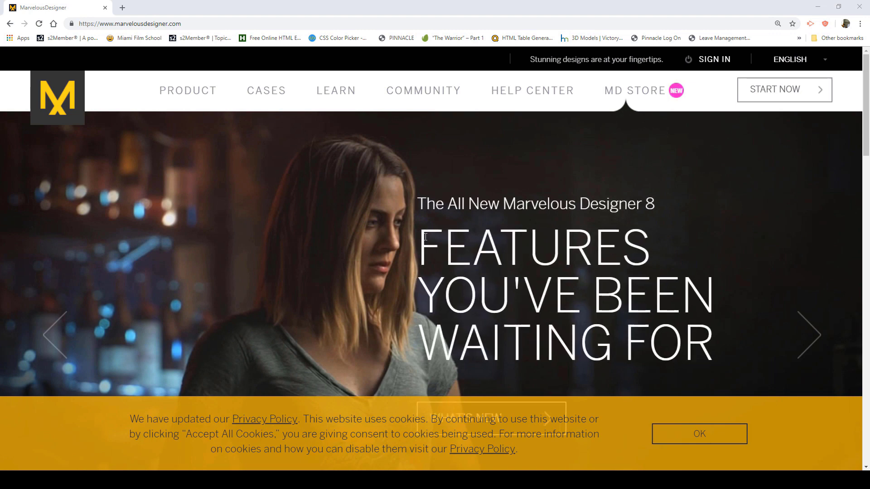
Switch from the Marvelous Designer website to the Marvelous Designer application and its empty 3D workspace
left_click(238, 23)
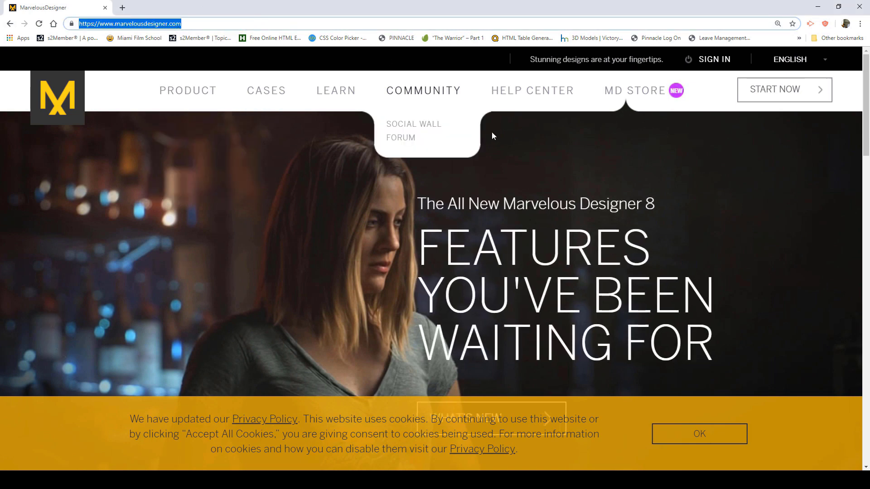
left_click(46, 418)
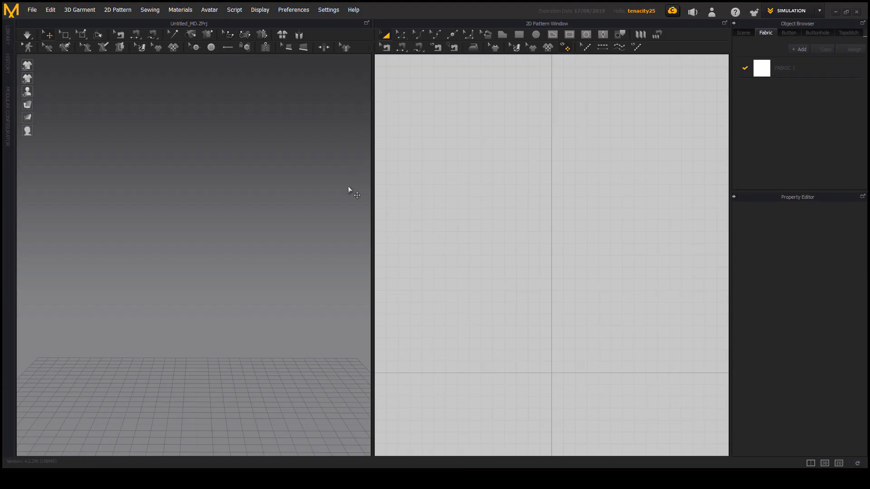
scroll(276, 159, "up", 5)
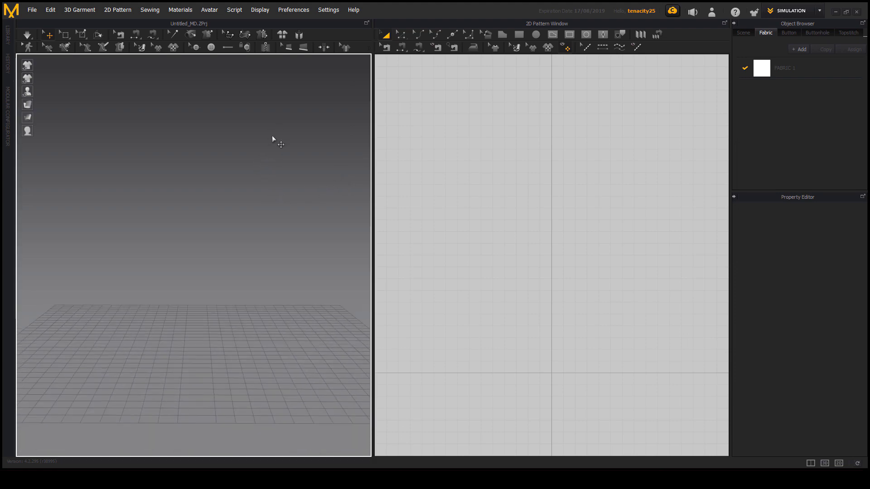
right_click_drag(297, 178, 286, 200)
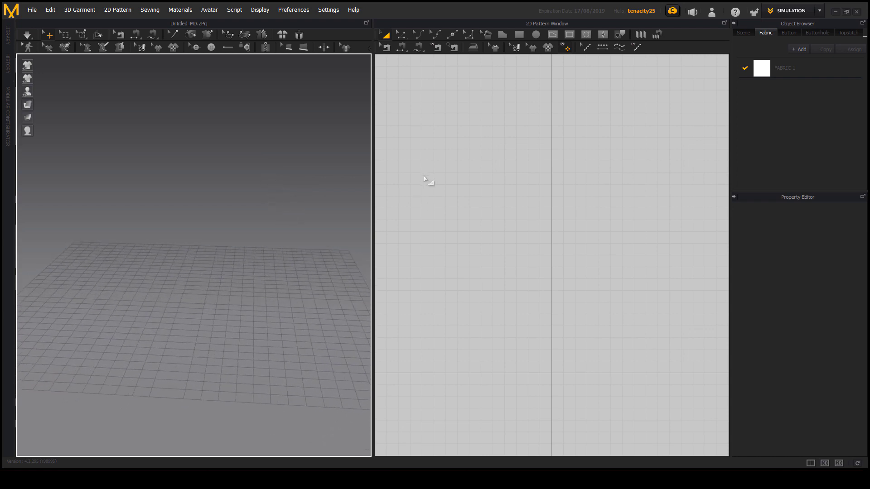
Open the User Settings and review the Graphic Options, including the shader, shadow, normal map, VBO and antialiasing settings
left_click(332, 12)
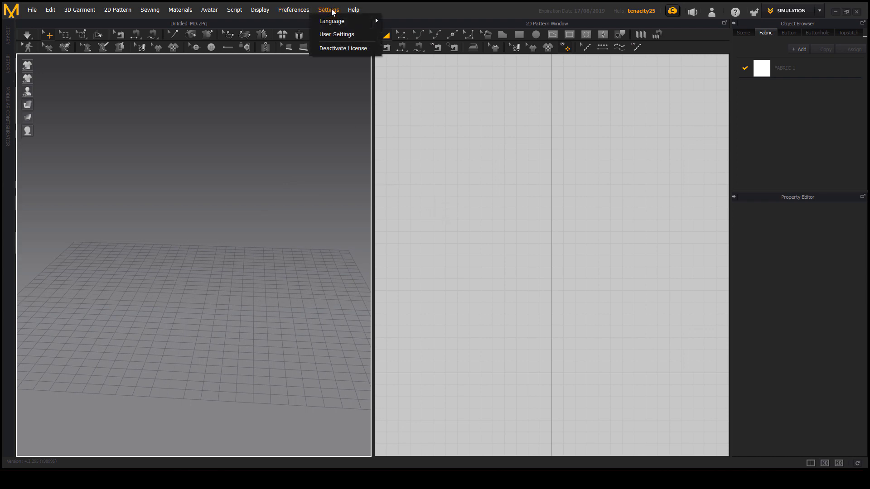
left_click(341, 34)
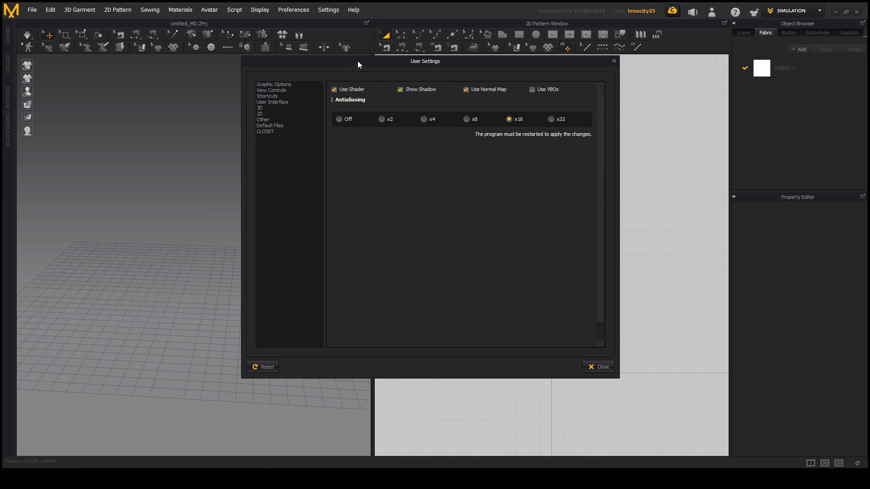
left_click_drag(357, 64, 344, 86)
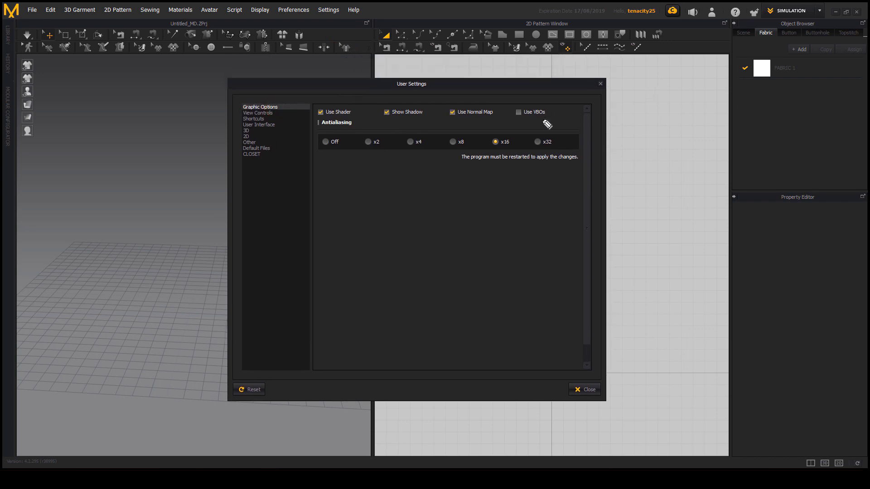
mouse_move(508, 98)
left_mouse_down()
mouse_move(566, 111)
mouse_move(514, 94)
left_mouse_up()
left_click_drag(520, 86, 485, 99)
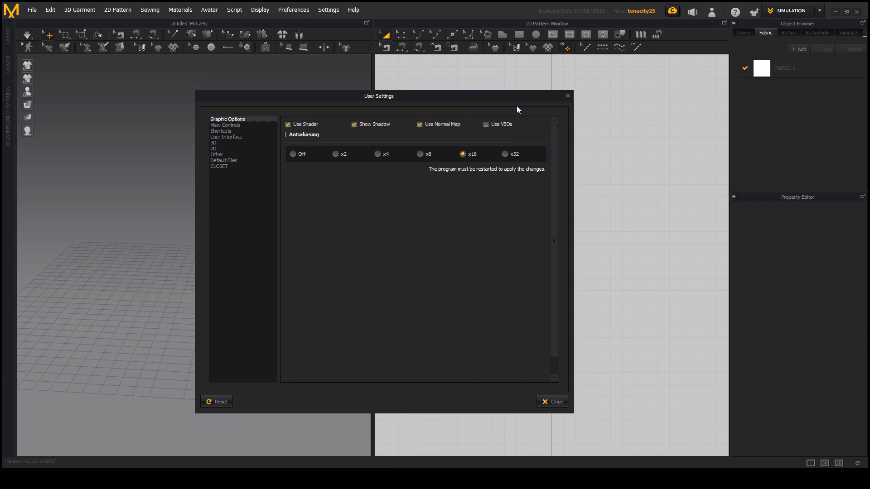
Enable Use VBOs in the graphic options, switch it off again and close the User Settings
left_click(486, 124)
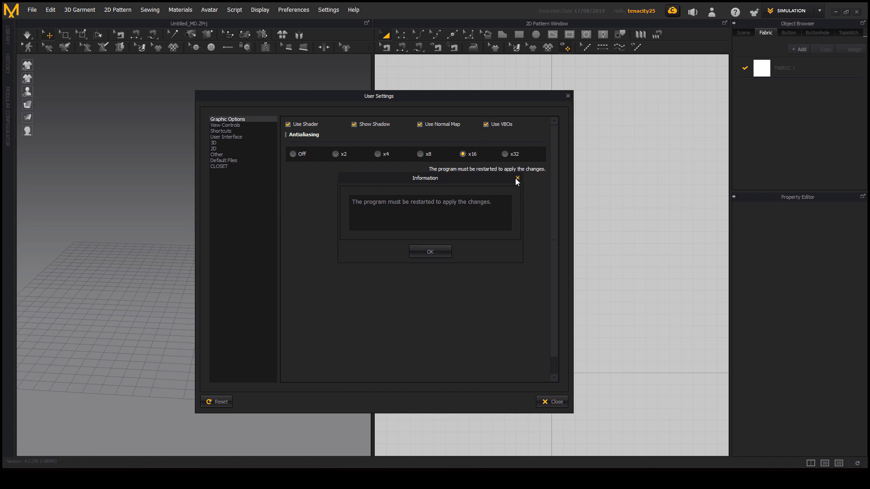
left_click(518, 178)
left_click(486, 125)
left_click(430, 250)
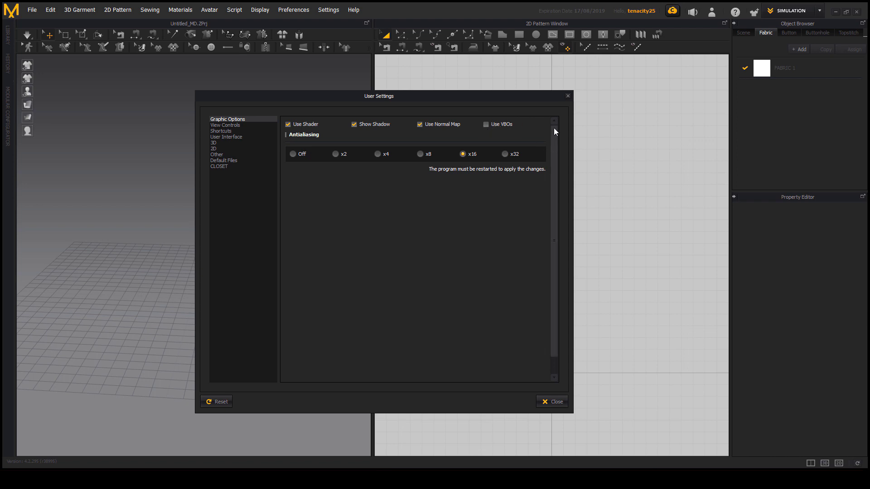
left_click(568, 95)
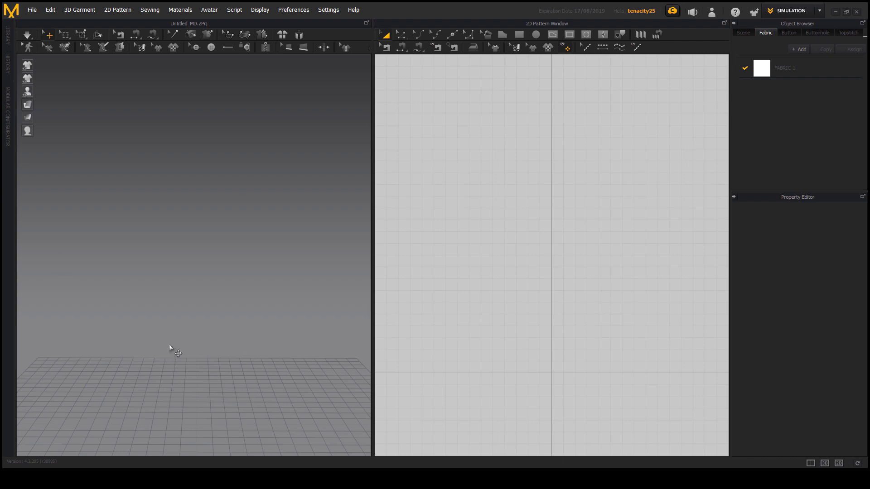
left_click(183, 337)
right_click_drag(192, 344, 219, 281)
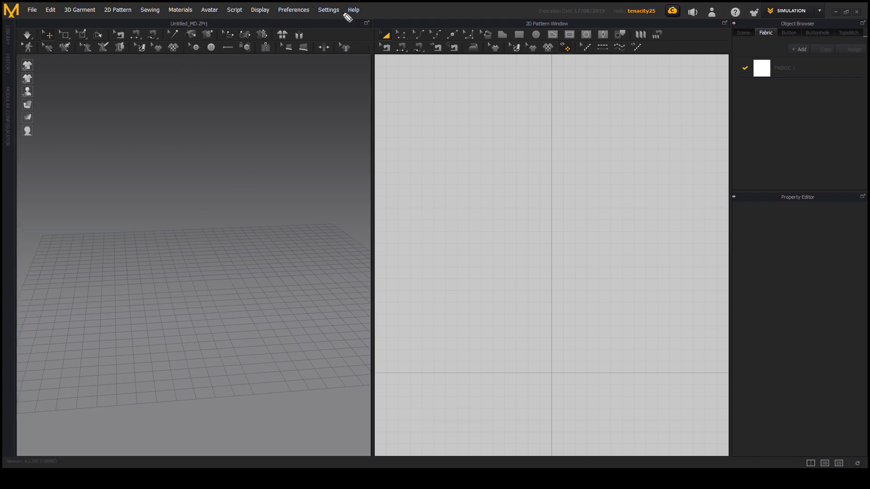
mouse_move(365, 3)
left_mouse_down()
mouse_move(313, 27)
mouse_move(19, 22)
mouse_move(36, 5)
left_mouse_up()
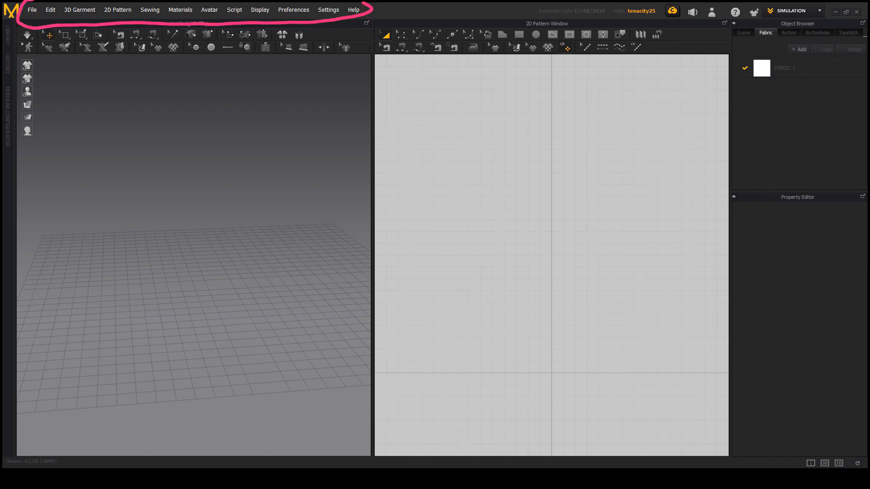
key("Escape")
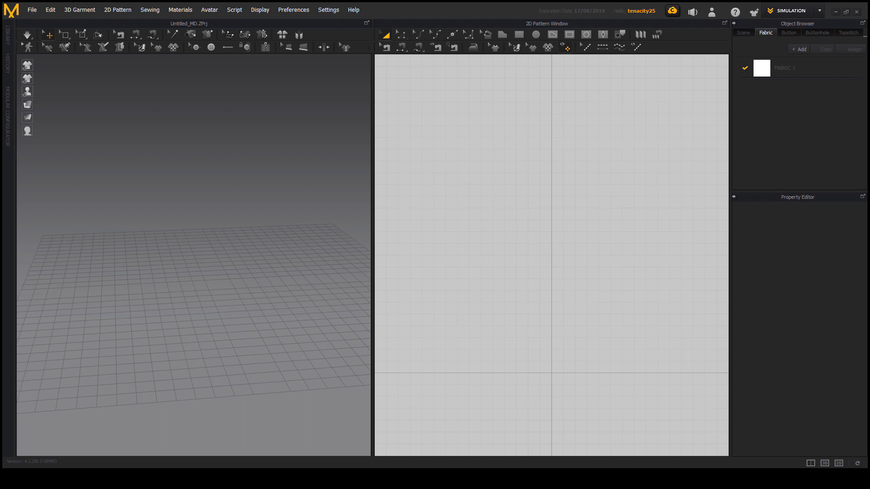
Examine which commands are offered for files, editing, 3D garments and 2D patterns
left_click(31, 10)
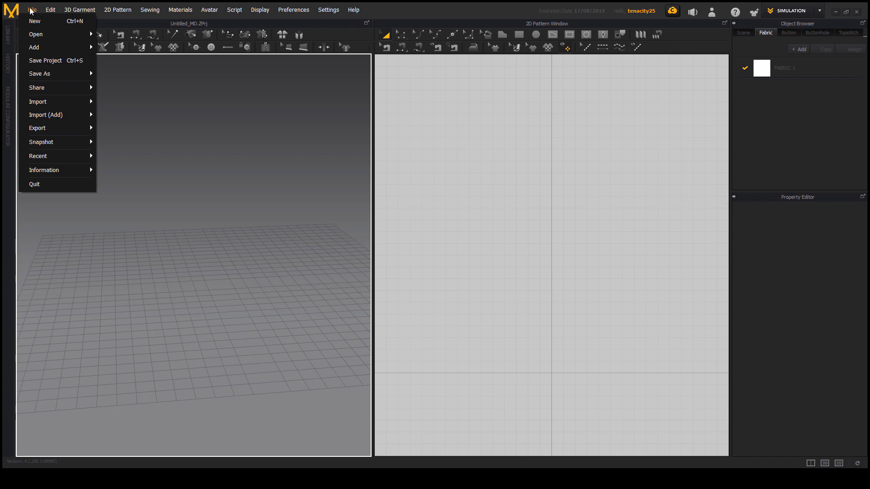
mouse_move(50, 13)
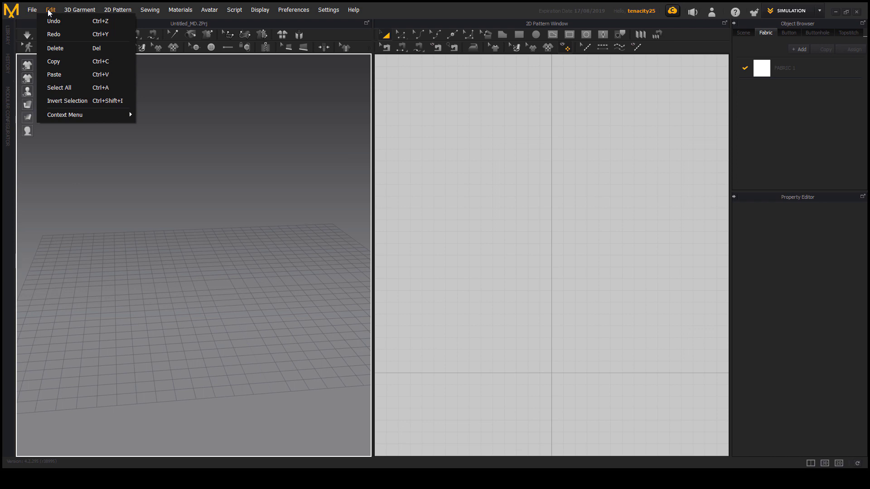
mouse_move(86, 11)
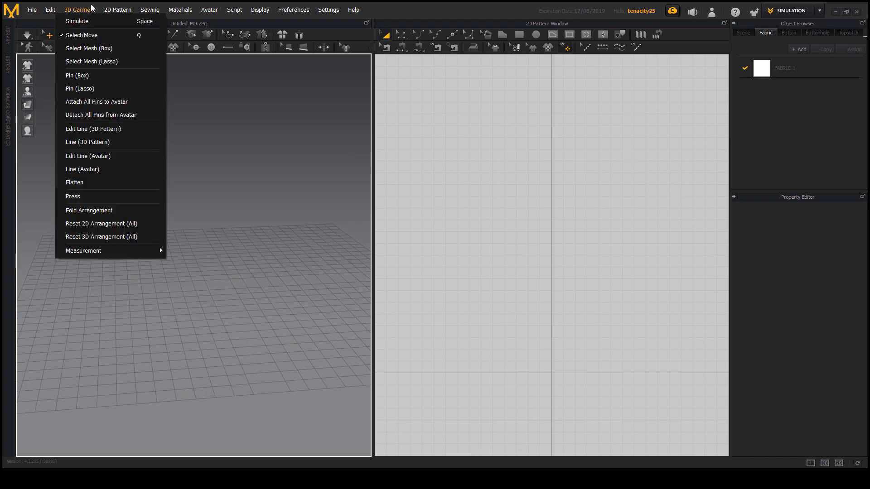
mouse_move(117, 12)
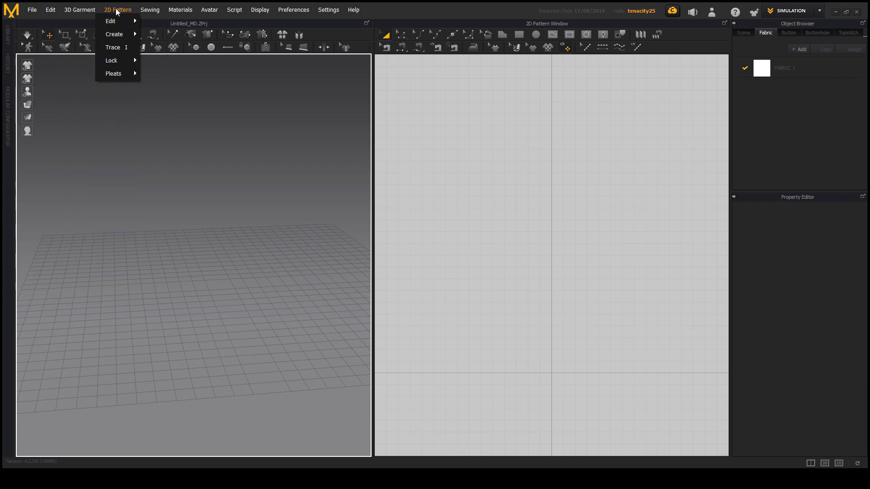
left_click(76, 11)
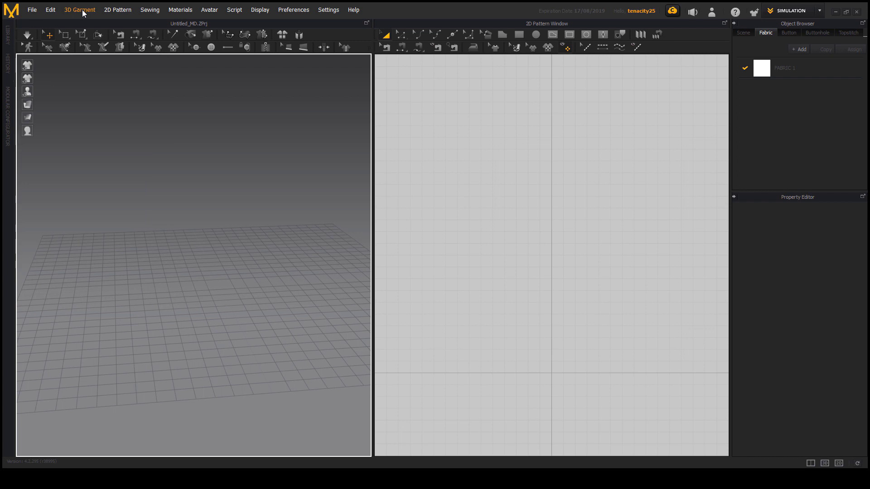
left_click(81, 10)
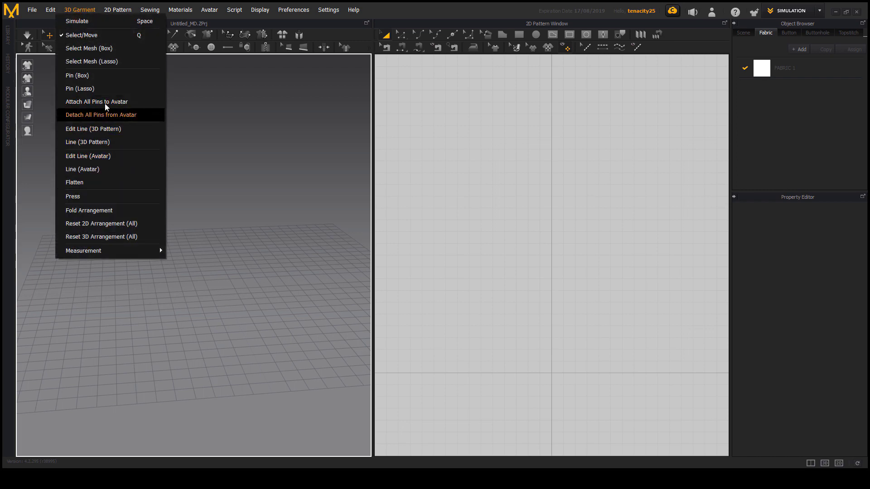
left_click(418, 9)
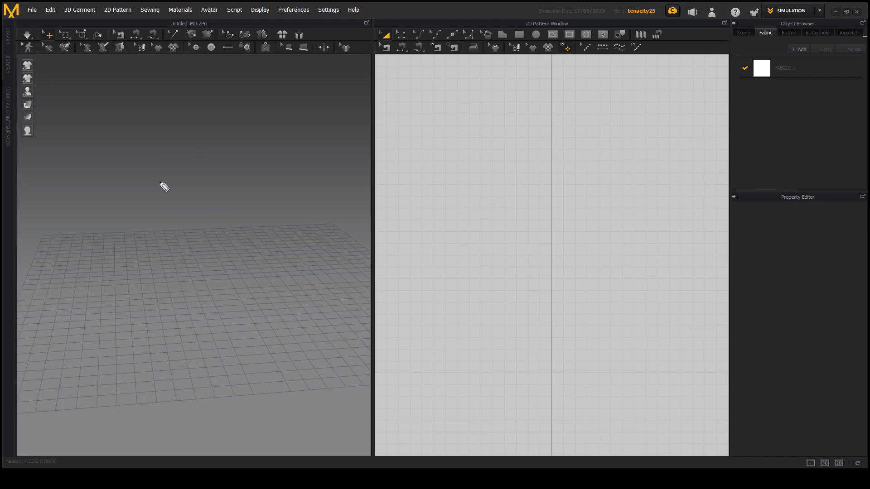
mouse_move(36, 72)
left_mouse_down()
mouse_move(184, 67)
mouse_move(357, 336)
mouse_move(7, 232)
mouse_move(3, 200)
left_mouse_up()
mouse_move(60, 4)
left_mouse_down()
mouse_move(74, 15)
mouse_move(101, 5)
left_mouse_up()
mouse_move(29, 22)
left_mouse_down()
mouse_move(220, 21)
mouse_move(369, 33)
mouse_move(299, 58)
mouse_move(20, 63)
mouse_move(28, 21)
mouse_move(52, 14)
left_mouse_up()
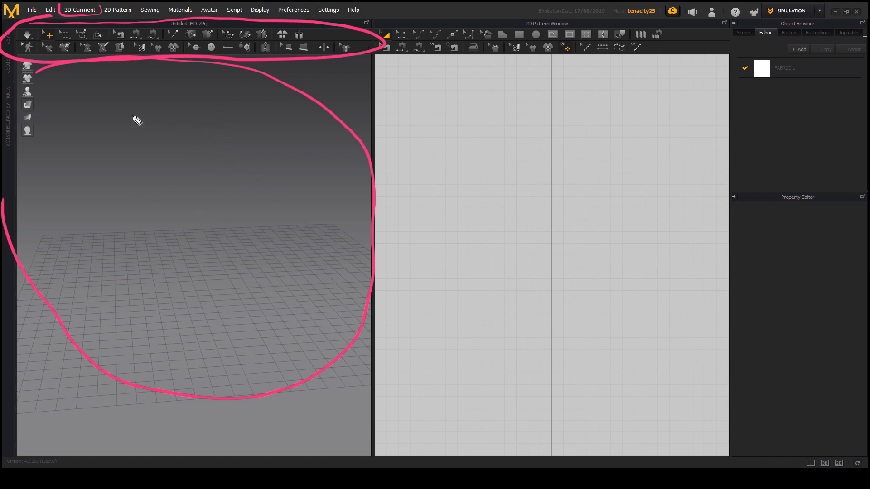
mouse_move(141, 112)
left_mouse_down()
mouse_move(169, 134)
mouse_move(195, 140)
left_mouse_up()
left_click_drag(177, 105, 188, 140)
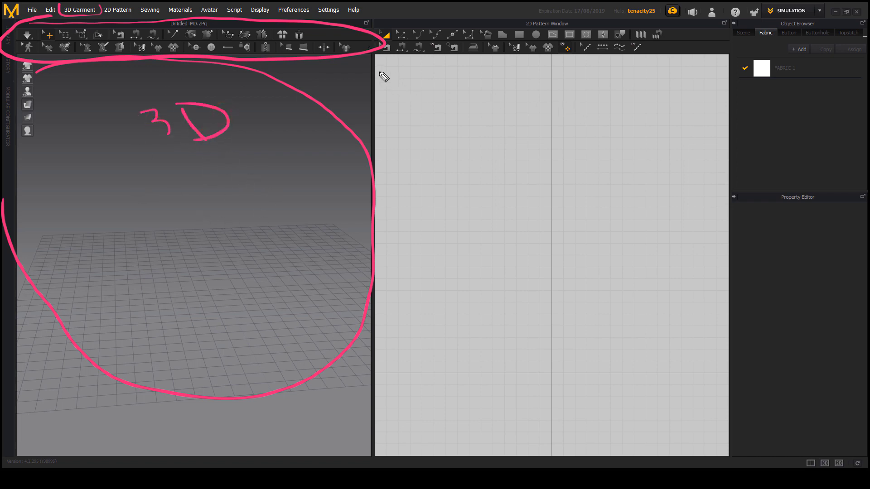
mouse_move(396, 65)
left_mouse_down()
mouse_move(613, 90)
mouse_move(713, 293)
mouse_move(496, 371)
mouse_move(394, 140)
mouse_move(398, 131)
left_mouse_up()
left_click_drag(481, 156, 536, 179)
left_click_drag(545, 141, 566, 181)
mouse_move(533, 146)
left_mouse_down()
mouse_move(588, 171)
mouse_move(572, 178)
left_mouse_up()
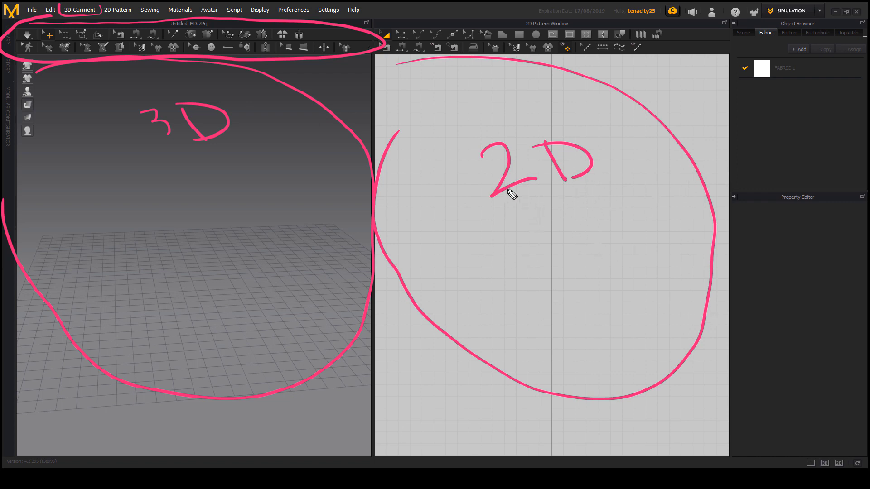
mouse_move(436, 139)
left_mouse_down()
mouse_move(419, 130)
mouse_move(305, 122)
mouse_move(273, 130)
mouse_move(285, 151)
mouse_move(276, 165)
left_mouse_up()
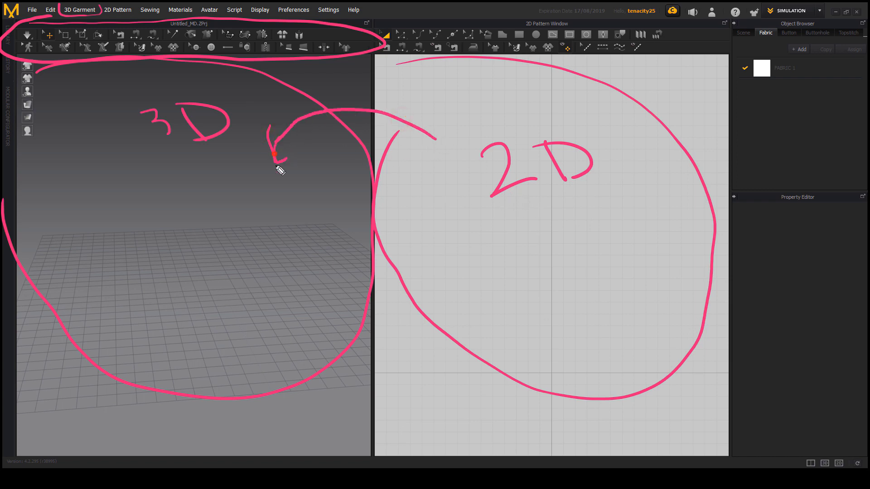
left_click_drag(268, 128, 297, 146)
mouse_move(382, 26)
left_mouse_down()
mouse_move(560, 19)
mouse_move(683, 47)
mouse_move(394, 68)
mouse_move(378, 29)
left_mouse_up()
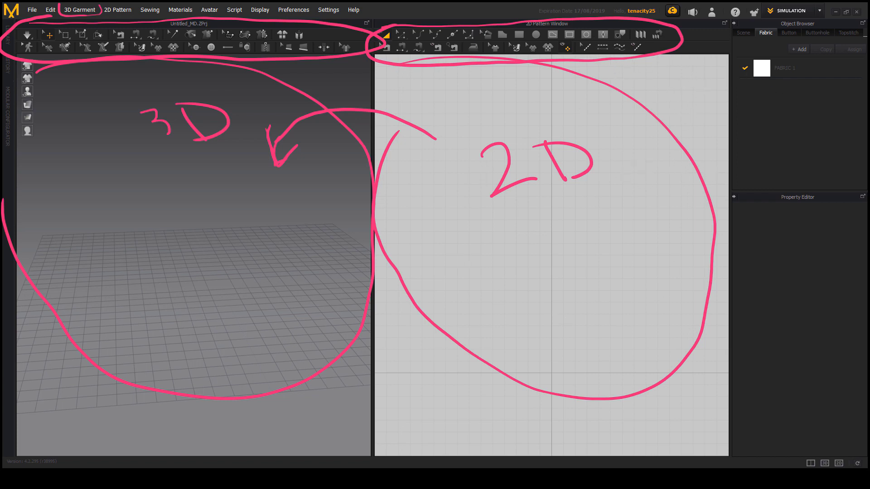
key("Escape")
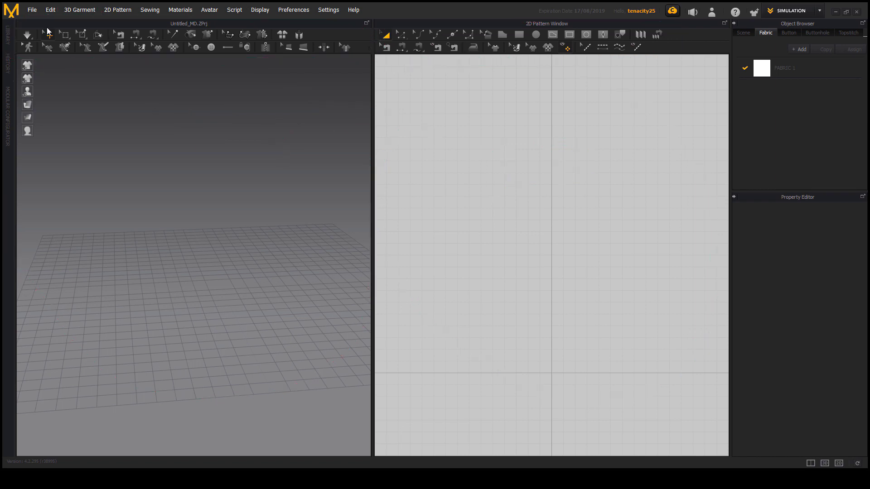
Examine which commands are offered for 2D patterns, sewing, materials and avatars
left_click(117, 10)
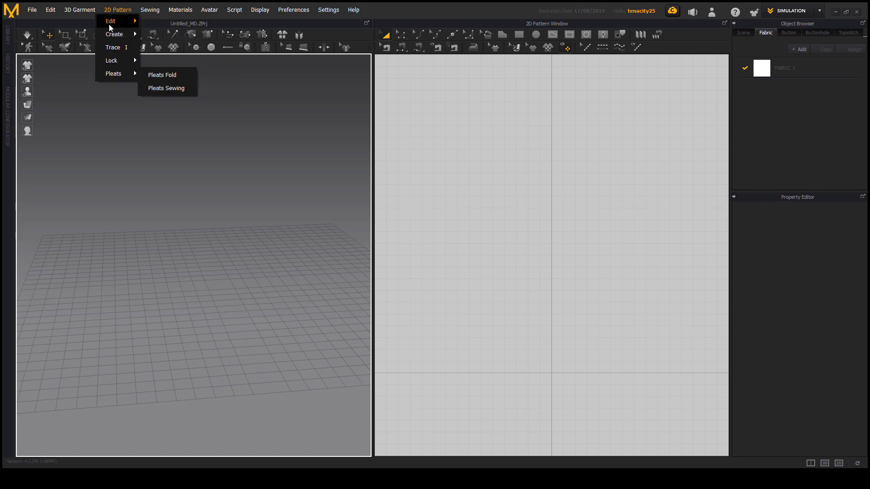
left_click(113, 10)
left_click(114, 10)
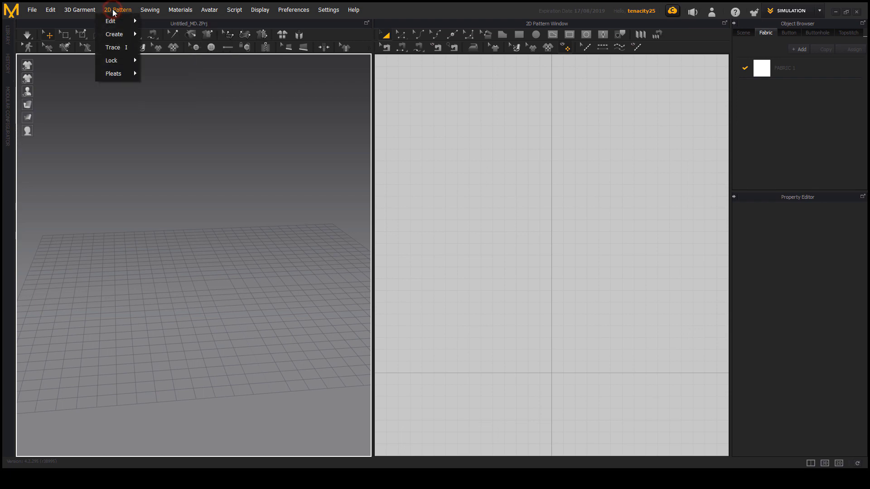
left_click(113, 10)
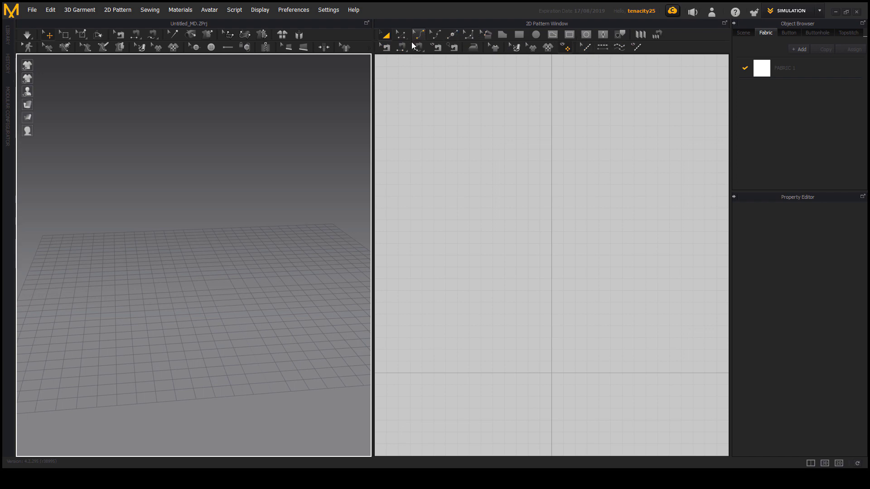
left_click(151, 10)
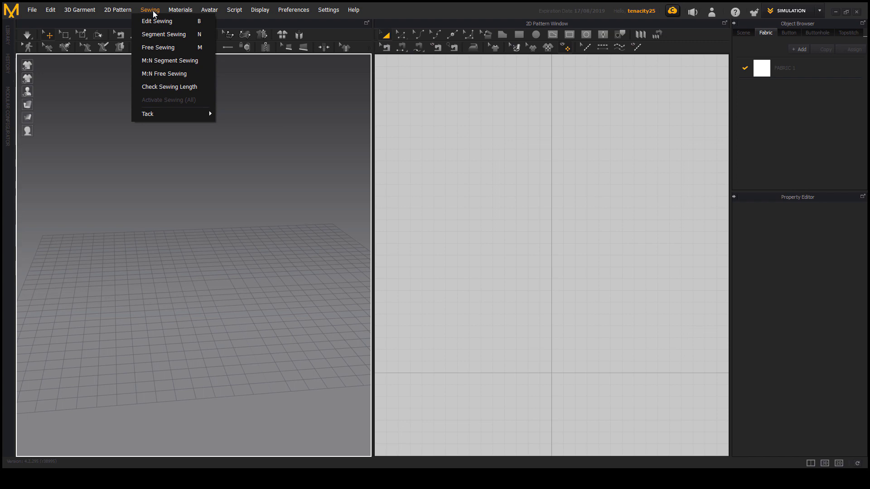
mouse_move(180, 13)
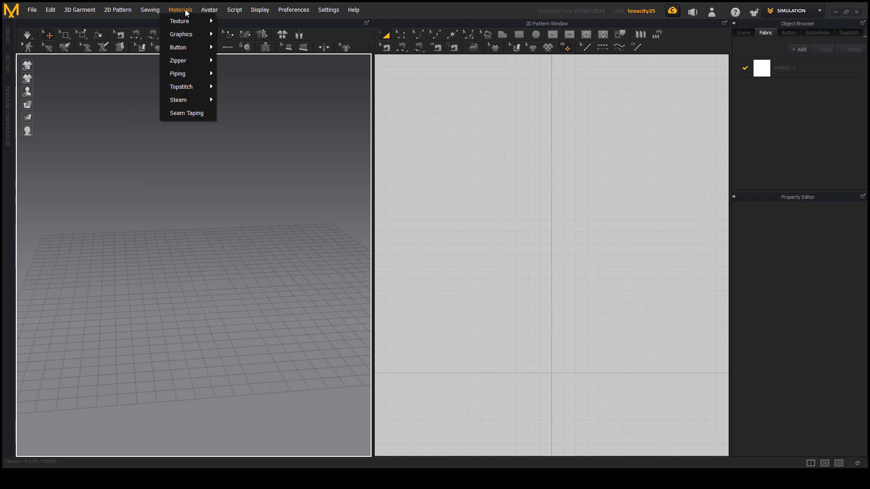
mouse_move(209, 13)
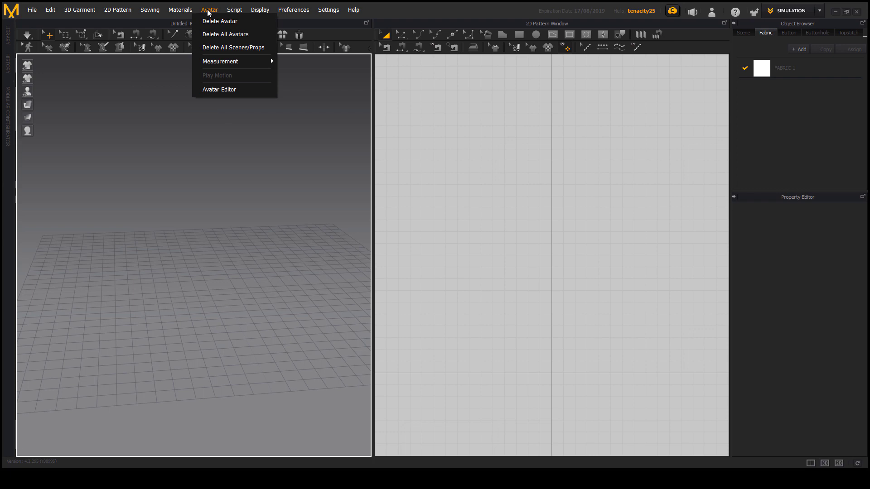
left_click(222, 194)
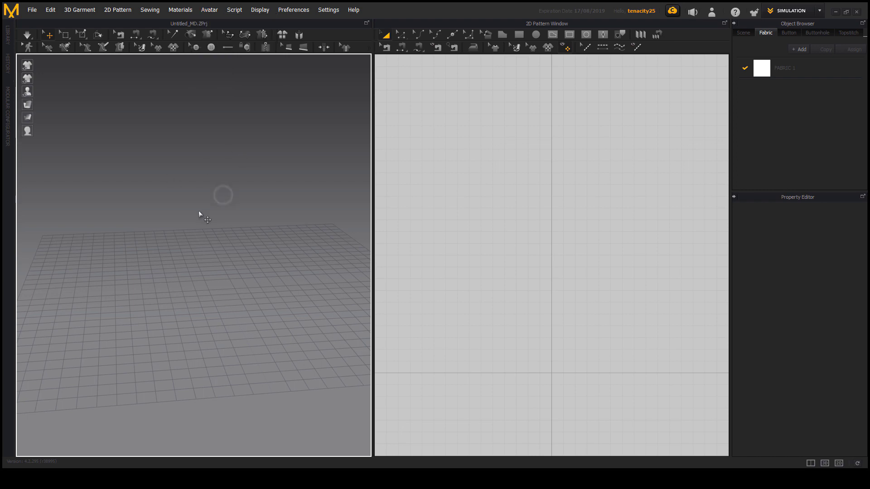
right_click_drag(234, 240, 227, 213)
Examine the scripting, display and preference commands, including the gizmo coordinate and scale options
left_click(234, 9)
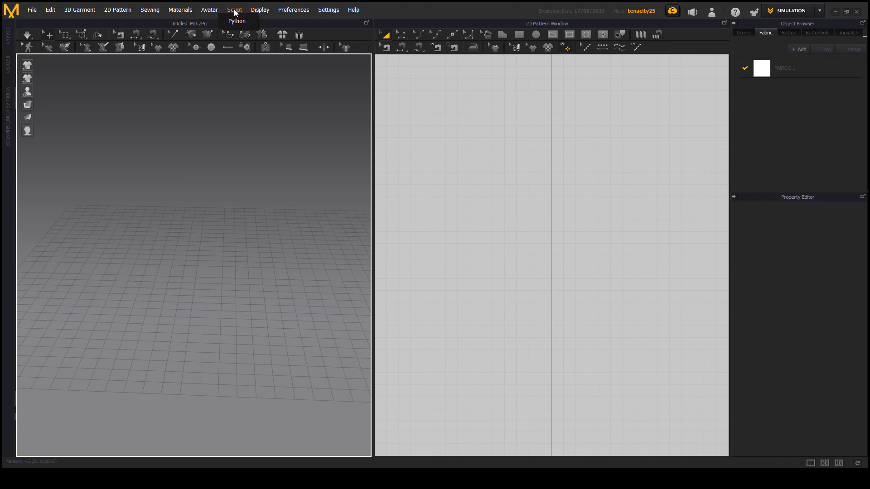
mouse_move(263, 13)
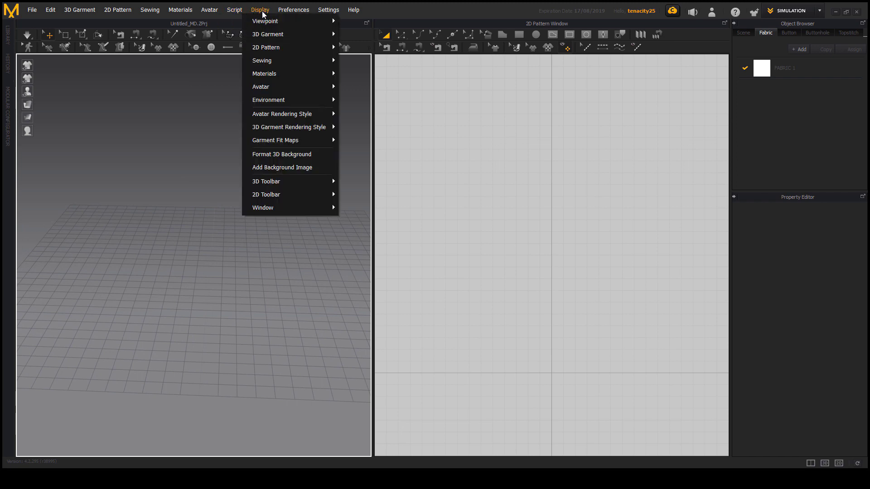
mouse_move(197, 226)
right_mouse_down()
mouse_move(187, 212)
mouse_move(186, 221)
mouse_move(202, 217)
right_mouse_up()
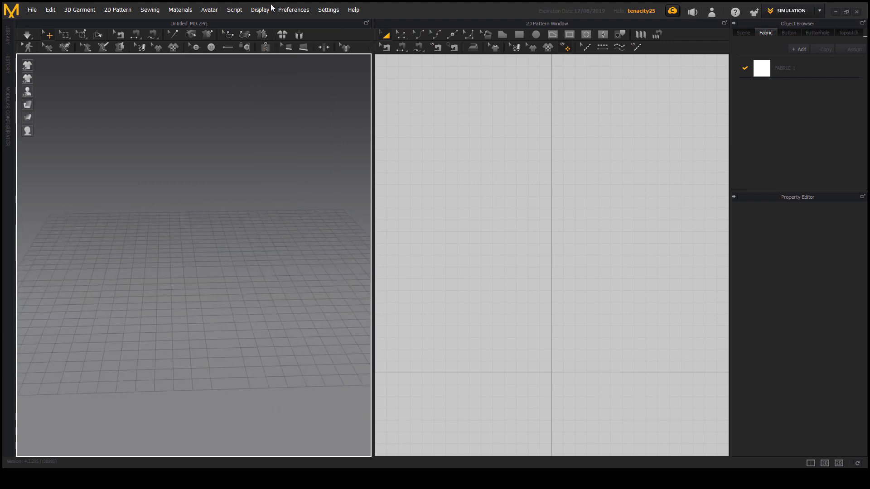
left_click(290, 11)
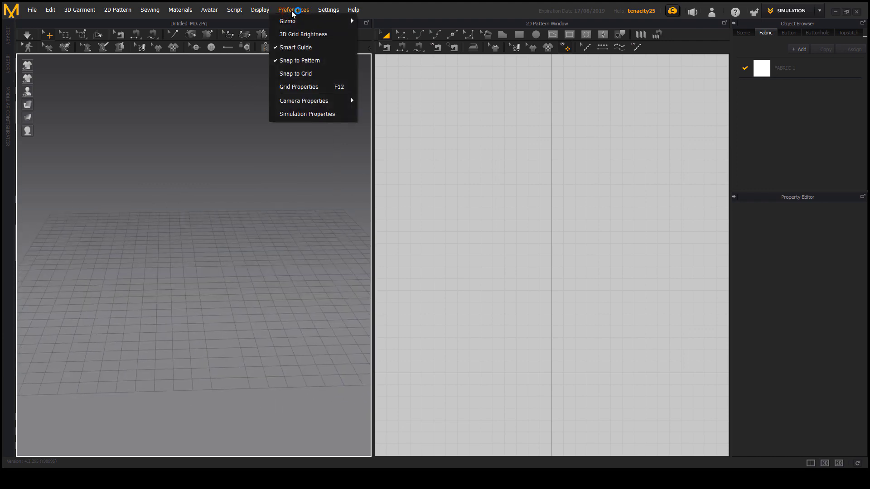
left_click(293, 10)
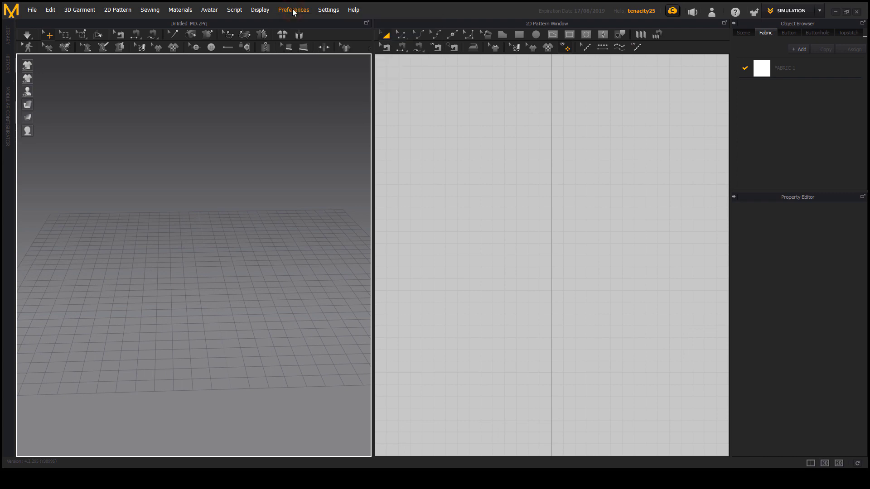
left_click(293, 10)
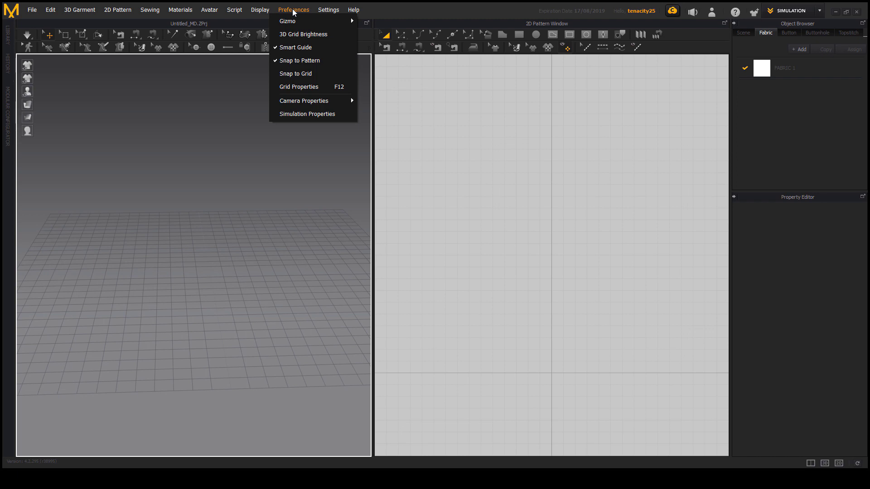
mouse_move(288, 20)
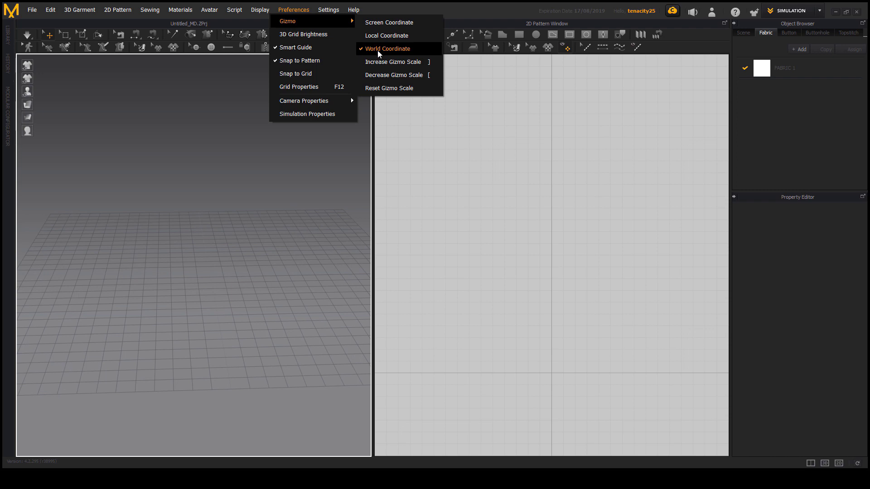
Look over the interface language choices, and open the View Controls page of the User Settings
mouse_move(333, 14)
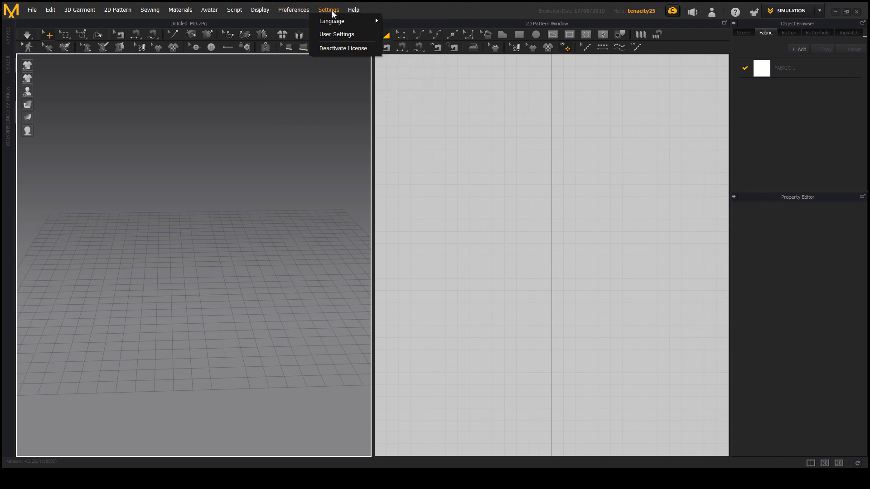
mouse_move(338, 28)
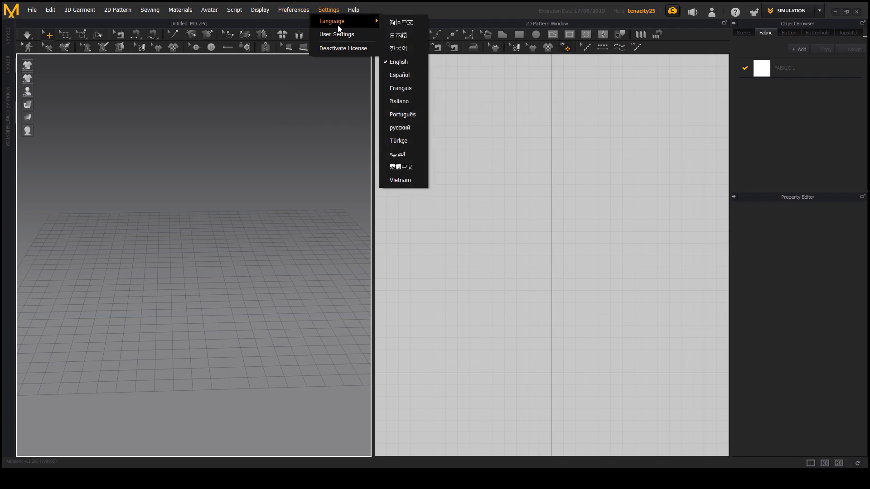
left_click(336, 34)
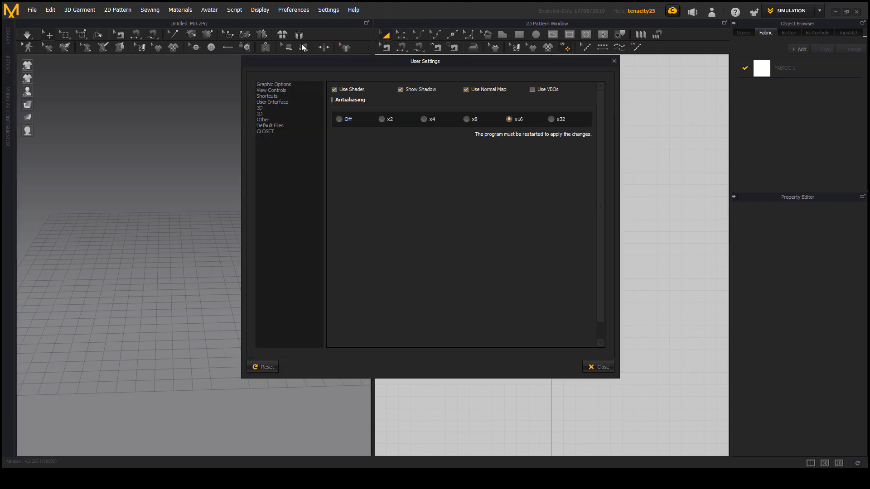
left_click_drag(323, 70, 255, 102)
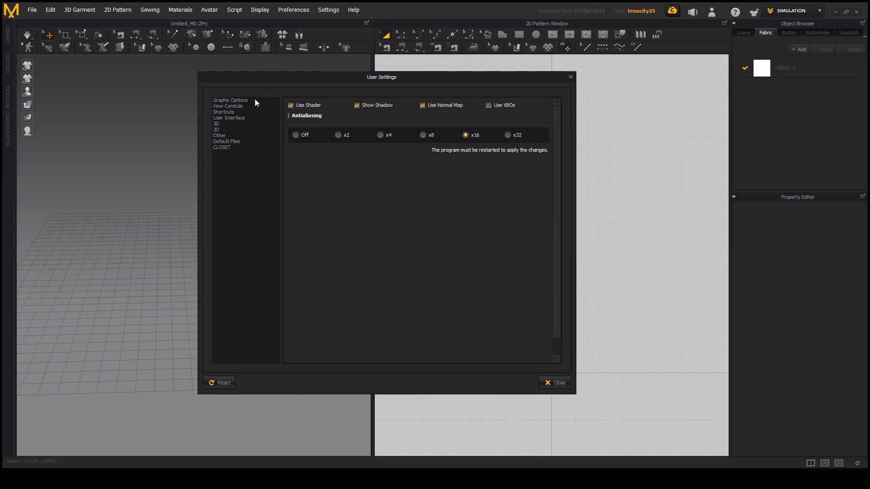
left_click(228, 106)
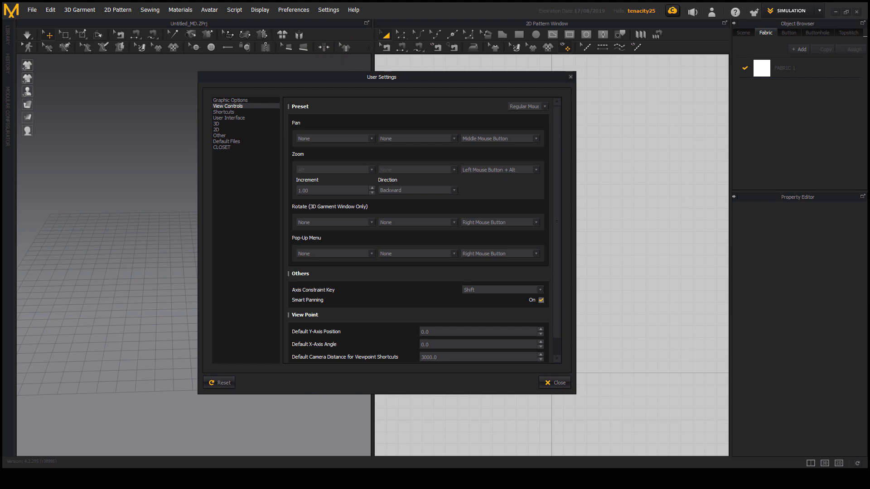
mouse_move(493, 97)
left_mouse_down()
mouse_move(578, 110)
mouse_move(538, 104)
left_mouse_up()
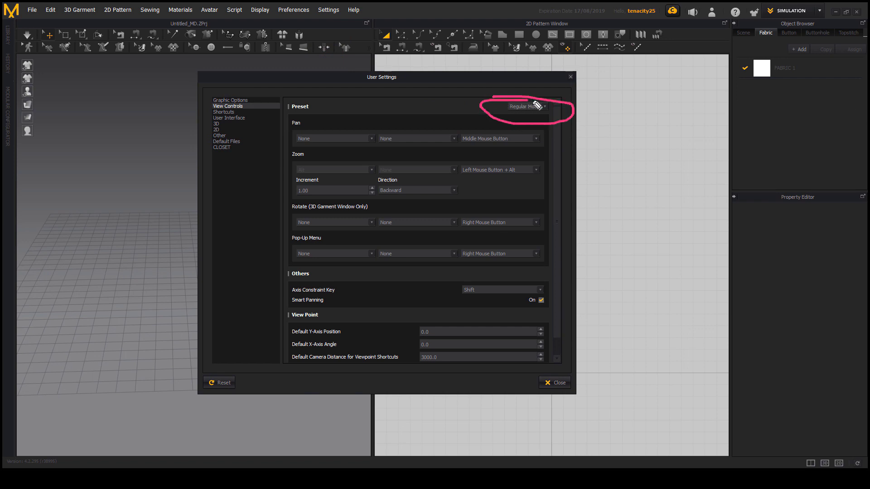
key("Escape")
Switch the view controls preset to Maya and return it to Regular Mouse
left_click(546, 107)
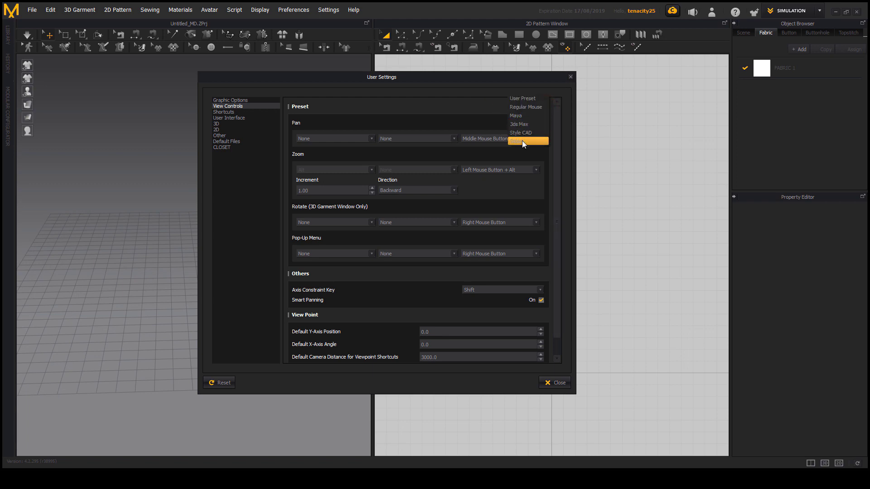
left_click(560, 115)
left_click(530, 106)
left_click(524, 116)
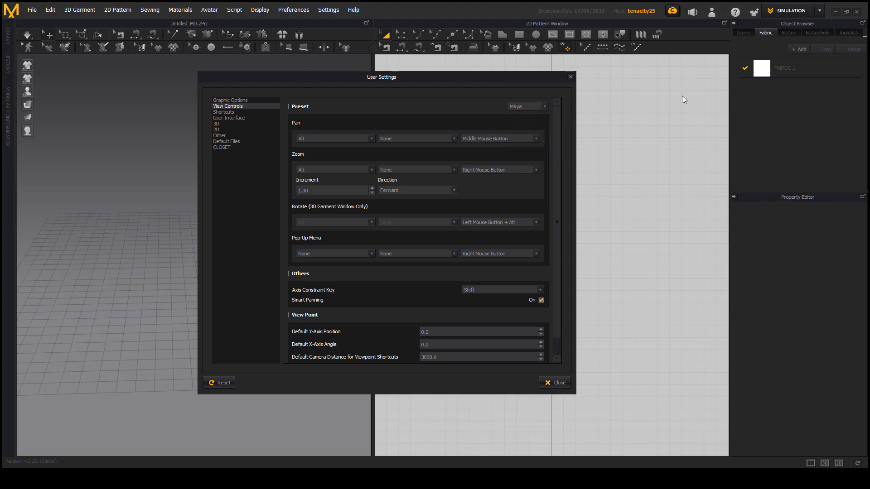
mouse_move(86, 233)
left_mouse_down()
mouse_move(152, 195)
mouse_move(99, 227)
mouse_move(82, 222)
left_mouse_up()
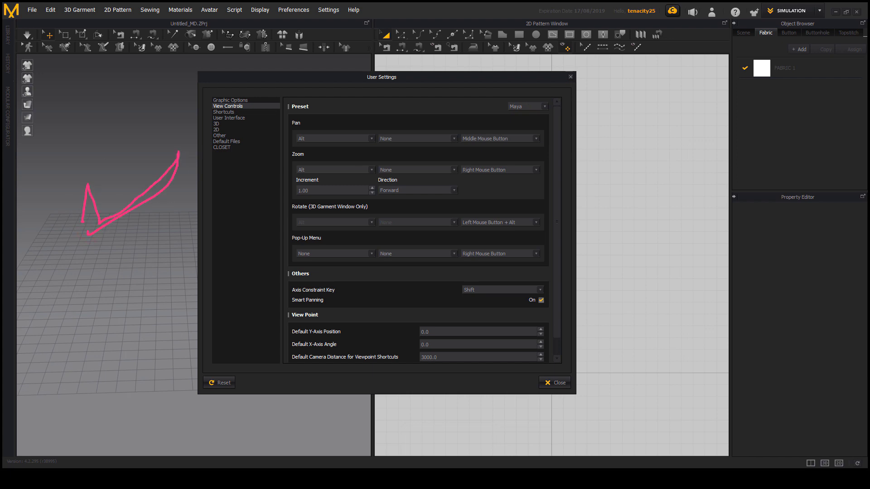
left_click(535, 107)
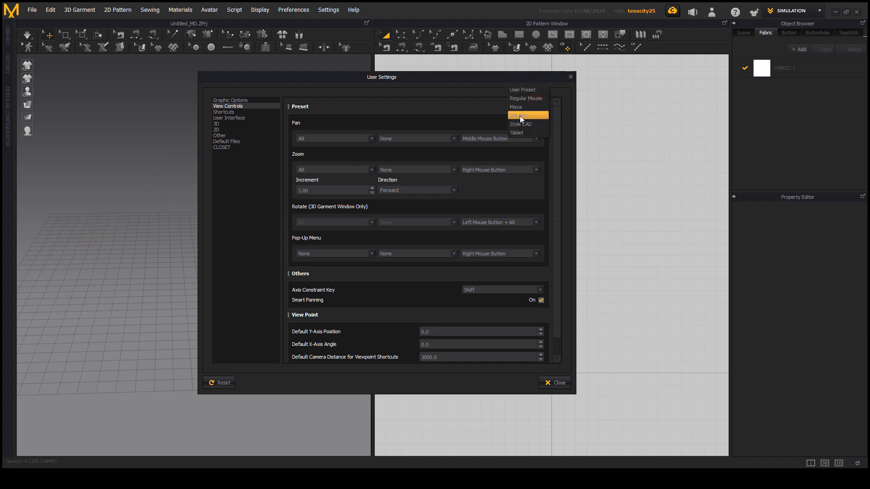
left_click(536, 98)
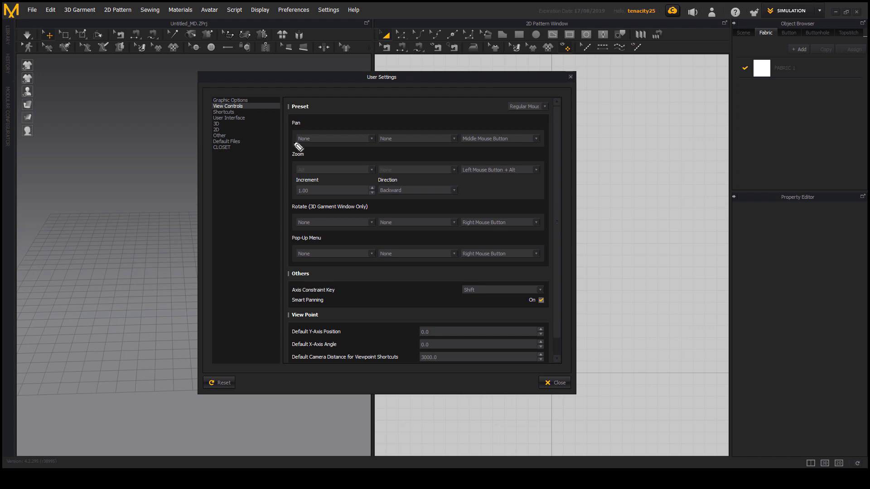
Review the pan, zoom and rotate assignments of the Regular Mouse preset and close the User Settings
left_click_drag(281, 136, 288, 136)
left_click_drag(274, 165, 279, 166)
left_click(282, 193)
left_click(290, 223)
key("Escape")
left_click(570, 77)
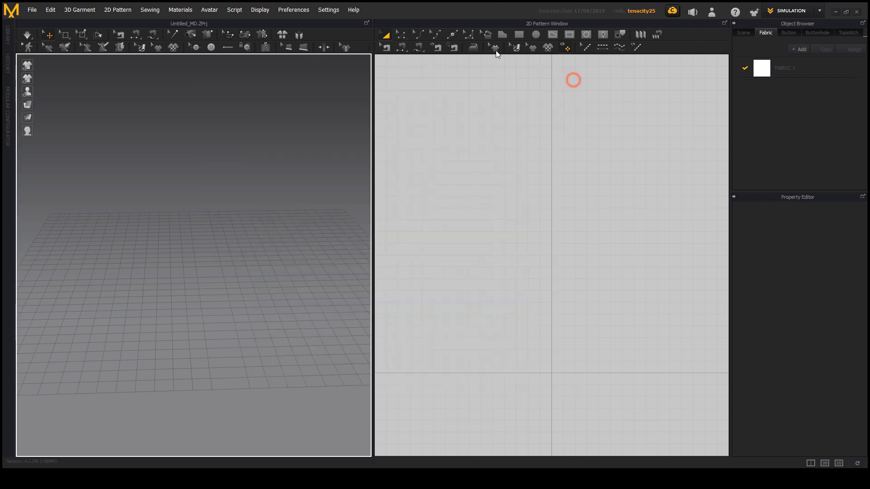
Examine the help resources, including the manual languages, tutorial, FAQ and Q&A entries
left_click(329, 10)
mouse_move(356, 14)
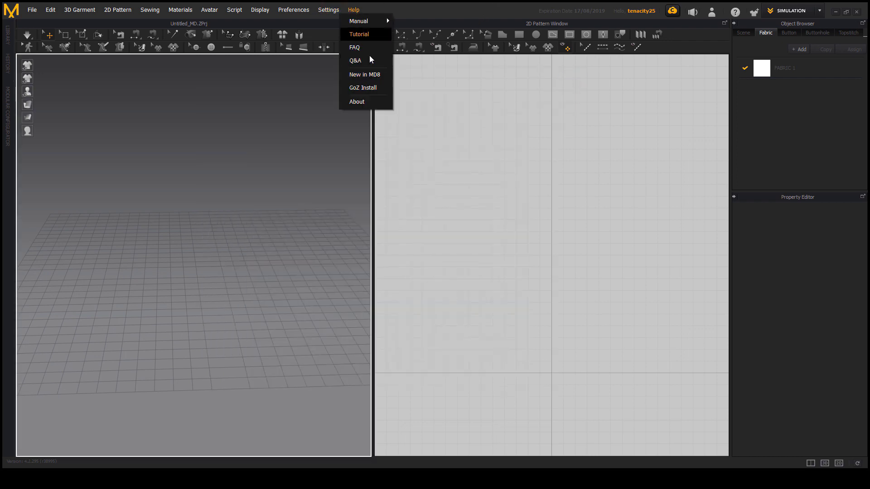
left_click(413, 13)
left_click(356, 10)
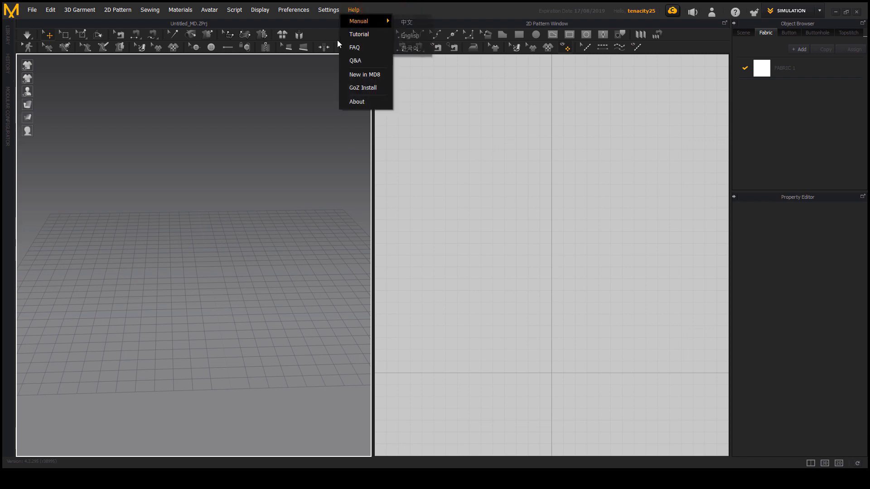
left_click(431, 11)
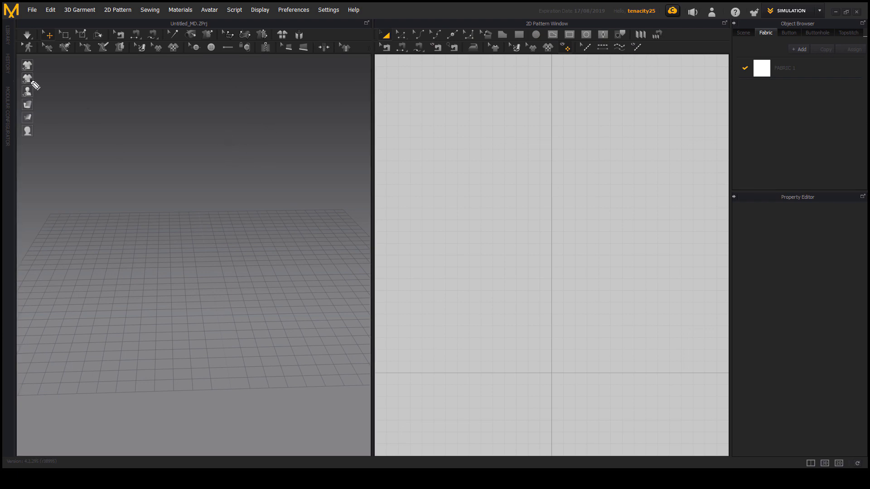
mouse_move(2, 21)
left_mouse_down()
mouse_move(14, 44)
mouse_move(17, 136)
mouse_move(4, 153)
left_mouse_up()
left_click(6, 38)
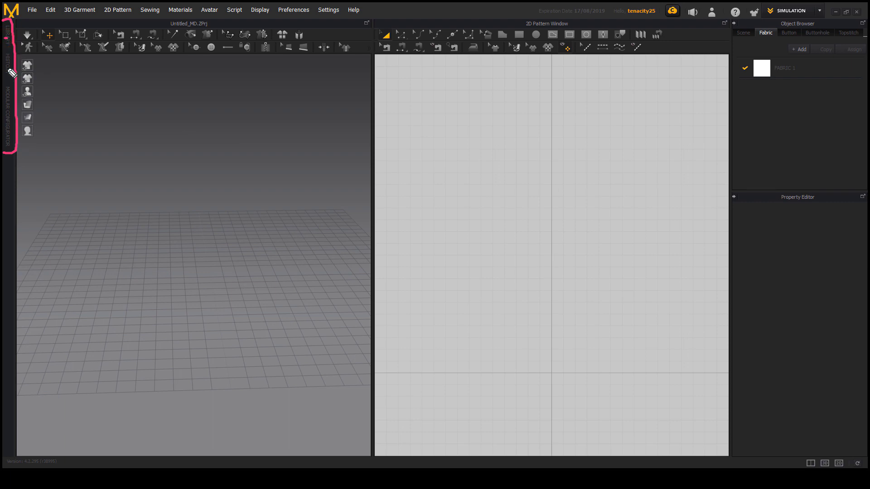
left_click_drag(6, 68, 10, 68)
left_click_drag(5, 111, 8, 112)
key("Escape")
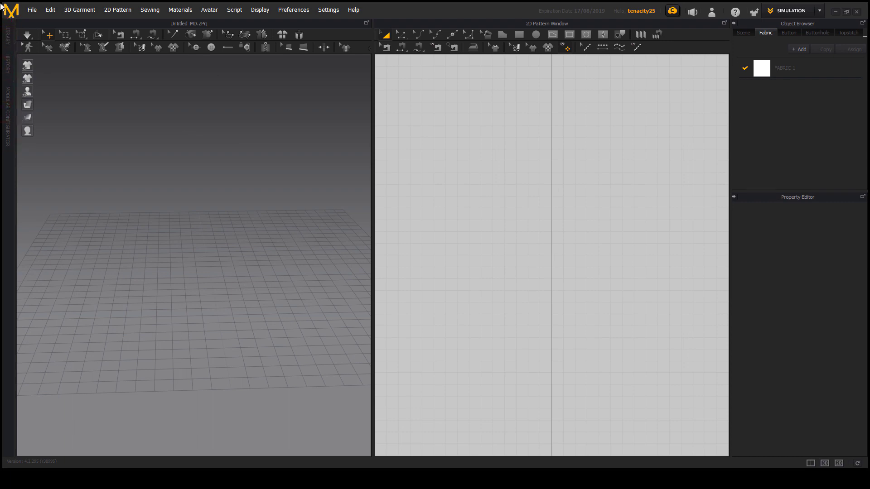
Bring up the Library and look over its Avatar, Hair, Shoes and Pose categories
left_click(10, 36)
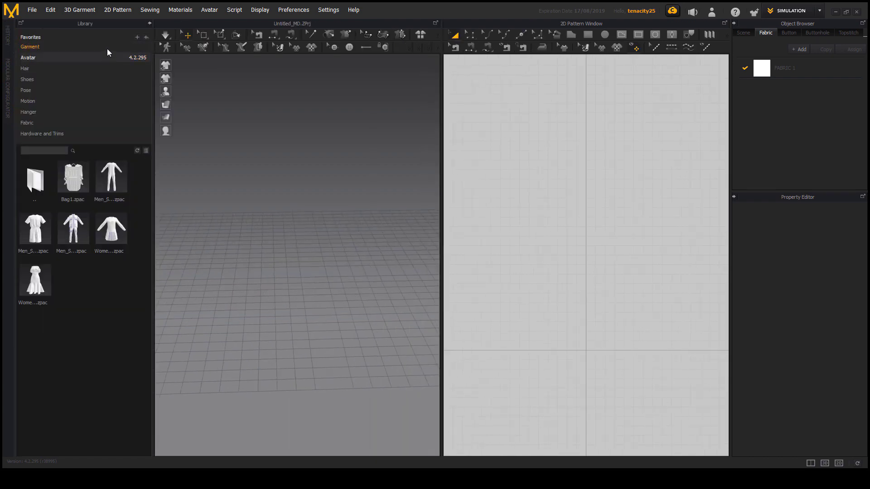
left_click(150, 22)
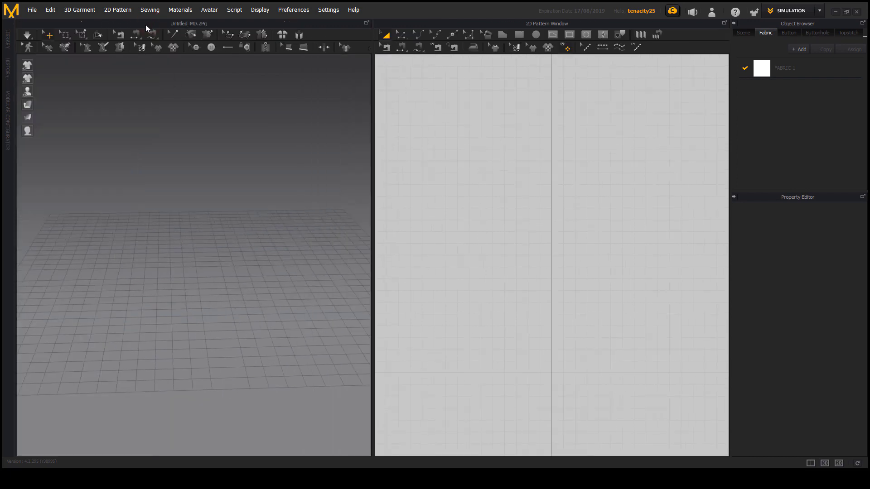
left_click(8, 40)
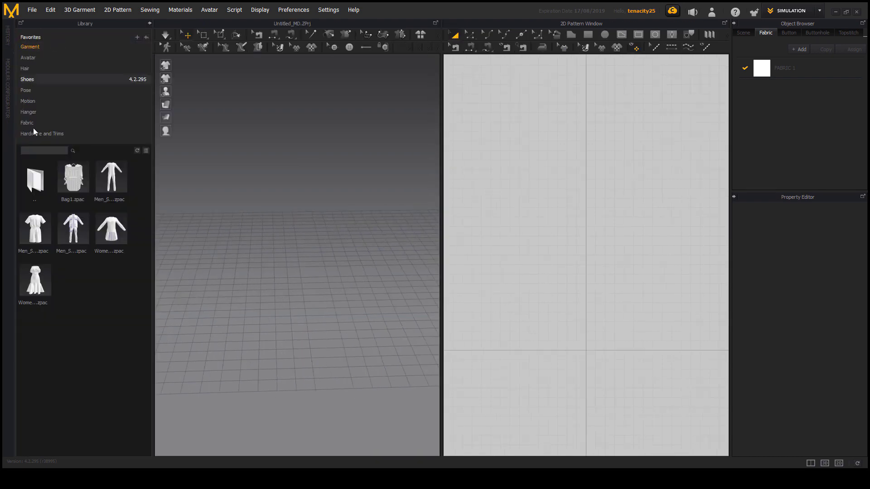
left_click(32, 58)
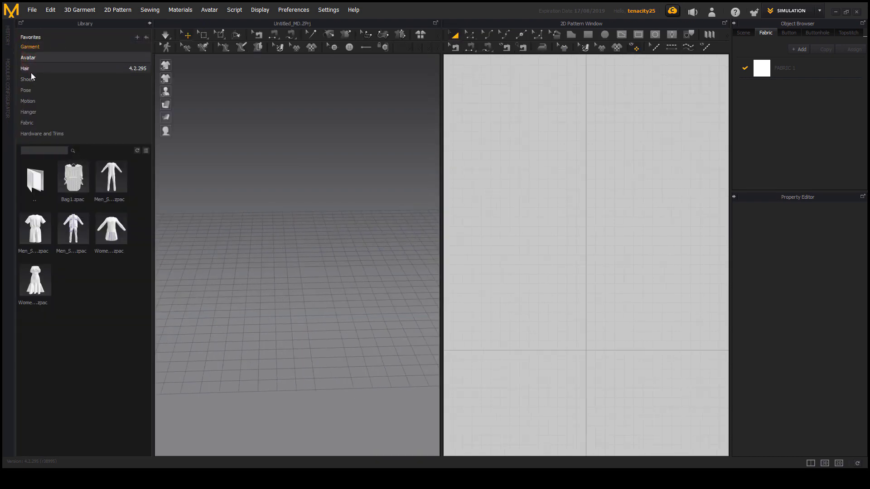
left_click(26, 68)
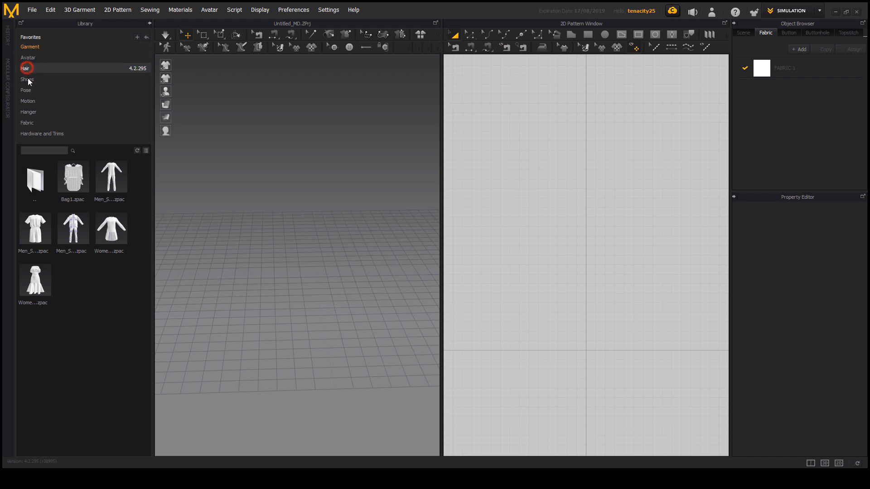
left_click(27, 79)
left_click(26, 90)
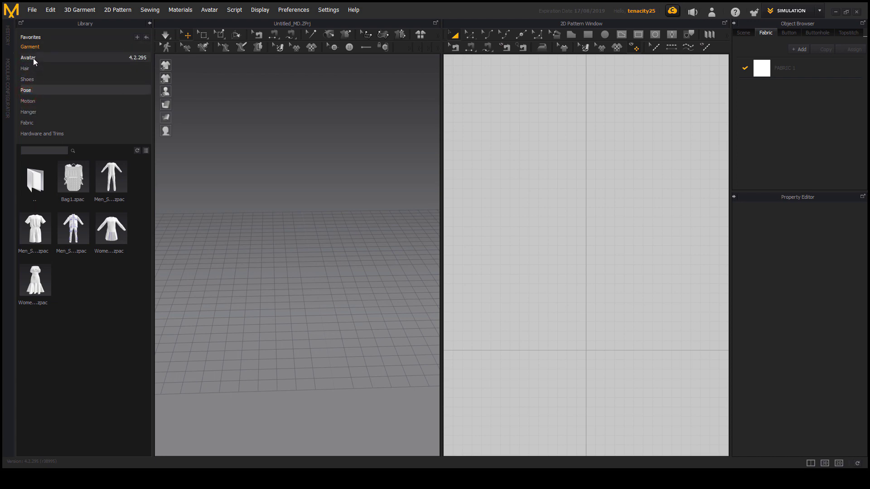
View the Female_A shoes in the Library's Shoes category, and collapse the Library
left_click(28, 79)
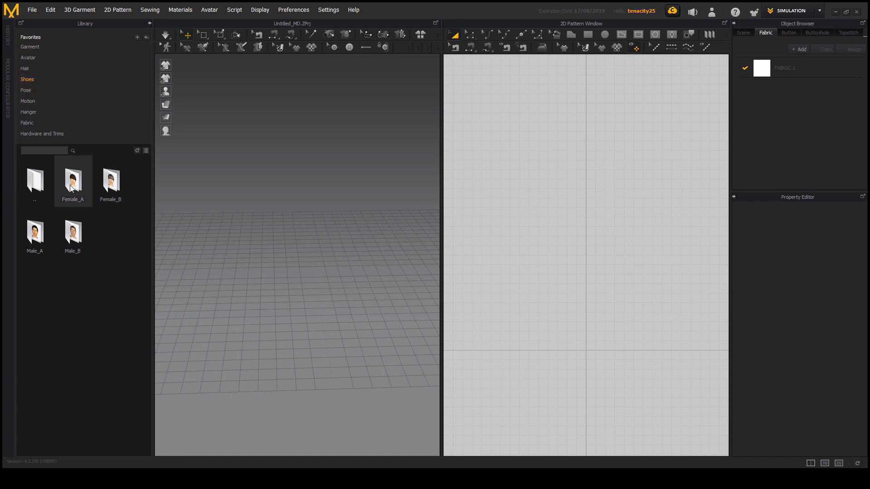
double_click(72, 184)
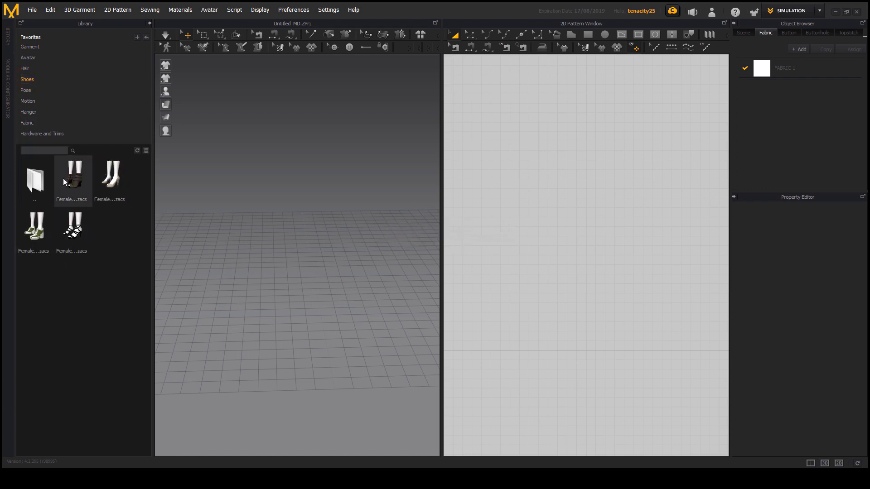
left_click_drag(82, 200, 377, 156)
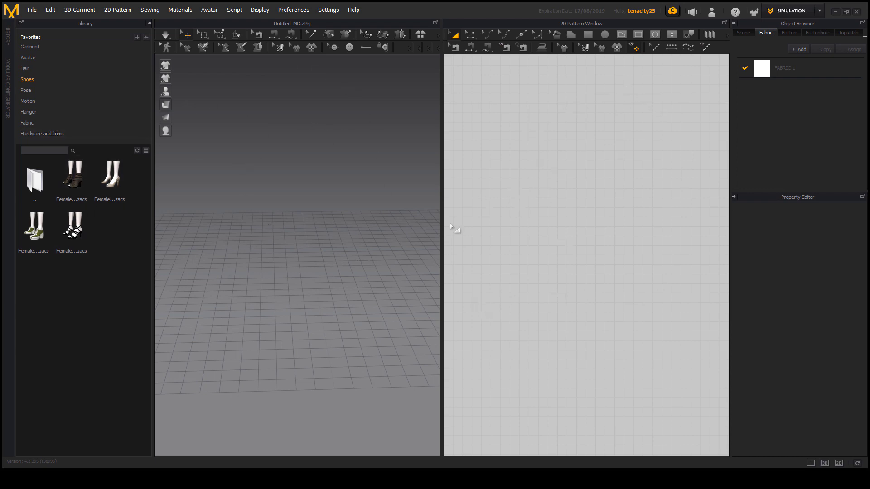
left_click(29, 101)
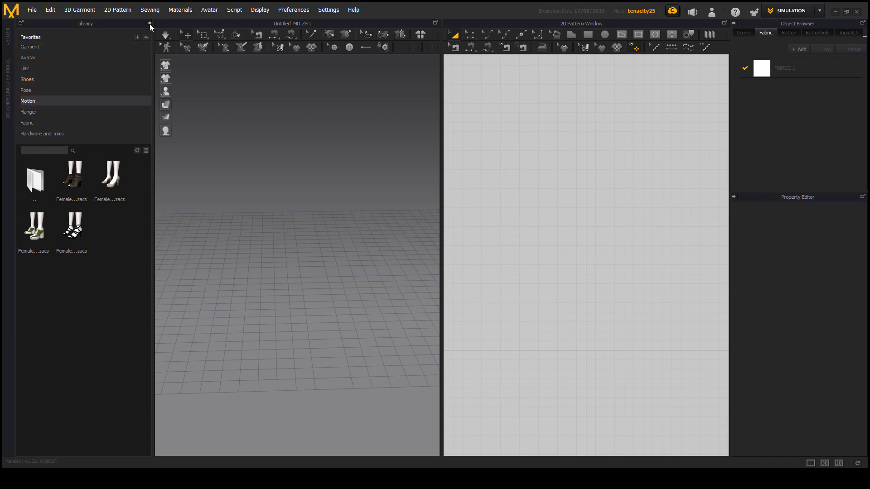
left_click(150, 23)
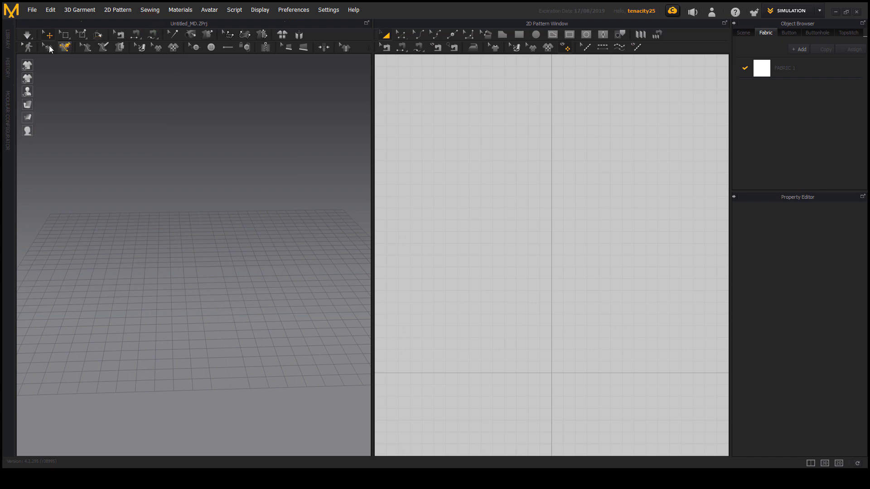
View the 3D states in the History and switch to the Modular Configurator
left_click(8, 66)
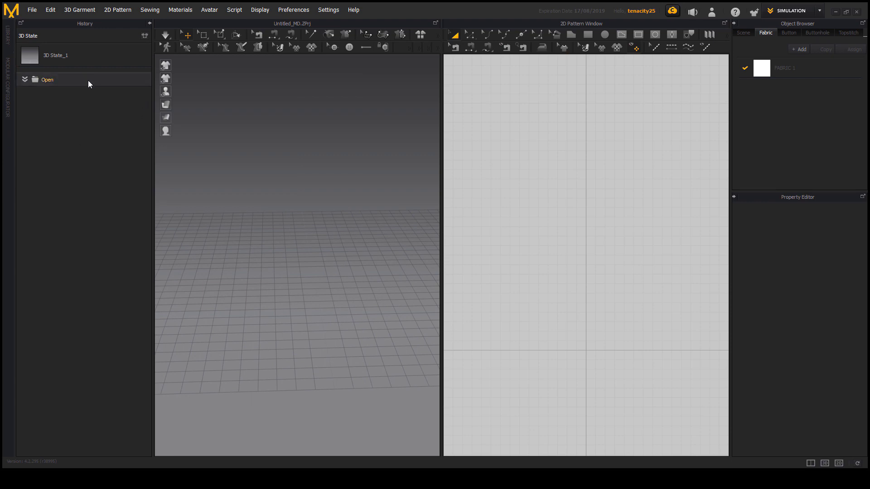
left_click(150, 24)
left_click(6, 114)
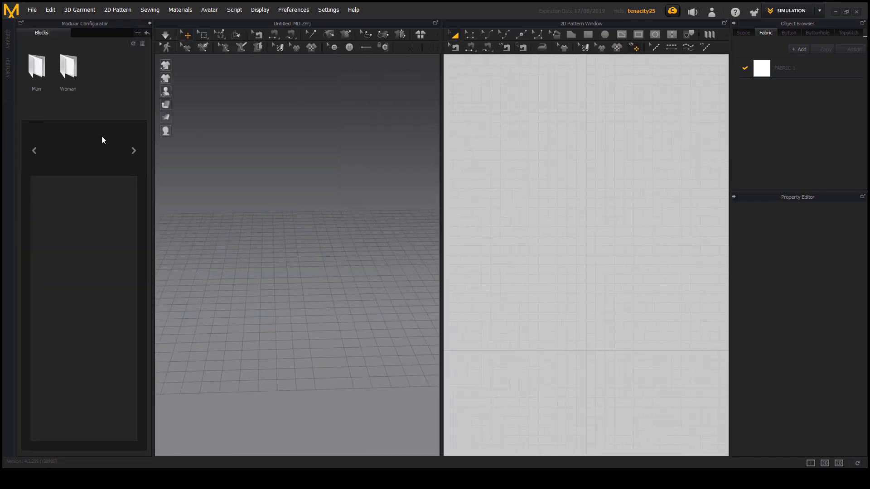
Examine the Man blocks in the Modular Configurator, including the Jackets and Polos folders
left_click(33, 70)
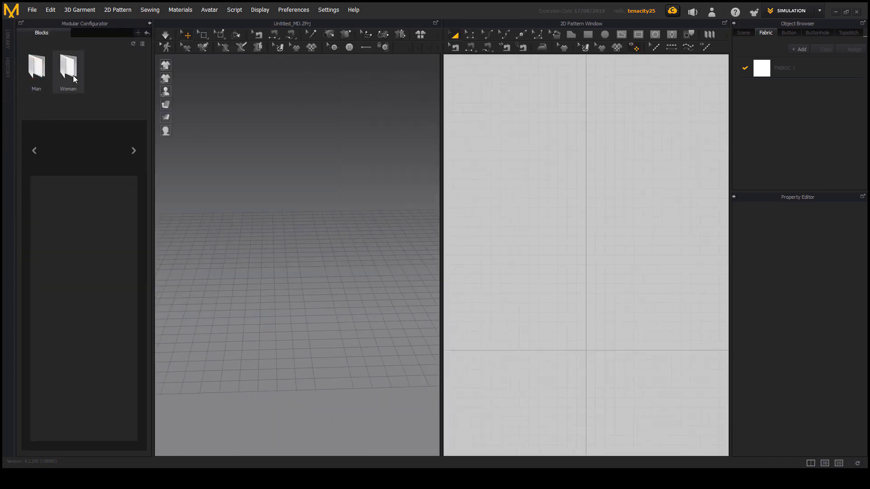
left_click(71, 73)
left_click(41, 73)
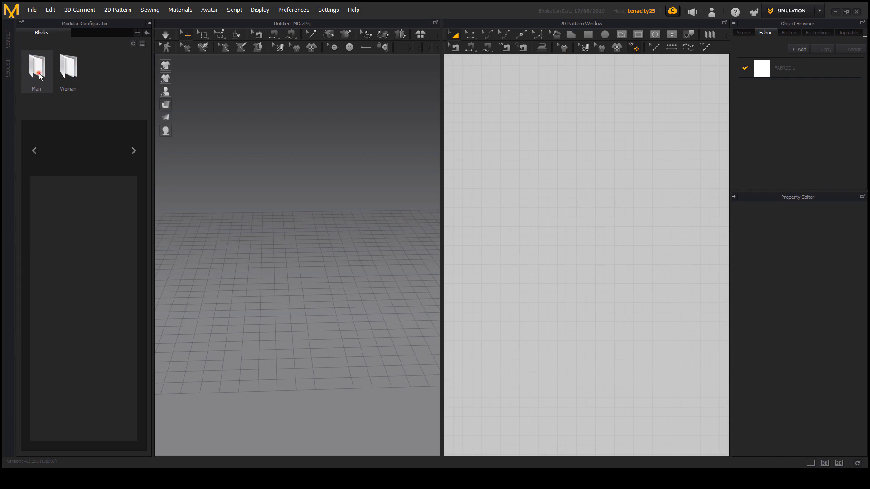
double_click(40, 75)
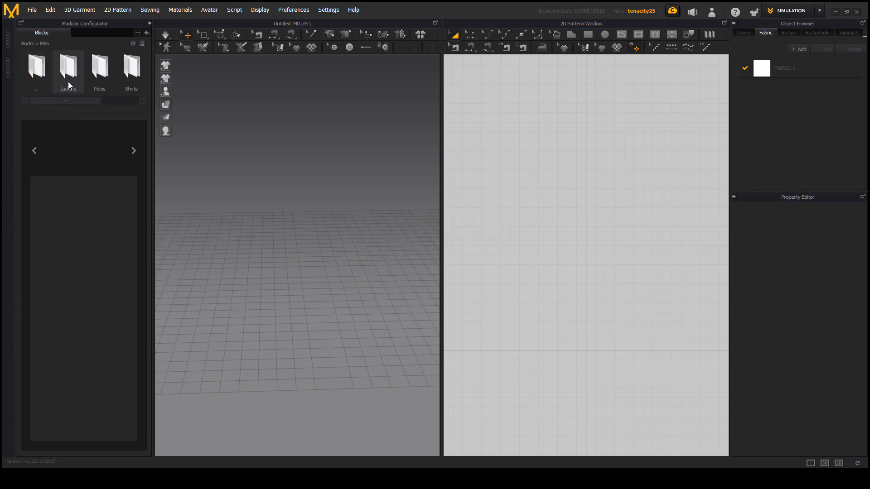
left_click_drag(83, 103, 50, 104)
double_click(65, 73)
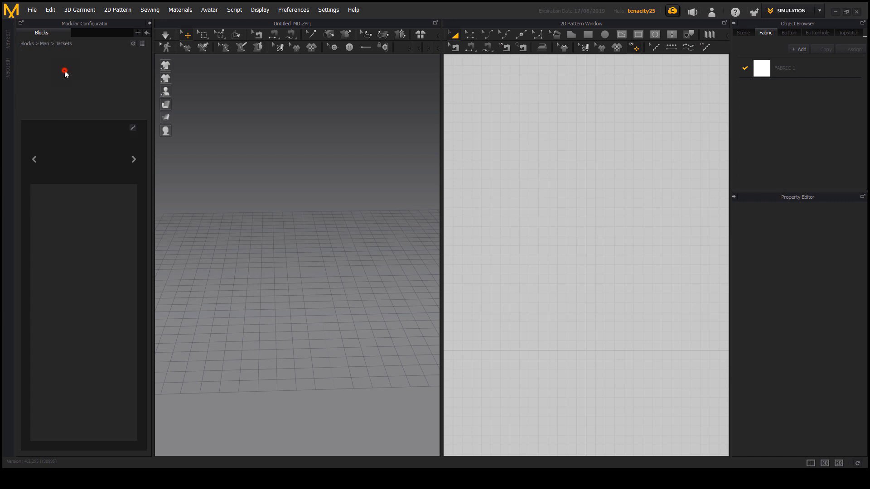
double_click(41, 79)
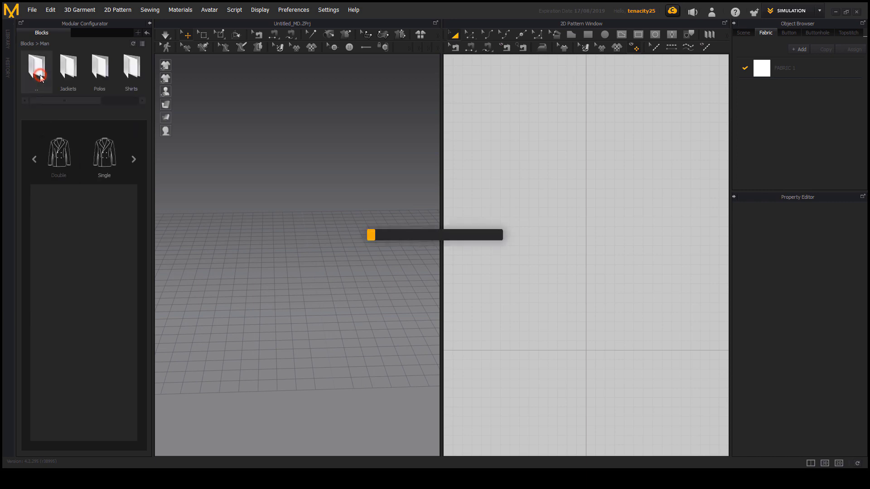
double_click(105, 74)
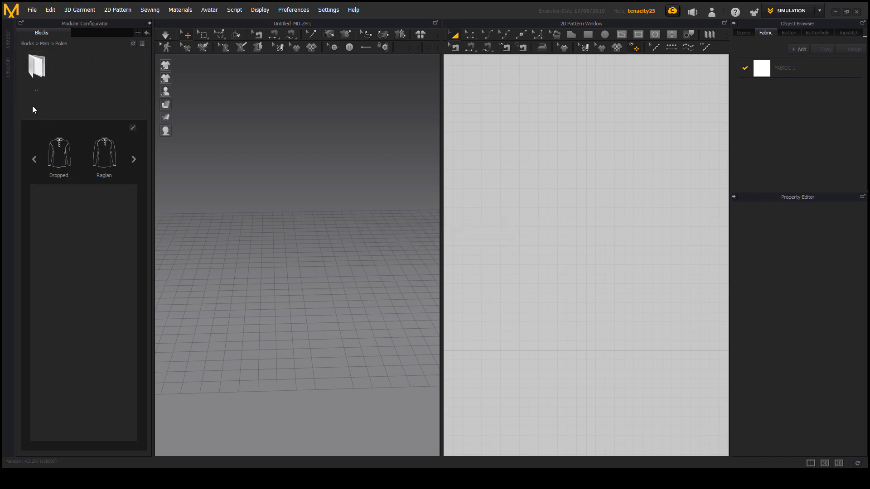
double_click(36, 66)
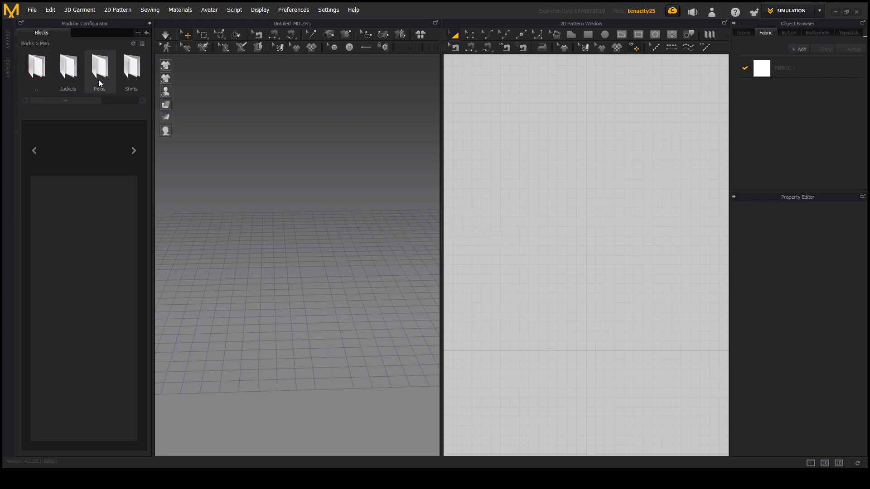
Load the Basic block from the Man Shirts folder with the second collar, front and back variants and the first sleeve variant
double_click(130, 75)
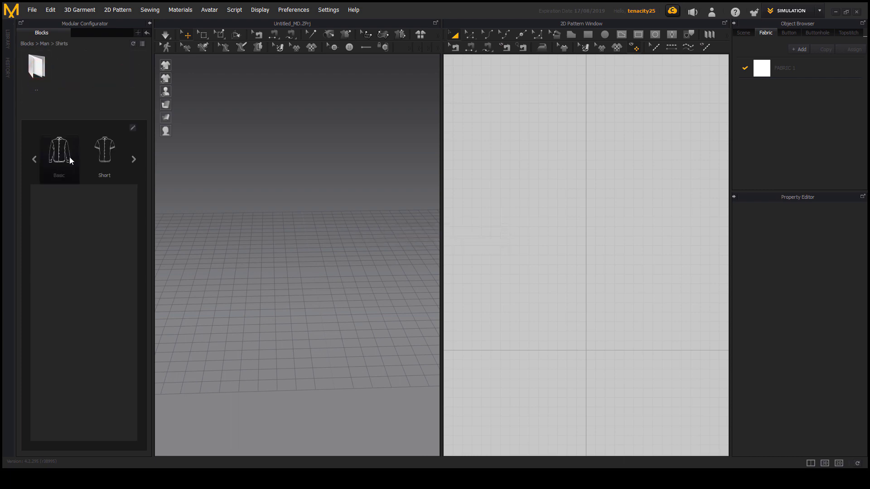
left_click(60, 153)
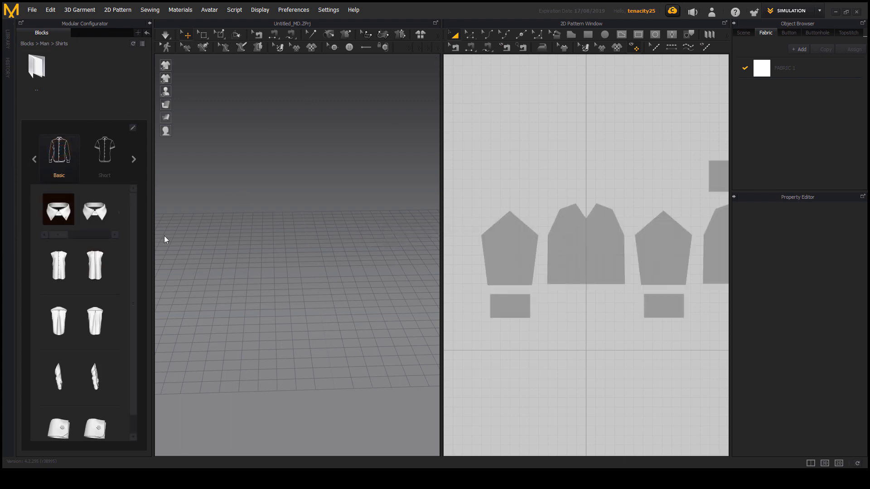
left_click(95, 209)
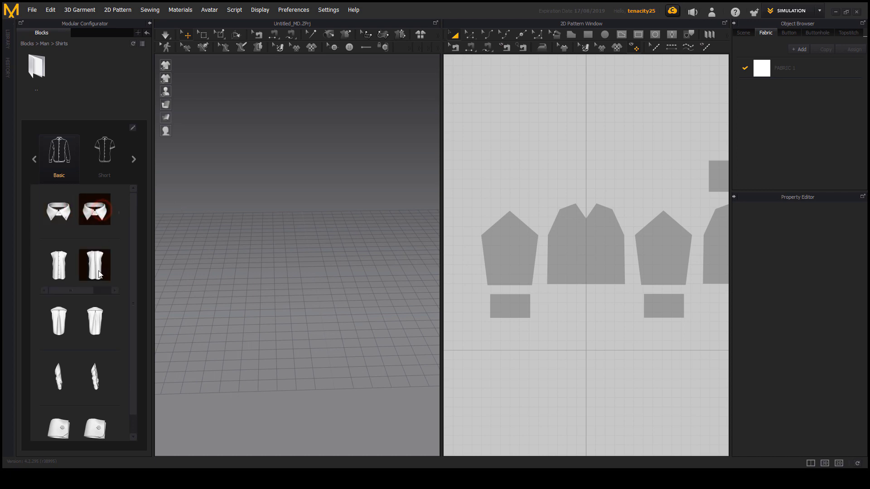
left_click(58, 274)
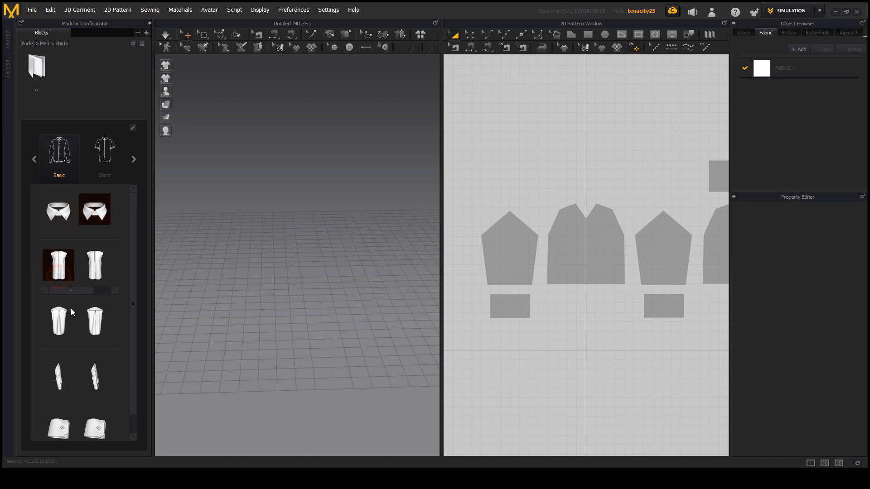
left_click(96, 321)
left_click(59, 372)
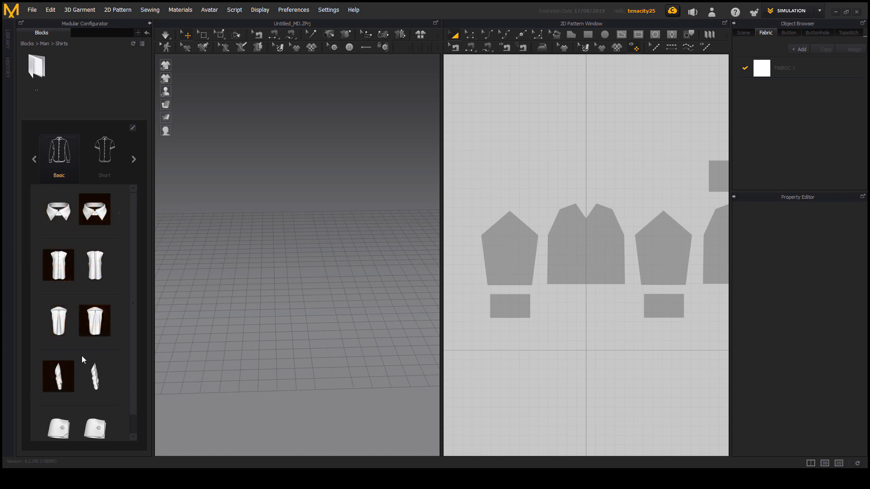
left_click(96, 265)
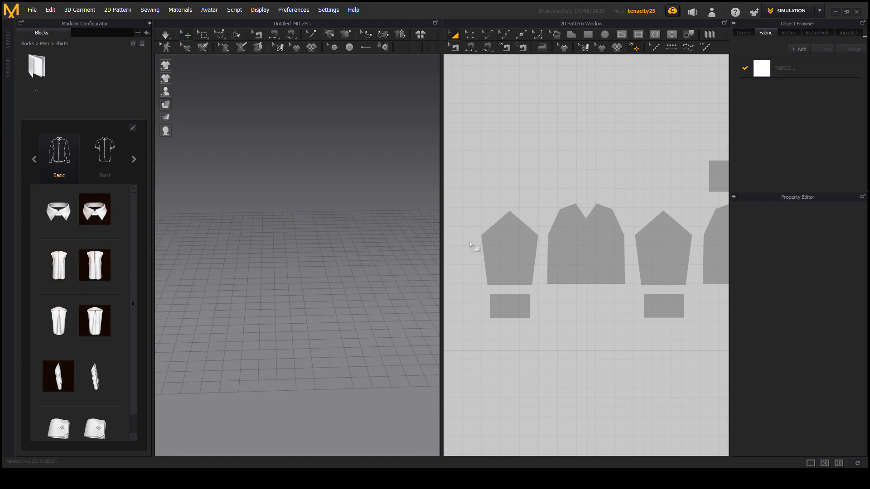
Inspect the shirt's pattern pieces in the 2D Pattern Window and collapse the Modular Configurator
scroll(639, 273, "down", 5)
scroll(591, 274, "up", 4)
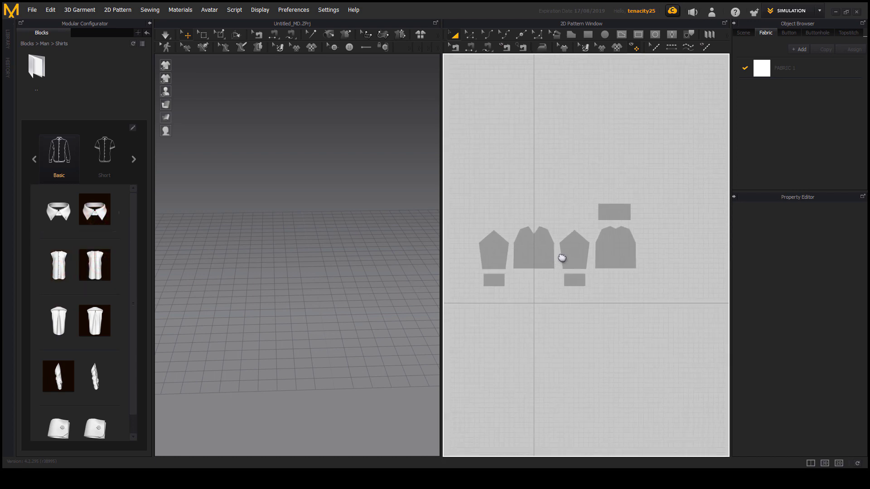
scroll(557, 257, "down", 2)
scroll(557, 258, "up", 3)
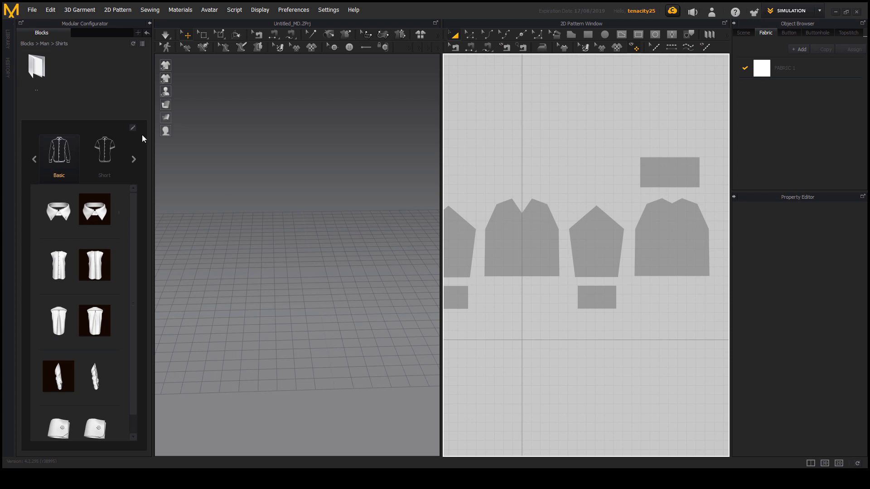
left_click(149, 23)
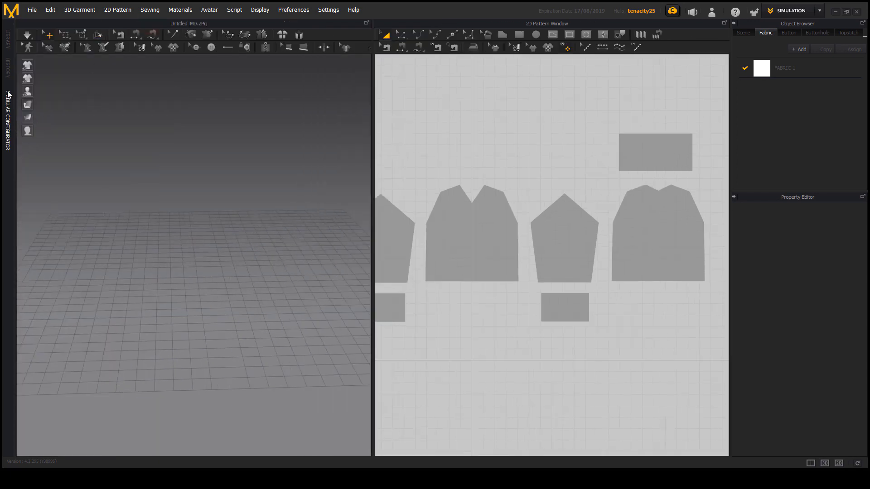
Load the third female avatar from the Library's Avatar category into the scene and collapse the Library
left_click(10, 46)
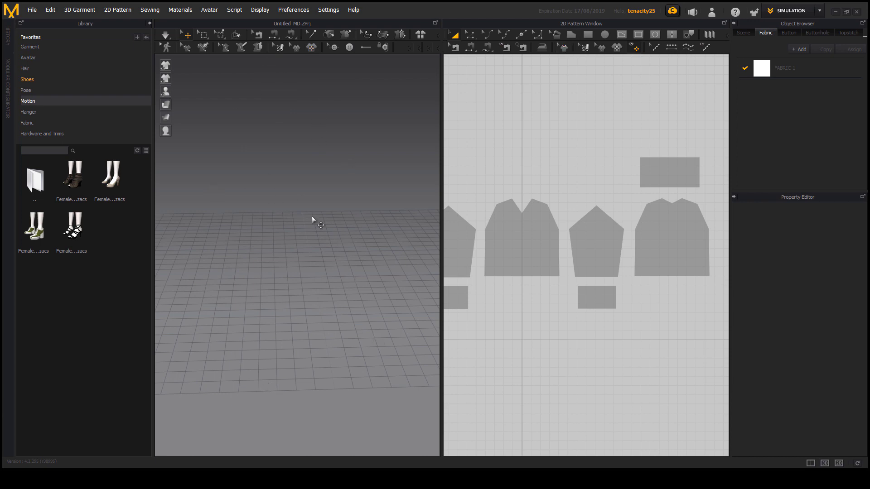
left_click(29, 58)
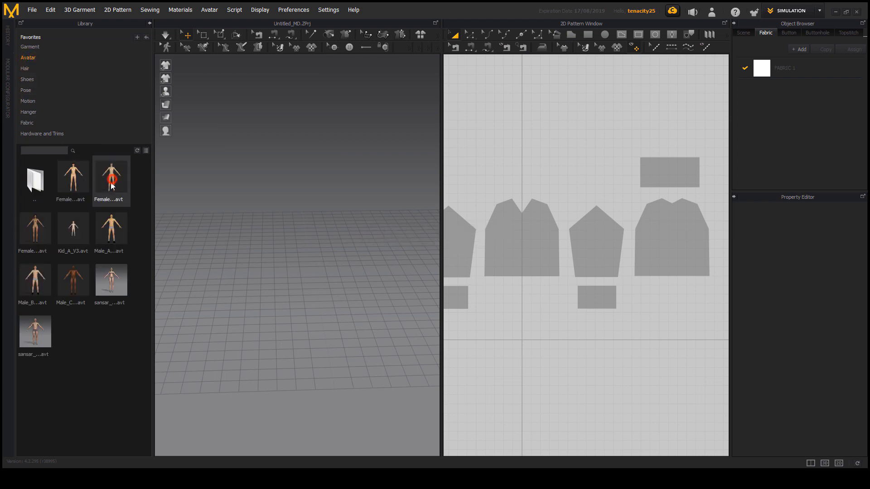
left_click(67, 239)
left_click(32, 285)
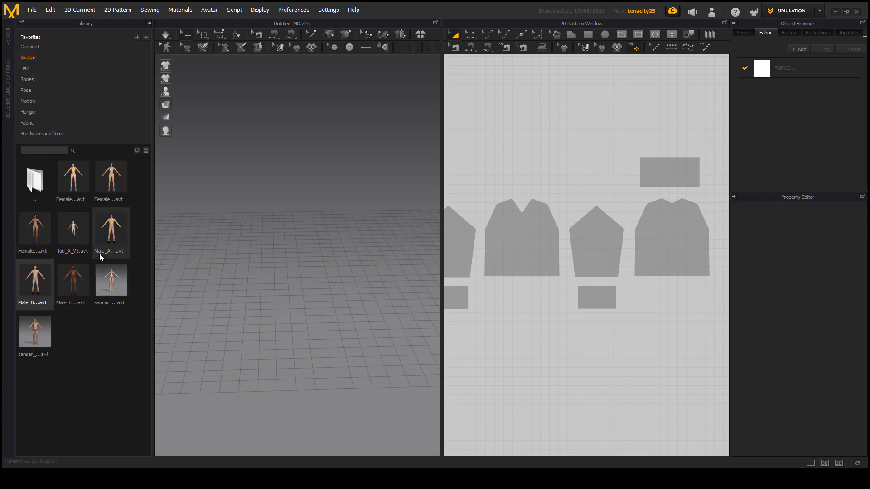
left_click(36, 233)
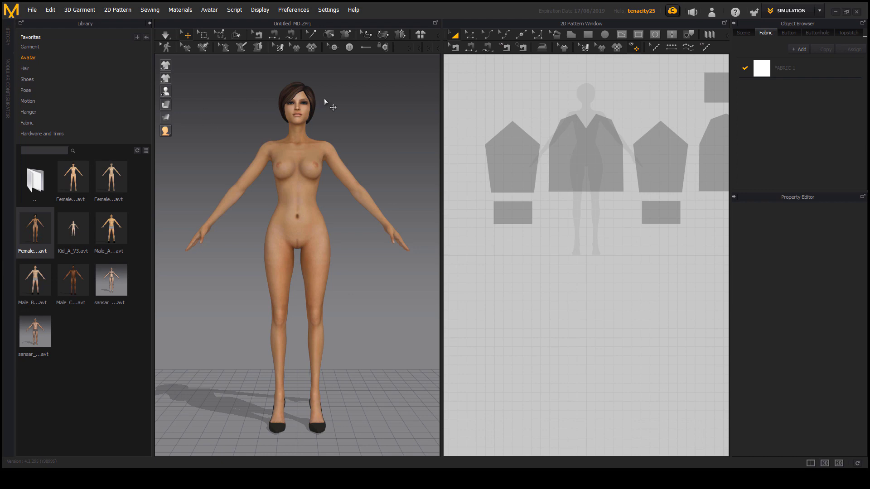
left_click(149, 22)
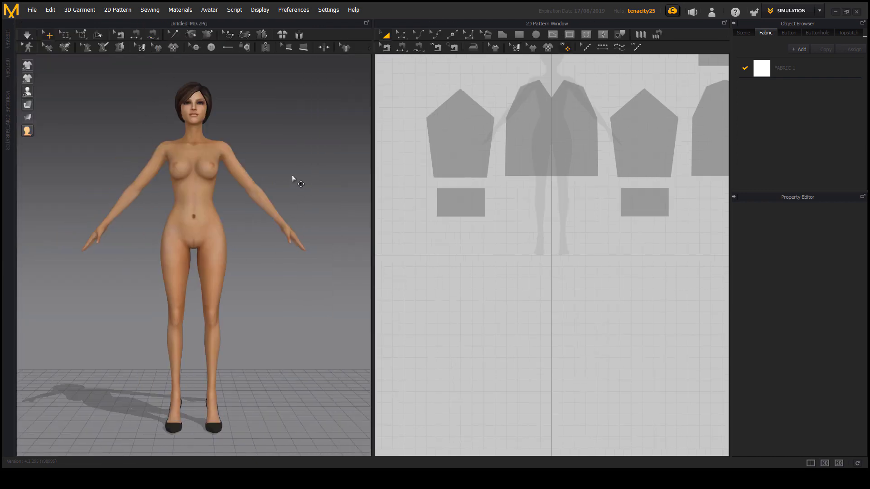
Orbit and pan the 3D view to examine the avatar's full figure from the front
right_click_drag(297, 304, 280, 322)
middle_click_drag(280, 322, 285, 324)
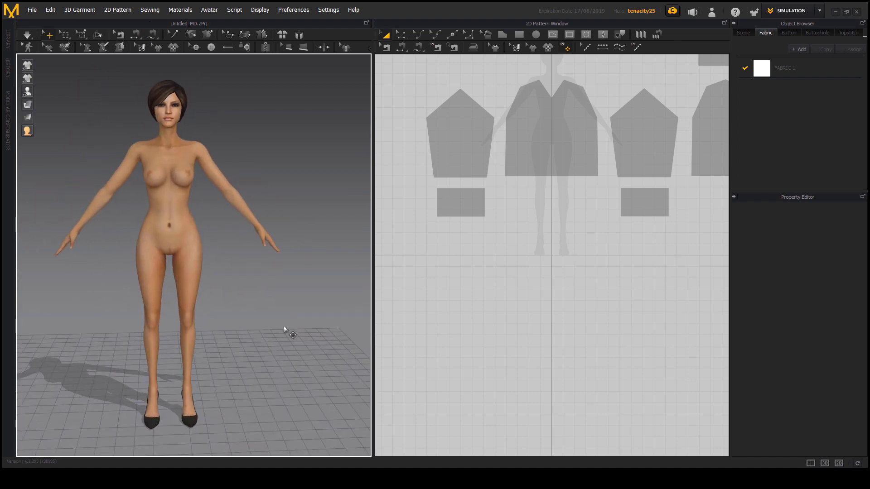
scroll(295, 295, "down", 2)
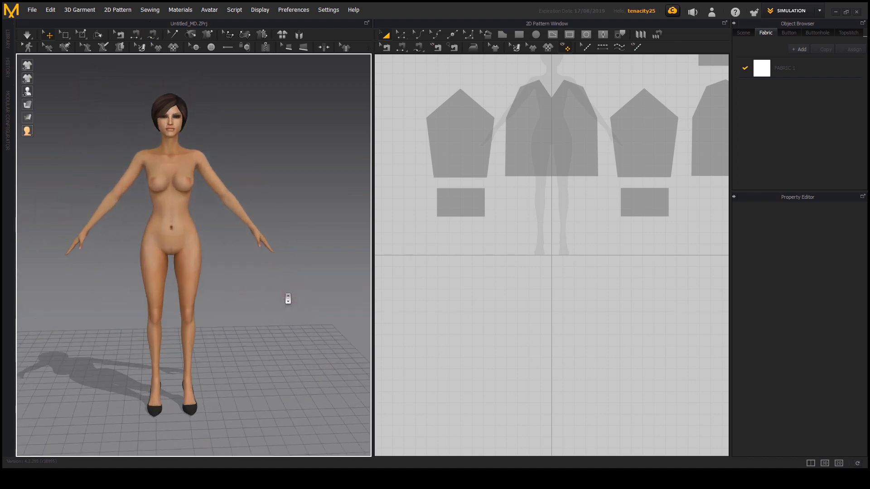
middle_click_drag(252, 285, 285, 283)
scroll(292, 299, "down", 2)
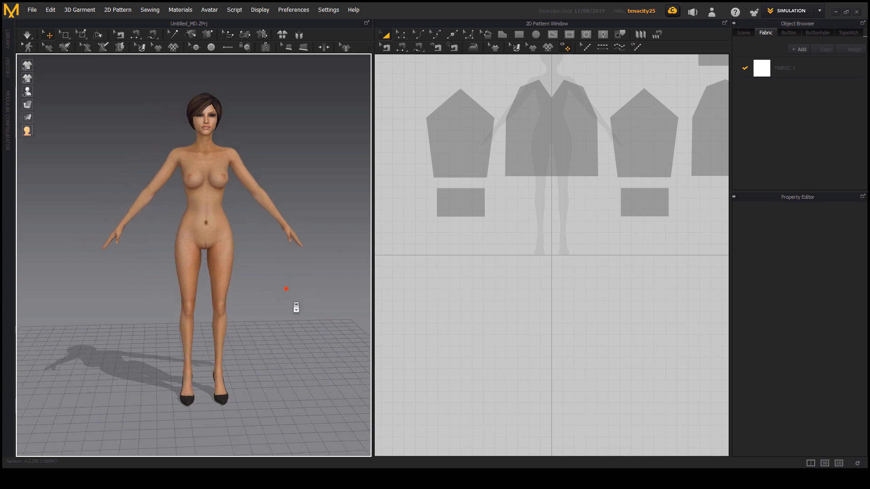
Zoom the 3D view in and out repeatedly to examine the avatar close up and at full length
scroll(289, 295, "down", 1)
scroll(288, 298, "up", 3)
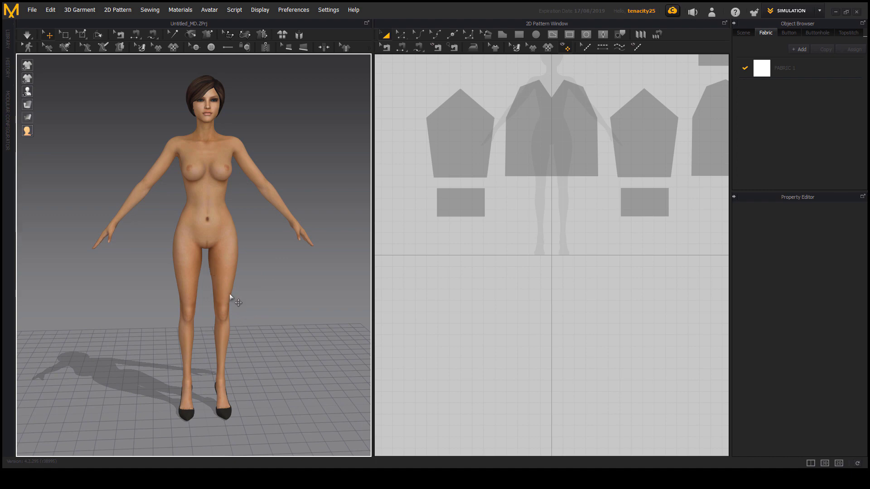
scroll(266, 295, "down", 2)
scroll(270, 312, "up", 3)
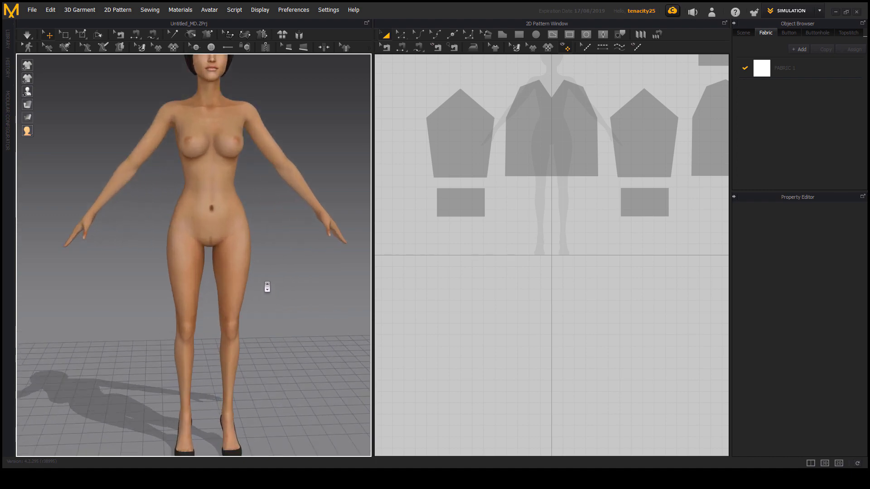
scroll(280, 339, "down", 4)
scroll(274, 313, "up", 4)
scroll(274, 308, "down", 4)
scroll(274, 308, "up", 4)
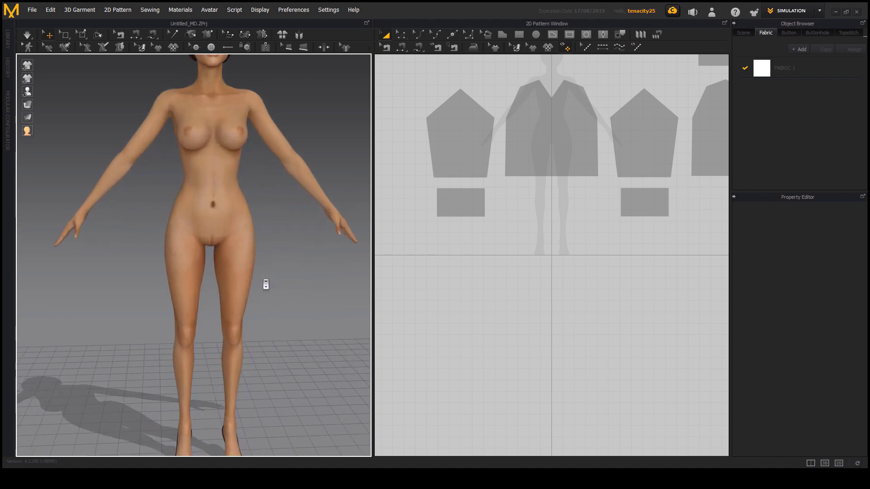
scroll(269, 298, "down", 1)
scroll(264, 281, "up", 3)
scroll(271, 313, "down", 3)
scroll(267, 298, "up", 2)
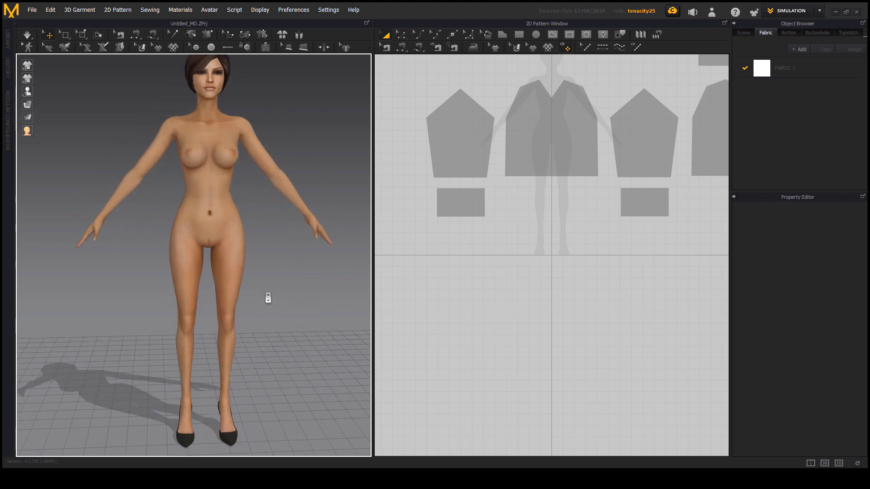
scroll(270, 301, "down", 2)
scroll(266, 298, "up", 2)
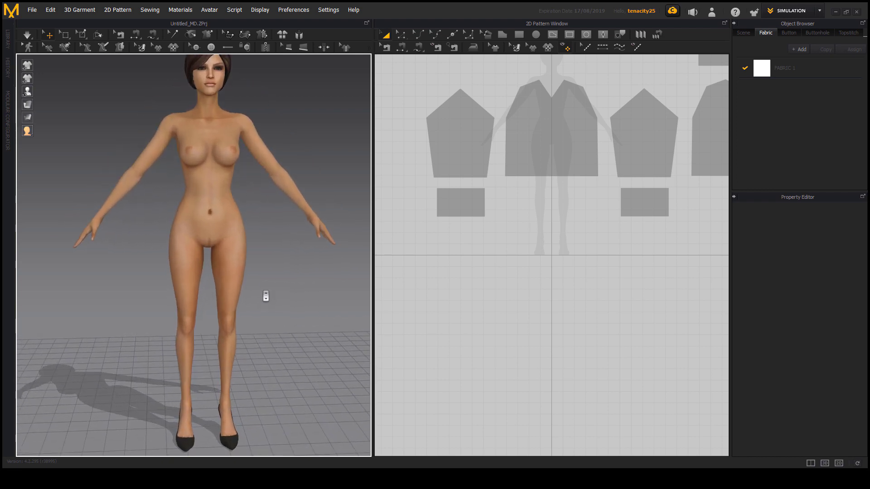
scroll(268, 306, "down", 2)
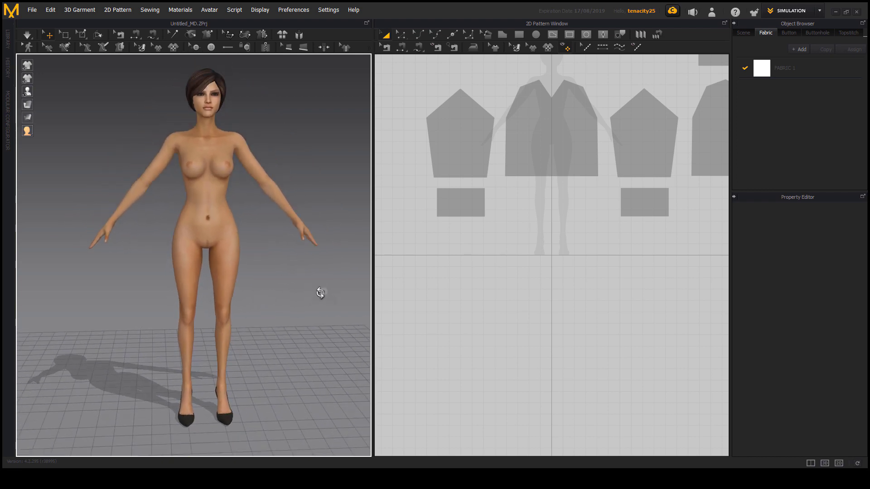
Orbit the 3D view around the avatar to examine its back and sides, and pan it within the window
right_click_drag(320, 293, 276, 274)
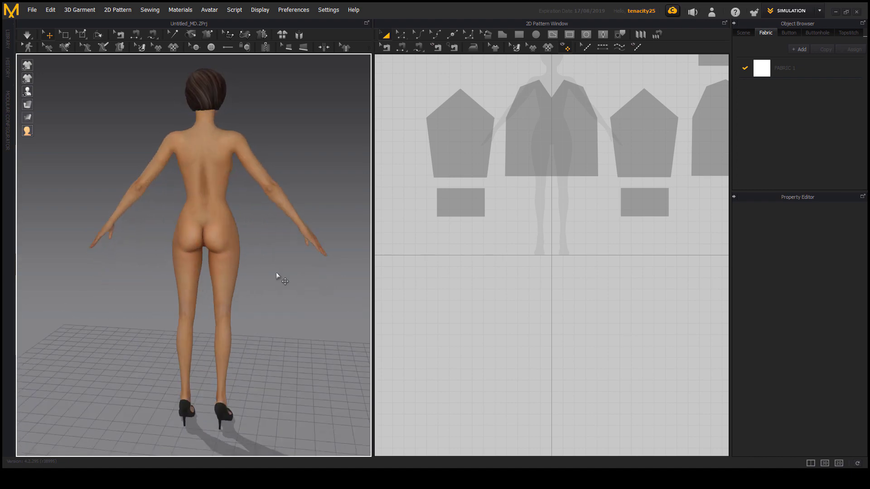
right_click_drag(315, 303, 42, 255)
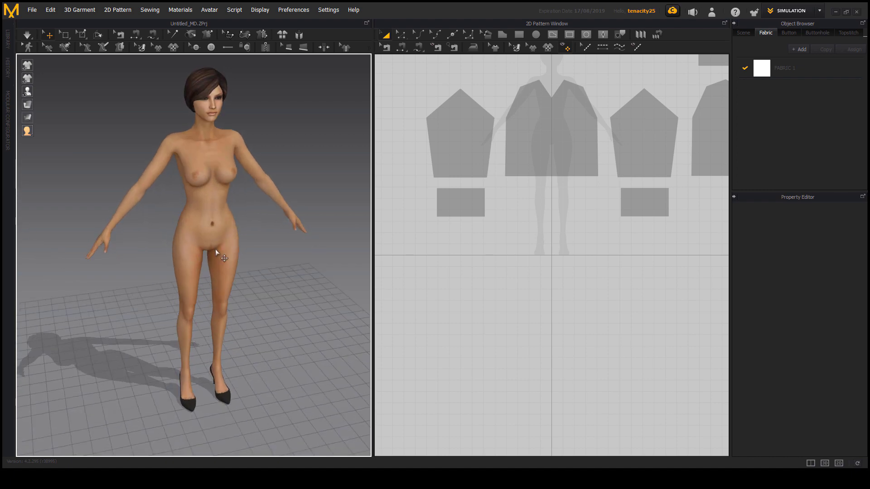
middle_click_drag(301, 258, 330, 361)
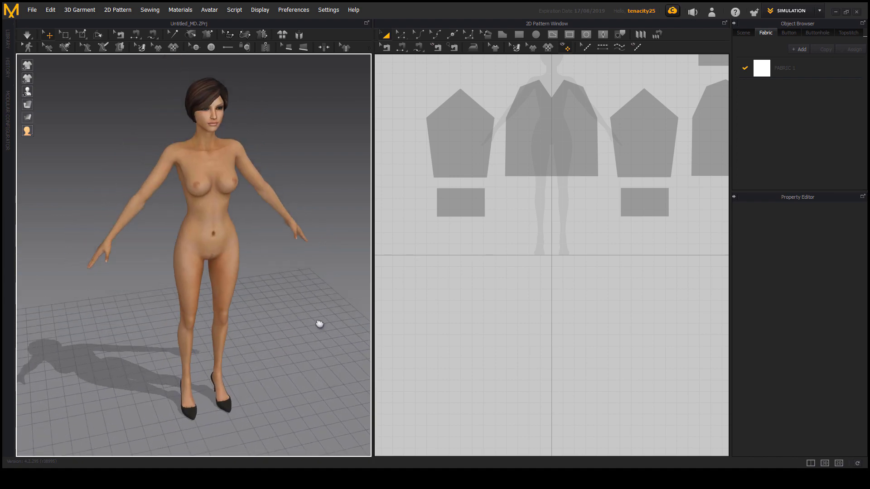
middle_click_drag(320, 324, 304, 347)
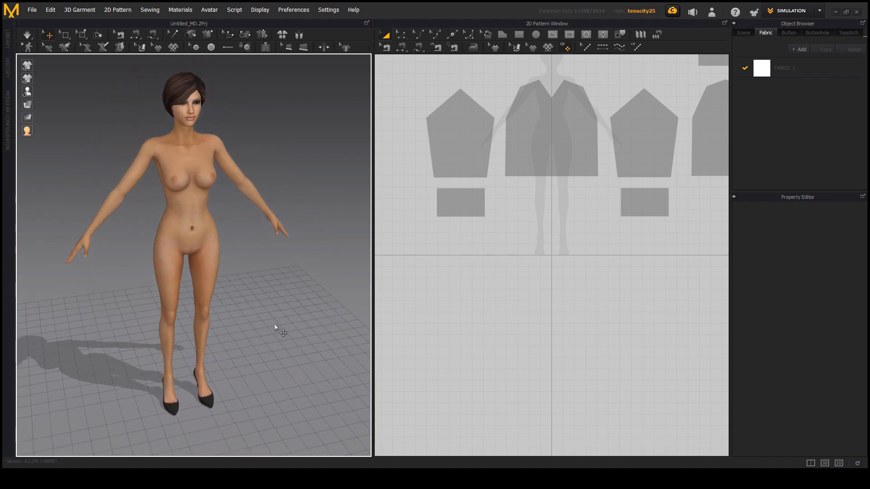
right_click_drag(293, 354, 292, 295)
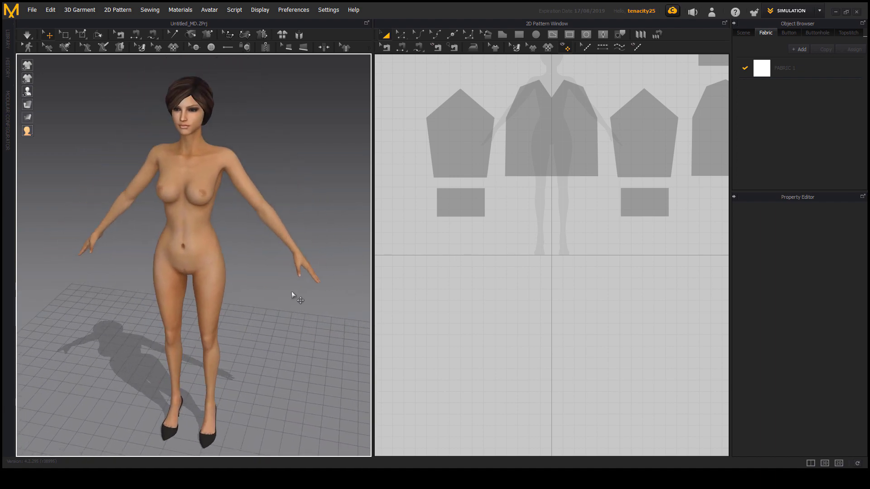
Zoom in and out on the avatar from a raised angle and return to a closer front view
scroll(304, 330, "up", 3)
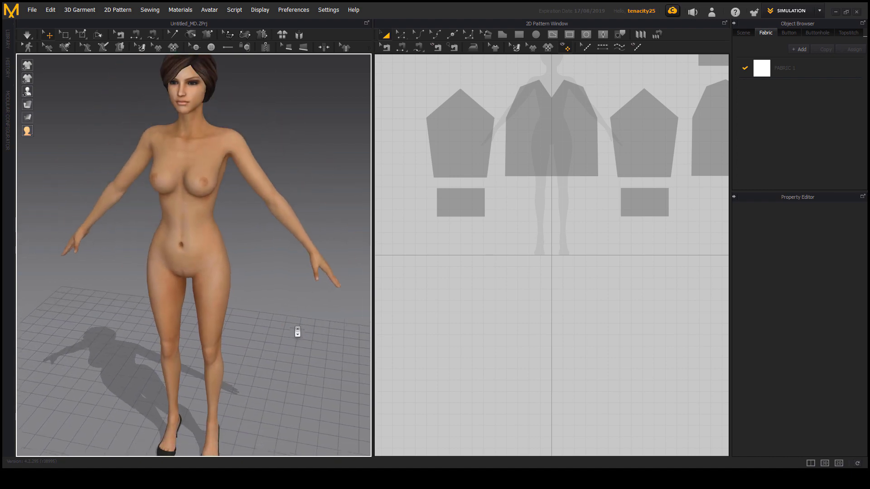
scroll(299, 344, "down", 5)
scroll(291, 333, "up", 7)
scroll(292, 333, "down", 5)
scroll(289, 373, "up", 2)
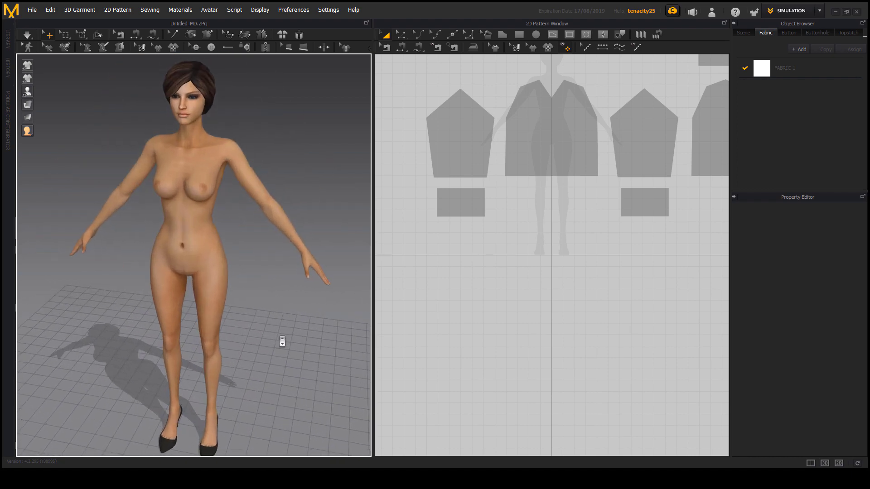
scroll(281, 341, "down", 1)
scroll(281, 363, "up", 6)
scroll(279, 327, "down", 5)
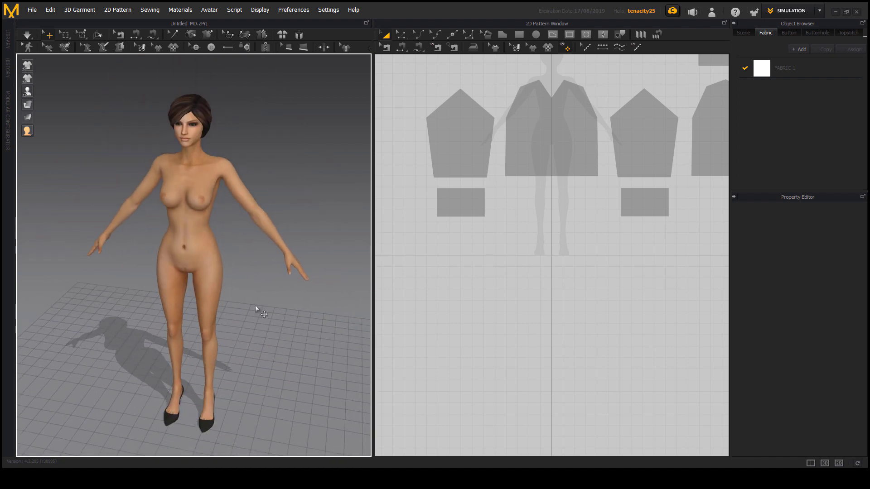
scroll(258, 306, "up", 3)
scroll(260, 308, "down", 3)
scroll(279, 320, "up", 5)
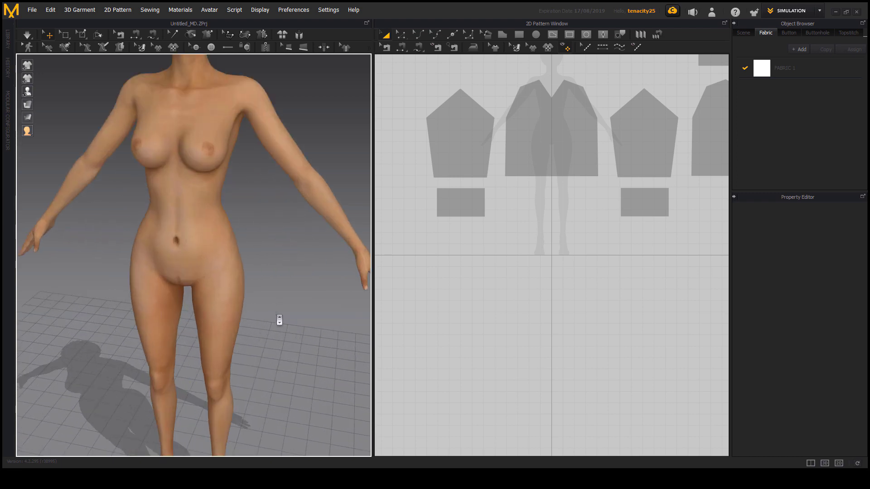
right_click_drag(281, 354, 303, 327)
scroll(302, 330, "down", 3)
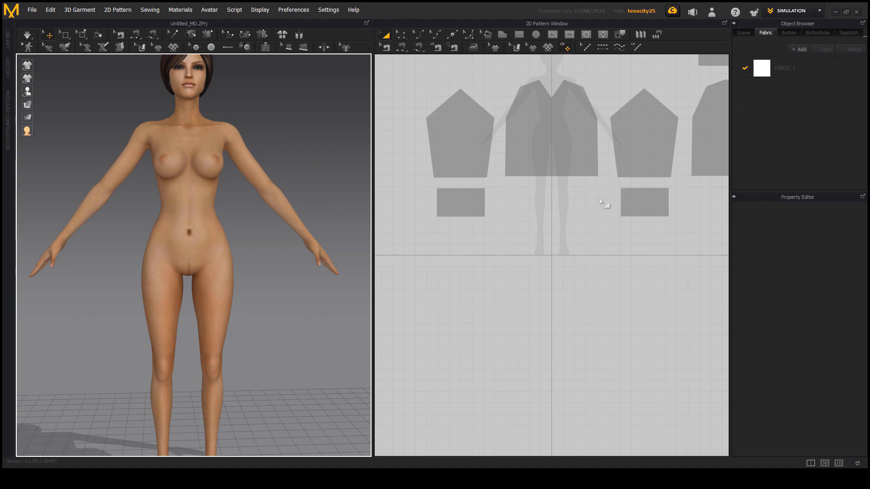
Pan and zoom the 2D Pattern Window to examine all the shirt's pattern pieces together
middle_click_drag(605, 196, 562, 269)
scroll(558, 271, "down", 3)
middle_click_drag(606, 223, 582, 190)
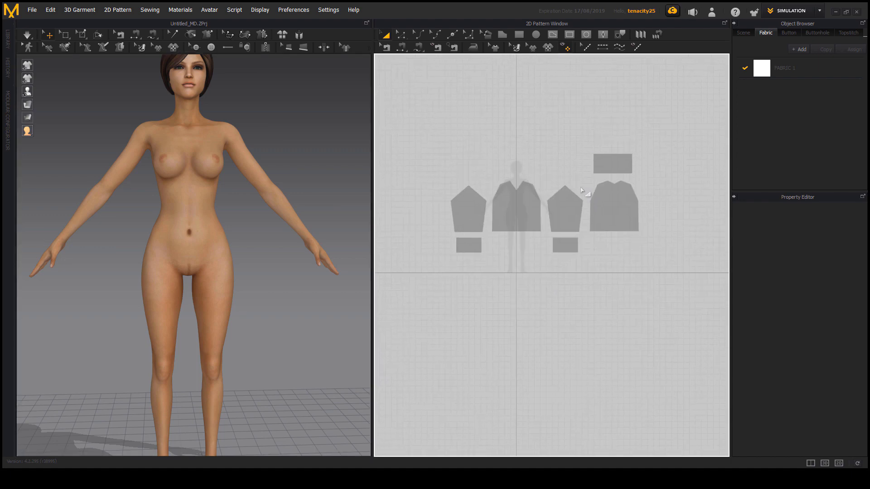
scroll(604, 196, "up", 2)
scroll(553, 216, "down", 2)
middle_click_drag(553, 216, 537, 213)
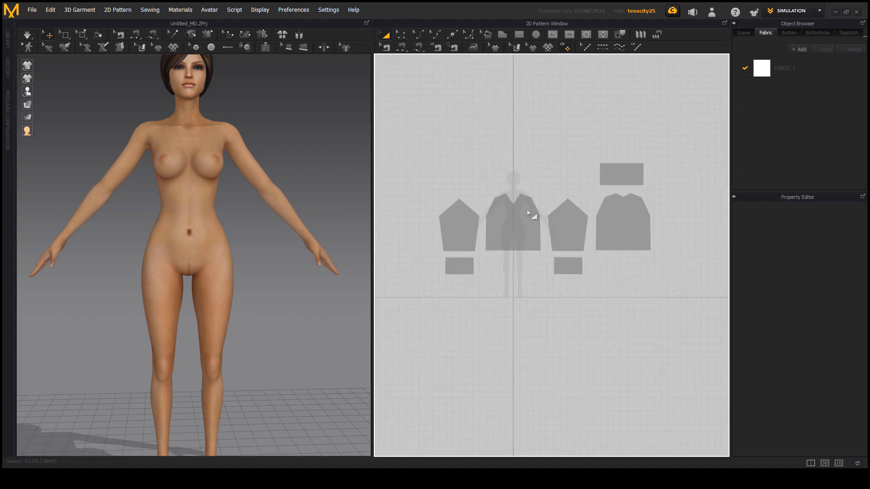
scroll(533, 231, "up", 2)
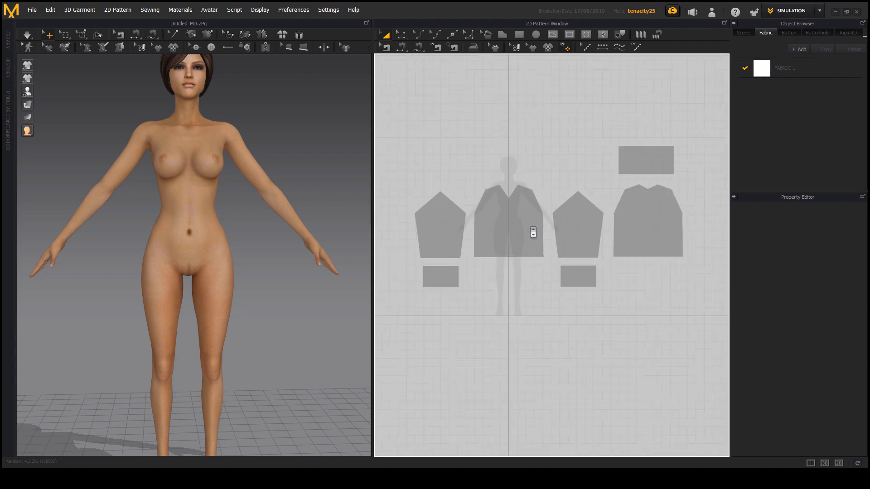
scroll(532, 232, "up", 1)
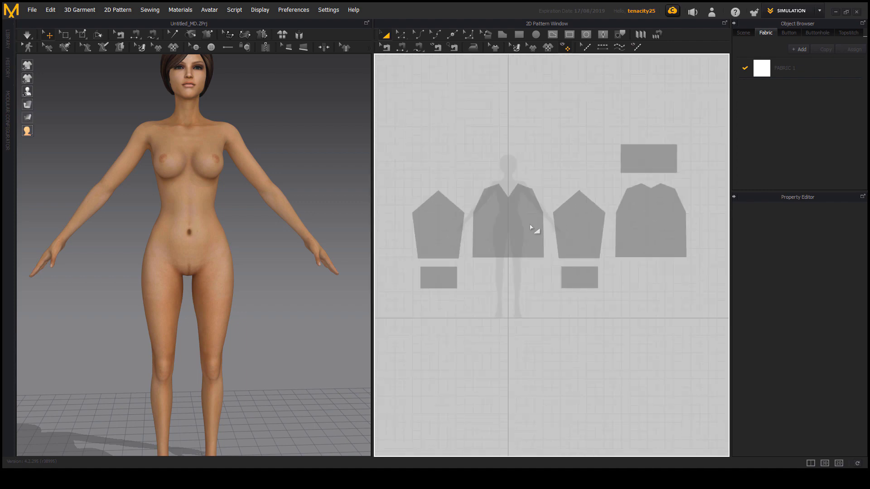
Zoom in and out repeatedly around the shirt's front pieces and the avatar silhouette in the 2D Pattern Window
scroll(530, 227, "down", 4)
scroll(531, 227, "up", 4)
scroll(531, 229, "down", 2)
scroll(525, 225, "up", 2)
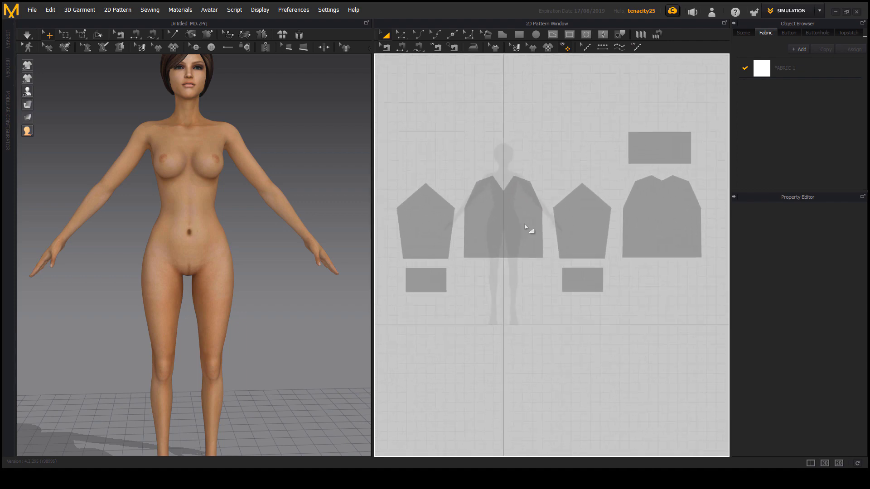
scroll(521, 235, "down", 2)
scroll(520, 226, "up", 3)
scroll(517, 244, "down", 5)
scroll(517, 238, "up", 4)
scroll(514, 222, "up", 3)
scroll(511, 227, "down", 3)
scroll(514, 240, "down", 1)
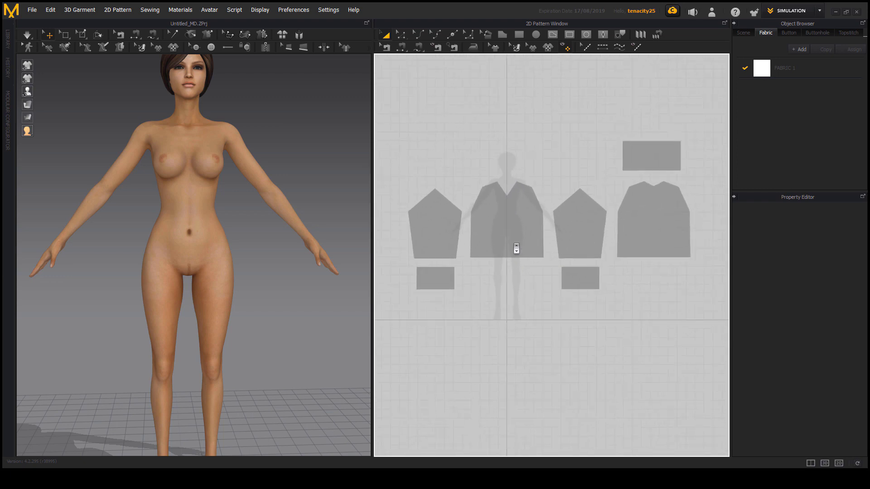
scroll(516, 235, "up", 3)
scroll(511, 218, "up", 1)
scroll(517, 222, "down", 2)
scroll(518, 225, "up", 1)
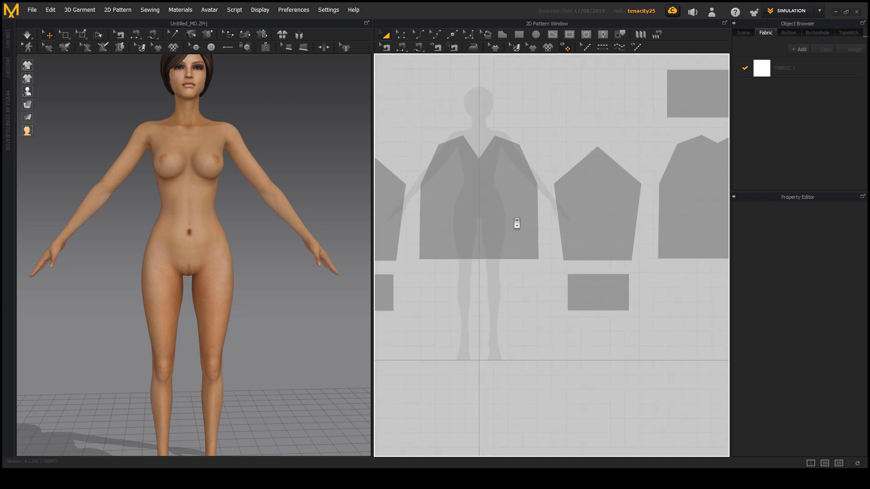
scroll(517, 223, "down", 1)
Pan across the 2D pattern pieces, check the context menu, and zoom back out to the whole pattern layout
middle_click_drag(518, 219, 591, 266)
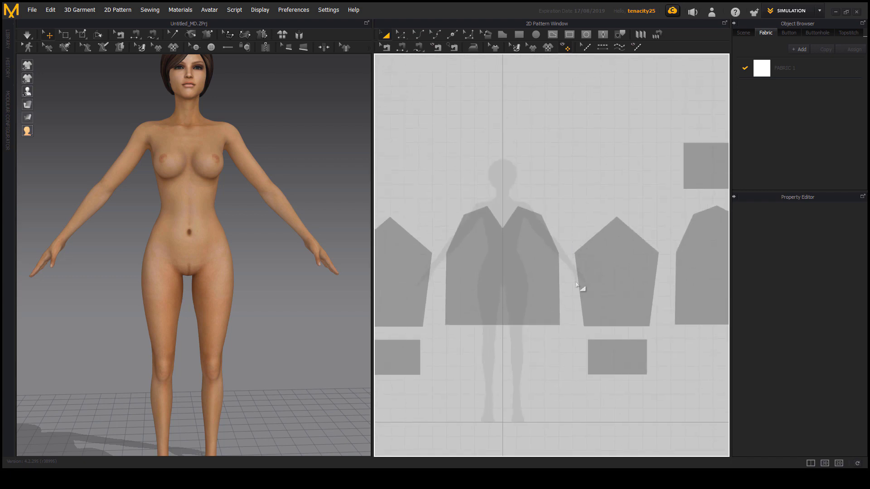
right_click(577, 285)
left_click(504, 130)
scroll(516, 225, "up", 5)
mouse_move(515, 221)
middle_mouse_down()
mouse_move(546, 189)
mouse_move(520, 189)
mouse_move(514, 231)
middle_mouse_up()
scroll(546, 210, "down", 2)
scroll(524, 205, "down", 3)
Orbit, zoom and pan the avatar to an angled full-length view, and pan and zoom the 2D pattern layout
right_click_drag(313, 84, 281, 185)
scroll(281, 232, "down", 3)
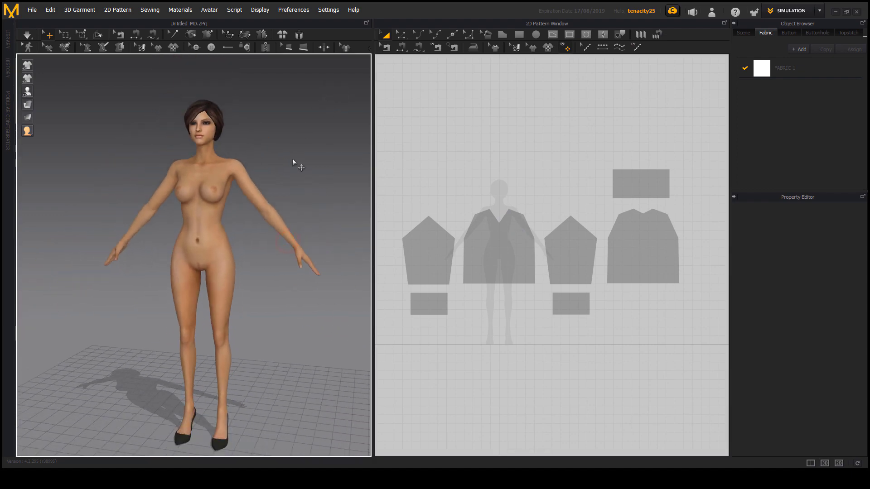
middle_click_drag(292, 160, 261, 142)
mouse_move(544, 158)
middle_mouse_down()
mouse_move(510, 158)
mouse_move(548, 181)
mouse_move(539, 167)
middle_mouse_up()
scroll(522, 196, "down", 5)
scroll(536, 165, "up", 5)
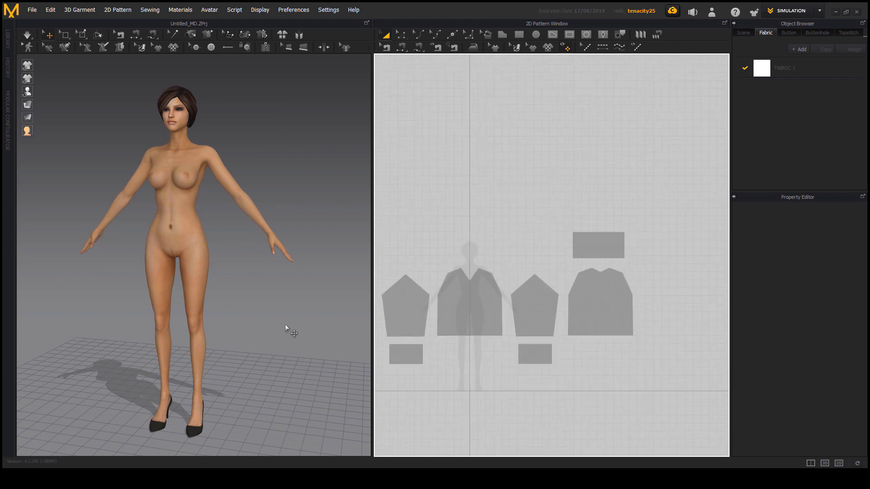
Zoom in on the avatar's upper body, pan both windows, and orbit the avatar to view its other side
scroll(284, 324, "up", 3)
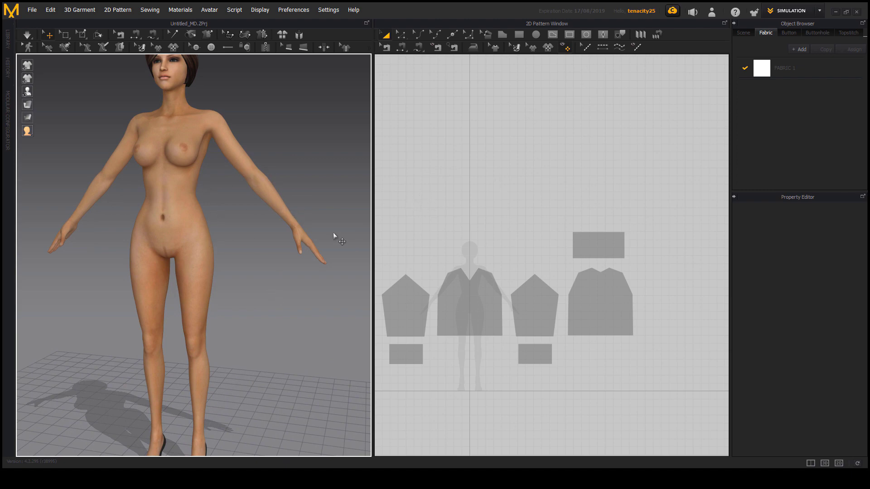
middle_click_drag(314, 228, 337, 293)
middle_click_drag(469, 288, 529, 244)
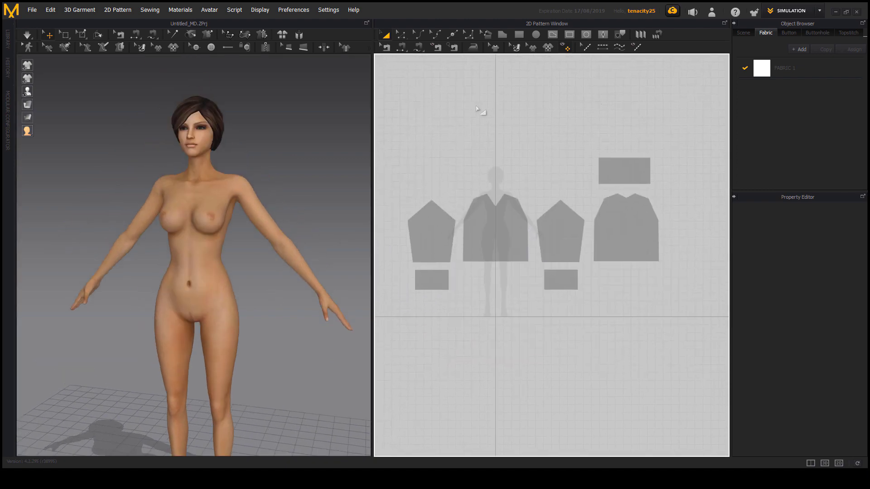
right_click_drag(317, 203, 304, 183)
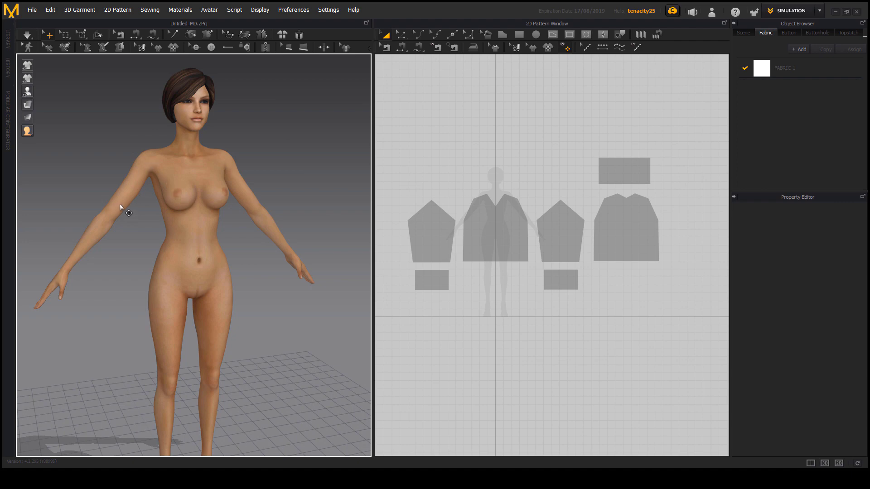
right_click_drag(319, 335, 362, 338)
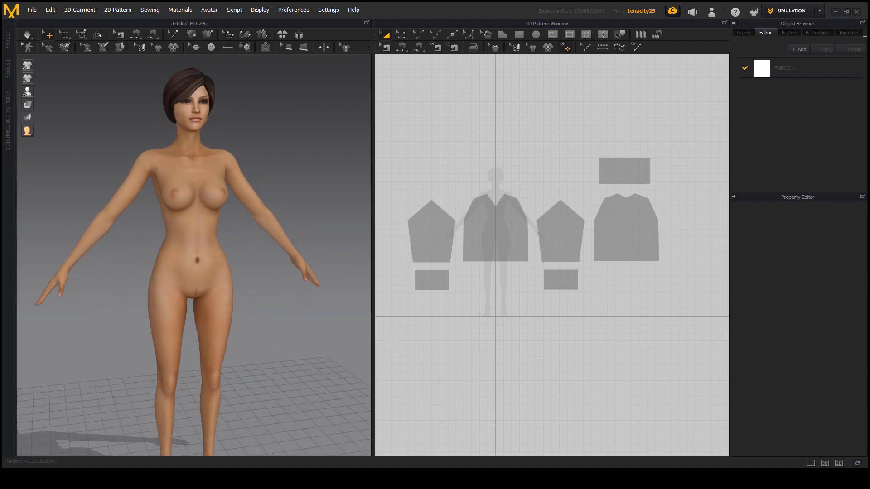
mouse_move(729, 26)
left_mouse_down()
mouse_move(784, 22)
mouse_move(853, 35)
mouse_move(859, 279)
mouse_move(792, 371)
mouse_move(722, 78)
mouse_move(724, 2)
left_mouse_up()
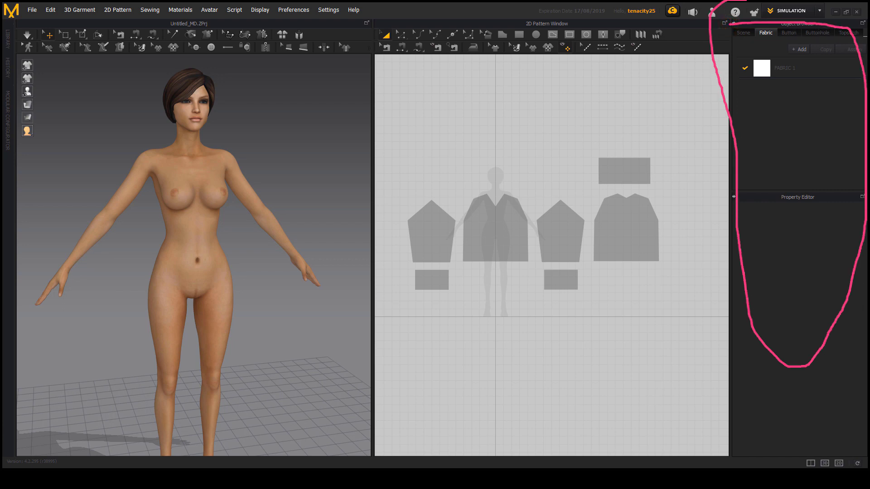
key("Escape")
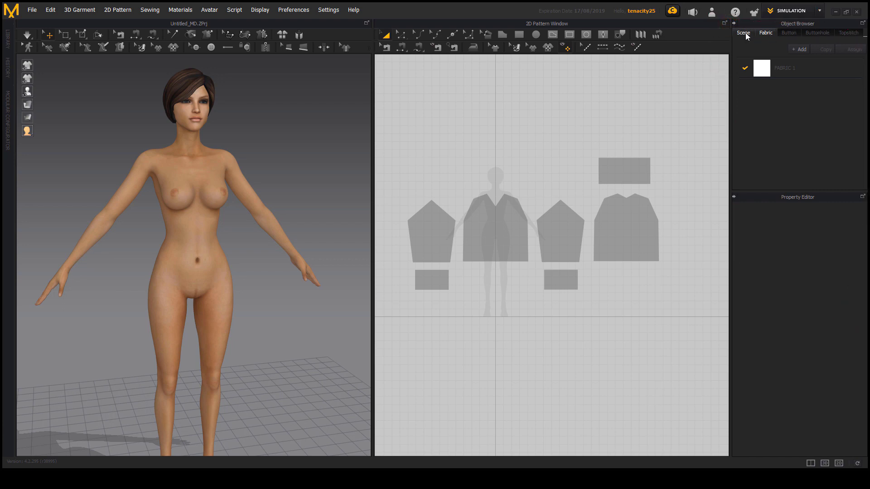
Show the scene tree in the Object Browser and view the grid properties of the 2D Pattern Design entry
left_click(746, 32)
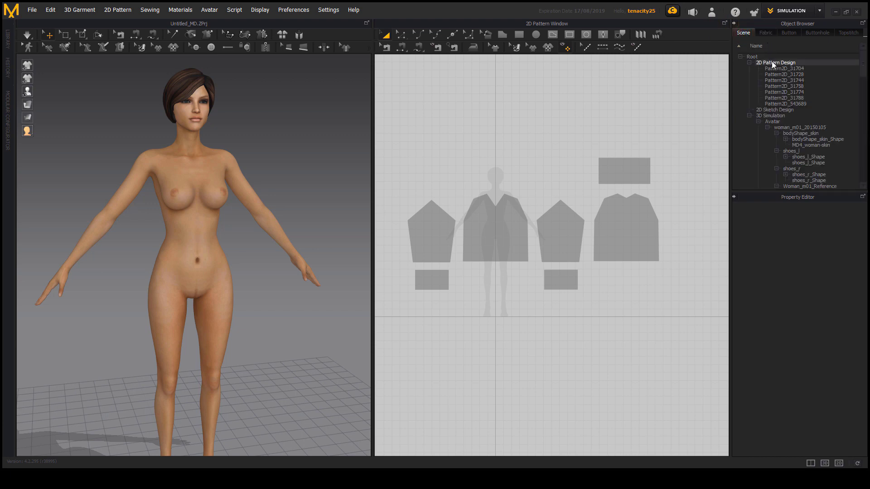
left_click(744, 34)
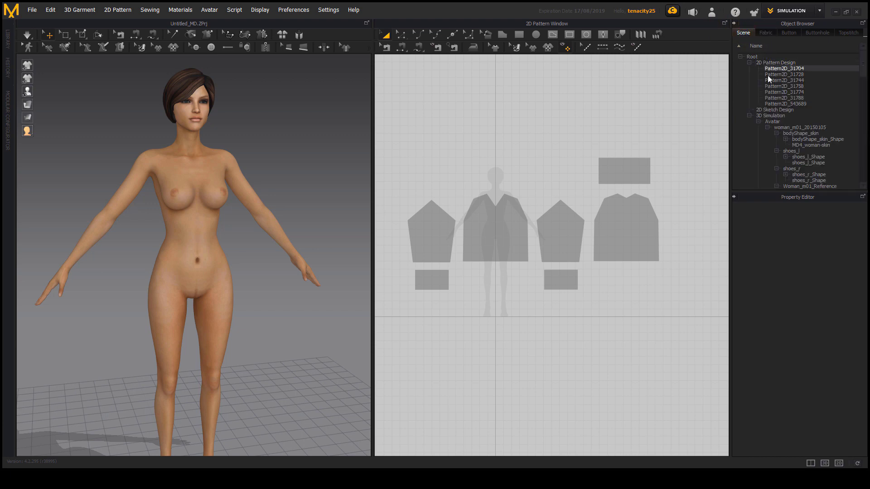
right_click_drag(267, 187, 314, 199)
middle_click_drag(546, 163, 575, 187)
left_click(793, 69)
left_click(781, 63)
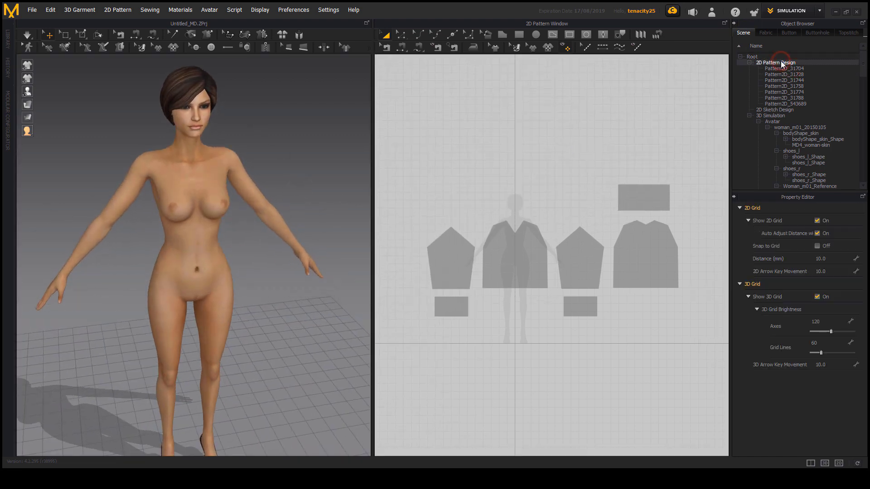
middle_click_drag(560, 224, 559, 180)
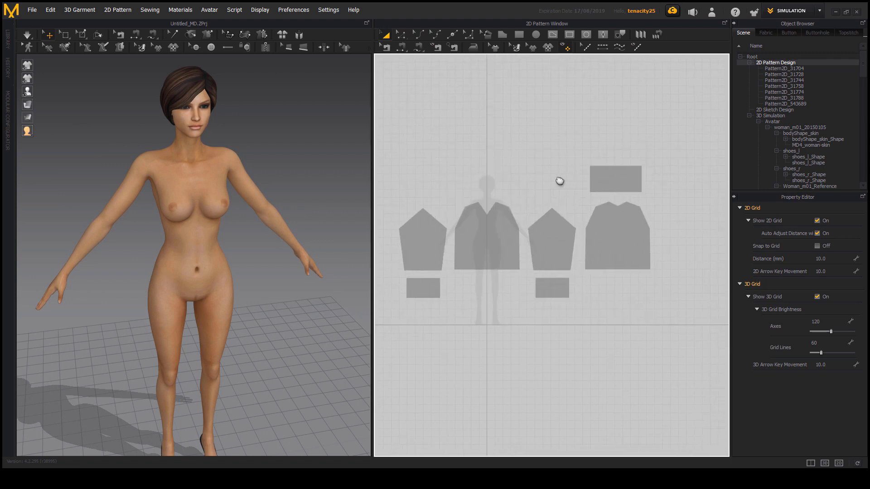
View the Avatar entry's properties in the scene tree, and select the third 2D pattern piece there
left_click(773, 122)
mouse_move(132, 218)
middle_mouse_down()
mouse_move(138, 206)
mouse_move(157, 222)
mouse_move(147, 222)
middle_mouse_up()
mouse_move(195, 260)
middle_mouse_down()
mouse_move(222, 228)
mouse_move(197, 253)
middle_mouse_up()
left_click(784, 80)
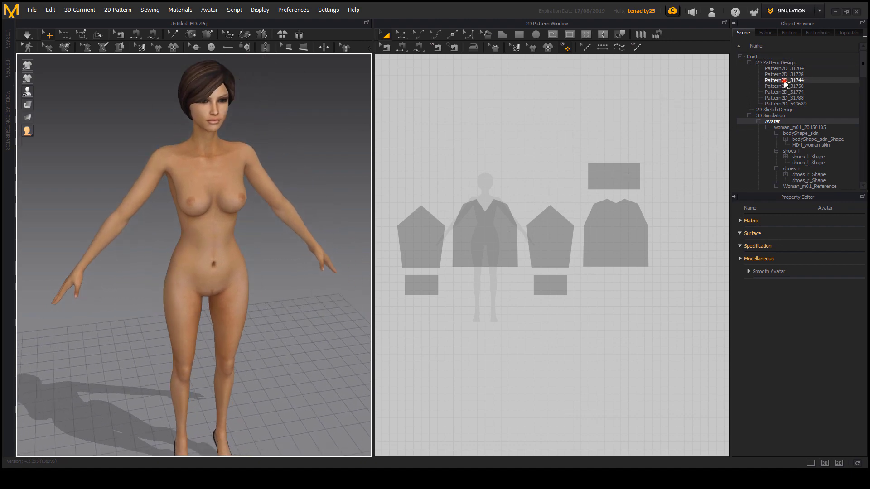
Show the fabric list and examine the properties of FABRIC 1 in the Property Editor
left_click(771, 33)
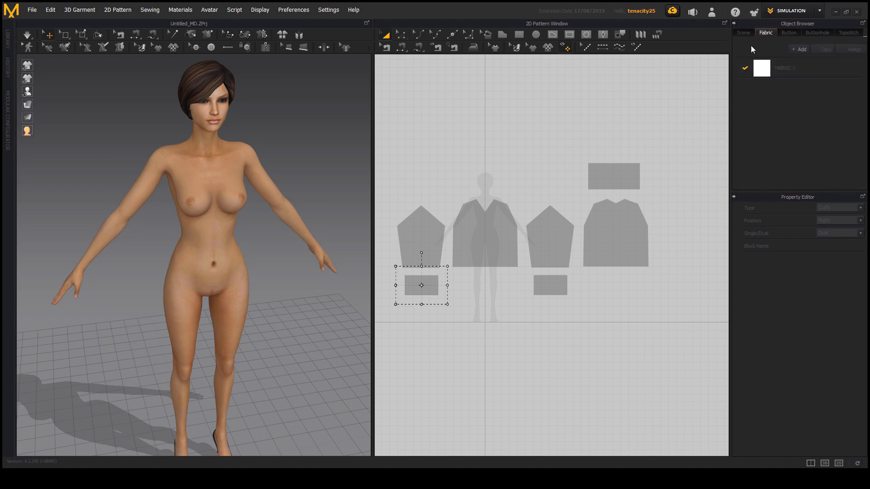
left_click(805, 69)
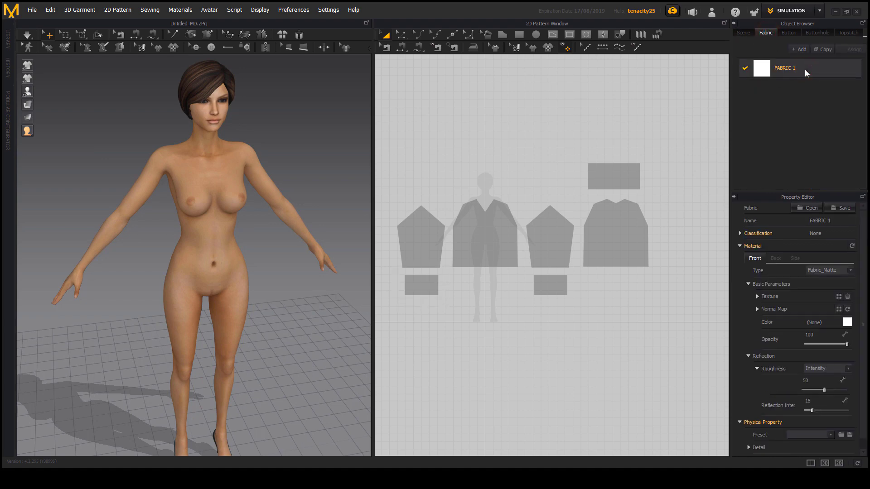
right_click_drag(309, 261, 286, 271)
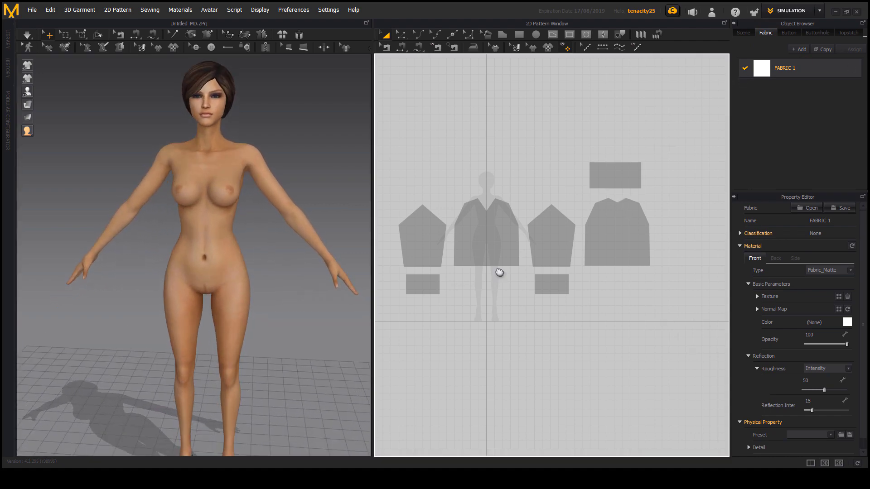
scroll(521, 254, "up", 5)
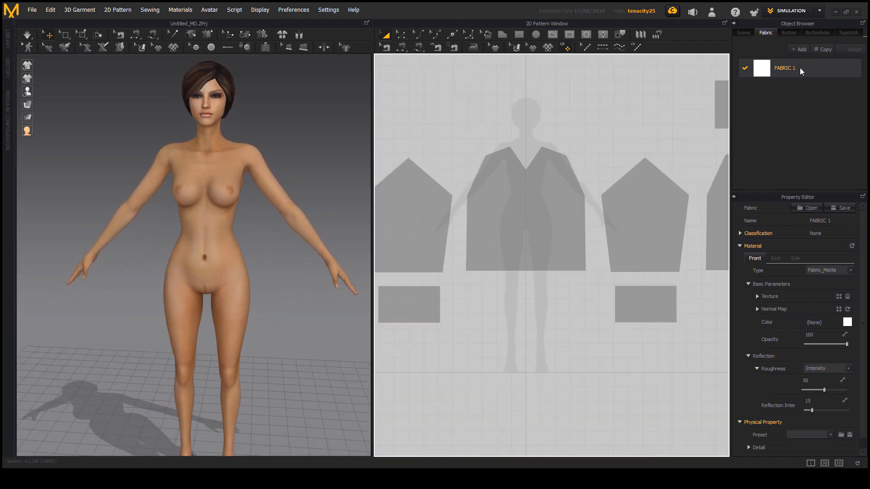
double_click(800, 71)
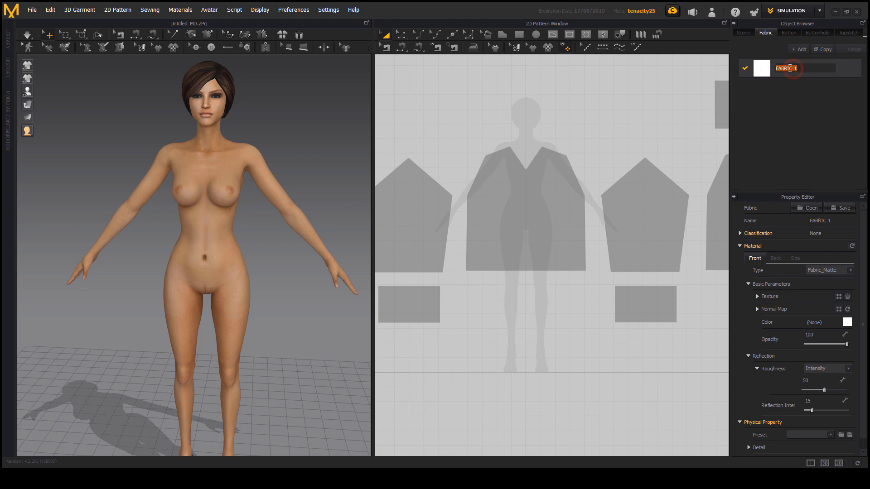
left_click(787, 73)
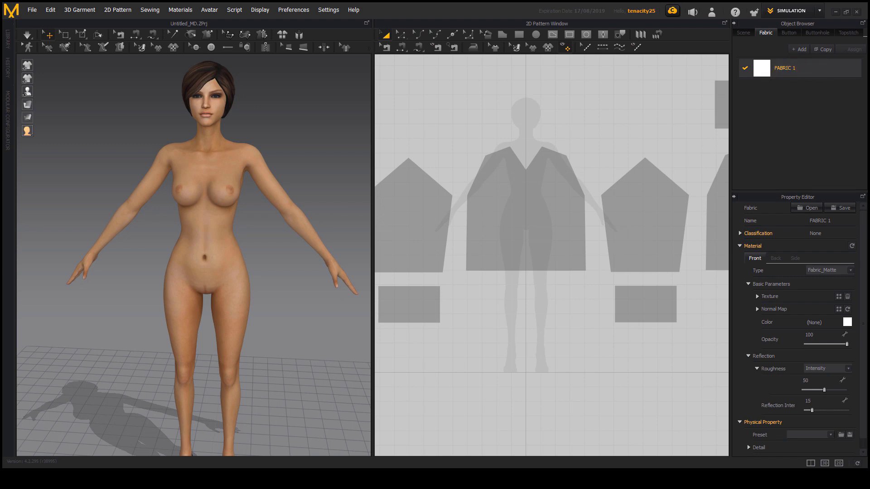
mouse_move(733, 196)
left_mouse_down()
mouse_move(857, 236)
mouse_move(842, 433)
mouse_move(722, 405)
mouse_move(732, 226)
mouse_move(762, 188)
left_mouse_up()
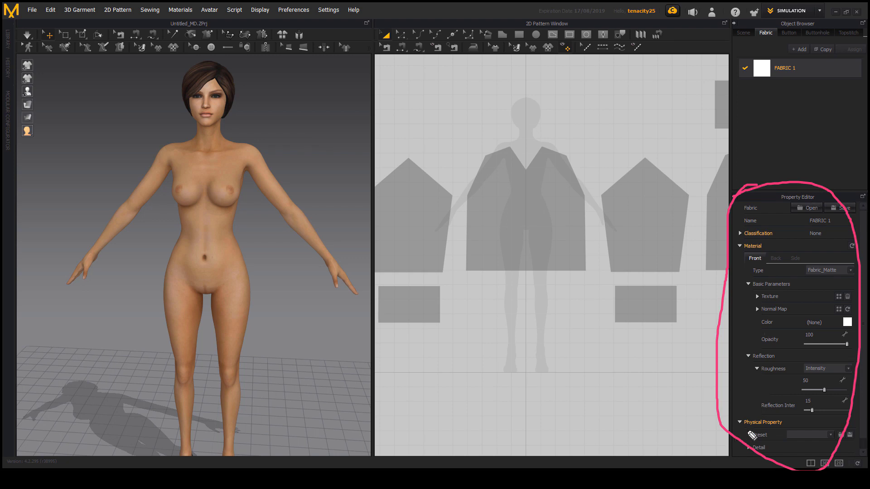
left_click_drag(739, 428, 783, 428)
mouse_move(297, 136)
left_mouse_down()
mouse_move(280, 145)
mouse_move(283, 155)
left_mouse_up()
mouse_move(744, 360)
left_mouse_down()
mouse_move(737, 361)
mouse_move(750, 371)
left_mouse_up()
key("Escape")
double_click(805, 72)
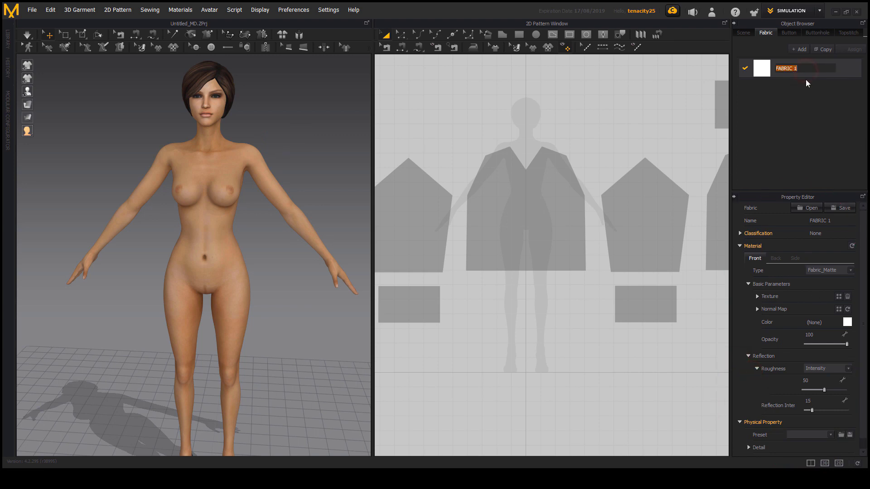
left_click(806, 81)
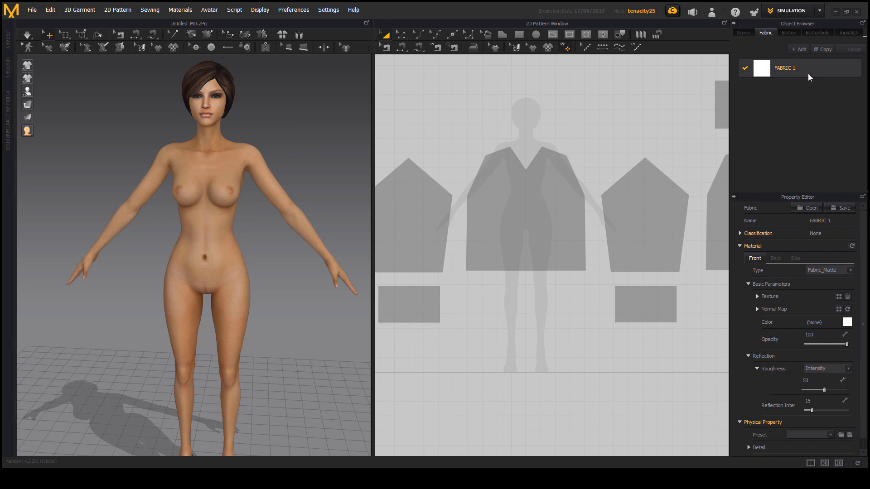
Show the button list, and orbit, pan and zoom the 3D view to see the avatar at full length
left_click(789, 34)
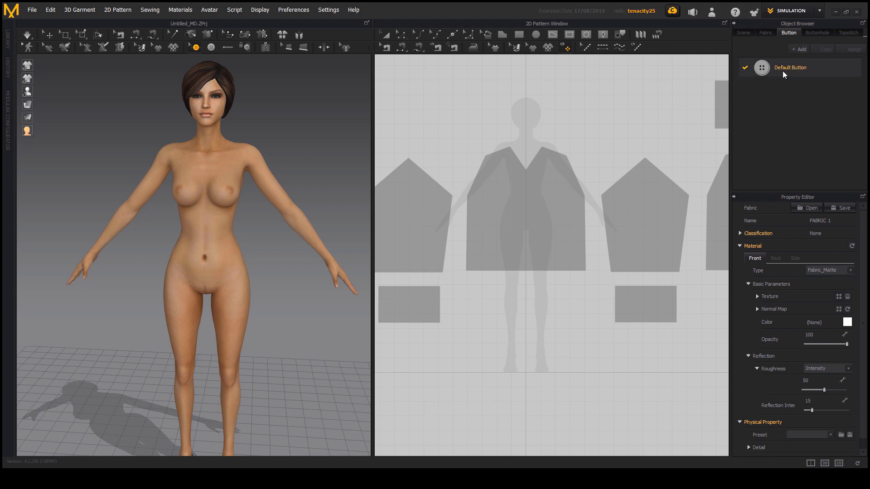
right_click_drag(317, 249, 320, 260)
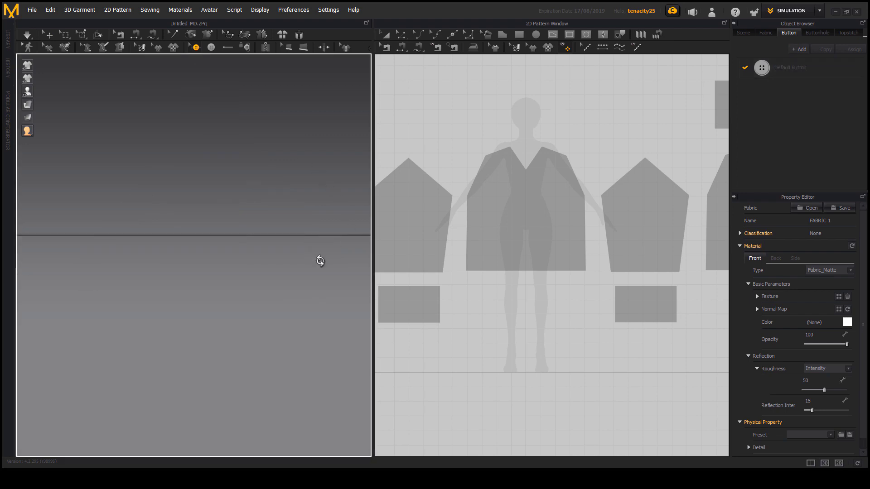
scroll(305, 262, "down", 8)
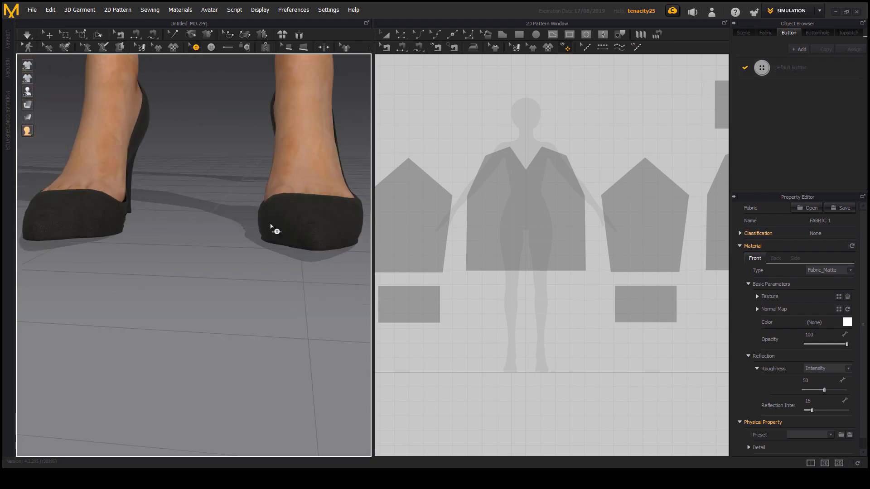
middle_click_drag(271, 194, 246, 330)
scroll(248, 317, "down", 10)
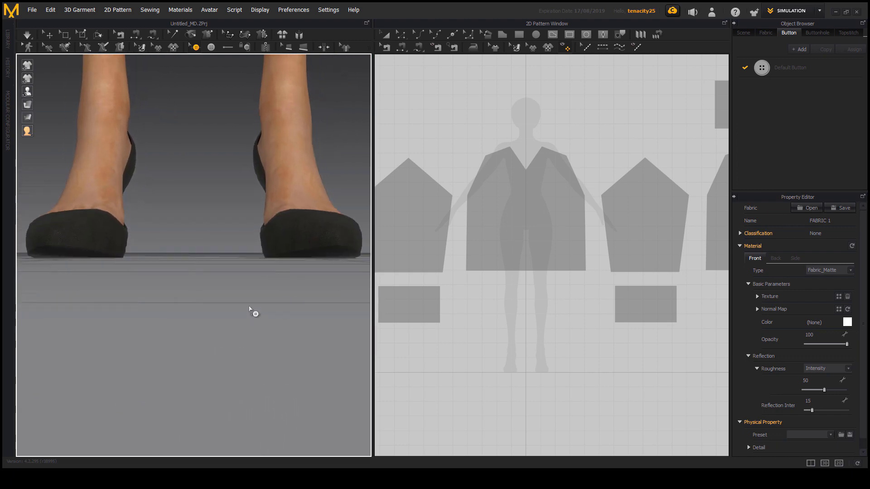
scroll(215, 260, "down", 3)
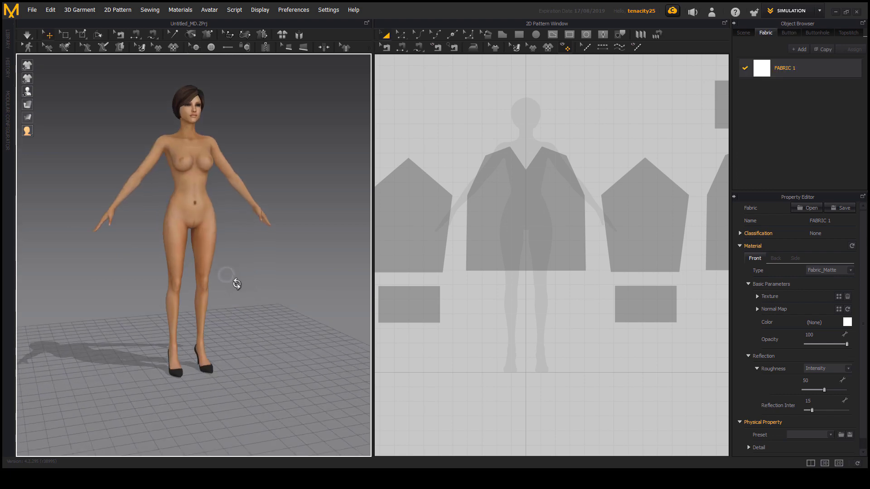
scroll(240, 267, "up", 2)
scroll(241, 267, "down", 2)
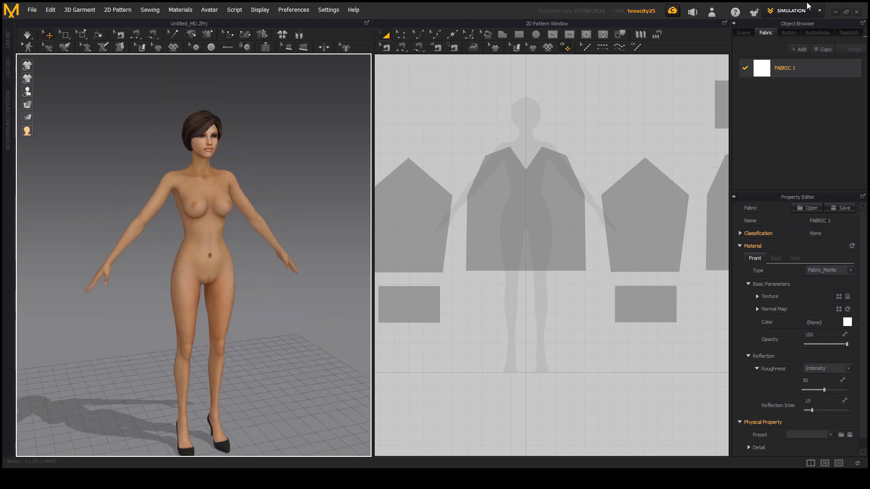
scroll(299, 245, "up", 2)
Examine the properties of the Default Button and the Default Buttonhole in the Property Editor
left_click(788, 32)
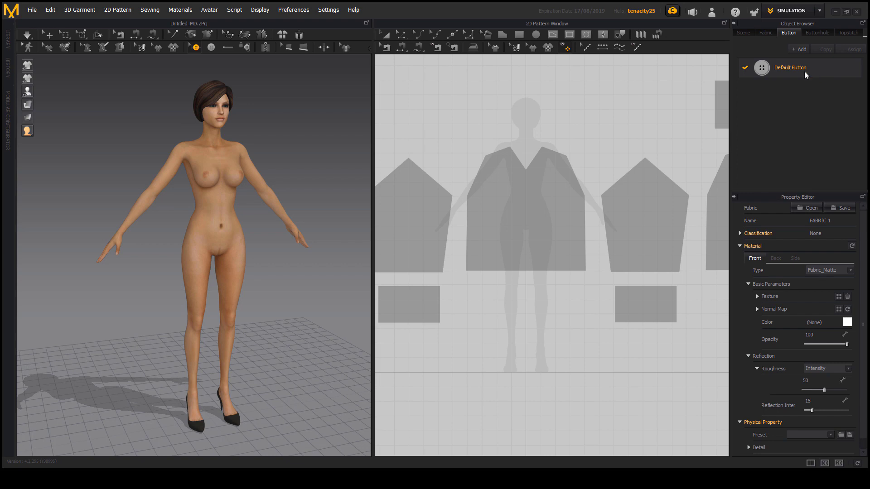
left_click(822, 70)
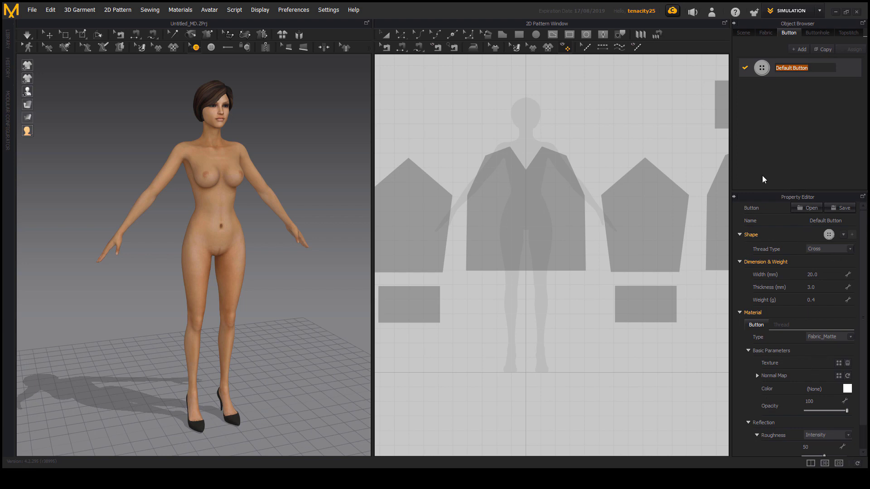
left_click(817, 33)
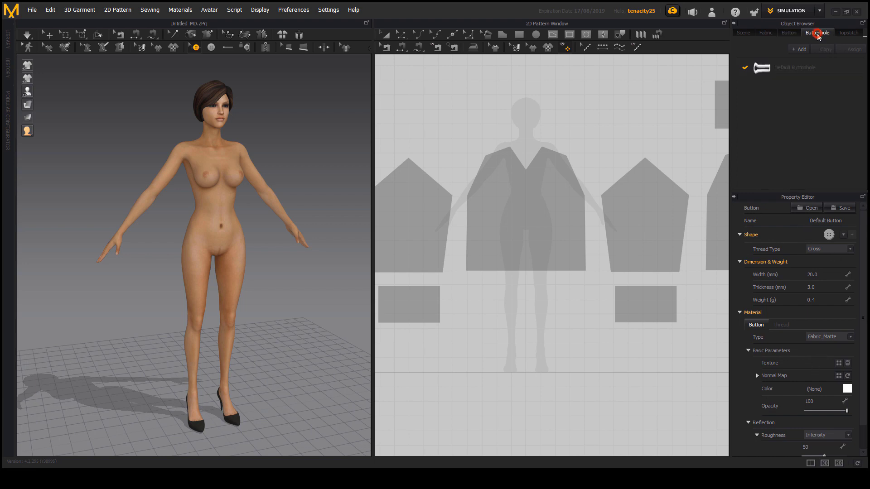
left_click(817, 69)
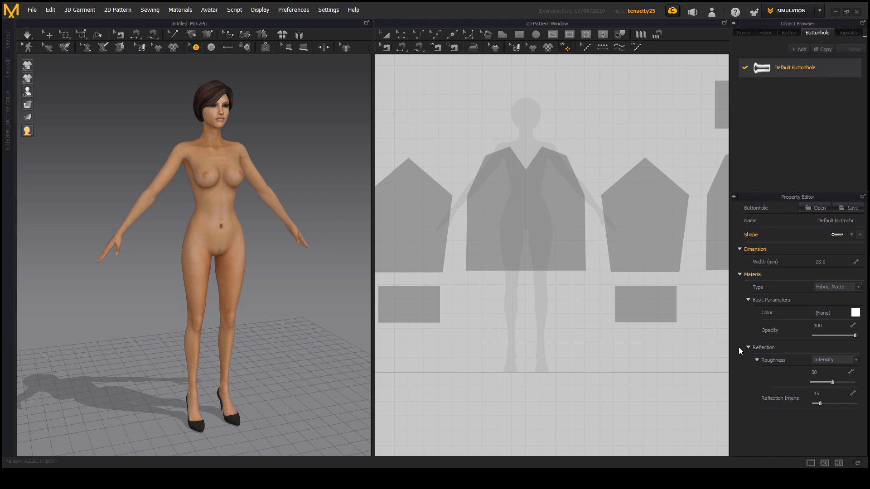
double_click(826, 67)
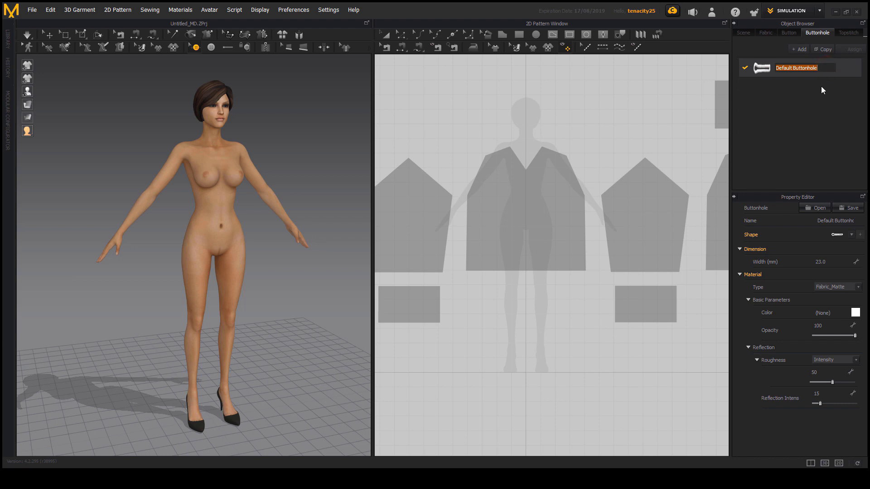
left_click(821, 87)
Compare the Property Editor settings of FABRIC 1 with those of the Default Buttonhole
left_click(765, 32)
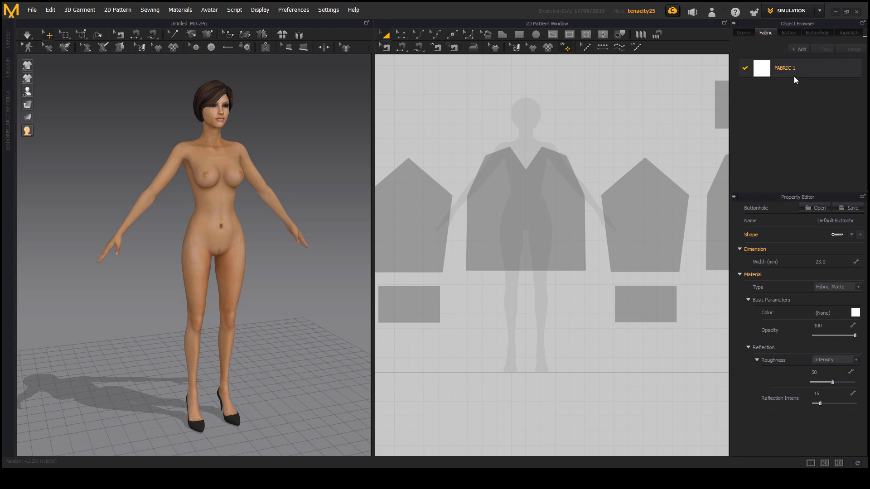
left_click(810, 68)
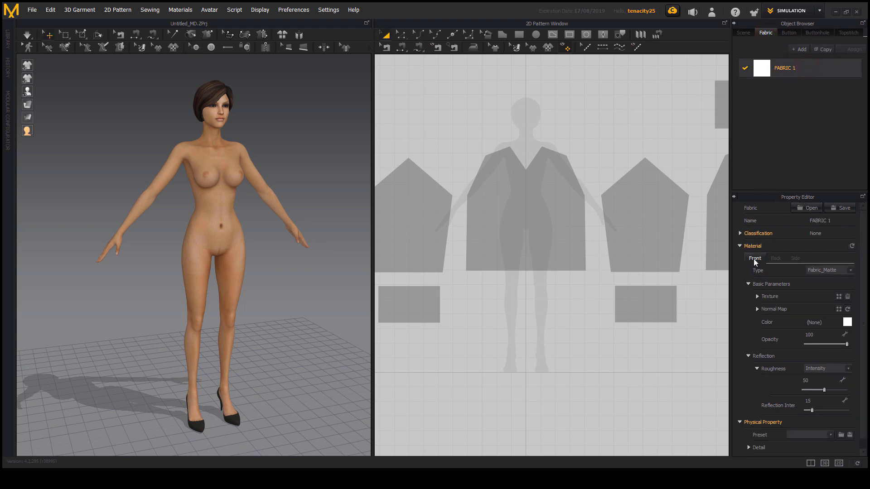
left_click(817, 32)
left_click(807, 68)
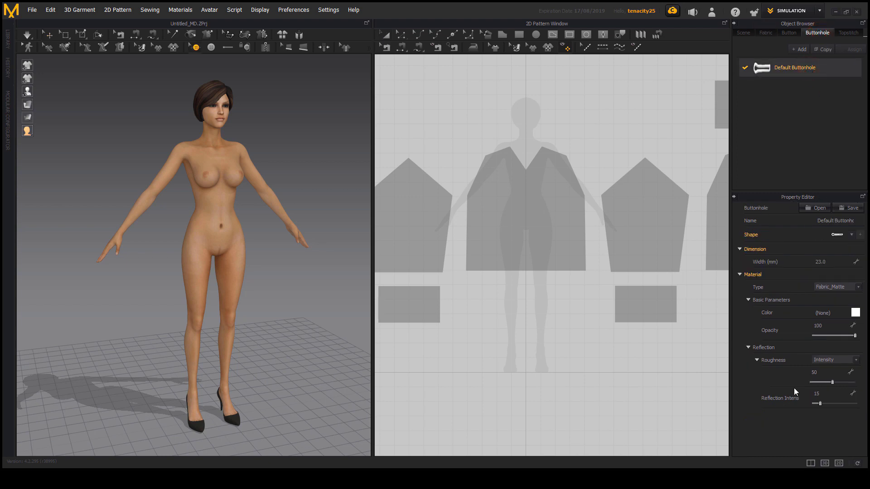
View the Default Topstitch's properties, and return through the scene tree to the fabric list
left_click(842, 32)
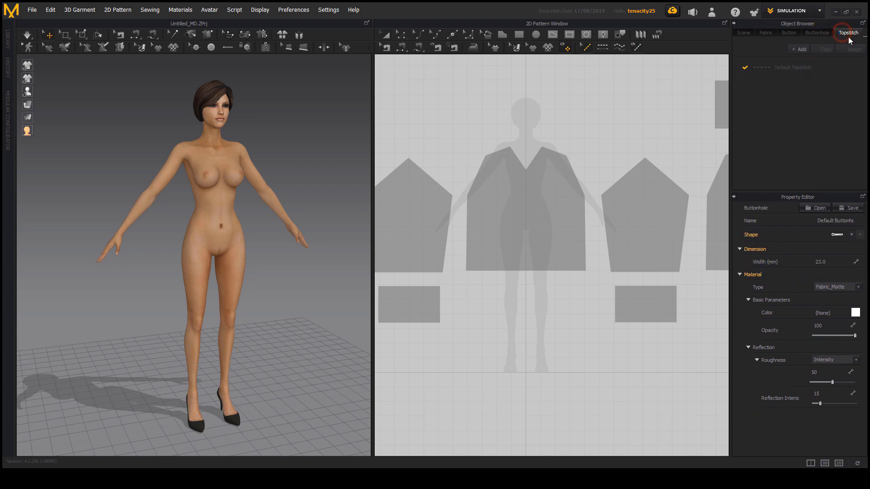
left_click(811, 70)
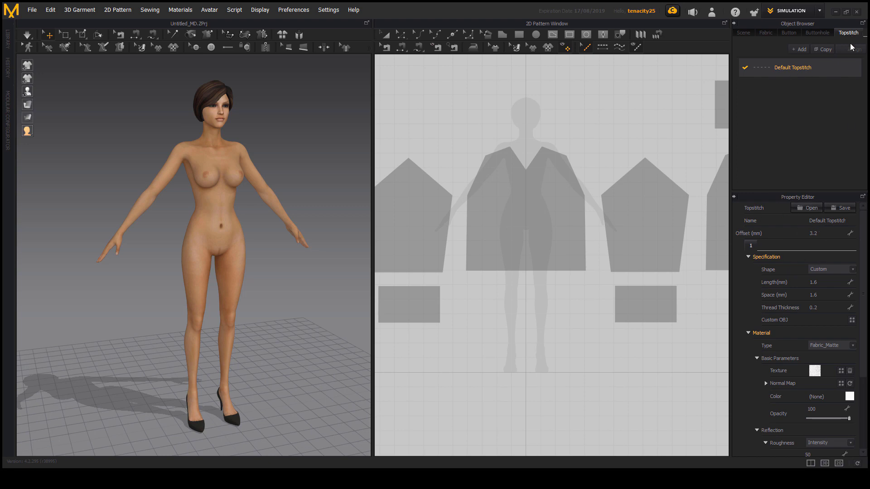
left_click(742, 33)
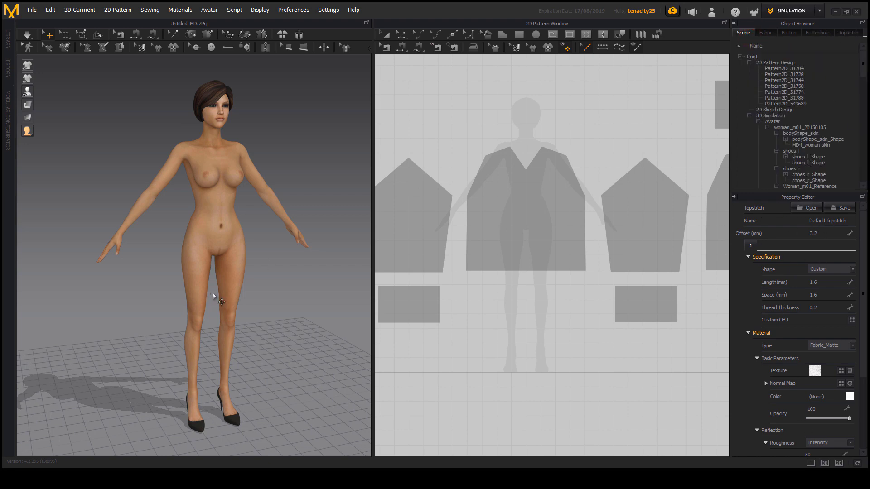
left_click(766, 32)
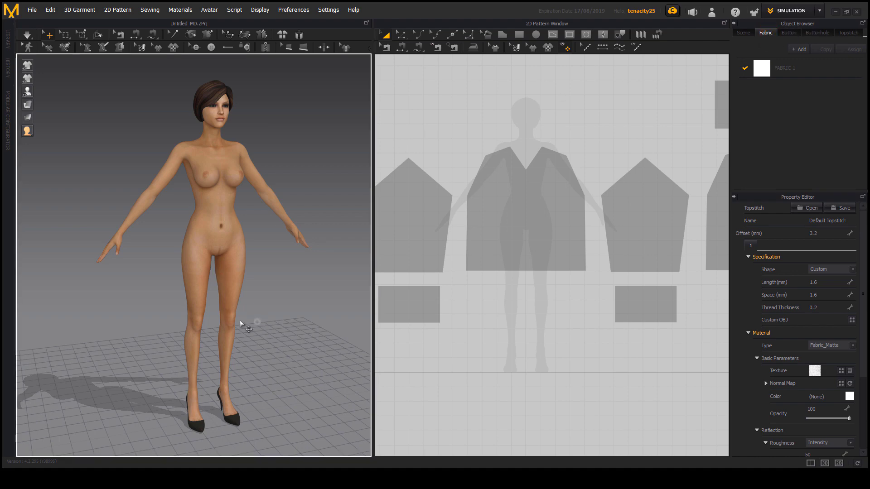
Orbit and pan the avatar to a nearly frontal full-length view in the 3D window
right_click_drag(307, 366, 292, 384)
middle_click_drag(292, 384, 255, 376)
mouse_move(255, 363)
right_mouse_down()
mouse_move(278, 369)
mouse_move(252, 362)
right_mouse_up()
middle_click_drag(252, 363, 270, 363)
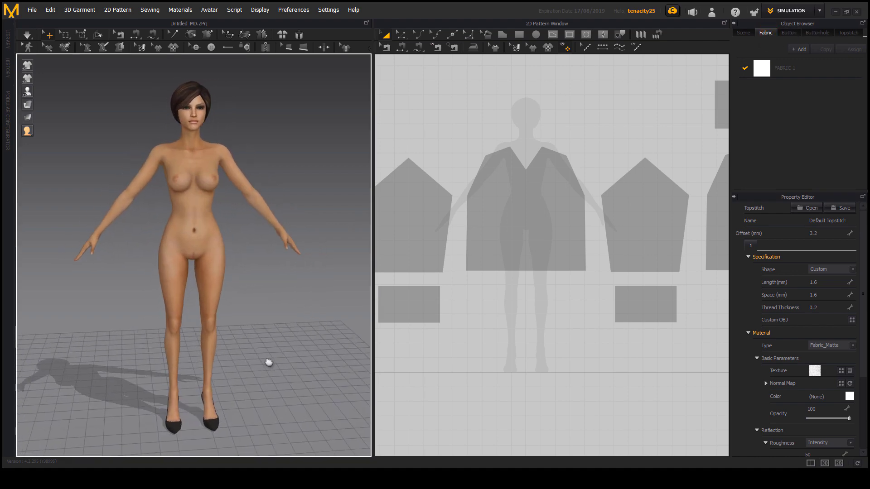
right_click_drag(270, 363, 275, 361)
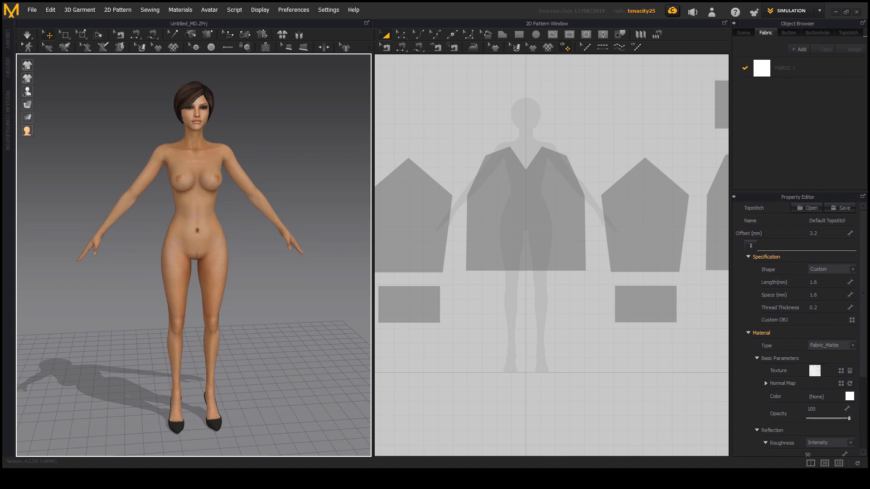
mouse_move(789, 453)
left_mouse_down()
mouse_move(837, 455)
mouse_move(862, 469)
mouse_move(807, 455)
left_mouse_up()
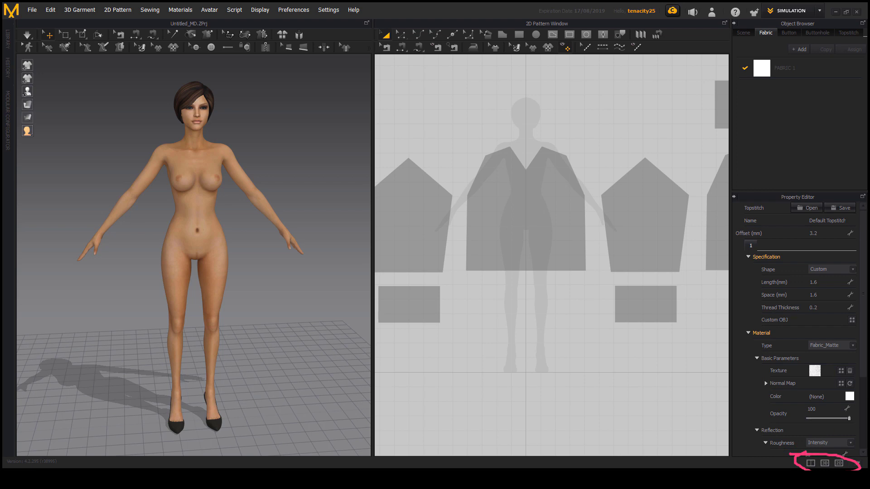
Set the split layout, and maximize the 3D window alone to view the avatar there
key("Escape")
left_click(812, 464)
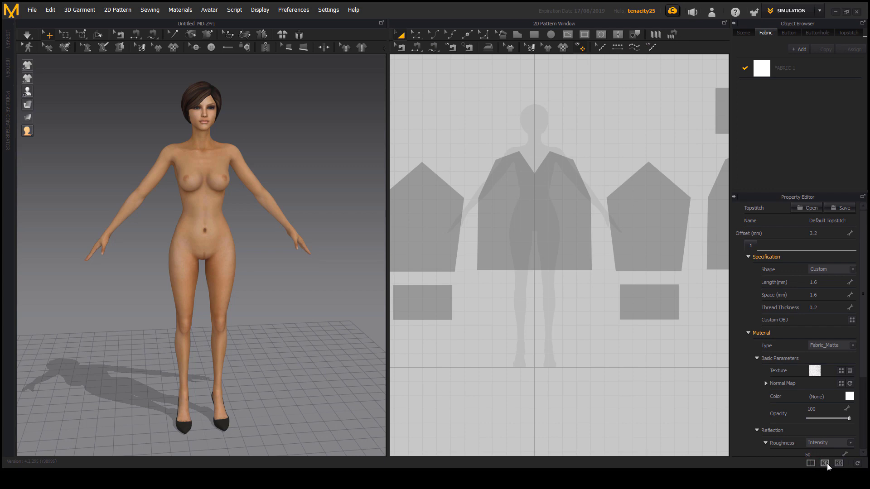
left_click(825, 464)
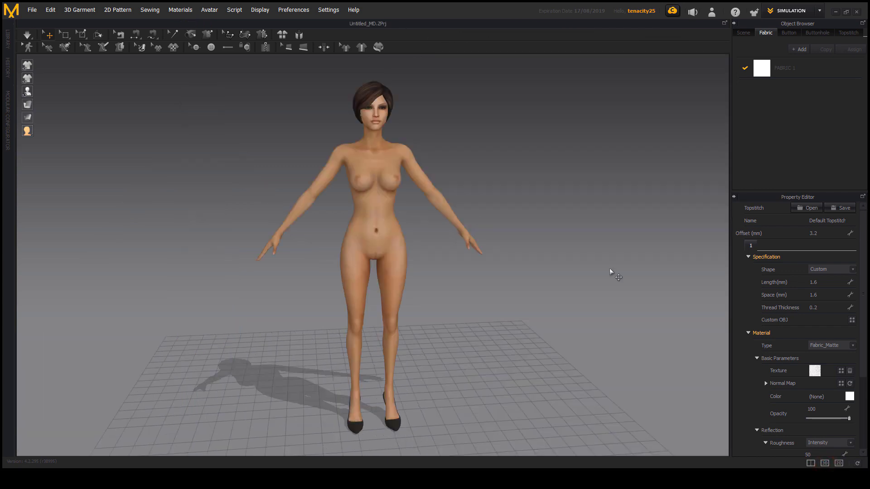
scroll(475, 317, "up", 10)
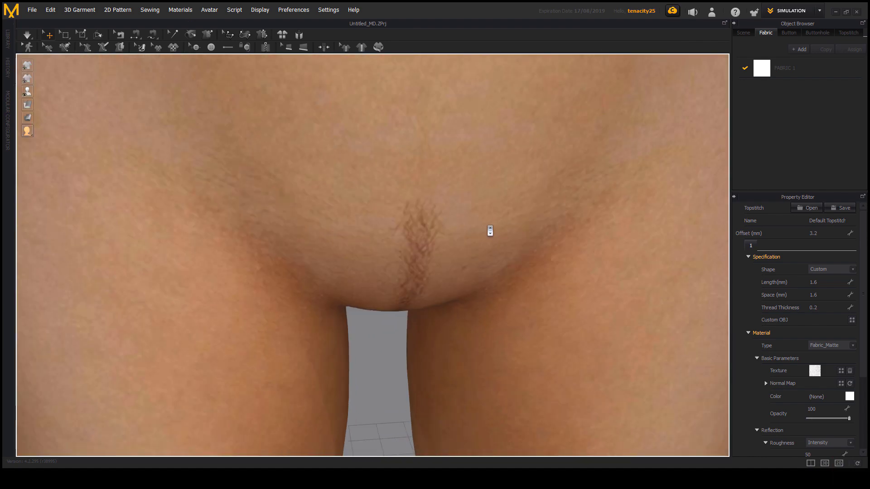
right_click_drag(490, 230, 506, 355, "alt")
left_click_drag(507, 356, 475, 343, "alt")
key("2")
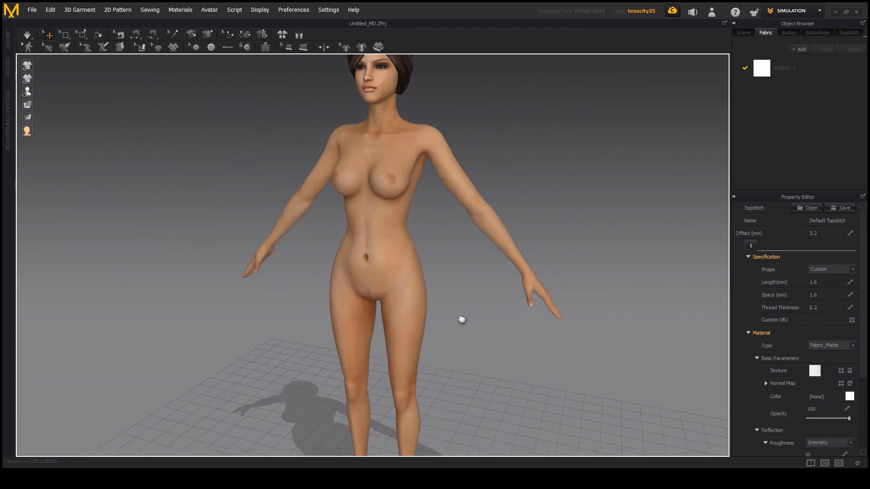
Show only the 2D Pattern window, look over all the pattern pieces, and restore the split 3D and 2D layout
left_click(839, 463)
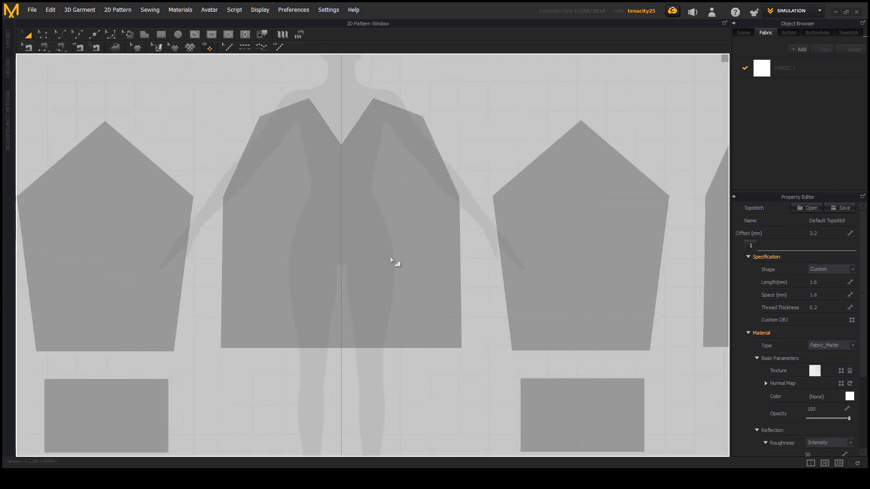
scroll(395, 244, "down", 5)
scroll(397, 251, "up", 5)
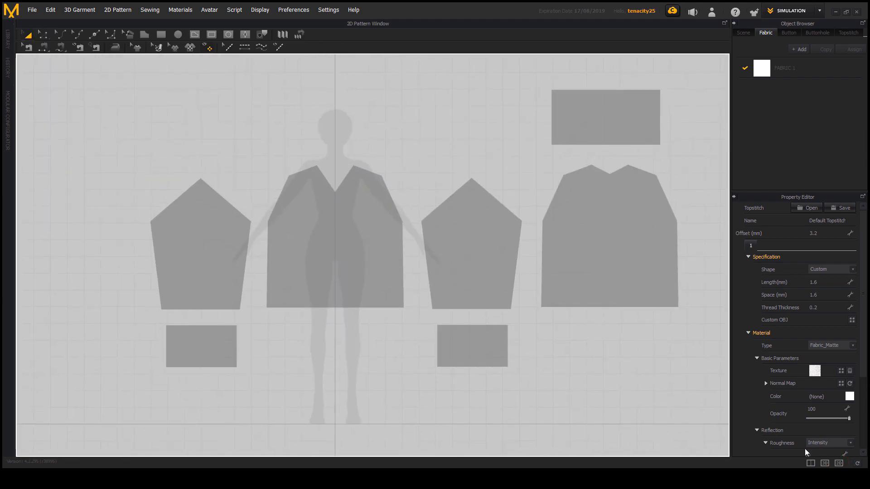
left_click(810, 464)
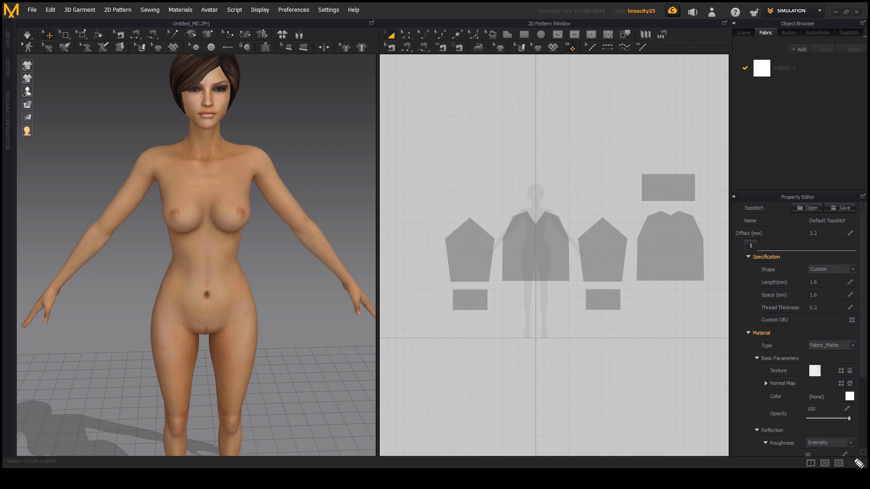
left_click(858, 463)
scroll(202, 201, "down", 8)
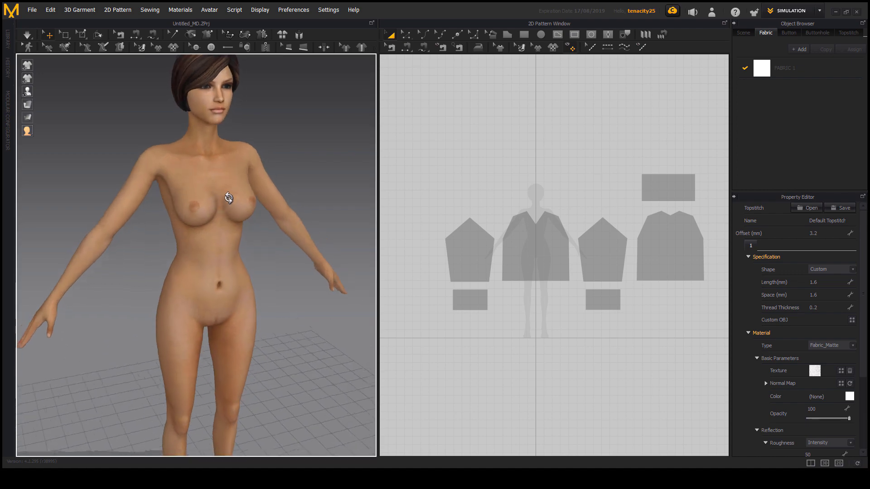
right_click_drag(261, 191, 272, 198)
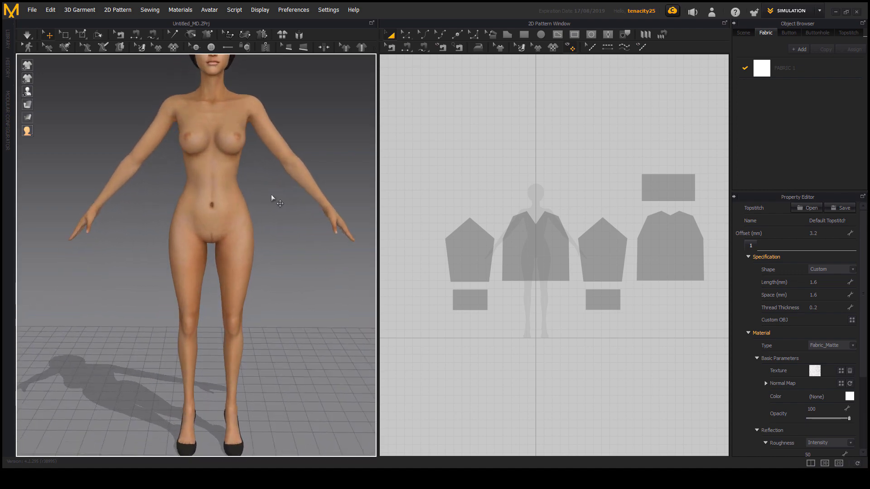
middle_click_drag(260, 176, 247, 235)
right_click_drag(240, 235, 251, 237)
middle_click_drag(250, 238, 238, 233)
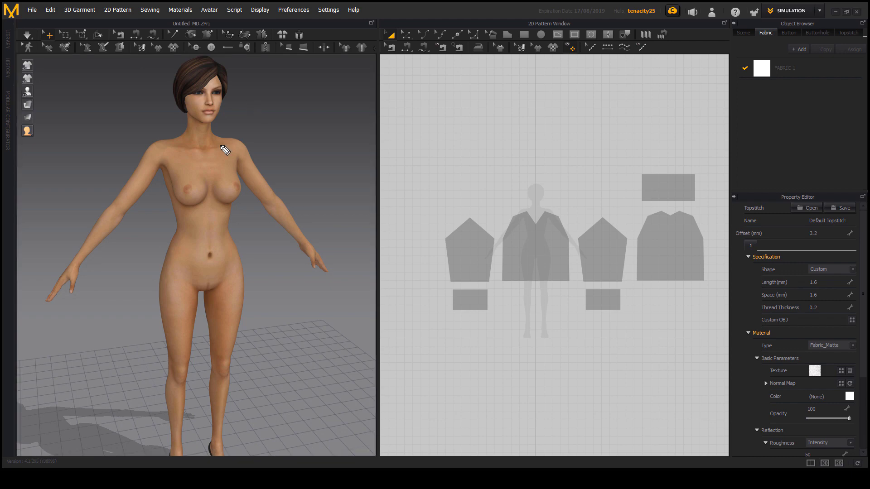
mouse_move(24, 49)
left_mouse_down()
mouse_move(41, 106)
mouse_move(21, 116)
mouse_move(25, 51)
left_mouse_up()
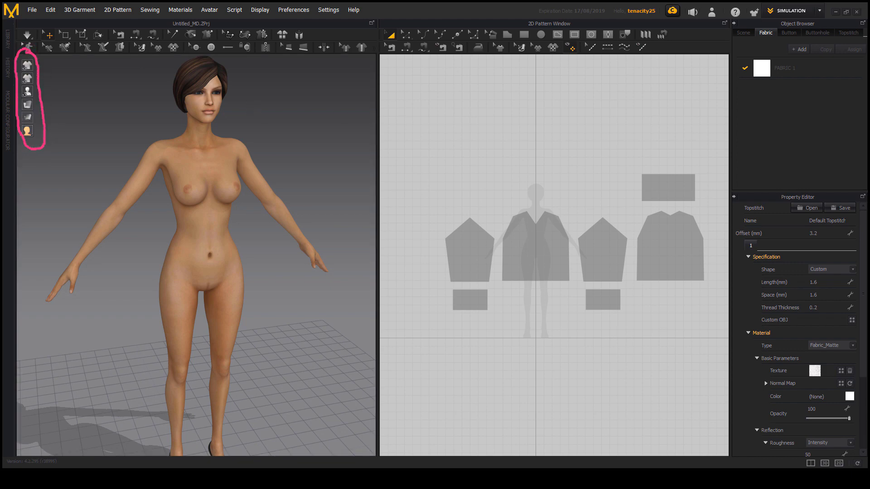
key("Escape")
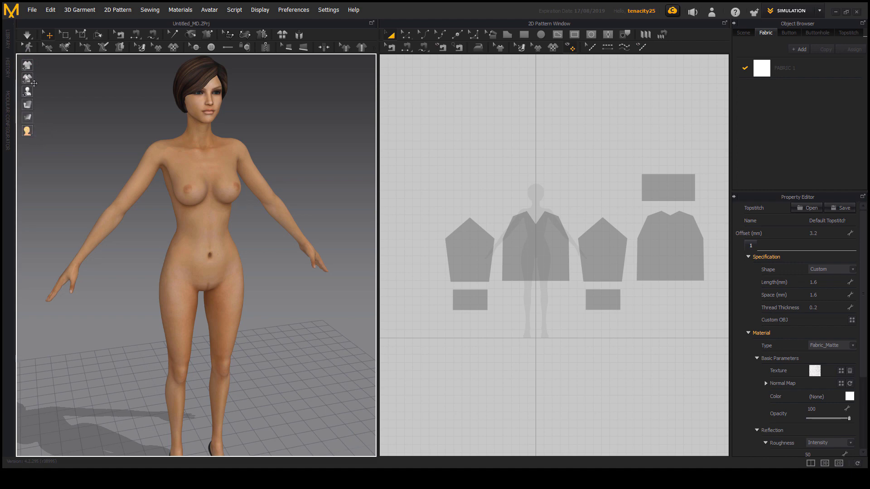
Preview the avatar in the plain white and mesh display styles, and return it to the textured style
mouse_move(28, 132)
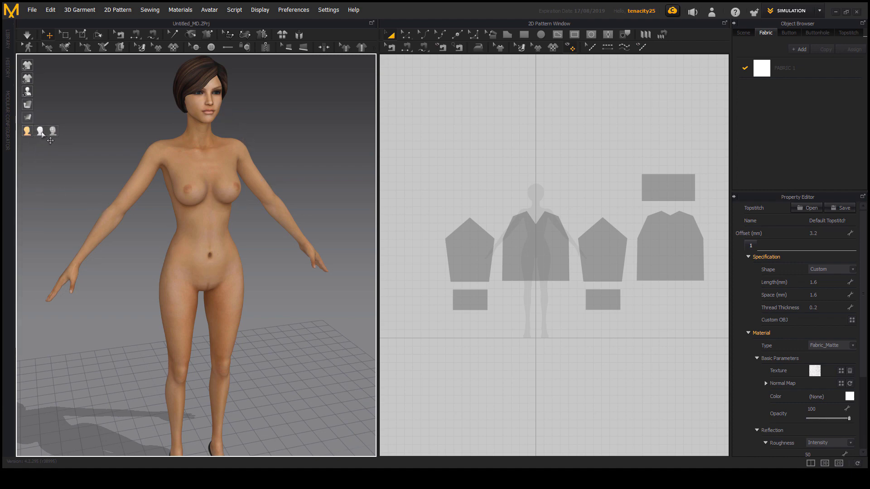
left_click(41, 131)
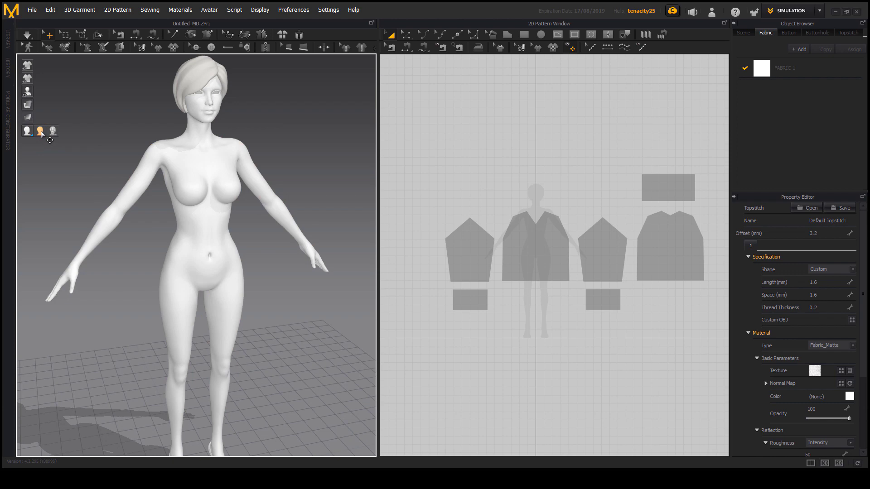
left_click(63, 138)
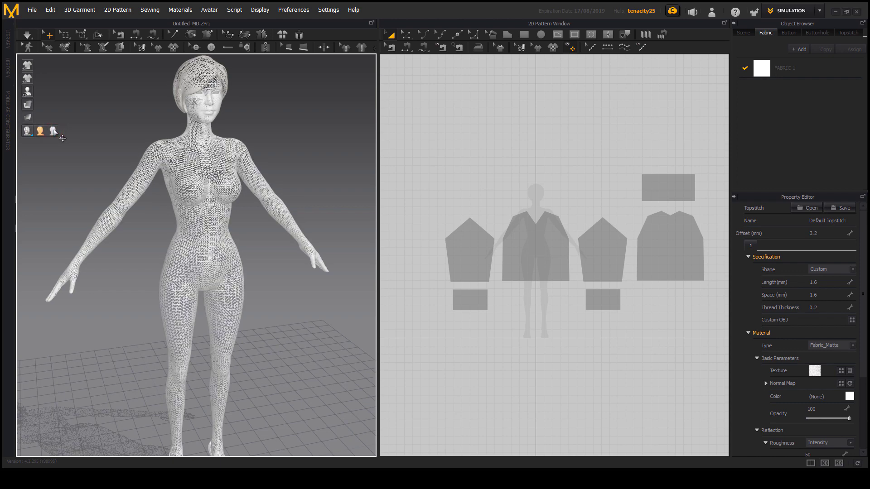
left_click(40, 130)
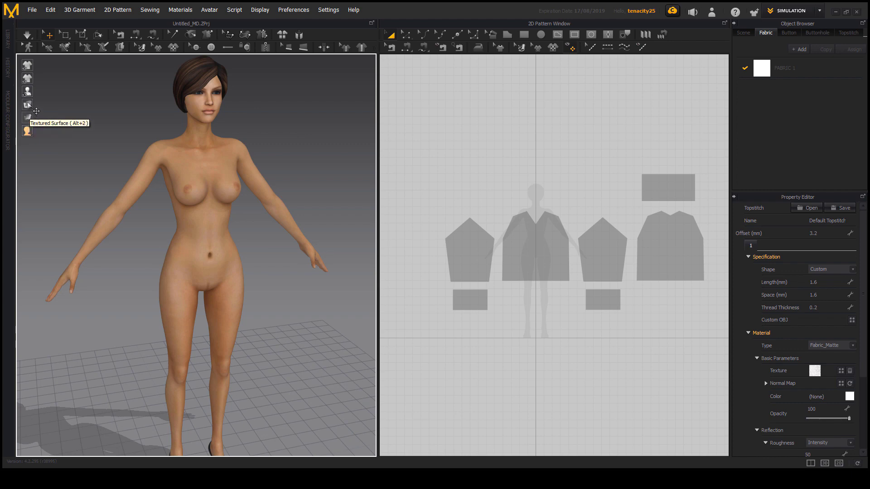
mouse_move(37, 98)
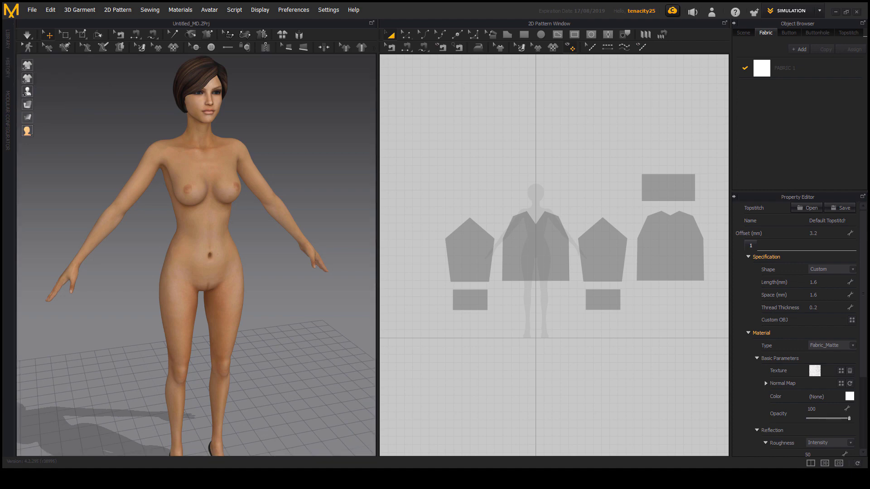
mouse_move(21, 57)
left_mouse_down()
mouse_move(40, 73)
mouse_move(42, 125)
mouse_move(20, 102)
mouse_move(28, 53)
left_mouse_up()
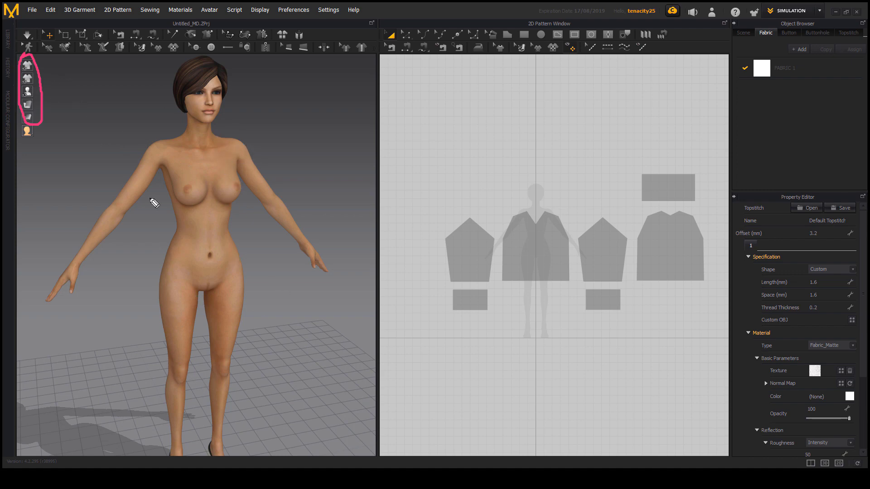
mouse_move(26, 67)
left_mouse_down()
mouse_move(33, 68)
mouse_move(30, 94)
left_mouse_up()
left_click_drag(27, 103, 33, 116)
key("Escape")
left_click(322, 347)
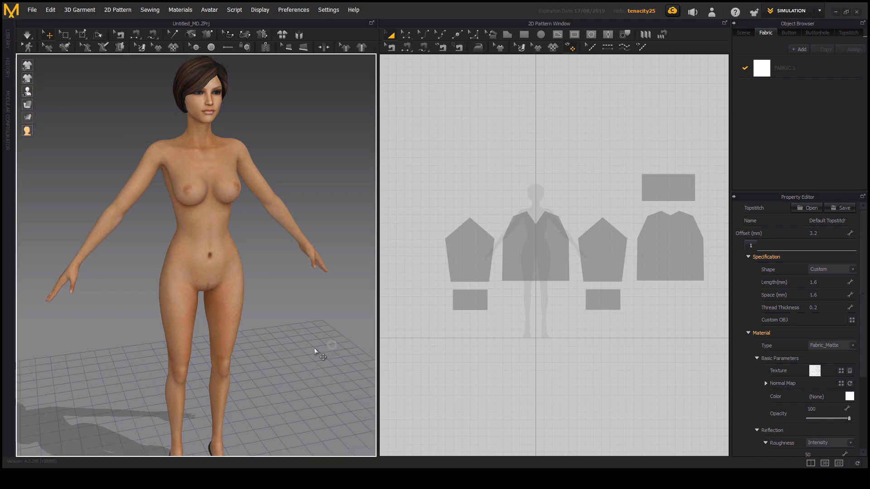
scroll(307, 355, "down", 3)
right_click_drag(302, 336, 308, 297)
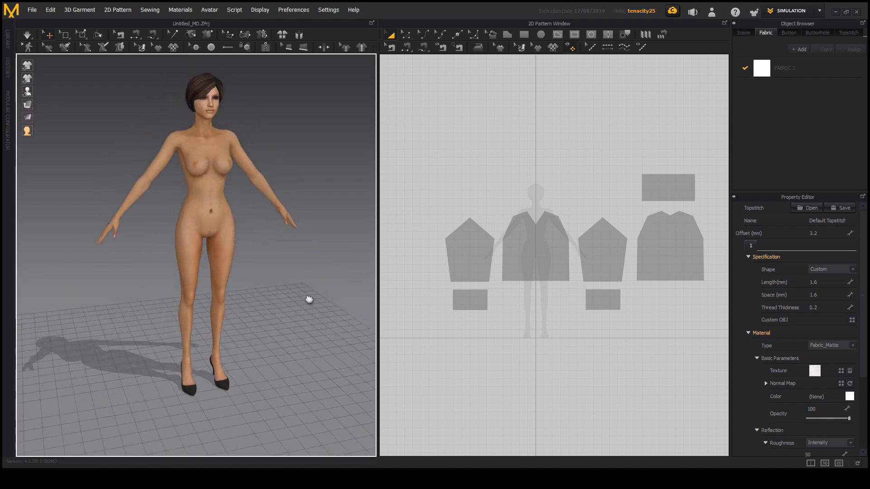
middle_click_drag(312, 301, 288, 295)
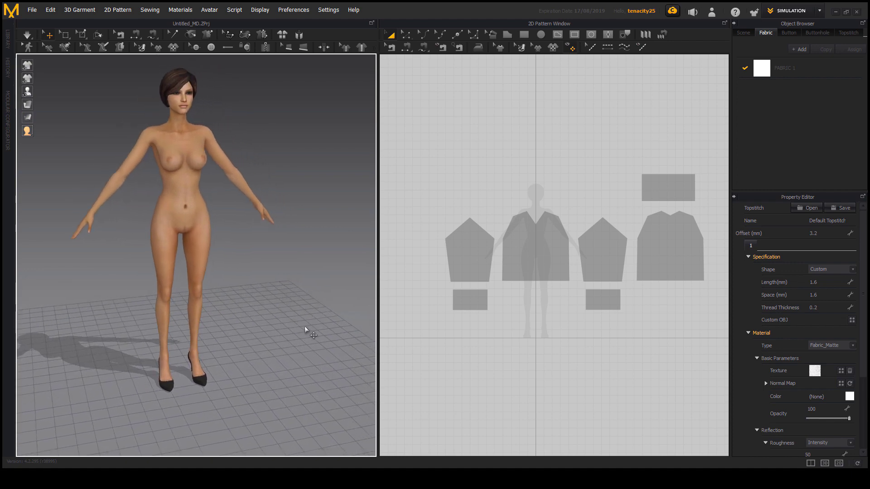
right_click_drag(311, 344, 318, 292)
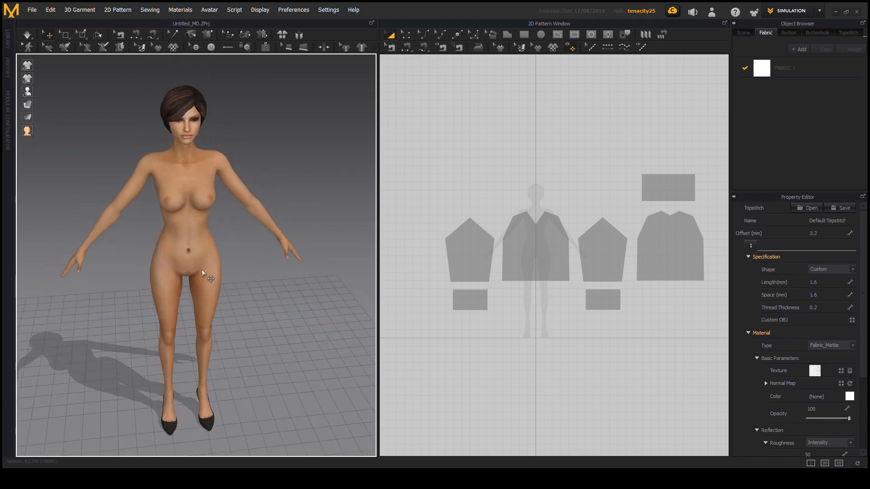
right_click_drag(202, 278, 284, 266)
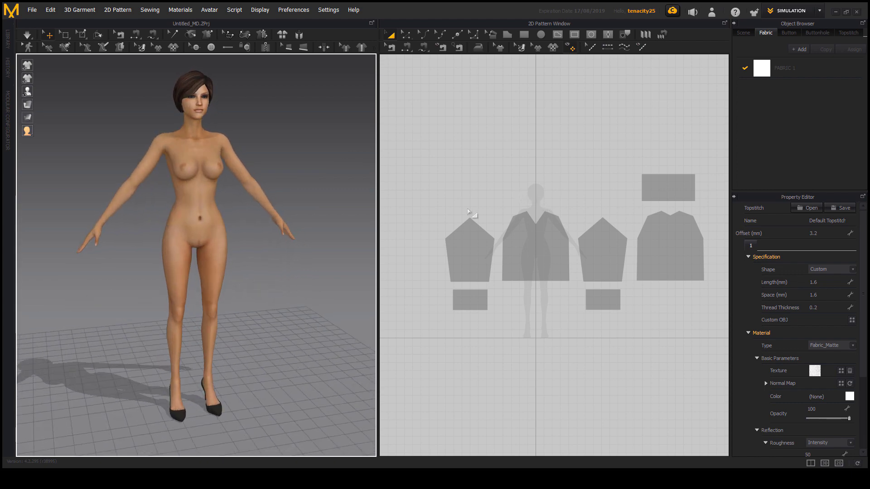
right_click_drag(315, 313, 238, 299)
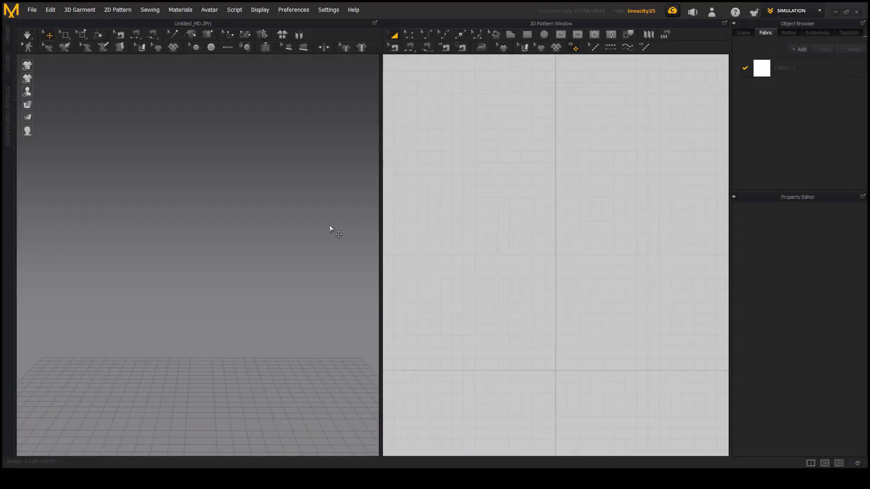
right_click_drag(272, 263, 294, 200)
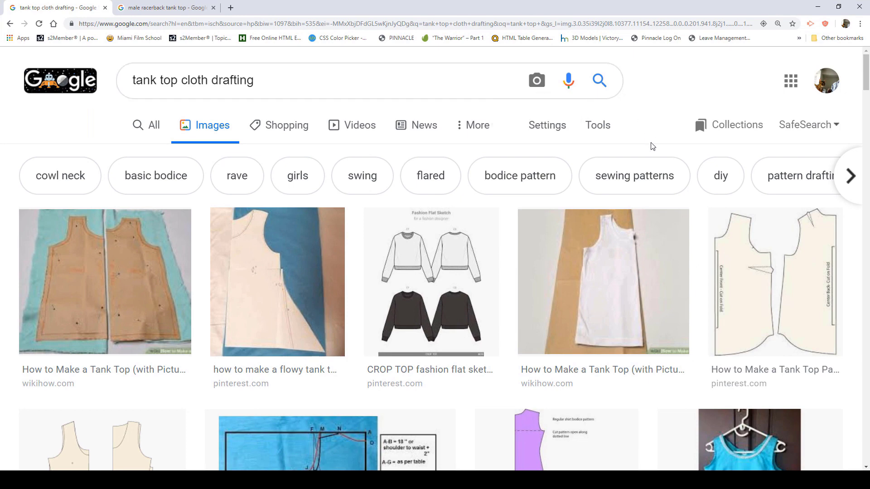
Browse the "tank top cloth drafting" image results in the web browser and open the Y Back Racer Tank Top pattern preview
left_click(310, 86)
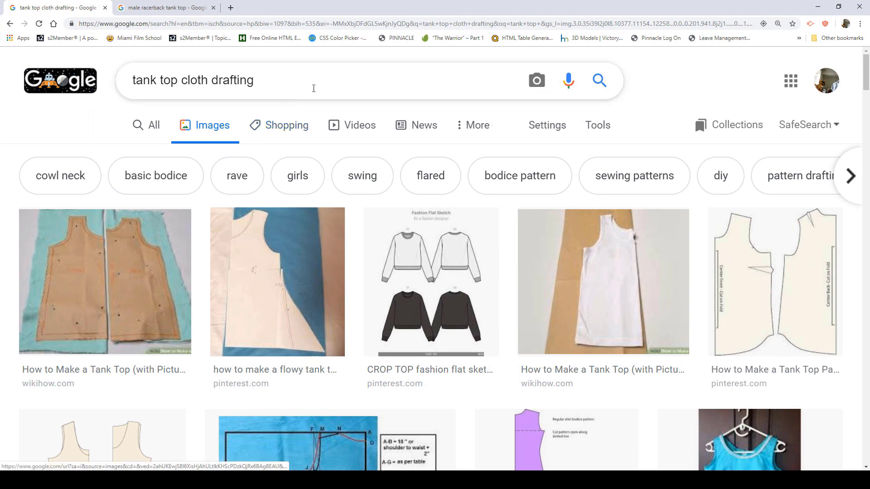
key("ctrl+a")
left_click(208, 80)
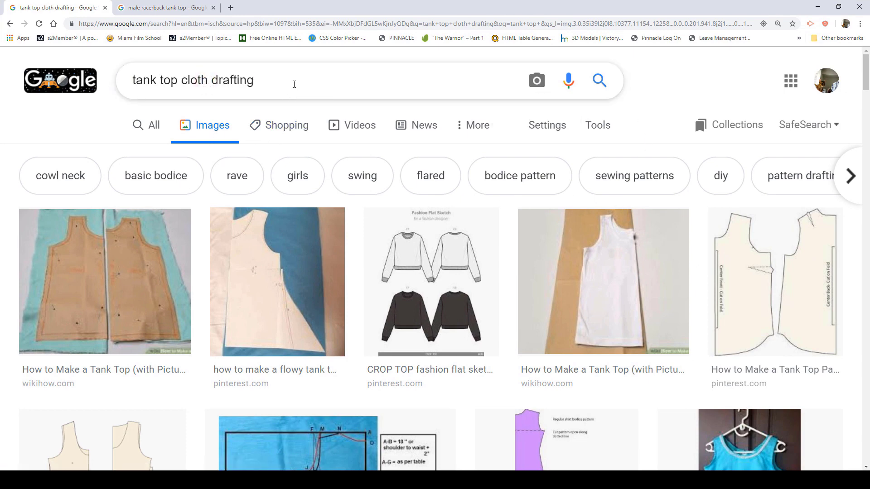
scroll(473, 325, "down", 8)
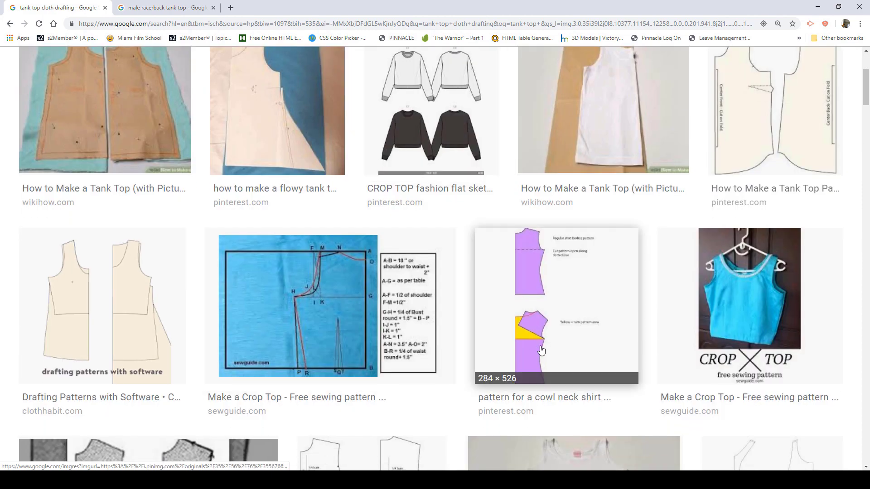
left_click(770, 254)
scroll(532, 319, "down", 4)
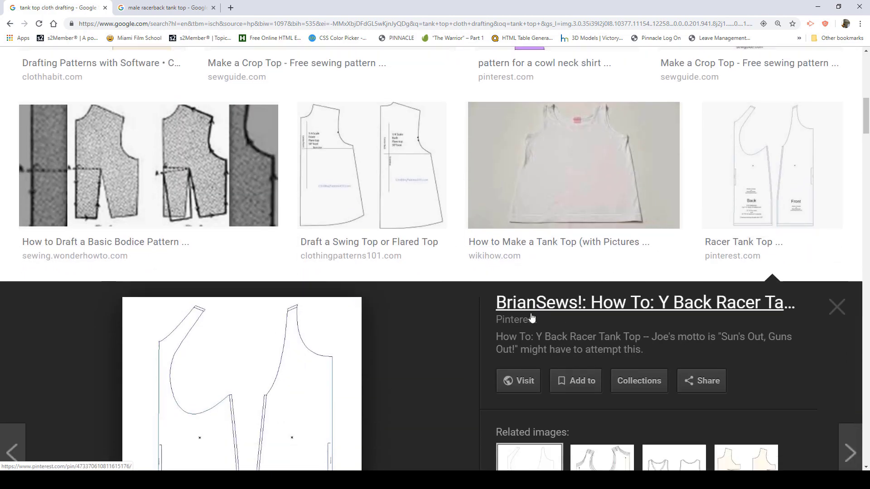
scroll(251, 276, "down", 1)
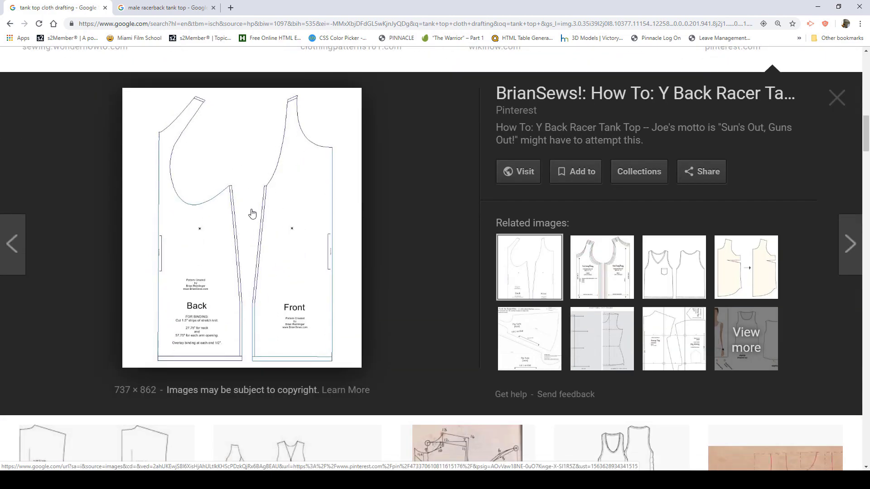
right_click(267, 201)
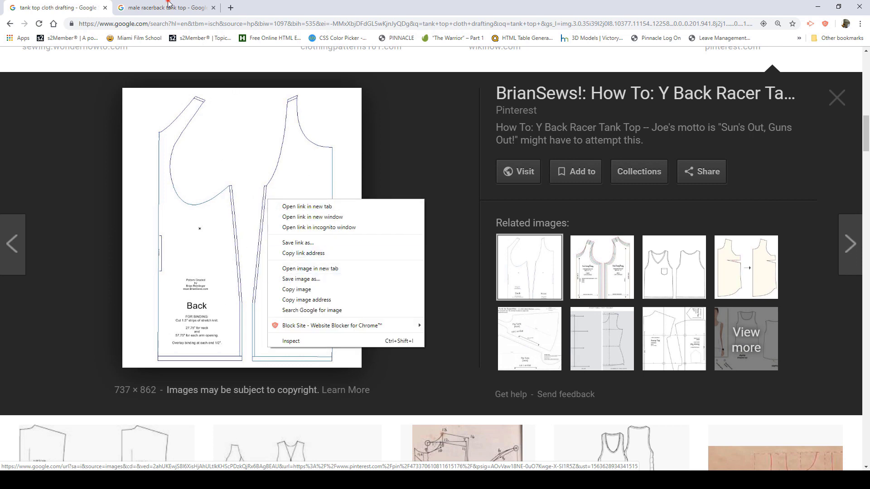
Compare the racer tank top's front and back pattern with the white XShing racerback photo in the "male racerback tank top" results
left_click(168, 6)
scroll(390, 227, "up", 5)
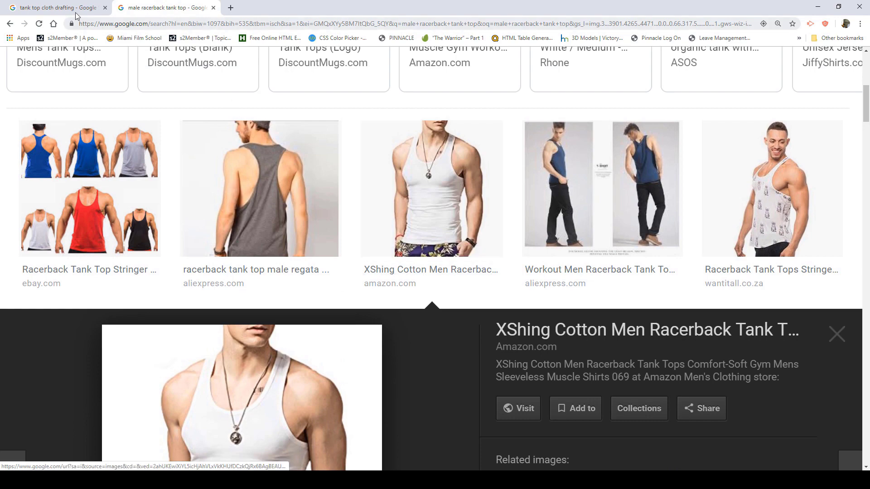
left_click(75, 13)
scroll(317, 286, "up", 4)
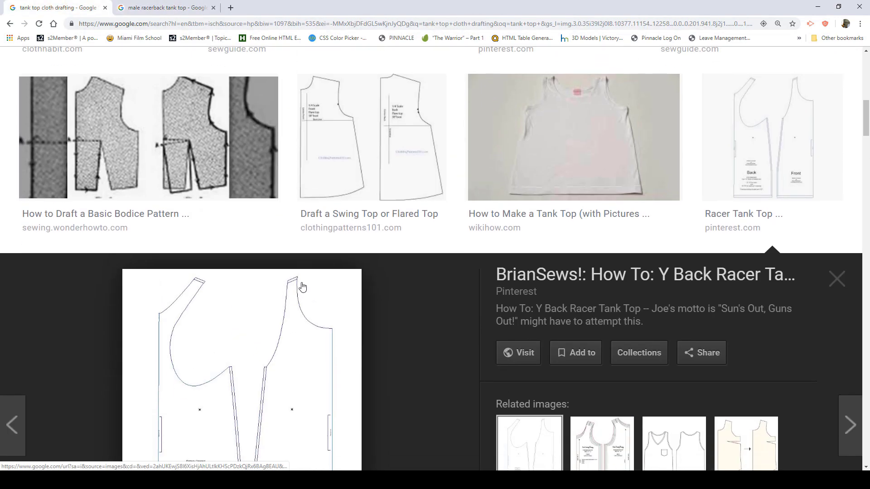
scroll(302, 286, "down", 3)
scroll(346, 307, "up", 4)
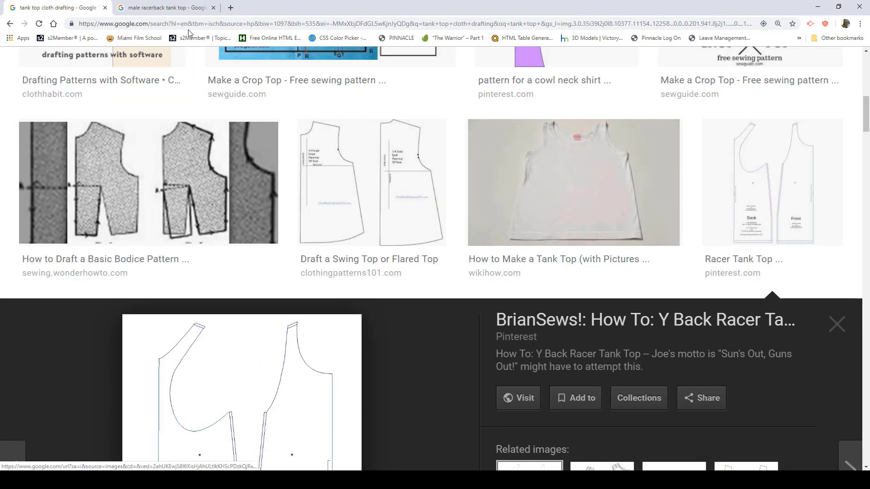
left_click(172, 8)
scroll(429, 313, "down", 3)
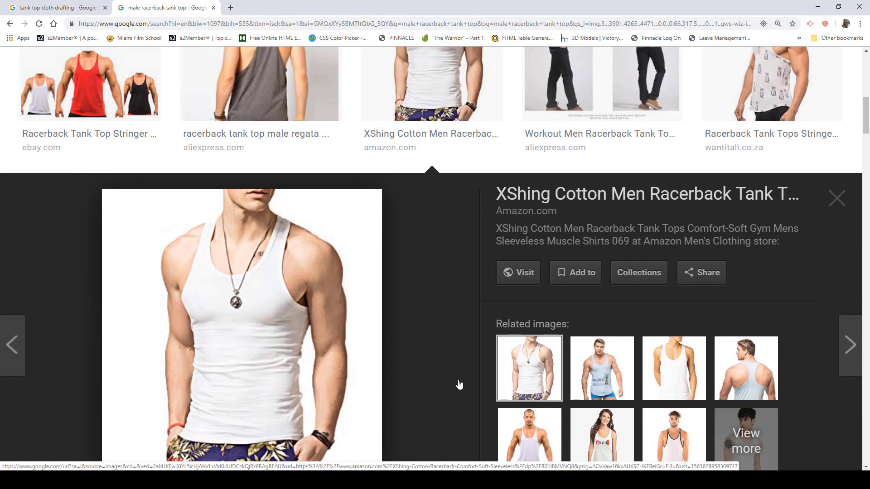
Save the white XShing racerback tank top photo as a JPEG named tanktop_male in the pics folder
scroll(481, 370, "up", 3)
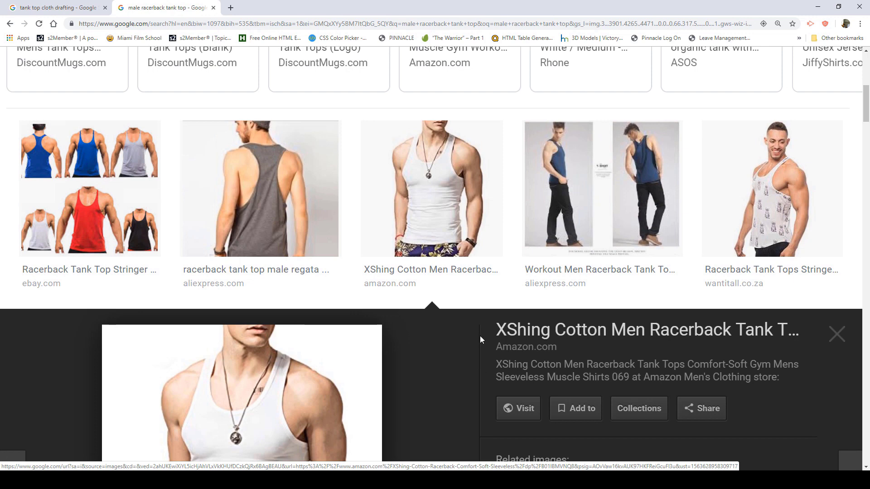
scroll(488, 355, "down", 3)
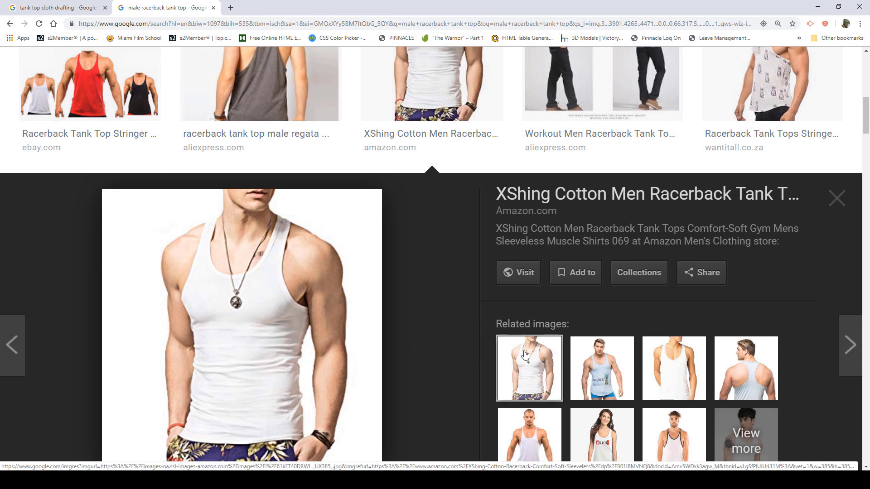
scroll(430, 339, "down", 3)
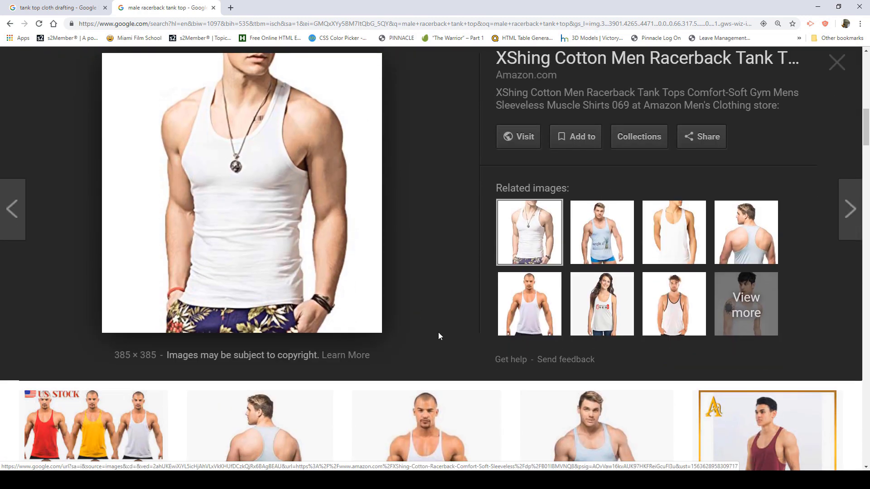
scroll(493, 341, "up", 2)
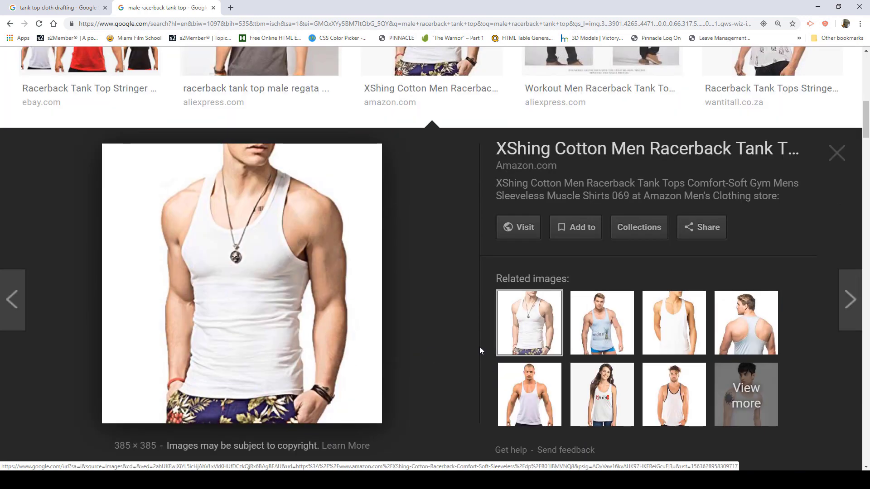
right_click(269, 254)
left_click(317, 333)
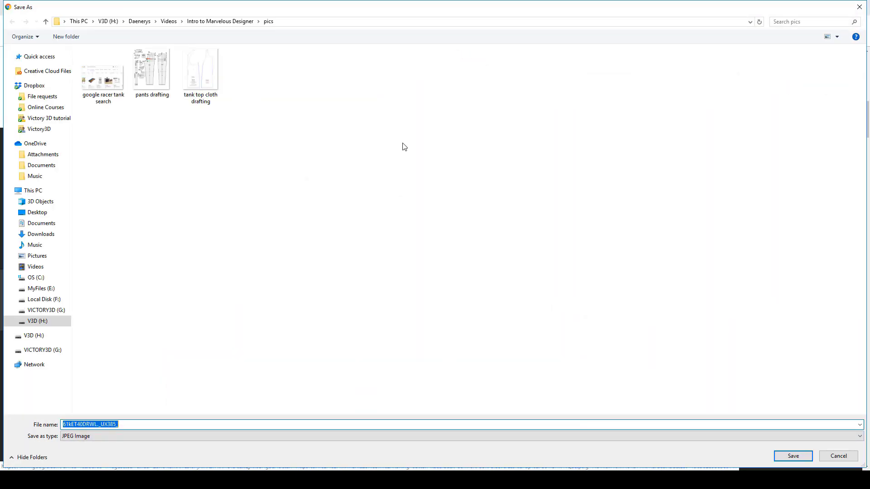
type("tanktop_male")
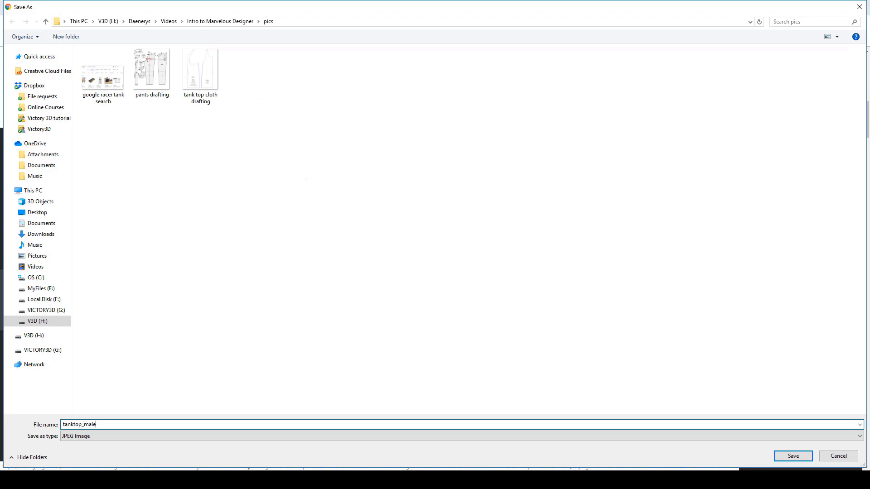
key("Return")
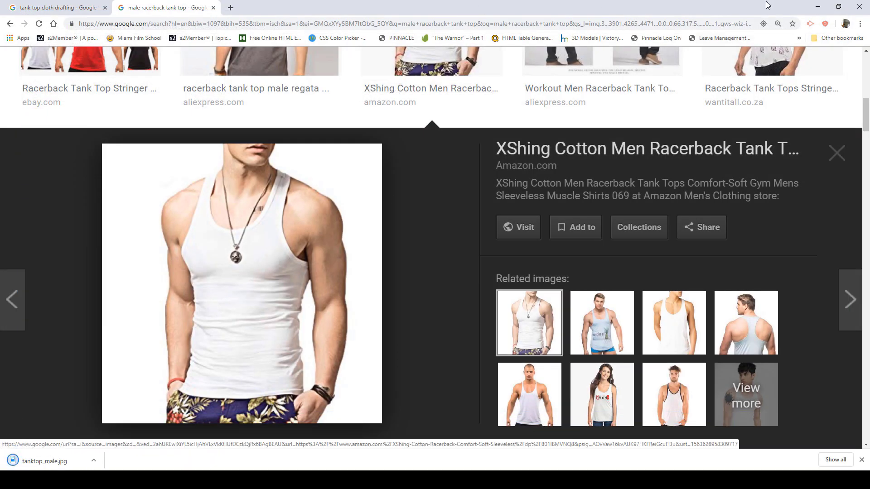
Switch to Marvelous Designer, look over the preset avatars in the Library, and collapse the Library again
left_click(817, 6)
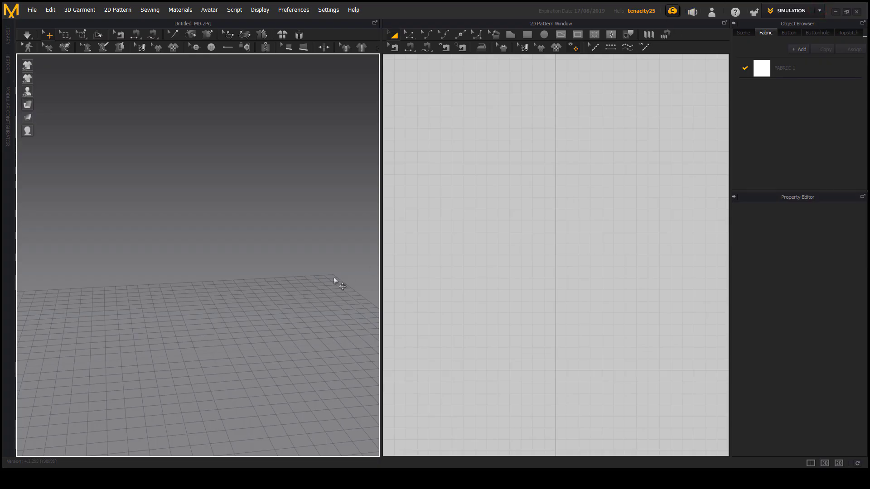
right_click_drag(334, 278, 308, 276)
middle_click_drag(309, 276, 306, 294)
scroll(320, 284, "down", 2)
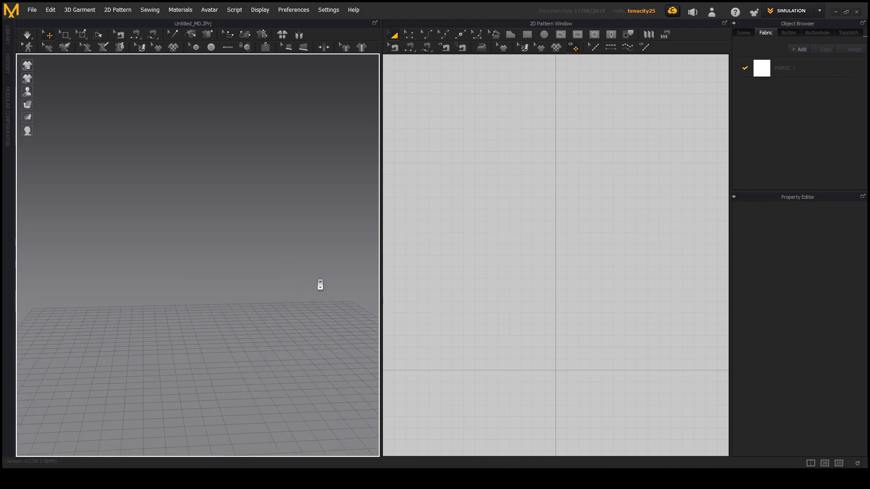
scroll(319, 285, "down", 2)
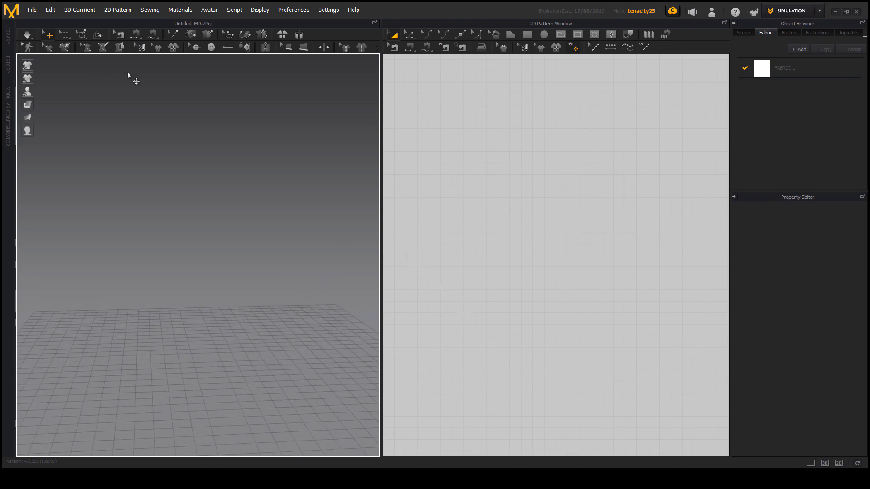
left_click(8, 39)
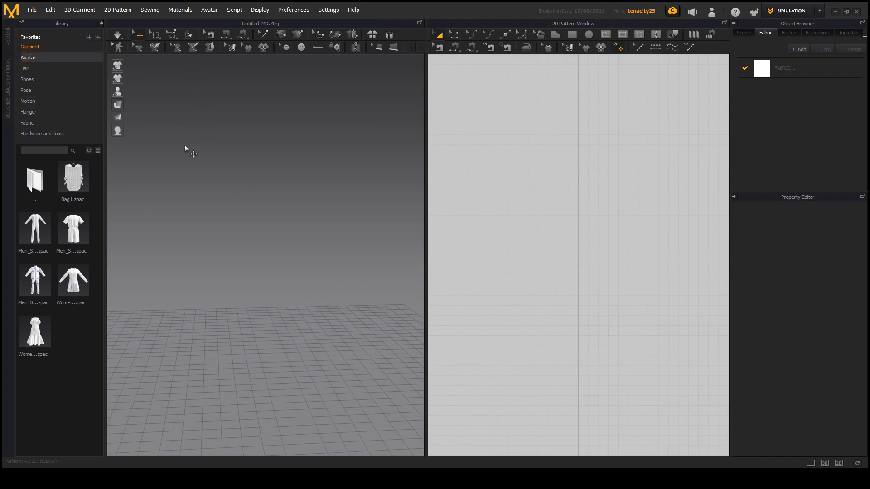
left_click(27, 58)
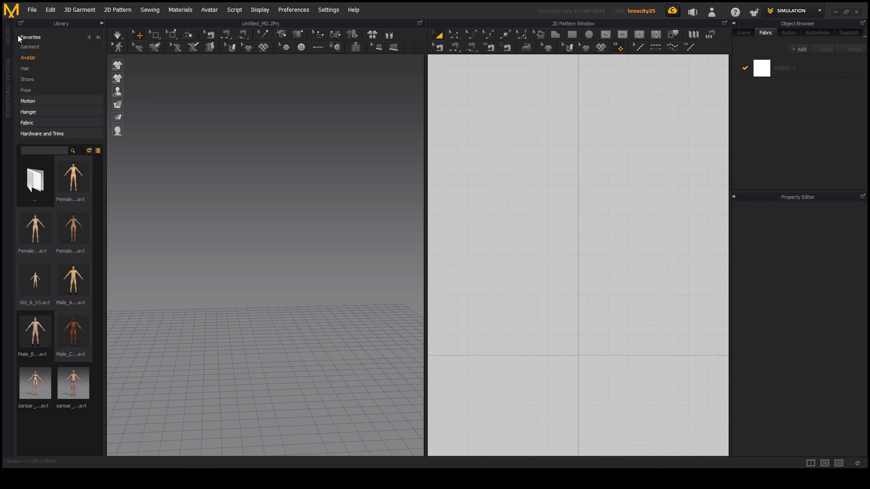
left_click(101, 23)
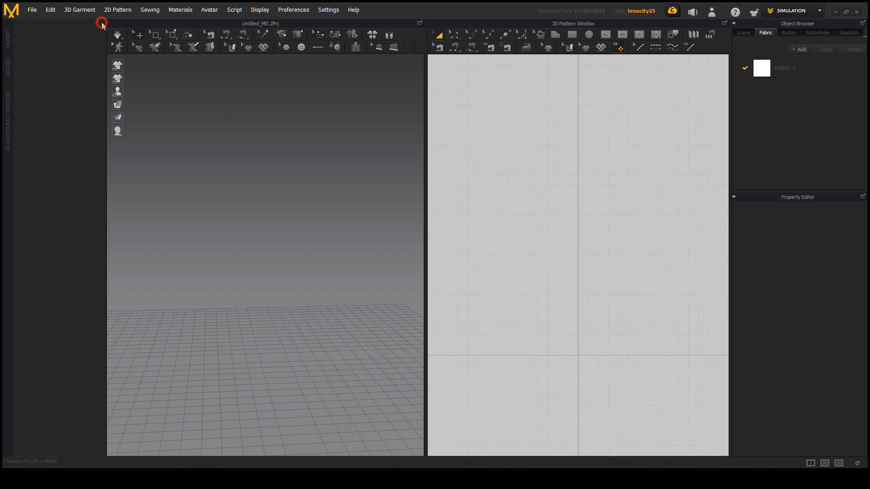
left_click(9, 42)
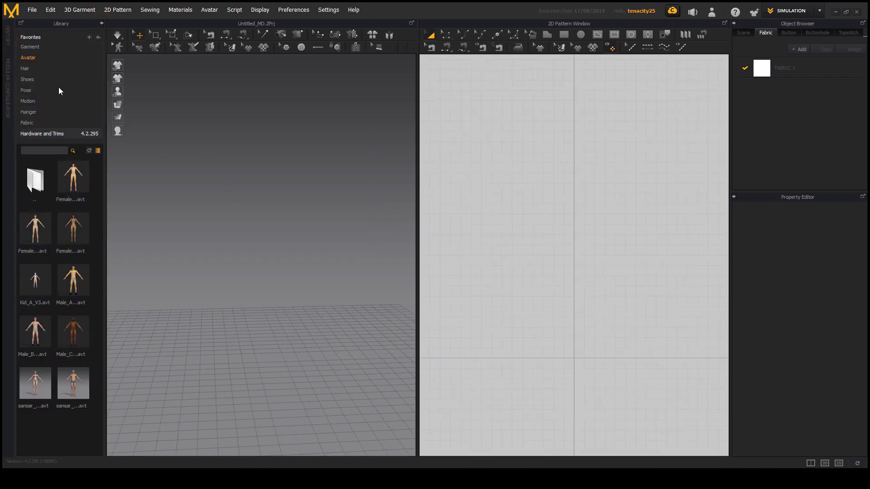
left_click(101, 23)
right_click_drag(202, 202, 229, 225)
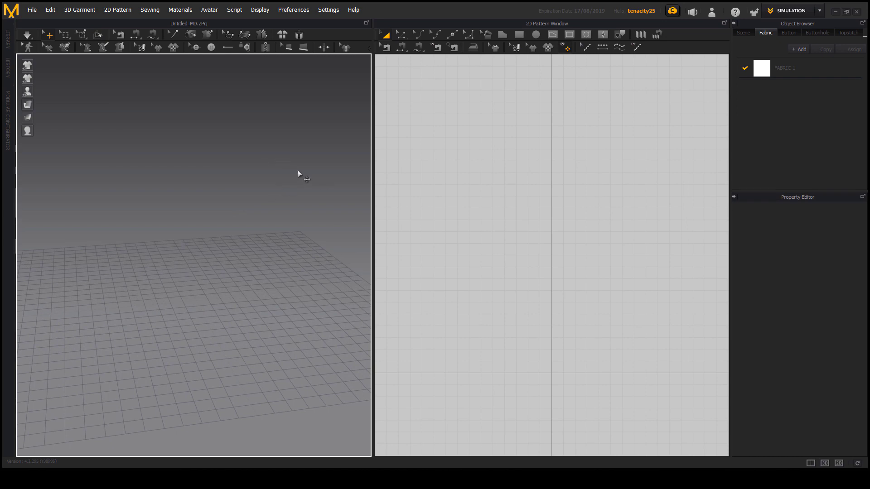
Switch to ZBrush, load the Nickz_humanMaleAverage tool, and place the figure on the canvas in Edit mode, framed in view
left_click(836, 13)
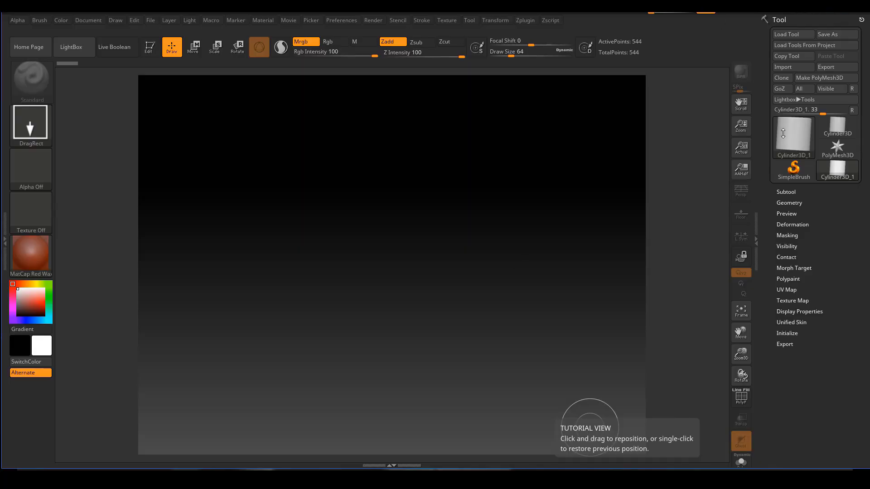
left_click(68, 50)
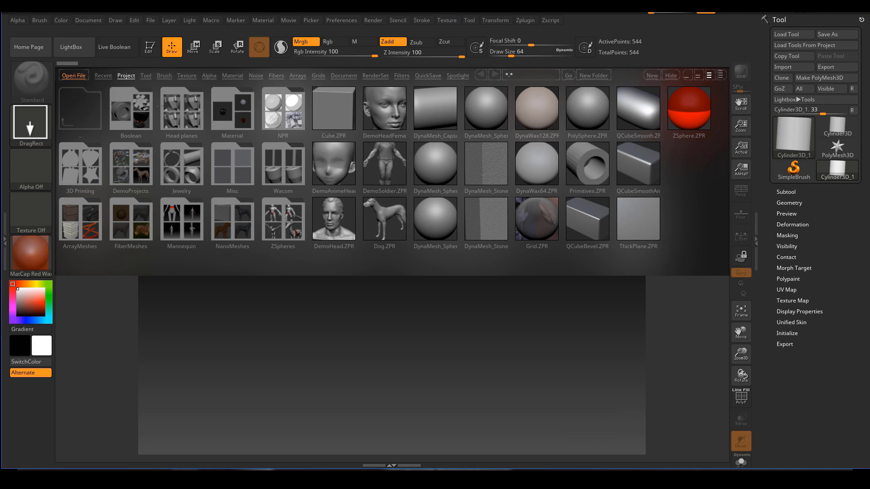
left_click(145, 76)
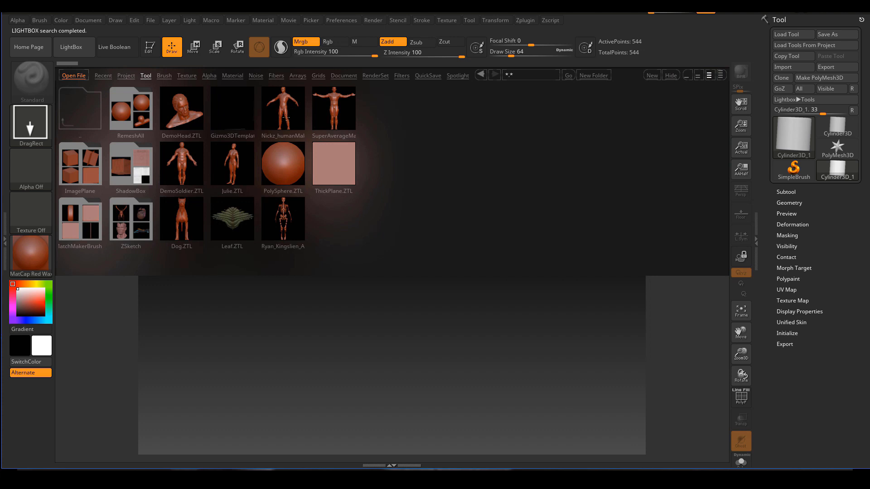
double_click(286, 105)
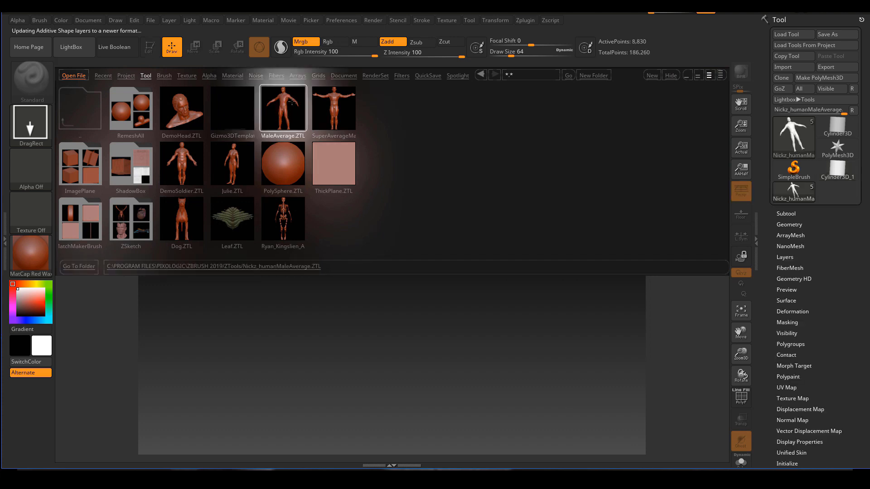
left_click(85, 50)
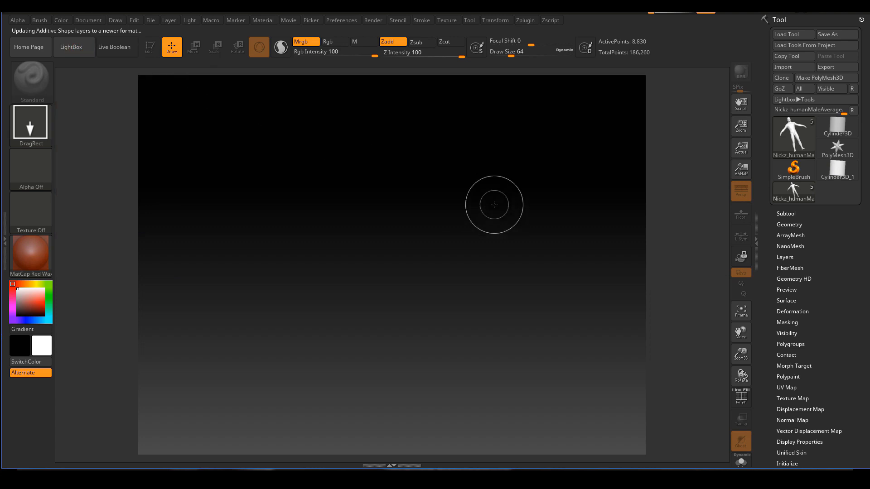
left_click_drag(432, 225, 218, 77)
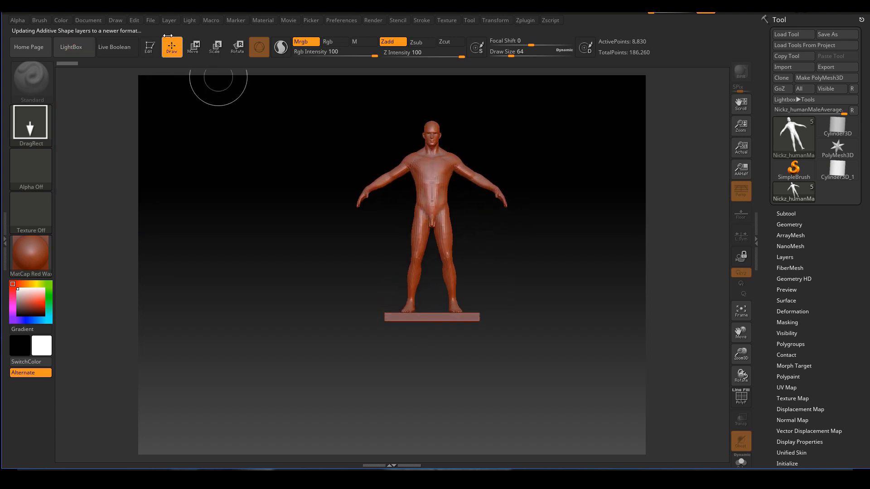
left_click(153, 55)
key("f")
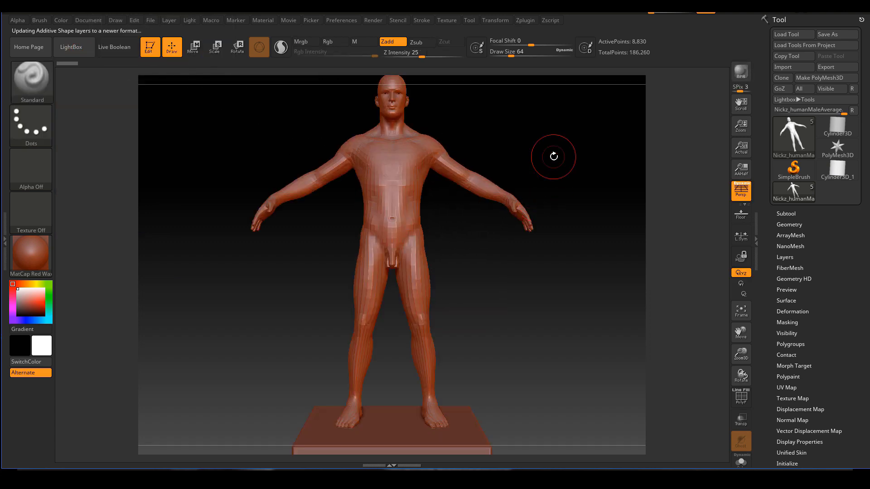
Clone the Nickz_humanMaleAverage body subtool and make the standalone copy without the floor the active tool
left_click_drag(548, 169, 709, 204, "shift")
left_click(786, 213)
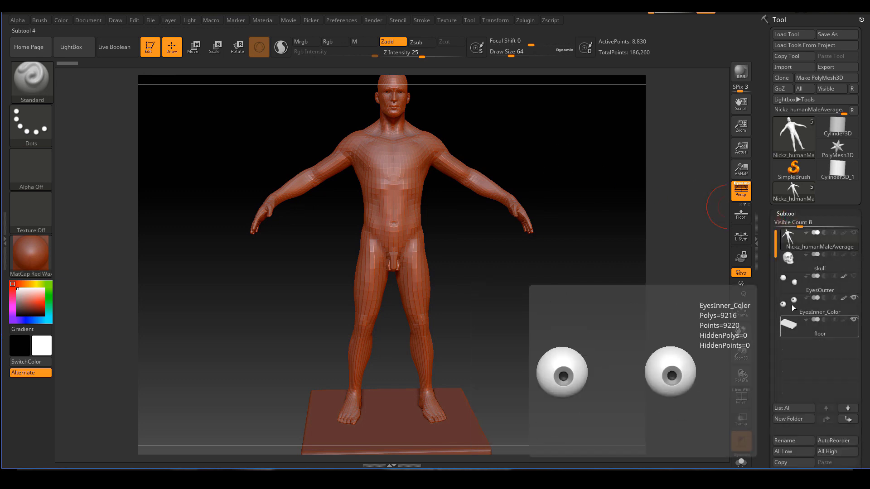
left_click_drag(571, 246, 580, 275)
mouse_move(789, 243)
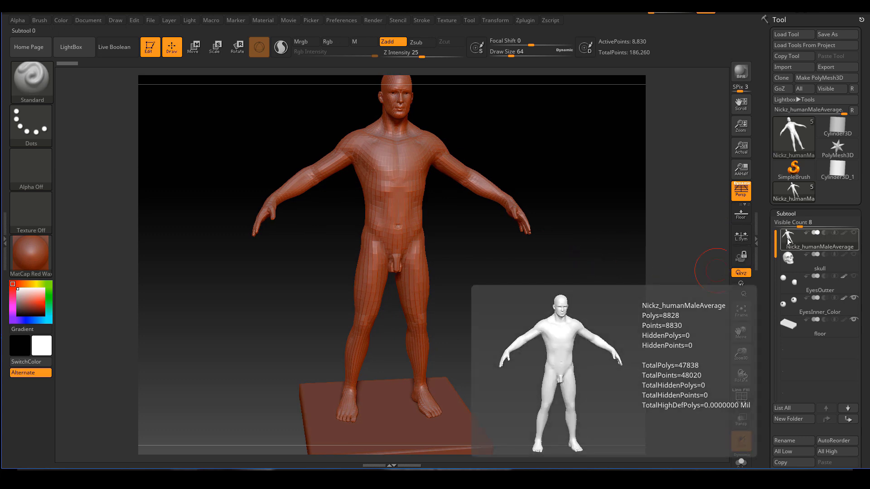
left_click(783, 78)
left_click(842, 192)
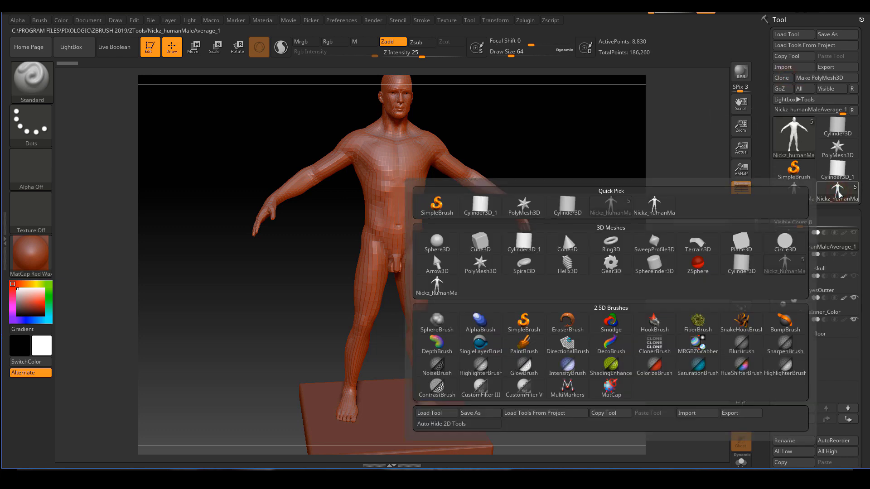
left_click(797, 194)
mouse_move(813, 252)
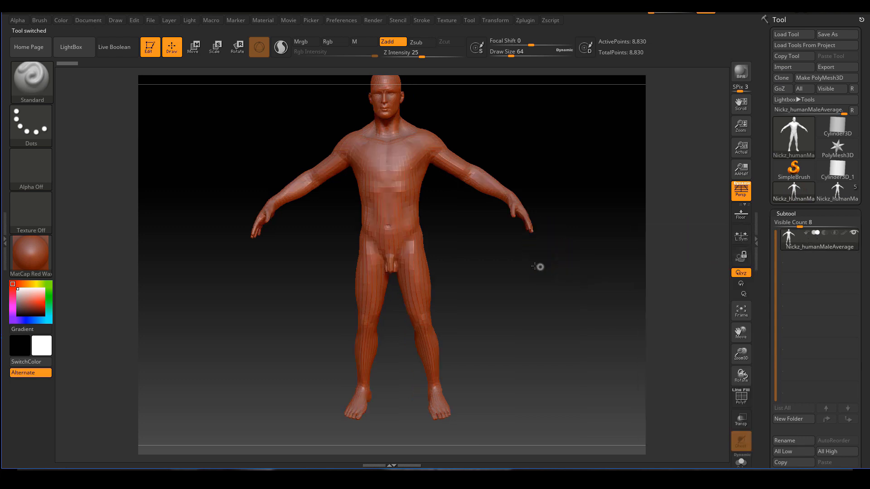
Export the standalone male body in OBJ format as Nickz_humanMaleAverage to the obj folder
mouse_move(538, 268)
left_mouse_down()
mouse_move(563, 258)
mouse_move(559, 249)
mouse_move(548, 248)
mouse_move(573, 271)
mouse_move(566, 256)
mouse_move(553, 266)
mouse_move(545, 298)
mouse_move(556, 310)
mouse_move(536, 301)
mouse_move(549, 304)
left_mouse_up()
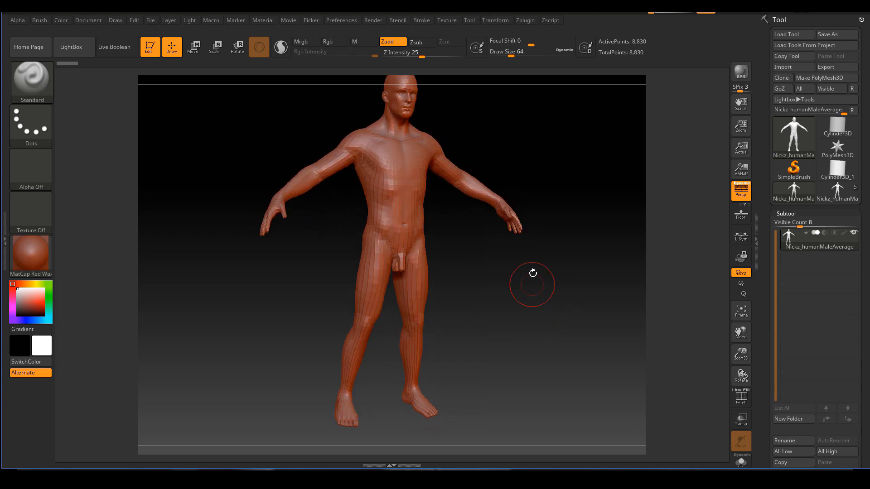
mouse_move(557, 255)
left_mouse_down()
mouse_move(558, 307)
mouse_move(569, 305)
mouse_move(556, 298)
mouse_move(555, 307)
mouse_move(571, 311)
mouse_move(531, 306)
mouse_move(609, 258)
mouse_move(544, 274)
mouse_move(630, 253)
mouse_move(702, 213)
left_mouse_up()
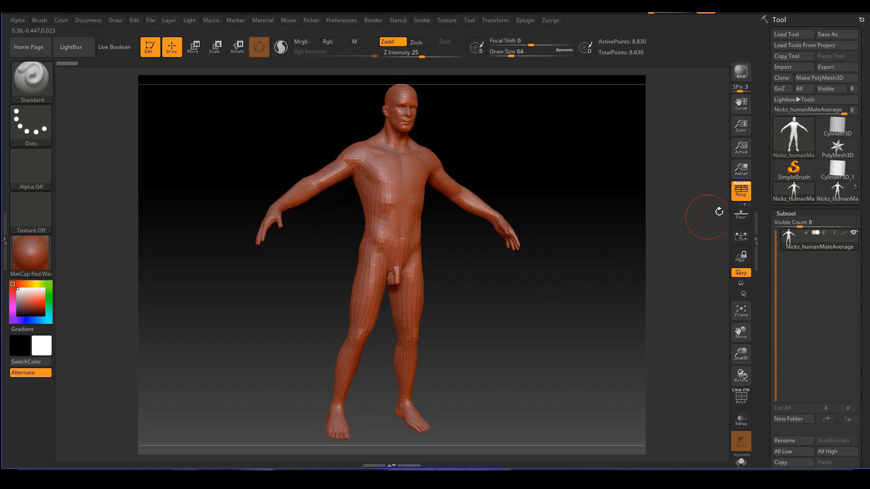
left_click(831, 67)
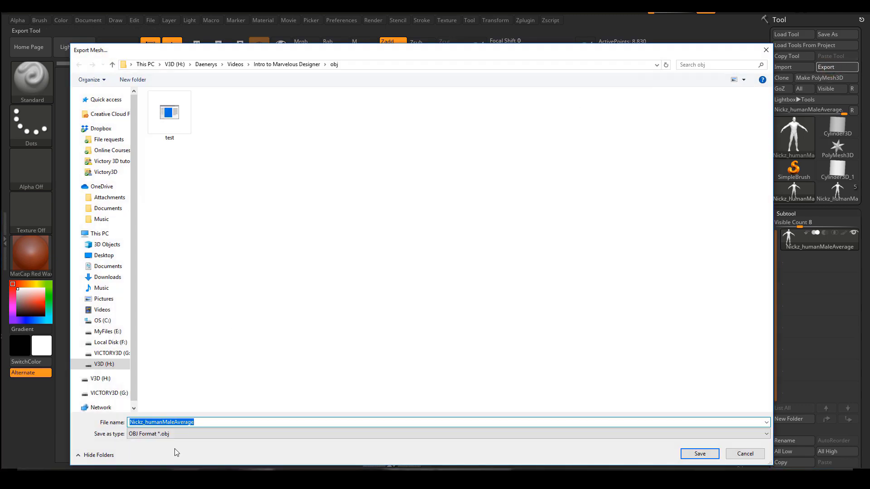
left_click_drag(207, 422, 128, 423)
left_click(706, 453)
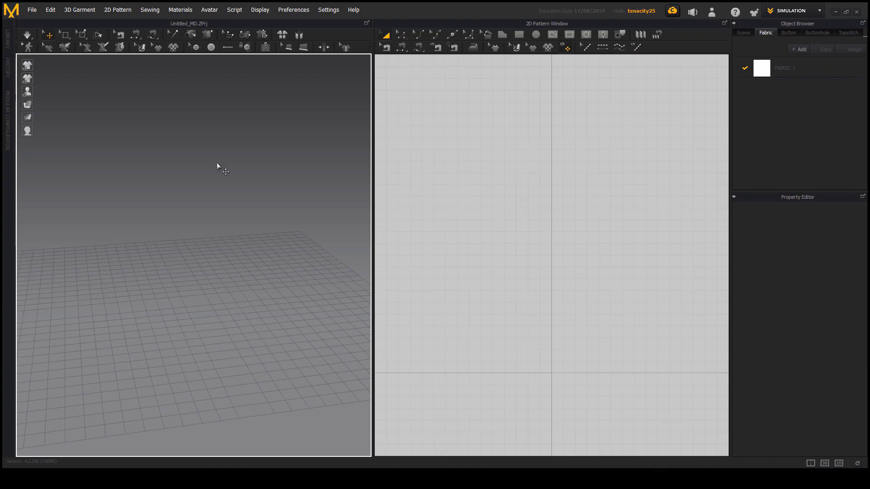
Switch to Marvelous Designer and import the Nickz_humanMaleAverage OBJ as an avatar with automatic arrangement points and Auto Scale
left_click(37, 11)
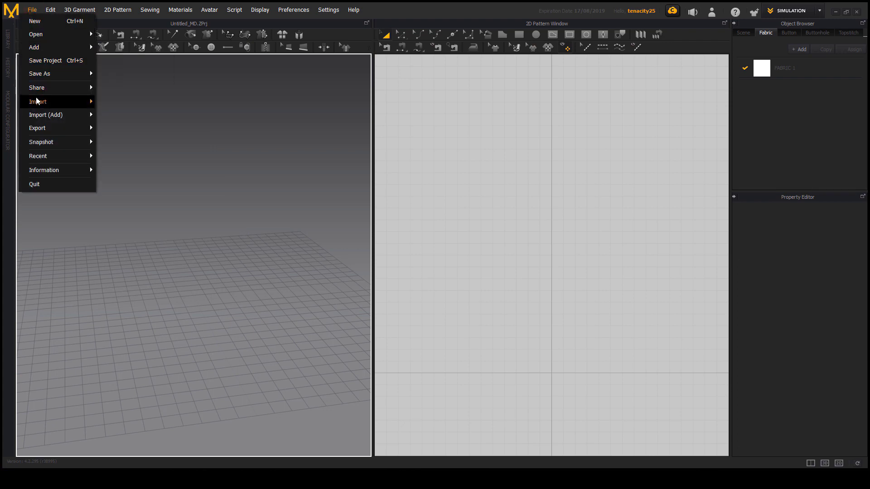
mouse_move(37, 100)
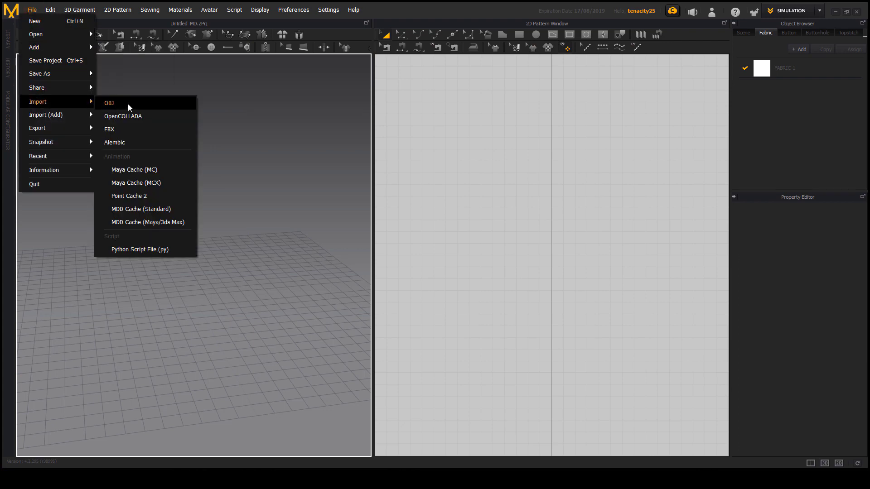
left_click(128, 104)
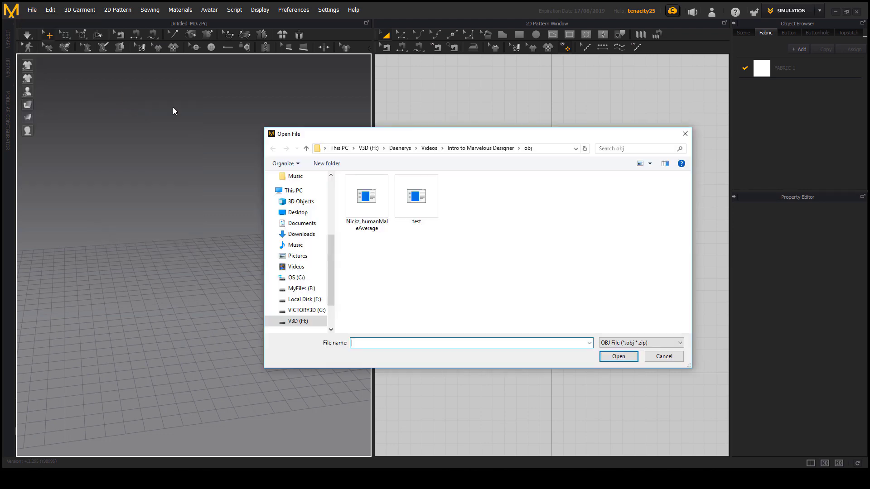
left_click(364, 202)
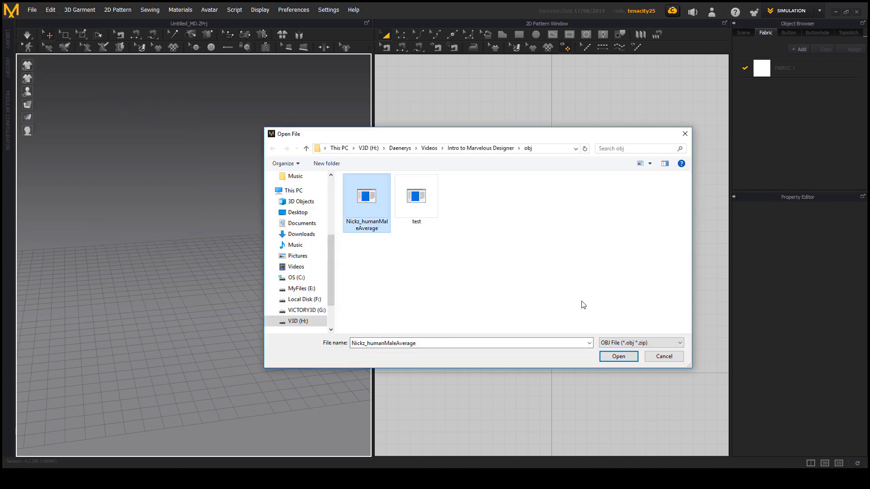
left_click(623, 360)
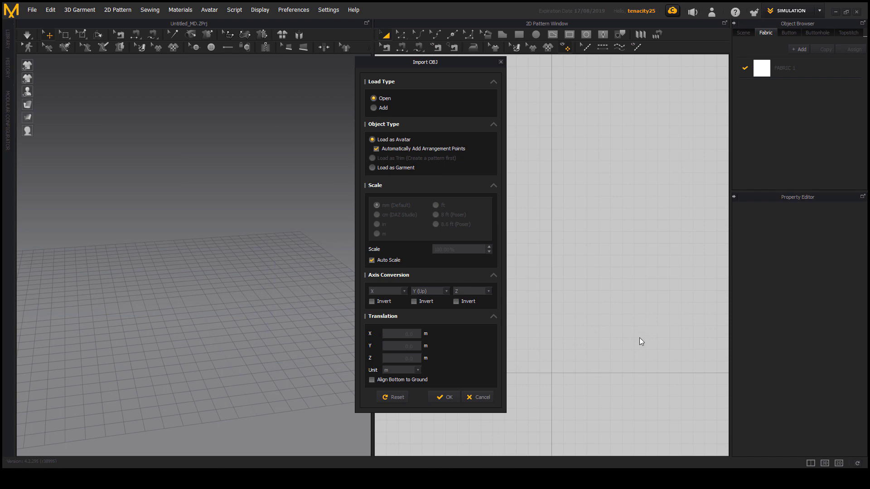
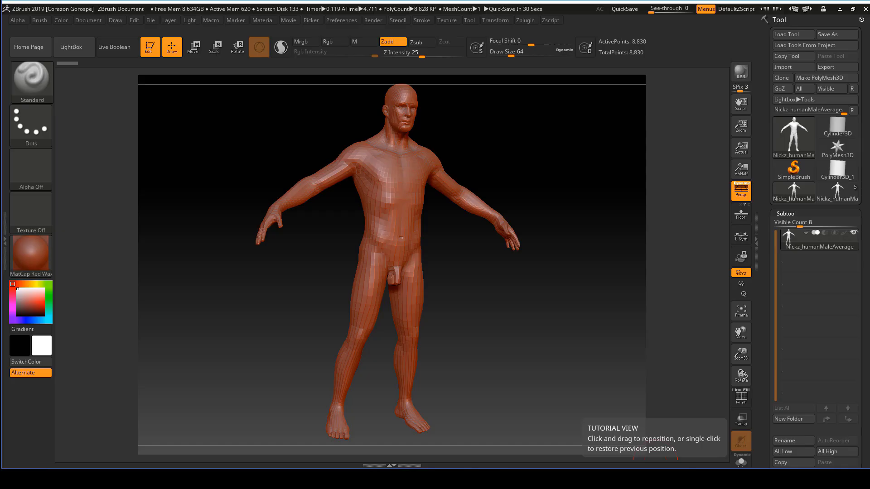
left_click_drag(563, 333, 453, 158)
left_click_drag(440, 251, 497, 305)
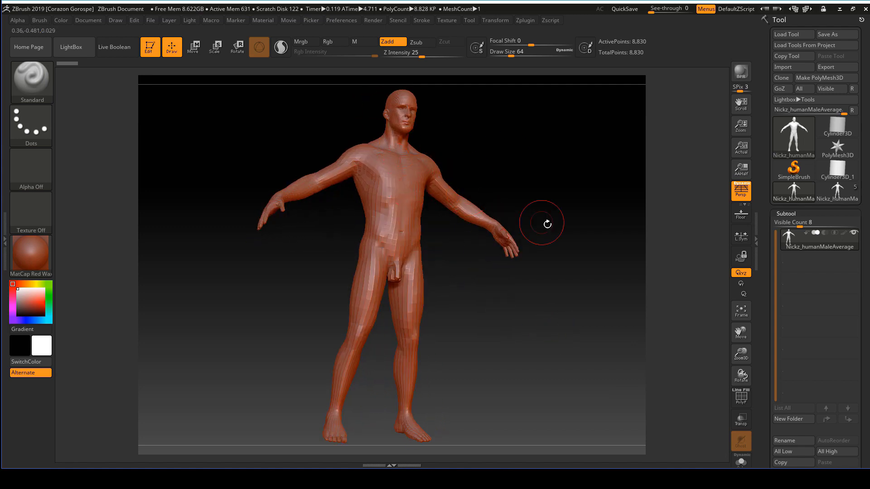
left_click_drag(541, 225, 517, 227)
left_click(839, 9)
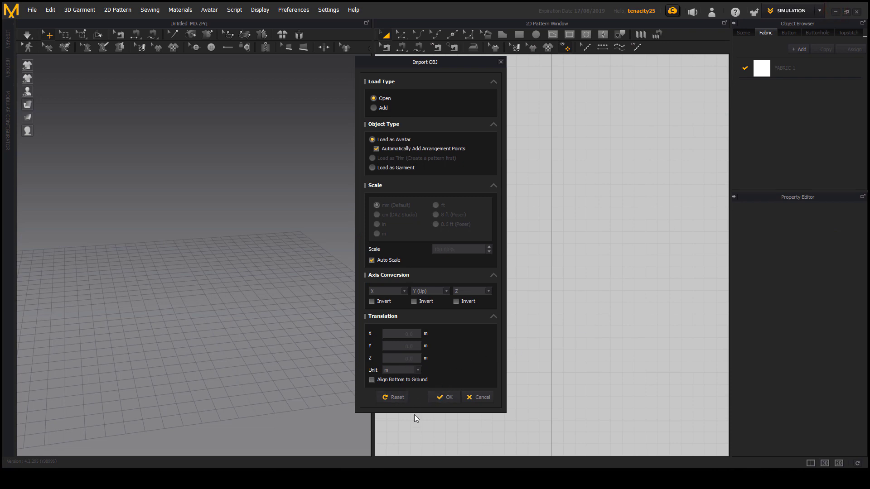
left_click(445, 398)
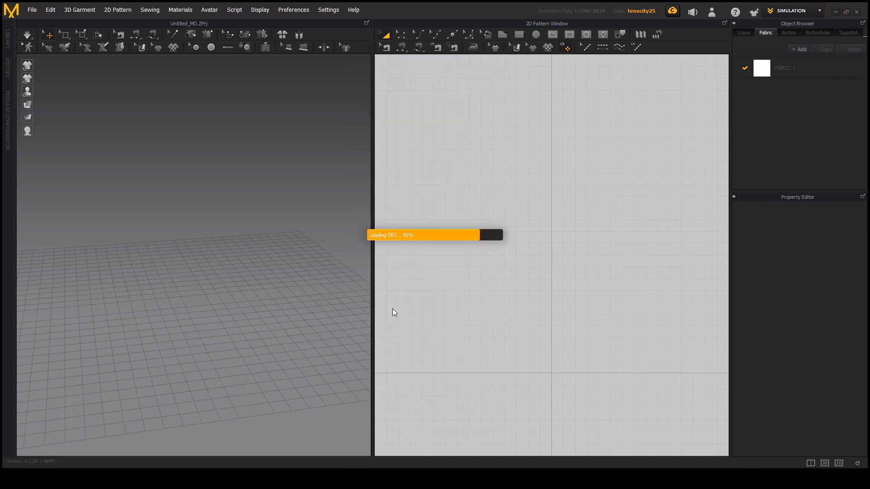
mouse_move(291, 345)
right_mouse_down()
mouse_move(314, 352)
mouse_move(262, 348)
mouse_move(248, 363)
mouse_move(340, 354)
mouse_move(259, 347)
mouse_move(301, 366)
mouse_move(303, 352)
mouse_move(261, 359)
mouse_move(317, 361)
mouse_move(286, 358)
right_mouse_up()
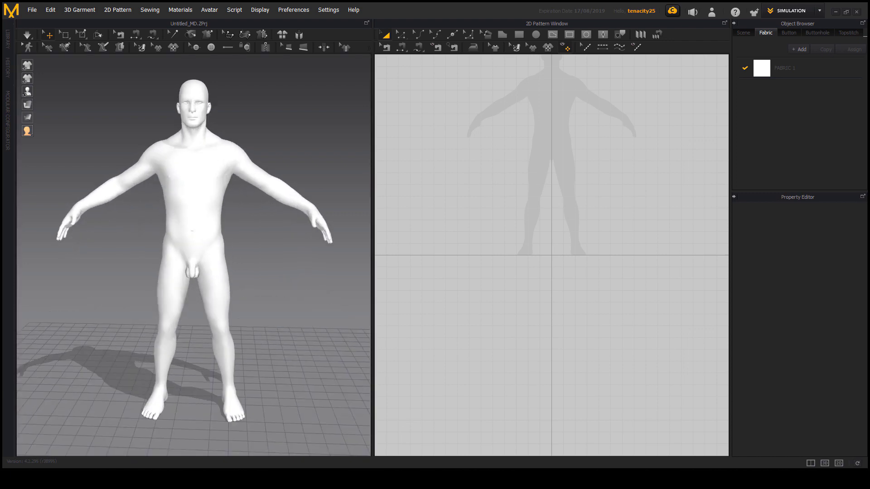
right_click_drag(291, 232, 265, 177)
right_click_drag(231, 225, 282, 141)
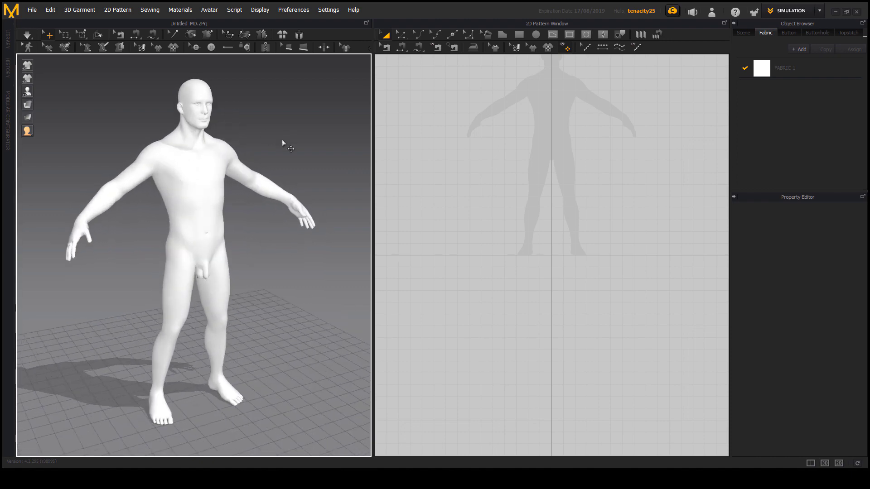
mouse_move(290, 262)
right_mouse_down()
mouse_move(260, 246)
mouse_move(266, 306)
mouse_move(291, 258)
mouse_move(278, 262)
right_mouse_up()
Select the head, chest, abdomen, arm and leg areas of the avatar one by one to examine how the mesh is divided
left_click(199, 181)
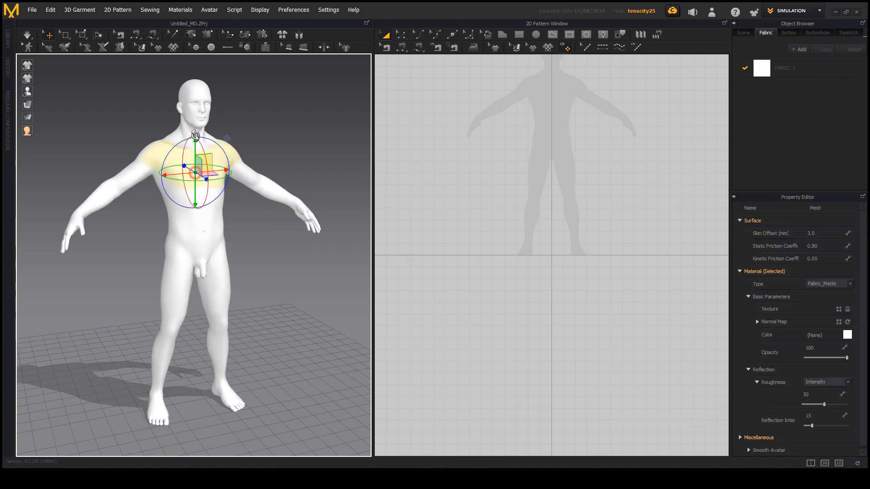
left_click(271, 109)
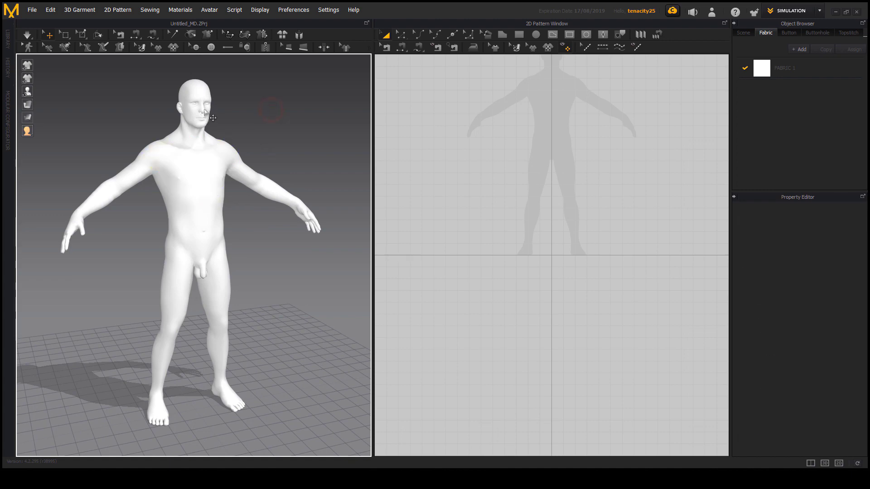
left_click(193, 89)
mouse_move(287, 252)
right_mouse_down()
mouse_move(221, 235)
mouse_move(287, 245)
mouse_move(282, 249)
right_mouse_up()
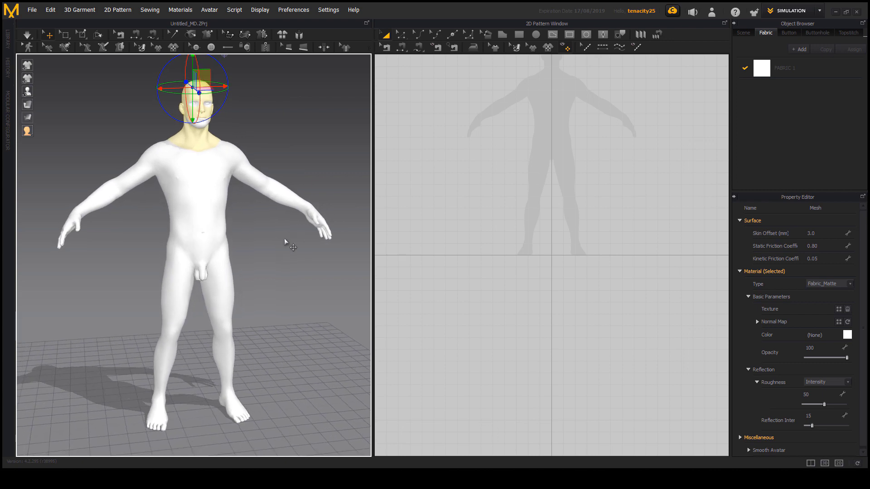
left_click(218, 198)
left_click(284, 194)
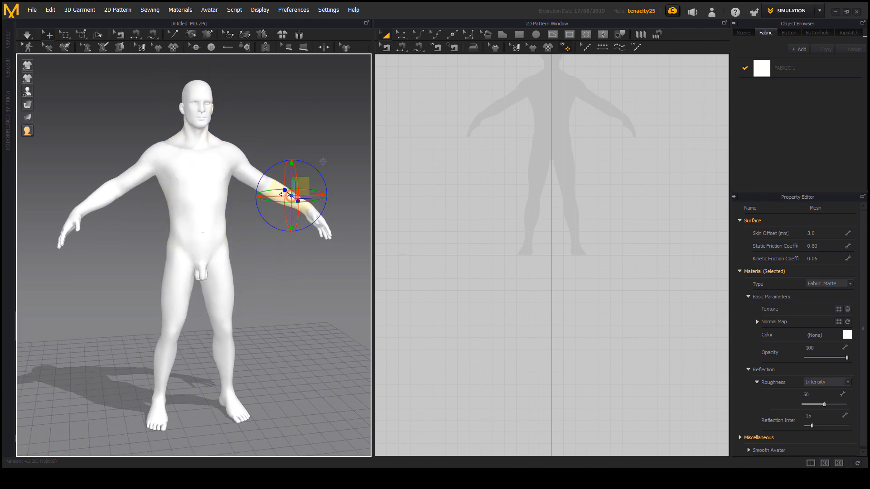
left_click(198, 170)
left_click(136, 176)
right_click_drag(244, 297, 229, 292)
left_click(173, 290)
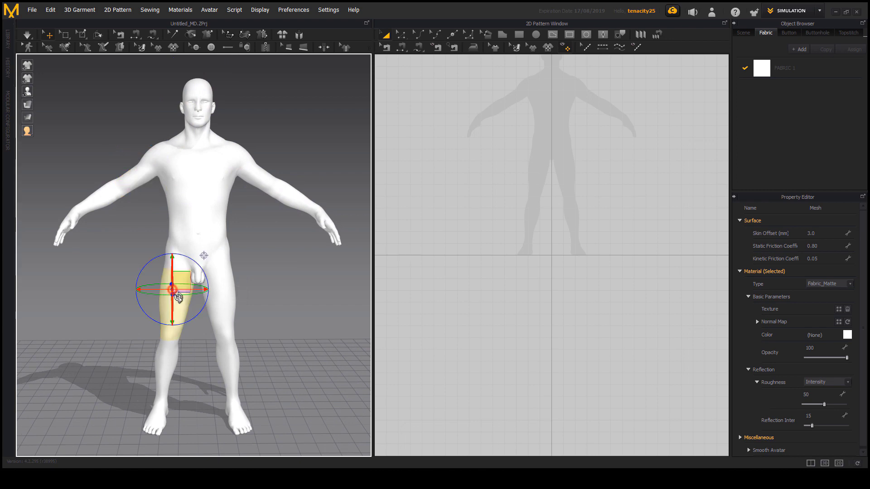
left_click(228, 310)
left_click(238, 384)
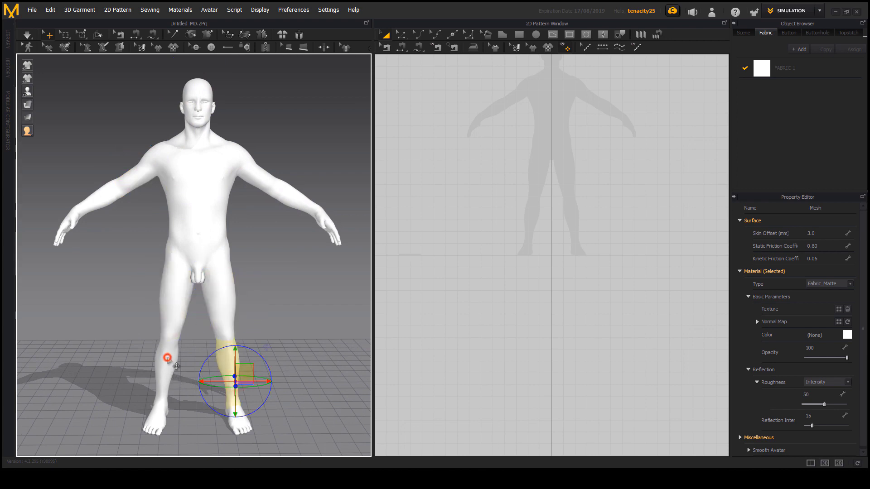
left_click(167, 358)
left_click(181, 287)
left_click(206, 206)
right_click_drag(306, 141, 256, 143)
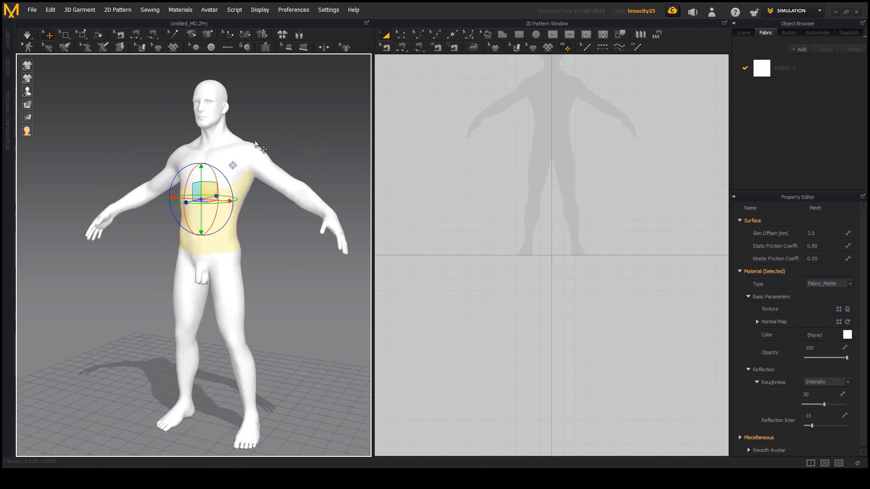
left_click(233, 146)
left_click(211, 89)
left_click(283, 183)
right_click_drag(298, 272, 323, 308)
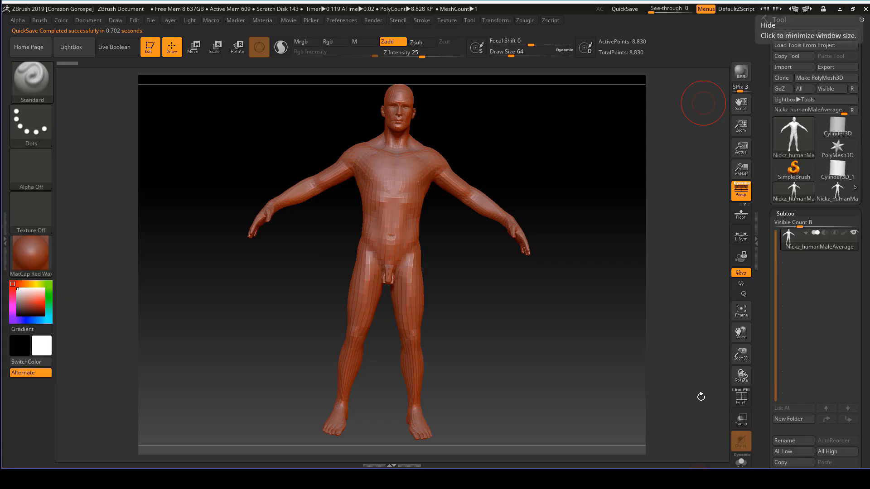
Switch to ZBrush and turn on the PolyFrame display to examine the male body's polygroups
mouse_move(495, 326)
left_mouse_down()
mouse_move(504, 326)
mouse_move(496, 322)
left_mouse_up()
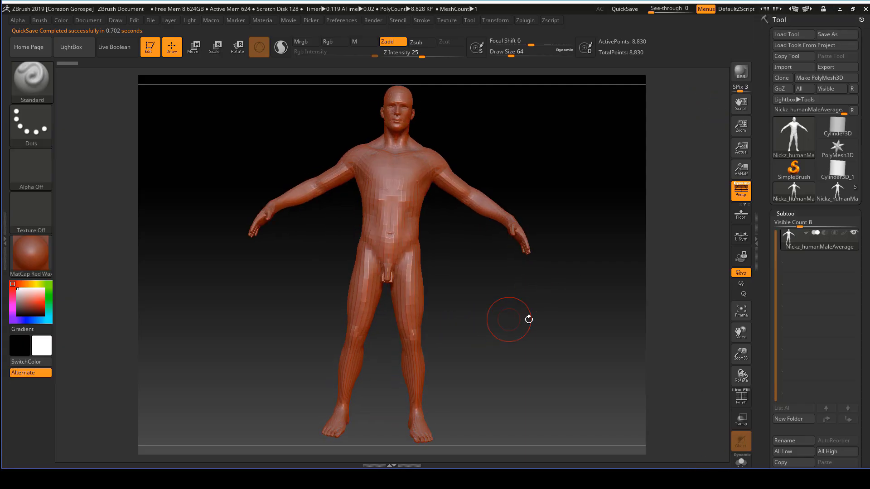
left_click(742, 399)
left_click_drag(528, 260, 501, 277)
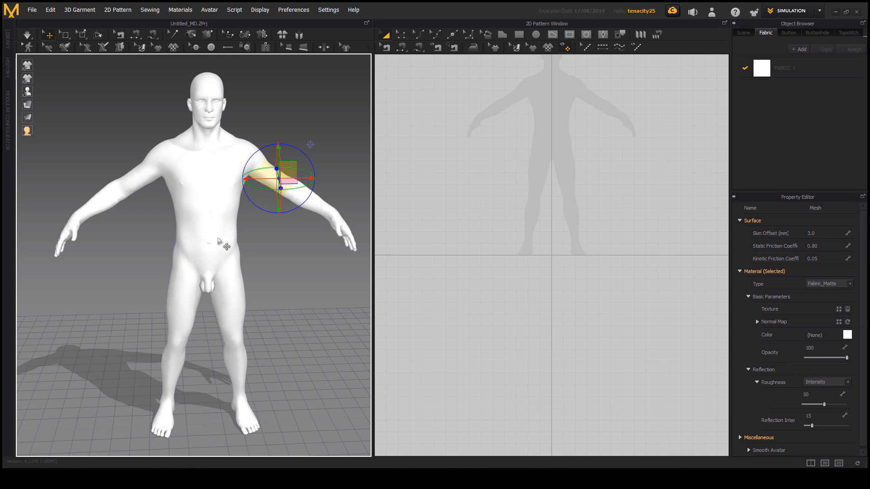
Switch to Marvelous Designer and select the abdomen, head, chest and forearm areas to compare the avatar's divisions with the polygroups
left_click(213, 229)
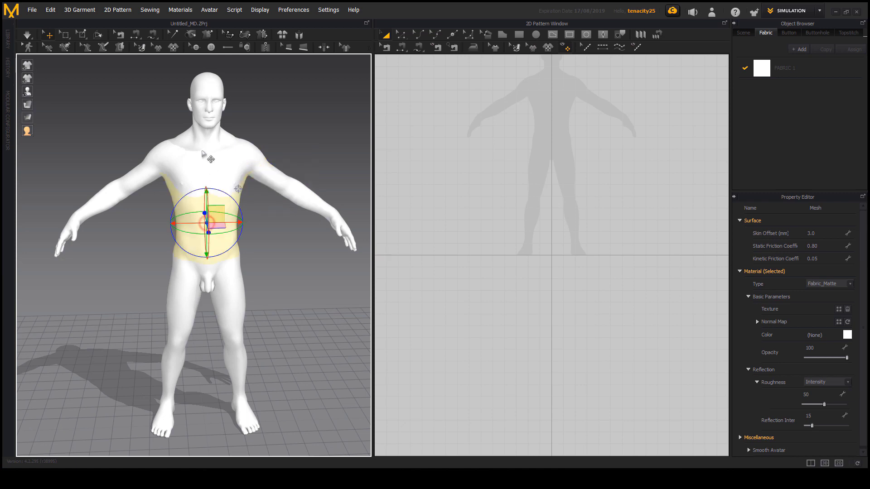
left_click(204, 90)
left_click(222, 179)
left_click(305, 193)
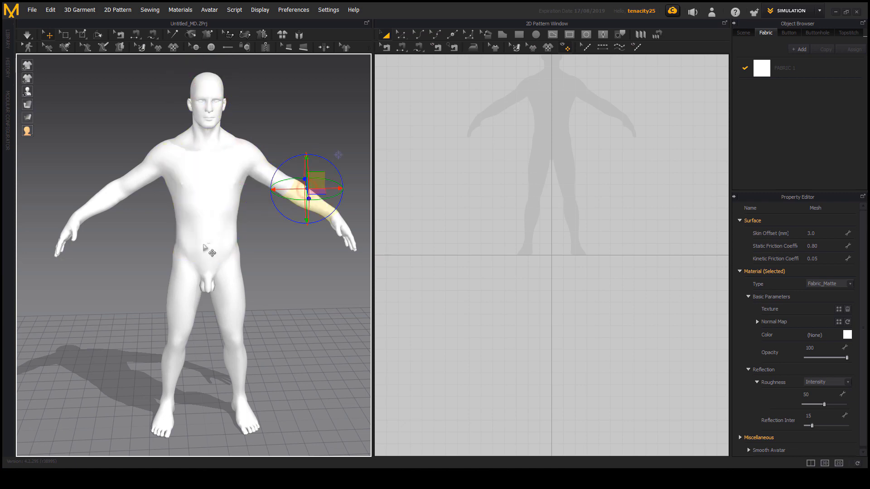
left_click(211, 230)
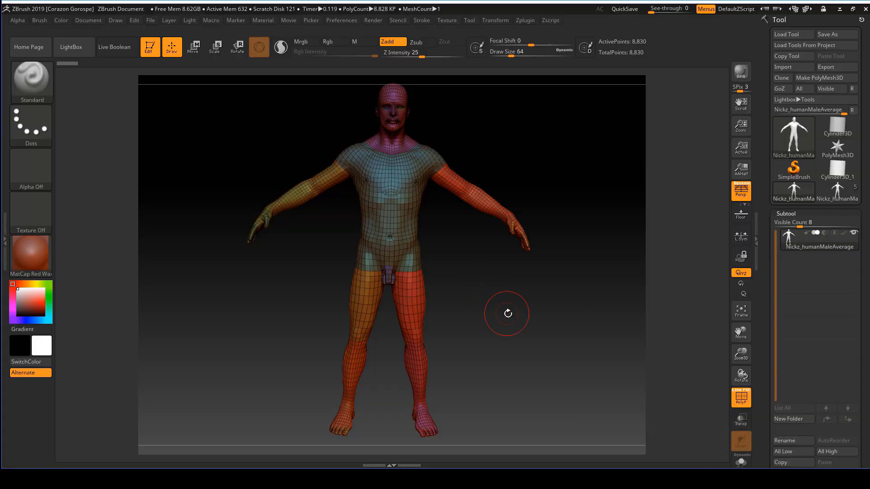
Switch to ZBrush and merge the whole male body into a single polygroup
mouse_move(506, 313)
left_mouse_down()
mouse_move(520, 298)
mouse_move(530, 308)
mouse_move(509, 302)
left_mouse_up()
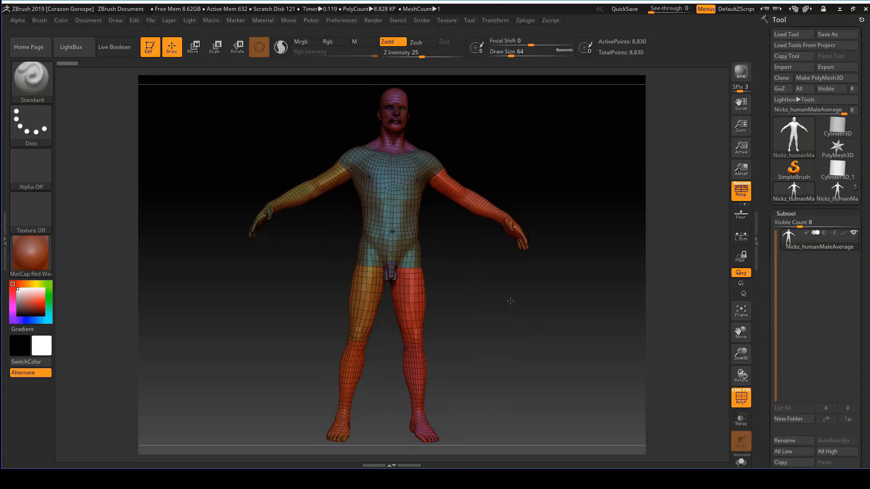
left_click_drag(467, 256, 456, 275)
key("ctrl")
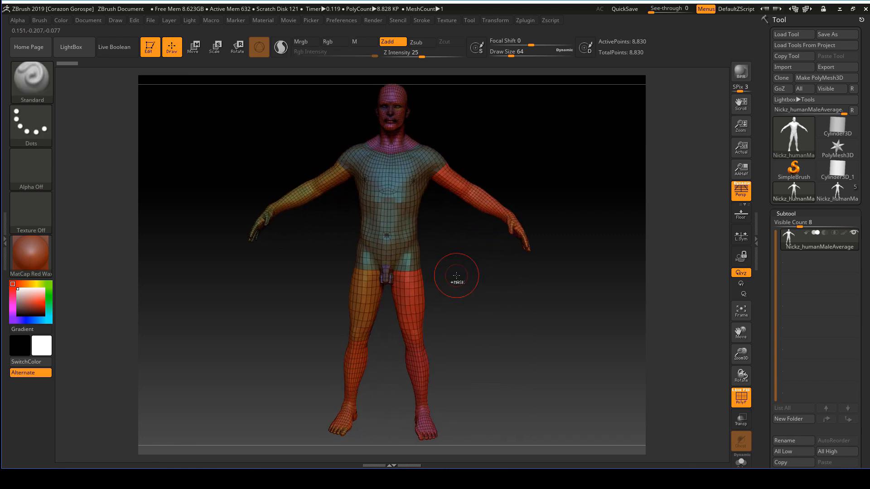
key("ctrl")
key("ctrl+w")
left_click_drag(483, 300, 571, 317)
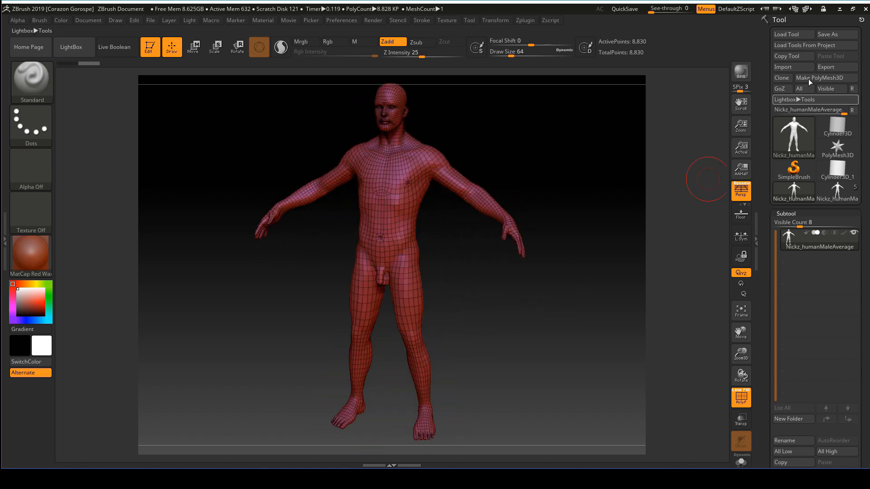
Export the regrouped male body as OBJ, overwriting Nickz_humanMaleAverage in the obj folder
left_click(836, 67)
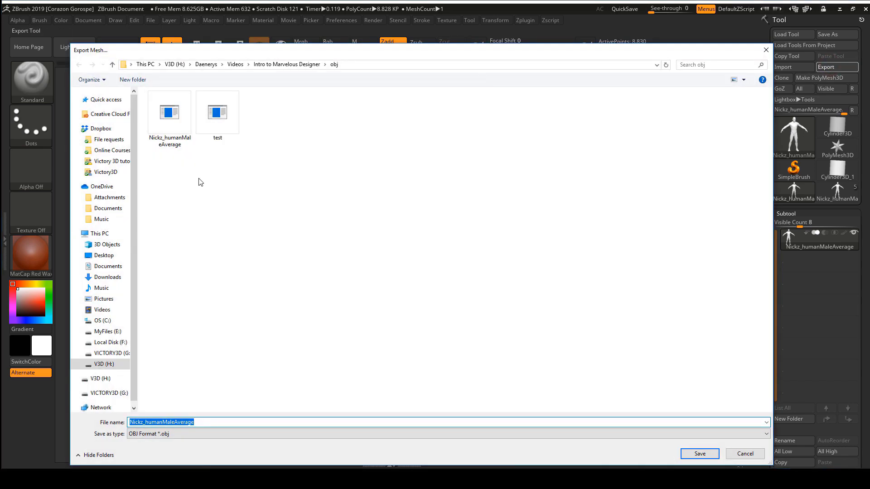
double_click(169, 121)
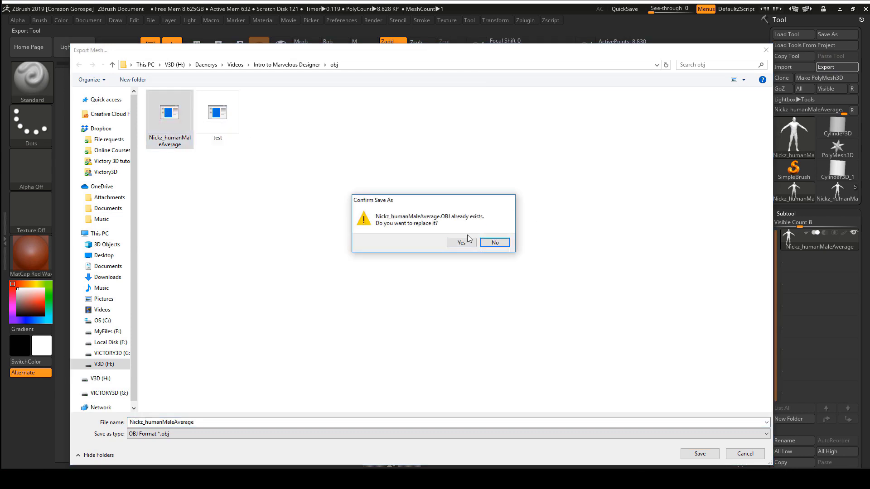
left_click(462, 240)
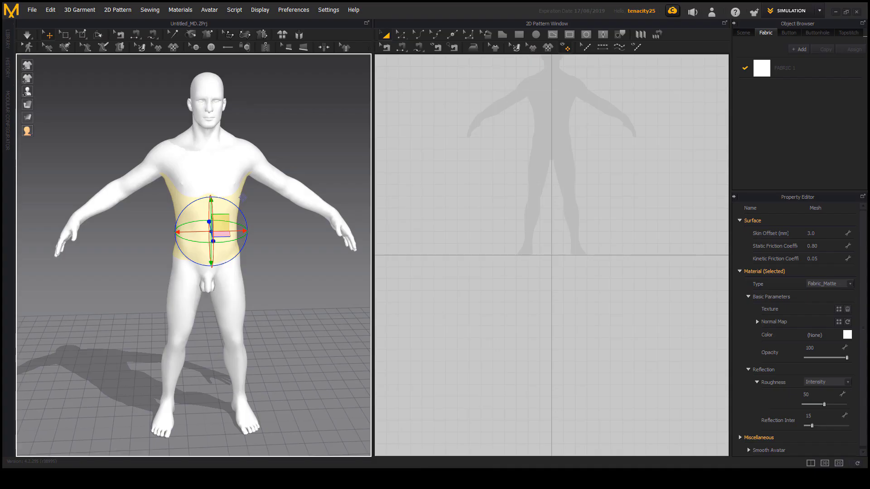
Switch to Marvelous Designer, start a new project without saving the current one, and delete the male avatar from the scene
left_click(31, 10)
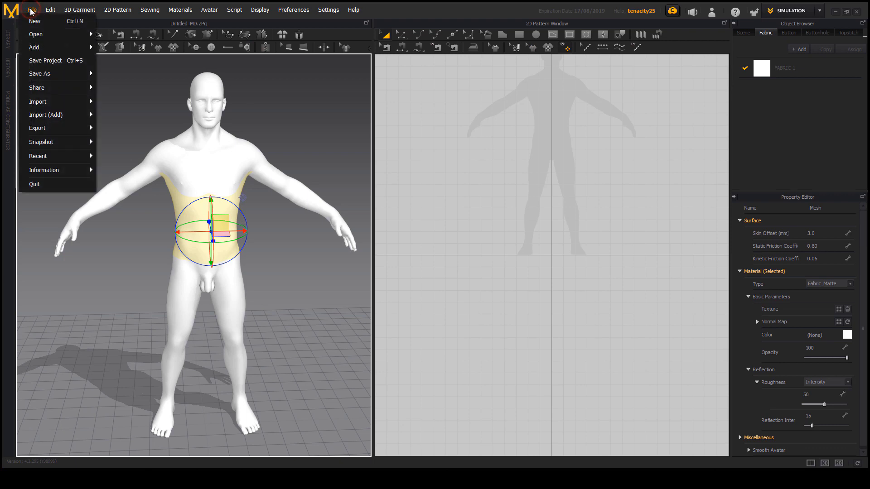
left_click(34, 25)
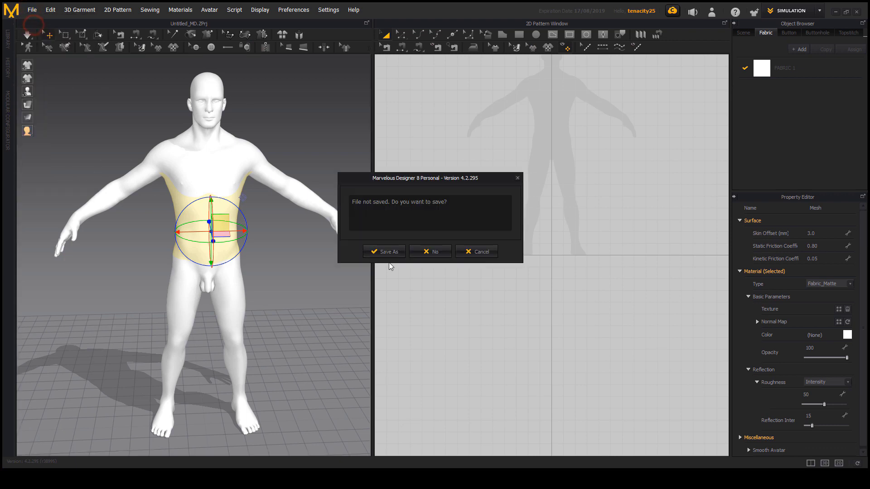
left_click(434, 252)
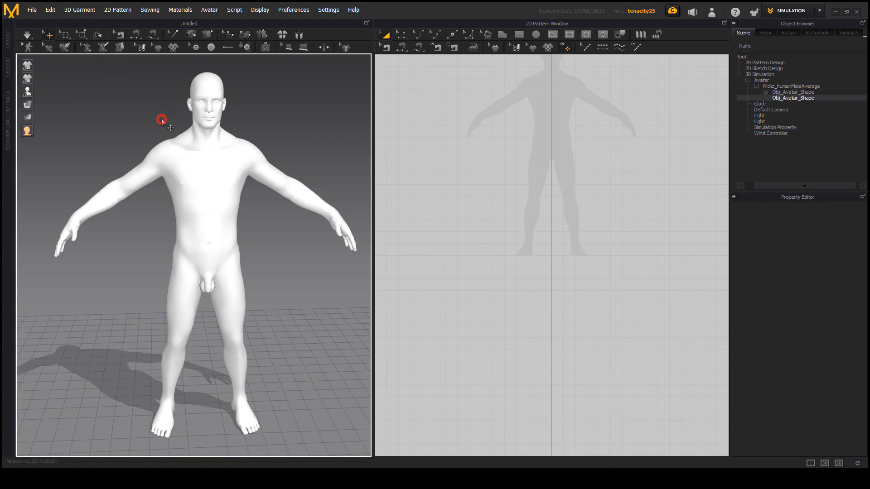
left_click(219, 153)
key("Delete")
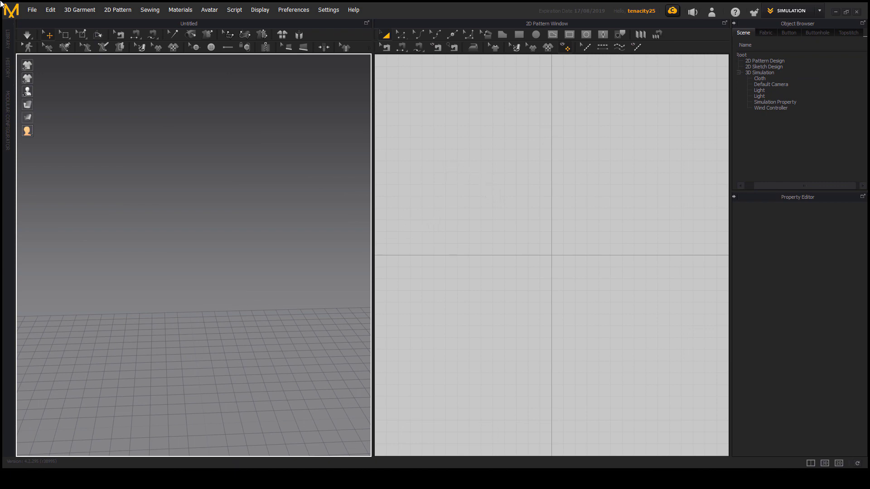
Import the Nickz_humanMaleAverage OBJ as an avatar, with Auto Scale and automatically added arrangement points
left_click(32, 10)
mouse_move(51, 100)
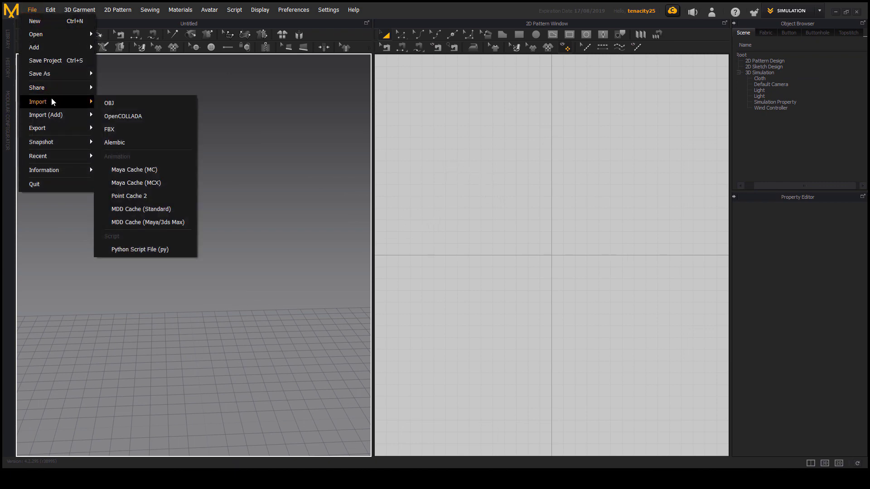
left_click(123, 102)
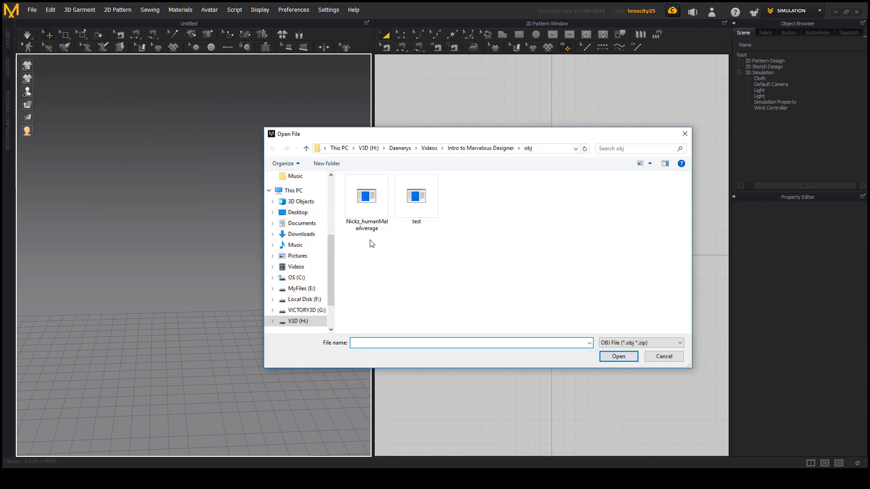
double_click(374, 208)
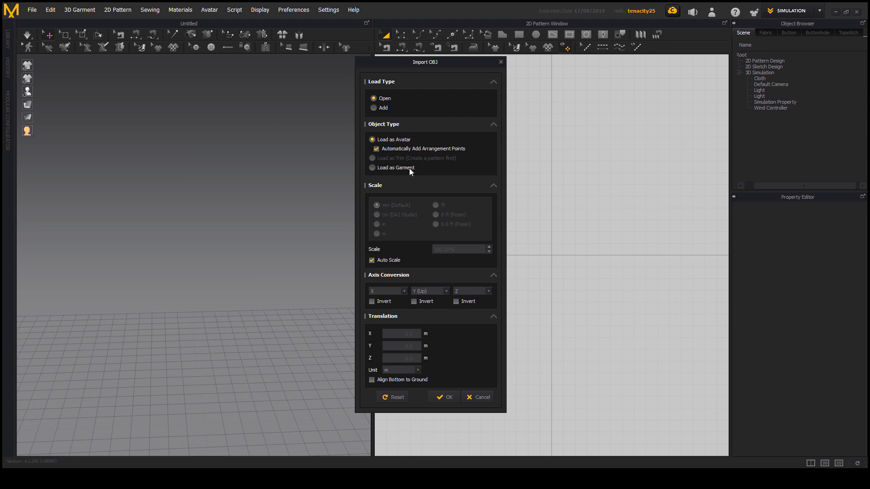
left_click(449, 399)
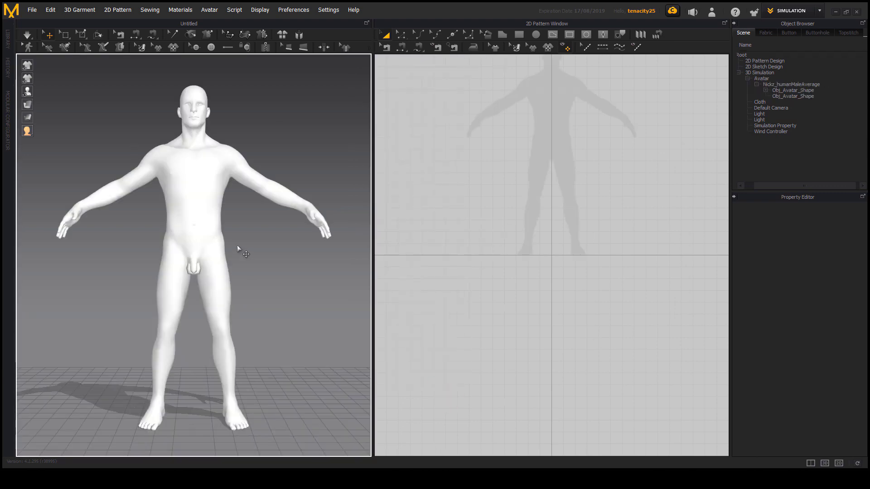
Select the avatar's chest to check whether the whole body is a single part, viewing it from several sides
right_click_drag(258, 267, 265, 276)
right_click_drag(226, 234, 237, 233)
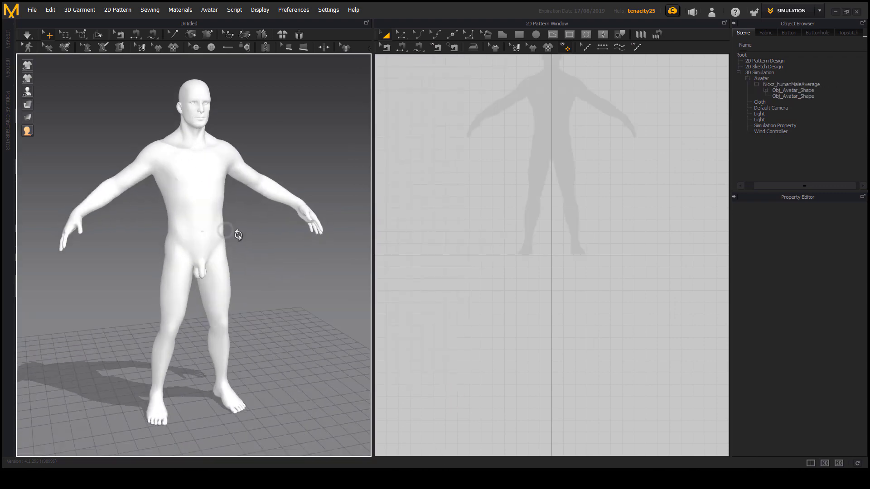
left_click(208, 187)
mouse_move(282, 257)
right_mouse_down()
mouse_move(130, 243)
mouse_move(272, 245)
mouse_move(301, 257)
mouse_move(233, 252)
mouse_move(297, 265)
right_mouse_up()
left_click(297, 265)
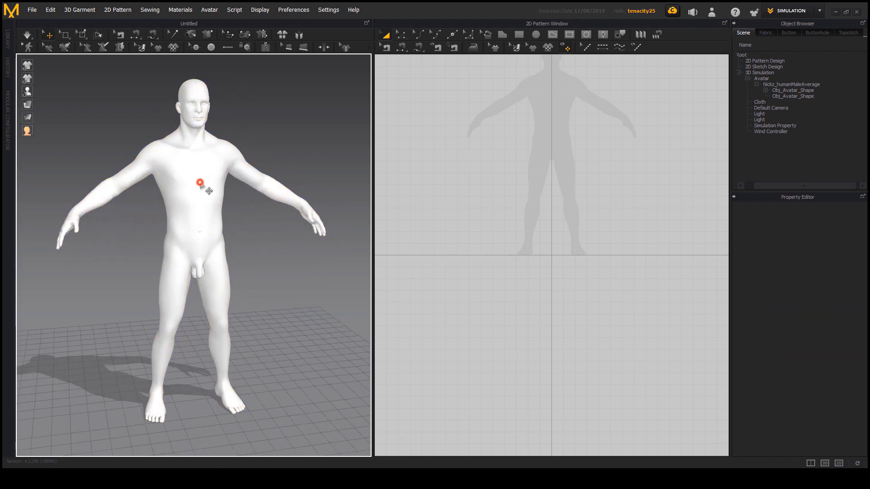
left_click(204, 186)
right_click_drag(280, 213, 299, 294)
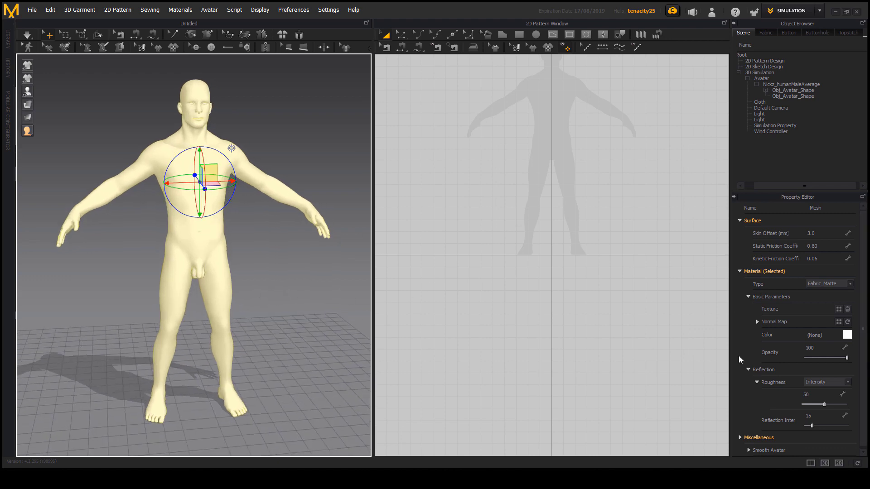
right_click_drag(229, 273, 286, 288)
left_click(280, 300)
Set the avatar's material color to a light tan skin tone and deselect the avatar
left_click(217, 173)
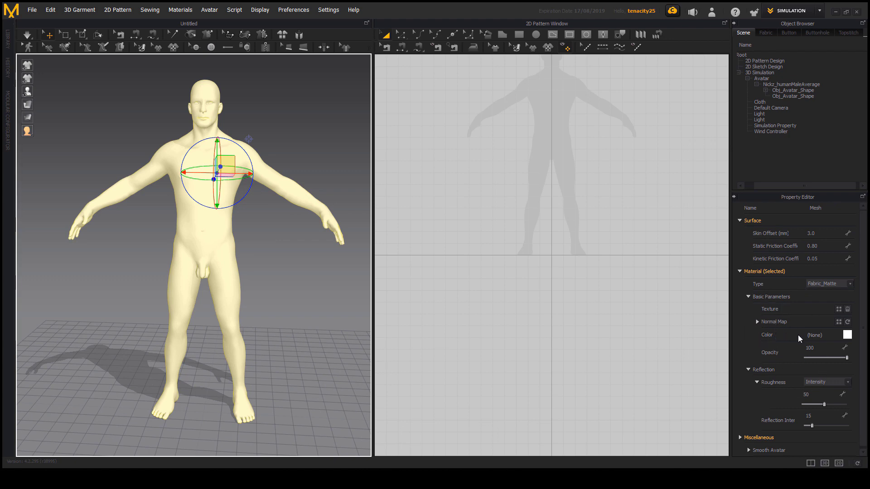
left_click(847, 335)
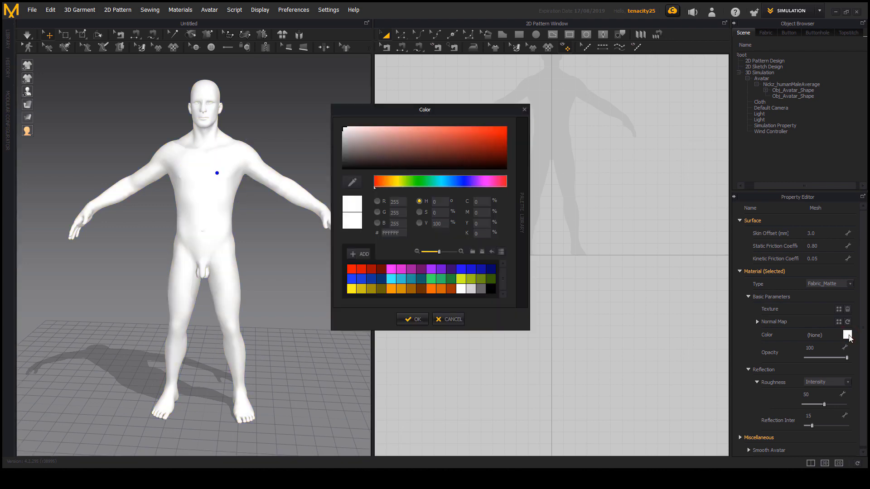
left_click(450, 289)
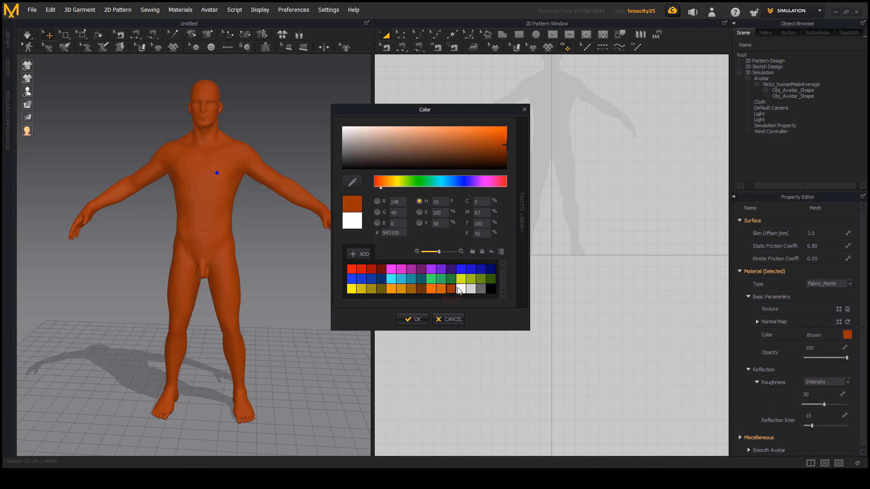
left_click(425, 291)
left_click(440, 136)
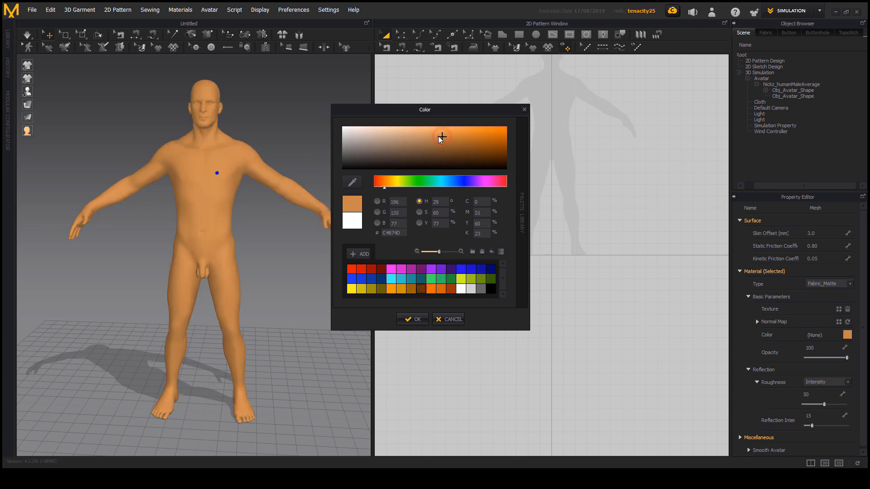
left_click(410, 146)
left_click_drag(411, 138, 404, 140)
left_click(406, 136)
left_click(416, 320)
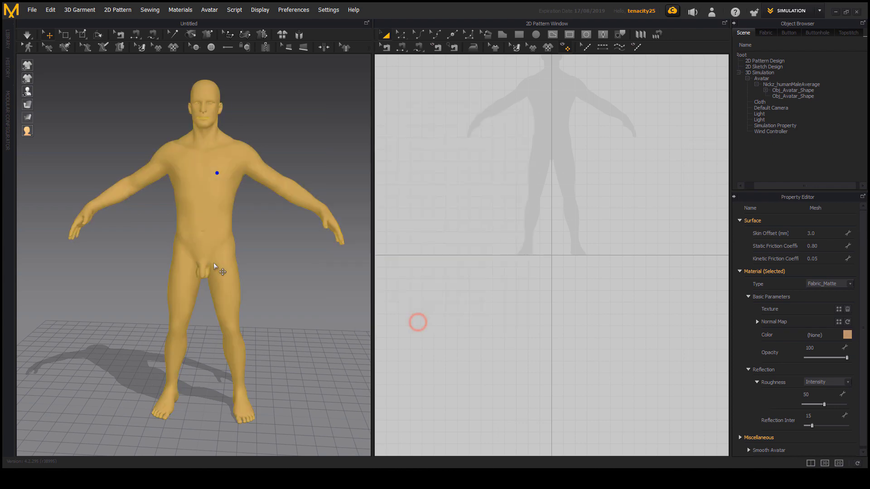
right_click_drag(304, 301, 277, 343)
left_click(290, 106)
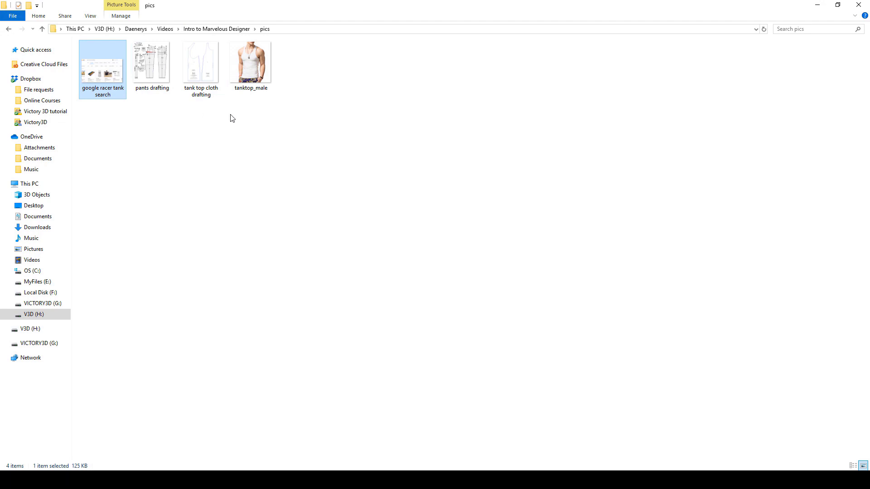
View the tank top cloth drafting picture in the pics folder, close it and minimize File Explorer
double_click(210, 66)
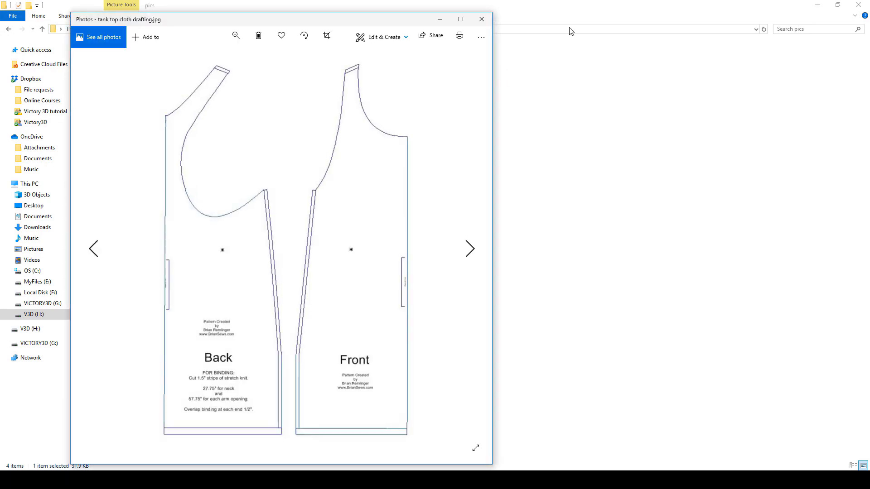
left_click_drag(341, 27, 426, 23)
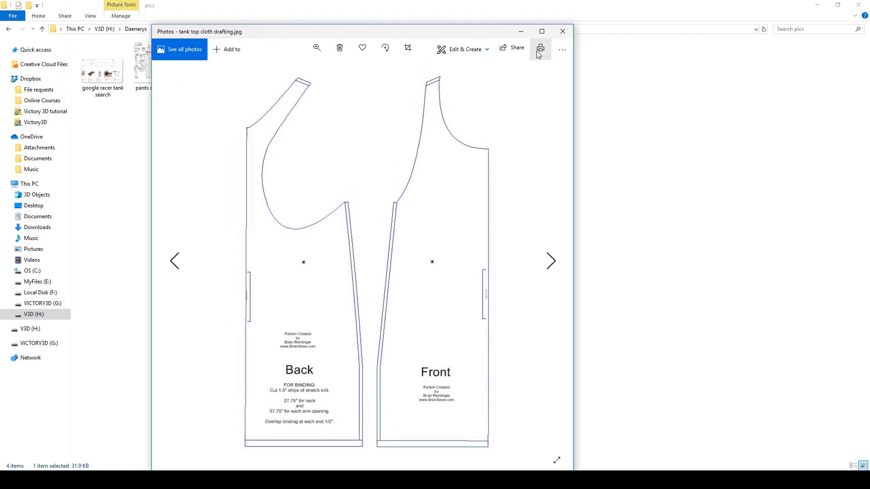
left_click(563, 30)
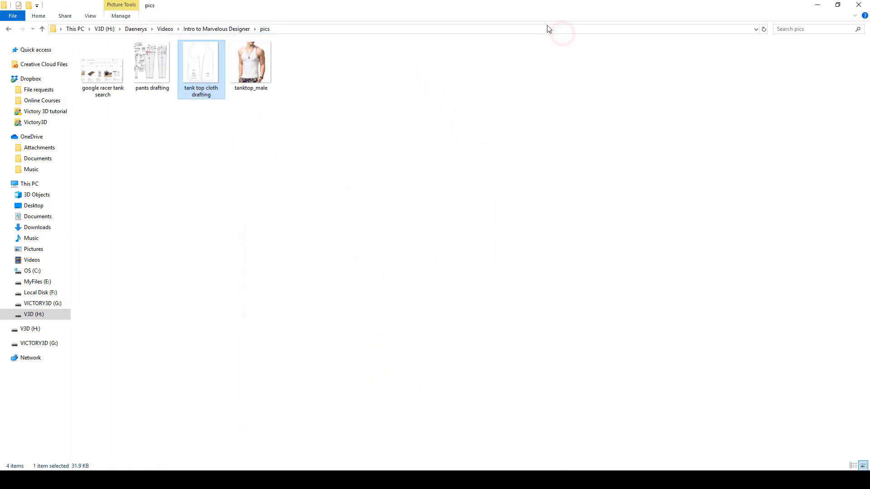
left_click(817, 4)
Draw a nearly square rectangular pattern over the avatar silhouette in Marvelous Designer, with an outline of about 5500 mm
right_click_drag(284, 276, 308, 269)
middle_click_drag(561, 173, 574, 252)
mouse_move(338, 252)
right_mouse_down()
mouse_move(353, 240)
mouse_move(330, 244)
mouse_move(352, 242)
mouse_move(344, 240)
right_mouse_up()
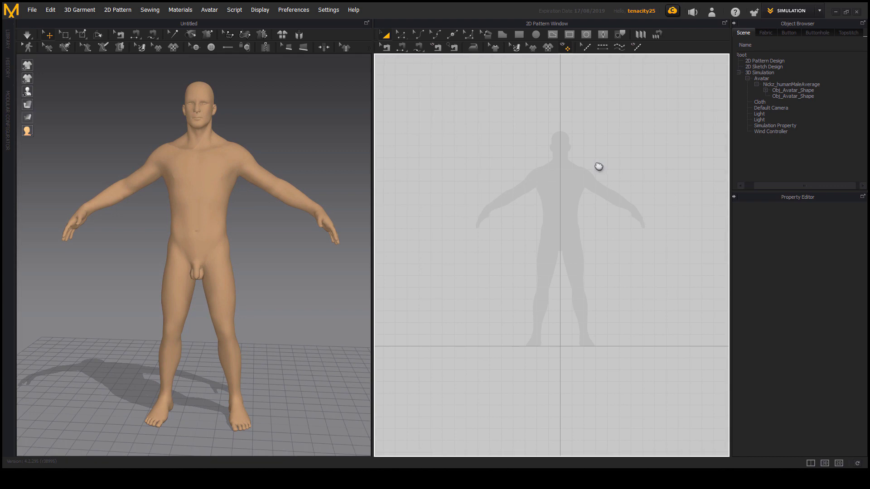
middle_click_drag(598, 165, 582, 163)
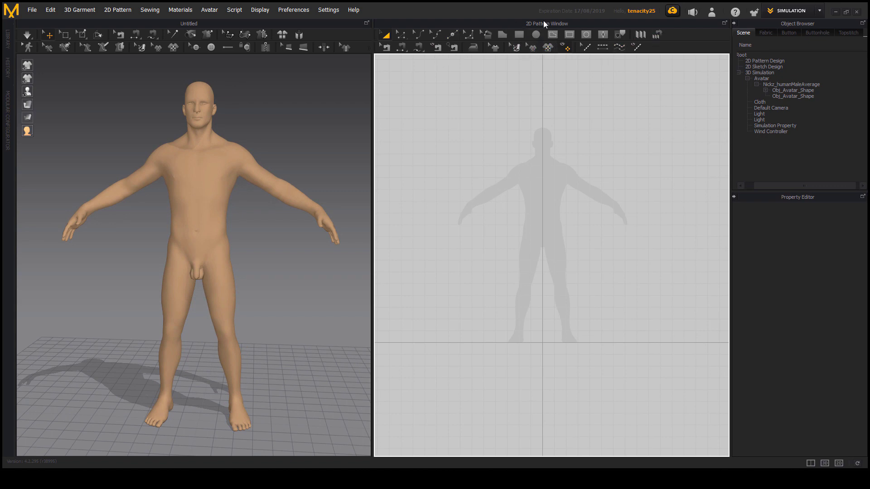
left_click(519, 34)
left_click_drag(464, 138, 626, 301)
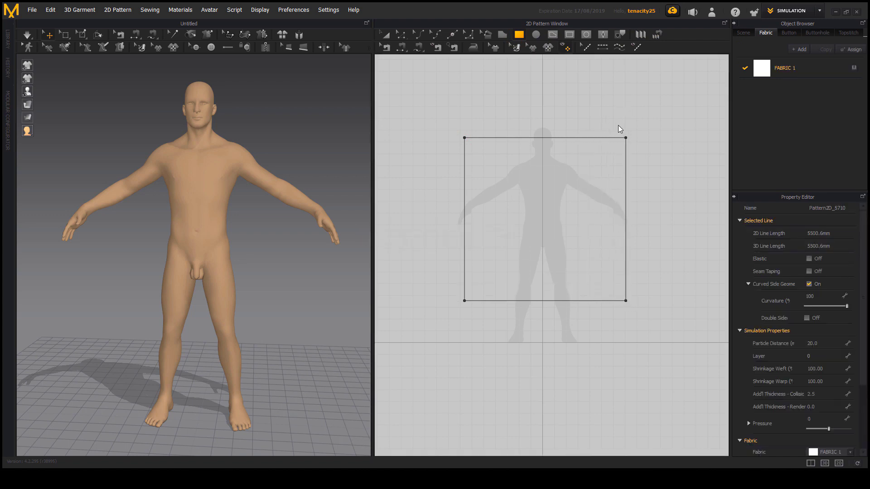
right_click_drag(262, 288, 283, 258)
middle_click_drag(529, 209, 569, 211)
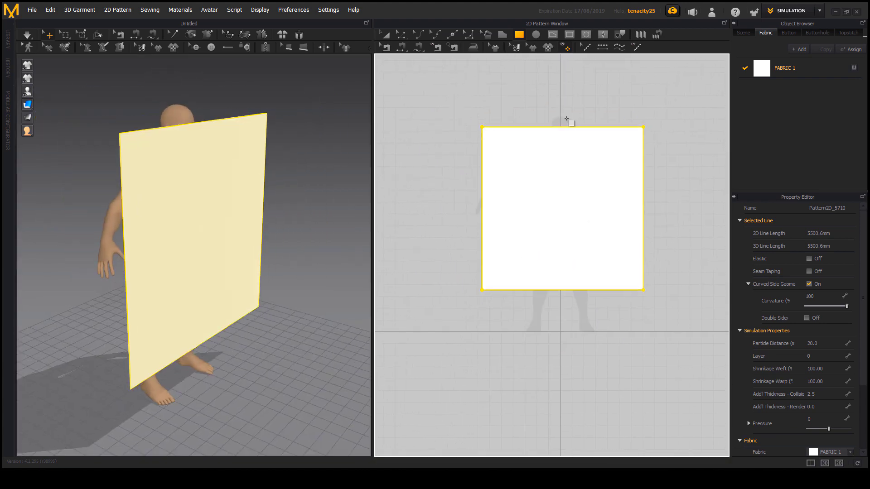
right_click_drag(344, 283, 196, 296)
middle_click_drag(480, 205, 436, 215)
scroll(480, 200, "up", 2)
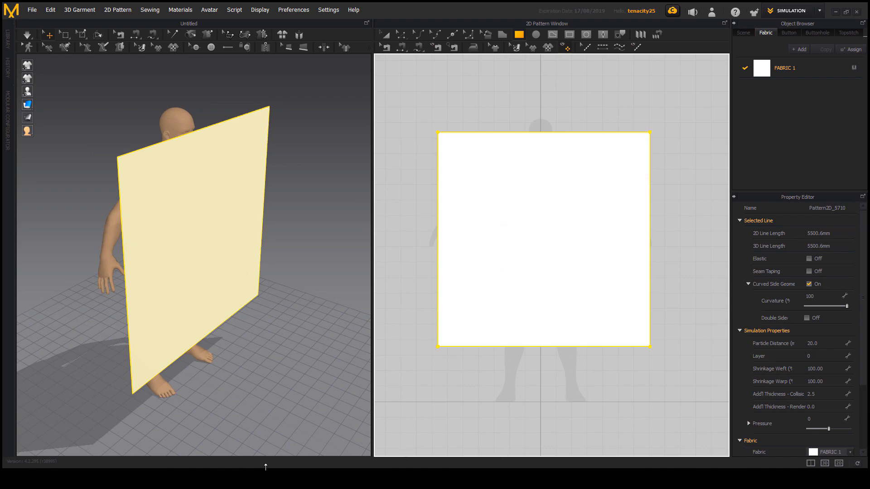
Switch to File Explorer, view the tank top cloth drafting picture again and return to Marvelous Designer
left_click(254, 480)
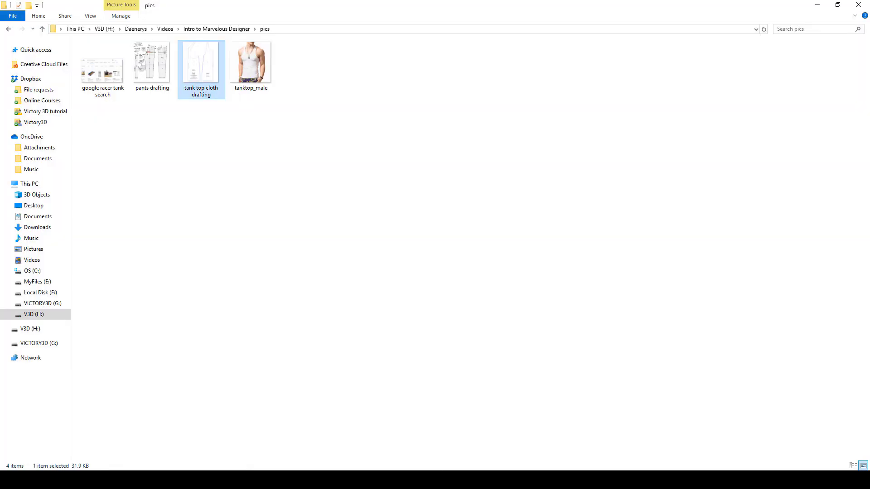
double_click(201, 68)
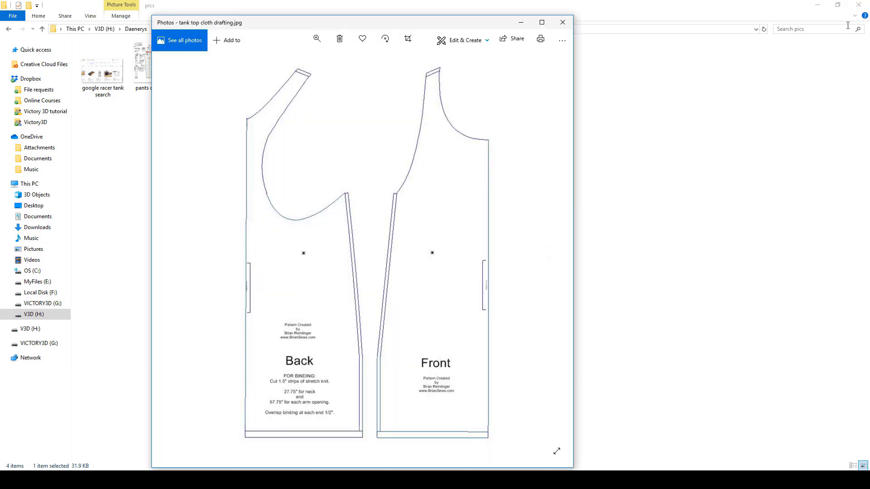
left_click(817, 4)
left_click_drag(409, 27, 364, 32)
left_click(477, 27)
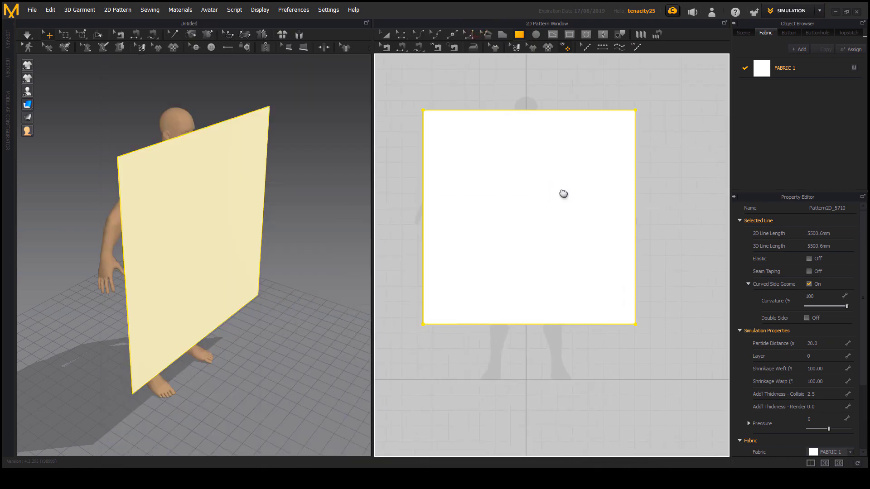
Select FABRIC 1, the fabric assigned to the rectangle, to bring up its material properties
mouse_move(573, 224)
middle_mouse_down()
mouse_move(563, 232)
mouse_move(573, 226)
middle_mouse_up()
left_click(766, 33)
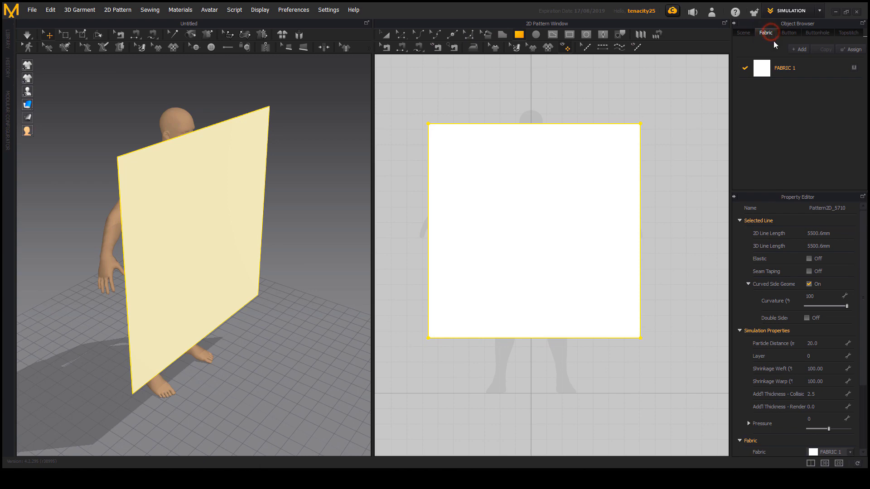
left_click(812, 69)
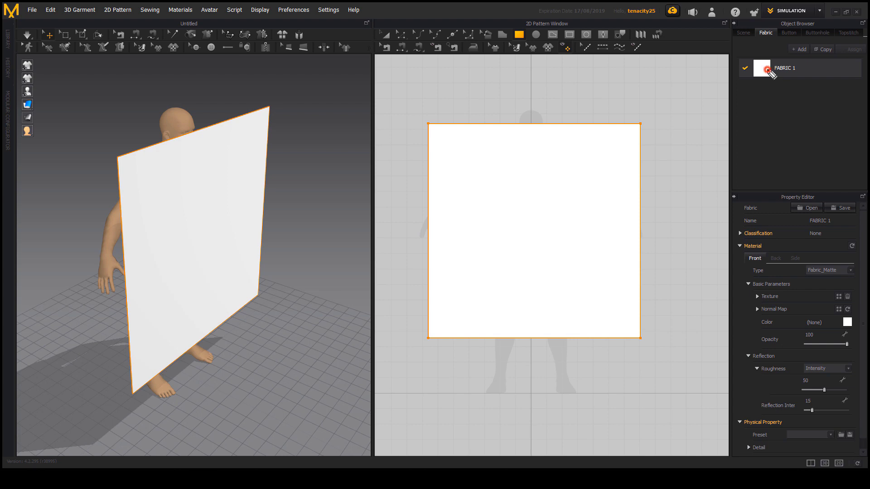
mouse_move(769, 70)
left_mouse_down()
mouse_move(573, 142)
mouse_move(541, 174)
mouse_move(571, 184)
left_mouse_up()
double_click(806, 68)
left_click(798, 89)
mouse_move(752, 297)
left_mouse_down()
mouse_move(786, 295)
mouse_move(753, 297)
left_mouse_up()
mouse_move(837, 290)
left_mouse_down()
mouse_move(842, 304)
mouse_move(843, 294)
left_mouse_up()
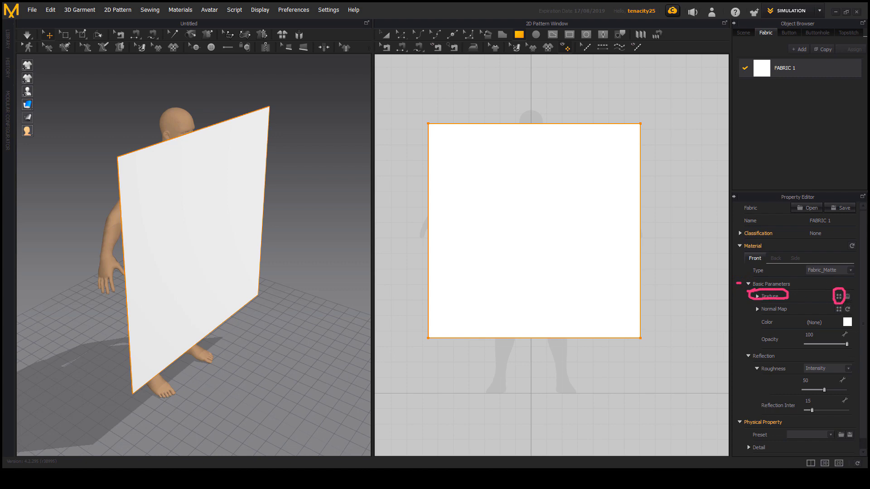
key("Escape")
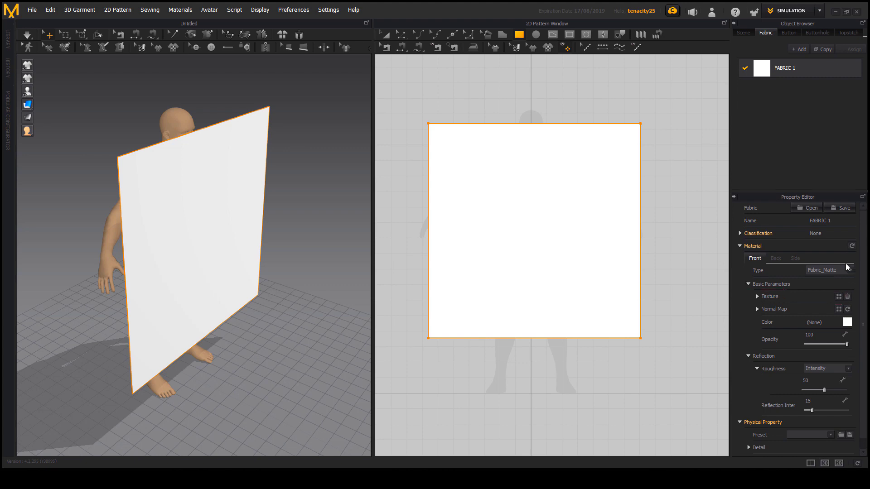
Load the tank top cloth drafting image from the Intro to Marvelous Designer pics folder on V3D (H:) as FABRIC 1's texture
left_click(839, 297)
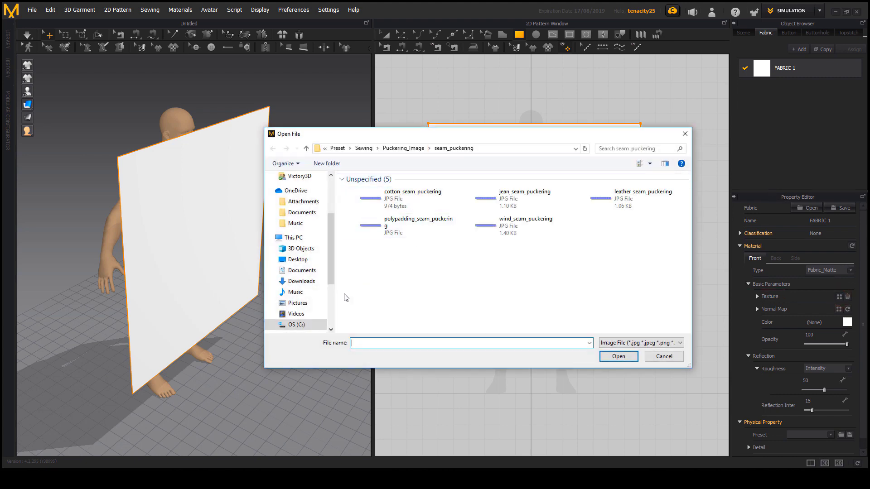
scroll(296, 304, "down", 3)
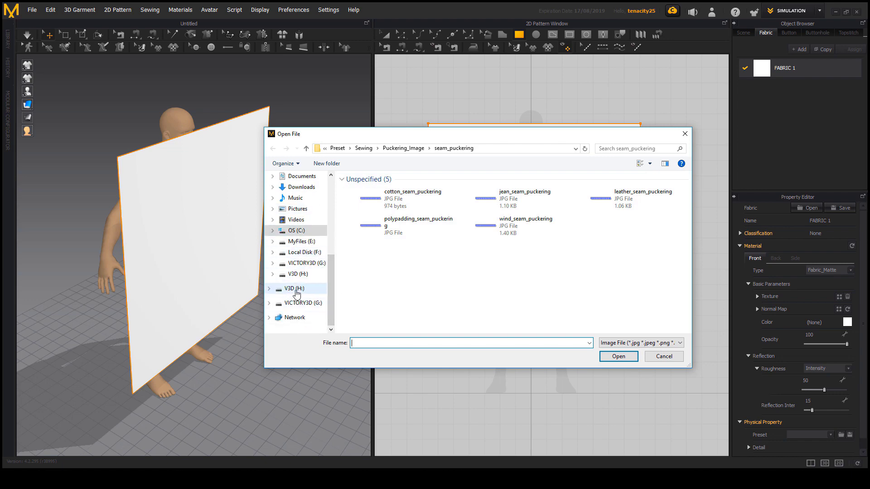
left_click(292, 274)
left_click(369, 211)
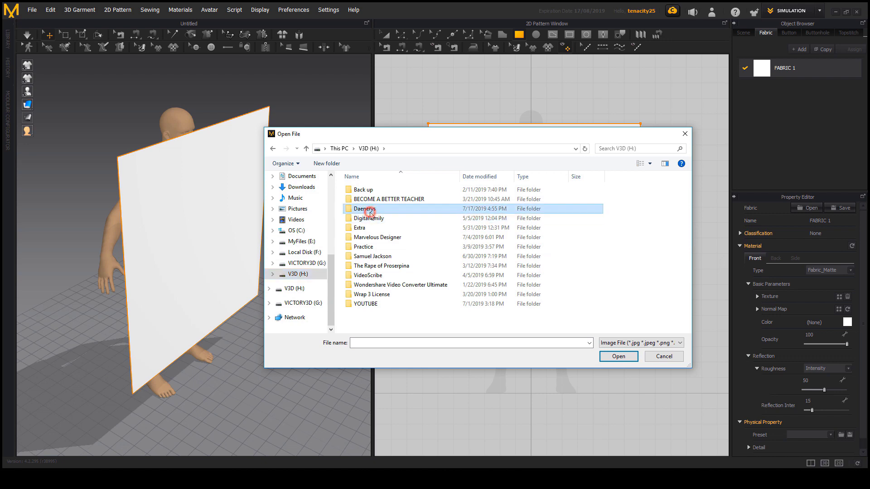
double_click(369, 209)
double_click(369, 211)
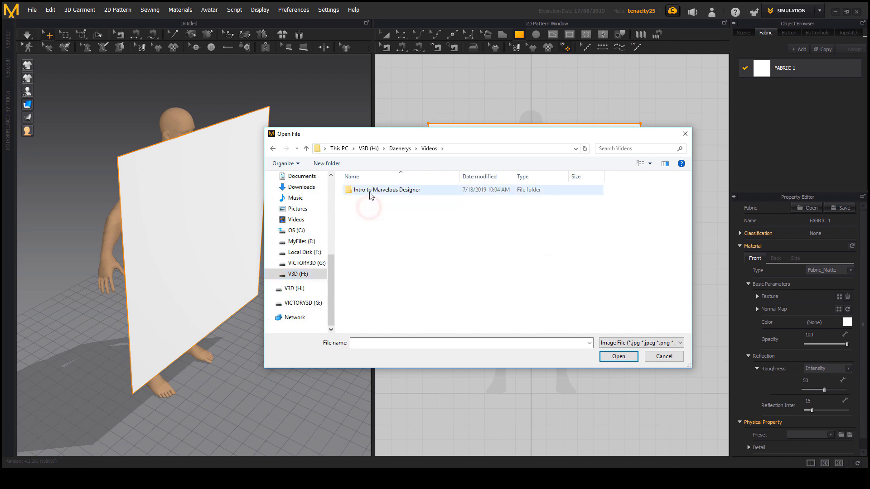
double_click(370, 191)
double_click(362, 200)
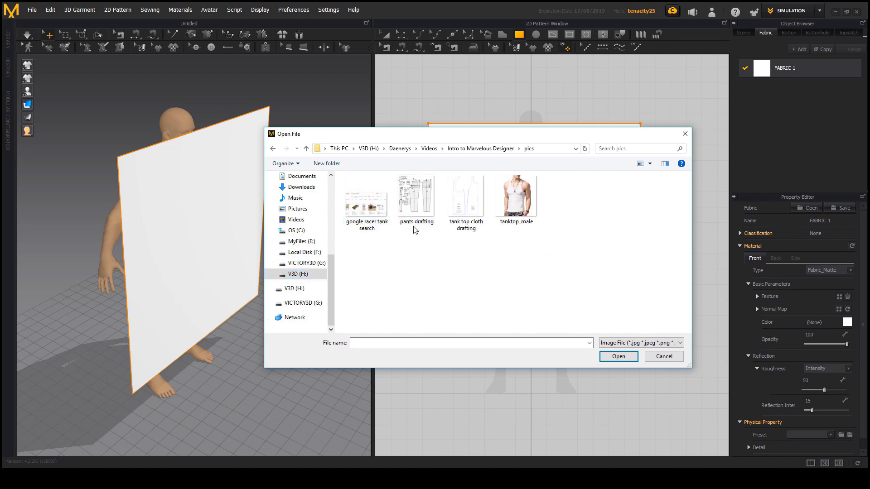
left_click(476, 197)
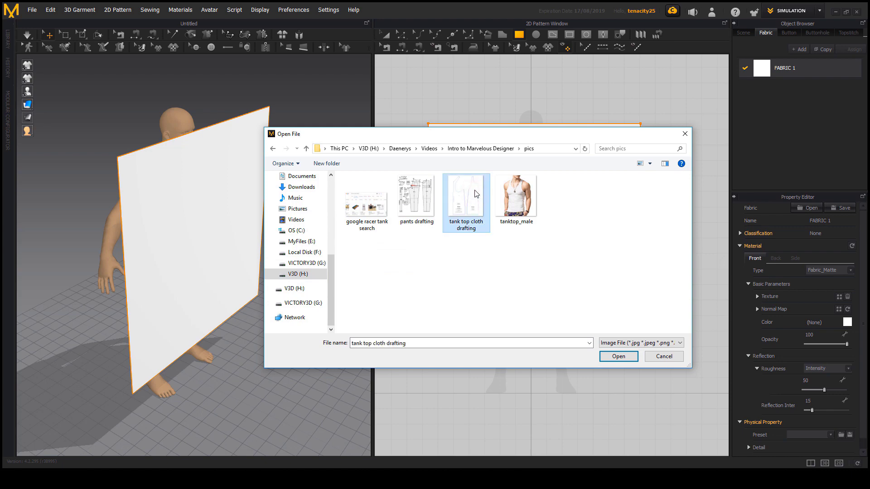
double_click(467, 202)
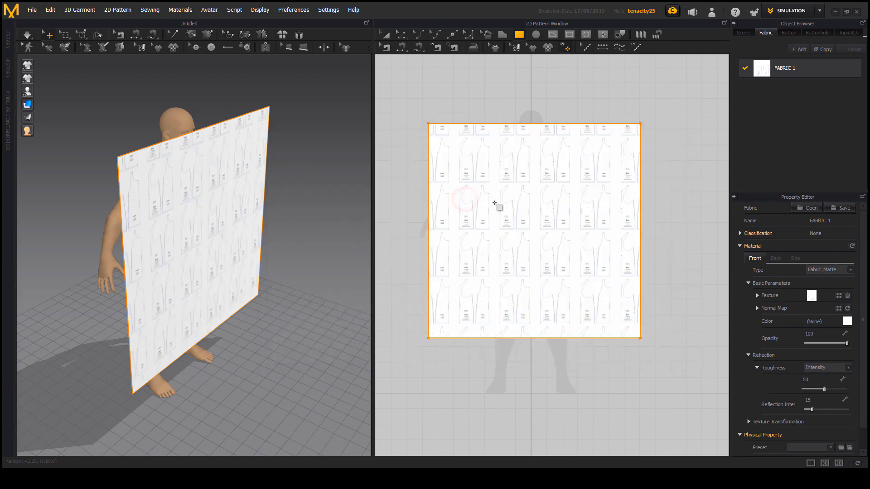
Examine how the tank top drafting texture repeats across the rectangle, in both the 3D and 2D views
right_click_drag(312, 317, 282, 299)
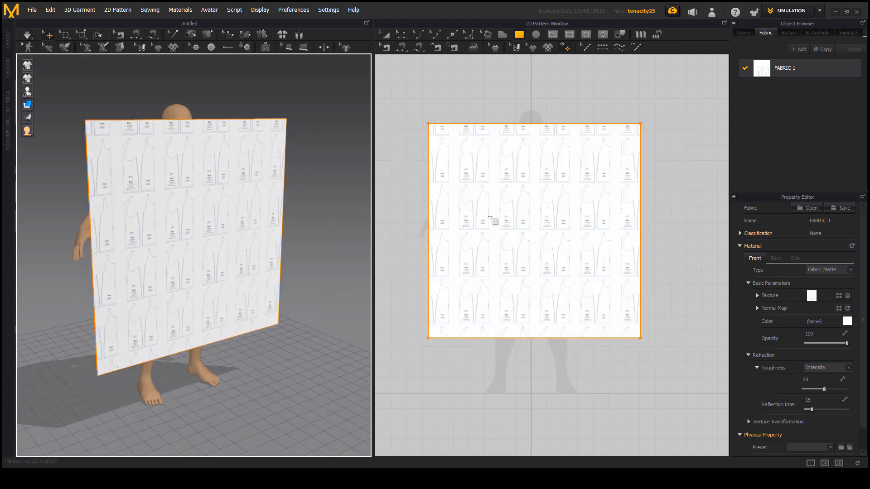
middle_click_drag(493, 220, 497, 228)
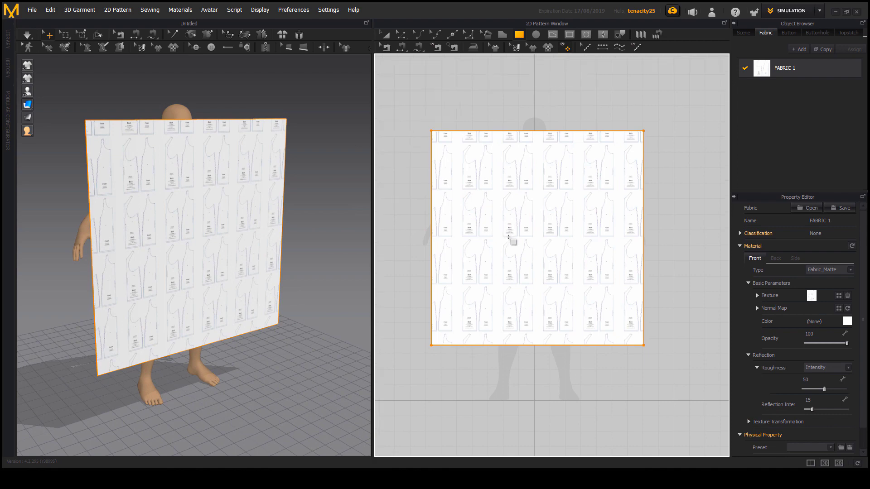
scroll(510, 239, "down", 2)
scroll(510, 240, "up", 4)
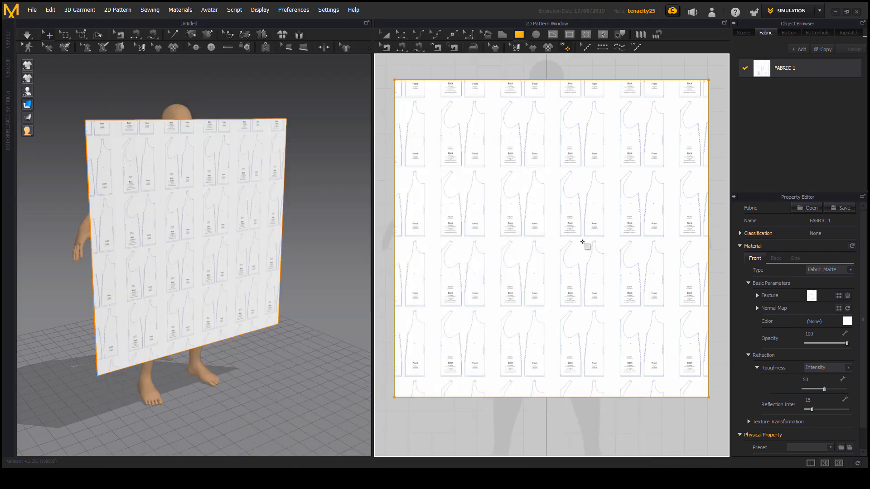
scroll(574, 265, "down", 2)
mouse_move(574, 265)
middle_mouse_down()
mouse_move(572, 251)
mouse_move(573, 267)
middle_mouse_up()
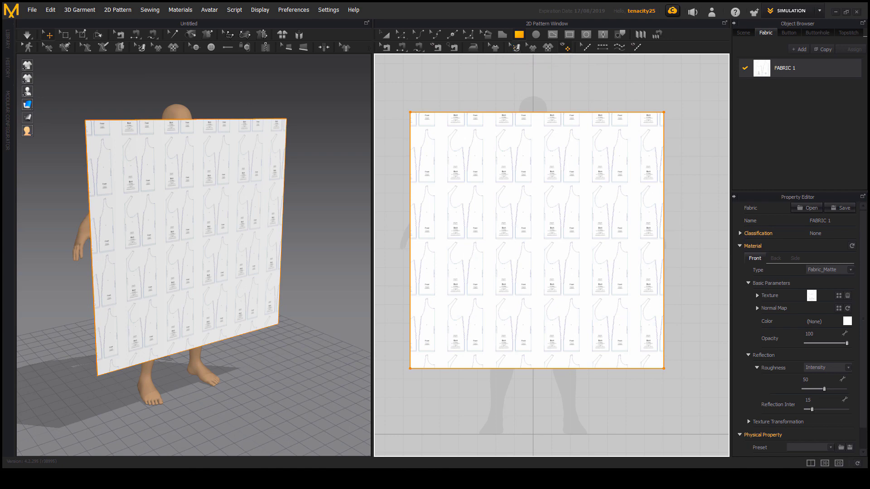
left_click(564, 47)
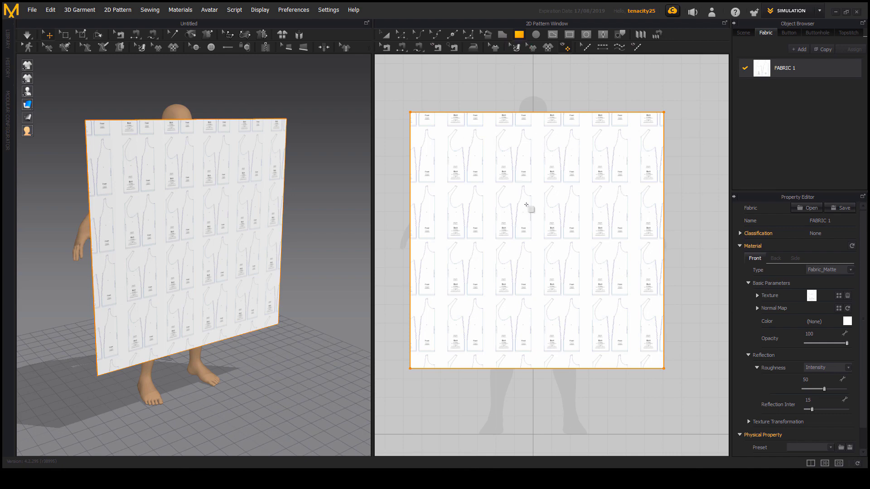
scroll(528, 199, "down", 3)
scroll(528, 196, "up", 4)
scroll(527, 191, "down", 2)
scroll(524, 186, "up", 1)
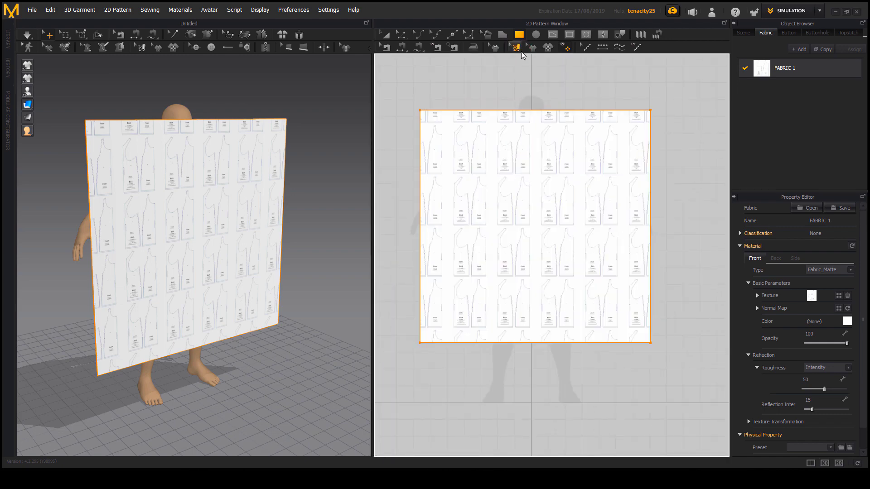
Enlarge the rectangle's texture proportionally with Edit Texture until one Back and Front drawing is nearly as tall as the rectangle
left_click(516, 48)
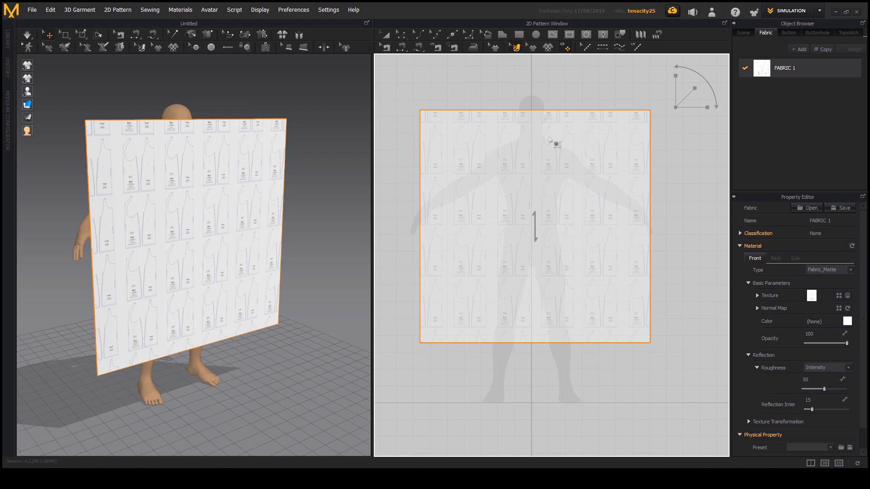
right_click_drag(545, 174, 539, 187)
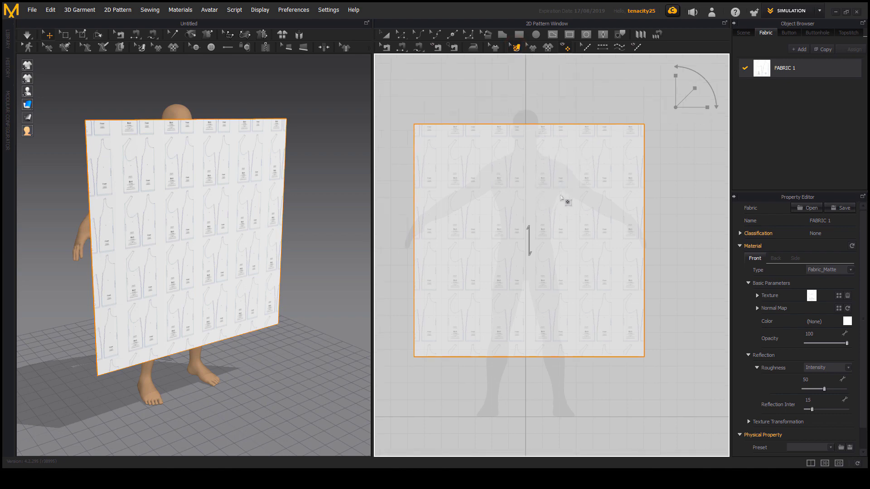
left_click(572, 189)
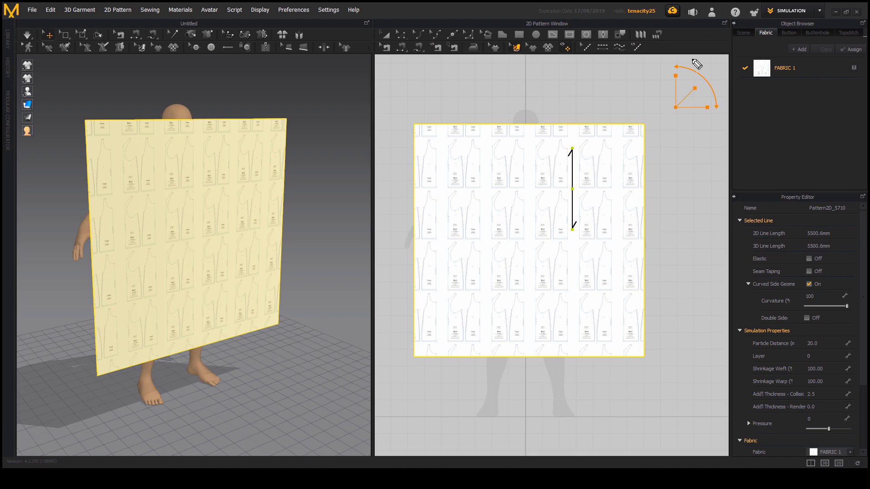
mouse_move(655, 69)
left_mouse_down()
mouse_move(732, 86)
mouse_move(699, 132)
mouse_move(654, 75)
mouse_move(662, 58)
mouse_move(675, 108)
mouse_move(707, 110)
left_mouse_up()
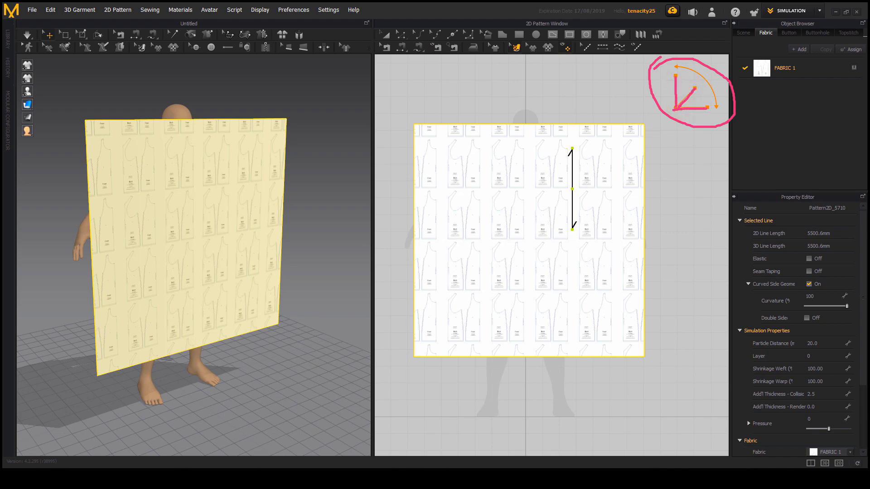
key("Escape")
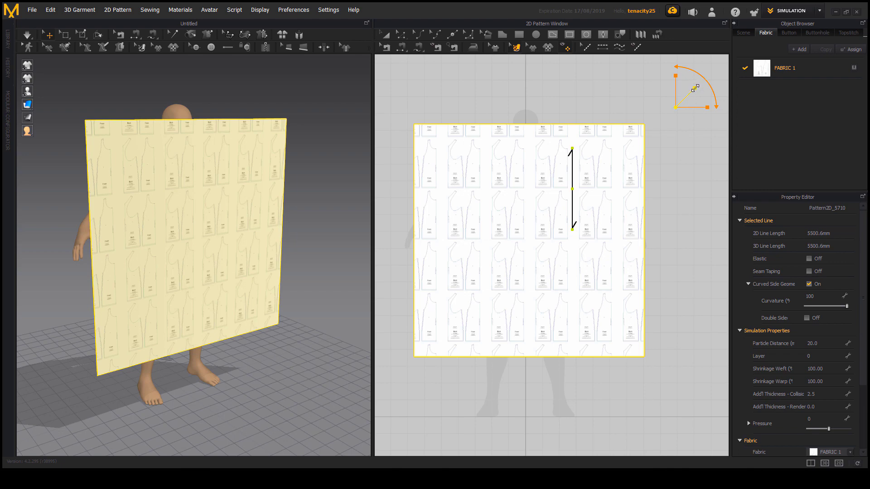
left_click_drag(695, 87, 778, 52)
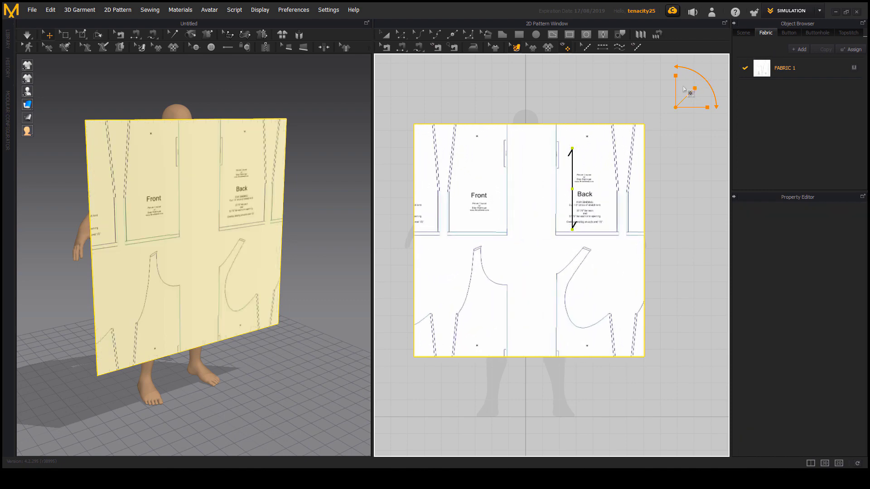
Move the enlarged texture so that one complete Back and Front pair lies side by side inside the rectangle
left_click(487, 190)
left_click_drag(487, 190, 444, 226)
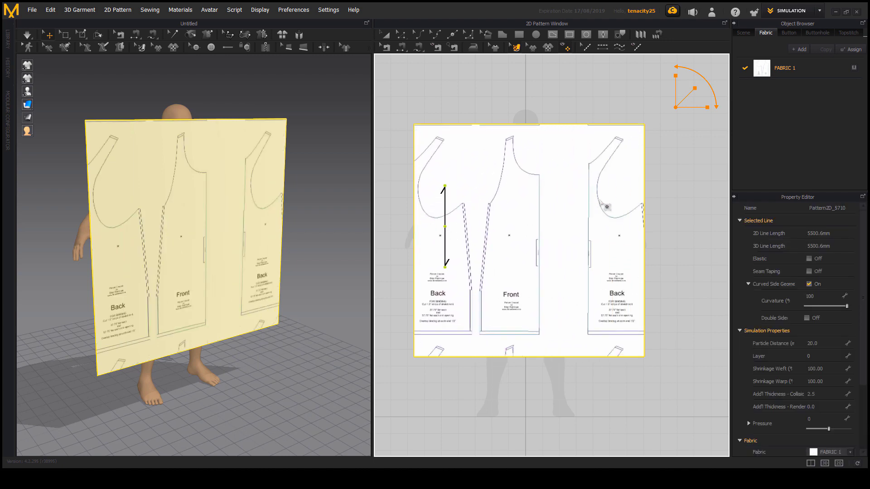
left_click_drag(601, 198, 585, 194)
left_click_drag(512, 246, 589, 255)
left_click_drag(517, 265, 486, 260)
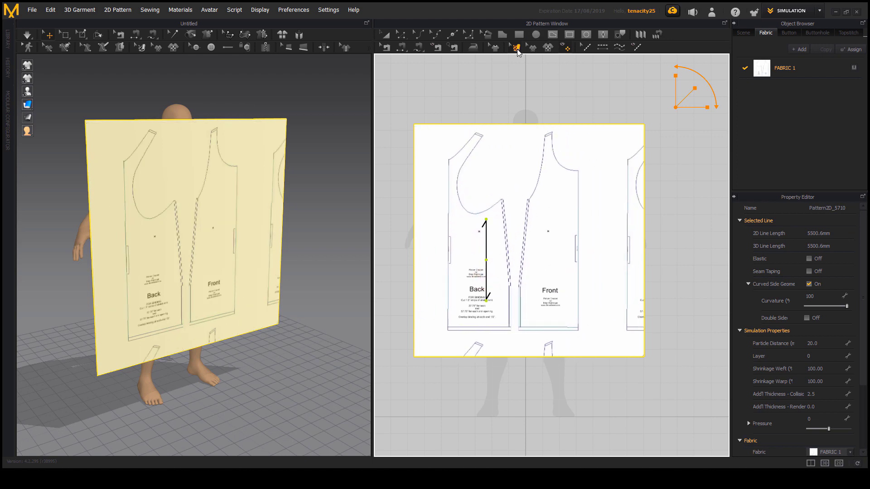
left_click_drag(569, 239, 599, 234)
left_click_drag(583, 202, 559, 216)
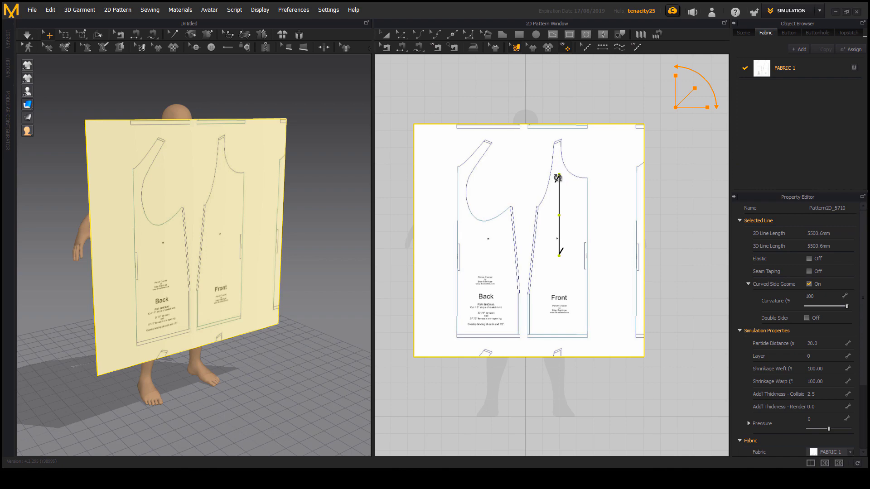
Undo a slight rotation attempt on the texture and shift it until the Back and Front pair sits centred in the rectangle
mouse_move(559, 175)
left_mouse_down()
mouse_move(541, 181)
mouse_move(567, 198)
mouse_move(555, 177)
left_mouse_up()
key("ctrl+z")
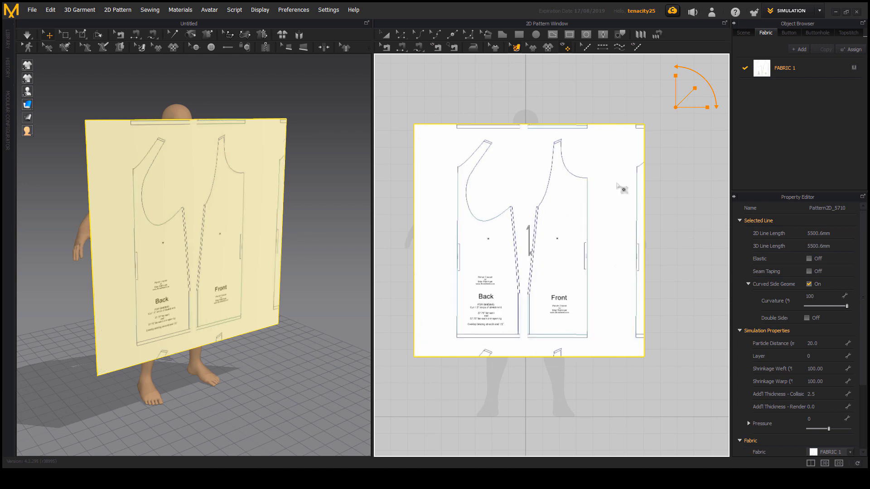
left_click_drag(593, 256, 593, 273)
left_click_drag(485, 220, 493, 199)
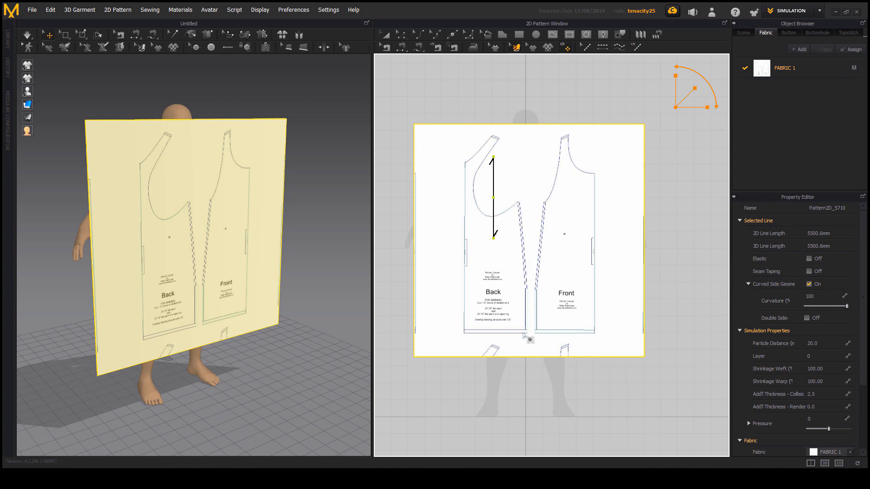
Begin an internal polygon on the Back drawing, tracing straight segments from the centre-back neck over the strap and down the armhole to the underarm
left_click(552, 34)
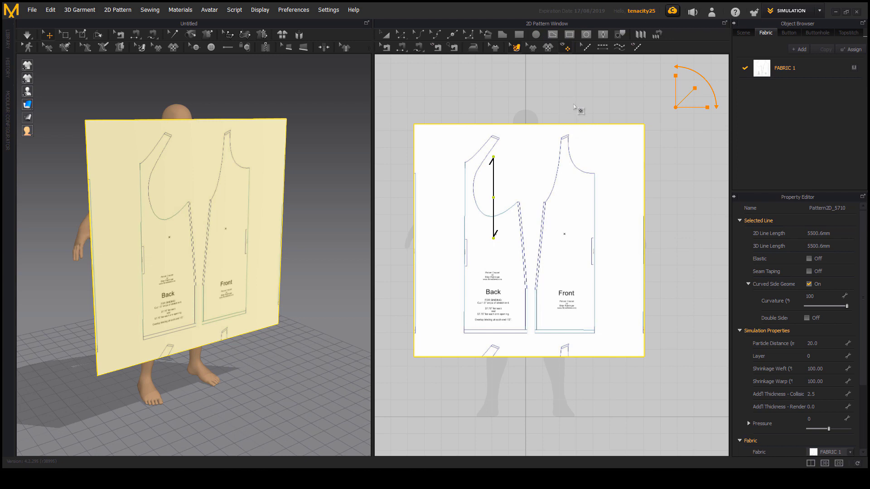
left_click(552, 37)
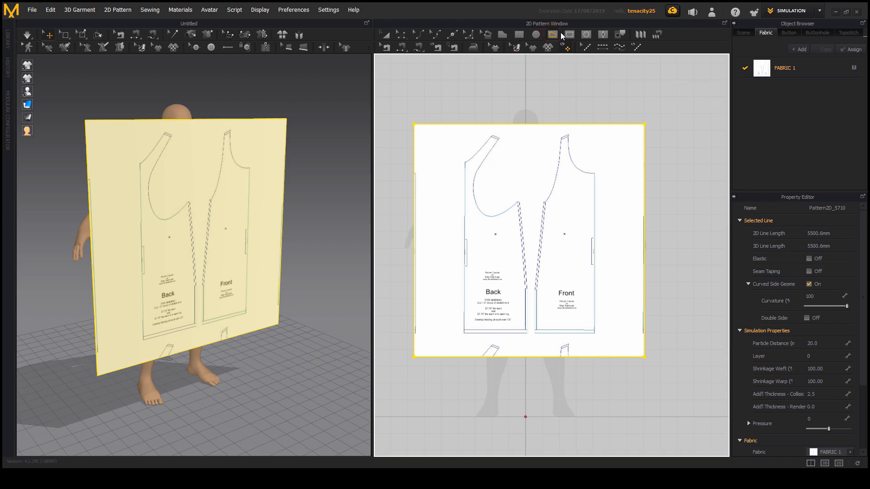
scroll(460, 149, "up", 4)
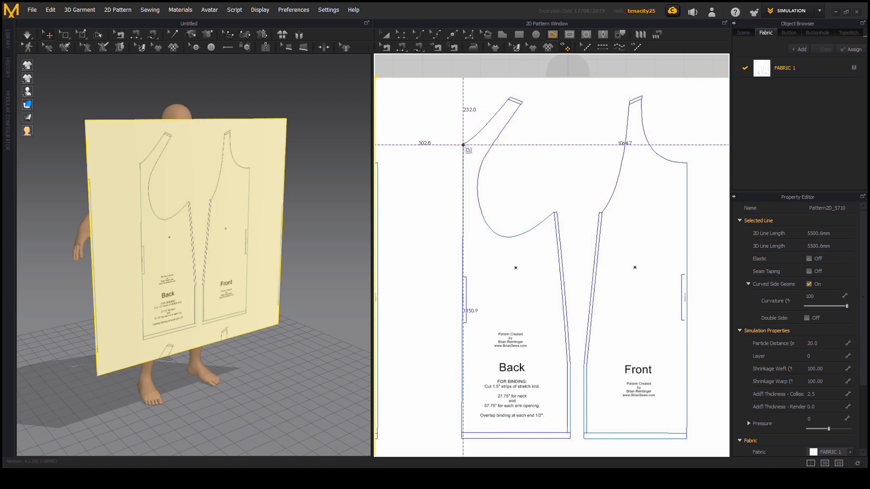
left_click(463, 145)
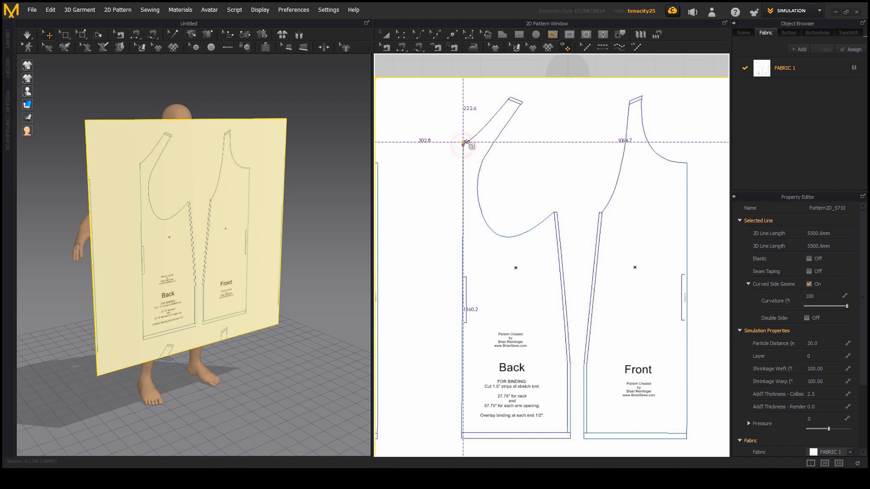
left_click(509, 99)
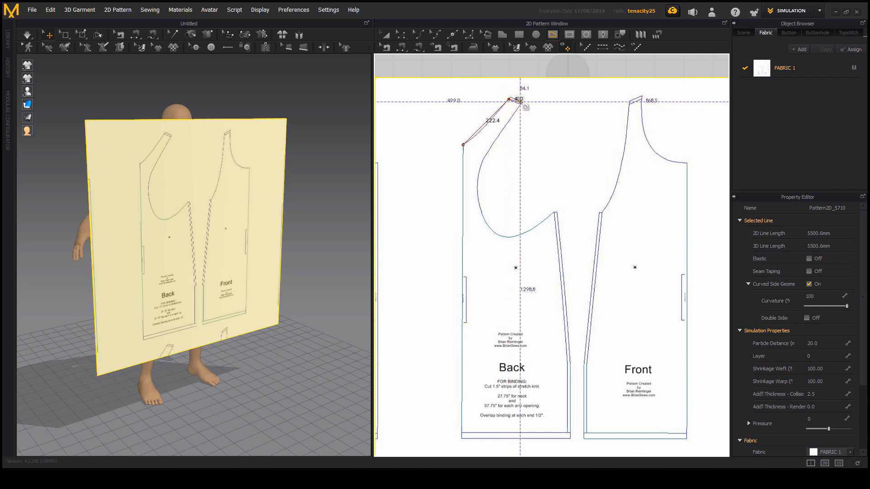
left_click(521, 103)
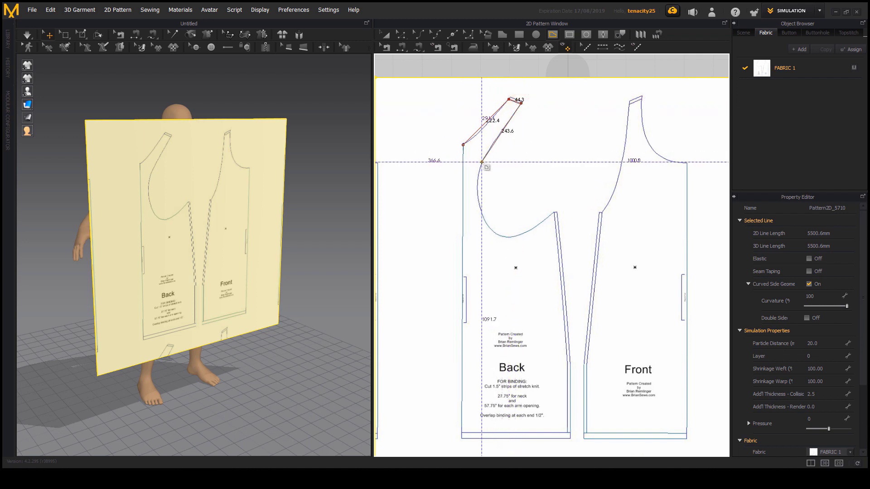
left_click(482, 162)
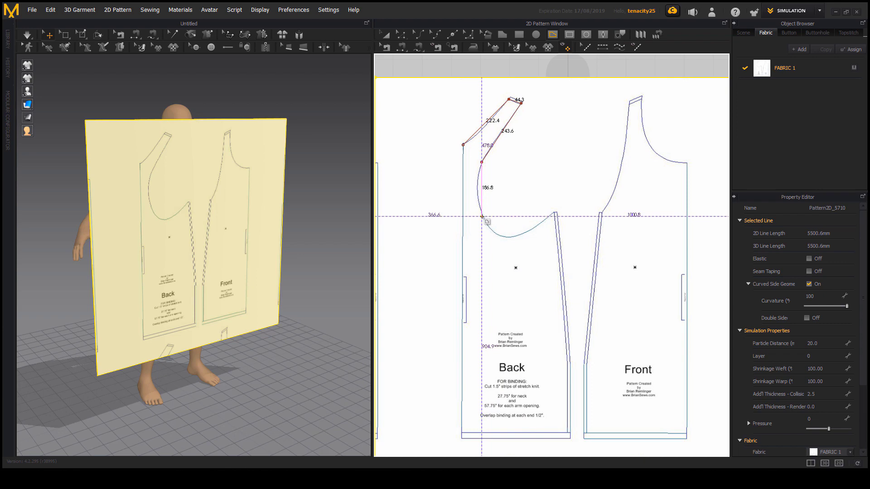
left_click(482, 216)
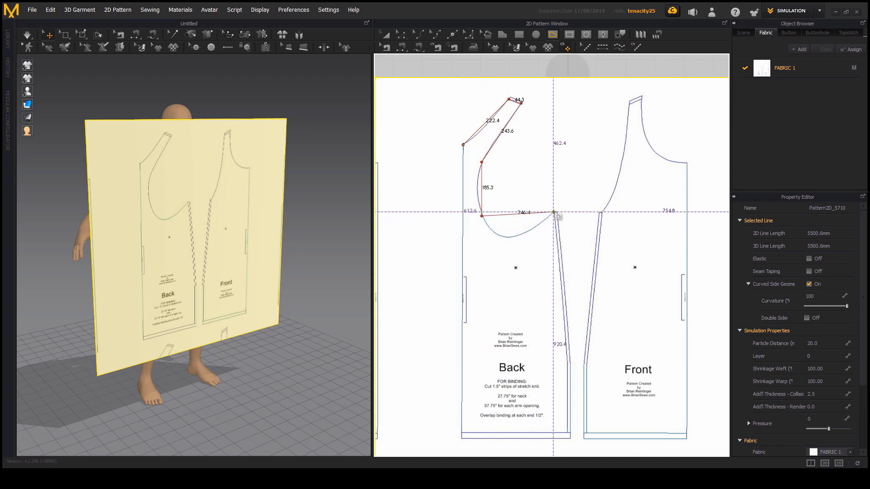
left_click(554, 212)
Continue the Back polygon down the side seam and across the hem line, closing it at the centre-back neck point
middle_click_drag(554, 212, 547, 128)
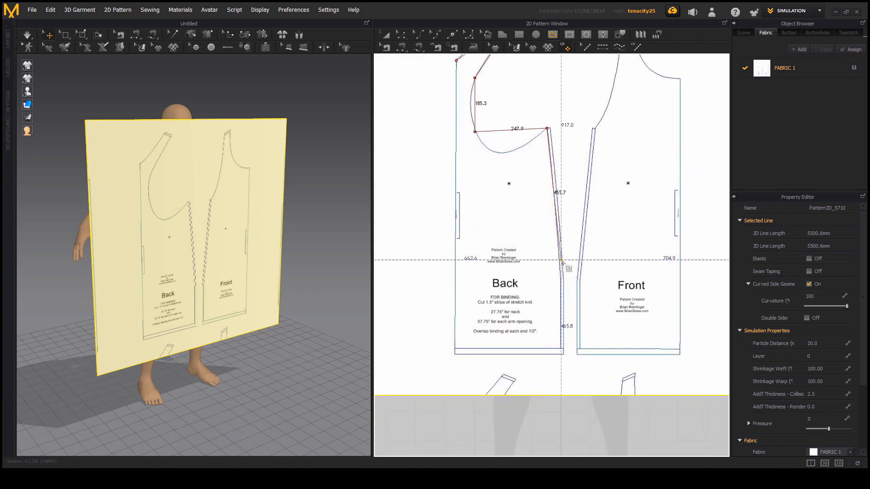
left_click(562, 279)
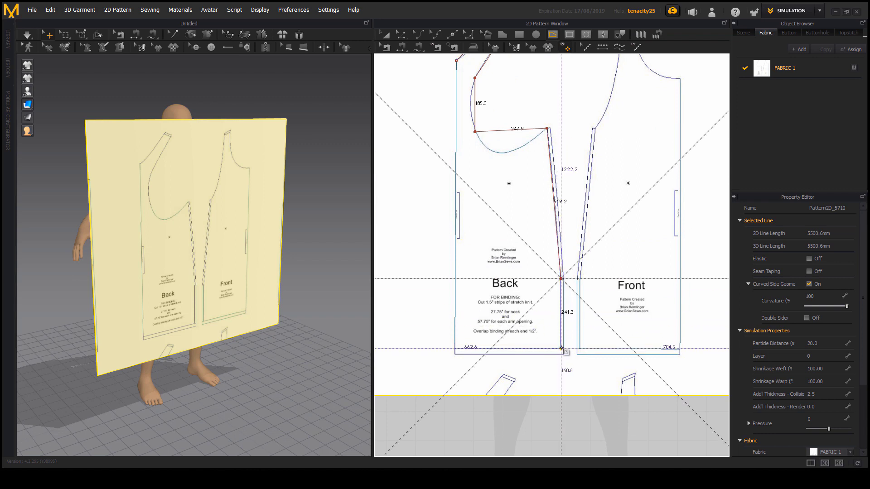
left_click(562, 350)
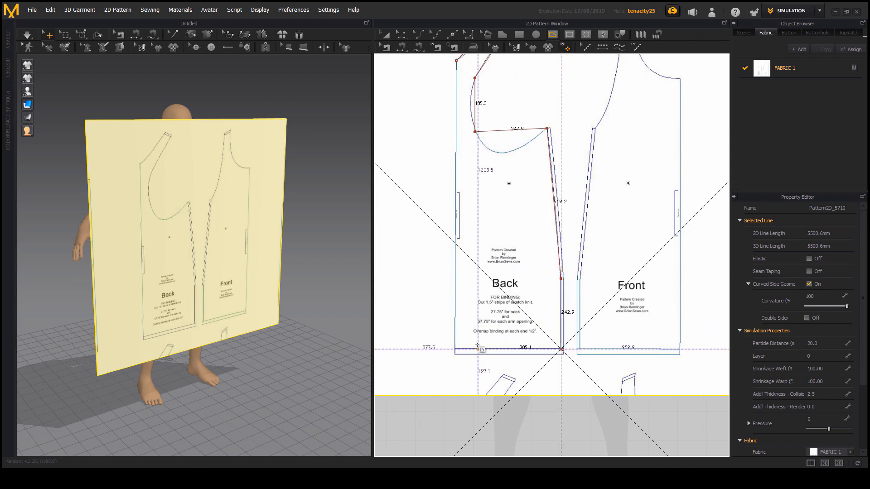
left_click(455, 349)
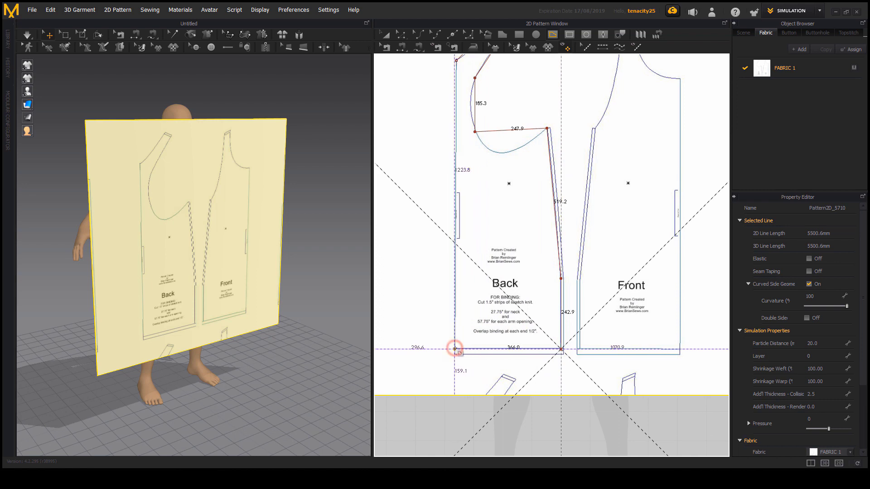
left_click(455, 60)
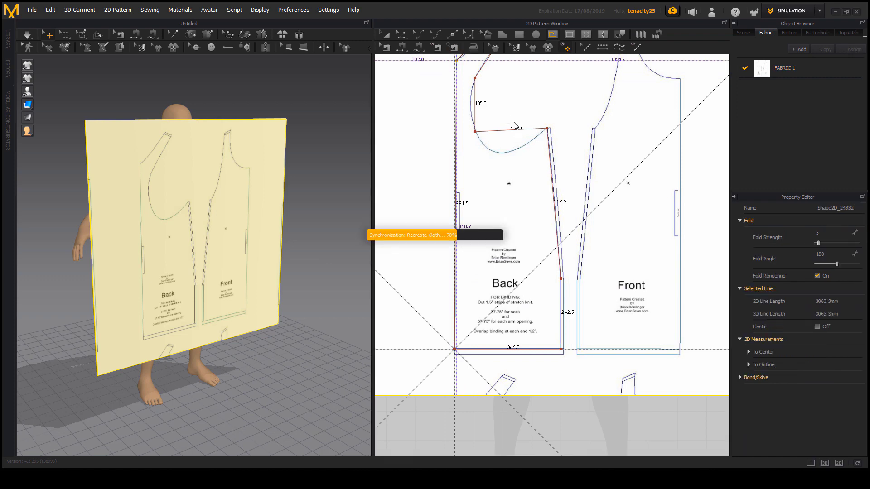
Check the traced Back outline against the curved neckline and armhole of the drafting drawing
middle_click_drag(528, 91, 541, 186)
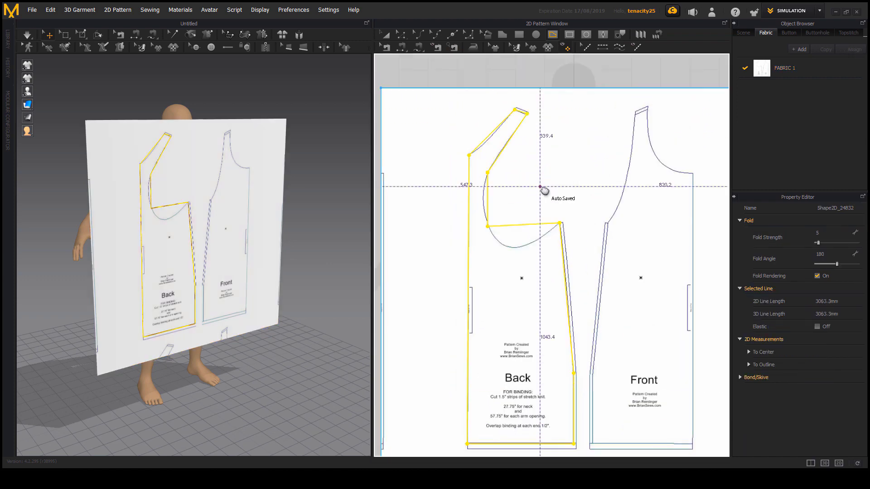
middle_click_drag(543, 215, 513, 161)
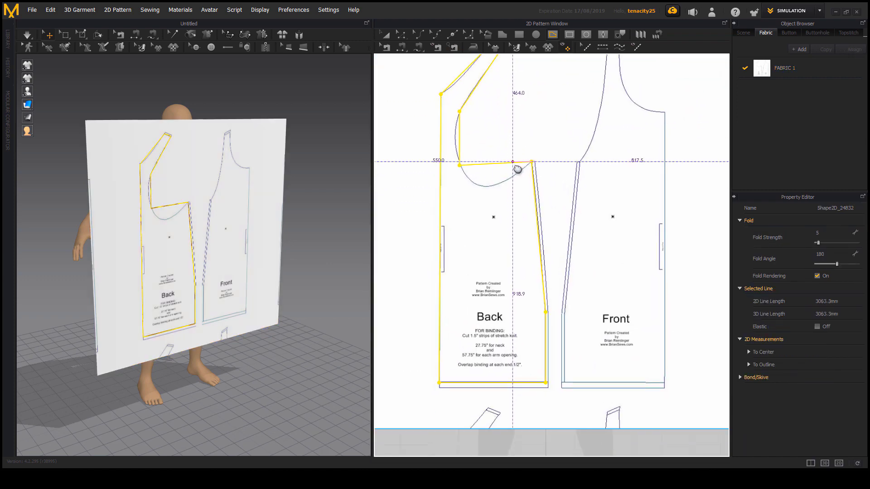
middle_click_drag(551, 200, 560, 242)
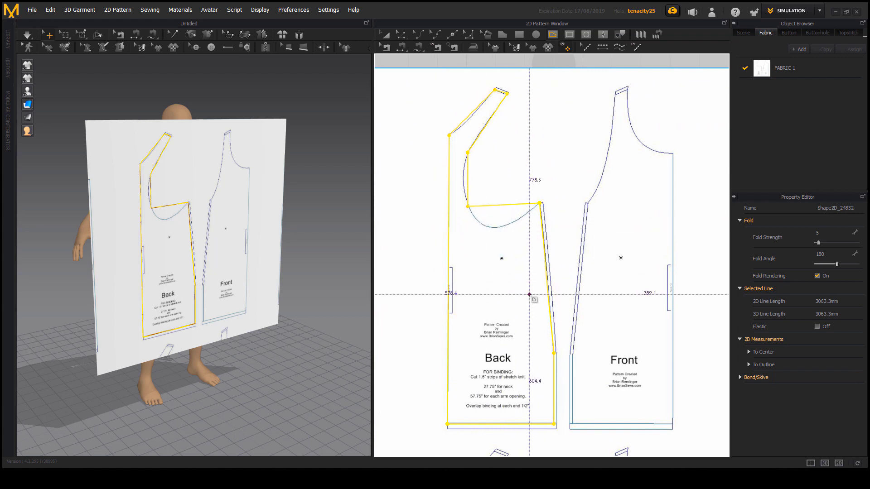
middle_click_drag(529, 294, 512, 252)
middle_click_drag(479, 195, 488, 226)
middle_click_drag(528, 281, 524, 274)
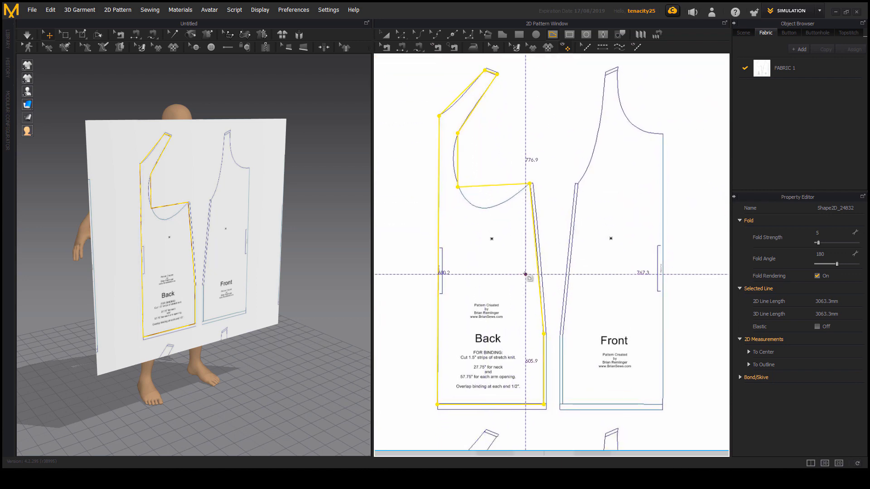
scroll(521, 220, "down", 3)
middle_click_drag(526, 224, 555, 230)
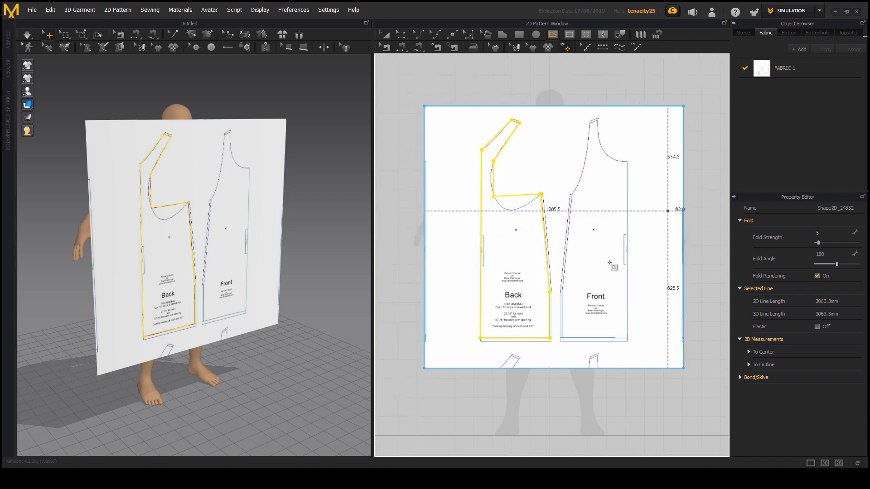
Lower the opacity of FABRIC 1 to 62 so the avatar shows through the drafting rectangle
scroll(559, 286, "down", 2)
left_click(812, 76)
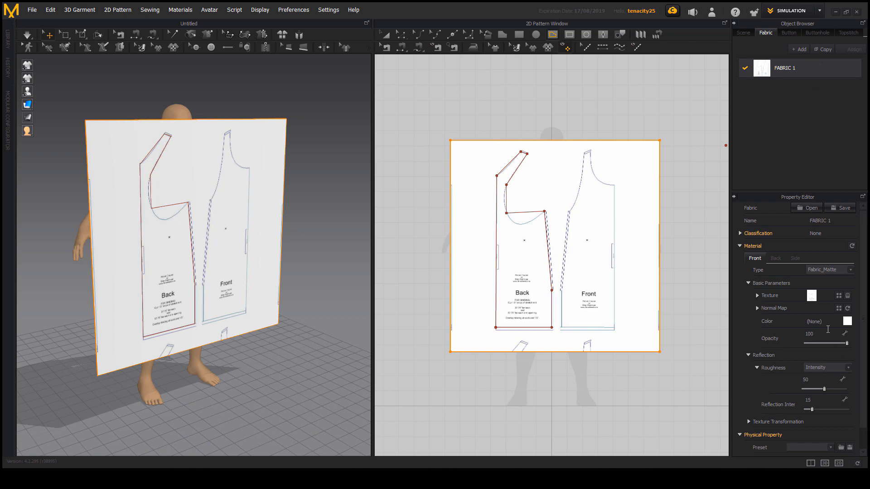
mouse_move(848, 342)
left_mouse_down()
mouse_move(815, 344)
mouse_move(842, 343)
left_mouse_up()
scroll(627, 246, "down", 1)
scroll(611, 219, "up", 2)
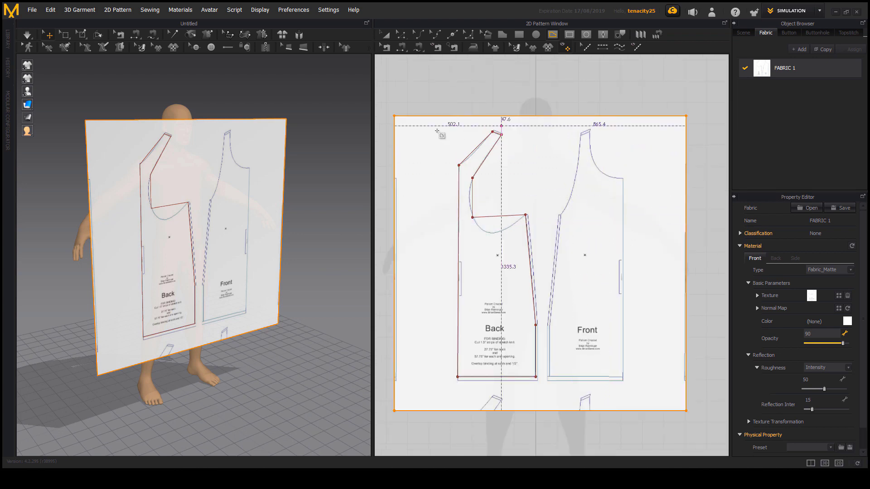
mouse_move(842, 344)
left_mouse_down()
mouse_move(822, 346)
mouse_move(830, 343)
left_mouse_up()
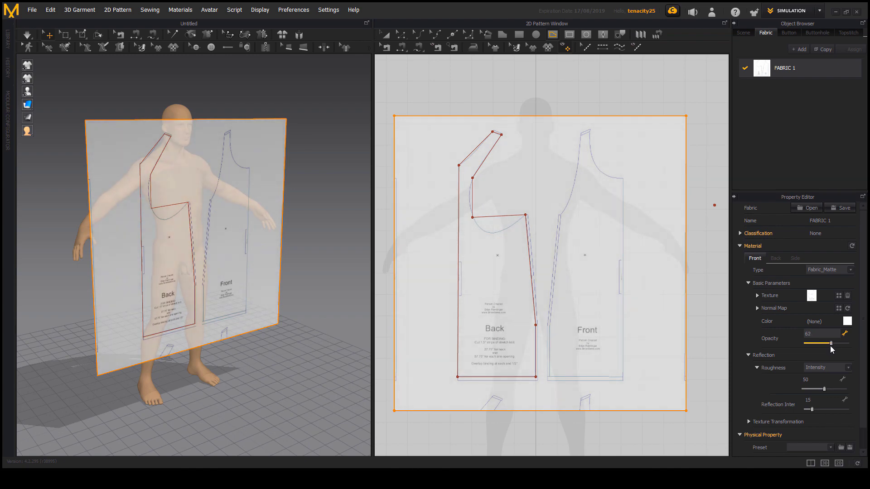
Begin an internal polygon on the Front drawing, tracing straight segments from the underarm up the armhole and over the strap to the centre-front neck
scroll(549, 272, "up", 3)
scroll(550, 271, "down", 1)
scroll(530, 267, "up", 1)
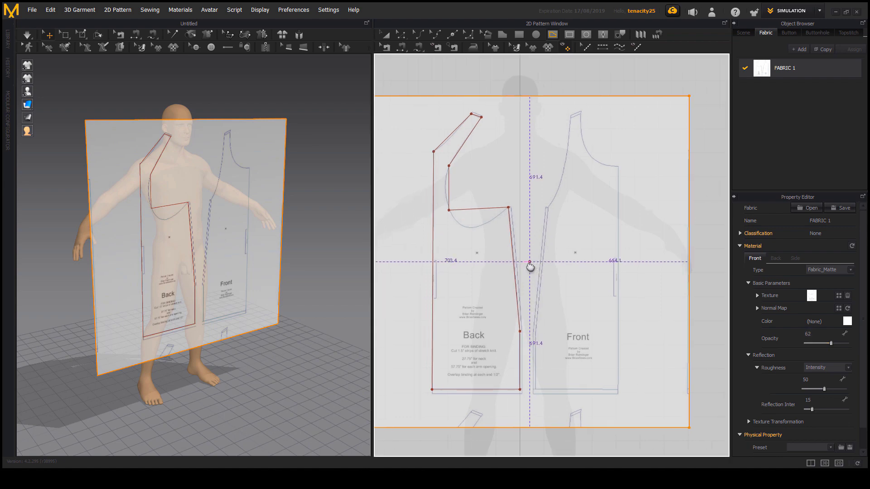
middle_click_drag(588, 80, 565, 72)
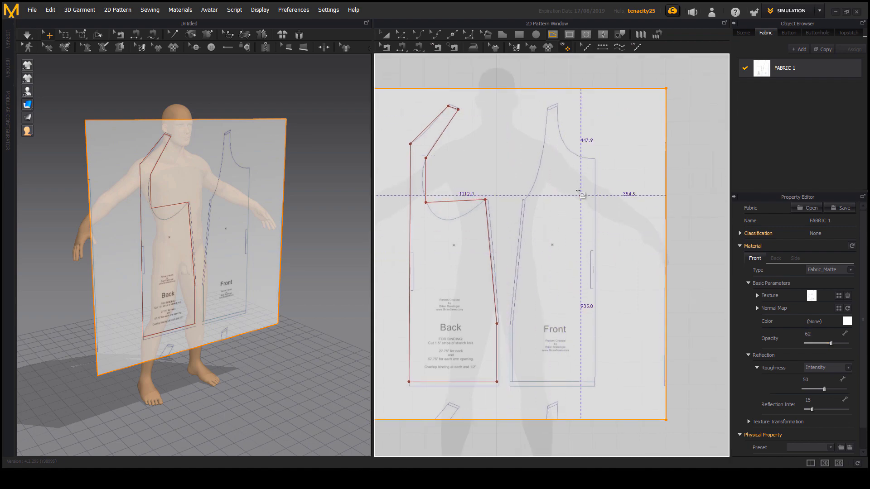
middle_click_drag(581, 194, 565, 211)
left_click(552, 34)
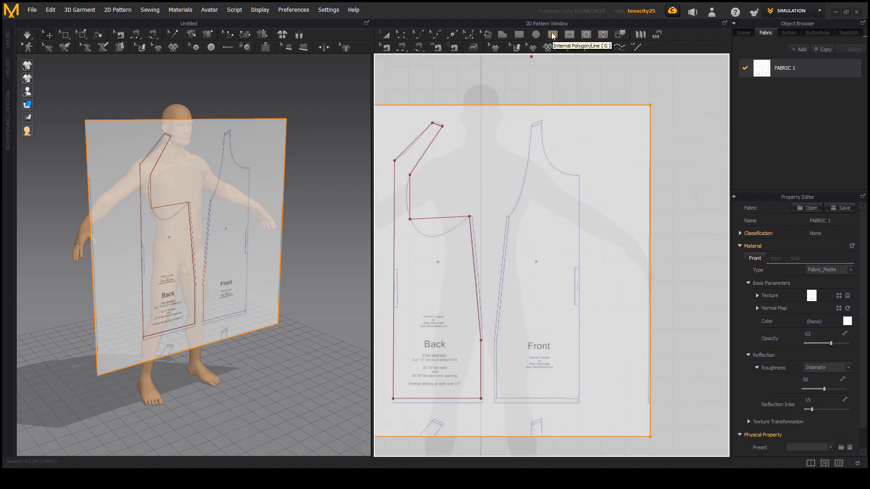
scroll(525, 181, "up", 3)
middle_click_drag(526, 181, 526, 219)
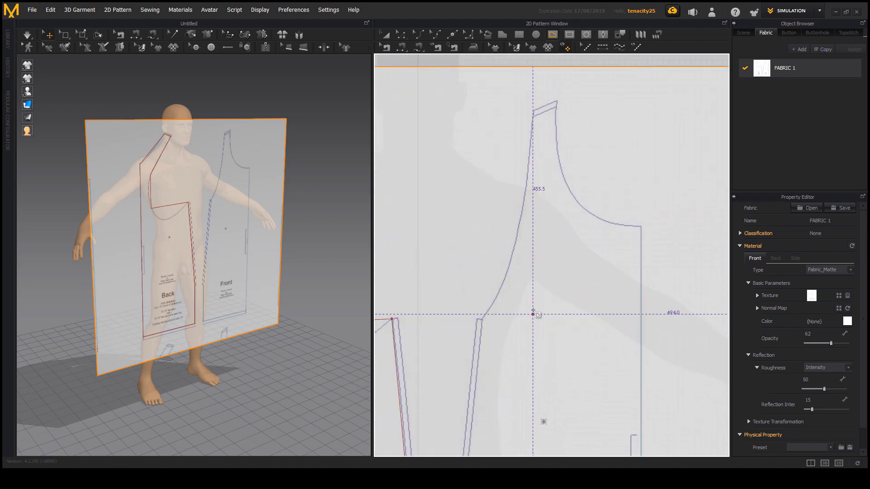
scroll(598, 115, "down", 3)
scroll(594, 120, "up", 2)
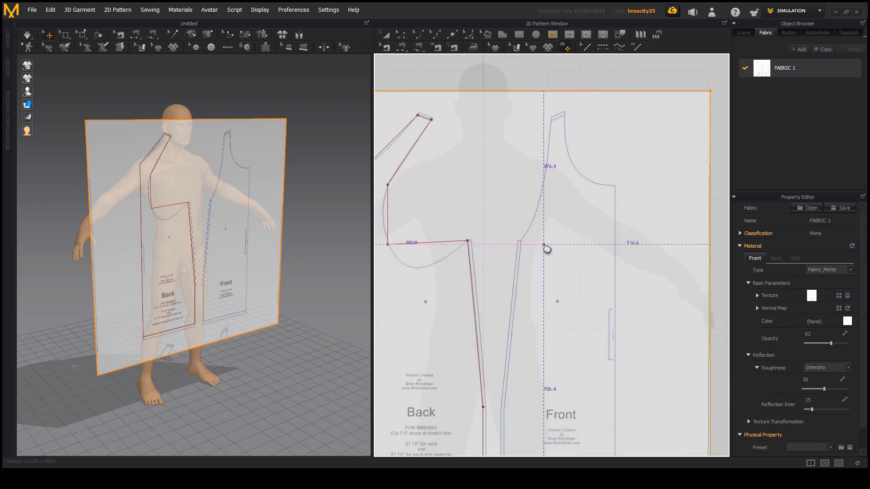
left_click(517, 242)
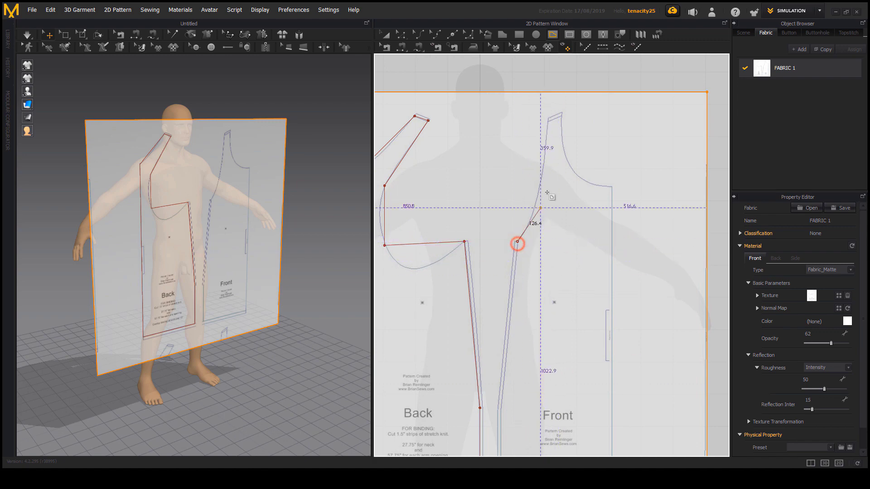
left_click(547, 122)
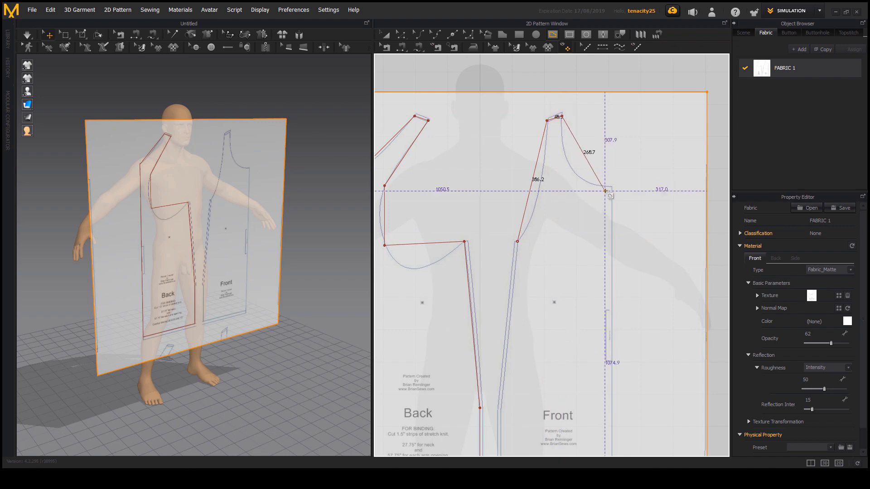
left_click(612, 186)
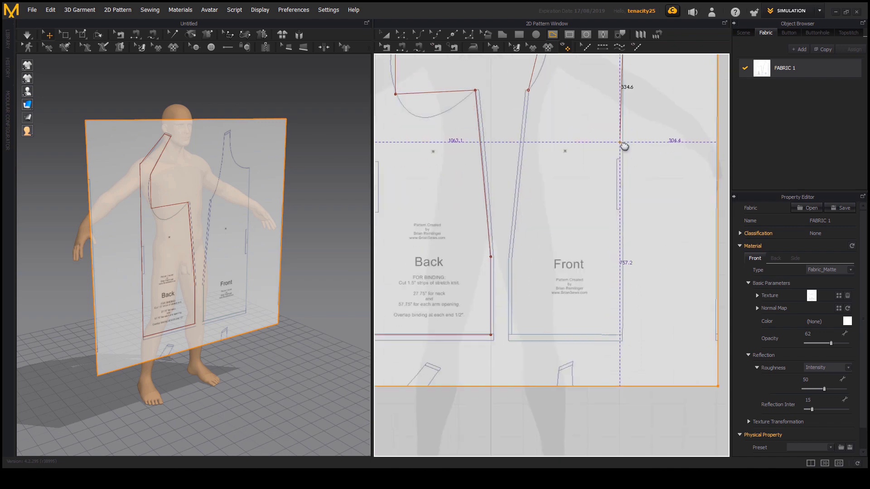
Continue the Front polygon down the centre front, across the hem line and up the side seam, closing it at the underarm
left_click(622, 335)
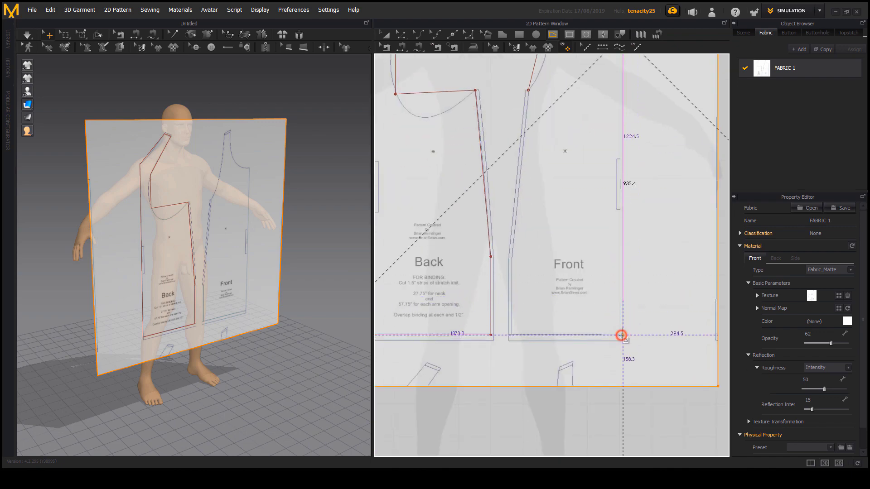
left_click(511, 335)
left_click(511, 257)
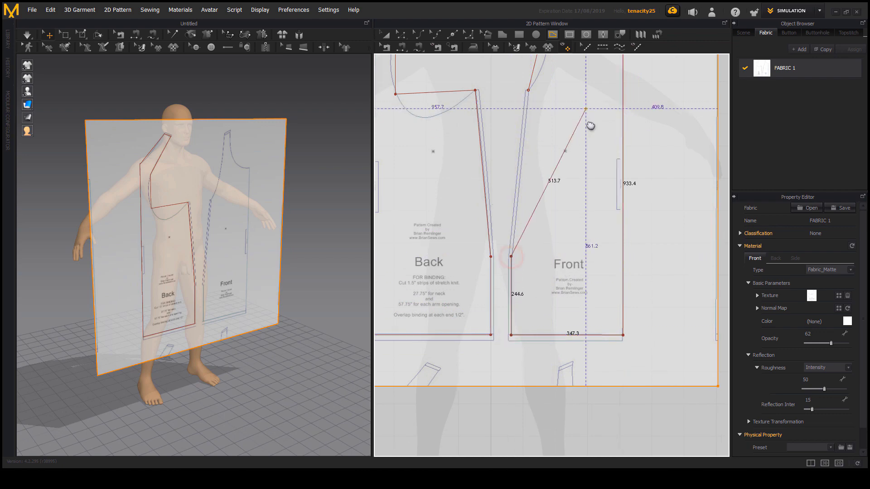
middle_click_drag(589, 122, 593, 158)
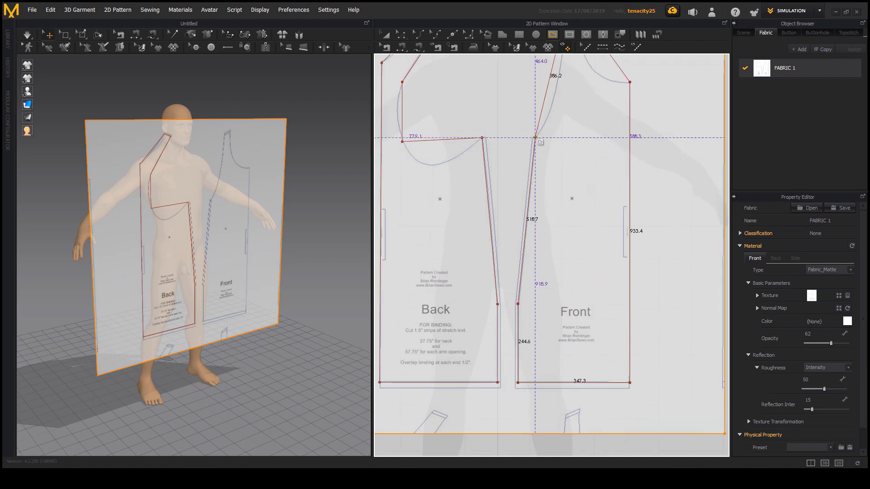
left_click(535, 138)
scroll(567, 194, "down", 4)
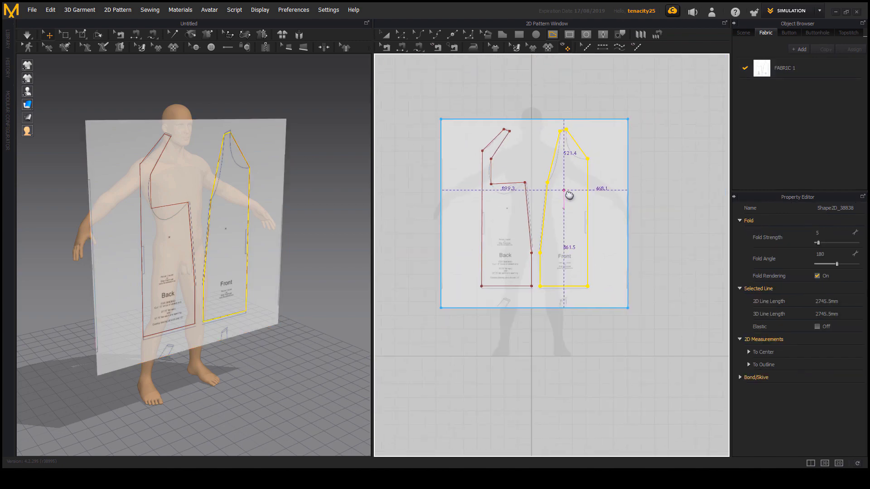
Compare the straight armhole and neckline segments of the traced Back and Front outlines with the curved drafting lines
scroll(526, 200, "up", 3)
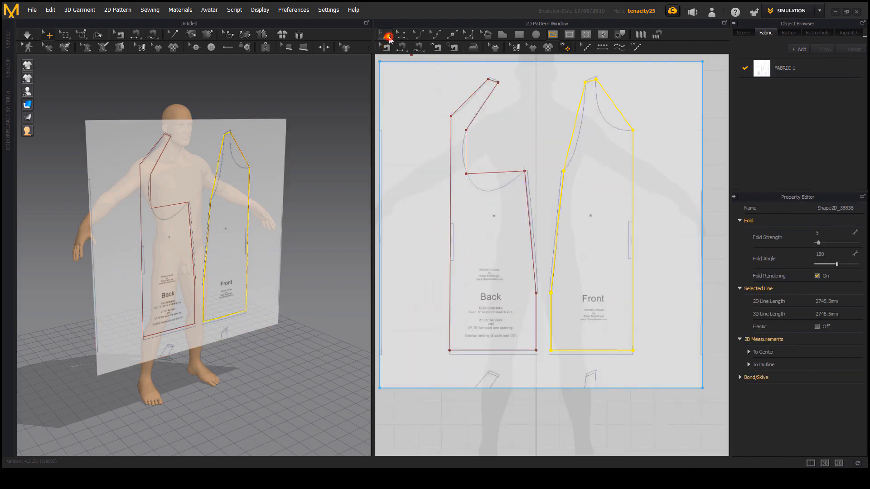
left_click(388, 36)
left_click(472, 175)
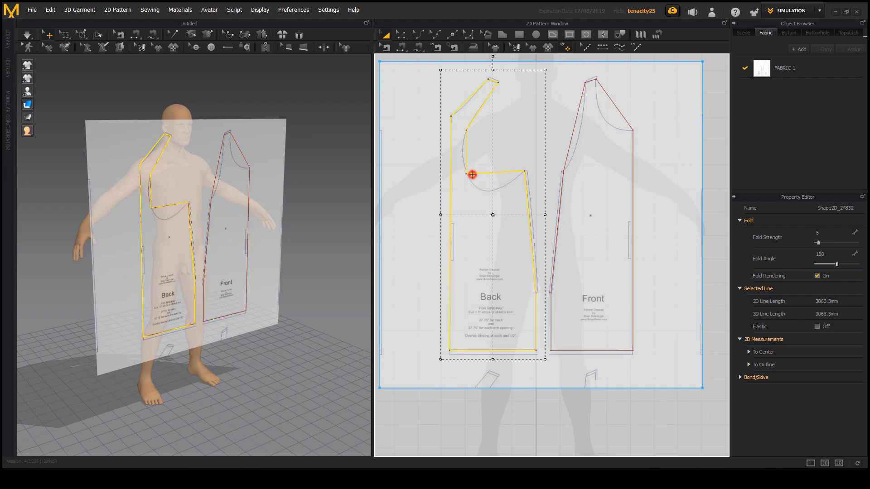
left_click(632, 201)
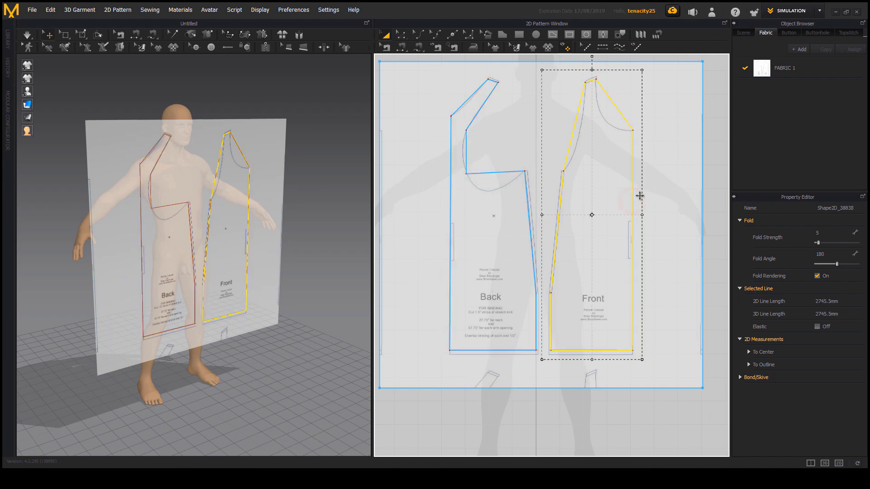
scroll(502, 170, "up", 3)
scroll(550, 259, "down", 1)
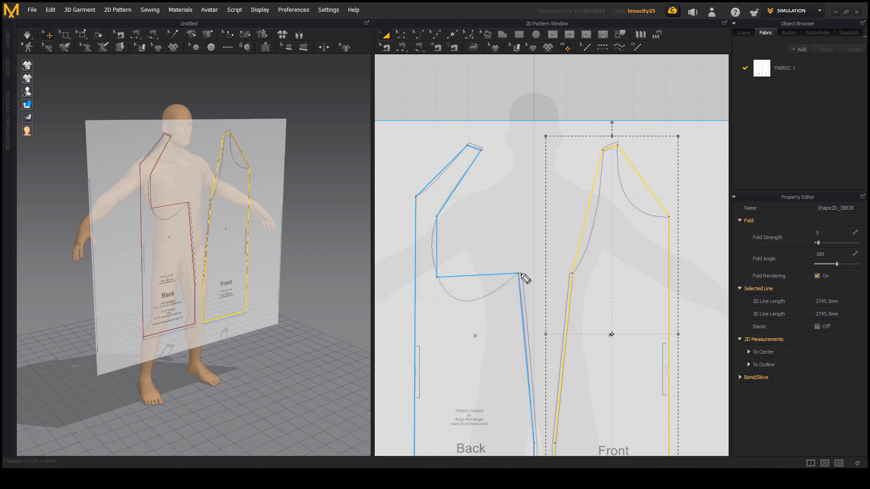
mouse_move(521, 275)
left_mouse_down()
mouse_move(486, 301)
mouse_move(445, 278)
left_mouse_up()
left_click_drag(438, 216, 444, 283)
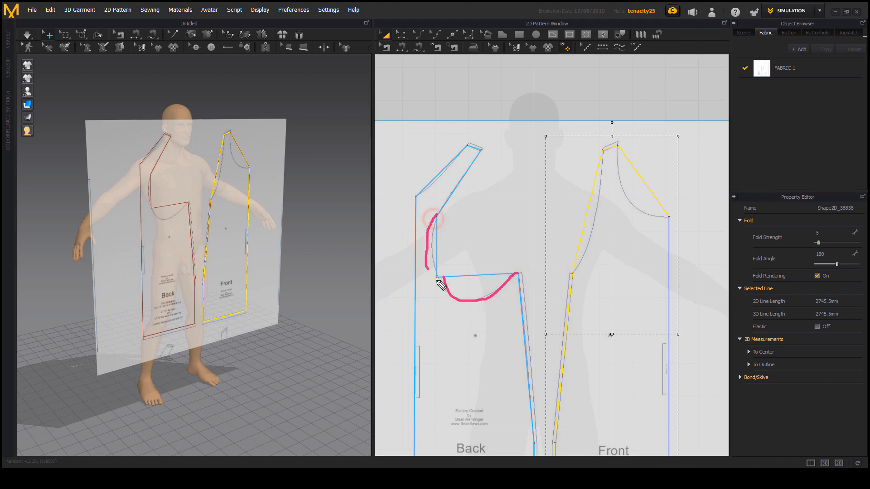
mouse_move(666, 217)
left_mouse_down()
mouse_move(635, 205)
mouse_move(619, 147)
mouse_move(572, 279)
left_mouse_up()
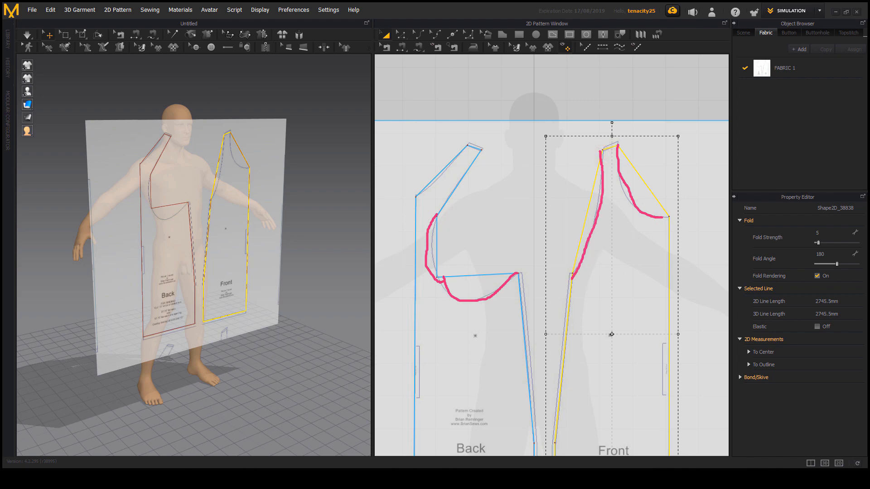
key("Escape")
mouse_move(477, 288)
middle_mouse_down()
mouse_move(494, 240)
mouse_move(443, 134)
mouse_move(490, 254)
middle_mouse_up()
mouse_move(494, 152)
middle_mouse_down()
mouse_move(480, 163)
mouse_move(495, 163)
middle_mouse_up()
mouse_move(418, 25)
left_mouse_down()
mouse_move(428, 29)
mouse_move(421, 43)
left_mouse_up()
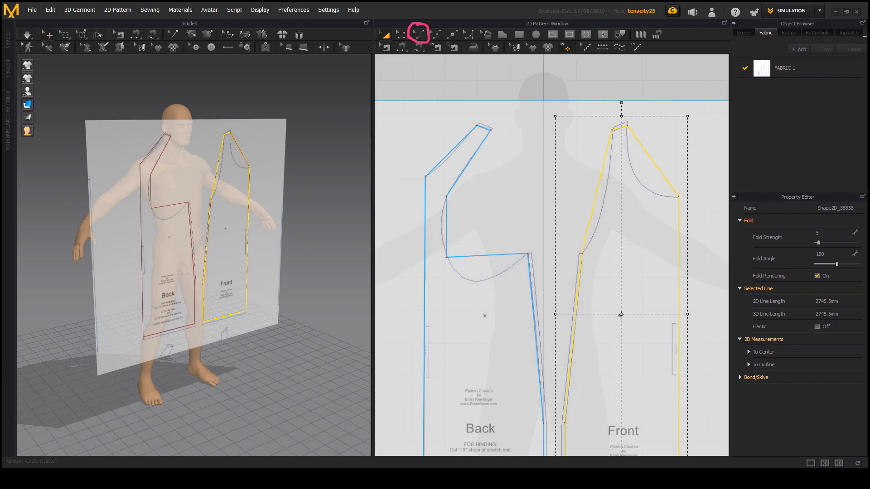
key("Escape")
Bend the Back outline's two lower armhole segments and its neckline segment to follow the curves of the drafting drawing
left_click(415, 35)
scroll(476, 232, "up", 3)
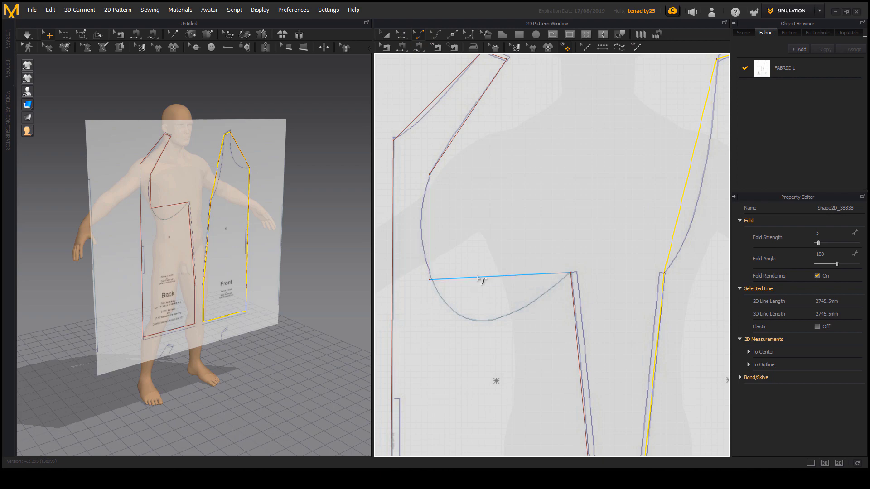
left_click_drag(429, 222, 424, 228)
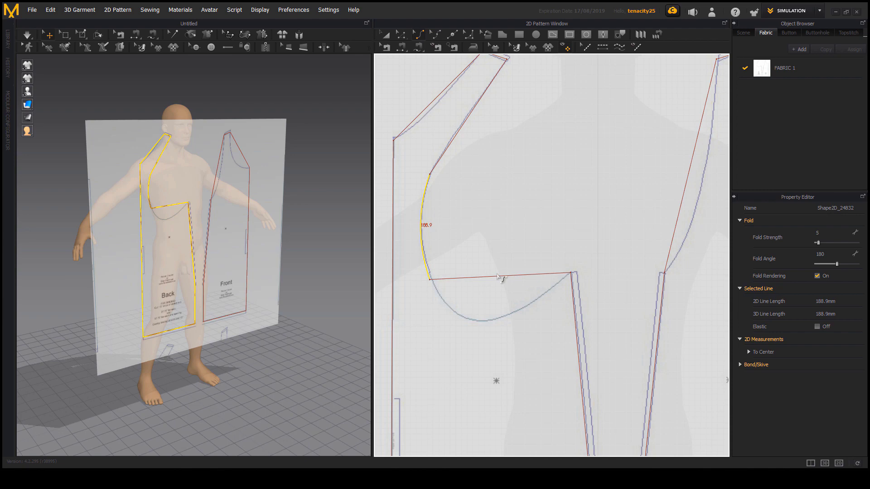
left_click_drag(495, 276, 482, 320)
middle_click_drag(563, 202, 559, 266)
left_click_drag(424, 181, 420, 183)
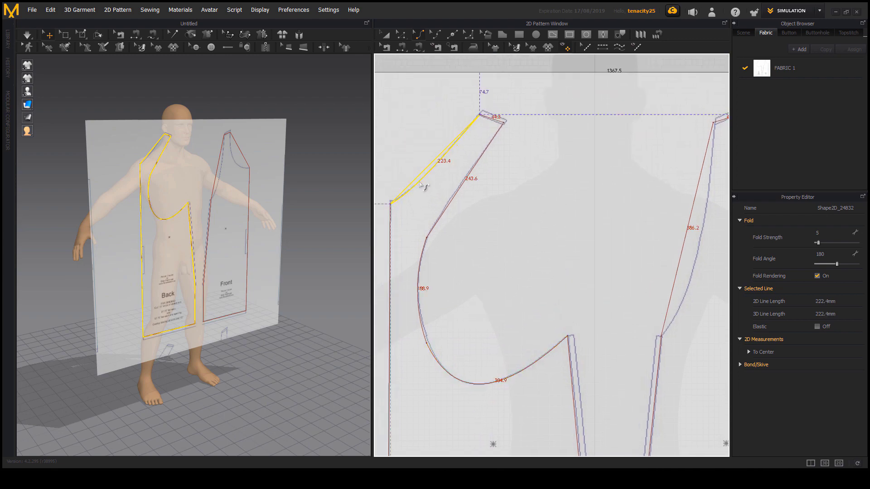
Bend the Front outline's armhole and neckline segments to follow the curves of the drafting drawing
middle_click_drag(586, 202, 511, 213)
middle_click_drag(591, 238, 547, 201)
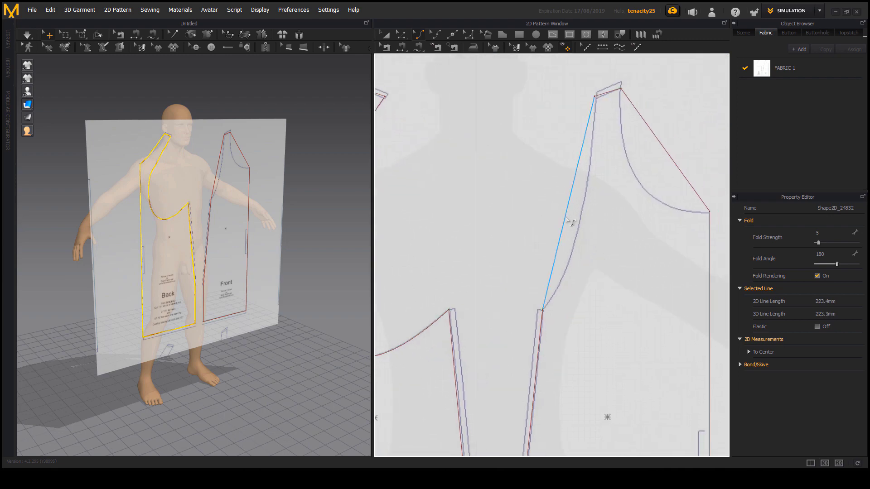
left_click_drag(565, 217, 578, 230)
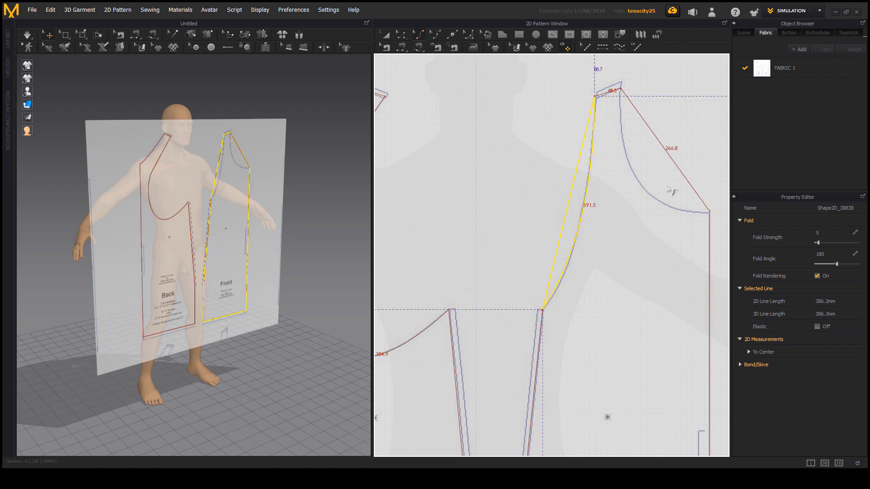
left_click_drag(684, 176, 651, 209)
Select the traced Back and Front outlines together as whole shapes
scroll(642, 220, "down", 5)
middle_click_drag(646, 283, 638, 113)
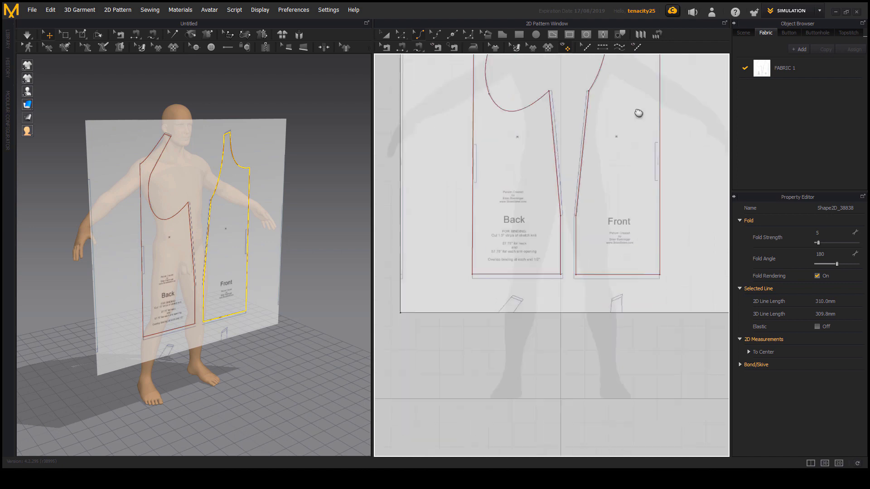
middle_click_drag(628, 162, 602, 249)
scroll(617, 229, "down", 4)
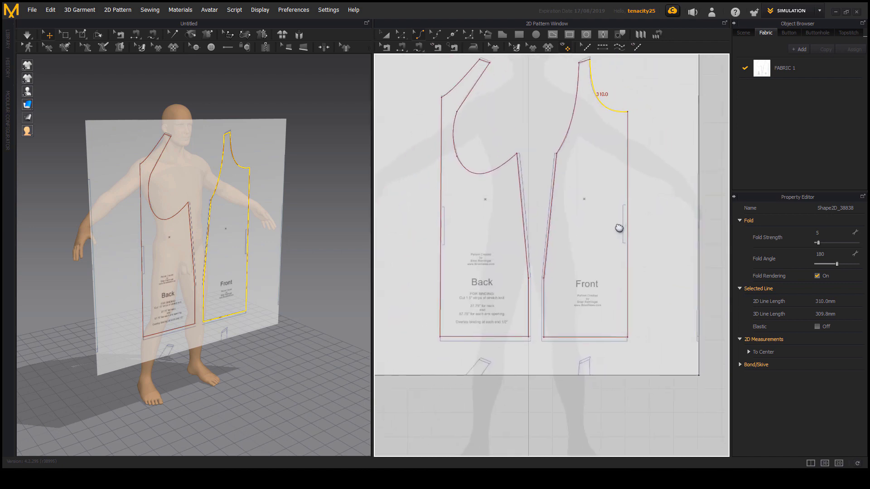
left_click(392, 36)
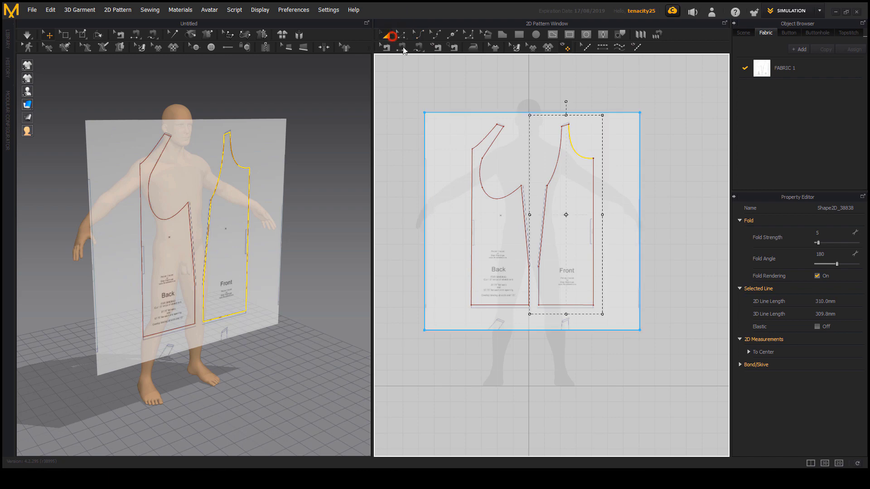
middle_click_drag(547, 168, 524, 174)
left_click(463, 201)
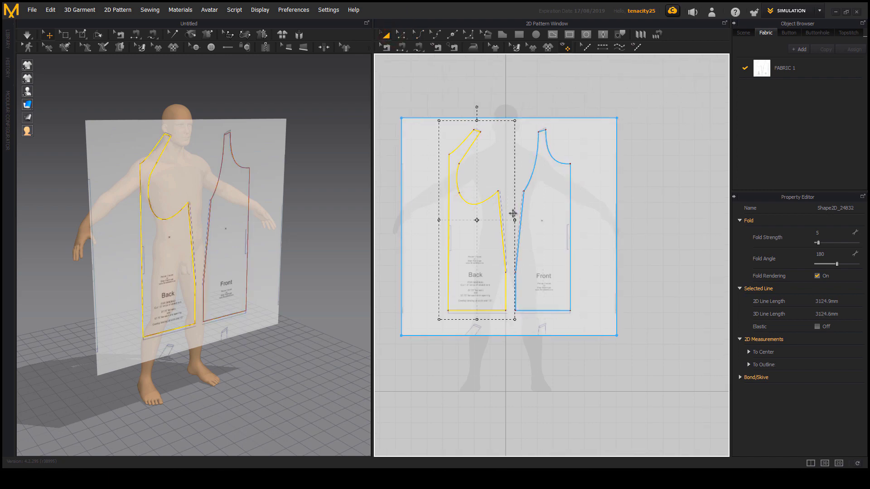
scroll(514, 214, "up", 2)
left_click(587, 196, "shift")
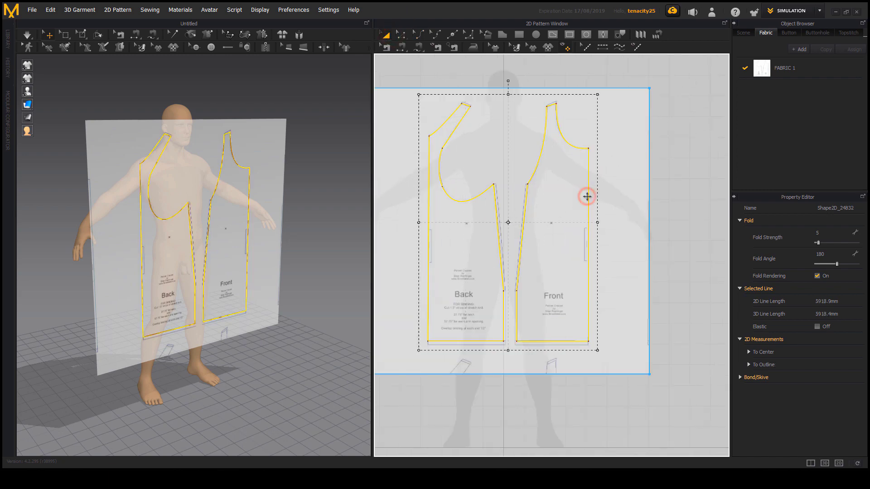
left_click(679, 200)
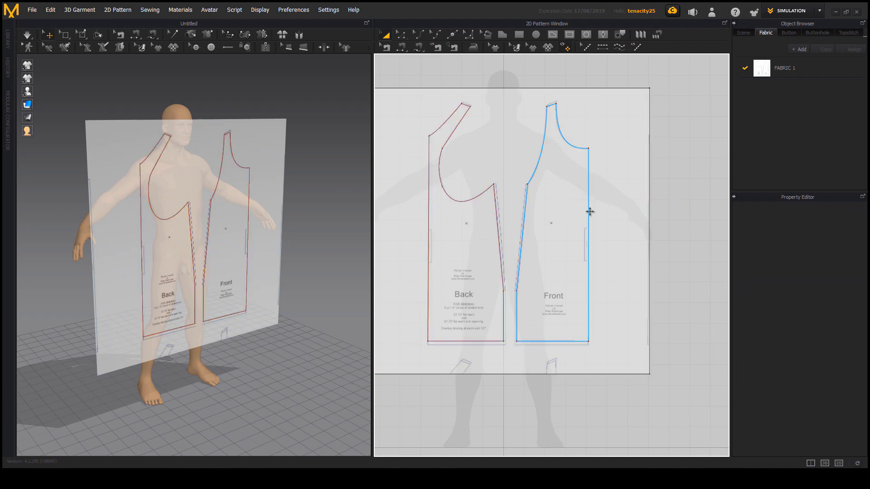
left_click(587, 212)
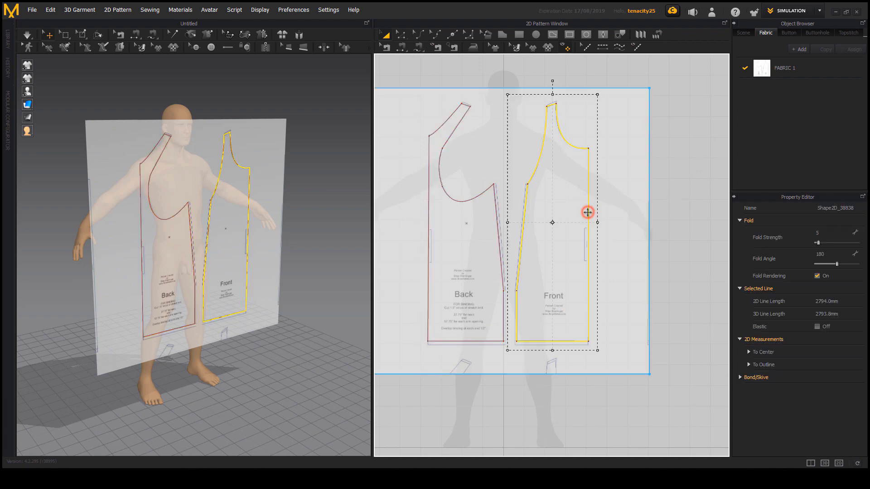
left_click(472, 199, "shift")
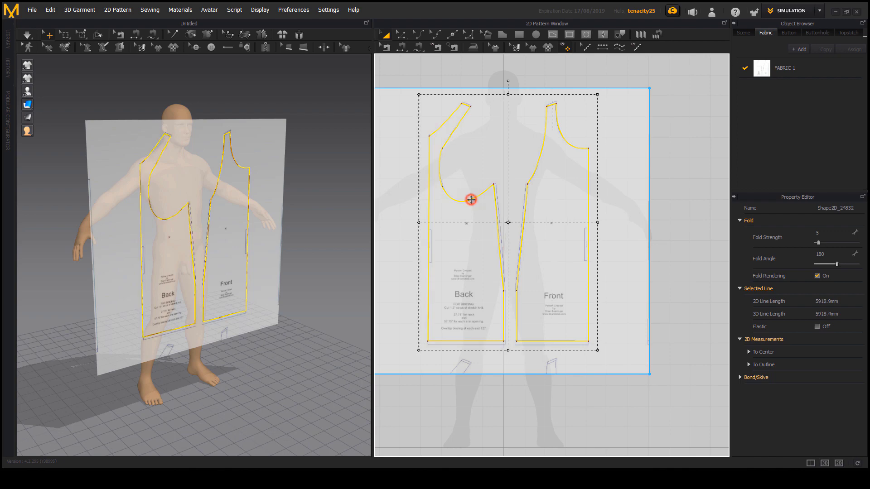
Clone the selected Back and Front outlines as separate patterns and place them to the right of the drafting rectangle
scroll(470, 199, "down", 3)
scroll(504, 222, "up", 1)
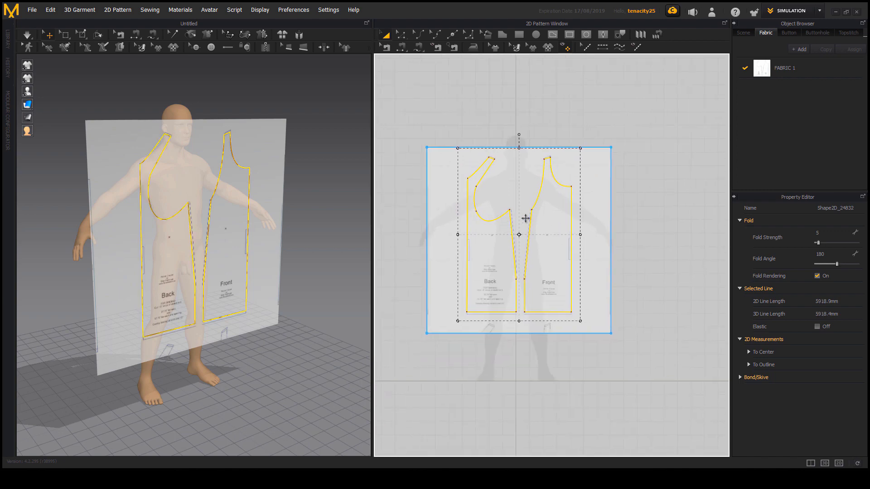
right_click(533, 207)
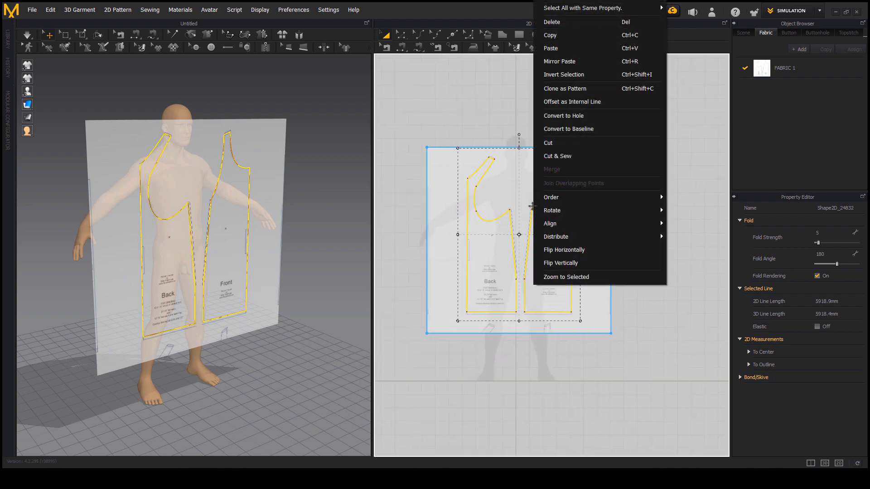
left_click(582, 88)
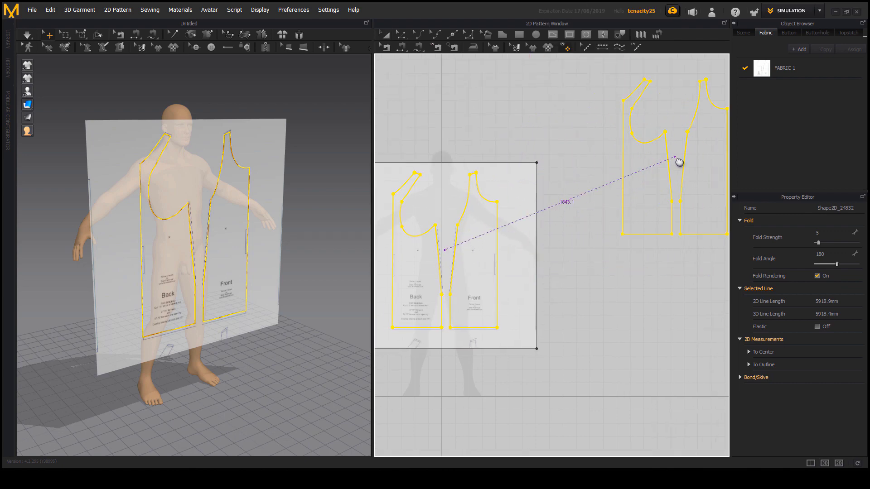
left_click(665, 164)
scroll(611, 207, "down", 3)
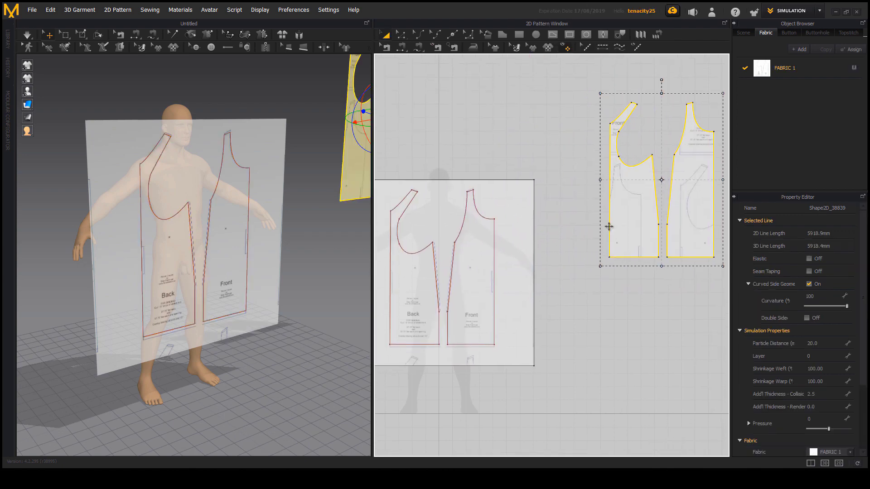
scroll(610, 187, "up", 3)
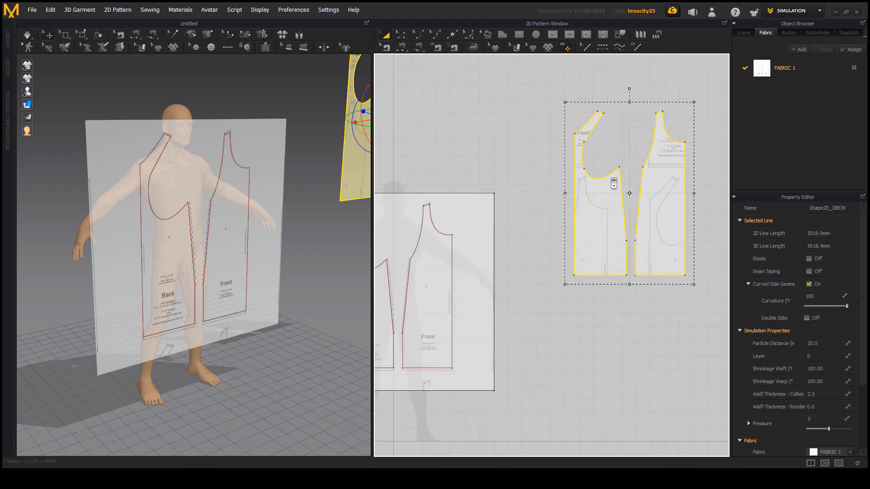
Check which Back and Front outlines are still internal shapes of the drafting rectangle after cloning
left_click(510, 195)
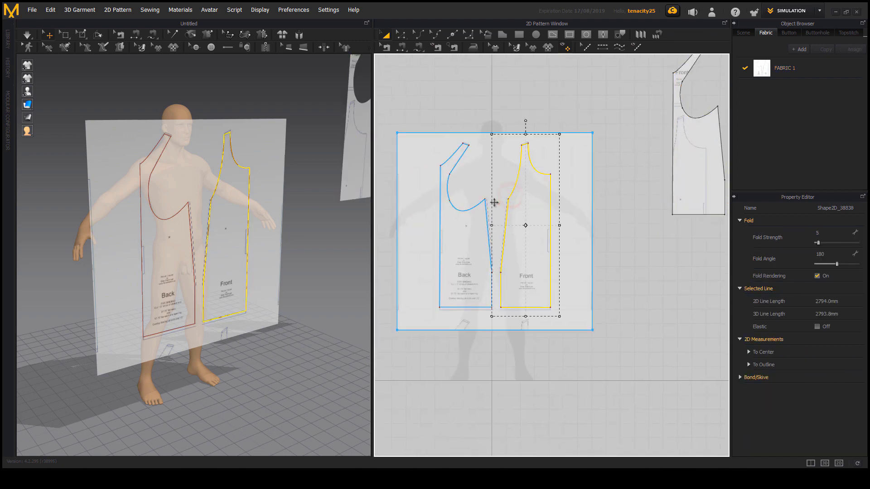
scroll(496, 199, "up", 2)
left_click(457, 208)
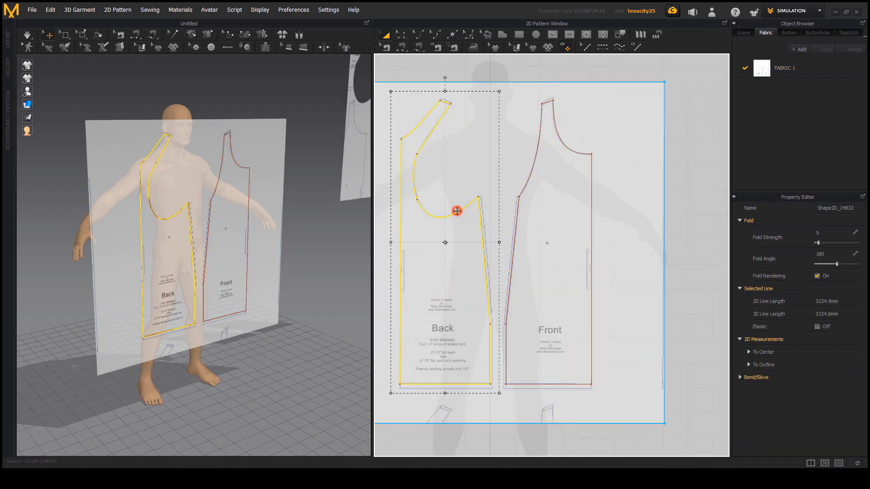
left_click(517, 239)
left_click(482, 383)
scroll(505, 326, "down", 4)
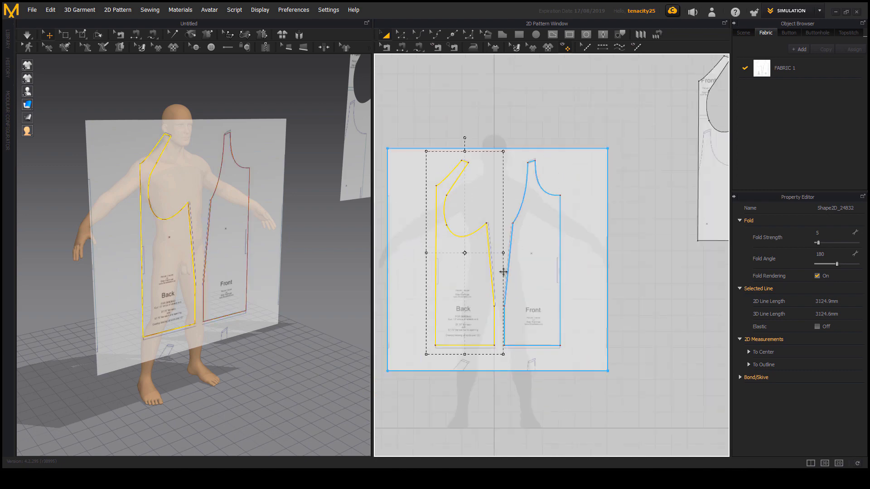
left_click(561, 284)
left_click(535, 213)
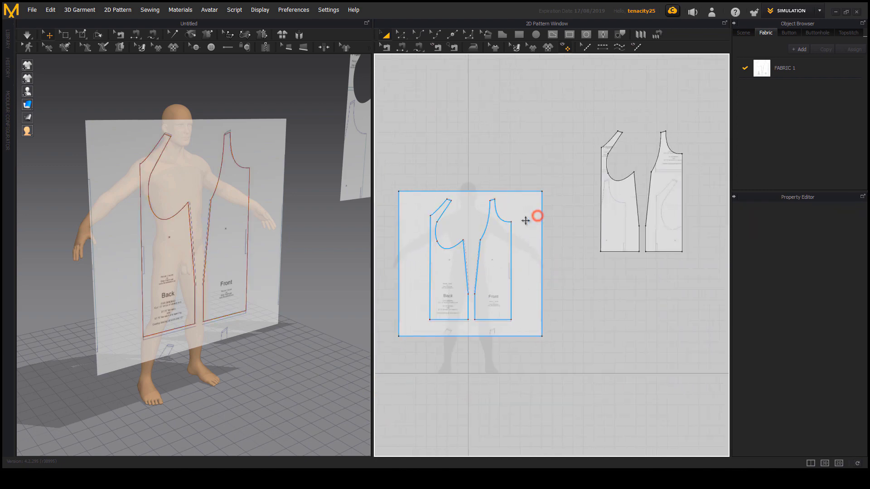
left_click(564, 299)
middle_click_drag(509, 245, 553, 249)
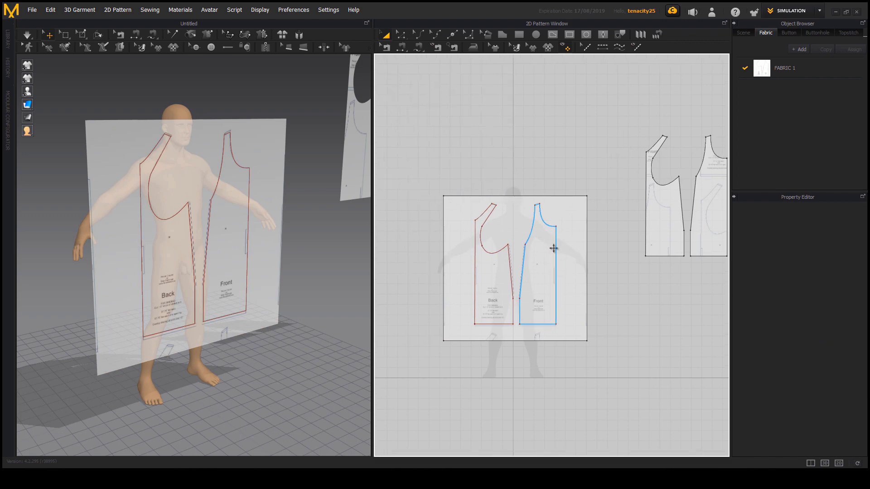
Delete the original drafting rectangle together with the internal outlines traced on it
left_click(449, 210)
scroll(457, 243, "up", 3)
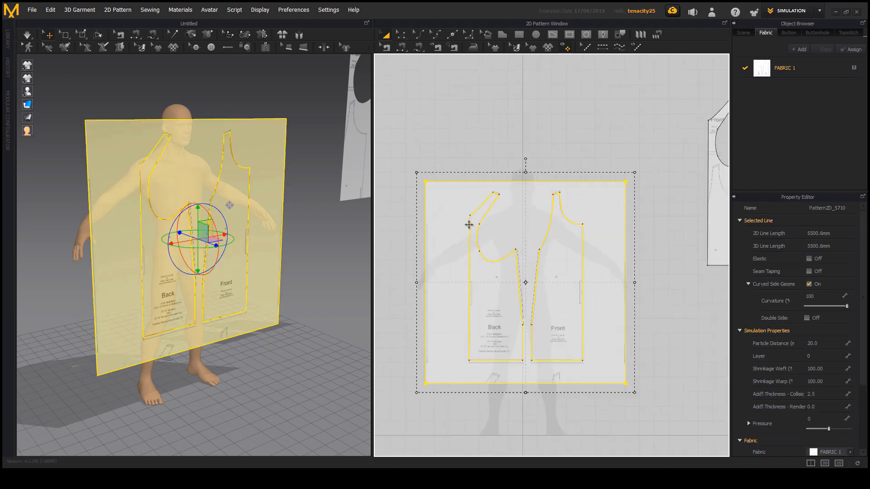
left_click(630, 254)
left_click(573, 197)
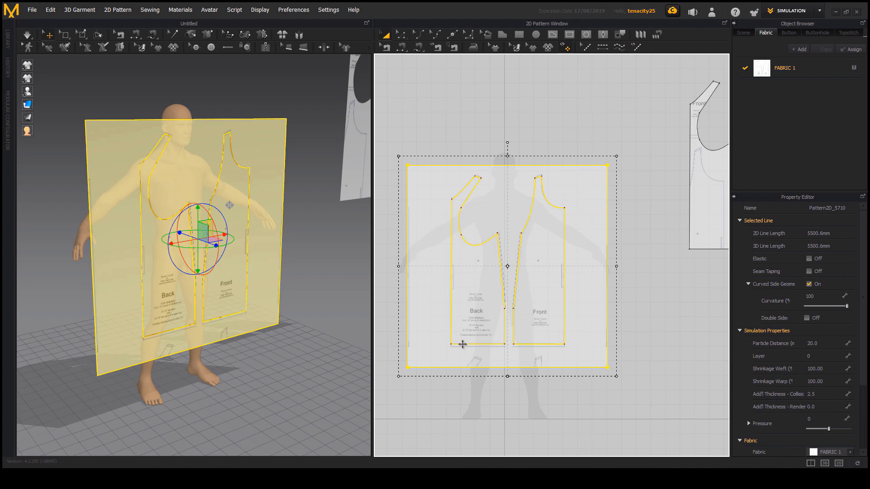
left_click(628, 272)
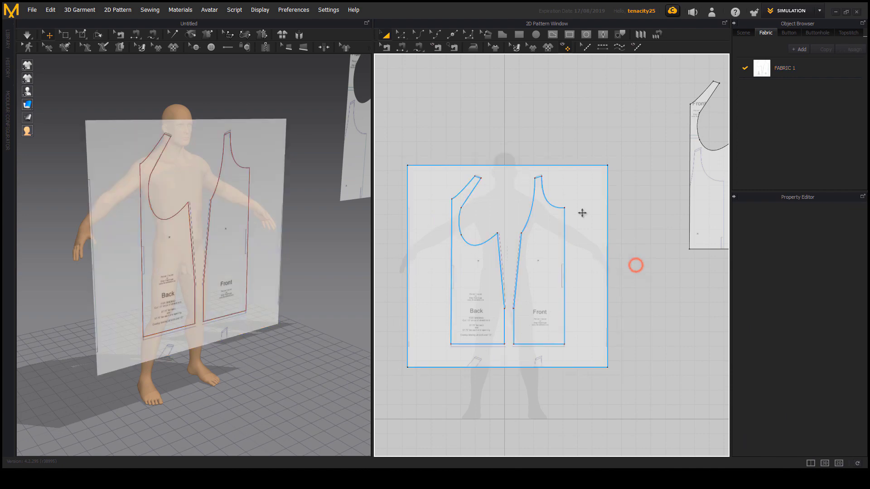
left_click(591, 210)
key("Delete")
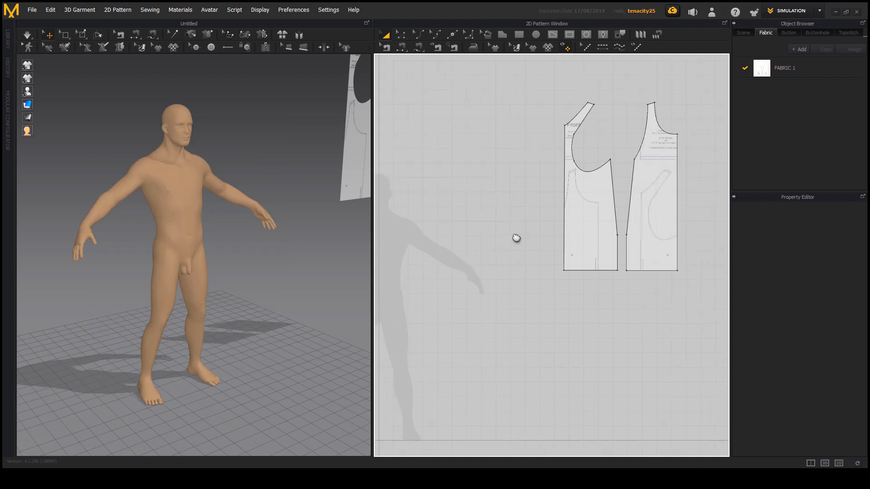
Separate the two cloned pieces in the 2D pattern area, moving the Front piece to the upper left of the Back piece
left_click(583, 217)
left_click(521, 218)
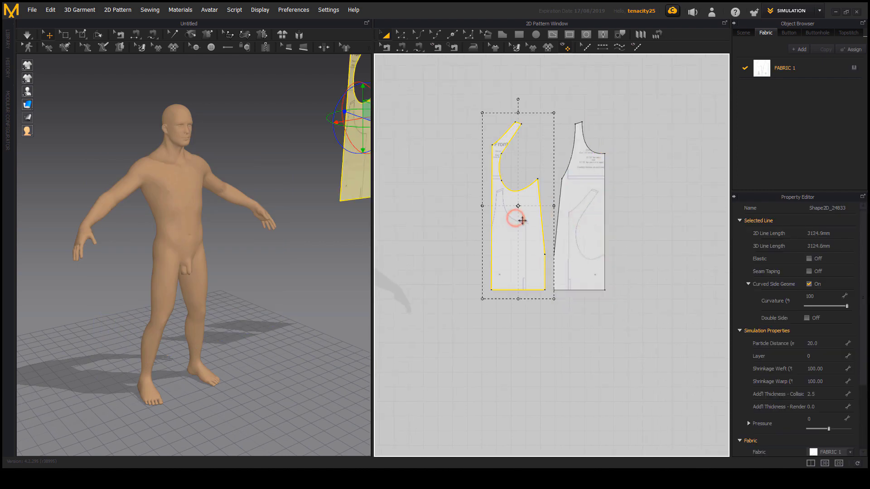
left_click_drag(503, 225, 498, 195)
middle_click_drag(529, 207, 589, 218)
mouse_move(561, 213)
left_mouse_down()
mouse_move(555, 202)
mouse_move(563, 217)
left_mouse_up()
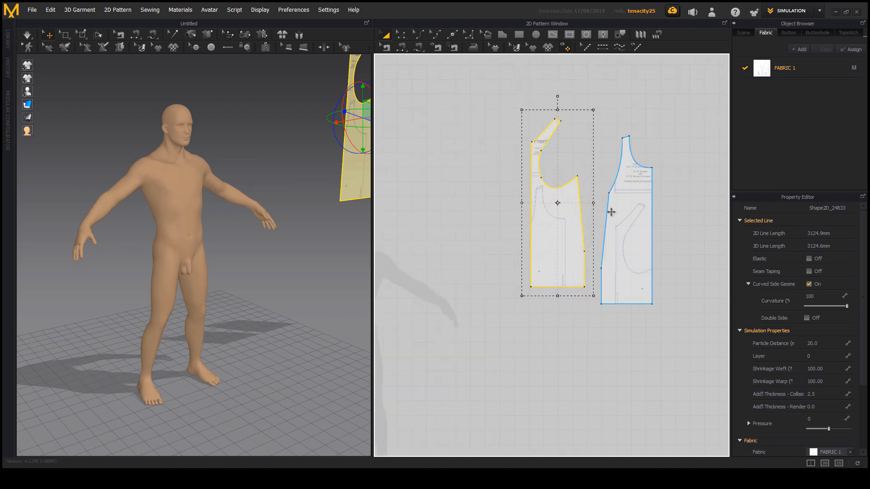
left_click(622, 226)
left_click_drag(616, 226, 433, 136)
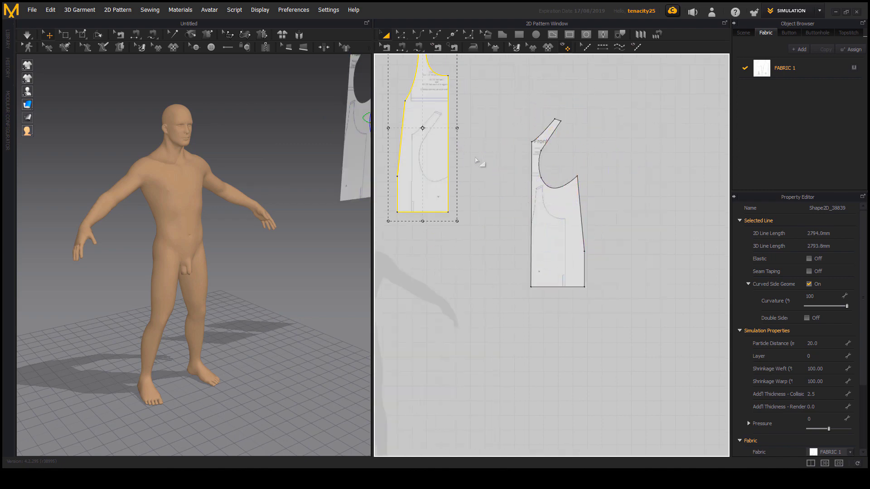
middle_click_drag(482, 163, 570, 255)
left_click_drag(519, 240, 565, 175)
middle_click_drag(576, 272, 538, 263)
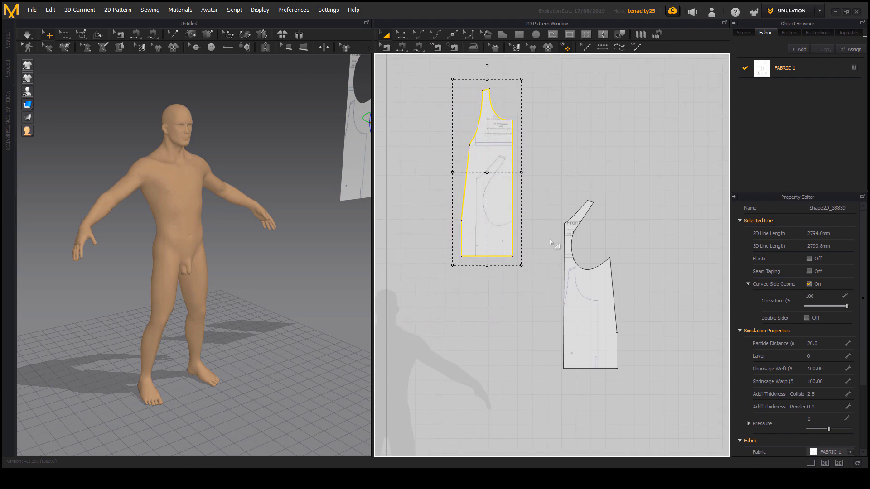
Examine the drafting texture lines and text that the cloned Back and Front pieces carry
scroll(570, 265, "up", 3)
scroll(570, 263, "down", 3)
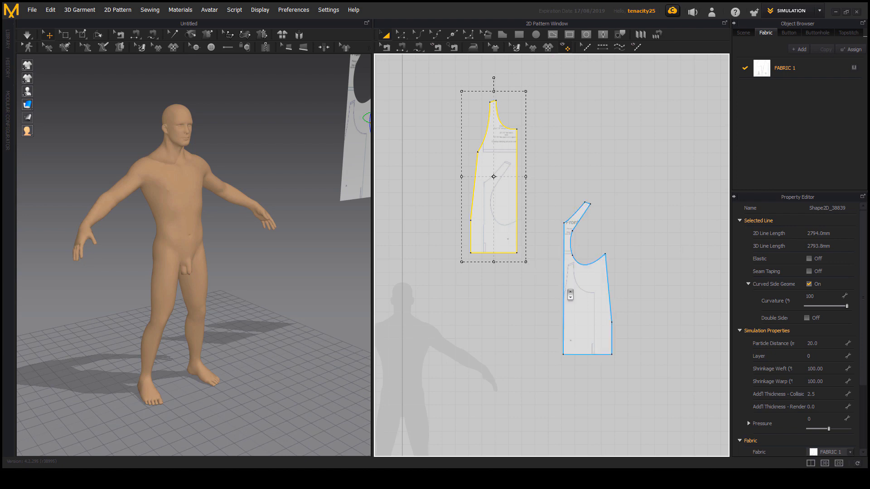
scroll(573, 247, "up", 3)
middle_click_drag(561, 247, 575, 322)
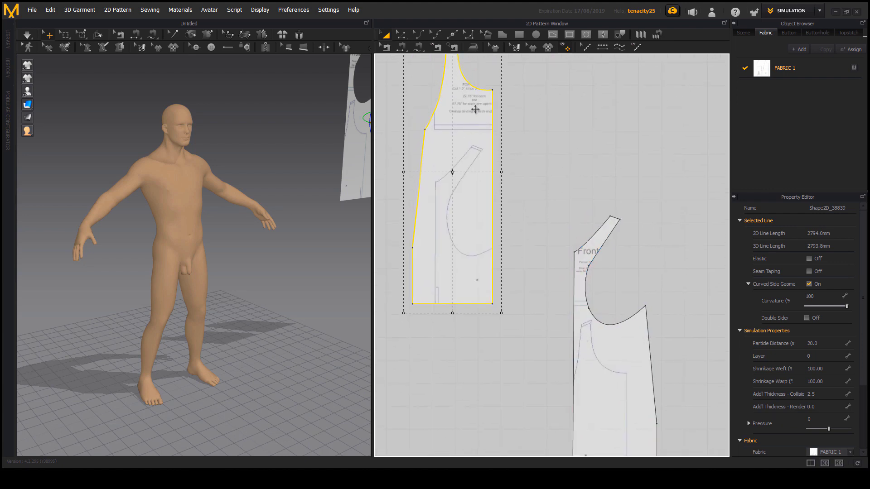
middle_click_drag(581, 360, 540, 268)
middle_click_drag(577, 324, 596, 336)
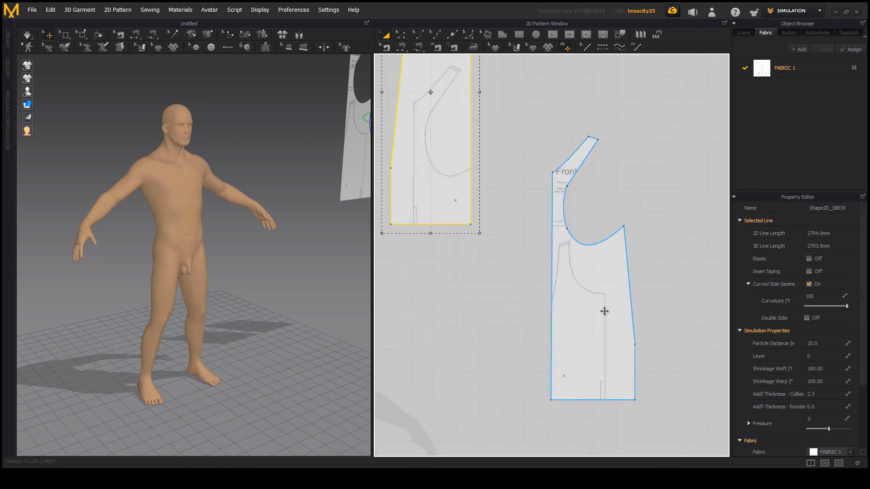
scroll(553, 258, "up", 2)
mouse_move(570, 276)
middle_mouse_down()
mouse_move(553, 230)
mouse_move(601, 282)
mouse_move(568, 273)
middle_mouse_up()
scroll(553, 229, "down", 2)
scroll(600, 283, "down", 2)
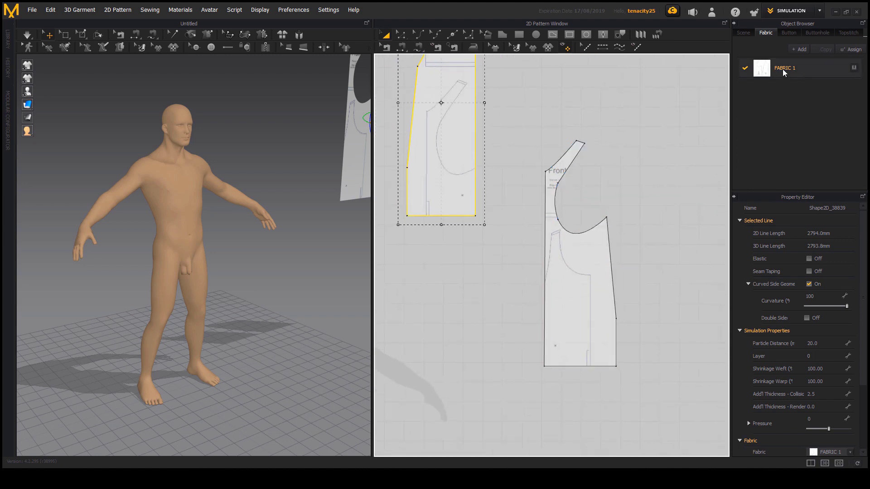
Open the material properties of FABRIC 1, the fabric assigned to both cloned pieces
left_click(801, 68)
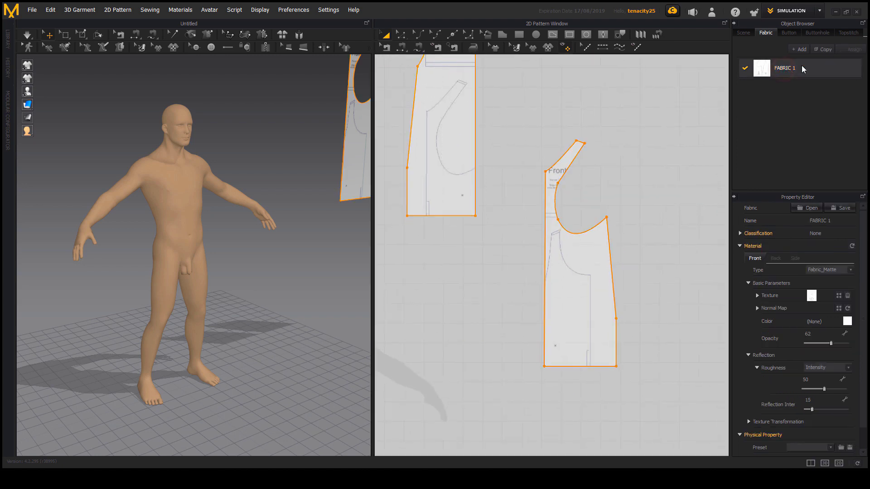
Remove the texture from FABRIC 1 and raise its opacity to 100
left_click(848, 296)
middle_click_drag(661, 220, 668, 278)
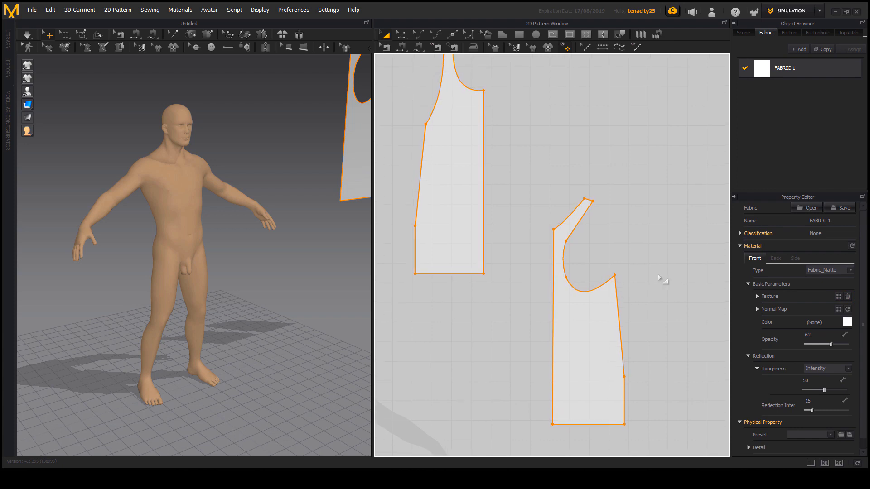
middle_click_drag(597, 349, 592, 342)
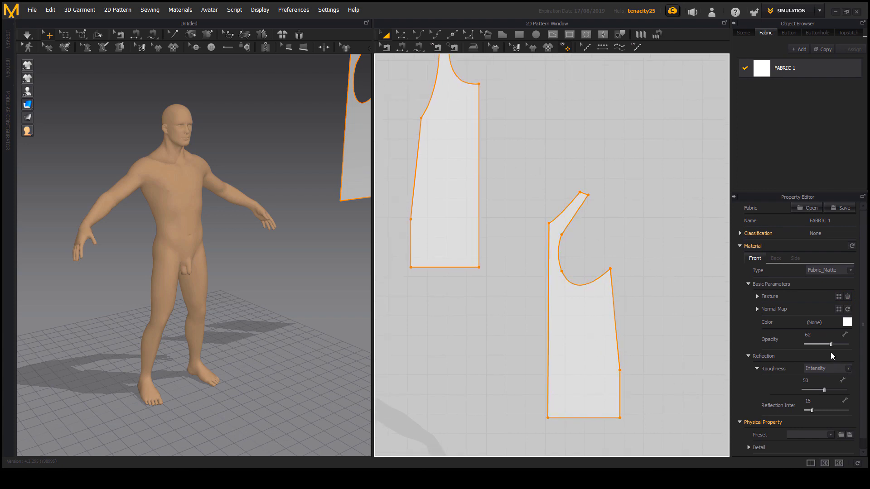
left_click_drag(831, 343, 863, 348)
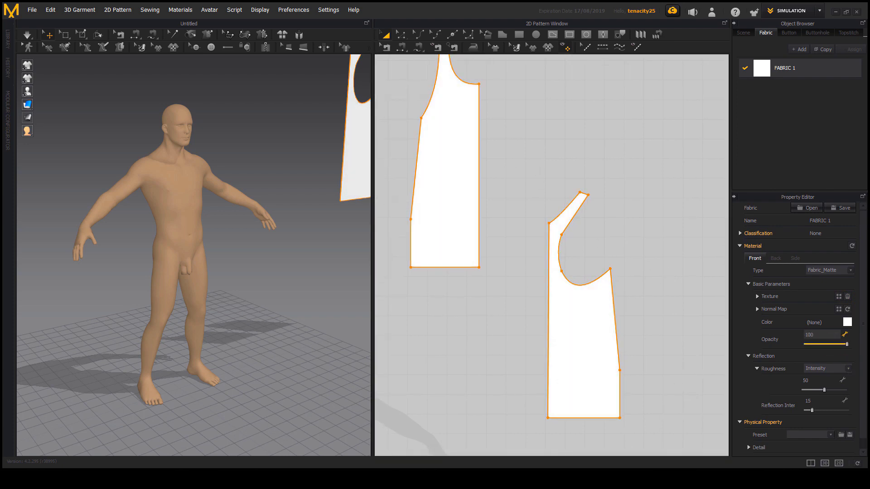
Move the scoop-neck pattern piece upward in the 2D pattern window, away from the second piece
scroll(487, 213, "down", 3)
left_click(476, 179)
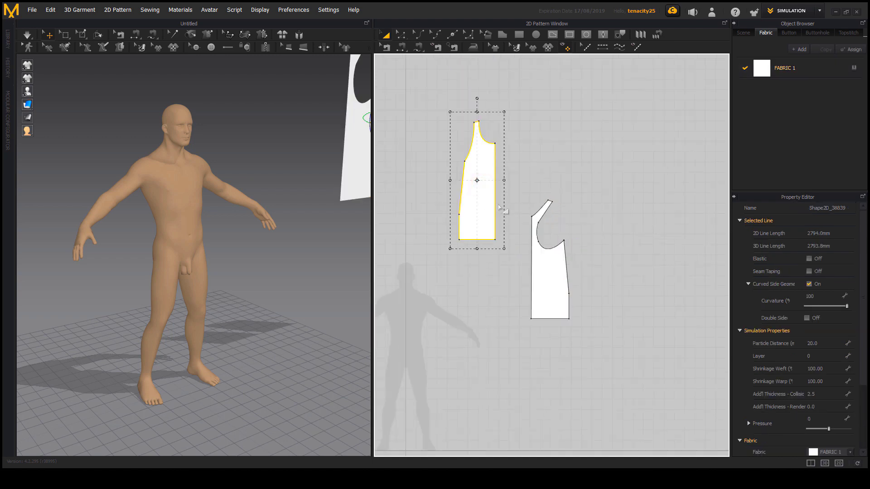
middle_click_drag(482, 207, 486, 246)
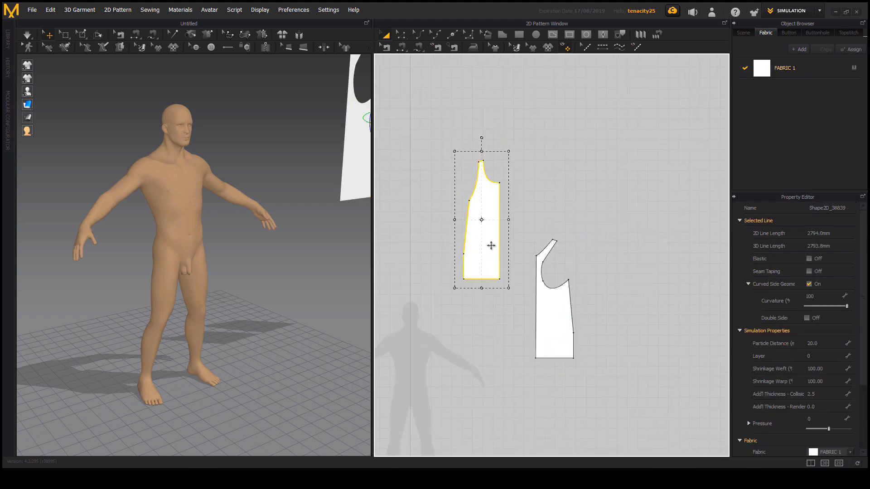
left_click_drag(488, 235, 493, 181)
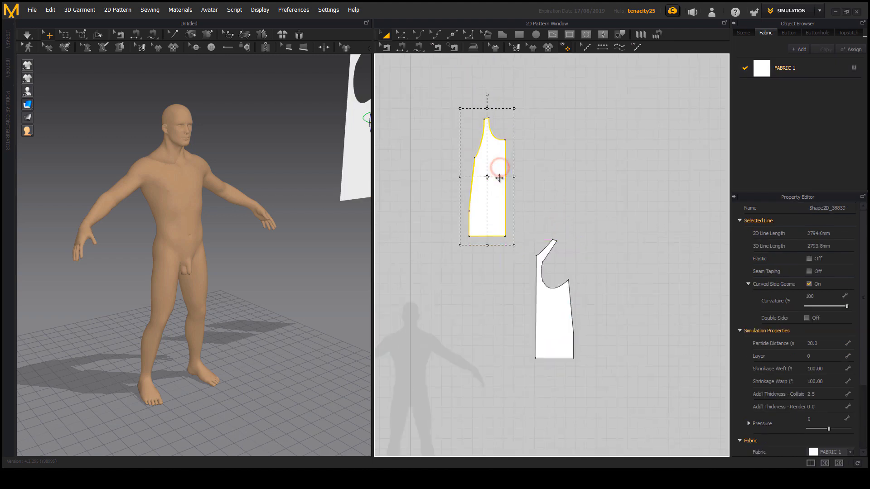
Switch to Edit Pattern and select individual corner points on the scoop-neck piece's shoulder and neckline
scroll(500, 179, "up", 3)
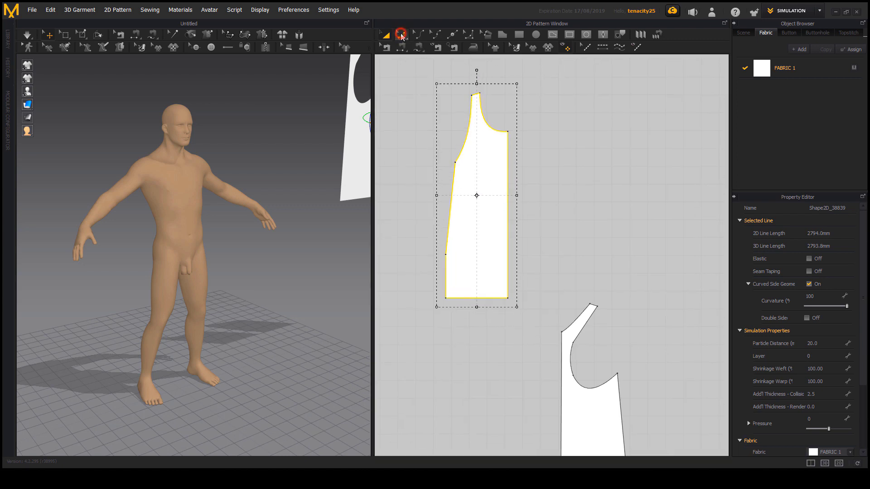
left_click(401, 37)
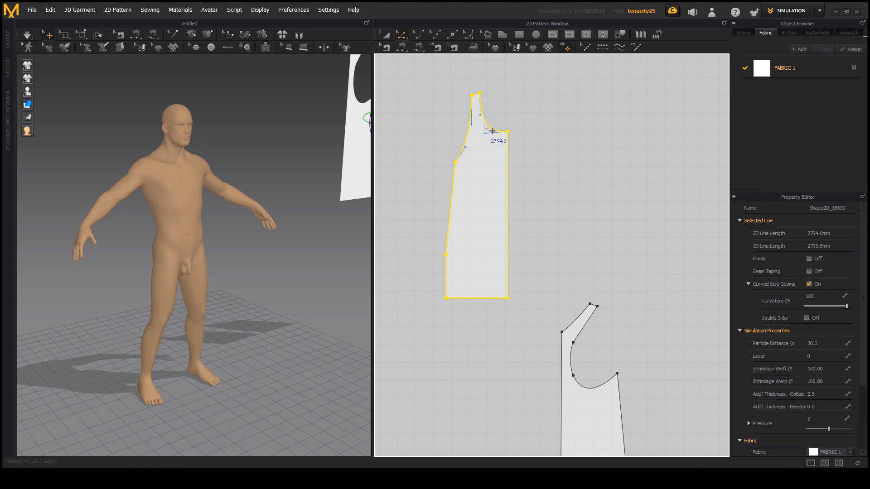
scroll(496, 140, "up", 5)
left_click(534, 114)
left_click(488, 132)
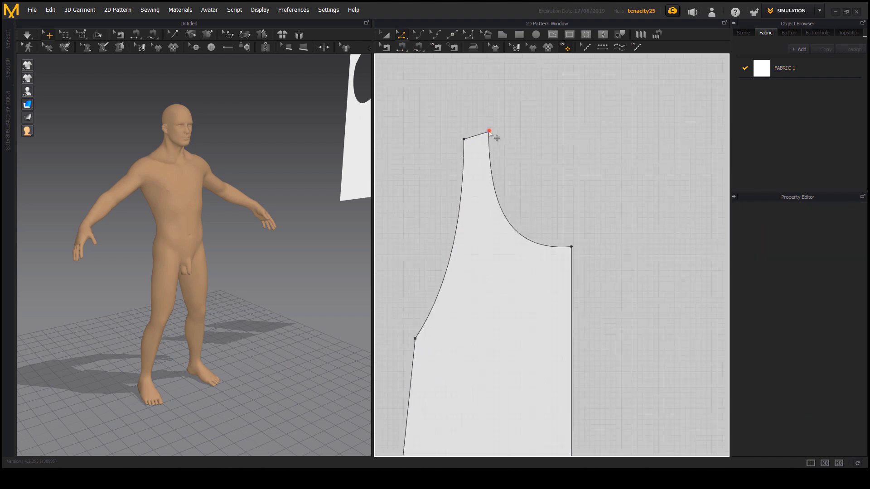
left_click(463, 140)
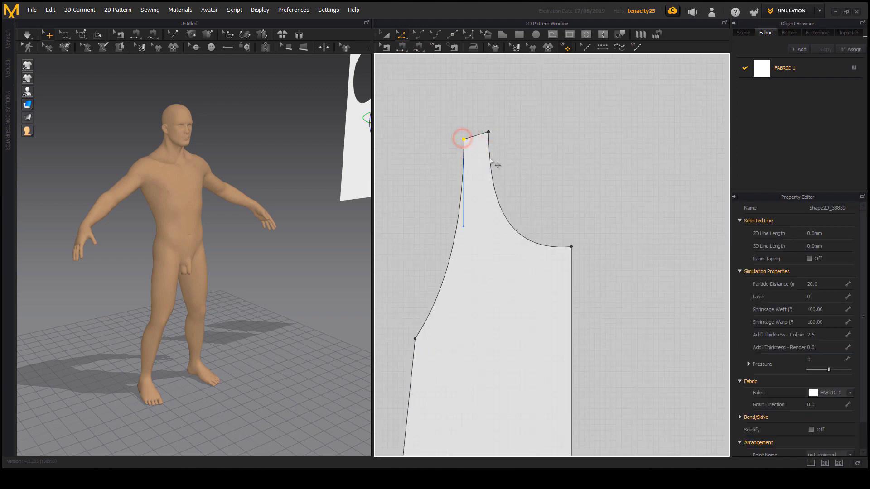
left_click(571, 247)
Try moving the neckline-side shoulder point and then the box-selected shoulder and neckline points downward, undoing each move
left_click_drag(488, 132, 499, 186)
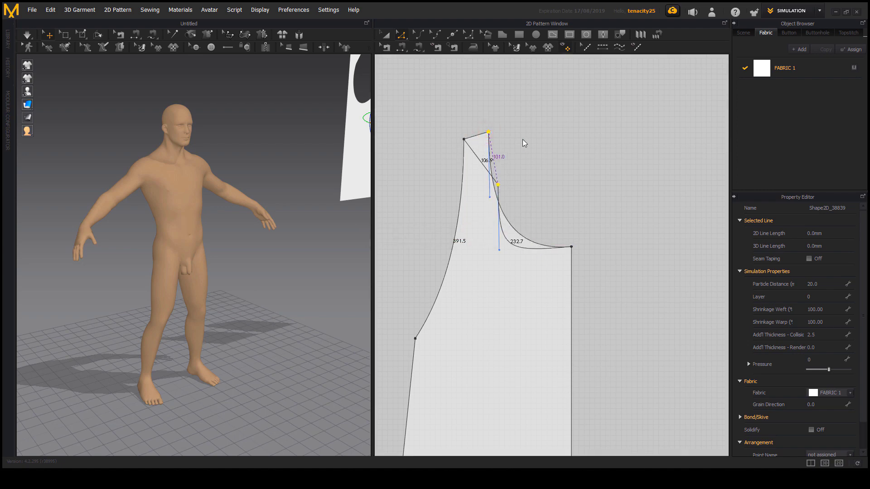
key("ctrl+z")
left_click_drag(420, 107, 589, 218)
left_click_drag(614, 272, 415, 98)
left_click_drag(571, 246, 571, 301)
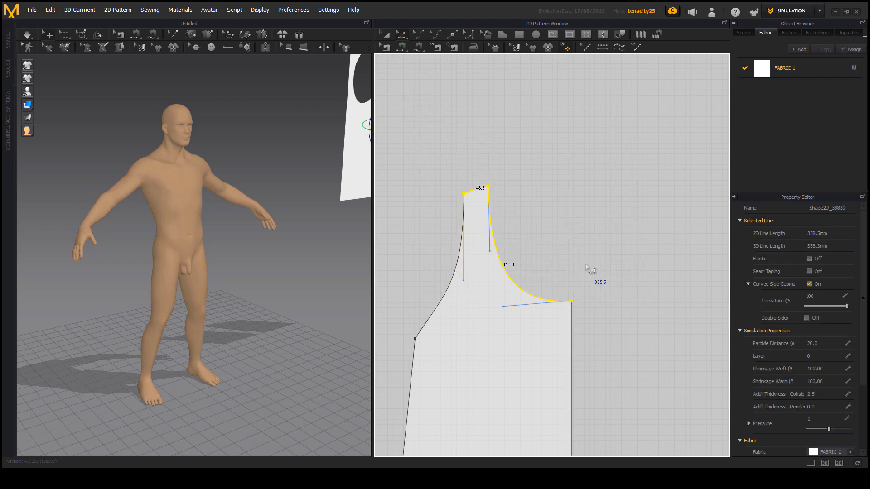
key("ctrl+z")
left_click(580, 193)
Select the neckline, armhole and shoulder edges individually, group them together with the side seam, and clear the selection
right_click_drag(586, 249, 612, 222)
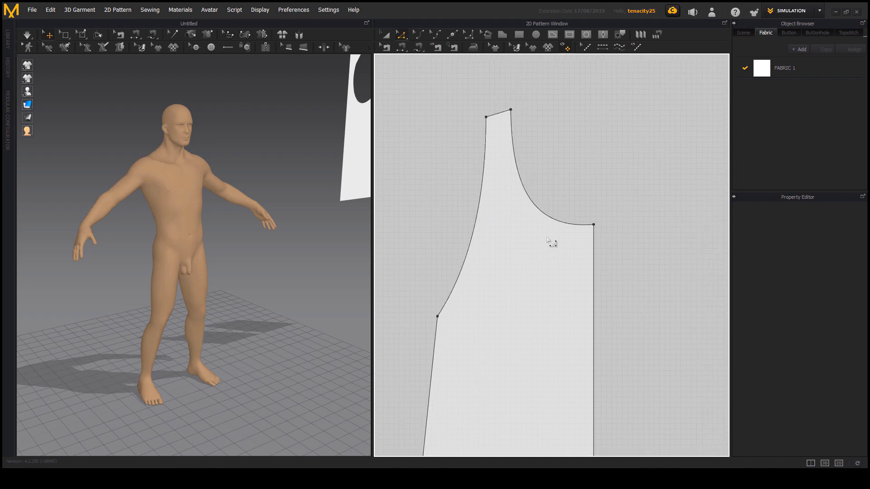
left_click(543, 207)
left_click(479, 220)
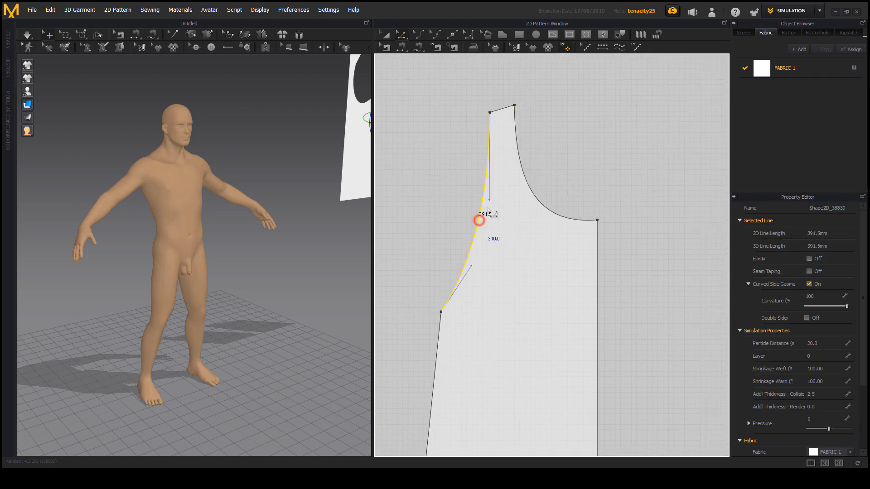
left_click(550, 107)
left_click(501, 108)
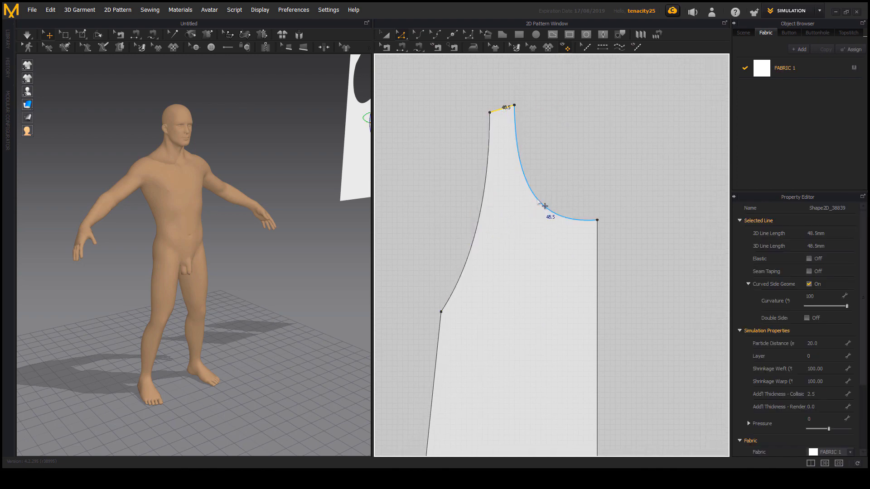
left_click(536, 196, "shift")
left_click(474, 239, "shift")
middle_click_drag(498, 273, 500, 153)
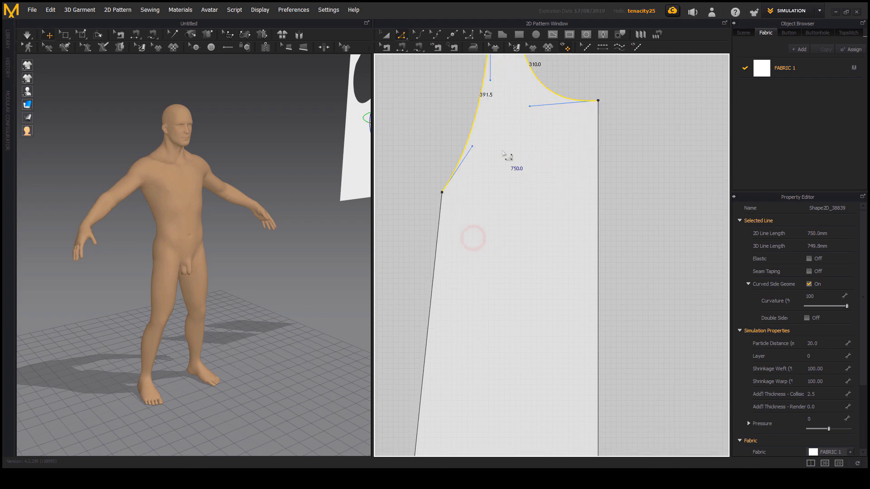
left_click(433, 265, "shift")
middle_click_drag(653, 185, 650, 240)
left_click(650, 240)
Select the entire outline of the scoop-neck piece, then deselect it
scroll(619, 237, "up", 3)
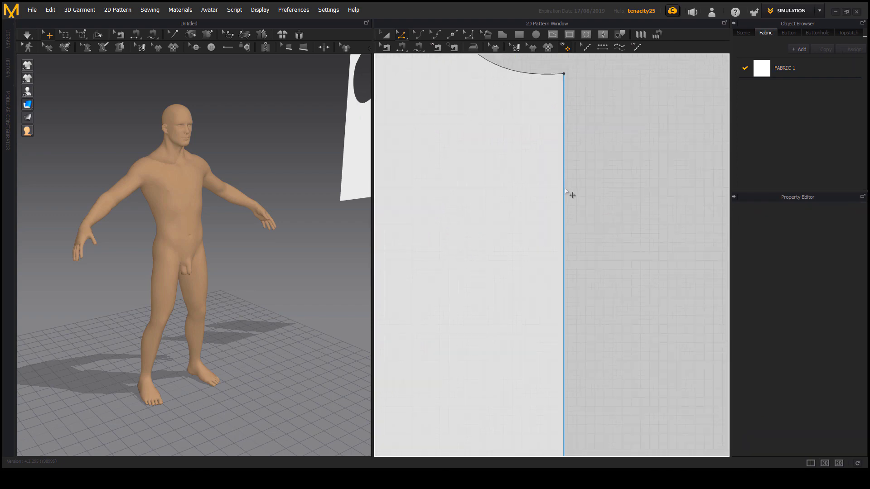
scroll(568, 192, "down", 7)
double_click(551, 156)
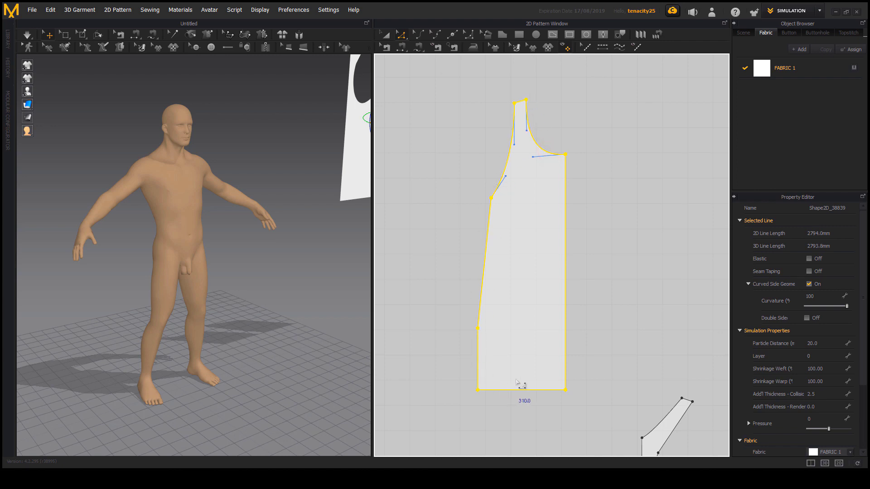
left_click(569, 165)
middle_click_drag(569, 165, 525, 139)
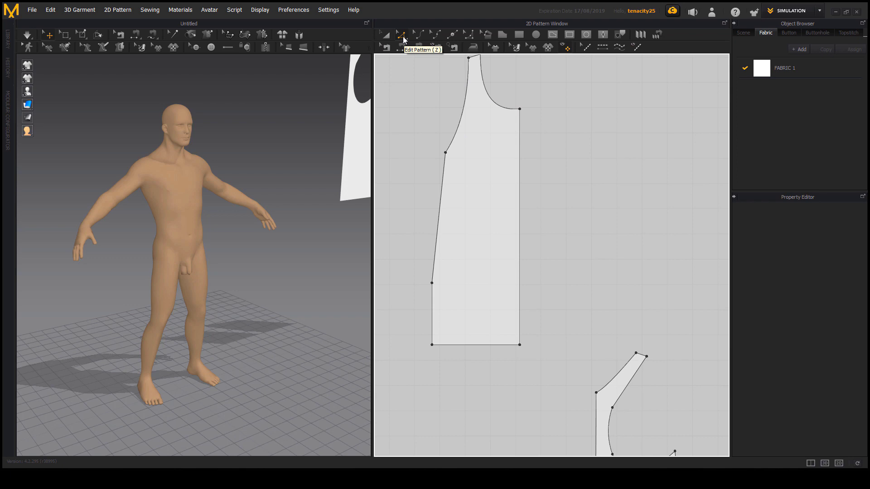
Unfold the scoop-neck half piece along its straight centre edge into a full symmetrical panel
middle_click_drag(570, 218, 584, 267)
left_click(543, 180)
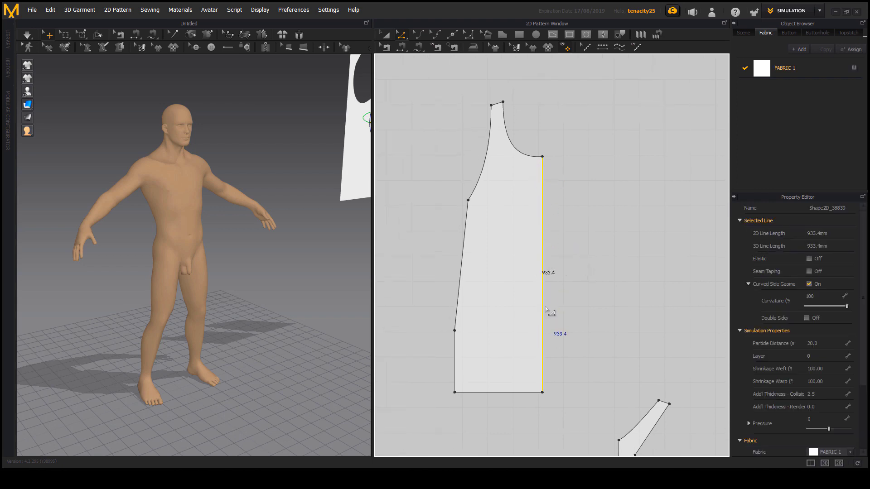
right_click(544, 282)
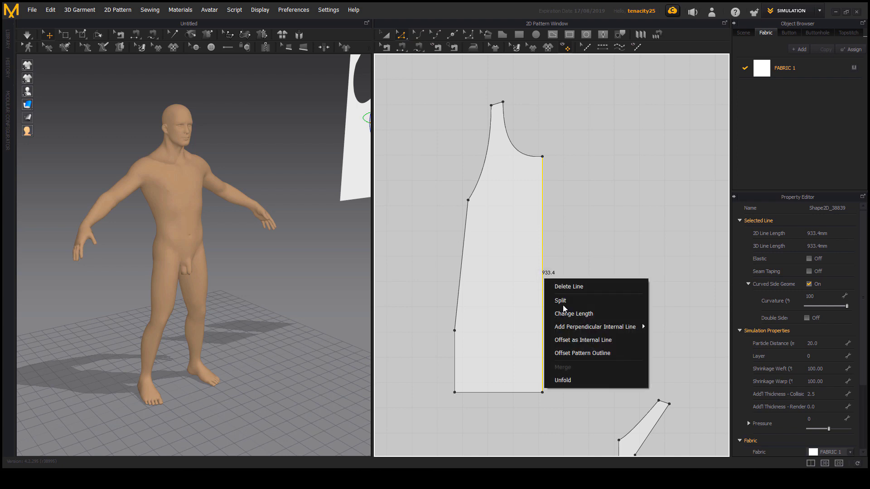
left_click(563, 381)
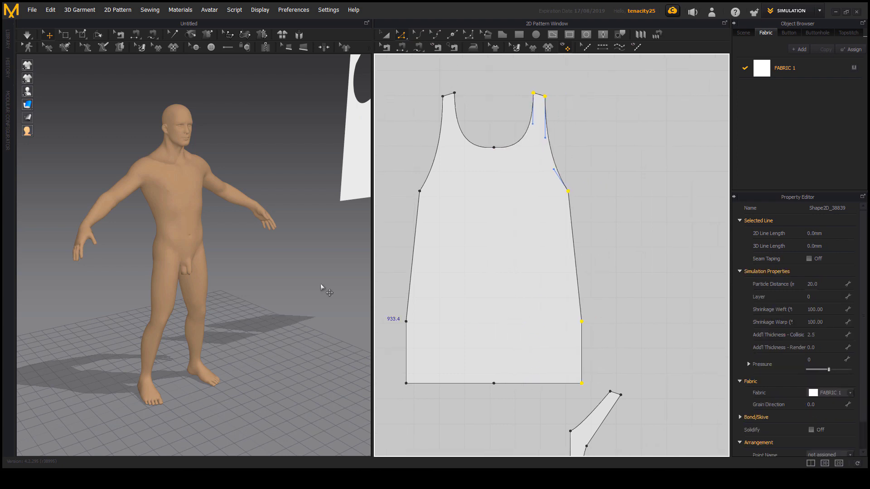
right_click_drag(320, 284, 254, 295)
scroll(259, 278, "down", 2)
middle_click_drag(290, 264, 260, 260)
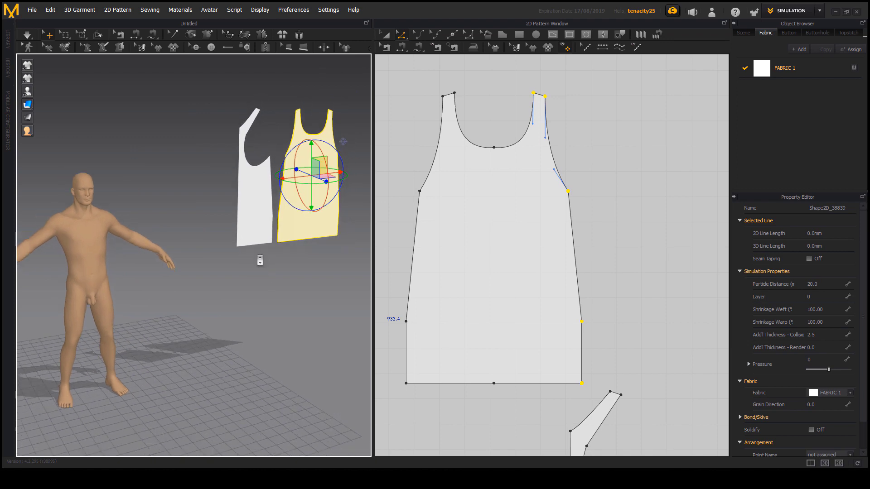
scroll(260, 260, "down", 1)
middle_click_drag(350, 263, 348, 267)
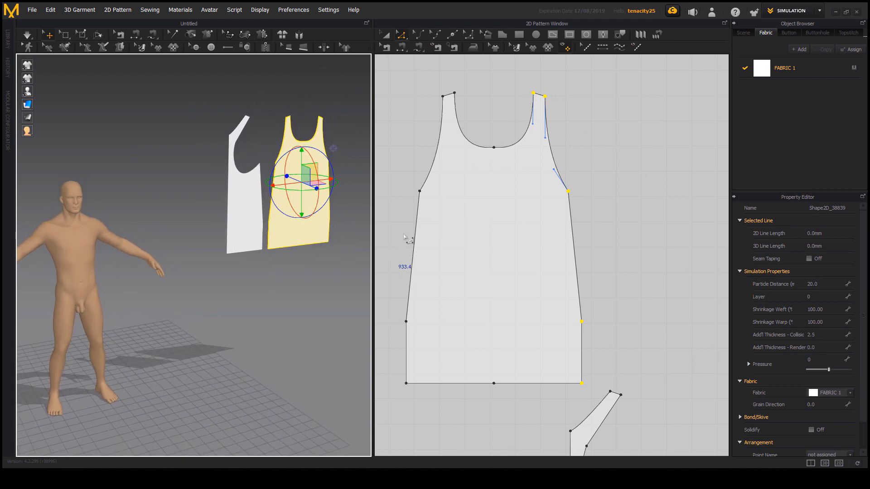
Unfold the narrow-strap half piece along its long straight centre edge to form the full racerback panel
scroll(503, 268, "down", 3)
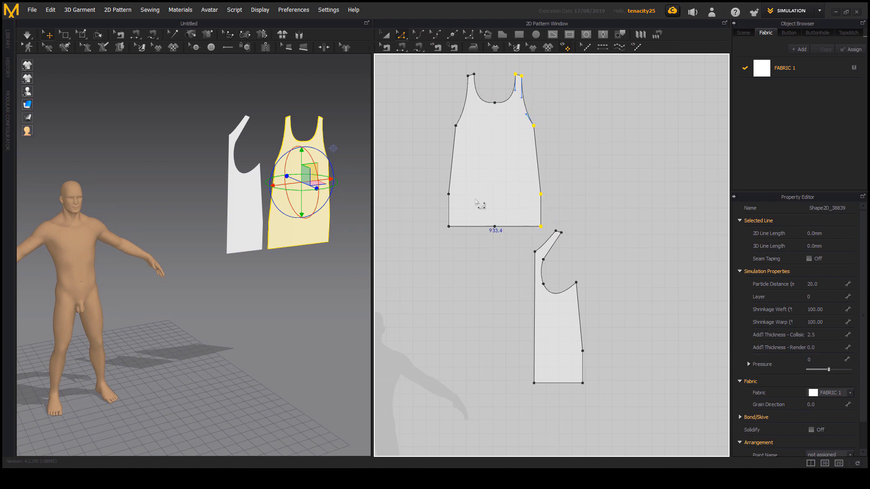
scroll(534, 283, "up", 3)
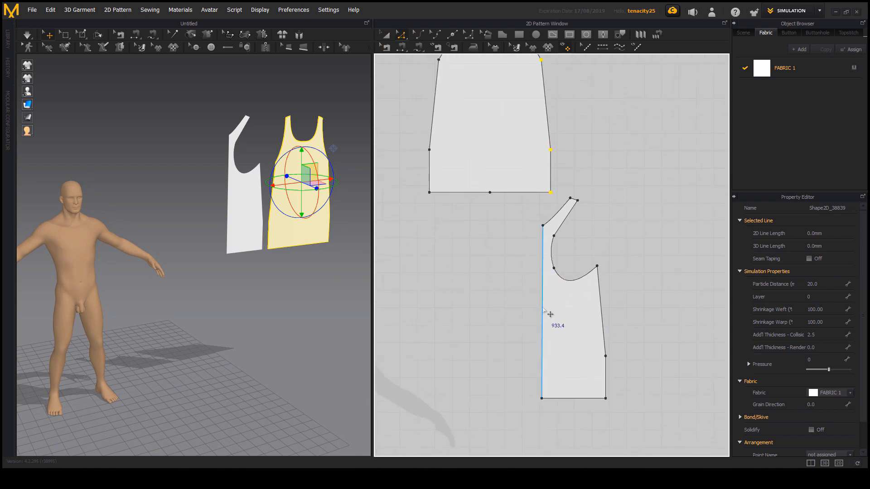
scroll(548, 295, "up", 4)
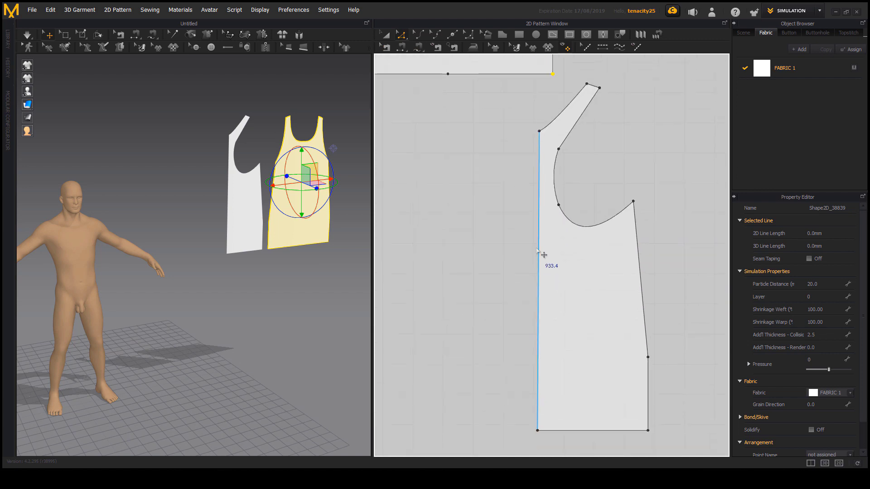
scroll(539, 256, "down", 2)
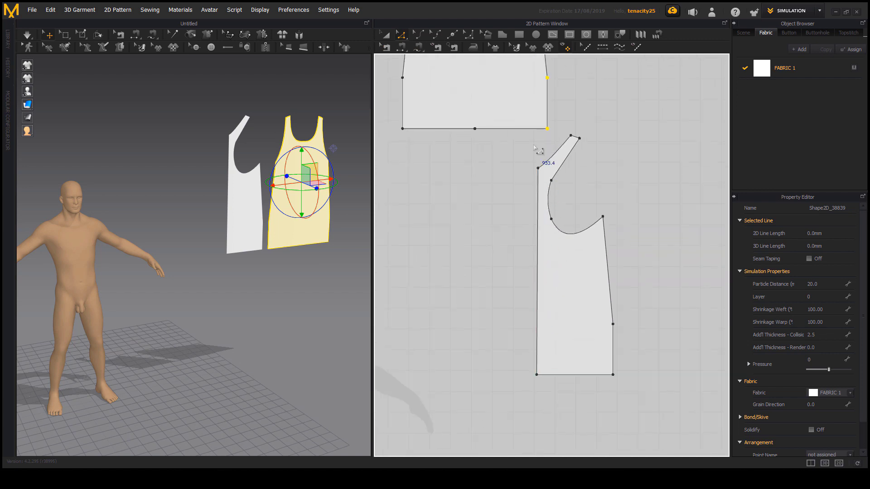
left_click(538, 256)
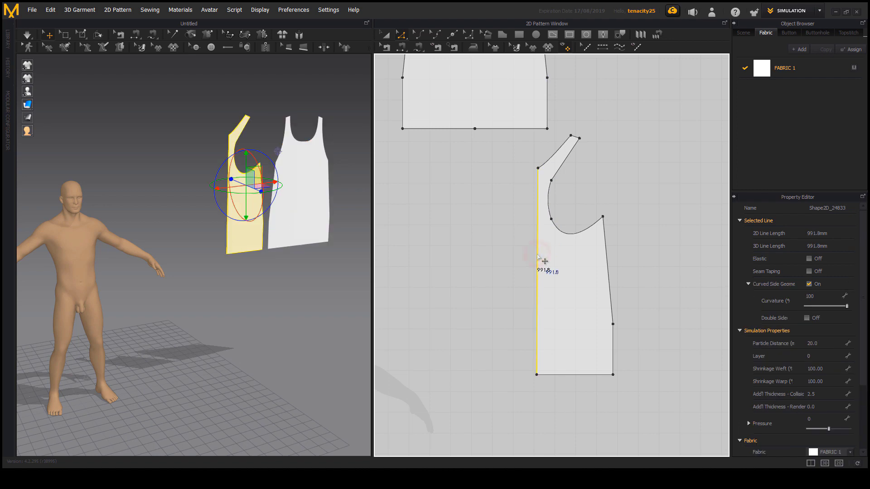
right_click(537, 255)
left_click(556, 354)
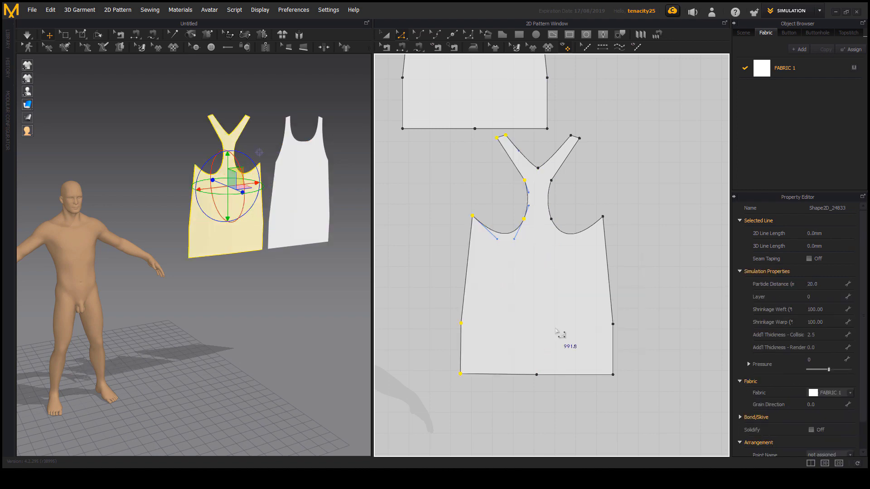
Examine both unfolded tank top panels in the 2D layout and beside the avatar in the 3D view
middle_click_drag(533, 250, 526, 266)
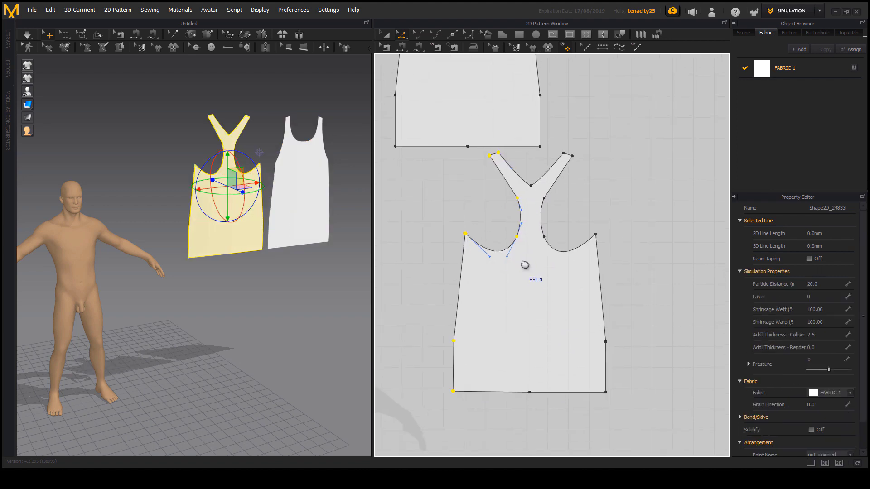
middle_click_drag(515, 220, 545, 309)
middle_click_drag(571, 367, 547, 323)
scroll(537, 310, "down", 2)
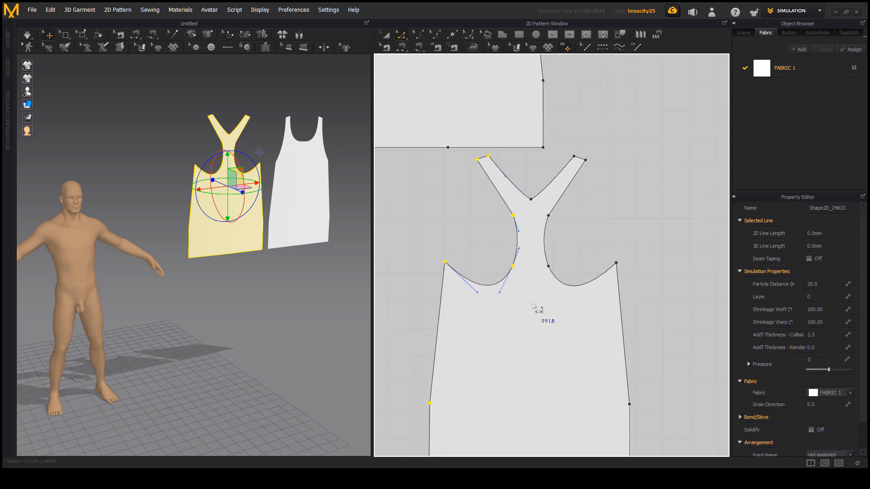
scroll(536, 309, "up", 4)
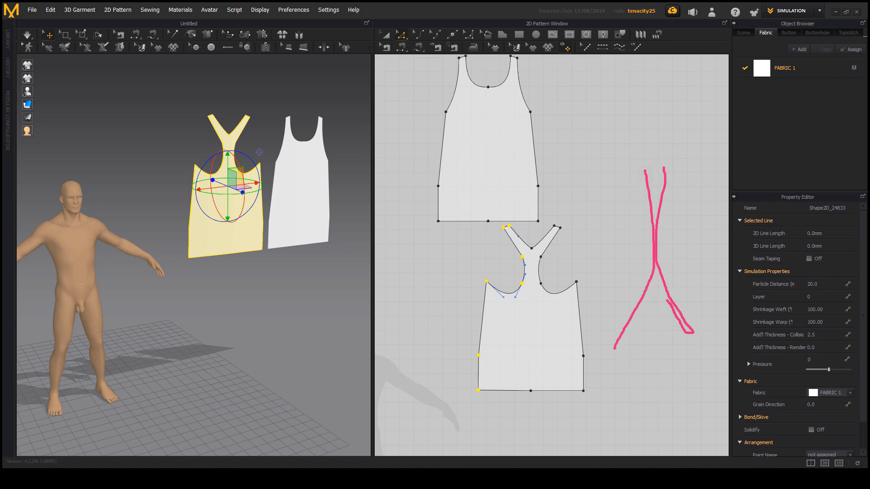
key("Escape")
middle_click_drag(571, 218, 575, 261)
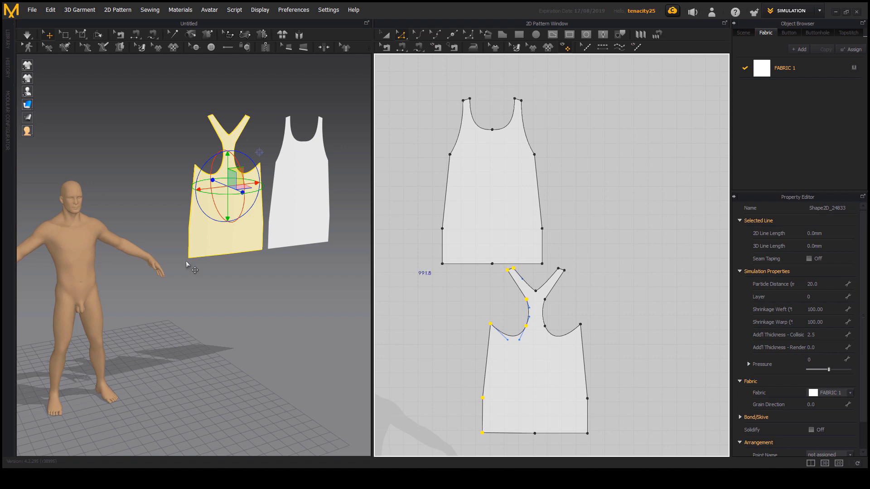
middle_click_drag(149, 289, 175, 283)
scroll(176, 282, "down", 1)
middle_click_drag(481, 271, 491, 185)
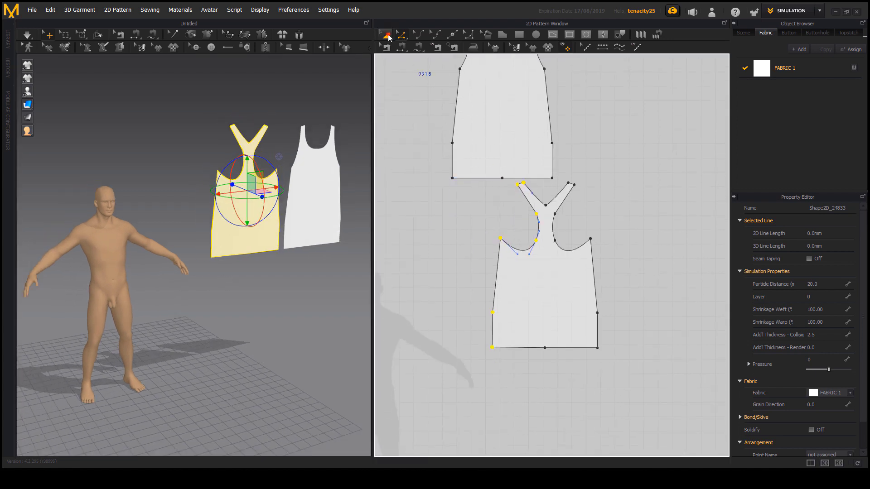
Move the racerback panel beside the scoop-neck panel in the 2D layout so both hems sit level
left_click(389, 37)
middle_click_drag(551, 203, 558, 292)
left_click_drag(557, 380, 634, 213)
scroll(547, 294, "down", 1)
middle_click_drag(540, 284, 562, 264)
scroll(593, 289, "down", 3)
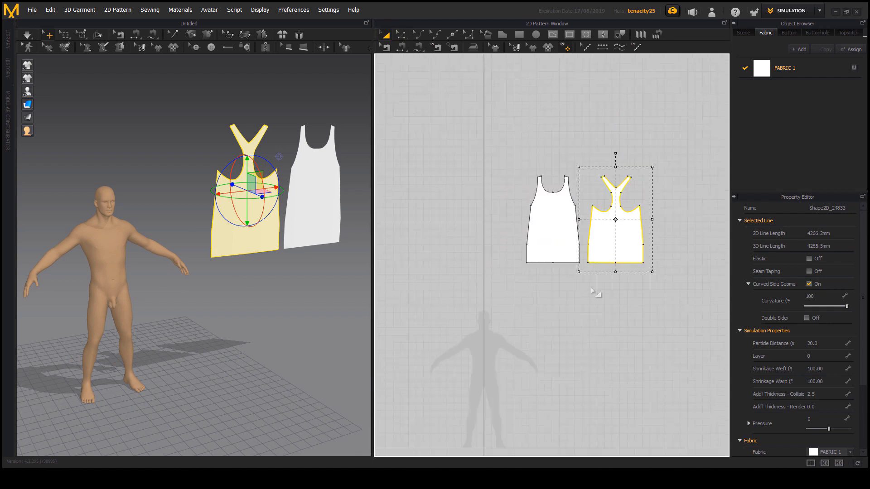
Select both tank top panels and move them together over the avatar's silhouette in the 2D layout
left_click_drag(652, 350, 550, 216)
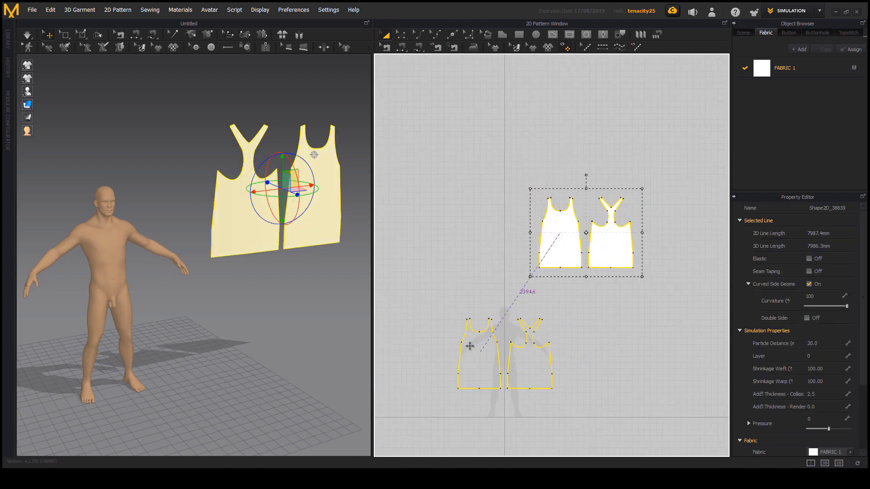
left_click_drag(470, 346, 470, 347)
scroll(509, 361, "up", 3)
middle_click_drag(510, 365, 532, 288)
left_click_drag(571, 280, 587, 274)
Scale both panels down proportionally to suit the avatar's silhouette and reposition them with the scoop-neck panel over the torso
left_click_drag(639, 190, 607, 226)
scroll(548, 293, "up", 3)
left_click_drag(584, 285, 620, 249)
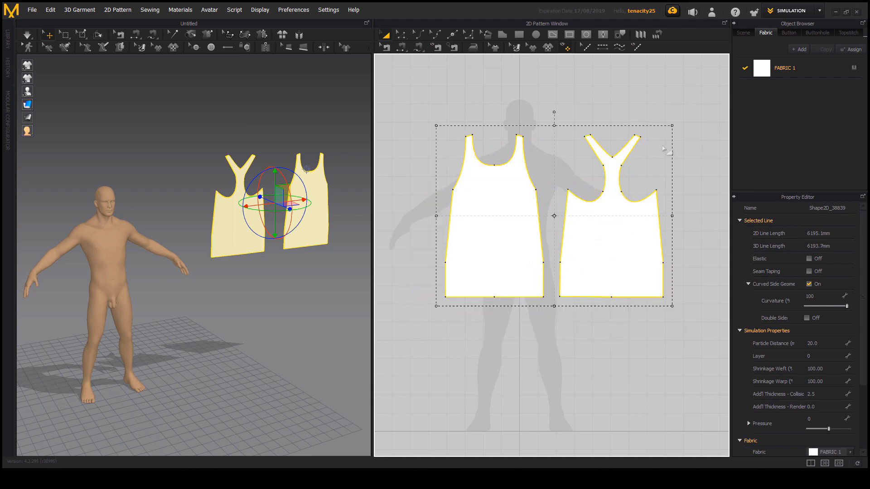
left_click_drag(673, 125, 666, 135)
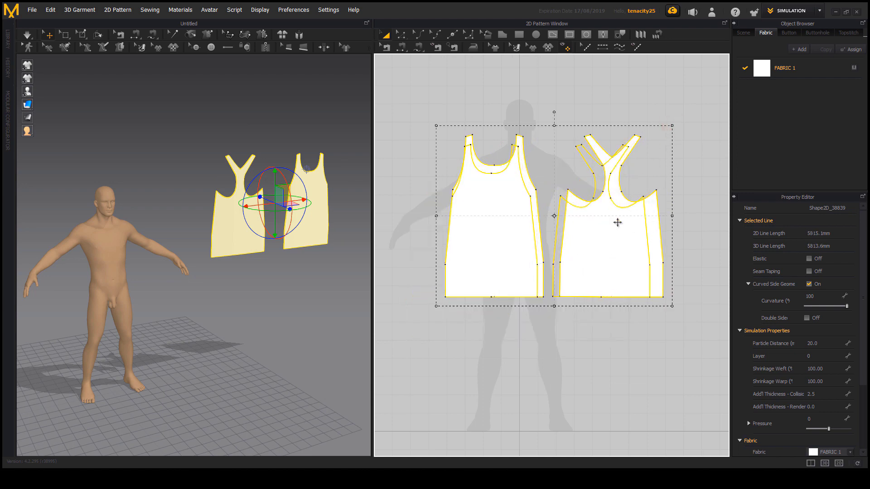
left_click_drag(618, 222, 633, 244)
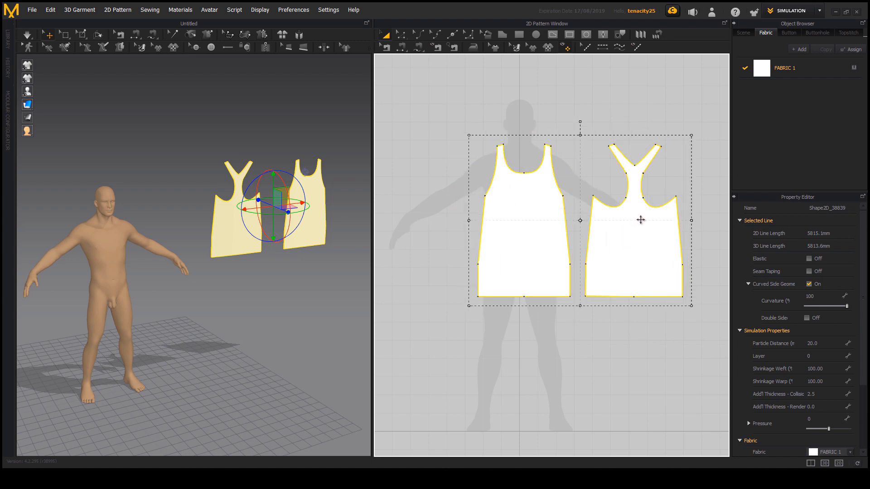
Select the racerback panel in the 3D view and display the avatar's arrangement points
right_click_drag(253, 276, 251, 277)
left_click(308, 319)
middle_click_drag(247, 224, 262, 235)
scroll(262, 235, "down", 1)
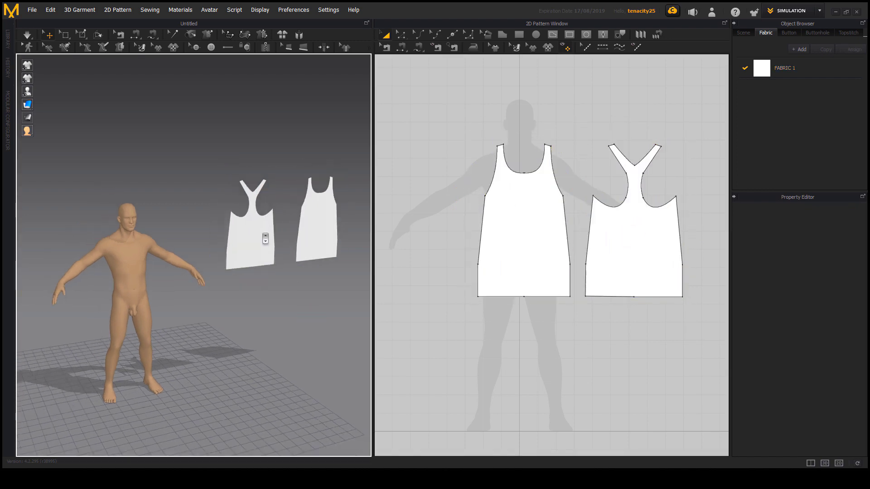
mouse_move(261, 234)
right_mouse_down()
mouse_move(275, 238)
mouse_move(258, 246)
mouse_move(188, 233)
mouse_move(268, 217)
mouse_move(261, 242)
right_mouse_up()
left_click(329, 174)
left_click(257, 192)
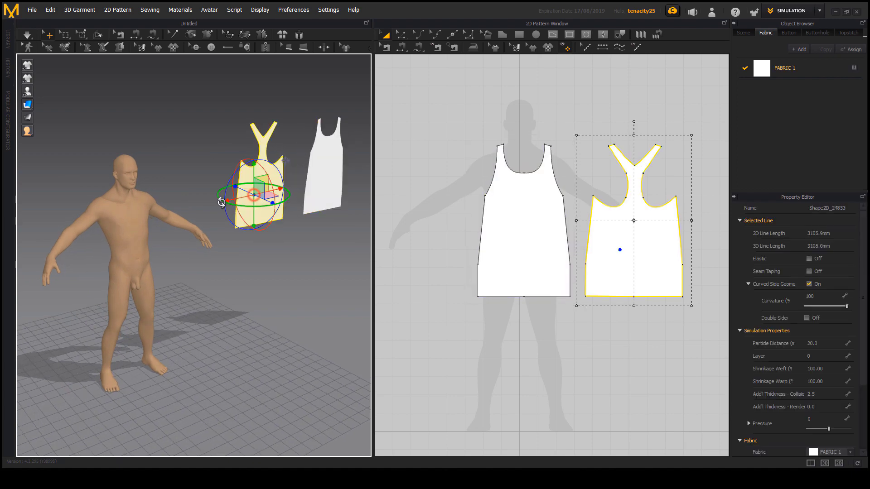
right_click_drag(257, 193, 88, 200)
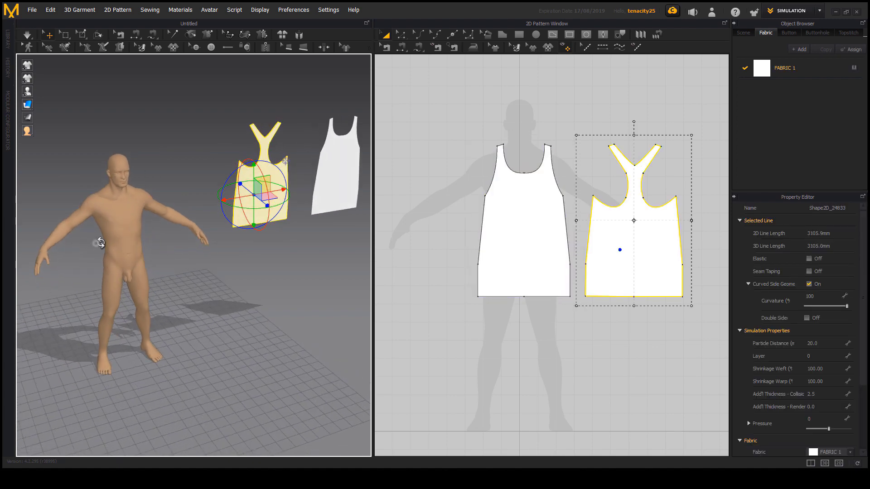
right_click_drag(100, 243, 167, 204)
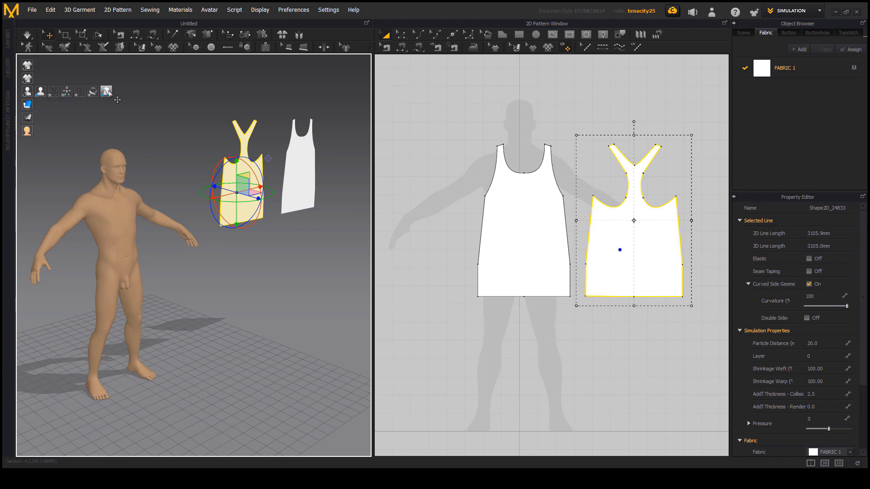
left_click(52, 92)
Examine the arrangement points around the avatar and preview the racerback panel's placement on the body
right_click_drag(126, 274, 92, 288)
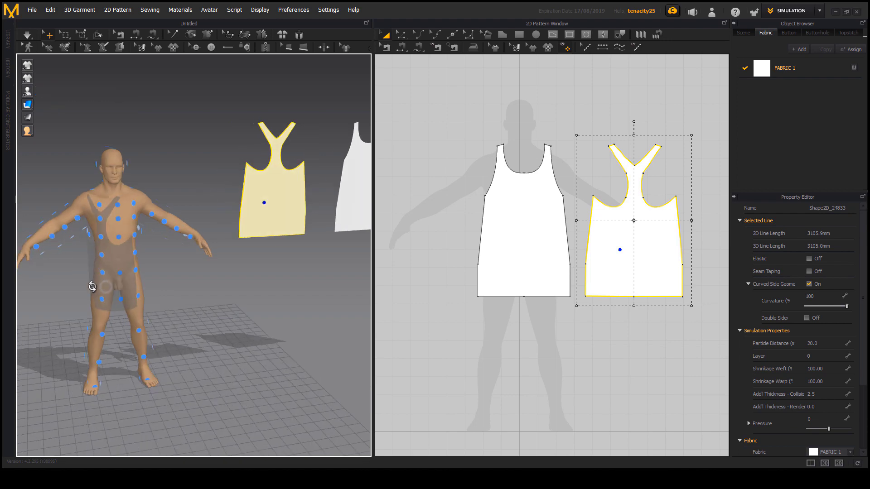
middle_click_drag(92, 287, 195, 238)
scroll(218, 242, "up", 2)
right_click_drag(233, 245, 163, 251)
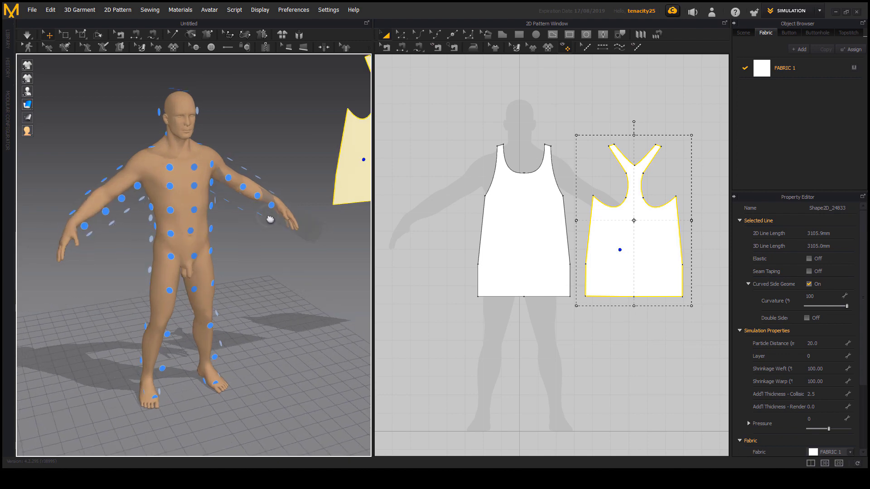
middle_click_drag(268, 215, 170, 259)
right_click_drag(273, 203, 300, 266)
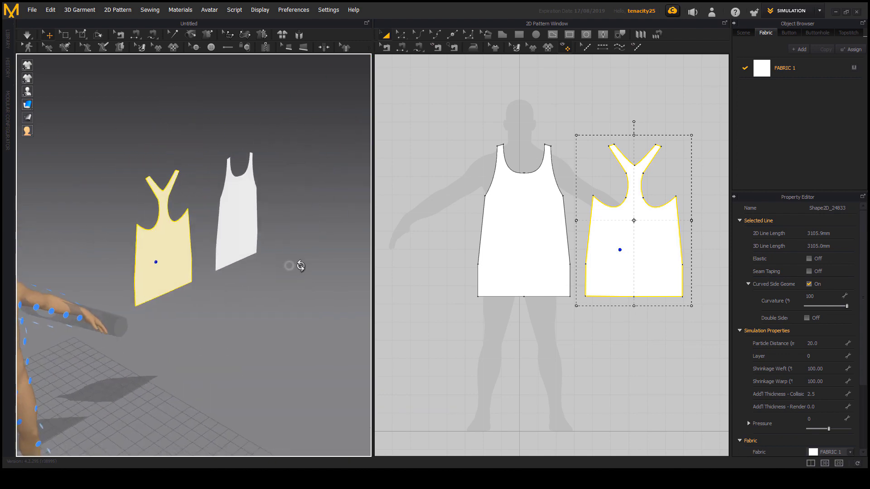
right_click_drag(205, 289, 253, 291)
middle_click_drag(253, 291, 223, 304)
middle_click_drag(264, 229, 243, 252)
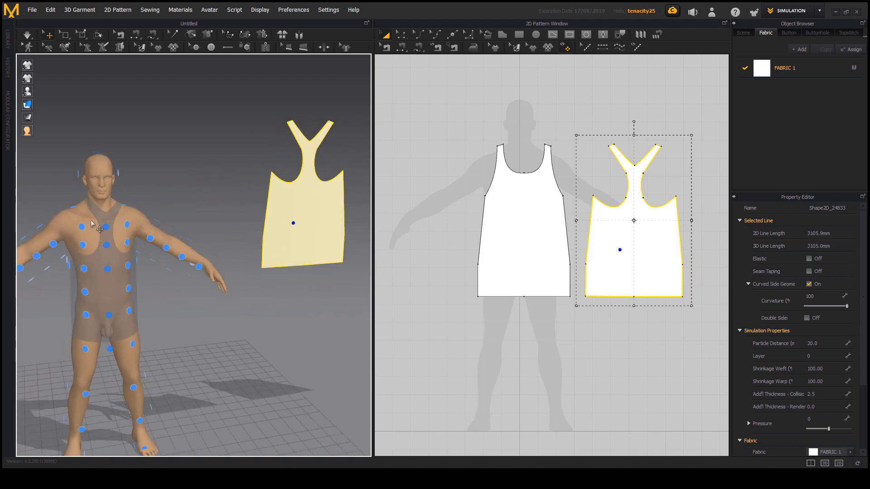
right_click_drag(59, 313, 103, 317)
middle_click_drag(153, 312, 68, 357)
Place the scoop-neck front panel on the arrangement point at the centre front of the avatar's torso
left_click(292, 213)
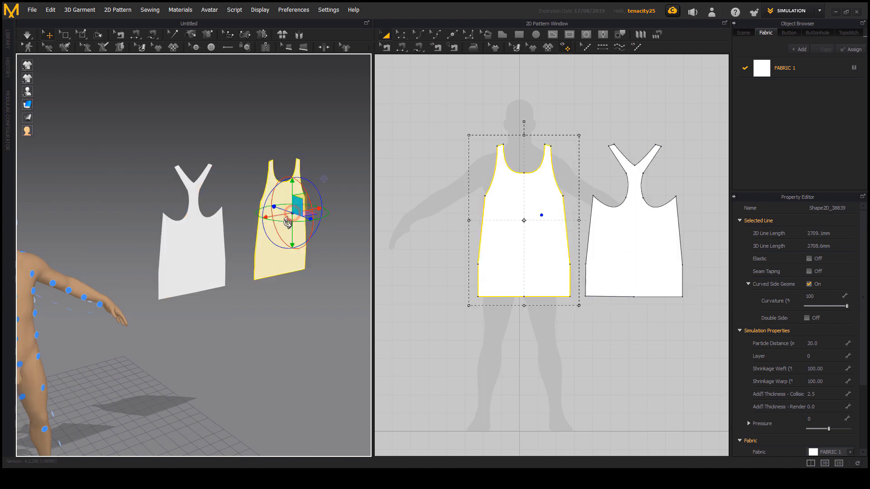
mouse_move(252, 245)
right_mouse_down()
mouse_move(282, 252)
mouse_move(254, 259)
right_mouse_up()
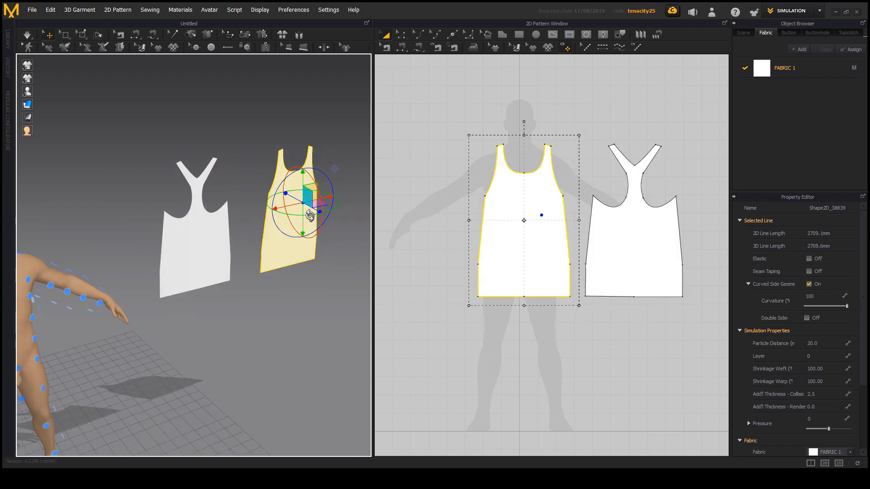
middle_click_drag(181, 349, 144, 357)
middle_click_drag(234, 295, 343, 243)
right_click_drag(238, 311, 208, 305)
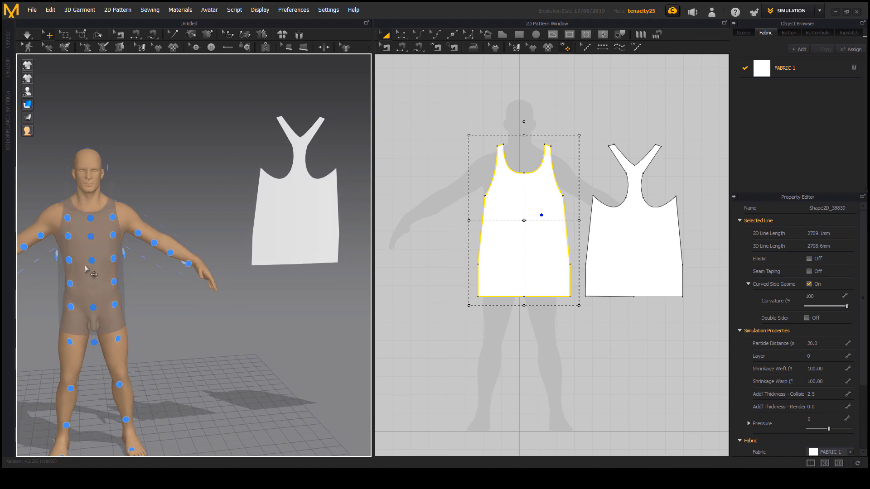
right_click_drag(81, 234, 141, 290)
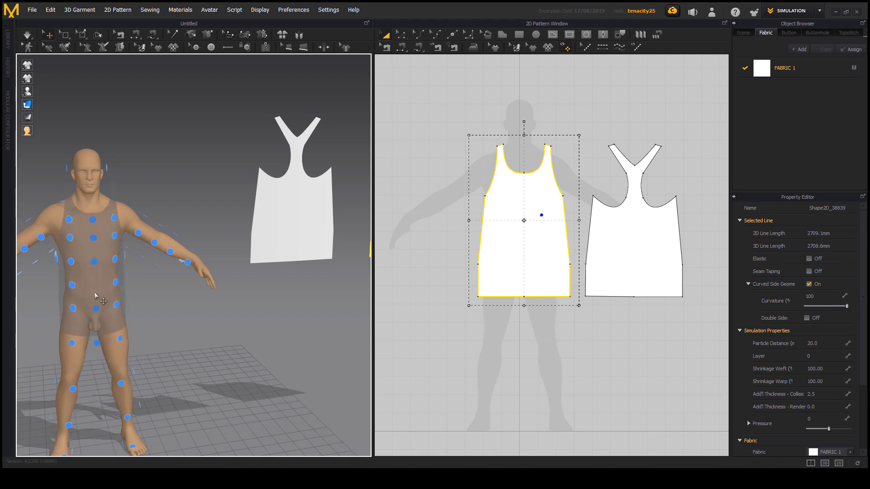
right_click_drag(114, 310, 108, 283)
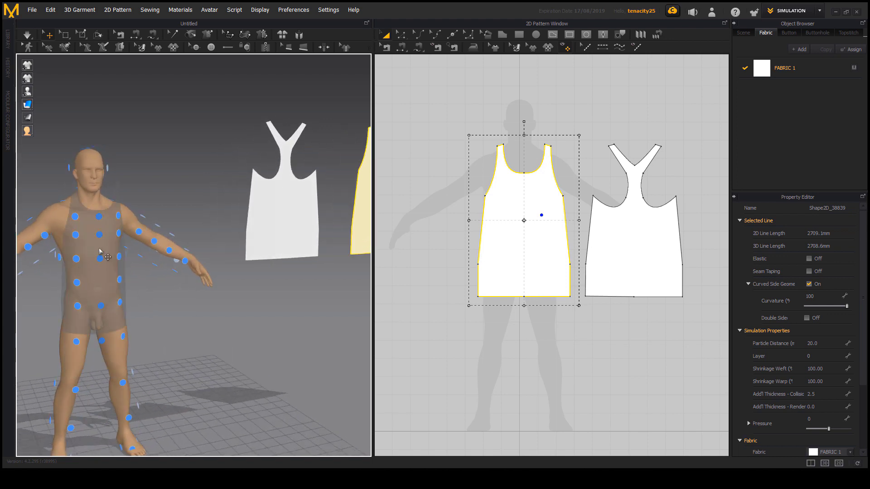
right_click_drag(99, 250, 93, 269)
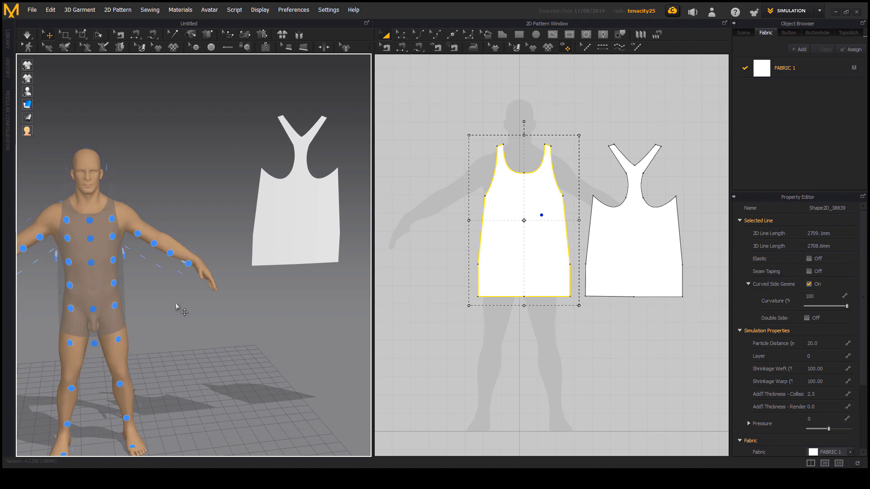
right_click_drag(177, 305, 209, 314)
left_click(98, 262)
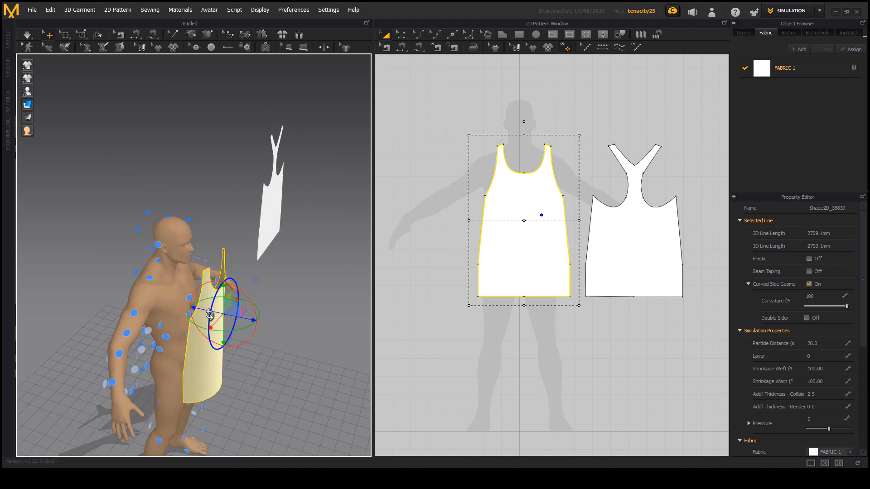
Place the racerback panel on the arrangement point at the centre of the avatar's back
right_click(219, 281)
left_click(27, 91)
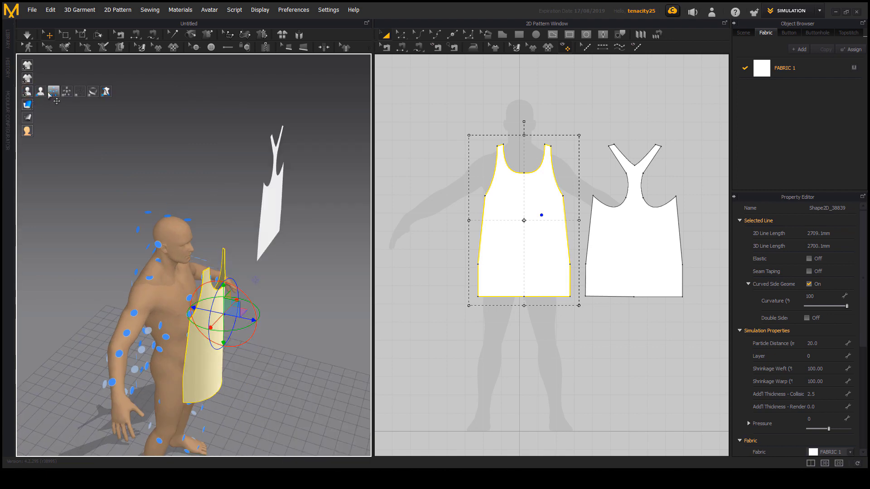
right_click_drag(238, 331, 233, 356)
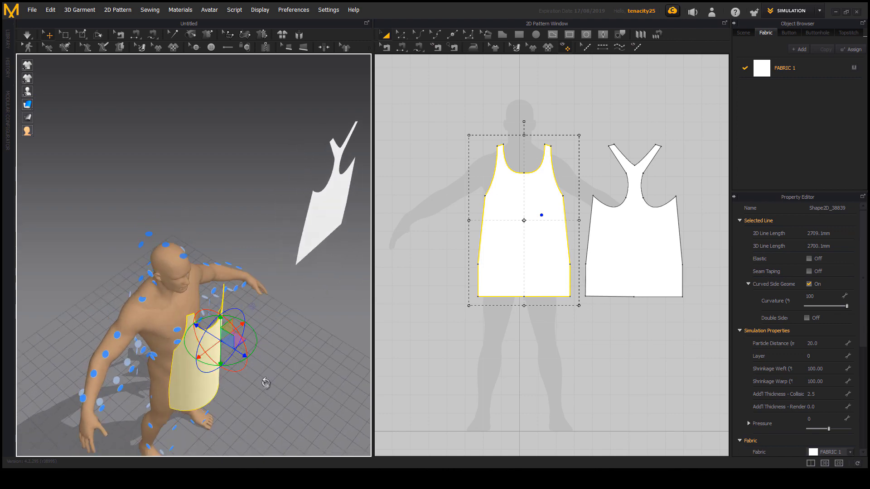
right_click_drag(266, 383, 266, 340)
left_click(270, 227)
right_click_drag(270, 226, 242, 300)
left_click(200, 275)
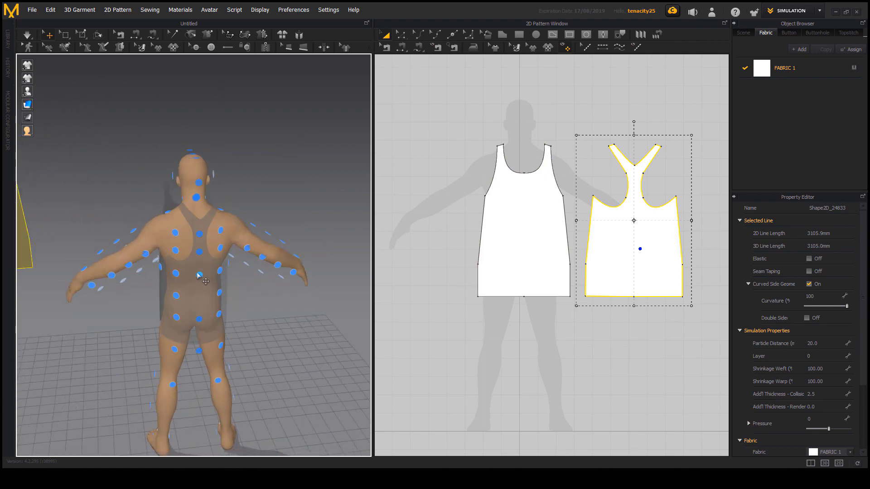
Deselect the arranged panels and hide the avatar's arrangement points
right_click_drag(217, 330, 260, 312)
scroll(191, 306, "up", 5)
right_click_drag(198, 323, 222, 335)
left_click(229, 322)
left_click(281, 359)
right_click_drag(281, 359, 39, 132)
mouse_move(28, 105)
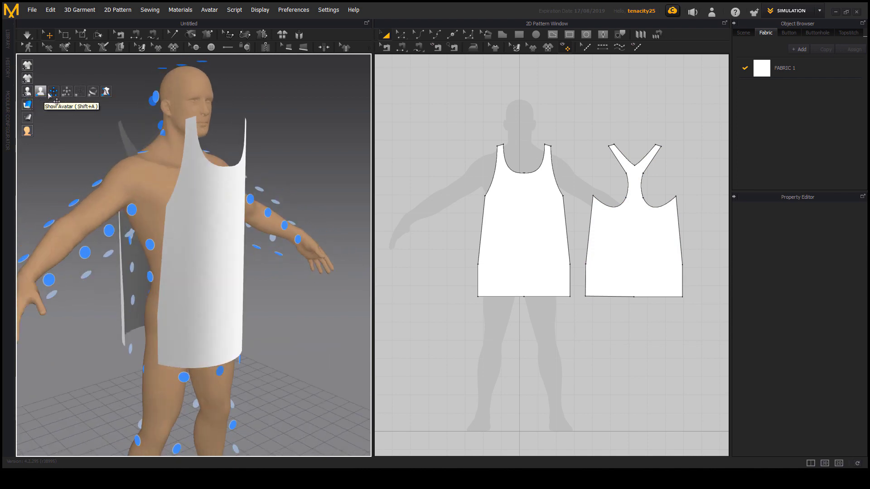
left_click(53, 92)
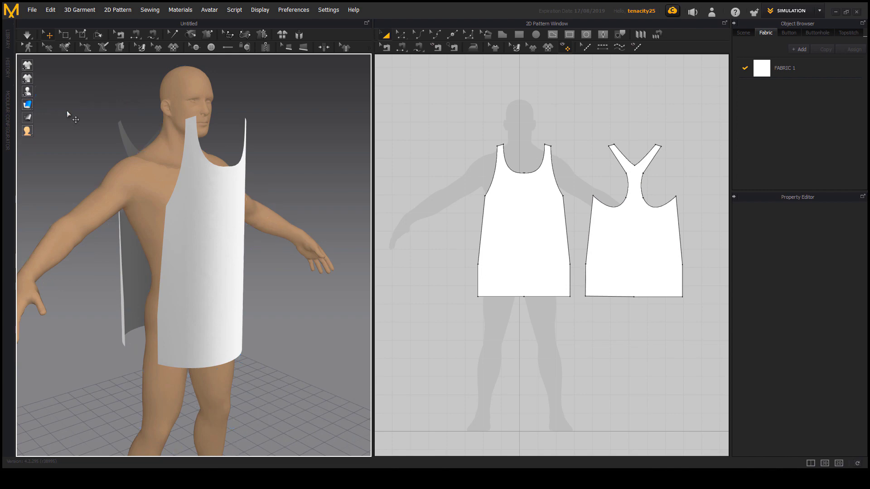
Examine how the front and back panels curve around the avatar, selecting each panel in the 3D view
right_click_drag(67, 111, 246, 262)
left_click(245, 262)
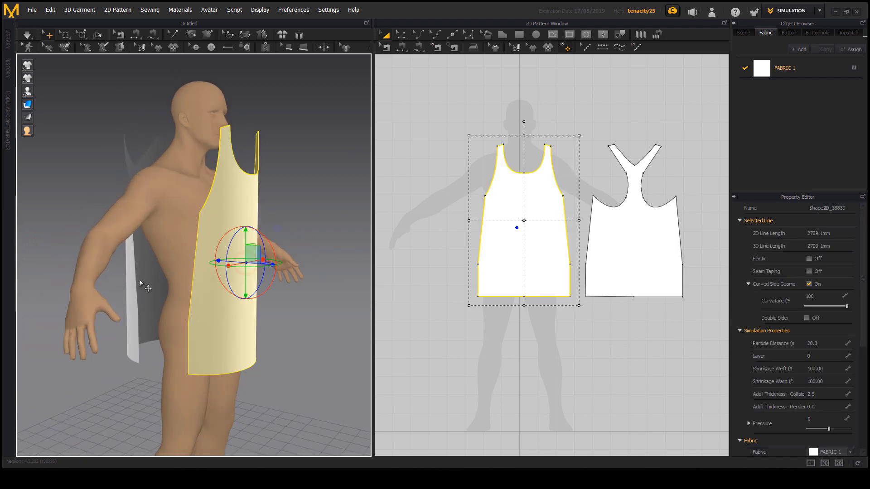
left_click(139, 279)
right_click_drag(199, 309, 218, 302)
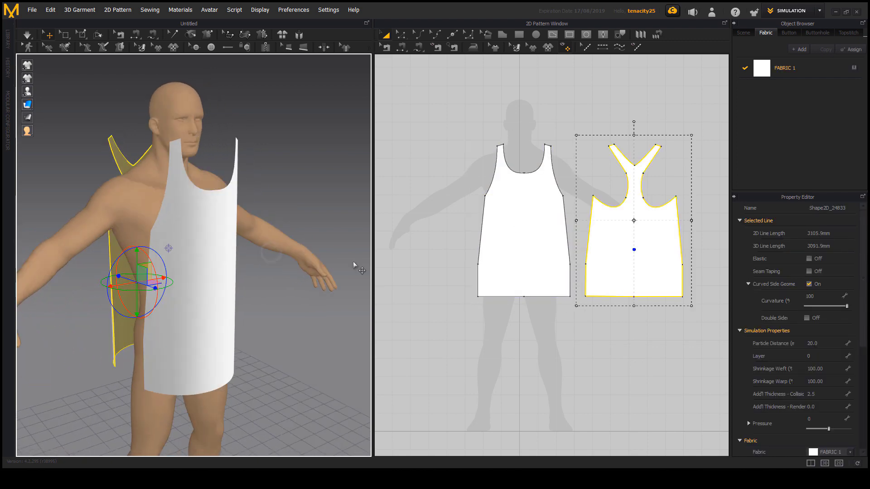
left_click(518, 127)
scroll(529, 219, "up", 3)
scroll(530, 219, "down", 5)
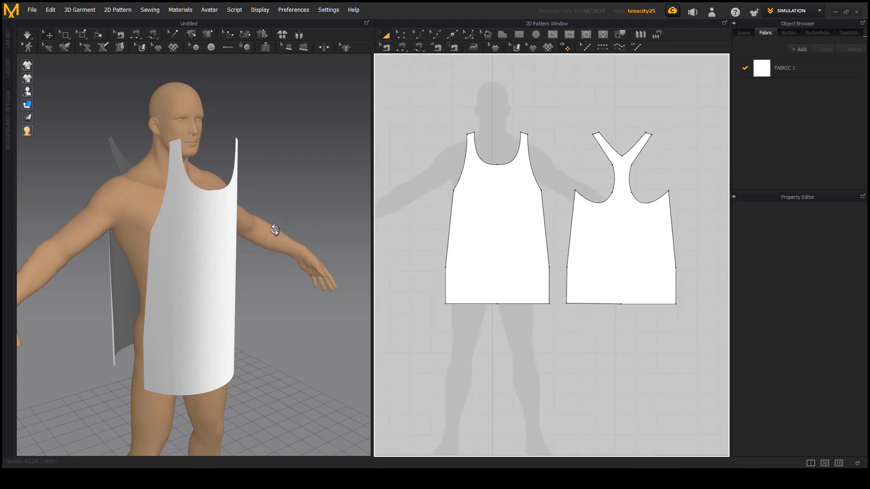
right_click_drag(272, 229, 181, 277)
left_click(181, 277)
right_click_drag(261, 277, 272, 244)
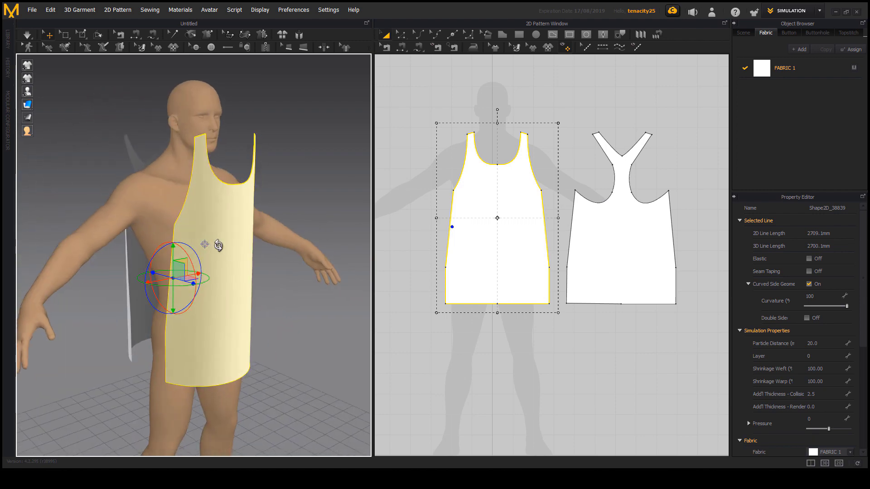
Compare the front and back panel outlines in the 2D layout with the open side of the garment in 3D
mouse_move(540, 252)
right_mouse_down()
mouse_move(514, 258)
mouse_move(552, 250)
right_mouse_up()
middle_click_drag(552, 251, 539, 250)
scroll(530, 220, "up", 4)
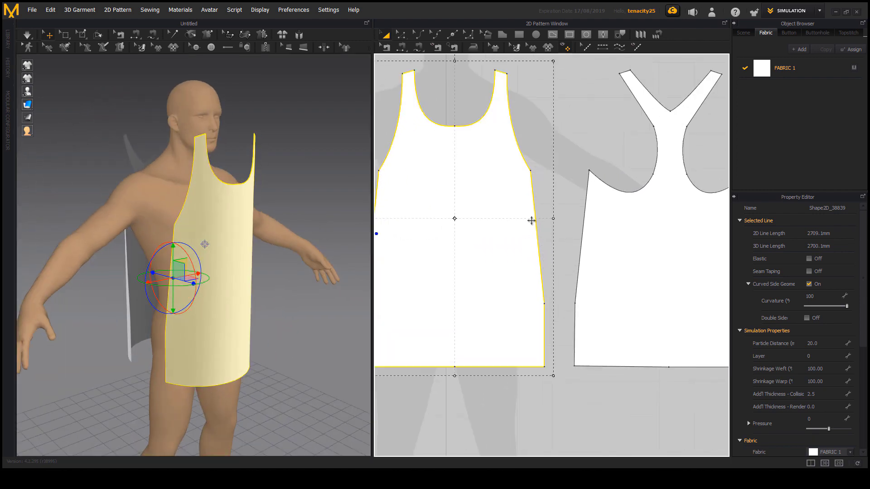
middle_click_drag(624, 218, 568, 255)
scroll(584, 241, "down", 3)
scroll(551, 224, "up", 1)
scroll(544, 229, "down", 2)
scroll(543, 232, "up", 4)
scroll(567, 255, "down", 1)
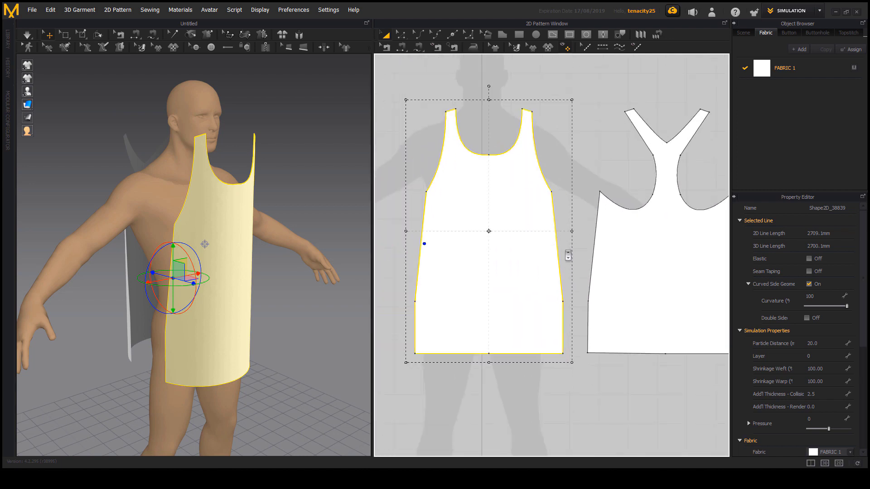
middle_click_drag(257, 256, 282, 234)
right_click_drag(277, 246, 286, 234)
left_click(302, 207)
middle_click_drag(303, 208, 320, 216)
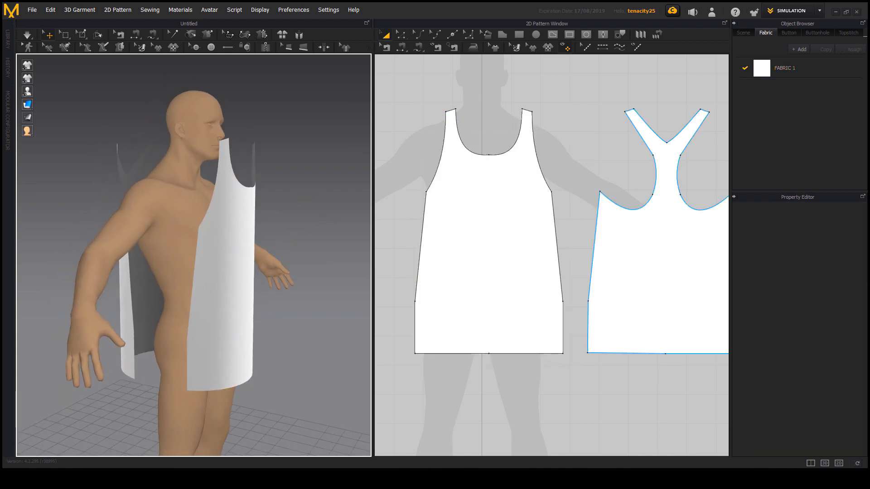
Activate the Segment Sewing tool and bring the open gap between the panels at the avatar's right side into view
left_click_drag(410, 43, 405, 58)
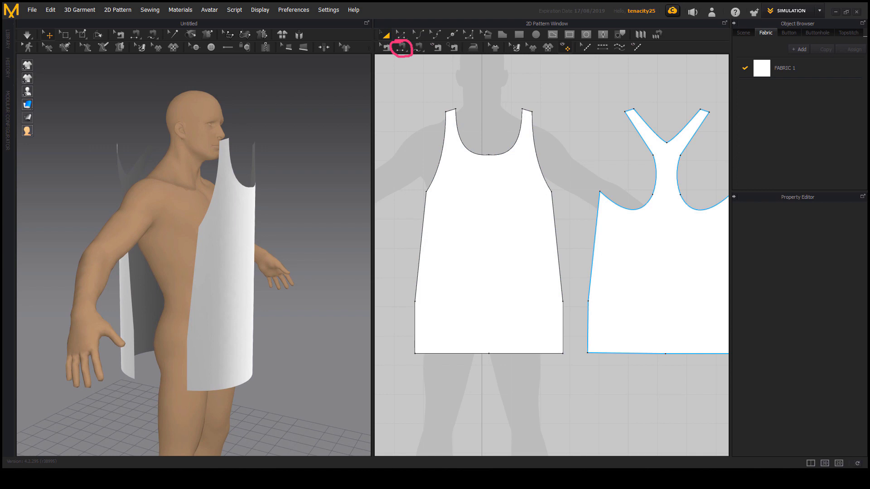
left_click(386, 48)
left_click(402, 48)
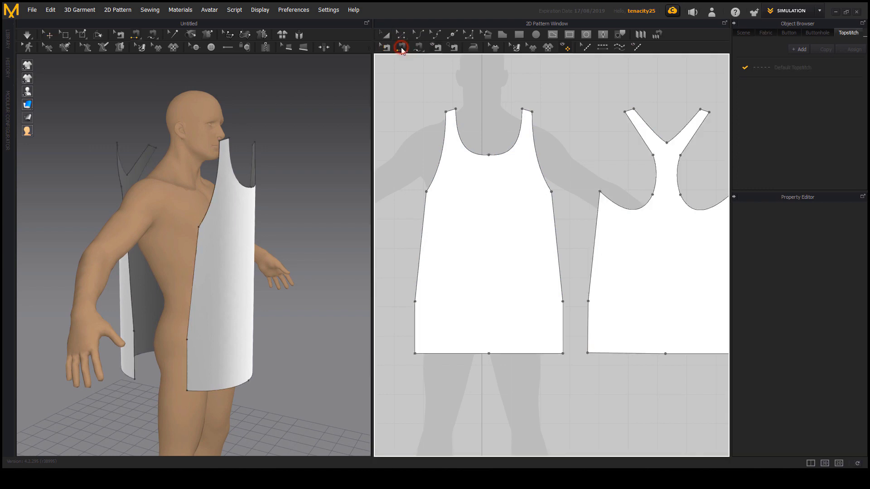
middle_click_drag(232, 214, 264, 201)
scroll(260, 210, "up", 1)
right_click_drag(262, 211, 224, 207)
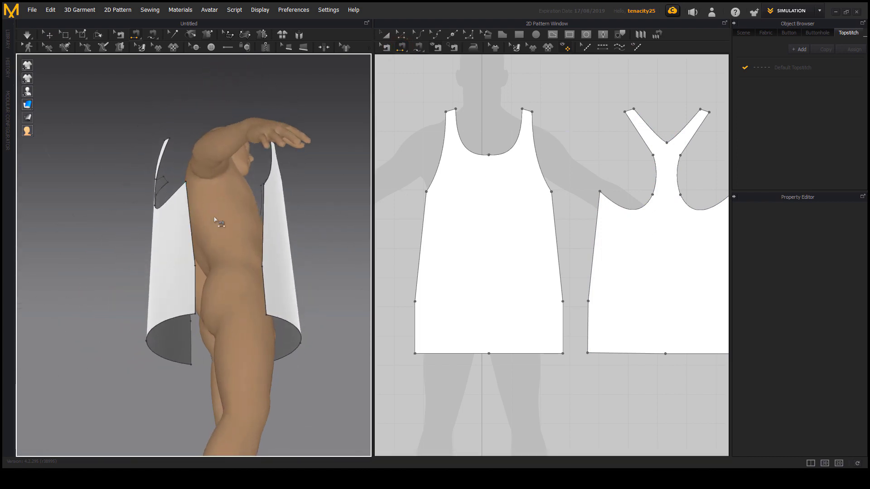
right_click_drag(272, 224, 309, 256)
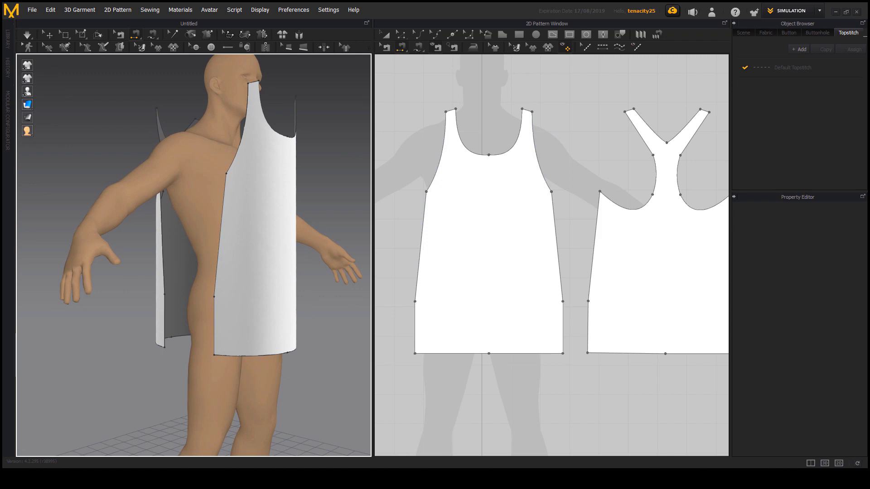
Compare the upper and lower side segments of the front and back panels in 3D with their dividing points in 2D
left_click(159, 203)
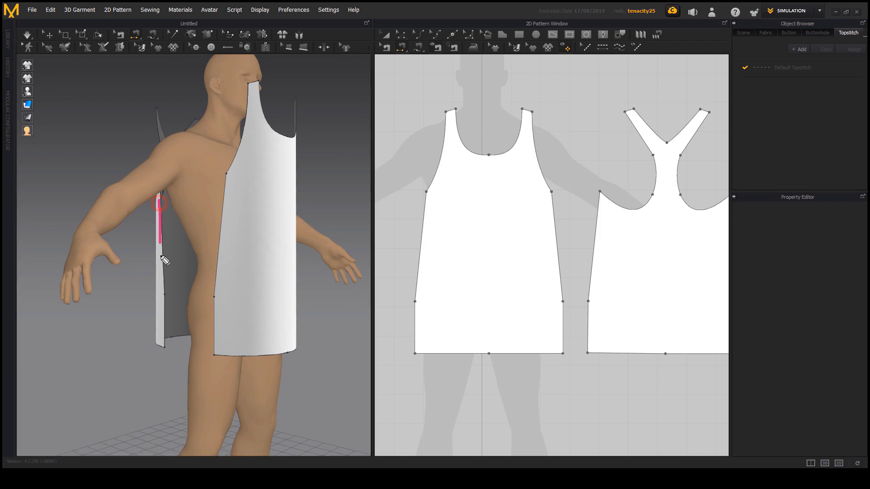
left_click(228, 175)
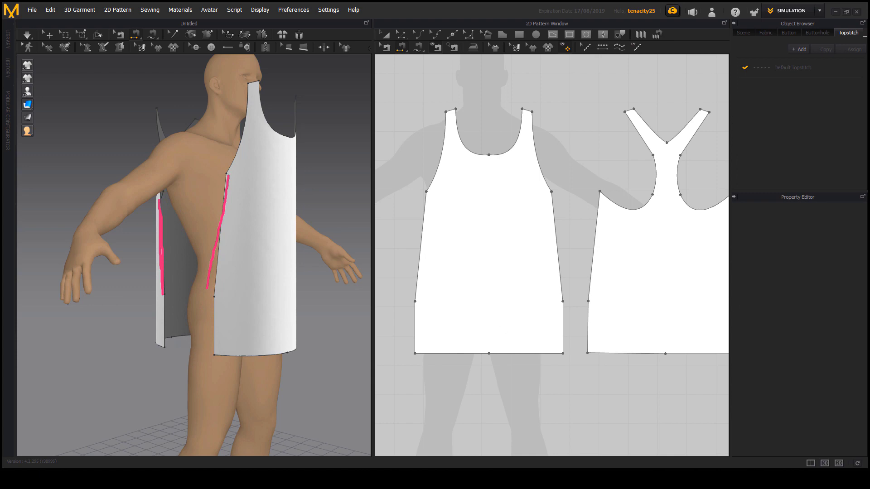
left_click(166, 295)
left_click(215, 304)
mouse_move(419, 196)
left_mouse_down()
mouse_move(398, 229)
mouse_move(410, 353)
left_mouse_up()
left_click(414, 302)
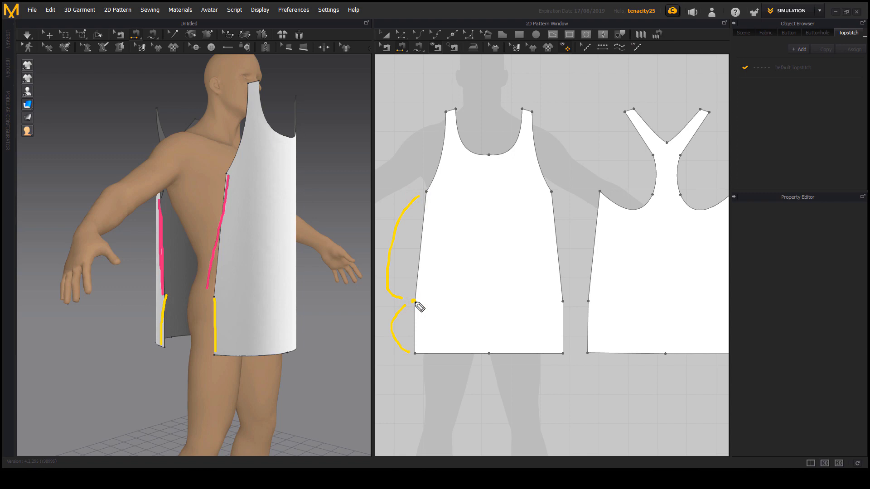
left_click(561, 301)
left_click(590, 302)
left_click_drag(585, 255, 584, 360)
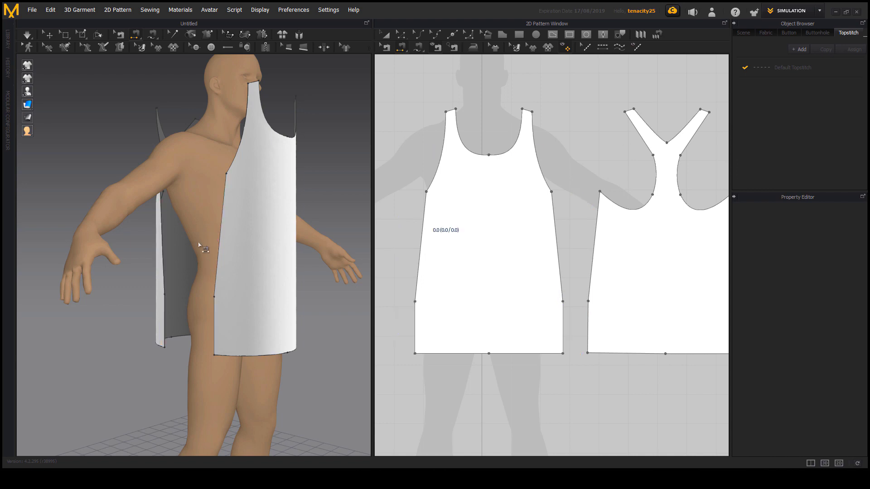
Pick the racerback panel's upper side segment at the avatar's right as the seam's first edge, checking its pairing in the 2D layout
left_click(402, 47)
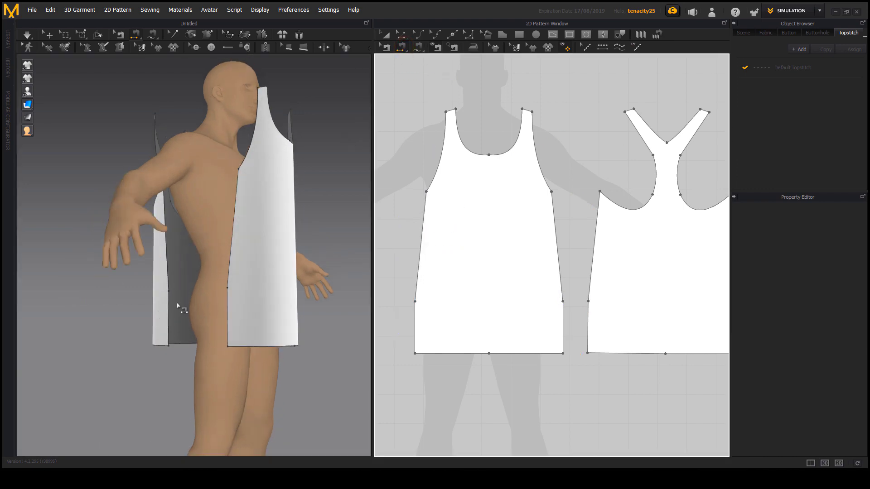
right_click_drag(178, 306, 155, 305)
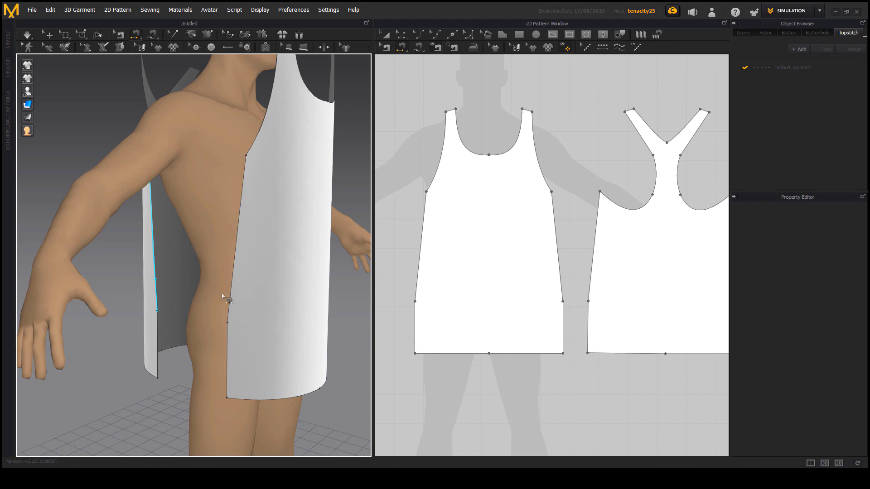
right_click_drag(222, 296, 258, 315)
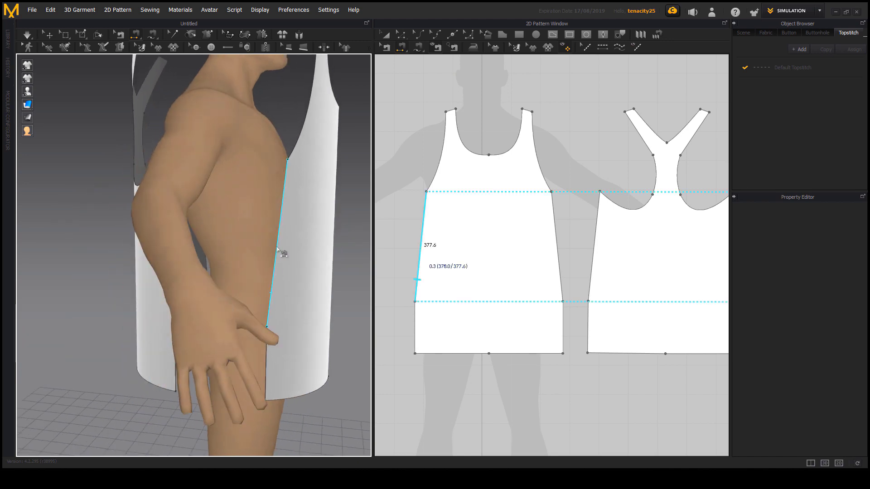
scroll(505, 257, "down", 4)
middle_click_drag(505, 257, 425, 273)
middle_click_drag(323, 281, 288, 275)
right_click_drag(242, 273, 217, 271)
scroll(200, 278, "up", 2)
scroll(466, 333, "down", 2)
middle_click_drag(467, 333, 550, 322)
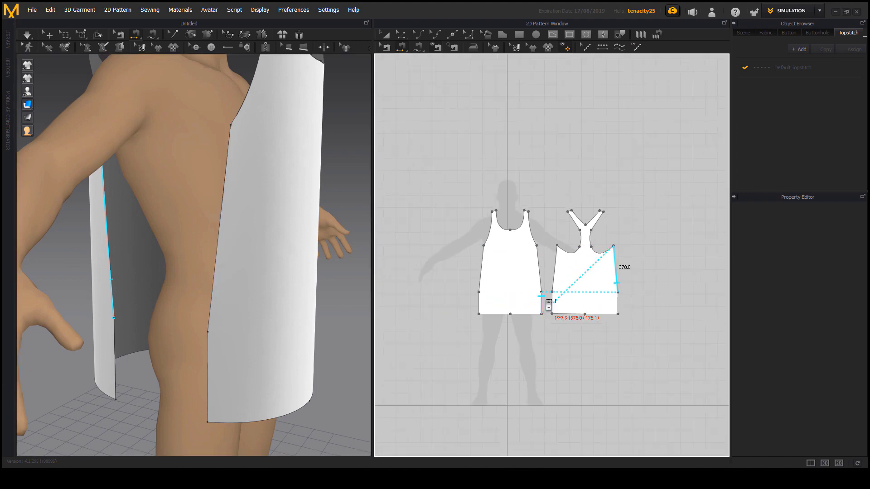
scroll(546, 306, "up", 4)
scroll(547, 262, "down", 2)
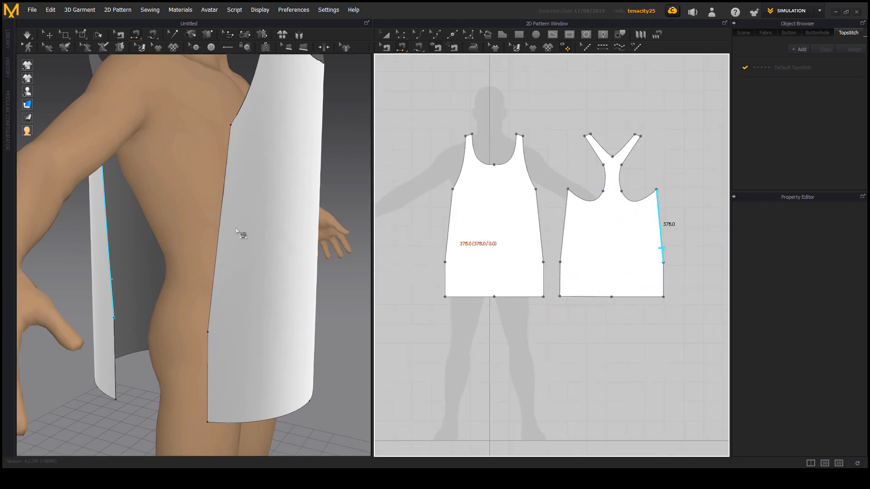
Sew the picked back segment to the front panel's upper right-side segment with opposed directions, so the seam lines cross
left_click(231, 225)
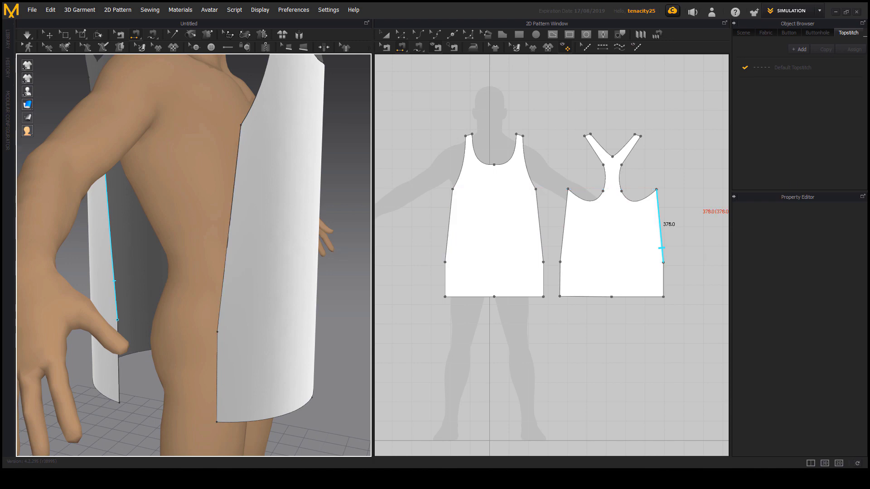
left_click_drag(451, 205, 449, 247)
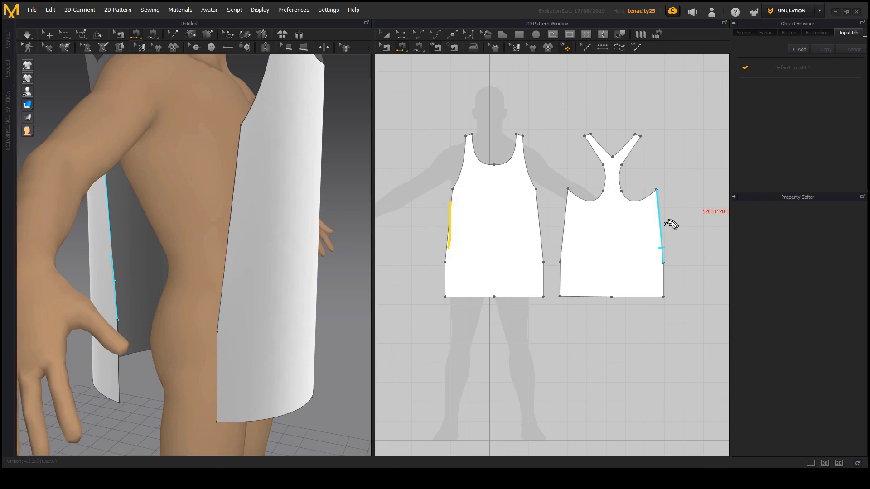
left_click_drag(660, 208, 663, 241)
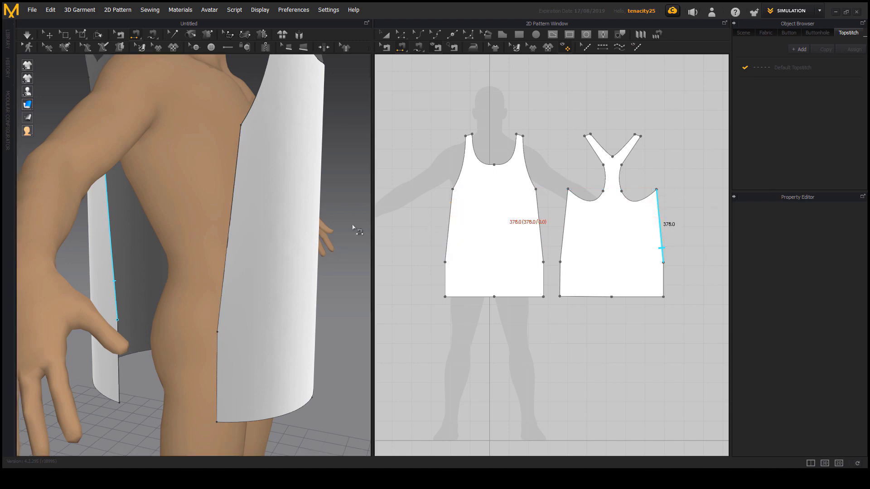
left_click(228, 258)
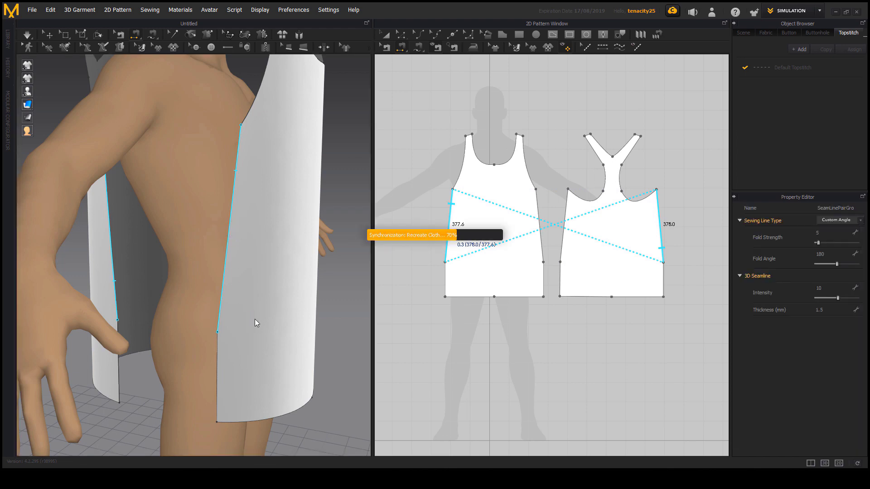
right_click_drag(243, 111, 314, 265)
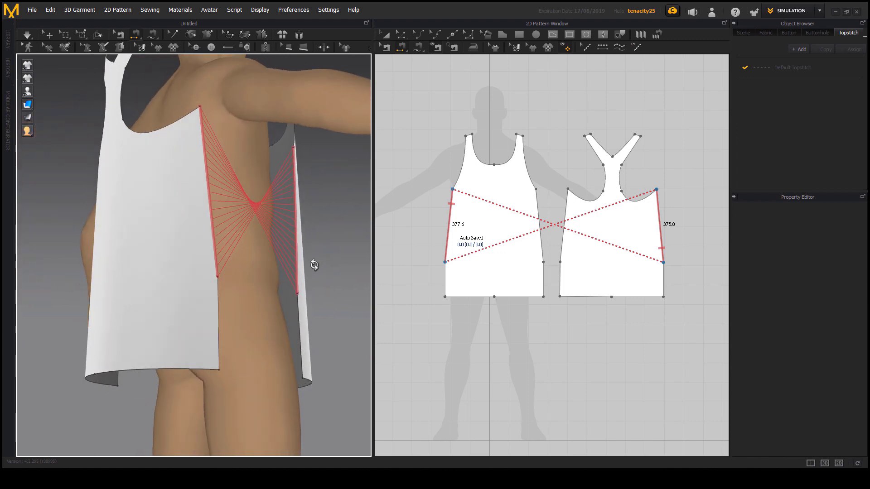
right_click_drag(322, 198, 291, 194)
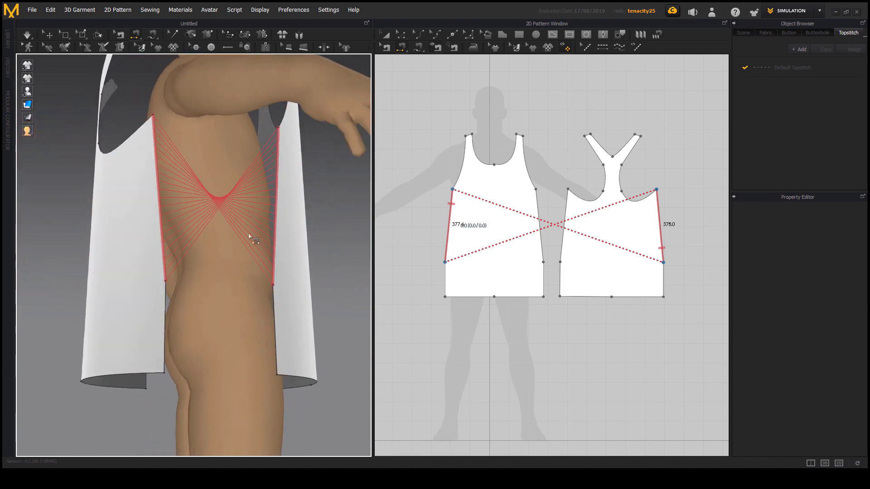
right_click_drag(249, 236, 229, 254)
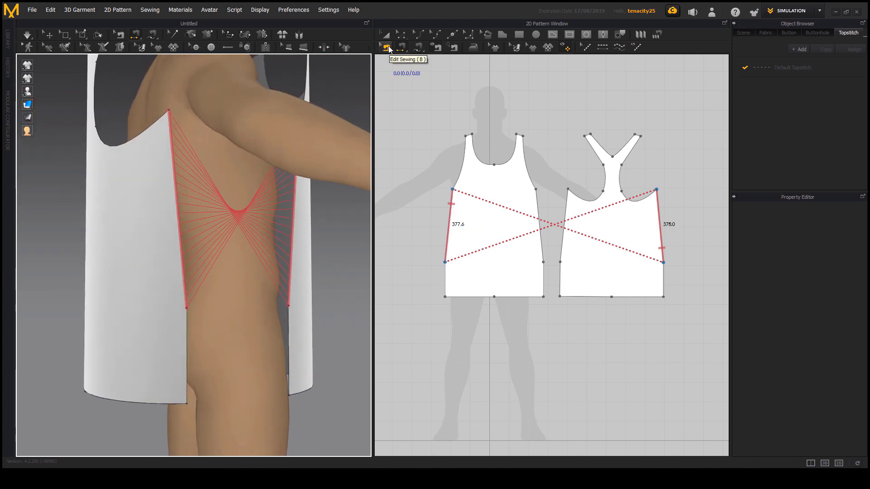
Reverse the crossed seam between the upper side segments using Edit Sewing
left_click(385, 48)
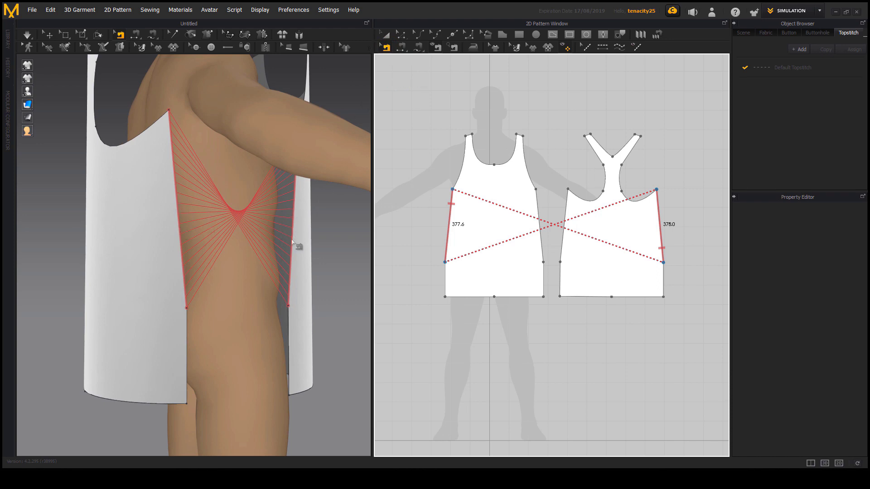
right_click(180, 234)
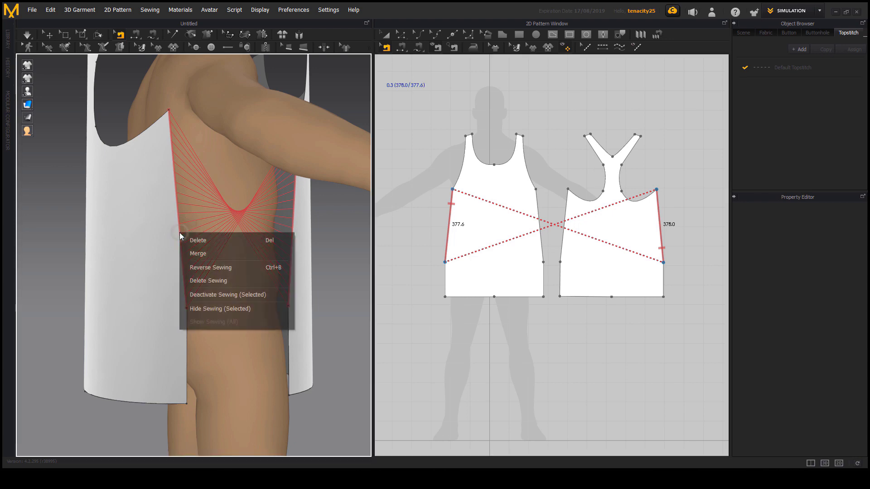
left_click(213, 268)
right_click_drag(218, 277, 204, 259)
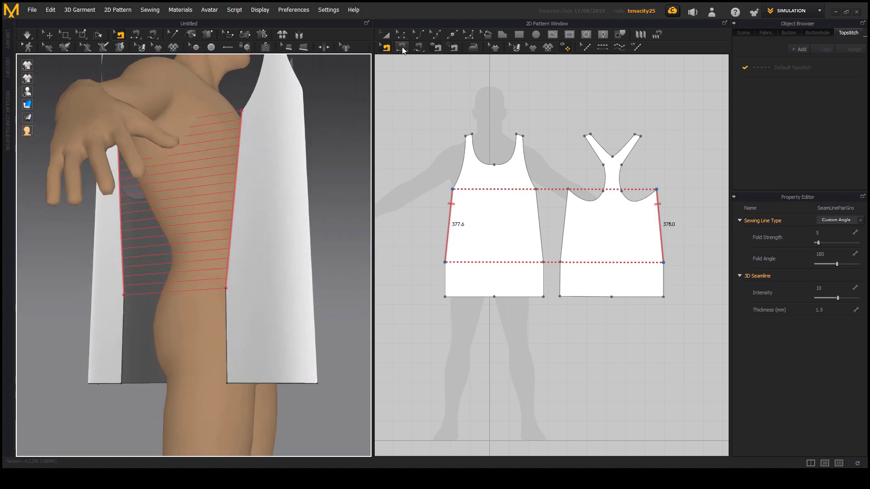
Sew the lower side segments of the back and front panels together at the avatar's right side with Segment Sewing
left_click(402, 47)
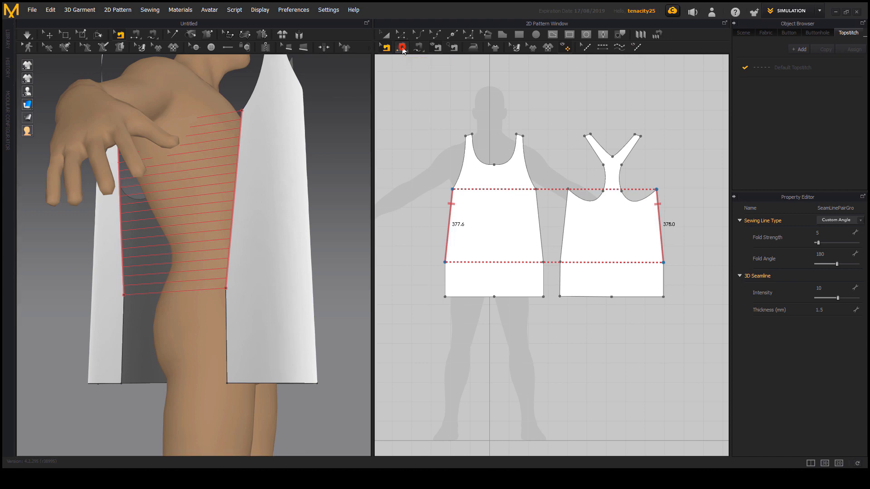
left_click(123, 339)
left_click(226, 335)
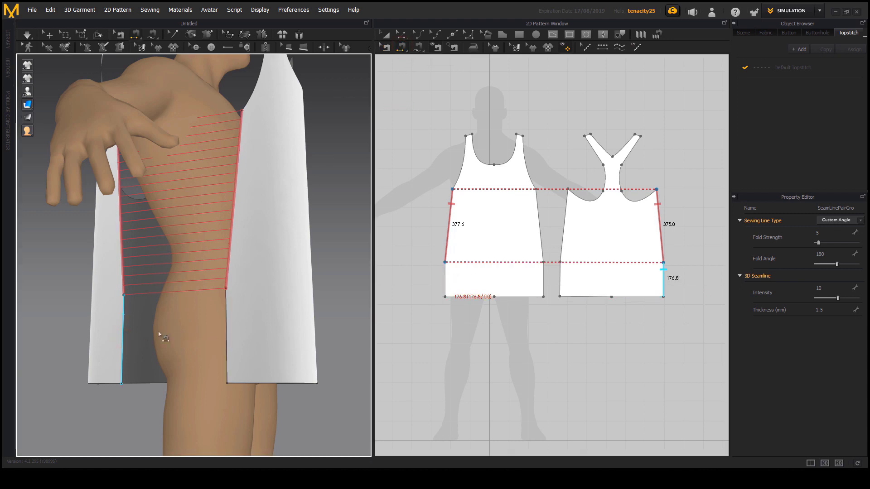
right_click_drag(232, 334, 232, 316)
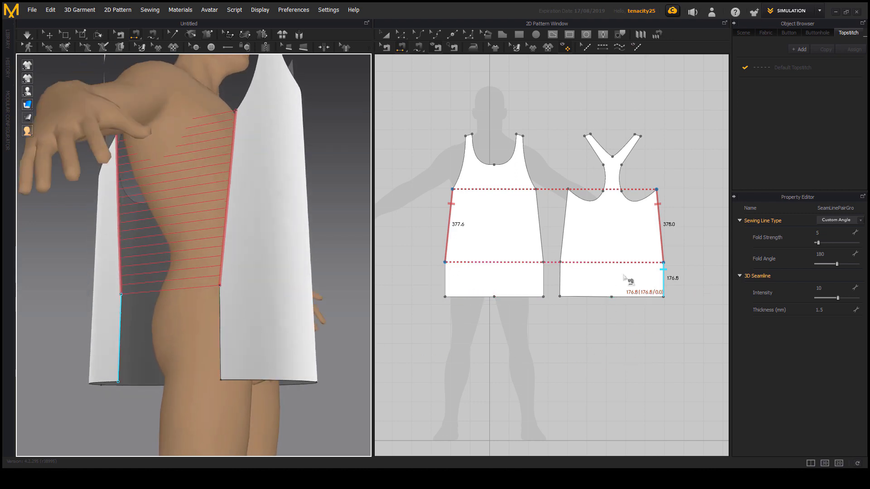
right_click_drag(587, 318, 586, 300)
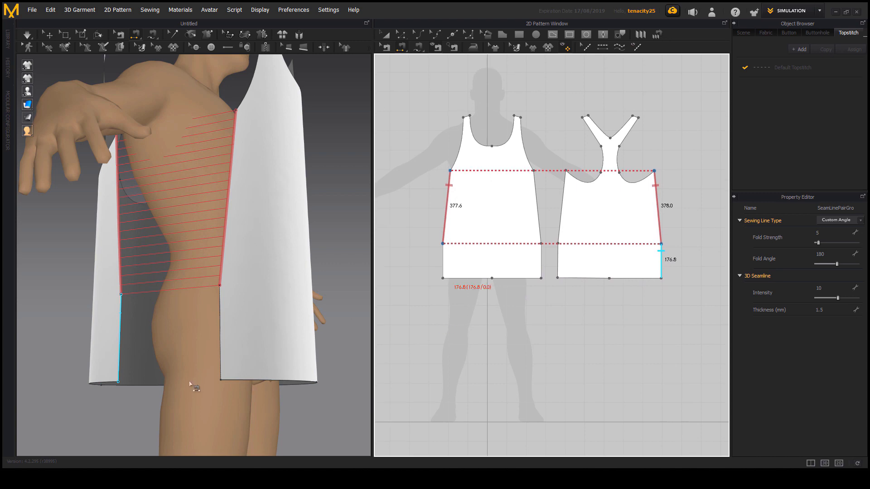
right_click_drag(193, 386, 204, 374)
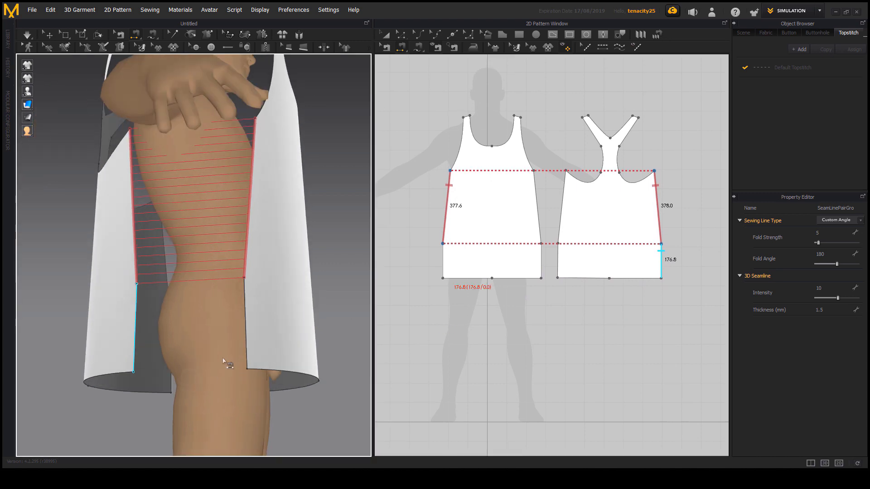
left_click(246, 313)
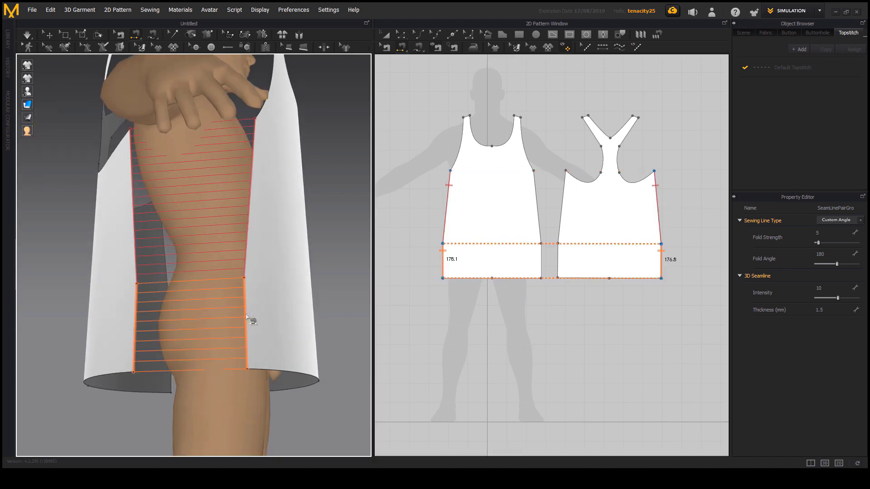
Sew the upper and lower side segments of the front and back panels together at the avatar's left side
right_click_drag(249, 320, 107, 345)
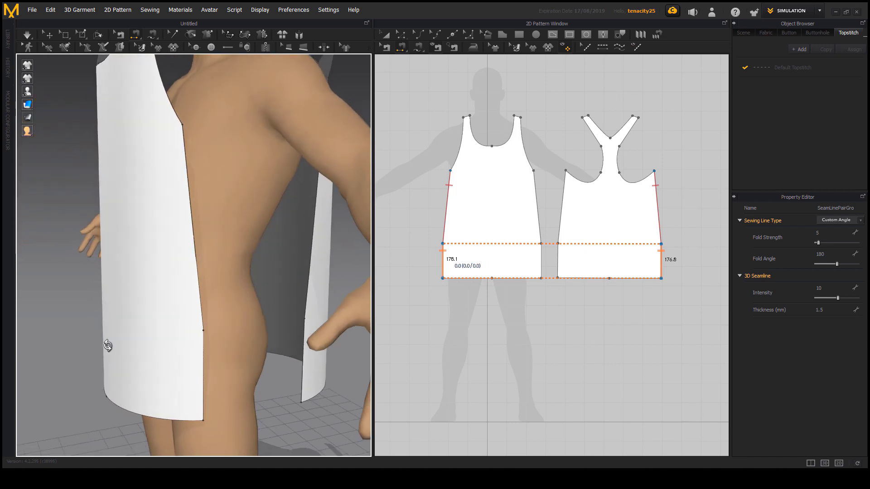
left_click(316, 251)
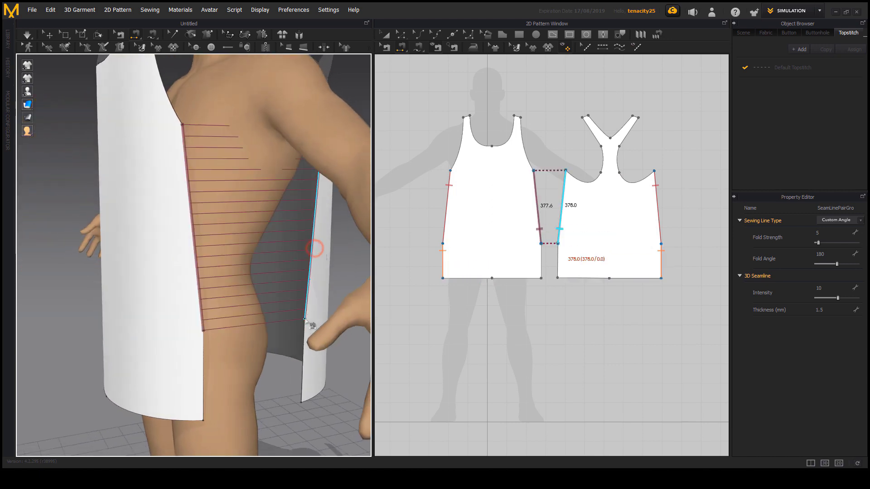
left_click(204, 370)
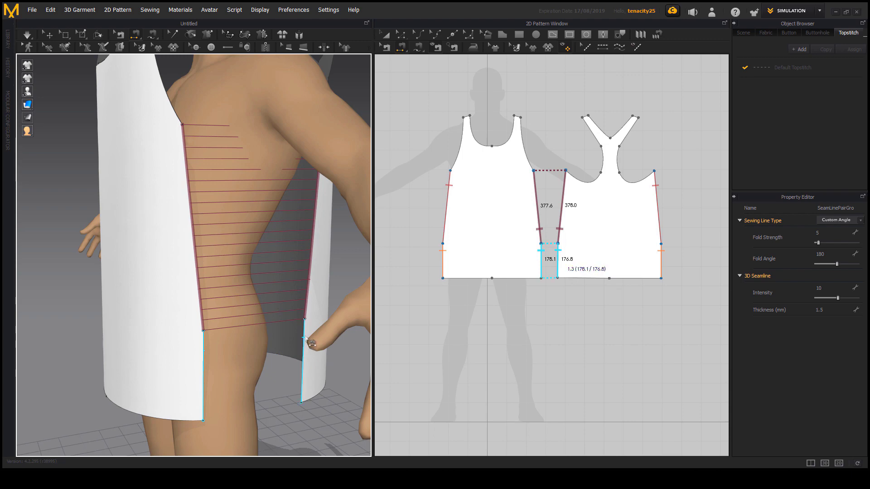
left_click(307, 339)
right_click_drag(307, 339, 290, 297)
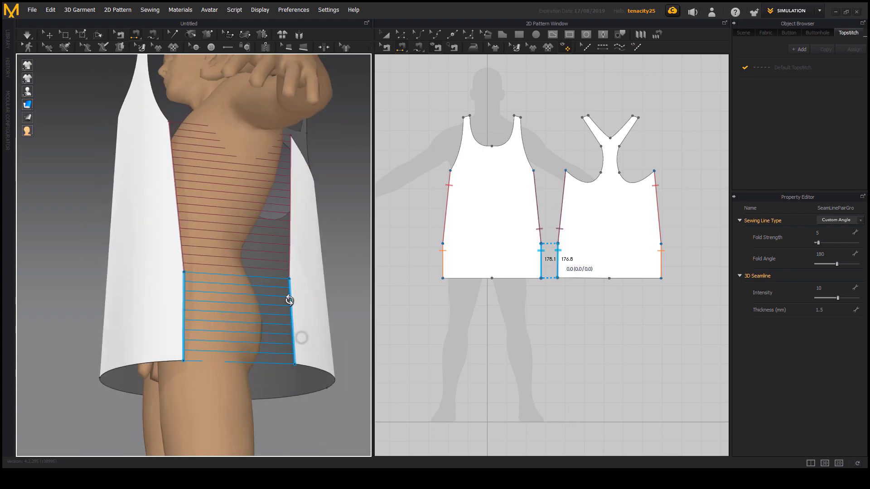
Sew the racerback panel's strap end to the front panel's strap end at the avatar's right shoulder with Segment Sewing
scroll(287, 322, "up", 5)
scroll(298, 239, "down", 5)
right_click_drag(248, 257, 308, 254)
middle_click_drag(295, 244, 293, 274)
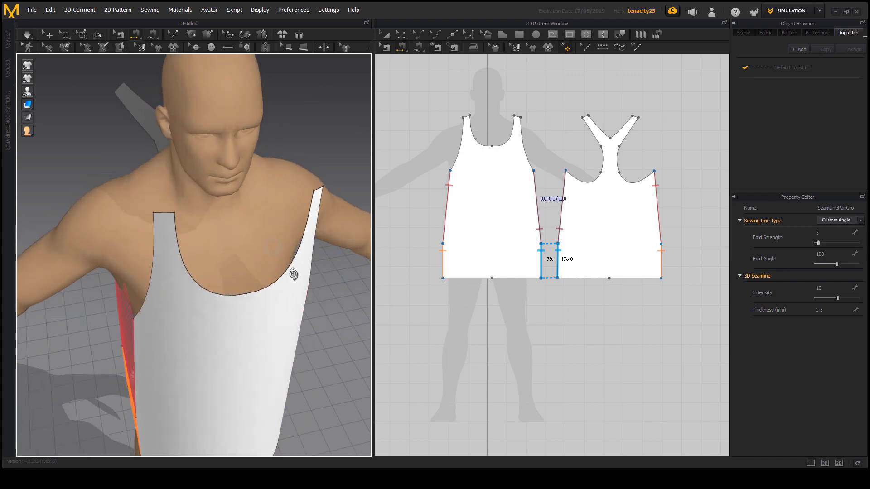
right_click_drag(294, 274, 296, 308)
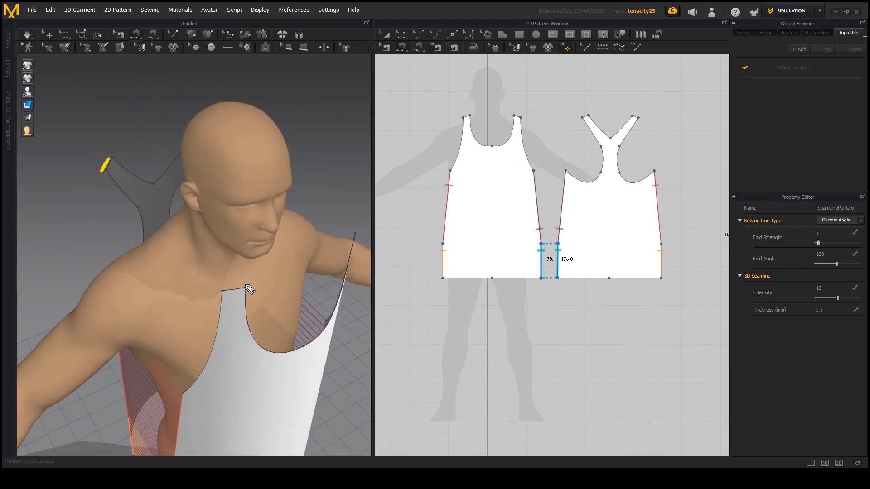
left_click(106, 170)
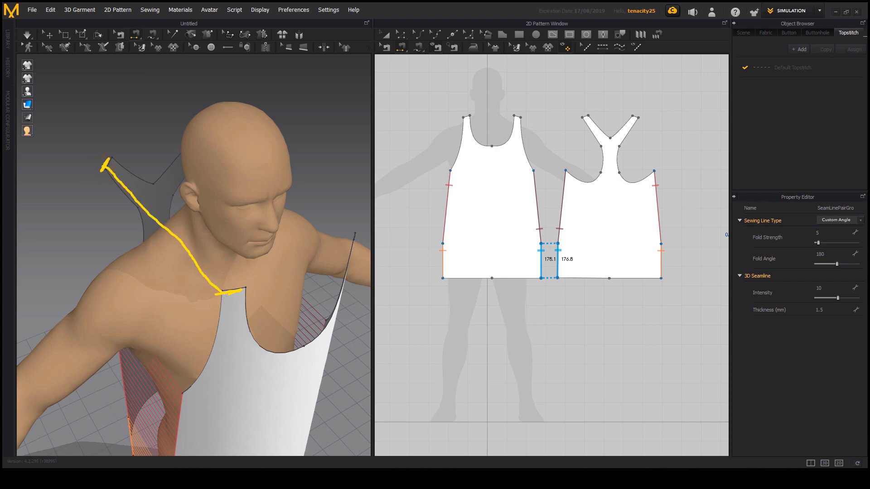
left_click(110, 165)
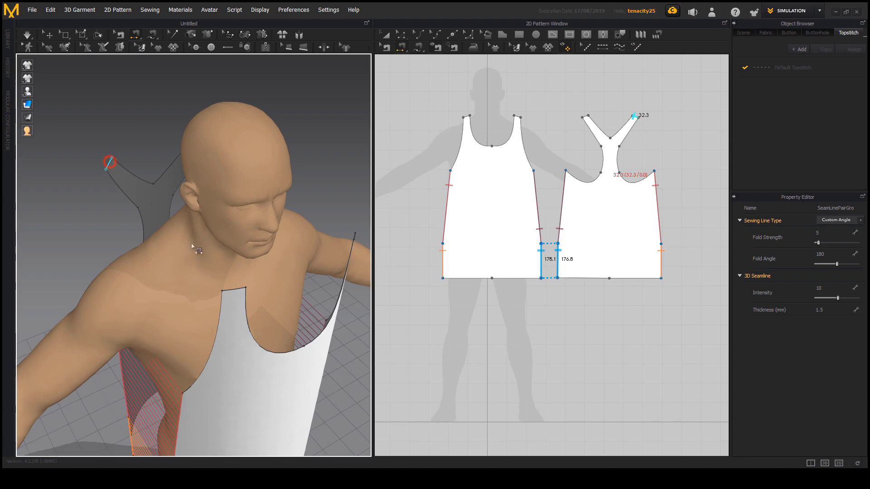
left_click(233, 289)
Reverse the crossed strap seam at the avatar's right shoulder using Edit Sewing
mouse_move(257, 256)
right_mouse_down()
mouse_move(288, 237)
mouse_move(258, 243)
mouse_move(291, 256)
mouse_move(267, 252)
right_mouse_up()
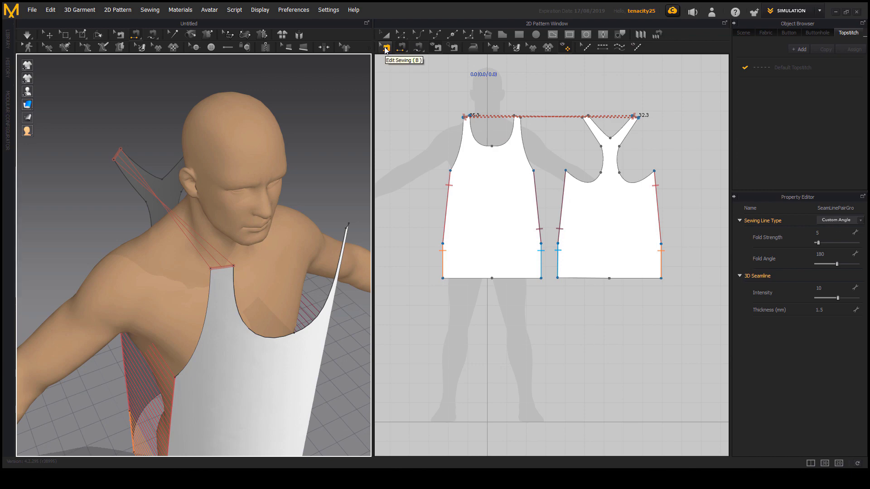
left_click(385, 47)
right_click(117, 153)
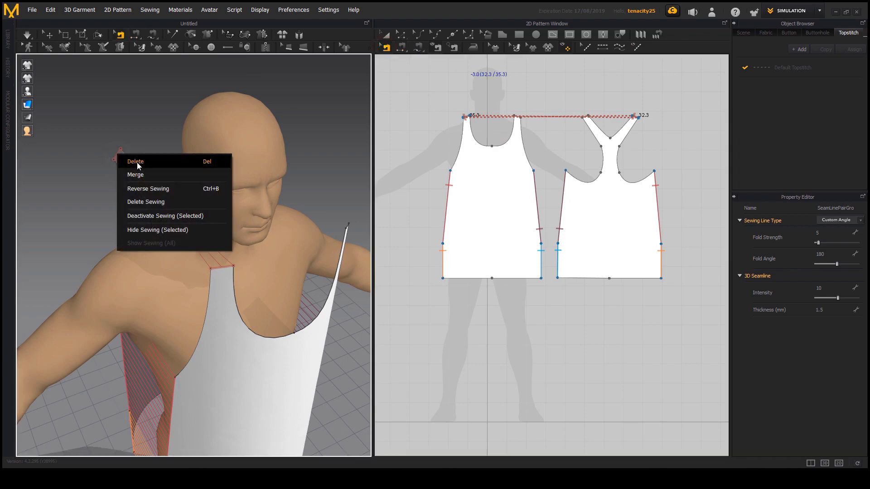
left_click(138, 187)
Sew the front and back strap ends together at the avatar's left shoulder with Segment Sewing
right_click_drag(219, 183, 139, 330)
left_click(401, 47)
left_click(139, 330)
left_click(318, 195)
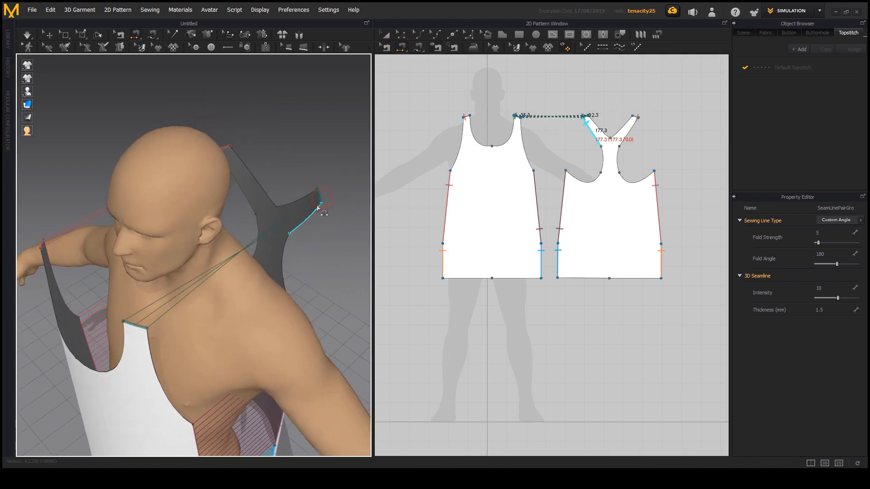
Reverse the strap seam at the avatar's left shoulder using Edit Sewing
right_click_drag(318, 195, 330, 251)
left_click(386, 48)
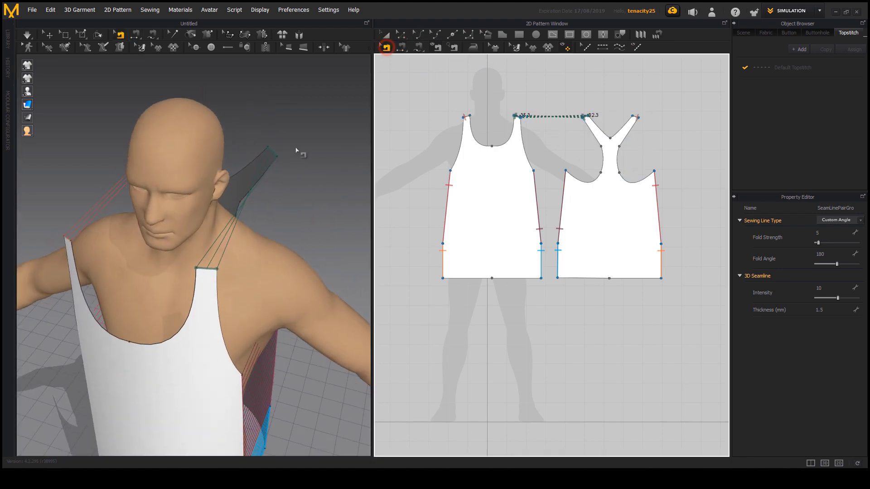
right_click(272, 153)
left_click(311, 186)
Simulate the sewn tank top so that it drapes onto the avatar
right_click_drag(221, 295, 211, 243)
scroll(193, 226, "up", 3)
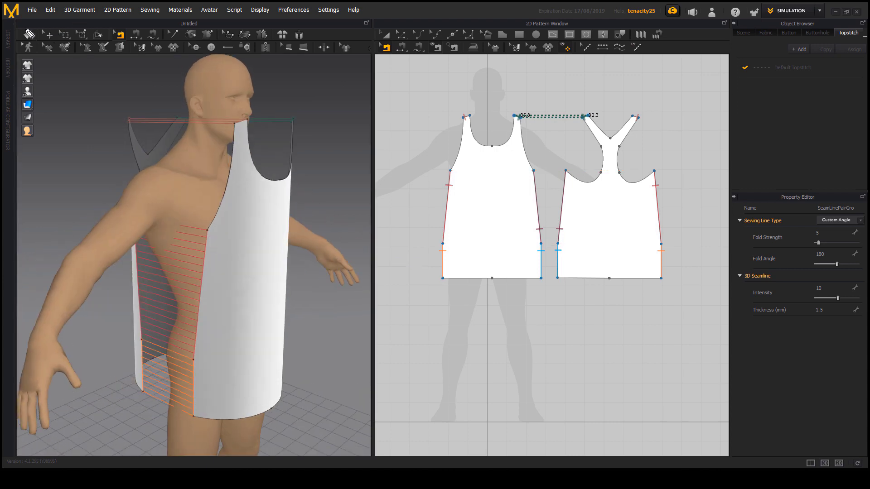
mouse_move(22, 24)
left_mouse_down()
mouse_move(35, 35)
mouse_move(28, 43)
left_mouse_up()
right_click_drag(329, 121, 214, 182)
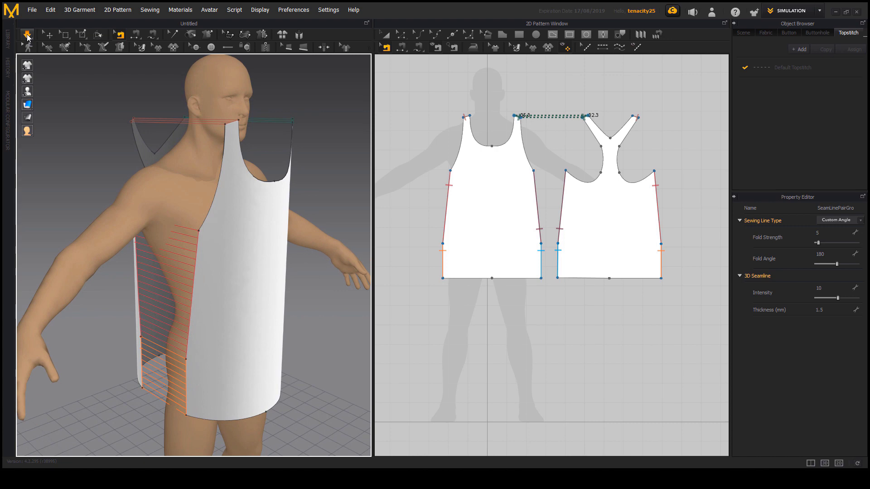
left_click(27, 35)
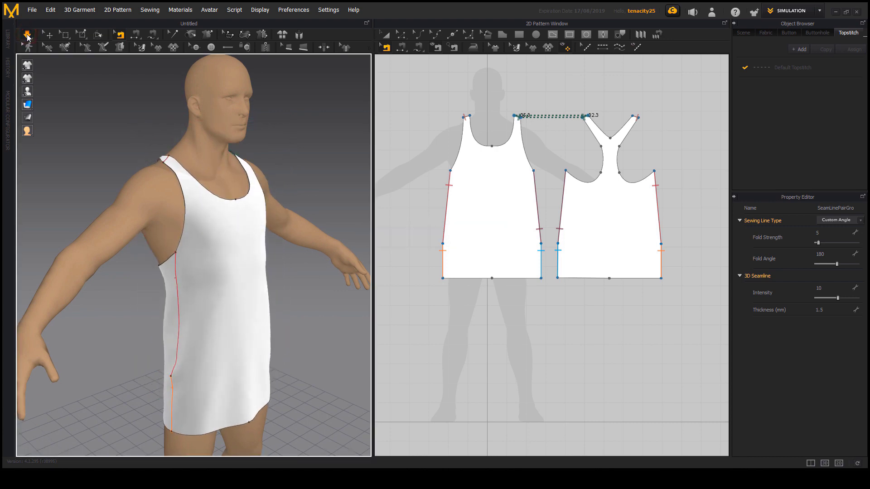
Examine the draped tank top from the back and front, especially the racerback shoulder straps
right_click_drag(134, 296, 314, 305)
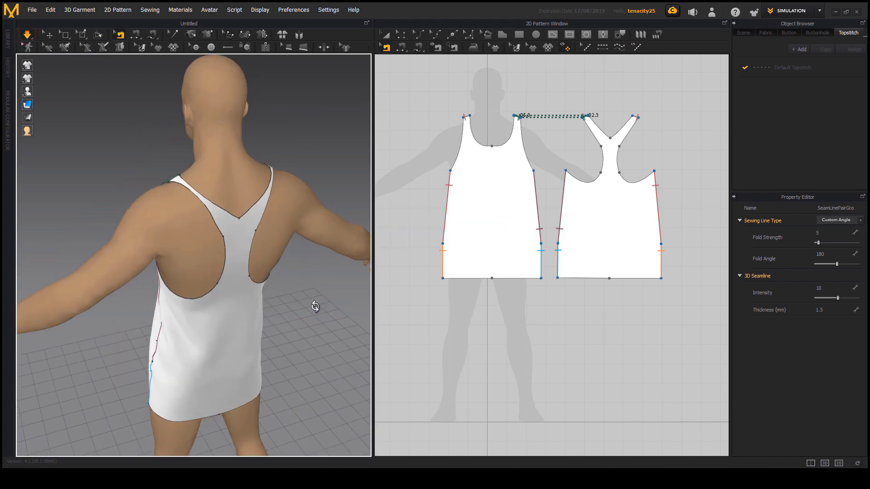
scroll(248, 251, "up", 5)
right_click_drag(248, 250, 188, 289)
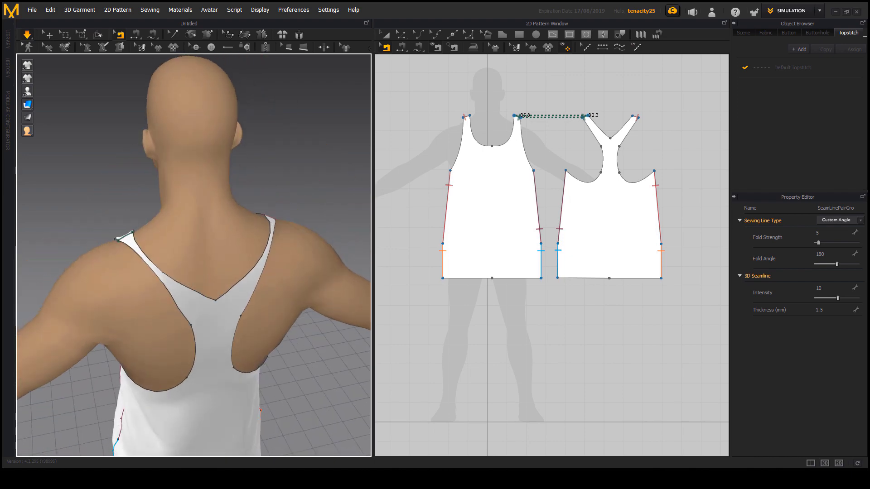
left_click_drag(144, 258, 160, 277)
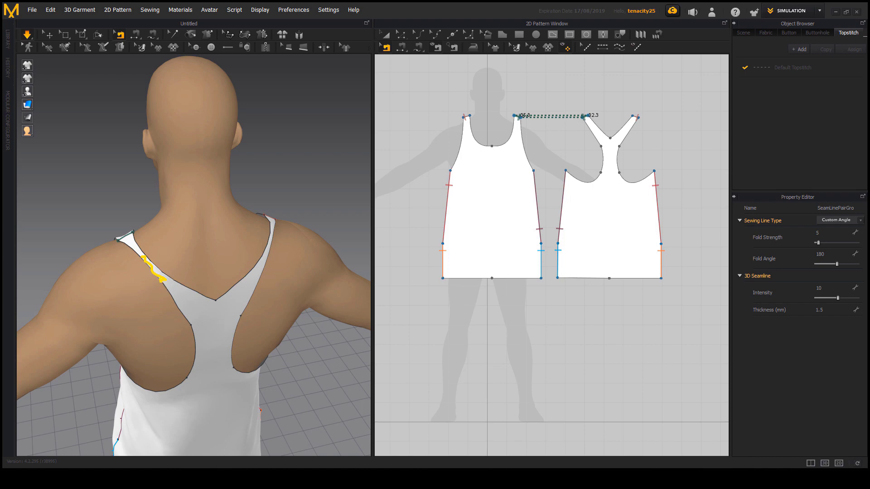
left_click_drag(141, 253, 160, 288)
mouse_move(272, 247)
left_mouse_down()
mouse_move(258, 277)
mouse_move(271, 242)
left_mouse_up()
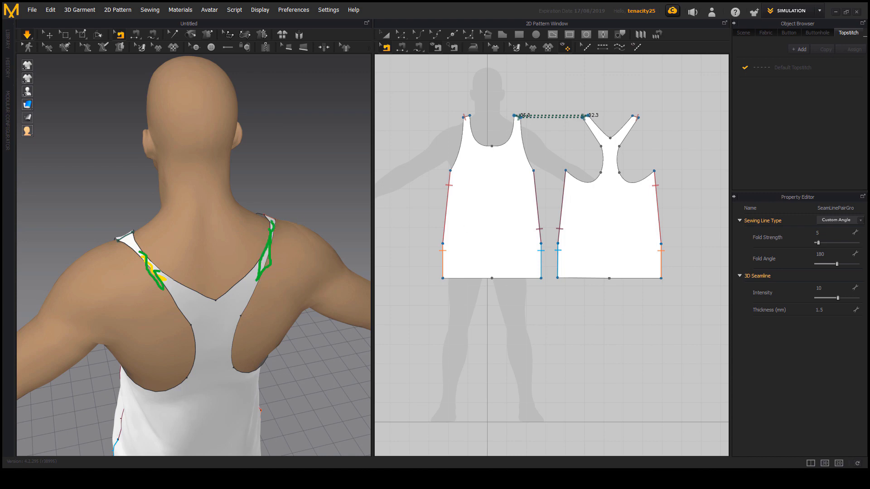
key("Escape")
mouse_move(202, 307)
right_mouse_down()
mouse_move(381, 279)
mouse_move(196, 287)
right_mouse_up()
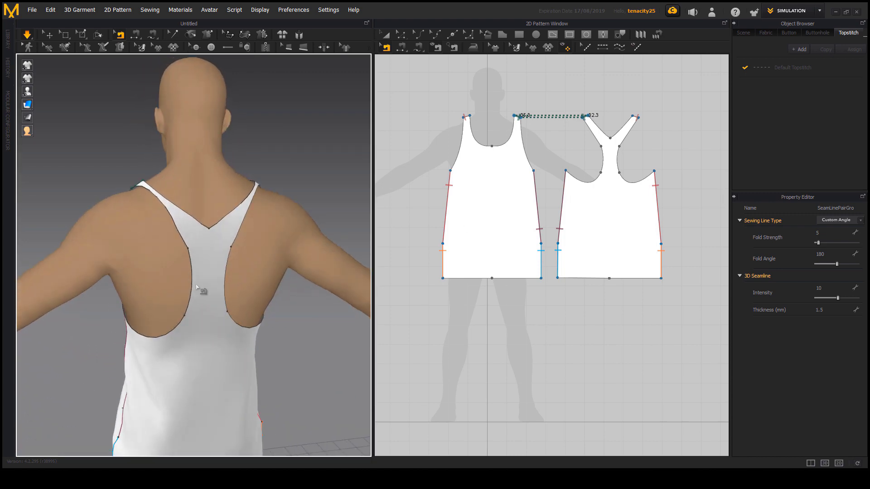
right_click_drag(177, 246, 181, 210)
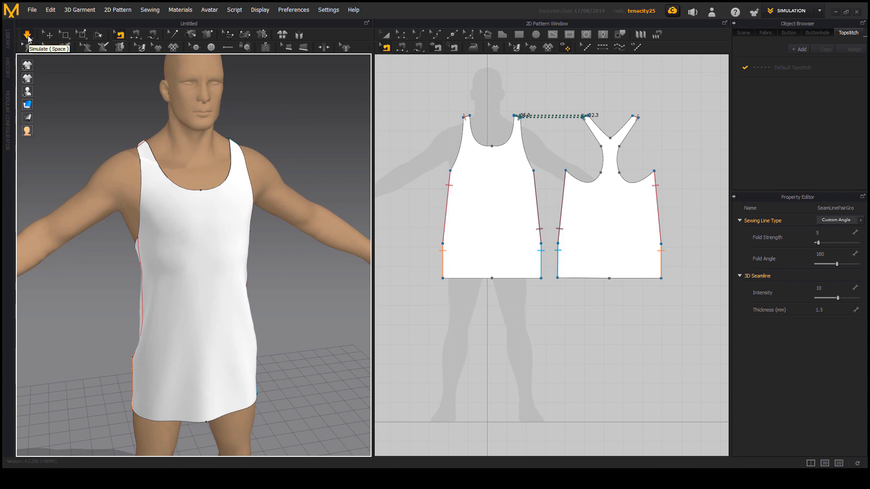
Stop the simulation of the draped tank top
left_click(28, 36)
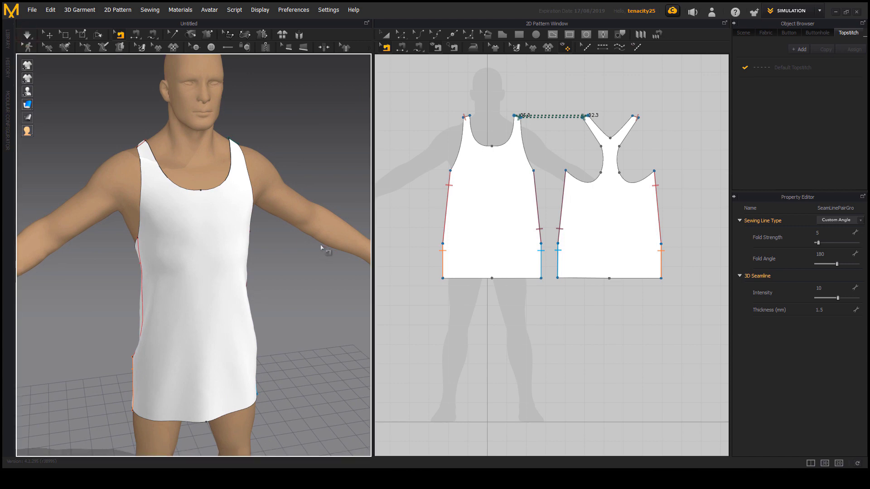
mouse_move(185, 189)
right_mouse_down()
mouse_move(216, 192)
mouse_move(198, 188)
right_mouse_up()
middle_click_drag(547, 210, 506, 213)
right_click_drag(170, 221, 183, 222)
middle_click_drag(519, 123, 519, 160)
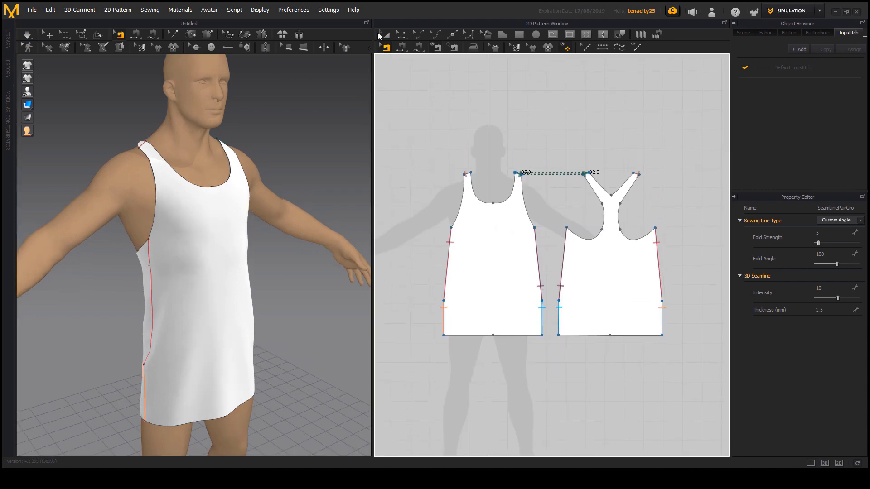
Select the front panel's neckline, armhole and strap-end segments together with Edit Pattern
left_click(401, 36)
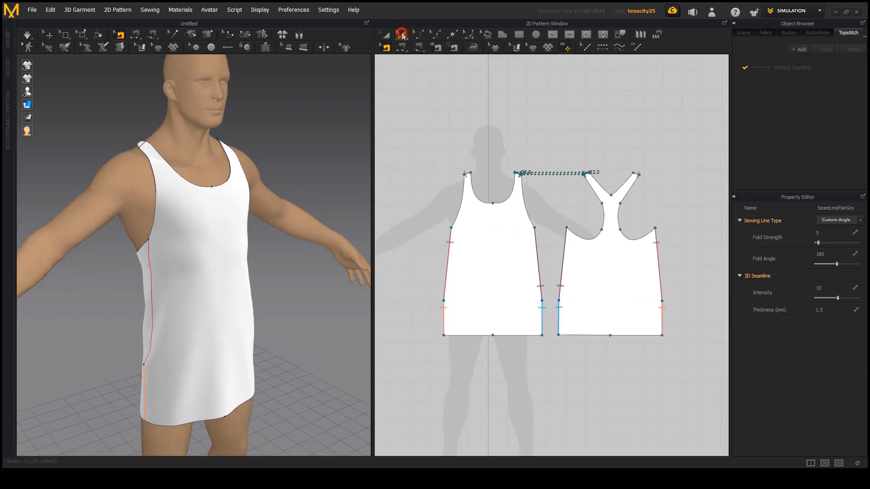
scroll(500, 192, "up", 3)
scroll(502, 194, "down", 3)
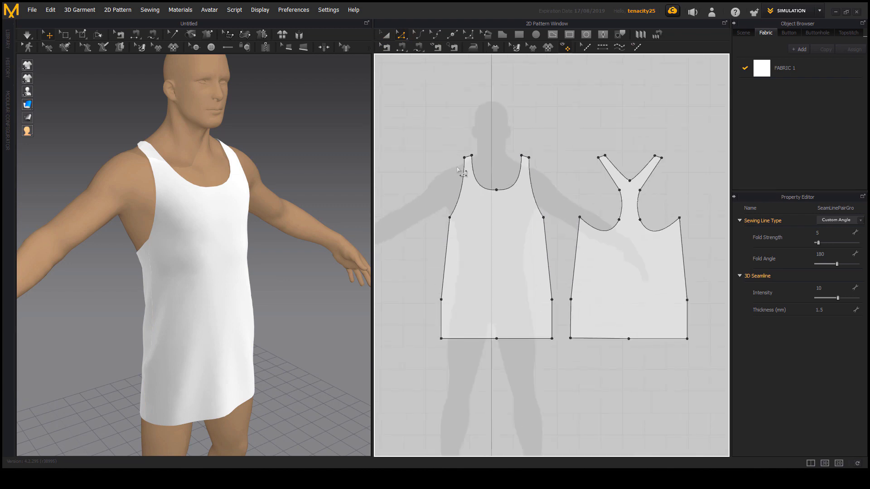
scroll(463, 177, "up", 2)
left_click(463, 177)
left_click(467, 154)
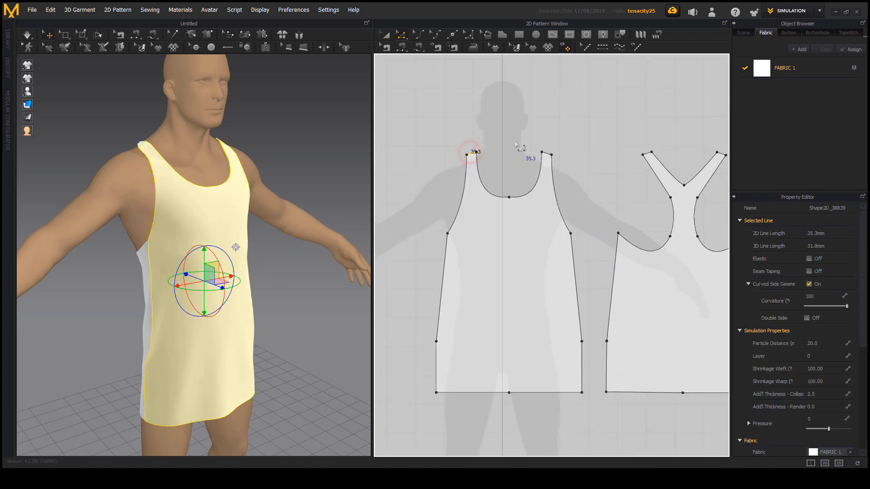
left_click_drag(411, 108, 595, 263)
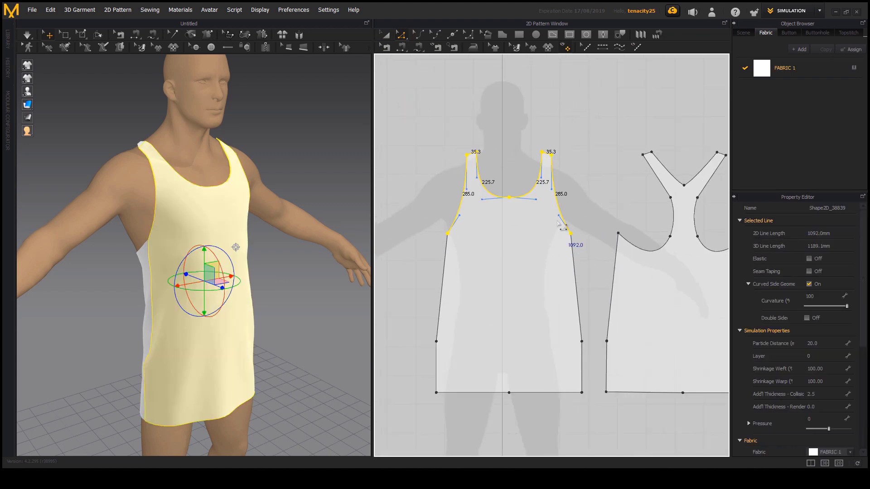
middle_click_drag(561, 228, 532, 226)
right_click_drag(292, 225, 294, 225)
scroll(473, 186, "up", 2)
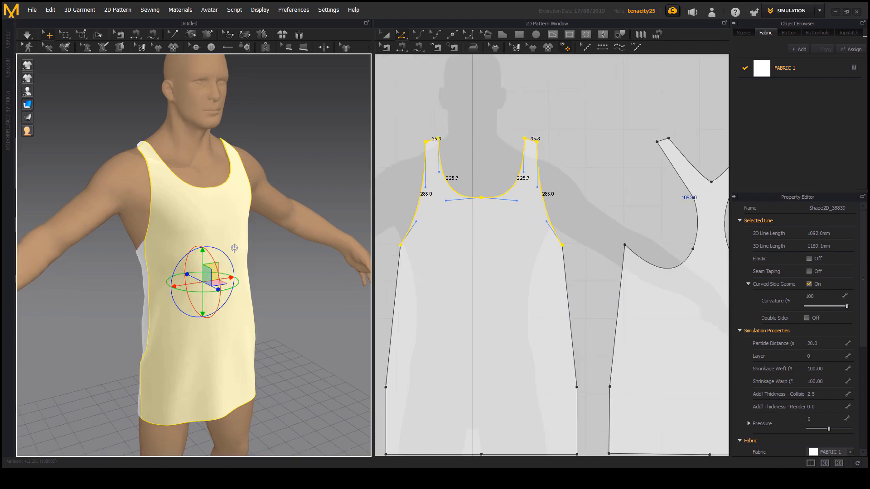
left_click_drag(409, 187, 419, 194)
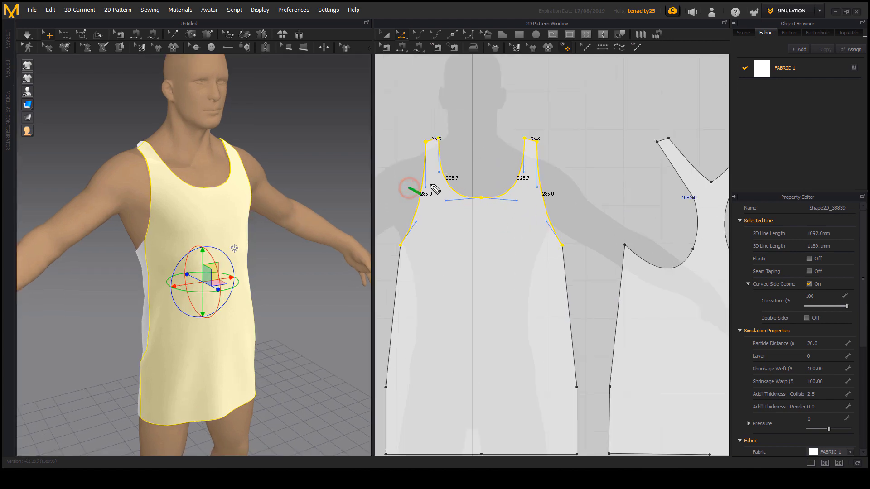
left_click_drag(430, 138, 433, 149)
left_click_drag(485, 190, 485, 203)
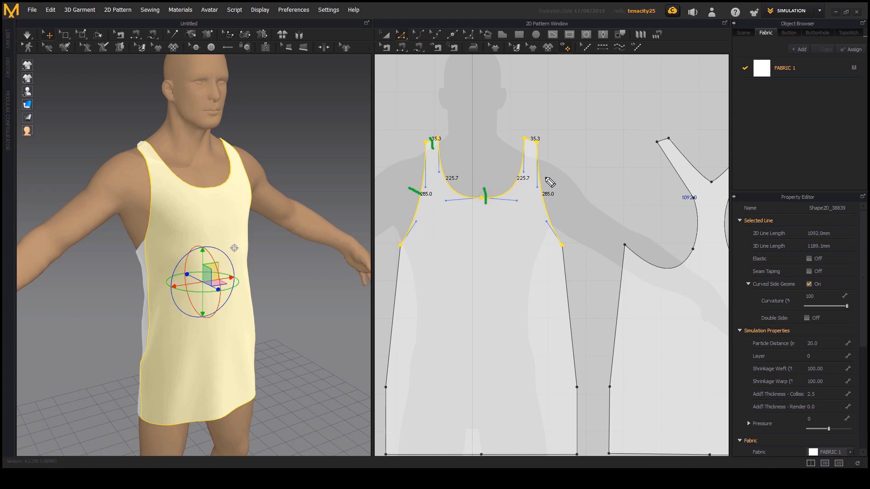
left_click_drag(547, 182, 536, 191)
left_click_drag(530, 136, 532, 144)
key("Escape")
Add the back panel's armhole, racerback, neckline and strap-end segments to the selection
middle_click_drag(601, 228, 492, 233)
scroll(533, 227, "down", 3)
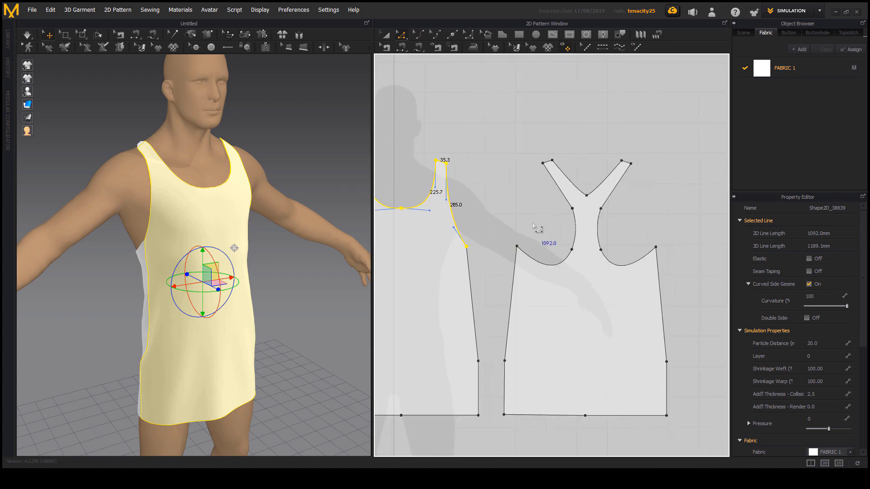
scroll(536, 216, "up", 1)
scroll(538, 216, "down", 2)
left_click_drag(499, 145, 651, 269)
scroll(574, 218, "up", 2)
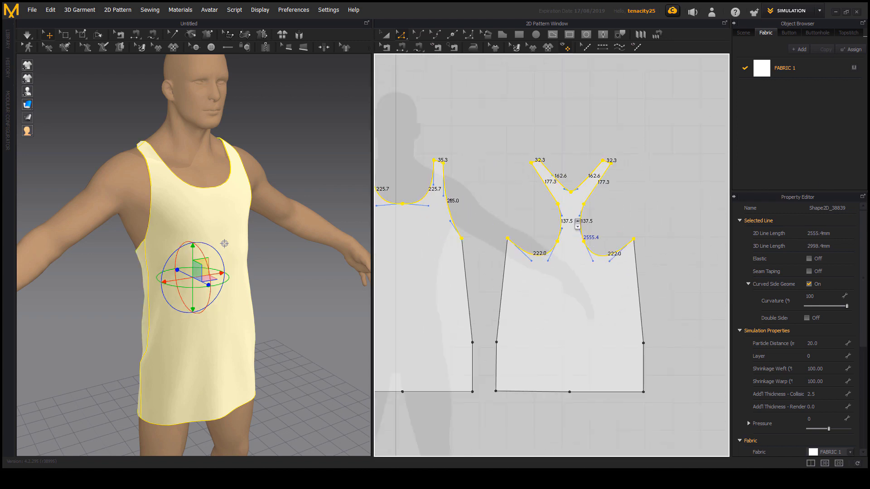
Examine the selected upper edges of both panels and their Seam Taping setting in the line properties
scroll(542, 192, "down", 2)
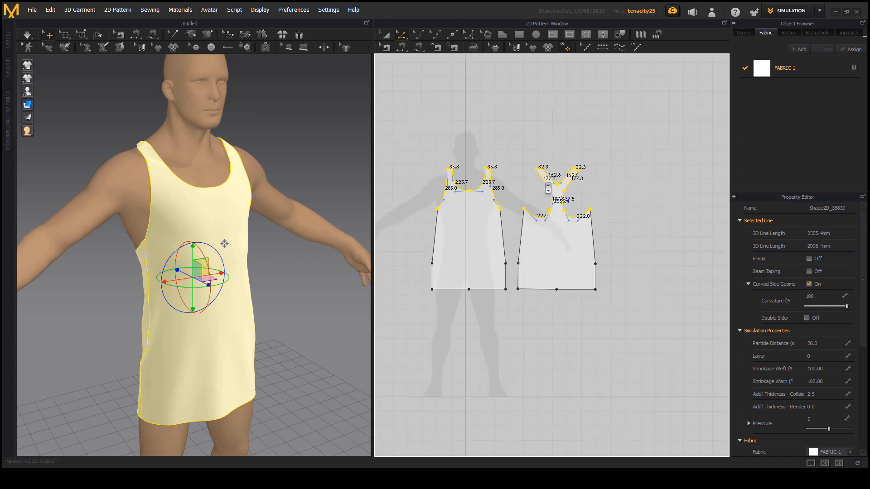
scroll(576, 171, "up", 5)
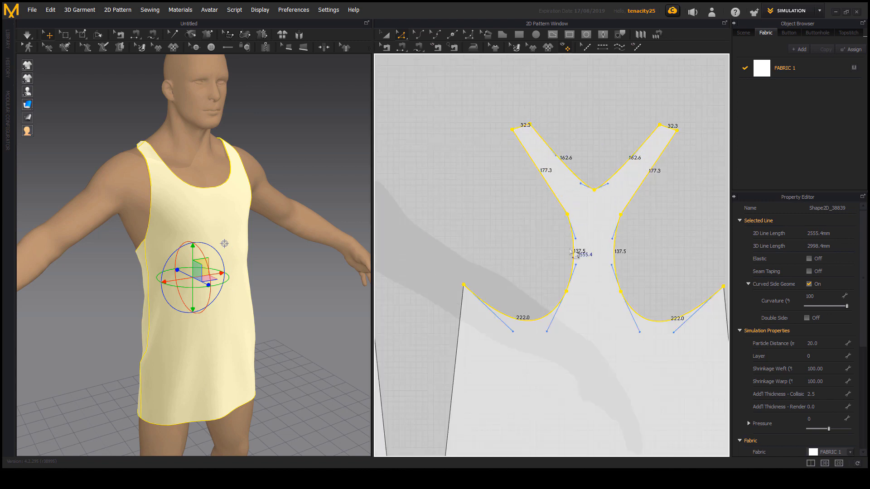
scroll(573, 248, "down", 2)
scroll(573, 250, "down", 3)
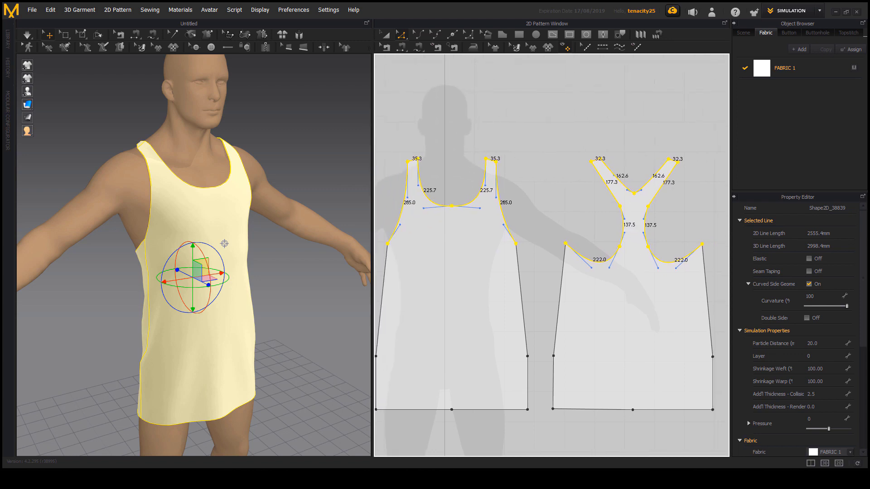
mouse_move(733, 196)
left_mouse_down()
mouse_move(860, 315)
mouse_move(729, 401)
mouse_move(734, 185)
left_mouse_up()
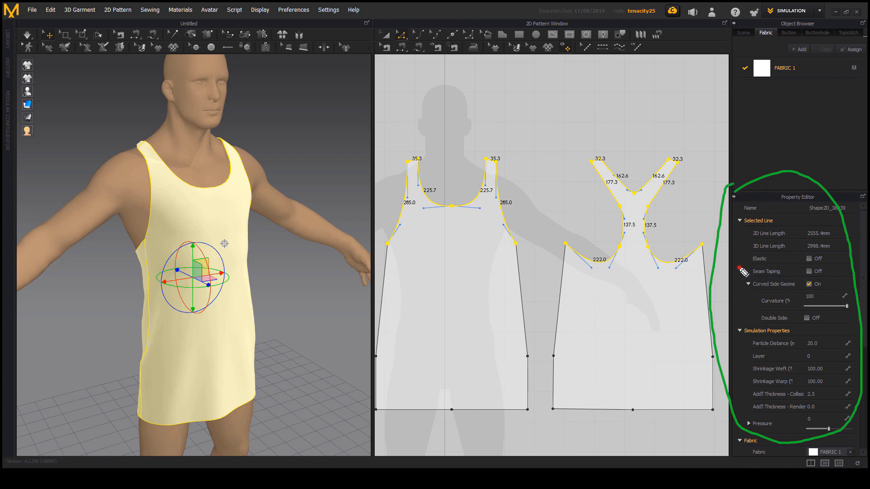
mouse_move(740, 268)
left_mouse_down()
mouse_move(771, 277)
mouse_move(734, 264)
left_mouse_up()
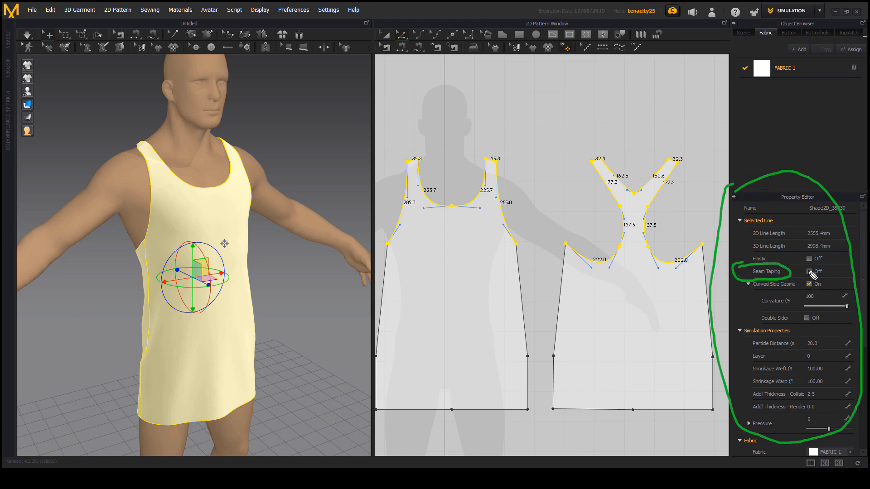
left_click_drag(806, 271, 821, 267)
key("Escape")
middle_click_drag(640, 263, 658, 256)
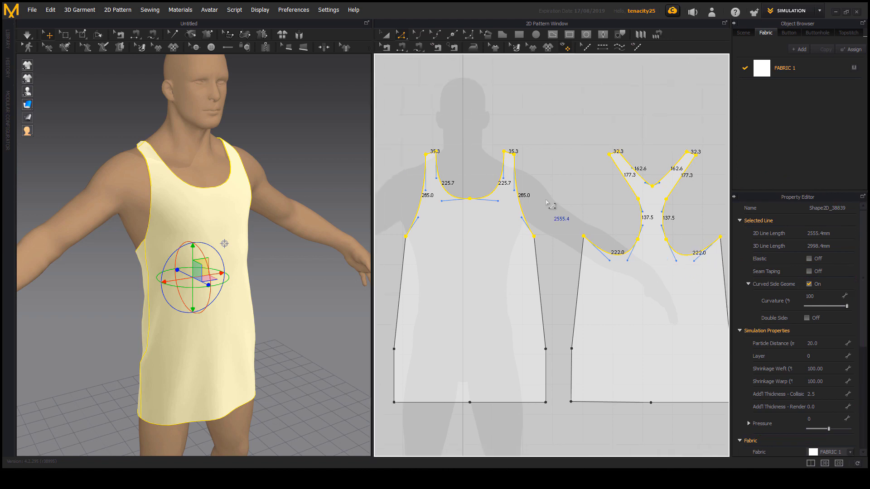
middle_click_drag(546, 202, 480, 216)
scroll(556, 232, "down", 3)
scroll(569, 210, "up", 6)
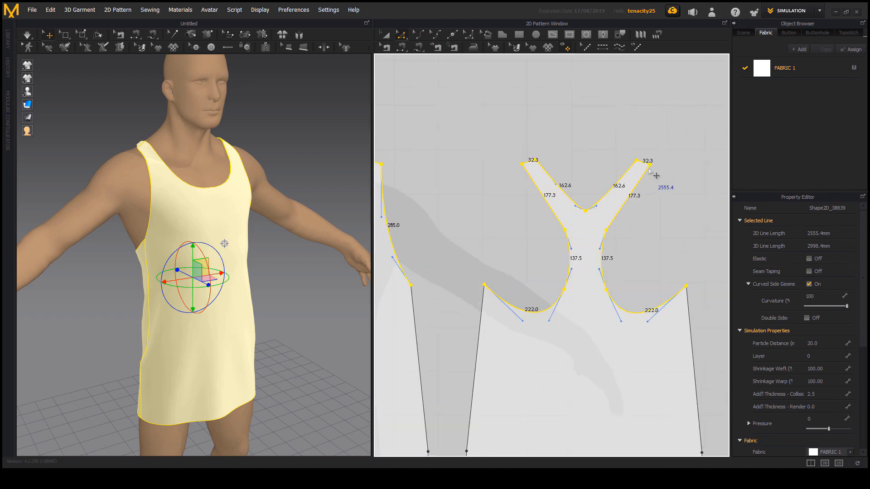
Turn on Seam Taping for the selected upper edges of both panels and set the tape width to 5 mm
middle_click_drag(597, 266, 600, 253)
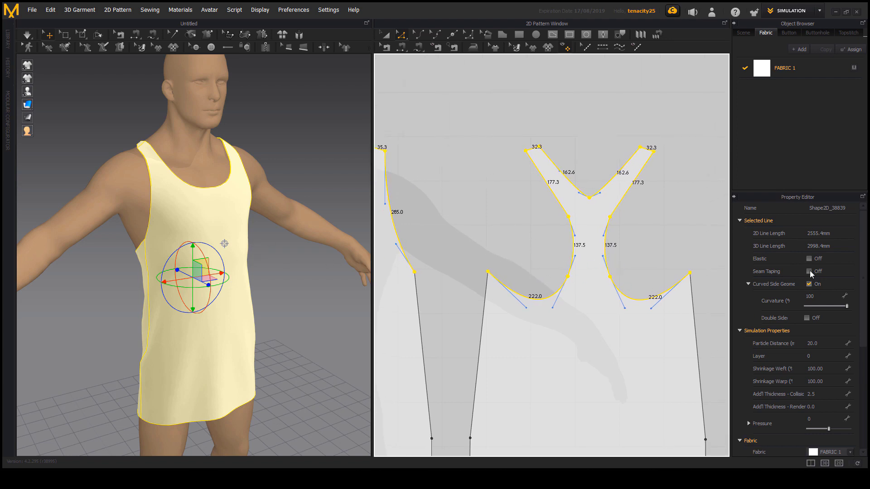
left_click(809, 272)
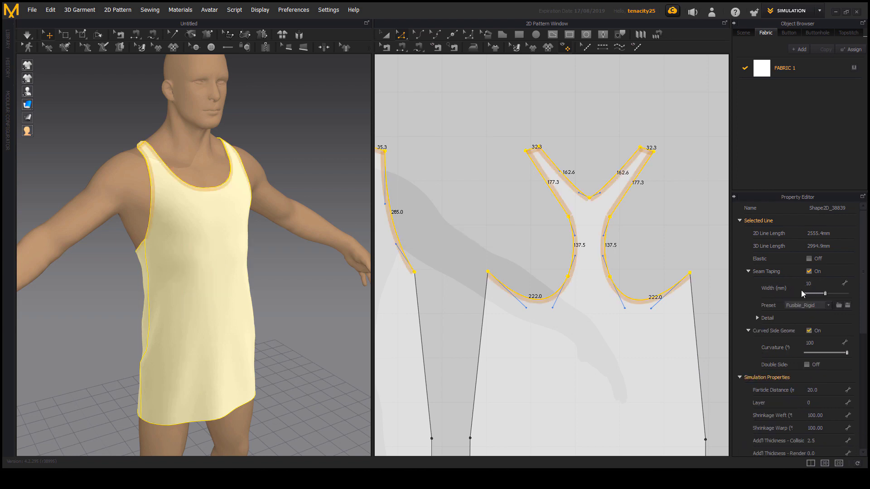
left_click(808, 284)
type("5")
key("Return")
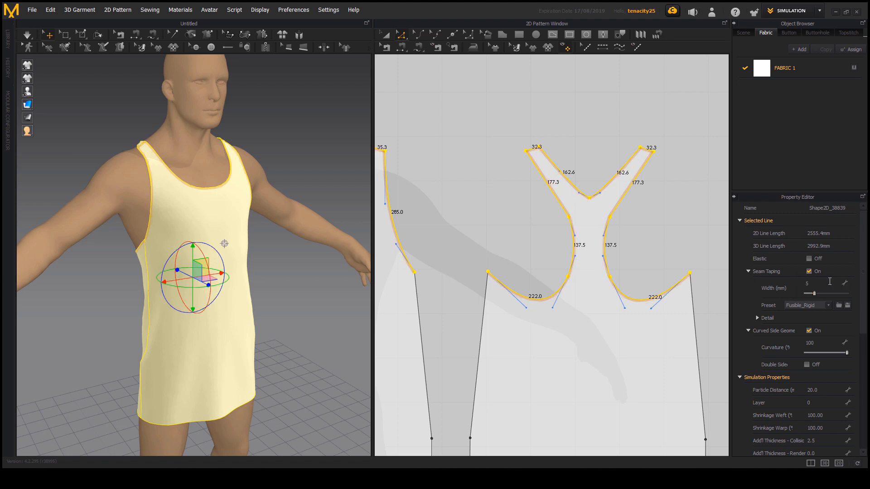
Examine the seam tape along the back panel's straps, racerback and armholes, on the patterns and on the deselected garment
scroll(561, 170, "up", 4)
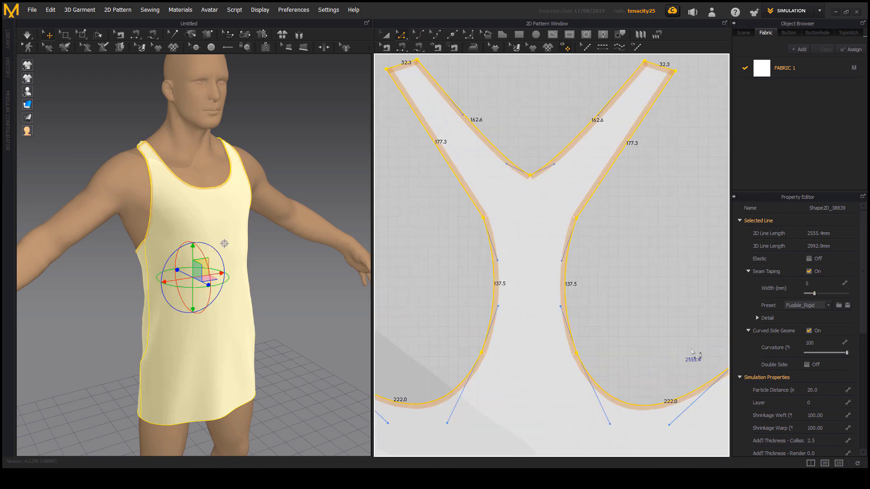
middle_click_drag(593, 178, 597, 226)
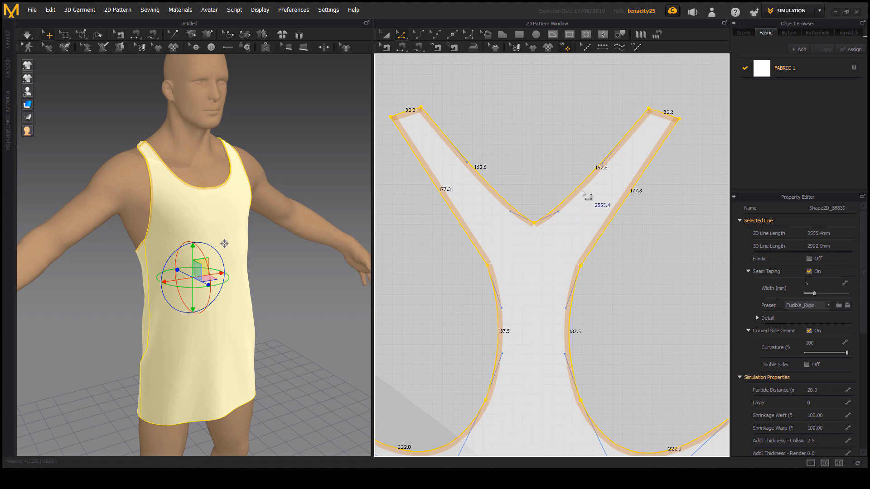
middle_click_drag(410, 147, 482, 117)
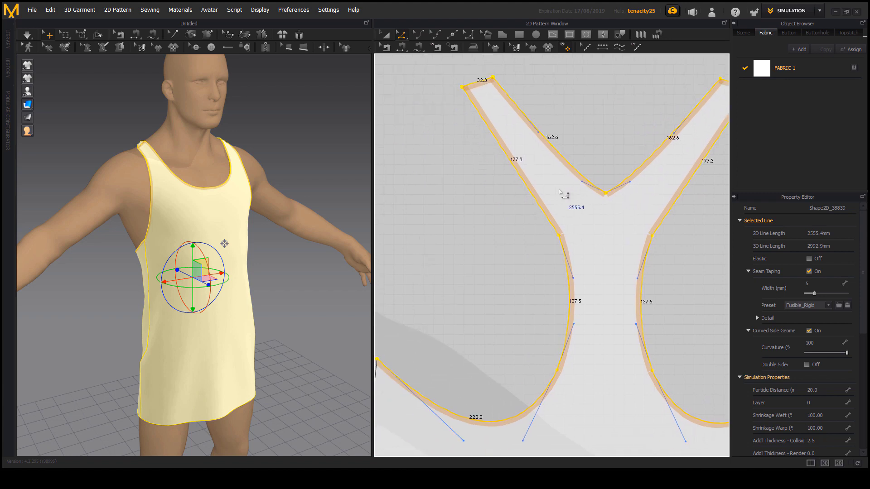
middle_click_drag(545, 312, 582, 289)
scroll(536, 305, "up", 3)
scroll(602, 258, "down", 7)
middle_click_drag(536, 304, 680, 267)
right_click_drag(259, 271, 324, 277)
left_click(304, 118)
right_click_drag(285, 198, 97, 120)
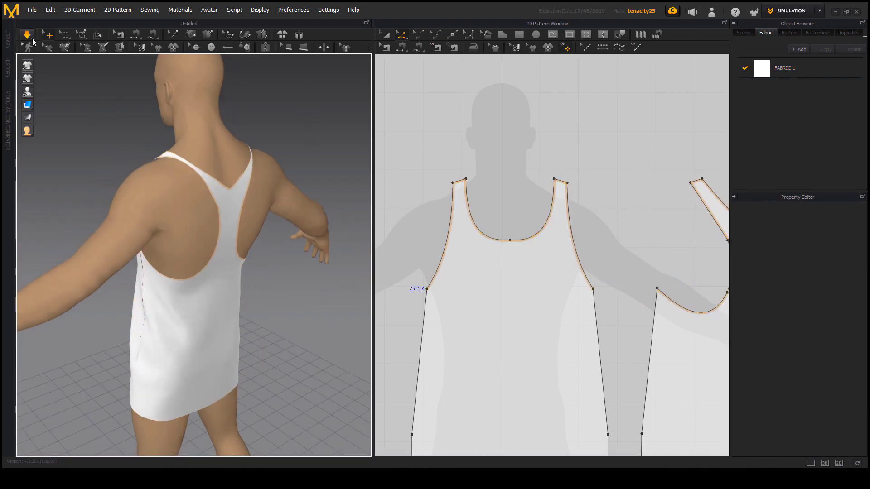
Start simulating the taped tank top and check its drape from the back and around to the front
left_click(26, 37)
right_click_drag(261, 192, 219, 195)
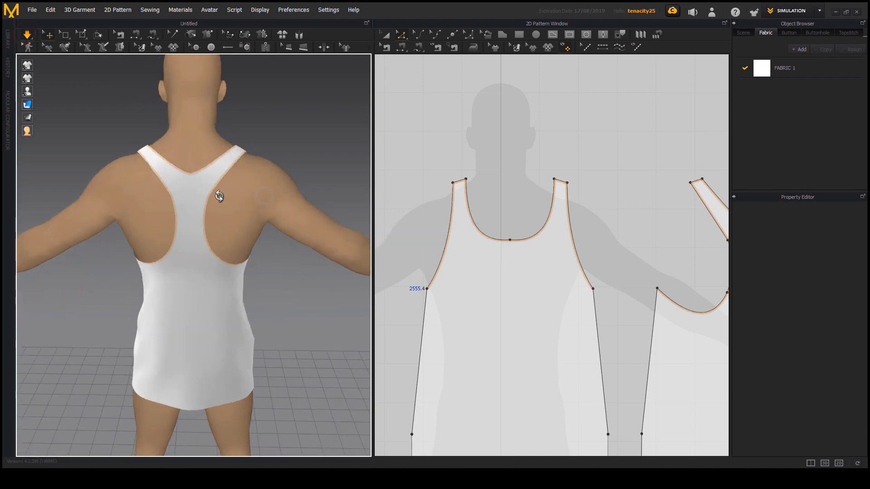
right_click_drag(149, 152, 91, 278)
right_click_drag(273, 330, 243, 316)
right_click_drag(188, 323, 366, 322)
View the tanktop_male reference picture from the pics folder and return to the garment in Marvelous Designer
left_click(666, 480)
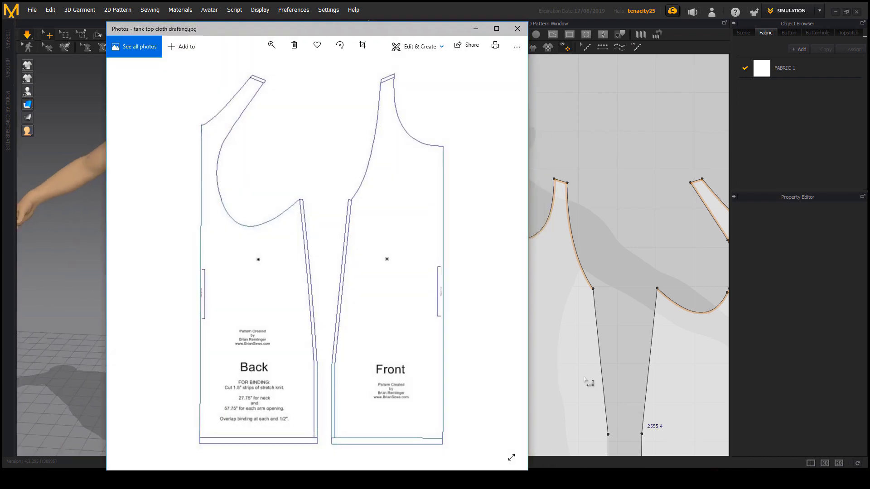
left_click(233, 480)
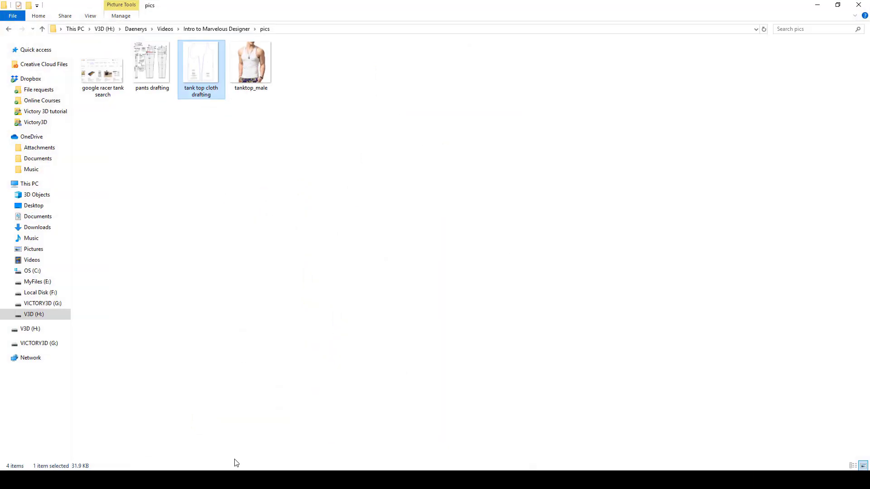
double_click(260, 75)
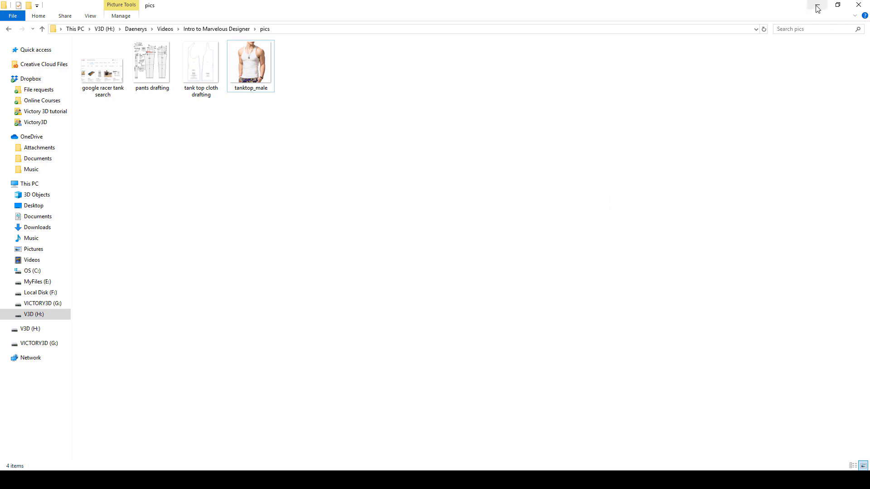
left_click(817, 5)
left_click(521, 22)
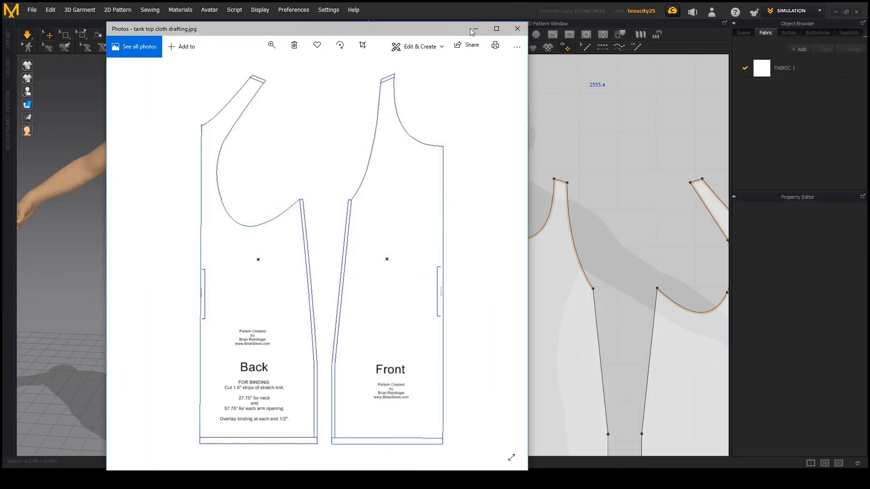
left_click(475, 22)
Select the hem segments of the front and back panels together and move them up to shorten the tank top
scroll(567, 311, "down", 5)
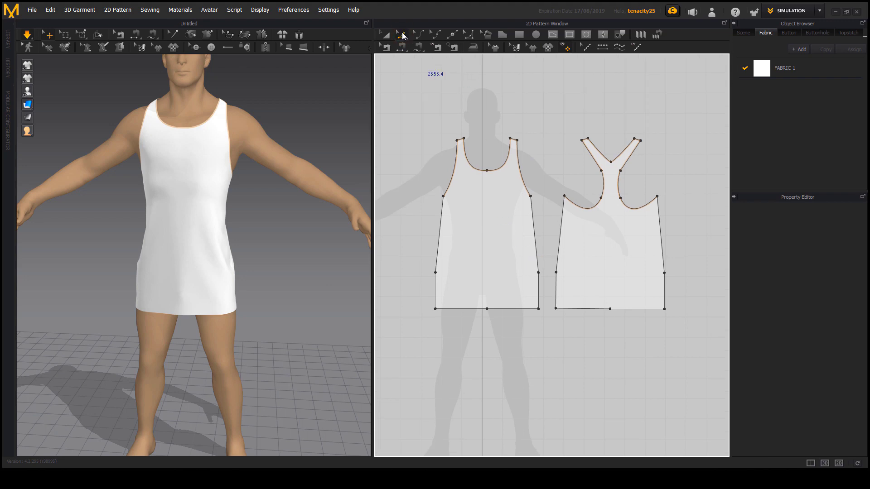
left_click(402, 35)
scroll(493, 325, "up", 1)
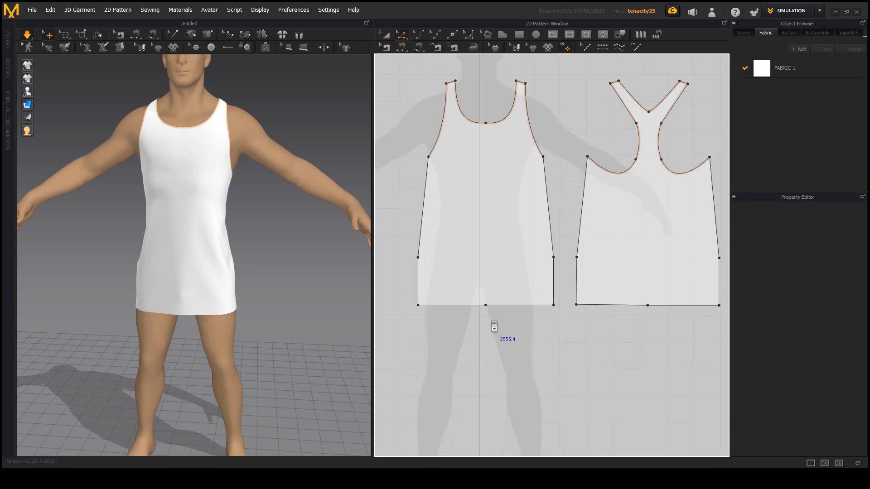
left_click_drag(696, 352, 411, 289)
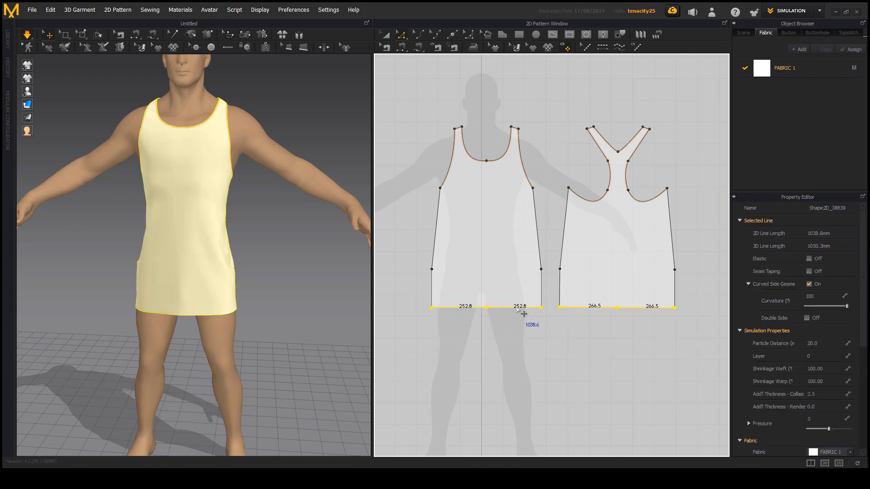
left_click_drag(511, 309, 516, 297)
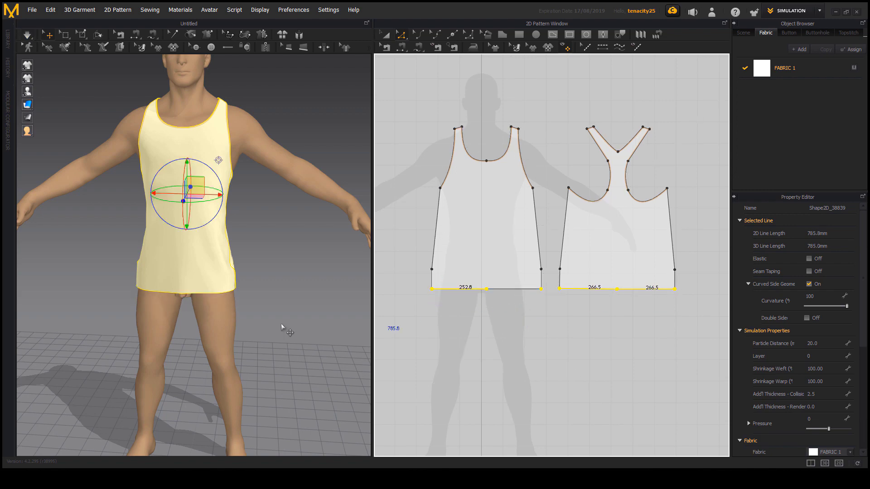
scroll(281, 323, "up", 3)
right_click_drag(305, 316, 286, 325)
left_click(310, 327)
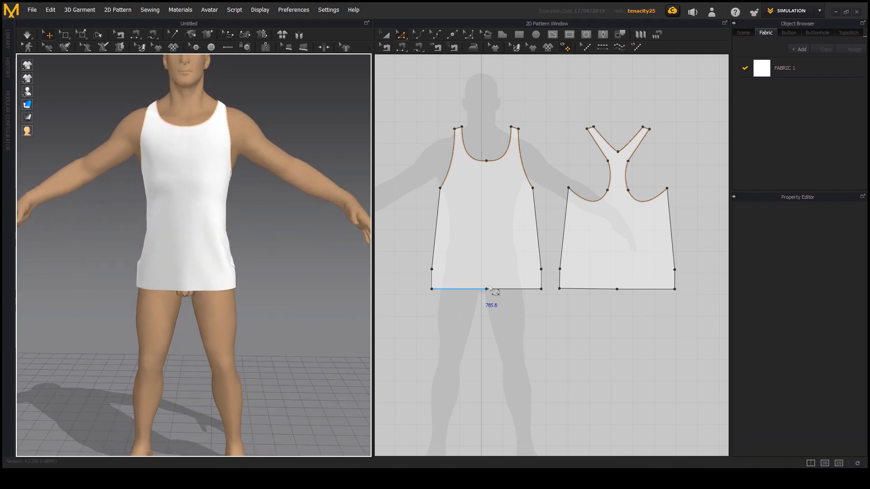
Try to raise both lower side points of the front panel together
scroll(499, 286, "up", 3)
scroll(465, 278, "down", 4)
scroll(453, 278, "up", 2)
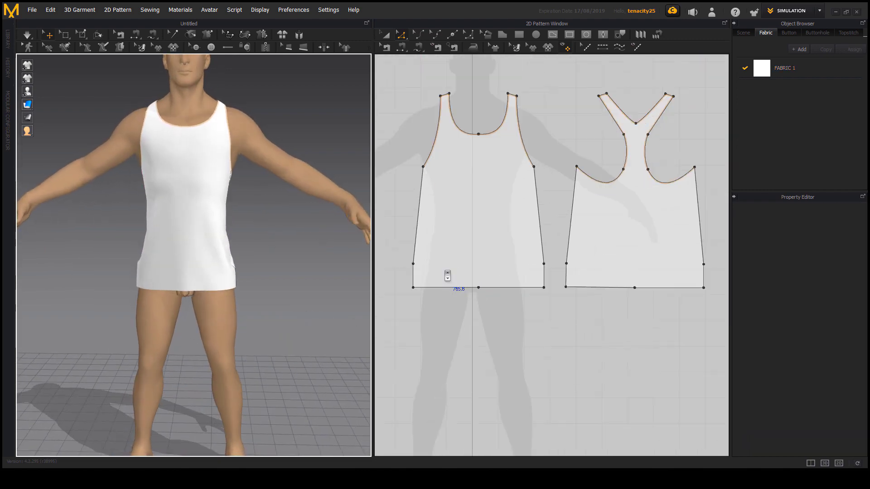
left_click_drag(394, 247, 545, 249)
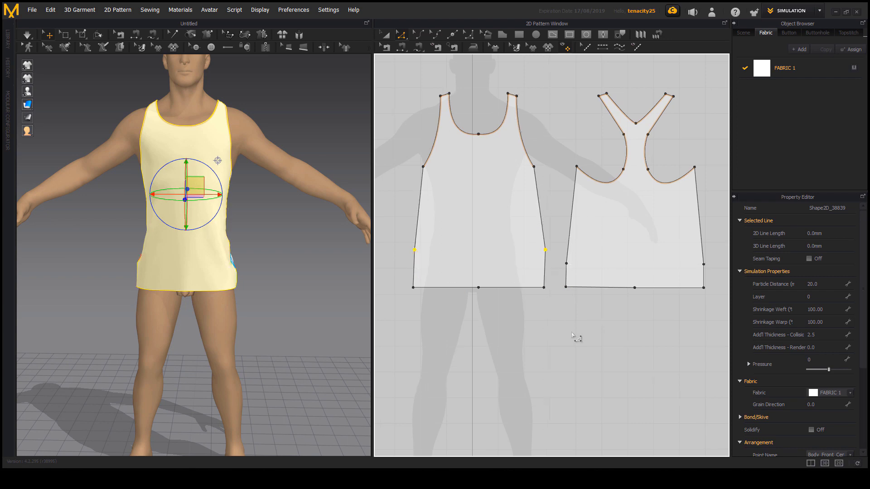
left_click(485, 320)
scroll(445, 278, "up", 3)
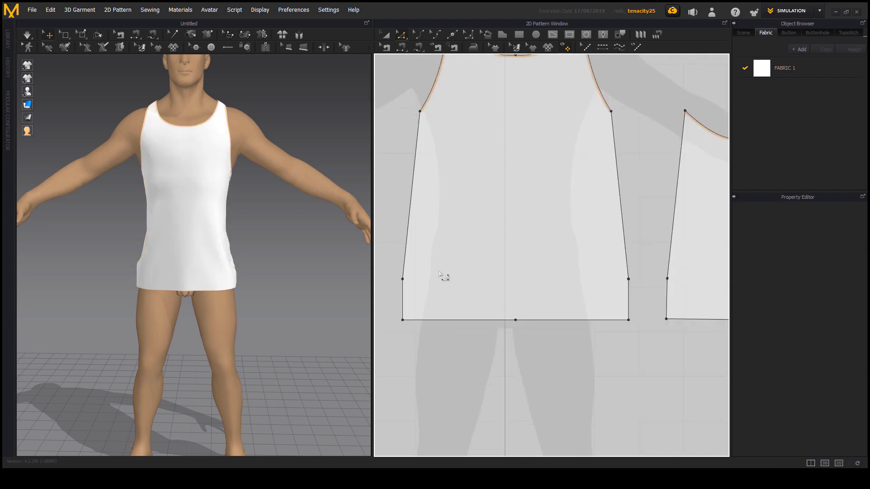
scroll(420, 286, "down", 3)
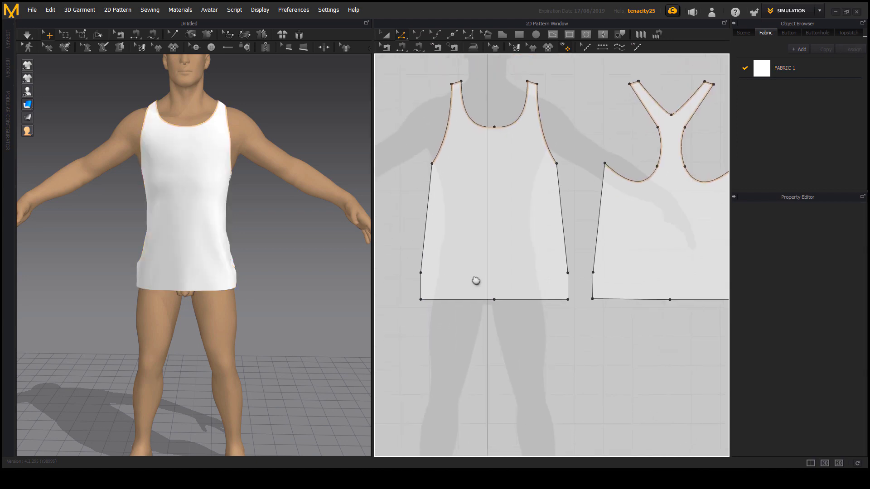
scroll(445, 278, "up", 2)
scroll(482, 297, "down", 1)
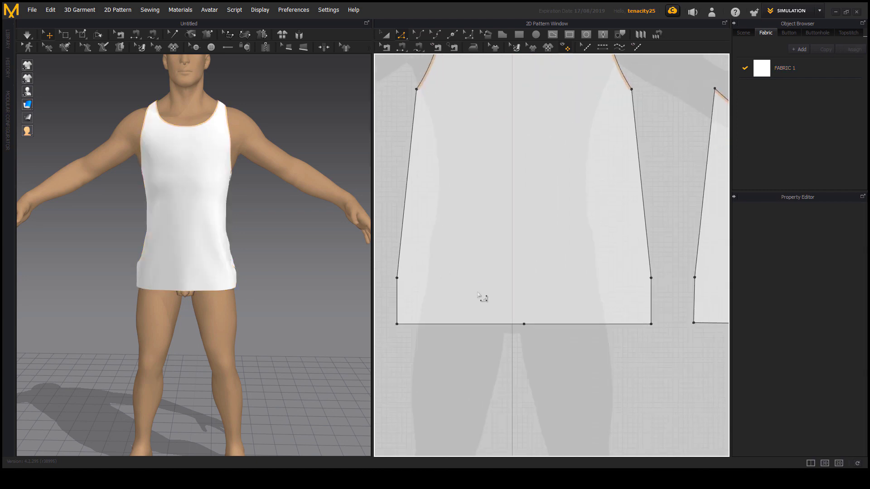
scroll(410, 294, "down", 3)
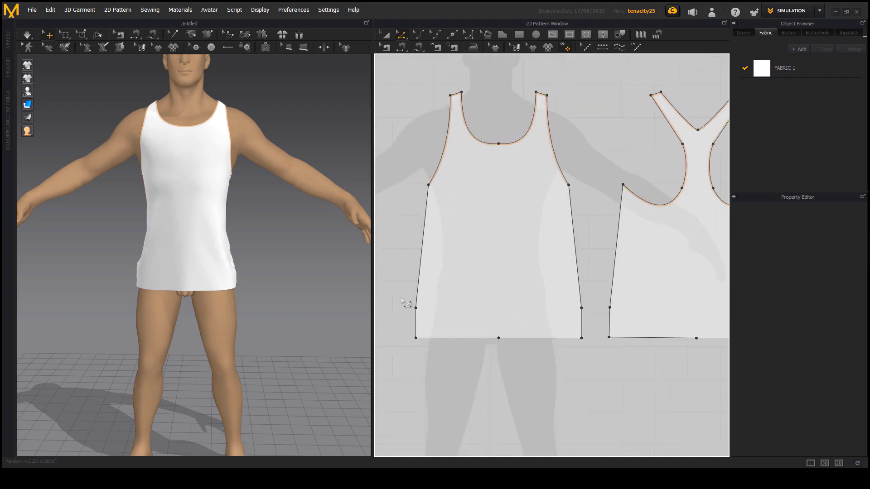
Try to raise the front panel's left lower side point freehand, and undo the move
left_click_drag(401, 300, 424, 314)
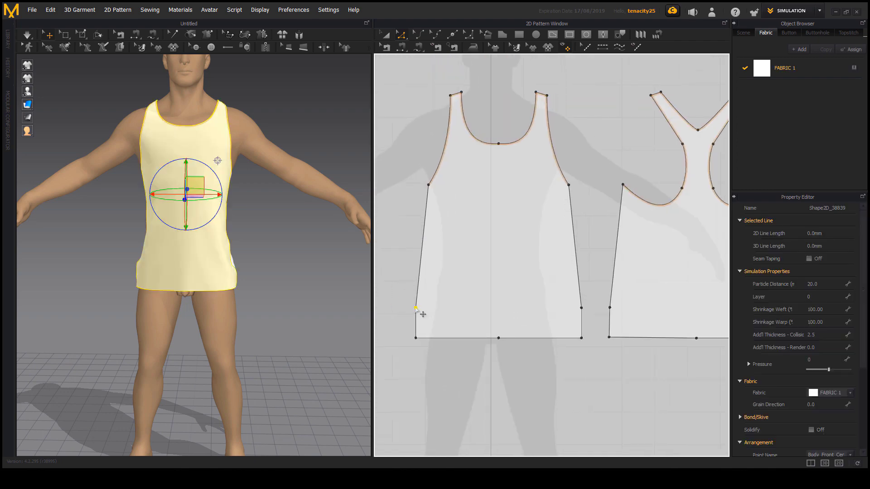
scroll(423, 314, "up", 1)
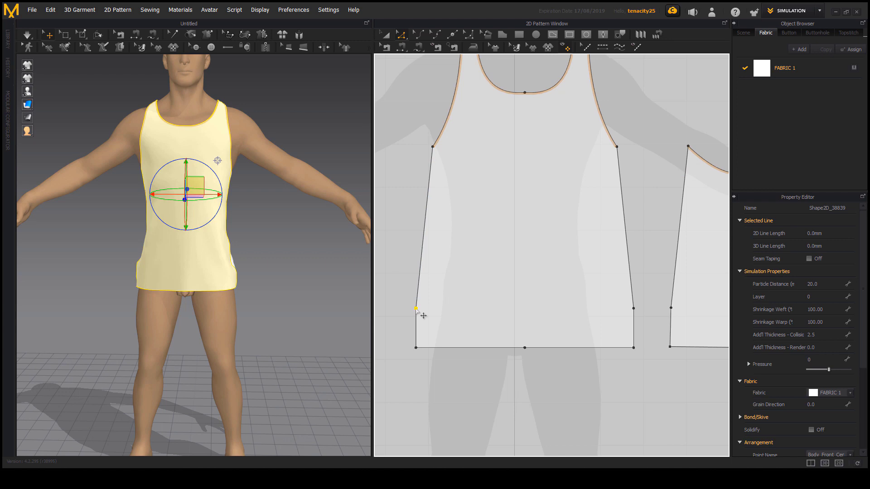
left_click_drag(417, 309, 421, 298)
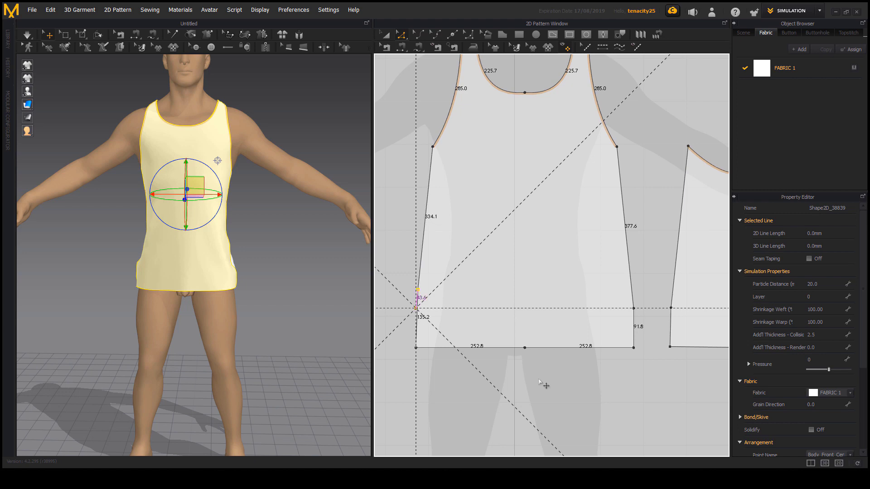
key("ctrl+z")
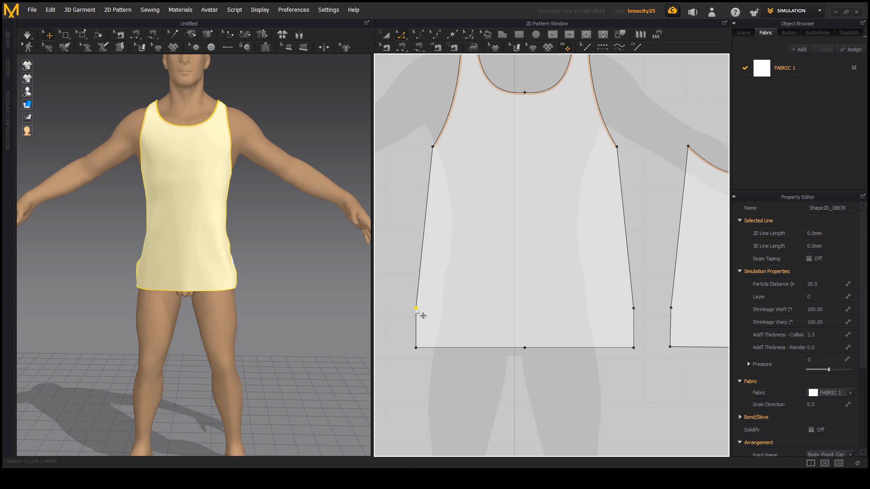
Move the front panel's left lower side point up along the side edge by a distance of exactly 44 mm
left_click_drag(417, 310, 417, 292)
right_click(416, 292)
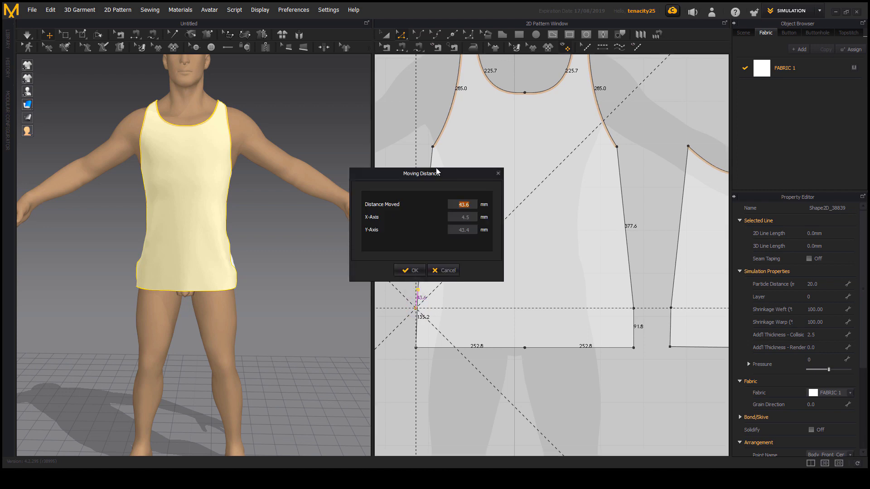
left_click_drag(437, 171, 461, 161)
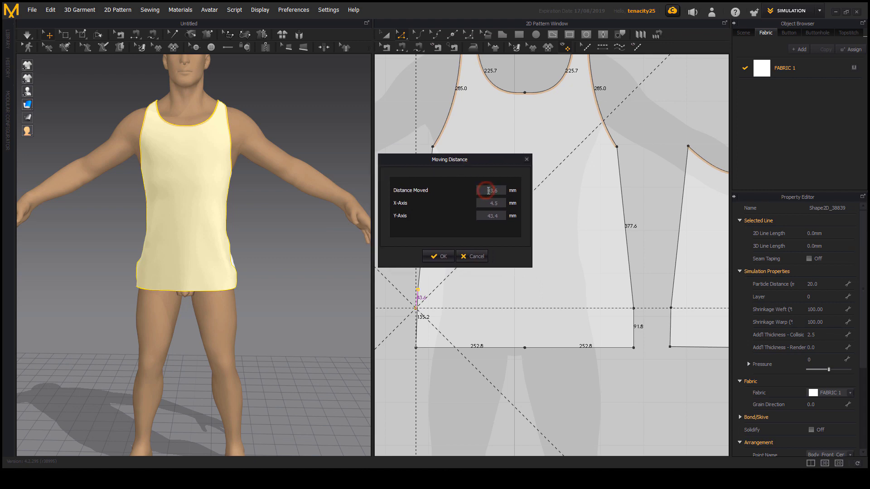
left_click_drag(484, 190, 505, 189)
left_click_drag(484, 191, 545, 191)
type("44")
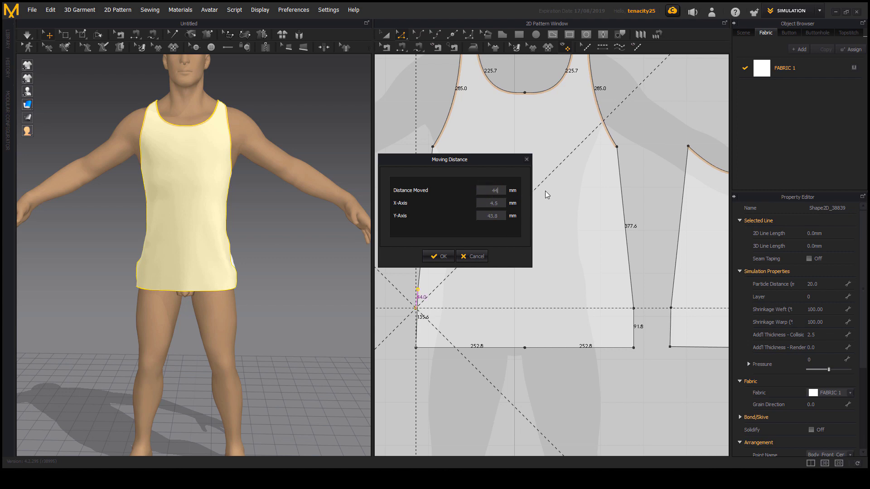
left_click(443, 256)
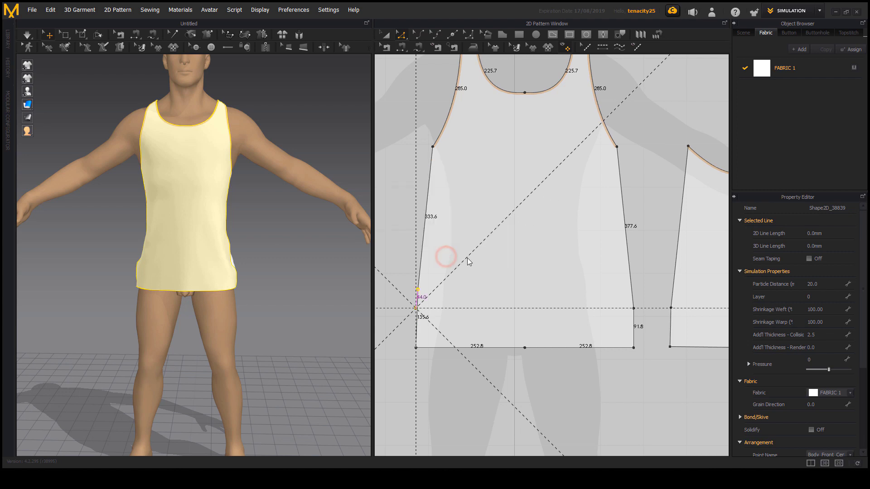
Move the front panel's right lower side point up by 44 mm, level with the left one, and deselect it
left_click(613, 303)
left_click(624, 312)
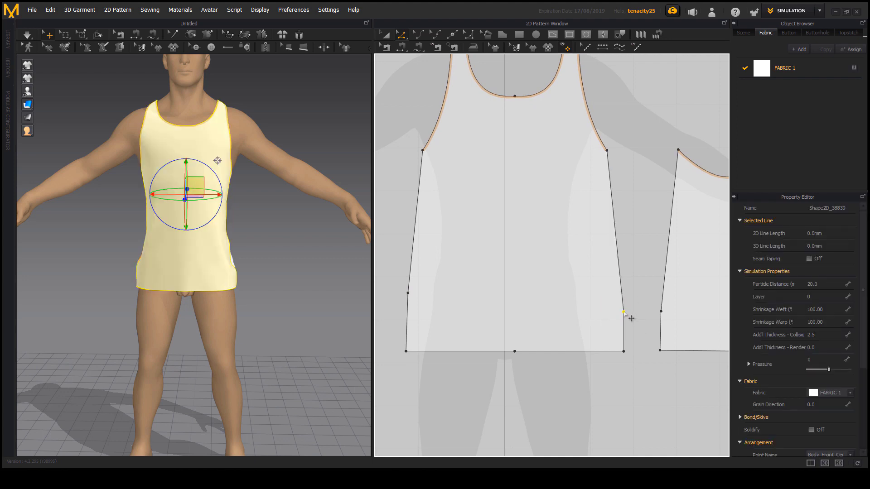
left_click_drag(623, 312, 621, 295)
right_click(621, 296)
mouse_move(437, 176)
left_mouse_down()
mouse_move(483, 175)
mouse_move(453, 159)
mouse_move(448, 167)
left_mouse_up()
type("44")
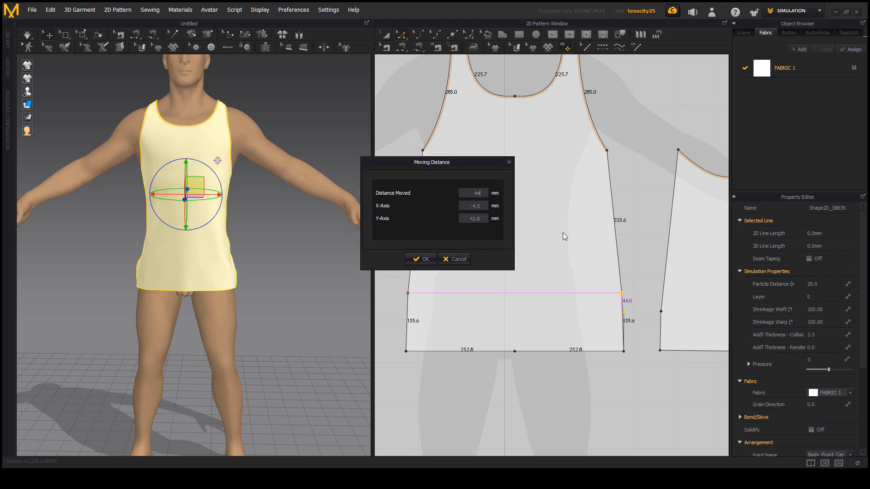
left_click(429, 259)
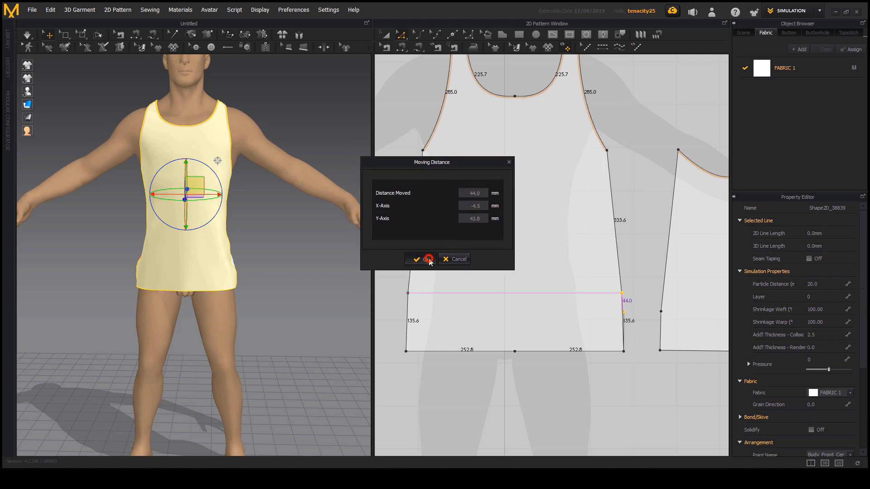
left_click(616, 373)
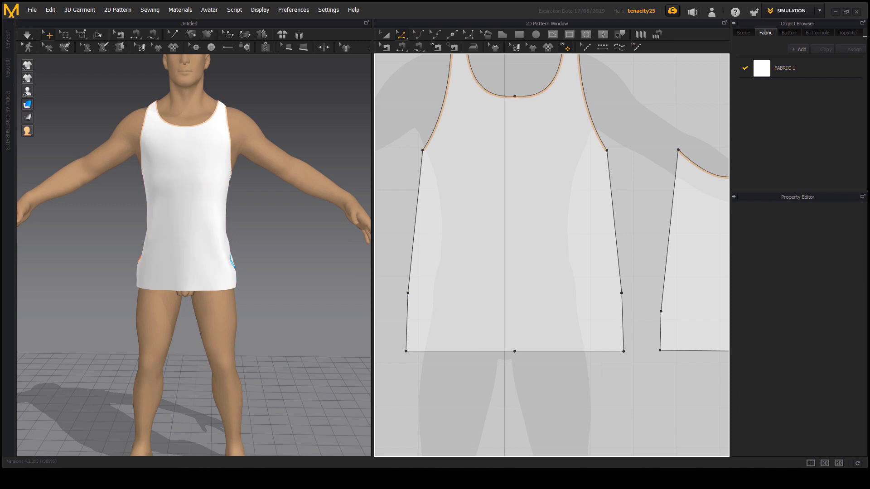
Turn on the line length display for the pattern pieces to check the front panel's lower side segments
mouse_move(404, 301)
left_mouse_down()
mouse_move(401, 353)
mouse_move(402, 301)
left_mouse_up()
left_click_drag(627, 298, 635, 345)
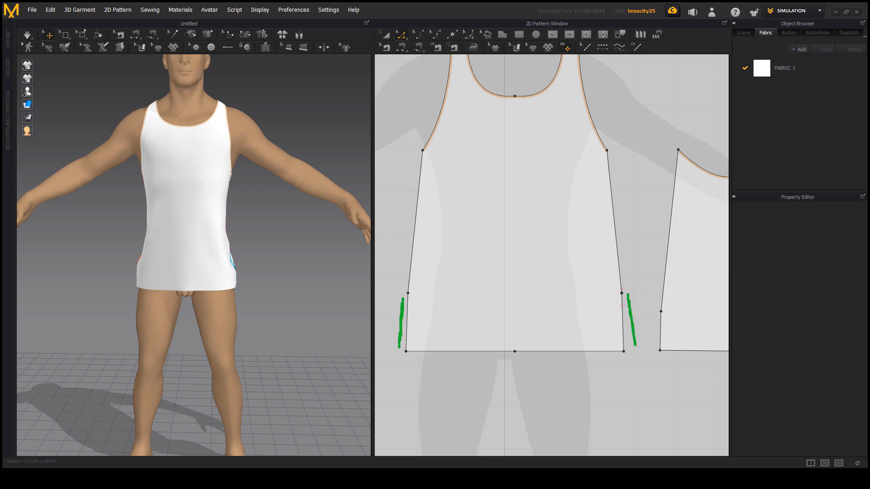
key("Escape")
mouse_move(595, 348)
middle_mouse_down()
mouse_move(565, 341)
mouse_move(518, 357)
mouse_move(543, 352)
mouse_move(510, 352)
mouse_move(553, 358)
middle_mouse_up()
scroll(557, 354, "down", 2)
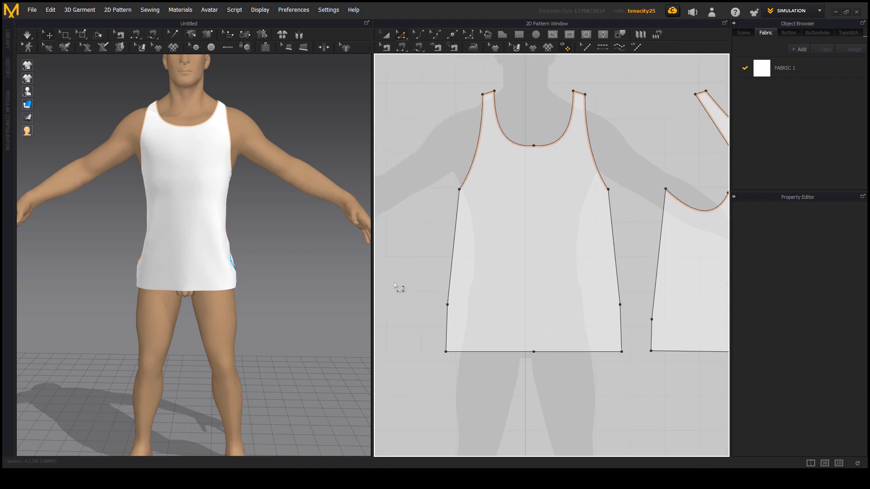
right_click(421, 226)
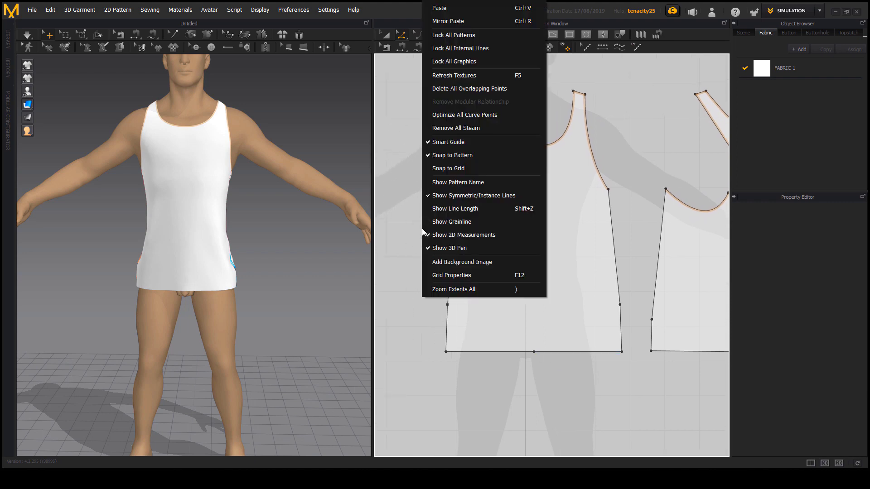
left_click(459, 209)
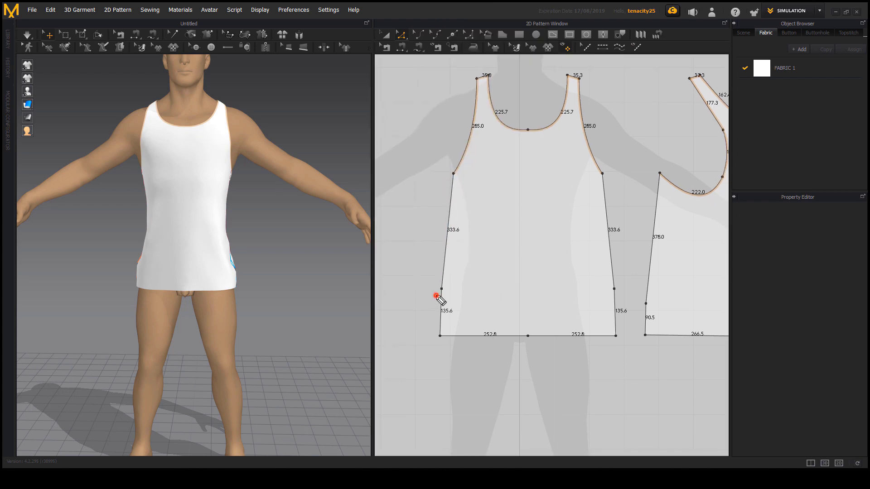
mouse_move(436, 295)
left_mouse_down()
mouse_move(430, 323)
mouse_move(441, 336)
left_mouse_up()
left_click_drag(616, 293, 620, 336)
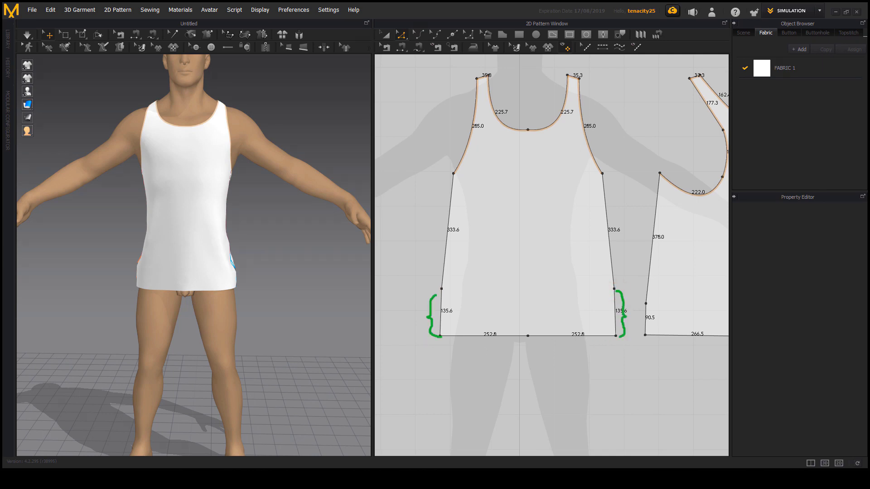
key("Escape")
Select the back panel's left lower side point and open the Calculator
middle_click_drag(640, 332, 533, 326)
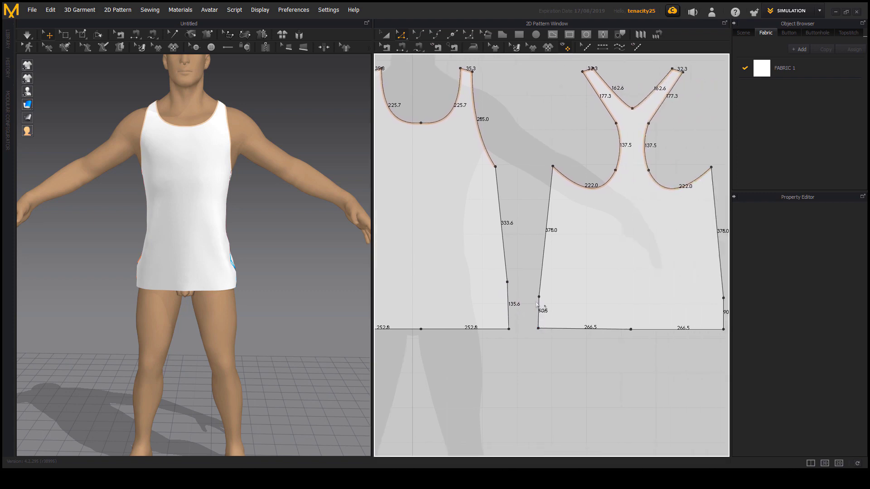
left_click_drag(525, 277, 552, 302)
scroll(544, 304, "up", 2)
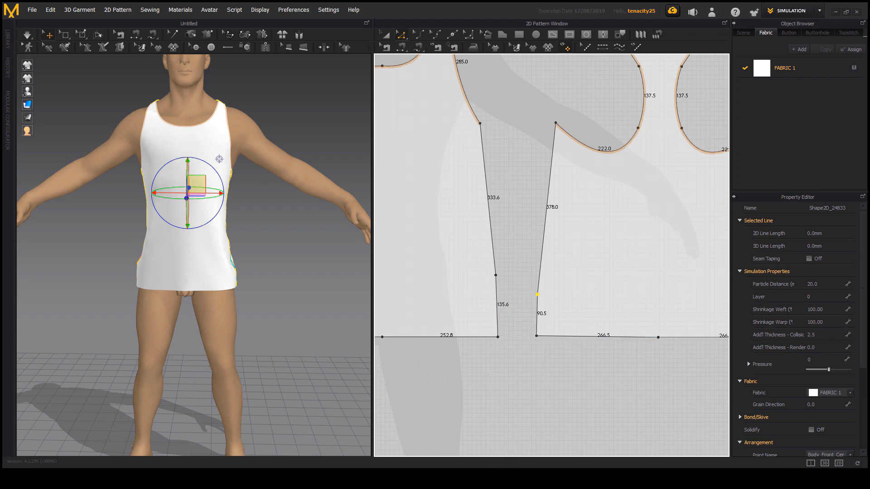
key("XF86Calculator")
left_click_drag(214, 175, 270, 165)
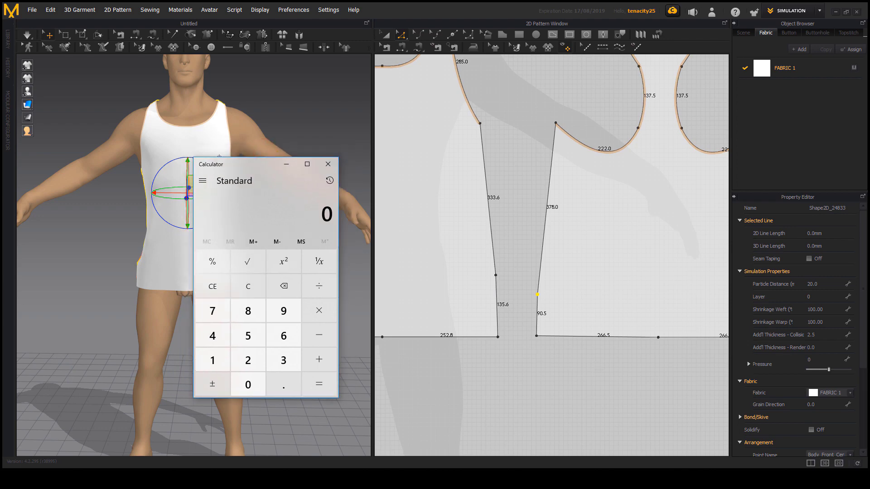
left_click(761, 196)
mouse_move(500, 275)
left_mouse_down()
mouse_move(506, 327)
mouse_move(496, 344)
left_mouse_up()
mouse_move(536, 299)
left_mouse_down()
mouse_move(524, 319)
mouse_move(530, 332)
left_mouse_up()
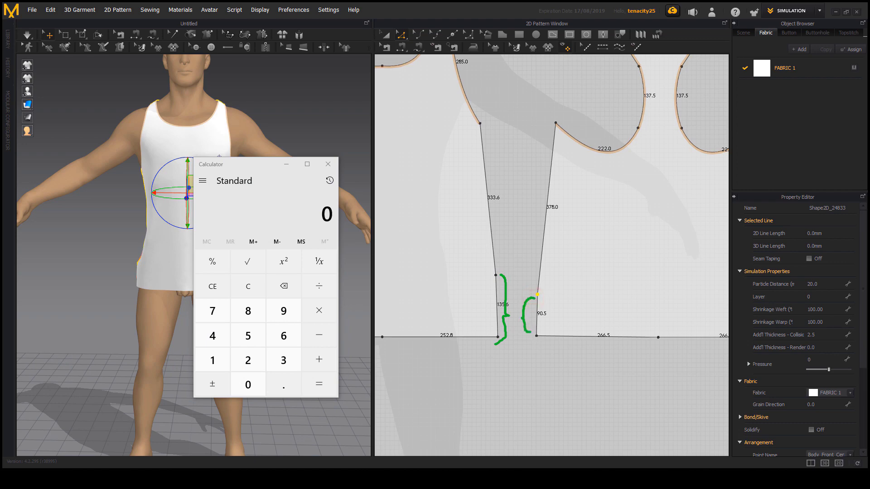
Calculate 135.6 minus 90.5, the difference between the front and back lower side segments, and close the Calculator
left_click(226, 361)
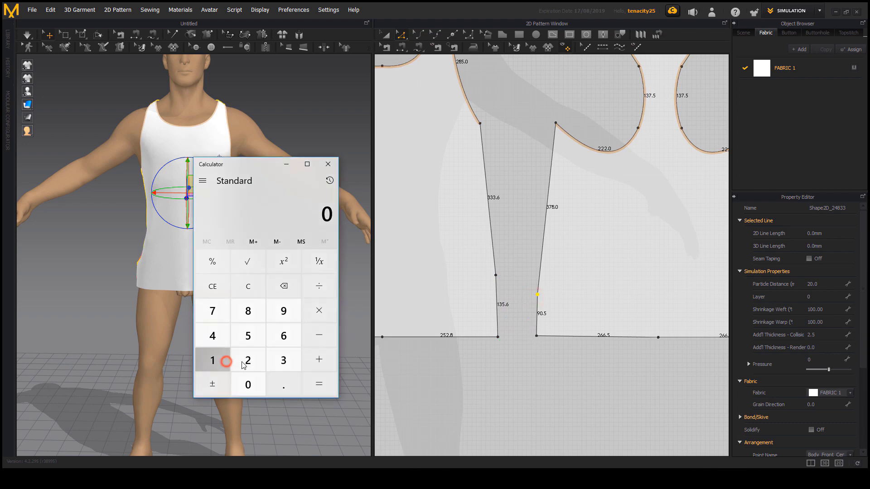
left_click(284, 361)
left_click(248, 342)
left_click(285, 385)
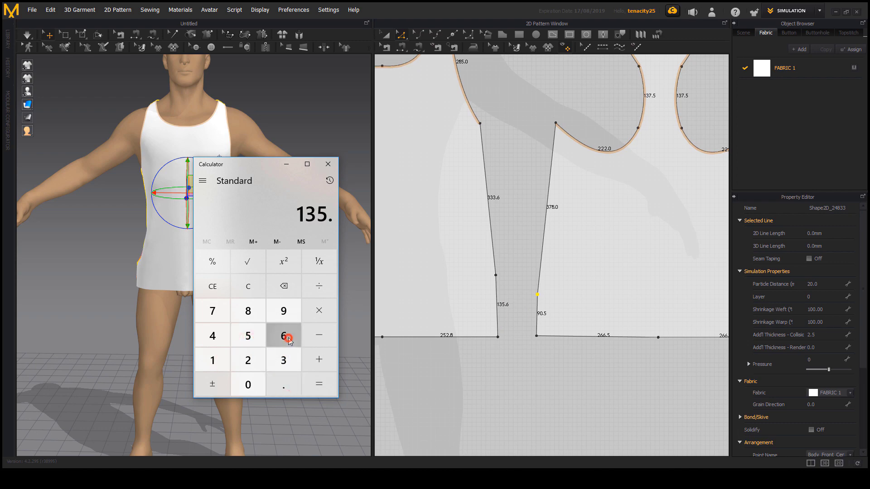
left_click(284, 336)
left_click(312, 339)
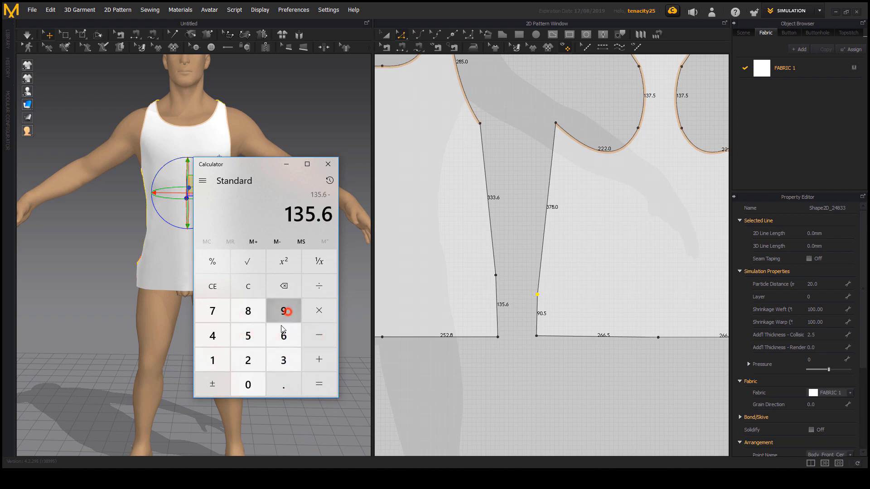
left_click(284, 310)
left_click(247, 385)
left_click(278, 385)
left_click(248, 336)
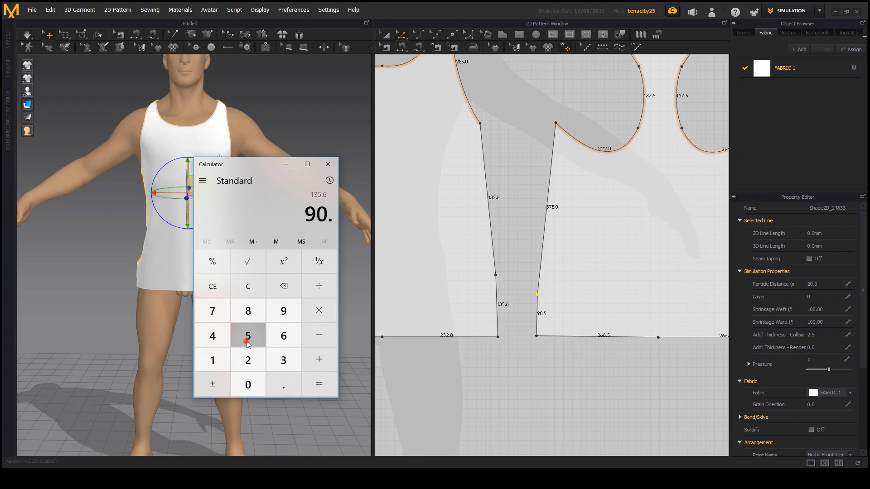
left_click(319, 385)
left_click(327, 164)
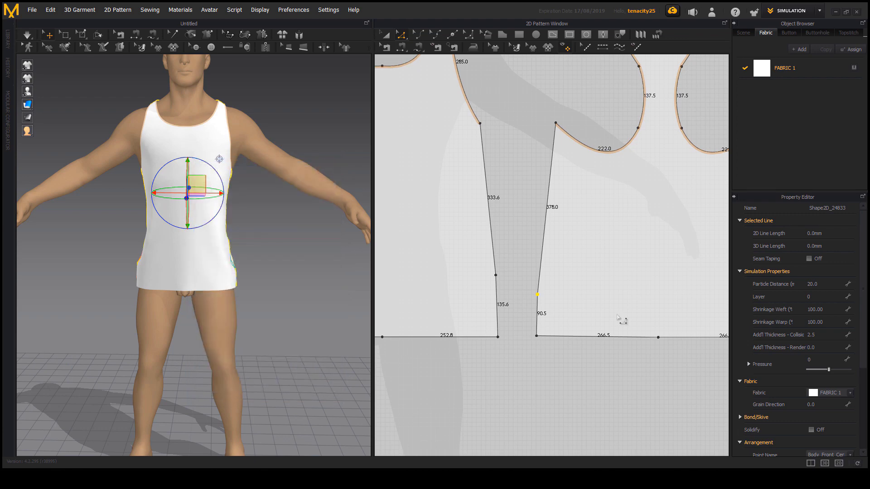
Move the back panel's left lower side point up along the side edge by exactly 45.1 mm and deselect it
left_click(522, 278)
left_click(536, 294)
left_click_drag(529, 274, 533, 272)
right_click_drag(538, 296, 538, 278)
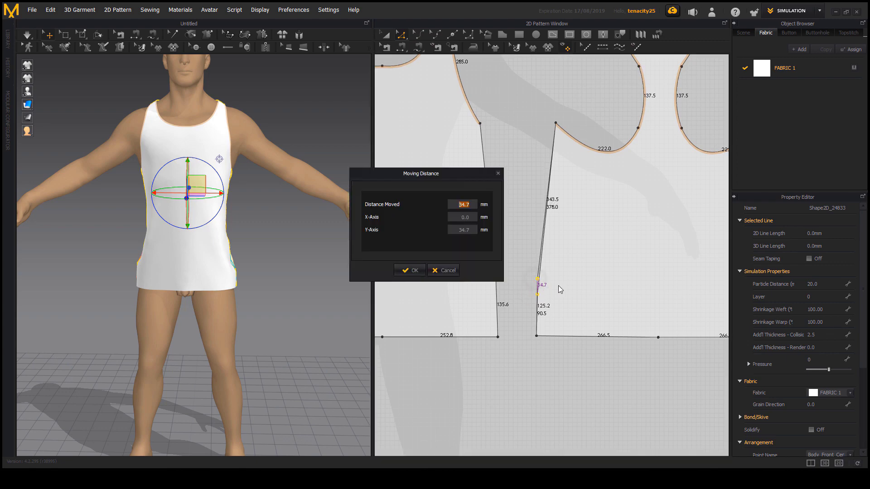
left_click(473, 204)
double_click(459, 204)
type("45.1")
key("Return")
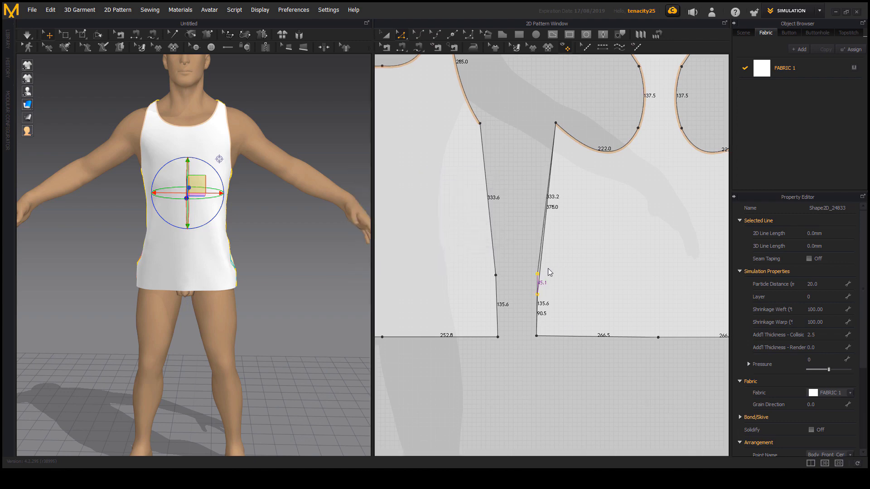
left_click(561, 368)
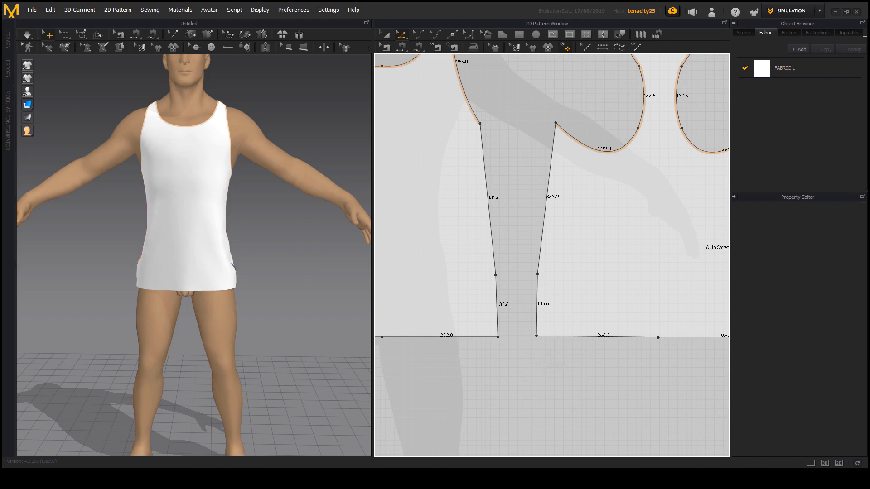
mouse_move(498, 279)
left_mouse_down()
mouse_move(510, 334)
mouse_move(500, 349)
left_mouse_up()
mouse_move(535, 279)
left_mouse_down()
mouse_move(526, 290)
mouse_move(528, 334)
left_mouse_up()
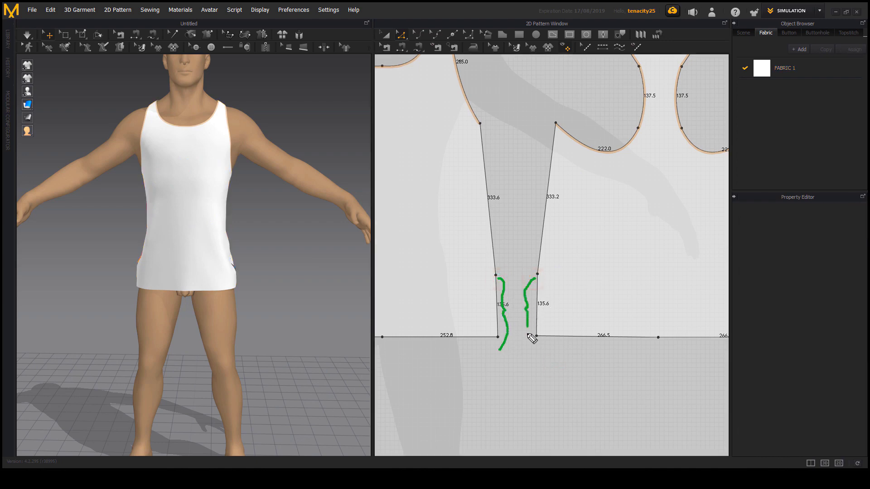
key("Escape")
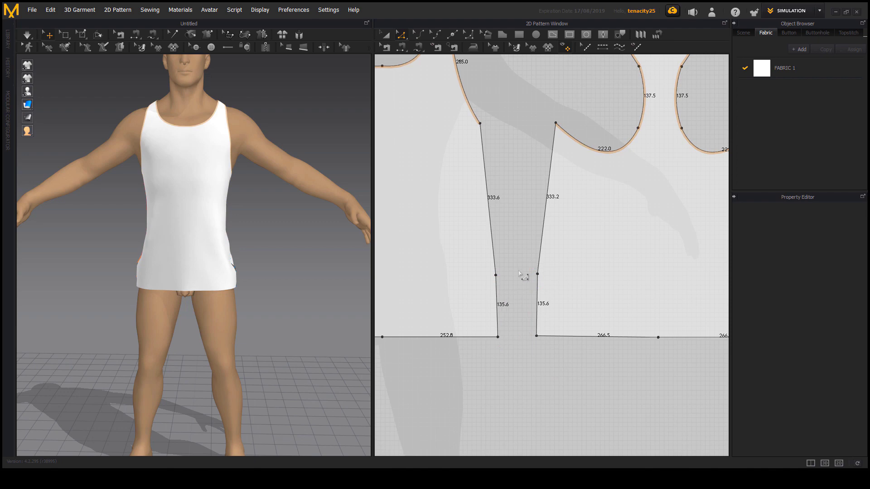
mouse_move(530, 276)
middle_mouse_down()
mouse_move(513, 275)
mouse_move(529, 293)
middle_mouse_up()
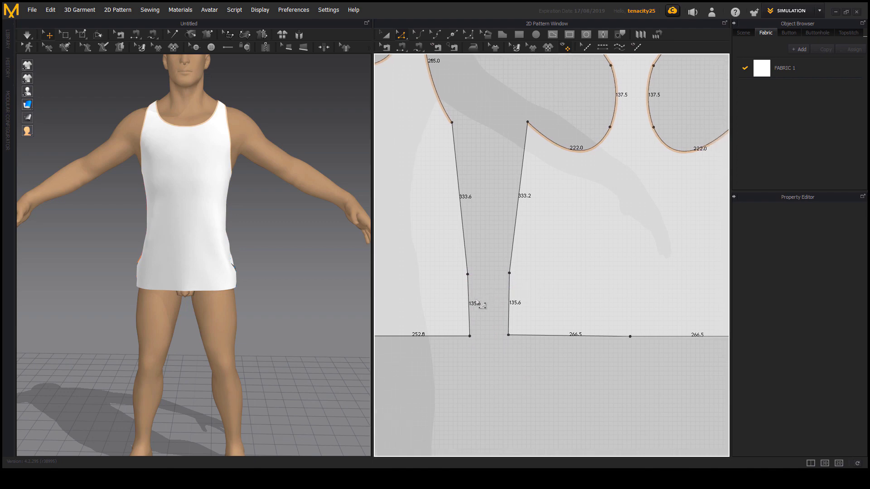
scroll(506, 315, "up", 4)
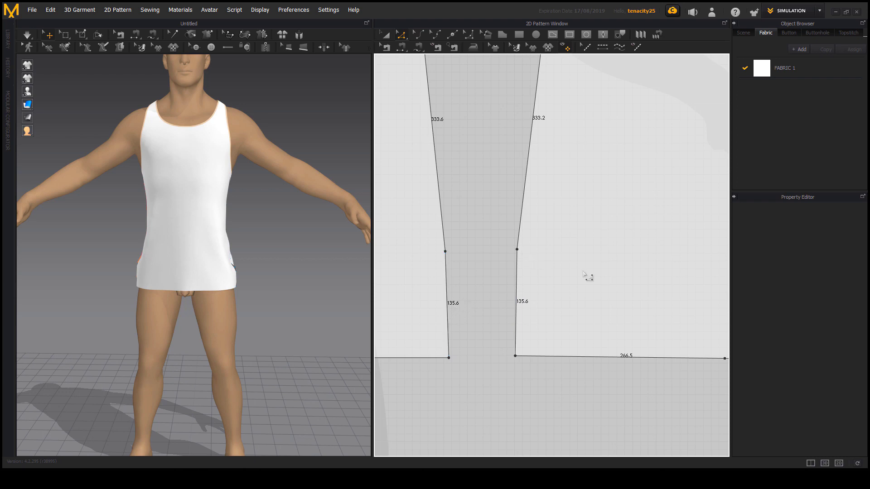
middle_click_drag(578, 273, 437, 278)
scroll(557, 272, "down", 2)
middle_click_drag(640, 319, 652, 322)
left_click(658, 298)
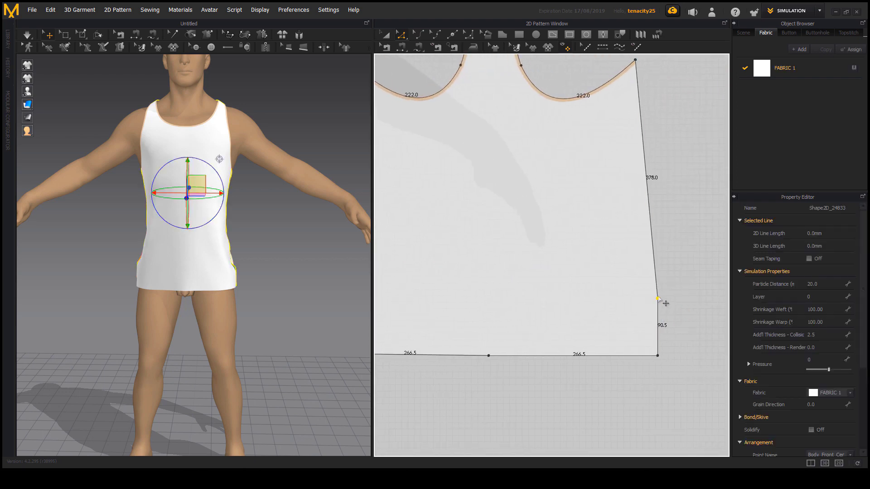
right_click_drag(658, 299, 657, 284)
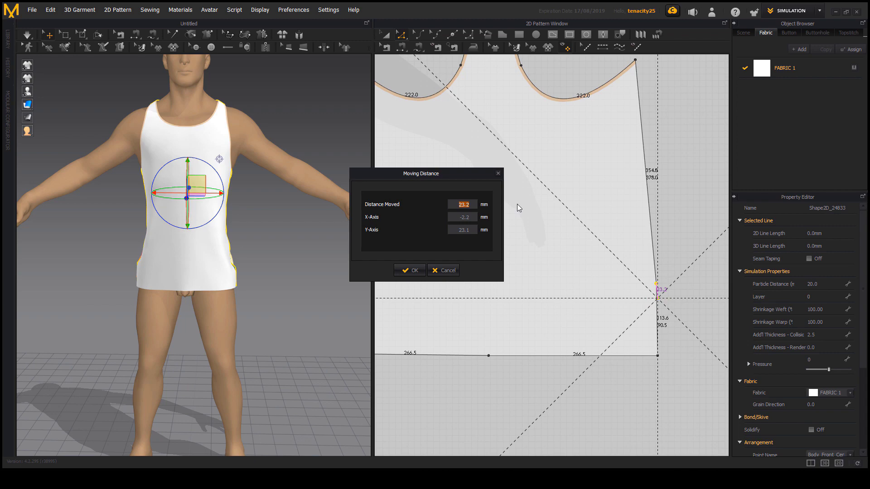
left_click(442, 270)
middle_click_drag(505, 277, 630, 274)
middle_click_drag(556, 379, 464, 385)
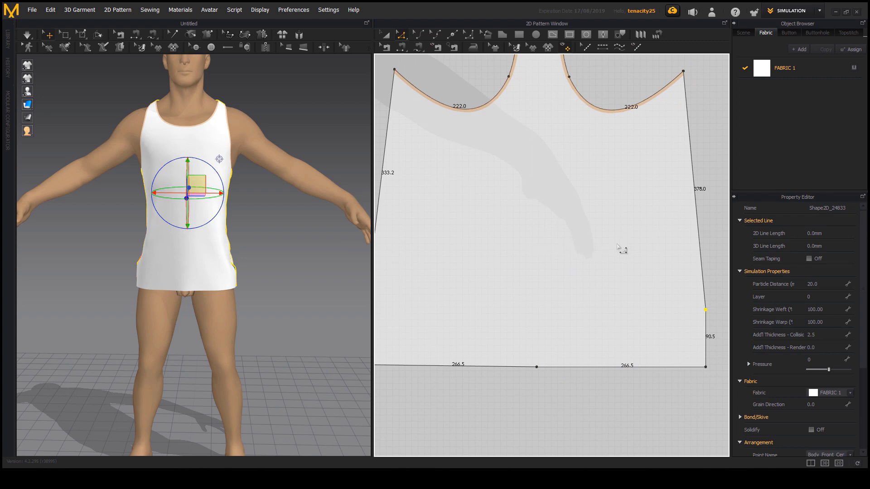
Recalculate 135.6 minus 90.5 in the Calculator for the back panel's right lower side segment, and close it
scroll(544, 312, "down", 2)
key("XF86Calculator")
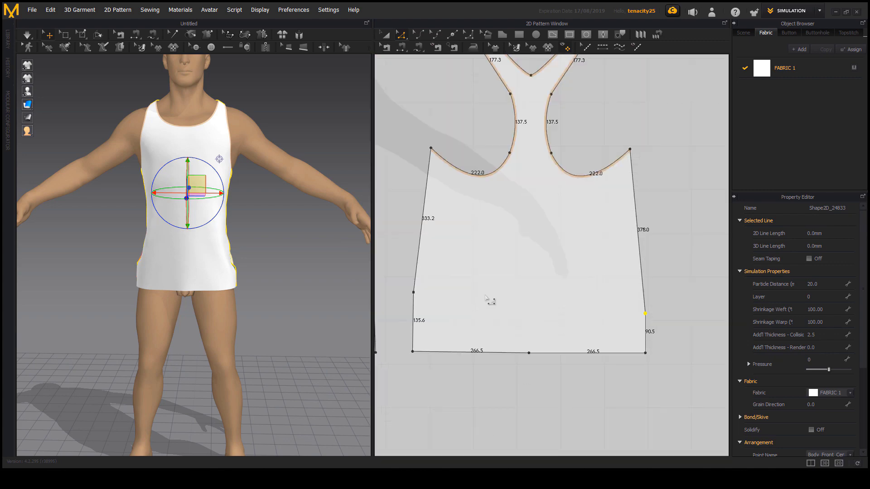
left_click(212, 361)
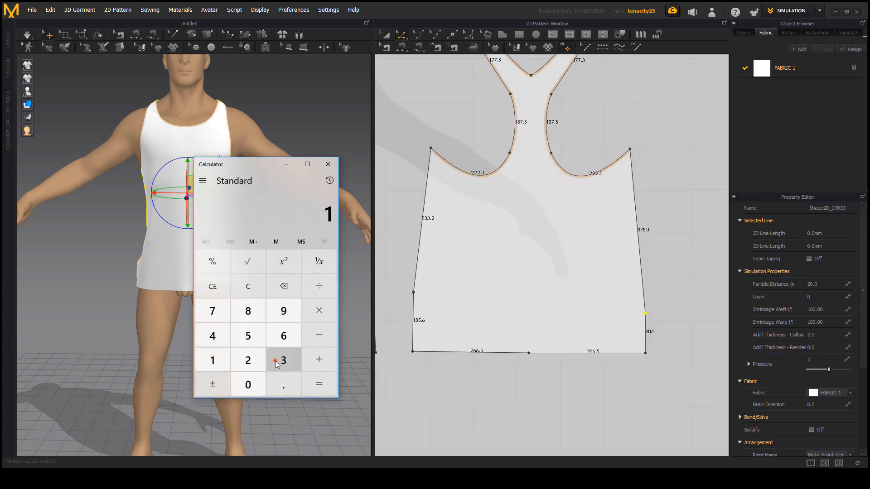
left_click(283, 359)
left_click(248, 336)
left_click(283, 385)
left_click(292, 339)
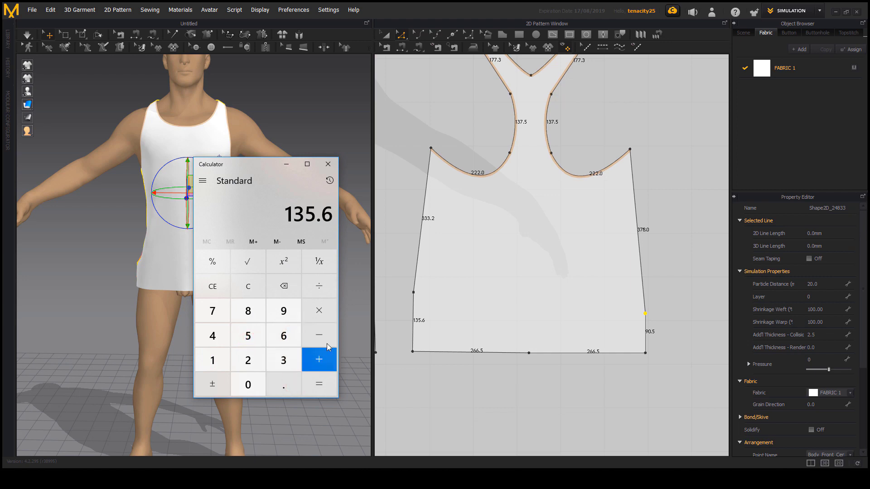
left_click(327, 341)
left_click(288, 314)
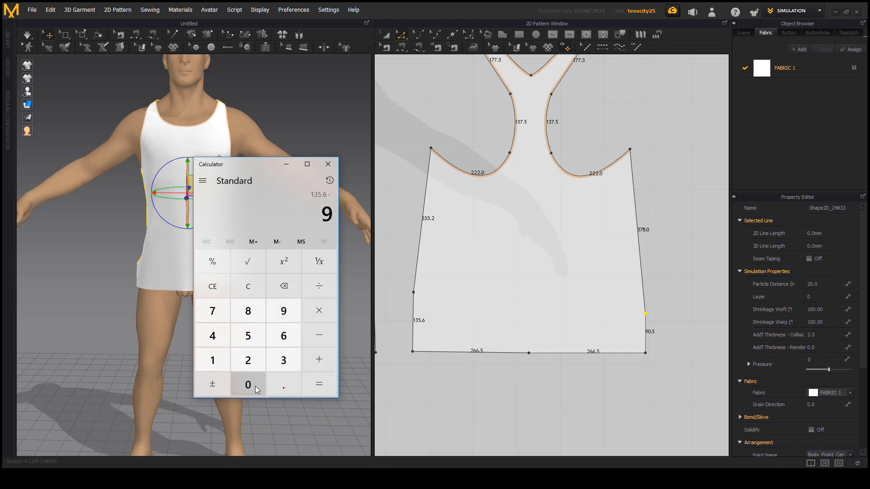
left_click(254, 385)
left_click(287, 389)
left_click(248, 335)
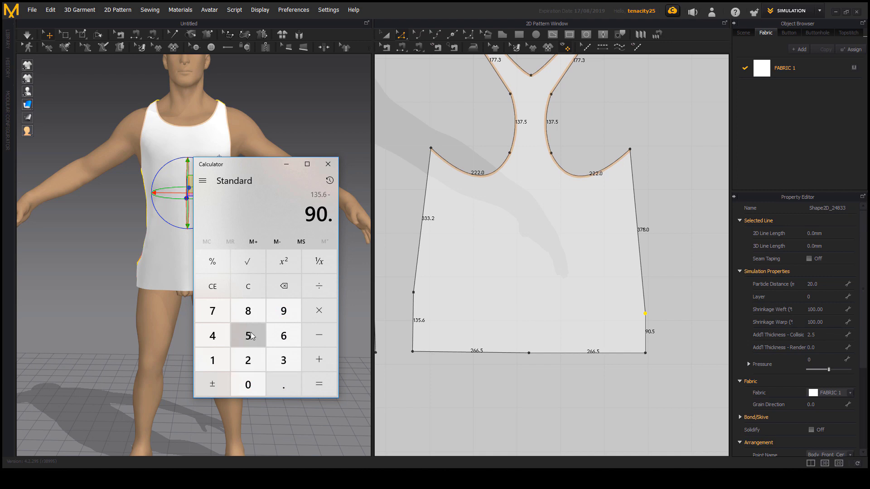
left_click(318, 384)
left_click(328, 165)
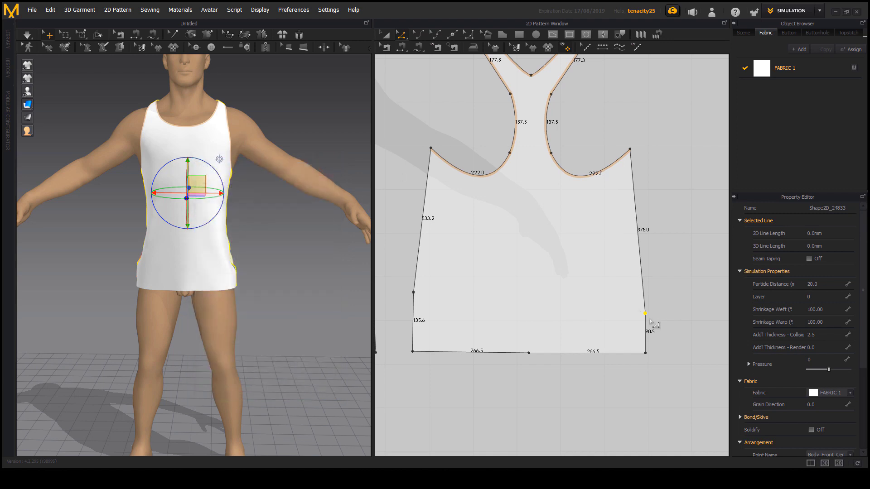
Move the back panel's right lower side point up along the side edge by 45.1 mm and deselect it
left_click_drag(645, 313, 647, 308)
right_click(647, 308)
type("45.1")
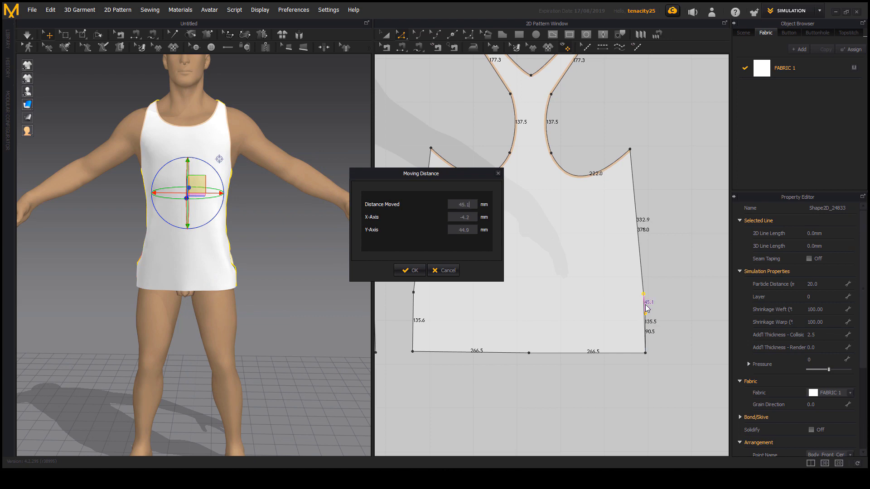
key("Return")
left_click(675, 326)
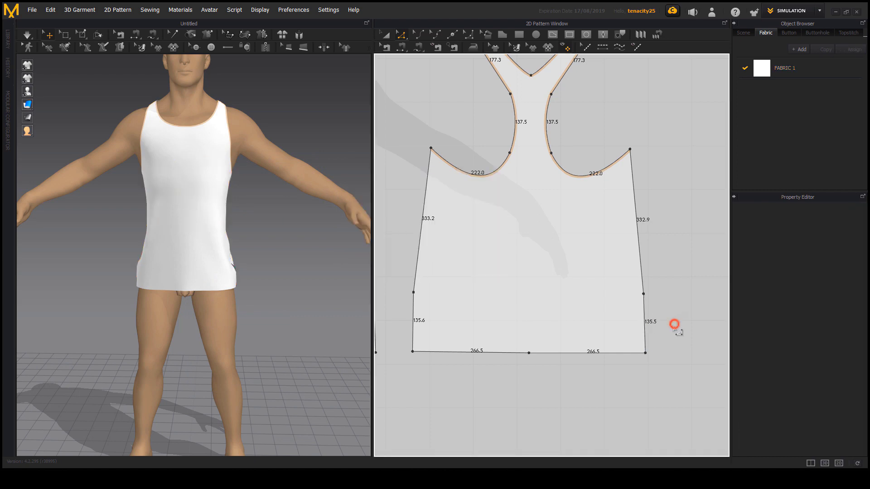
Simulate the tank top on the avatar with the adjusted side points and inspect the drape from different angles
middle_click_drag(493, 330, 529, 332)
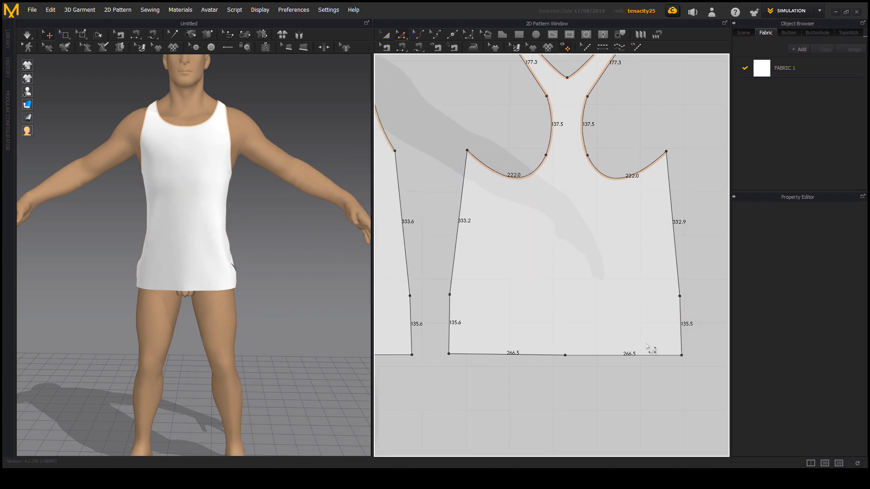
scroll(516, 350, "down", 5)
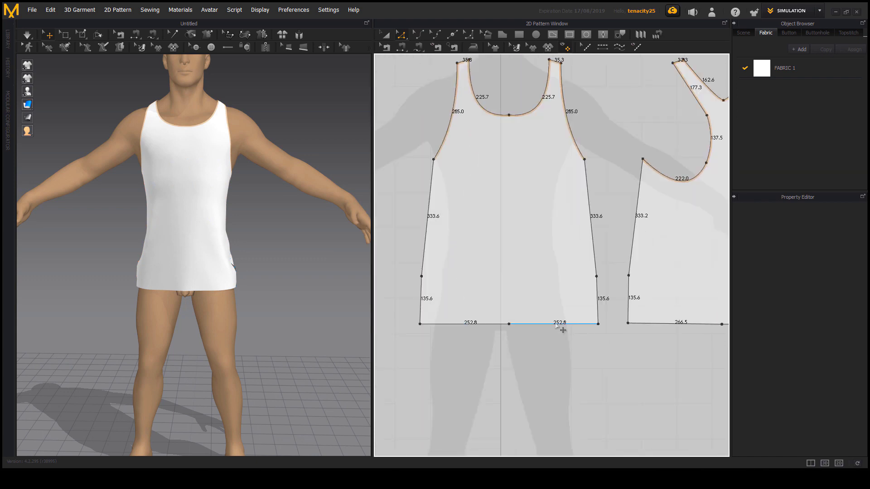
right_click_drag(318, 281, 254, 269)
left_click(28, 34)
right_click_drag(231, 234, 227, 230)
right_click_drag(295, 279, 243, 272)
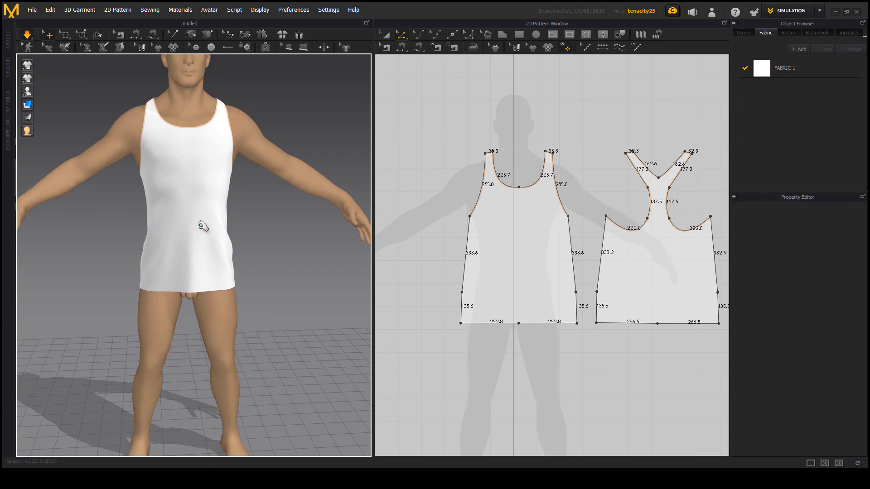
Pull the front of the tank top in different directions to test how the simulated fabric moves on the body
left_click_drag(161, 243, 223, 250)
left_click_drag(224, 250, 166, 195)
left_click_drag(167, 194, 221, 251)
left_click_drag(221, 253, 208, 197)
right_click_drag(285, 284, 283, 275)
left_click_drag(284, 273, 288, 351)
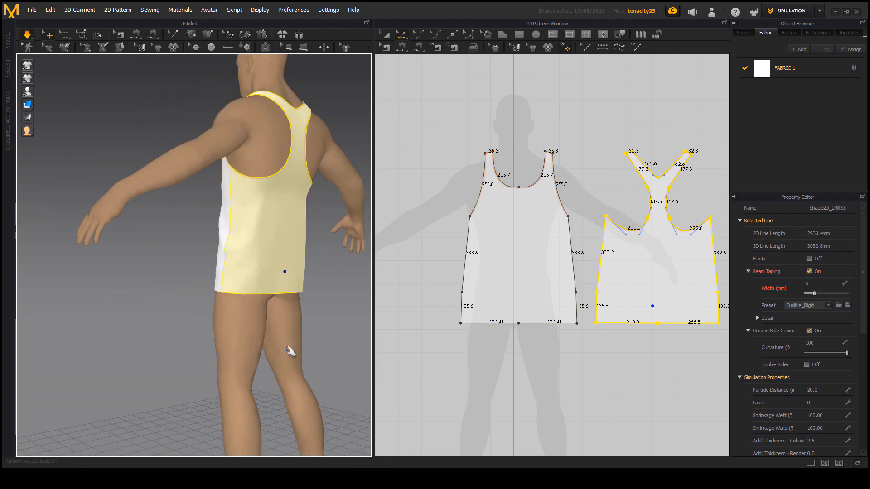
Tug the back, side and lower front of the simulated tank top upward to check the drape from all around
right_click_drag(287, 351, 252, 349)
left_click_drag(250, 271, 244, 213)
left_click_drag(315, 269, 327, 161)
left_click_drag(249, 250, 264, 171)
right_click_drag(267, 308, 405, 299)
left_click_drag(227, 250, 235, 183)
right_click_drag(237, 301, 271, 343)
left_click_drag(169, 260, 187, 140)
right_click_drag(221, 296, 235, 347)
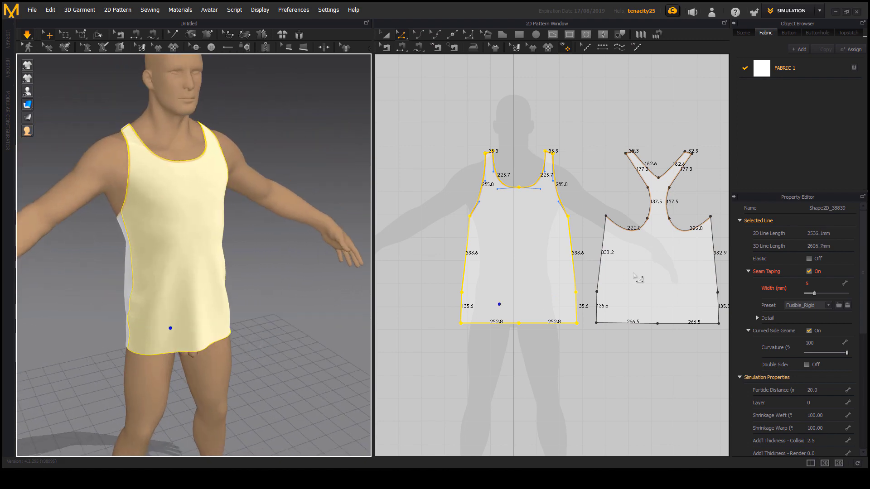
Select both the front and back patterns and scale them down proportionally until each front hem half is about 239 mm
scroll(498, 227, "down", 4)
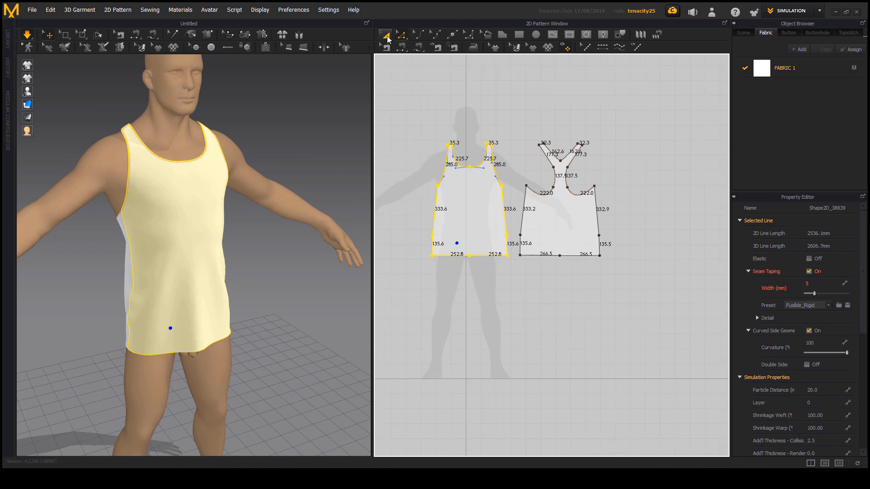
left_click(386, 36)
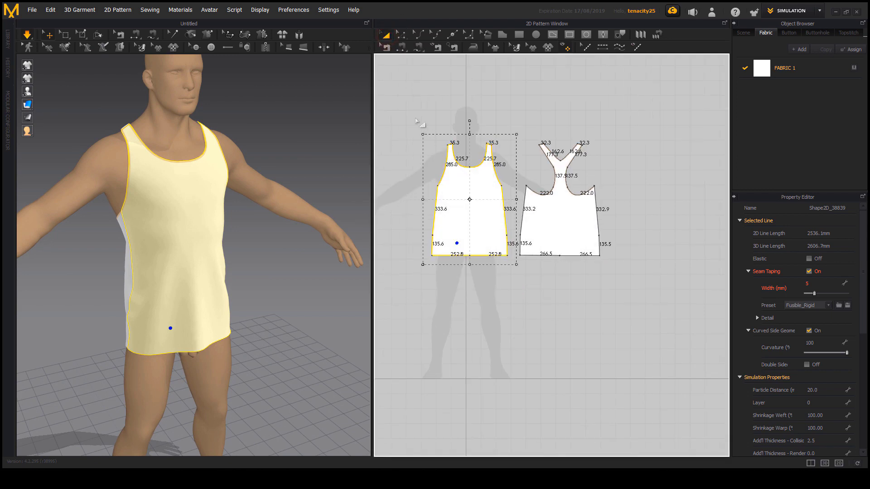
left_click_drag(410, 109, 655, 305)
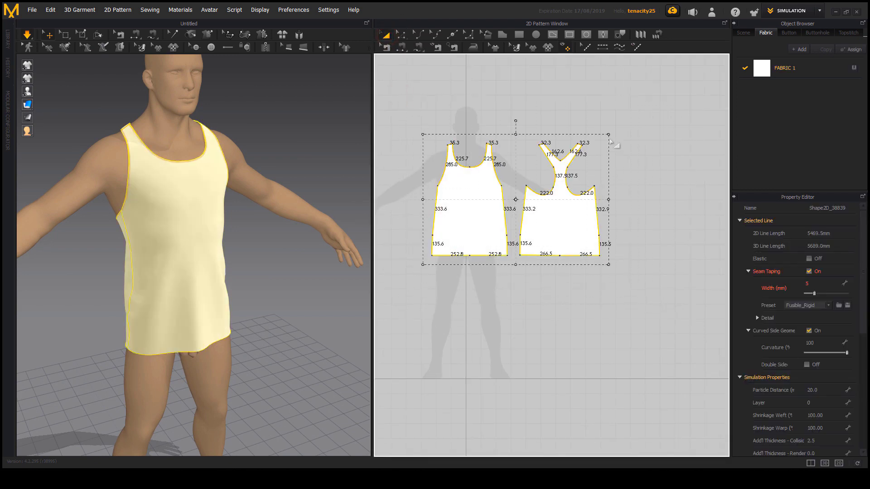
scroll(604, 194, "up", 2)
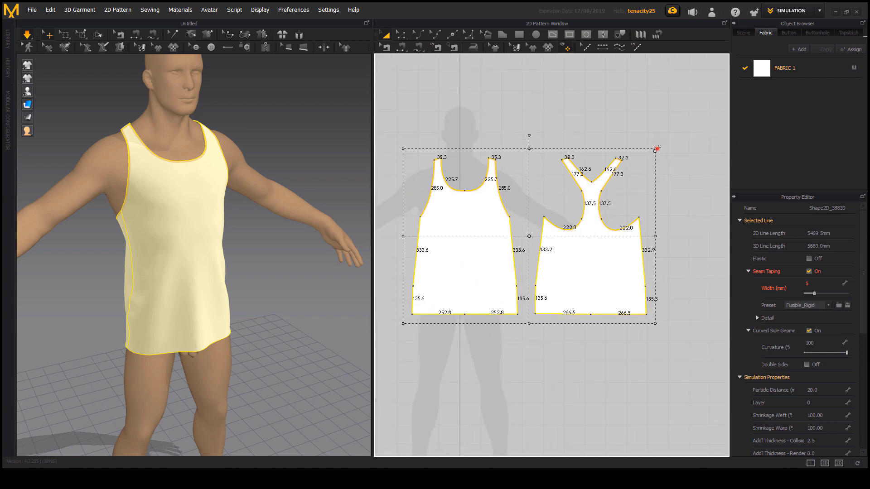
mouse_move(657, 149)
left_mouse_down()
mouse_move(641, 163)
mouse_move(674, 131)
mouse_move(644, 155)
left_mouse_up()
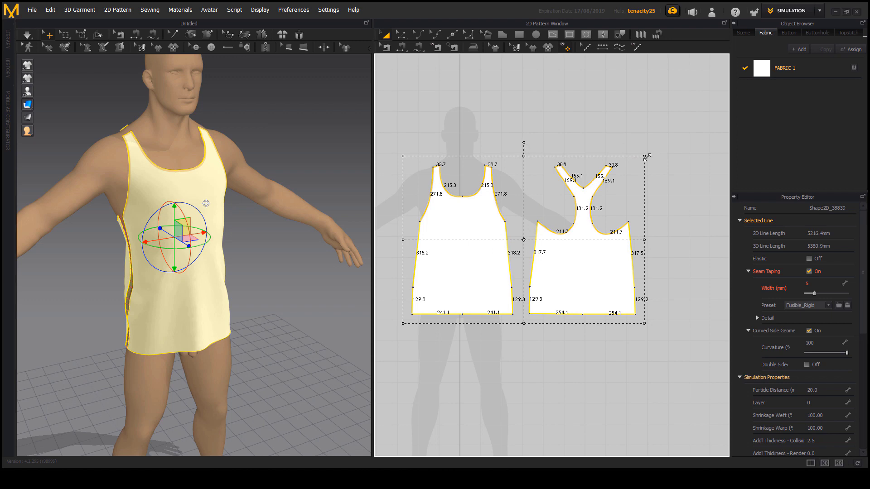
left_click_drag(646, 157, 643, 159)
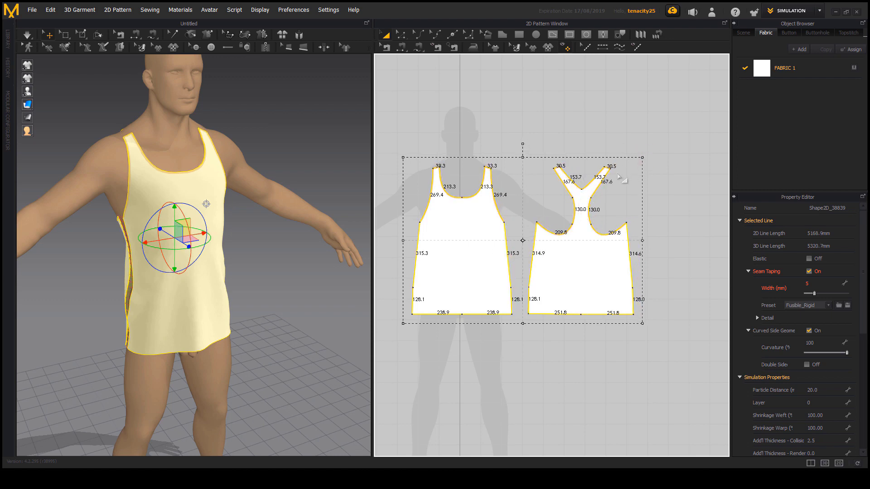
Simulate the resized tank top, pulling its front and side to settle the fit, and stop the simulation
right_click_drag(231, 327, 191, 323)
left_click(28, 34)
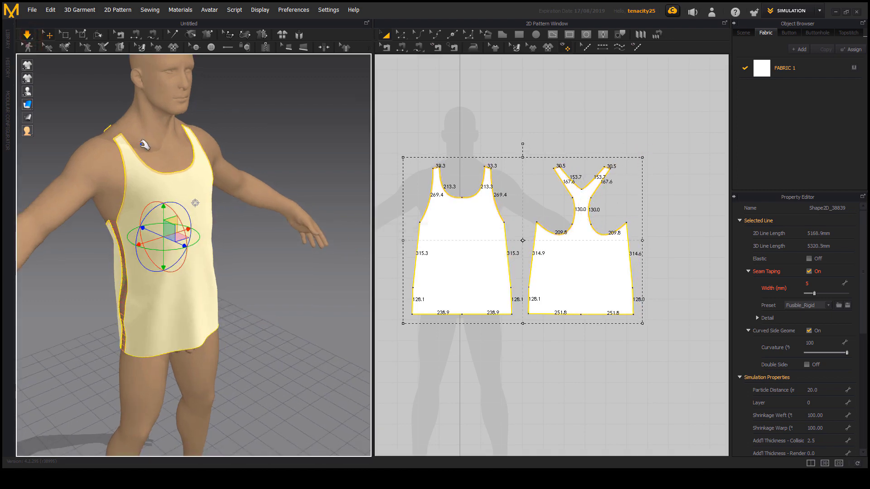
right_click_drag(225, 271, 184, 284)
left_click_drag(184, 291, 198, 171)
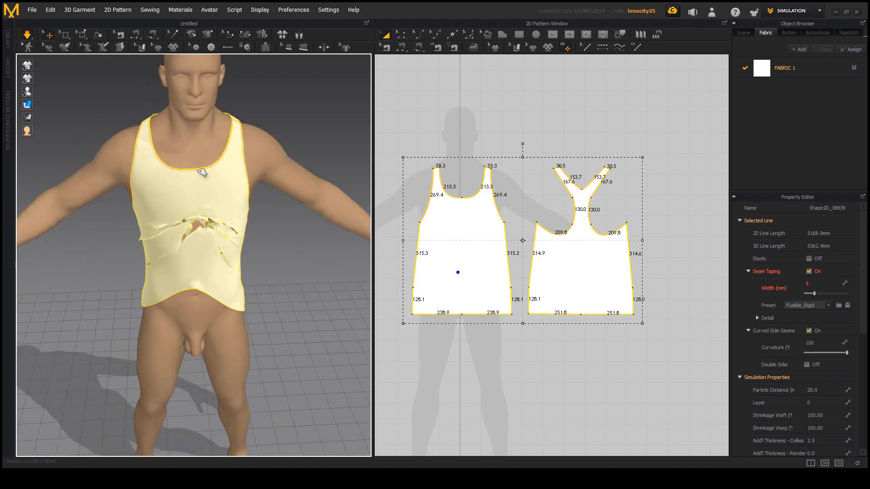
right_click_drag(309, 283, 216, 290)
left_click_drag(216, 290, 238, 174)
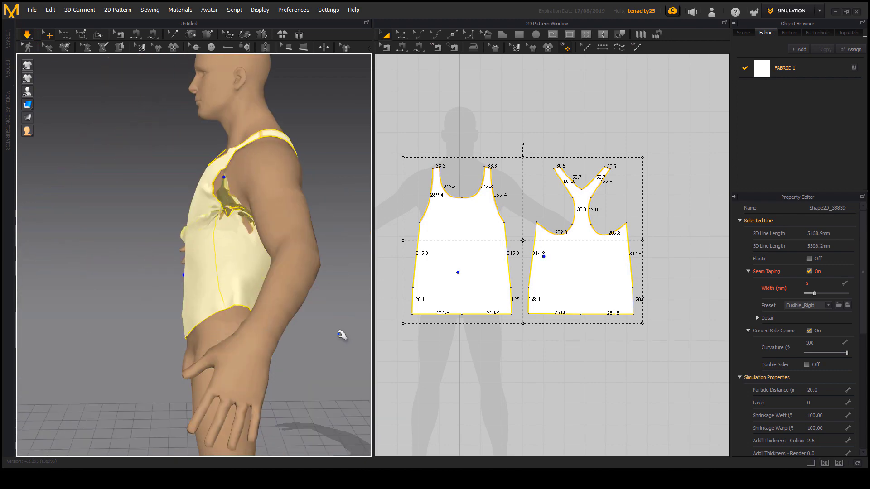
right_click_drag(342, 335, 236, 360)
right_click_drag(242, 255, 230, 311)
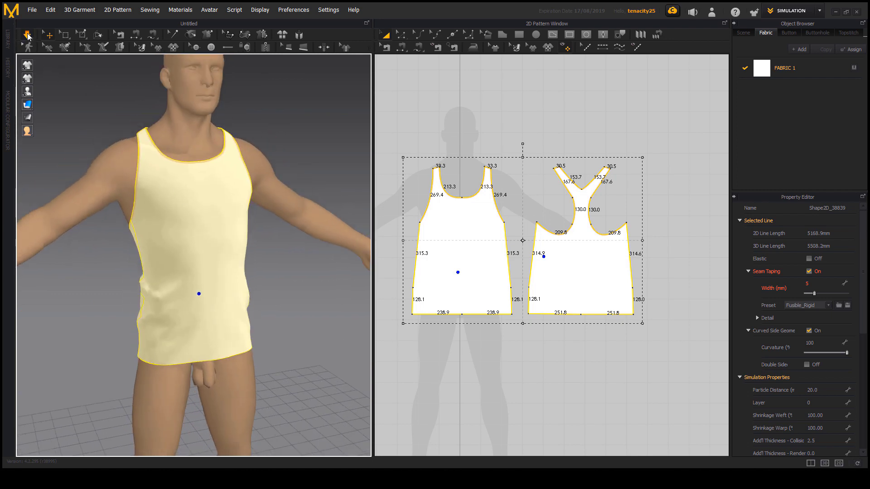
left_click(272, 300)
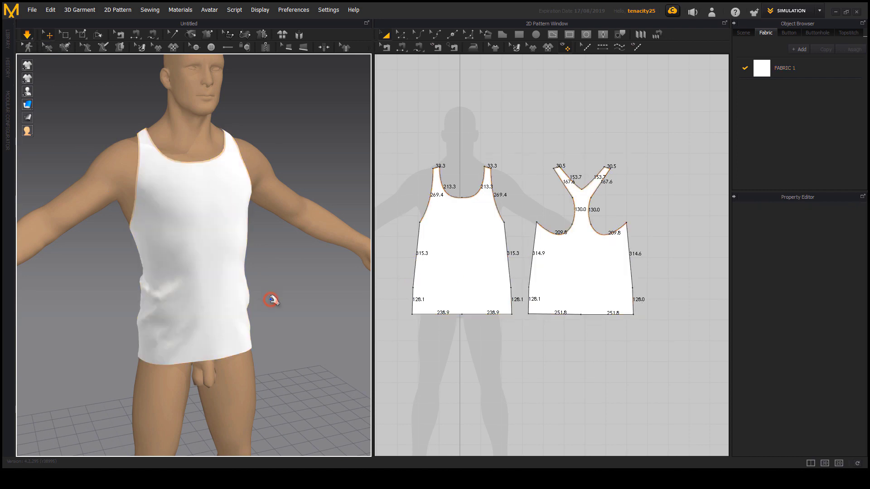
middle_click_drag(100, 267, 91, 284)
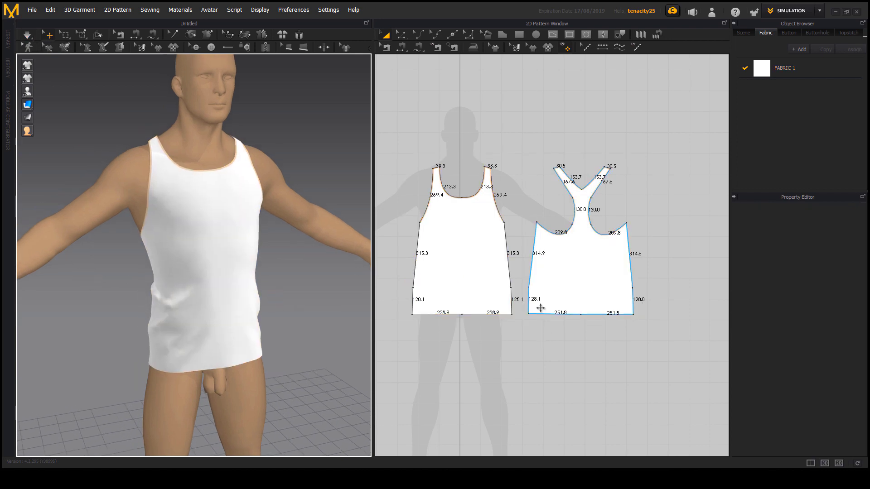
Select FABRIC 1 in the fabric list to show its material and physical properties
middle_click_drag(548, 310, 570, 314)
scroll(565, 320, "down", 2)
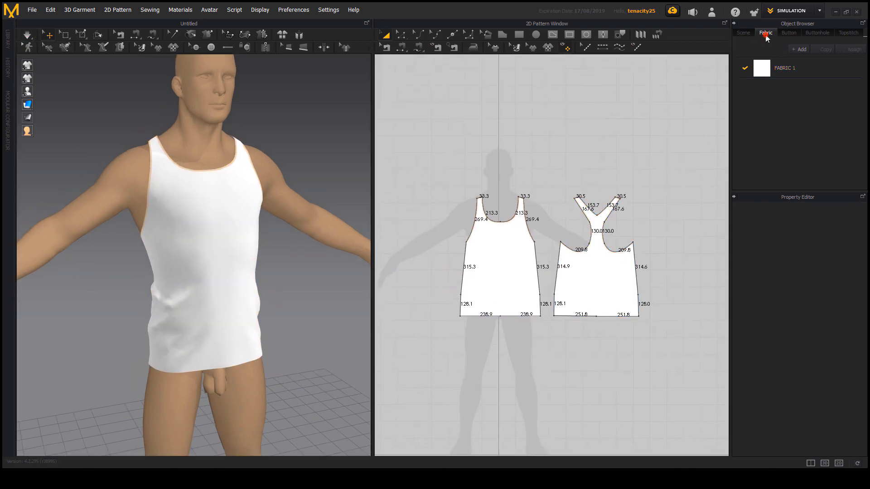
left_click(788, 68)
left_click(788, 70)
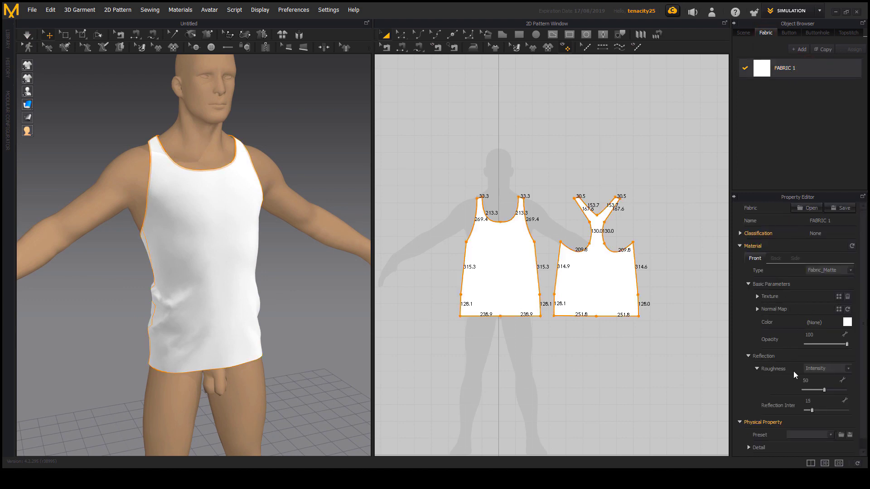
mouse_move(740, 420)
left_mouse_down()
mouse_move(845, 436)
mouse_move(743, 451)
mouse_move(754, 404)
left_mouse_up()
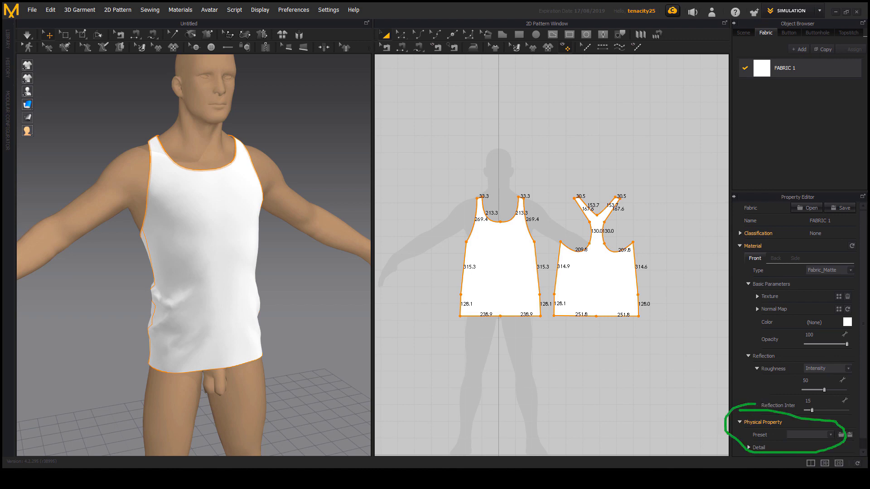
key("Escape")
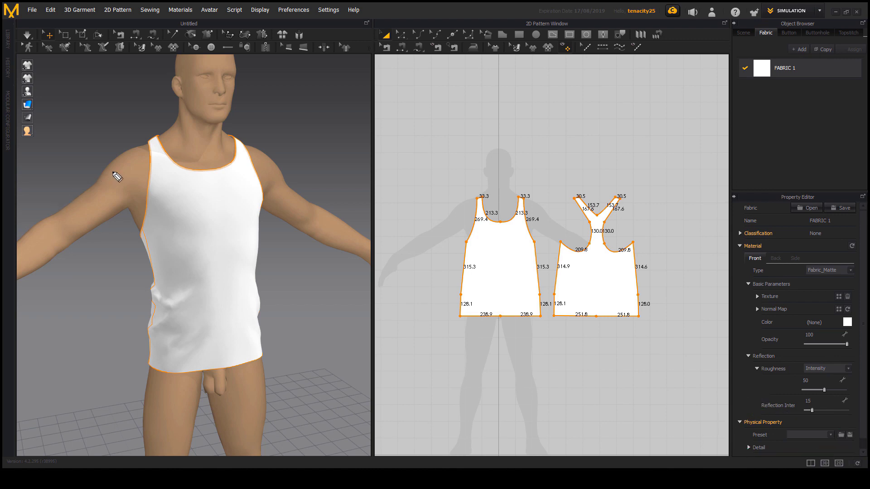
mouse_move(114, 170)
left_mouse_down()
mouse_move(242, 140)
mouse_move(185, 360)
mouse_move(146, 179)
left_mouse_up()
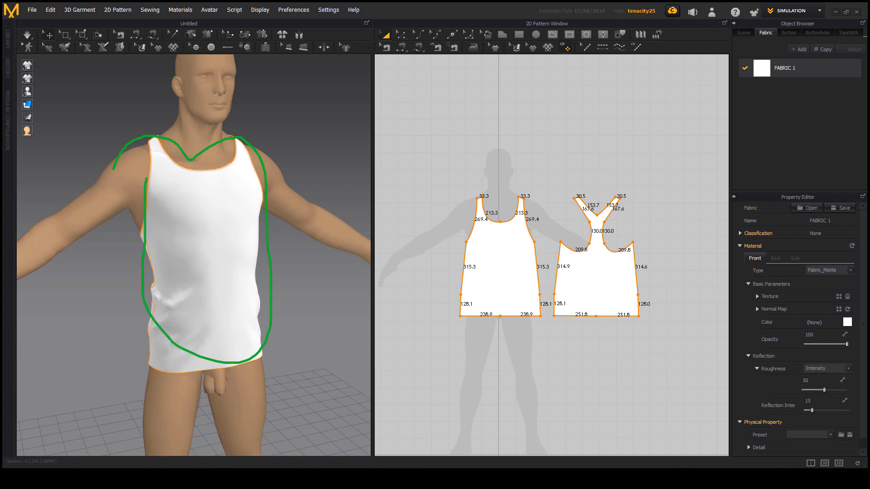
key("Escape")
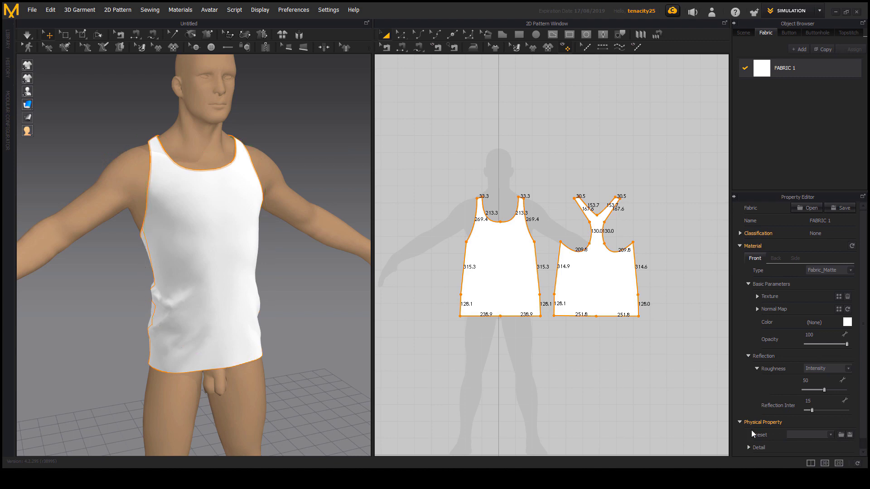
Set FABRIC 1's physical property preset to Cotton_40s_Stretch_Poplin and restart the simulation
left_click(825, 437)
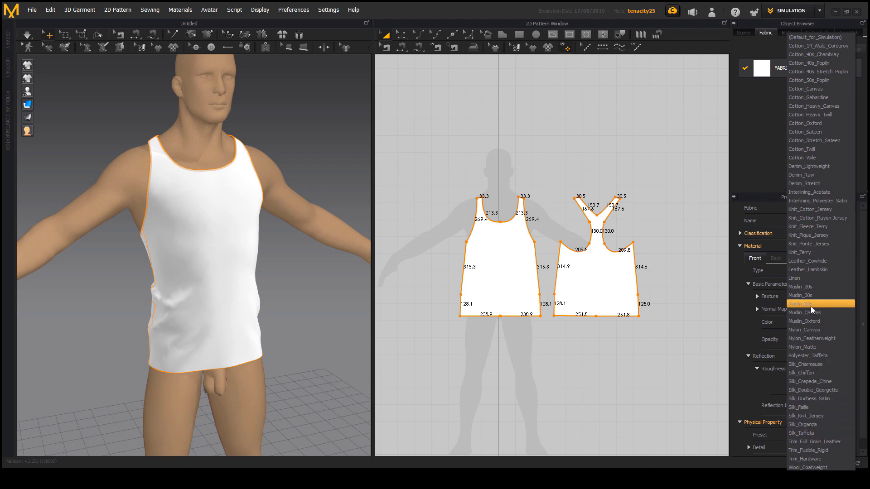
left_click(830, 73)
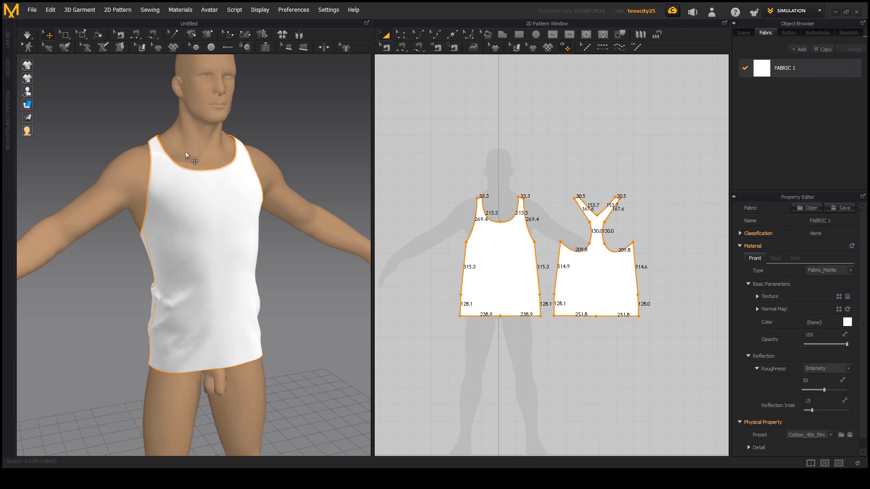
left_click(27, 35)
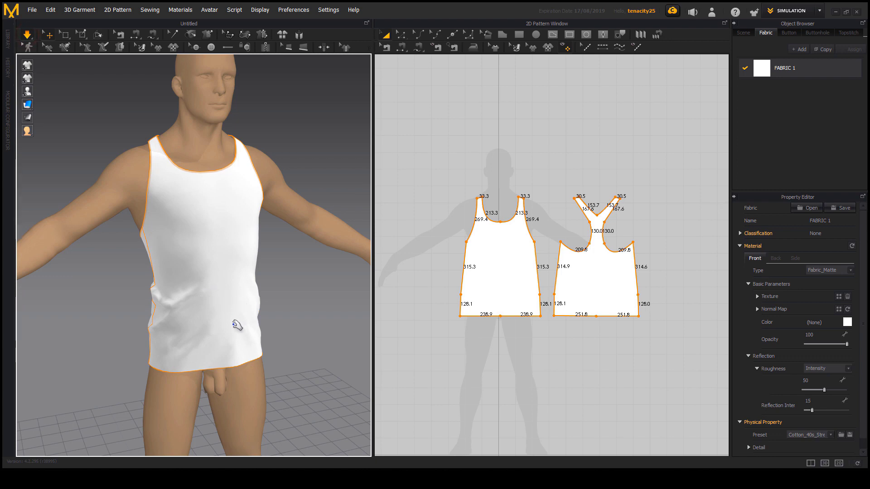
Pull the front, side and back of the simulated tank top upward to test how the stretch poplin folds
left_click_drag(218, 300, 224, 220)
right_click_drag(213, 376, 148, 314)
left_click_drag(146, 294, 156, 260)
right_click_drag(170, 294, 281, 301)
left_click_drag(102, 280, 119, 223)
right_click_drag(204, 312, 150, 335)
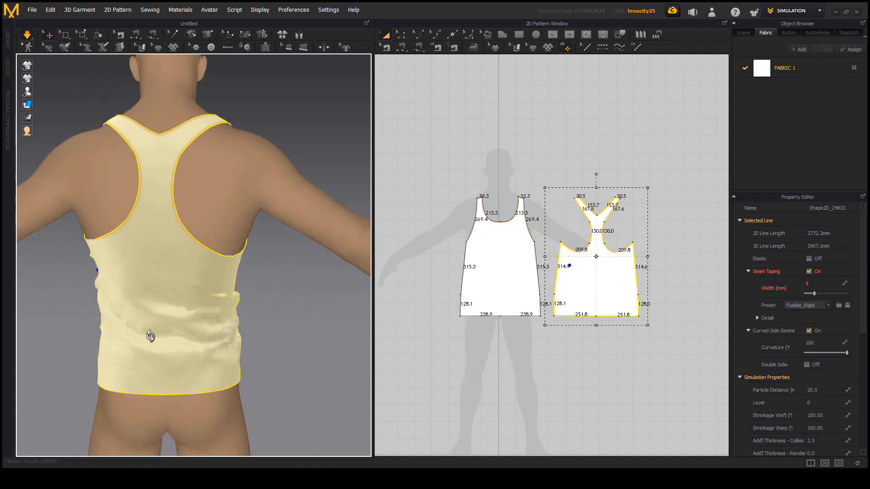
left_click_drag(184, 279, 175, 230)
left_click_drag(179, 360, 161, 297)
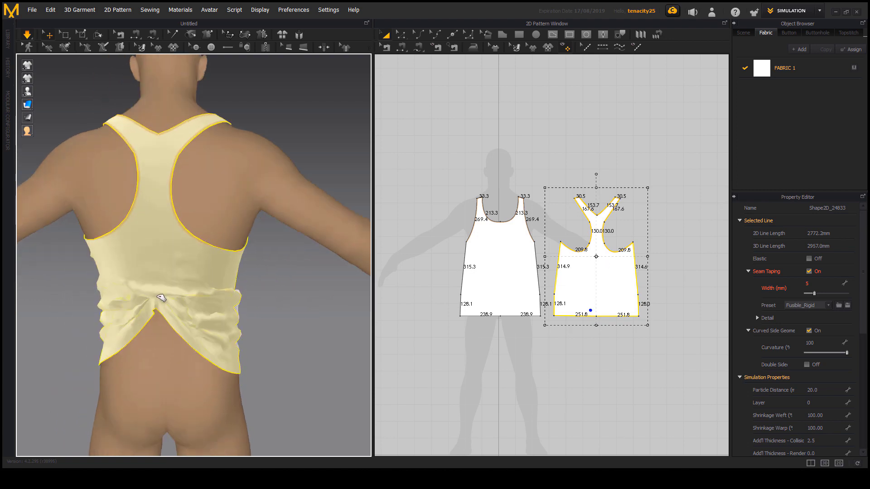
left_click_drag(213, 366, 244, 317)
Pull the front and lower hem of the tank top repeatedly to form folds, and stop the simulation
right_click_drag(282, 399, 127, 388)
left_click_drag(252, 371, 258, 241)
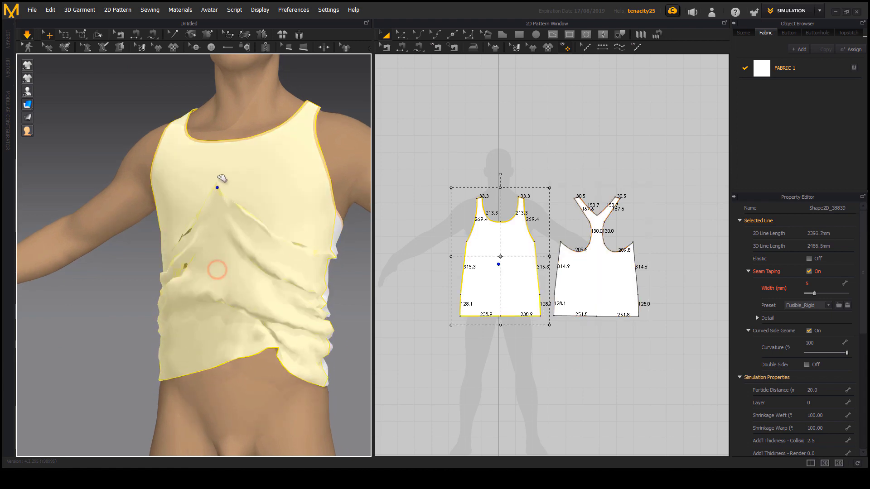
right_click_drag(276, 376, 231, 364)
left_click_drag(204, 311, 216, 345)
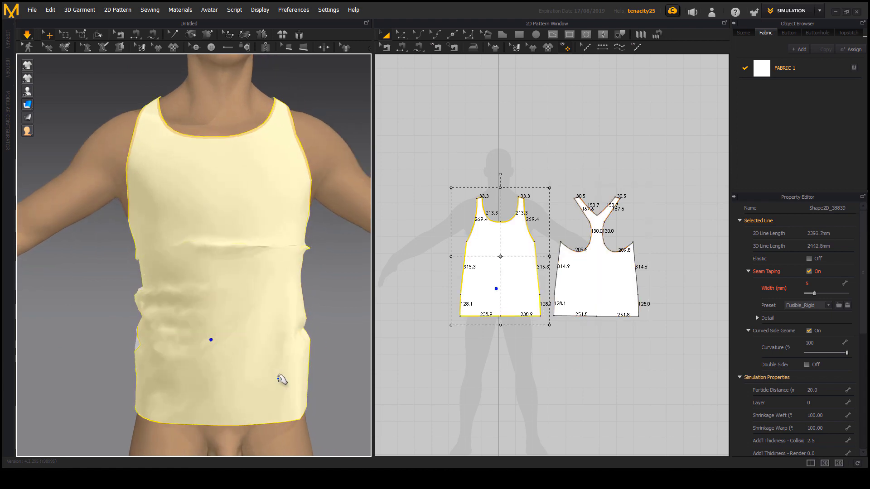
left_click_drag(280, 379, 281, 299)
left_click_drag(159, 396, 176, 285)
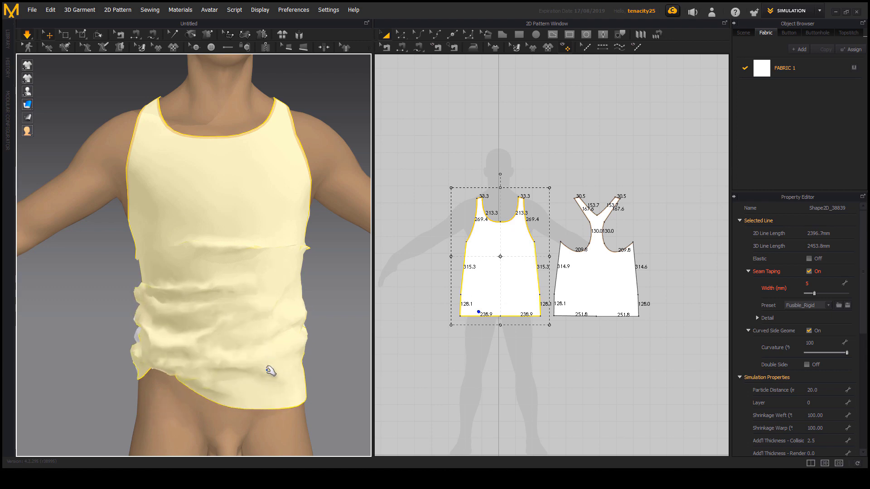
left_click_drag(270, 366, 289, 287)
right_click_drag(299, 416, 250, 395)
scroll(258, 408, "down", 1)
scroll(257, 408, "down", 1)
left_click_drag(247, 369, 256, 263)
right_click_drag(240, 374, 258, 375)
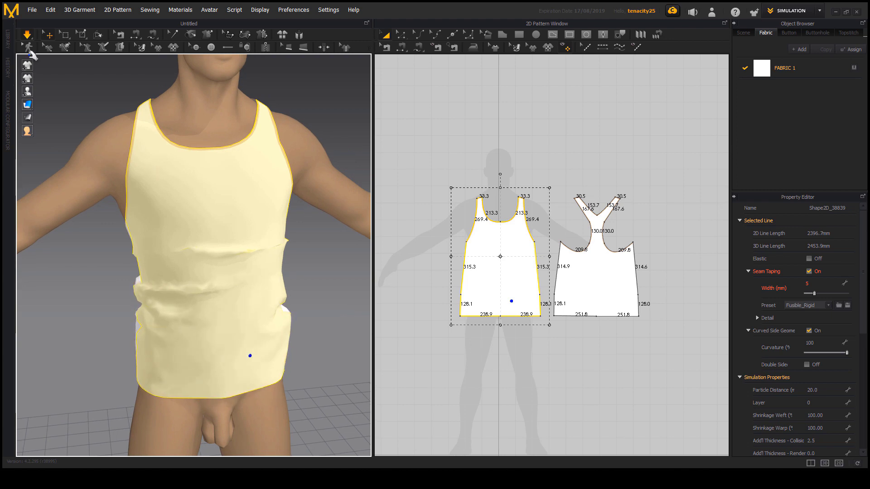
left_click(27, 35)
Switch the garment's 3D display to mesh view, deselect the pattern and inspect the triangulation from different angles
mouse_move(28, 107)
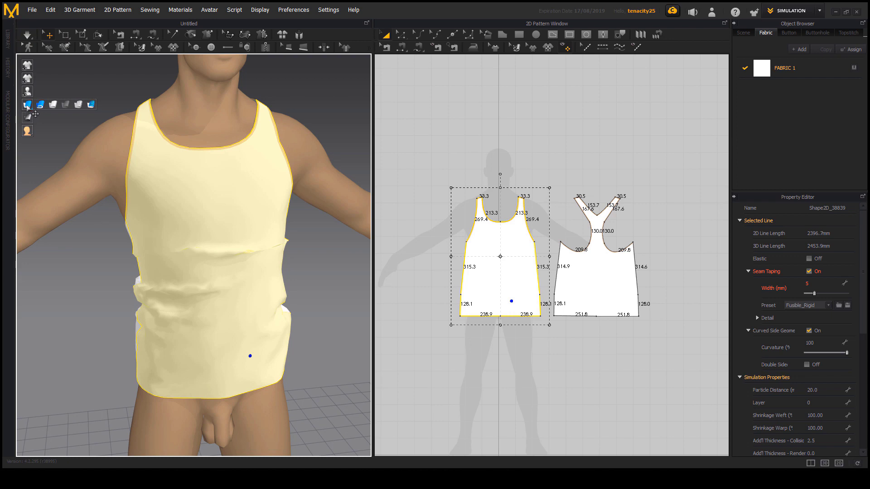
left_click(88, 107)
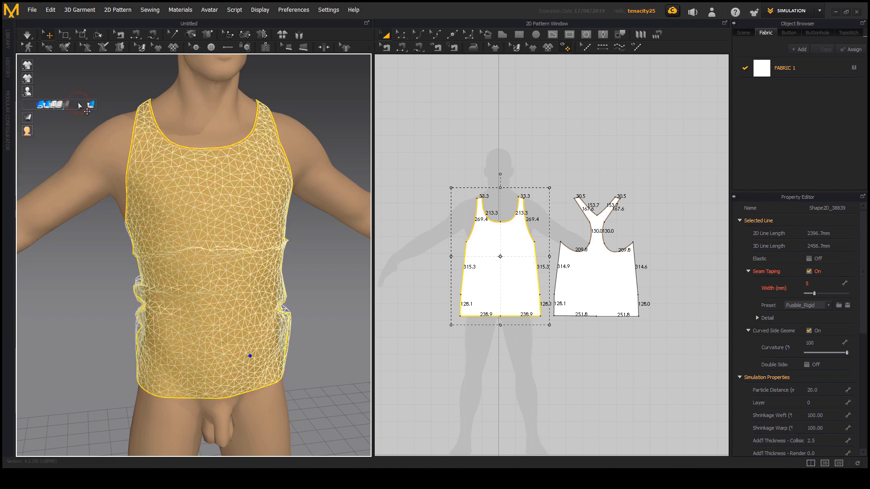
right_click_drag(192, 285, 101, 299)
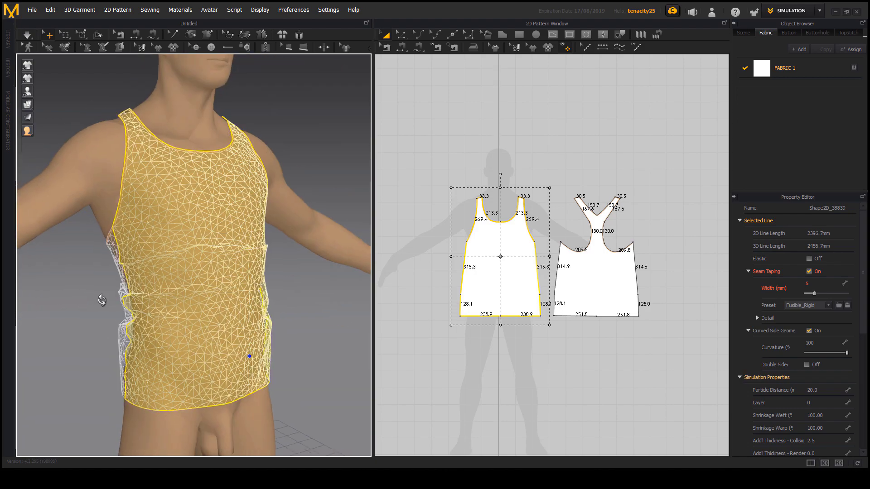
left_click(288, 321)
right_click_drag(288, 322, 351, 321)
scroll(520, 299, "down", 4)
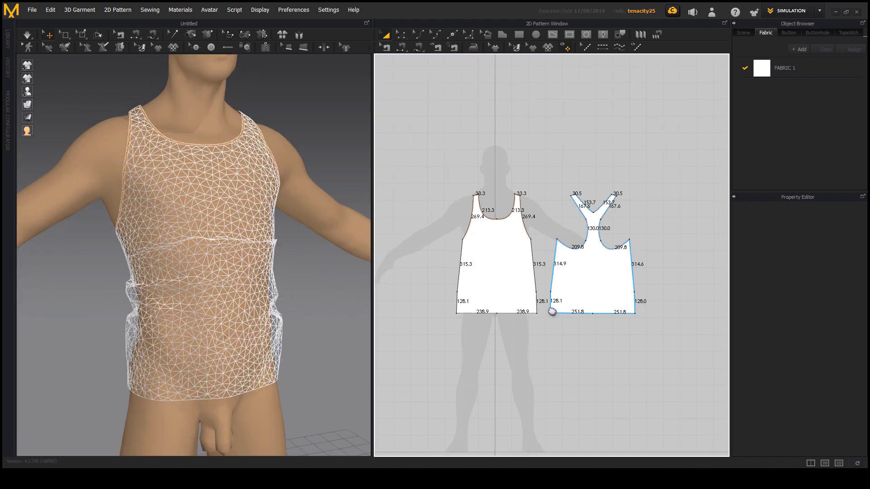
Select the front and back patterns together and set their particle distance to 10 mm
left_click(524, 227)
middle_click_drag(524, 227, 518, 199)
scroll(518, 198, "up", 3)
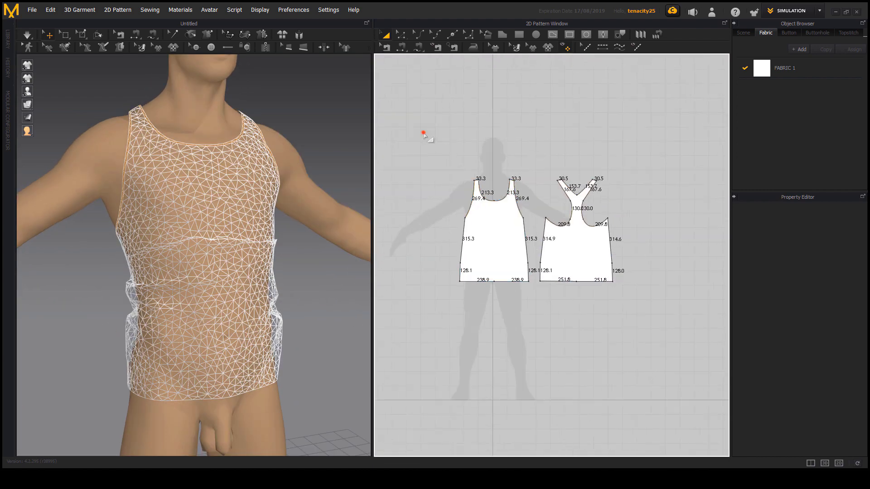
left_click_drag(423, 134, 710, 346)
left_click_drag(652, 339, 415, 135)
right_click_drag(185, 276, 199, 297)
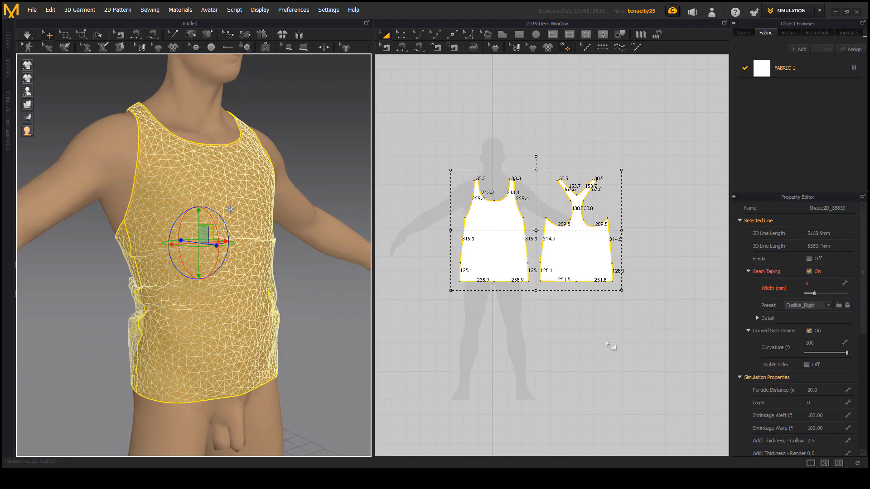
left_click_drag(635, 329, 423, 147)
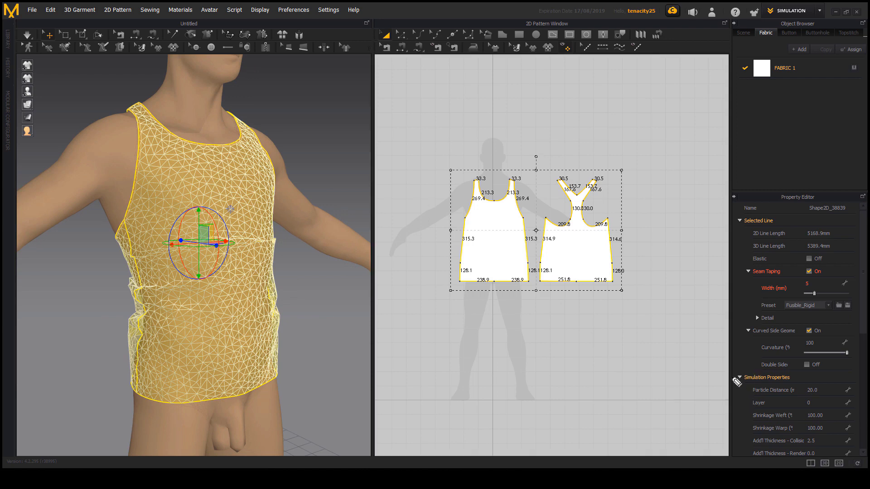
mouse_move(725, 377)
left_mouse_down()
mouse_move(845, 388)
mouse_move(750, 400)
left_mouse_up()
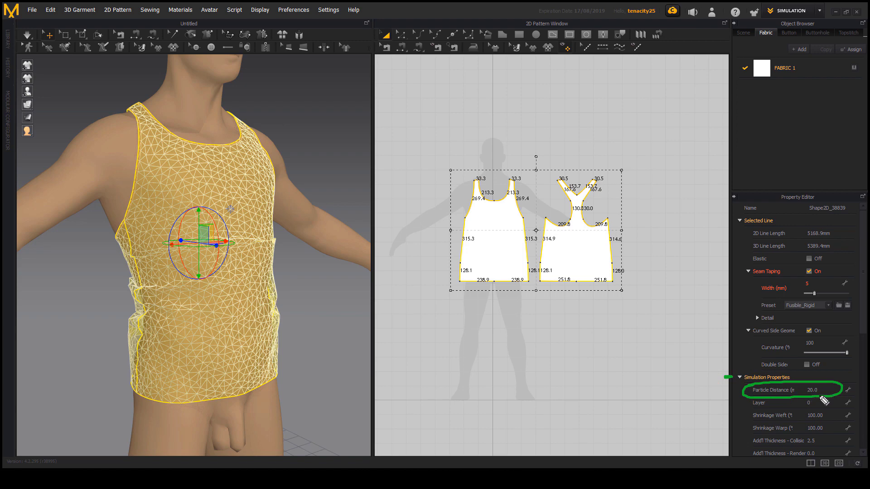
left_click_drag(340, 349, 299, 298)
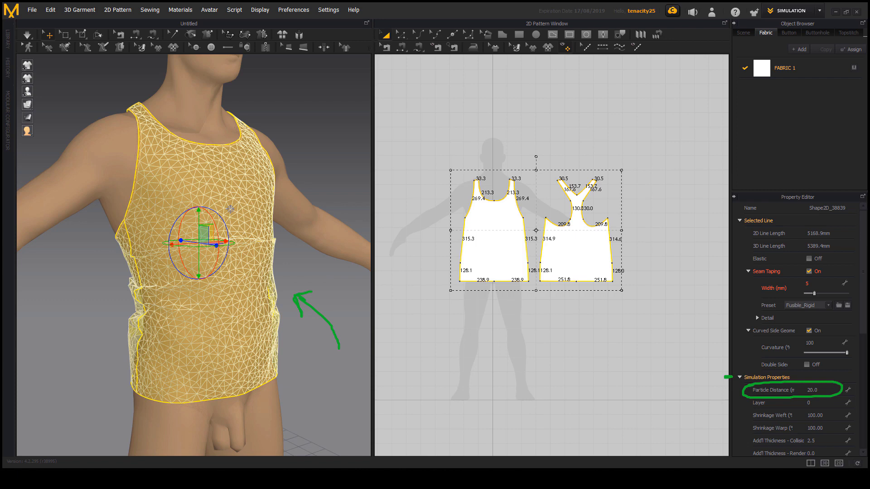
left_click(815, 390)
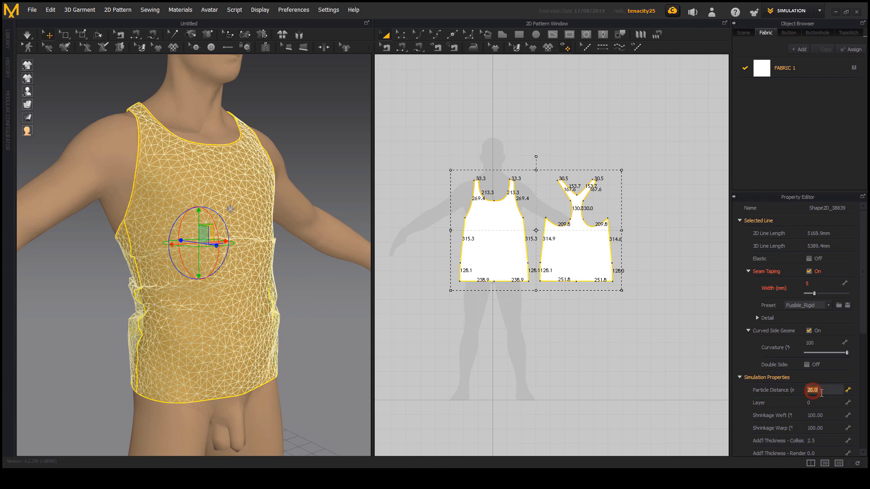
left_click(825, 390)
key("Return")
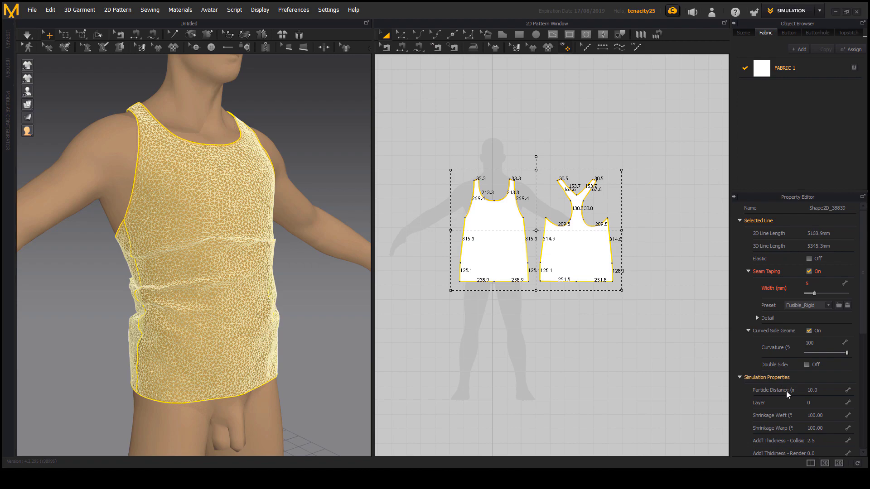
Deselect the patterns, switch the 3D garment display to Textured Surface and start the simulation
right_click_drag(261, 344, 282, 275)
scroll(286, 289, "down", 2)
left_click(302, 264)
right_click_drag(176, 197, 174, 135)
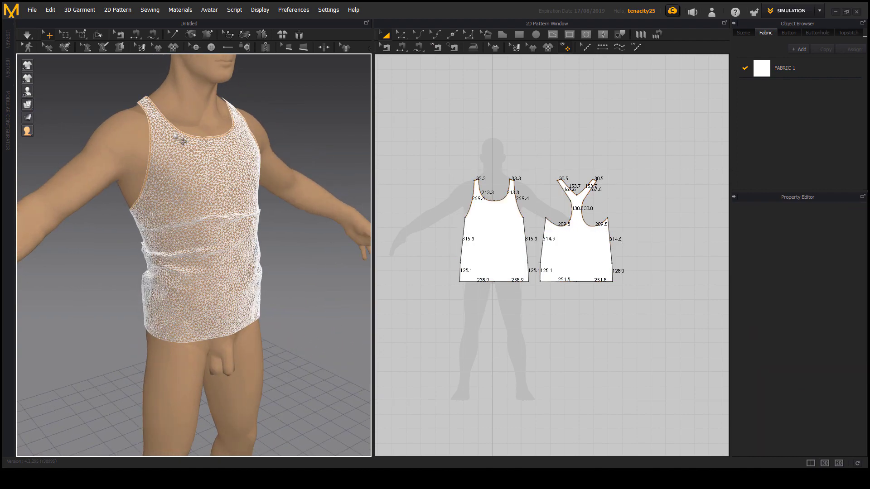
mouse_move(26, 105)
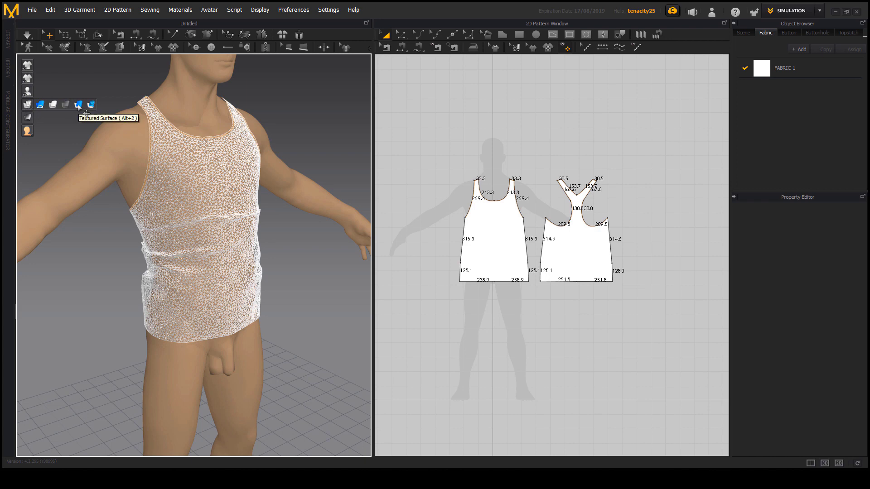
left_click(79, 105)
right_click_drag(285, 120, 220, 271)
left_click(28, 34)
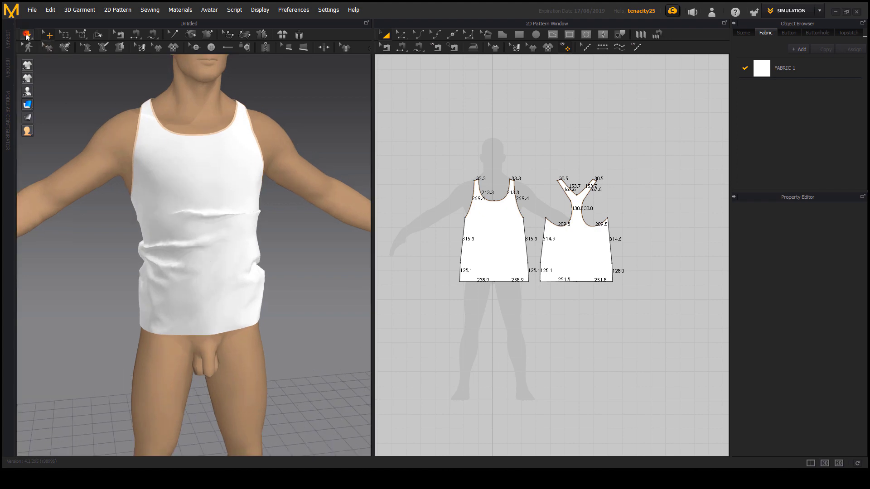
Pull the chest, side and lower front of the simulated tank top to test how the finer mesh folds
left_click(205, 201)
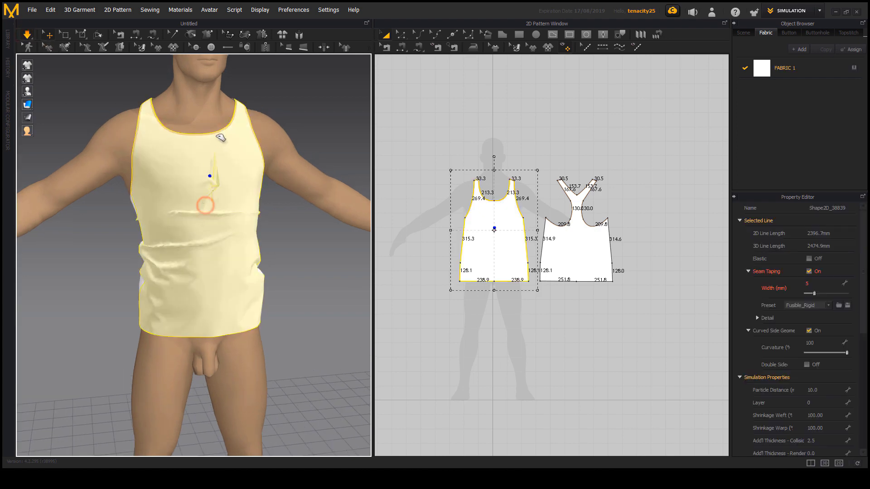
left_click_drag(222, 283, 223, 322)
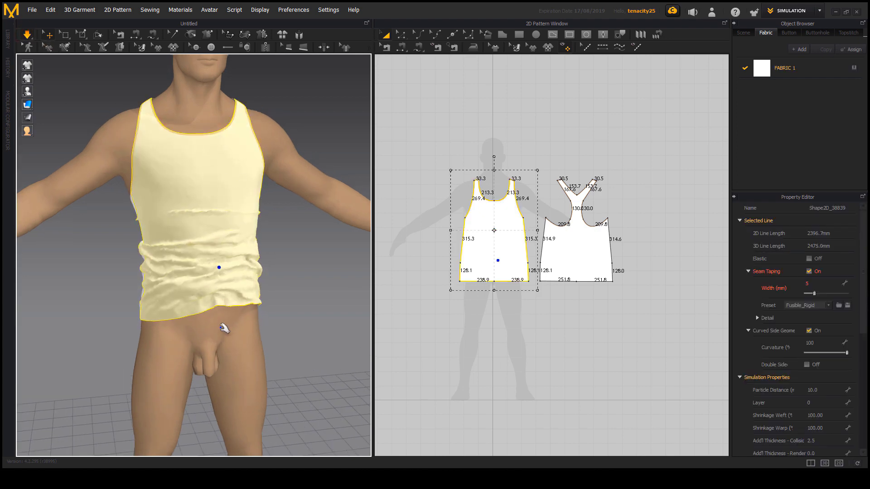
right_click_drag(224, 322, 267, 328)
left_click_drag(183, 254, 262, 309)
right_click_drag(305, 350, 229, 349)
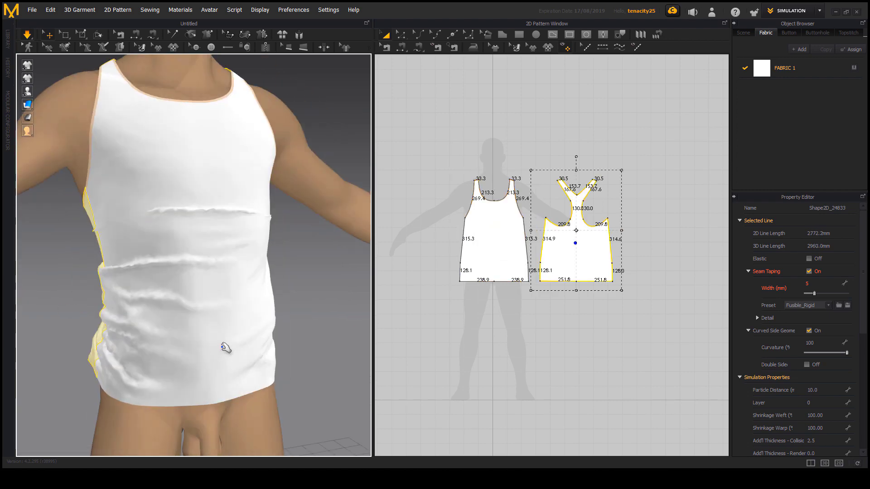
scroll(242, 382, "down", 5)
left_click_drag(233, 257, 171, 135)
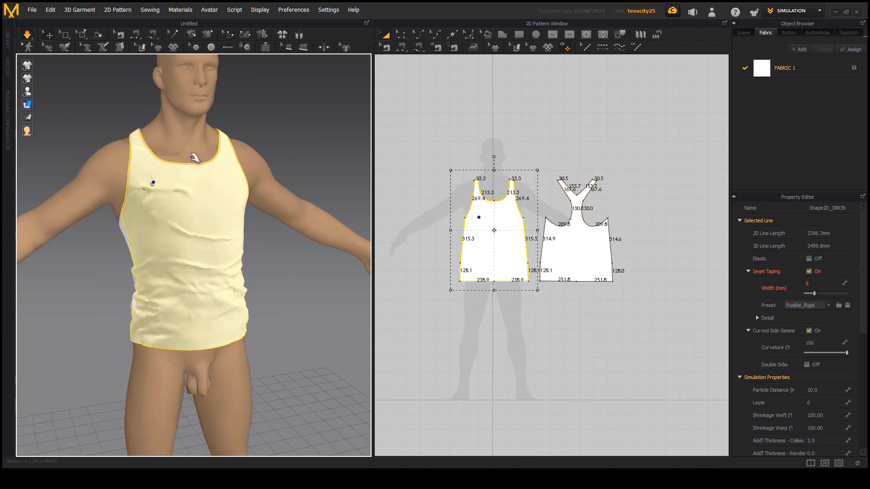
right_click_drag(306, 358, 301, 359)
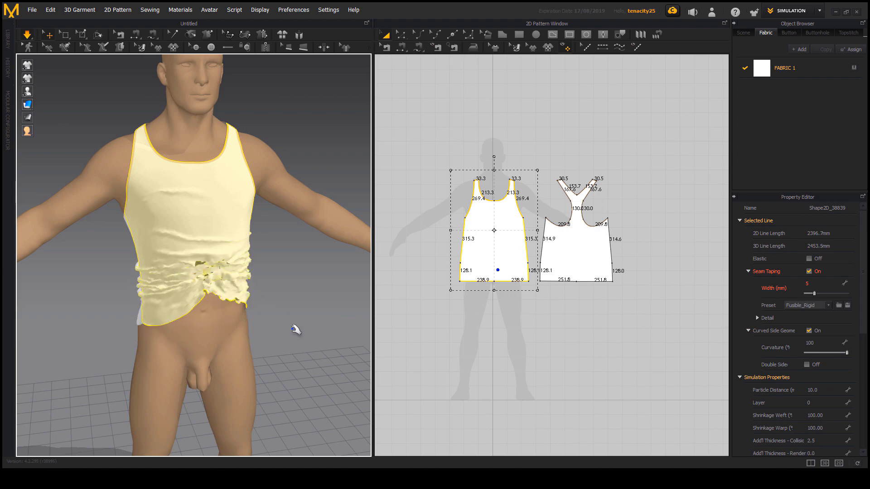
right_click_drag(254, 343, 278, 327)
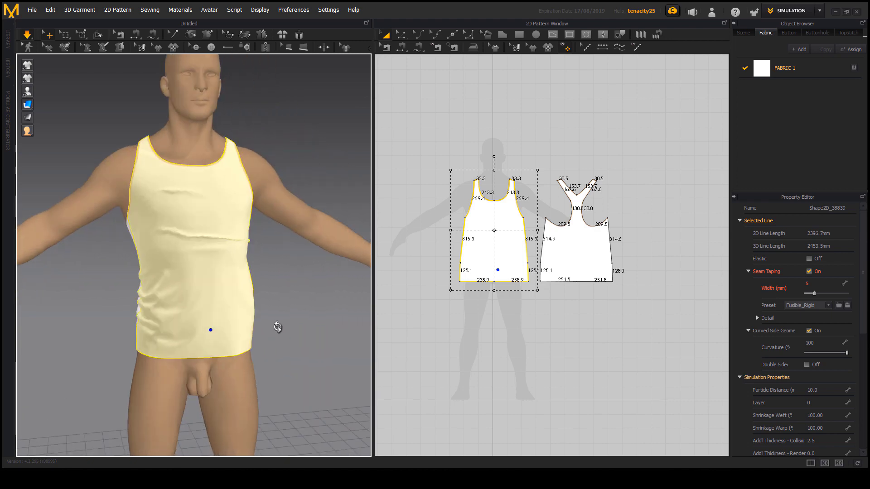
right_click_drag(248, 291, 202, 299)
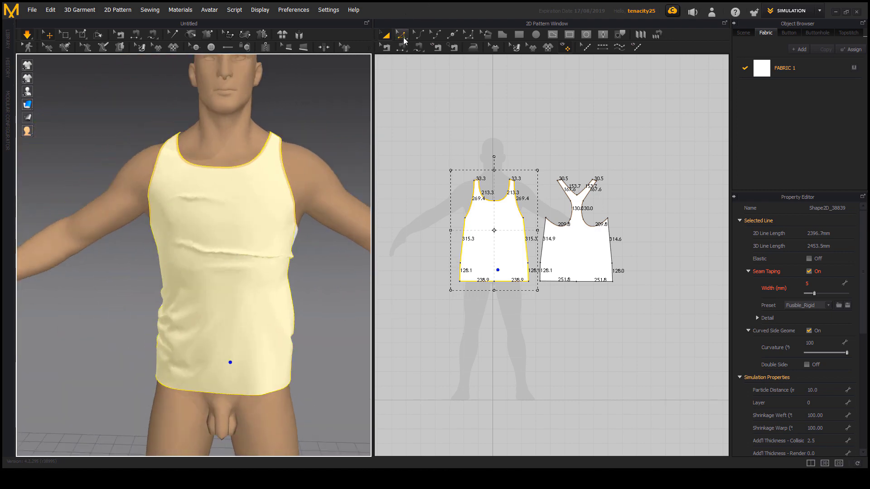
Try to move the front pattern's lower-left corner point inward along the hem with Edit Pattern, and undo the move
left_click(401, 35)
scroll(499, 295, "up", 6)
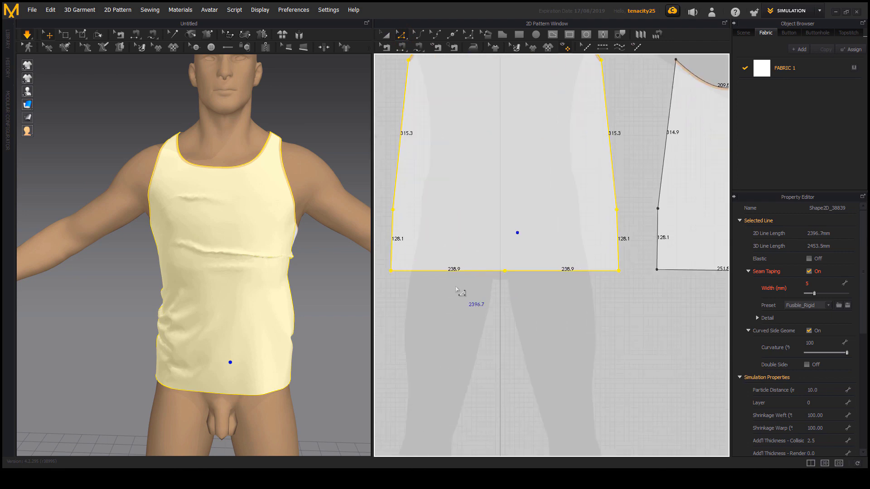
left_click(445, 293)
scroll(447, 297, "down", 3)
left_click(408, 277)
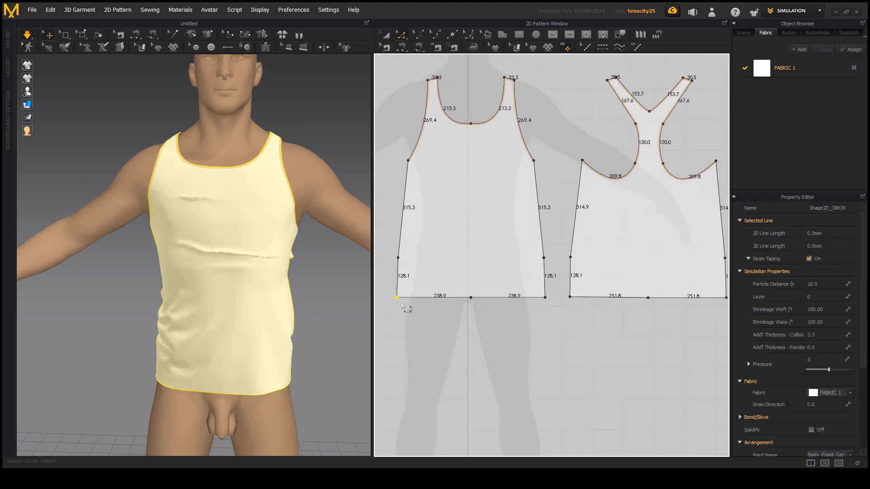
scroll(398, 301, "up", 3)
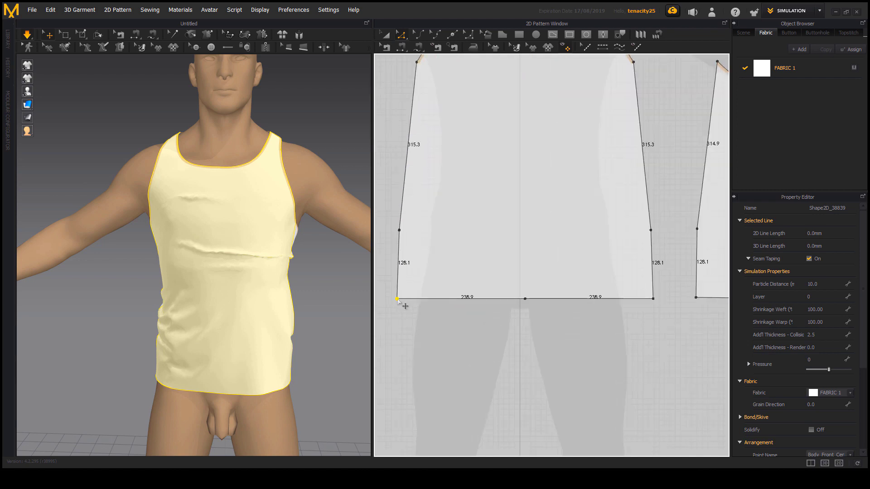
left_click_drag(397, 299, 403, 298)
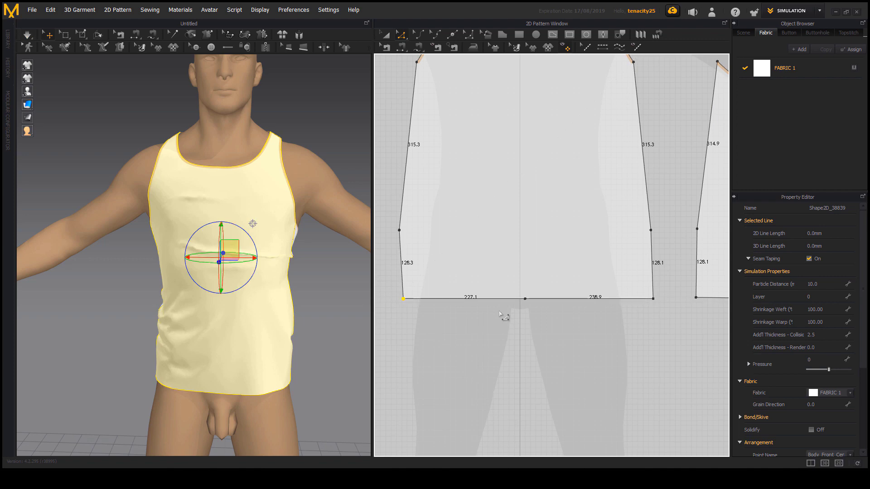
key("ctrl+z")
left_click(437, 320)
Move the lower side segments on both sides of the front pattern inward by 20 mm each
left_click(398, 267)
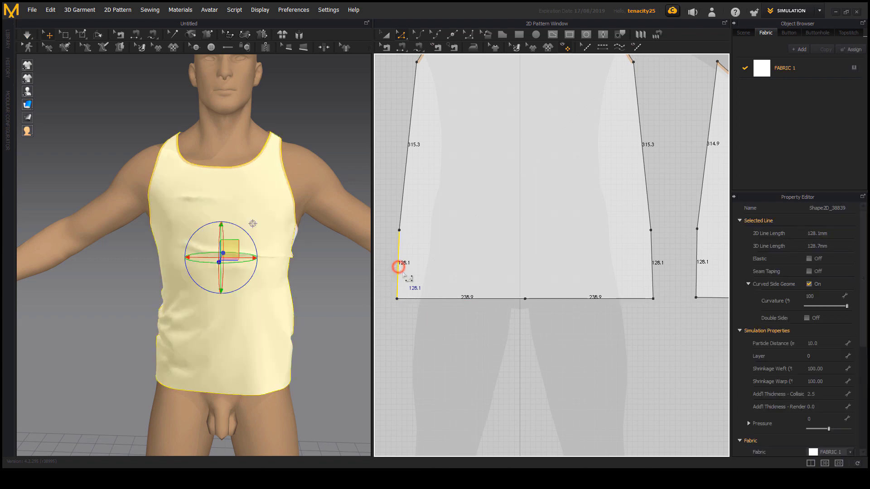
left_click_drag(409, 269, 417, 268)
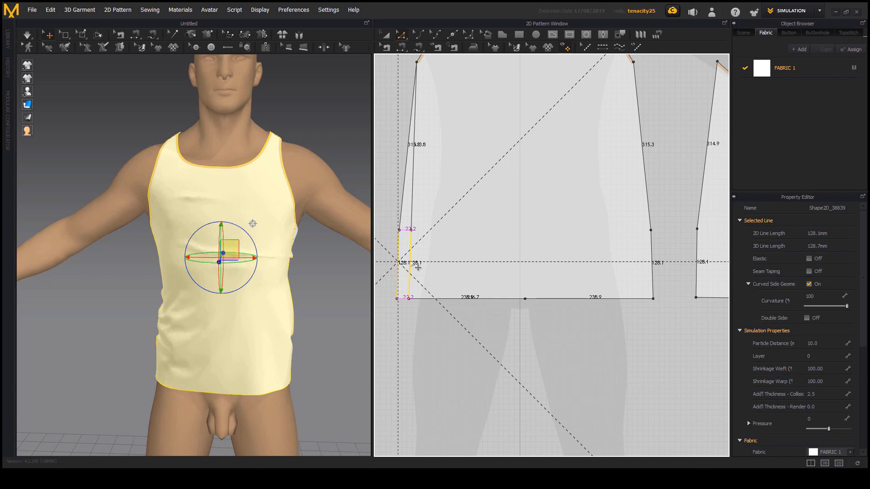
right_click(418, 267)
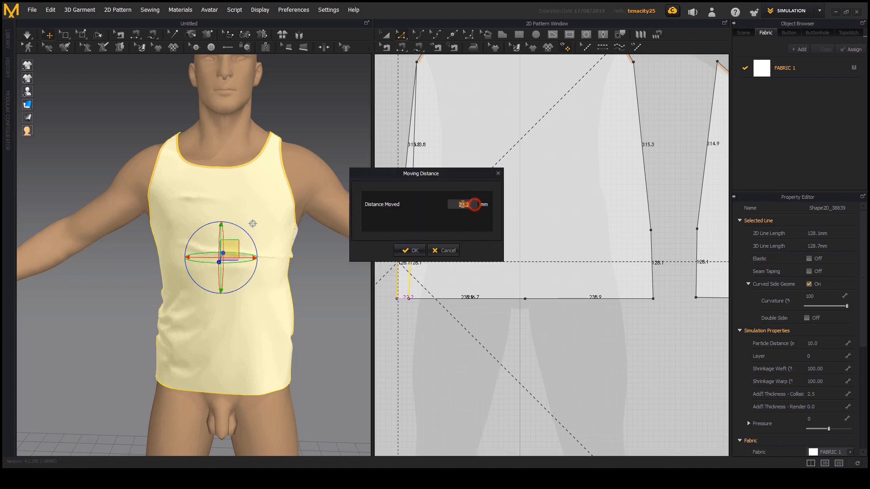
type("20")
left_click(421, 251)
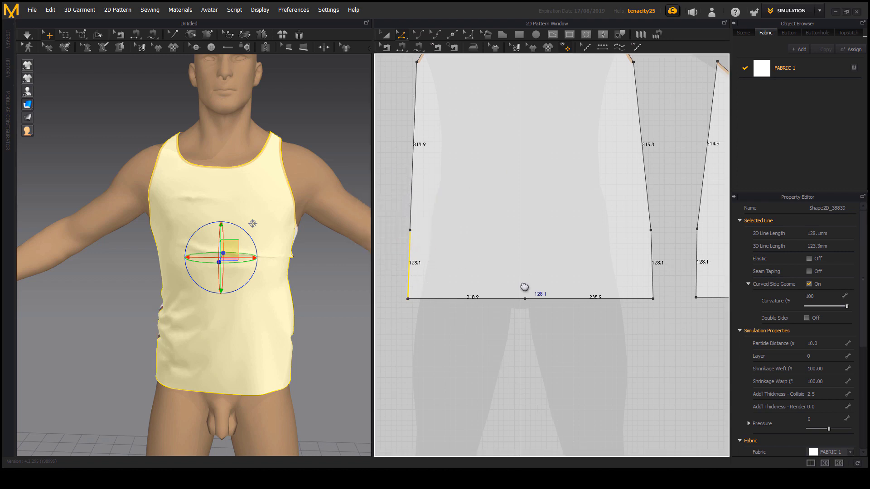
left_click_drag(635, 290, 626, 291)
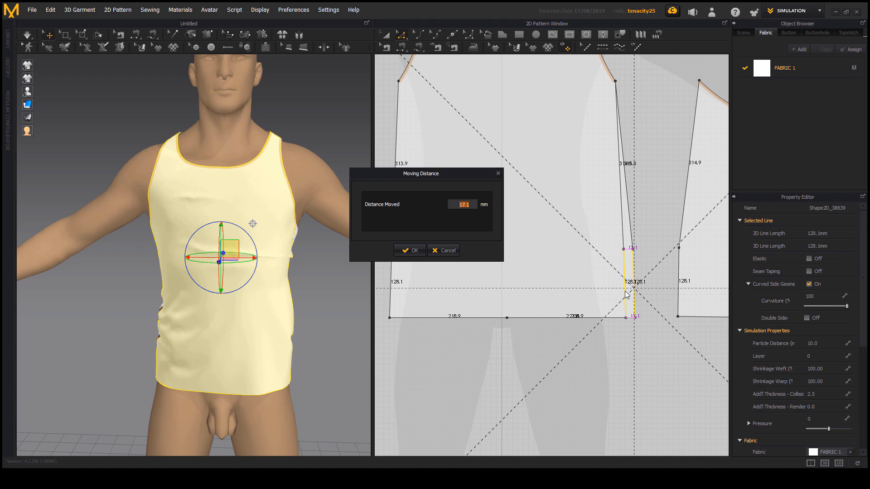
type("20")
key("Return")
Move the back pattern's left lower side segment inward by 20 mm
middle_click_drag(678, 316, 536, 339)
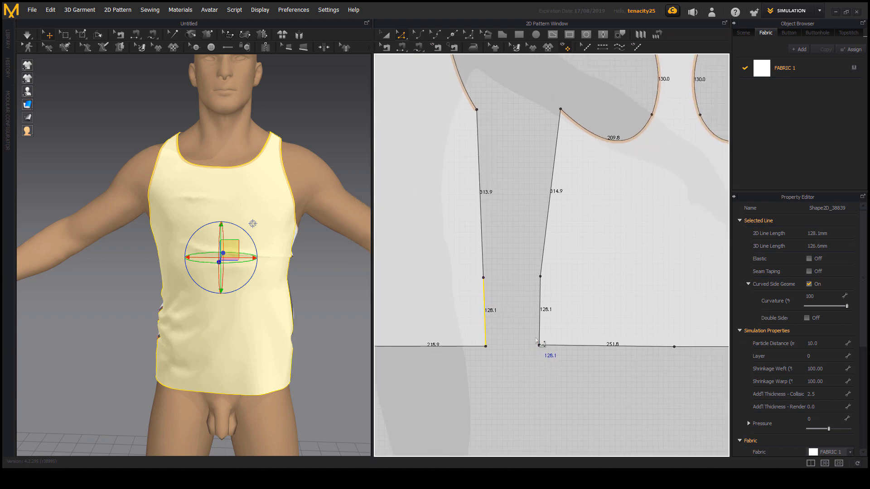
left_click(539, 318)
left_click_drag(539, 318, 552, 320)
right_click(552, 320)
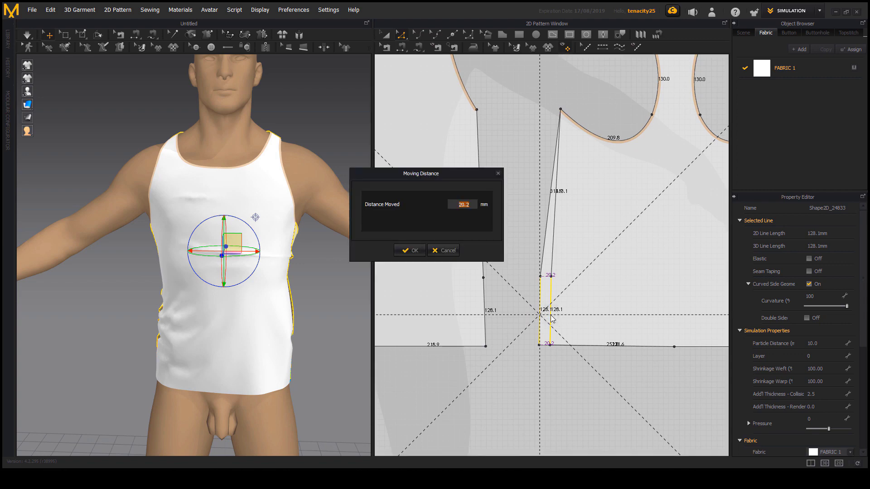
type("20")
key("Return")
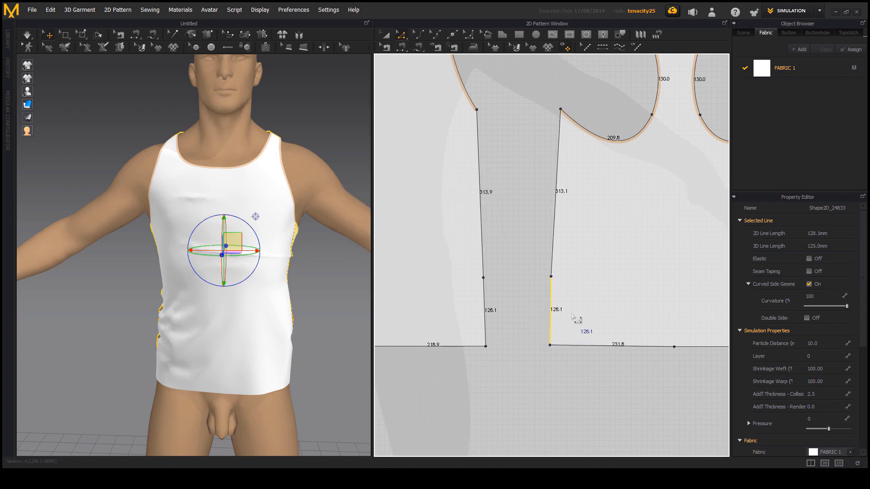
Move the back pattern's right lower side segment inward by 20 mm
middle_click_drag(573, 317, 468, 324)
left_click(703, 311)
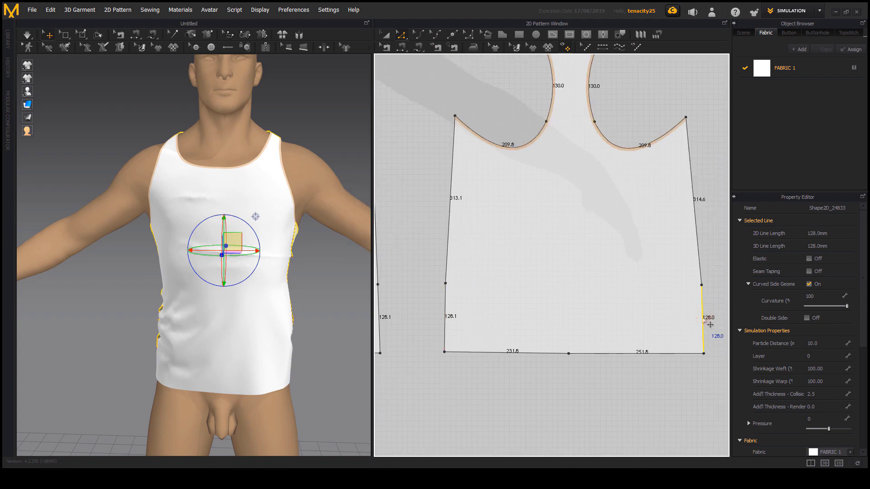
left_click(702, 317, "shift")
left_click(704, 320)
left_click_drag(705, 320, 693, 326)
key("Return")
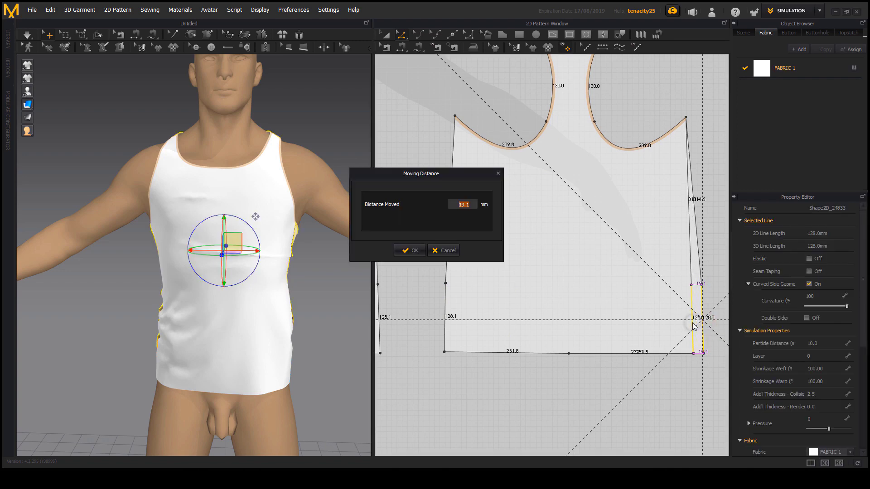
key("Escape")
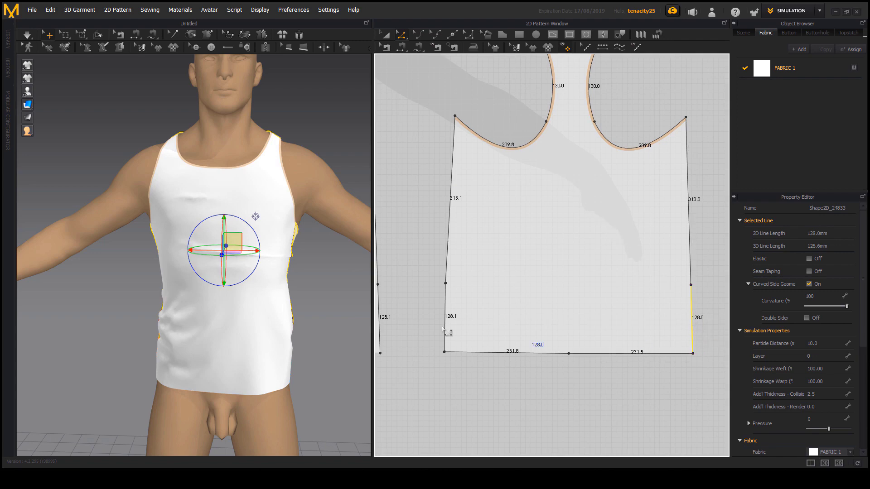
Restart the simulation and pull the front and back of the narrowed tank top to form folds around the waist
right_click_drag(331, 362, 202, 357)
left_click(27, 35)
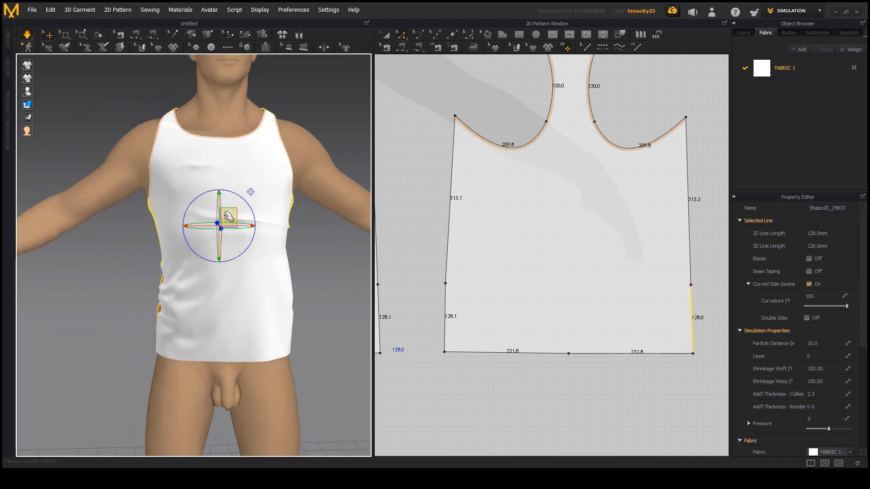
left_click_drag(227, 209, 233, 312)
right_click_drag(234, 312, 266, 311)
left_click_drag(198, 300, 221, 164)
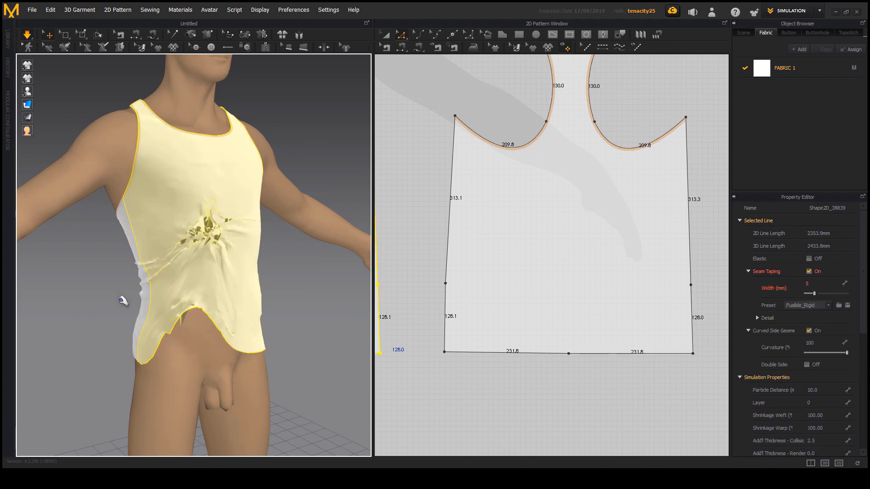
right_click_drag(256, 332, 198, 332)
left_click_drag(297, 250, 284, 103)
left_click_drag(230, 327, 244, 298)
right_click_drag(322, 361, 268, 365)
left_click_drag(268, 365, 223, 379)
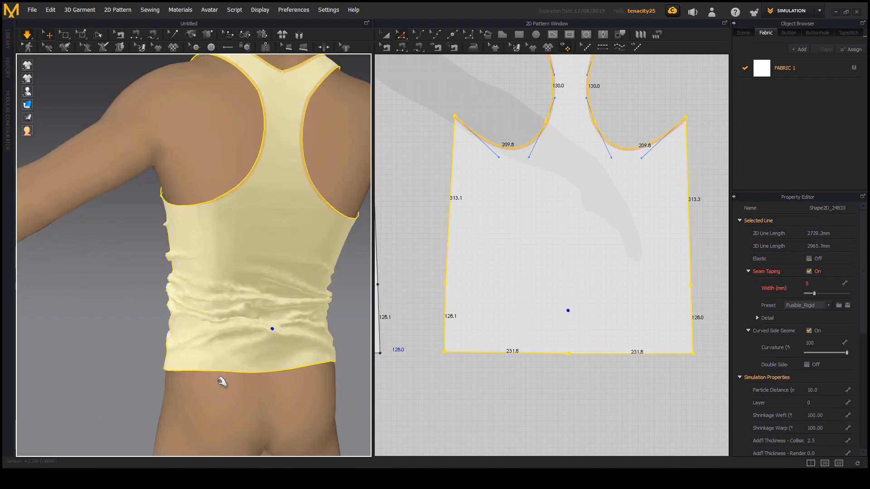
Pull the front of the simulating tank top at the chest, side and waist to spread more folds across the fabric
right_click_drag(223, 379, 298, 401)
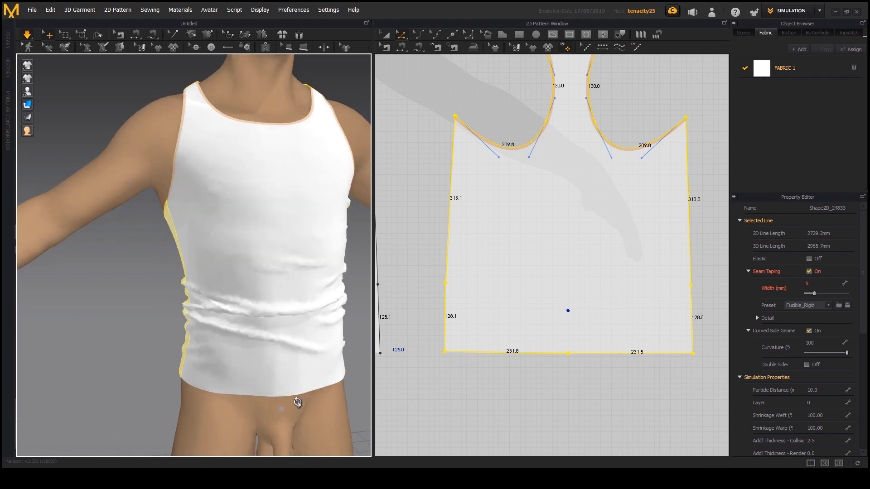
left_click_drag(220, 246, 213, 124)
right_click_drag(219, 245, 277, 226)
left_click_drag(259, 205, 275, 190)
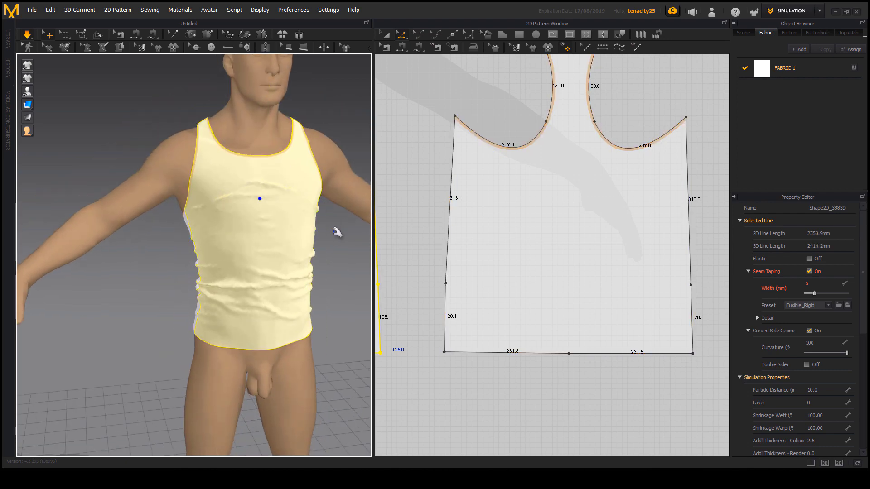
right_click_drag(334, 229, 314, 255)
left_click_drag(289, 237, 300, 273)
right_click_drag(278, 326, 223, 301)
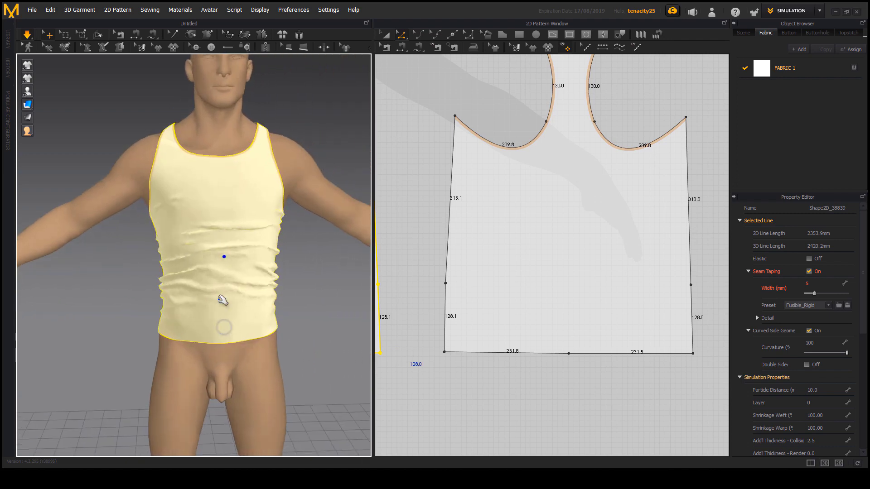
left_click_drag(220, 314, 221, 316)
right_click_drag(267, 349, 252, 361)
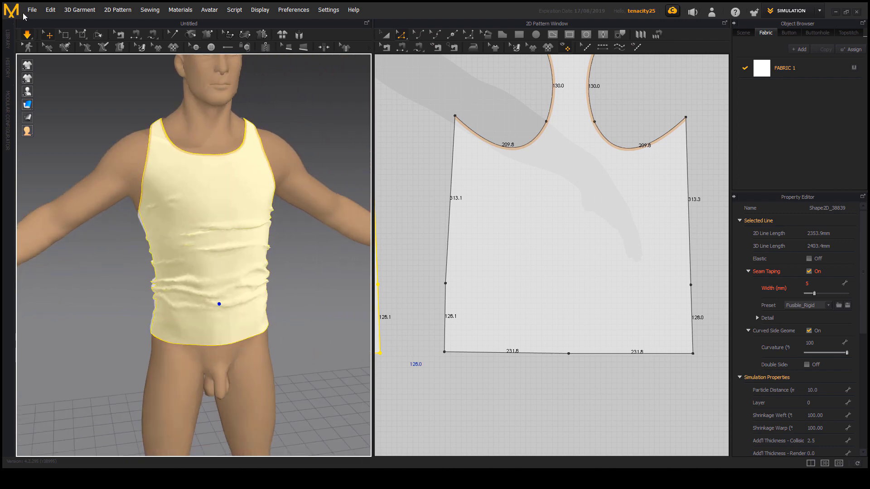
Stop the simulation, deselect the tank top and check the folds on the full avatar
right_click_drag(187, 213, 184, 230)
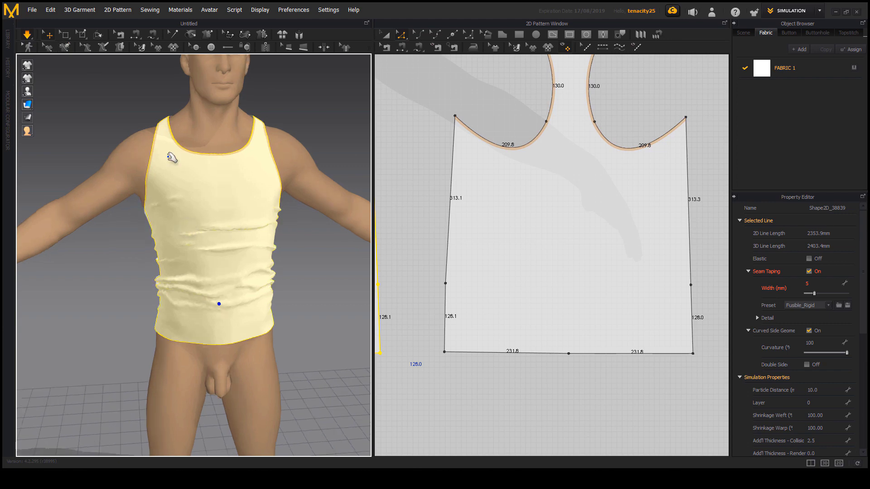
left_click(26, 36)
left_click(312, 296)
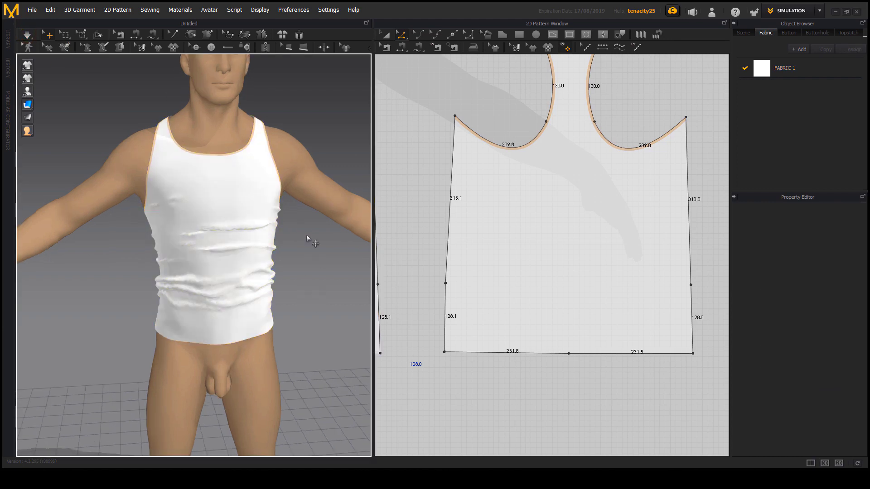
scroll(238, 270, "down", 3)
right_click_drag(237, 270, 206, 273)
middle_click_drag(205, 274, 225, 254)
scroll(236, 278, "down", 1)
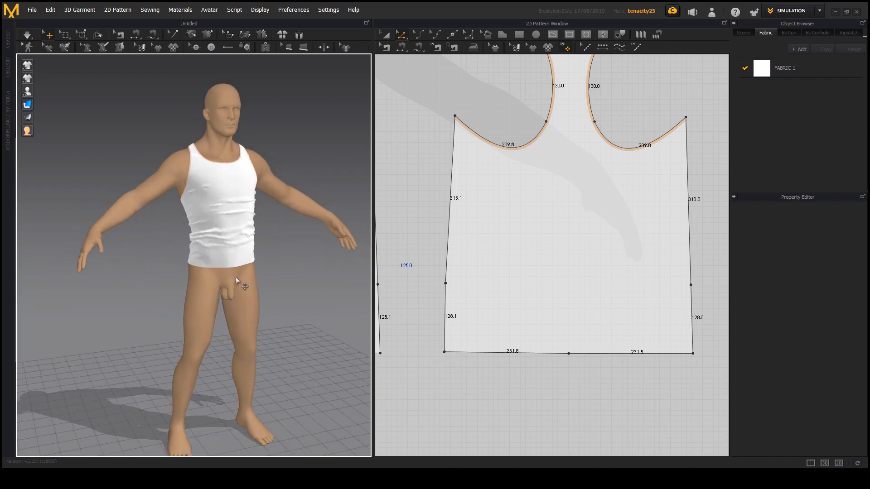
right_click_drag(236, 277, 201, 278)
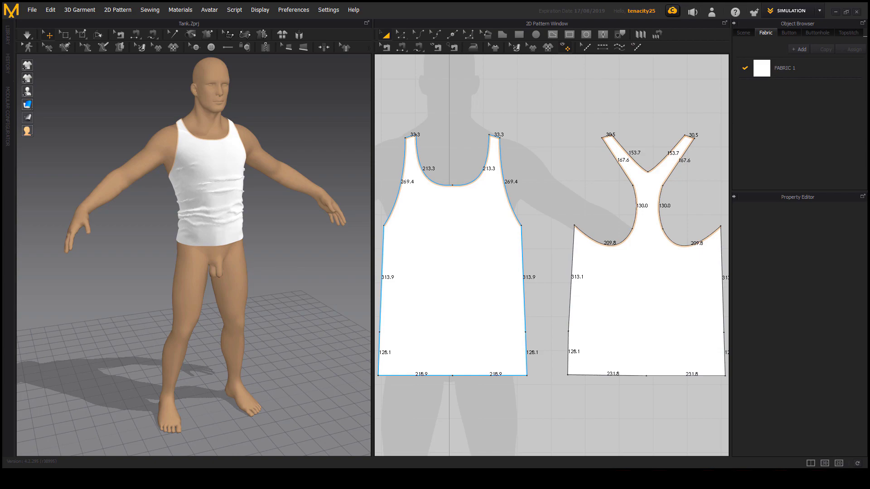
Switch to the browser and look through the "pants drafting" image results for a jeans pattern
left_click(298, 441)
scroll(534, 347, "up", 10)
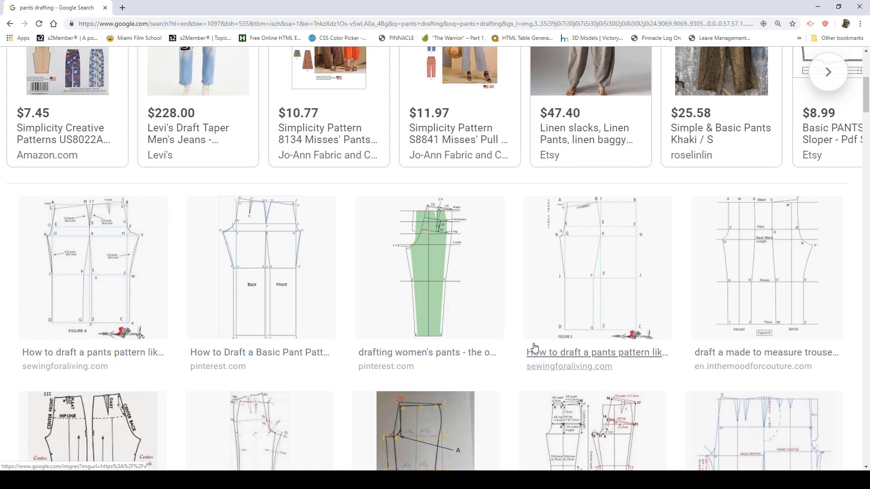
scroll(534, 347, "up", 6)
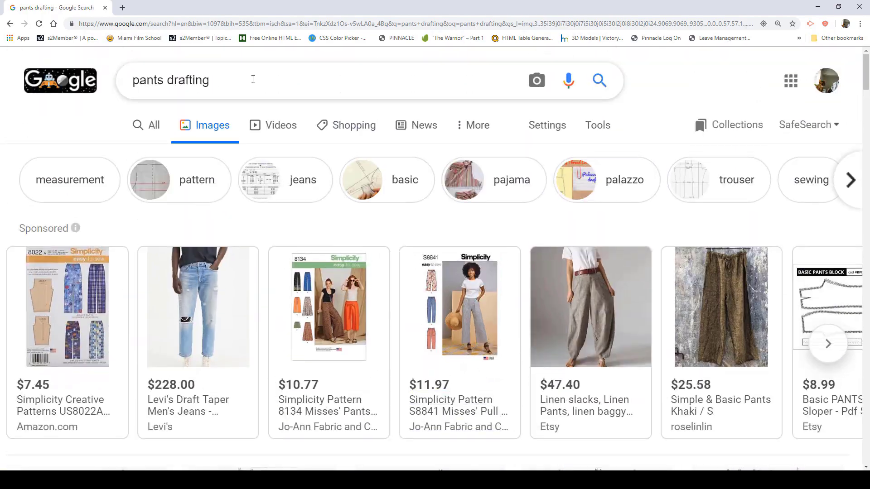
left_click_drag(292, 79, 130, 85)
left_click(321, 83)
scroll(562, 354, "down", 10)
scroll(562, 348, "down", 6)
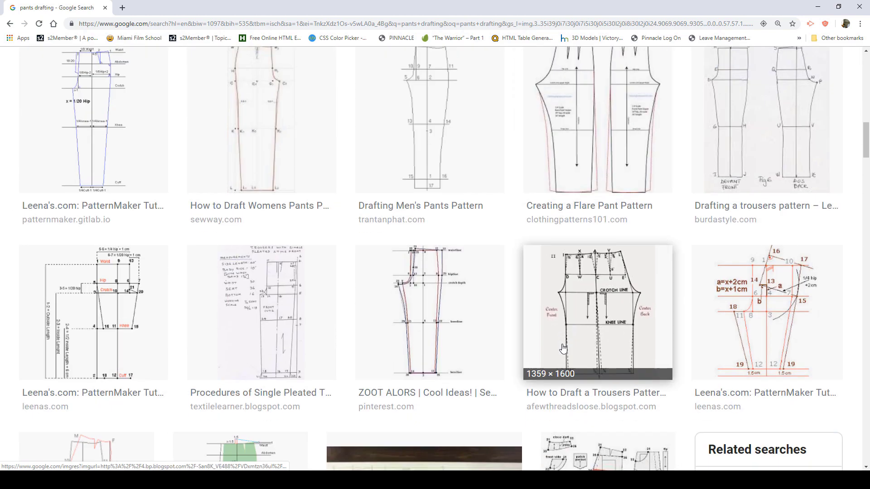
scroll(659, 371, "down", 5)
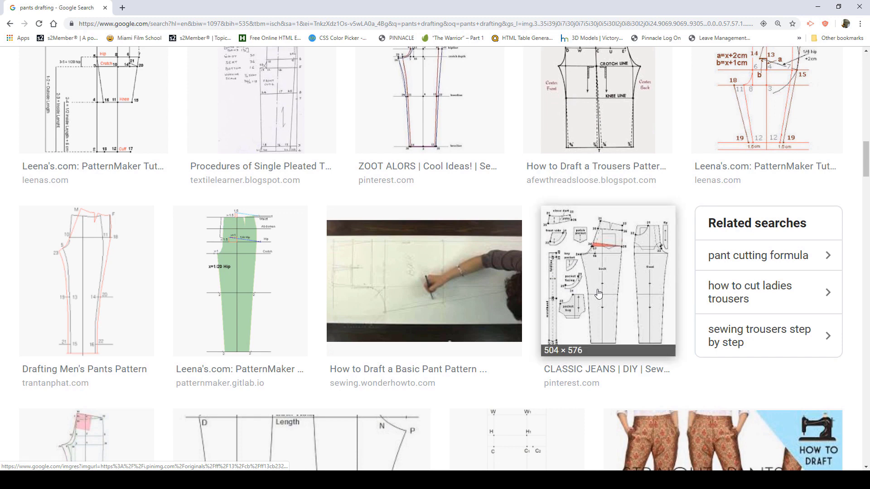
Open the CLASSIC JEANS image result from Pinterest and examine its back, front, waistband and pocket pieces
left_click(625, 262)
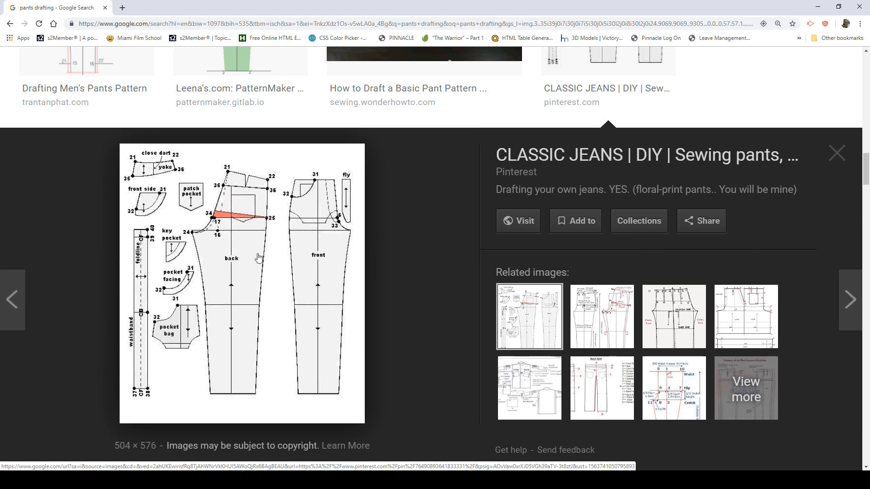
right_click(341, 229)
left_click(399, 233)
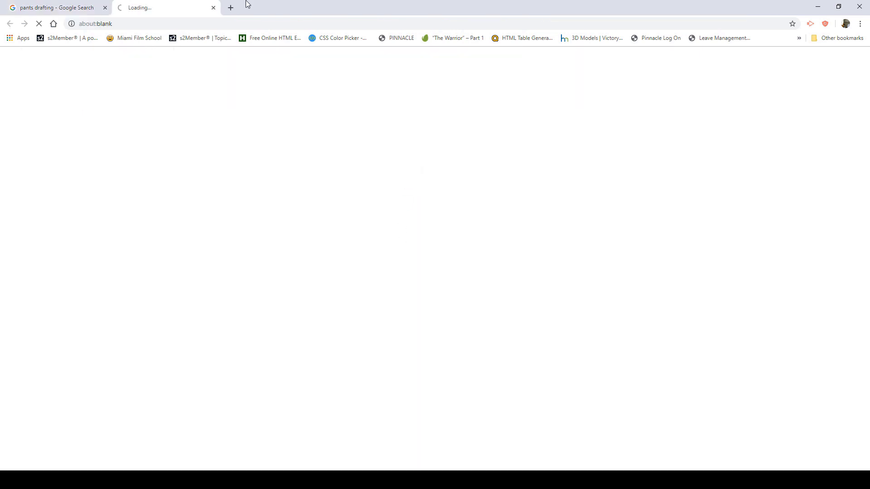
left_click(215, 8)
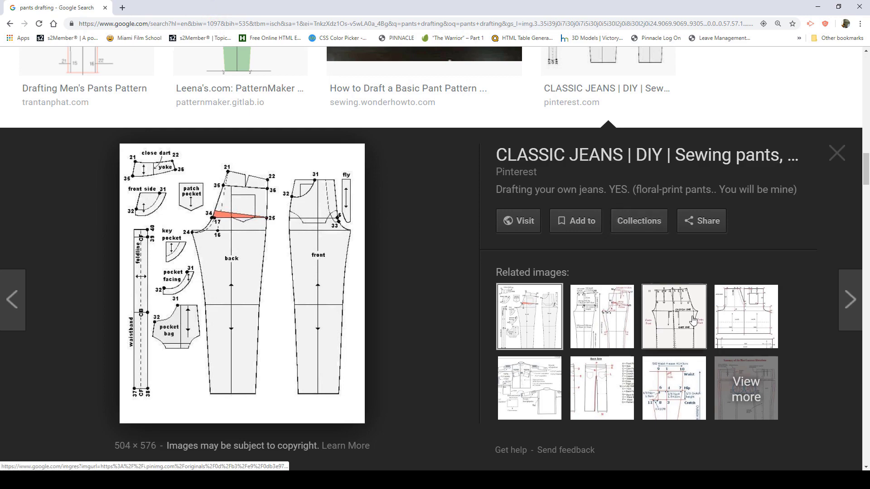
scroll(692, 320, "up", 10)
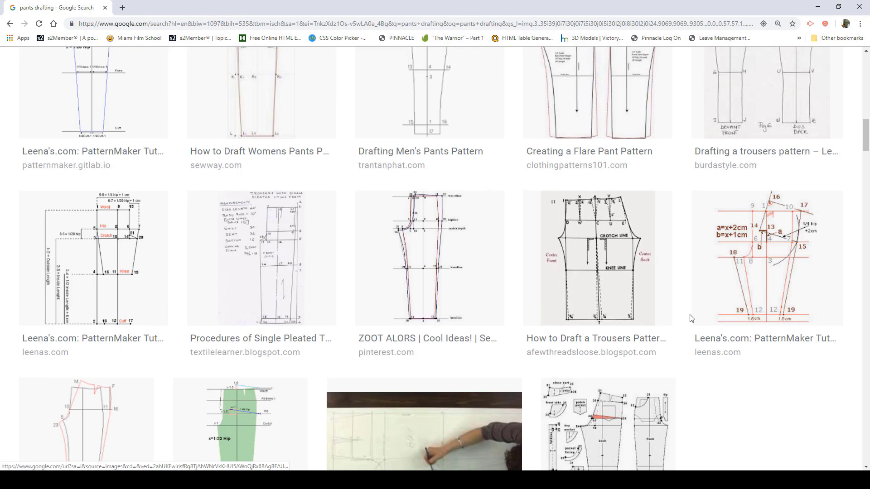
scroll(692, 318, "down", 6)
scroll(690, 315, "down", 5)
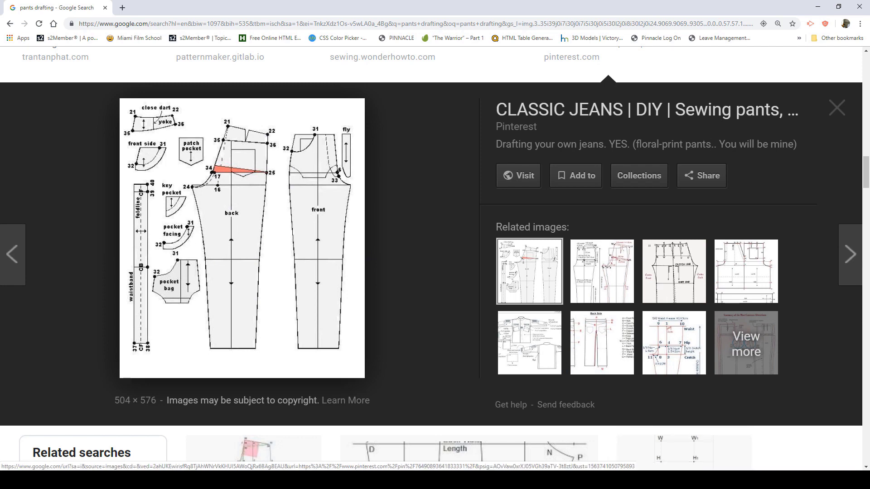
Switch to the pics folder, view the 34-heritage-charisma relaxed-fit jeans photo and return to Marvelous Designer
left_click(656, 480)
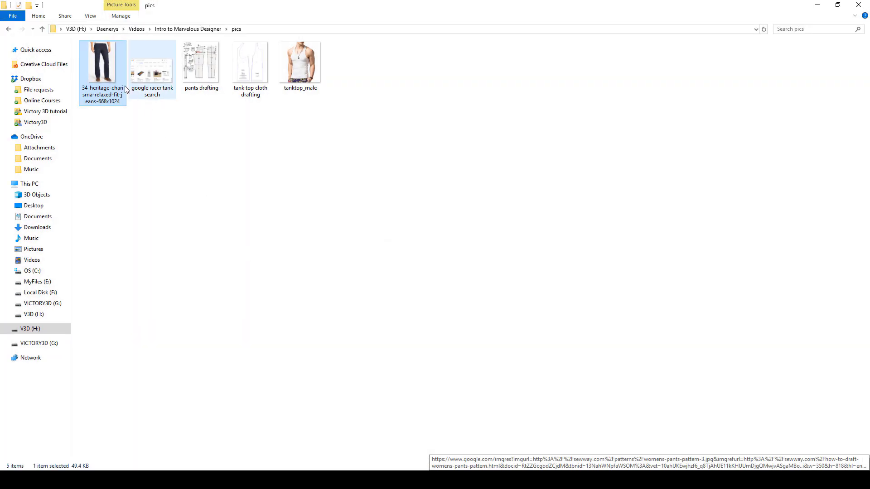
double_click(106, 78)
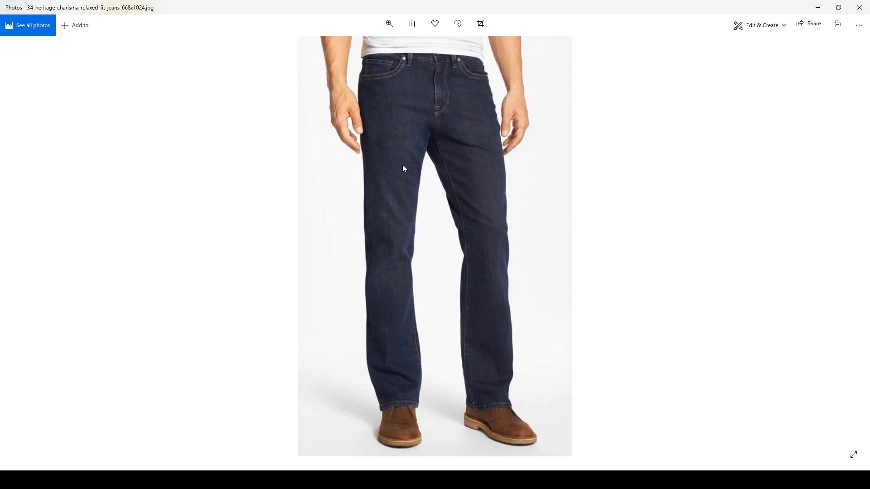
left_click(814, 6)
left_click(816, 4)
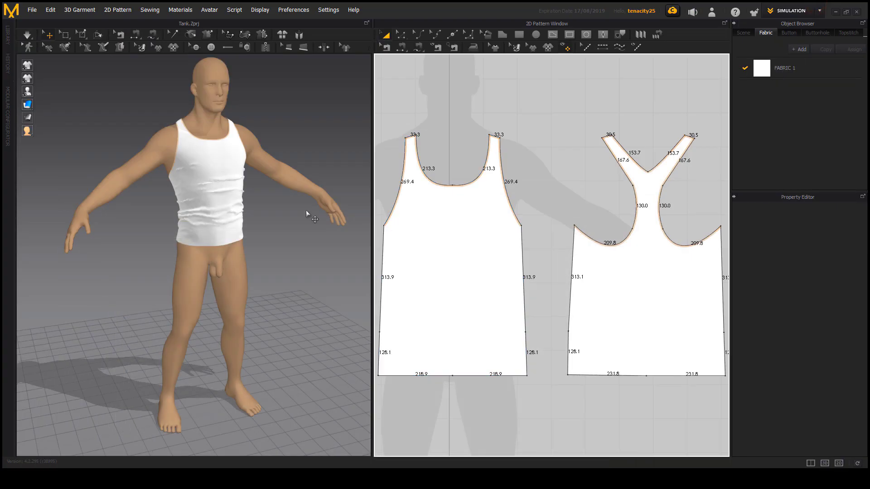
Examine the finished tank top on the avatar and the layout of its front and back patterns
mouse_move(296, 239)
right_mouse_down()
mouse_move(158, 228)
mouse_move(302, 237)
right_mouse_up()
scroll(294, 234, "up", 3)
right_click_drag(228, 256, 252, 289)
scroll(555, 367, "down", 3)
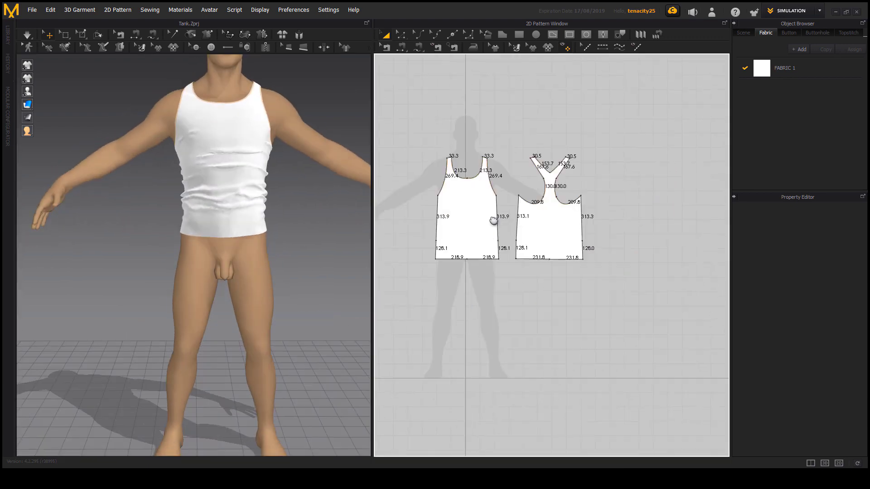
right_click_drag(521, 281, 541, 270)
scroll(535, 234, "up", 2)
scroll(535, 234, "down", 1)
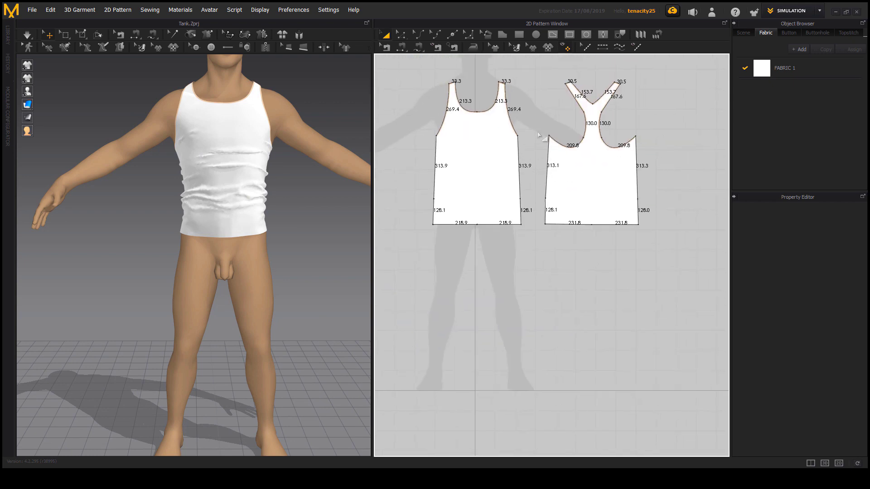
middle_click_drag(532, 138, 557, 213)
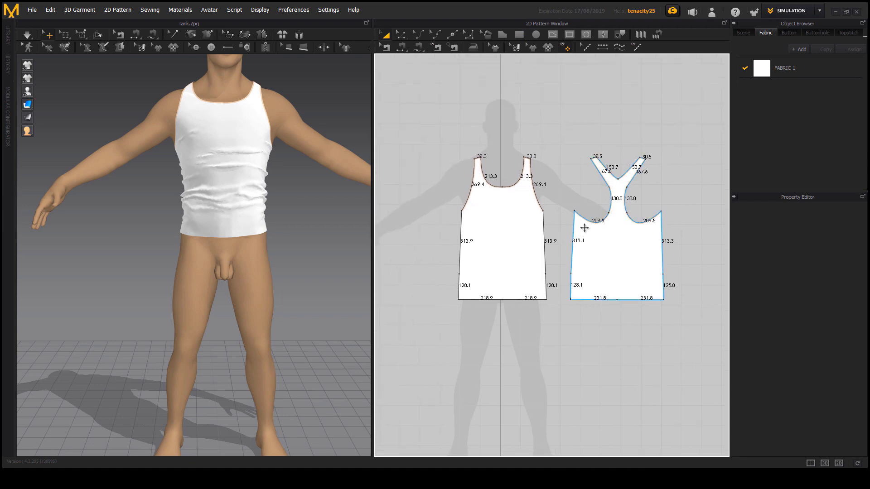
middle_click_drag(521, 246, 547, 218)
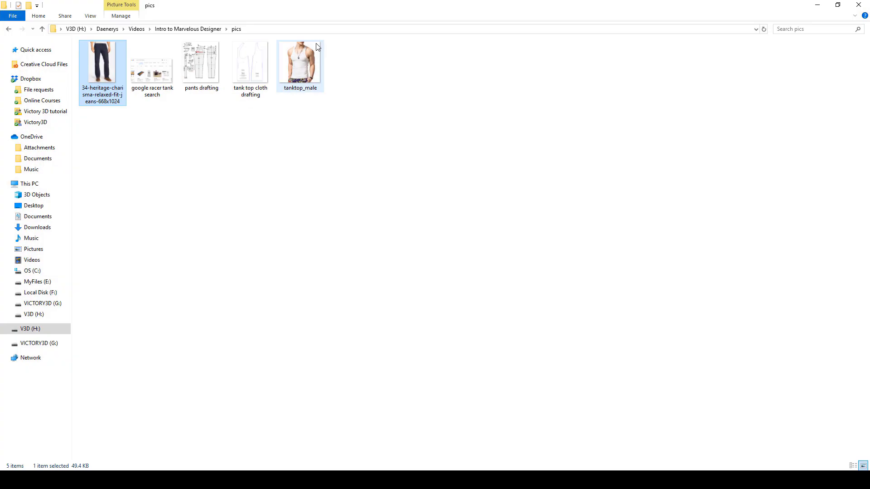
View the pants drafting image in the pics folder and return to Marvelous Designer
double_click(200, 63)
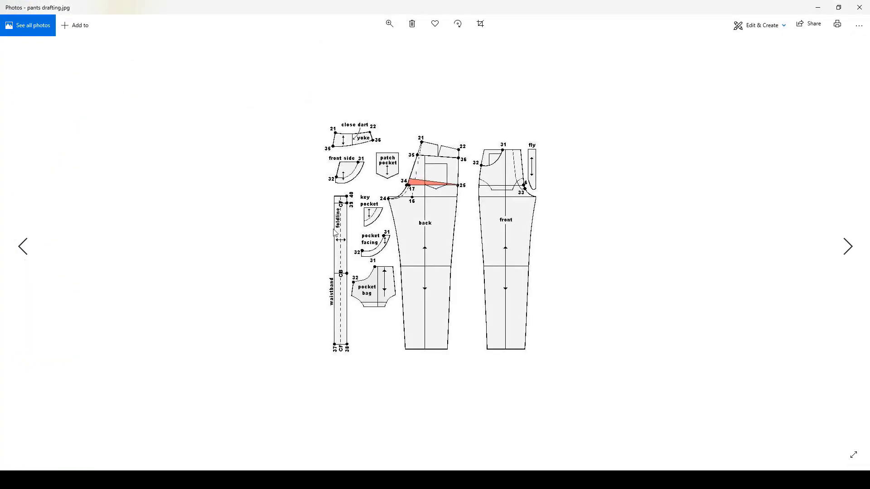
left_click(821, 5)
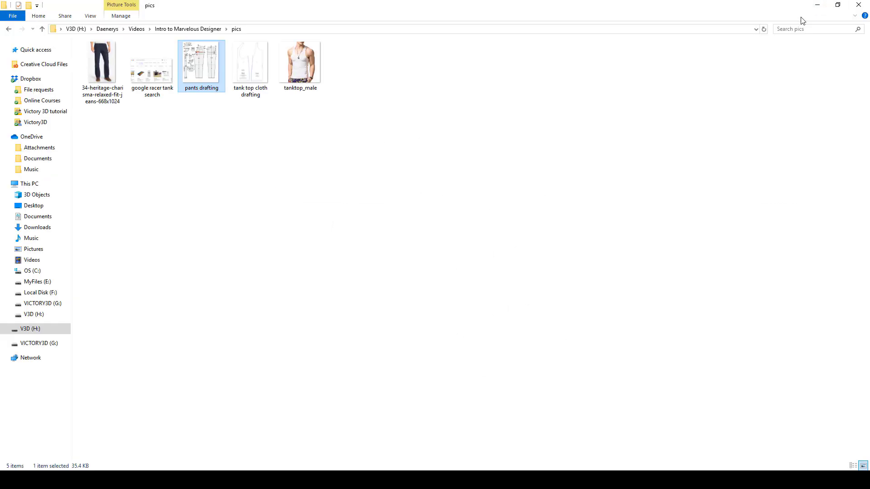
left_click(815, 7)
left_click(558, 153)
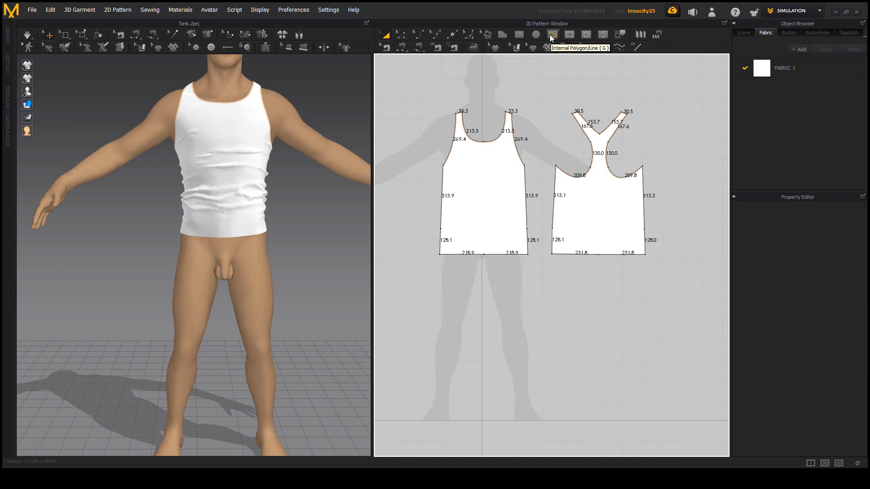
Draw a rectangle pattern about 1129 mm wide and 1120 mm high below the tank top patterns, over the avatar's legs
middle_click_drag(520, 293, 529, 284)
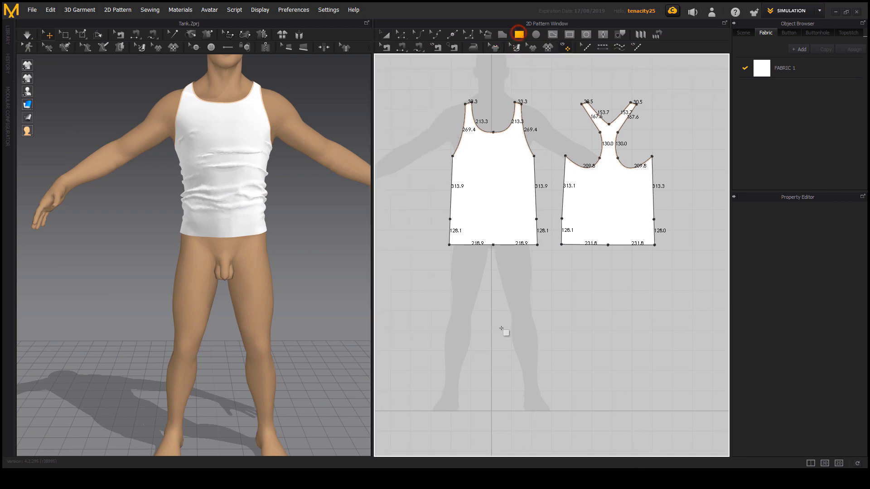
middle_click_drag(501, 330, 429, 241)
left_click_drag(390, 228, 617, 453)
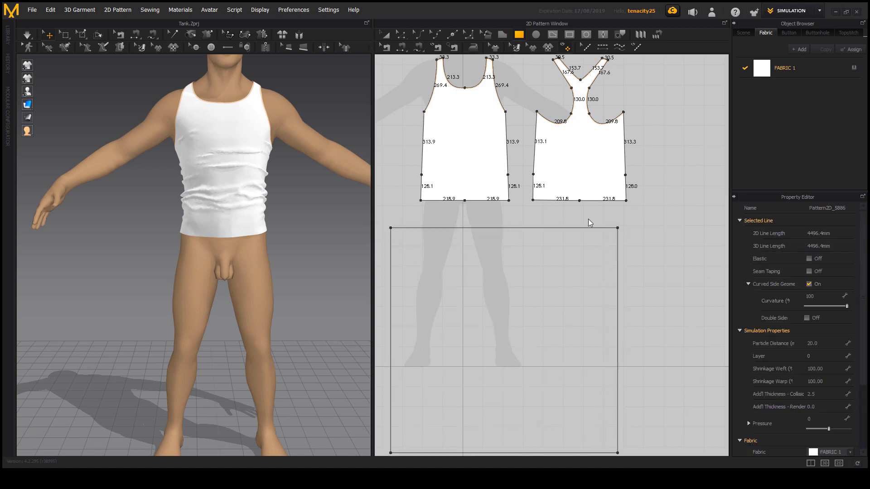
middle_click_drag(595, 283, 610, 230)
scroll(621, 235, "down", 4)
scroll(562, 239, "up", 2)
scroll(612, 231, "down", 4)
scroll(602, 228, "up", 8)
scroll(609, 229, "down", 3)
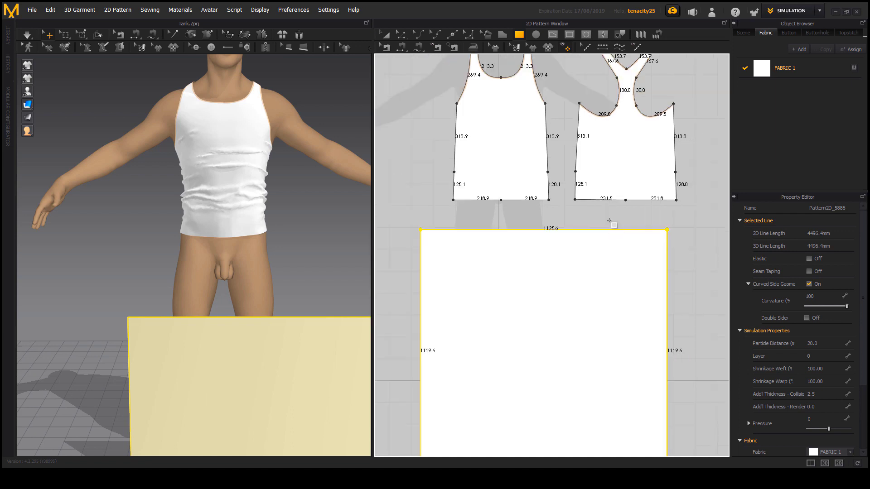
Add a second fabric to the project and rename it JEANS
left_click(770, 33)
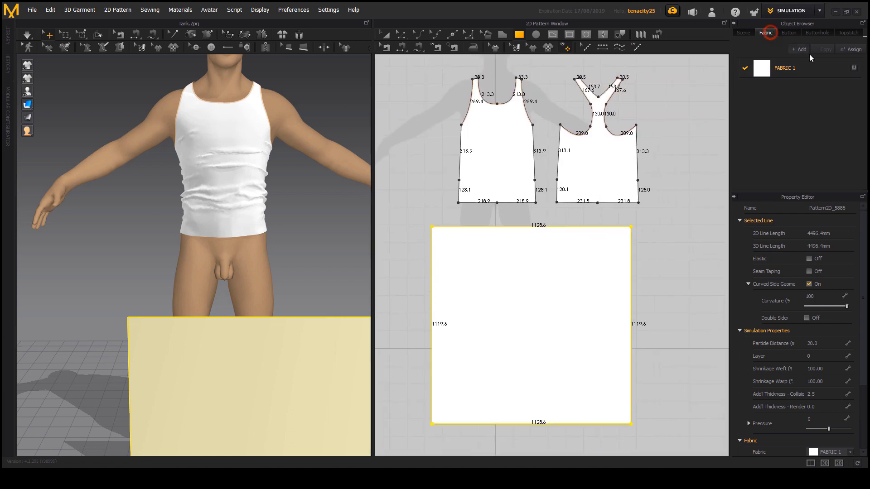
left_click(799, 49)
double_click(787, 69)
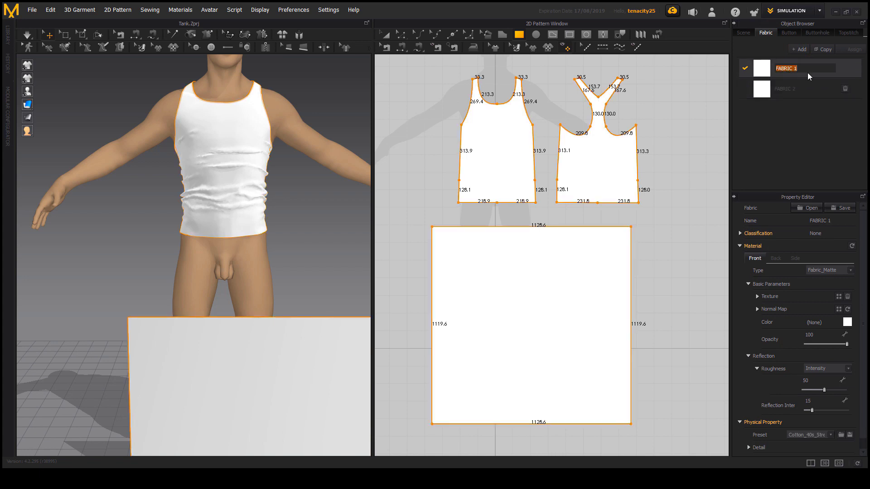
left_click(789, 88)
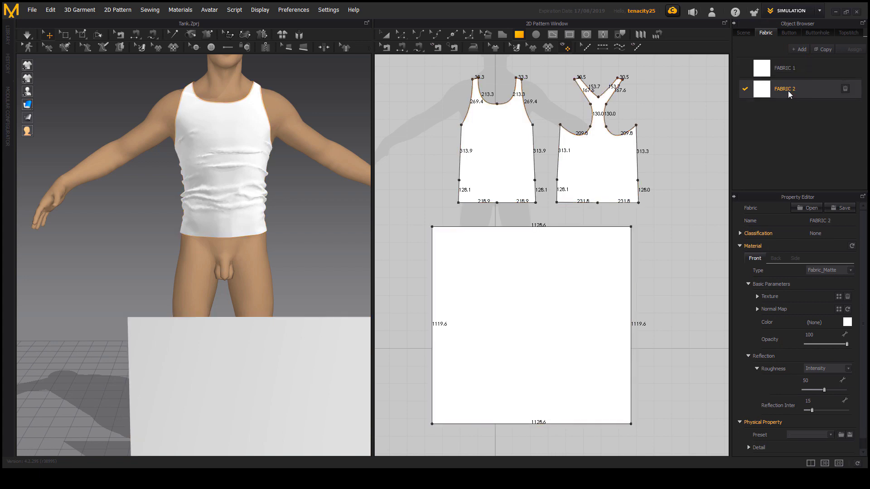
left_click(789, 88)
left_click(796, 90)
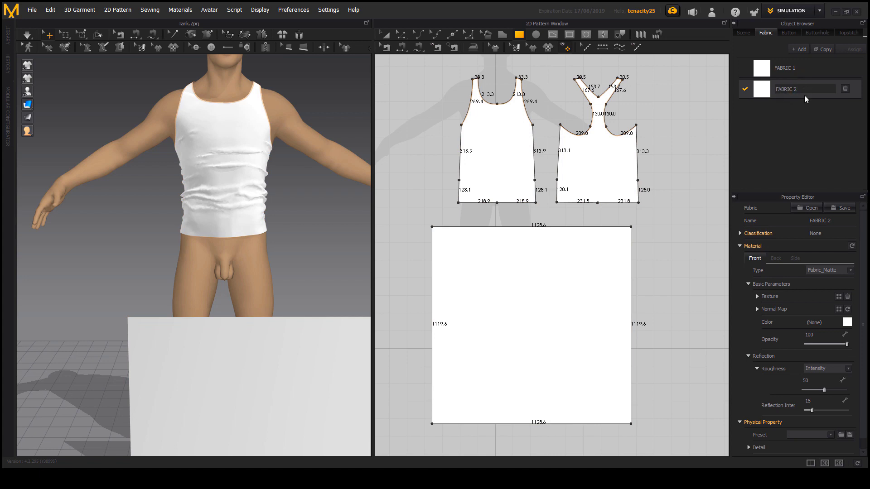
left_click(805, 99)
left_click(806, 87)
key("Return")
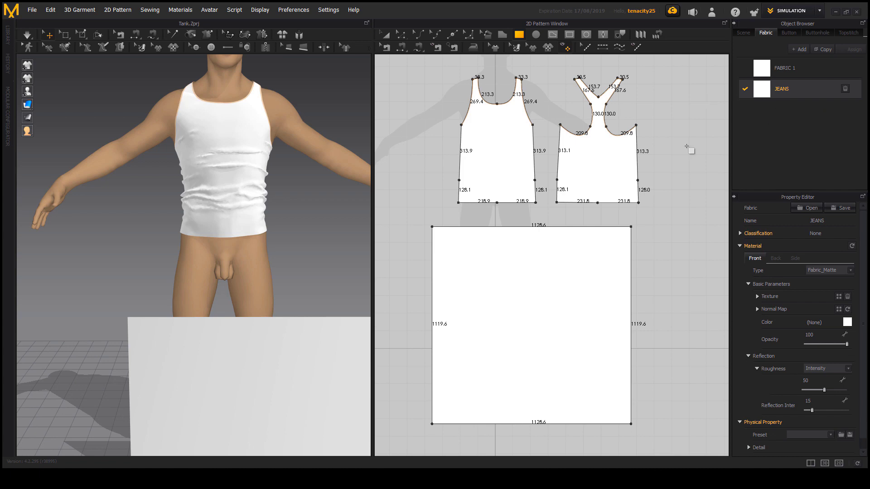
Change the JEANS fabric's color to a medium gray
left_click(792, 98)
left_click(846, 322)
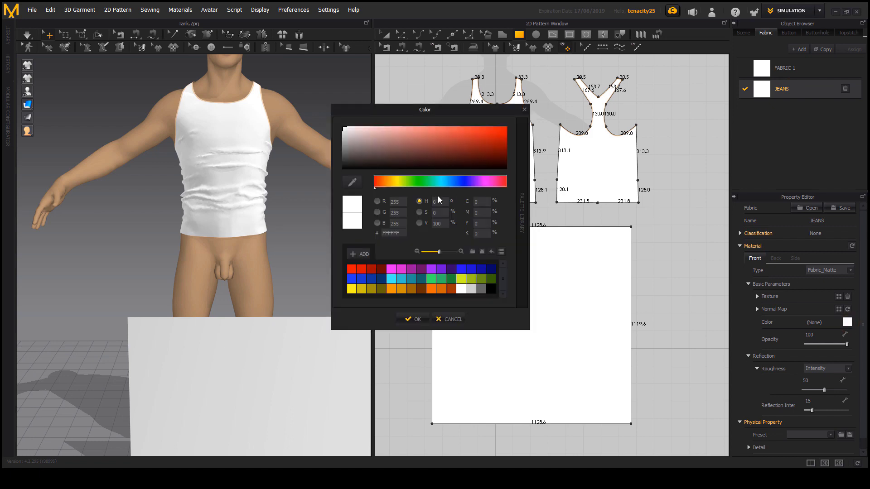
left_click_drag(364, 141, 334, 146)
left_click(414, 318)
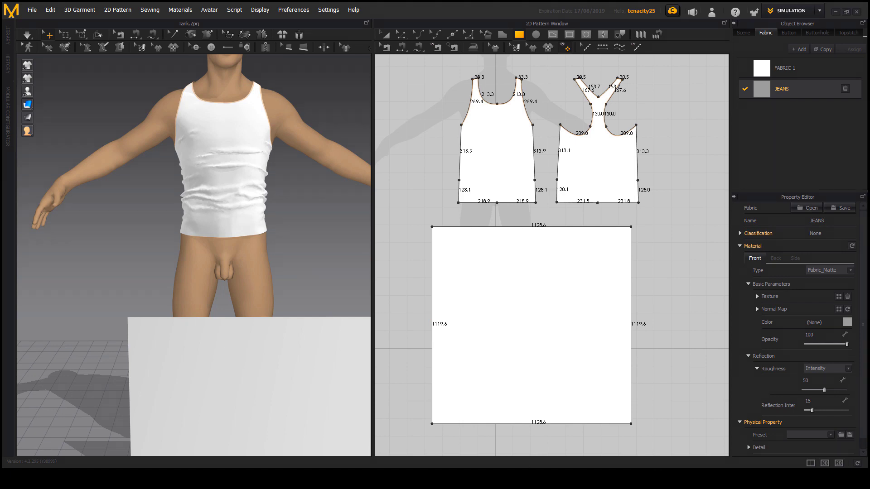
Assign the JEANS fabric to the large rectangle pattern below the tank top pieces
mouse_move(760, 91)
left_mouse_down()
mouse_move(659, 148)
mouse_move(525, 305)
left_mouse_up()
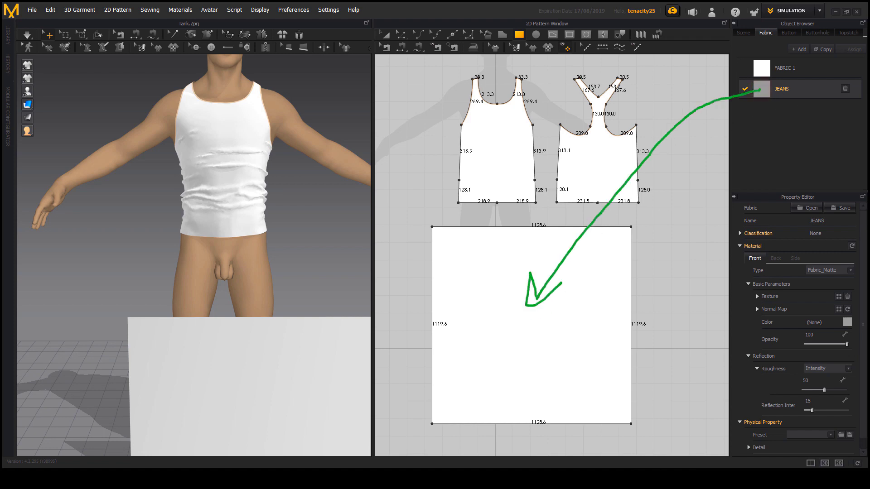
key("Escape")
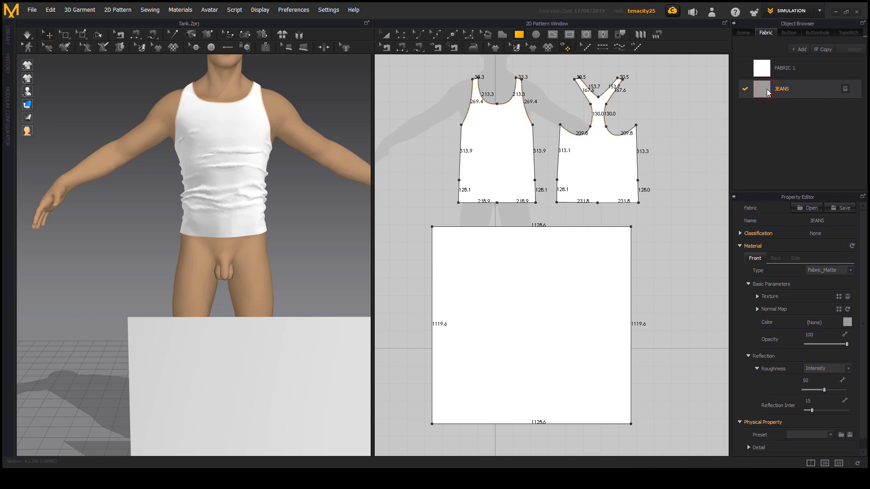
left_click_drag(767, 90, 603, 190)
left_click_drag(581, 320, 582, 320)
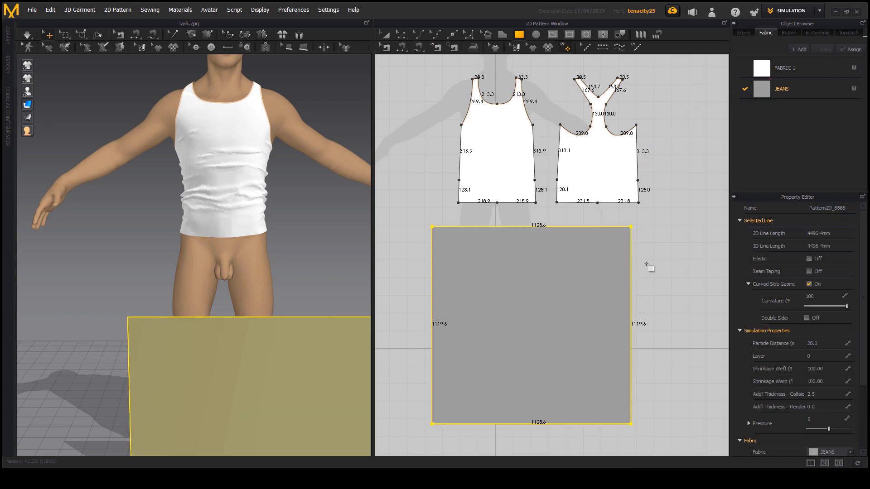
Rename FABRIC 1, the fabric of the front and back tank patterns, as TANK TOP
left_click(796, 67)
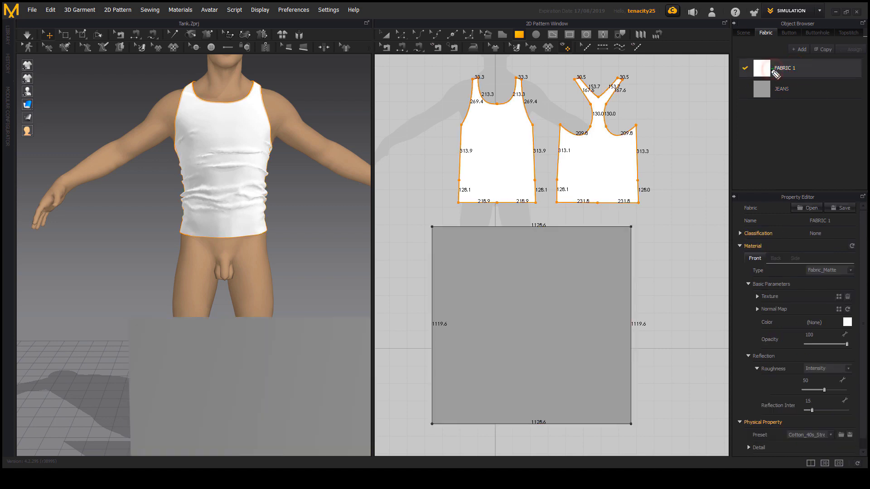
mouse_move(772, 69)
left_mouse_down()
mouse_move(580, 146)
mouse_move(582, 156)
left_mouse_up()
left_click_drag(624, 114, 489, 151)
left_click_drag(492, 138, 495, 154)
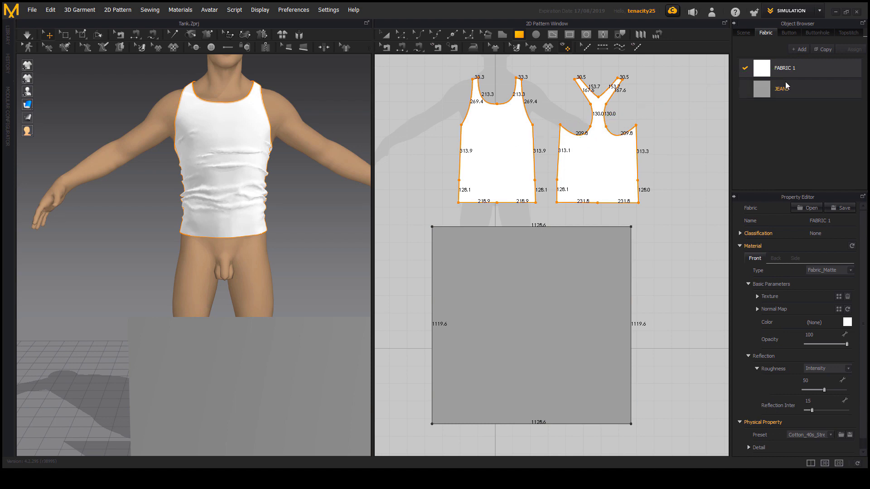
double_click(786, 69)
left_click_drag(806, 71, 746, 62)
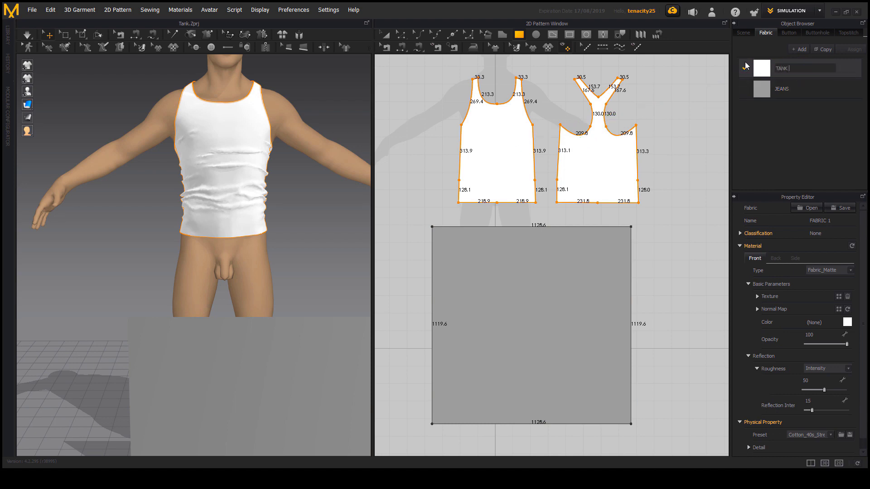
key("Return")
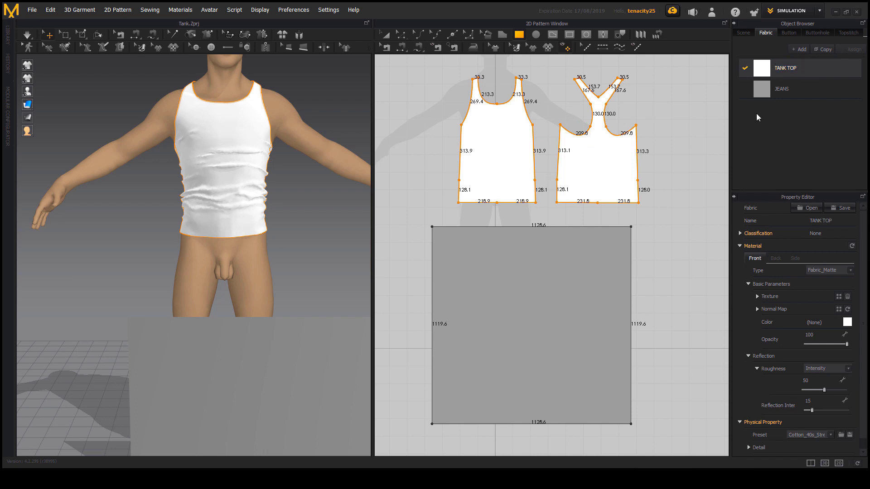
Load the "pants drafting" image from the pics folder of Intro to Marvelous Designer as the JEANS fabric's texture
left_click(766, 89)
middle_click_drag(565, 223, 570, 208)
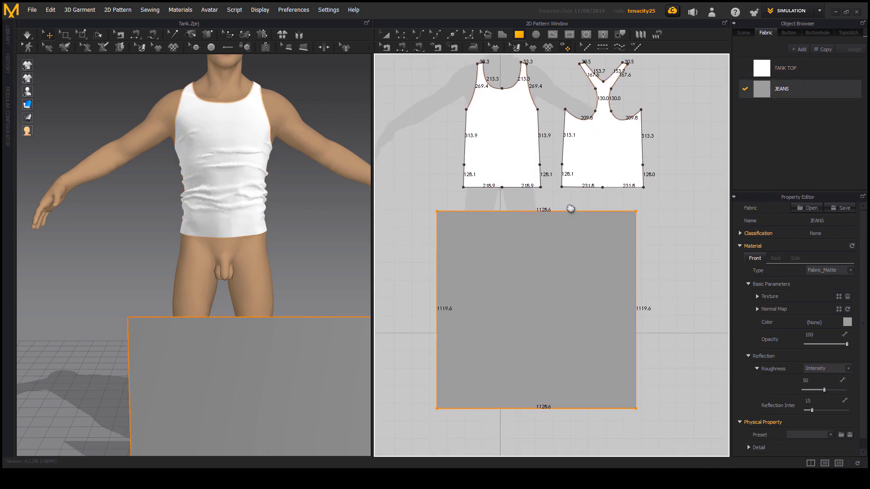
left_click(798, 92)
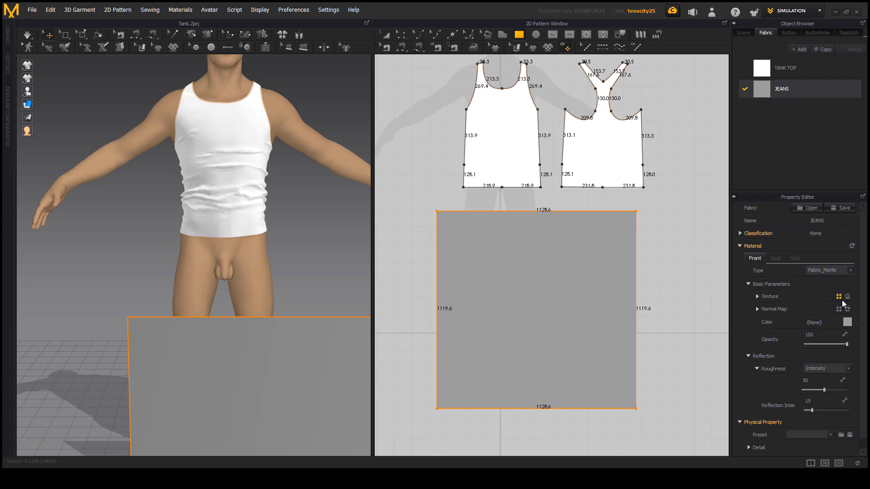
left_click(440, 48)
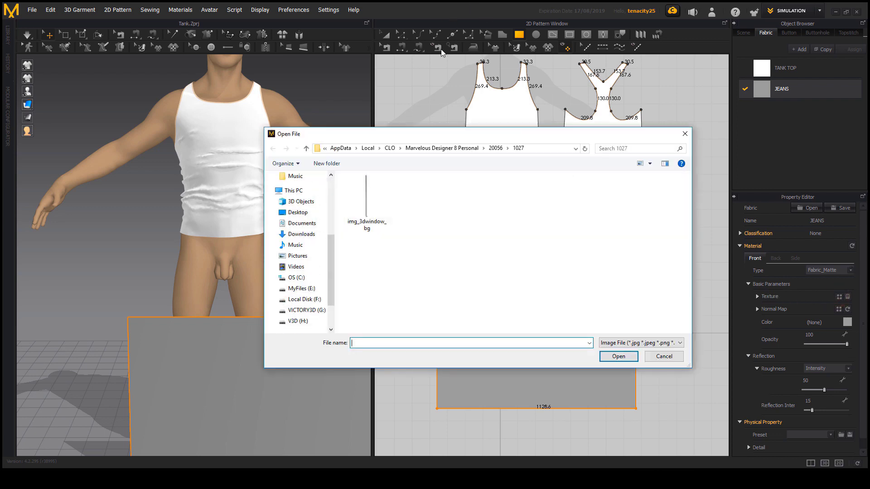
left_click(297, 321)
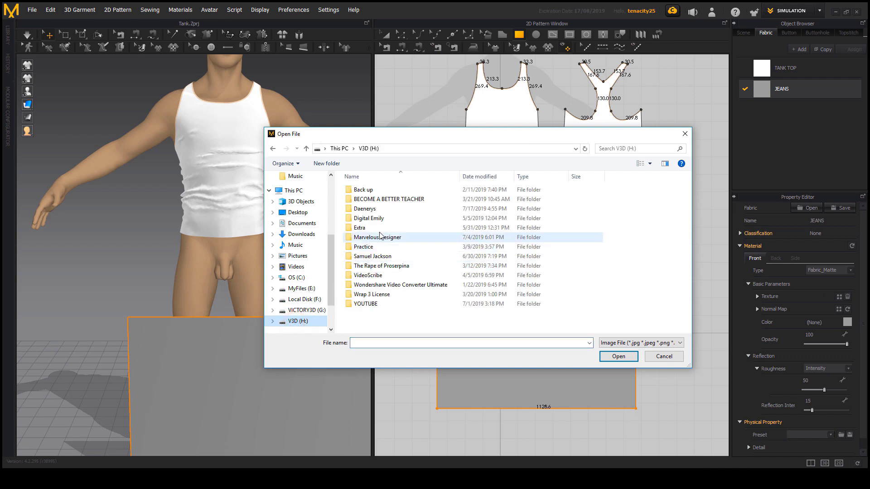
double_click(376, 208)
double_click(366, 209)
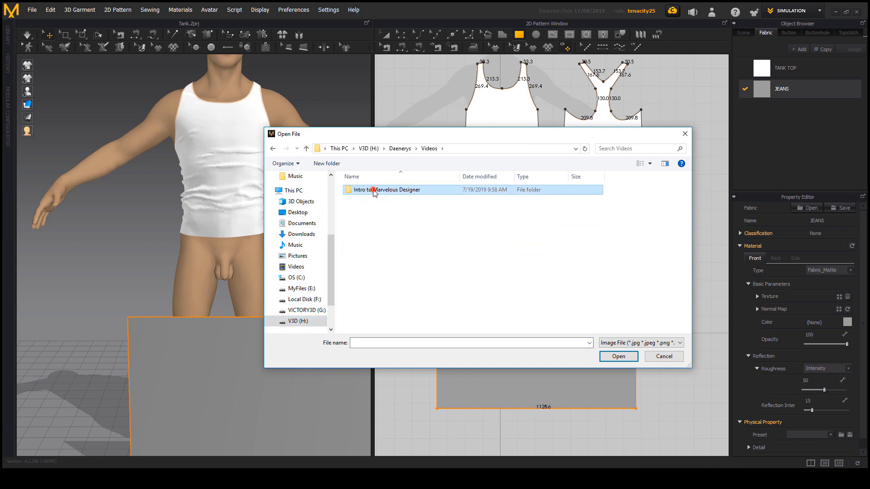
double_click(372, 190)
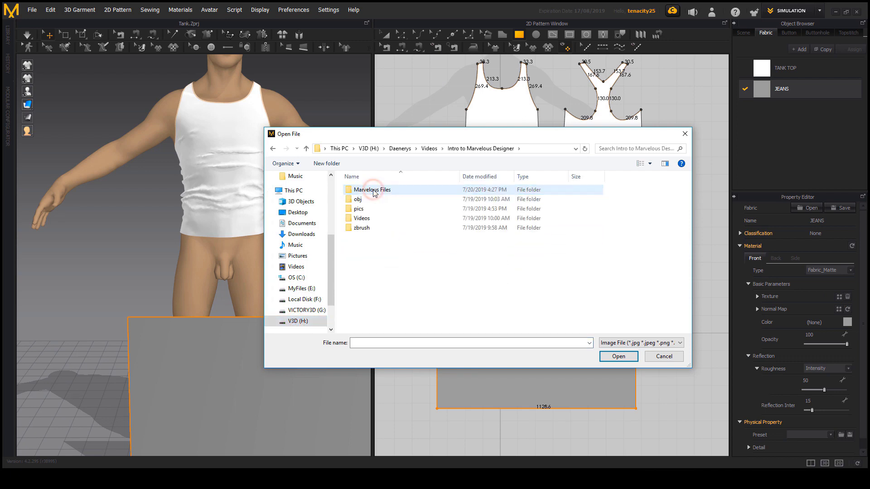
double_click(364, 218)
left_click(472, 150)
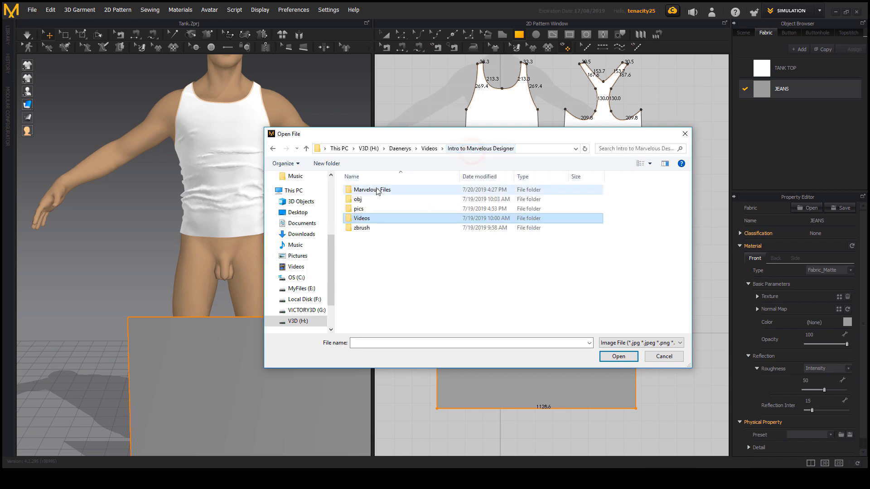
double_click(363, 210)
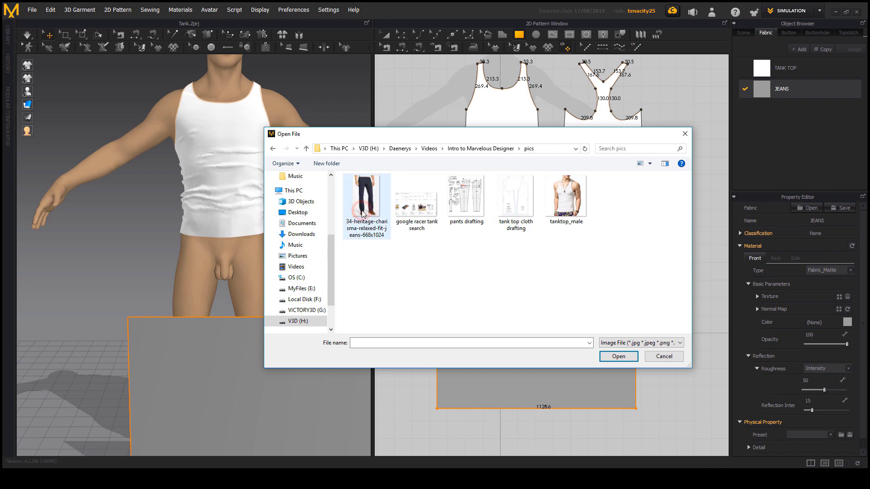
double_click(474, 194)
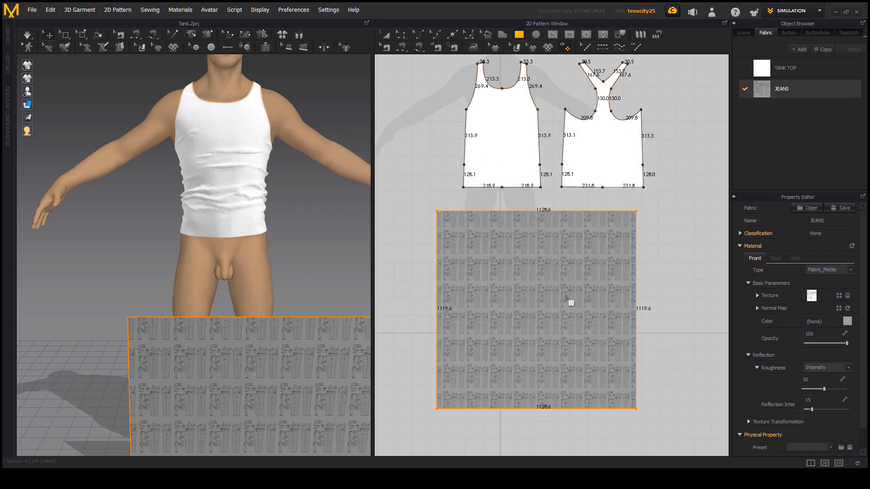
Examine the repeated pants drafting texture on the rectangle pattern, up close and as a whole
scroll(567, 298, "down", 2)
scroll(582, 296, "up", 5)
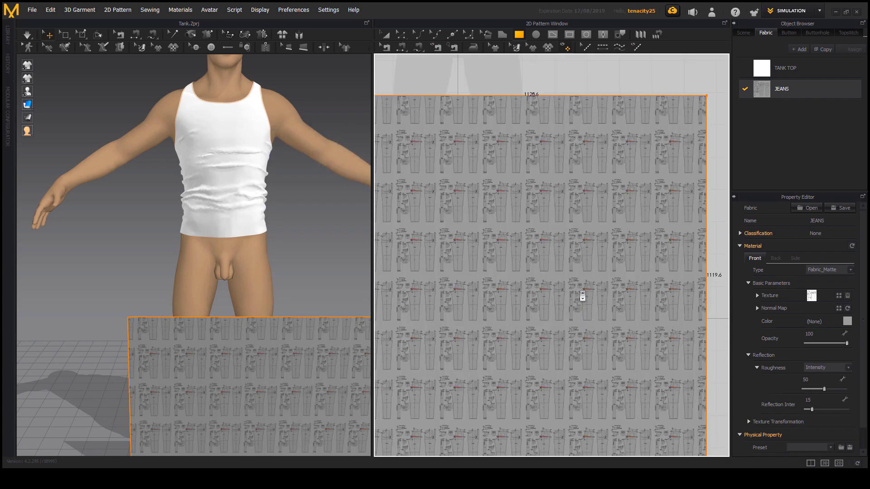
scroll(598, 309, "down", 1)
scroll(593, 309, "up", 3)
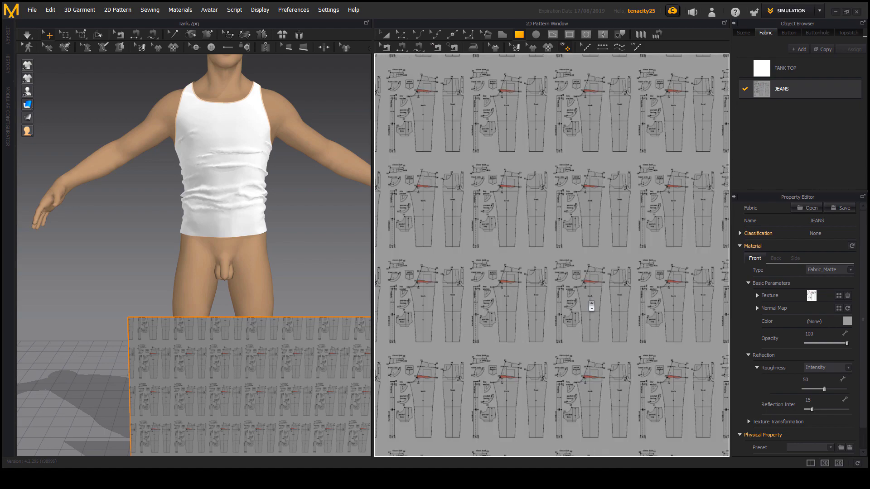
scroll(575, 233, "up", 4)
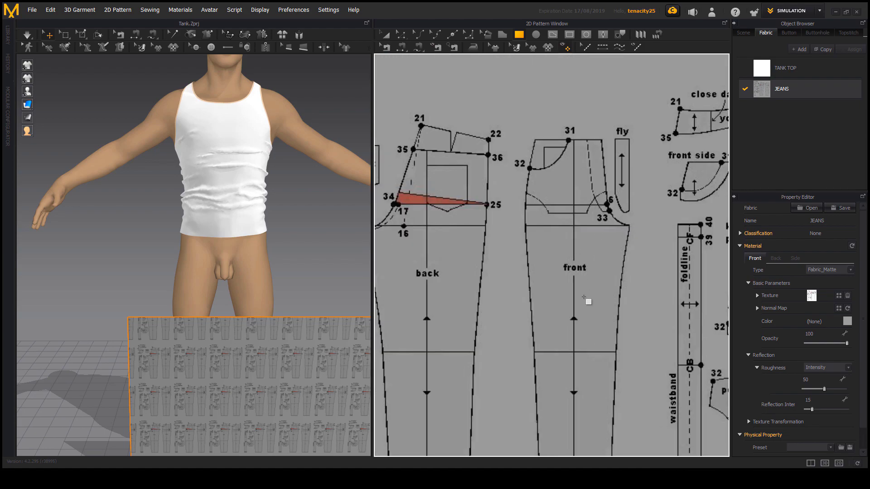
scroll(586, 300, "down", 5)
scroll(572, 217, "down", 2)
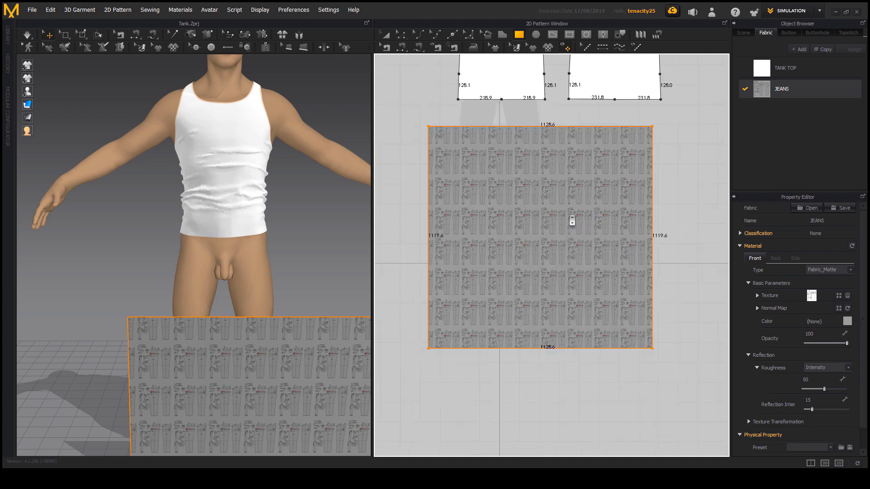
middle_click_drag(572, 221, 569, 255)
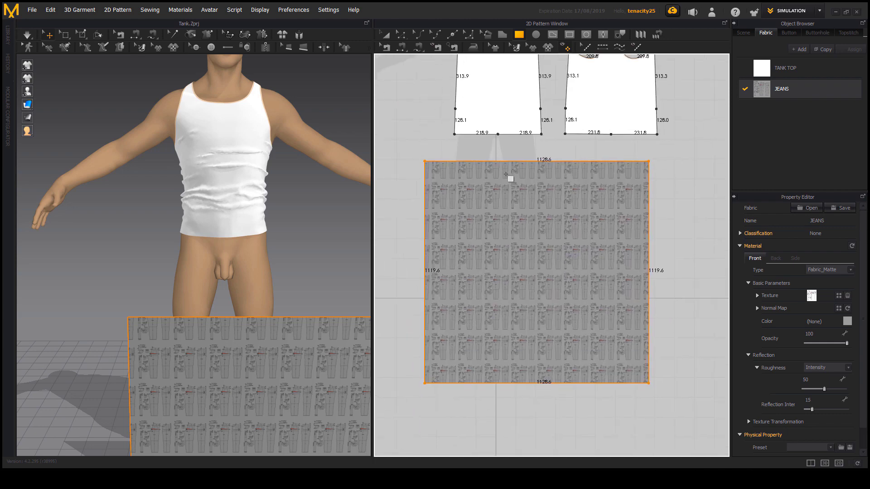
Enlarge the drafting texture until one copy roughly fills the rectangle pattern, and shift it so the front and back legs fit inside
left_click(515, 47)
left_click(577, 220)
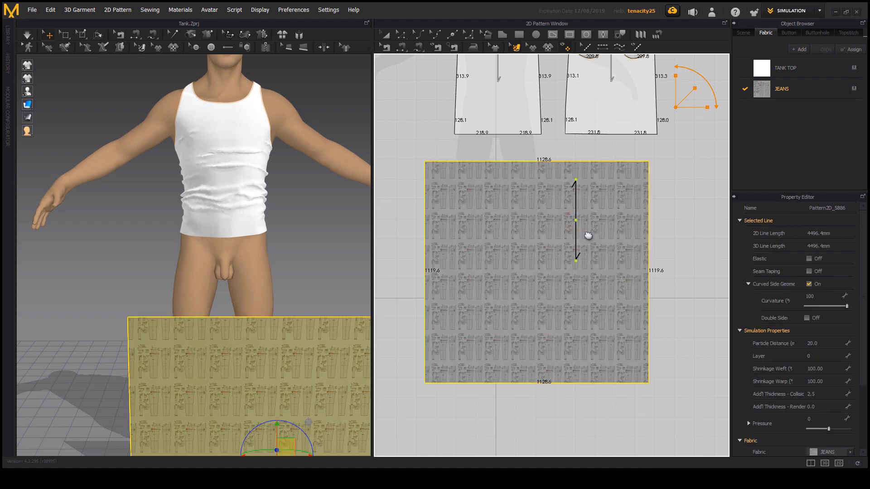
middle_click_drag(584, 233, 561, 208)
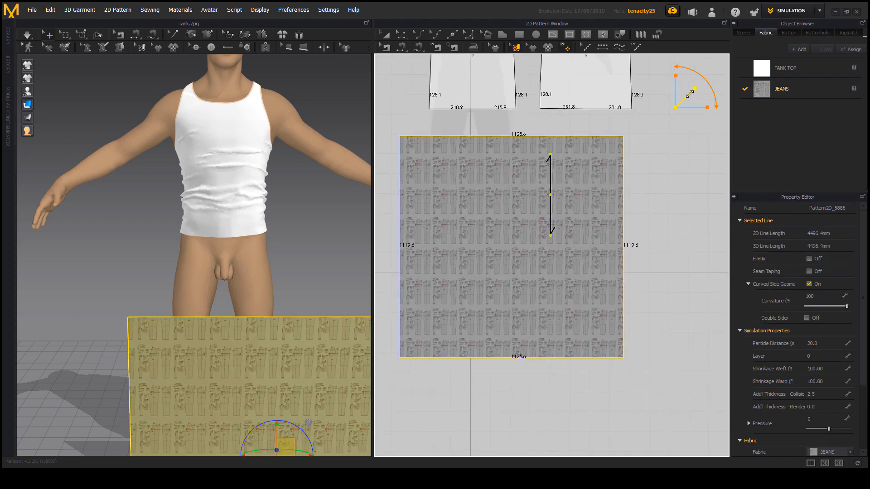
left_click_drag(694, 89, 794, 52)
left_click_drag(490, 173, 540, 277)
left_click_drag(500, 205, 545, 242)
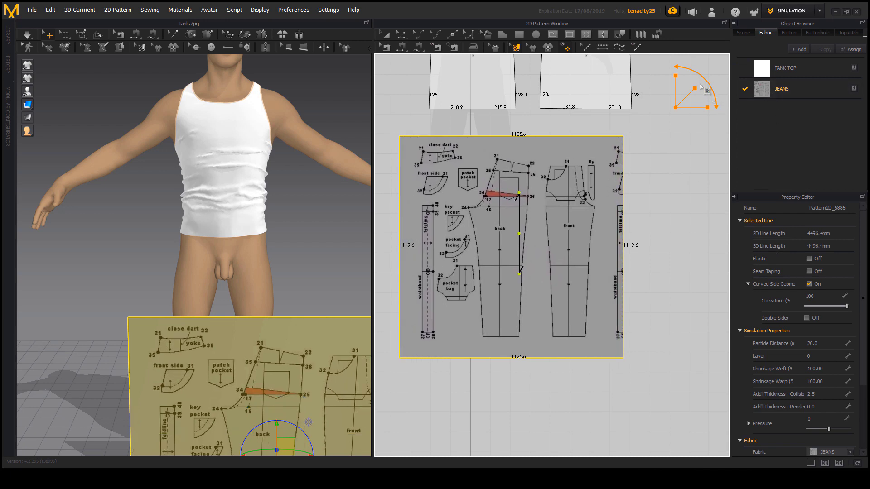
Fine-tune the texture's scale and shift it sideways so the waistband, back, front and fly drawings all lie within the rectangle
left_click_drag(694, 86, 685, 98)
scroll(495, 249, "up", 4)
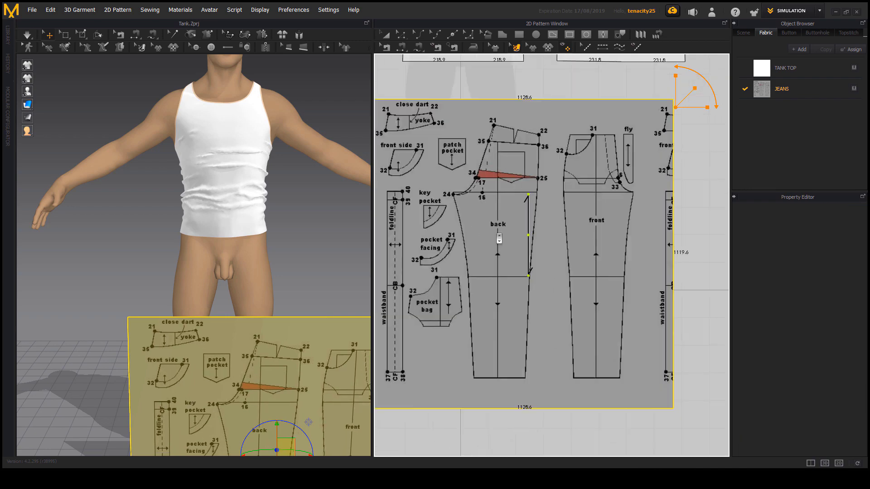
left_click(539, 301)
left_click_drag(539, 301, 599, 295)
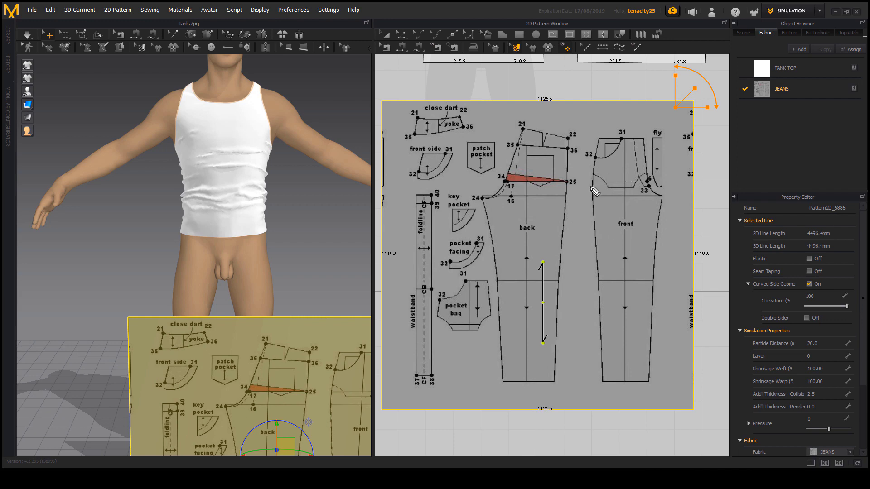
Examine the back, front, fly and patch pocket pieces of the pants draft on the rectangle pattern
mouse_move(481, 201)
left_mouse_down()
mouse_move(531, 121)
mouse_move(582, 163)
mouse_move(576, 310)
mouse_move(519, 388)
mouse_move(483, 198)
left_mouse_up()
mouse_move(592, 148)
left_mouse_down()
mouse_move(588, 134)
mouse_move(641, 129)
mouse_move(672, 222)
mouse_move(652, 394)
mouse_move(597, 241)
mouse_move(623, 125)
mouse_move(676, 150)
mouse_move(643, 120)
left_mouse_up()
mouse_move(462, 140)
left_mouse_down()
mouse_move(504, 142)
mouse_move(465, 184)
mouse_move(475, 131)
mouse_move(501, 144)
left_mouse_up()
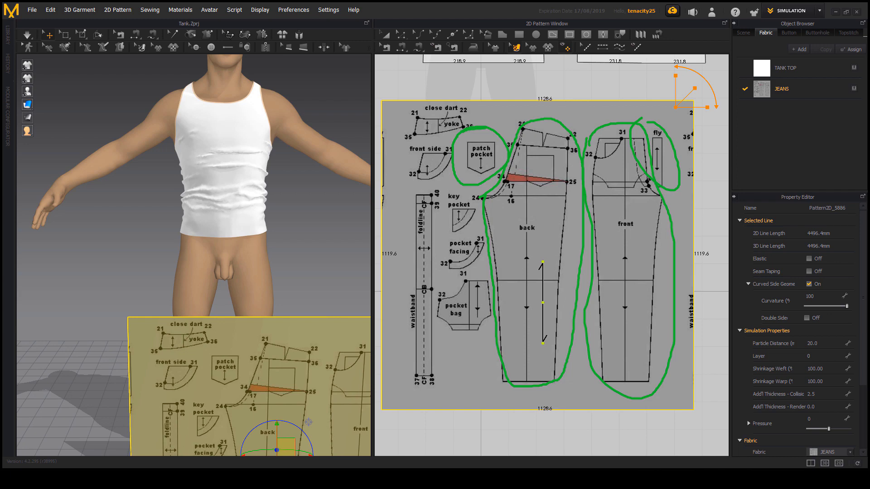
key("Escape")
mouse_move(606, 240)
middle_mouse_down()
mouse_move(613, 236)
mouse_move(630, 259)
middle_mouse_up()
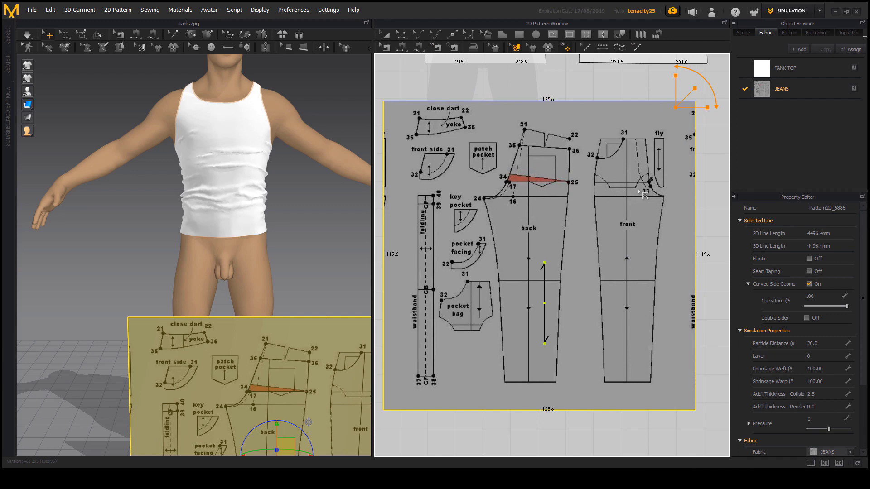
middle_click_drag(595, 229, 582, 219)
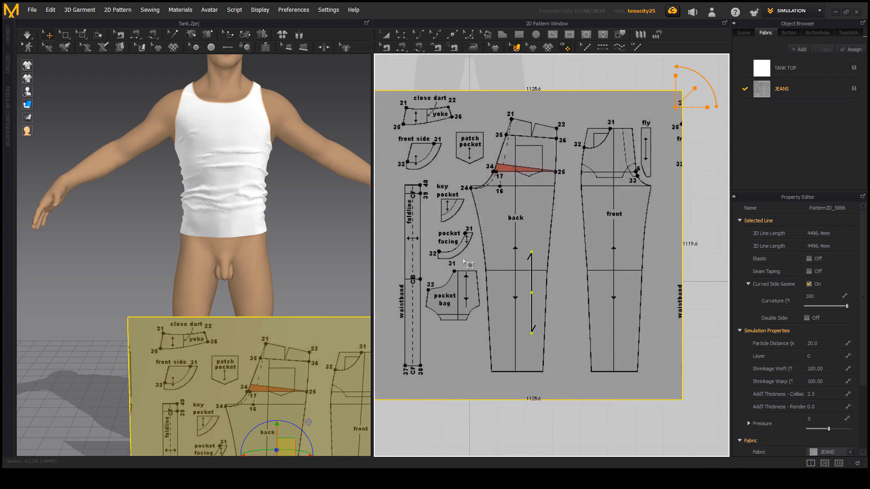
middle_click_drag(604, 268, 613, 286)
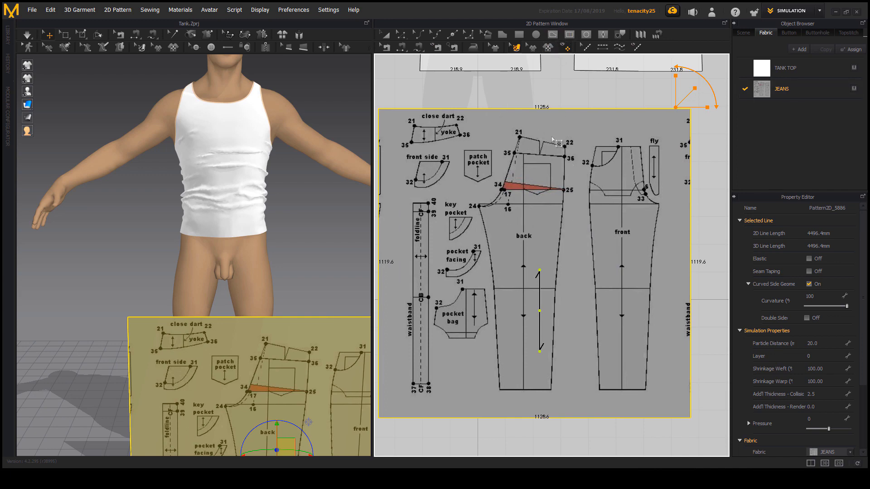
Lower the JEANS fabric's opacity to 75 to make the rectangle semi-transparent over the avatar's legs
left_click(786, 91)
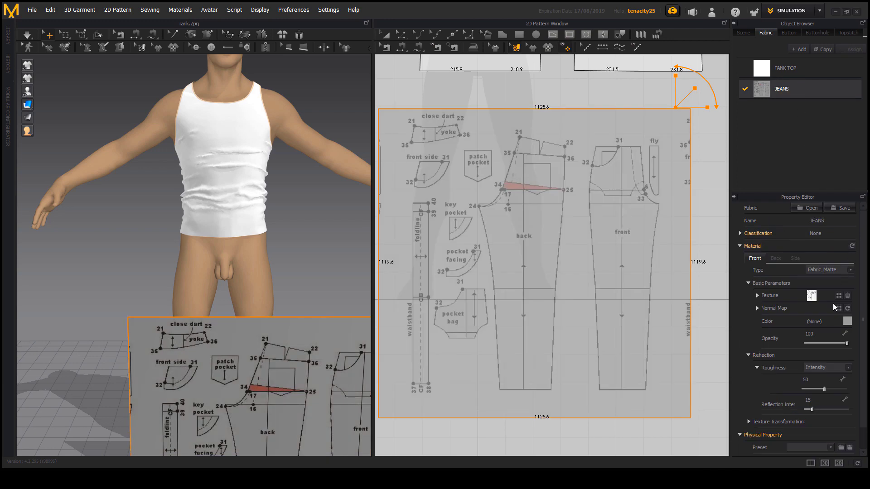
left_click_drag(846, 342, 843, 343)
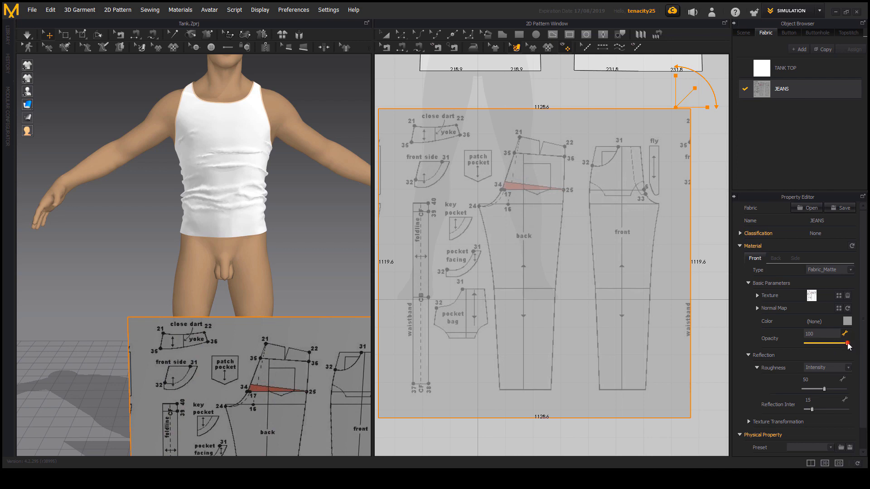
left_click_drag(847, 343, 837, 343)
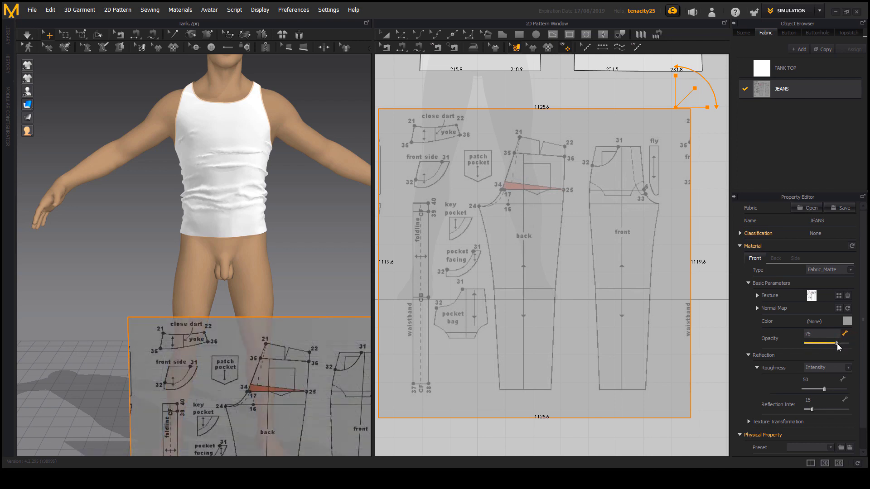
Raise the JEANS fabric's opacity to 100 to try the drafting reference at full opacity
scroll(578, 263, "down", 2)
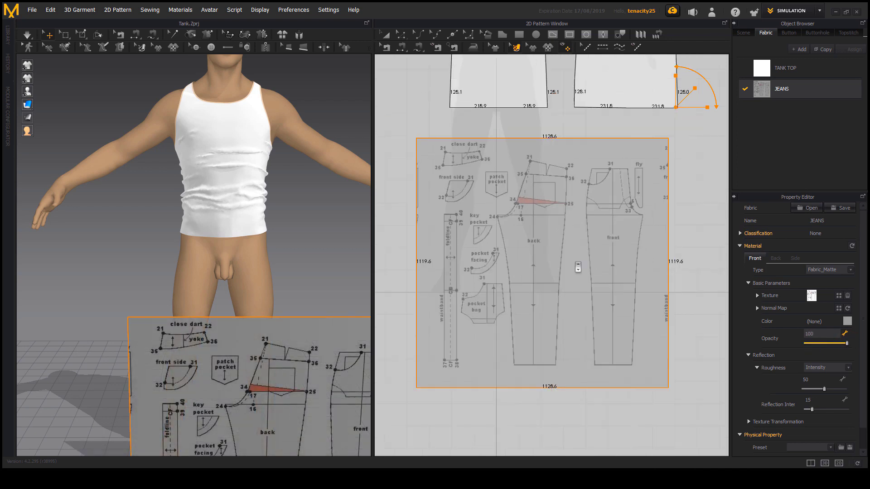
left_click(847, 344)
scroll(625, 303, "up", 2)
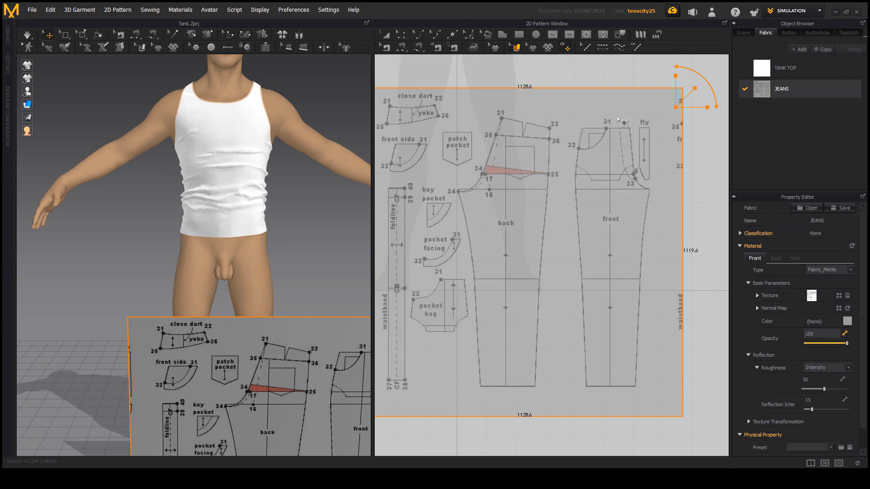
left_click(553, 34)
left_click_drag(846, 344, 848, 341)
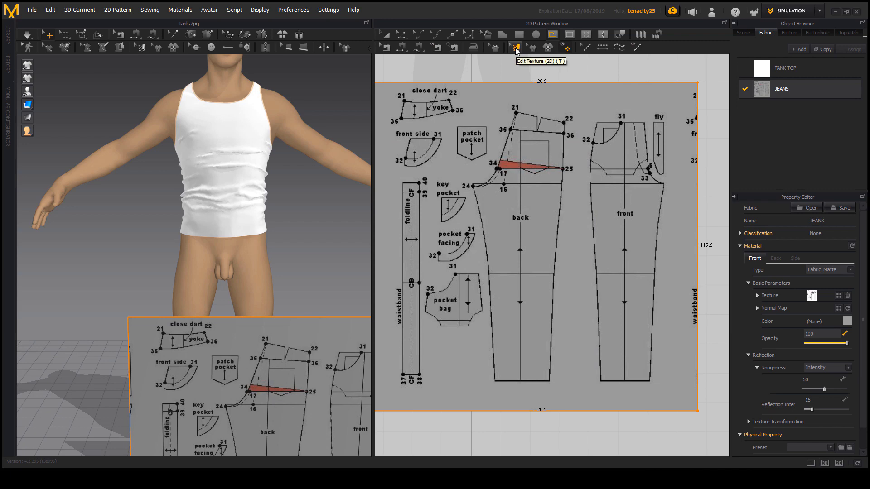
Try a JEANS fabric opacity of 65 and check the reference over the avatar's legs
left_click(516, 50)
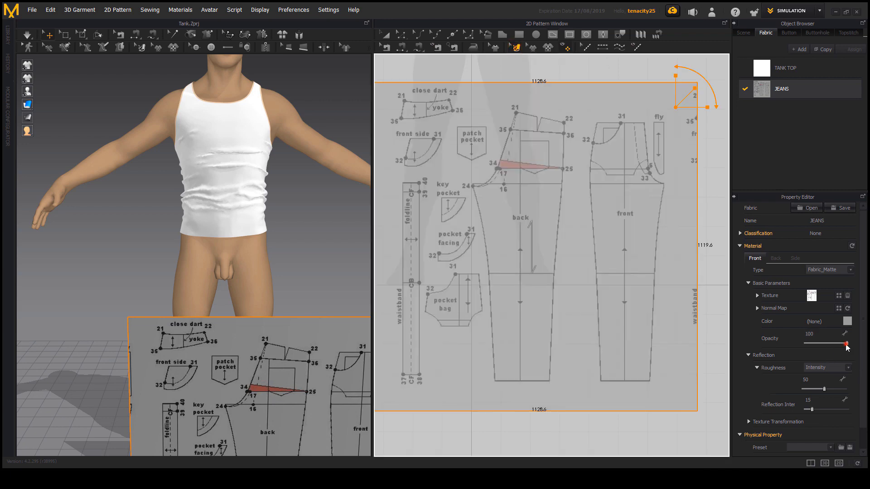
mouse_move(846, 343)
left_mouse_down()
mouse_move(812, 349)
mouse_move(853, 350)
mouse_move(809, 351)
mouse_move(839, 344)
mouse_move(830, 345)
left_mouse_up()
middle_click_drag(220, 415, 178, 323)
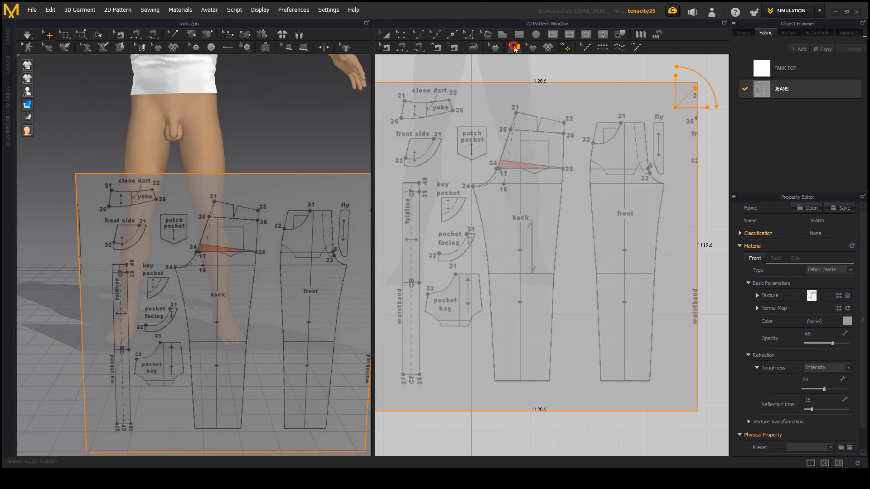
Switch to the internal polygon tool and set the JEANS fabric's opacity to 75
left_click(552, 37)
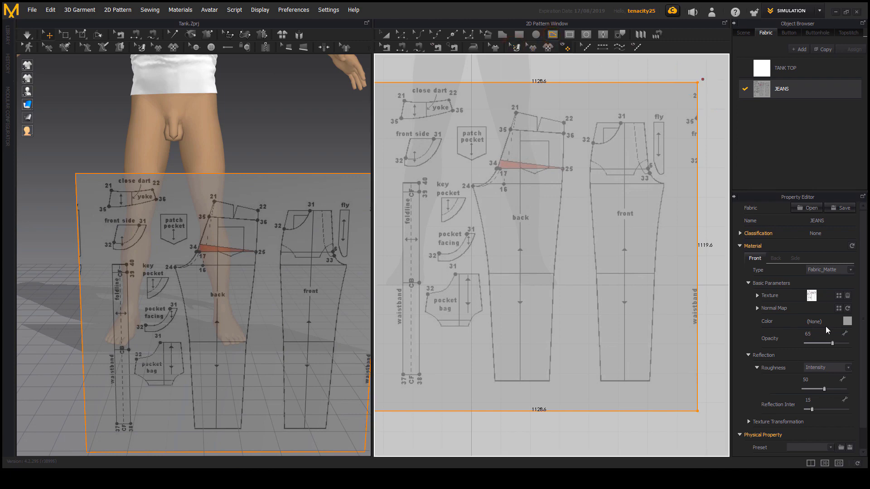
mouse_move(832, 343)
left_mouse_down()
mouse_move(844, 344)
mouse_move(829, 344)
left_mouse_up()
scroll(562, 258, "down", 3)
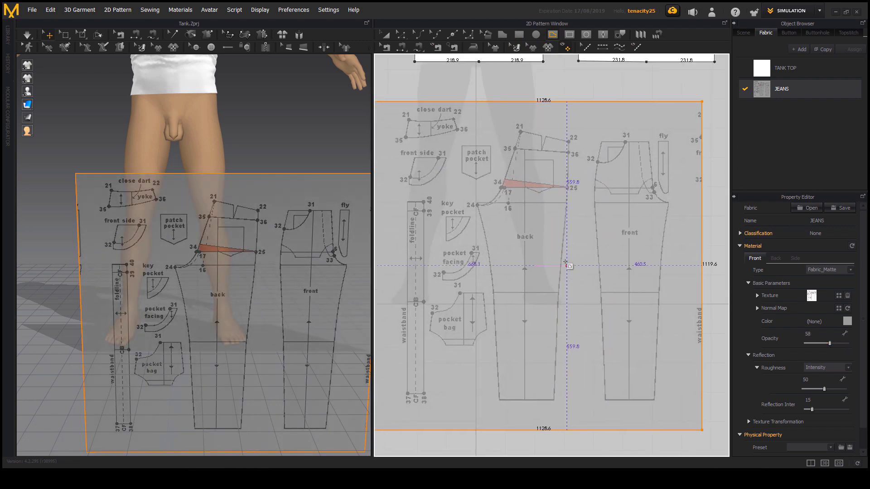
scroll(529, 237, "up", 4)
left_click_drag(836, 344, 835, 345)
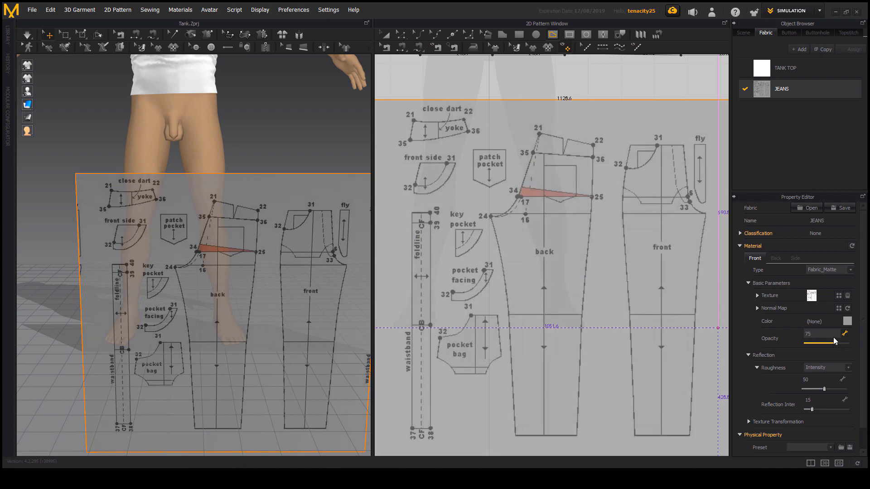
Trace the back piece as a closed straight-edged internal shape through points 24, 34, 21, 22, 25 and both hem corners, with a hem about 188 mm wide
scroll(480, 241, "up", 3)
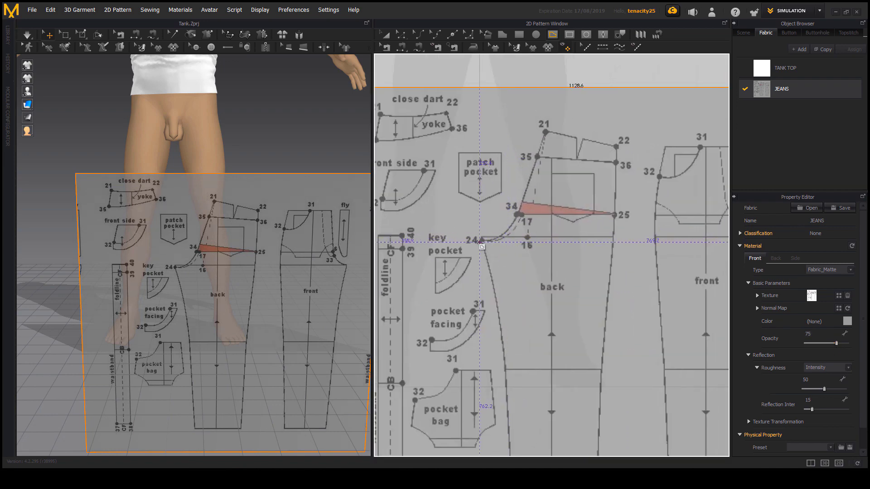
left_click(481, 241)
left_click(518, 215)
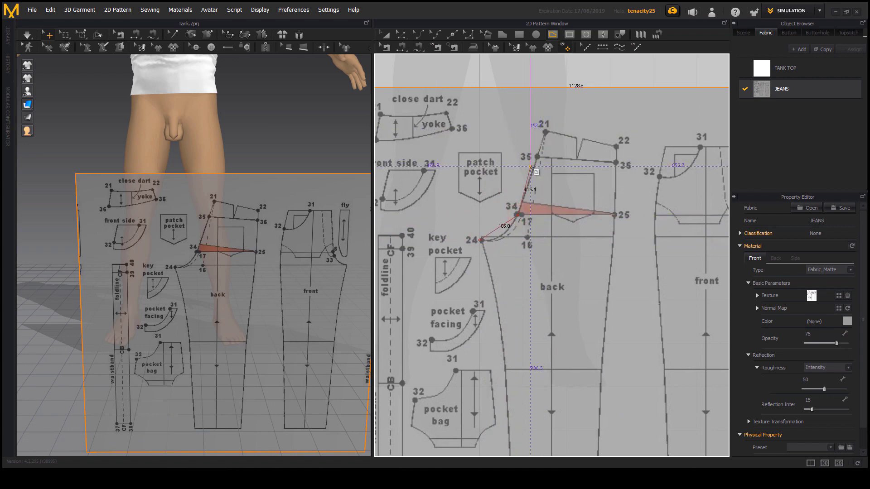
left_click(545, 132)
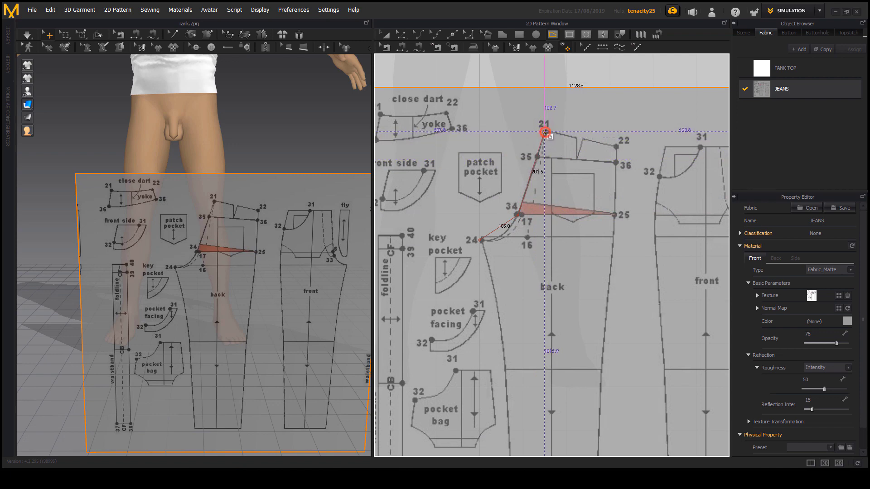
left_click(616, 146)
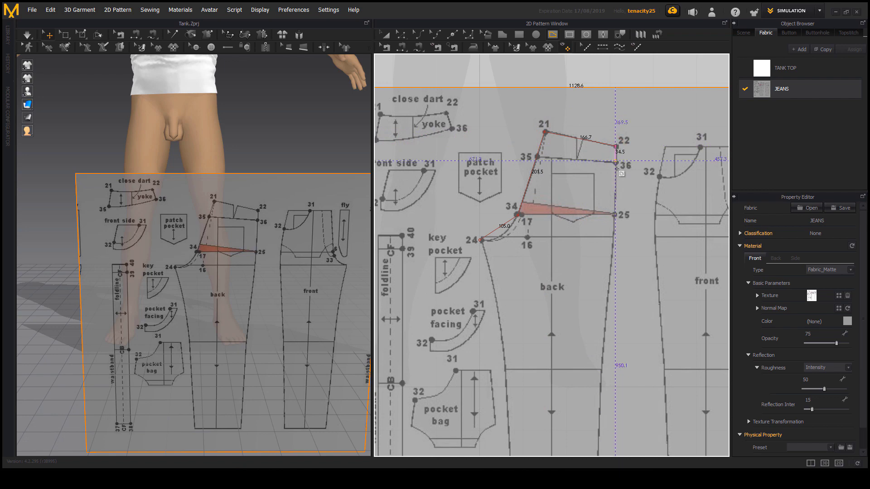
left_click(615, 216)
middle_click_drag(601, 354, 587, 191)
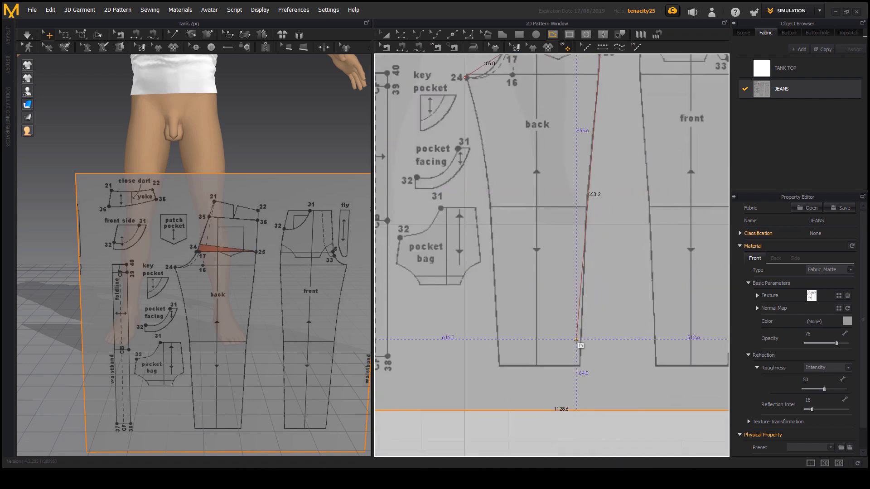
left_click(579, 365)
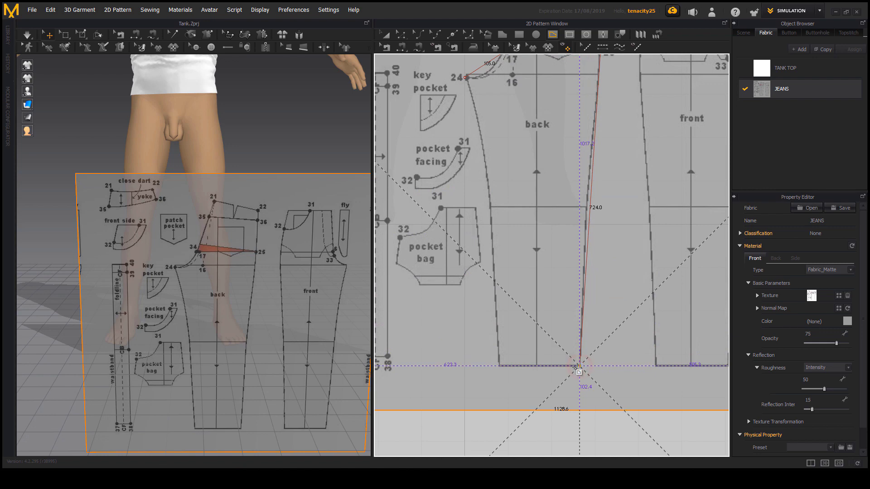
left_click(499, 366)
middle_click_drag(478, 90, 501, 154)
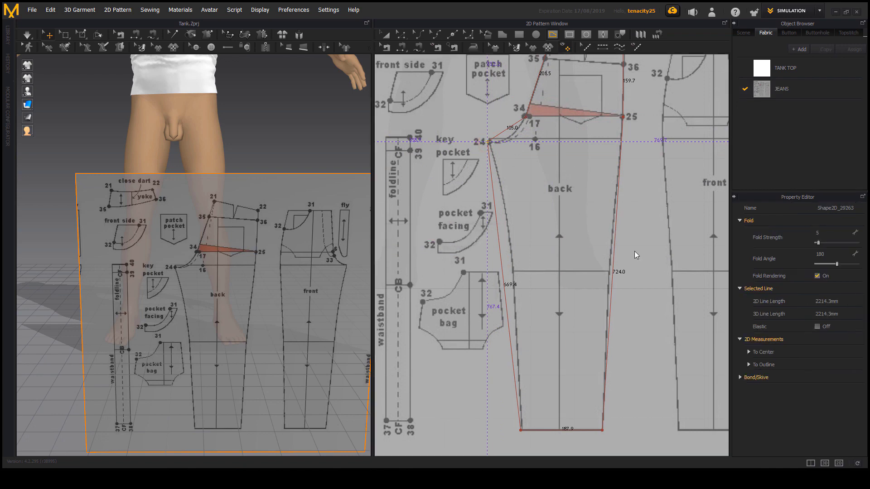
left_click(596, 226)
Examine the traced back outline against the curved draft lines and the neighbouring front piece
scroll(585, 254, "down", 3)
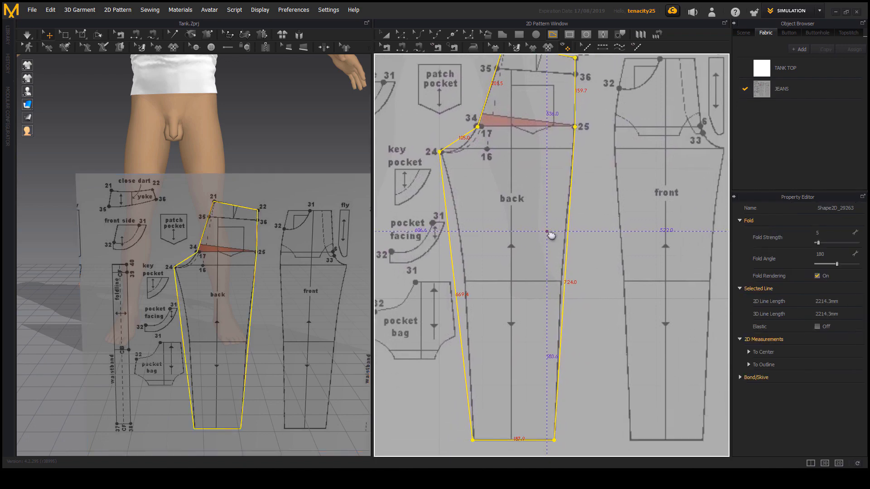
scroll(550, 261, "down", 2)
scroll(545, 237, "up", 3)
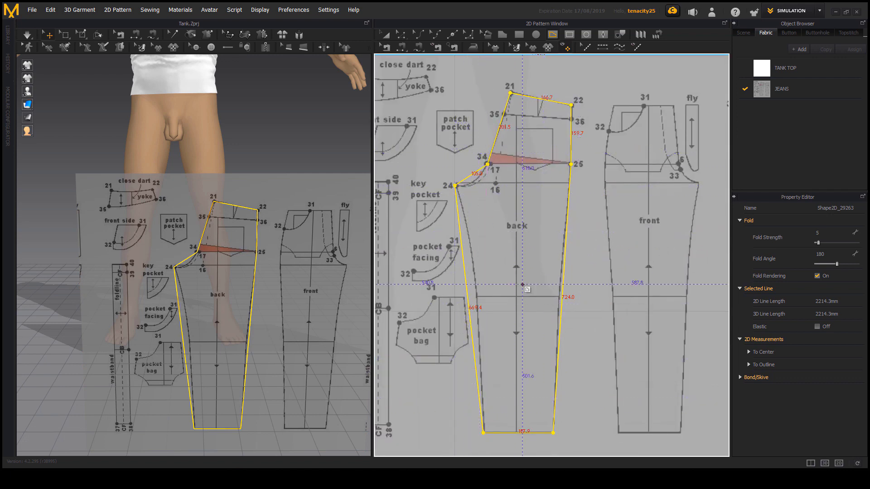
middle_click_drag(521, 281, 506, 274)
middle_click_drag(558, 294, 519, 293)
middle_click_drag(464, 228, 483, 229)
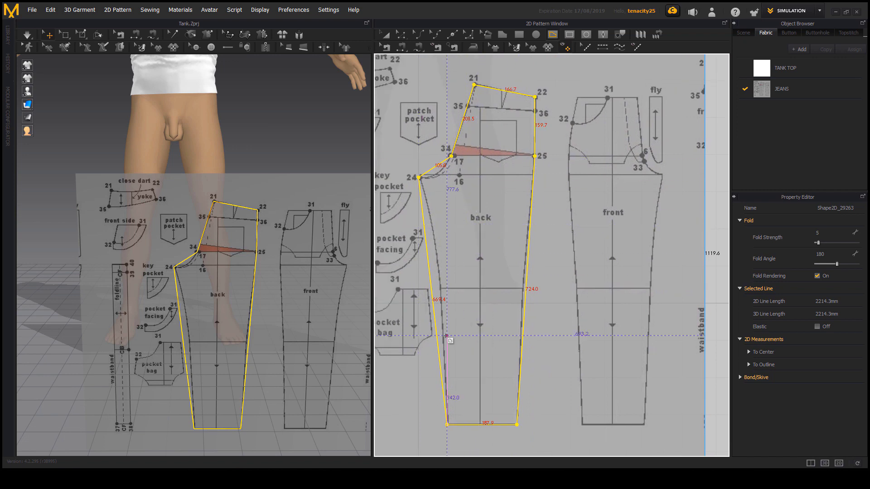
middle_click_drag(548, 259, 518, 257)
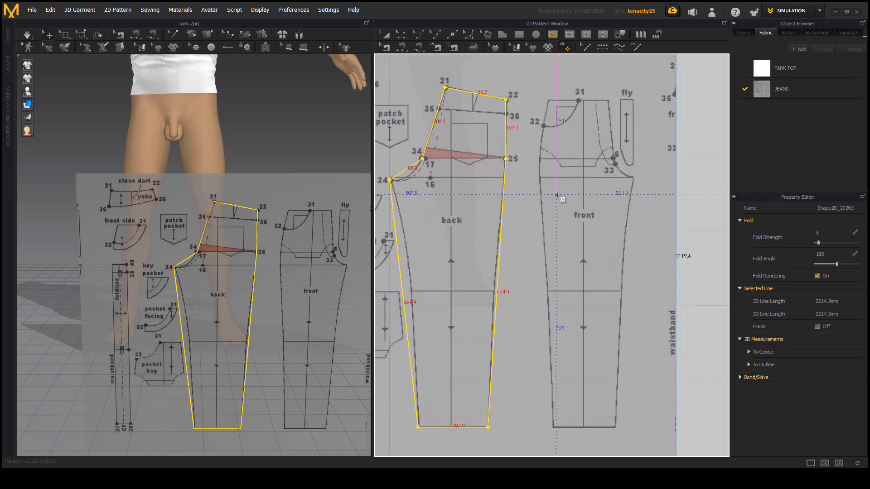
scroll(543, 157, "down", 2)
Trace the patch pocket as a closed five-sided internal shape, about 99 mm wide with sides about 90 mm long
scroll(450, 185, "up", 6)
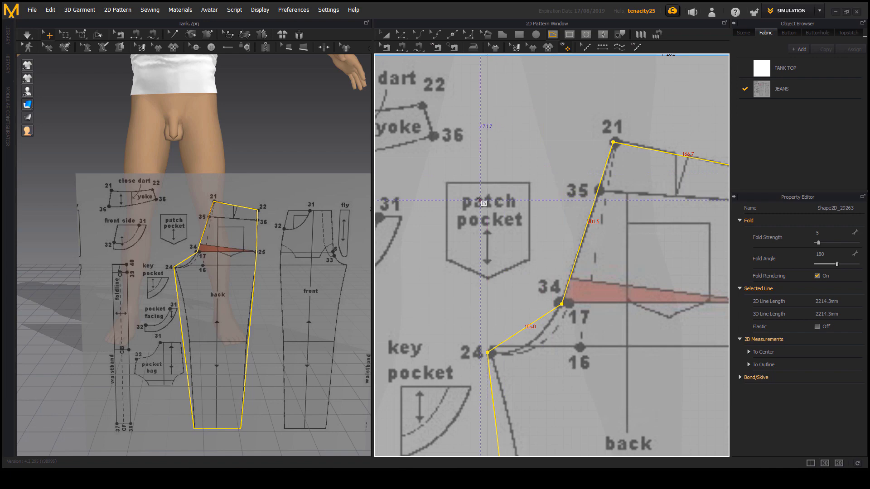
left_click(437, 179)
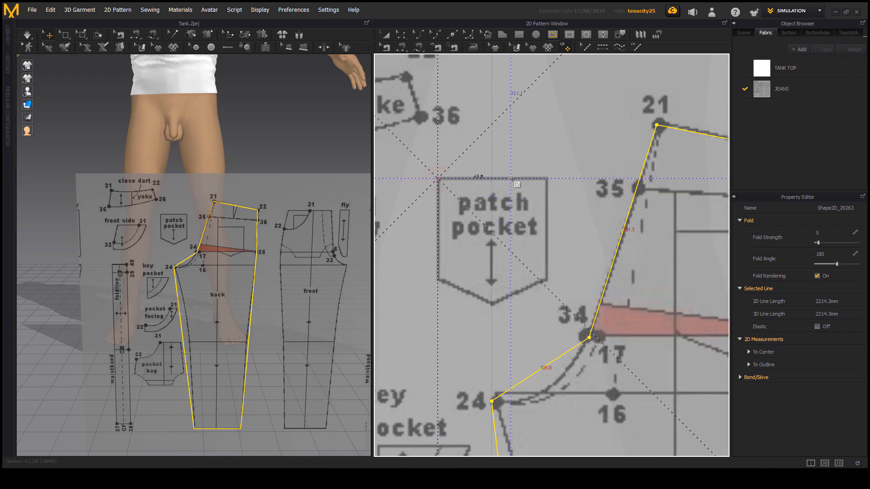
left_click(548, 279)
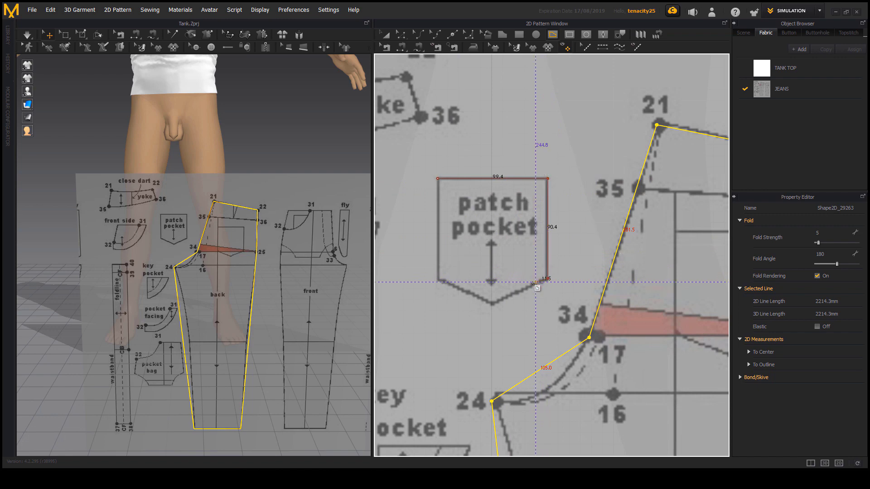
left_click(489, 300)
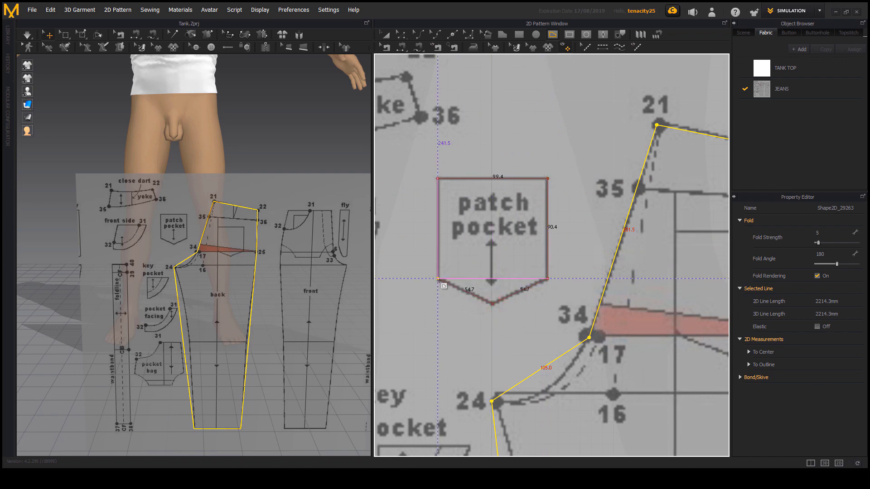
left_click(438, 279)
left_click(439, 180)
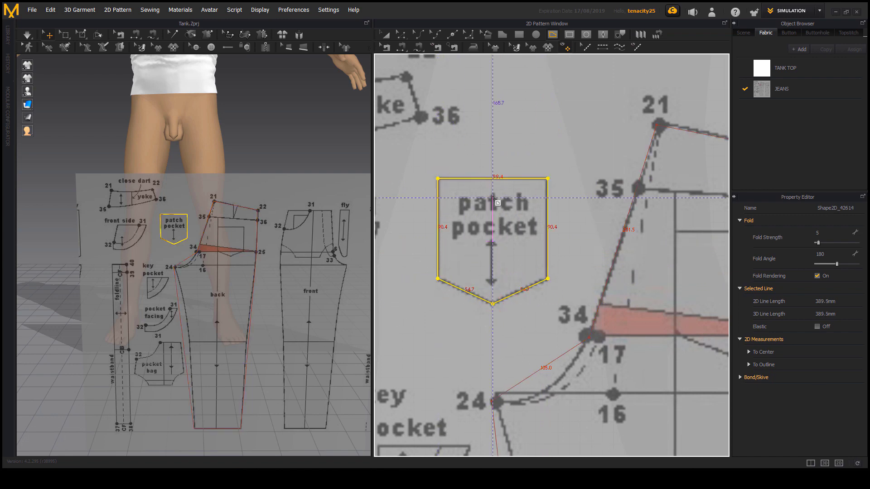
Examine the front piece's outline, including its side pocket opening, crotch curve and leg seams
scroll(555, 247, "down", 3)
middle_click_drag(584, 252, 474, 235)
scroll(682, 247, "down", 1)
middle_click_drag(682, 247, 593, 188)
scroll(557, 209, "up", 2)
scroll(559, 192, "down", 3)
scroll(560, 186, "up", 3)
scroll(560, 212, "down", 2)
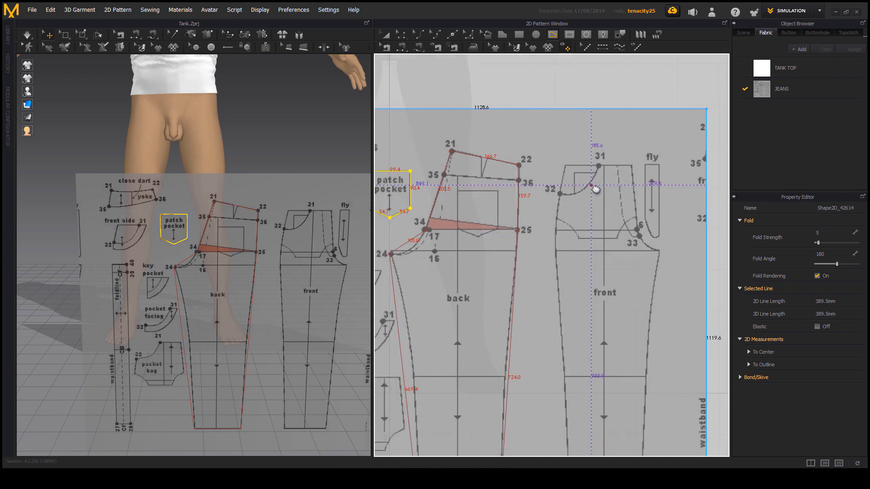
middle_click_drag(607, 221, 538, 134)
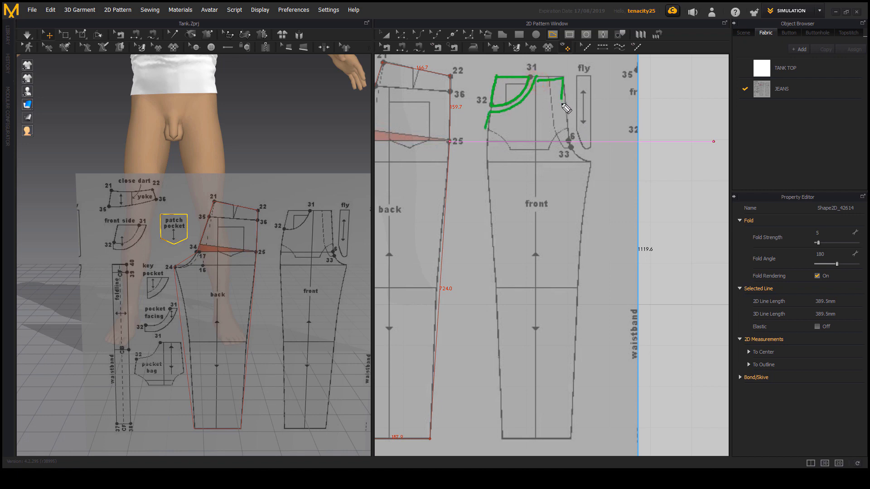
mouse_move(581, 162)
left_mouse_down()
mouse_move(585, 259)
mouse_move(553, 422)
left_mouse_up()
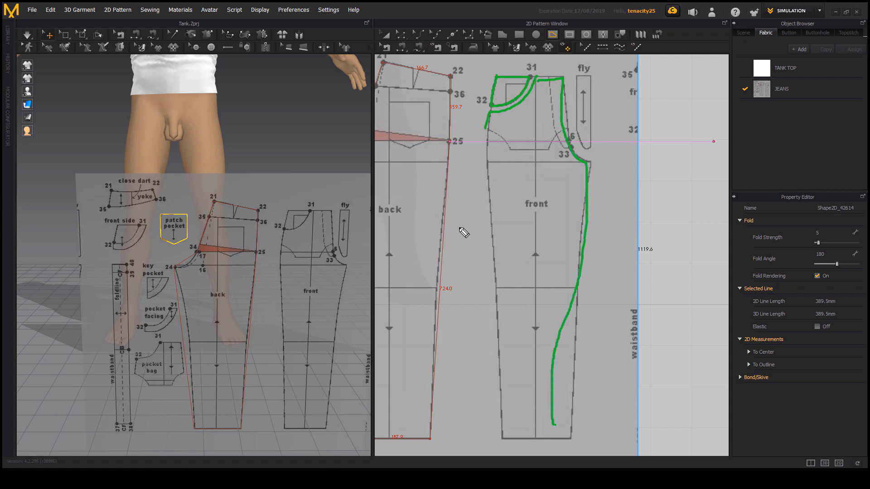
left_click_drag(491, 167, 497, 352)
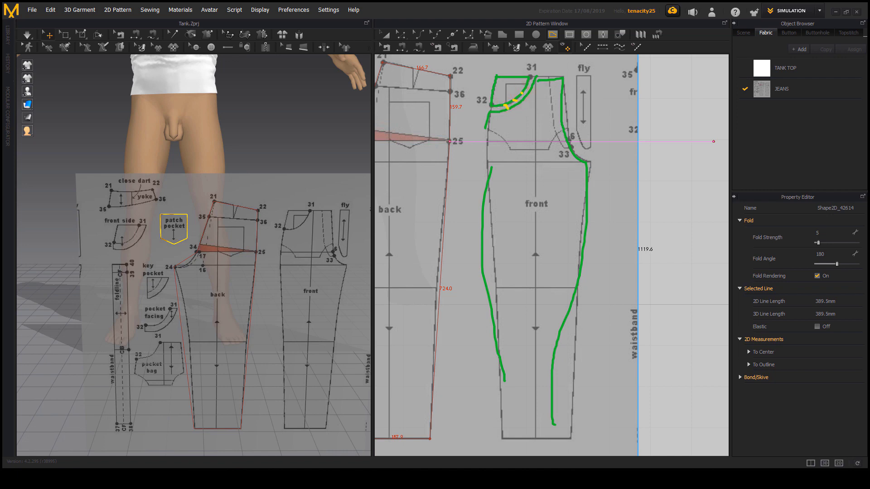
key("Escape")
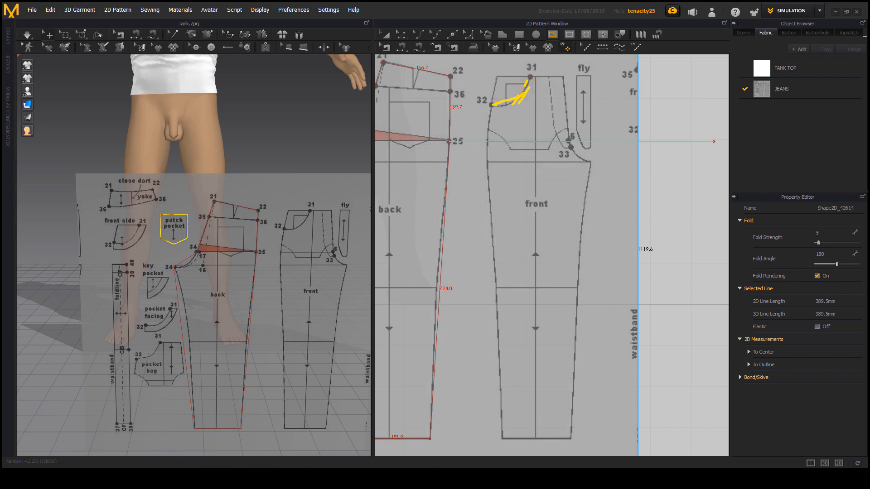
key("Escape")
Trace the front piece's side pocket area as a closed triangle through point 32, the waist corner and point 31, about 74, 80 and 120 mm long
middle_click_drag(514, 130, 530, 198)
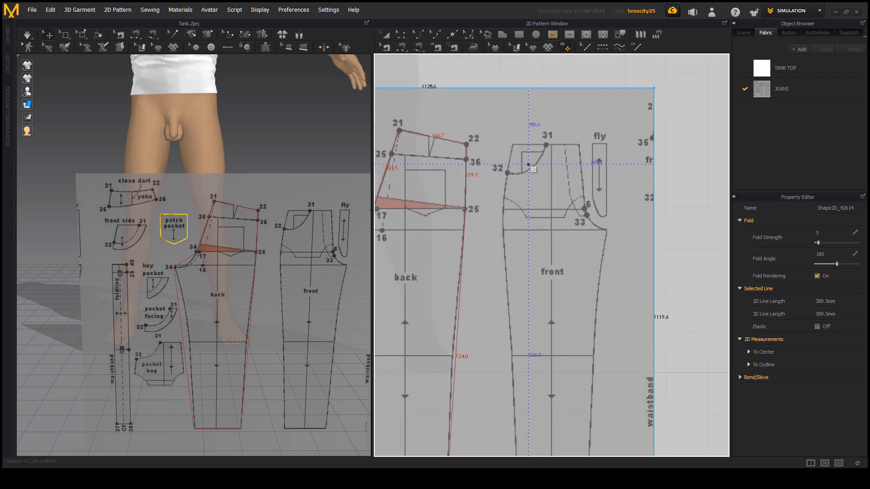
scroll(531, 166, "up", 3)
scroll(505, 180, "up", 2)
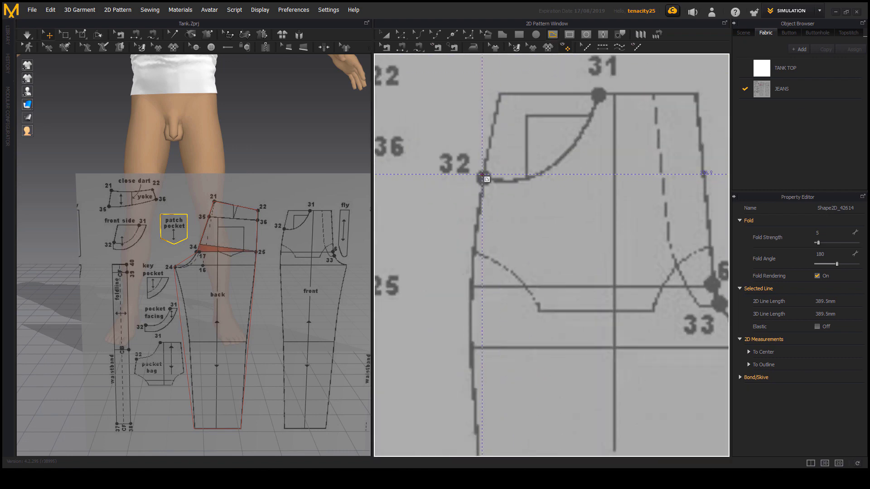
left_click(482, 180)
left_click(500, 92)
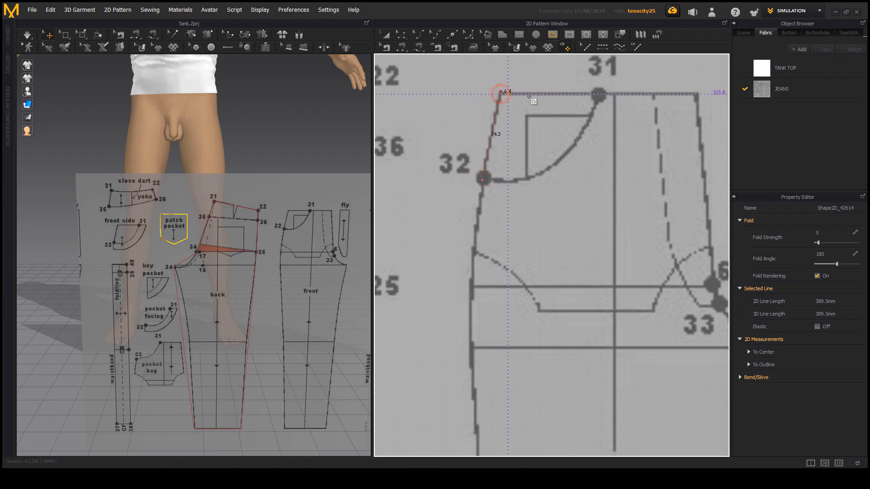
left_click(599, 92)
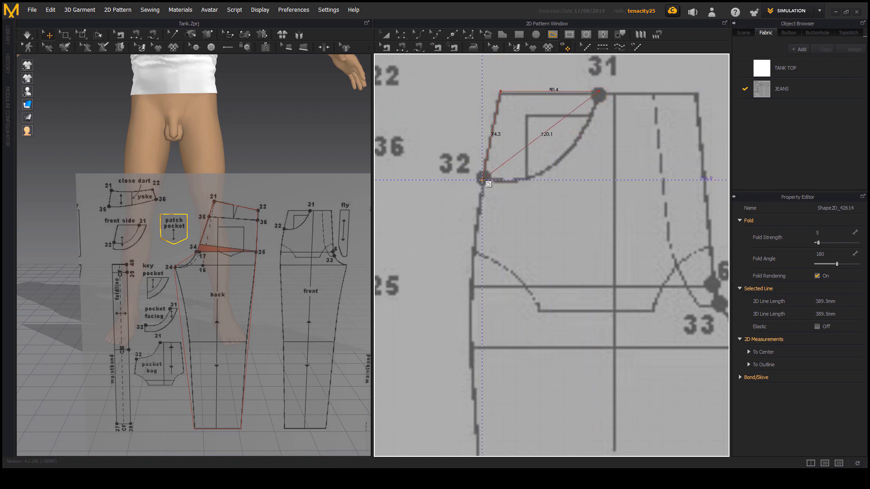
left_click(524, 154)
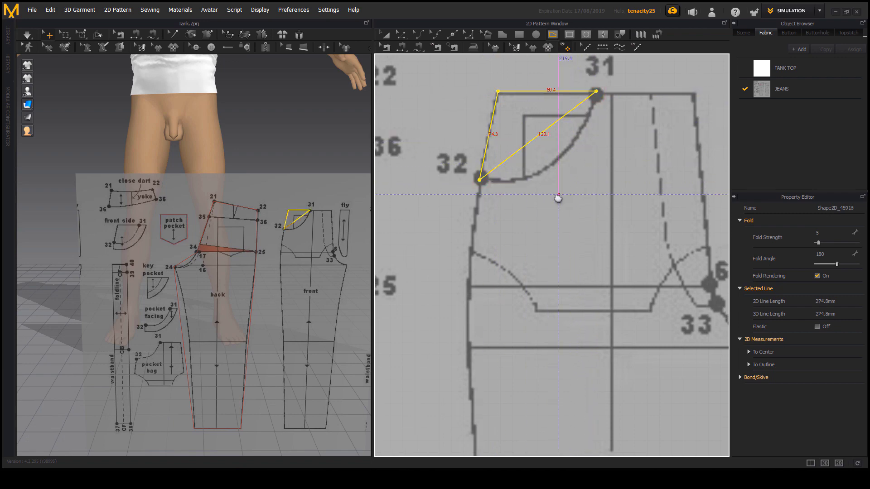
scroll(527, 181, "down", 3)
middle_click_drag(521, 119, 496, 159)
scroll(535, 101, "up", 2)
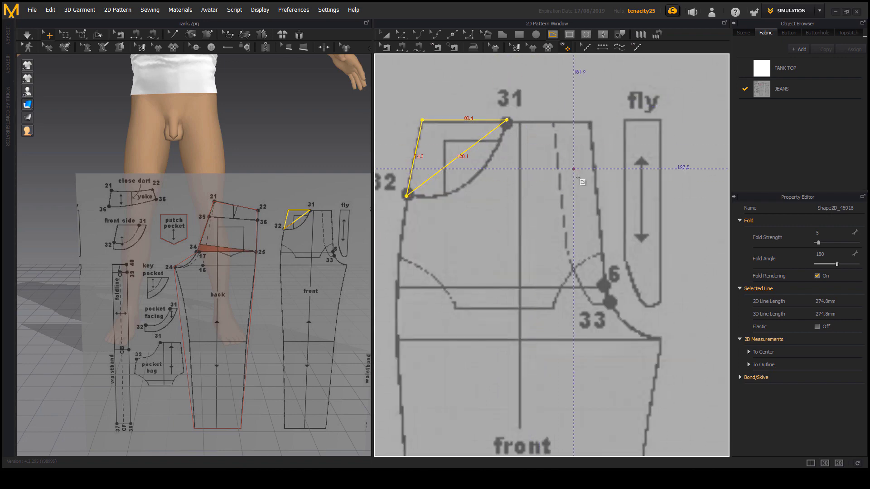
Trace the front piece's waist, pocket diagonal, side seam and hem from the centre-front corner through 31 and 32, about 80, 120, 810 and 168 mm
middle_click_drag(578, 176, 562, 136)
middle_click_drag(510, 275, 546, 201)
scroll(546, 201, "down", 3)
middle_click_drag(584, 90, 585, 174)
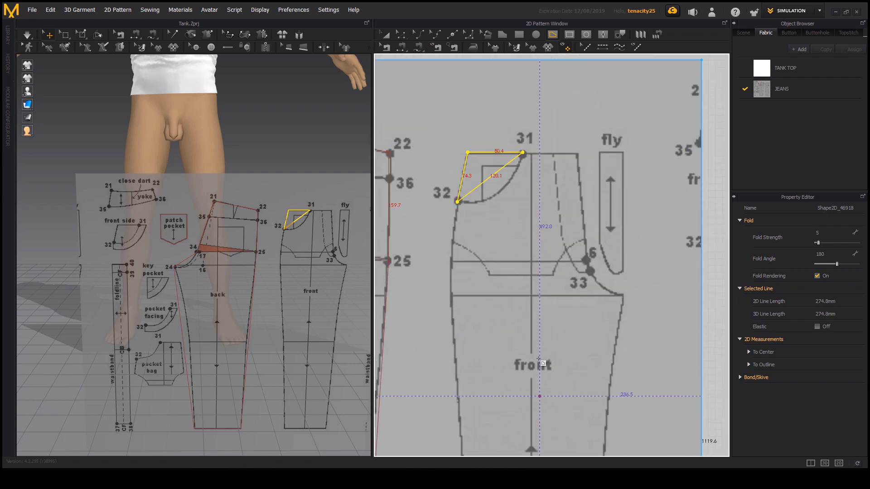
scroll(585, 174, "up", 2)
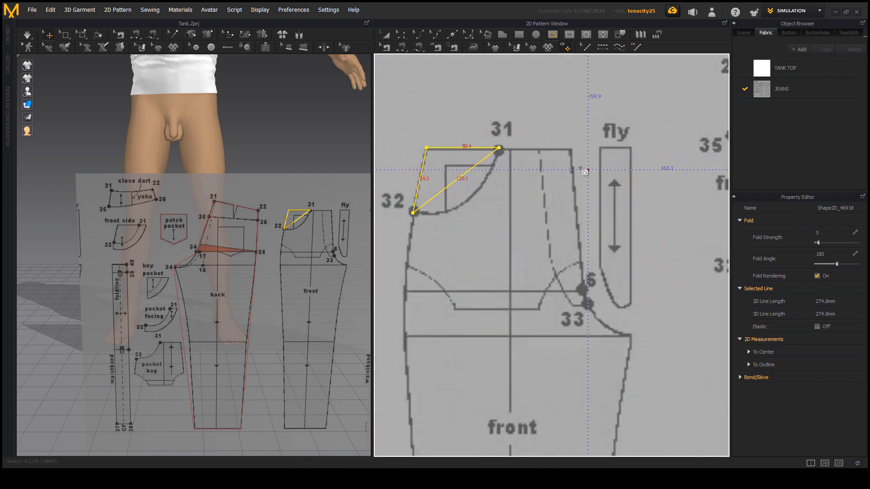
left_click(499, 147)
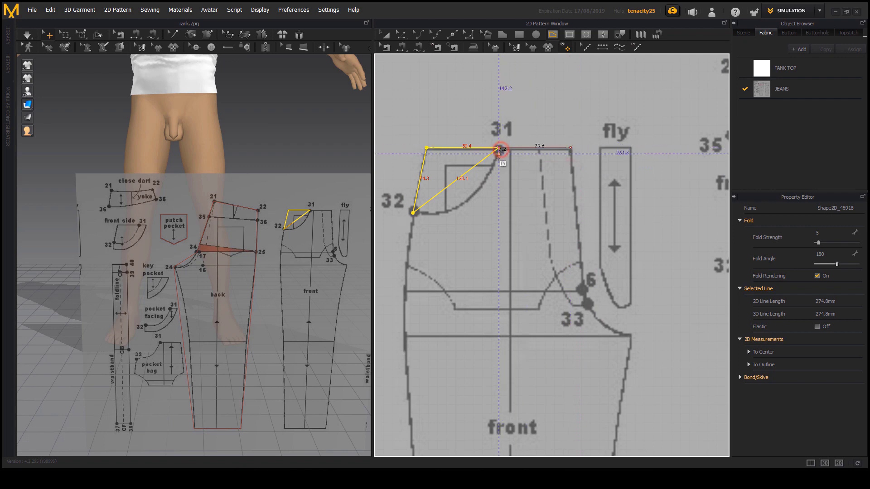
left_click(412, 213)
middle_click_drag(440, 326, 509, 136)
scroll(508, 135, "down", 3)
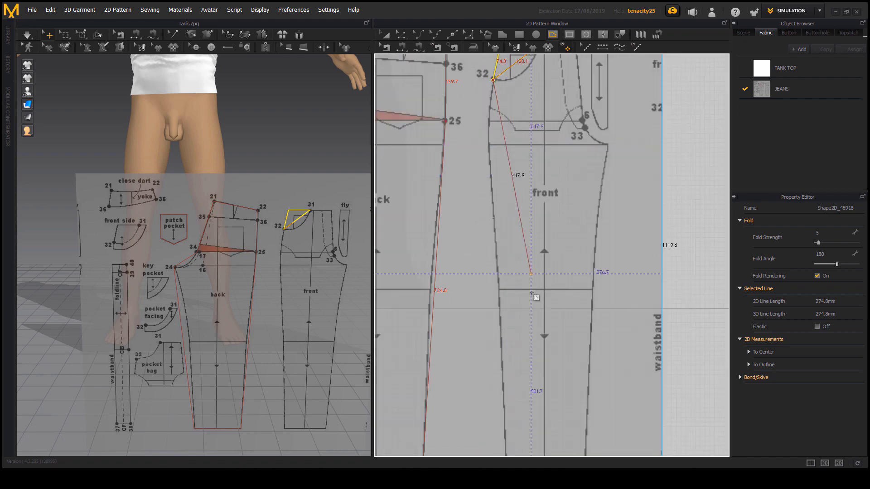
middle_click_drag(536, 300, 485, 111)
scroll(467, 297, "up", 2)
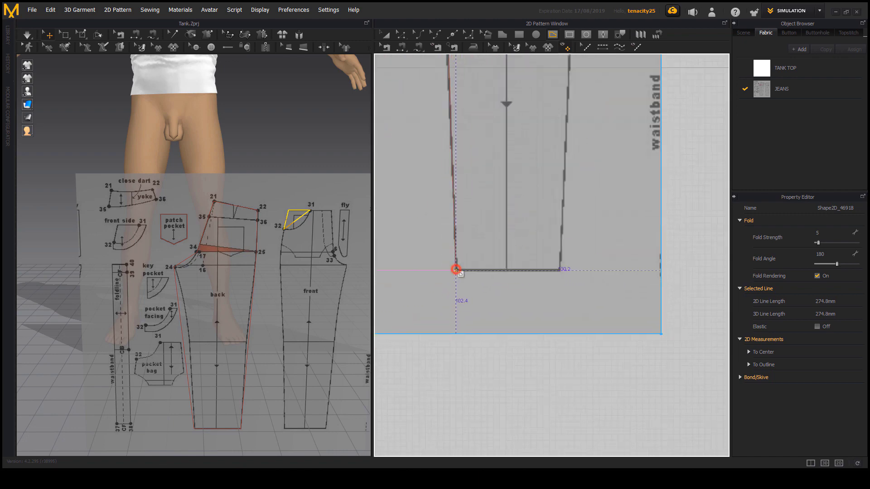
left_click(456, 270)
left_click(561, 271)
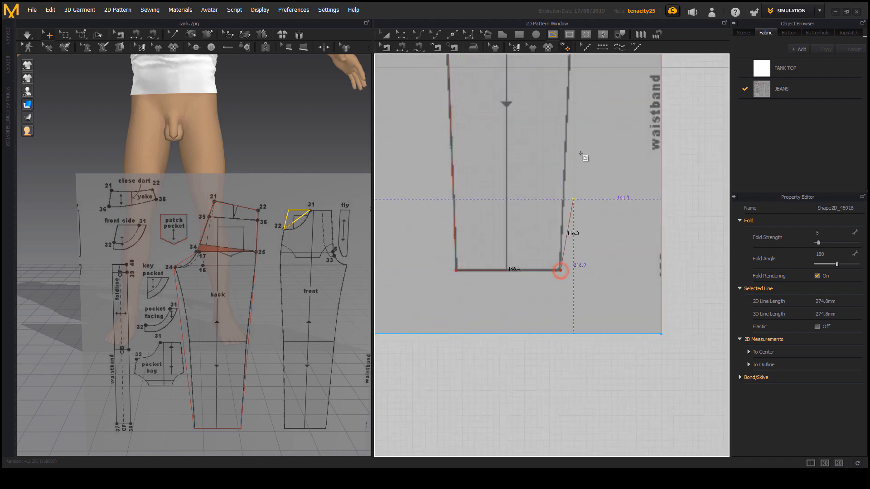
Close the front outline along the inseam, crotch tip, point 6 and centre-front edge, with segments about 674, 74 and 160 mm long
middle_click_drag(584, 158, 565, 260)
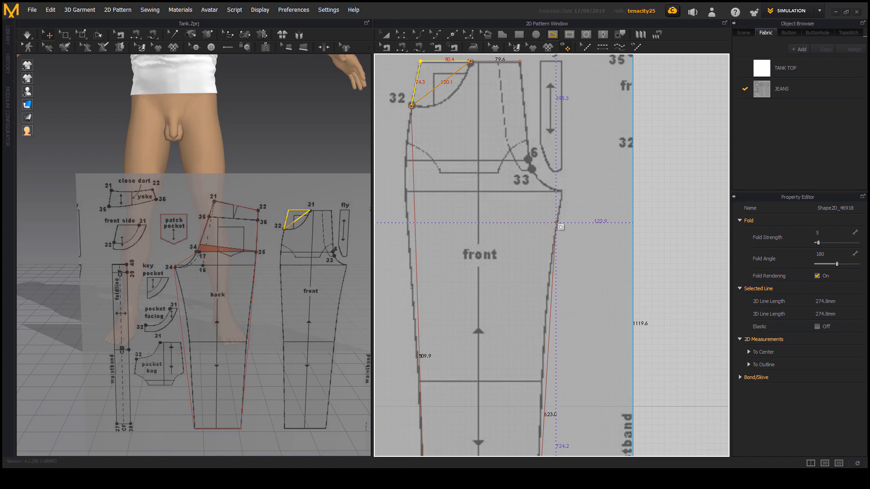
left_click(560, 191)
middle_click_drag(533, 175, 624, 254)
scroll(625, 254, "down", 2)
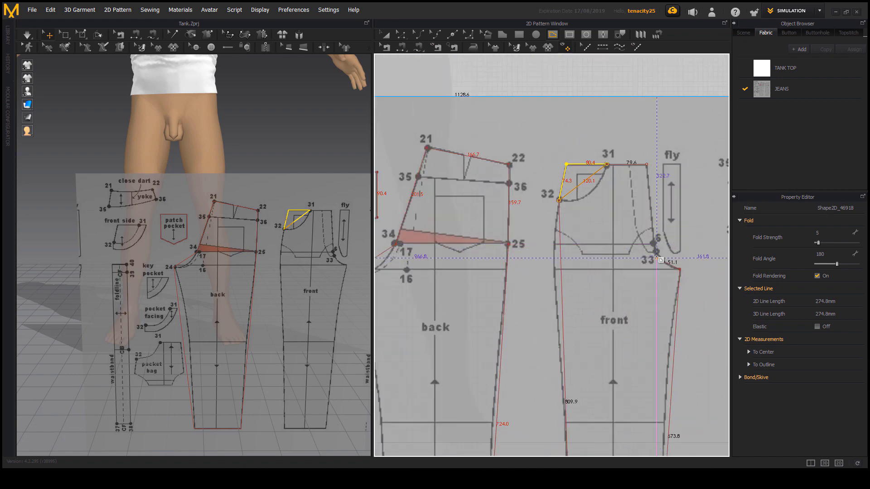
left_click(653, 244)
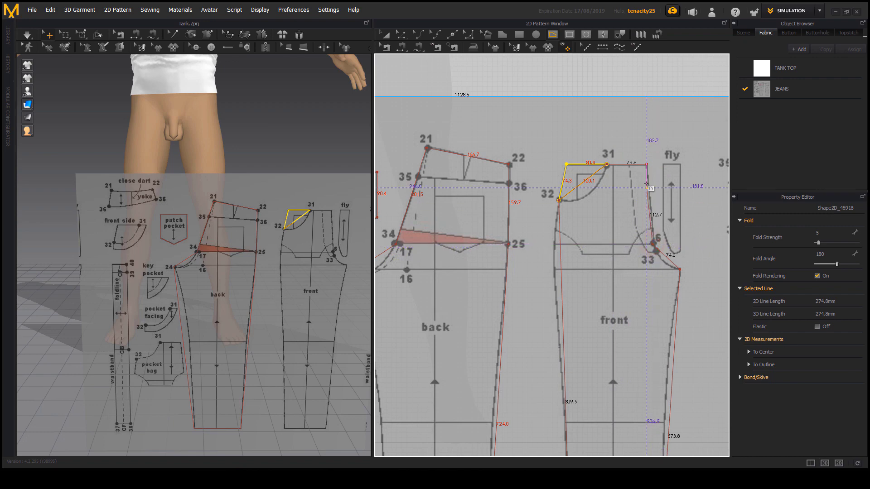
left_click(647, 166)
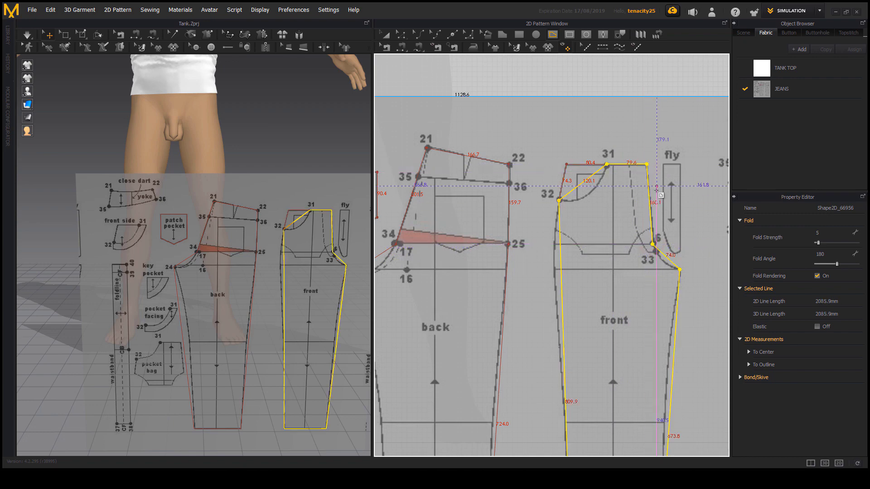
Examine the fly piece's outline and its upper corner beside the traced front piece
mouse_move(662, 206)
middle_mouse_down()
mouse_move(611, 168)
mouse_move(577, 192)
mouse_move(565, 245)
middle_mouse_up()
scroll(610, 167, "up", 3)
scroll(573, 187, "up", 3)
middle_click_drag(574, 187, 543, 191)
scroll(543, 190, "down", 3)
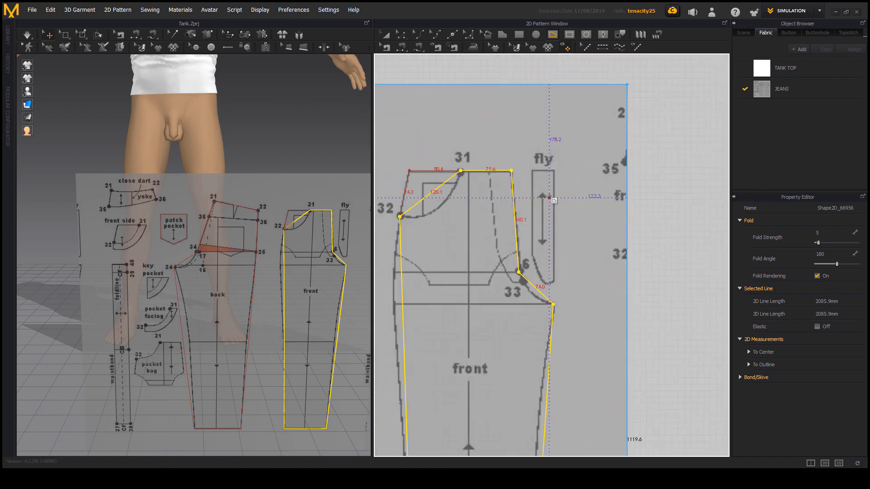
scroll(562, 177, "up", 4)
scroll(555, 135, "up", 2)
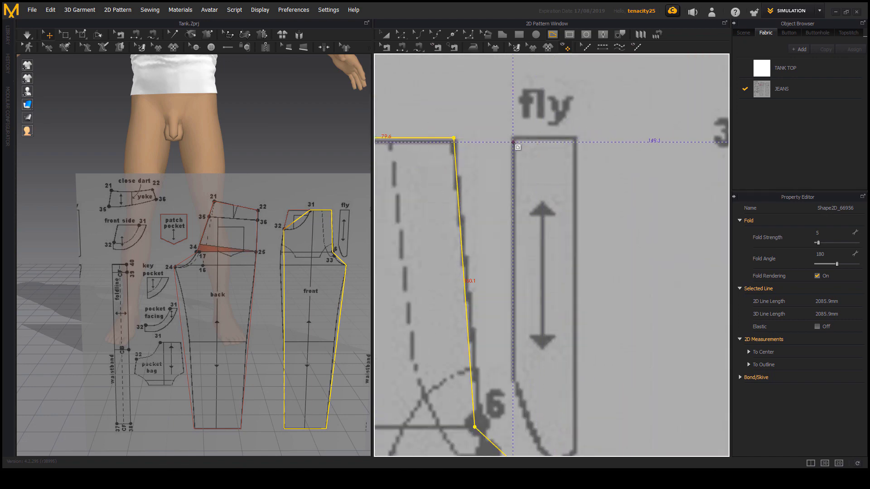
Trace the template's fly piece as a closed internal polygon about 173 mm long
left_click(577, 137)
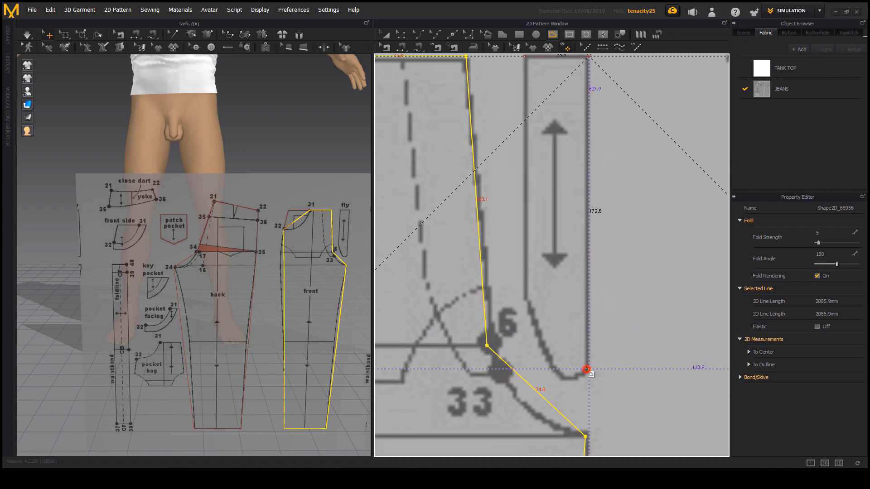
left_click(586, 369)
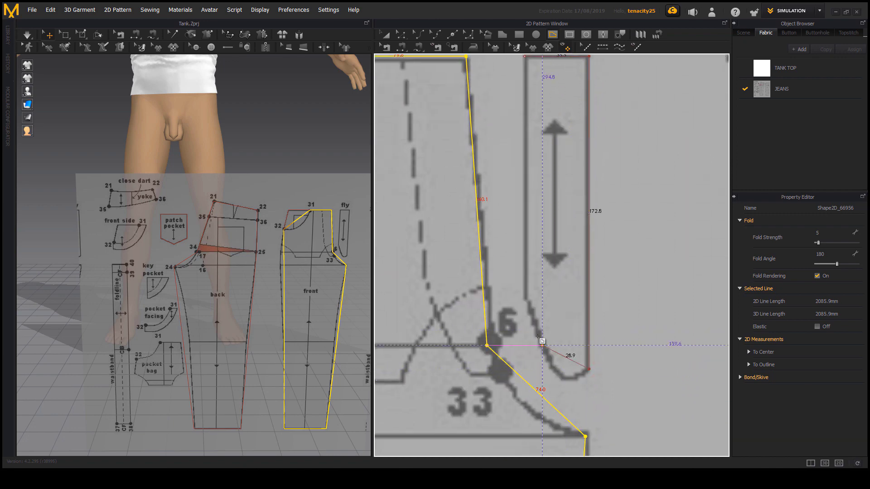
left_click(526, 298)
left_click(541, 159)
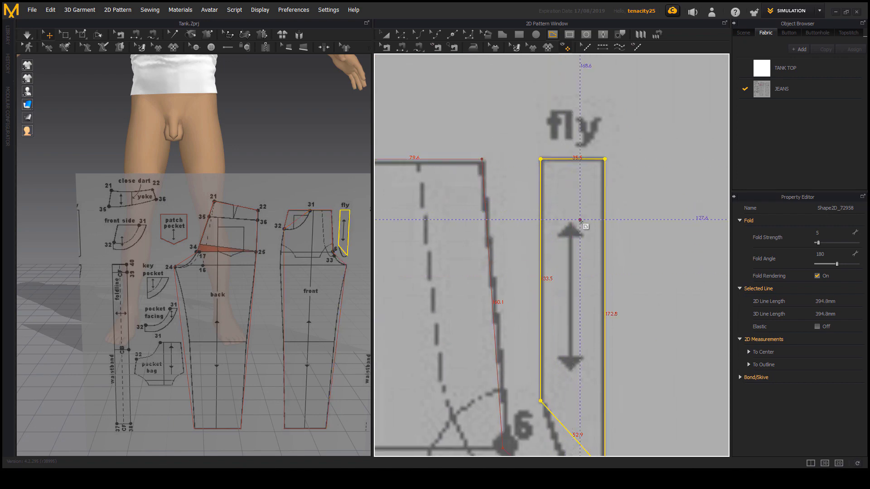
scroll(600, 254, "down", 10)
middle_click_drag(563, 268, 492, 166)
scroll(527, 201, "up", 1)
left_click(386, 37)
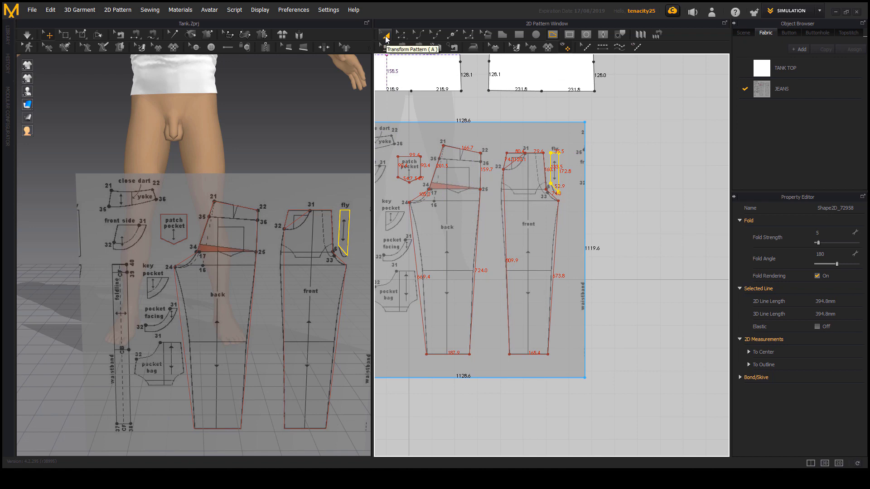
scroll(561, 219, "up", 3)
middle_click_drag(561, 219, 616, 250)
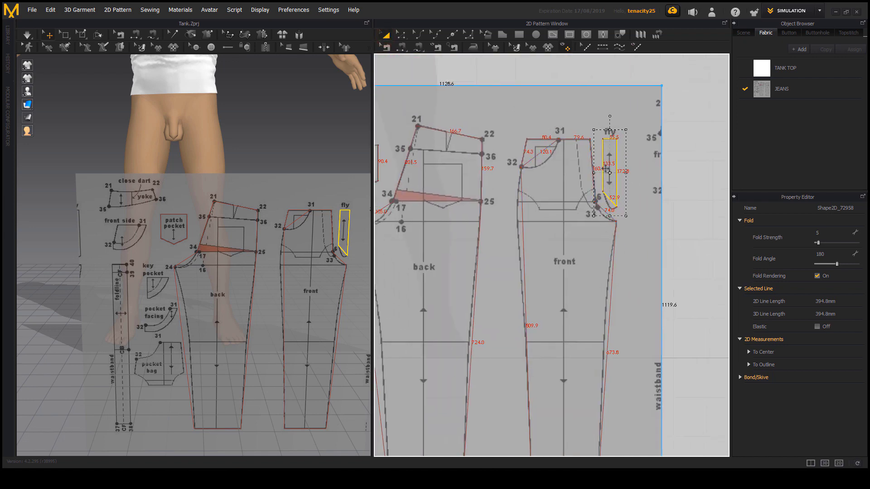
left_click(604, 216, "shift")
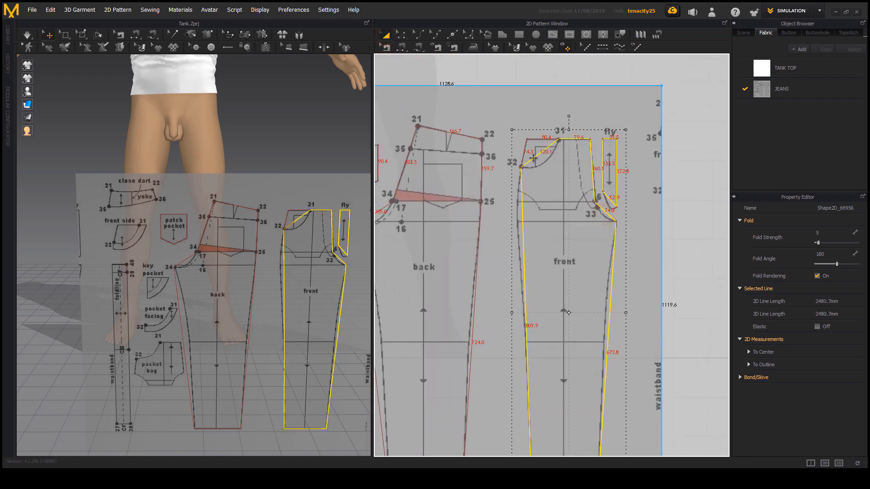
left_click(528, 147, "shift")
left_click(476, 142, "shift")
middle_click_drag(475, 206, 583, 223)
left_click(488, 182, "shift")
scroll(563, 280, "down", 3)
scroll(530, 247, "up", 4)
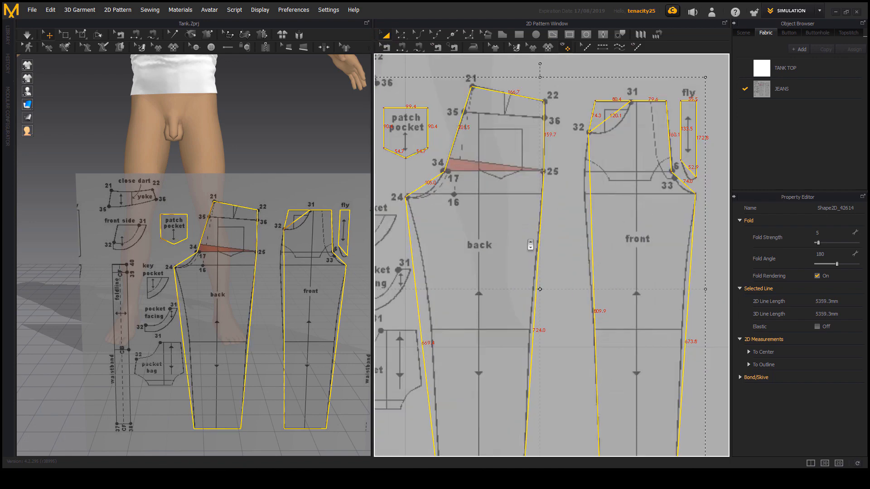
scroll(554, 240, "down", 1)
middle_click_drag(532, 331, 534, 328)
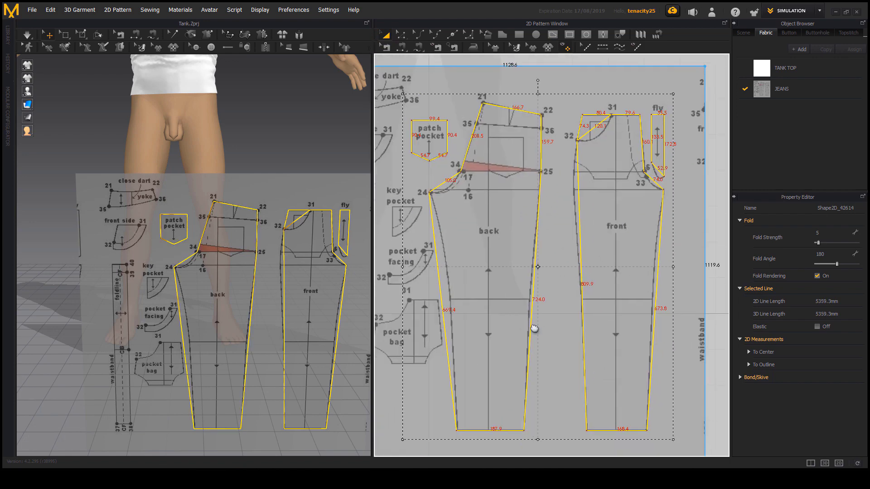
middle_click_drag(578, 174, 608, 184)
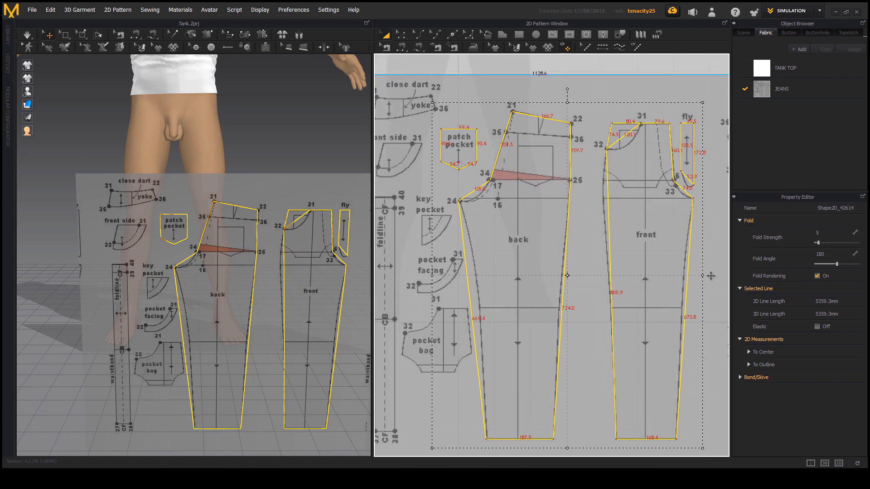
scroll(507, 122, "down", 3)
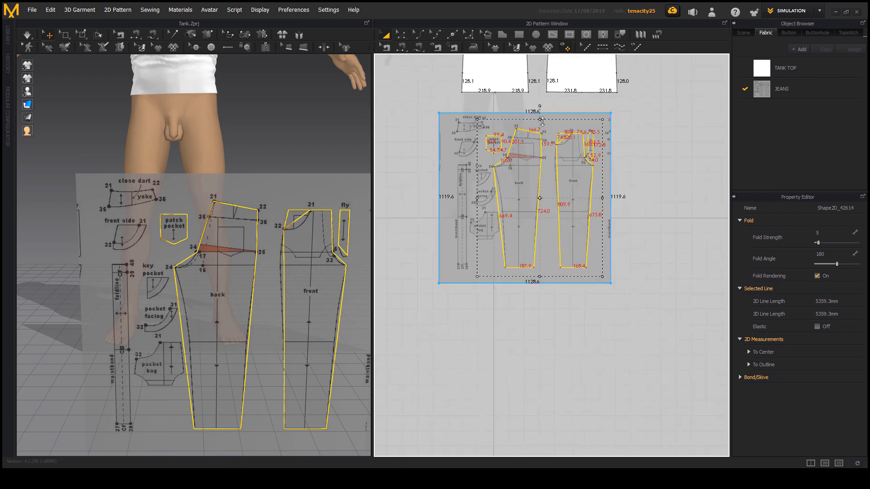
middle_click_drag(630, 168, 639, 195)
scroll(639, 195, "down", 2)
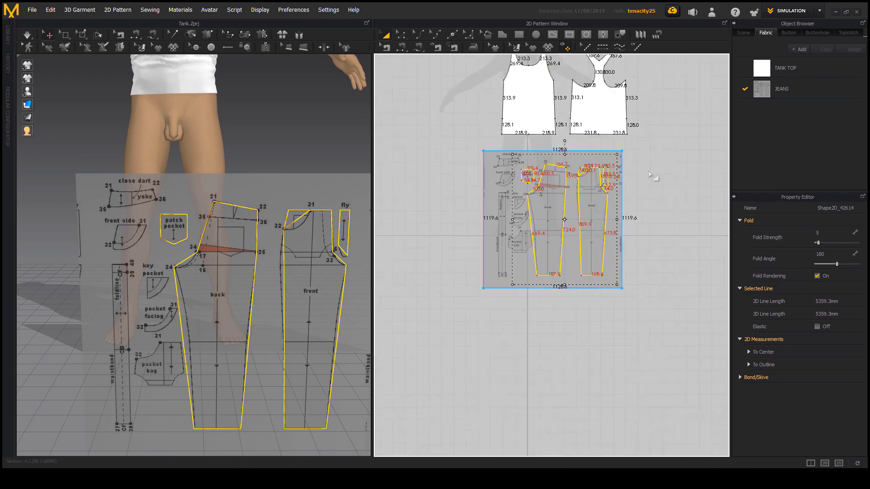
left_click(660, 142)
Curve the back piece's crotch edge between points 34 and 24 to follow the template line
scroll(573, 174, "up", 6)
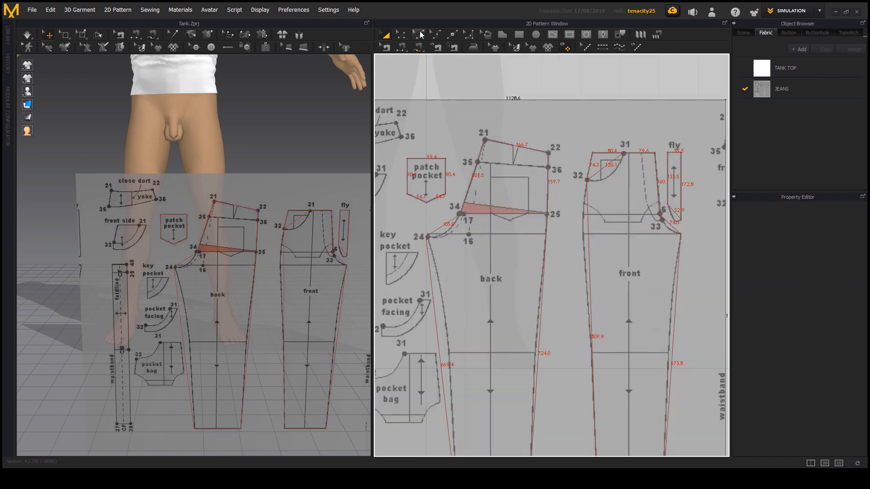
left_click(420, 35)
scroll(459, 193, "up", 2)
scroll(429, 248, "up", 2)
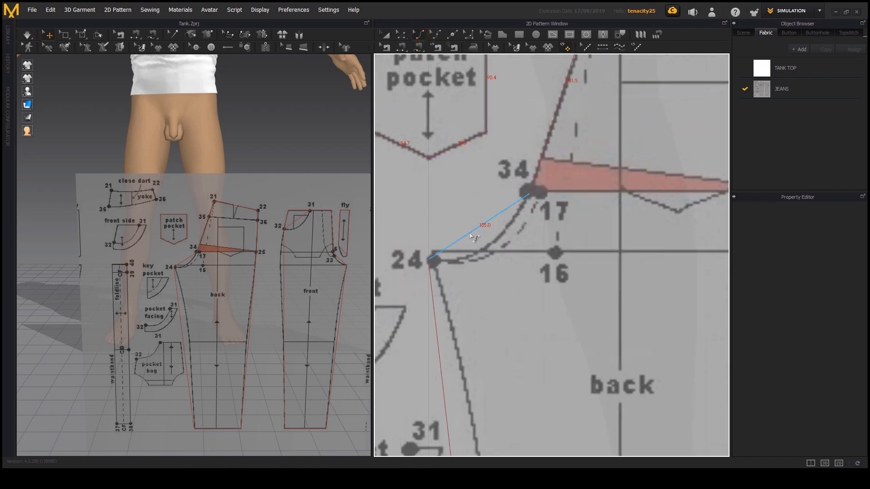
left_click_drag(474, 240, 490, 253)
Curve both long leg edges of the back piece to match the template outline
scroll(520, 398, "down", 2)
middle_click_drag(520, 407, 481, 182)
left_click_drag(459, 258, 461, 260)
middle_click_drag(643, 280, 607, 297)
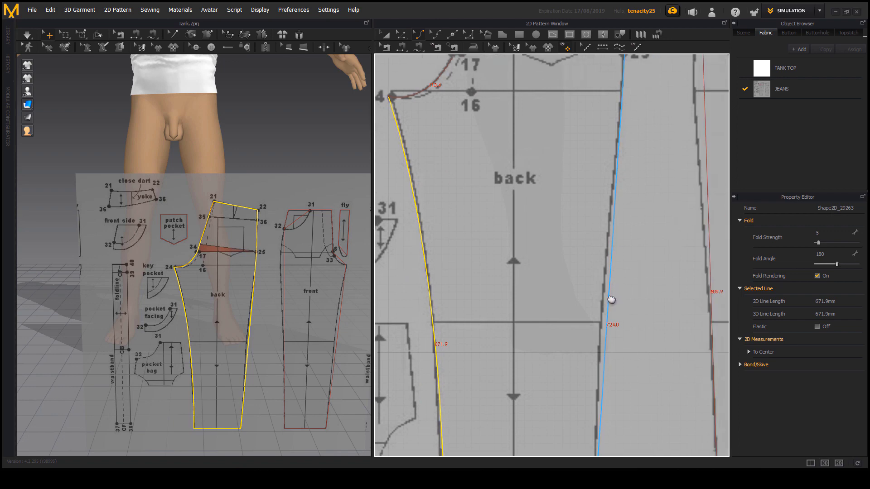
left_click_drag(607, 293, 602, 292)
Curve the front piece's pocket-opening edge between points 31 and 32 to follow the template
middle_click_drag(618, 68, 619, 271)
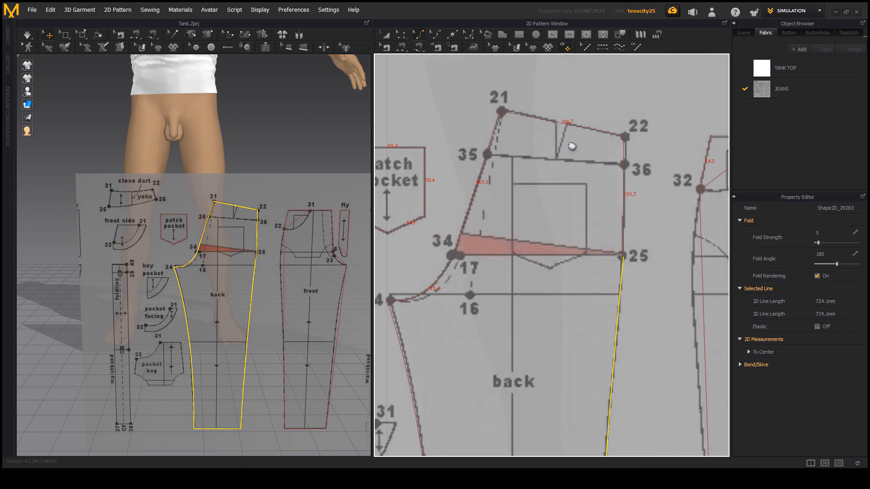
middle_click_drag(621, 237, 572, 219)
middle_click_drag(689, 180, 560, 197)
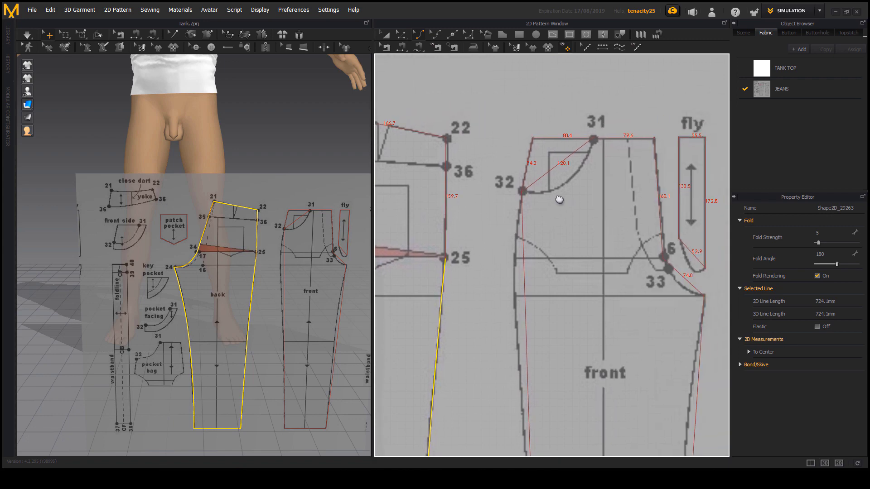
scroll(560, 186, "up", 3)
scroll(570, 237, "up", 3)
scroll(575, 233, "down", 6)
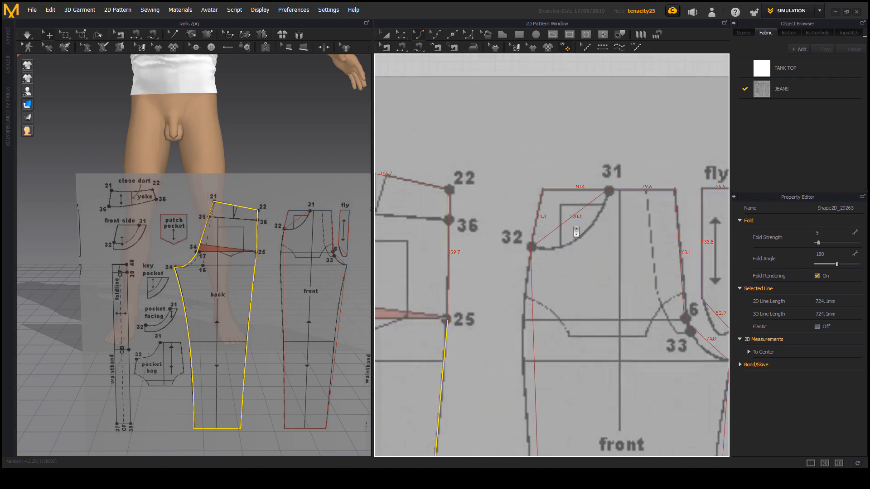
scroll(562, 220, "up", 4)
left_click_drag(572, 235, 574, 249)
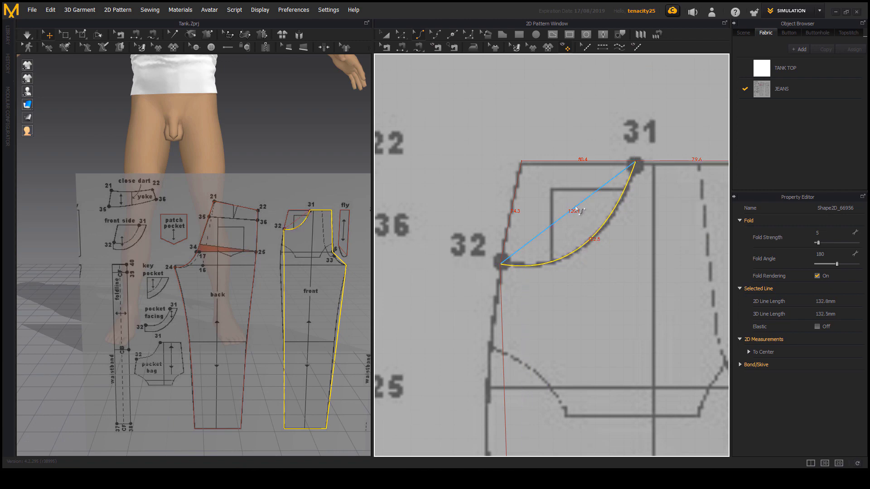
Curve the matching edge of the small front side piece and refine the pocket-opening curves along the template
left_click(581, 231)
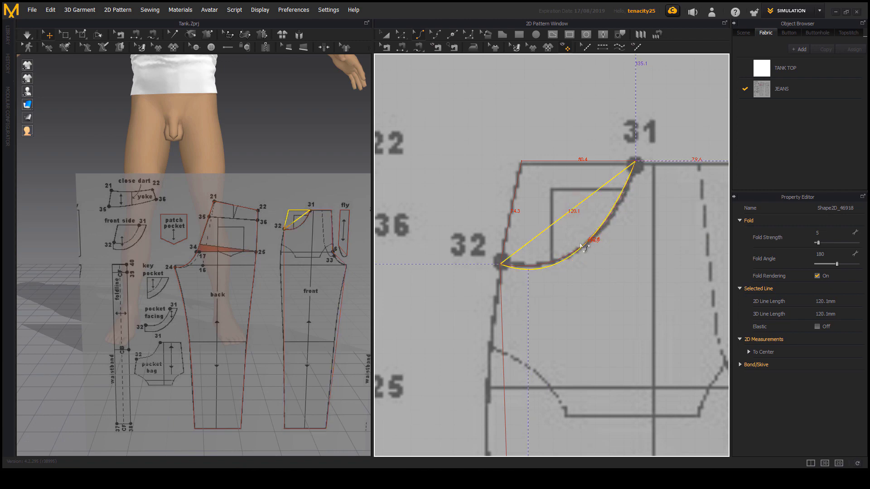
key("Delete")
scroll(550, 274, "up", 3)
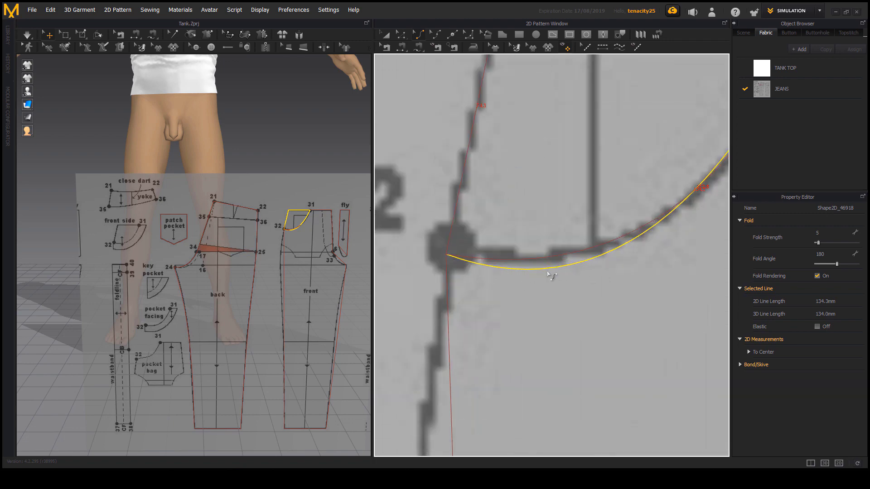
left_click_drag(547, 269, 546, 249)
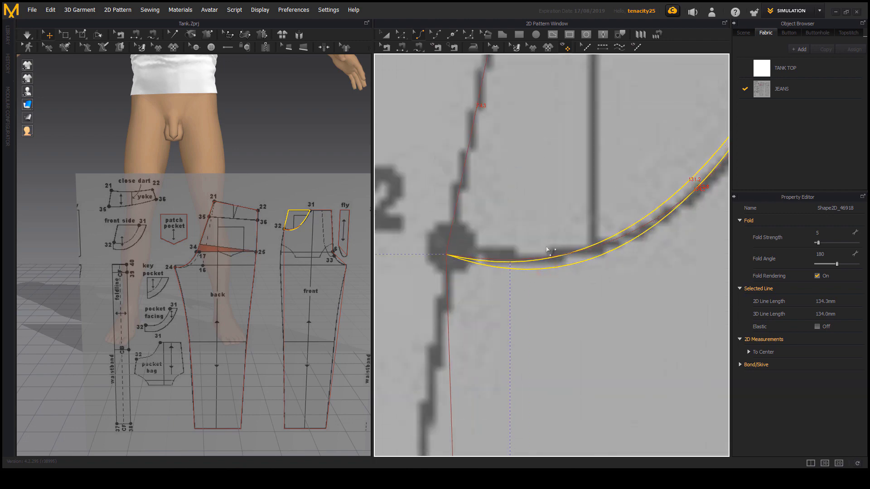
left_click_drag(693, 176, 698, 187)
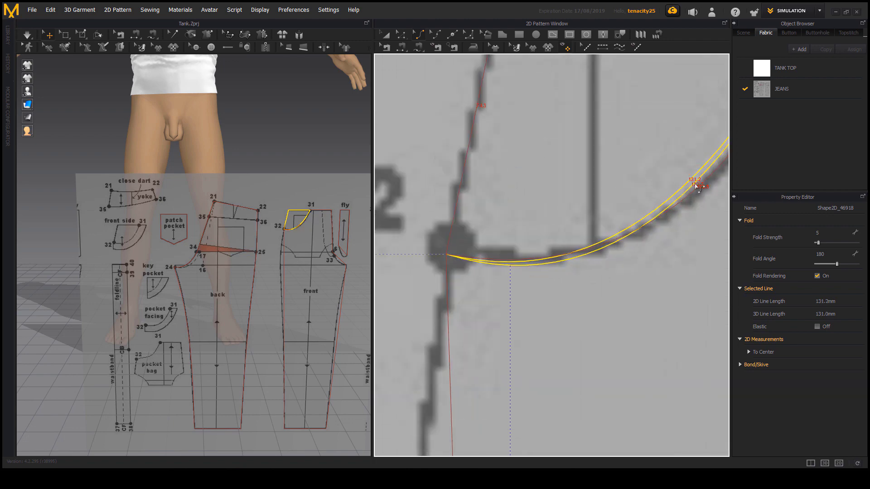
middle_click_drag(694, 208, 597, 290)
left_click_drag(659, 207, 638, 216)
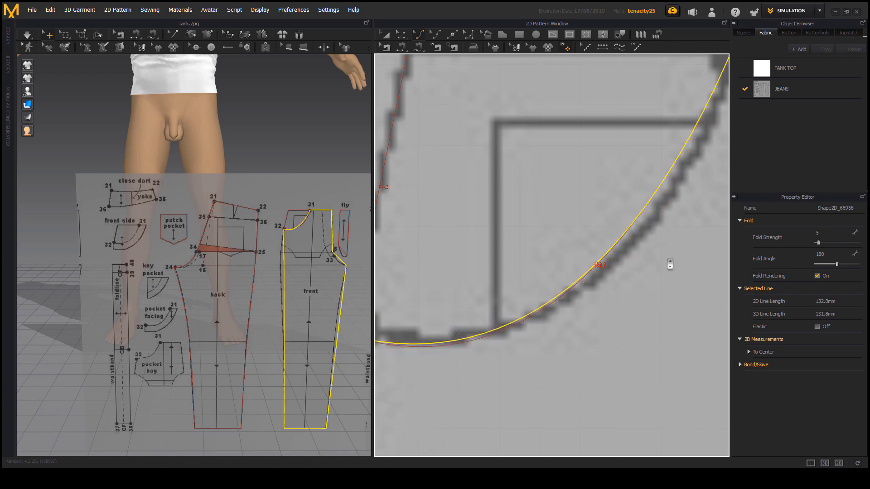
Curve the front piece's crotch edge through point 33 to follow the template
scroll(668, 261, "down", 5)
middle_click_drag(668, 261, 582, 141)
scroll(631, 217, "down", 3)
middle_click_drag(644, 264, 587, 163)
scroll(658, 171, "up", 5)
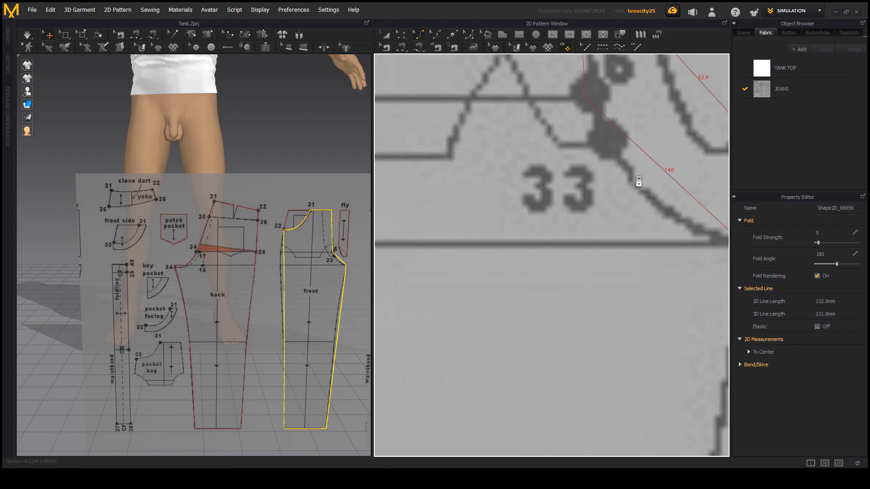
left_click_drag(654, 172, 649, 198)
Curve the lower slanted edge of the fly piece into the template's rounded end
scroll(642, 231, "down", 2)
middle_click_drag(663, 182, 592, 248)
scroll(605, 245, "up", 1)
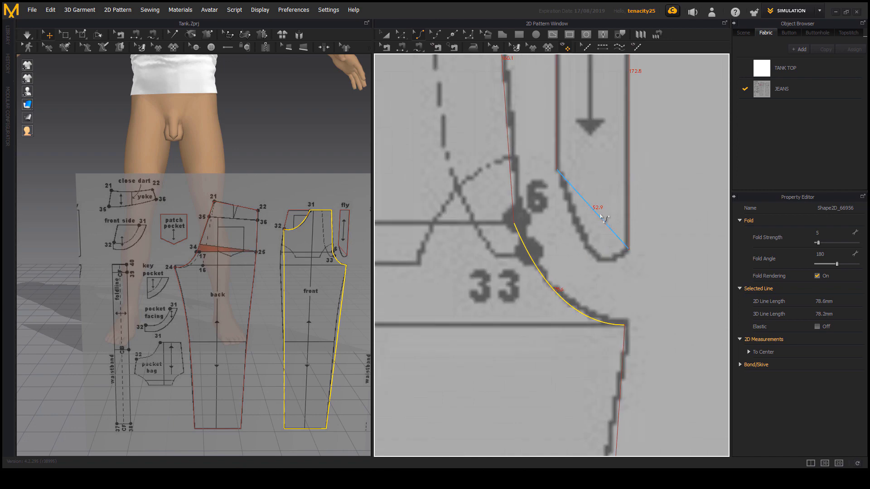
mouse_move(600, 246)
left_mouse_down()
mouse_move(589, 249)
mouse_move(596, 252)
left_mouse_up()
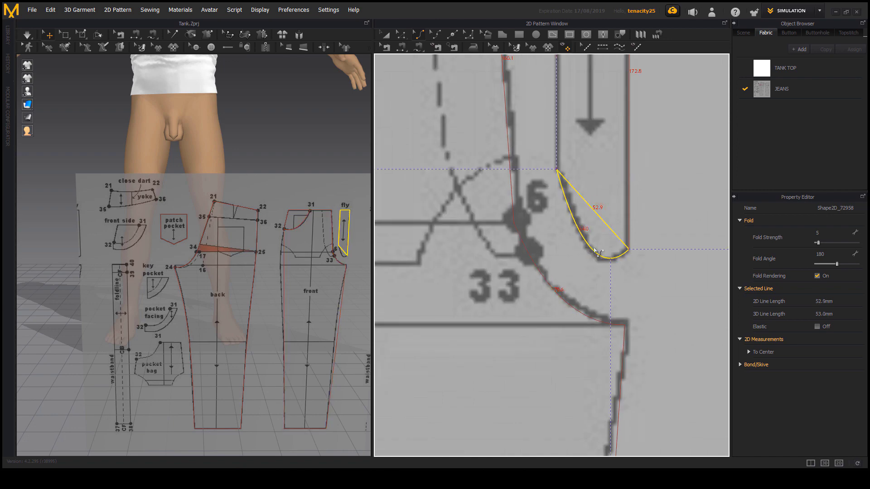
Curve the front piece's two long leg edges to match the template outline
scroll(594, 303, "down", 3)
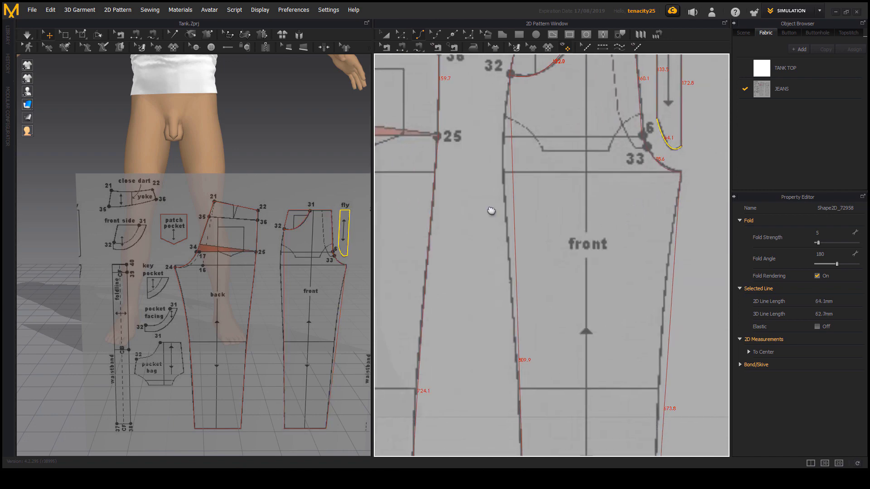
left_click_drag(504, 179, 505, 157)
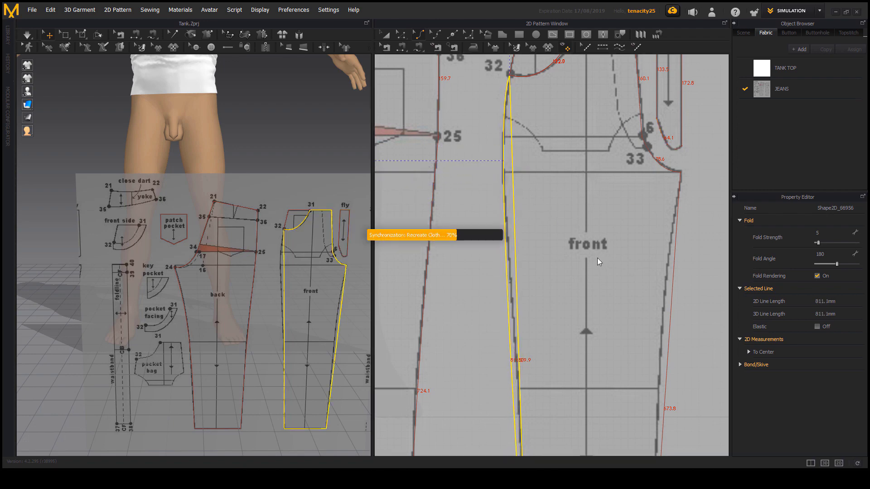
right_click_drag(622, 270, 617, 239)
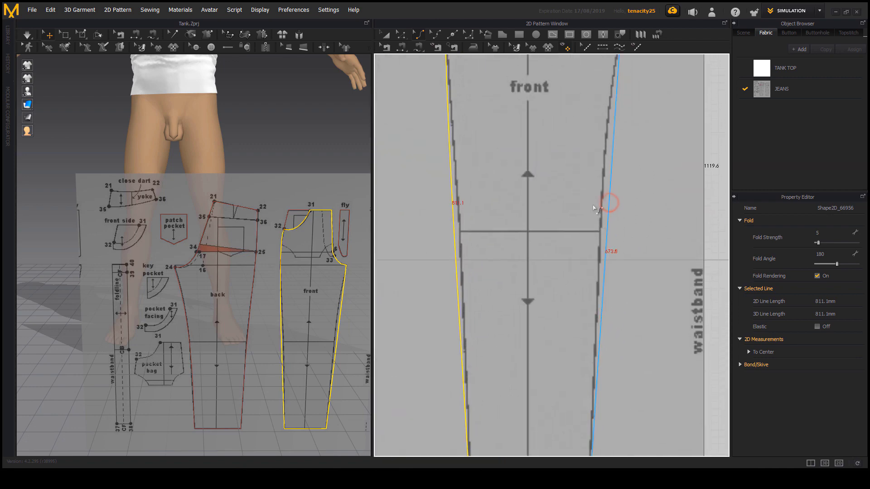
left_click_drag(609, 202, 601, 204)
left_click_drag(653, 150, 652, 152)
Select the patch pocket, back, front, front side and fly shapes together with Transform Pattern
right_click_drag(652, 152, 586, 295)
scroll(586, 294, "down", 4)
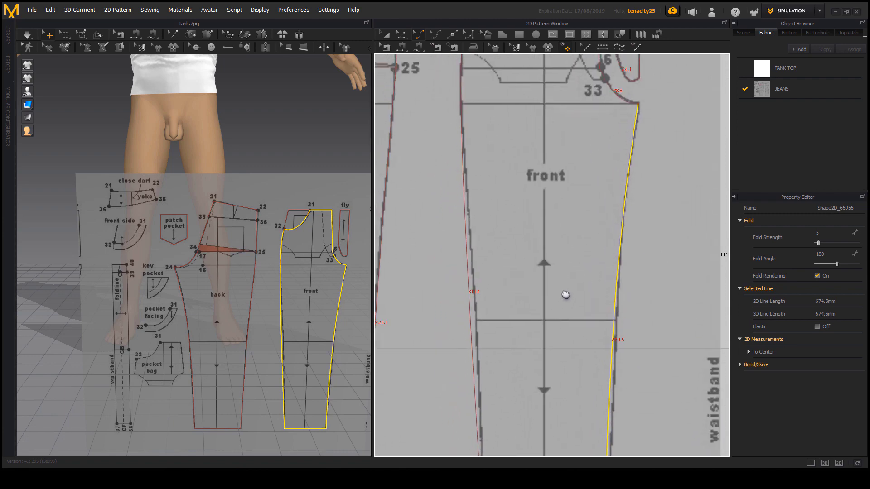
scroll(550, 262, "up", 2)
middle_click_drag(547, 218, 546, 195)
scroll(560, 203, "down", 1)
scroll(526, 217, "up", 5)
scroll(539, 177, "down", 6)
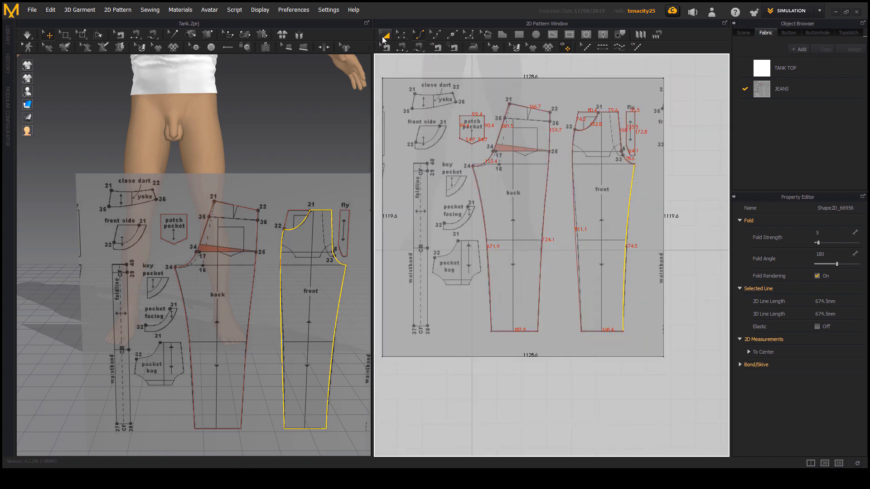
left_click(383, 40)
middle_click_drag(637, 198, 587, 221)
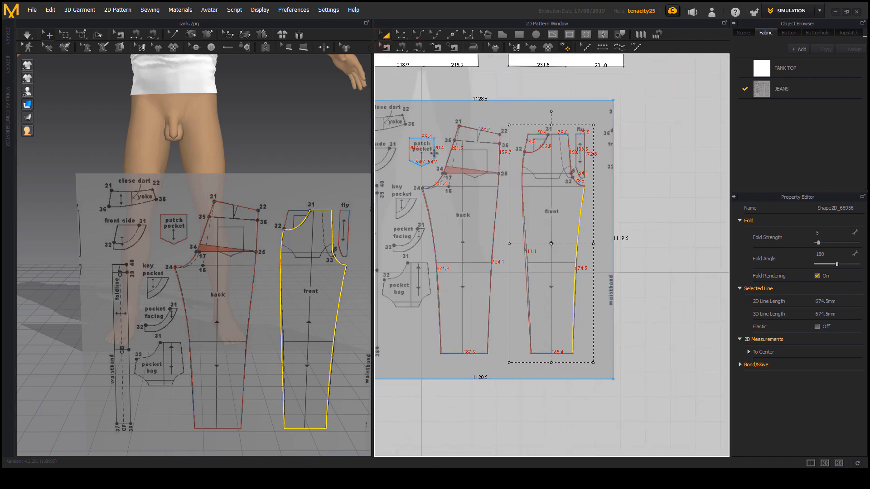
left_click(433, 153)
left_click(431, 224, "shift")
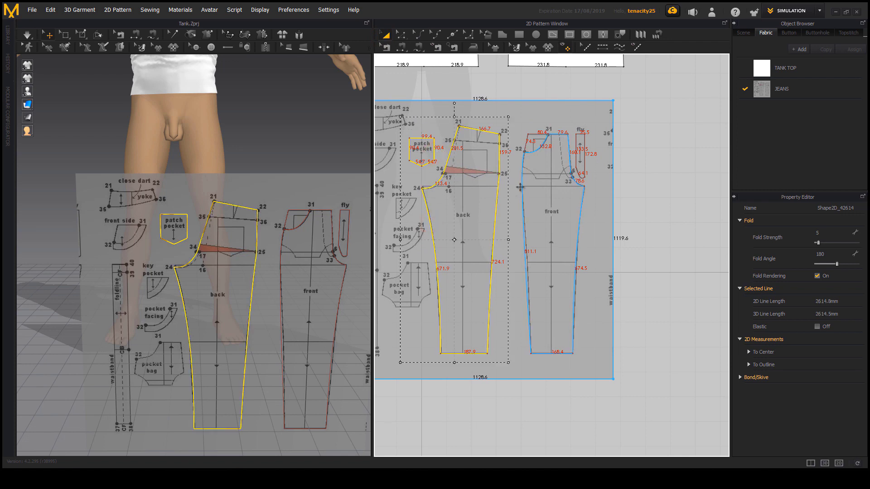
left_click(521, 187, "shift")
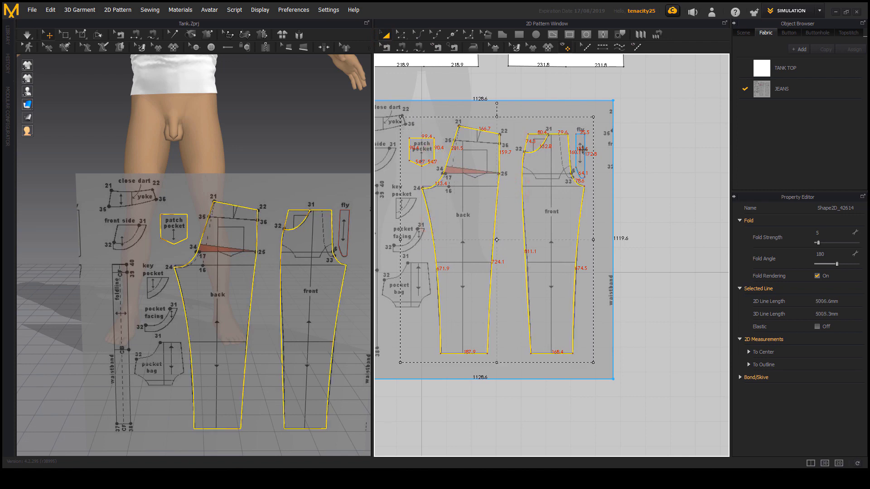
left_click(582, 150, "shift")
middle_click_drag(555, 231, 593, 269)
scroll(563, 254, "down", 3)
scroll(561, 255, "up", 2)
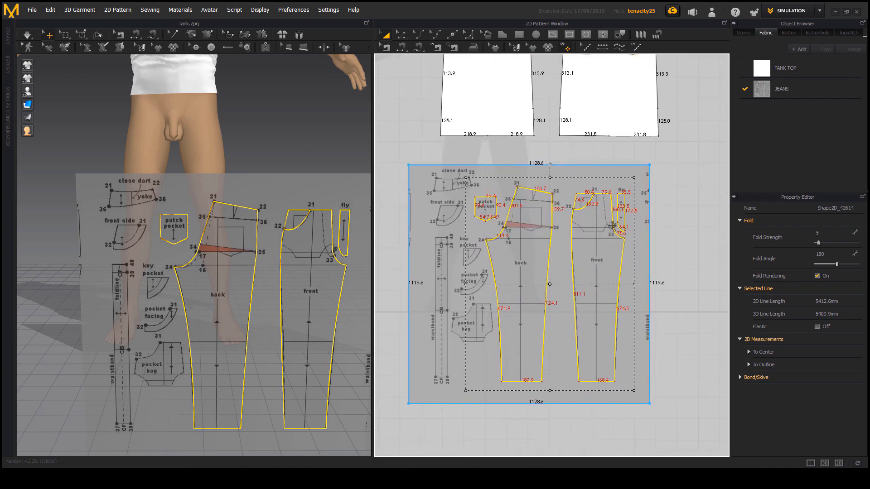
Clone the selected patch pocket, back, front, front side and fly shapes as patterns, placing them beside the template
right_click(614, 226)
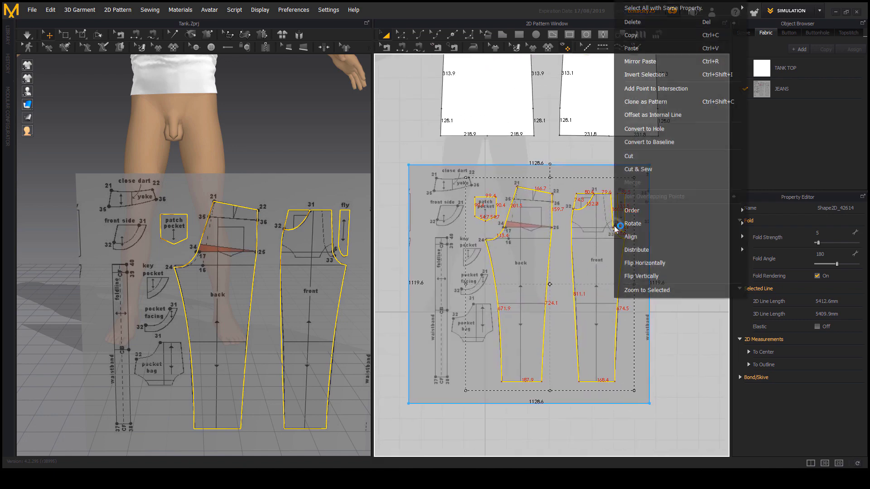
left_click(654, 104)
scroll(562, 263, "down", 3)
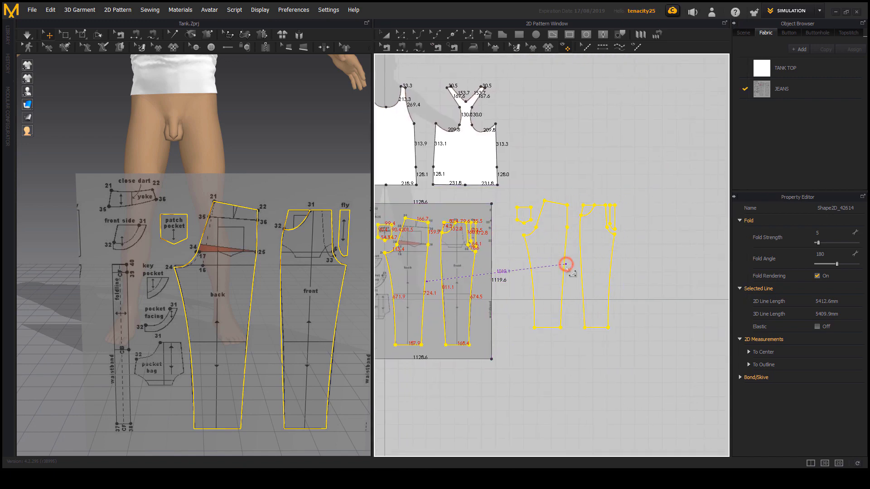
left_click(566, 265)
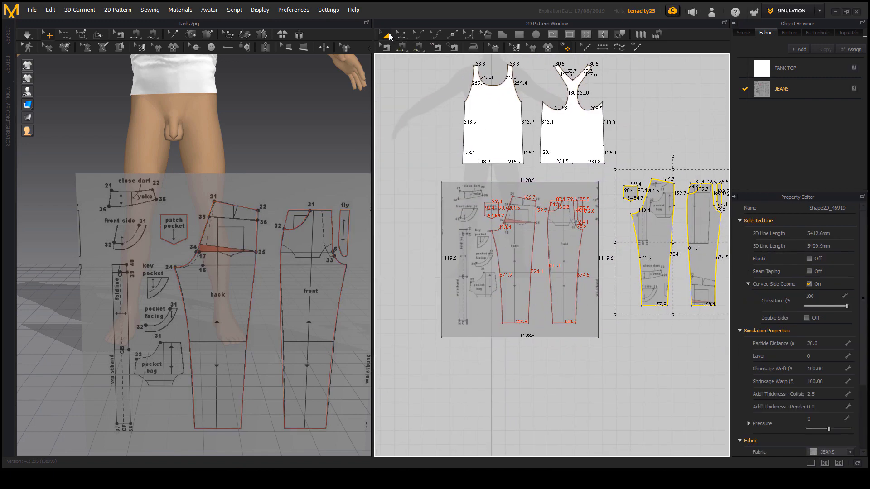
Delete the rectangular template pattern together with its internal shapes
scroll(495, 265, "up", 3)
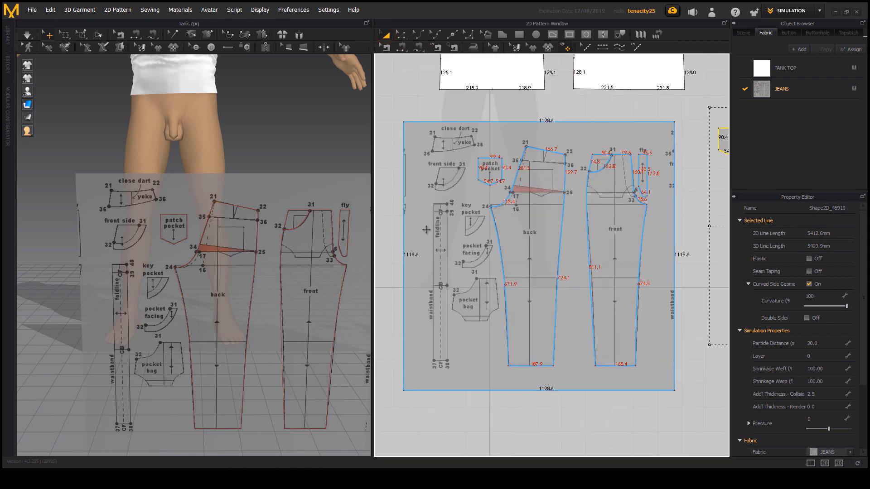
left_click(426, 229)
scroll(437, 225, "down", 2)
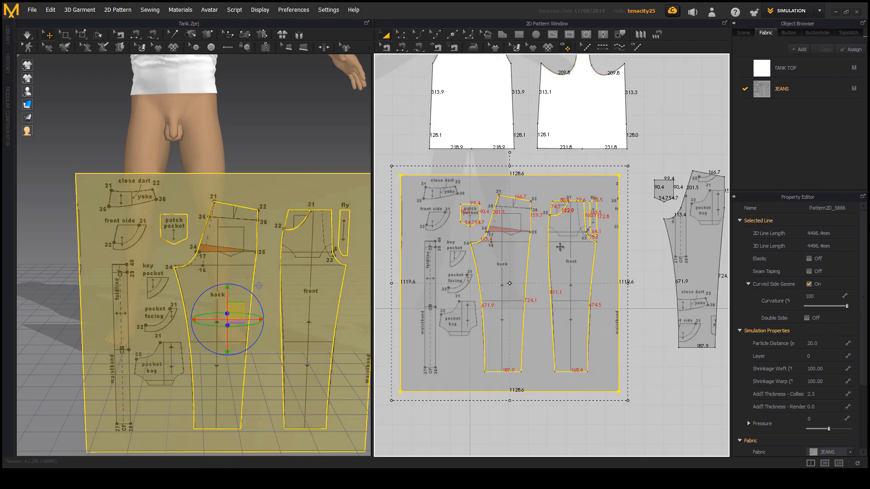
right_click_drag(531, 300, 519, 302)
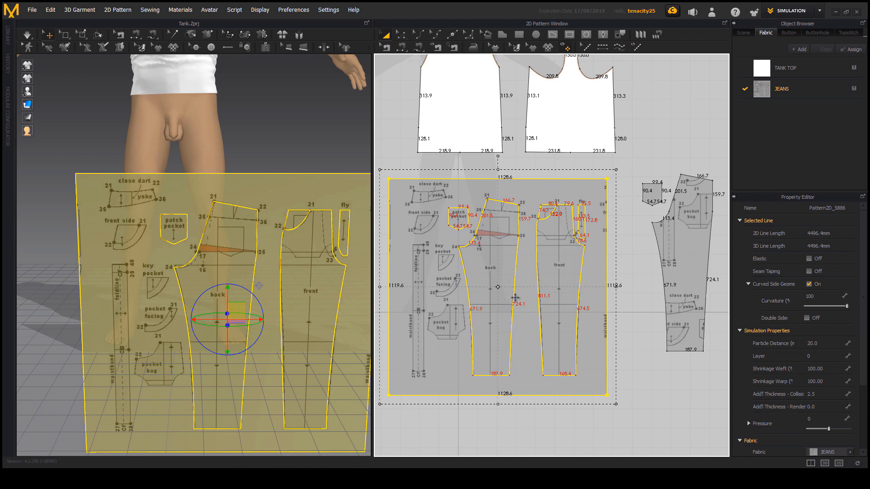
key("Delete")
Remove the template image texture from the JEANS fabric
middle_click_drag(605, 300, 460, 340)
middle_click_drag(602, 323, 567, 315)
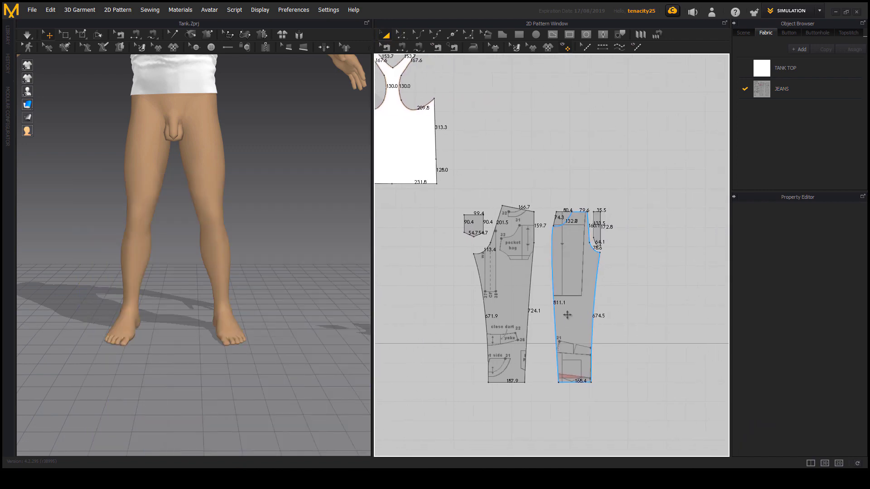
left_click(520, 250)
left_click(568, 260)
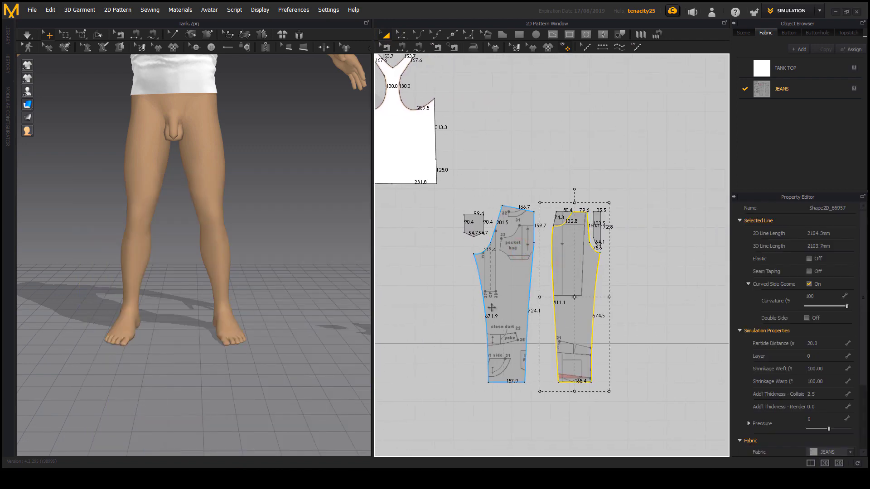
middle_click_drag(624, 305, 636, 282)
left_click(788, 91)
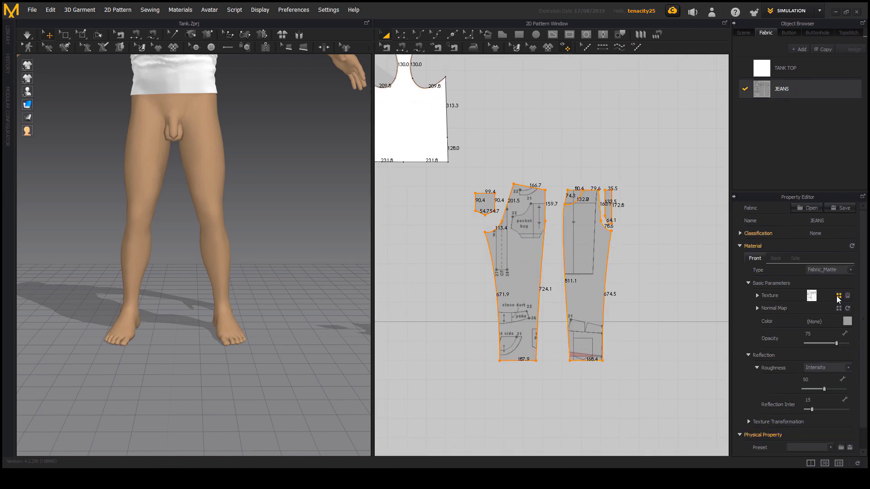
left_click(848, 296)
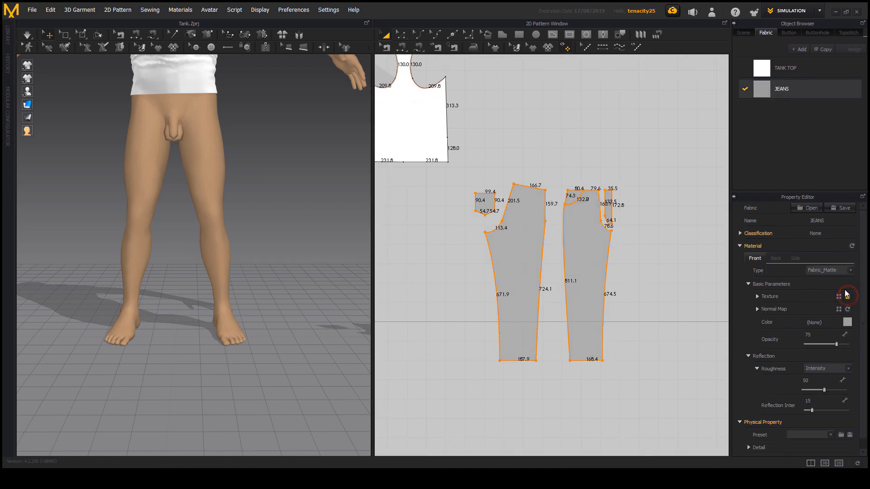
Spread the patch pocket, back, front and front side patterns apart from each other in the 2D layout
middle_click_drag(535, 252, 539, 285)
left_click_drag(485, 236, 458, 236)
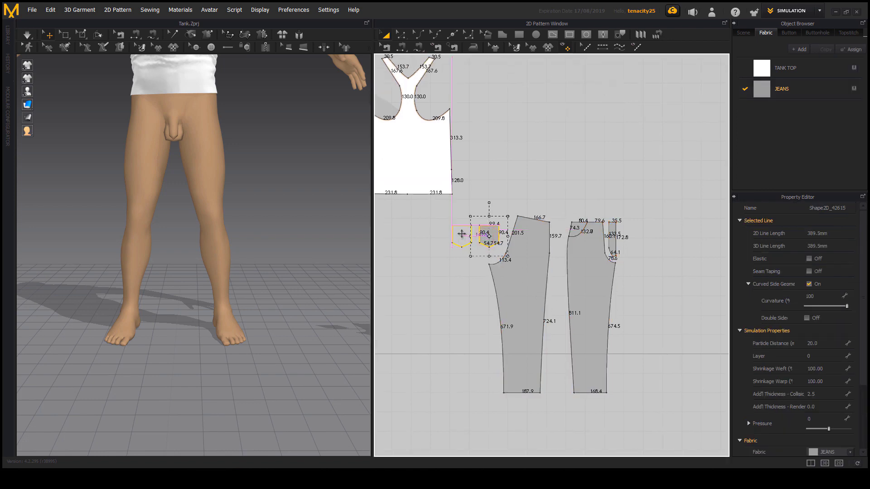
left_click_drag(528, 249, 517, 266)
left_click_drag(594, 272, 593, 284)
left_click_drag(576, 232, 570, 231)
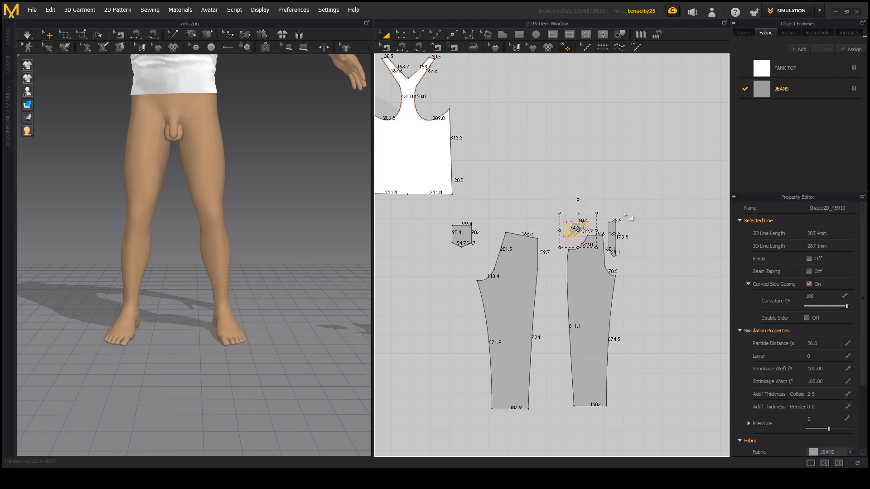
Set the JEANS fabric opacity to 100
left_click(800, 89)
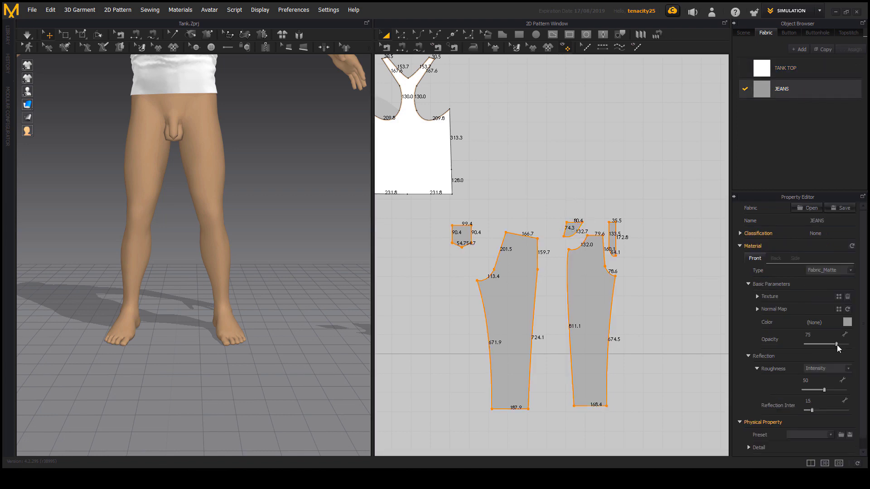
left_click_drag(836, 344, 847, 344)
middle_click_drag(464, 278, 570, 305)
middle_click_drag(507, 244, 471, 241)
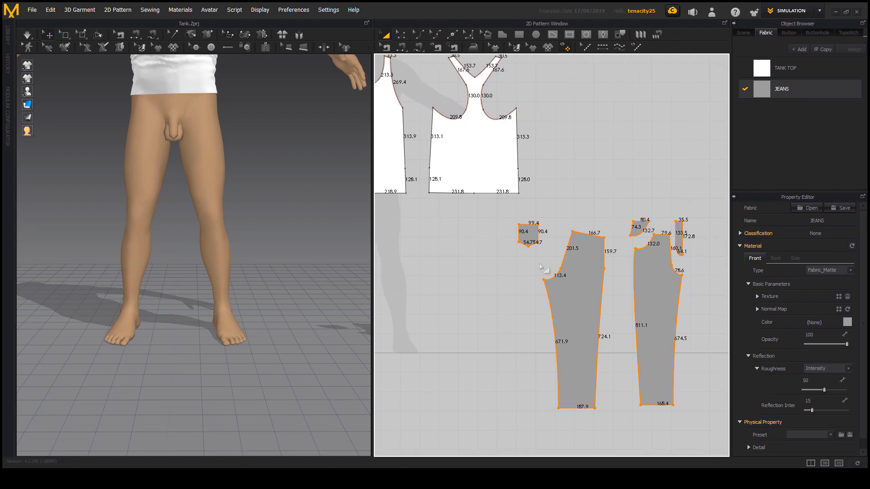
middle_click_drag(540, 266, 539, 265)
scroll(268, 320, "down", 2)
Select all the jeans patterns and move them together in 3D to stand in front of the avatar
middle_click_drag(245, 216, 213, 313)
middle_click_drag(289, 297, 253, 240)
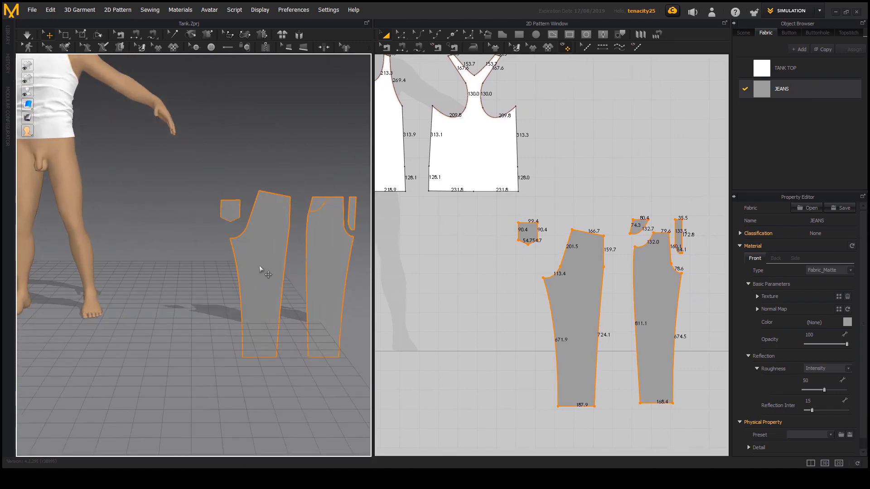
scroll(260, 269, "down", 2)
right_click_drag(253, 281, 233, 303)
middle_click_drag(229, 286, 278, 303)
right_click_drag(277, 303, 262, 295)
middle_click_drag(317, 265, 272, 236)
middle_click_drag(586, 303, 523, 286)
scroll(524, 283, "down", 2)
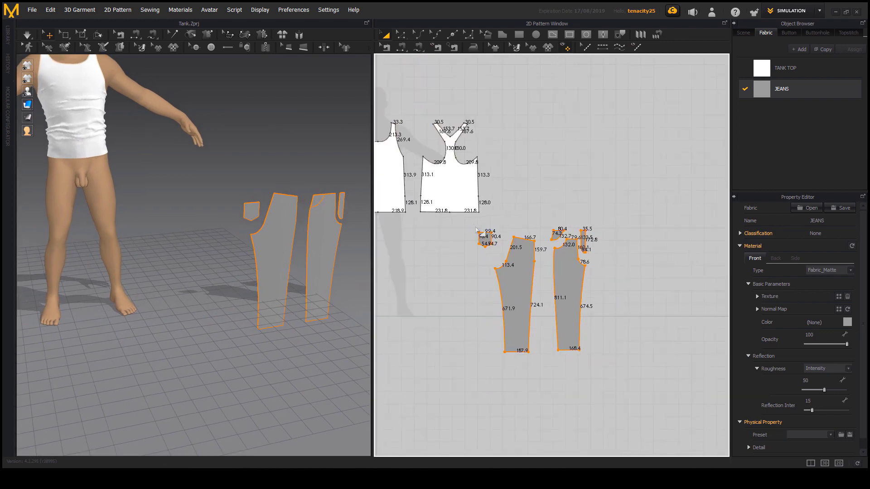
left_click_drag(468, 222, 629, 380)
right_click_drag(293, 279, 279, 283)
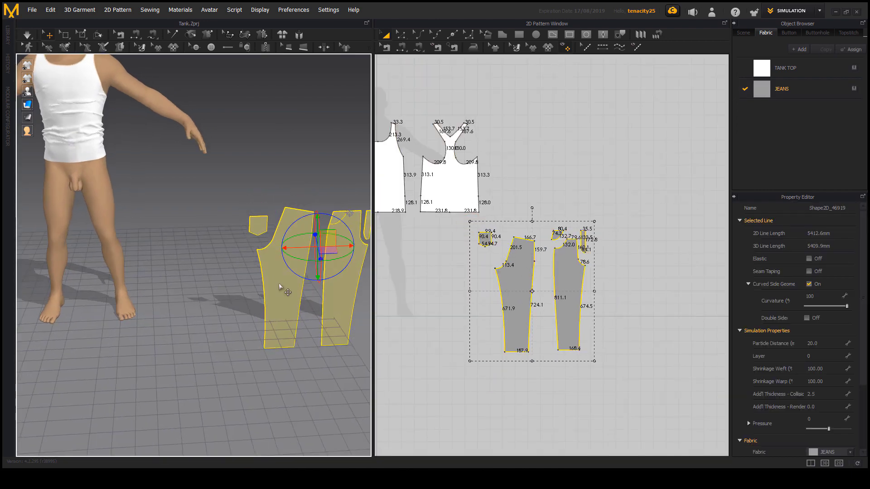
scroll(279, 283, "down", 1)
middle_click_drag(278, 283, 302, 278)
left_click_drag(359, 251, 154, 260)
right_click_drag(166, 306, 311, 355)
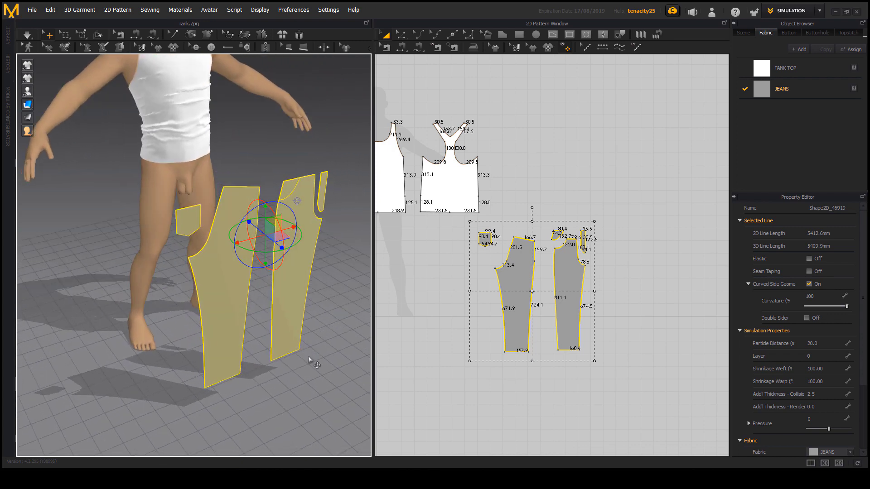
Place the back piece and patch pocket behind the avatar and flip them horizontally in 3D
left_click(308, 356)
left_click(211, 266)
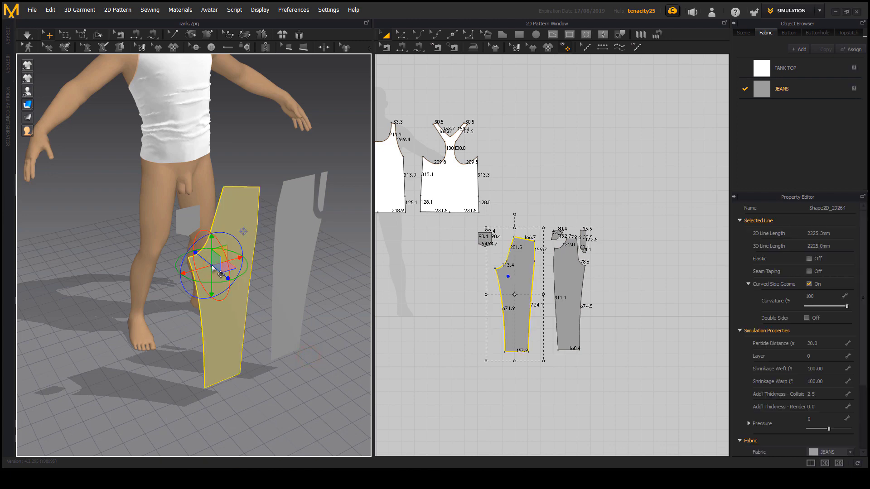
left_click(193, 221, "shift")
right_click_drag(231, 324, 305, 383)
left_click(250, 323)
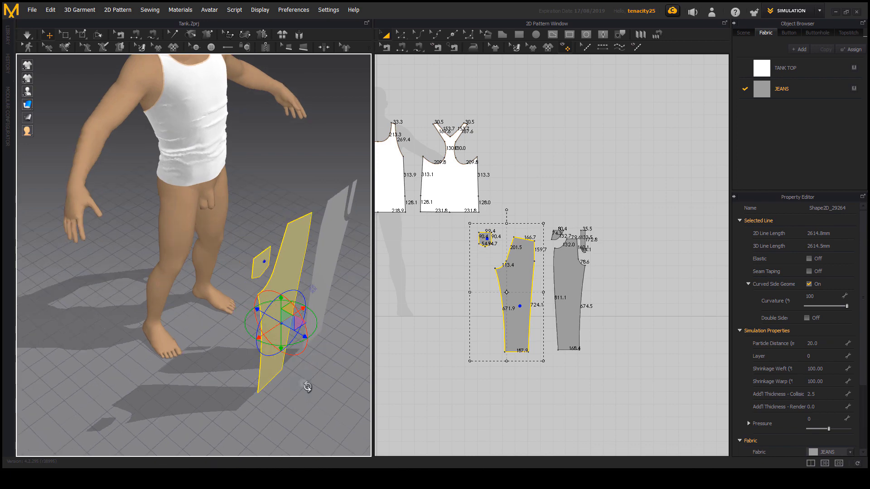
right_click_drag(301, 335, 171, 190)
right_click(175, 194)
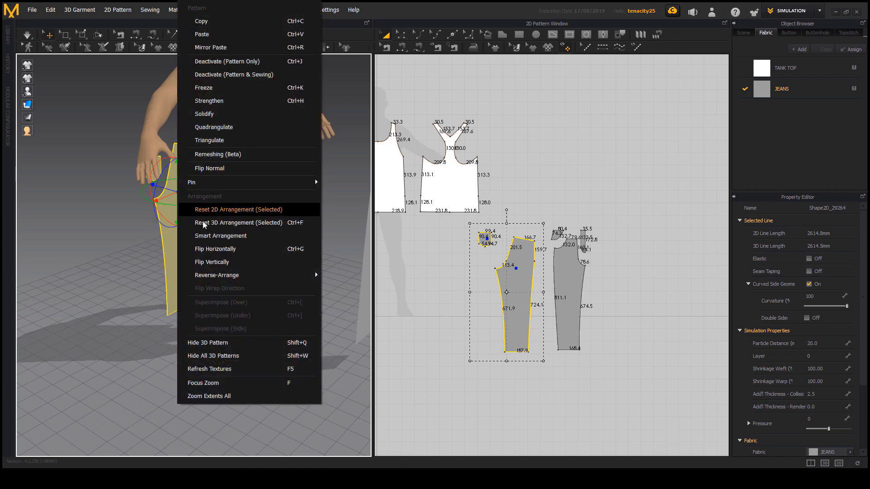
left_click(221, 246)
right_click_drag(230, 257, 199, 262)
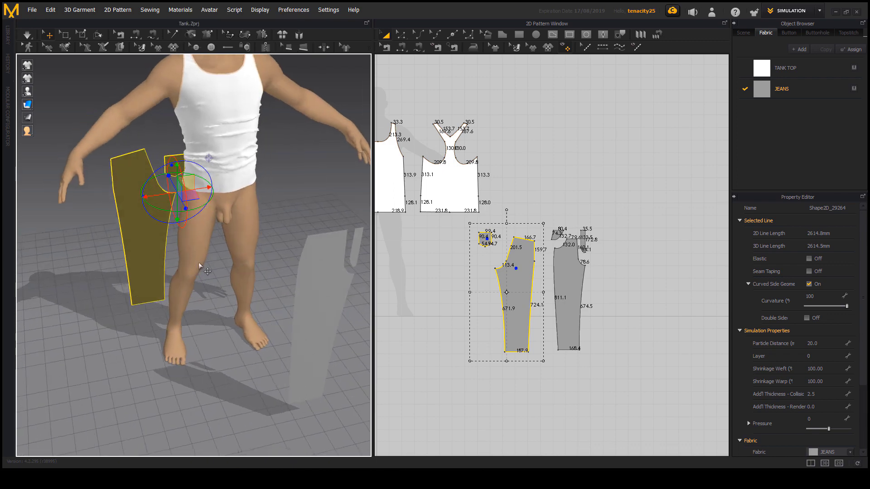
Shift the back piece and patch pocket sideways toward the avatar's right leg
left_click_drag(203, 188, 242, 182)
right_click_drag(178, 276, 291, 243)
middle_click_drag(291, 242, 402, 326)
scroll(276, 297, "up", 2)
middle_click_drag(277, 297, 243, 285)
right_click(243, 286)
left_click(331, 137)
right_click_drag(313, 245, 272, 245)
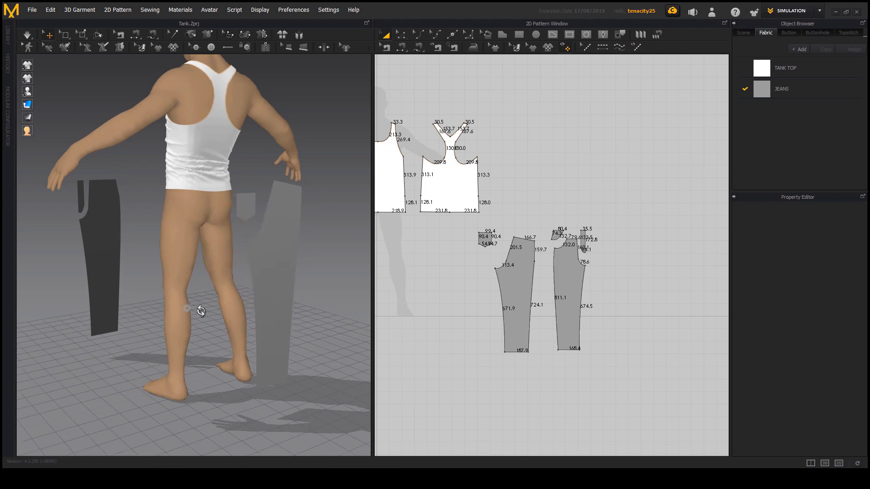
Select the front, front side and fly patterns and move them sideways in front of the avatar's right leg
right_click_drag(198, 307, 327, 304)
left_click(288, 267)
left_click(318, 197, "shift")
left_click(326, 304)
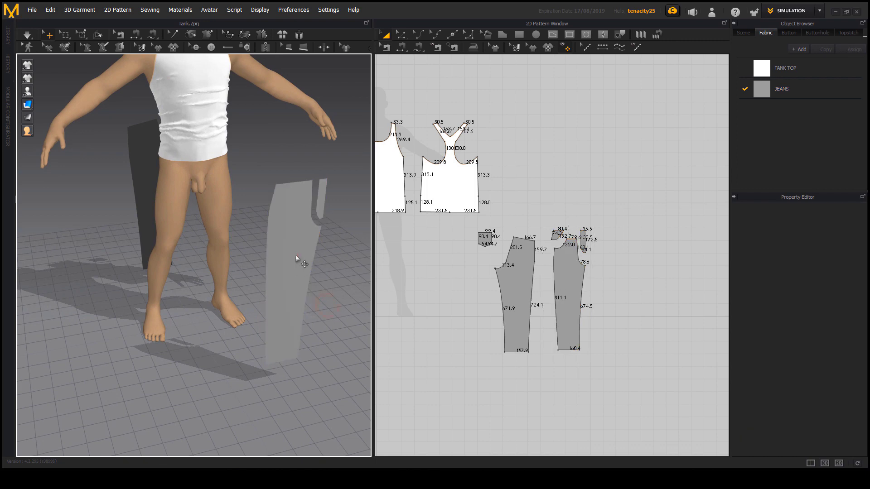
left_click(295, 256)
left_click(324, 195, "shift")
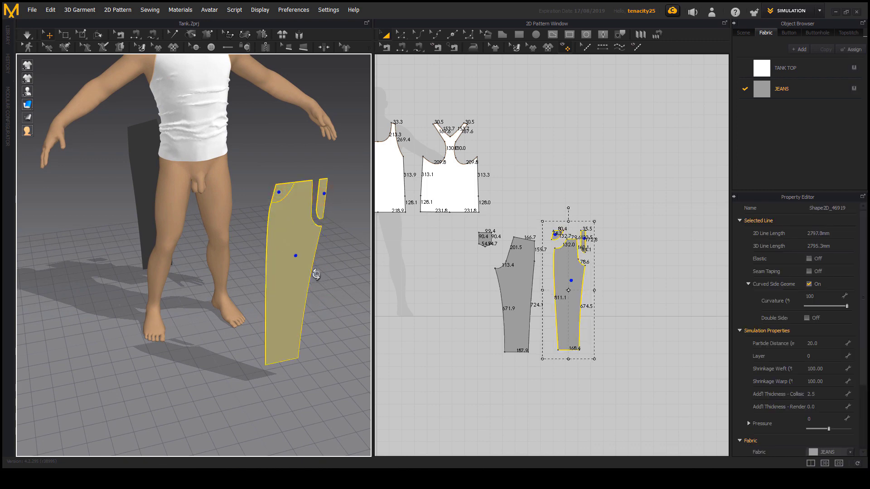
right_click_drag(313, 272, 304, 274)
left_click(293, 223)
left_click_drag(321, 219, 222, 237)
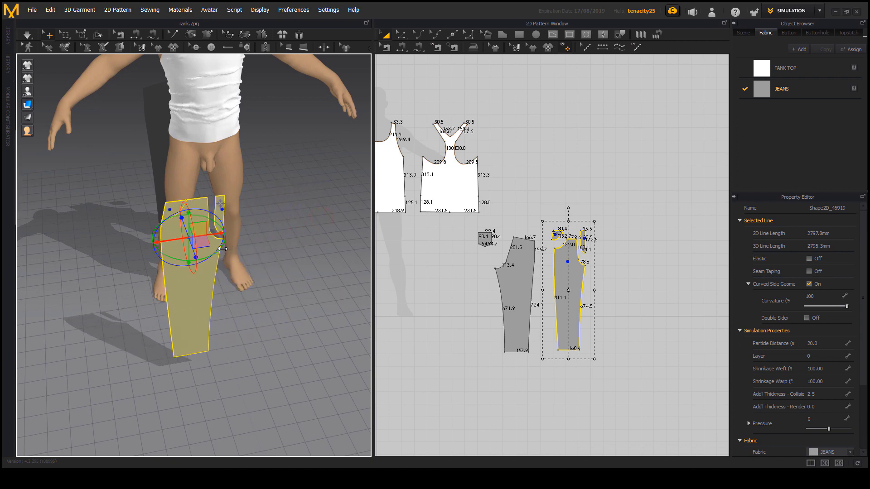
Adjust the depth of the front, front side and fly patterns so they stand just ahead of the right leg
right_click_drag(220, 277, 152, 293)
scroll(209, 331, "down", 3)
right_click_drag(283, 276, 232, 296)
left_click_drag(276, 230, 292, 231)
right_click_drag(269, 301, 349, 334)
left_click_drag(281, 231, 291, 234)
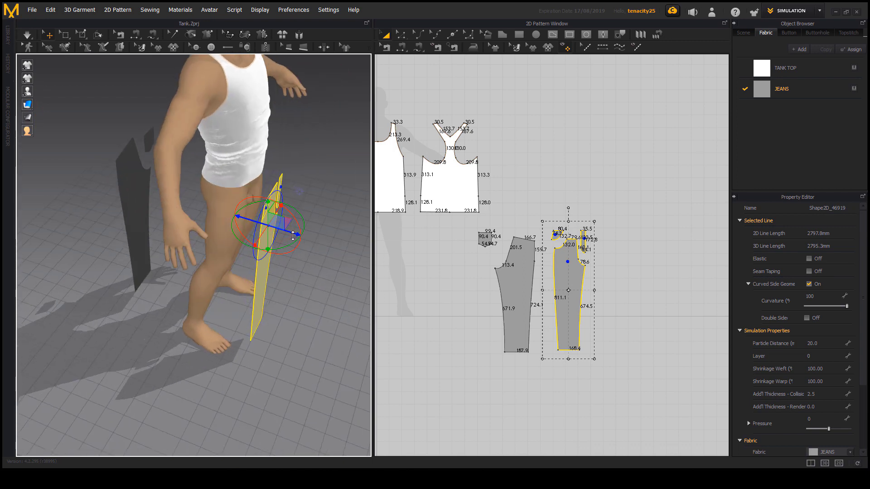
right_click_drag(324, 319, 253, 267)
mouse_move(27, 94)
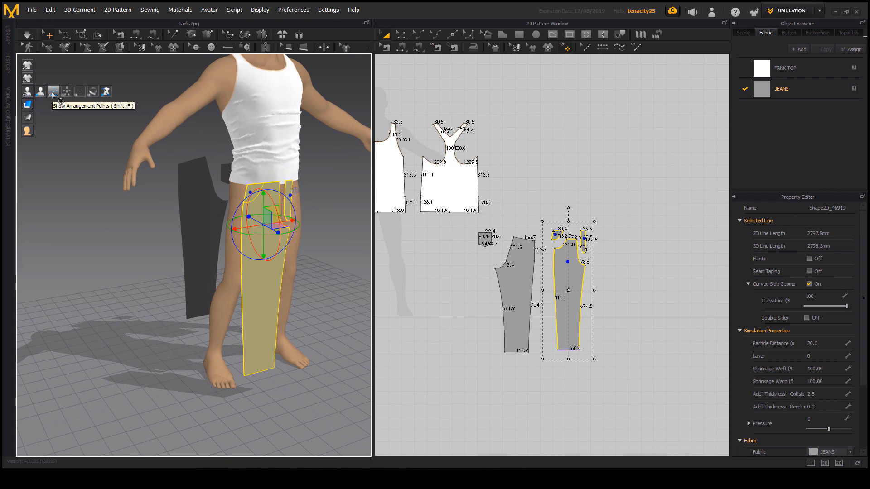
Select the patch pocket and back piece and move them closer to the back of the avatar's right leg
right_click_drag(272, 317, 344, 371)
left_click(97, 200)
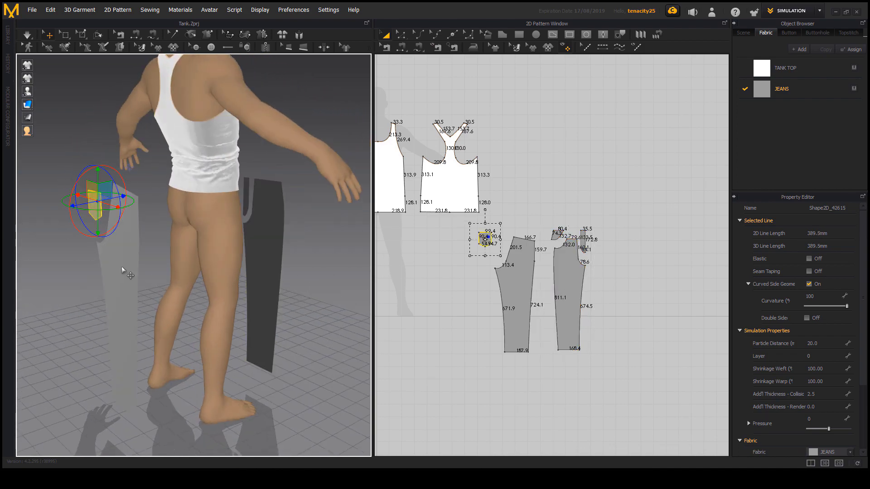
left_click(122, 266, "shift")
mouse_move(122, 272)
right_mouse_down()
mouse_move(103, 297)
mouse_move(128, 274)
right_mouse_up()
left_click(128, 274)
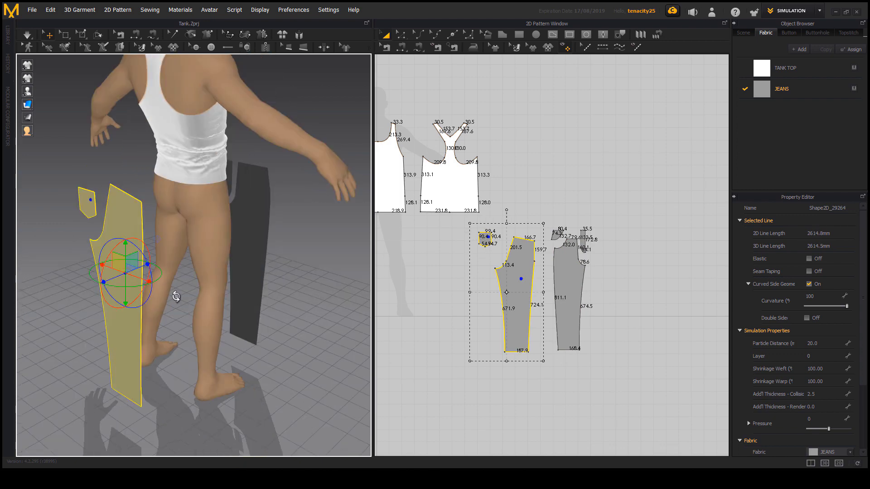
right_click_drag(176, 296, 158, 274)
left_click_drag(152, 272, 220, 271)
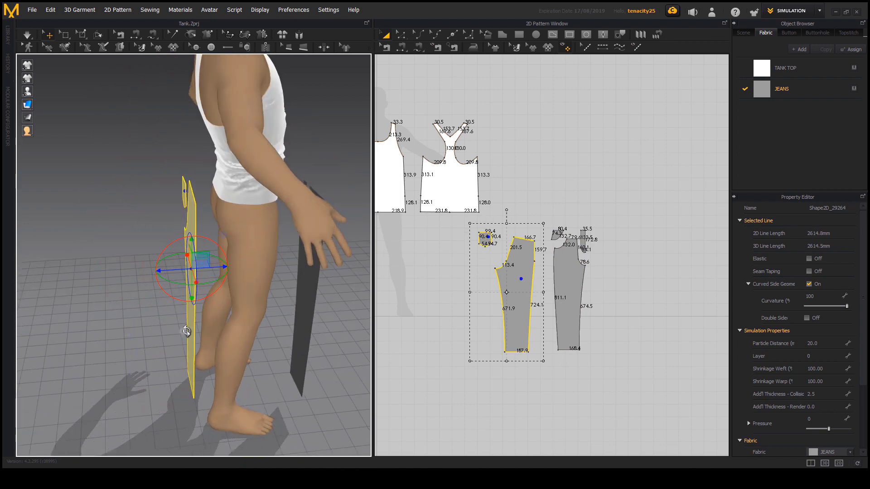
right_click_drag(185, 332, 232, 155)
left_click_drag(234, 157, 230, 155)
right_click_drag(221, 177, 63, 216)
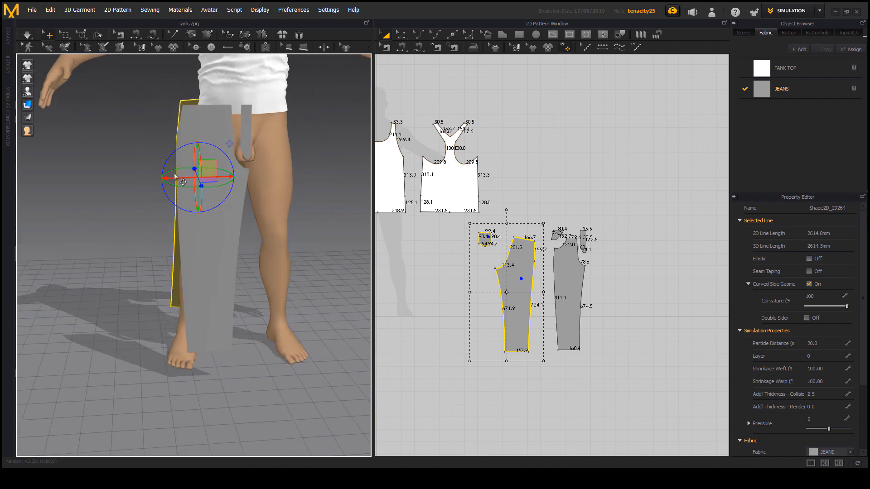
Rotate the front, front side and fly patterns slightly as a group in front of the right leg
left_click(202, 114)
left_click(212, 205, "shift")
left_click(247, 120, "shift")
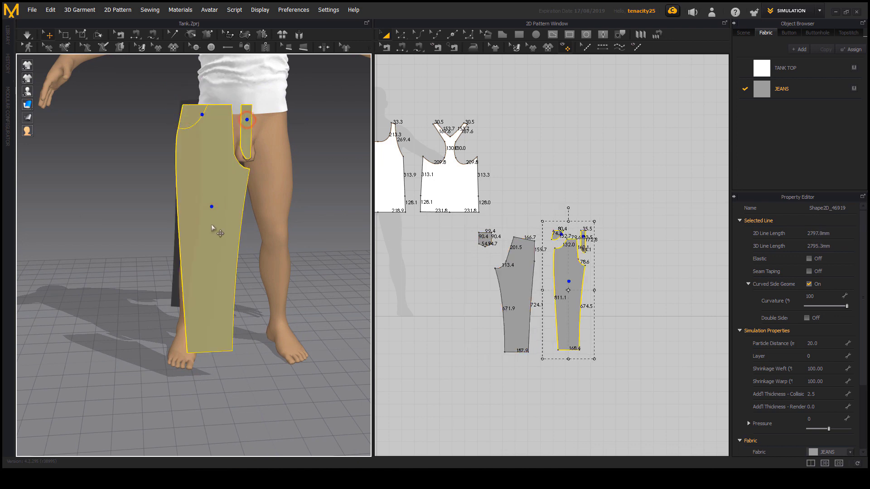
left_click(207, 238, "shift")
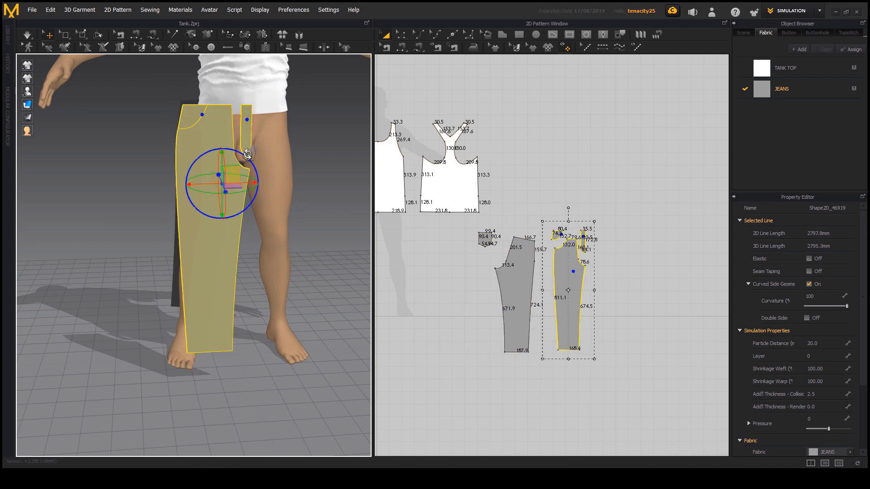
left_click_drag(247, 157, 250, 157)
right_click_drag(250, 157, 301, 258)
left_click(300, 252)
right_click_drag(250, 248, 278, 246)
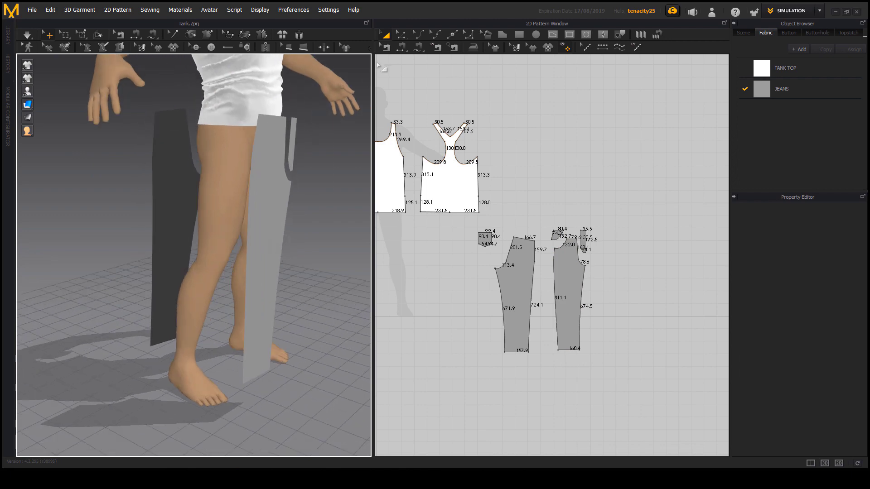
Activate Segment Sewing and examine the outer side edges of the jeans back and front patterns in 2D and 3D
left_click(401, 46)
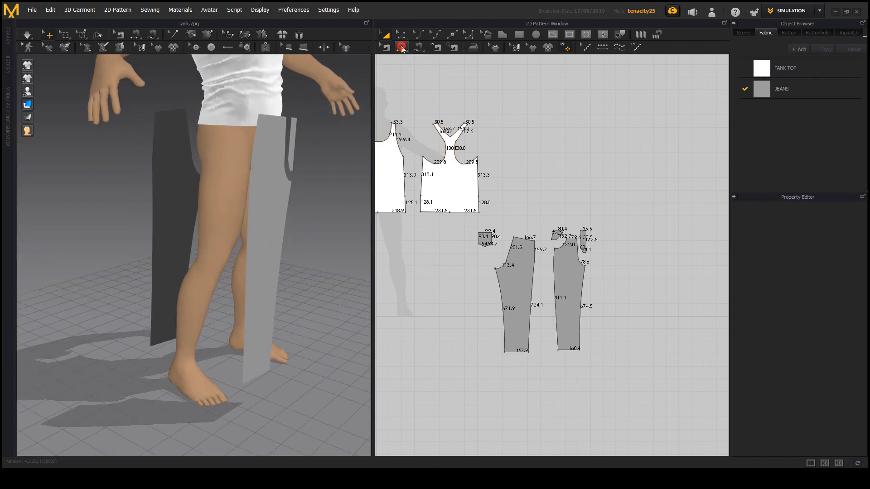
right_click_drag(290, 222, 244, 266)
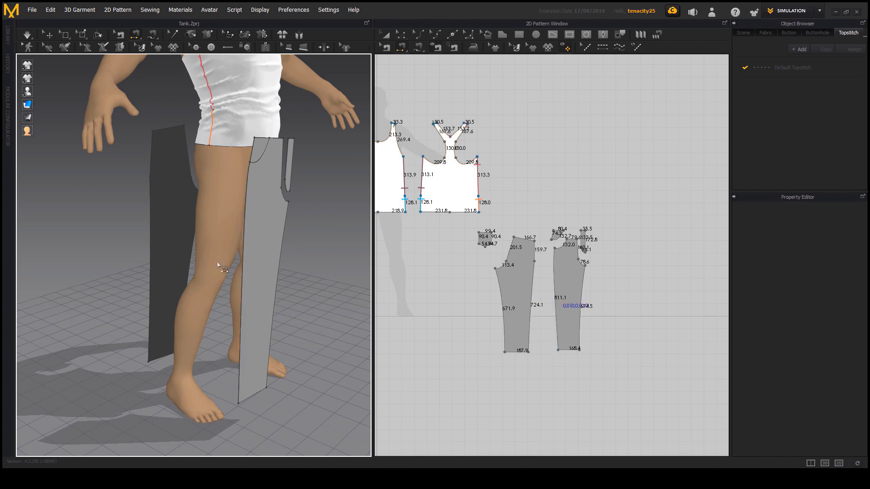
mouse_move(272, 274)
right_mouse_down()
mouse_move(299, 283)
mouse_move(272, 274)
right_mouse_up()
scroll(263, 272, "up", 2)
middle_click_drag(250, 270, 169, 255)
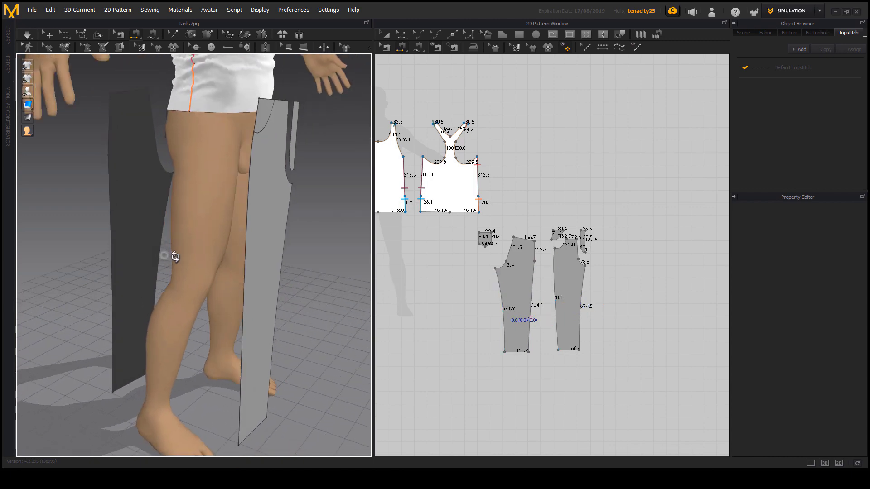
scroll(524, 329, "up", 6)
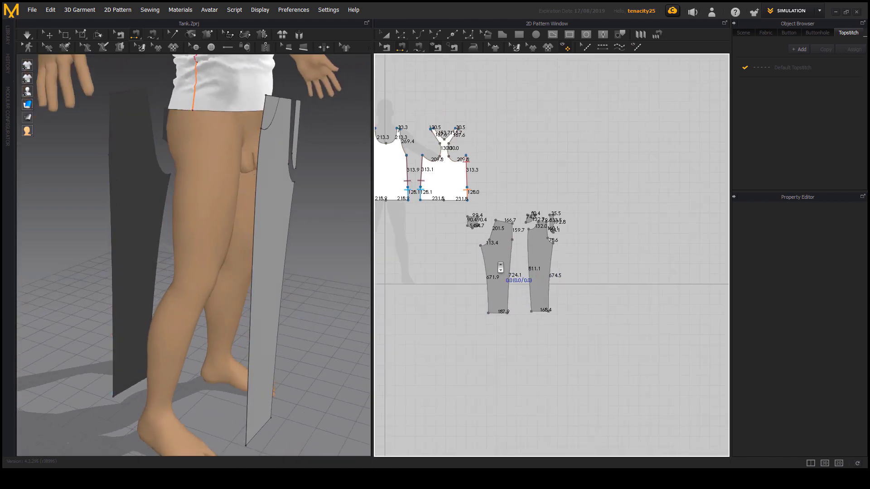
scroll(500, 267, "down", 6)
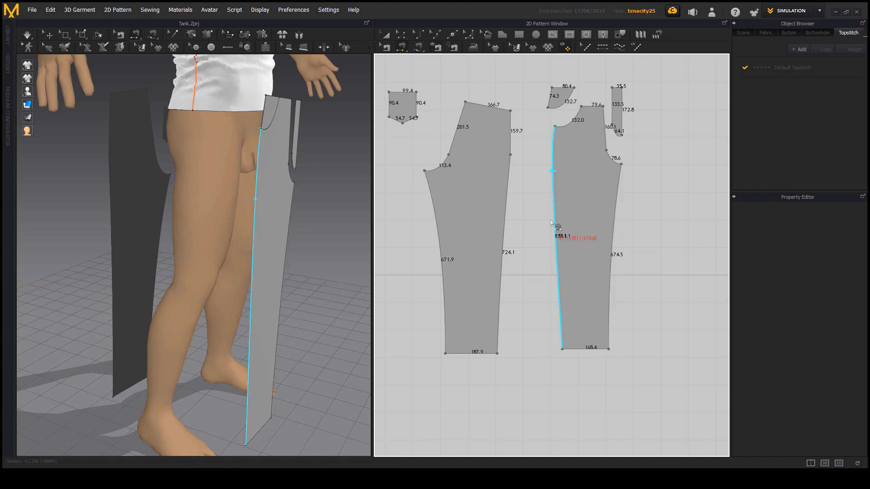
scroll(564, 226, "up", 3)
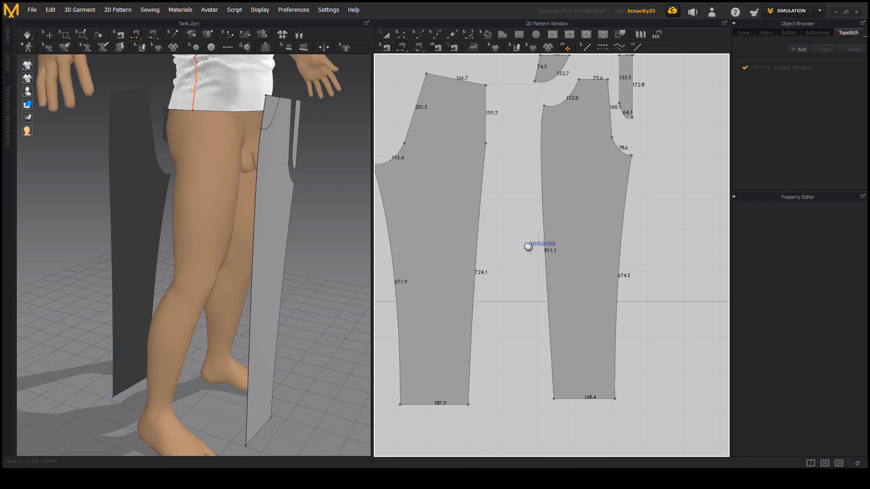
scroll(530, 256, "down", 4)
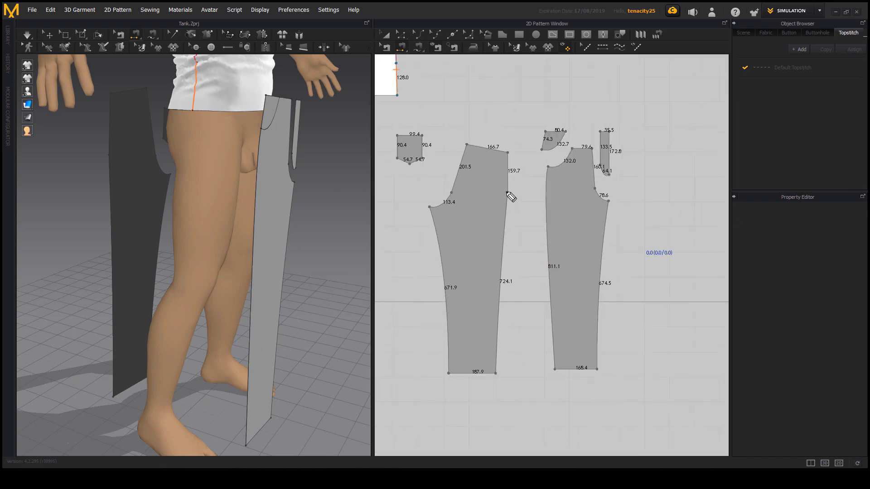
Compare the length labels on the long outer side edges of the jeans back and front patterns
left_click_drag(508, 202, 495, 371)
left_click_drag(548, 182, 558, 345)
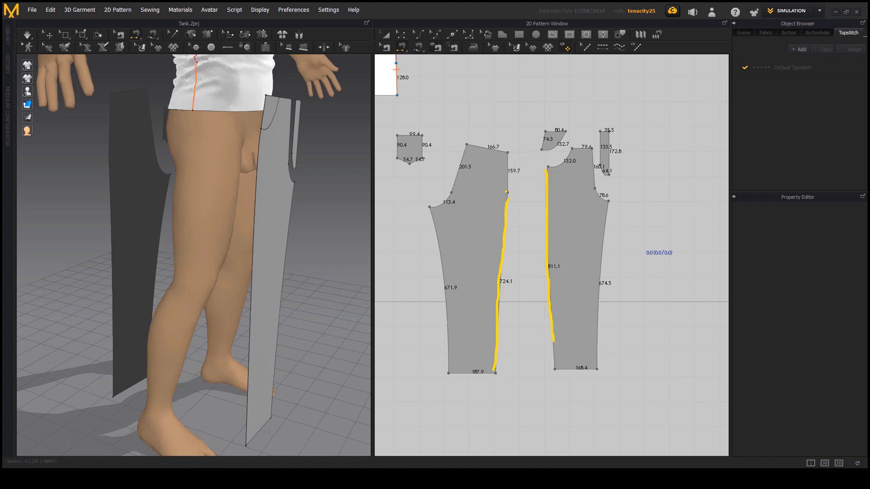
left_click_drag(508, 155, 520, 177)
left_click_drag(544, 134, 544, 154)
scroll(507, 244, "up", 5)
scroll(538, 233, "down", 5)
scroll(531, 223, "up", 5)
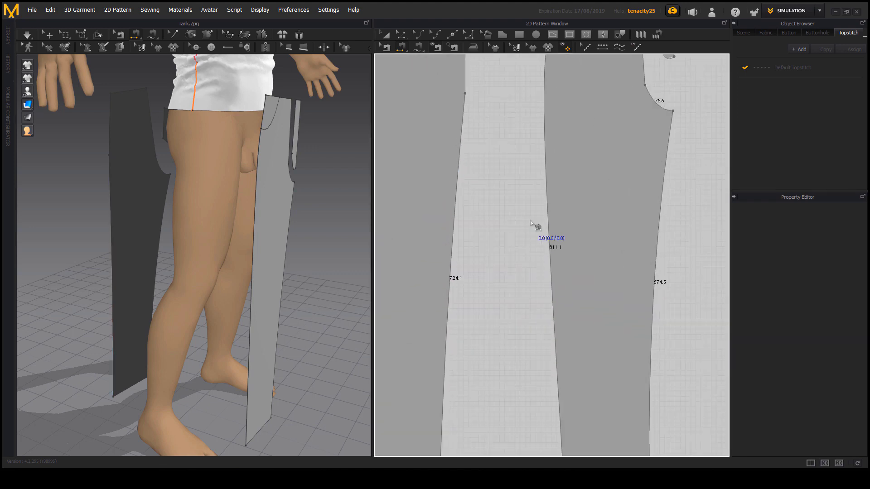
scroll(539, 253, "down", 3)
scroll(548, 252, "up", 1)
scroll(550, 253, "down", 2)
scroll(545, 250, "up", 4)
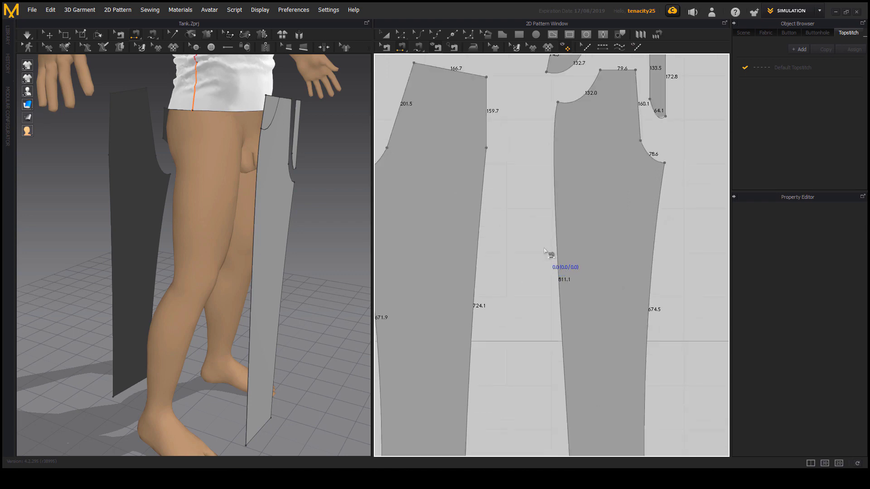
scroll(545, 249, "down", 2)
mouse_move(545, 247)
middle_mouse_down()
mouse_move(545, 241)
mouse_move(555, 250)
middle_mouse_up()
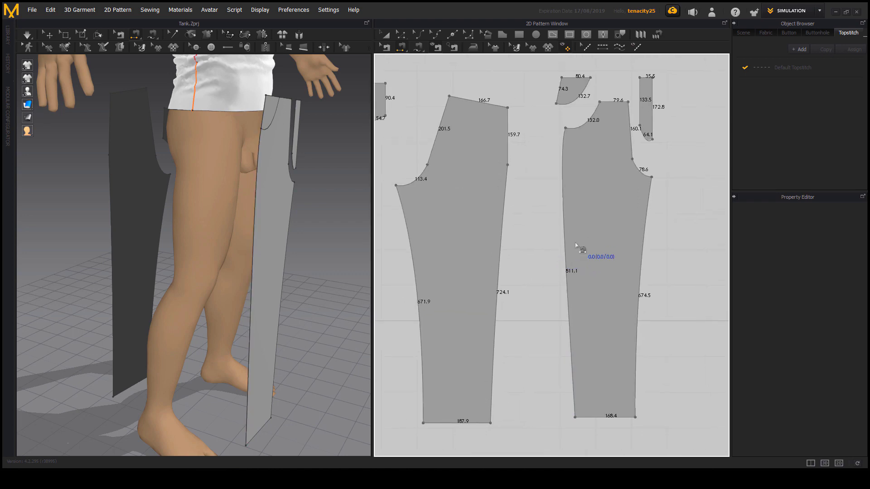
middle_click_drag(610, 295, 603, 293)
scroll(524, 306, "up", 2)
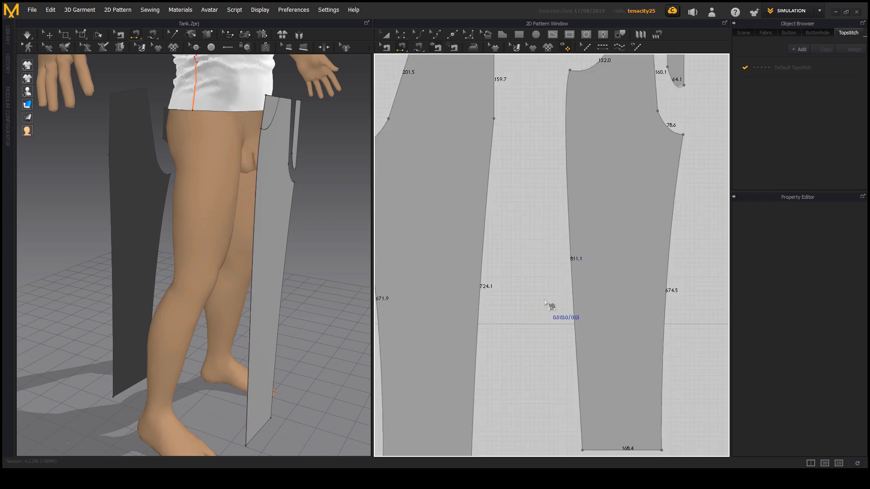
middle_click_drag(553, 307, 566, 308)
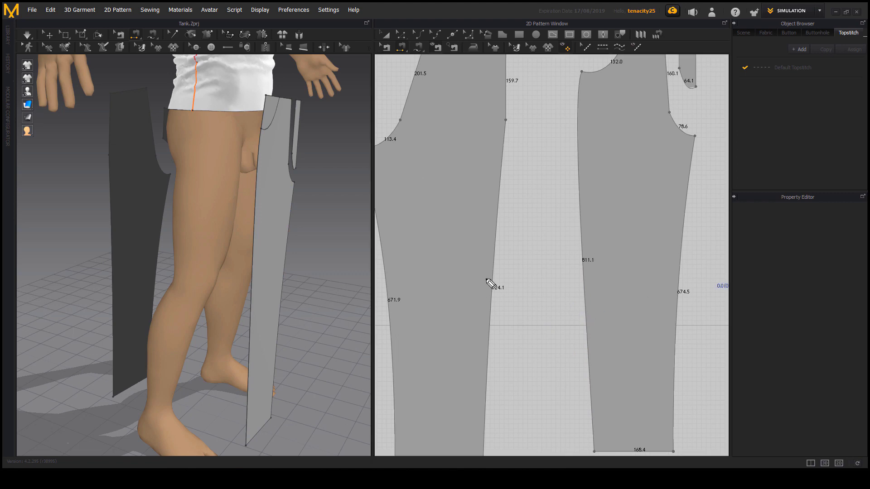
left_click_drag(507, 301, 495, 277)
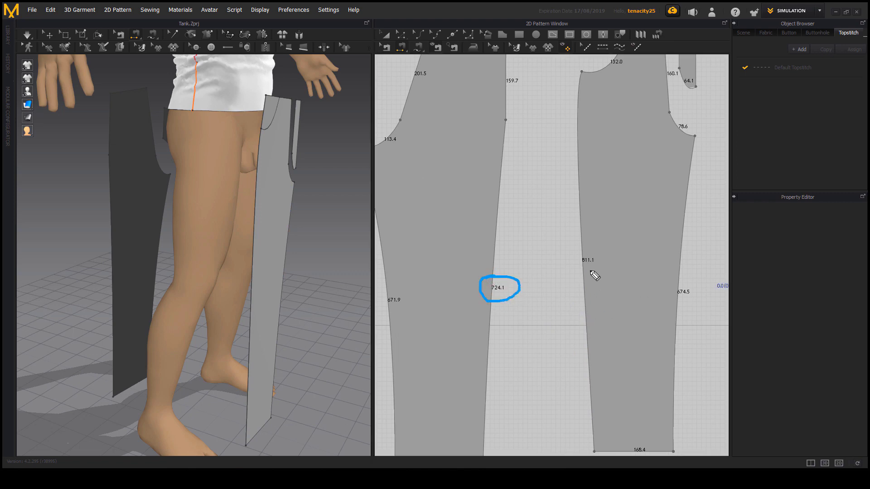
mouse_move(571, 257)
left_mouse_down()
mouse_move(599, 258)
mouse_move(576, 265)
left_mouse_up()
key("Escape")
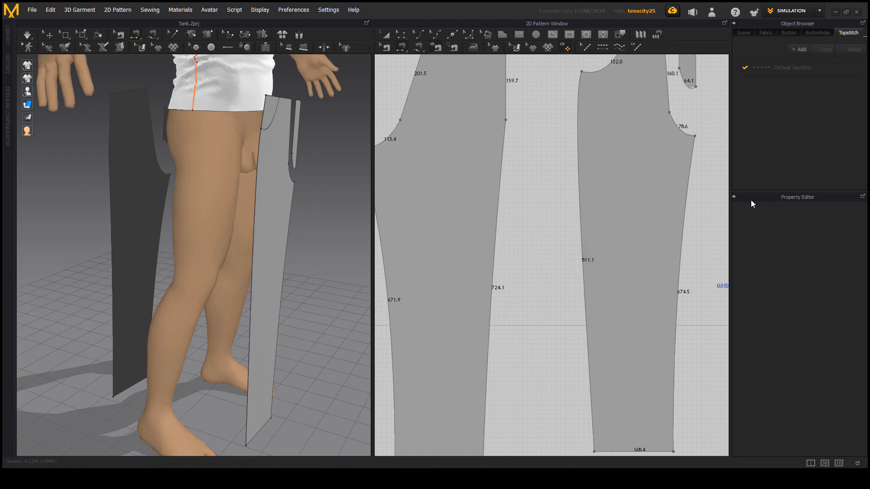
Compare the short upper side edges of the back and front side patterns, and recheck the long outer edges down to the hems
scroll(617, 228, "down", 2)
mouse_move(594, 249)
middle_mouse_down()
mouse_move(572, 318)
mouse_move(572, 290)
mouse_move(571, 301)
middle_mouse_up()
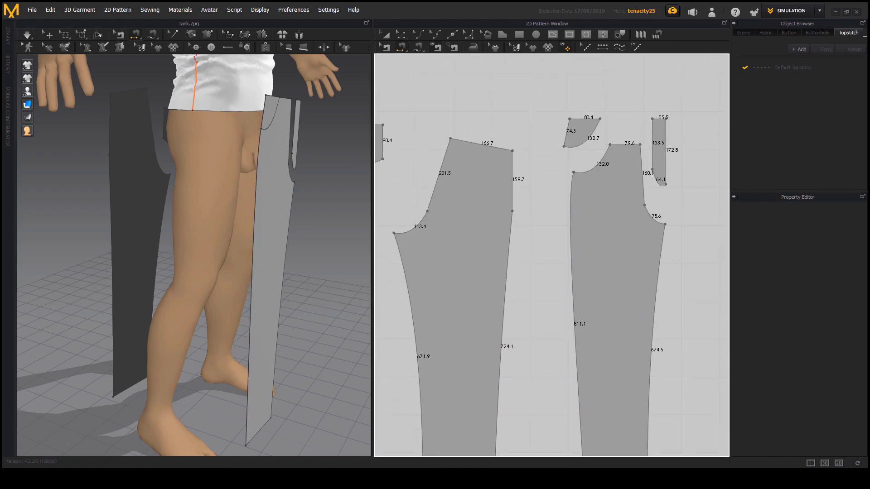
mouse_move(511, 168)
left_mouse_down()
mouse_move(533, 195)
mouse_move(510, 166)
left_mouse_up()
left_click_drag(573, 124, 568, 127)
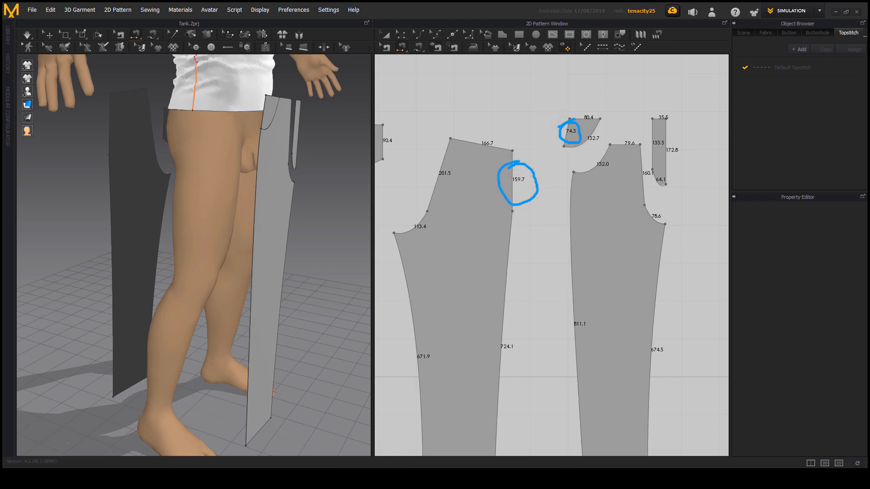
key("Escape")
middle_click_drag(556, 288, 524, 162)
scroll(517, 195, "up", 3)
middle_click_drag(513, 216, 521, 269)
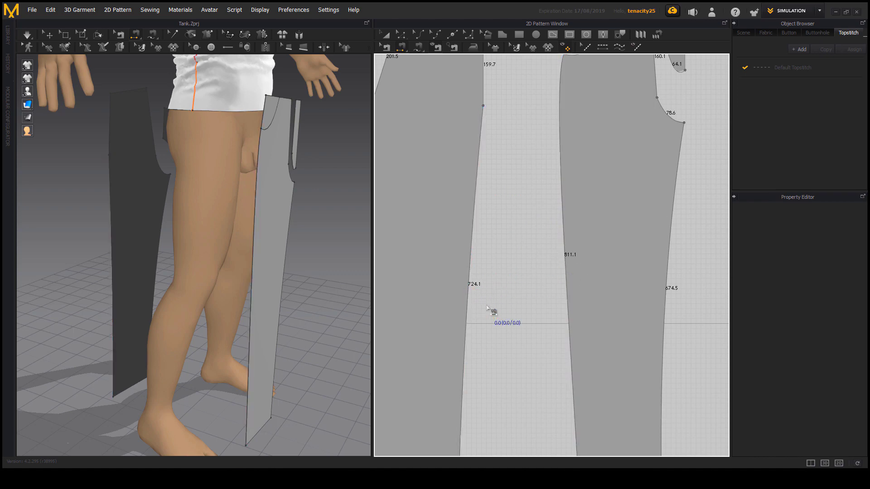
middle_click_drag(489, 310, 485, 290)
middle_click_drag(486, 328, 490, 310)
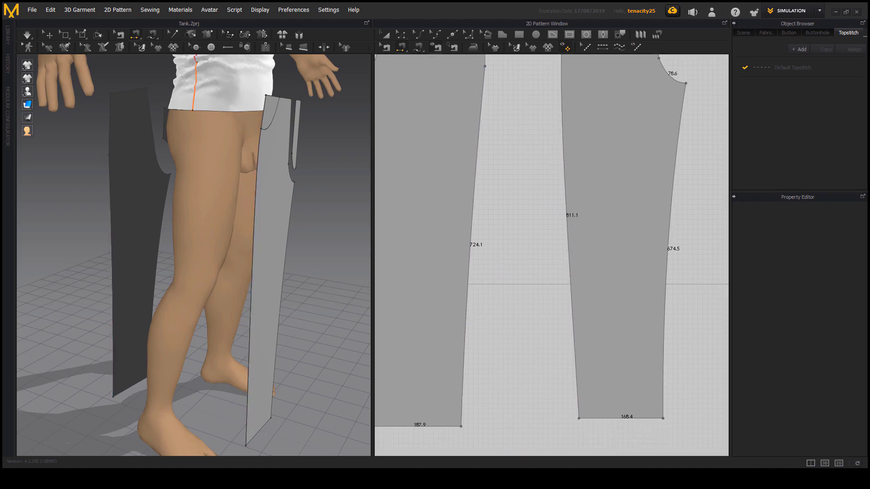
middle_click_drag(561, 269, 541, 266)
Switch to Calculator and subtract the back pattern's outer edge length from the front's: 811.1 − 724.1
key("alt+Tab")
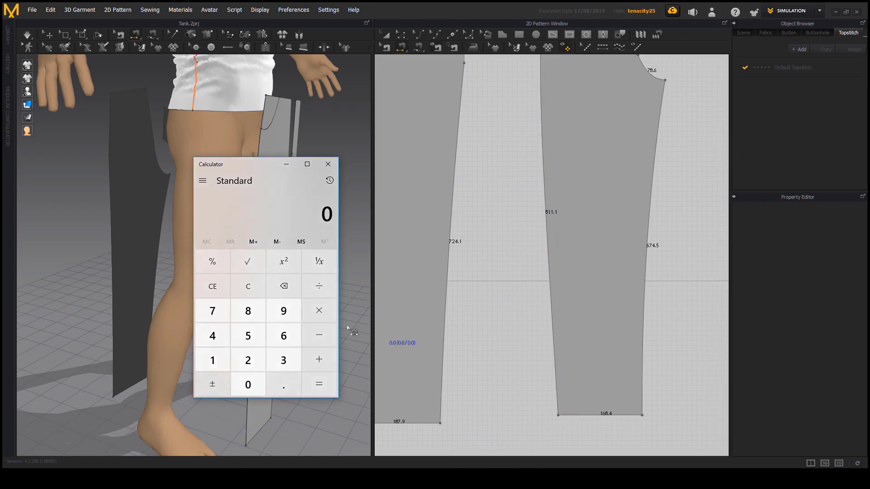
left_click(248, 310)
left_click(213, 360)
left_click(212, 360)
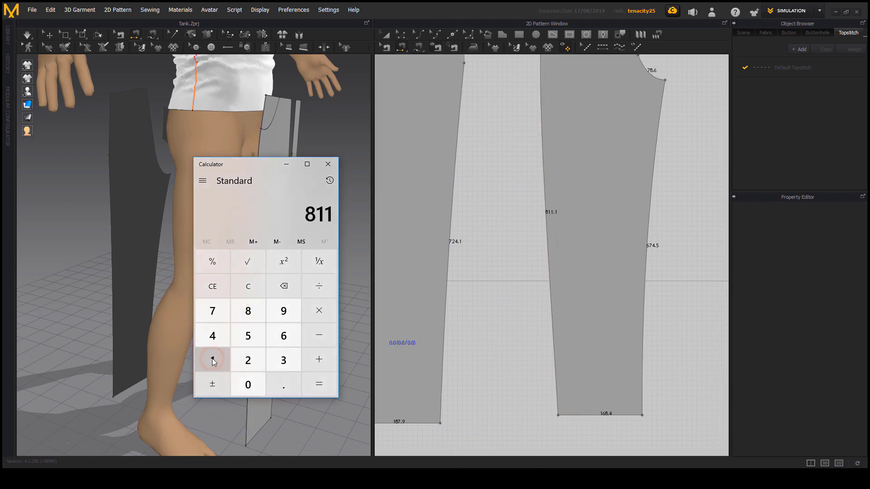
left_click(285, 385)
left_click(224, 361)
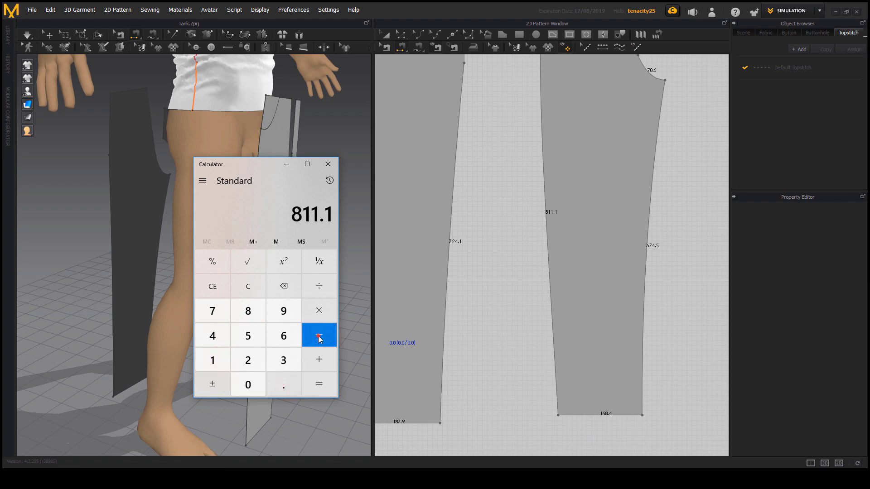
left_click(318, 335)
left_click(212, 312)
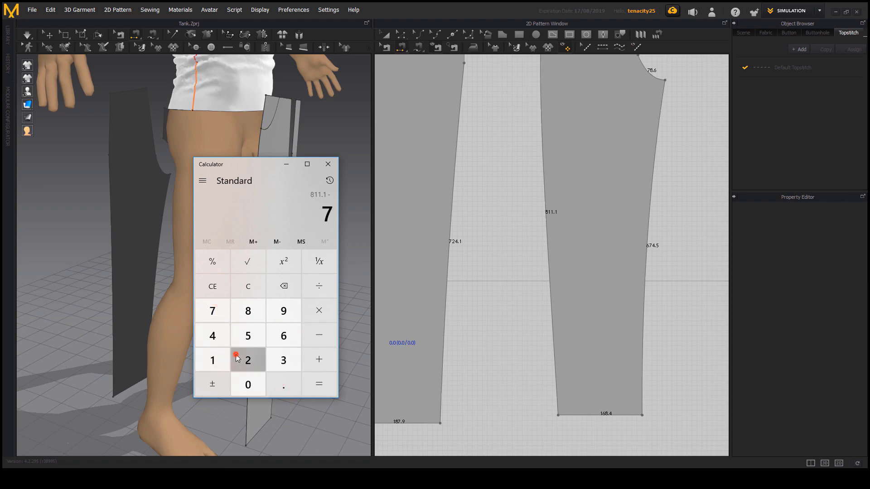
left_click(246, 360)
left_click(214, 334)
left_click(284, 385)
left_click(224, 362)
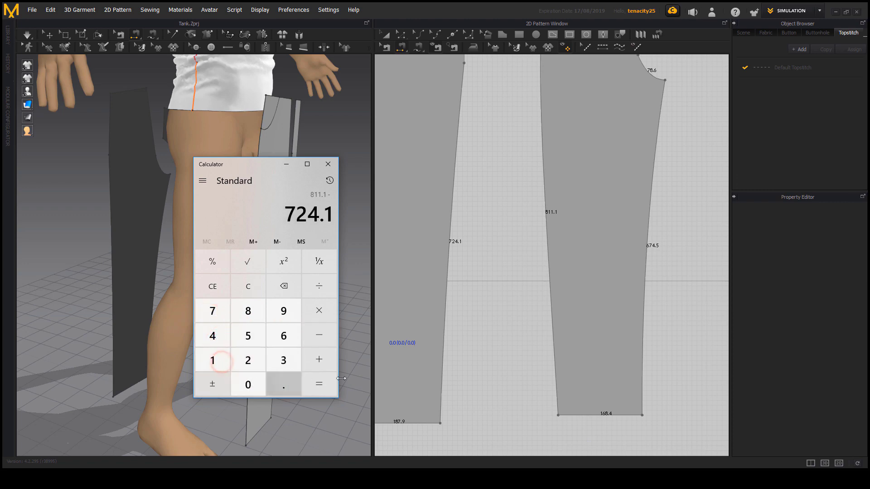
left_click(320, 385)
With Edit Pattern, move the point between the back pattern's upper and long outer side edges straight up by exactly 87 mm
middle_click_drag(466, 329, 487, 377)
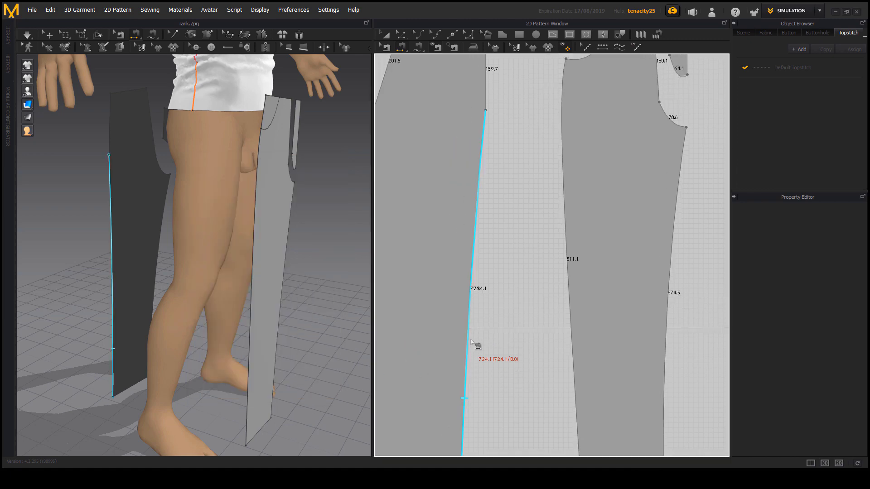
middle_click_drag(491, 299, 468, 348)
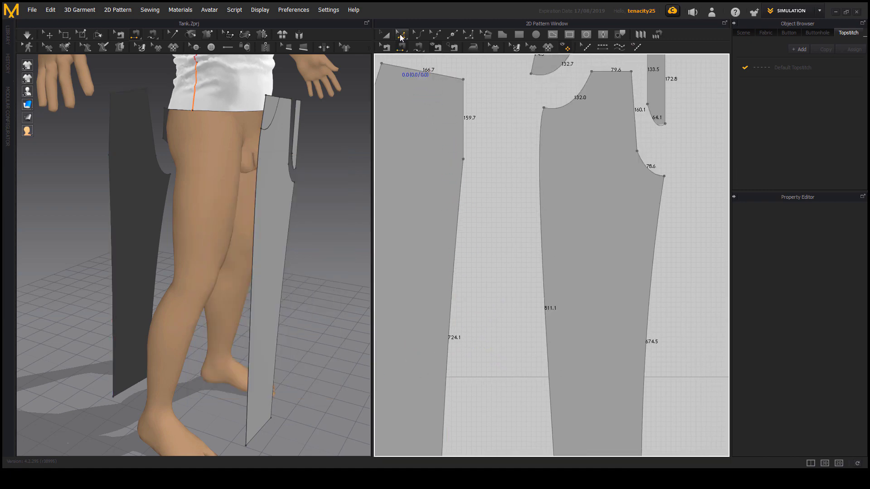
left_click(401, 35)
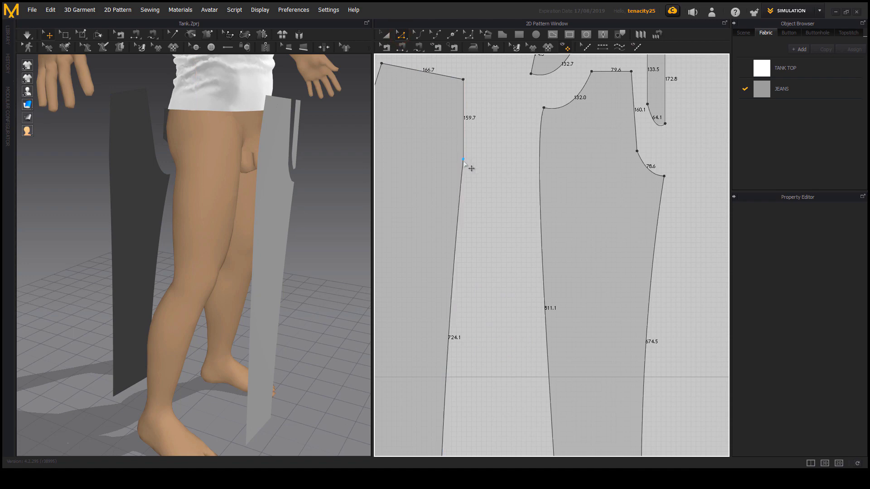
left_click(464, 161)
middle_click_drag(501, 213, 515, 181)
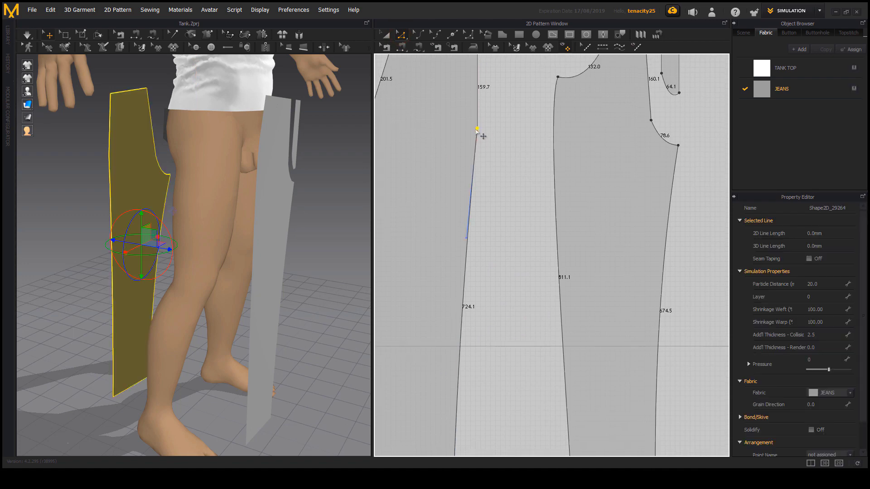
key("alt+Tab")
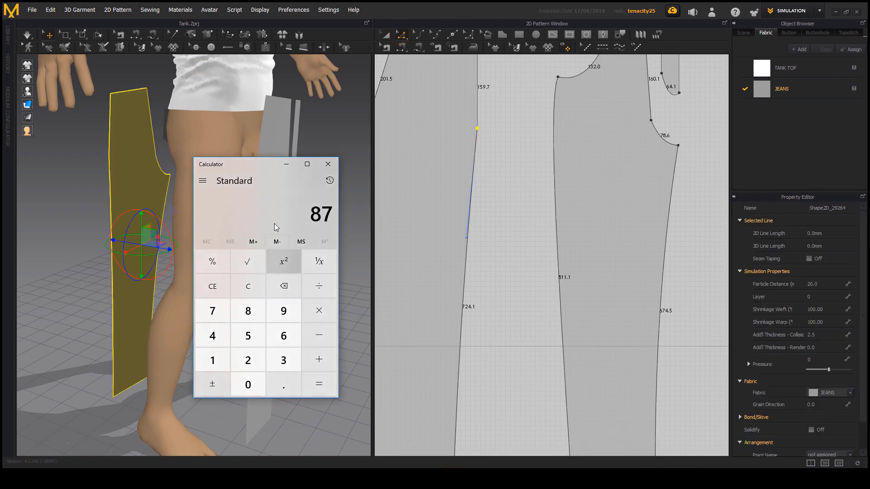
key("alt+Tab")
scroll(502, 231, "down", 2)
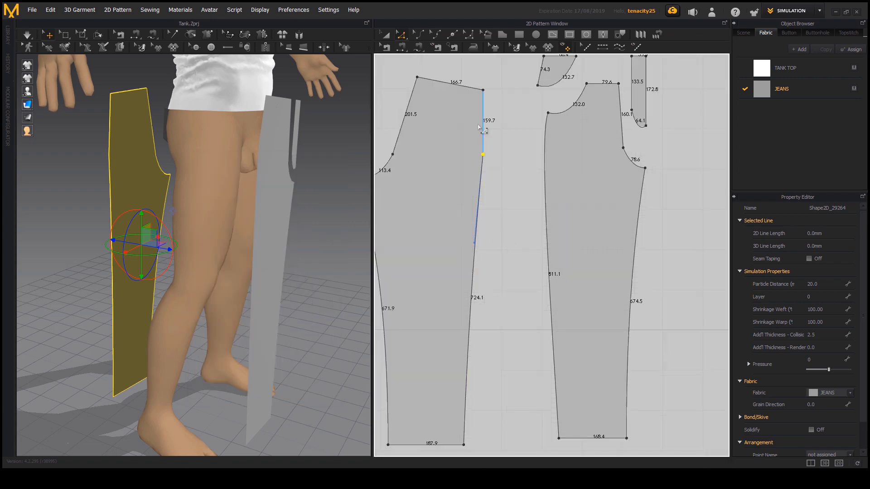
mouse_move(502, 200)
middle_mouse_down()
mouse_move(498, 164)
mouse_move(498, 215)
middle_mouse_up()
scroll(482, 190, "up", 2)
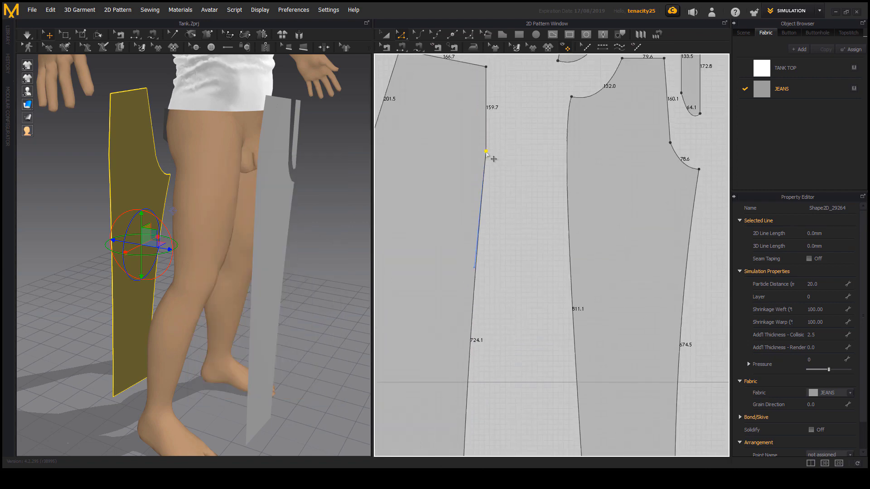
left_click_drag(486, 149, 486, 135)
right_click(486, 135)
left_click_drag(429, 175, 415, 173)
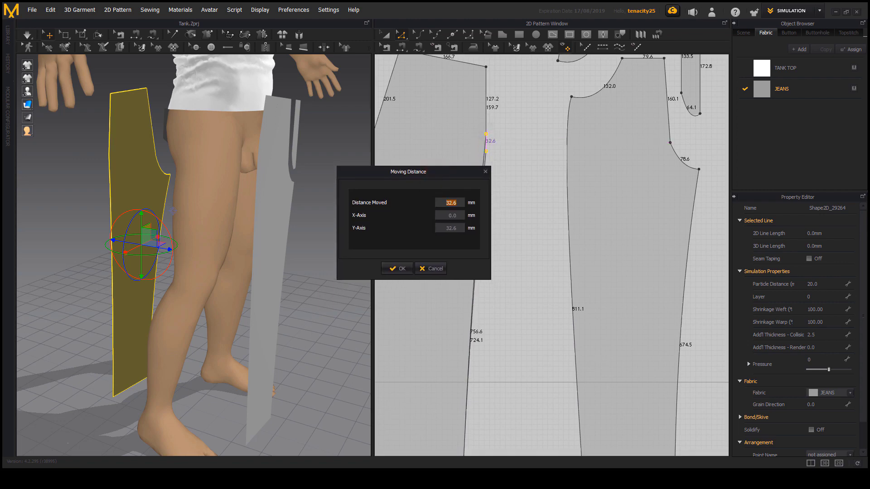
key("alt+Tab")
left_click(453, 202)
type("87")
left_click(399, 268)
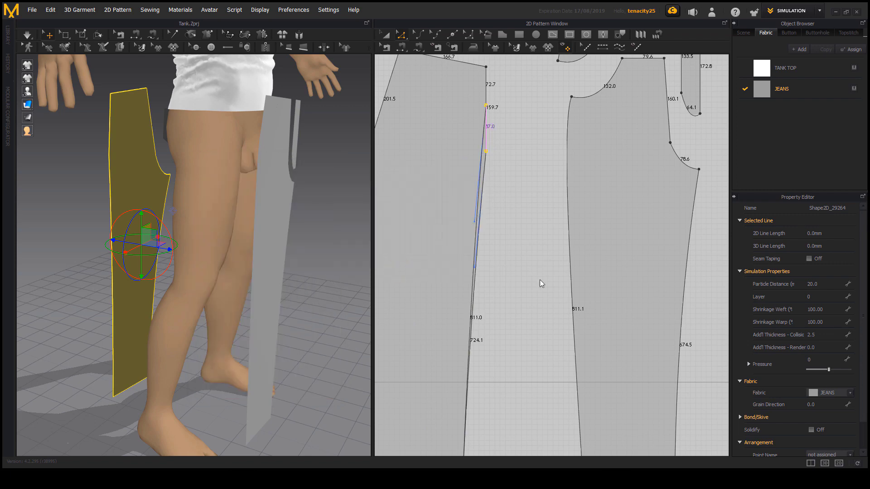
left_click(546, 186)
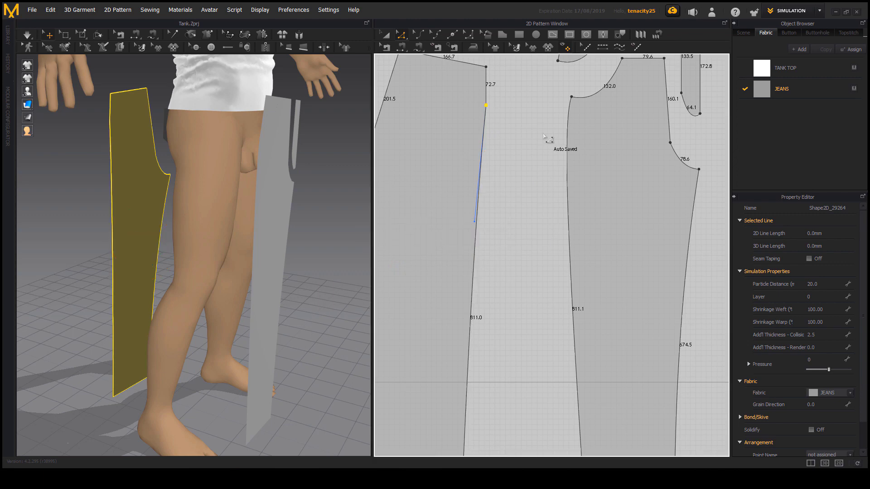
middle_click_drag(553, 258, 538, 207)
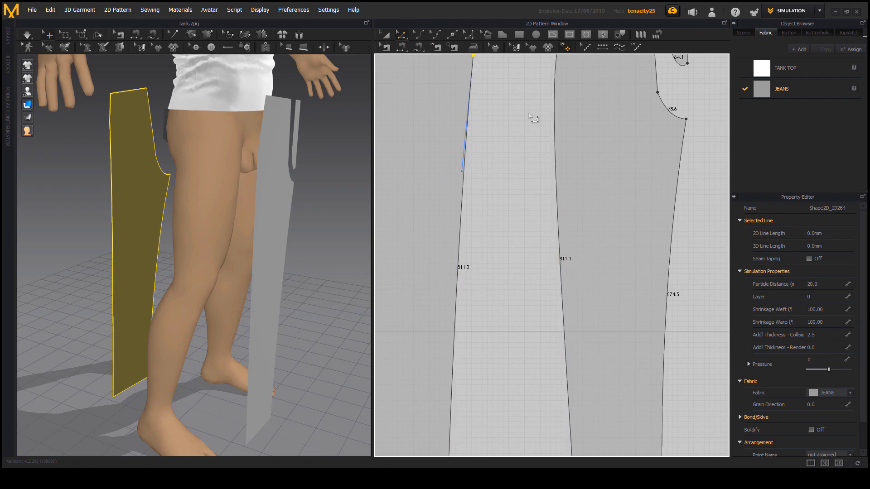
With Edit Pattern, move the point at the top of the back pattern's short upper side edge straight up by exactly 2 mm
scroll(528, 266, "down", 4)
scroll(507, 199, "up", 3)
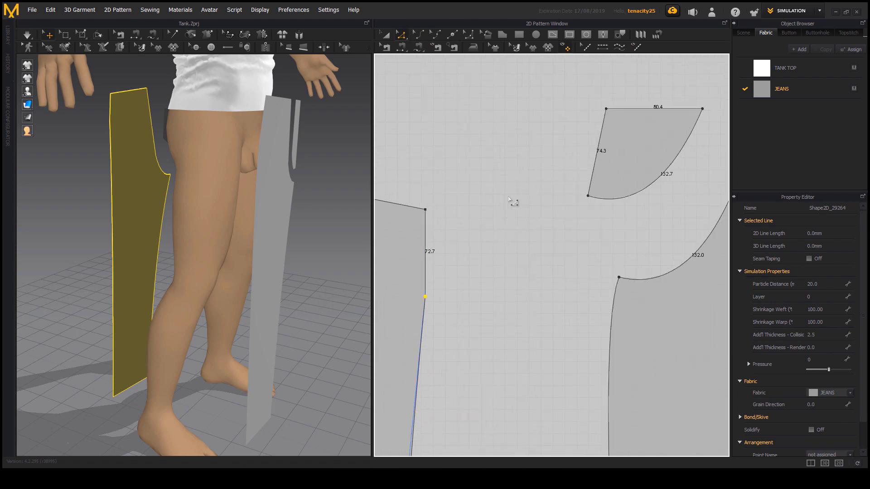
middle_click_drag(425, 266, 464, 287)
middle_click_drag(495, 239, 520, 266)
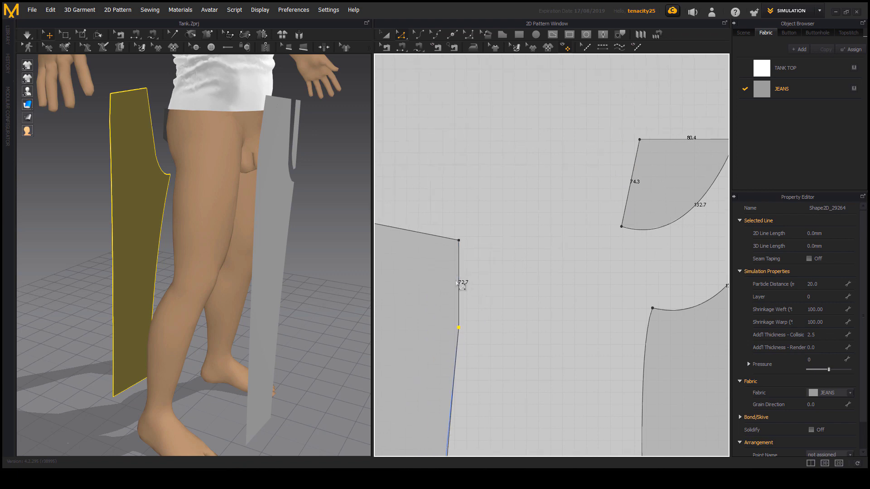
scroll(465, 264, "down", 2)
middle_click_drag(465, 263, 540, 264)
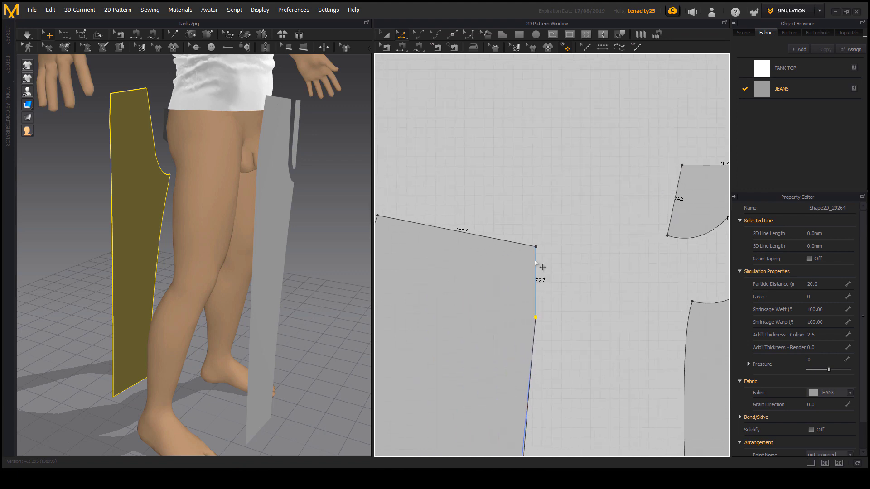
left_click(536, 247)
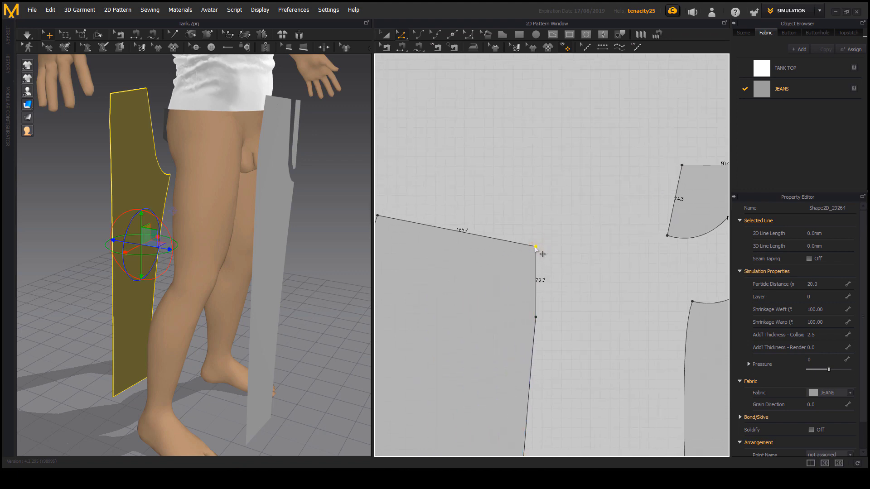
left_click_drag(536, 247, 536, 240)
right_click(536, 239)
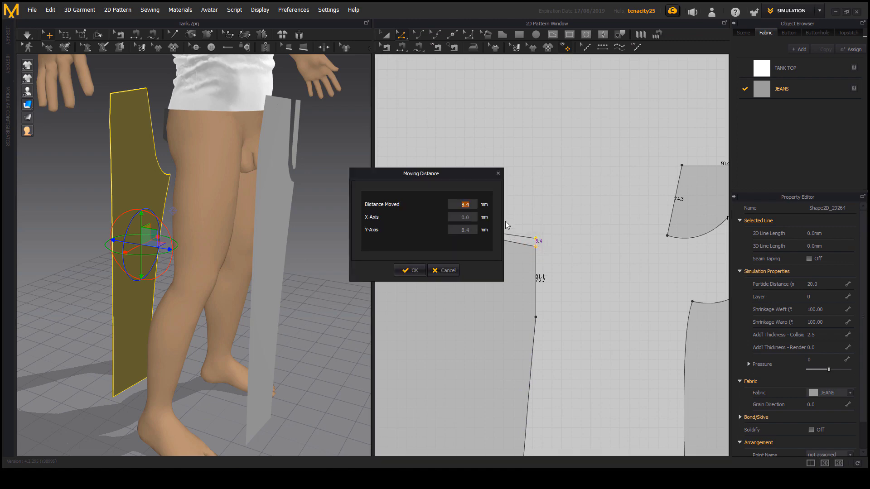
type("2")
left_click(416, 271)
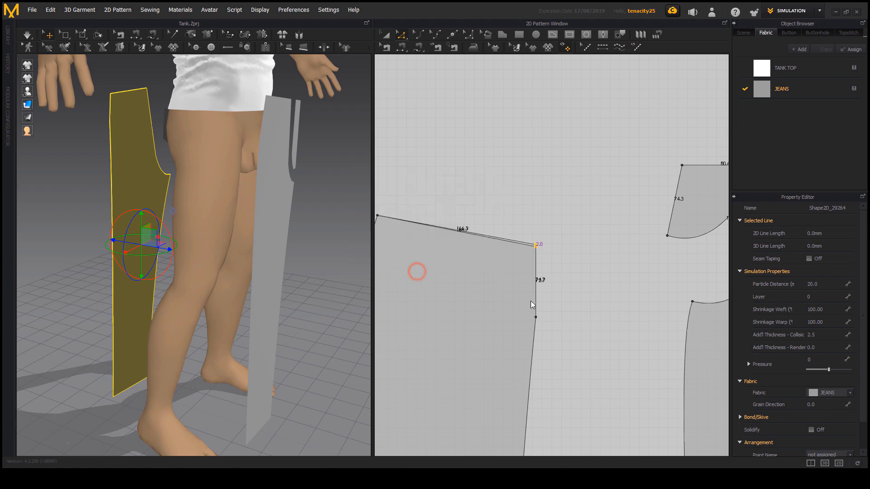
middle_click_drag(606, 317, 555, 308)
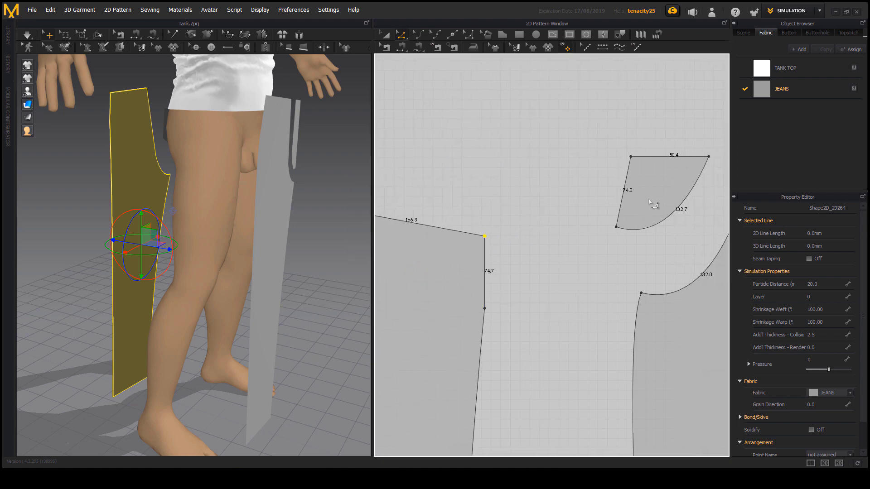
With Segment Sewing, sew the back pattern's long outer side edge to the front pattern's long outer side edge
middle_click_drag(544, 347, 529, 171)
scroll(537, 292, "down", 4)
middle_click_drag(553, 330, 519, 340)
right_click_drag(157, 335, 204, 316)
scroll(192, 311, "down", 1)
scroll(549, 305, "down", 3)
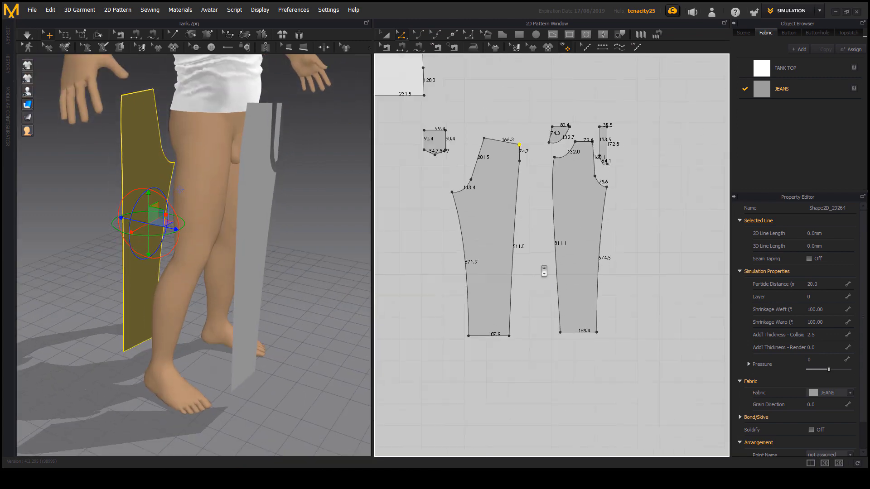
right_click_drag(290, 299, 225, 311)
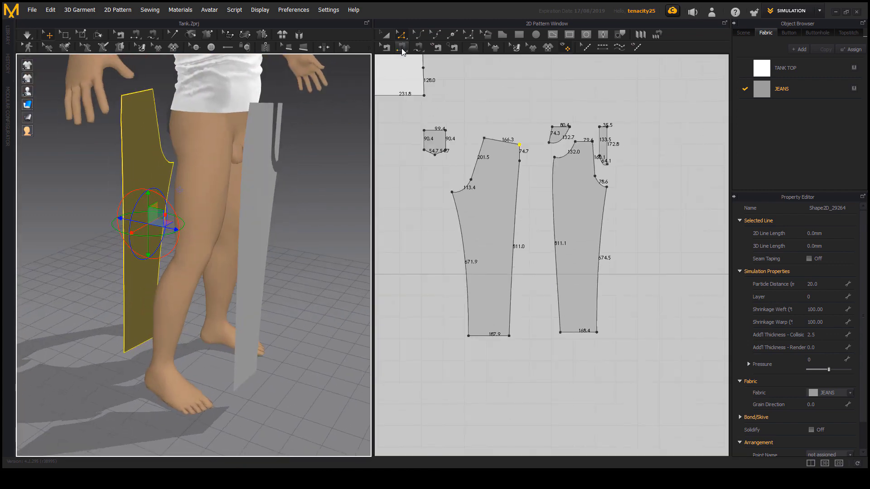
left_click(403, 48)
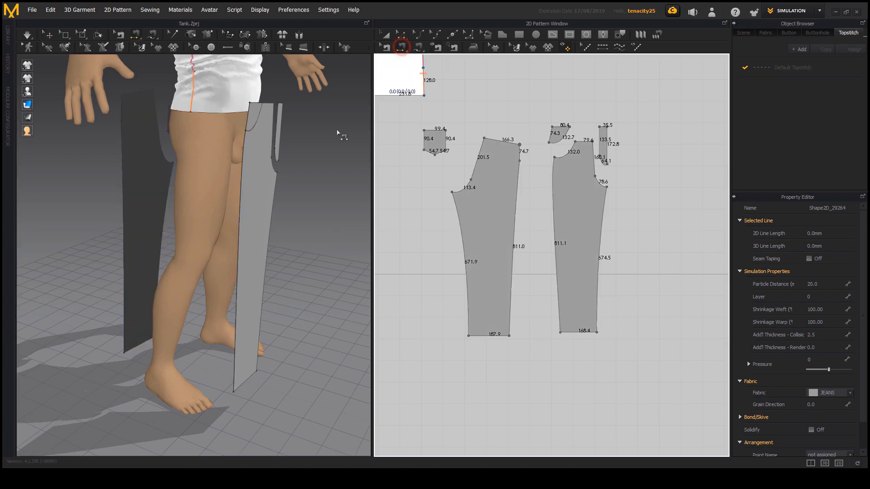
right_click_drag(287, 270, 277, 260)
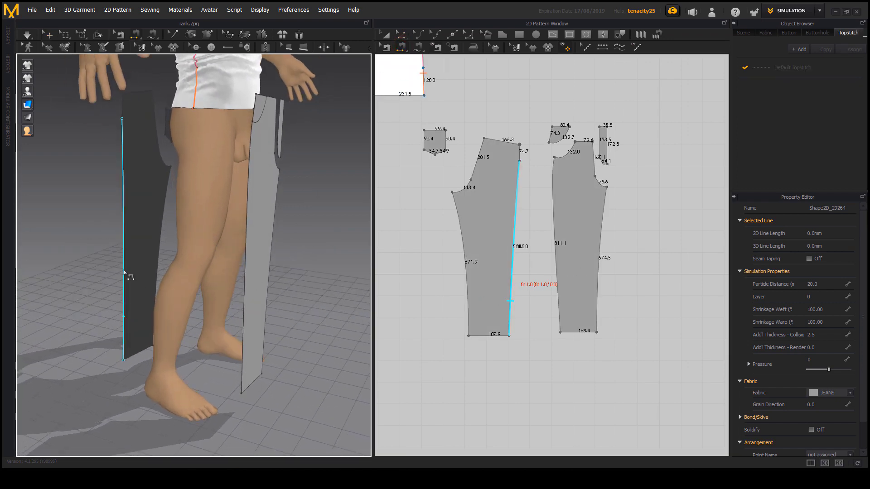
left_click(123, 270)
left_click(244, 292)
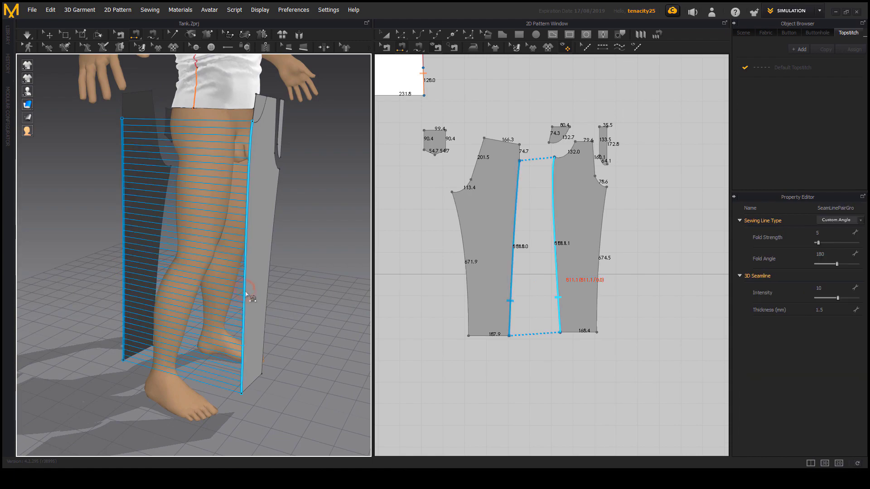
right_click_drag(235, 302, 215, 301)
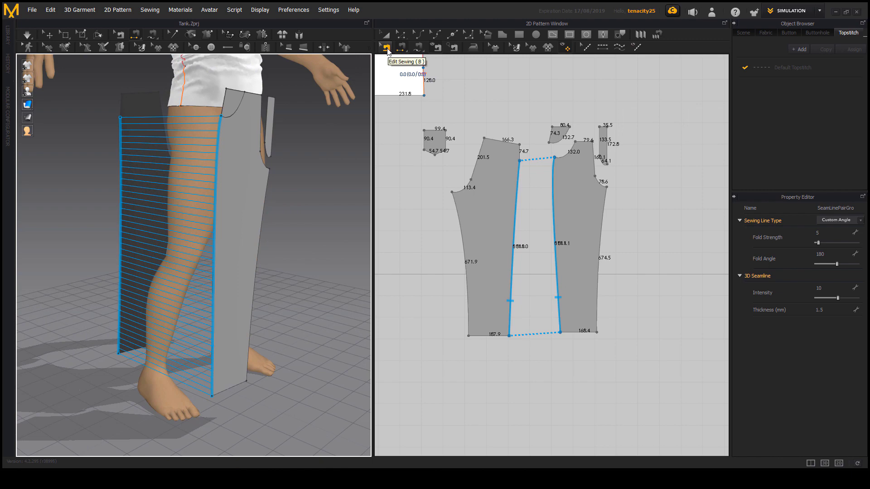
left_click(387, 48)
right_click(120, 183)
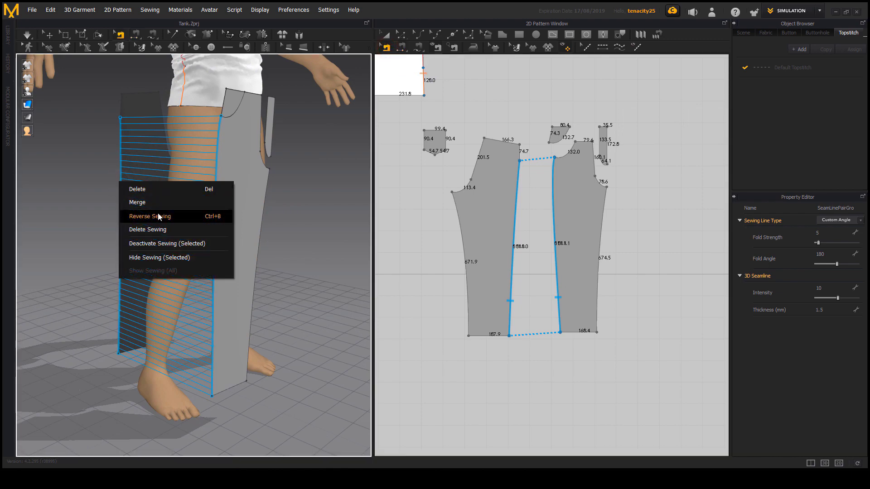
right_click_drag(45, 185, 52, 189)
middle_click_drag(53, 189, 66, 216)
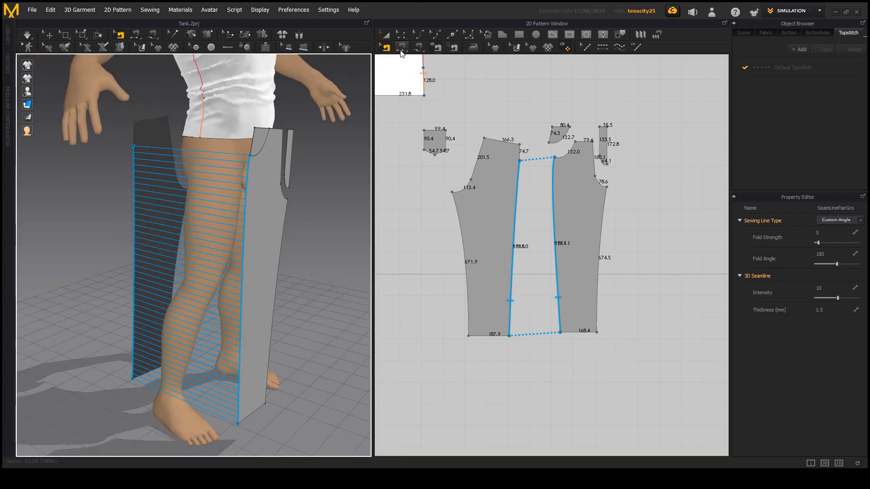
Sew the back pattern's short upper side edge to the straight side edge of the small pocket piece with Segment Sewing
left_click(401, 48)
mouse_move(242, 159)
right_mouse_down()
mouse_move(252, 151)
mouse_move(241, 154)
right_mouse_up()
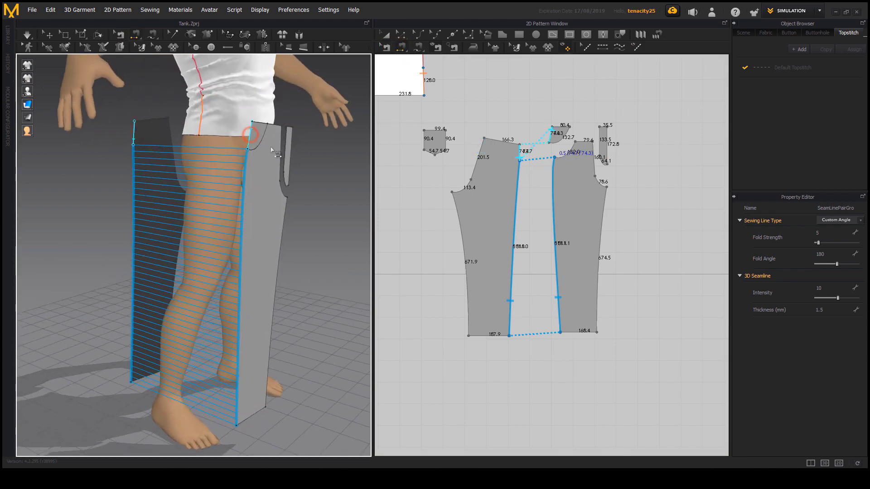
left_click(250, 134)
scroll(259, 171, "up", 5)
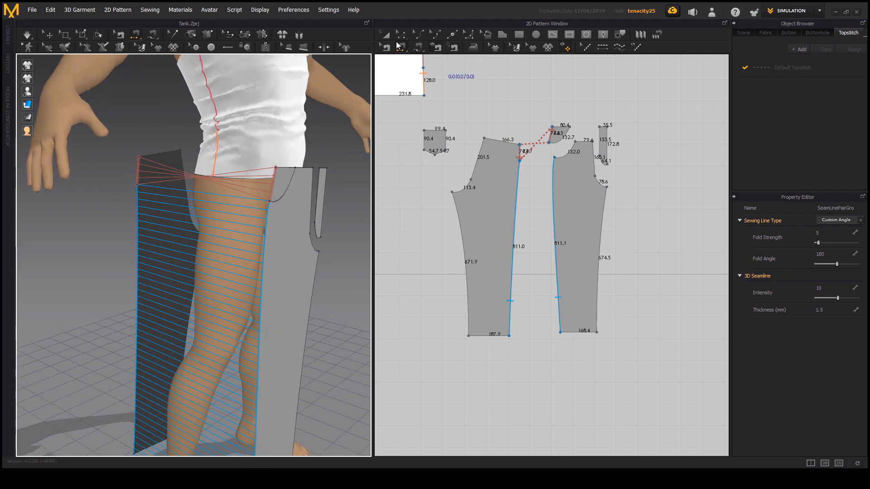
With Edit Sewing, reverse the crossed seam between the back's upper side edge and the pocket piece
left_click(385, 47)
right_click(138, 170)
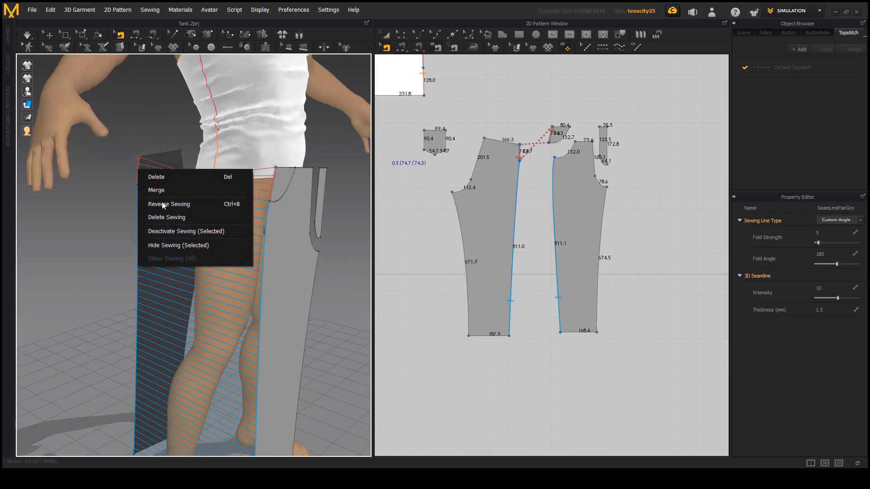
left_click(163, 205)
right_click_drag(163, 204, 214, 238)
scroll(546, 132, "up", 3)
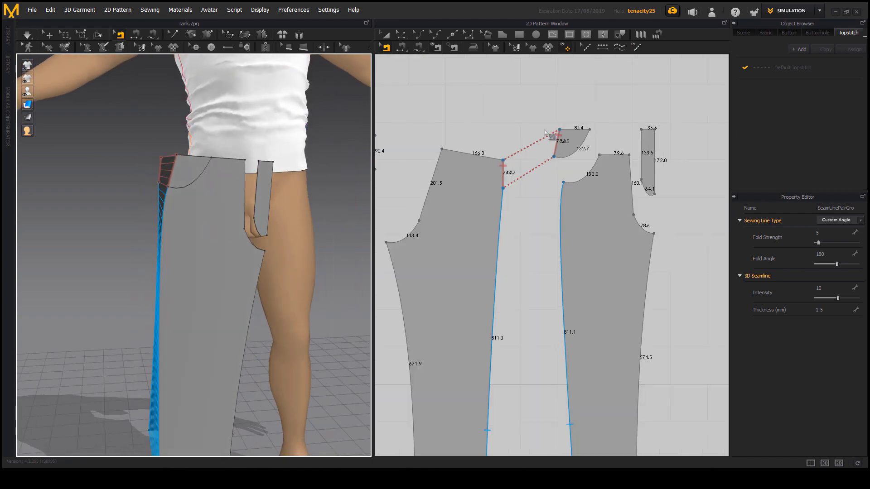
scroll(546, 133, "up", 2)
right_click_drag(268, 92, 172, 177)
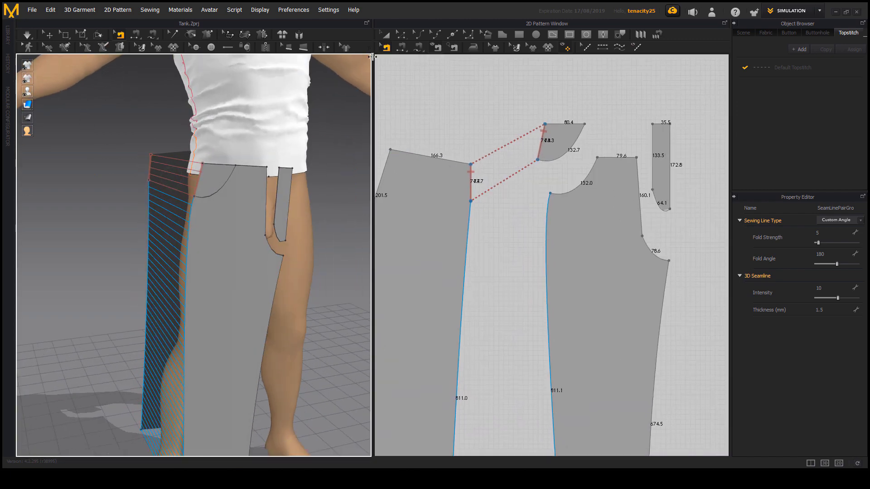
Move the small pocket piece slightly upward in the 3D window, away from the front pattern's pocket curve
left_click(384, 36)
left_click(212, 172)
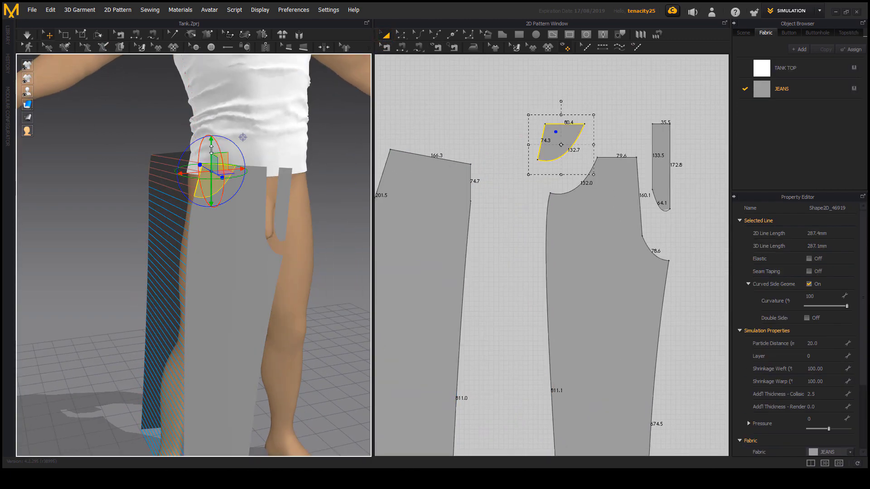
left_click_drag(241, 163, 236, 163)
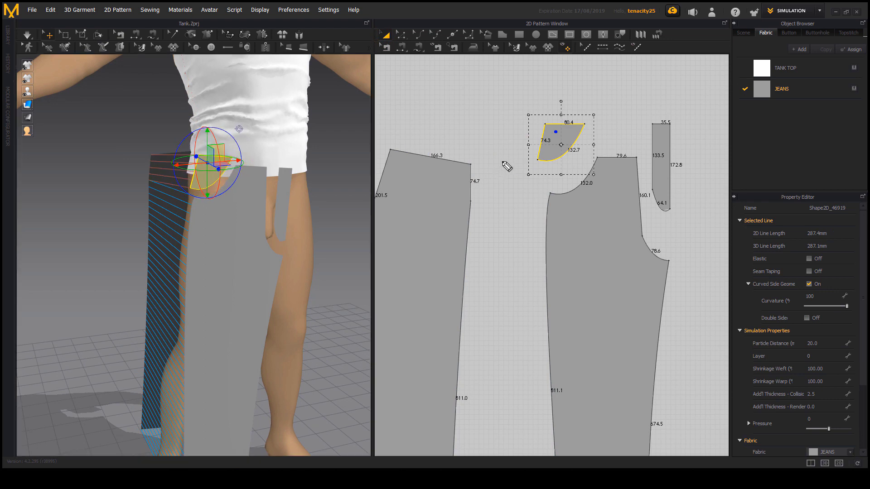
left_click_drag(577, 134, 545, 165)
left_click_drag(598, 166, 542, 197)
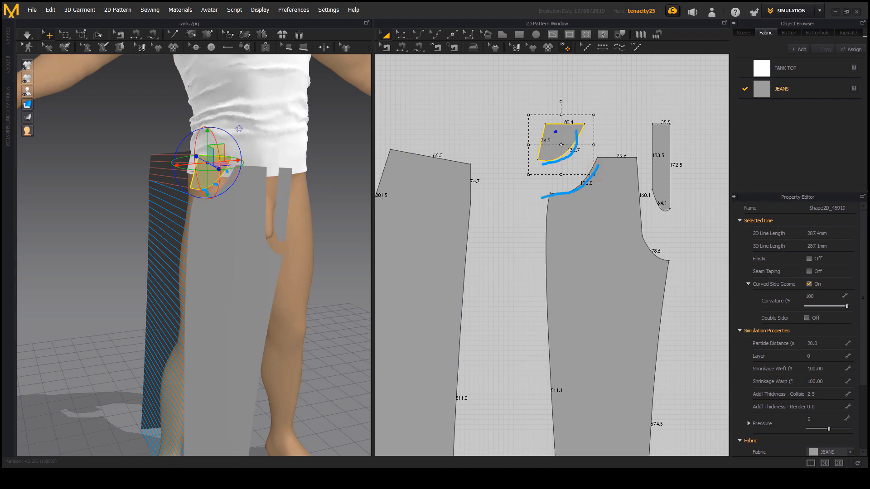
key("Escape")
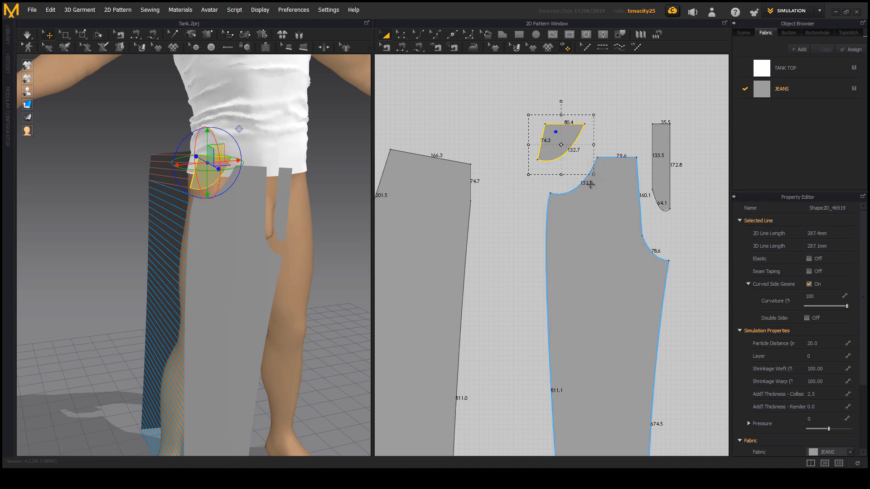
With Segment Sewing, sew the pocket piece's curved edge to the front pattern's curved pocket opening
scroll(590, 183, "up", 3)
middle_click_drag(590, 184, 578, 197)
left_click(403, 49)
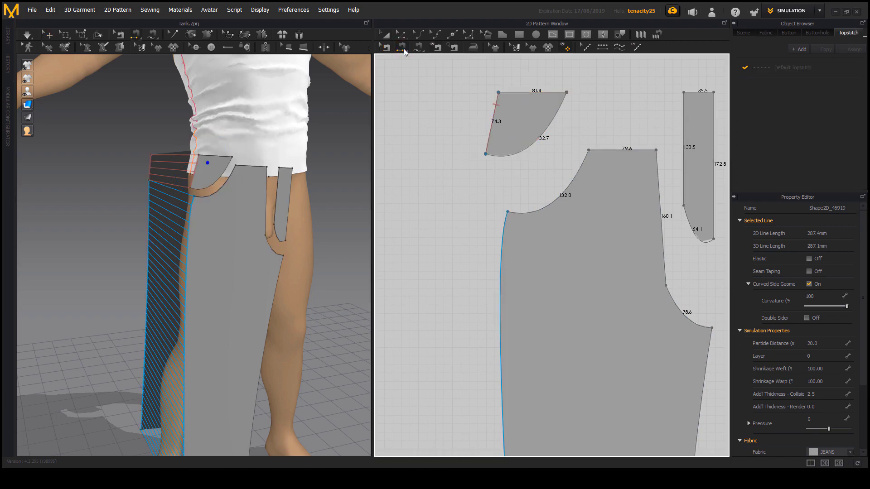
left_click(541, 141)
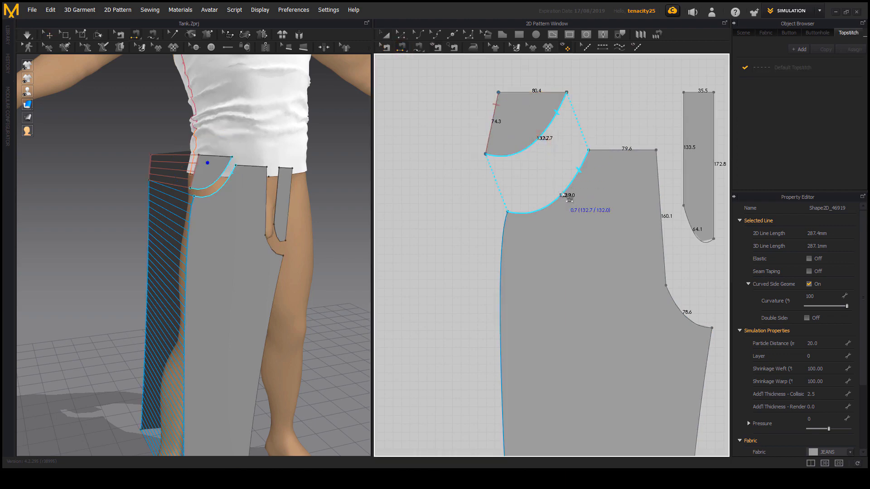
left_click(562, 191)
Sew the front pattern's inner leg edge to the back pattern's inner leg edge
right_click_drag(253, 204, 391, 177)
right_click_drag(285, 221, 191, 230)
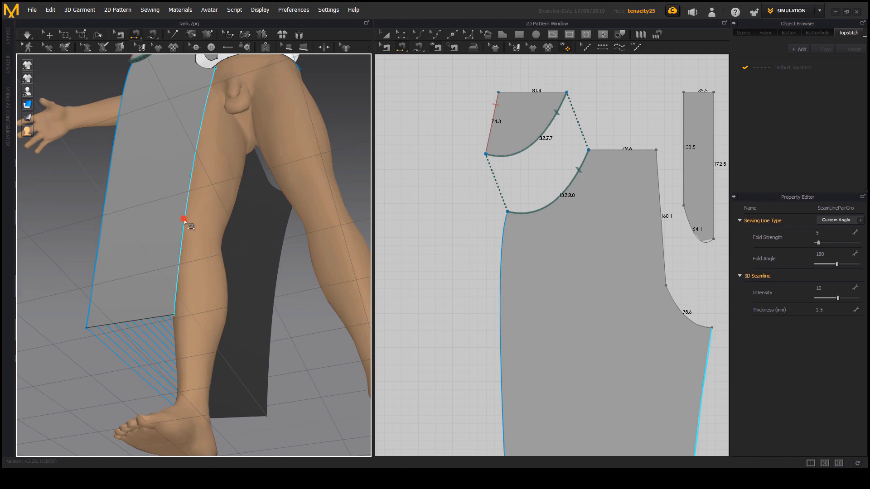
left_click(187, 223)
left_click(278, 264)
right_click_drag(291, 286, 282, 298)
Reverse the twisted inner leg seam with Edit Sewing
key("b")
right_click(192, 190)
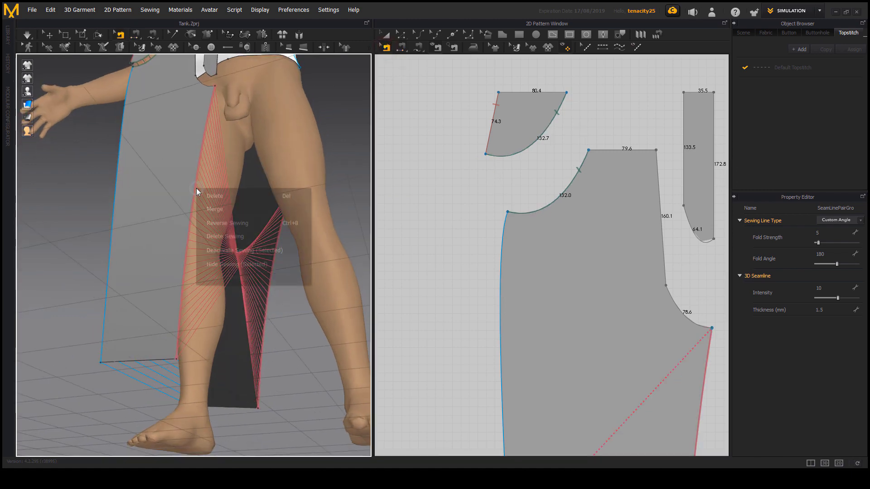
left_click(208, 225)
right_click_drag(271, 151, 277, 186)
scroll(277, 186, "down", 3)
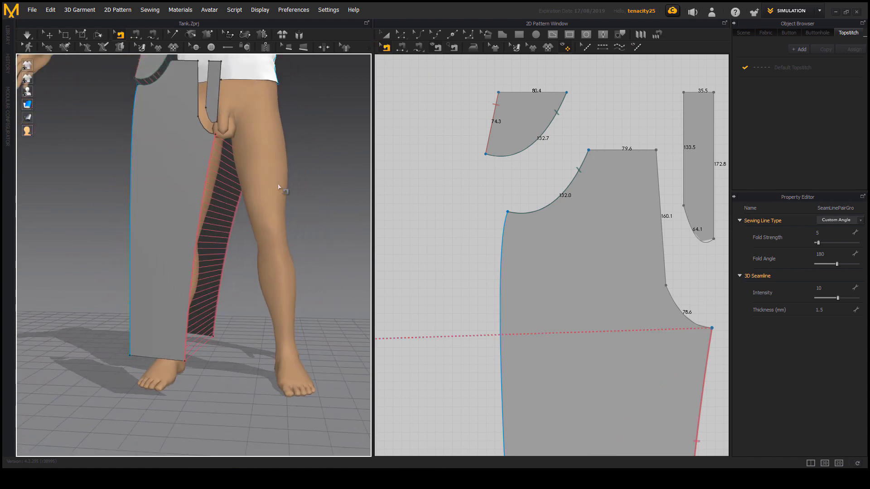
middle_click_drag(278, 186, 262, 223)
scroll(219, 172, "up", 2)
scroll(236, 195, "down", 3)
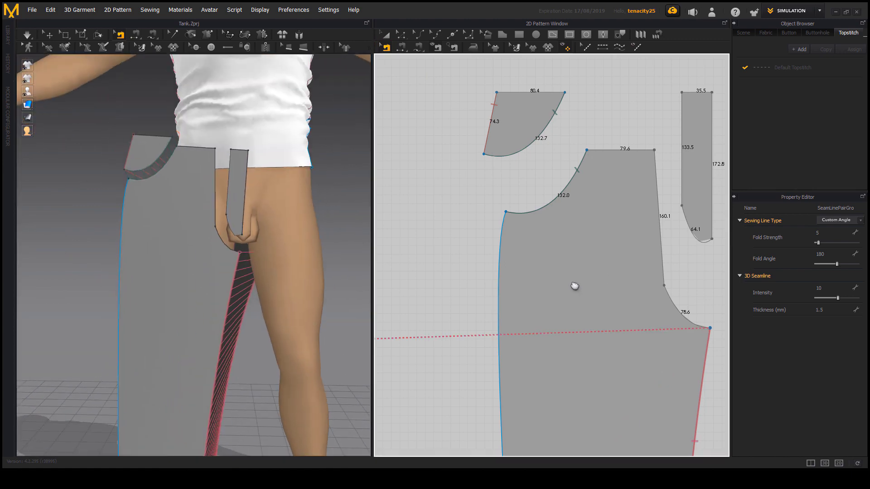
Examine the seams on both leg patterns and how the narrow fly piece sits beside the front pattern's center edge
scroll(570, 272, "down", 4)
right_click_drag(567, 243, 572, 203)
scroll(573, 208, "down", 5)
middle_click_drag(571, 203, 608, 203)
key("space")
scroll(222, 186, "up", 4)
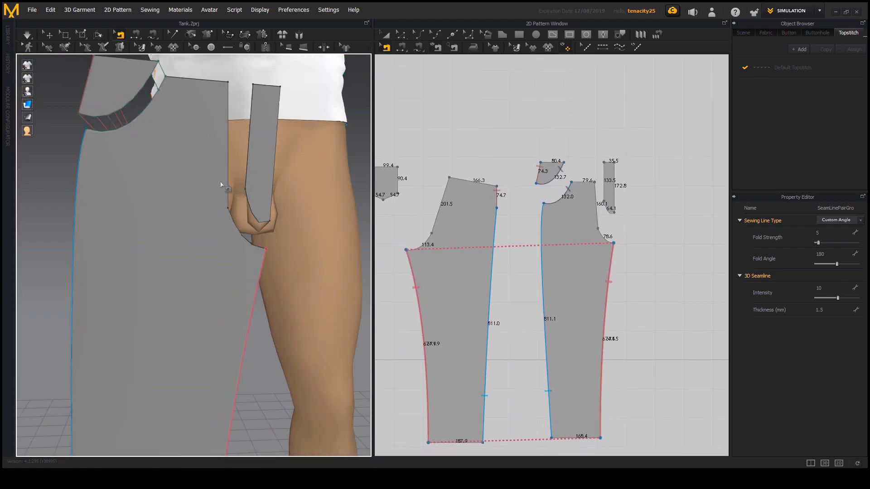
right_click_drag(263, 188, 262, 211)
middle_click_drag(262, 212, 278, 243)
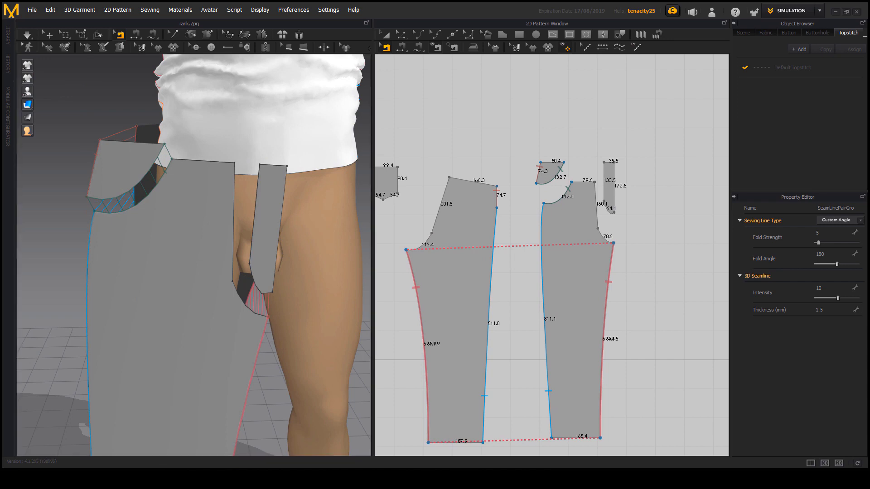
left_click(232, 175)
left_click(257, 190)
key("Escape")
Move the narrow fly piece down in the 2D window so its top edge lines up with the front pattern's top edge
scroll(602, 206, "up", 3)
middle_click_drag(658, 239, 626, 234)
left_click(390, 36)
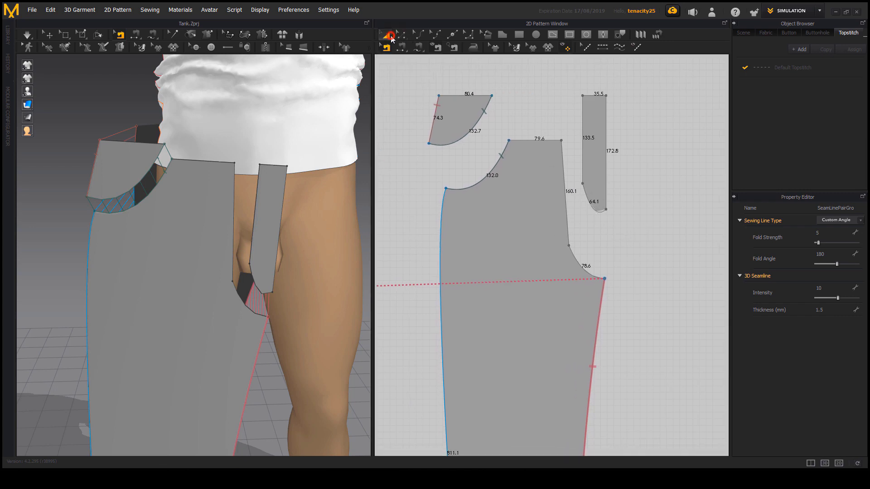
left_click(594, 153)
scroll(600, 186, "up", 2)
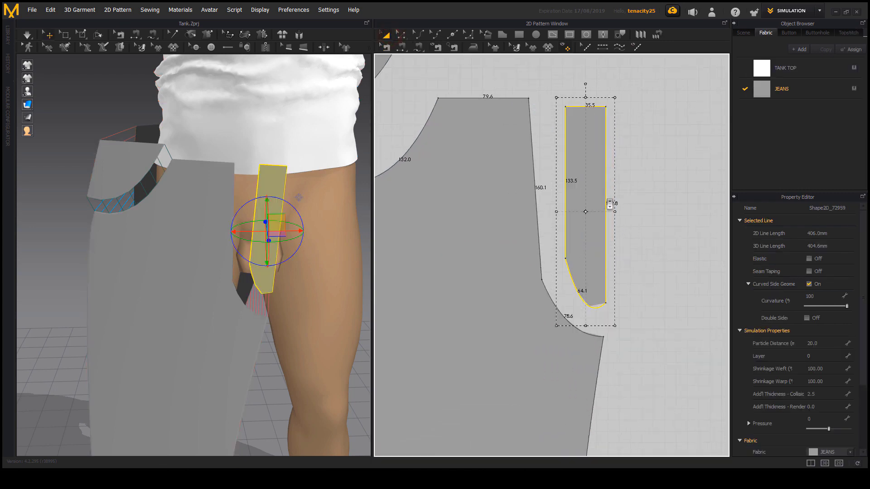
left_click_drag(601, 182, 604, 185)
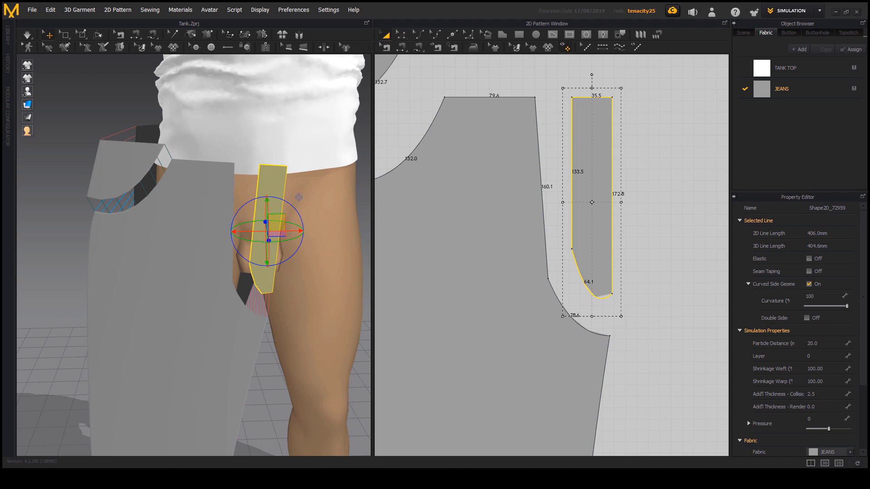
Compare the fly piece's inner edge with the front pattern's center edge, and switch to Edit Pattern
left_click(539, 149)
left_click(547, 253)
left_click(572, 111)
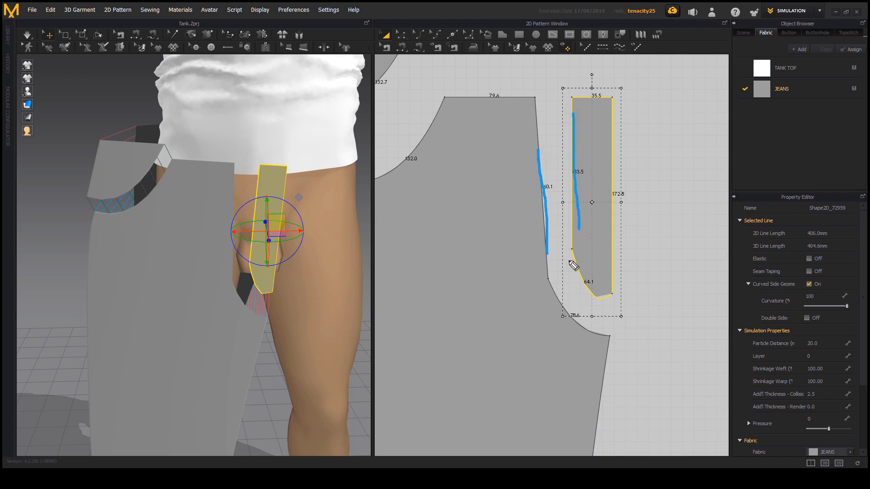
key("Escape")
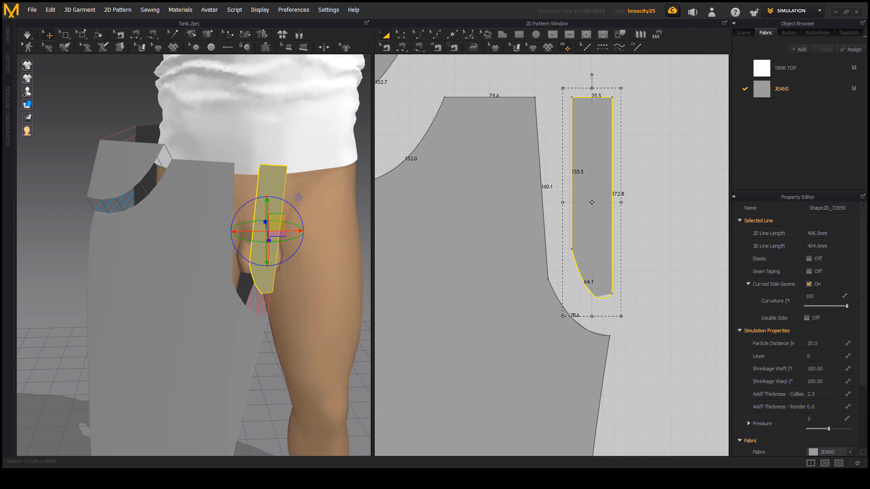
scroll(595, 241, "down", 5)
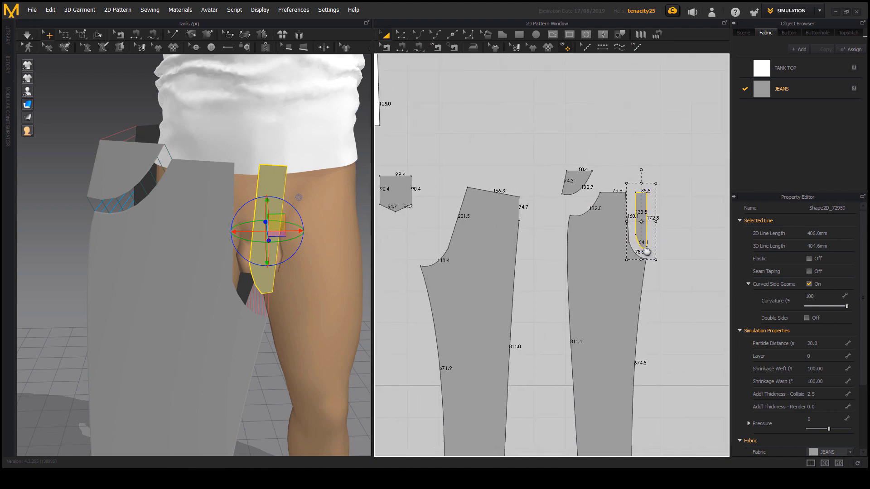
right_click_drag(600, 241, 635, 227)
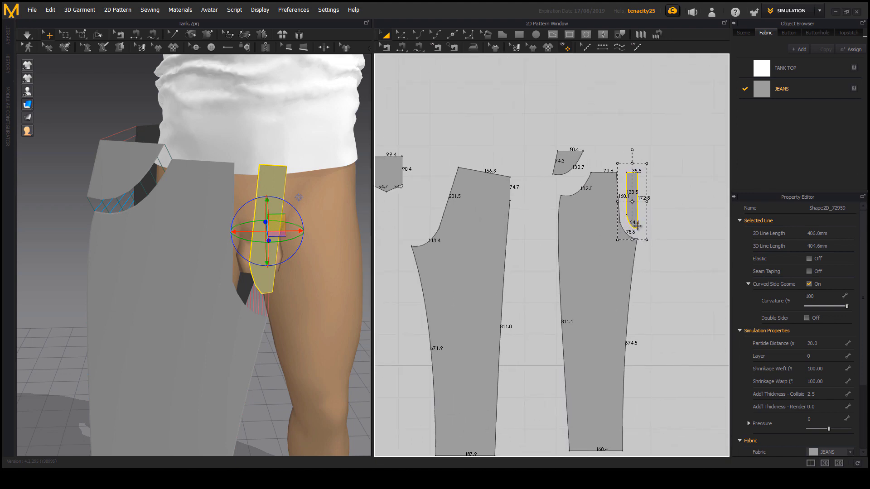
scroll(637, 226, "up", 5)
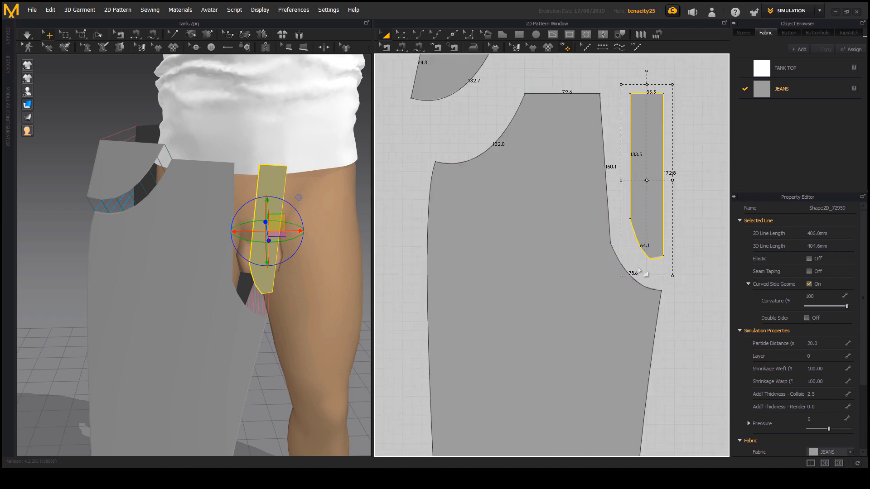
middle_click_drag(647, 224, 632, 223)
middle_click_drag(677, 187, 654, 205)
left_click(659, 183)
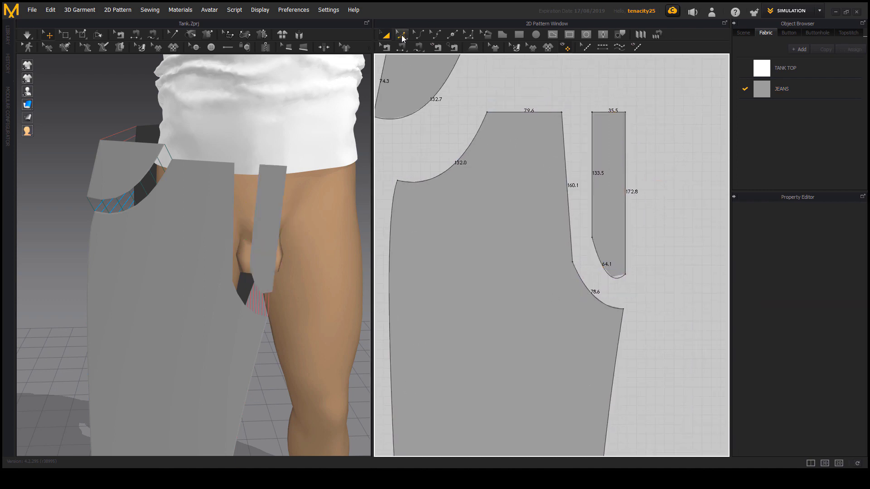
left_click(401, 35)
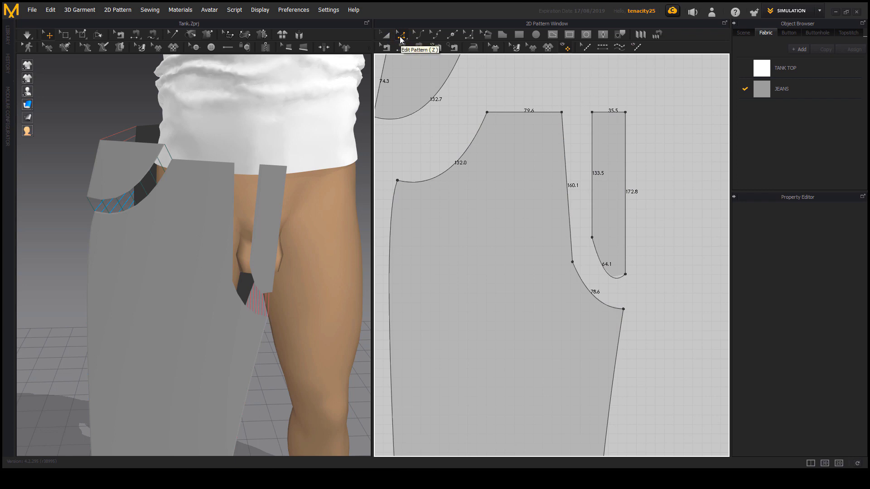
scroll(579, 204, "up", 3)
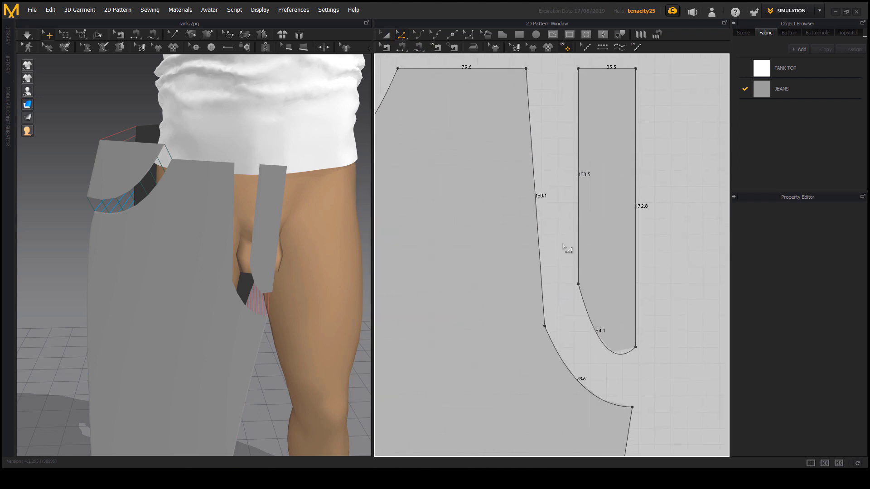
Switch to Calculator and subtract the fly piece's inner edge length from the front center edge length, entering 160.2 minus 133.5
key("alt+Tab")
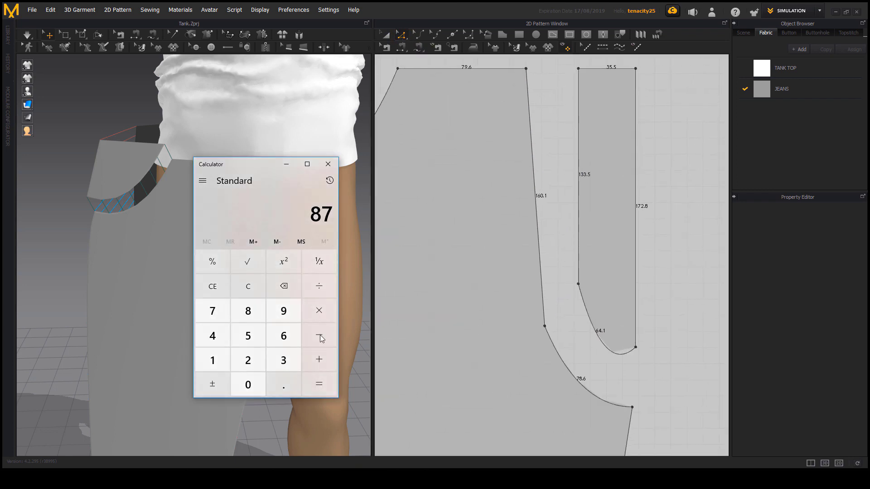
left_click(227, 285)
left_click(243, 286)
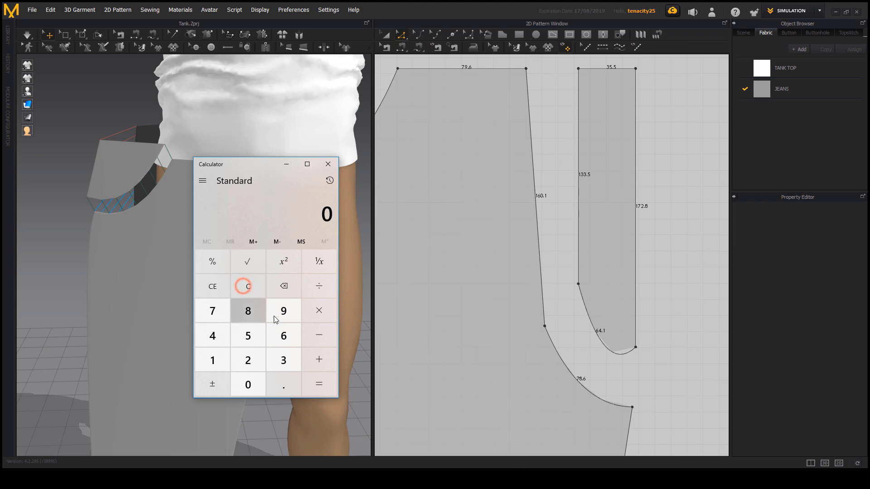
left_click(213, 360)
left_click(284, 337)
left_click(253, 380)
left_click(284, 384)
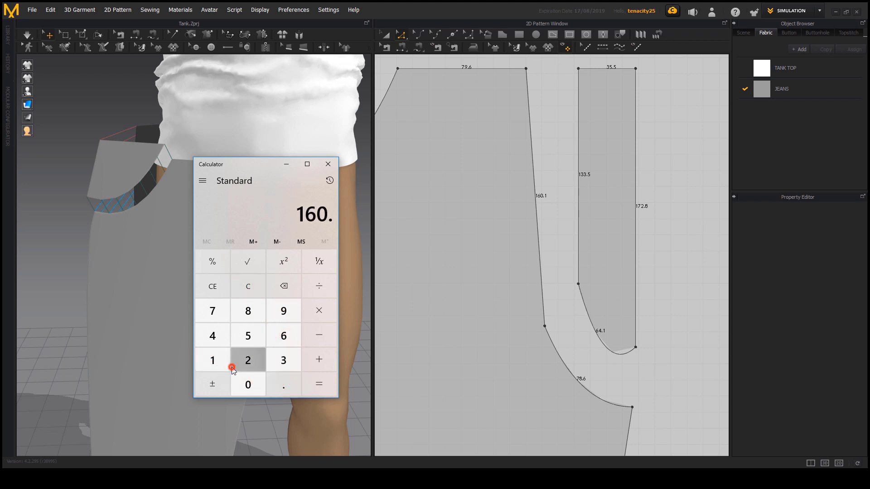
left_click(245, 361)
left_click(213, 361)
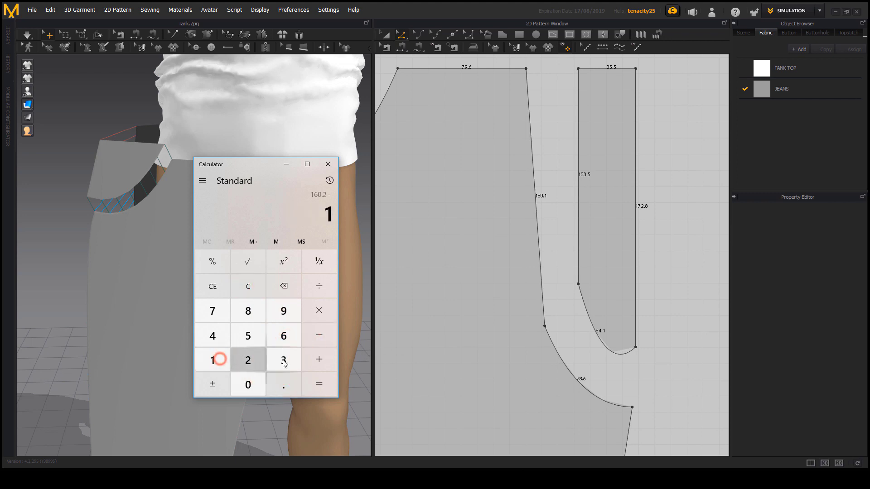
left_click(283, 360)
left_click(283, 360)
left_click(287, 382)
left_click(254, 341)
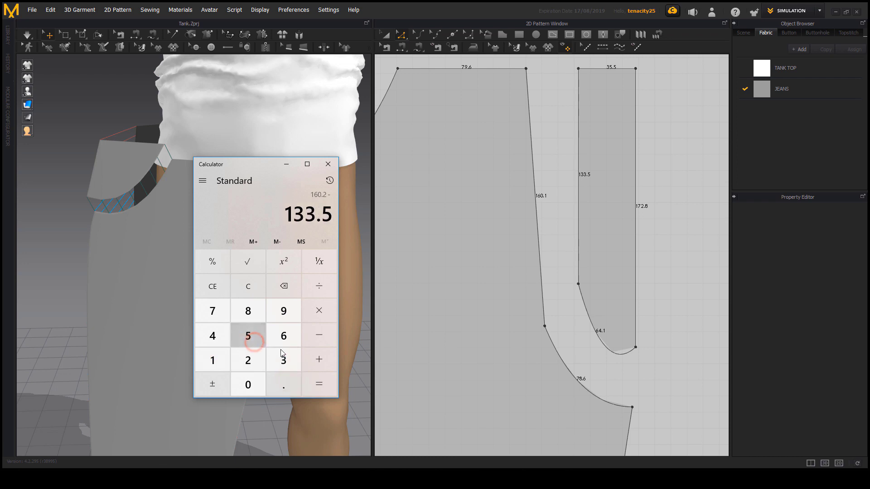
left_click(318, 383)
left_click(321, 167)
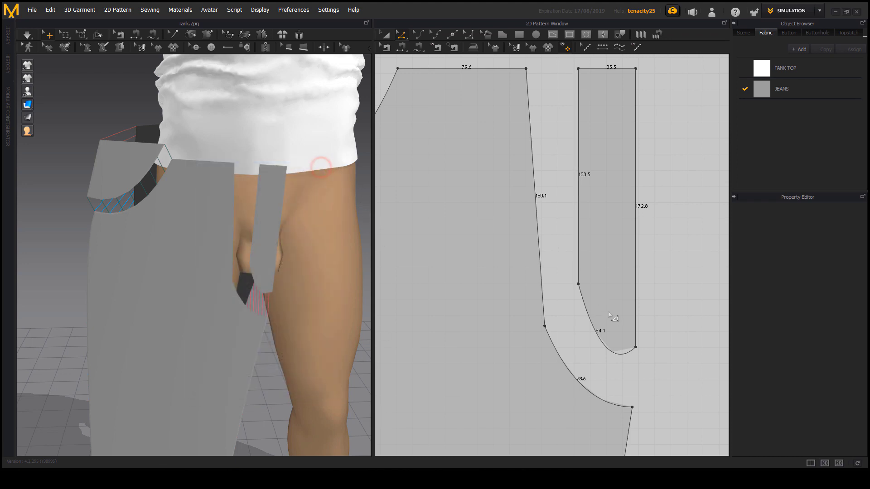
Try to move the fly piece's lower inner corner point straight down by 26 mm
left_click(578, 283)
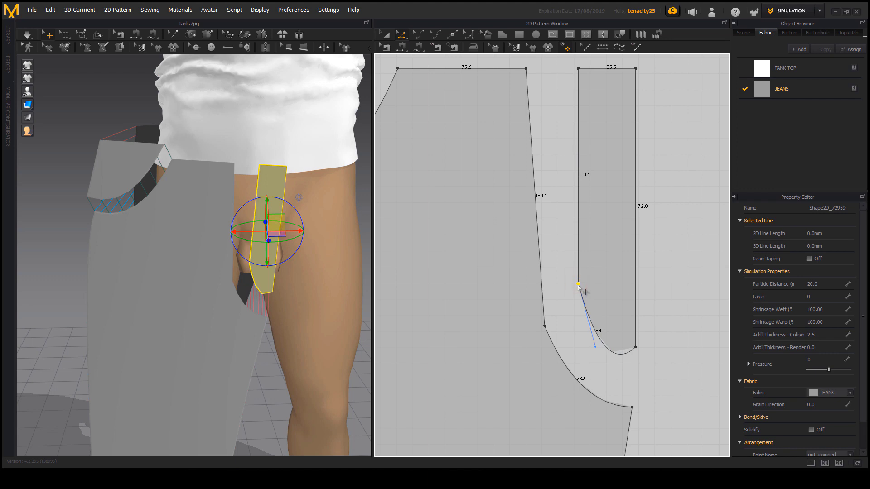
left_click_drag(578, 284, 579, 311)
right_click(578, 311)
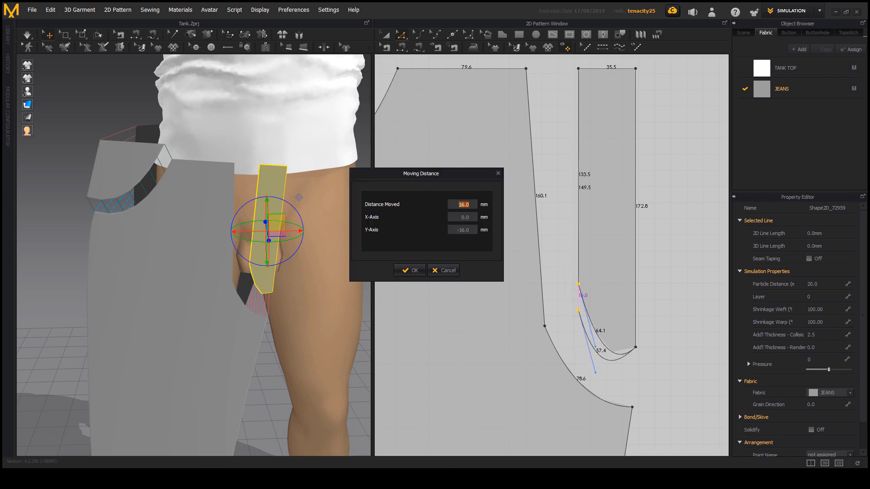
key("XF86Calculator")
left_click(286, 164)
left_click_drag(447, 179, 373, 184)
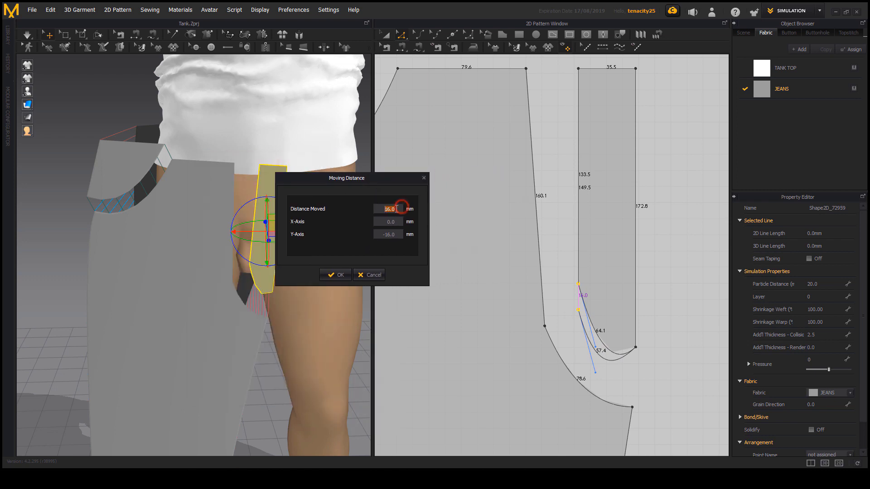
type("26")
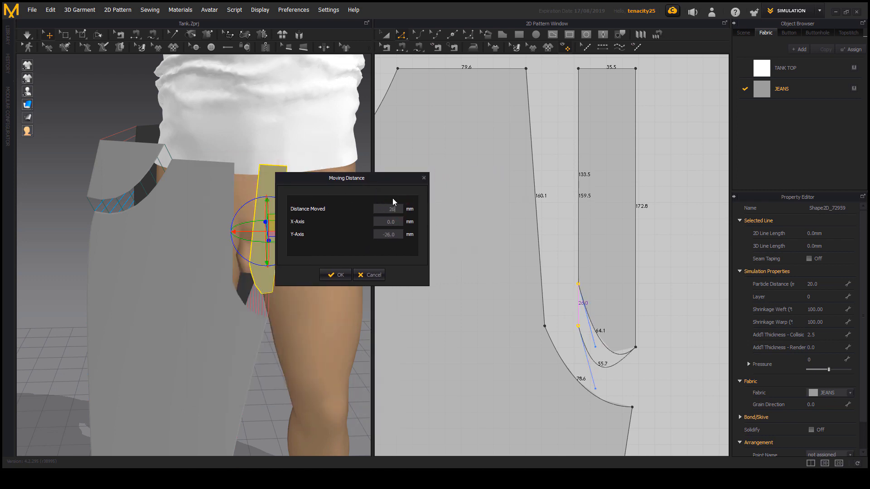
left_click(335, 275)
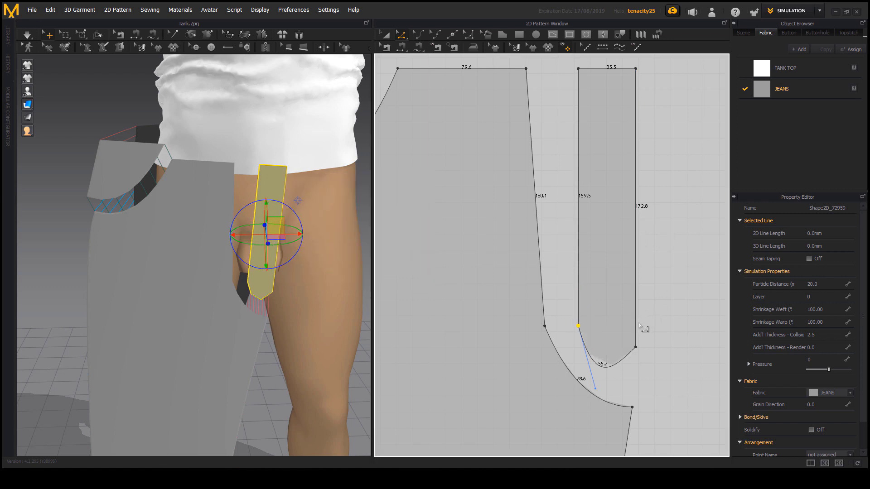
key("ctrl+z")
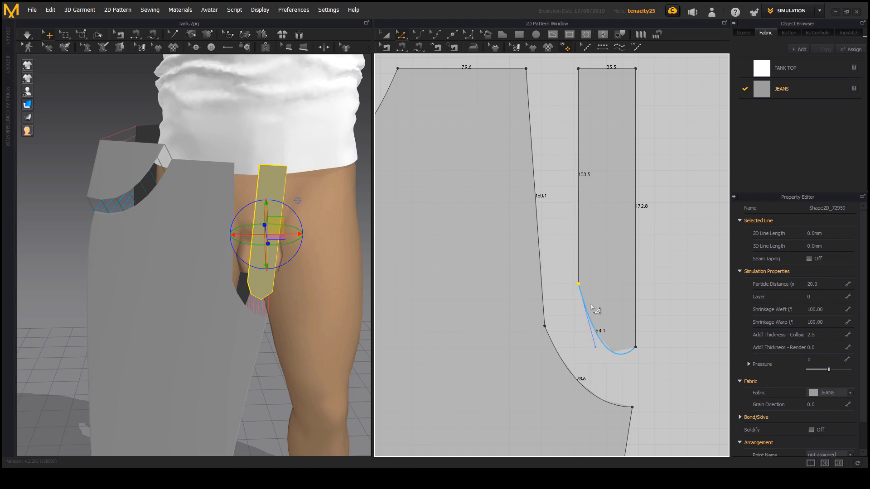
Move the fly piece's lower inner corner point straight down 26.7 mm and flatten its bottom curve to about 44.9 mm long
left_click_drag(578, 283, 578, 301)
right_click(579, 301)
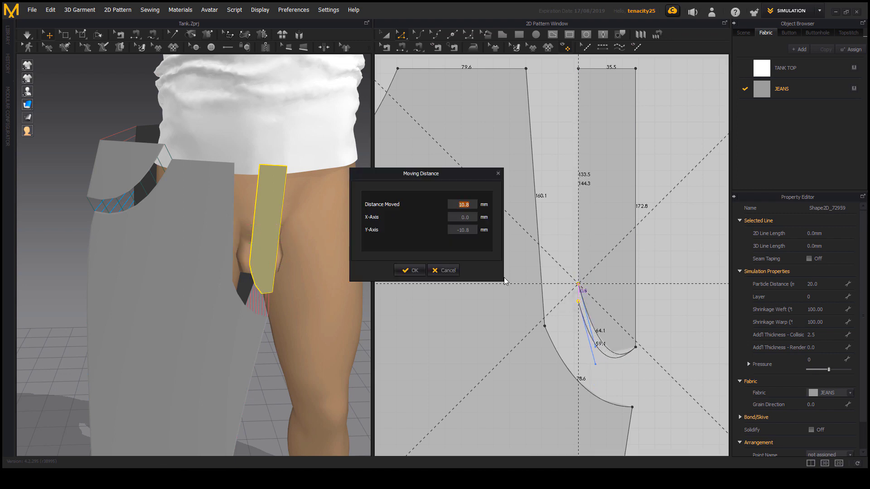
type("26.7")
key("Return")
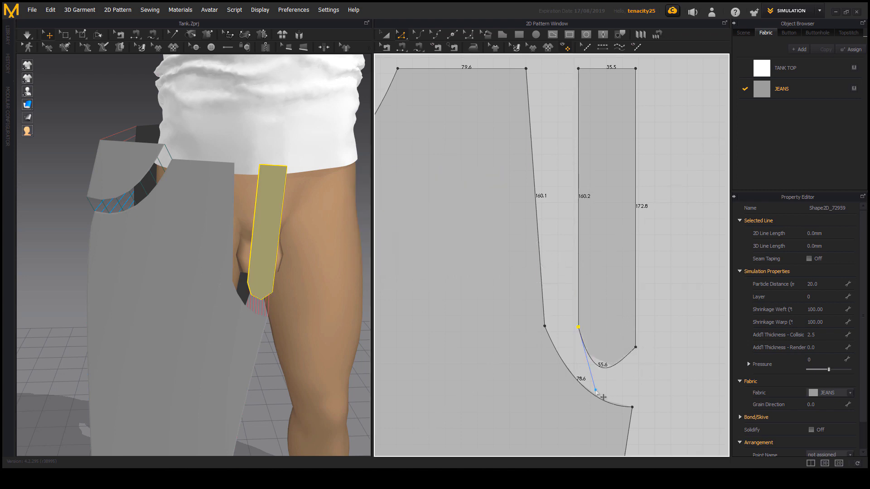
left_click_drag(596, 390, 600, 357)
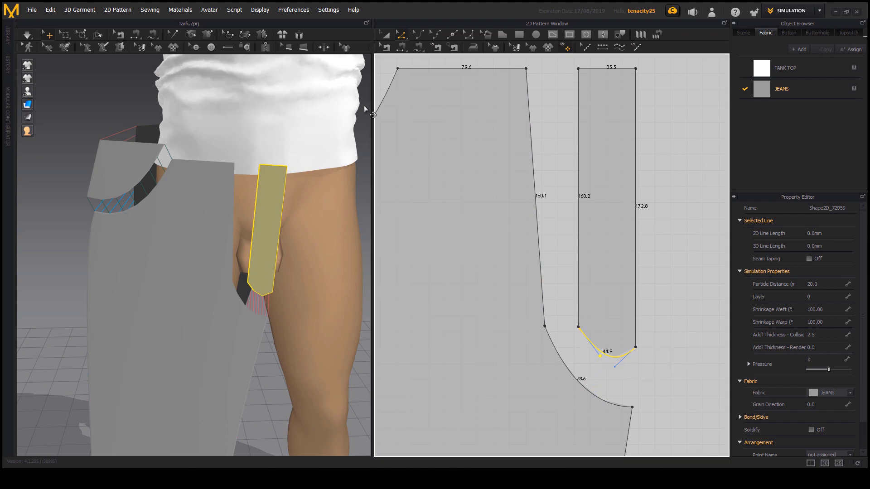
left_click(386, 35)
left_click(688, 254)
Sew the front pattern's straight center edge to the inner edge of the fly piece with Segment Sewing
middle_click_drag(669, 285, 655, 280)
left_click(406, 73)
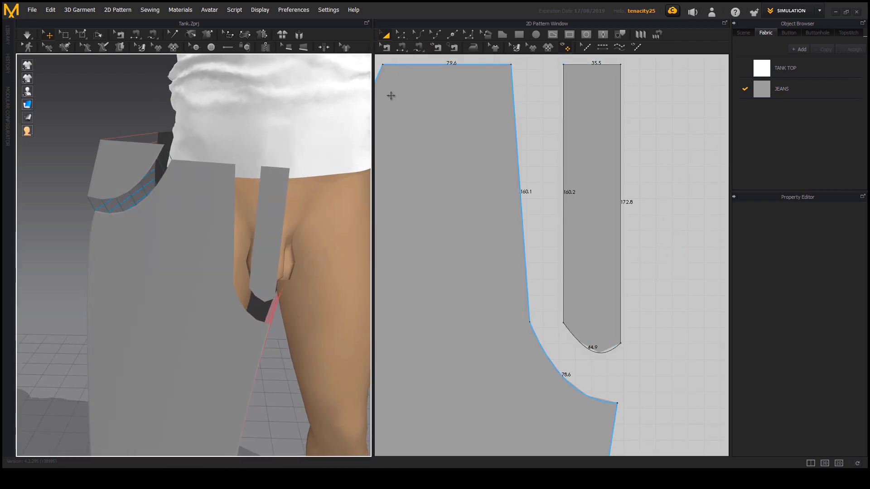
left_click(401, 47)
left_click(233, 213)
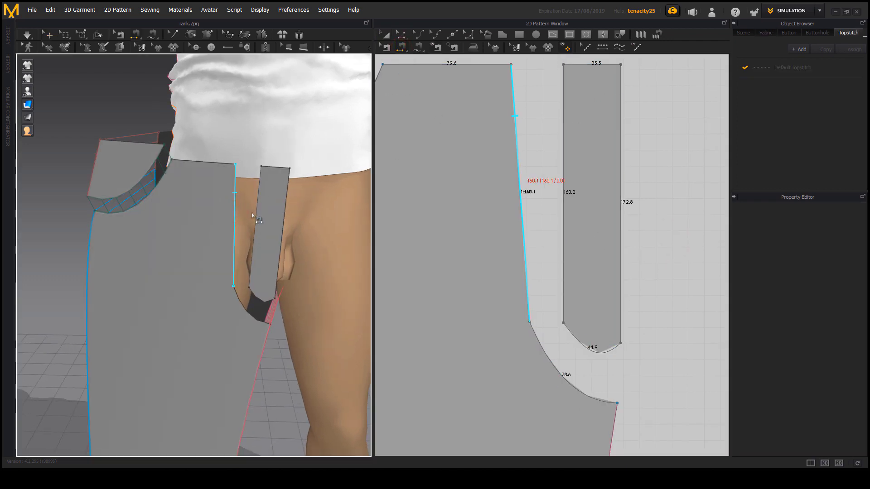
left_click(255, 214)
Examine the back pocket pattern's outline and the area of the back leg pattern where the pocket attaches
right_click_drag(311, 266, 259, 303)
scroll(566, 245, "down", 6)
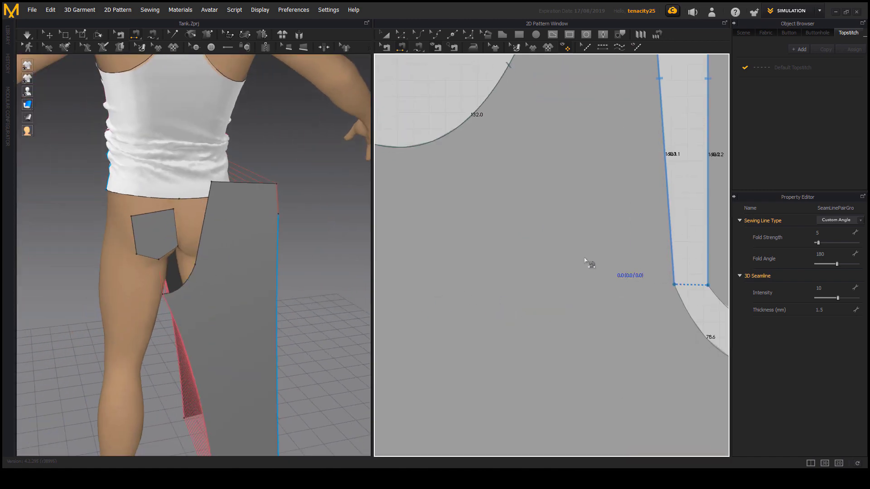
scroll(460, 216, "up", 3)
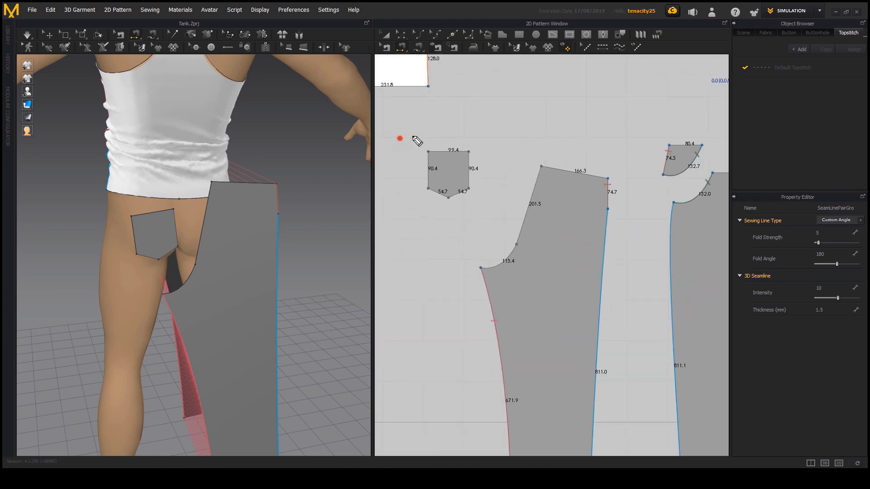
mouse_move(400, 137)
left_mouse_down()
mouse_move(450, 210)
mouse_move(406, 136)
left_mouse_up()
mouse_move(554, 202)
left_mouse_down()
mouse_move(587, 248)
mouse_move(572, 194)
mouse_move(558, 196)
left_mouse_up()
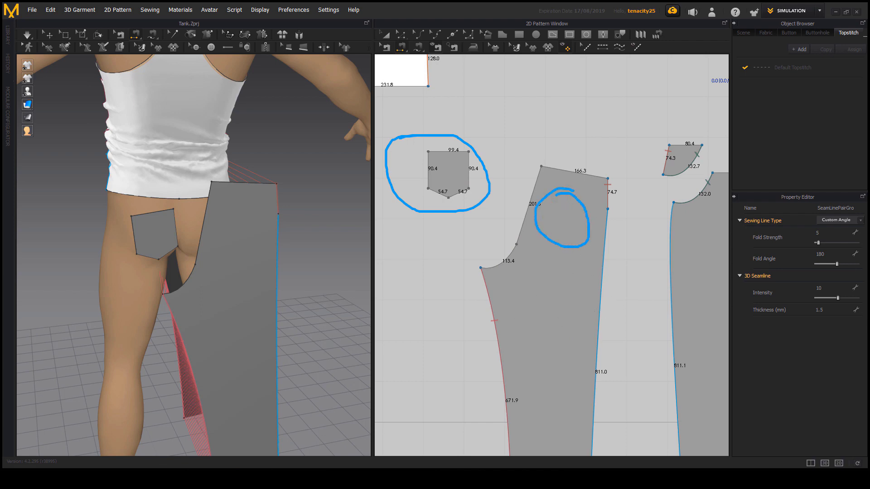
key("Escape")
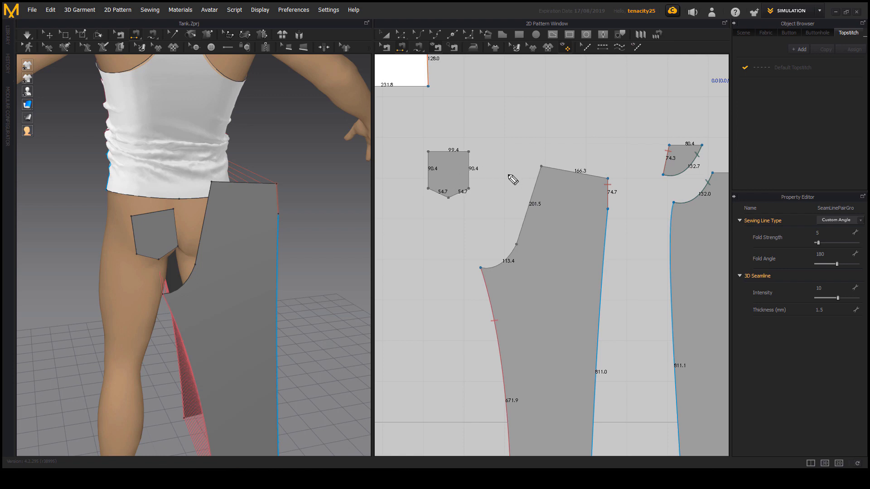
mouse_move(475, 215)
left_mouse_down()
mouse_move(459, 199)
mouse_move(469, 203)
left_mouse_up()
left_click_drag(566, 217, 556, 224)
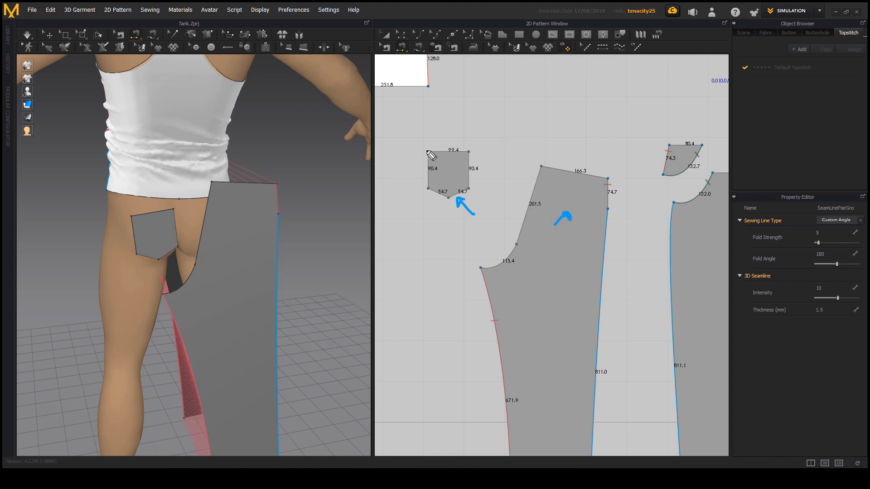
mouse_move(426, 150)
left_mouse_down()
mouse_move(465, 149)
mouse_move(466, 194)
mouse_move(436, 187)
mouse_move(428, 160)
left_mouse_up()
mouse_move(549, 198)
left_mouse_down()
mouse_move(588, 206)
mouse_move(583, 243)
mouse_move(550, 233)
left_mouse_up()
left_click_drag(545, 199, 557, 245)
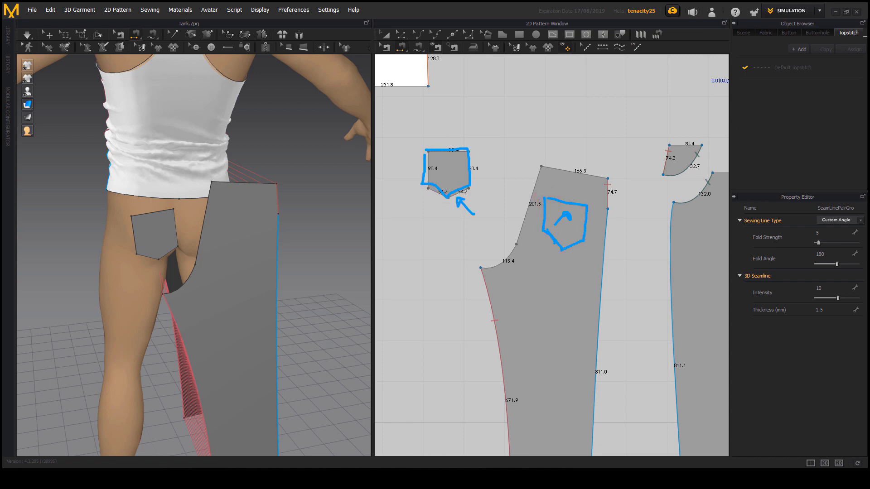
key("Escape")
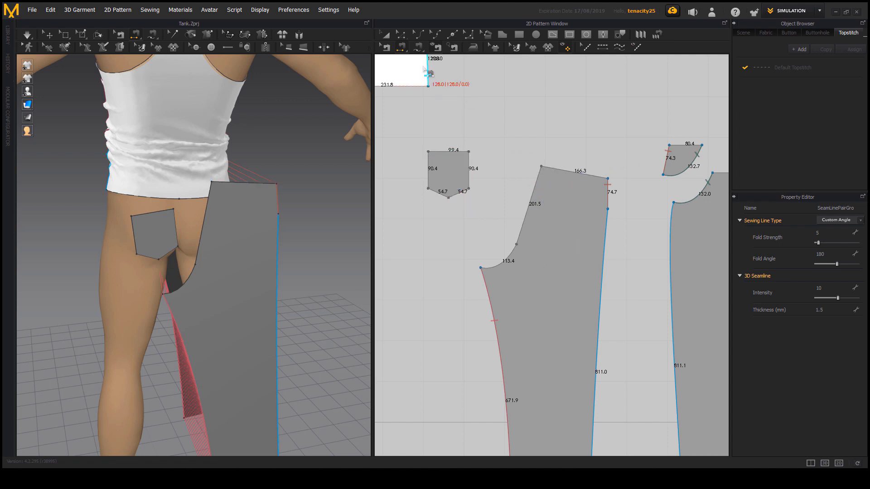
Clone the back pocket as an internal shape and place it on the upper part of the back leg pattern
left_click(384, 35)
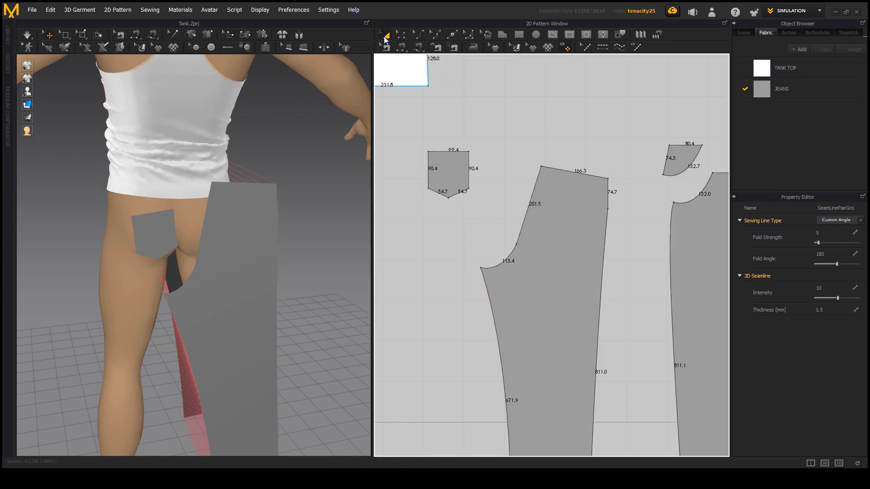
left_click(471, 172)
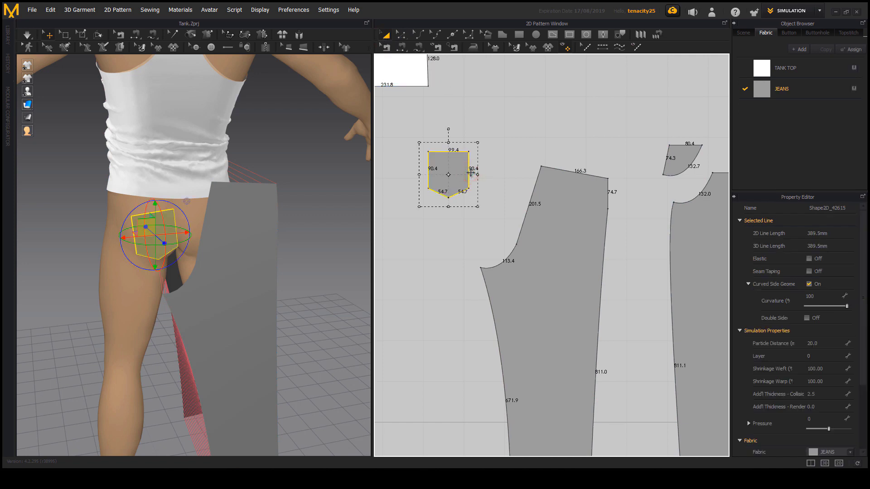
right_click(471, 172)
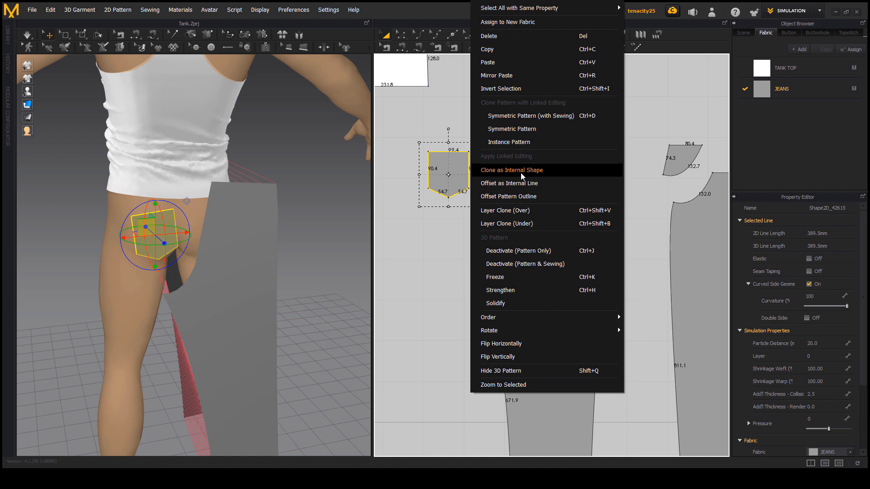
left_click(521, 172)
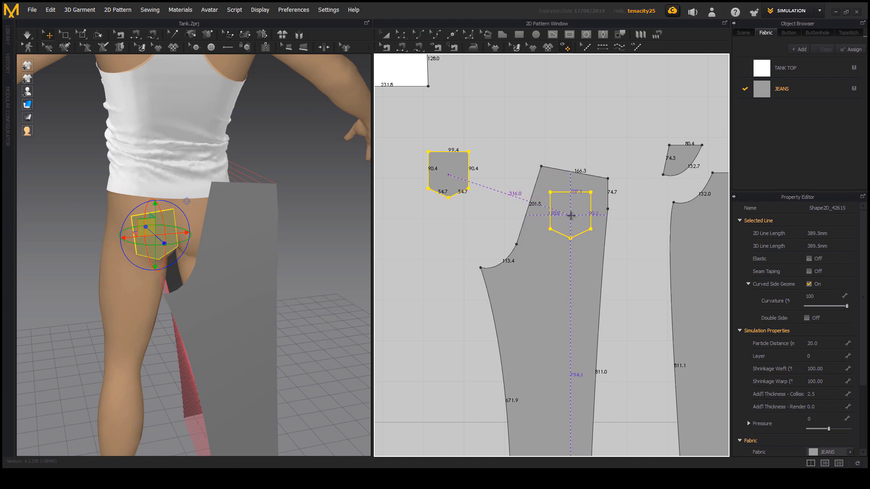
left_click(569, 220)
Move and rotate the internal pocket shape so its upper edge runs parallel to the back leg's slanted waist edge
right_click_drag(281, 271, 269, 263)
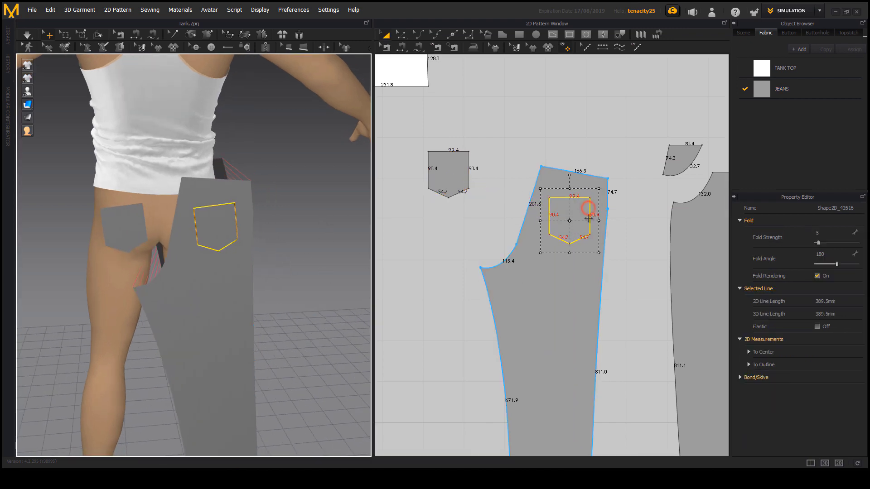
left_click_drag(588, 218, 586, 220)
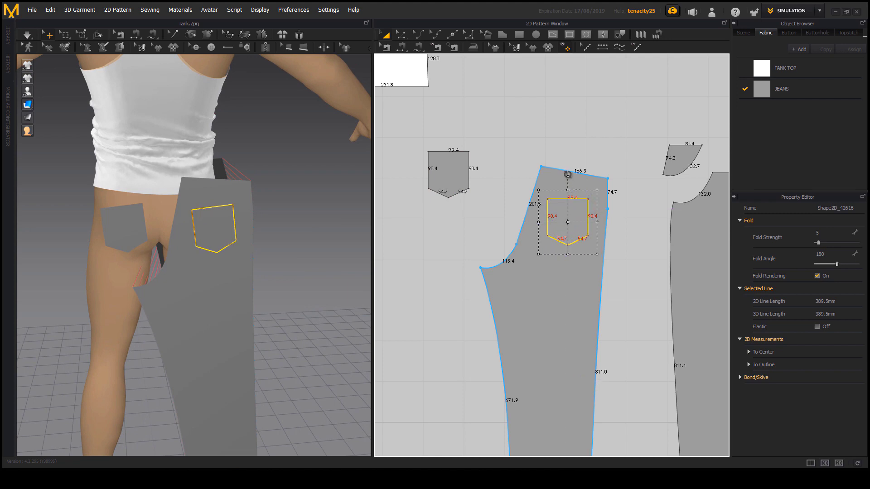
left_click_drag(569, 177, 573, 180)
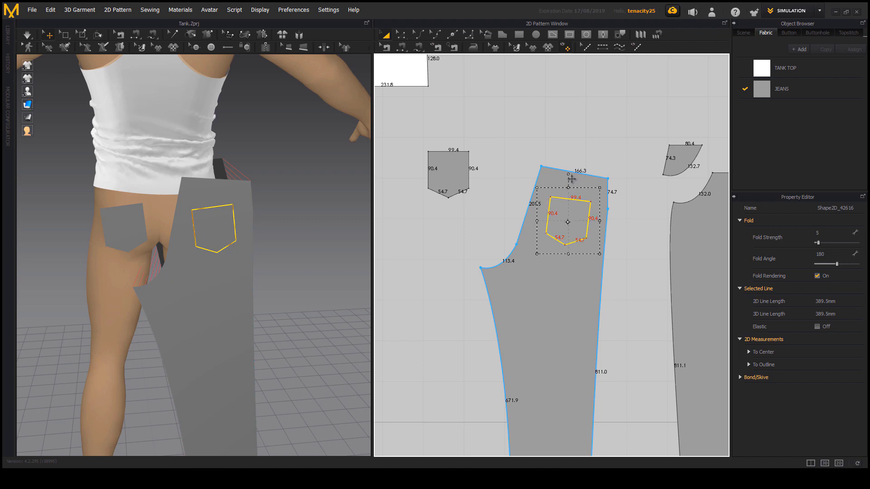
right_click_drag(211, 302, 210, 297)
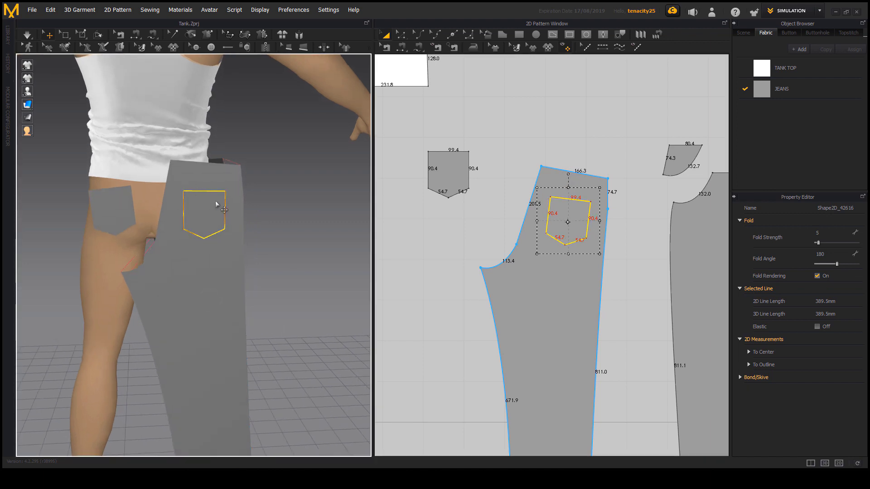
left_click_drag(567, 175, 568, 173)
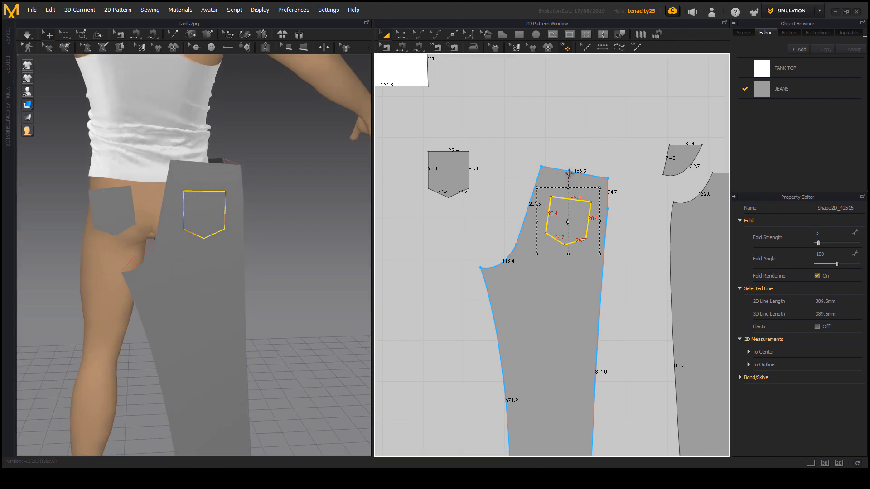
right_click_drag(281, 243, 275, 246)
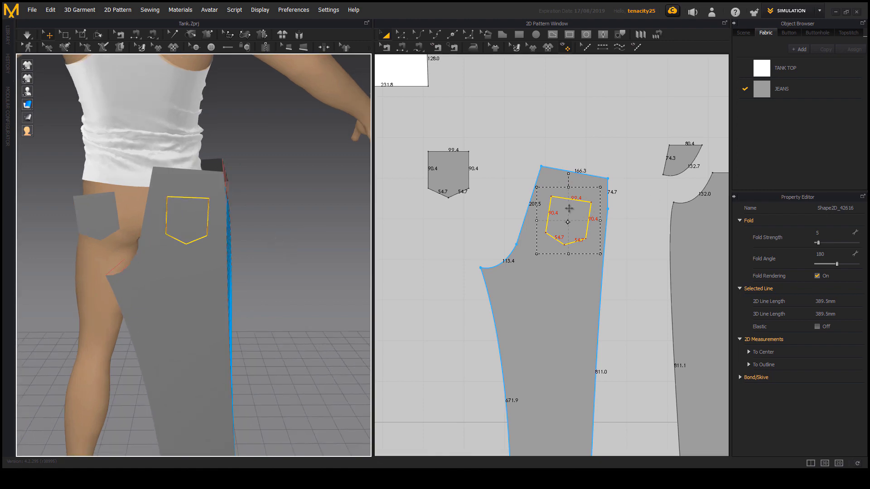
left_click_drag(592, 203, 593, 204)
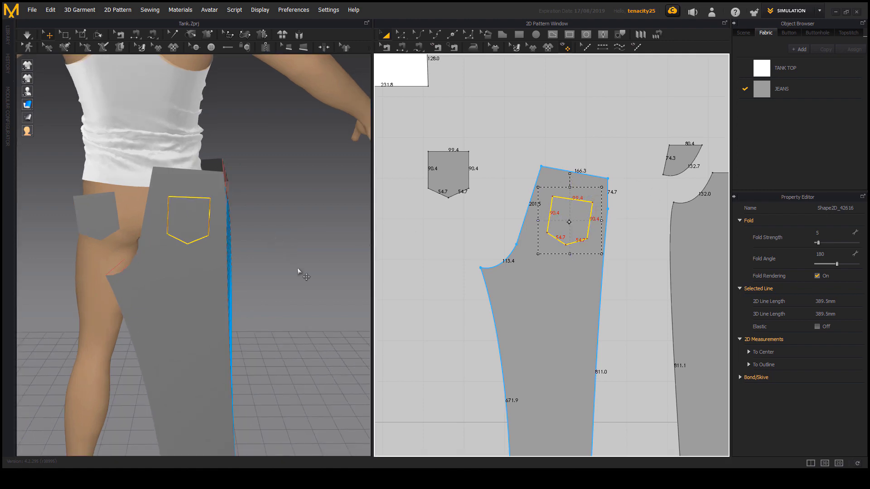
Move the pocket pattern closer to the back leg in 2D and position it behind the back leg panel in 3D
left_click_drag(460, 166, 488, 201)
right_click_drag(290, 267, 126, 289)
left_click_drag(122, 280, 201, 284)
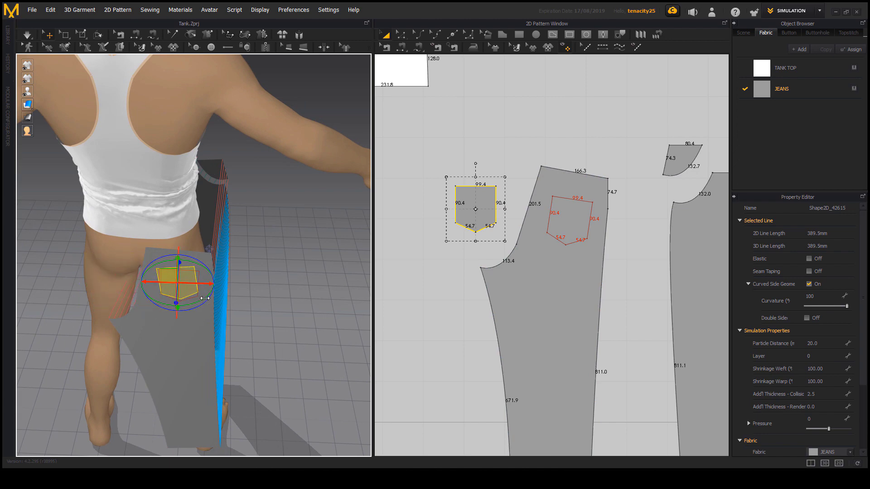
right_click_drag(203, 298, 160, 323)
left_click_drag(149, 320, 128, 336)
right_click_drag(169, 312, 195, 240)
left_click(116, 229)
scroll(189, 266, "up", 10)
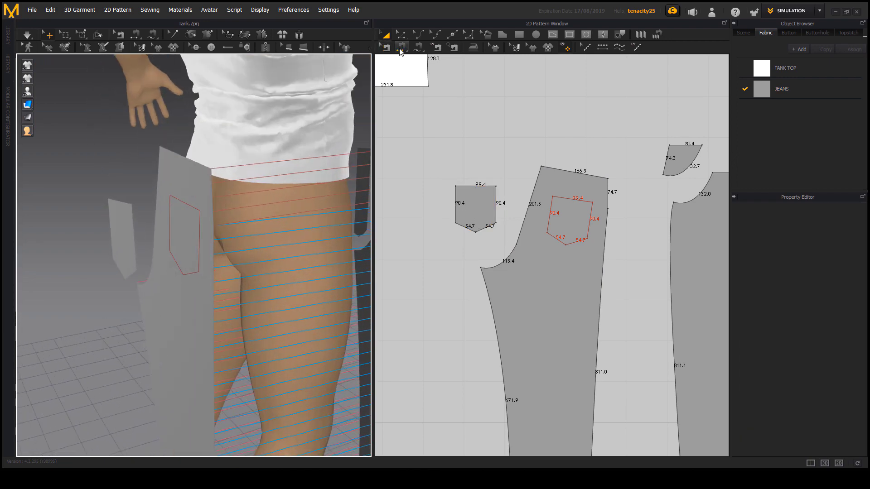
Sew both vertical side edges of the back pocket to the matching sides of the internal shape with Segment Sewing
left_click(401, 48)
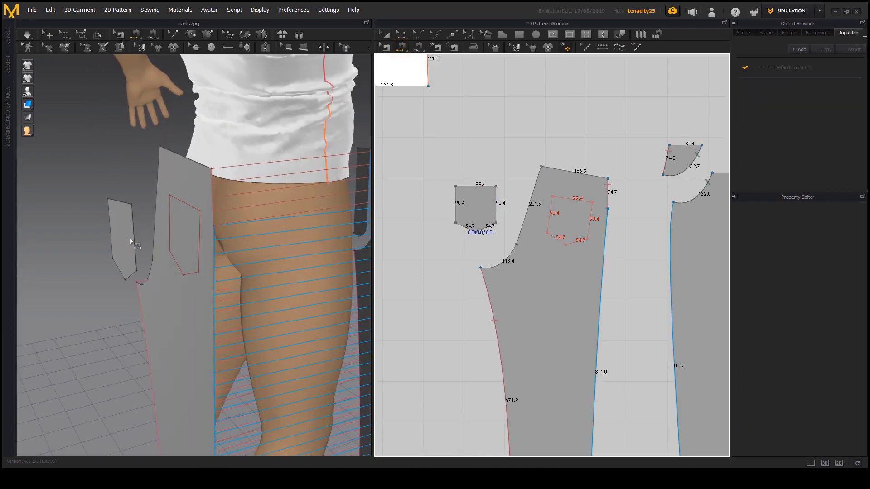
left_click(134, 227)
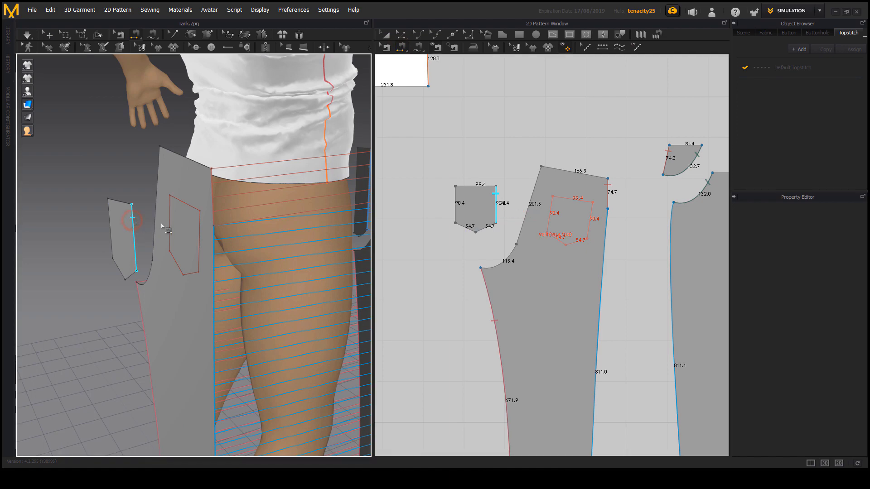
left_click(197, 225)
right_click_drag(222, 277, 272, 272)
middle_click_drag(272, 272, 118, 306)
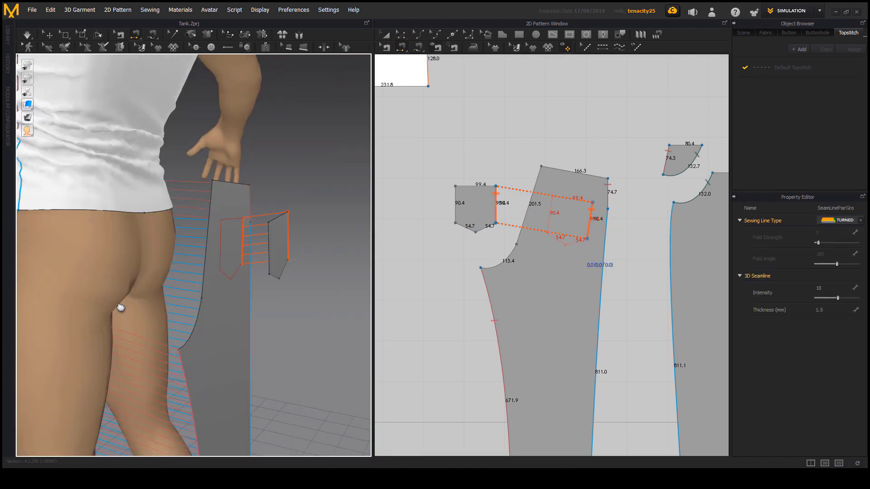
right_click_drag(119, 306, 172, 298)
left_click(161, 249)
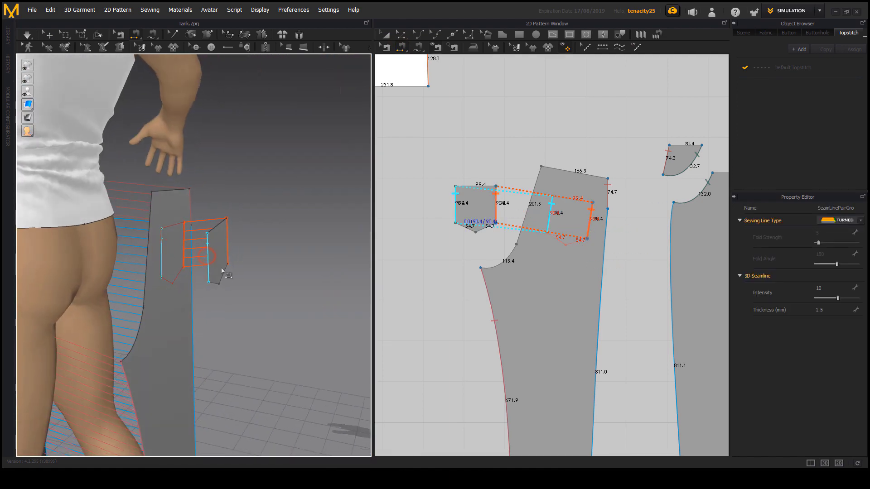
left_click(222, 270)
Sew the two slanted lower edges of the back pocket to the matching lower edges of the internal shape
right_click_drag(227, 276, 185, 243)
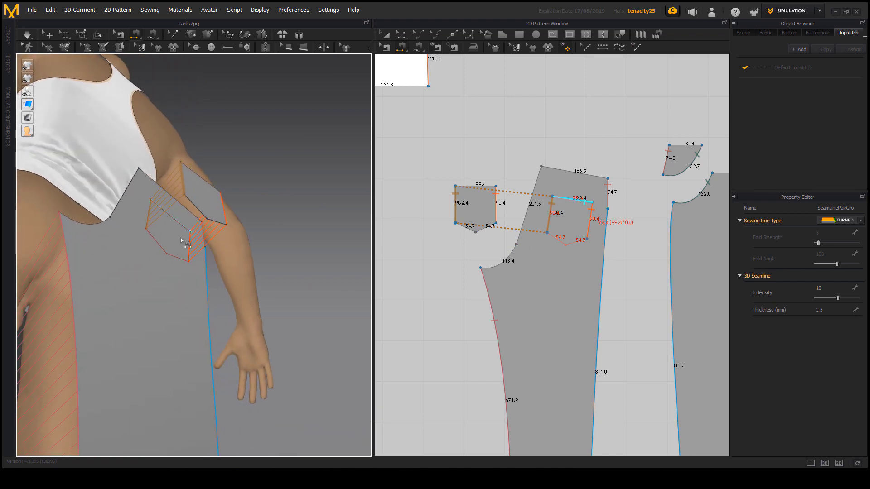
left_click(158, 247)
left_click(218, 249)
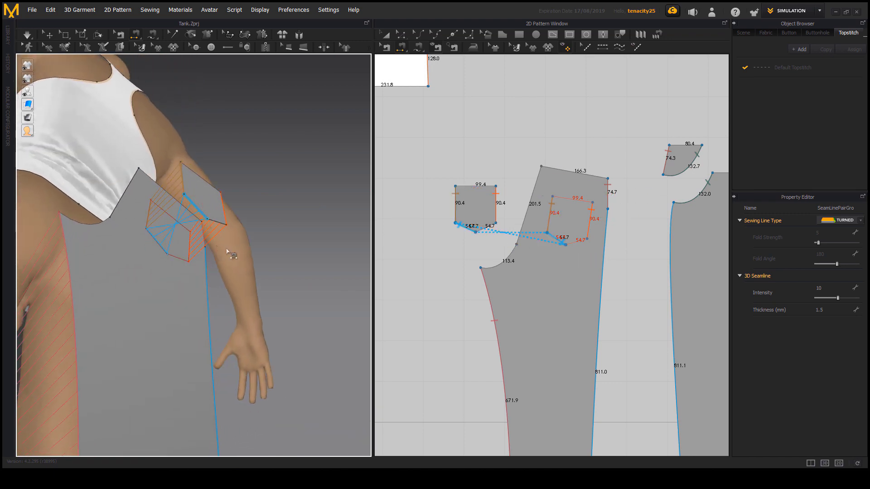
right_click_drag(230, 254, 194, 252)
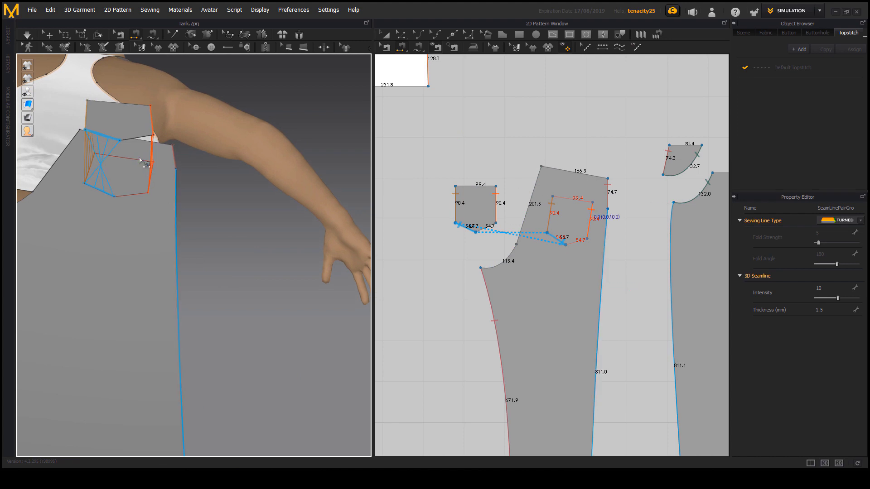
left_click(145, 137)
left_click(136, 196)
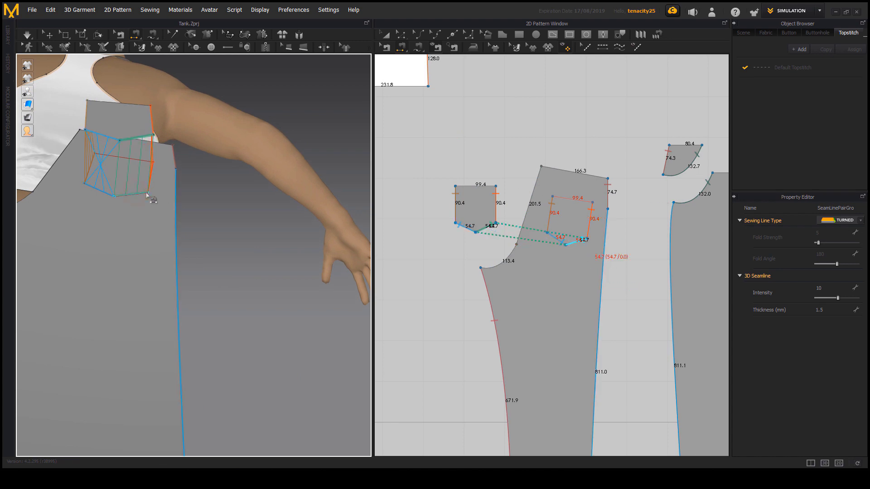
Reverse the twisted seam on the pocket's inner lower edge with Edit Sewing
right_click_drag(136, 197, 141, 172)
key("n")
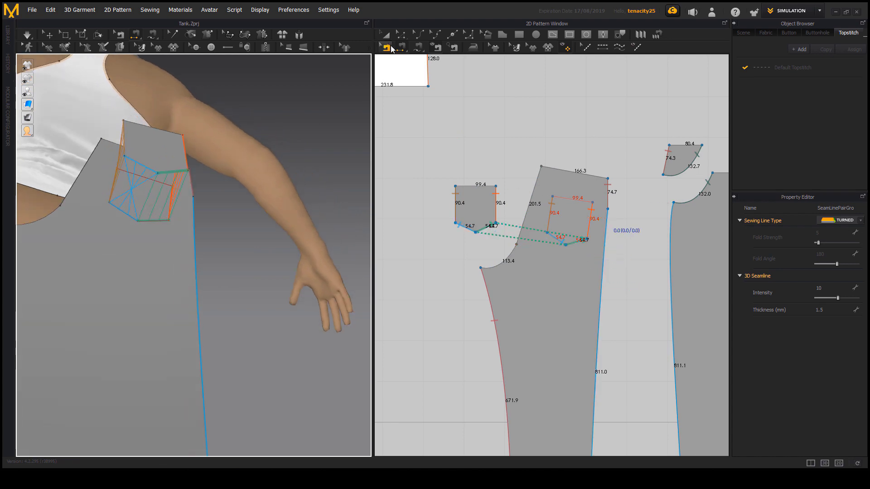
right_click(140, 165)
left_click(175, 197)
Select all the jeans patterns together and scale them up until the back leg's outer side edge is about 844 mm long
right_click_drag(204, 196, 349, 221)
right_click_drag(349, 221, 283, 270)
scroll(283, 270, "down", 3)
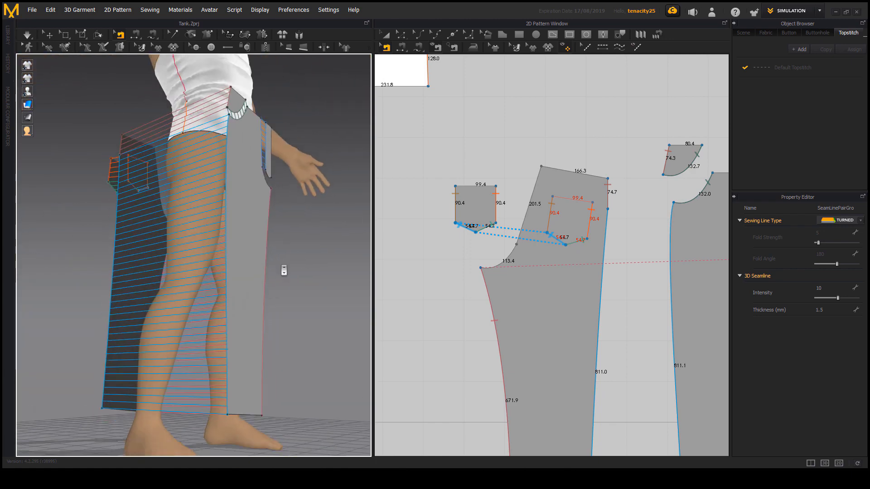
middle_click_drag(573, 271, 535, 248)
scroll(536, 248, "down", 6)
right_click_drag(198, 324, 130, 346)
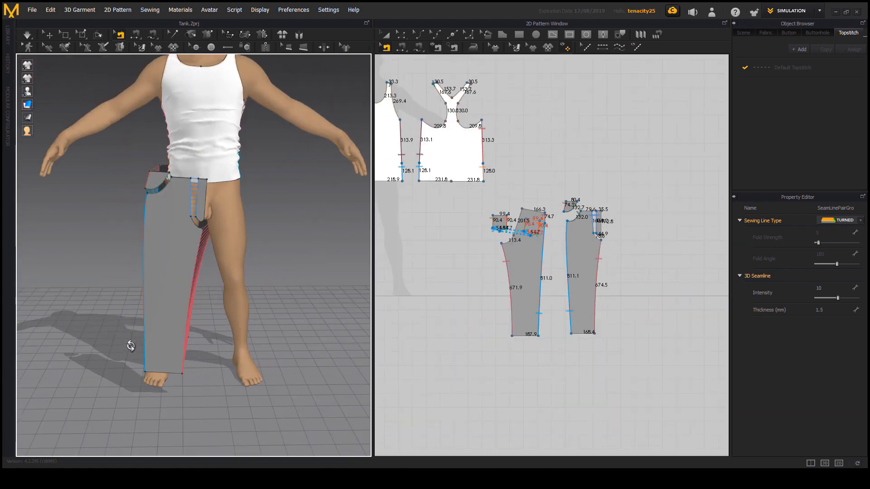
right_click_drag(270, 329, 262, 313)
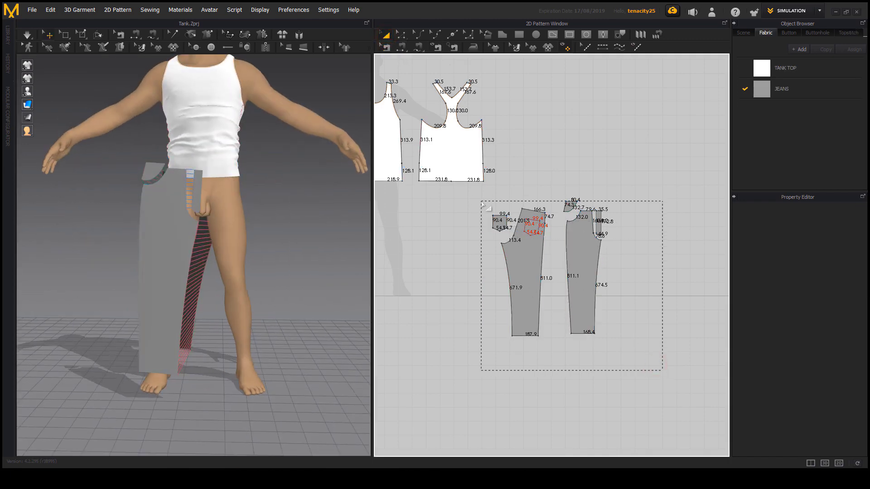
left_click_drag(483, 205, 470, 196)
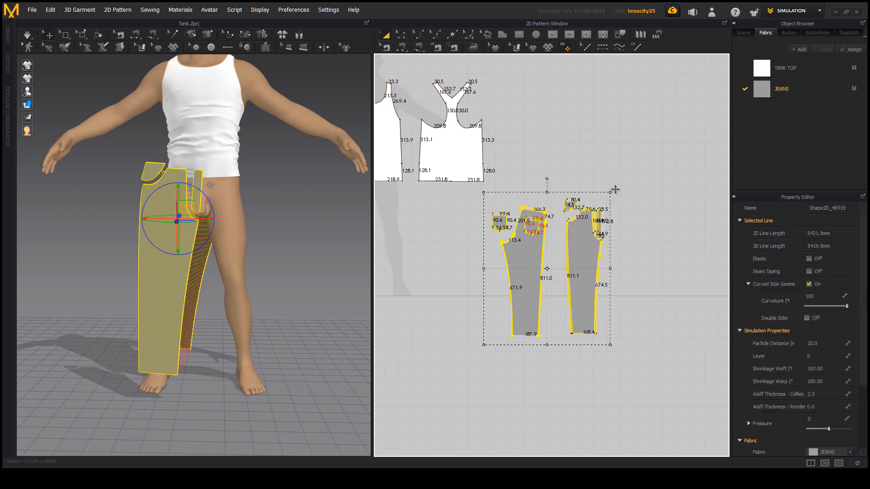
right_click_drag(278, 275, 312, 270)
middle_click_drag(262, 198, 279, 224)
left_click(338, 249)
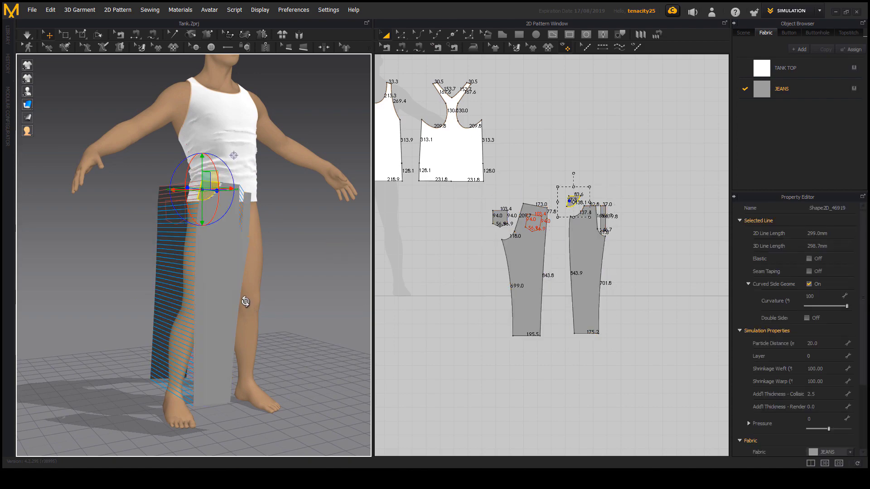
Examine how the enlarged jeans patterns are arranged around the avatar's hips and leg
right_click_drag(245, 302, 95, 319)
middle_click_drag(284, 249, 303, 295)
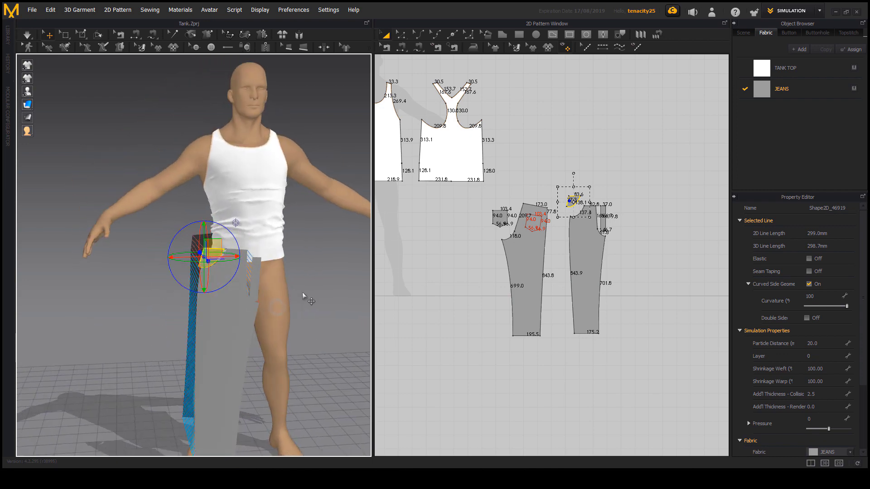
left_click(303, 296)
scroll(290, 240, "up", 2)
right_click_drag(290, 242, 320, 247)
middle_click_drag(320, 246, 313, 316)
left_click(266, 249)
right_click_drag(265, 302, 264, 302)
left_click(331, 231)
scroll(295, 290, "up", 2)
middle_click_drag(295, 293, 256, 254)
right_click_drag(256, 253, 249, 253)
Select all tank top patterns and deactivate them with Deactivate (Pattern Only)
left_click(225, 212)
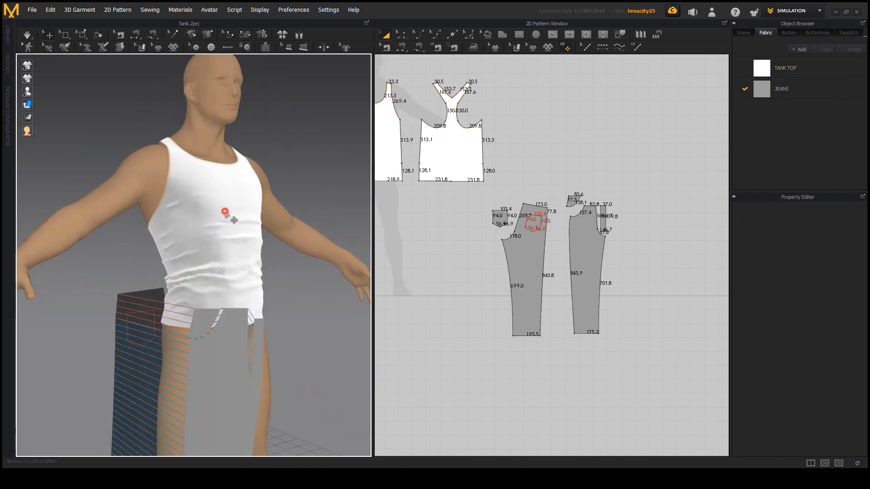
right_click_drag(234, 219, 408, 293)
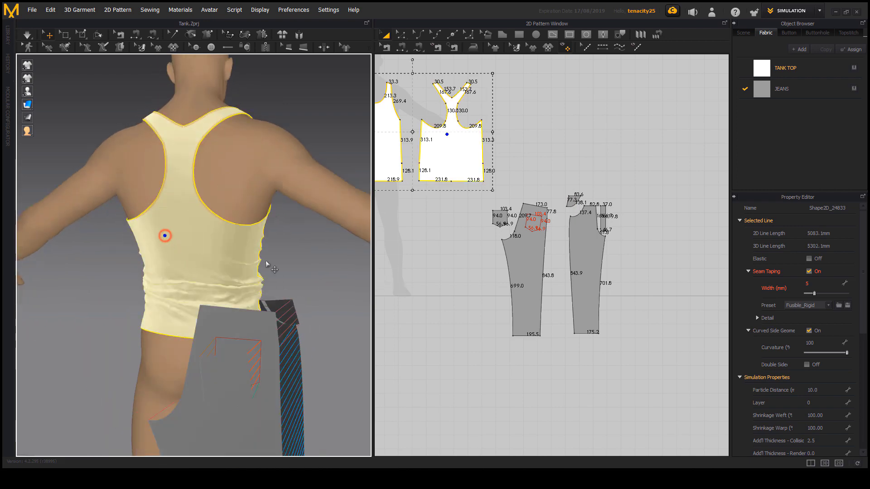
right_click_drag(266, 265, 182, 268)
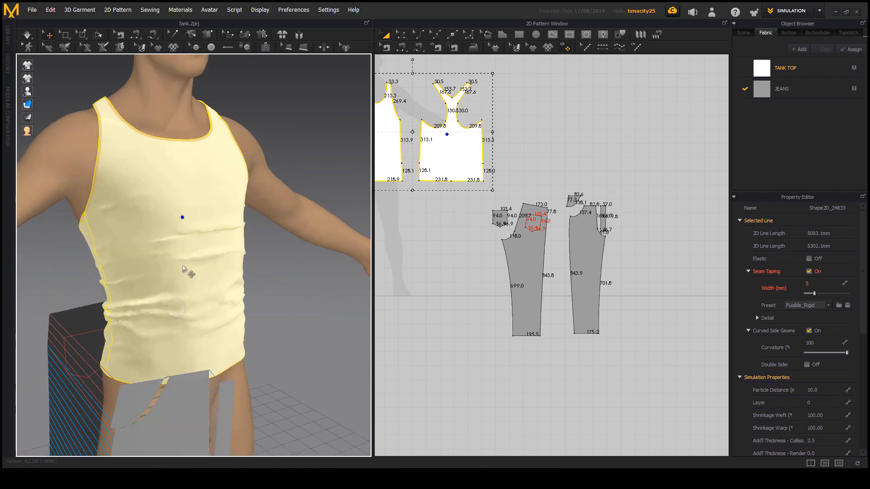
right_click(188, 177)
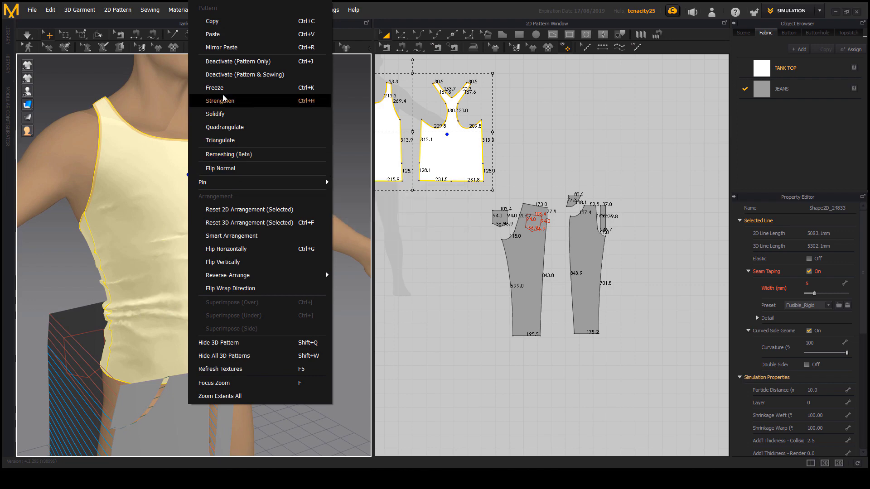
left_click(252, 62)
right_click_drag(189, 314, 173, 266)
middle_click_drag(173, 266, 180, 254)
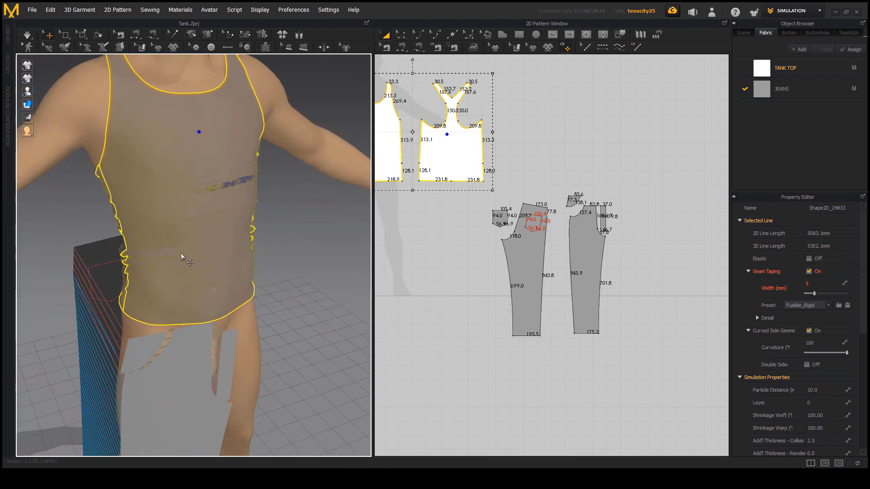
right_click_drag(181, 253, 172, 254)
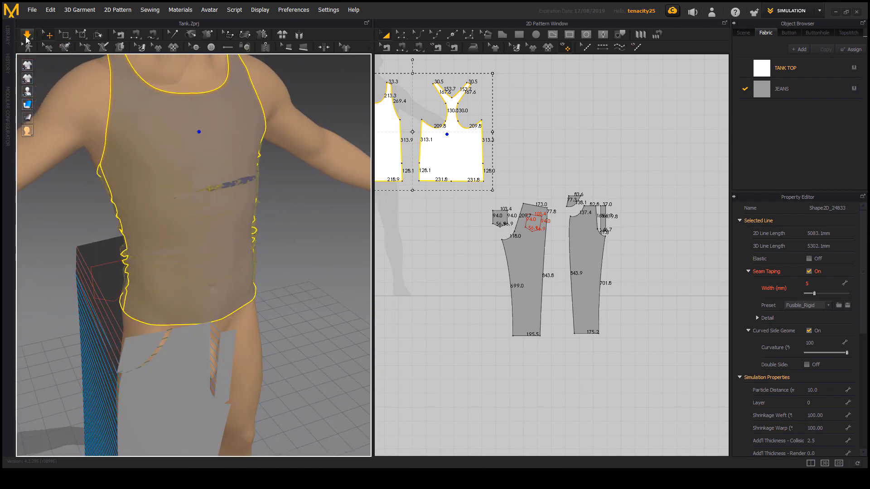
right_click_drag(88, 86, 176, 172)
right_click_drag(171, 290, 223, 271)
right_click_drag(232, 354, 215, 272)
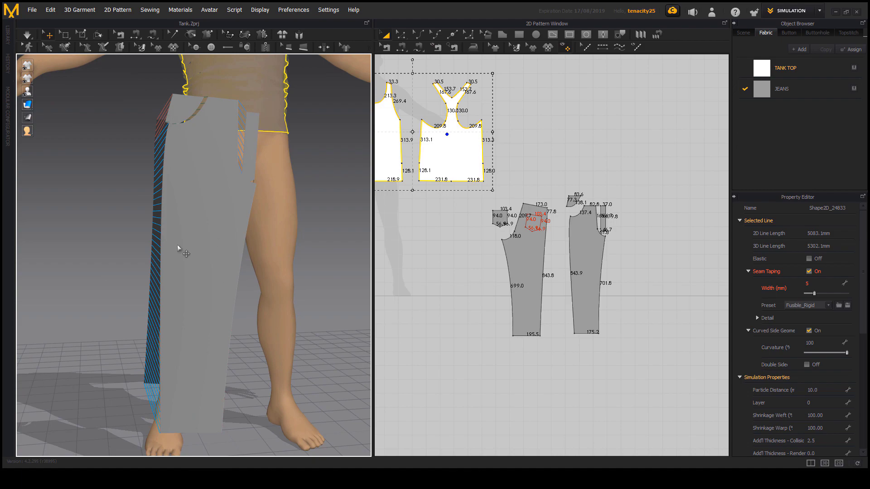
Try simulating the single-leg jeans patterns on the avatar
mouse_move(177, 244)
right_mouse_down()
mouse_move(297, 226)
mouse_move(195, 285)
mouse_move(222, 295)
mouse_move(187, 315)
mouse_move(213, 313)
mouse_move(254, 333)
mouse_move(209, 331)
mouse_move(235, 330)
mouse_move(247, 345)
mouse_move(254, 340)
right_mouse_up()
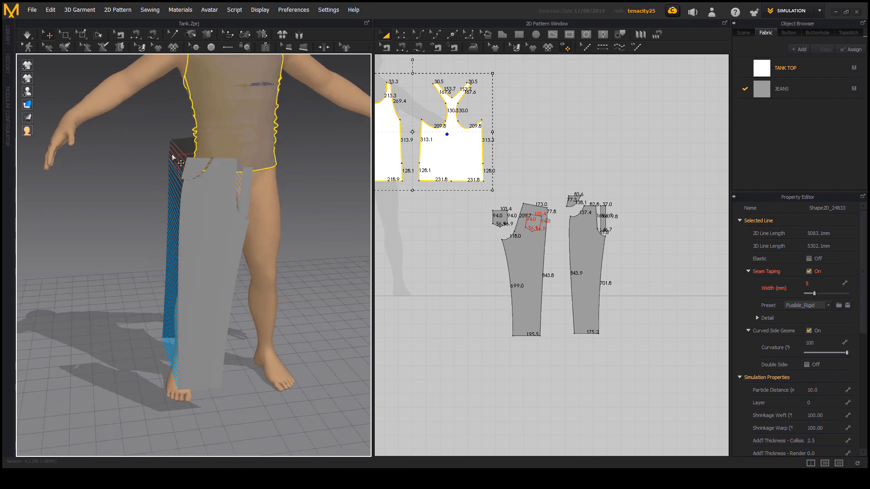
right_click_drag(172, 157, 155, 153)
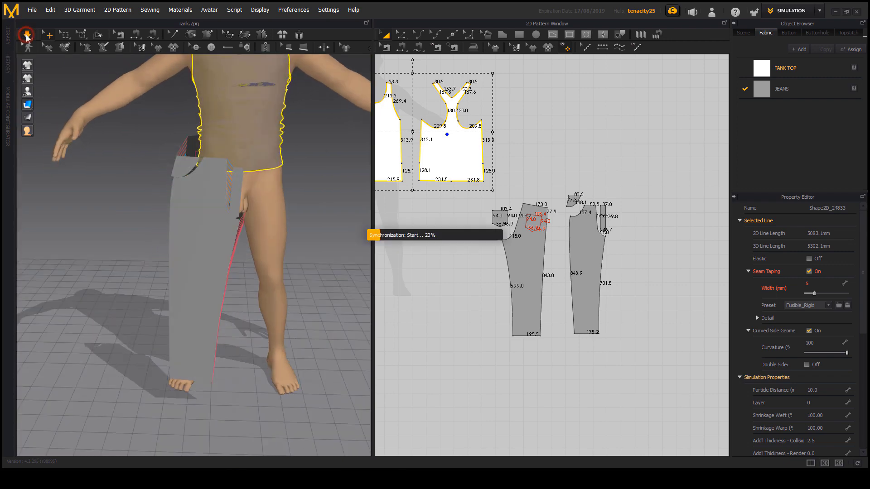
left_click(27, 36)
left_click(27, 37)
right_click_drag(177, 245, 219, 271)
key("ctrl+z")
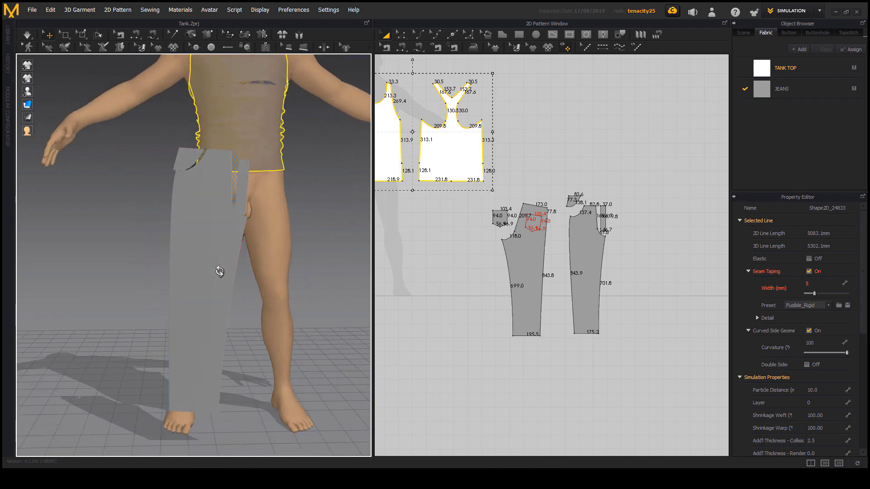
Create symmetric patterns with sewing of the back leg, front leg, hip piece and back pocket, placed about 1060 mm beside the originals
scroll(582, 266, "up", 3)
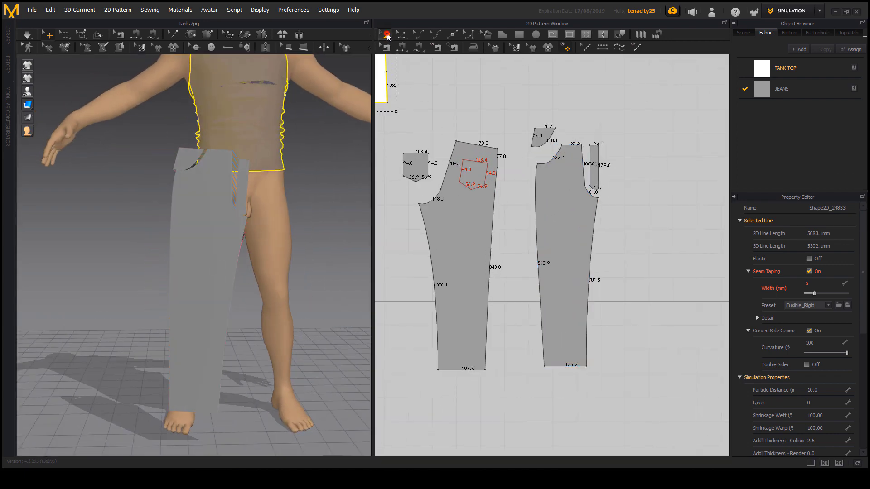
left_click(475, 249)
right_click_drag(290, 290, 313, 299)
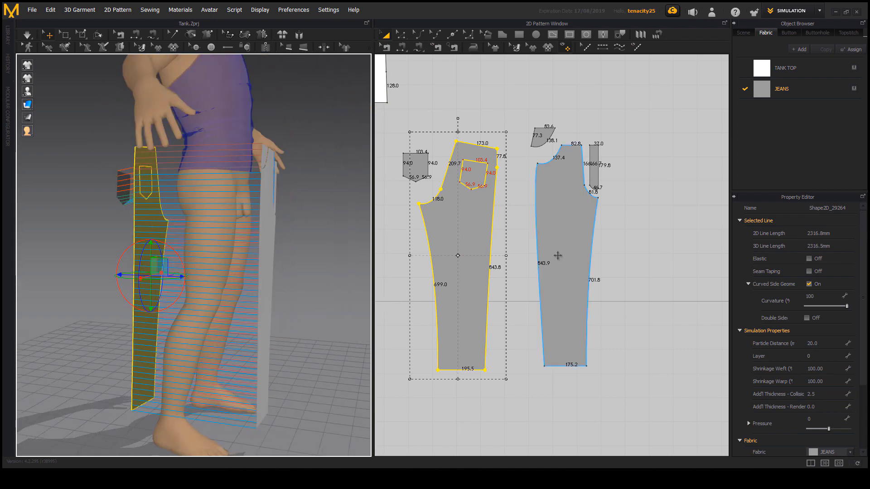
left_click(558, 249, "shift")
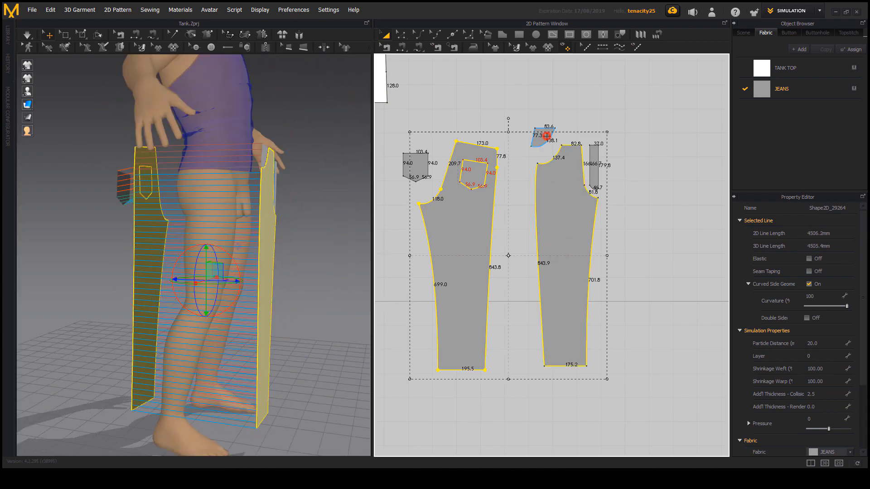
right_click_drag(318, 291, 298, 295)
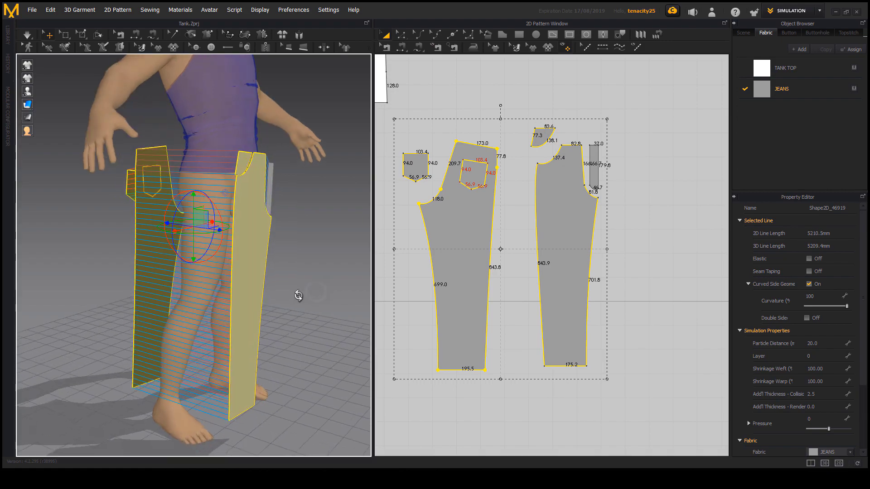
right_click_drag(200, 297, 156, 285)
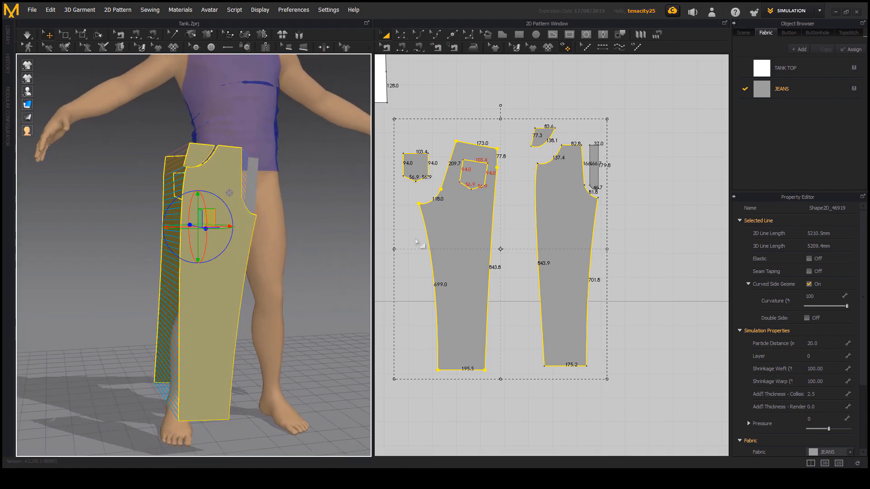
scroll(556, 205, "up", 4)
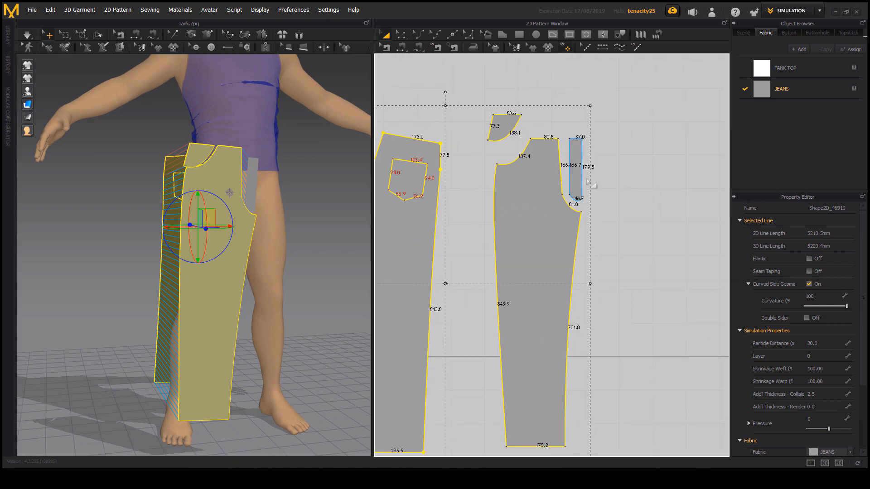
mouse_move(338, 272)
right_mouse_down()
mouse_move(265, 285)
mouse_move(342, 277)
mouse_move(261, 281)
mouse_move(246, 240)
mouse_move(262, 254)
mouse_move(288, 253)
mouse_move(291, 272)
mouse_move(270, 295)
mouse_move(335, 285)
right_mouse_up()
scroll(246, 239, "up", 2)
scroll(524, 307, "down", 3)
right_click(573, 226)
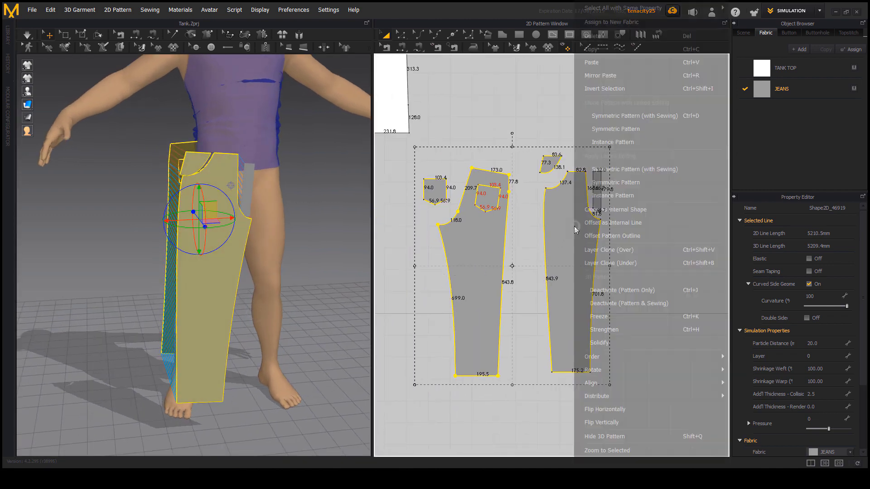
left_click(660, 118)
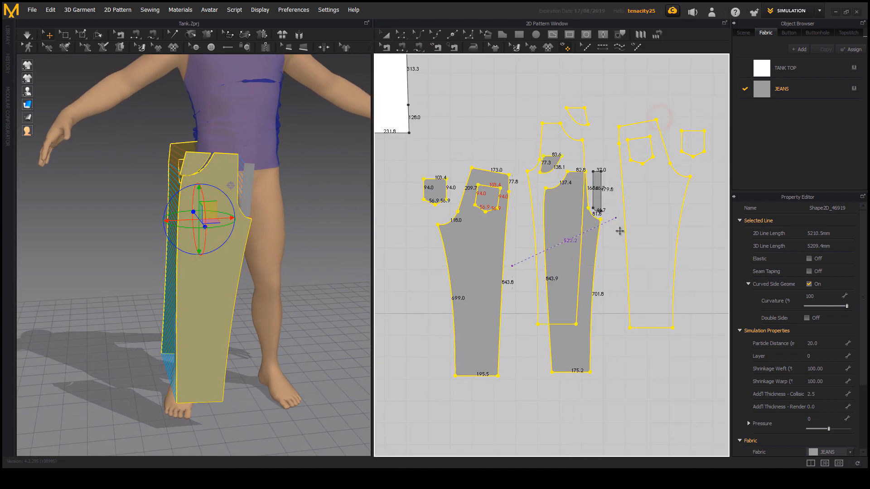
scroll(616, 256, "down", 2)
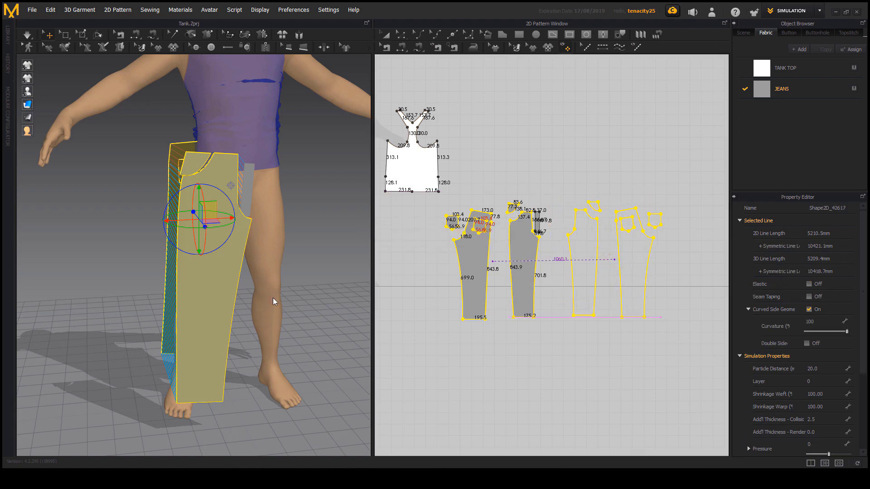
Move the mirrored jeans patterns sideways in 3D so they surround the avatar's other leg, slightly apart from the original leg patterns
scroll(197, 295, "down", 2)
right_click_drag(265, 299, 238, 292)
scroll(238, 295, "up", 3)
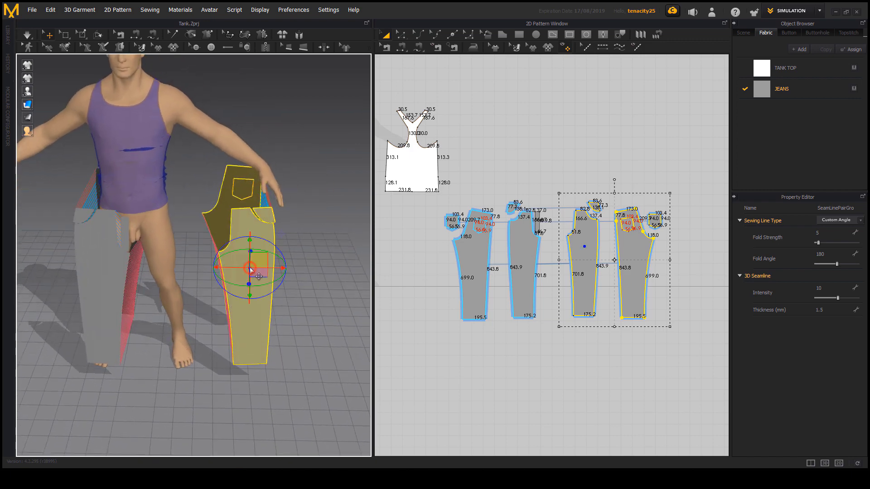
left_click_drag(278, 268, 193, 268)
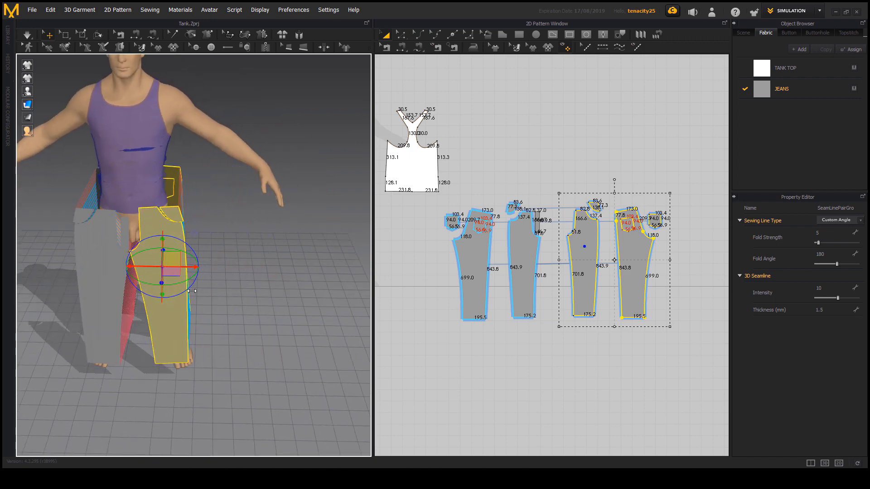
right_click_drag(195, 294, 284, 264)
scroll(301, 321, "up", 3)
scroll(223, 334, "up", 3)
left_click_drag(286, 243, 272, 247)
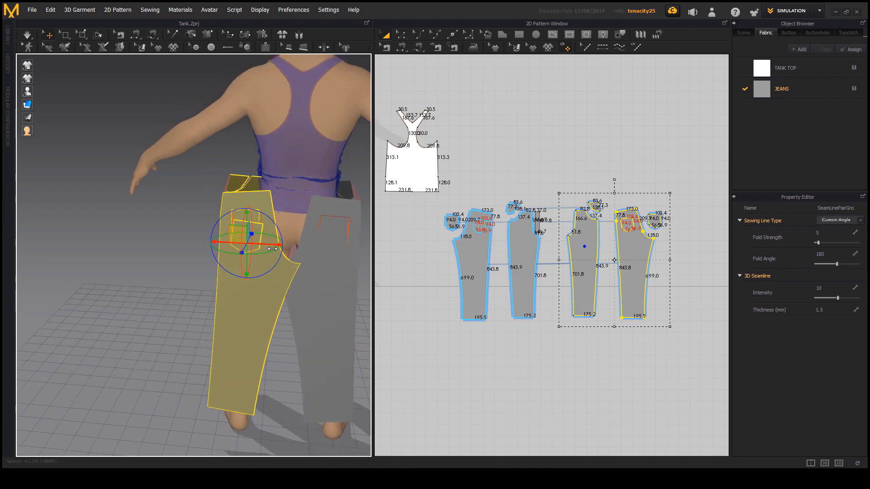
right_click_drag(273, 248, 241, 223)
right_click_drag(234, 256, 238, 300)
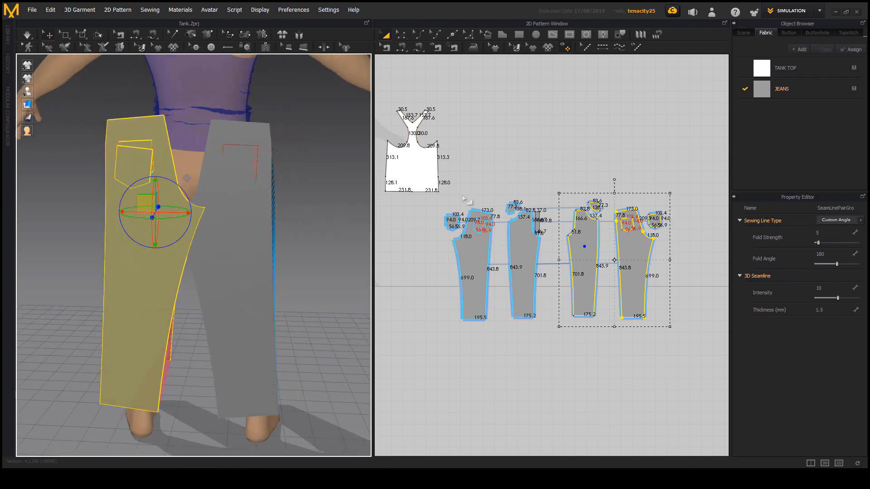
Try simulating both jeans legs on the avatar before the centre seams are sewn
left_click_drag(444, 191, 522, 336)
left_click_drag(433, 319, 548, 356)
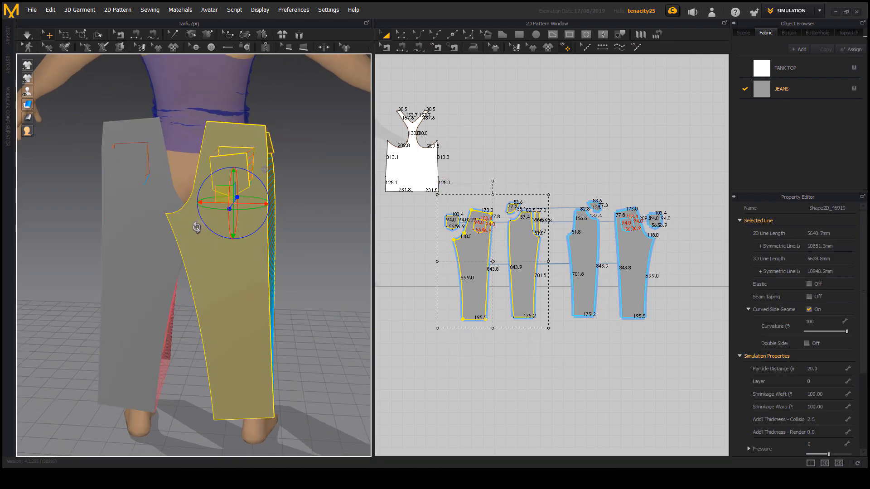
right_click_drag(276, 220, 313, 289)
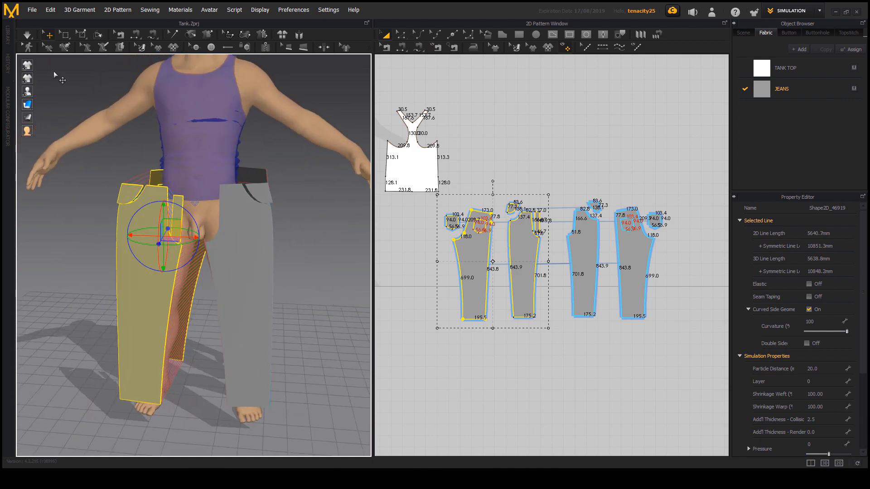
left_click(27, 35)
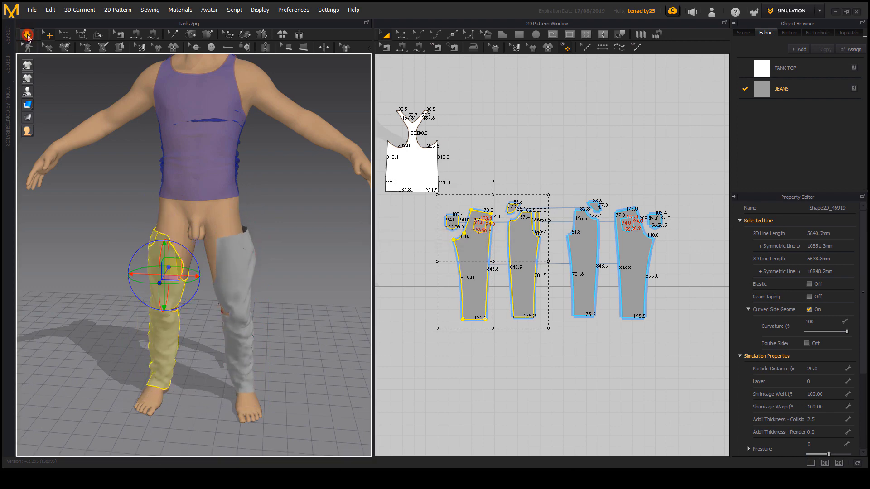
right_click_drag(167, 183, 321, 253)
key("ctrl+z")
Sew the centre back edges and the back crotch curves of the two back leg patterns together with Segment Sewing
left_click(320, 253)
scroll(198, 223, "up", 3)
middle_click_drag(210, 223, 219, 267)
right_click_drag(220, 267, 272, 267)
right_click_drag(157, 274, 281, 216)
left_click(400, 48)
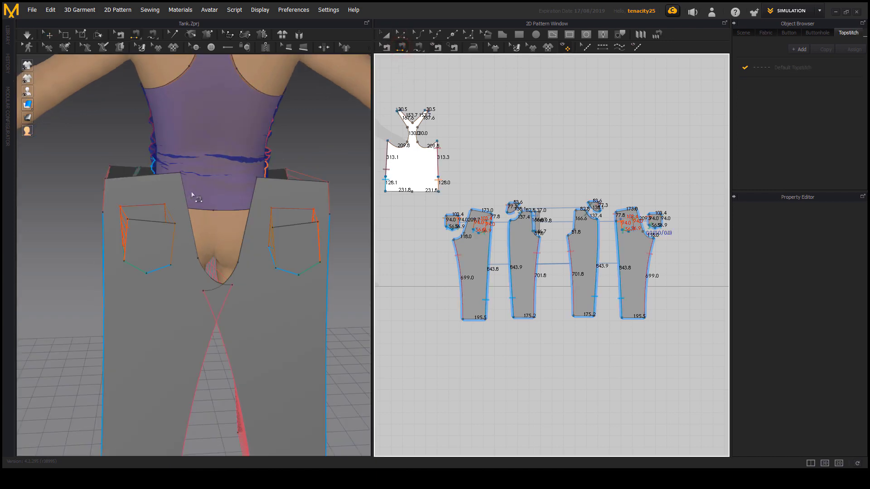
left_click(239, 262)
scroll(240, 272, "up", 2)
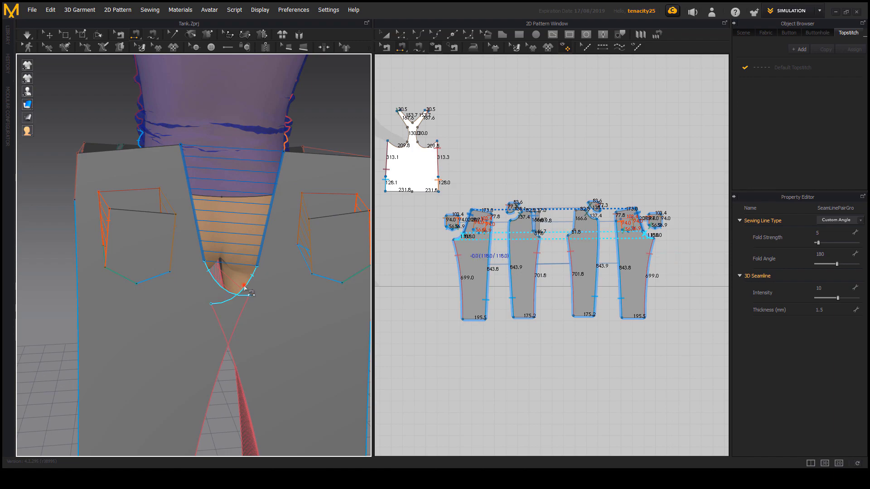
Move the fly strip up in 3D so it lines up with the front leg's waist and centre front edge
scroll(276, 314, "down", 4)
right_click_drag(227, 316, 298, 263)
scroll(183, 181, "up", 2)
middle_click_drag(183, 179, 219, 257)
scroll(222, 249, "up", 2)
right_click(259, 254)
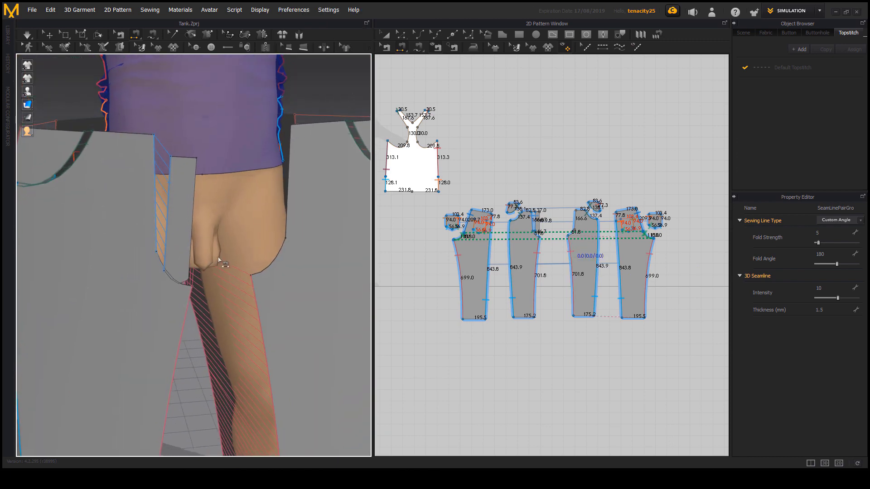
left_click(190, 196)
right_click_drag(173, 165, 182, 180)
right_click_drag(179, 129, 217, 231)
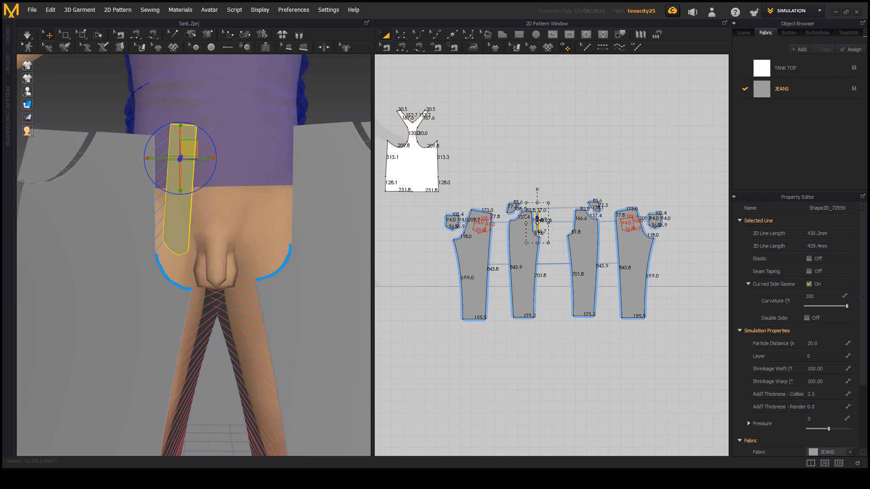
Sew the front crotch curves of the two front leg patterns together with Segment Sewing
left_click(403, 47)
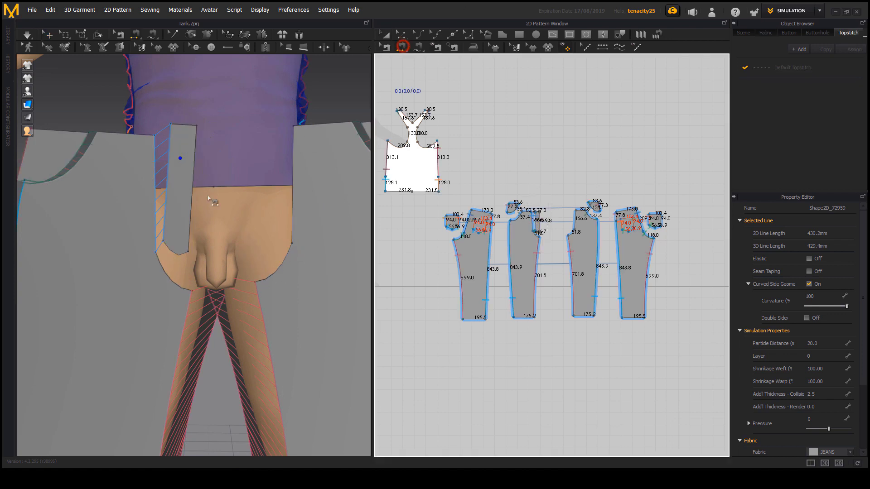
left_click(168, 275)
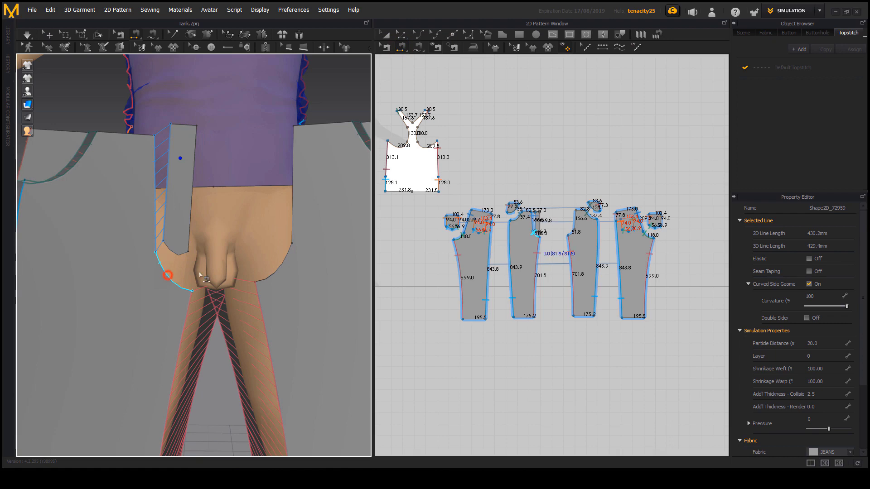
left_click(284, 263)
scroll(253, 284, "down", 8)
middle_click_drag(252, 293, 268, 234)
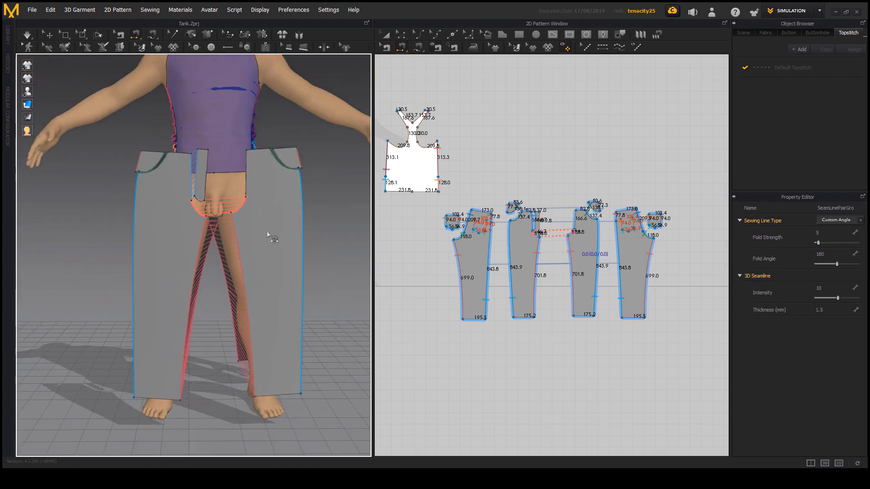
Simulate the fully sewn jeans on the avatar and examine their fit from the front and side
right_click(267, 234)
left_click(86, 208)
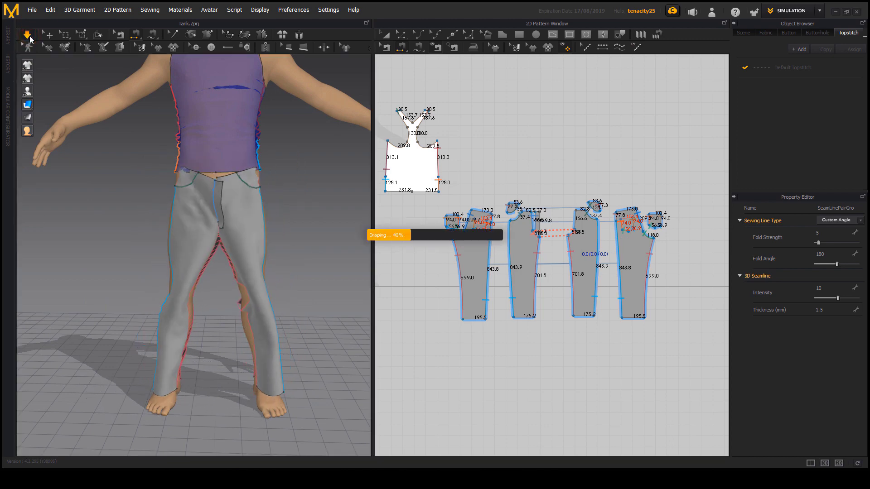
right_click_drag(264, 255, 288, 244)
scroll(234, 234, "up", 2)
middle_click_drag(520, 253, 505, 262)
right_click_drag(271, 265, 177, 282)
right_click_drag(129, 270, 75, 272)
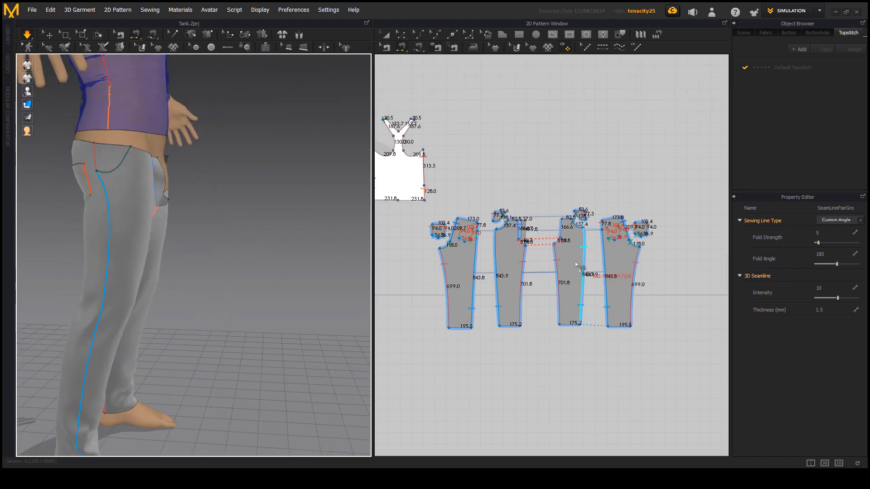
Select all the jeans patterns together and scale them up until the back leg's outer side edge is about 898 mm long
right_click(539, 308)
left_click(388, 40)
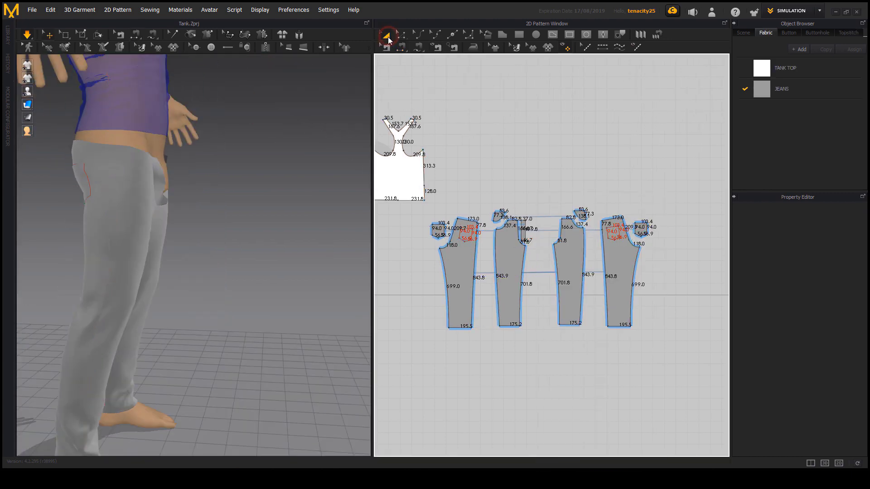
left_click_drag(655, 339, 412, 205)
left_click_drag(658, 199, 665, 193)
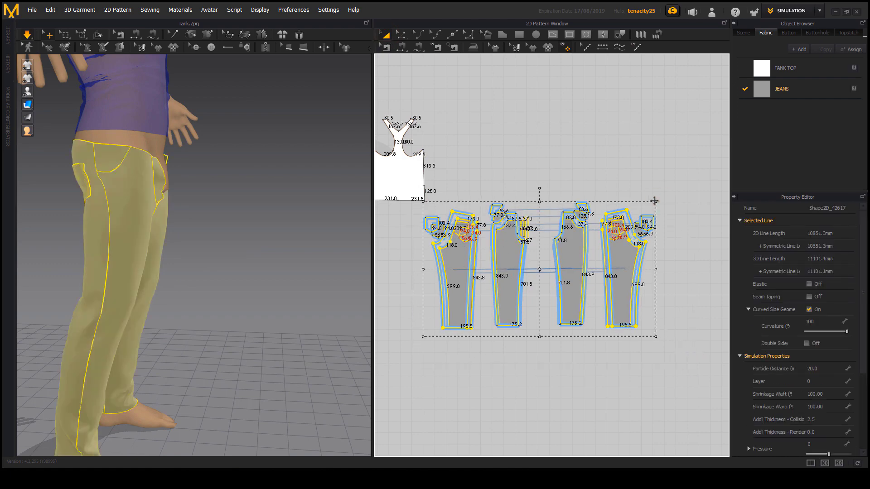
mouse_move(224, 279)
right_mouse_down()
mouse_move(169, 279)
mouse_move(229, 268)
mouse_move(213, 271)
right_mouse_up()
right_click_drag(130, 159, 55, 173)
left_click(206, 165)
right_click_drag(124, 149, 114, 146)
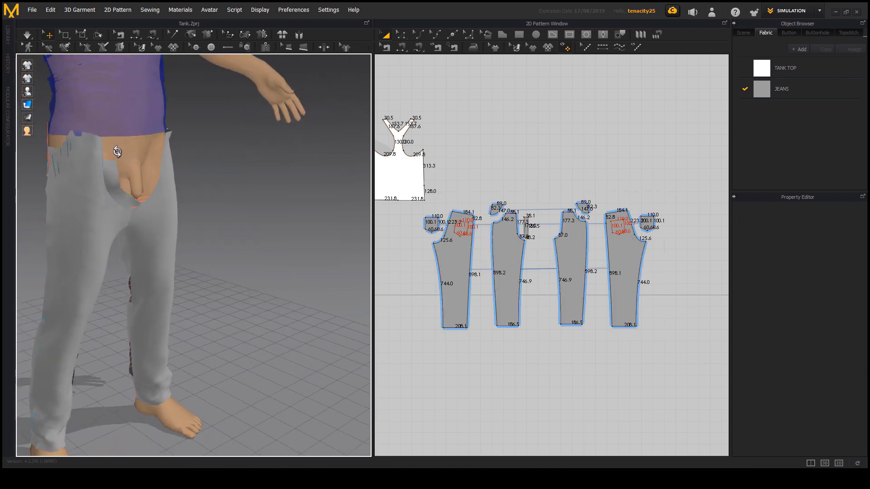
Simulate the enlarged jeans so they drape over the avatar's hips and legs
left_click(28, 35)
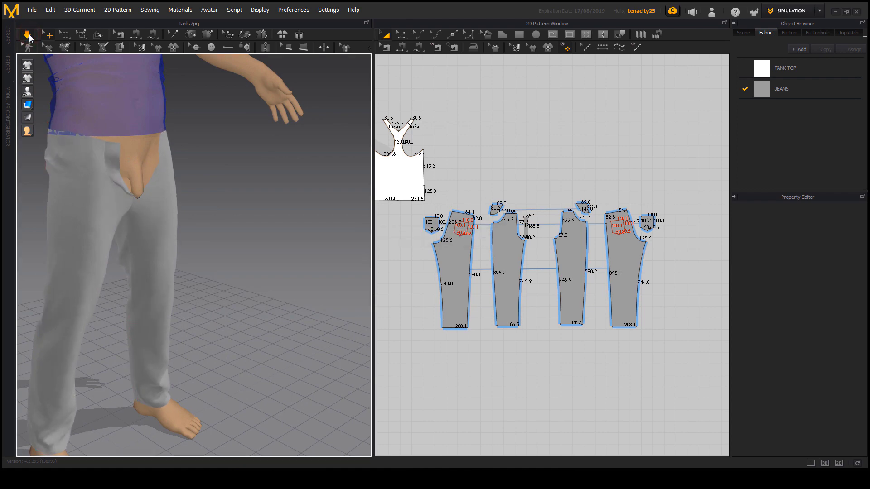
left_click(28, 35)
right_click_drag(195, 181, 239, 227)
left_click(28, 35)
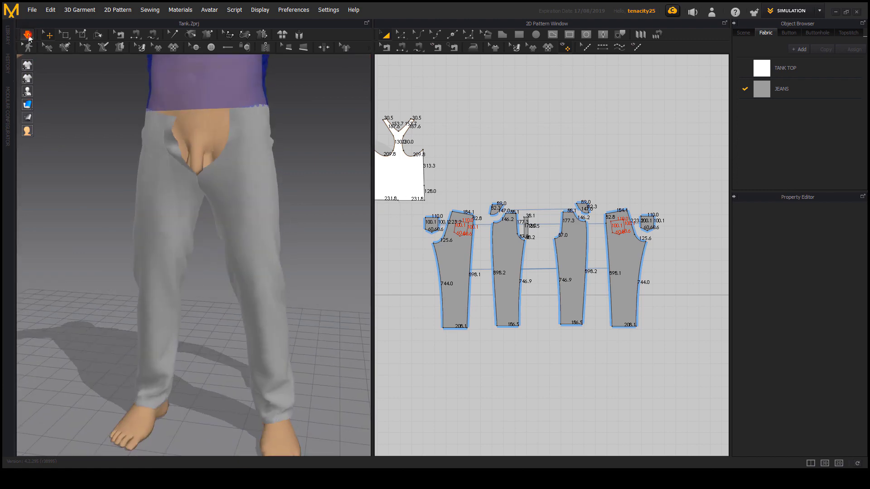
Pull the jeans' waist up on the avatar at the front and at both back pockets while the simulation runs
left_click(161, 120)
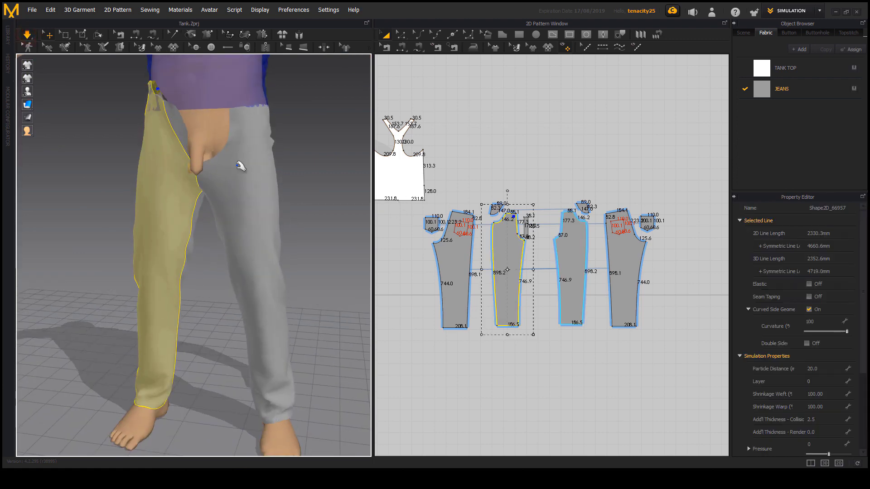
left_click(258, 118)
right_click_drag(258, 118, 254, 142)
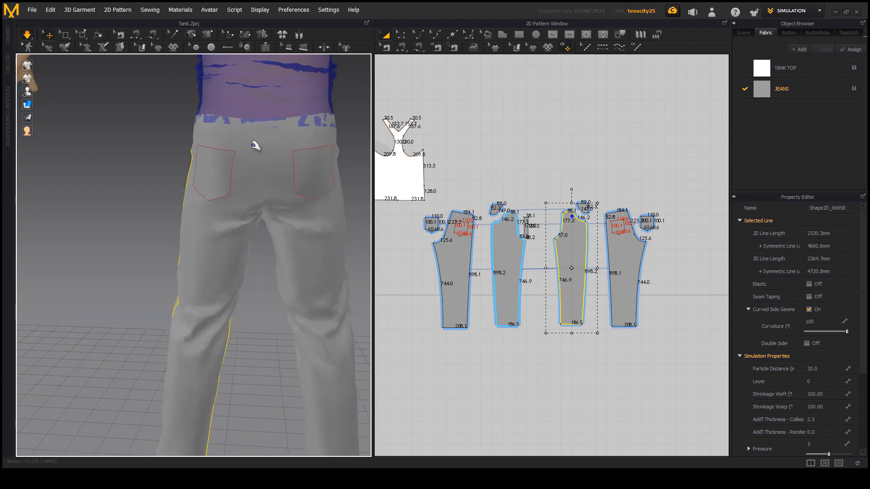
left_click(254, 142)
right_click_drag(270, 226, 233, 119)
left_click(233, 115)
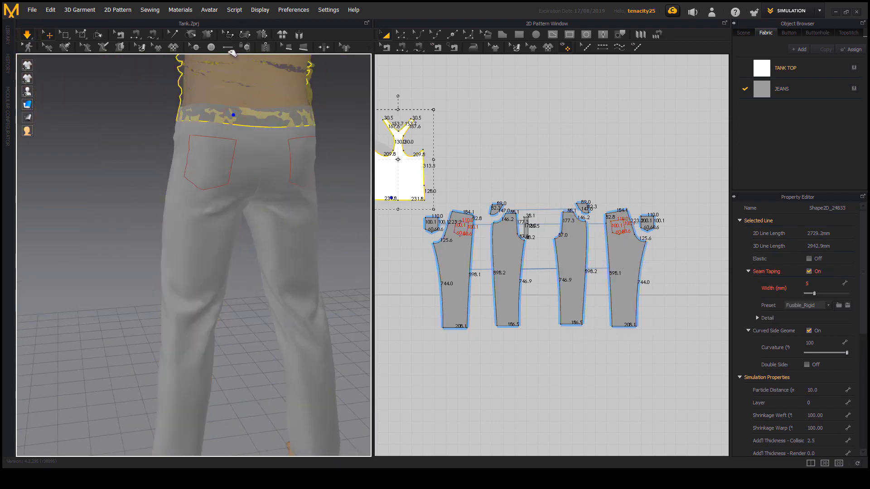
left_click(226, 120)
left_click_drag(221, 126, 221, 63)
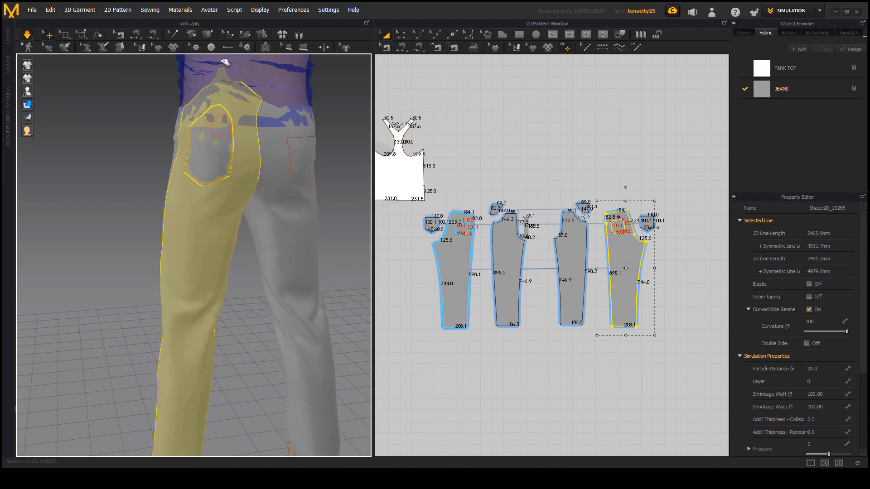
left_click_drag(311, 121, 299, 59)
Select all the jeans patterns together and scale them up until the back leg's outer side edge is about 970 mm long
right_click_drag(193, 268, 195, 369)
scroll(194, 369, "down", 3)
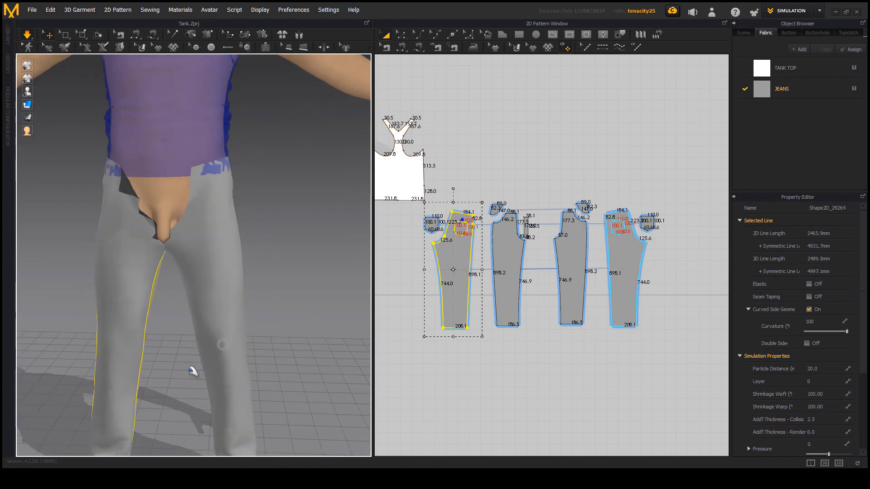
middle_click_drag(228, 421, 253, 391)
scroll(247, 315, "down", 2)
right_click_drag(245, 390, 252, 387)
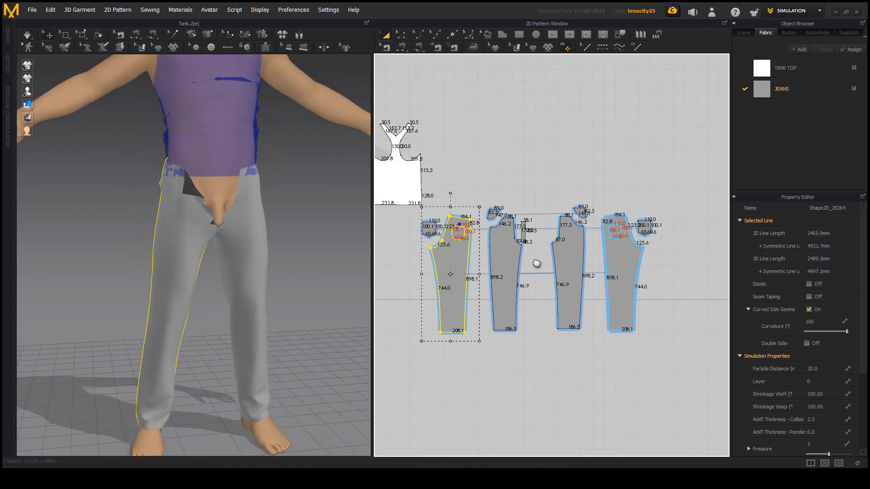
scroll(534, 268, "down", 3)
left_click_drag(573, 295, 662, 366)
left_click_drag(449, 230, 456, 232)
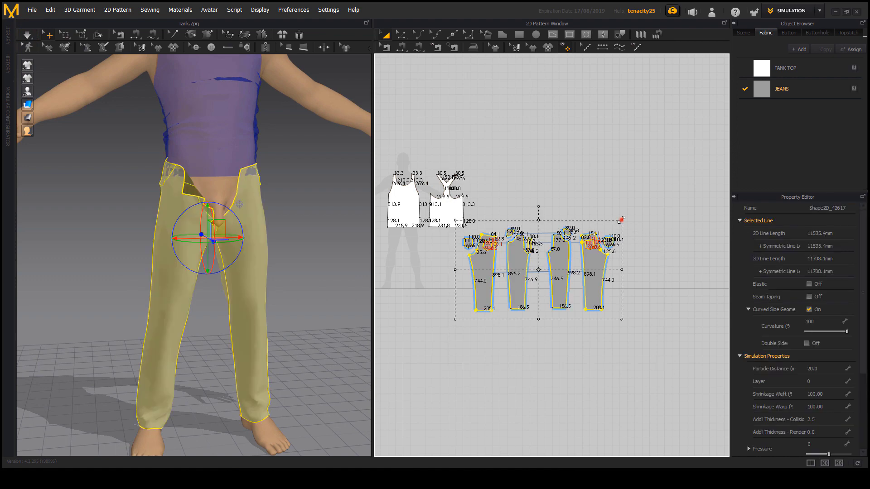
left_click_drag(621, 220, 628, 217)
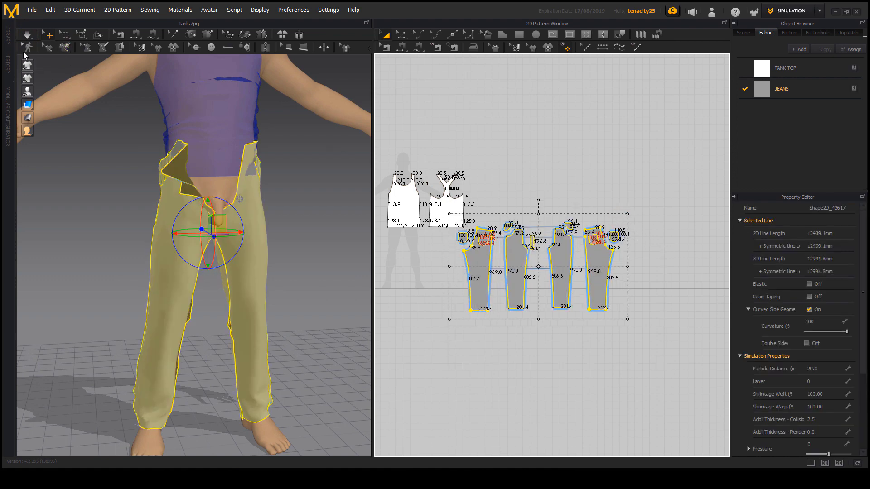
Simulate the enlarged jeans and pull their back down at both back pockets
left_click(28, 35)
right_click_drag(113, 289, 108, 196)
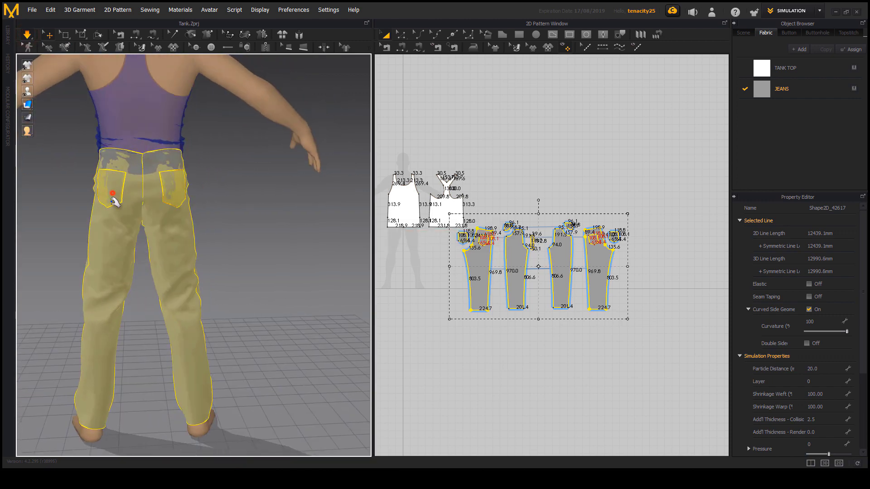
left_click_drag(113, 201, 112, 209)
left_click_drag(174, 182, 182, 219)
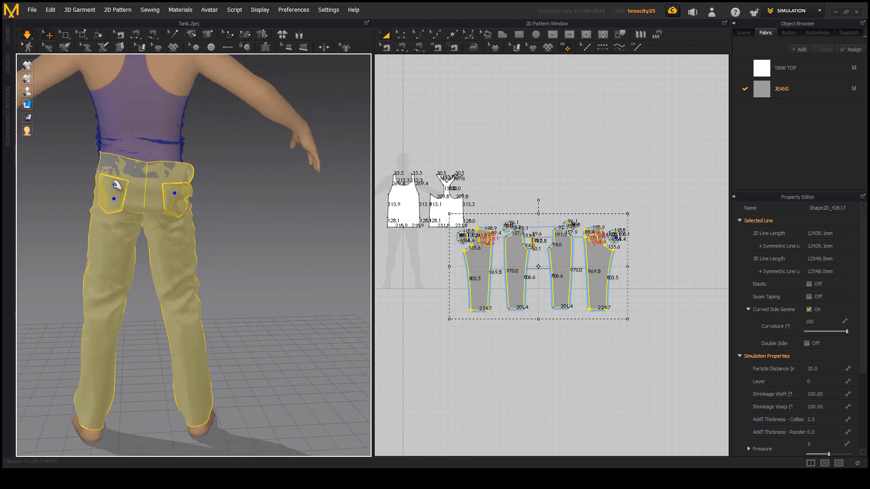
Pull the jeans' front down at the thigh, draw the loose front waist corner toward the centre, and stop the simulation
right_click_drag(113, 202, 278, 268)
middle_click_drag(171, 278, 237, 245)
right_click_drag(237, 244, 274, 242)
left_click_drag(169, 187, 163, 261)
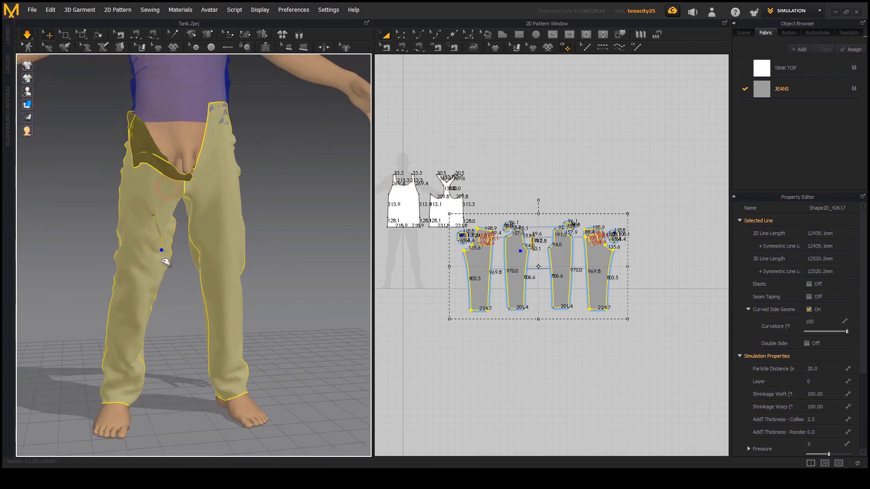
mouse_move(217, 210)
right_mouse_down()
mouse_move(233, 219)
mouse_move(206, 226)
right_mouse_up()
mouse_move(281, 328)
right_mouse_down()
mouse_move(239, 332)
mouse_move(323, 326)
right_mouse_up()
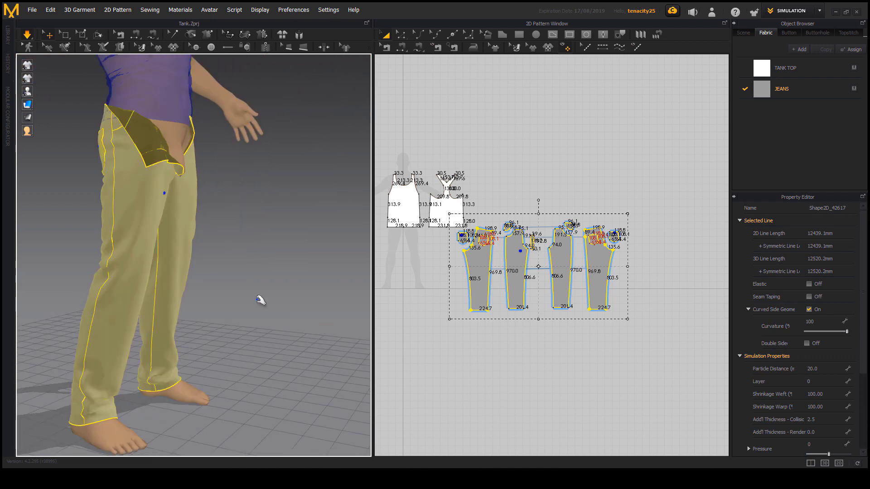
right_click_drag(260, 300, 218, 299)
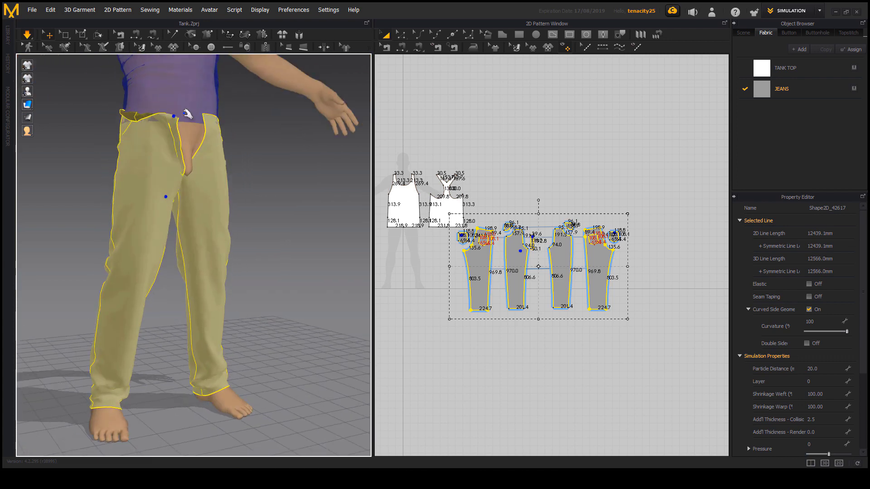
left_click_drag(154, 136, 164, 113)
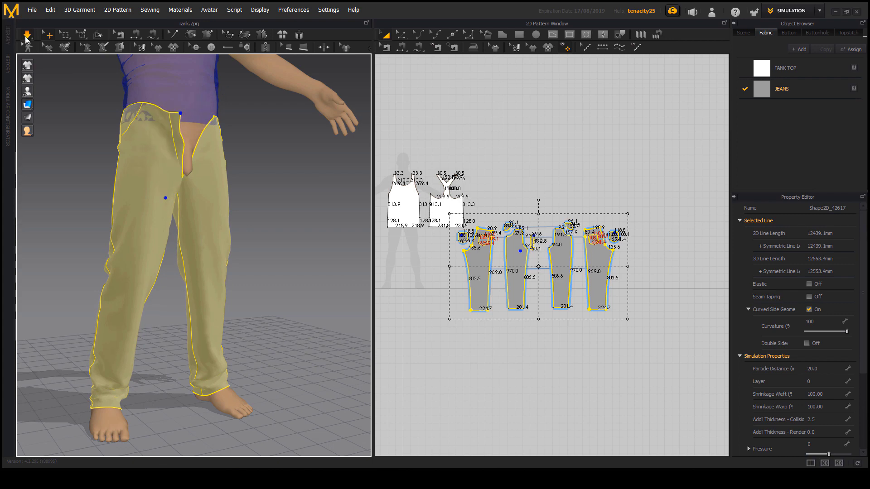
key("space")
Examine the jeans' open front and compare it with the reference jeans photo in the pics folder, outlining the photo's fly
right_click_drag(259, 206, 227, 256)
scroll(180, 230, "down", 2)
left_click(244, 241)
scroll(156, 235, "up", 2)
scroll(208, 248, "up", 2)
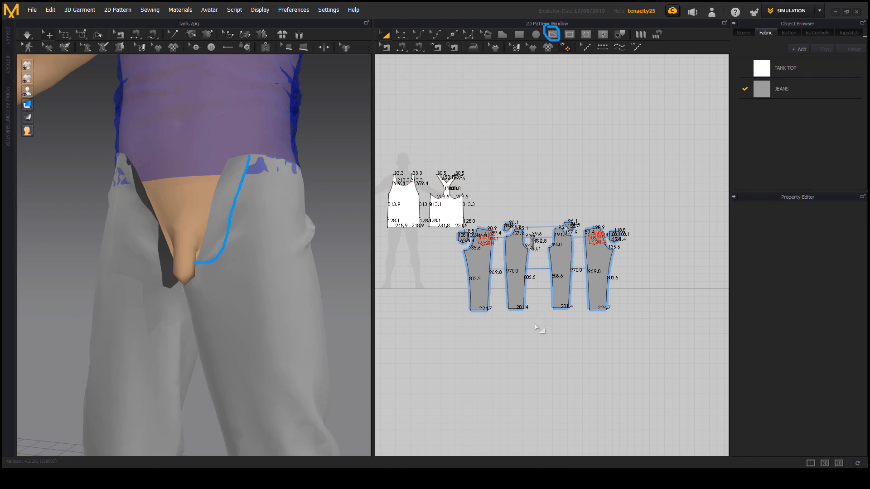
key("alt+Tab")
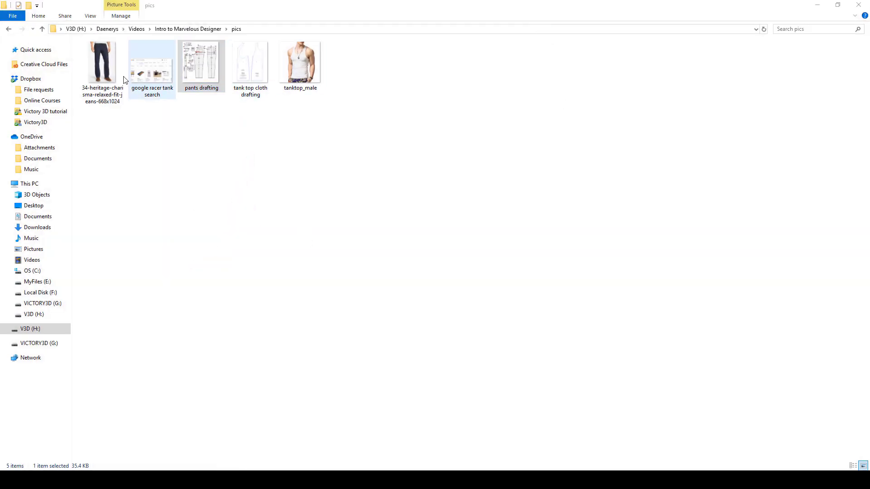
left_click(105, 65)
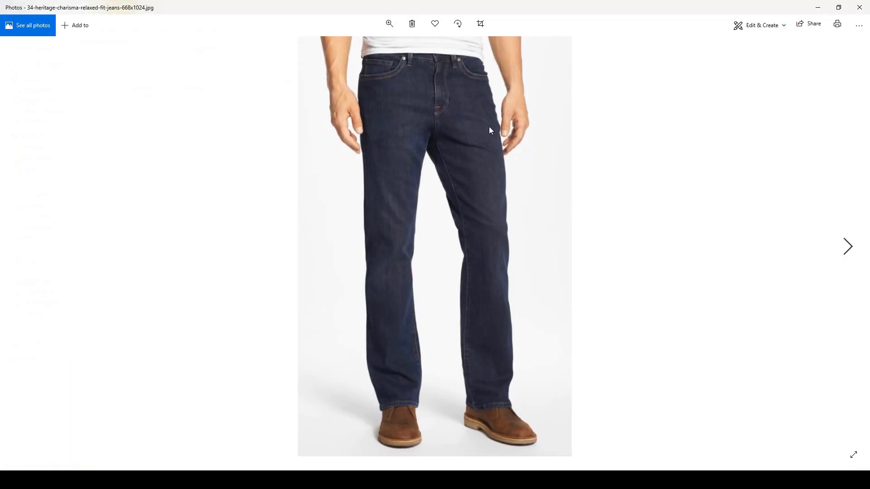
scroll(446, 110, "up", 4)
left_click_drag(485, 87, 489, 288)
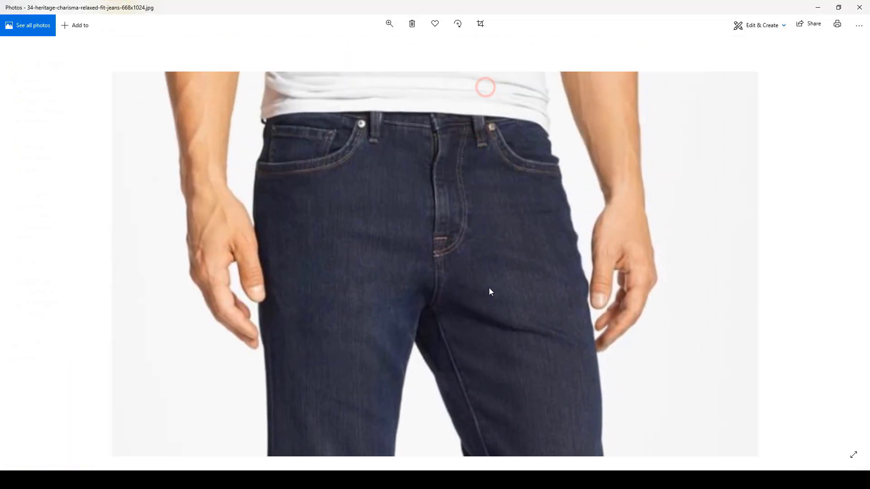
key("ctrl+alt+d")
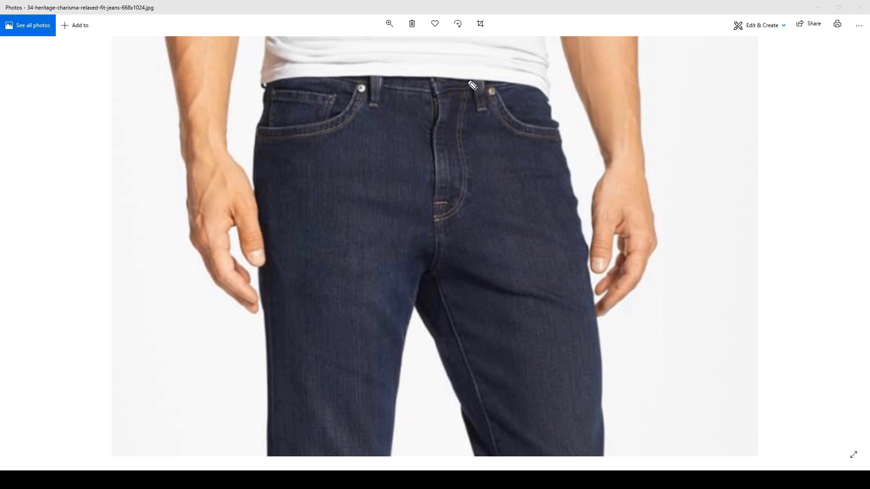
left_click_drag(473, 86, 463, 206)
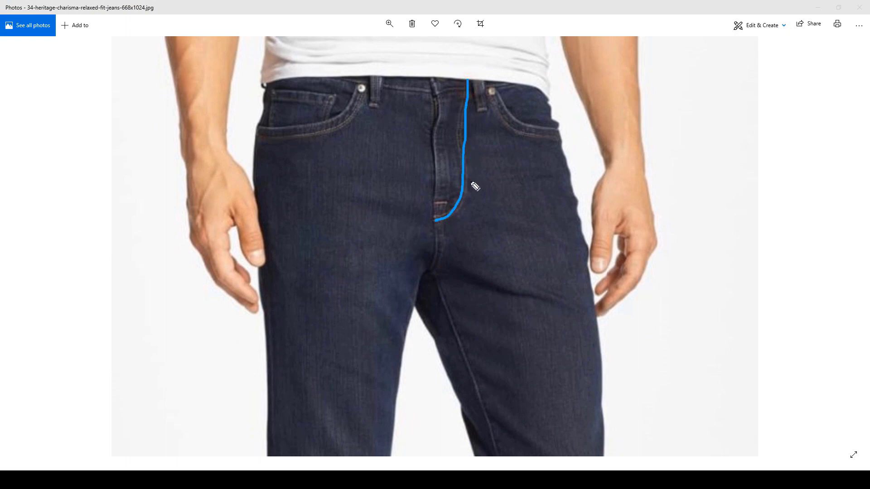
mouse_move(451, 84)
left_mouse_down()
mouse_move(432, 96)
mouse_move(440, 176)
left_mouse_up()
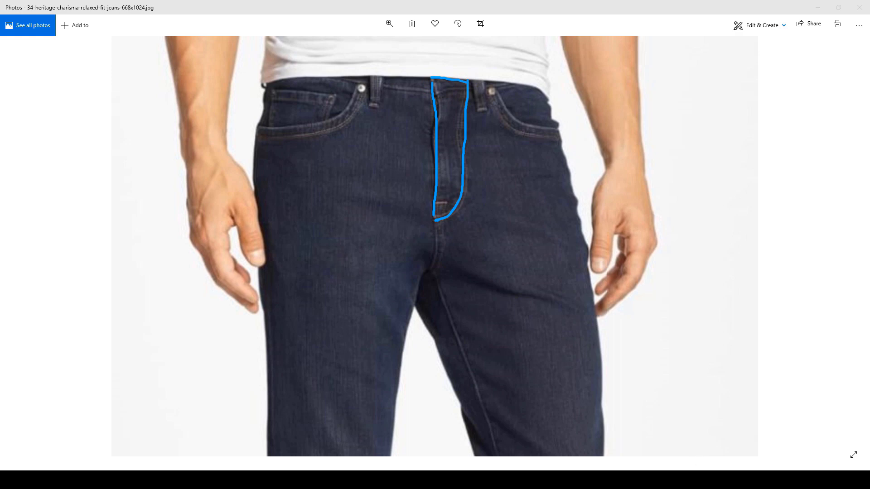
key("Escape")
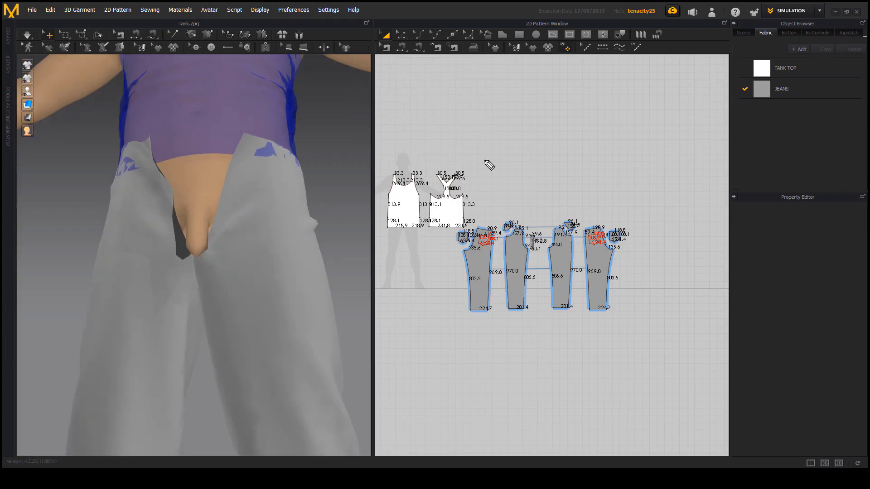
Examine the open front of the jeans on the avatar from the side and front, alongside the 2D patterns
left_click_drag(261, 143, 247, 199)
right_click_drag(164, 175, 252, 146)
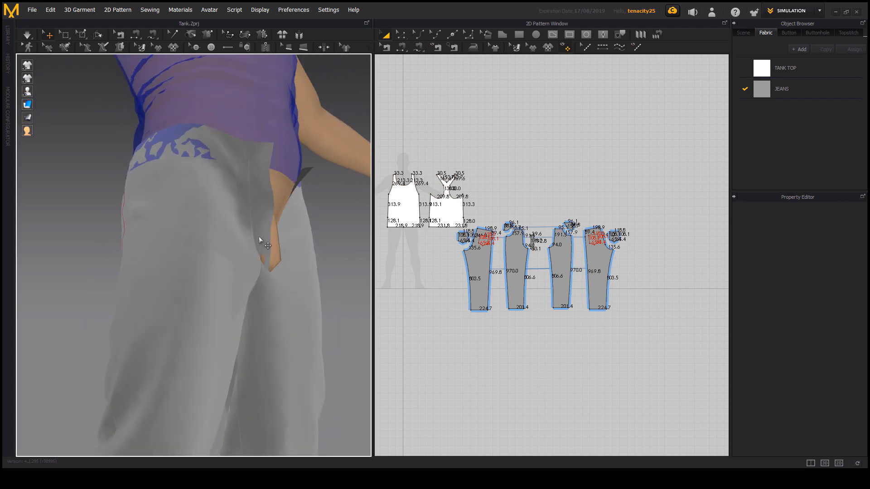
right_click_drag(260, 259, 229, 233)
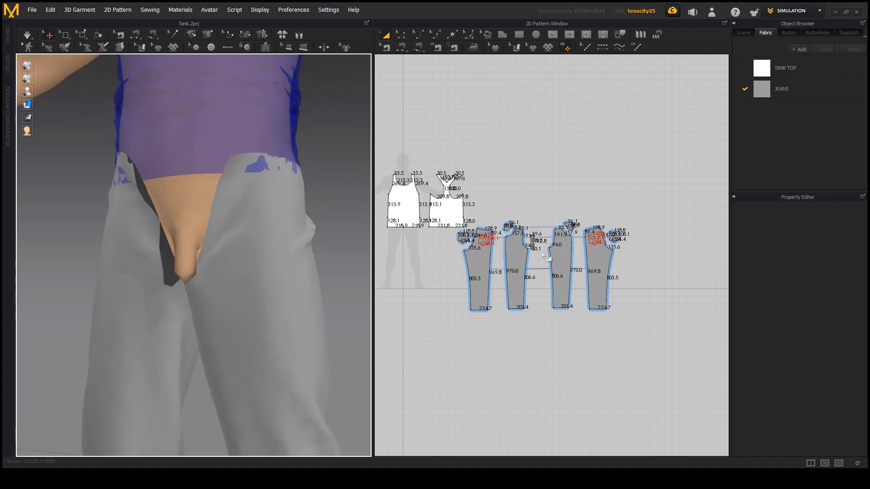
scroll(528, 252, "up", 3)
middle_click_drag(528, 252, 498, 245)
middle_click_drag(257, 280, 250, 211)
right_click_drag(251, 210, 253, 233)
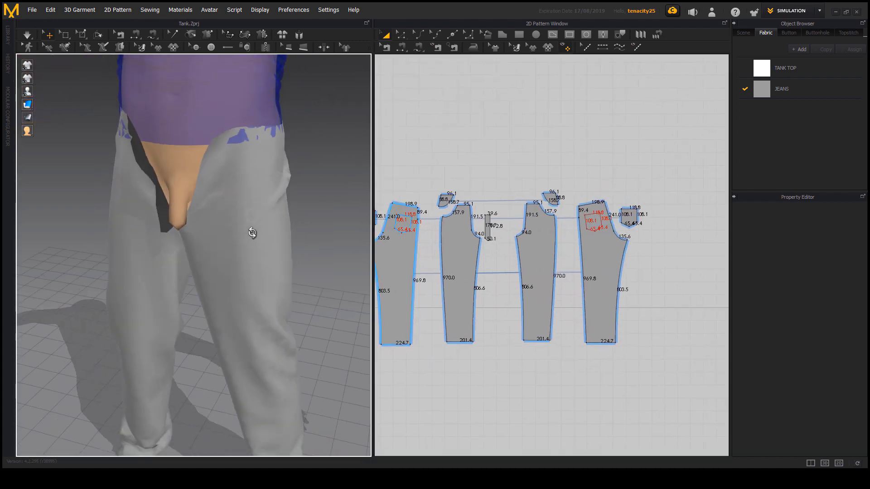
Select the front leg pattern without the fly piece and examine its centre front and crotch edges in 2D and 3D
left_click(236, 182)
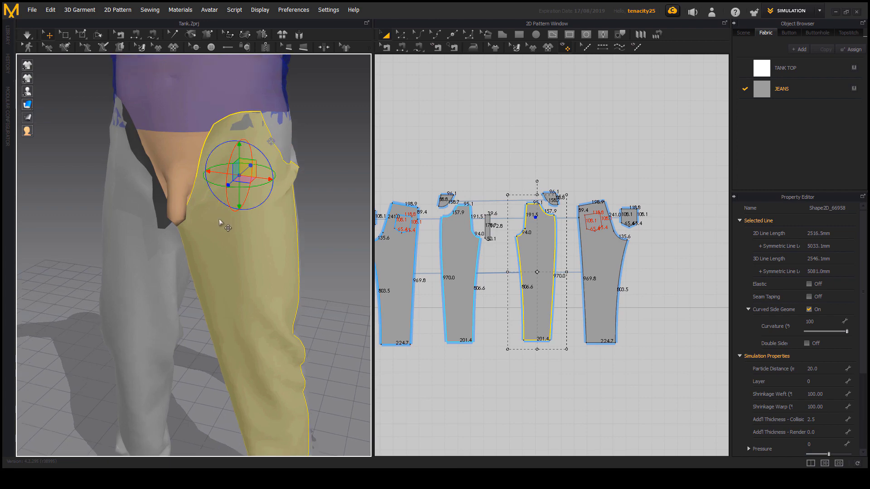
middle_click_drag(546, 240, 601, 208)
scroll(558, 237, "up", 5)
scroll(562, 235, "down", 4)
scroll(600, 207, "up", 3)
scroll(598, 208, "down", 4)
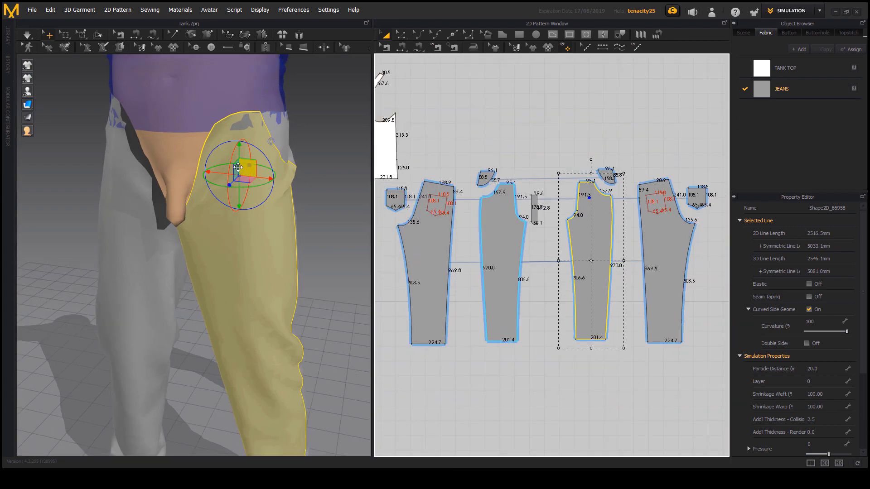
middle_click_drag(546, 260, 538, 254)
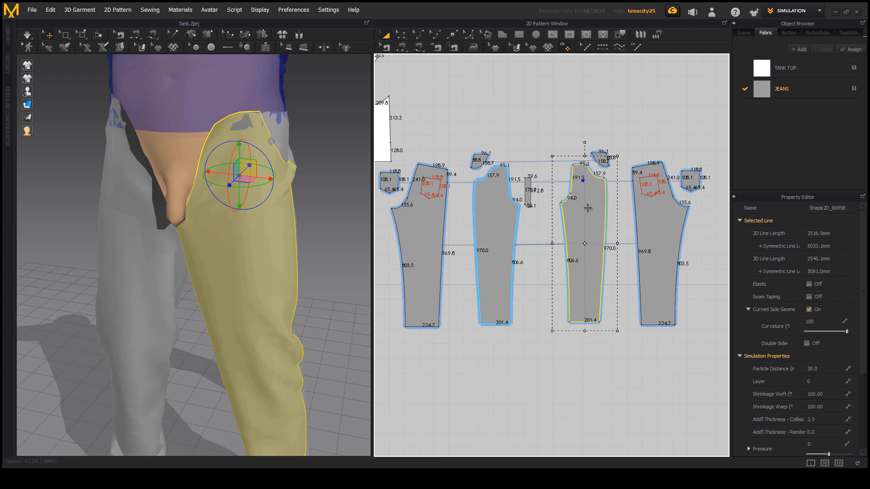
scroll(588, 208, "up", 2)
left_click(658, 253)
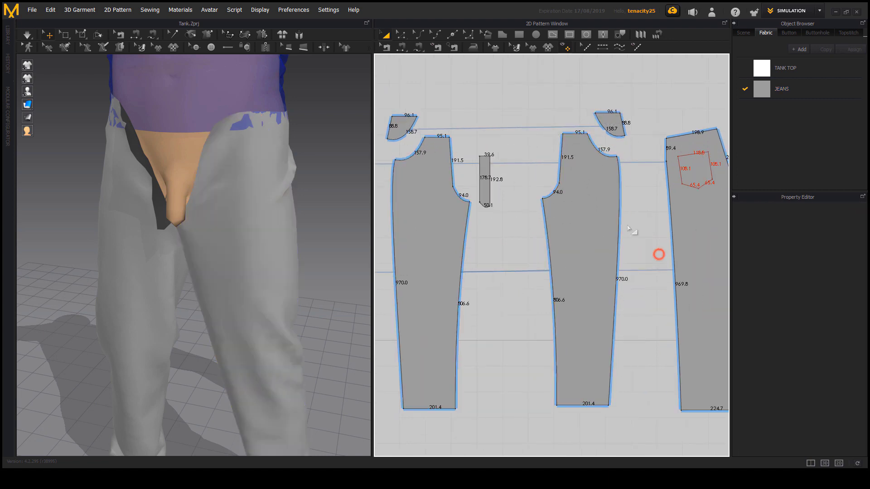
scroll(571, 195, "up", 3)
left_click(571, 195)
middle_click_drag(572, 195, 513, 222)
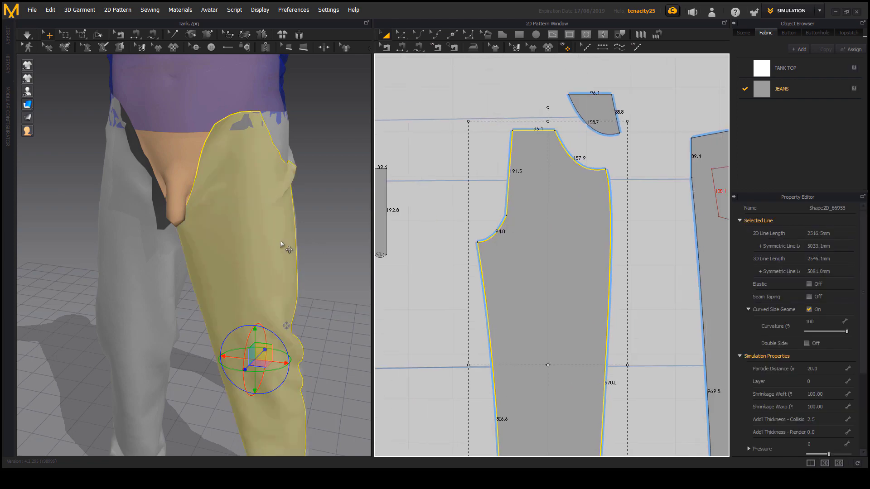
right_click_drag(280, 241, 275, 189)
scroll(506, 209, "down", 4)
middle_click_drag(521, 223, 538, 219)
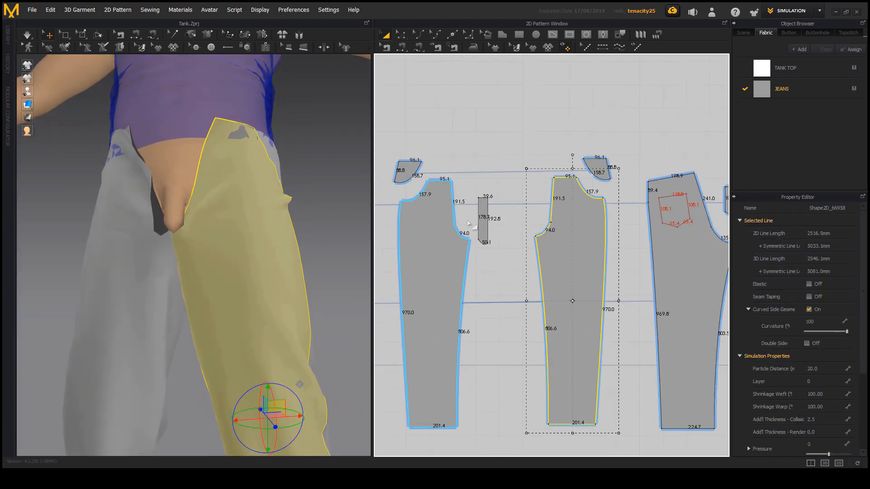
Clone the separate fly piece as an internal shape onto the avatar's left front leg pattern, near the centre front waist
left_click(482, 208)
scroll(498, 241, "up", 3)
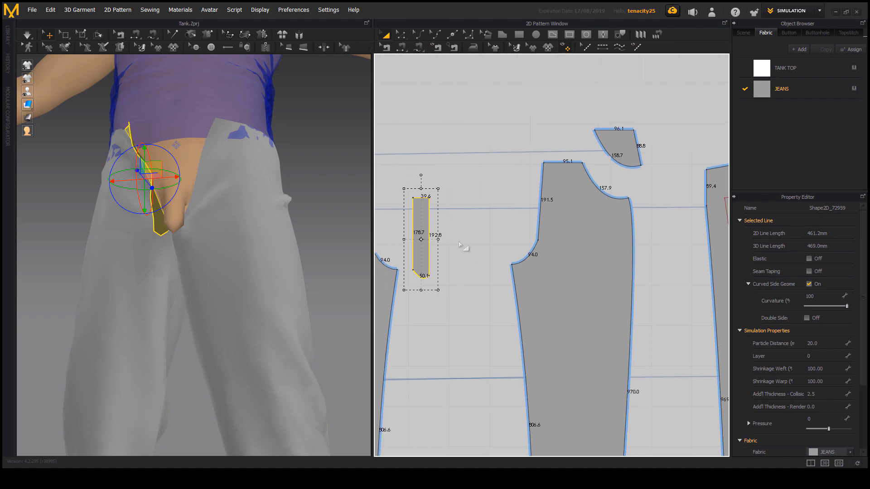
right_click(418, 216)
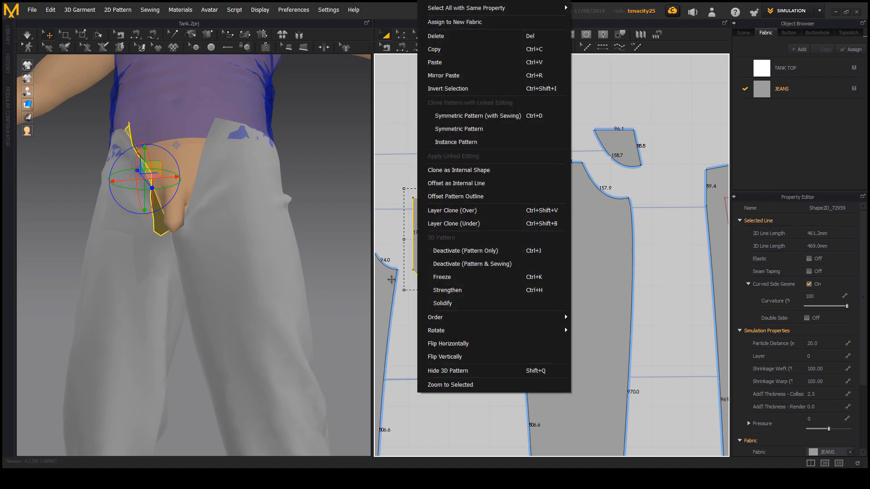
left_click(452, 210)
left_click(423, 226)
right_click(422, 226)
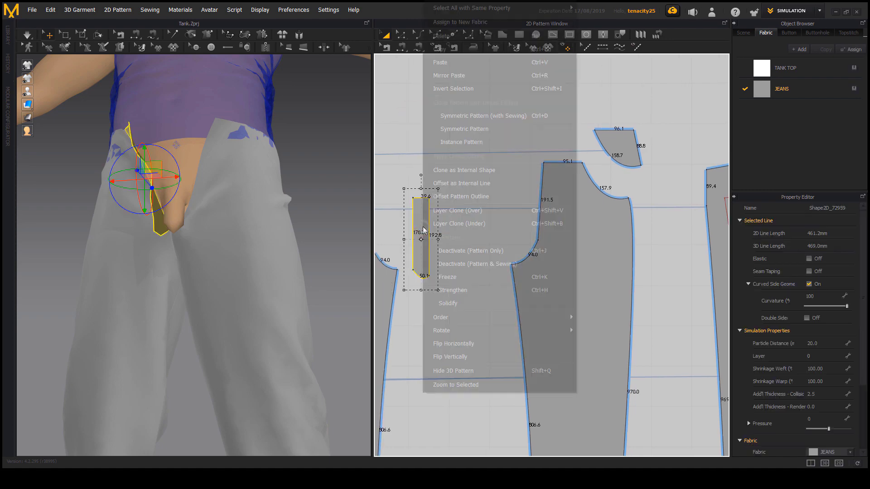
left_click(473, 171)
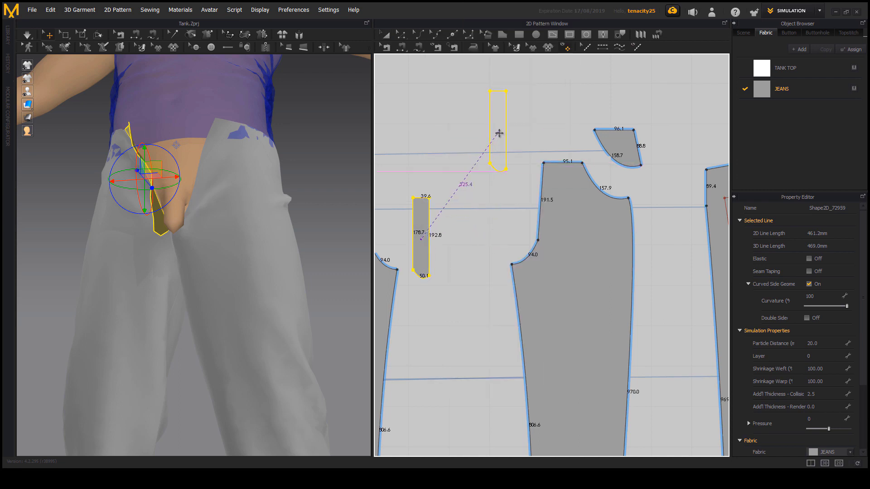
left_click(555, 211)
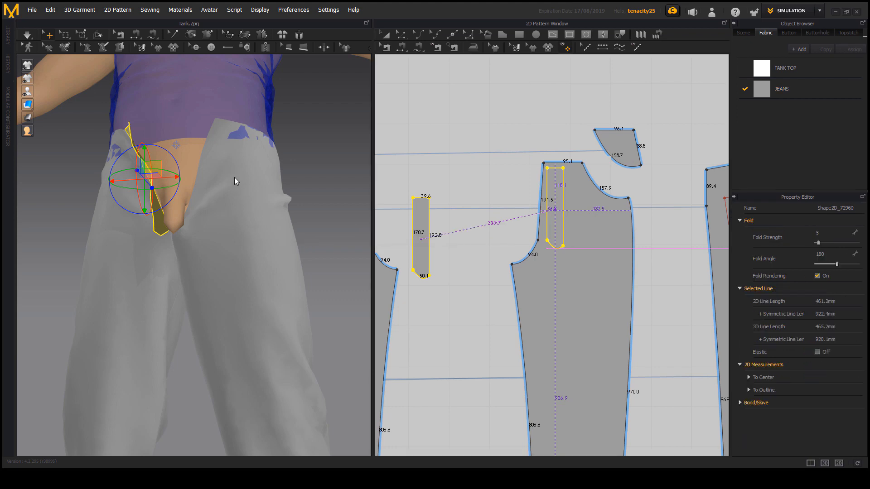
Flip the fly's internal shape horizontally and move it up to the waistline at the centre front corner
middle_click_drag(254, 202, 270, 230)
scroll(270, 229, "up", 2)
right_click_drag(268, 228, 300, 185)
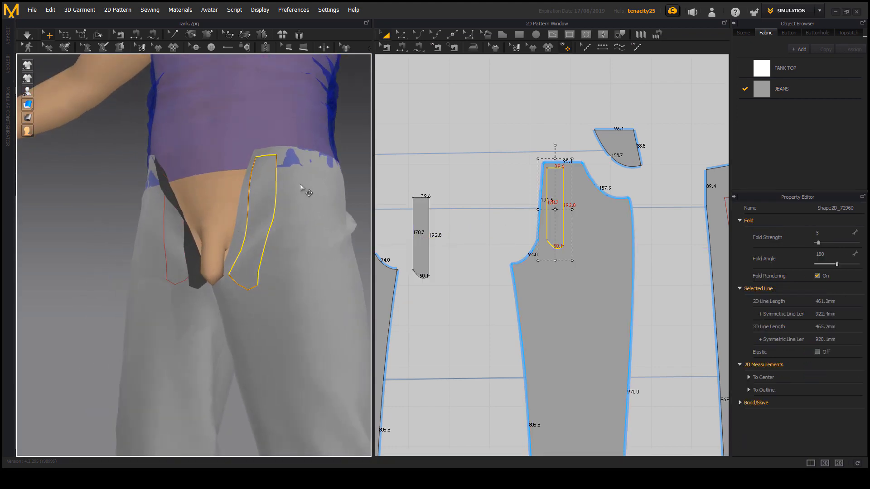
scroll(512, 199, "up", 2)
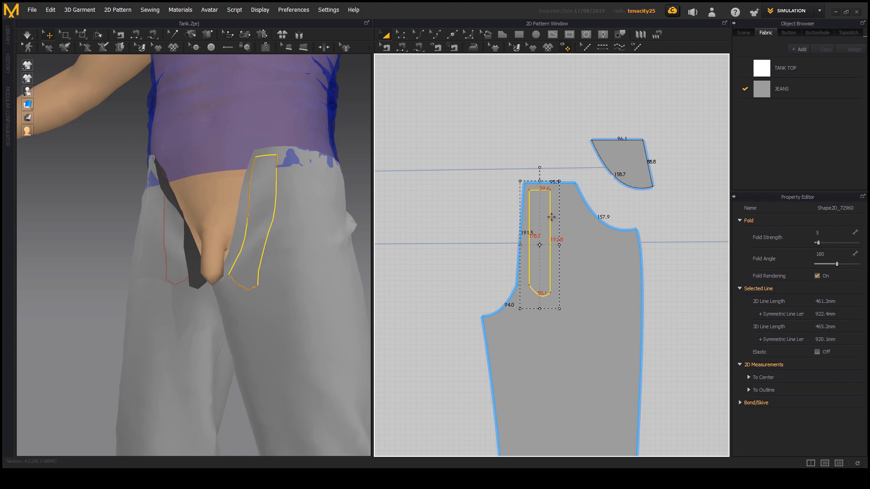
right_click(551, 217)
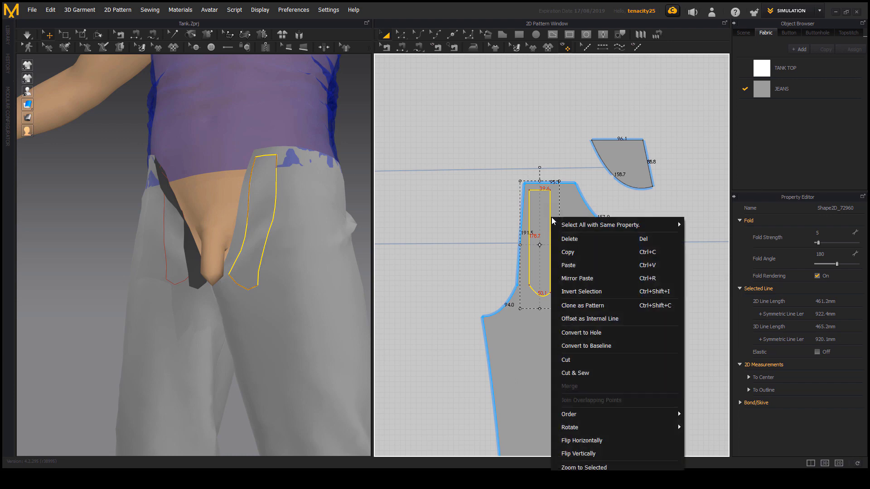
left_click(591, 442)
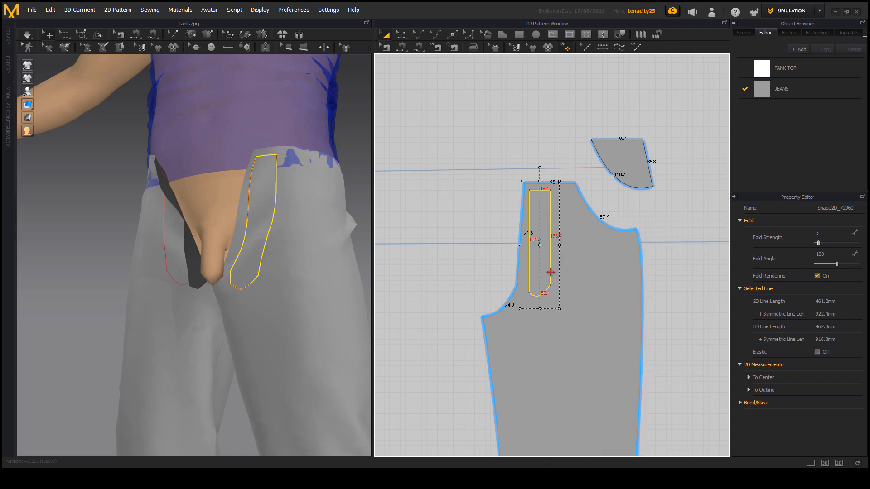
left_click_drag(550, 272, 549, 265)
scroll(545, 244, "up", 10)
scroll(569, 278, "down", 9)
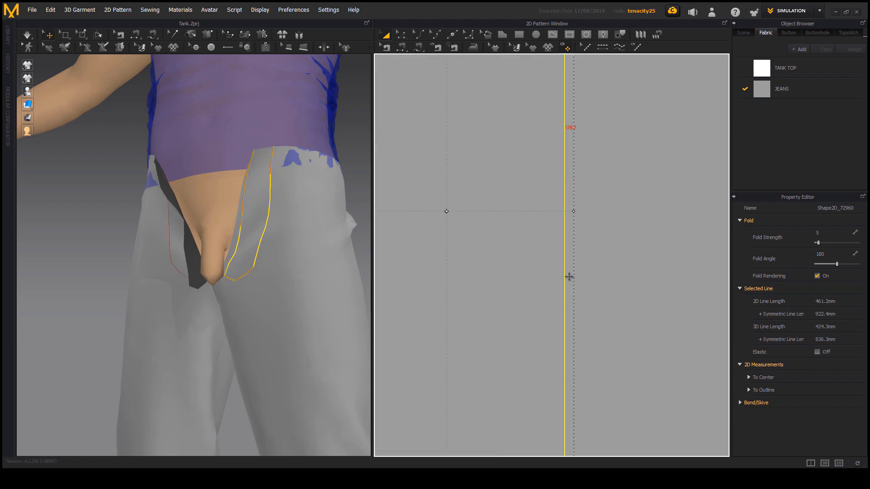
Check the fly on the reference jeans photo, then return to the garment project
mouse_move(697, 480)
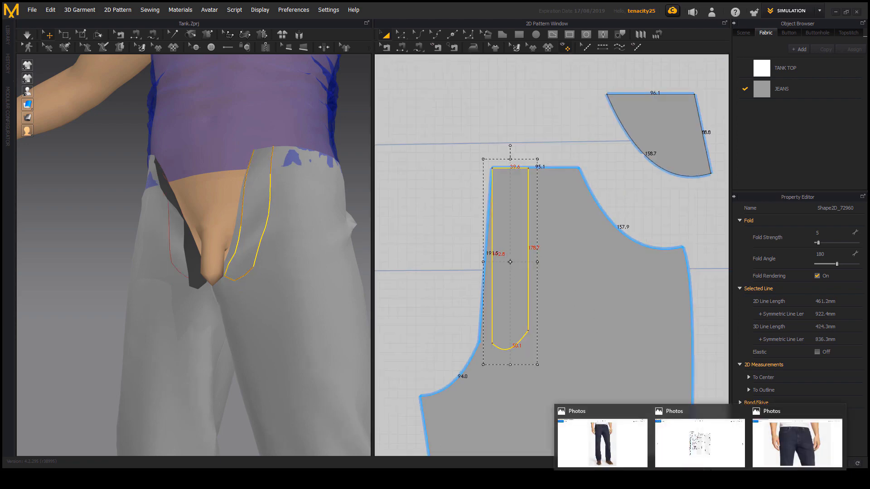
left_click(603, 442)
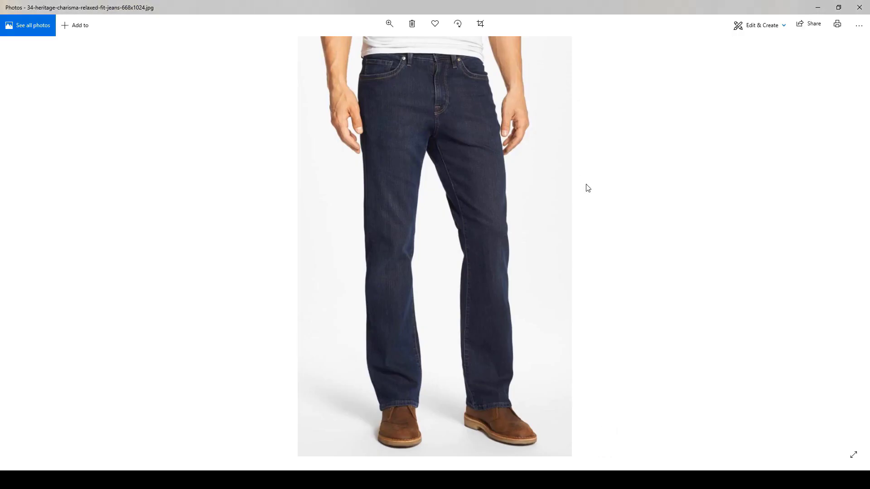
left_click(818, 8)
Rotate the fly's internal shape slightly to follow the slanted centre front edge and keep its top at the waistline
scroll(531, 272, "up", 3)
scroll(528, 270, "down", 2)
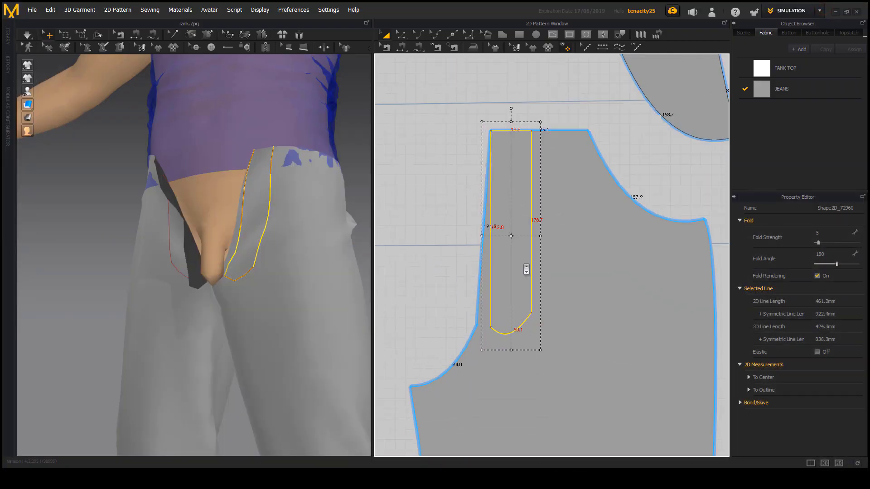
scroll(520, 262, "up", 2)
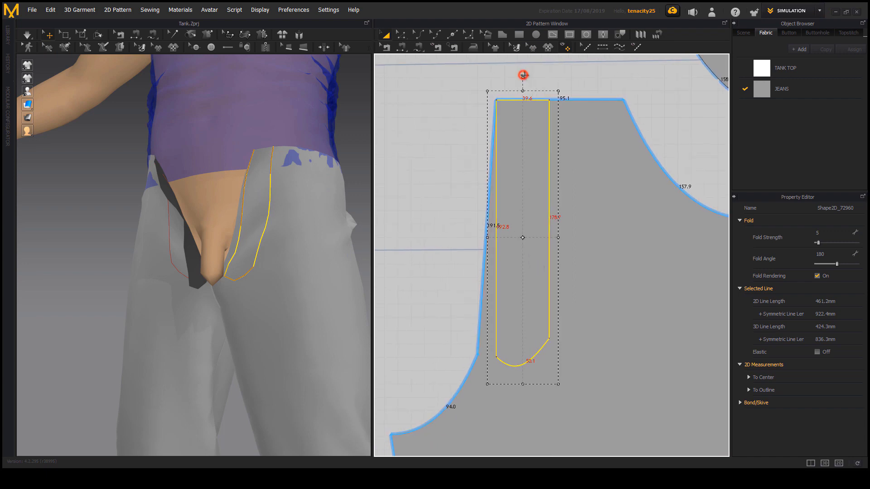
left_click_drag(522, 75, 526, 76)
left_click_drag(531, 360, 530, 361)
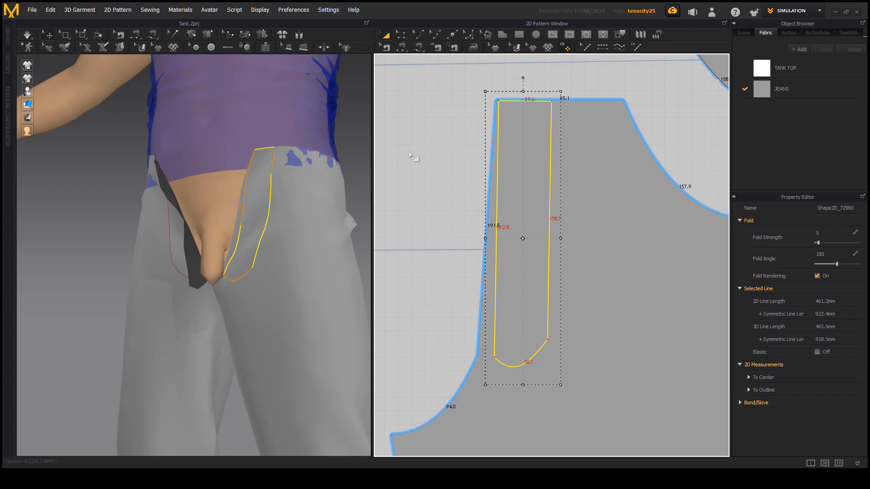
Edit the fly shape's two lower points so its inner corner meets the crotch curve start and its outer side slants parallel
left_click(401, 35)
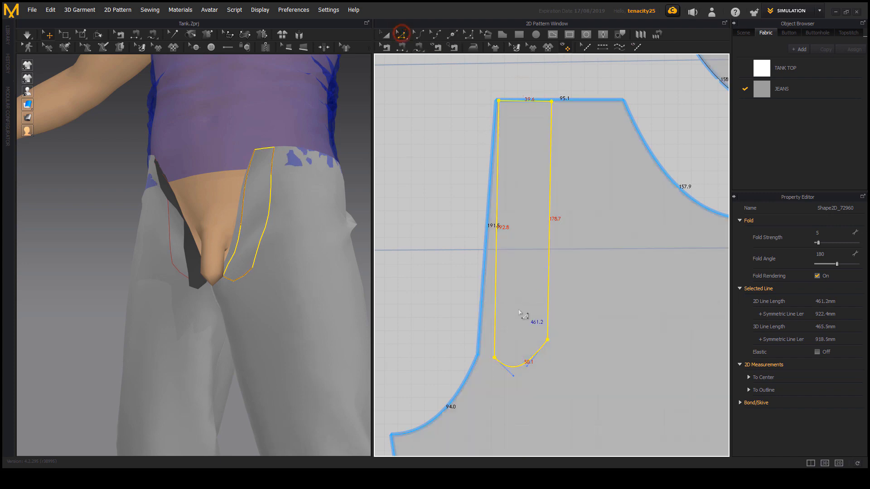
left_click(494, 358)
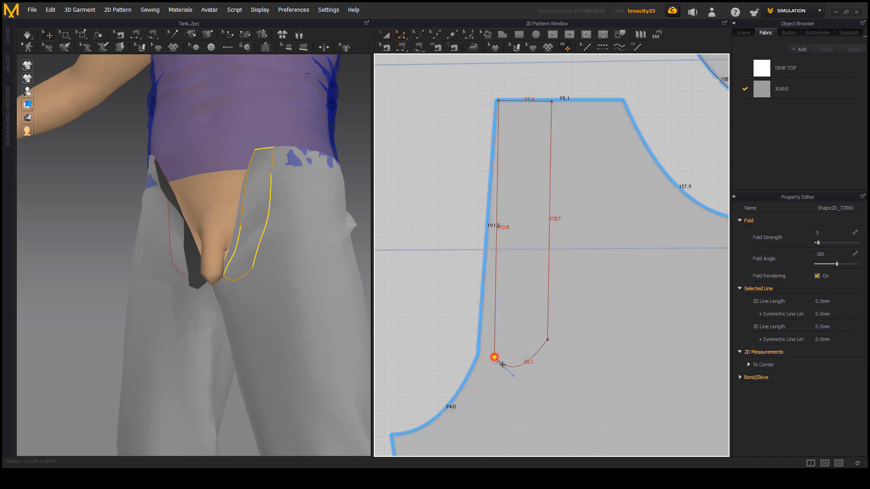
left_click_drag(502, 364, 490, 366)
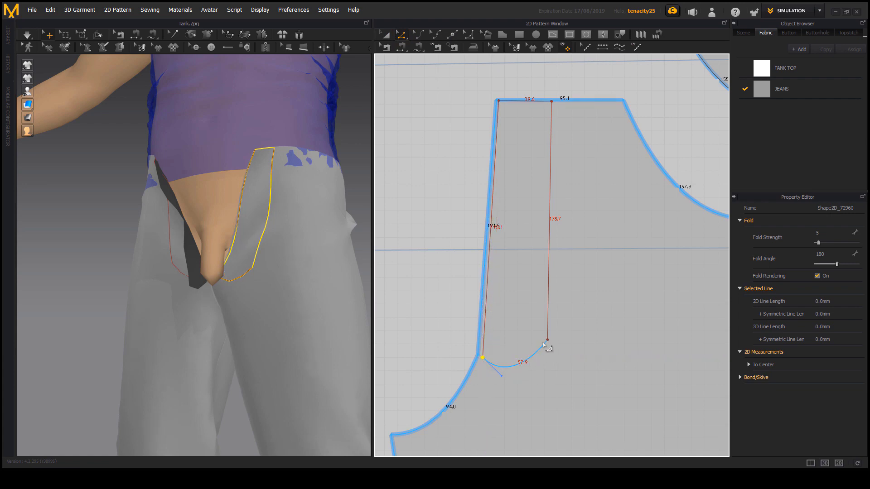
left_click_drag(548, 341, 536, 341)
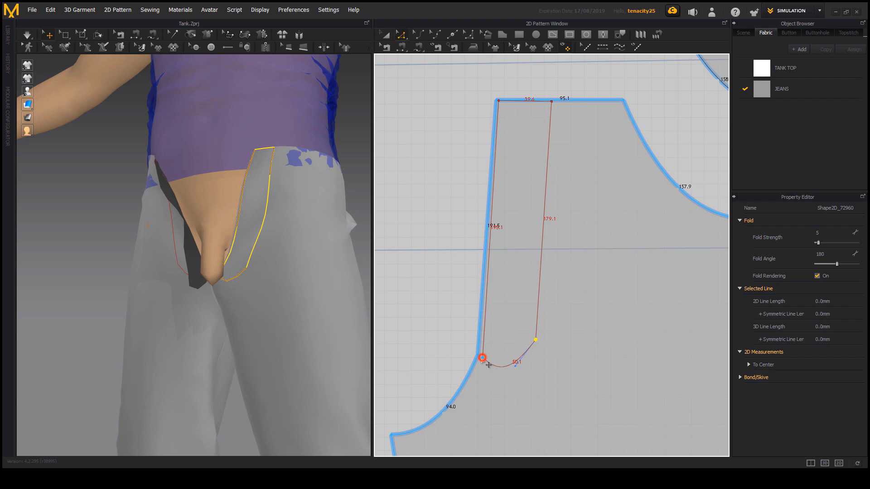
left_click_drag(488, 365, 486, 363)
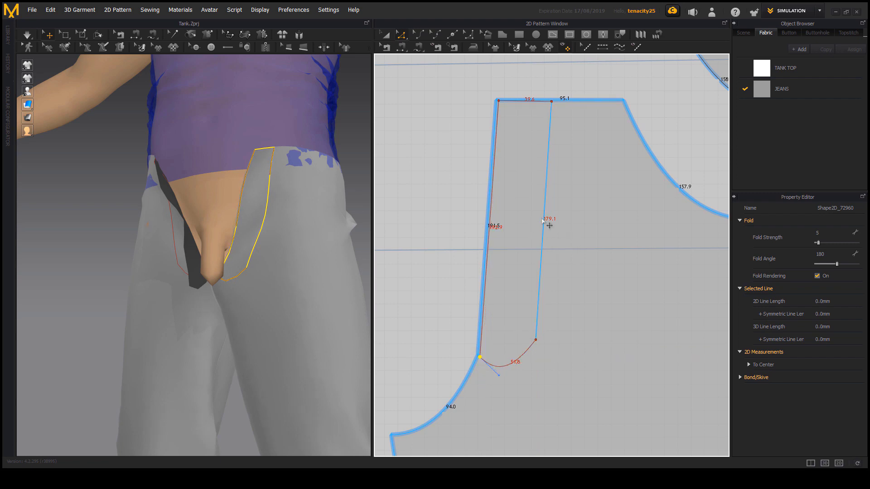
Narrow the fly shape to about 33.5 mm at the waist and flatten its bottom curve to about 41.1 mm
mouse_move(542, 221)
left_mouse_down()
mouse_move(535, 222)
mouse_move(554, 223)
left_mouse_up()
left_click(503, 366)
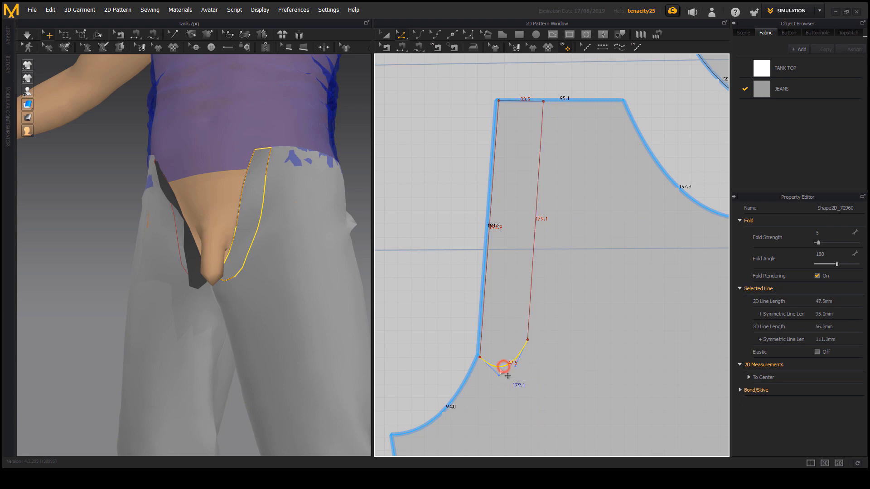
left_click_drag(497, 374, 510, 361)
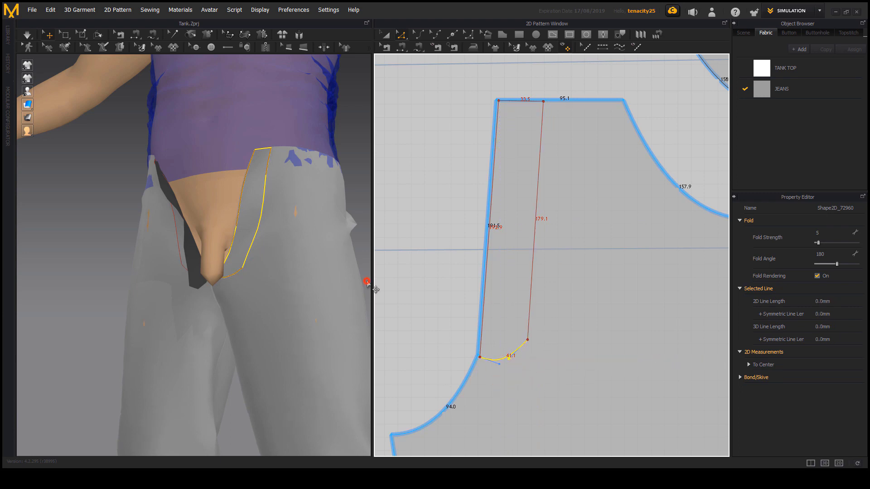
Examine the fly outlines on both front legs in 3D and compare the two front leg patterns in 2D
right_click_drag(365, 288, 343, 302)
scroll(522, 307, "down", 6)
middle_click_drag(511, 299, 554, 297)
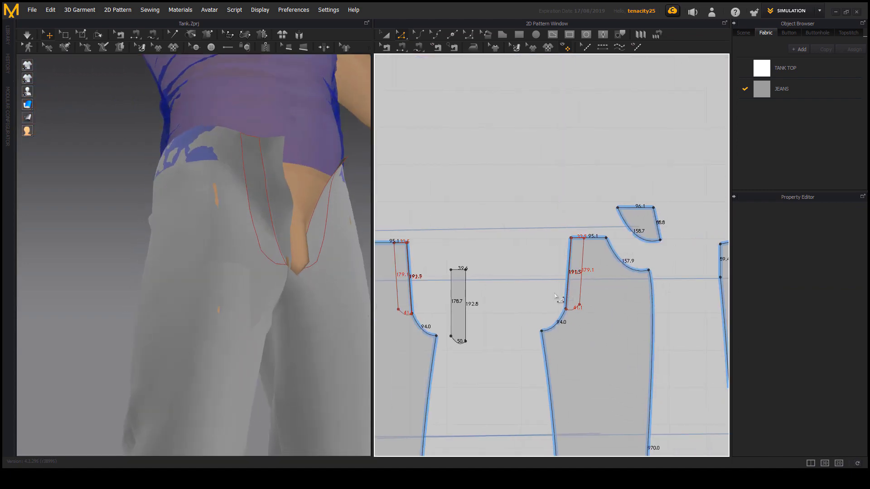
scroll(589, 297, "up", 3)
scroll(580, 311, "down", 1)
scroll(576, 315, "down", 5)
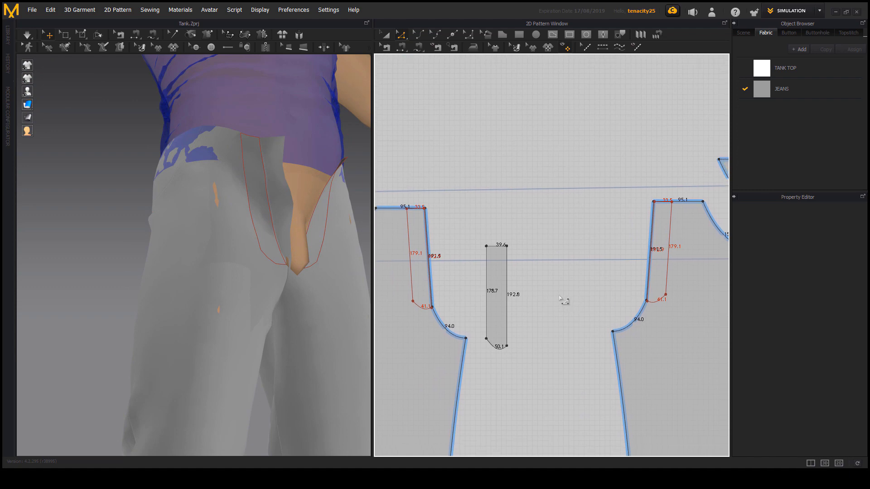
scroll(563, 255, "up", 3)
middle_click_drag(563, 285, 557, 263)
middle_click_drag(490, 206, 501, 193)
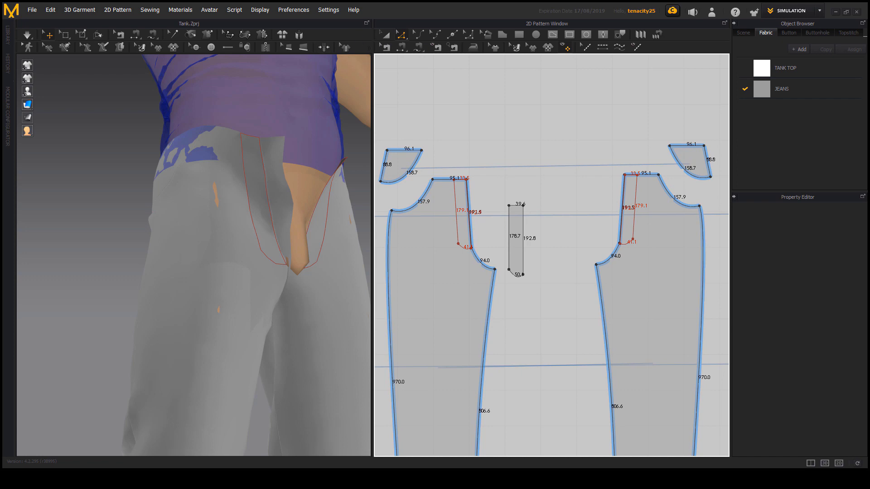
Mark both front leg patterns with arrows, clear the marks, and trace the fly outline on each pattern
mouse_move(429, 231)
left_mouse_down()
mouse_move(441, 240)
mouse_move(476, 176)
mouse_move(435, 237)
left_mouse_up()
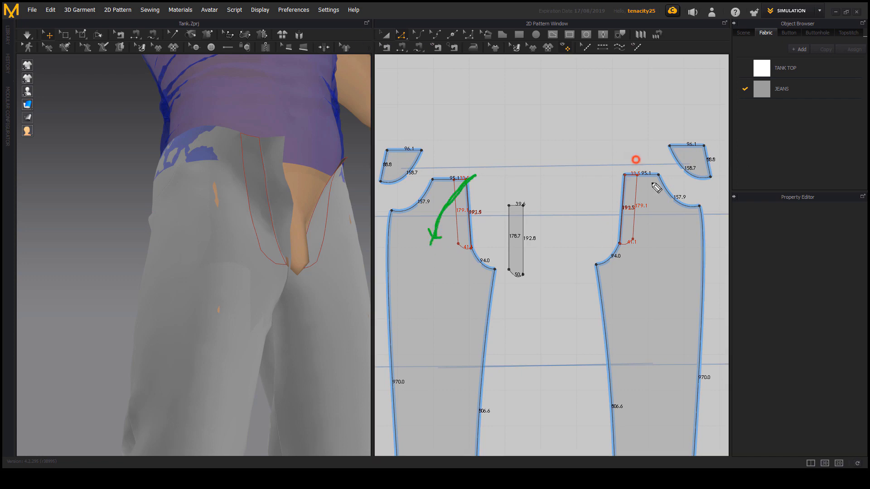
mouse_move(636, 160)
left_mouse_down()
mouse_move(669, 239)
mouse_move(674, 192)
left_mouse_up()
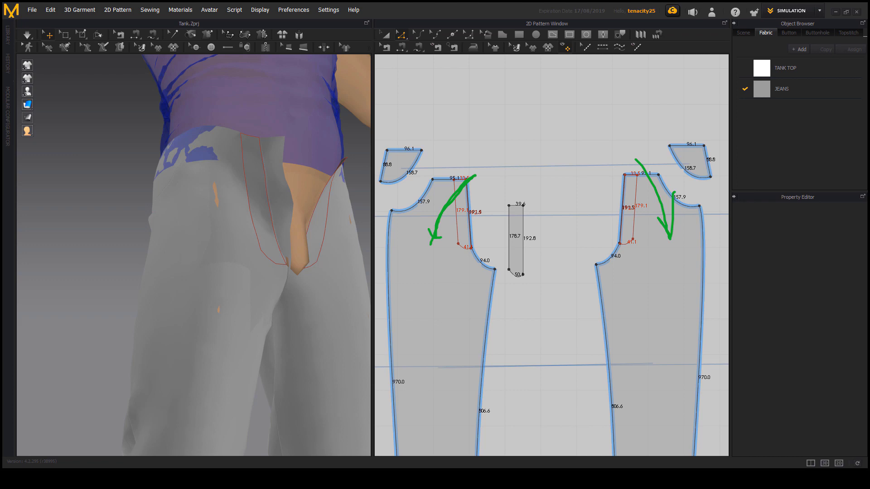
key("Escape")
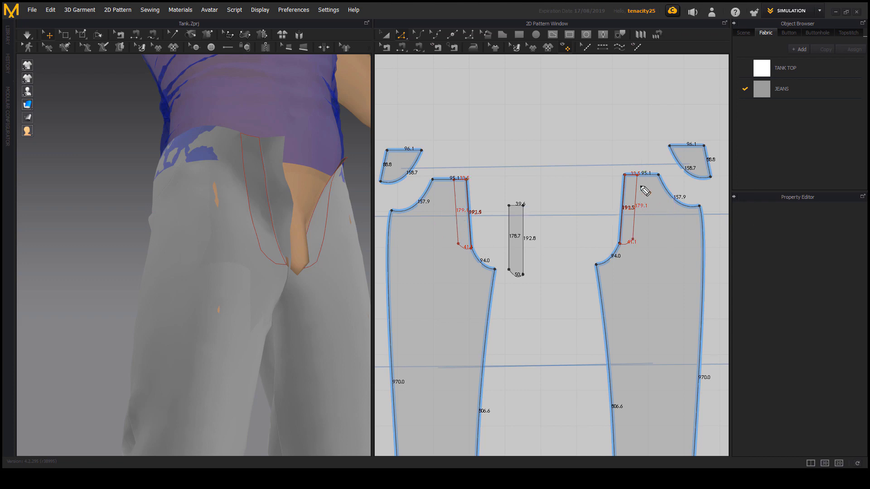
left_click_drag(638, 172, 628, 247)
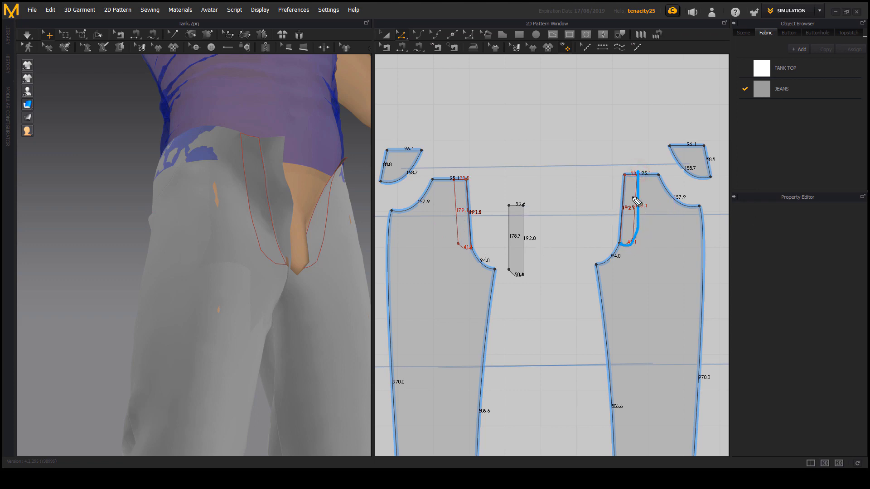
left_click_drag(635, 175, 620, 214)
mouse_move(472, 248)
left_mouse_down()
mouse_move(457, 188)
mouse_move(462, 248)
left_mouse_up()
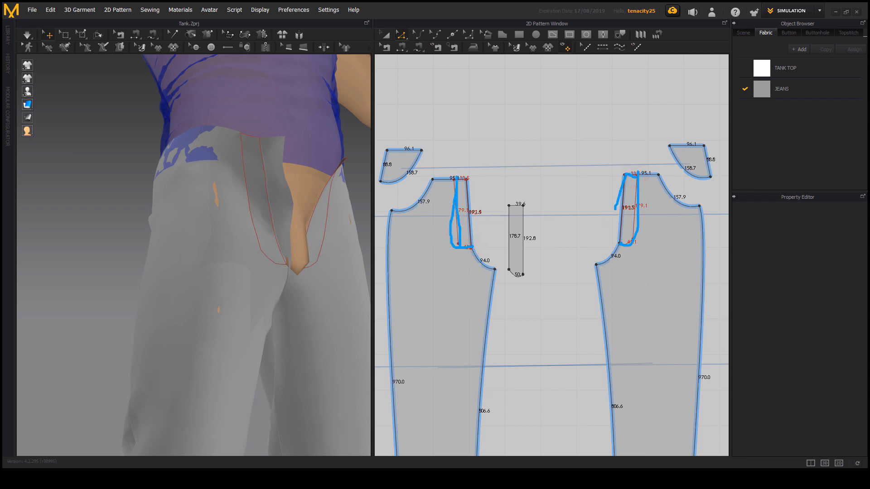
scroll(446, 233, "up", 2)
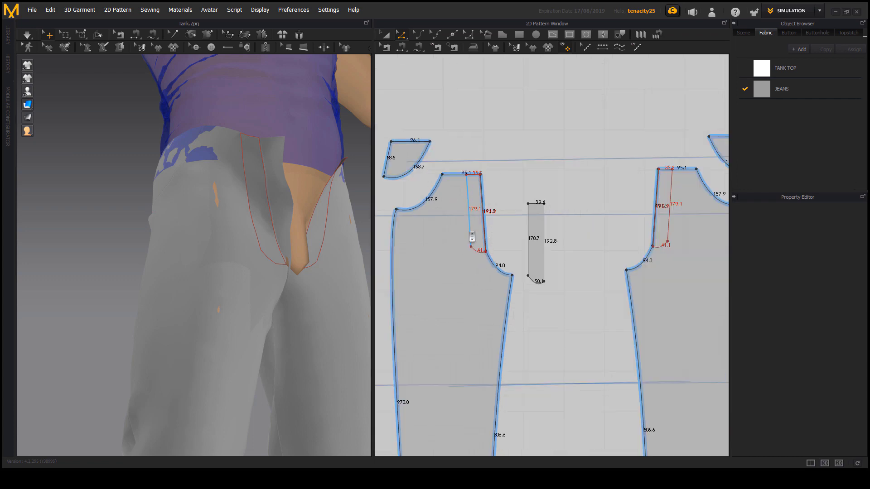
Remove the linked editing from the avatar's right front leg pattern so the two front legs can be edited separately
left_click(386, 35)
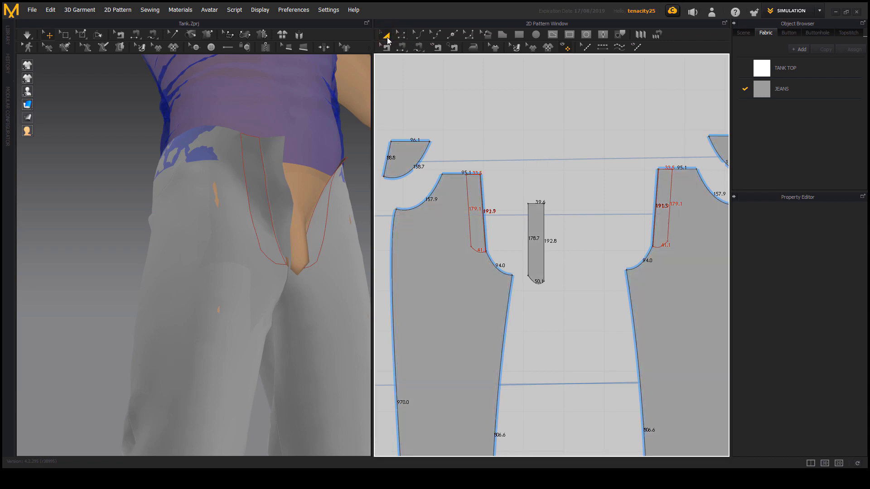
left_click(449, 224)
right_click(448, 226)
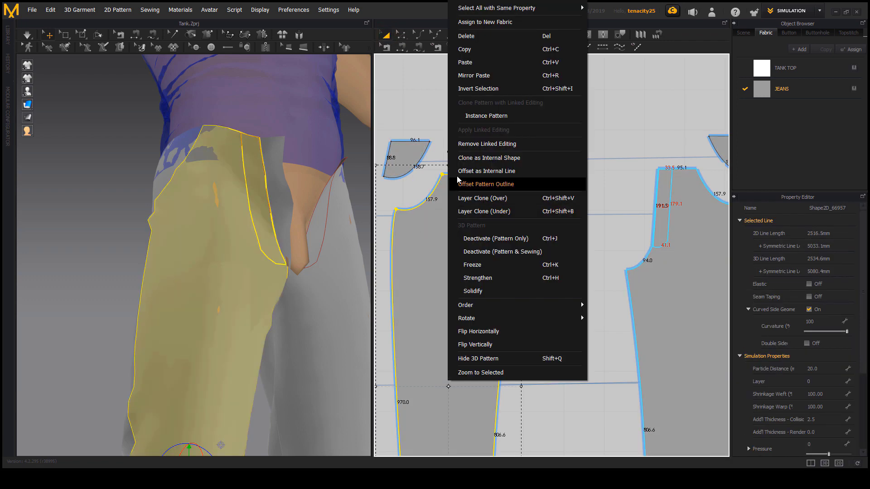
left_click(501, 144)
left_click(529, 130)
Delete the internal fly outline from the avatar's right front leg pattern
scroll(487, 199, "up", 2)
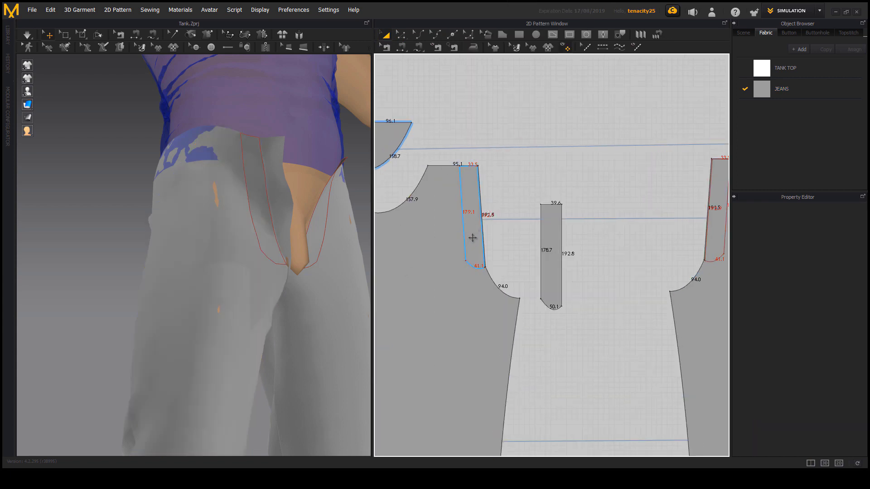
left_click(467, 230)
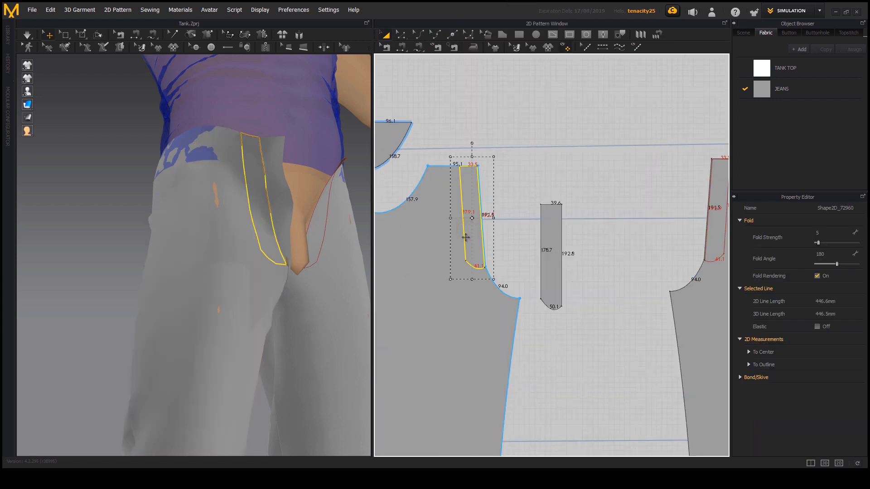
left_click(514, 248)
scroll(524, 262, "down", 3)
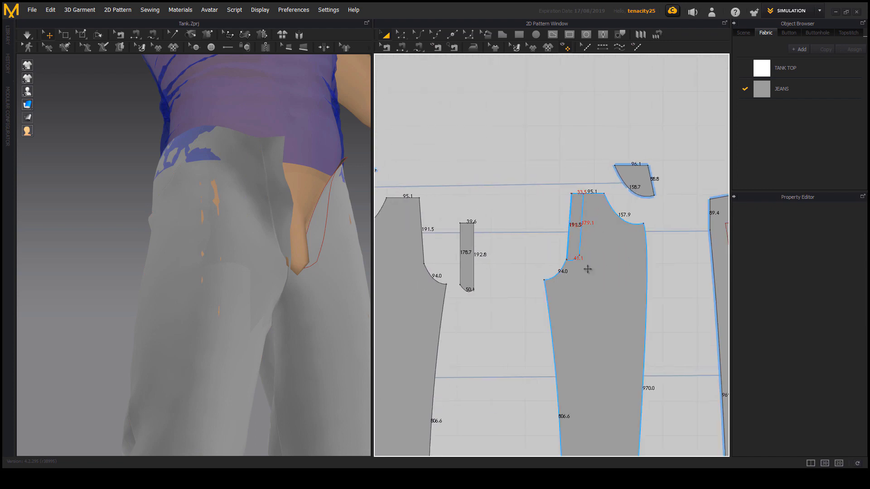
Move the separate fly piece in 2D so it sits beside the front edge of the avatar's right front leg pattern
right_click_drag(333, 293, 277, 315)
left_click(263, 260)
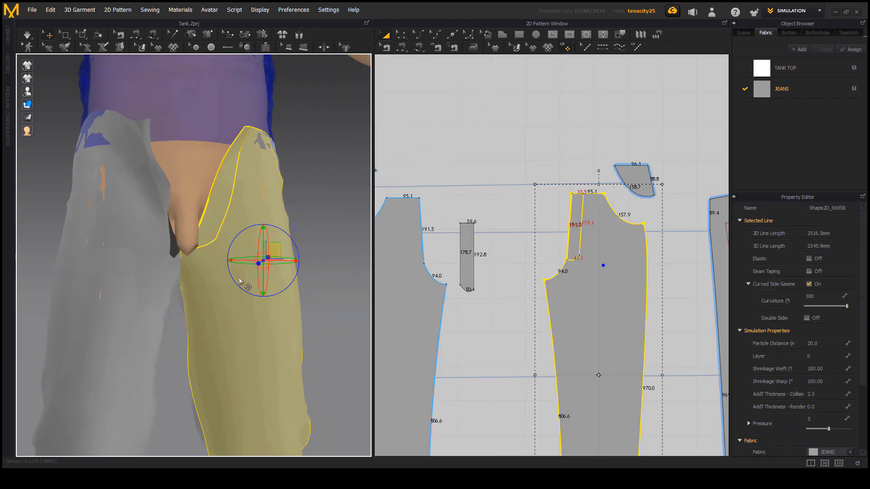
left_click(497, 270)
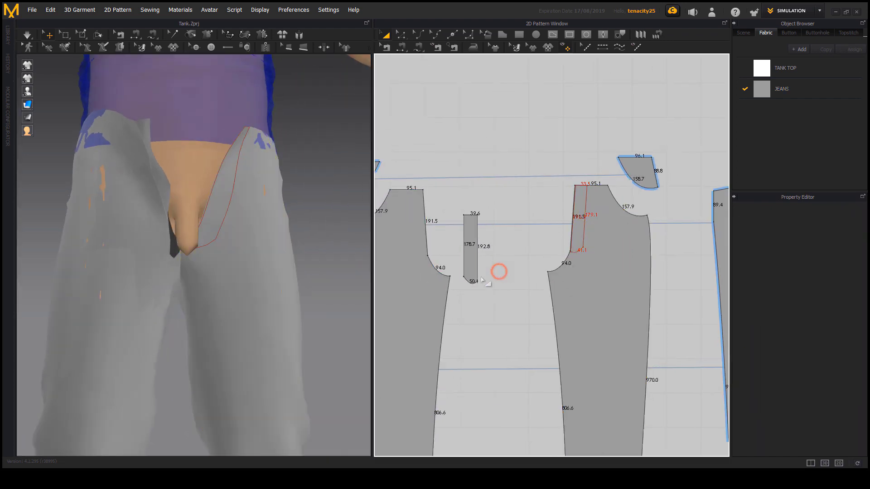
left_click(470, 250)
left_click_drag(444, 217, 443, 218)
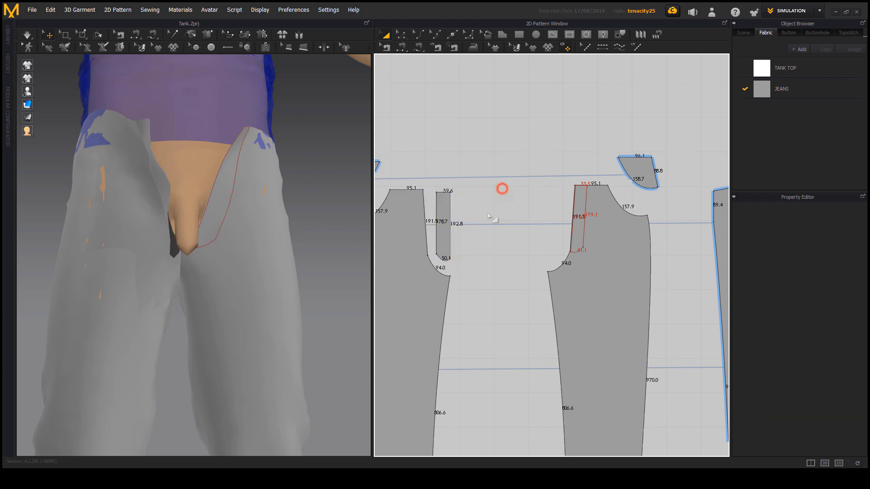
Compare the separate fly piece with the fly outline on the avatar's left front leg in 2D and 3D
mouse_move(219, 297)
right_mouse_down()
mouse_move(227, 301)
mouse_move(217, 306)
right_mouse_up()
mouse_move(515, 232)
middle_mouse_down()
mouse_move(528, 231)
mouse_move(524, 219)
middle_mouse_up()
middle_click_drag(460, 227, 468, 225)
right_click_drag(249, 218, 271, 223)
scroll(521, 213, "up", 4)
scroll(521, 229, "down", 3)
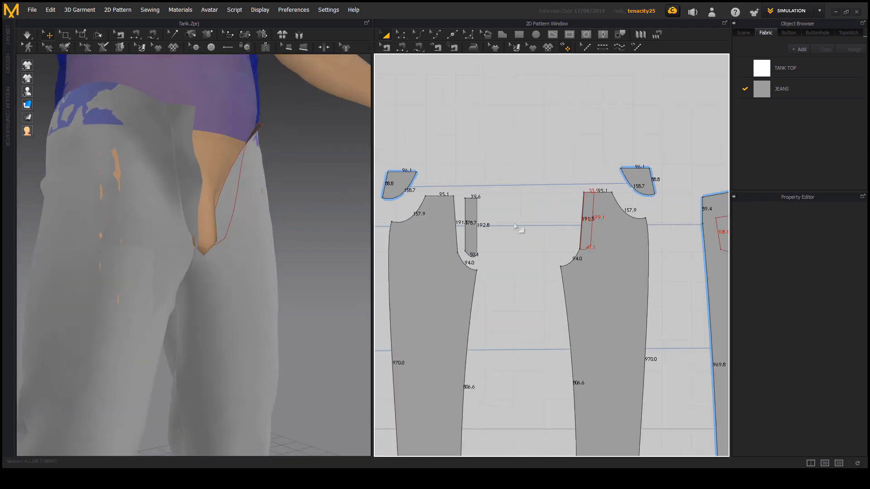
scroll(507, 217, "up", 4)
middle_click_drag(557, 237, 566, 257)
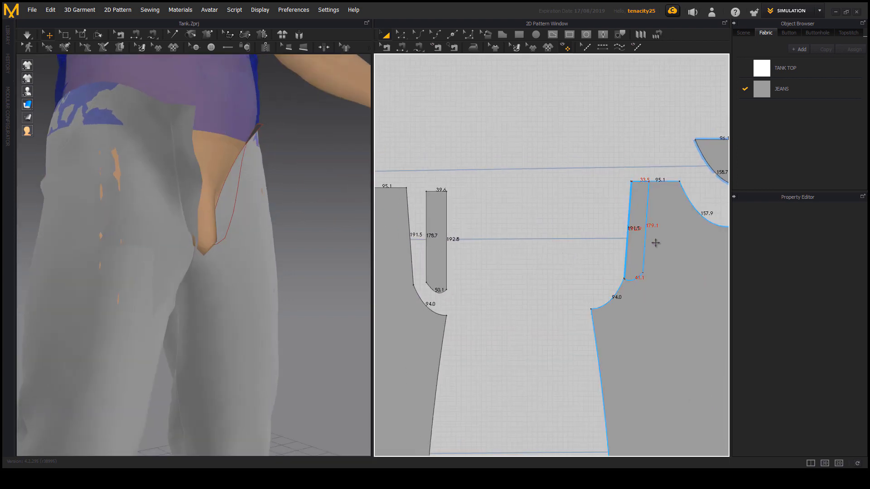
middle_click_drag(654, 243, 634, 248)
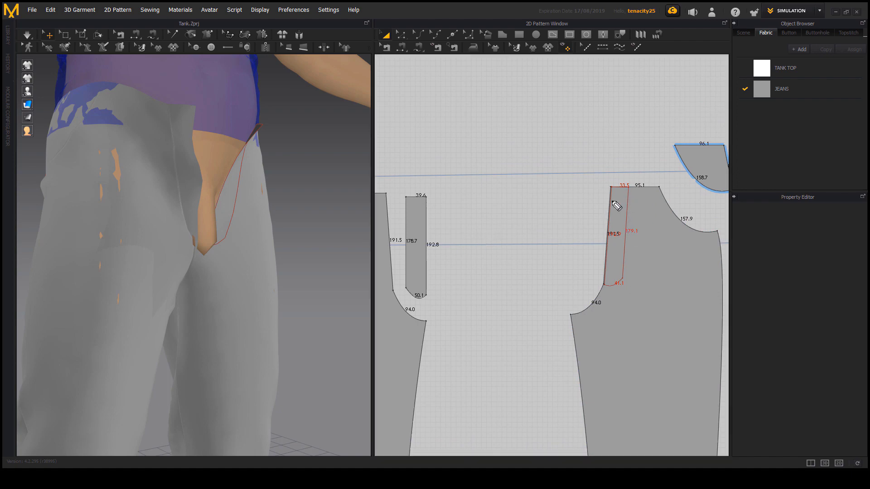
Mark the fly outline's front edge and the fly piece's shorter straight edge with a connecting line, and clear the marks
left_click(613, 191)
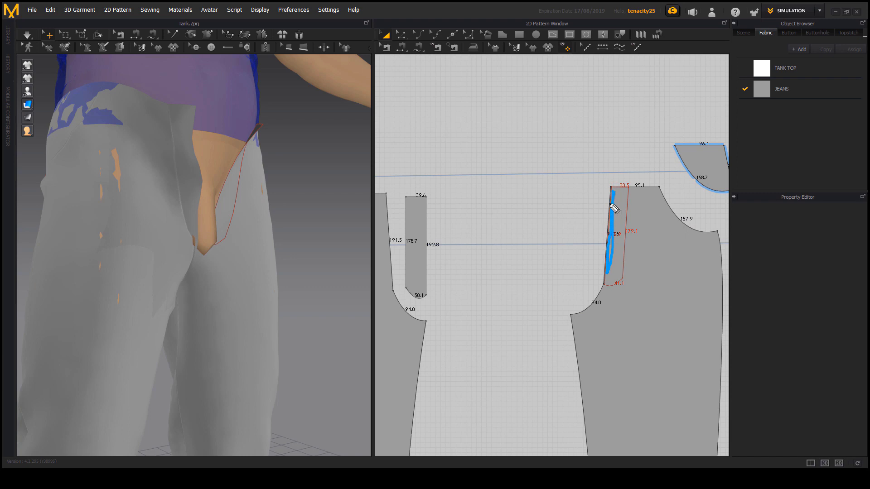
left_click(611, 238)
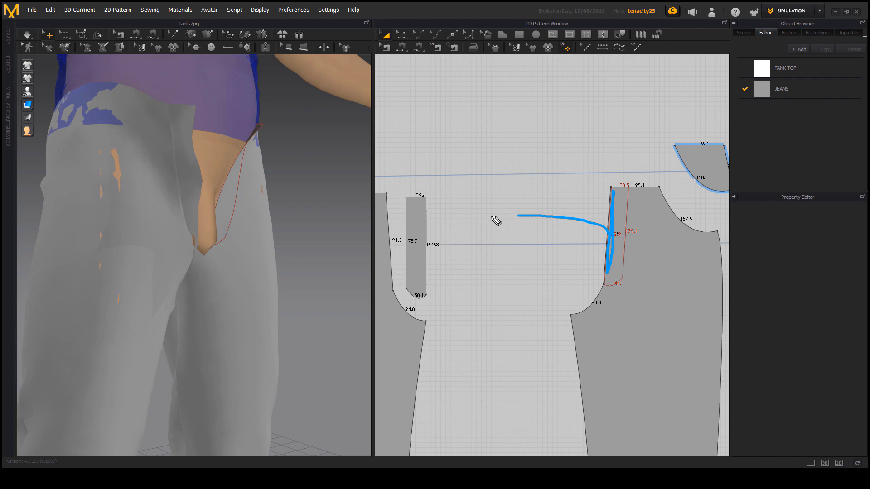
left_click(405, 226)
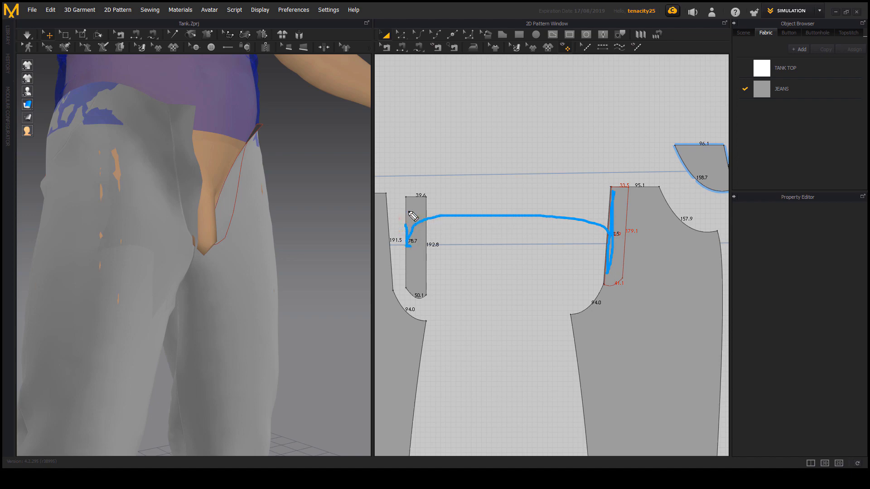
left_click_drag(404, 205, 403, 268)
key("Escape")
Segment-sew the fly outline's internal front line on the avatar's left front leg to the fly piece's 178.7 mm straight edge
scroll(561, 230, "up", 3)
scroll(571, 232, "up", 3)
mouse_move(621, 244)
middle_mouse_down()
mouse_move(559, 235)
mouse_move(531, 217)
middle_mouse_up()
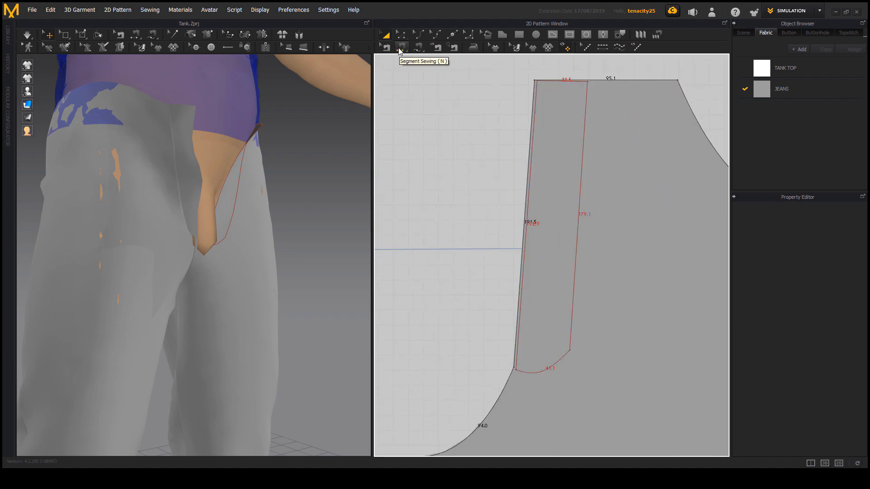
left_click(399, 48)
middle_click_drag(390, 247, 652, 213)
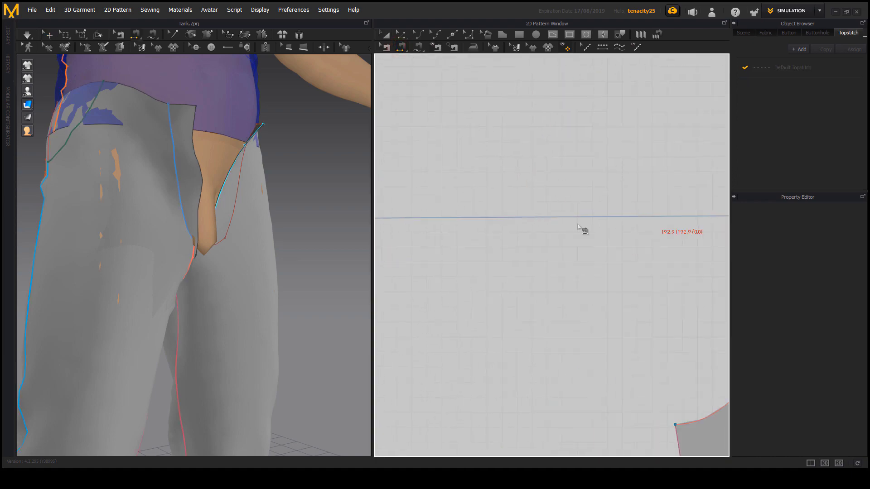
scroll(571, 225, "down", 3)
middle_click_drag(559, 228, 684, 231)
scroll(592, 220, "up", 3)
left_click(526, 216)
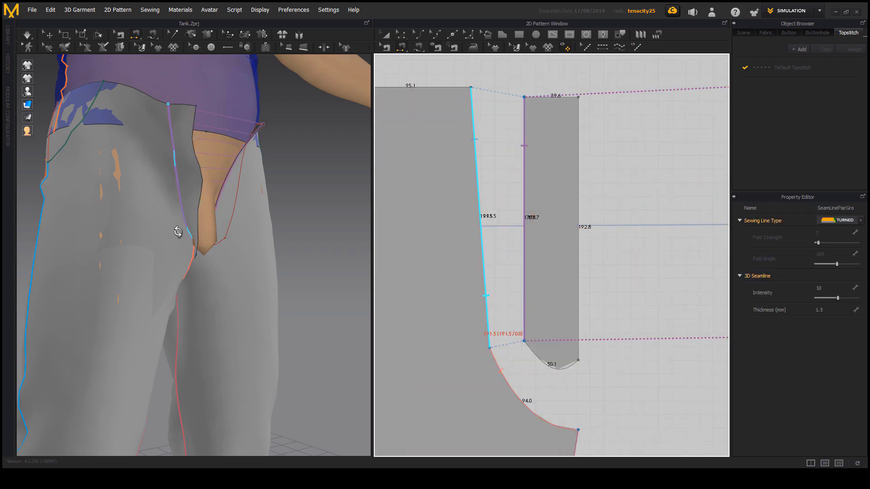
Simulate the garment with the newly sewn fly piece, stop the simulation, and inspect the jeans' front opening
right_click_drag(179, 233, 190, 248)
scroll(200, 231, "down", 6)
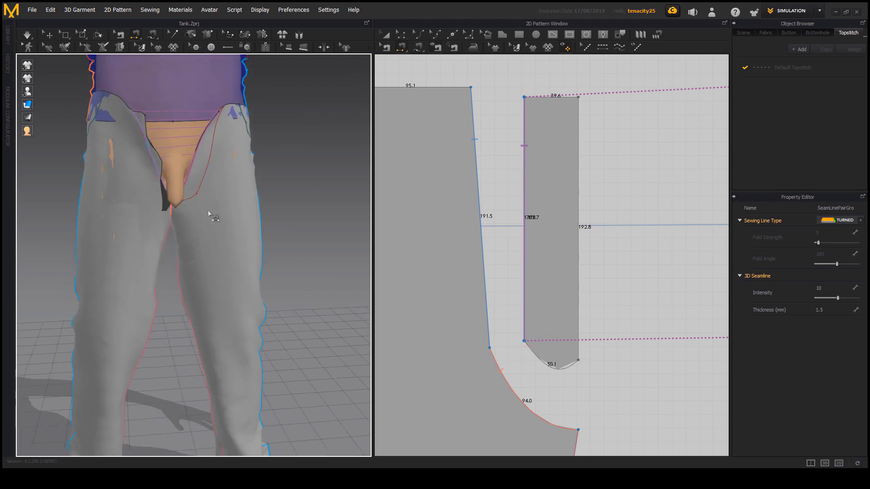
left_click(26, 42)
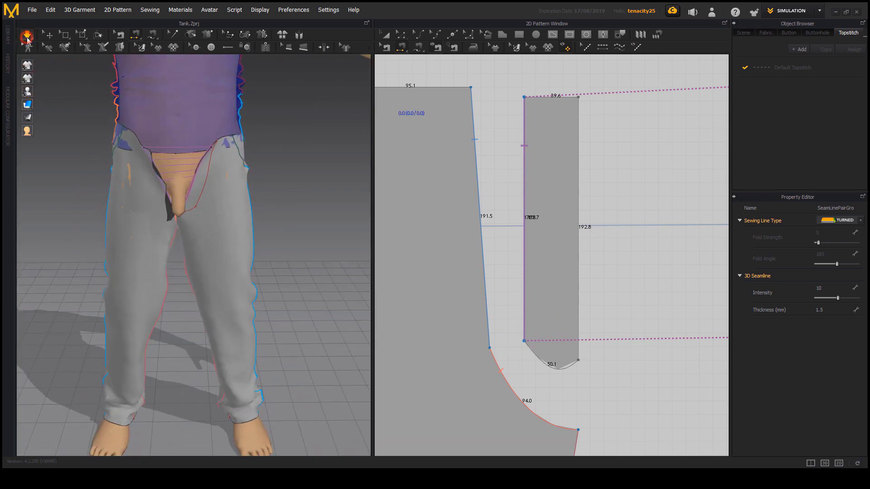
scroll(230, 188, "up", 4)
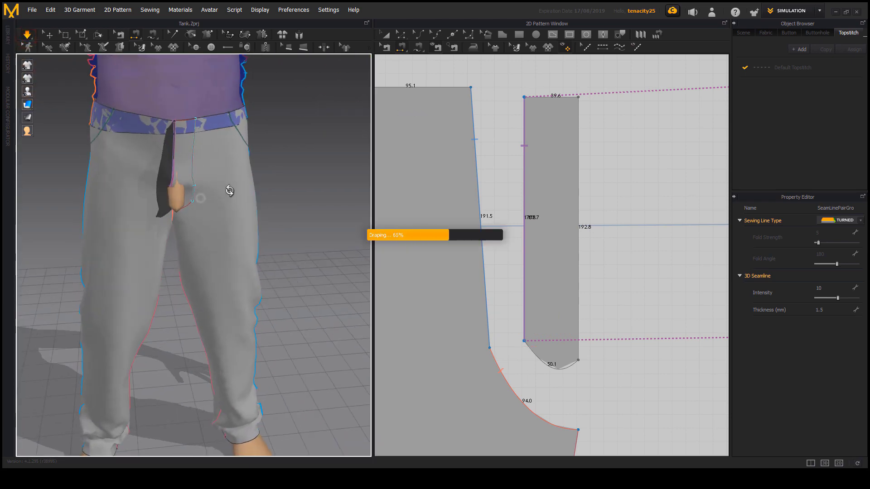
left_click(27, 37)
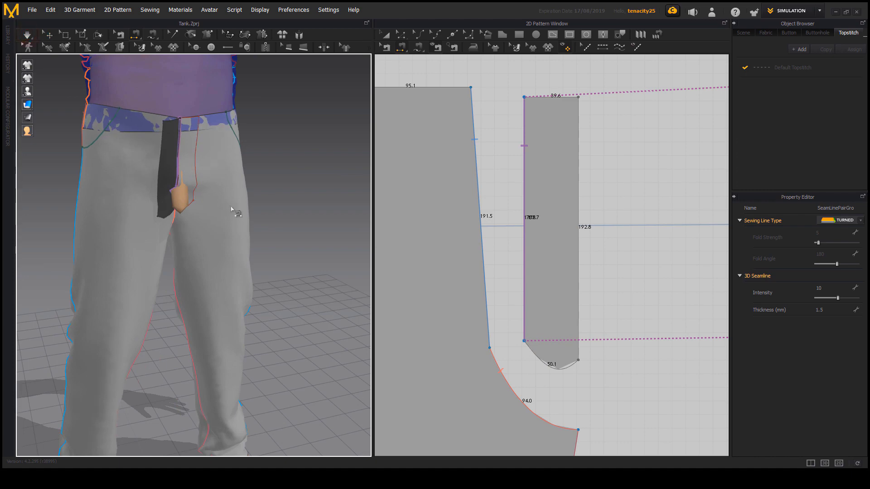
right_click_drag(231, 208, 217, 194)
scroll(245, 169, "up", 3)
scroll(245, 170, "down", 3)
right_click(222, 195)
right_click(633, 185)
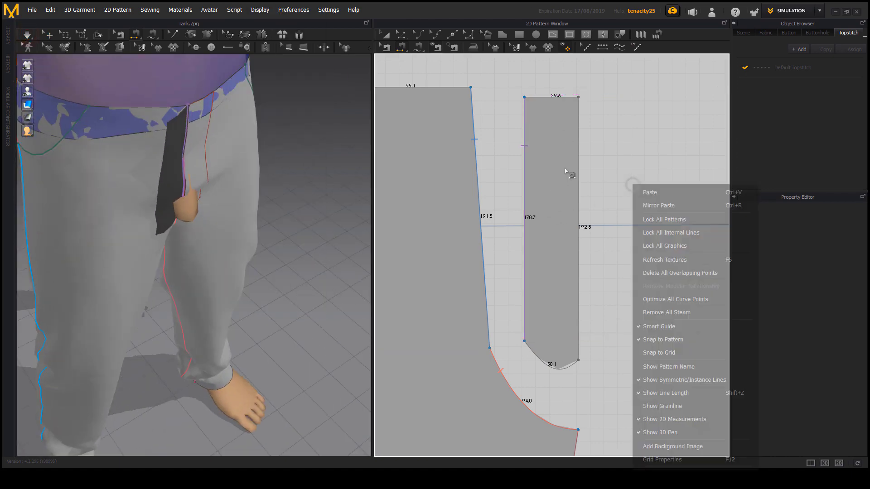
Select the fly piece to check its drape, and undo the last garment simulation
left_click(524, 147)
left_click(383, 39)
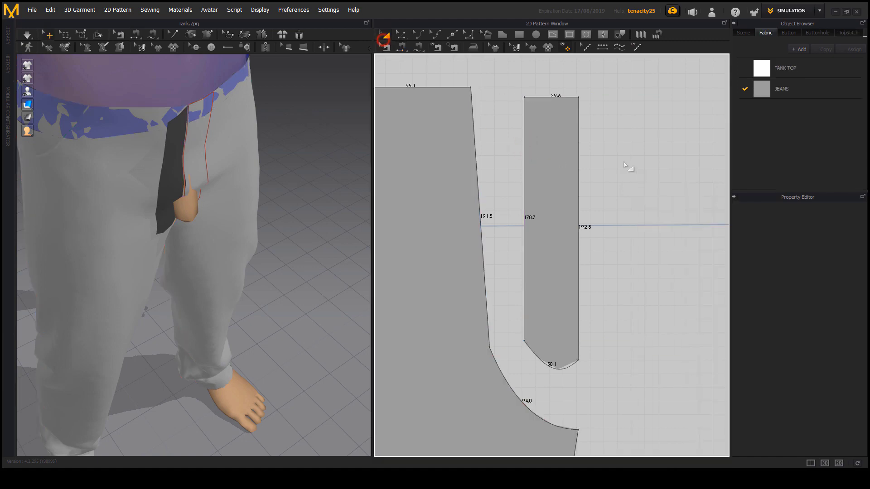
left_click(543, 167)
right_click_drag(208, 219, 222, 175)
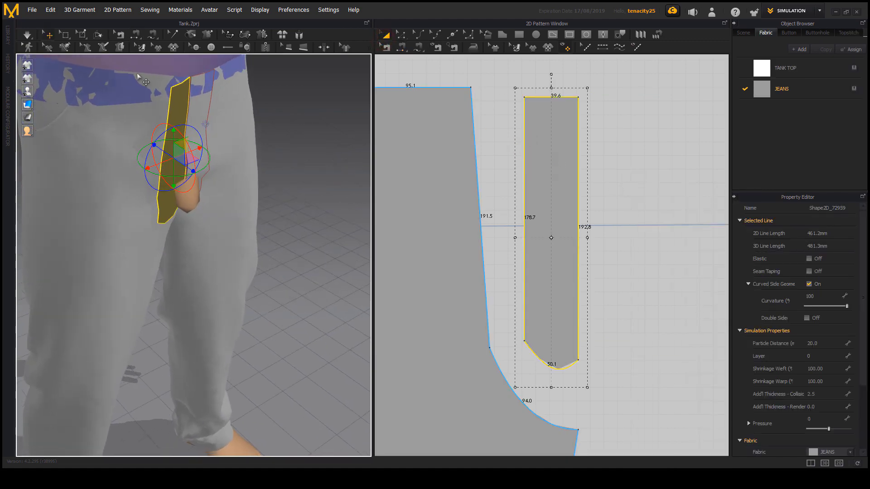
left_click(30, 40)
key("ctrl+z")
key("ctrl+z")
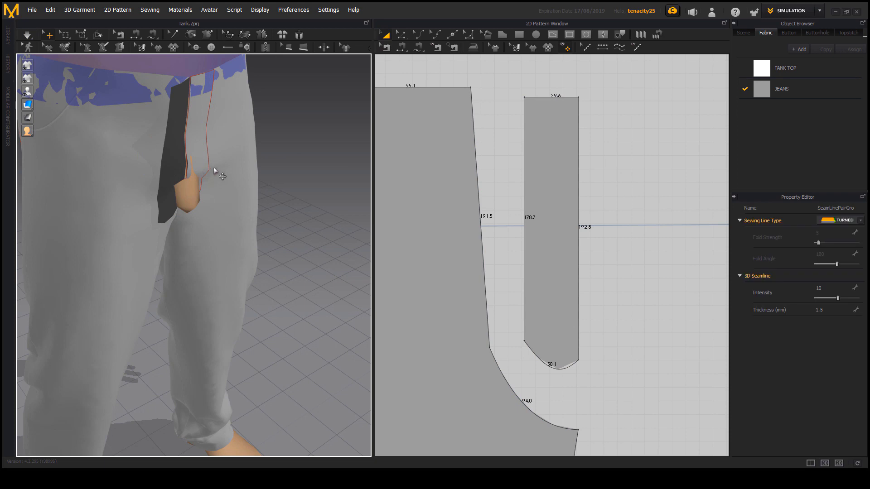
key("space")
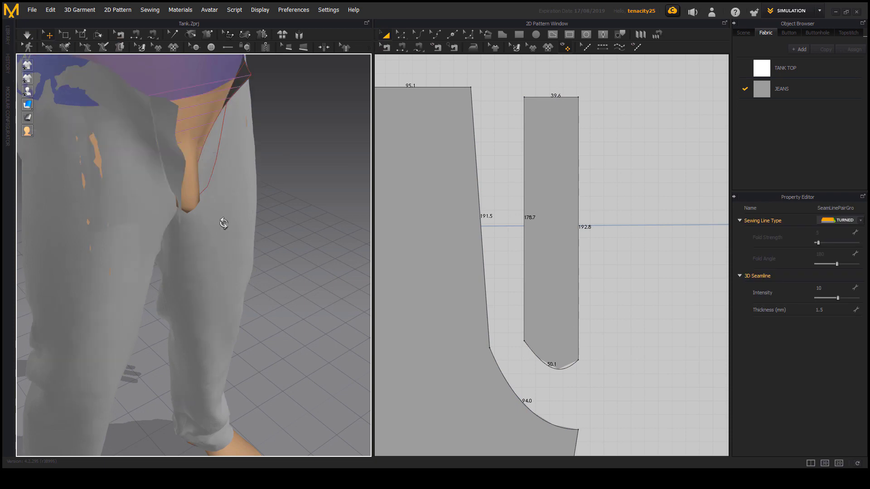
Examine the fly piece's placement at the jeans' front opening in 3D and select it to view its properties
right_click_drag(224, 223, 200, 190)
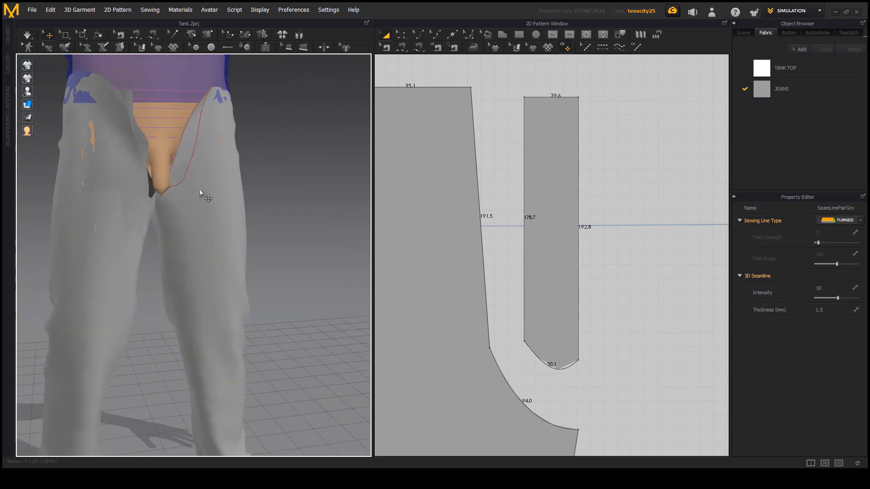
scroll(190, 195, "down", 1)
middle_click_drag(188, 195, 214, 203)
right_click_drag(215, 203, 245, 196)
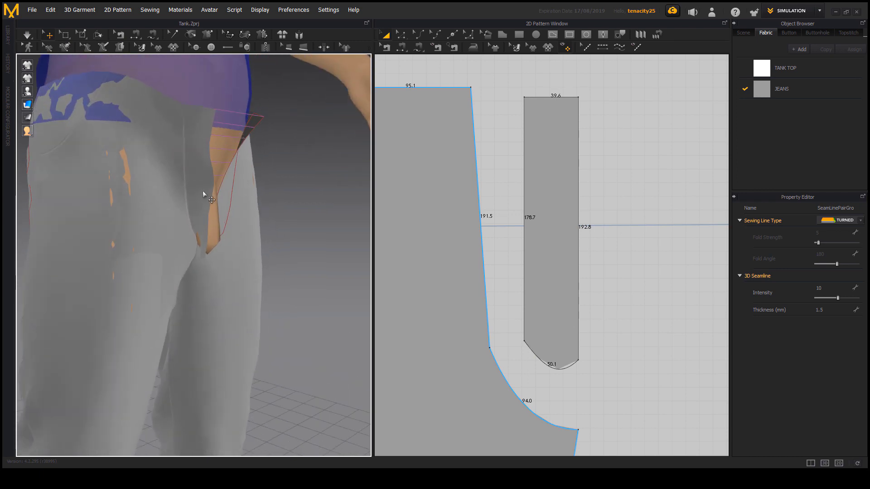
left_click(201, 174)
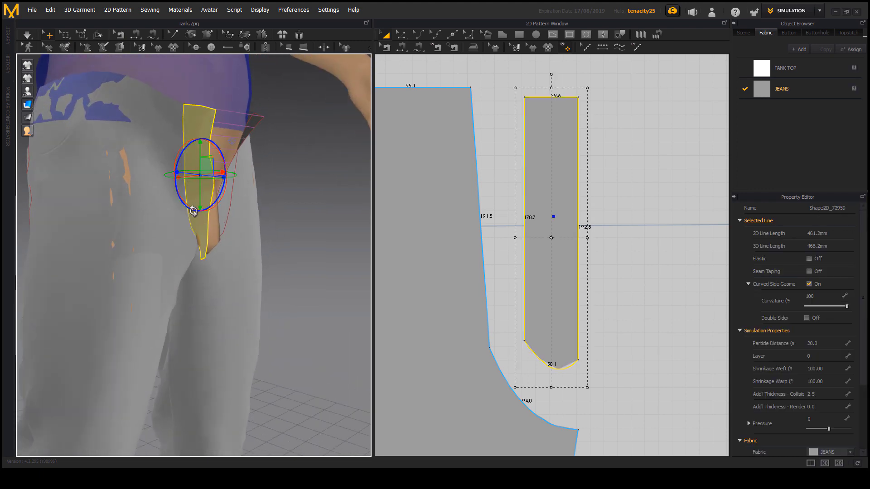
right_click_drag(223, 175, 233, 199)
left_click(284, 208)
right_click_drag(283, 210, 264, 186)
left_click(189, 156)
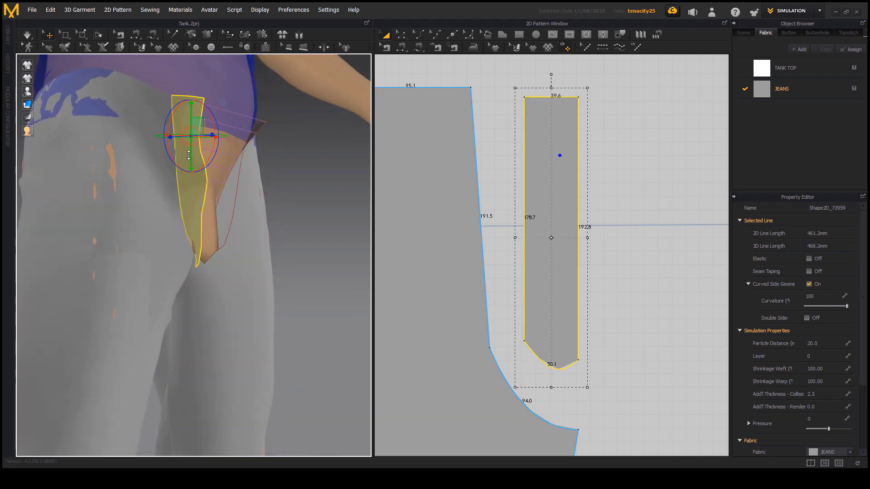
right_click_drag(552, 311, 525, 260)
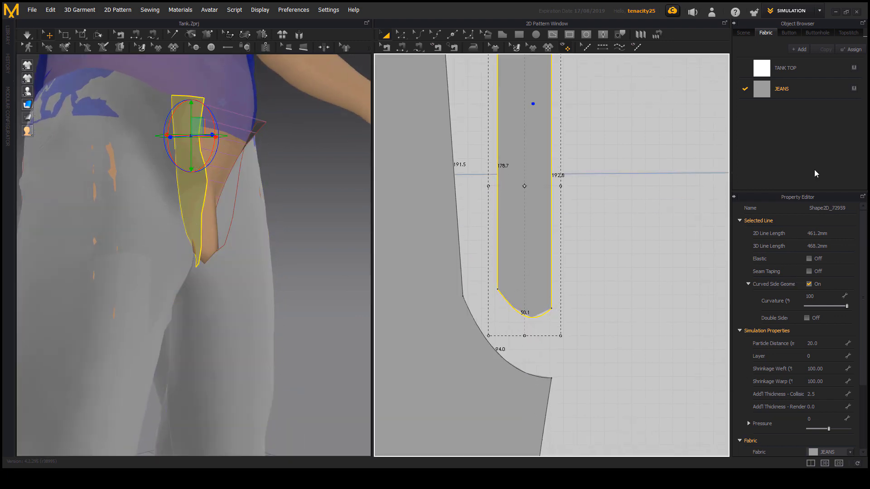
Circle the fly piece's Layer property and its value, and clear the marks
mouse_move(864, 292)
left_mouse_down()
mouse_move(862, 346)
mouse_move(860, 285)
left_mouse_up()
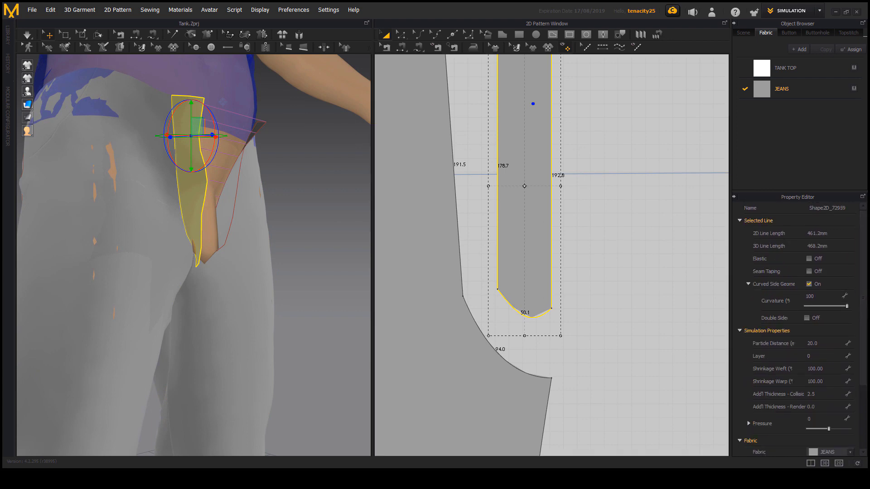
mouse_move(745, 359)
left_mouse_down()
mouse_move(849, 351)
mouse_move(747, 363)
left_mouse_up()
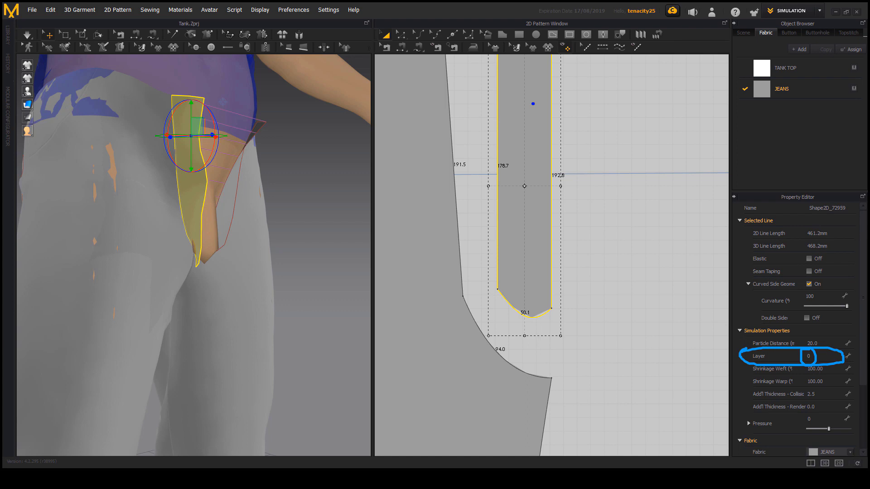
key("Escape")
Set the simulation layer of the avatar's left front leg pattern to 1 and acknowledge the layer information
right_click_drag(279, 228, 229, 225)
mouse_move(315, 195)
middle_mouse_down()
mouse_move(263, 199)
mouse_move(247, 188)
middle_mouse_up()
left_click(272, 177)
scroll(295, 184, "down", 3)
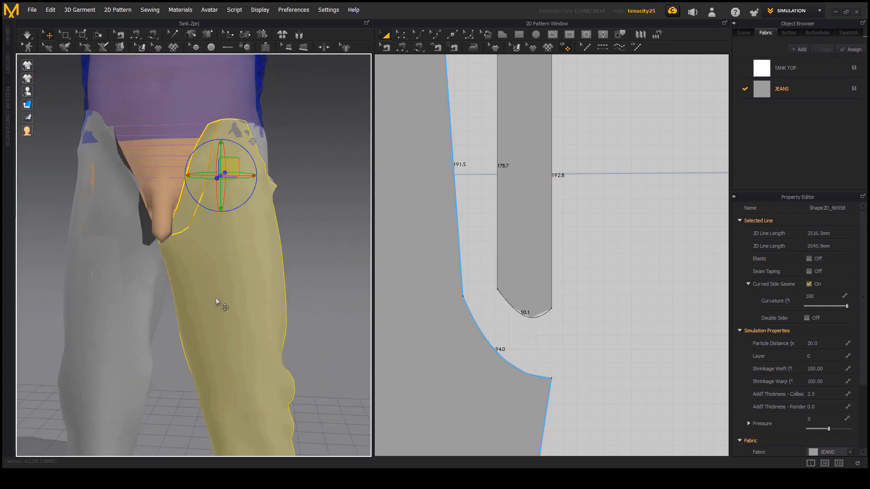
left_click(814, 355)
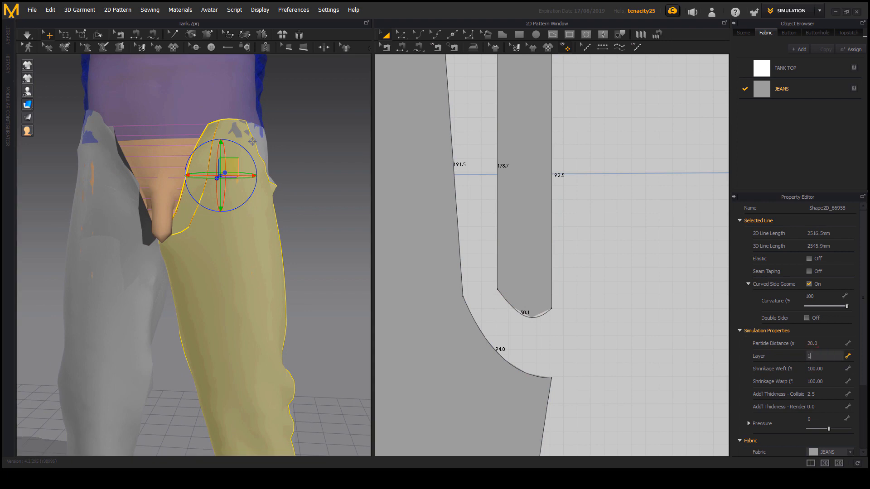
key("Return")
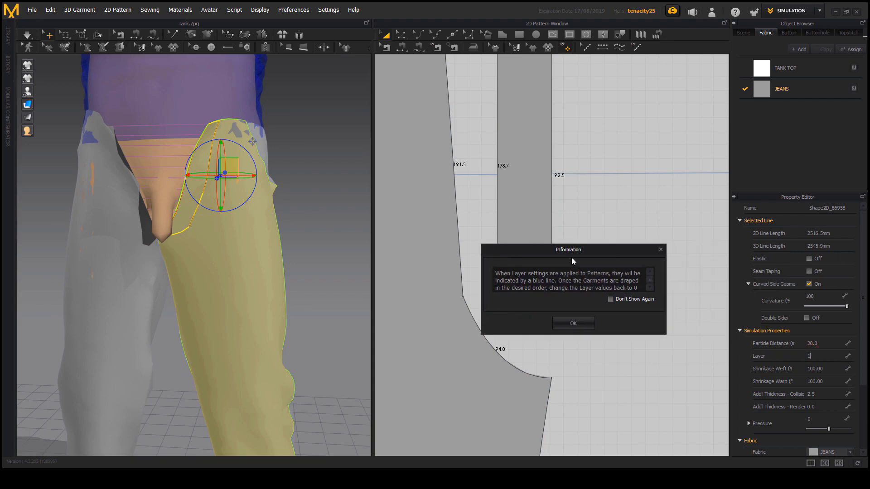
left_click(576, 323)
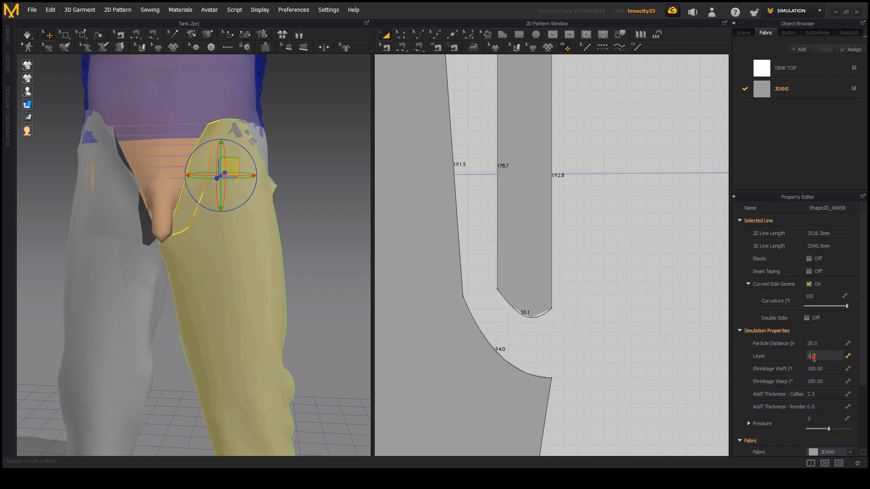
Examine the jeans' front opening and compare the Layer values of the fly piece and the avatar's left front leg pattern
right_click_drag(171, 232, 215, 144)
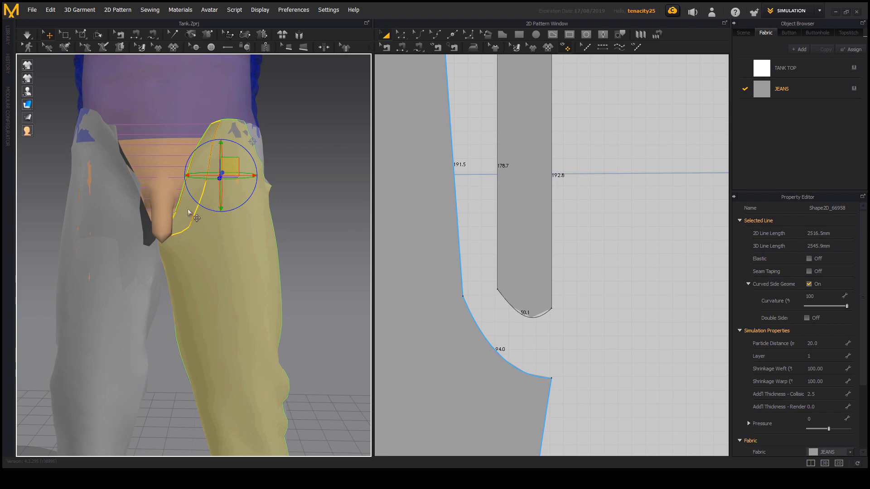
right_click_drag(197, 219, 176, 232)
left_click(169, 138)
middle_click_drag(241, 288, 235, 278)
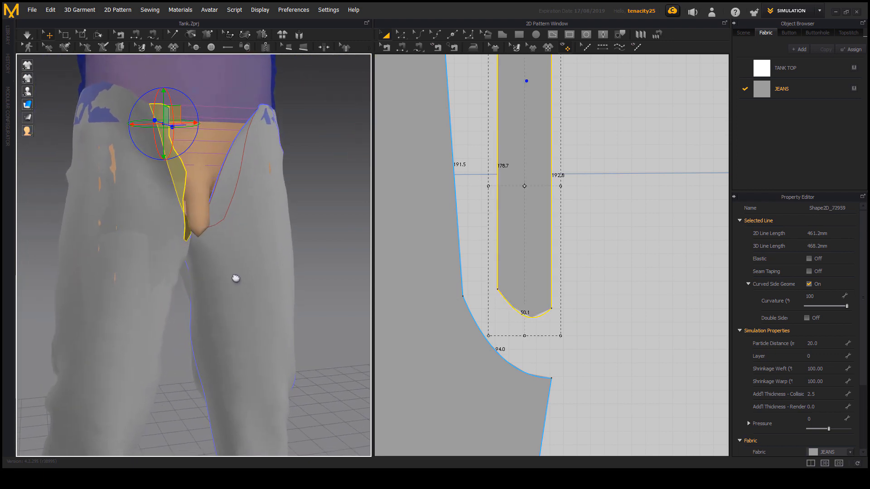
left_click(219, 243)
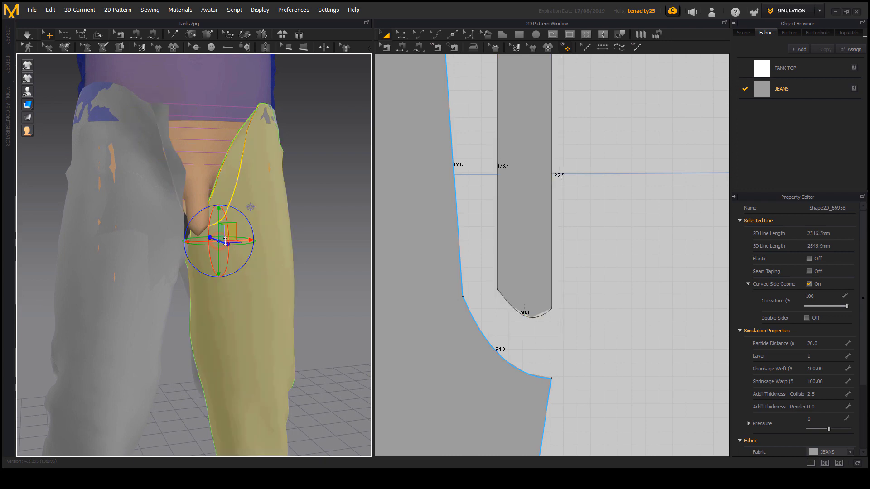
left_click(815, 357)
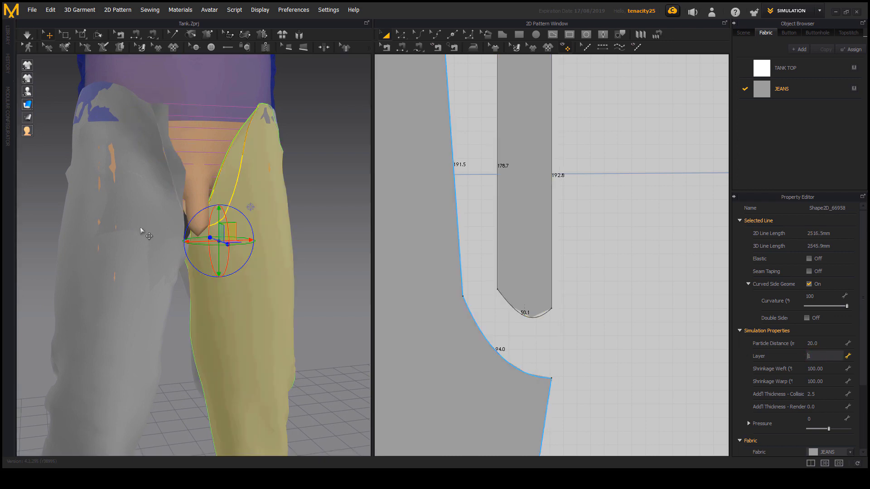
left_click(140, 228)
left_click(168, 150)
right_click_drag(209, 366, 210, 271)
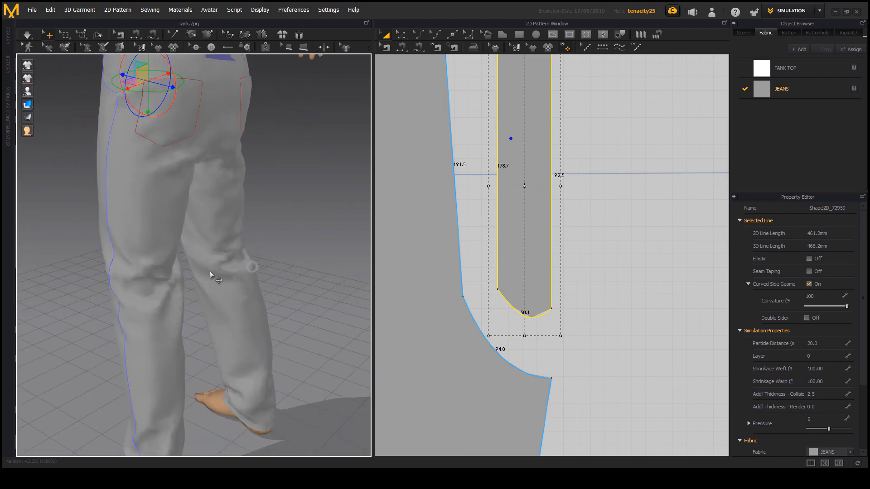
Examine the left leg's side seam, selecting the front and back leg patterns in turn to compare their properties
left_click(145, 213)
right_click_drag(145, 213, 163, 244)
right_click_drag(146, 355, 209, 317)
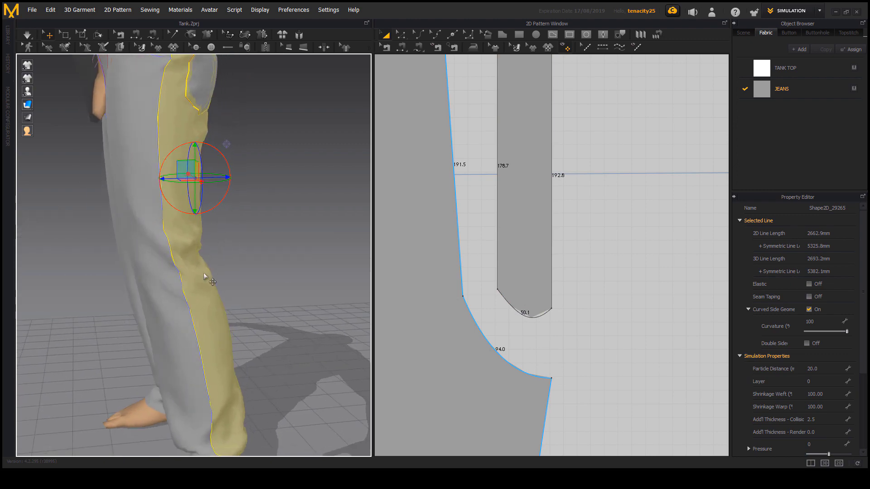
right_click_drag(204, 274, 171, 234)
left_click(159, 235)
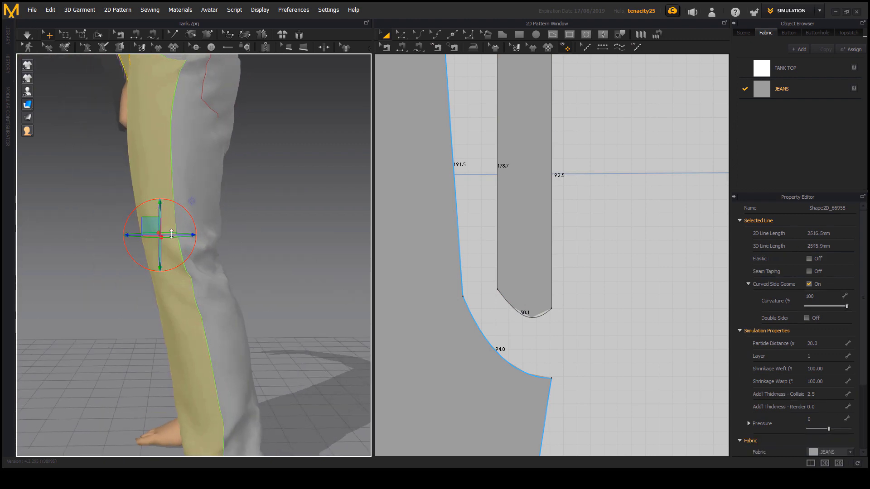
left_click(190, 178)
middle_click_drag(218, 360, 233, 307)
left_click(210, 301)
left_click(238, 288)
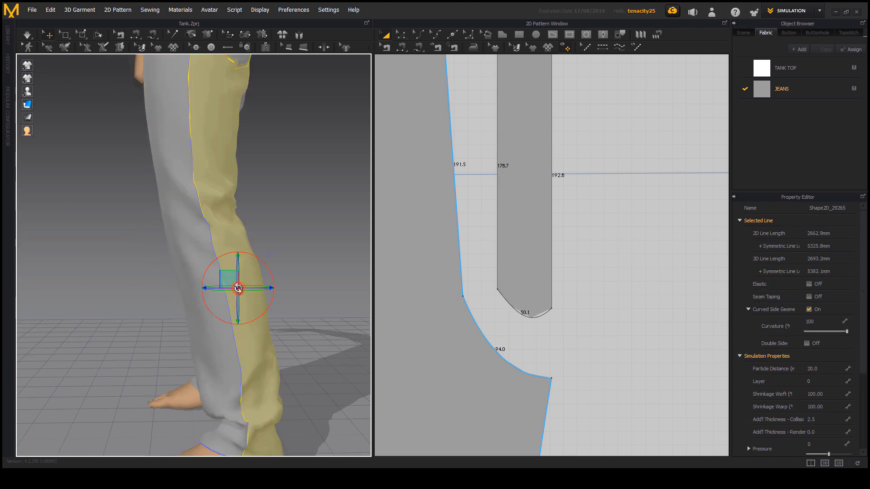
left_click(200, 313)
left_click(246, 350)
left_click(219, 356)
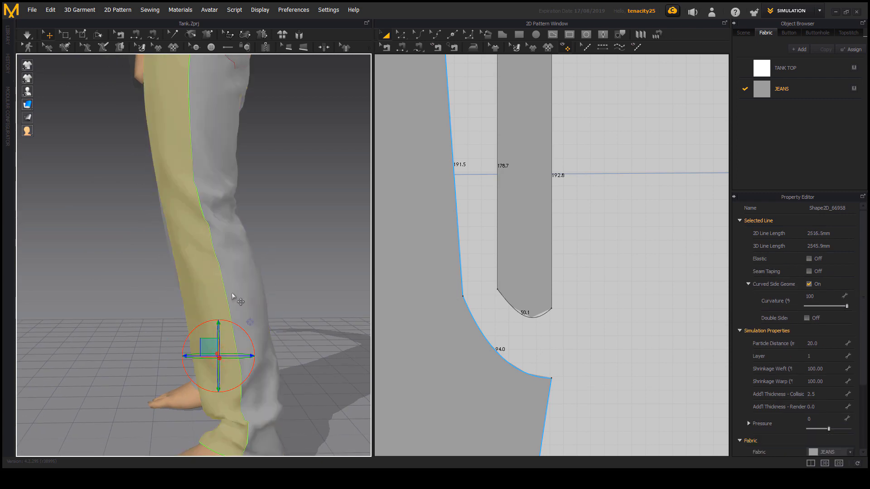
left_click(239, 286)
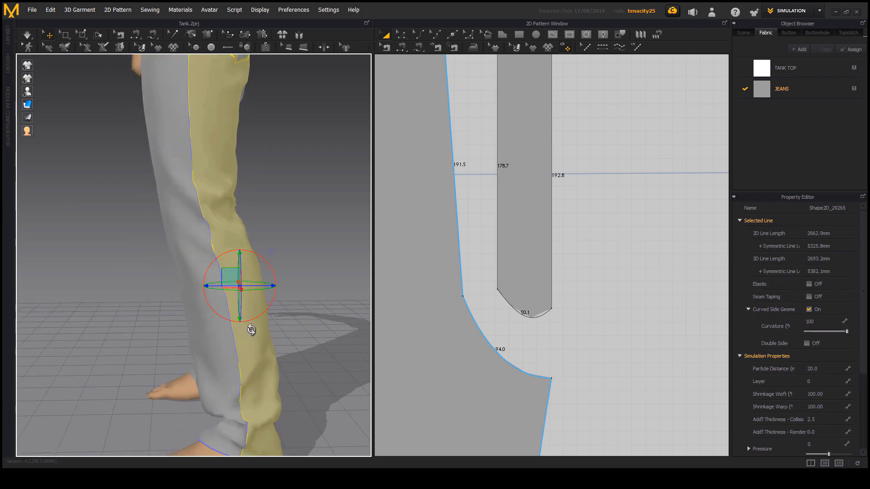
left_click(265, 163)
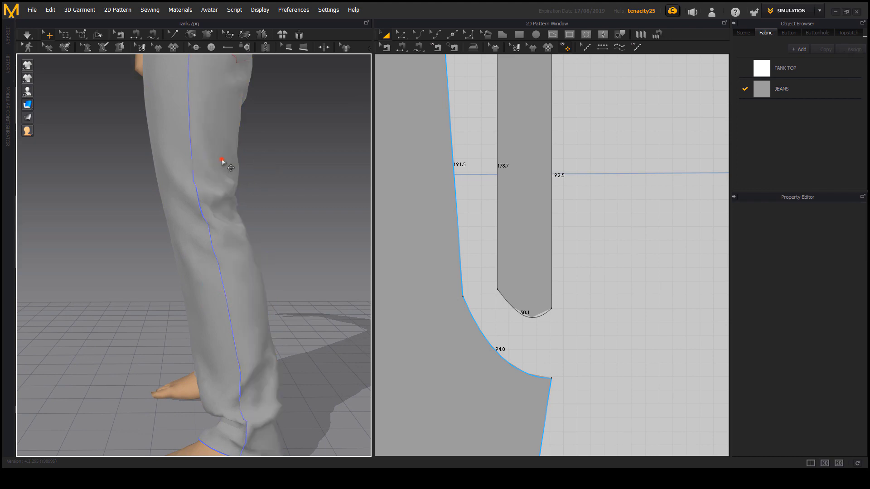
Freeze the avatar's left back leg pattern
left_click(222, 158)
right_click(222, 158)
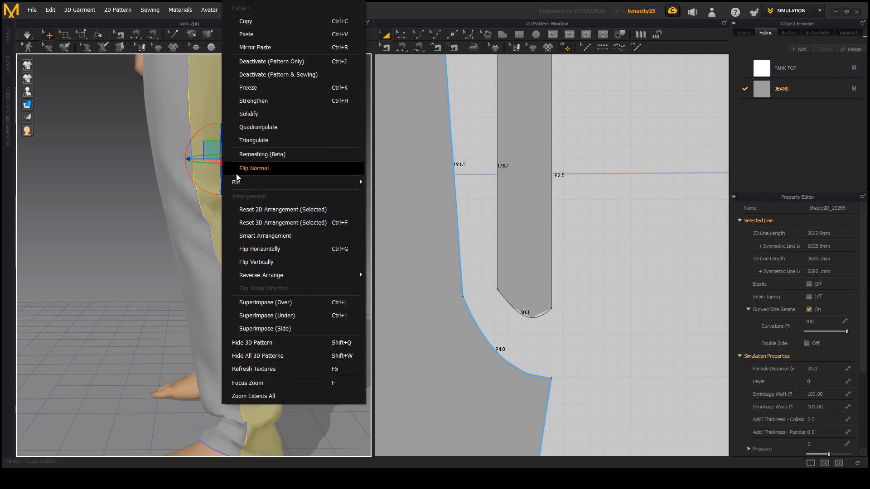
left_click(249, 89)
right_click_drag(269, 150, 232, 222)
right_click(233, 222)
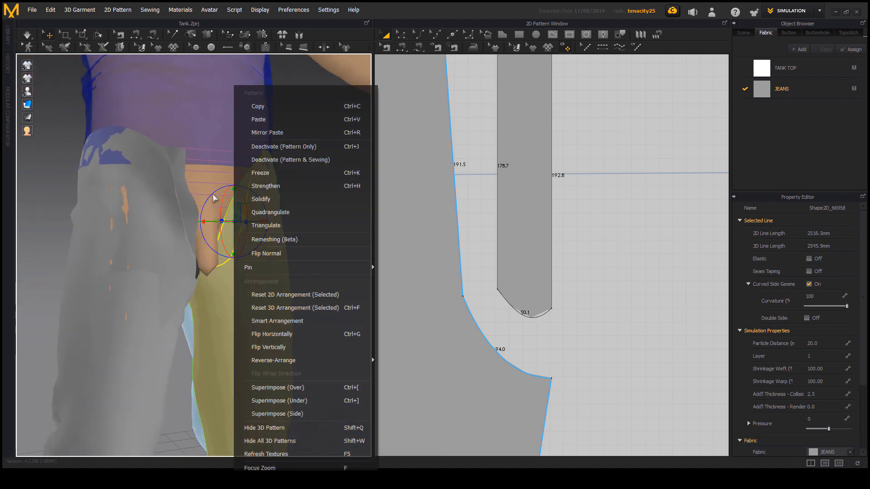
Simulate the garment while pulling the left front piece into place over the fly opening, and stop the simulation
left_click(26, 35)
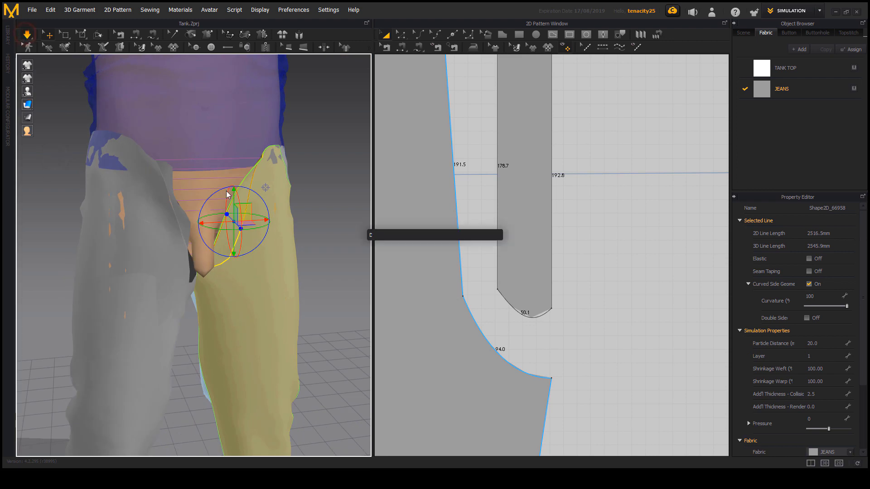
right_click_drag(237, 289, 198, 265)
left_click_drag(215, 240, 172, 274)
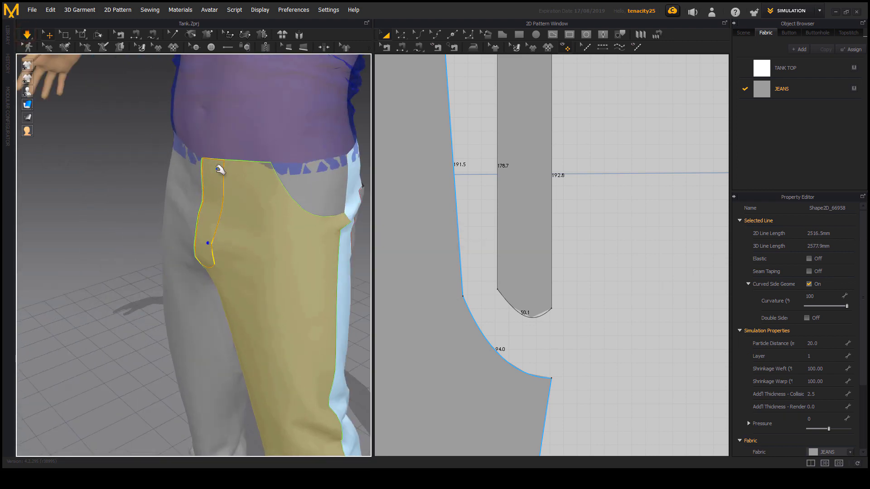
left_click_drag(210, 175, 203, 144)
right_click_drag(235, 281, 237, 321)
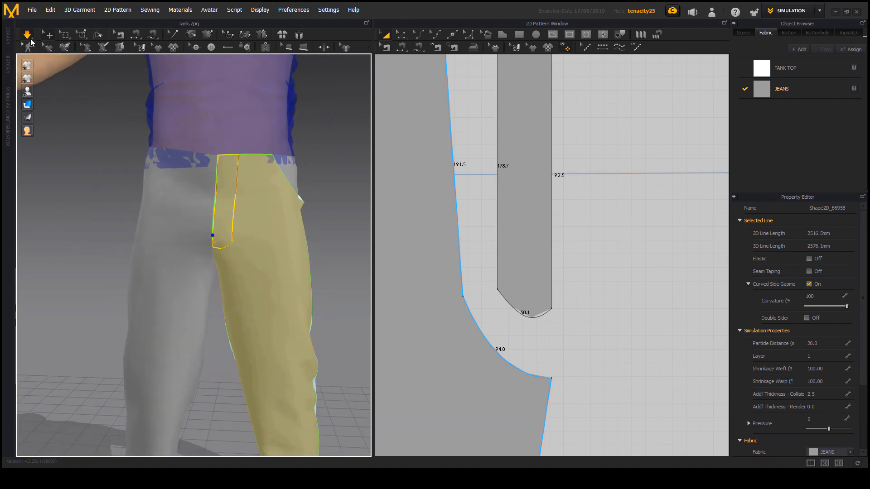
left_click(27, 35)
Unfreeze the avatar's left back leg pattern and clear the selection
right_click_drag(194, 288, 228, 269)
left_click(283, 270)
right_click_drag(181, 276, 147, 271)
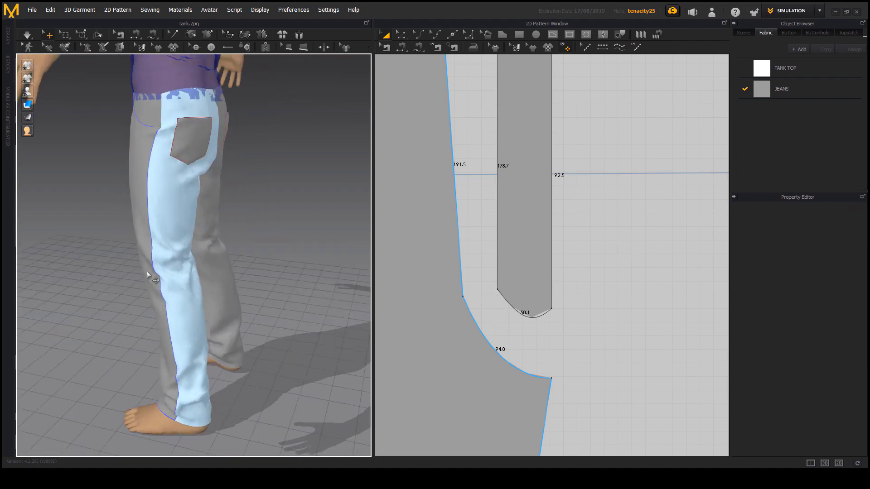
left_click(162, 235)
right_click_drag(250, 274, 214, 248)
right_click(187, 172)
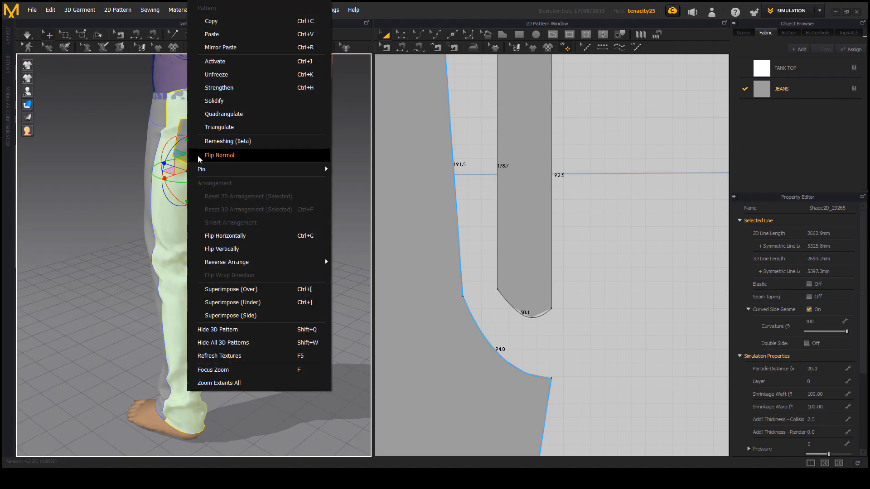
left_click(222, 74)
right_click_drag(216, 286, 272, 286)
left_click(274, 281)
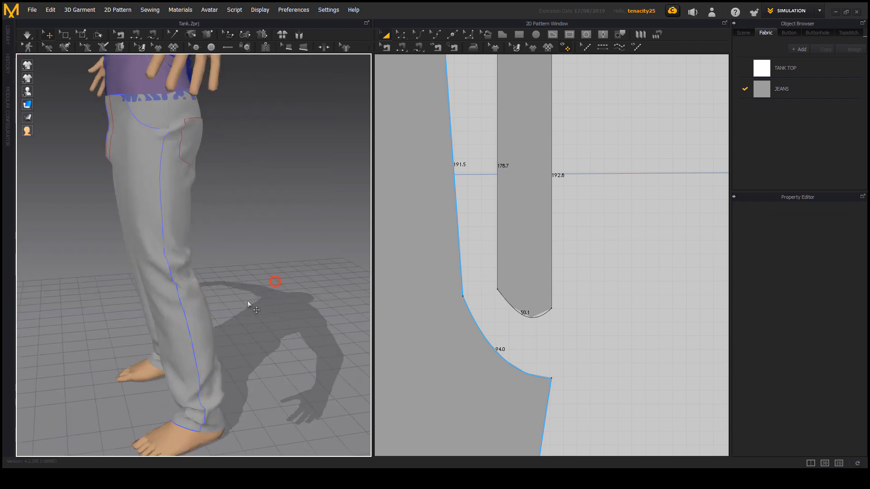
Set the simulation layer of the avatar's left front leg pattern to 0 and restart the garment simulation
right_click_drag(196, 313, 277, 353)
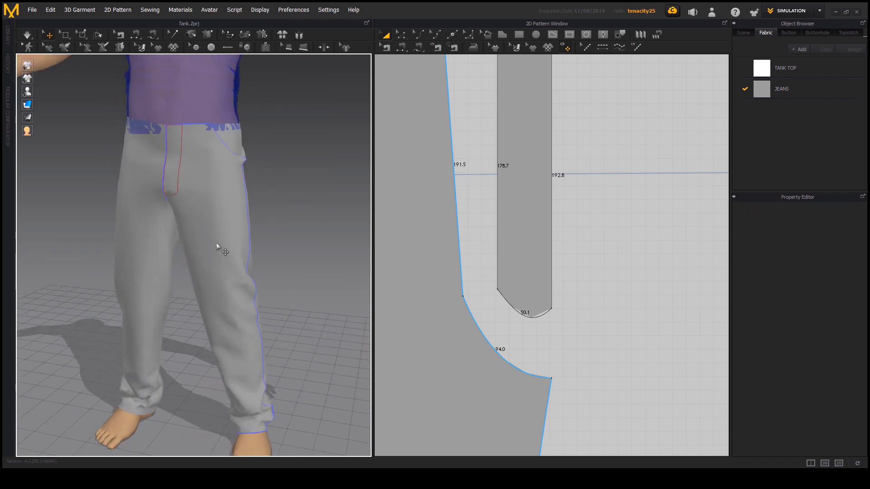
left_click(213, 209)
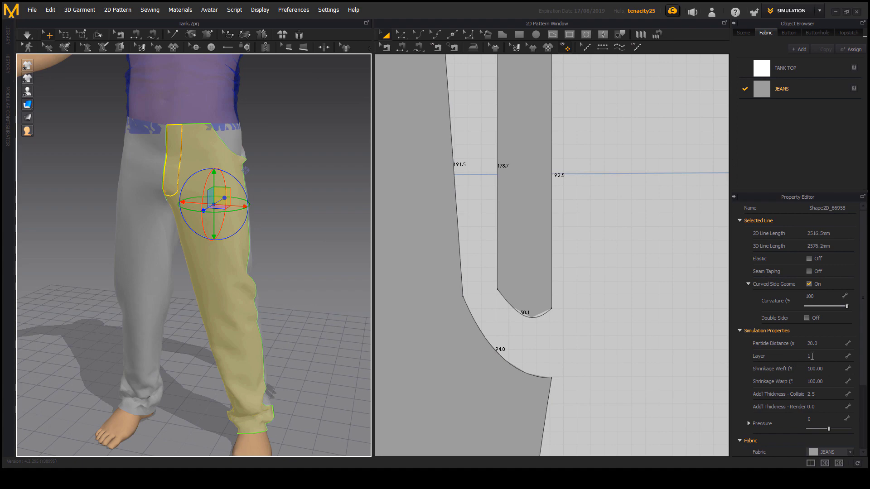
left_click(812, 356)
type("0")
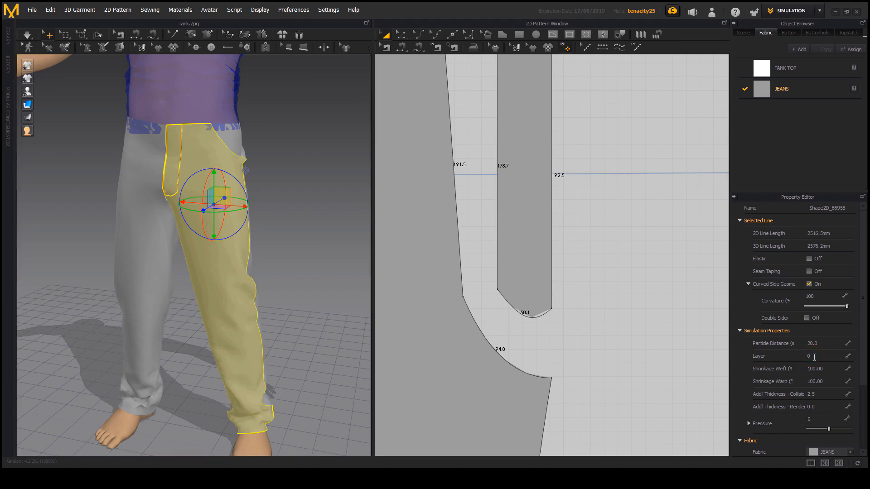
right_click_drag(185, 301, 130, 286)
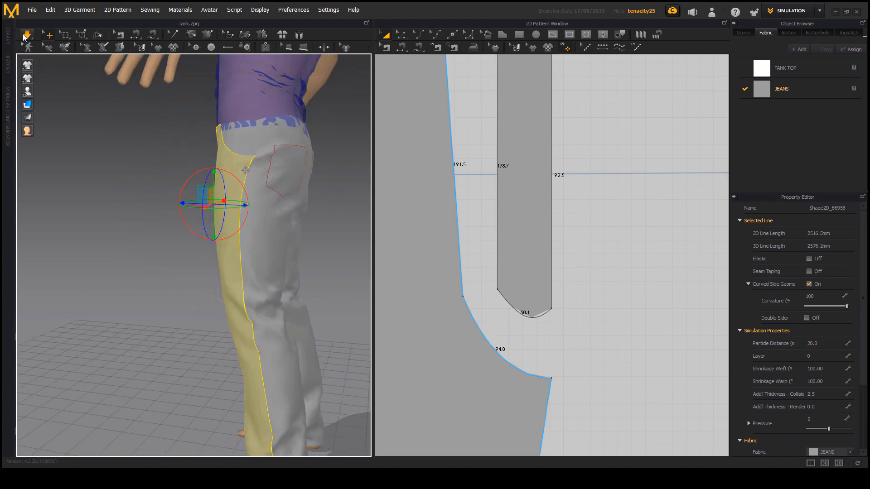
left_click(27, 35)
Examine the drape of the simulated jeans around the fly, hips and waist from the front and side
right_click_drag(239, 311, 330, 266)
right_click_drag(326, 266, 288, 227)
scroll(260, 208, "up", 2)
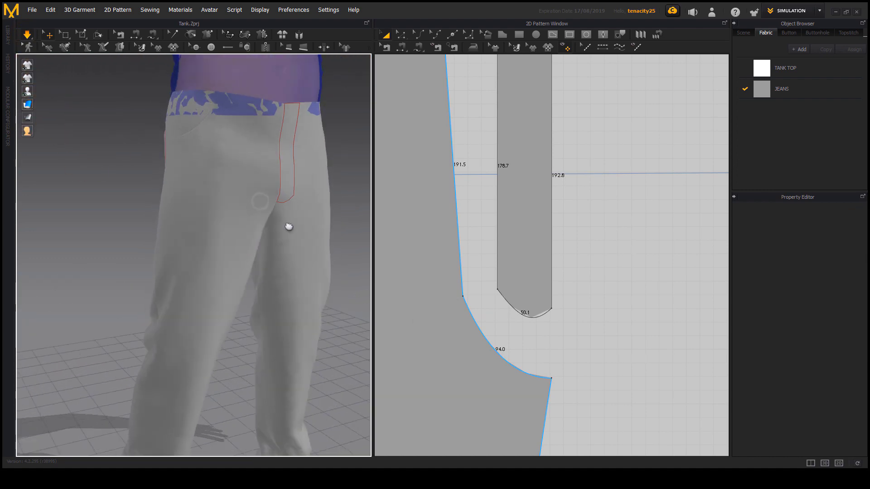
middle_click_drag(289, 227, 293, 271)
scroll(293, 271, "down", 2)
right_click_drag(292, 270, 310, 255)
scroll(287, 274, "up", 2)
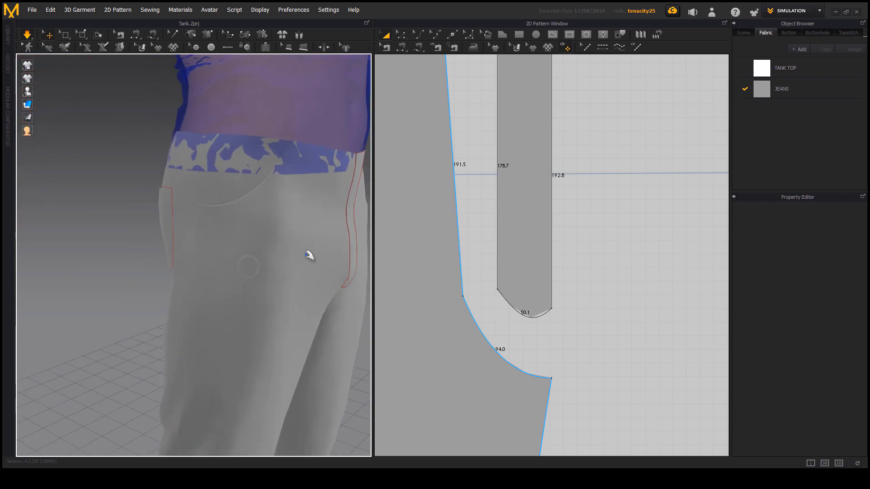
middle_click_drag(310, 256, 252, 294)
scroll(252, 295, "down", 2)
right_click_drag(252, 294, 241, 290)
middle_click_drag(241, 291, 259, 333)
right_click_drag(259, 333, 184, 330)
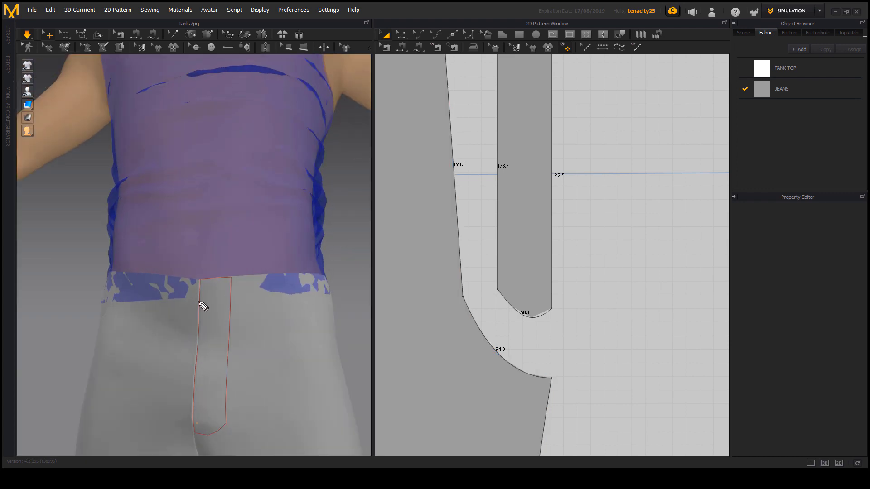
Mark the waistband line across the jeans' upper front, clear the mark, and check the waistband in the reference photo in Photos
left_click(332, 299)
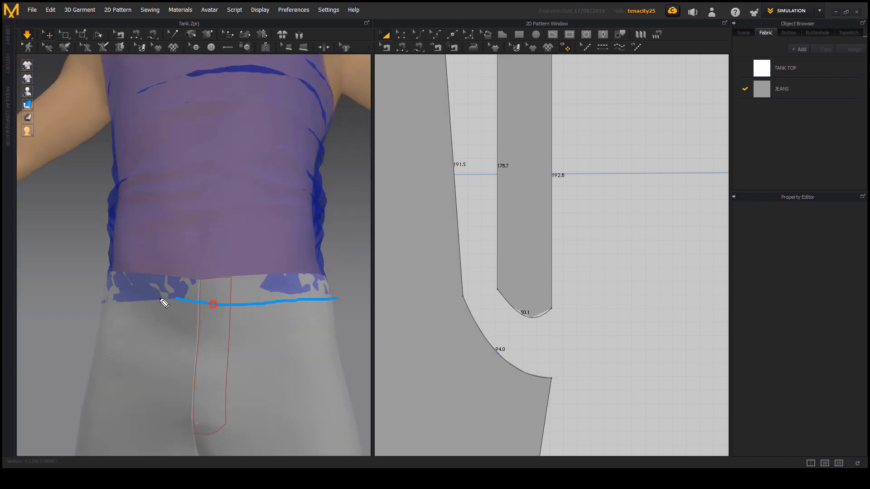
left_click_drag(160, 299, 103, 295)
key("Escape")
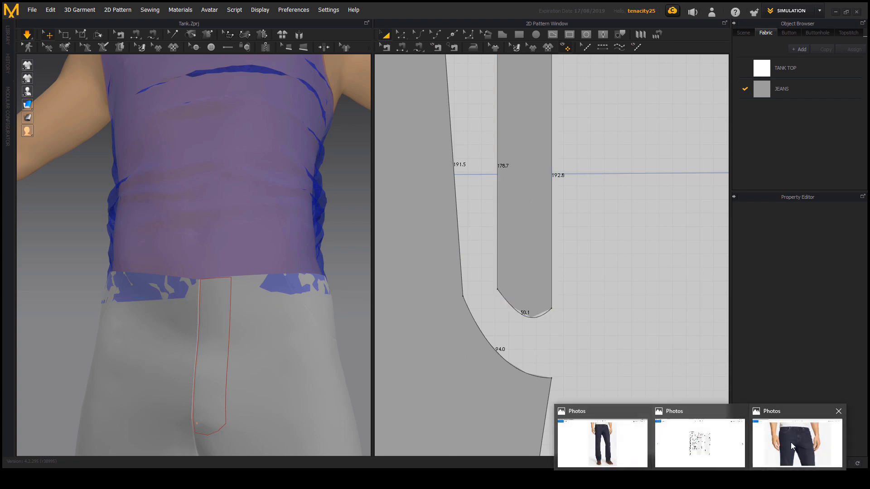
left_click(790, 442)
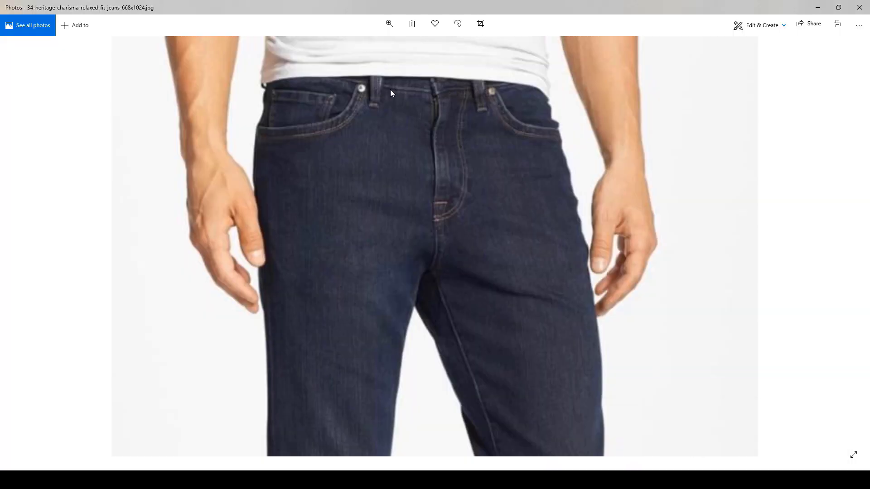
left_click(818, 7)
Stop the simulation and hide the tank top in the 3D view
right_click_drag(240, 317, 217, 278)
scroll(218, 278, "down", 5)
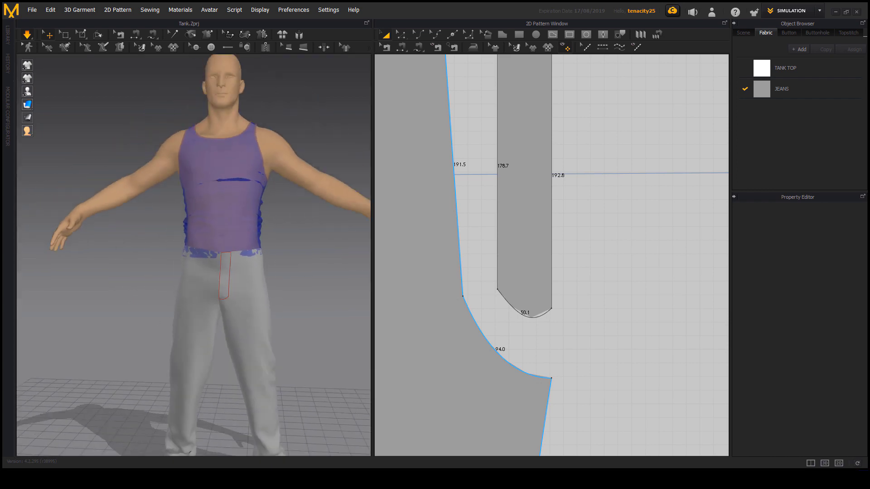
scroll(218, 237, "up", 3)
right_click_drag(176, 224, 236, 212)
scroll(236, 211, "up", 1)
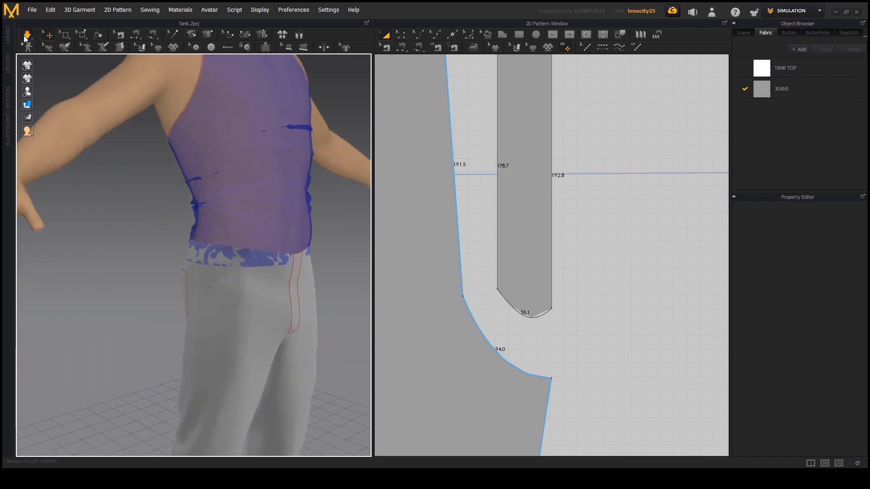
left_click(224, 142)
right_click_drag(239, 202, 235, 205)
left_click(173, 193)
right_click_drag(172, 193, 204, 243)
right_click(235, 162)
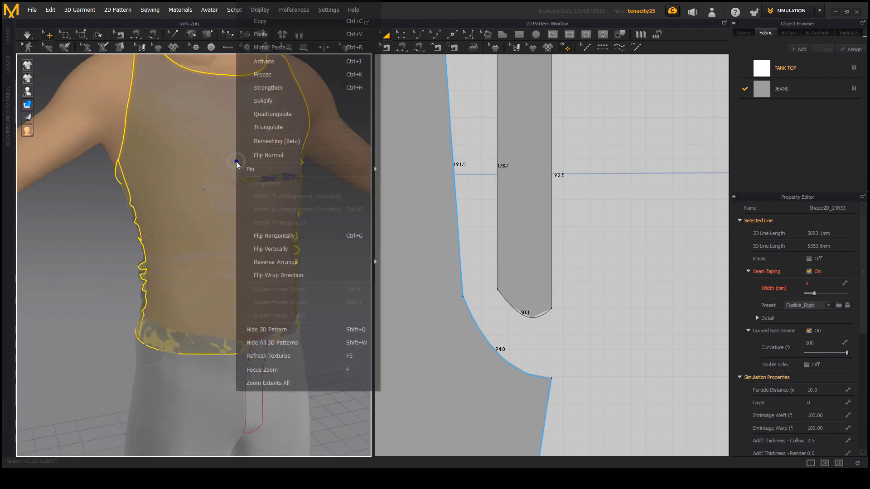
left_click(273, 330)
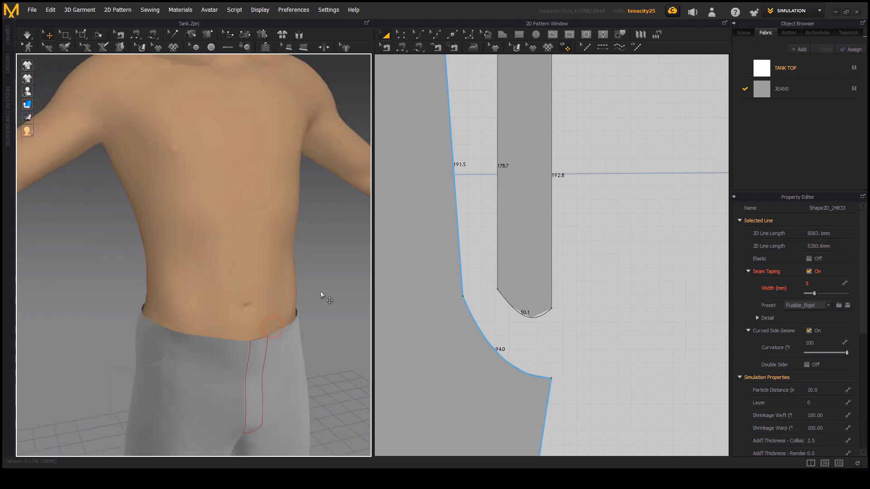
Examine the uncovered waist and fly area of the jeans from the front
right_click_drag(322, 295, 225, 237)
scroll(213, 231, "up", 4)
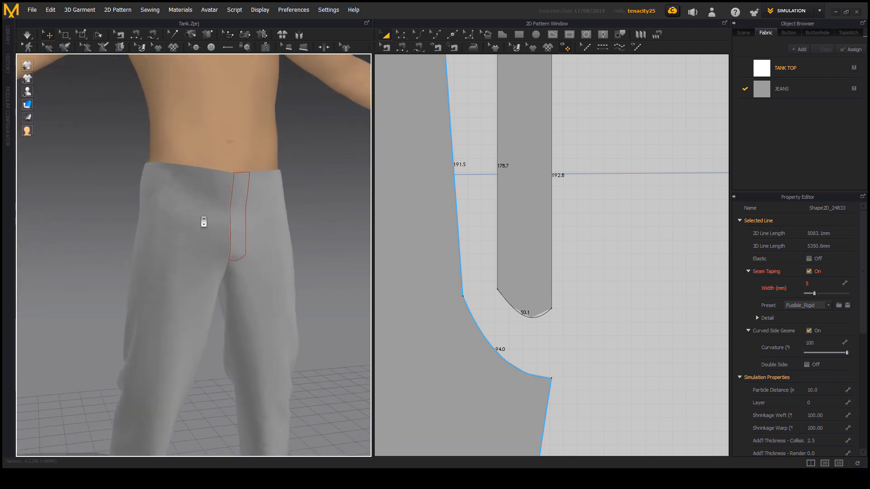
middle_click_drag(204, 224, 216, 279)
right_click_drag(216, 279, 203, 273)
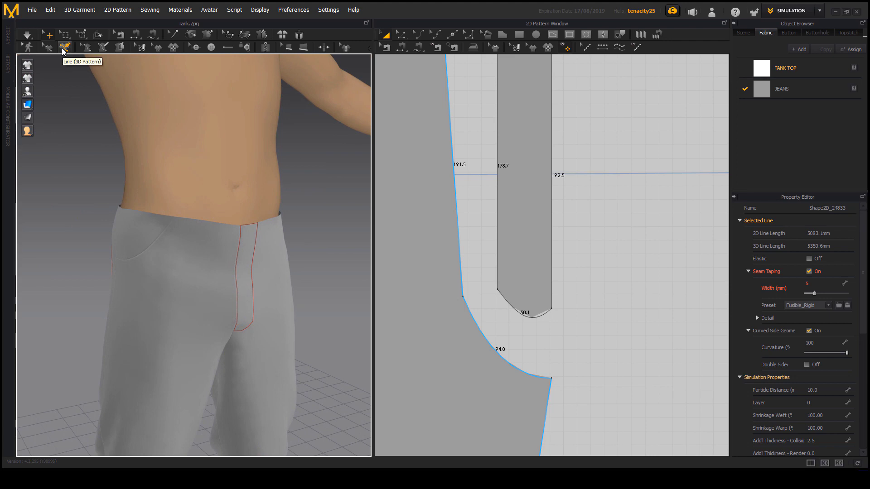
Examine the jeans' front waist edge and hip from a slightly turned, closer view
right_click_drag(79, 139, 86, 142)
mouse_move(157, 254)
right_mouse_down()
mouse_move(163, 267)
mouse_move(156, 259)
right_mouse_up()
scroll(163, 265, "up", 2)
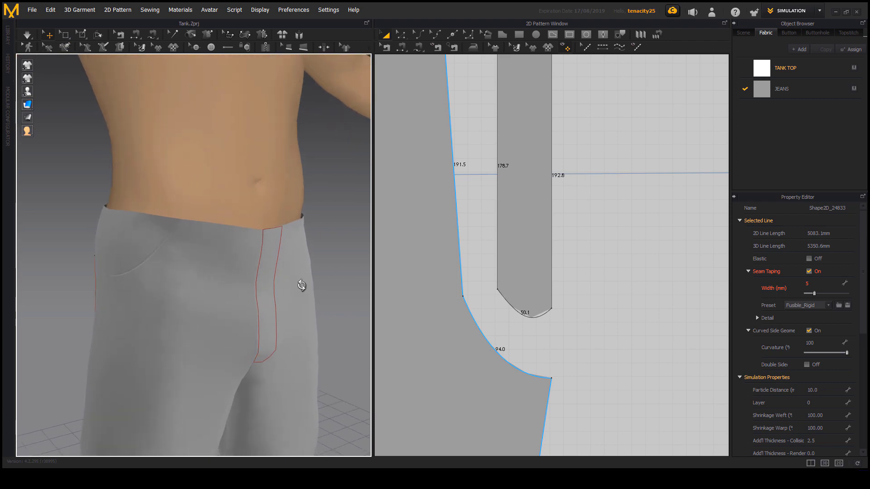
right_click_drag(301, 285, 194, 224)
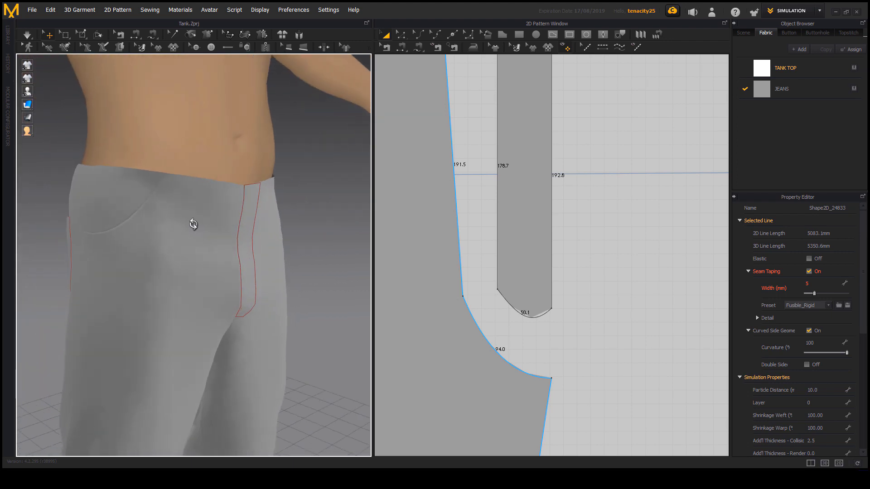
scroll(167, 221, "up", 2)
middle_click_drag(167, 221, 173, 212)
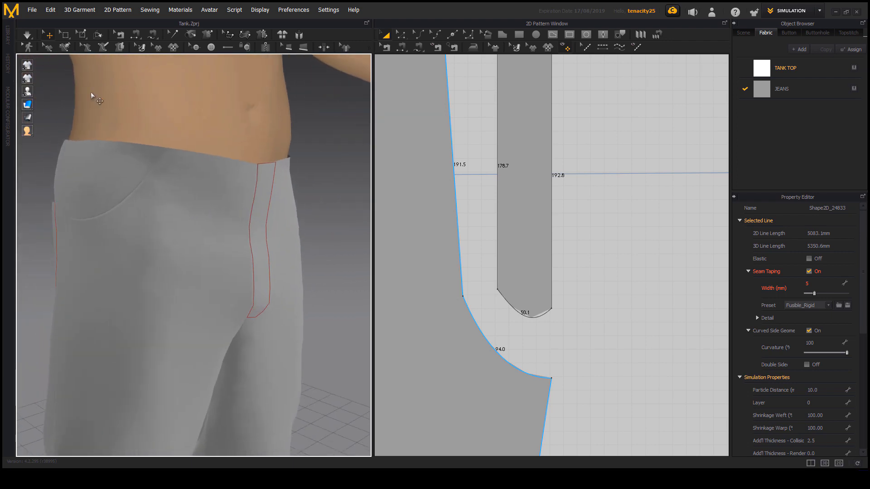
Activate the Line (3D Pattern) tool and inspect the front pocket and side seam where the waistband line has to run
left_click(64, 49)
right_click_drag(113, 194, 151, 205)
scroll(147, 201, "up", 1)
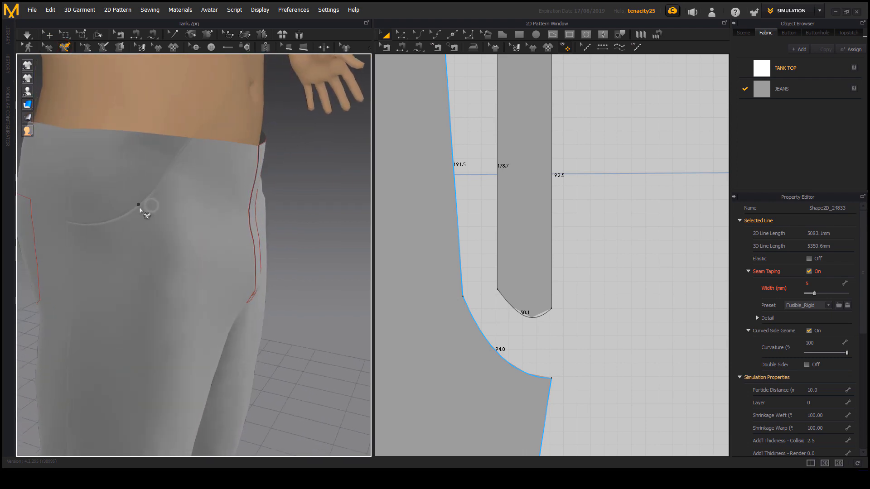
middle_click_drag(164, 212, 186, 266)
right_click_drag(186, 266, 179, 262)
middle_click_drag(179, 262, 188, 273)
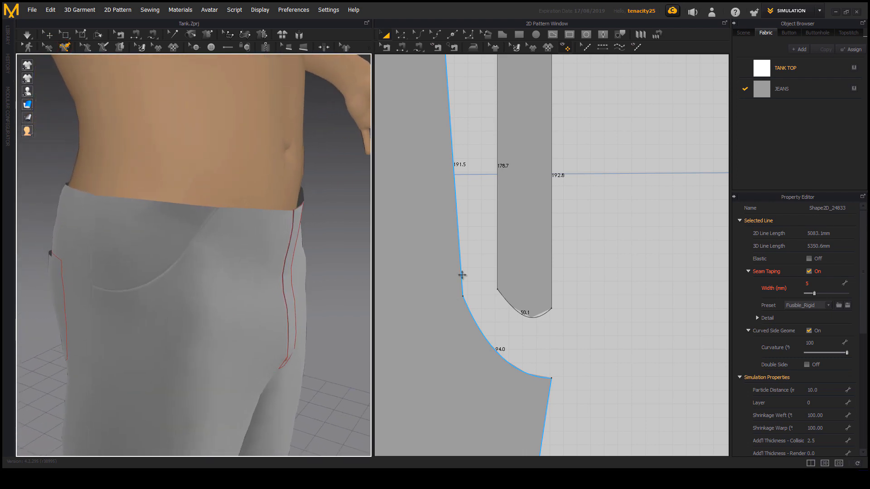
right_click_drag(335, 341, 138, 247)
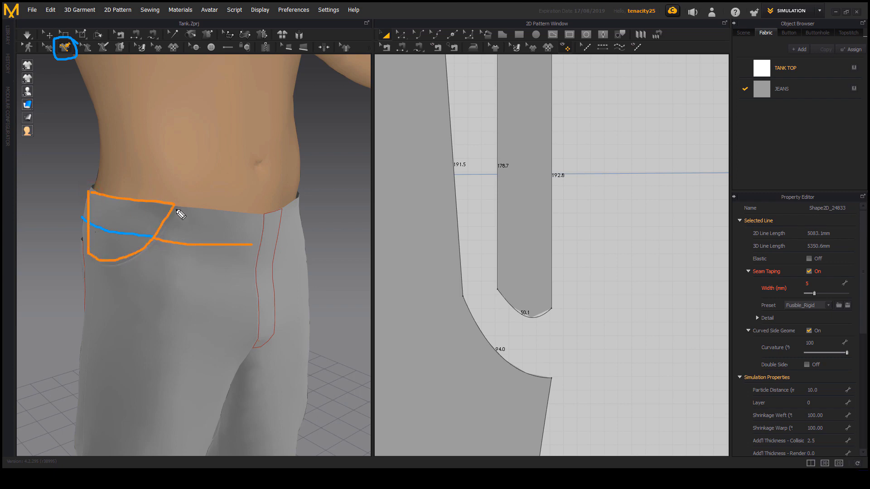
Mark the outlines of the pocket panel and the front leg panel over the jeans, and clear the marks
mouse_move(176, 209)
left_mouse_down()
mouse_move(119, 274)
mouse_move(95, 274)
left_mouse_up()
mouse_move(232, 213)
left_mouse_down()
mouse_move(268, 249)
mouse_move(210, 459)
left_mouse_up()
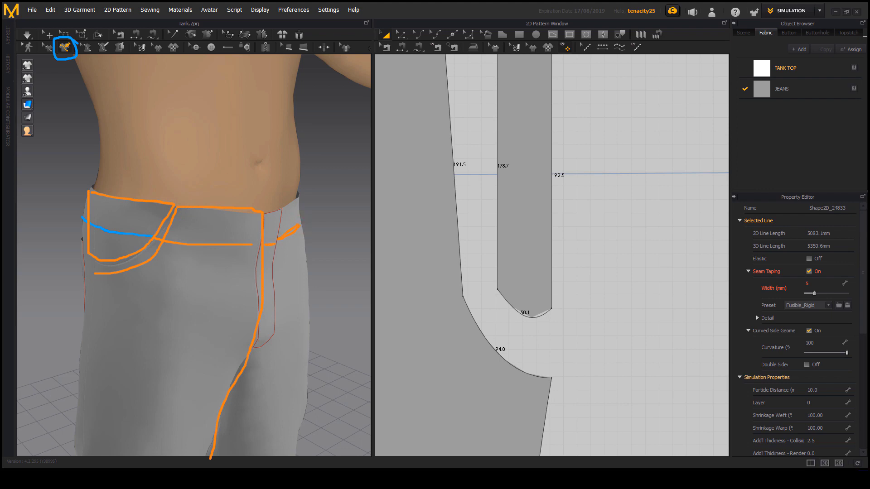
key("Escape")
Examine the back waist, centre back seam and back pockets of the jeans, and return to the front pocket
right_click_drag(230, 322, 379, 319)
middle_click_drag(315, 317, 254, 285)
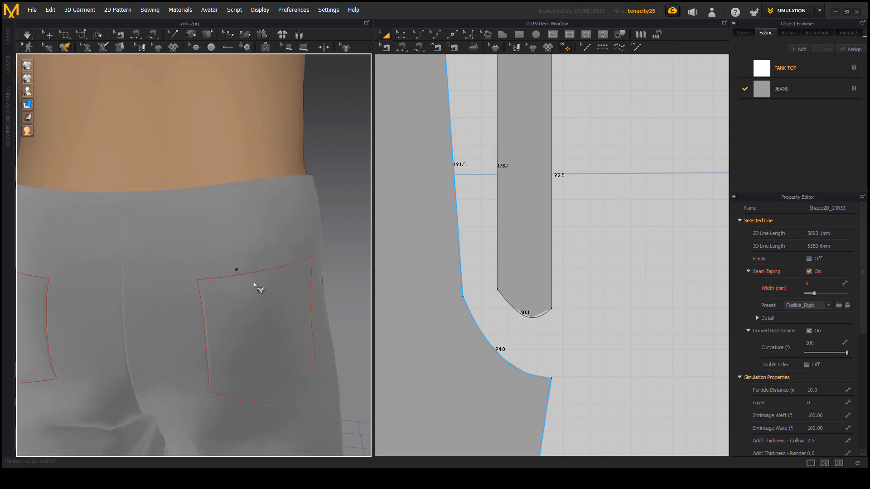
scroll(251, 286, "down", 1)
right_click_drag(250, 286, 271, 217)
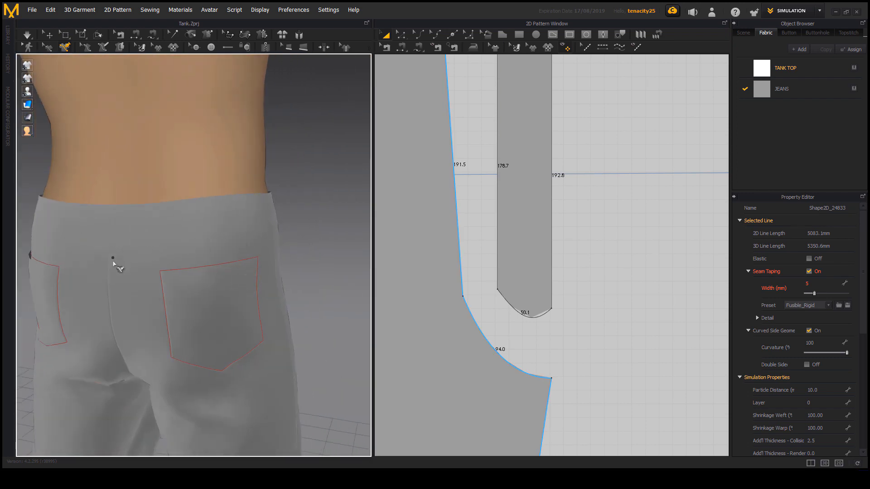
right_click_drag(113, 263, 188, 266)
right_click_drag(105, 259, 61, 62)
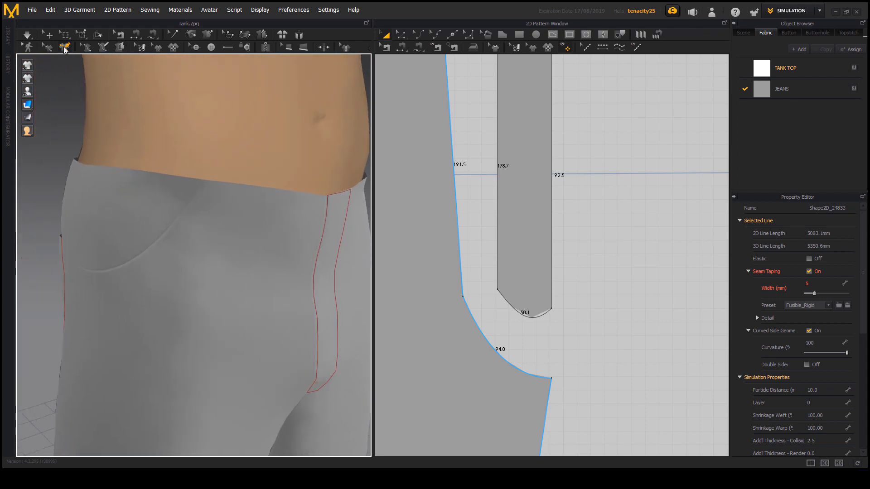
Draw a 3D line across the front pocket panel below the waist, from the side seam to the curved pocket opening
right_click_drag(97, 237, 88, 218)
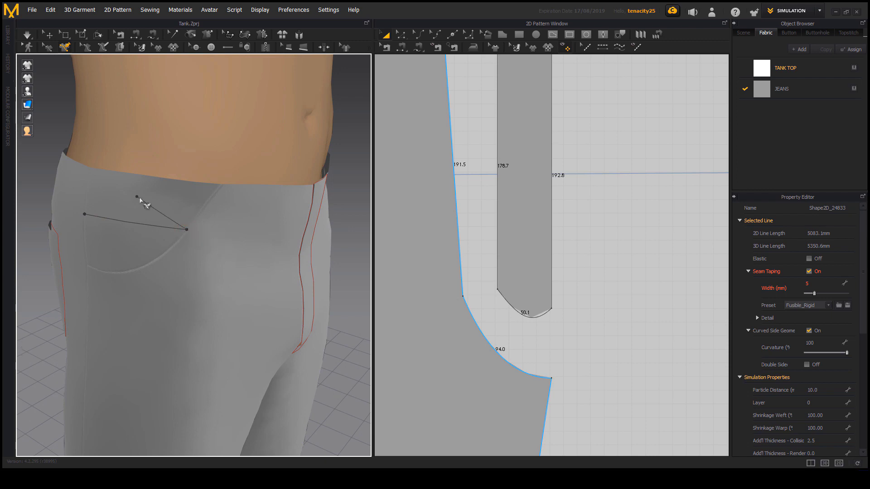
mouse_move(208, 288)
right_mouse_down()
mouse_move(205, 268)
mouse_move(196, 280)
right_mouse_up()
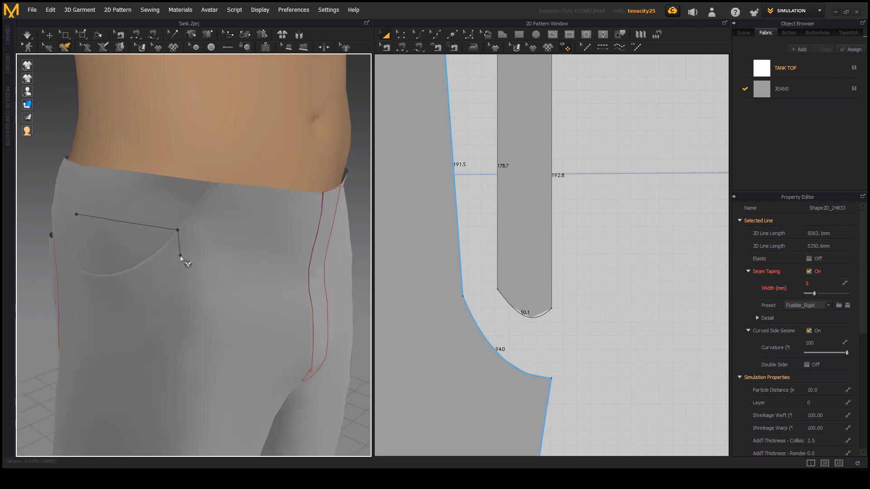
key("Escape")
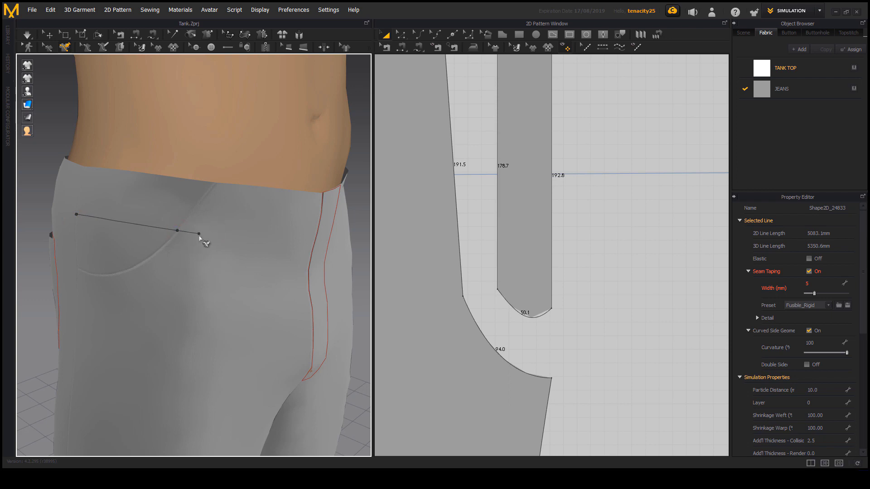
key("Escape")
right_click_drag(141, 264, 138, 260)
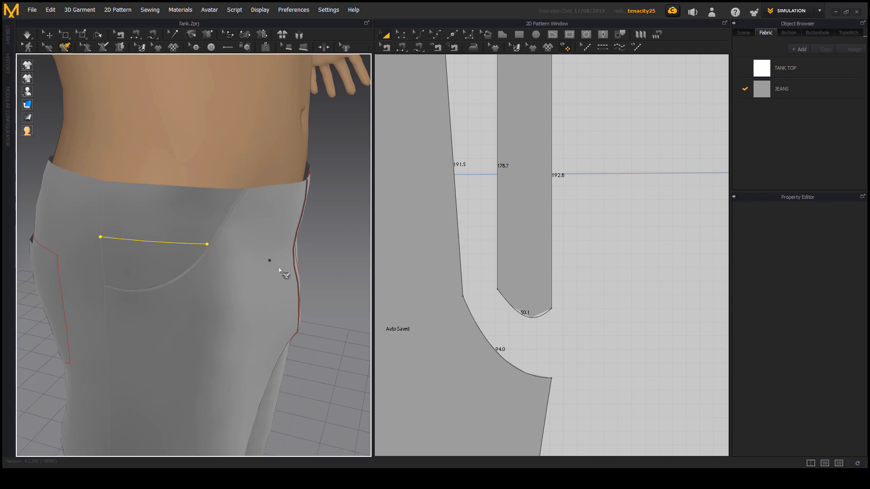
Continue the waistband line on the front panel, starting at the curved pocket opening and heading toward the fly
right_click_drag(281, 271, 145, 234)
left_click(95, 225)
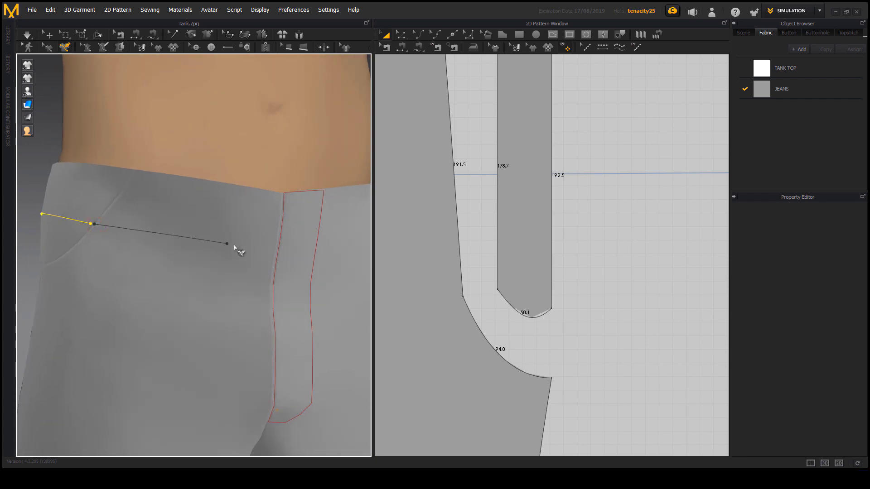
Draw the 3D waistband line from the pocket seam across the front panel to the fly edge, and across the fly piece
left_click(273, 250)
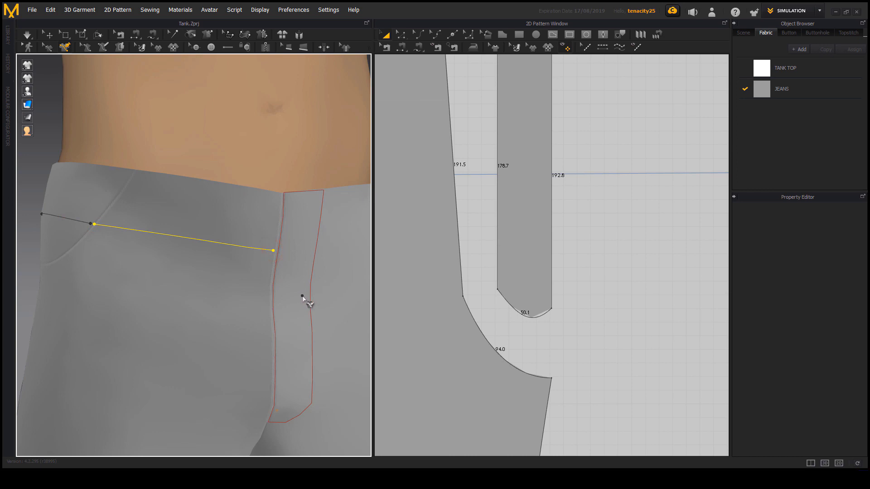
right_click_drag(298, 291, 250, 278)
middle_click_drag(283, 266, 205, 263)
scroll(213, 266, "up", 2)
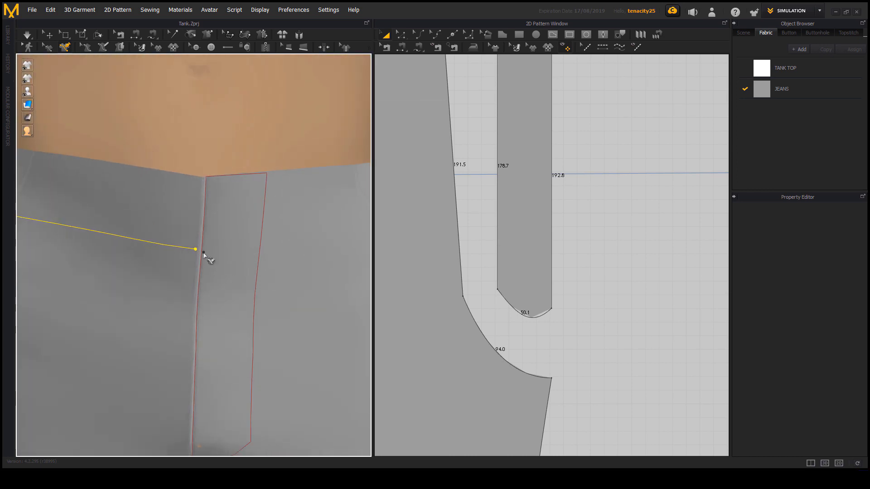
left_click(203, 253)
left_click(260, 249)
Draw the 3D waistband line from the fly's far edge across the opposite front panel to its pocket seam
right_click_drag(271, 274, 135, 274)
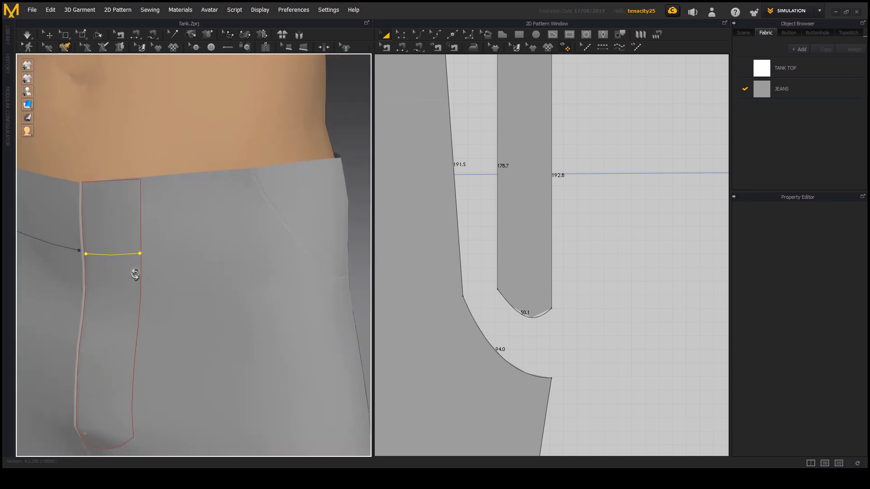
left_click(140, 254)
scroll(287, 234, "up", 2)
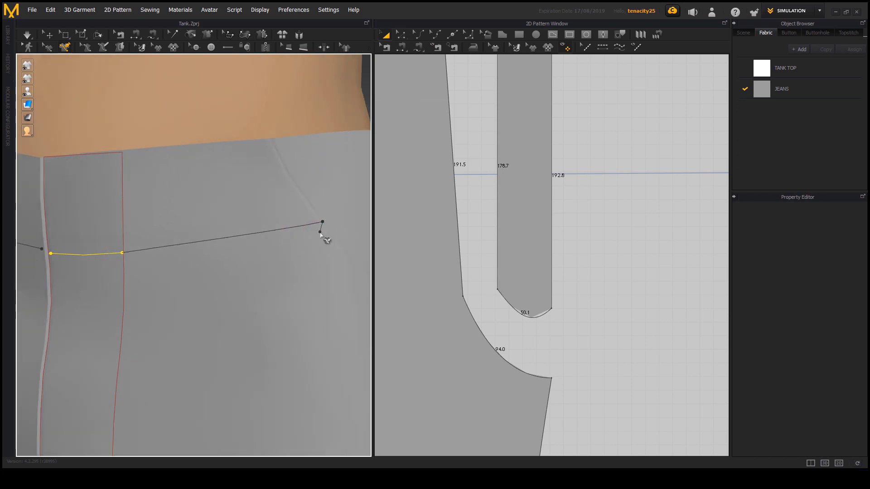
scroll(321, 233, "up", 1)
left_click(341, 217)
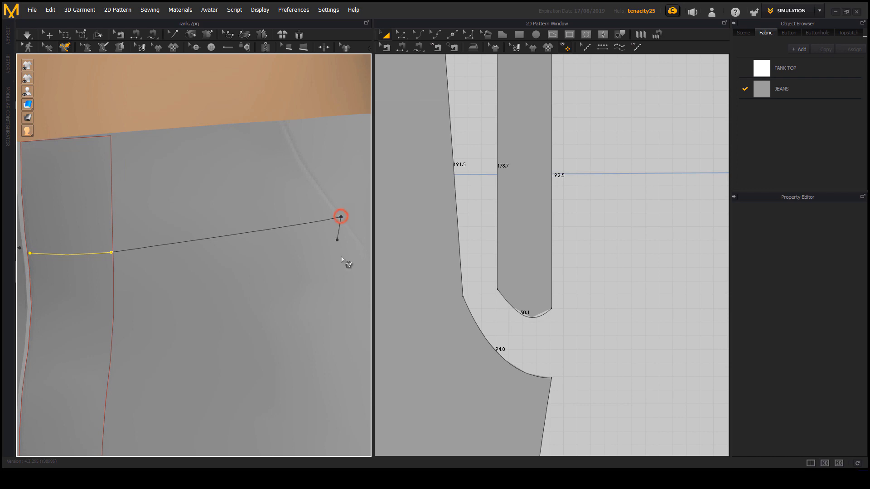
key("ctrl+z")
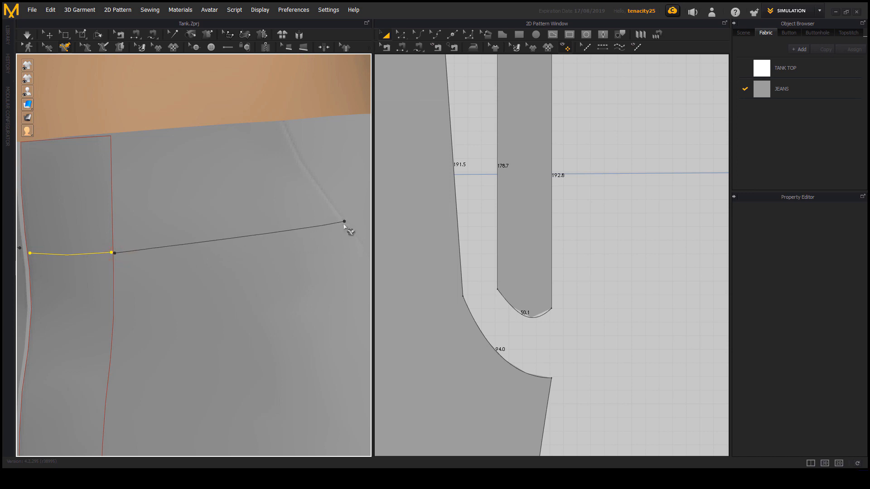
left_click(344, 224)
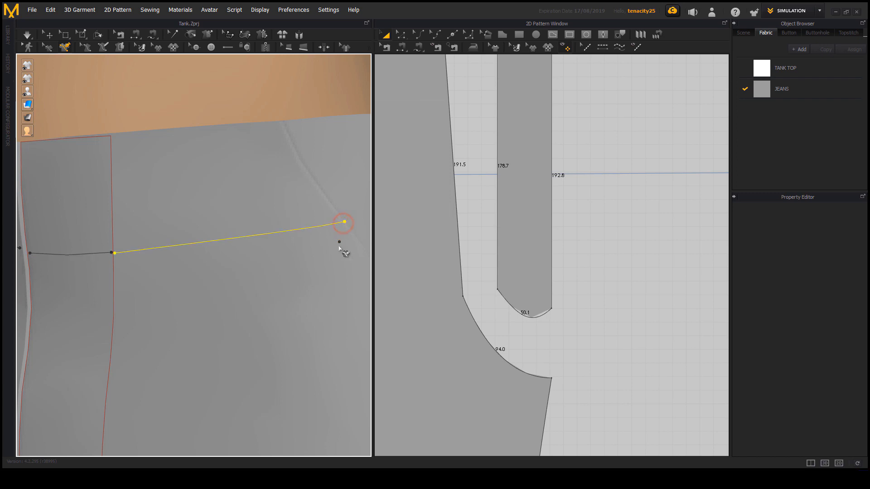
Continue the 3D waistband line from the pocket seam across the hip pocket piece to the side seam
mouse_move(346, 249)
right_mouse_down()
mouse_move(262, 242)
mouse_move(202, 268)
mouse_move(176, 297)
mouse_move(202, 254)
mouse_move(100, 275)
right_mouse_up()
left_click(85, 274)
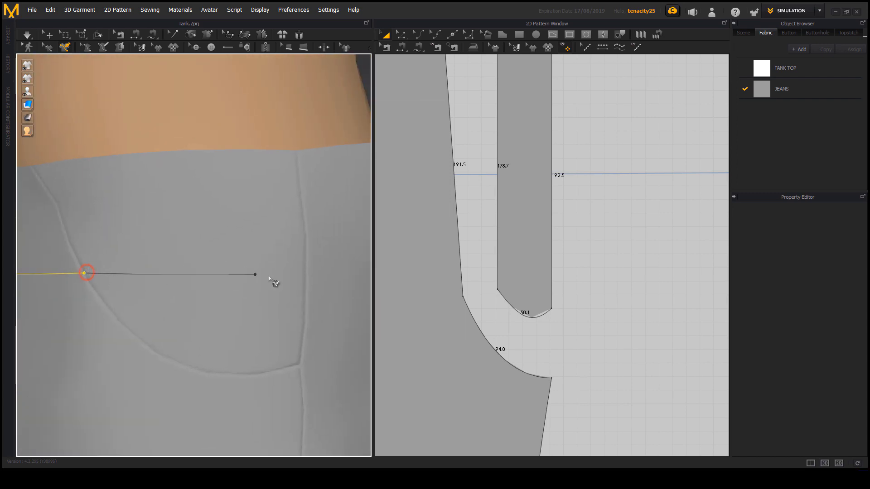
left_click(305, 266)
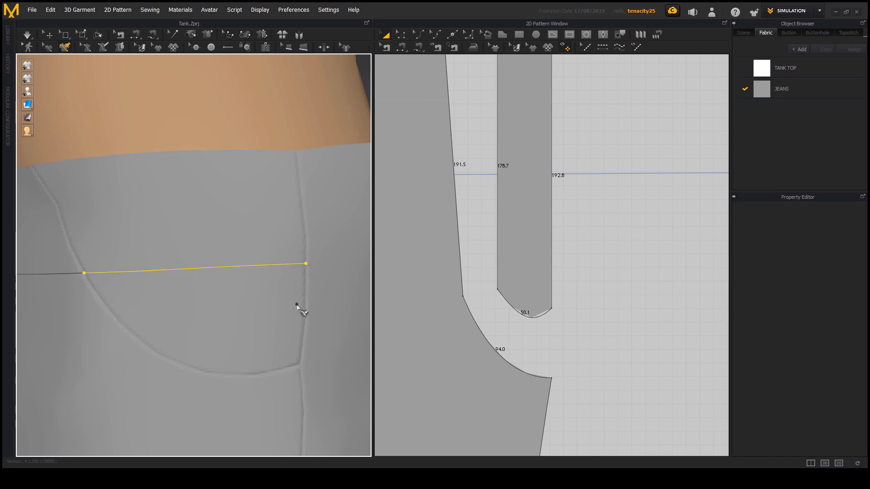
Draw the 3D waistband line above the back pocket, from the side seam to the centre back seam
right_click_drag(299, 305, 222, 316)
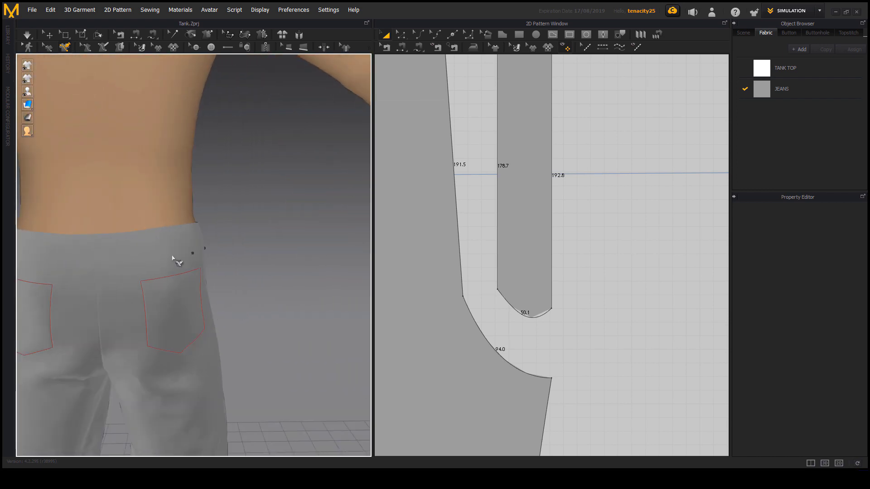
right_click_drag(175, 252, 113, 302)
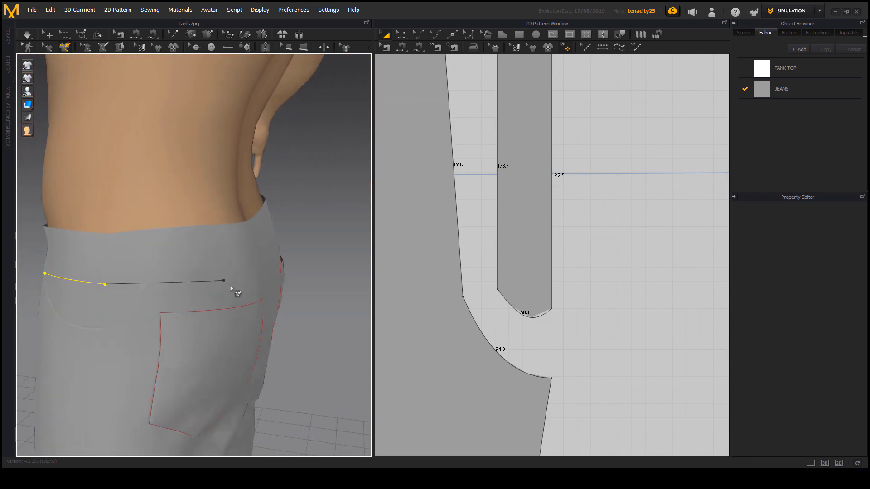
right_click_drag(229, 285, 187, 294)
middle_click_drag(187, 294, 263, 285)
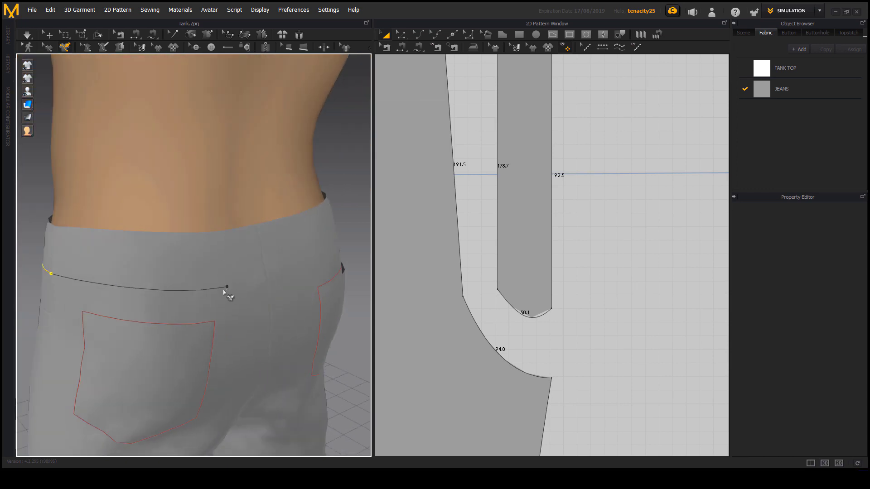
left_click(265, 272)
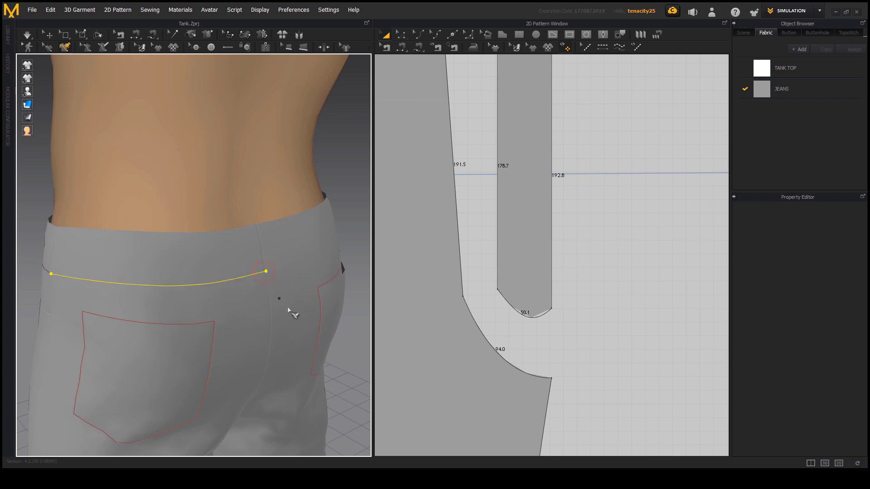
Draw the 3D waistband line across the remaining back panel, from the centre back seam to the existing line end at the side seam
right_click_drag(288, 307, 229, 323)
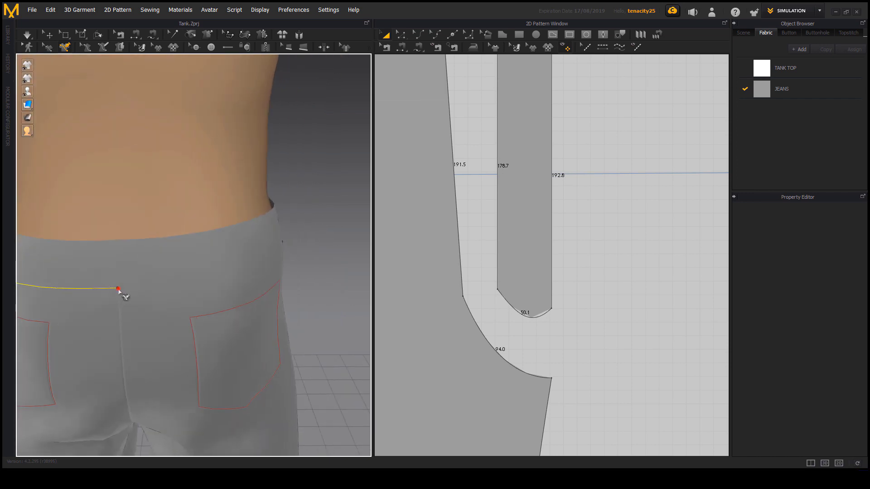
right_click_drag(119, 292, 140, 271)
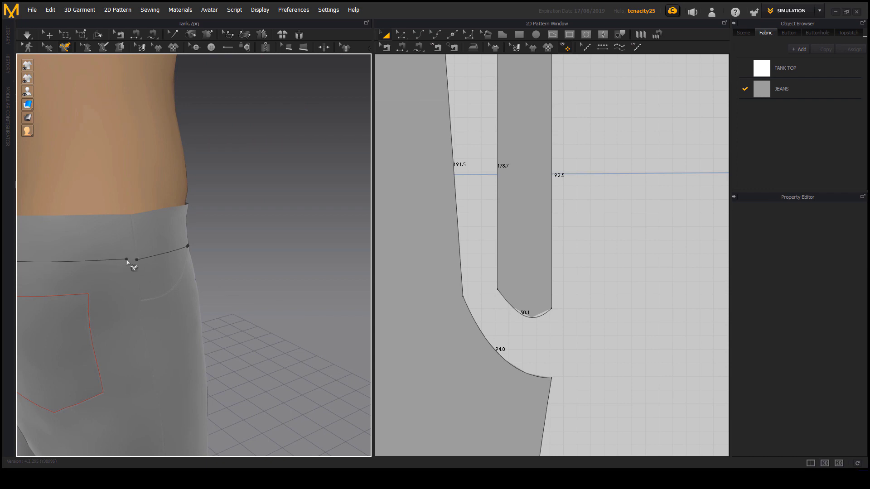
left_click_drag(127, 260, 133, 262)
right_click_drag(154, 312, 272, 262)
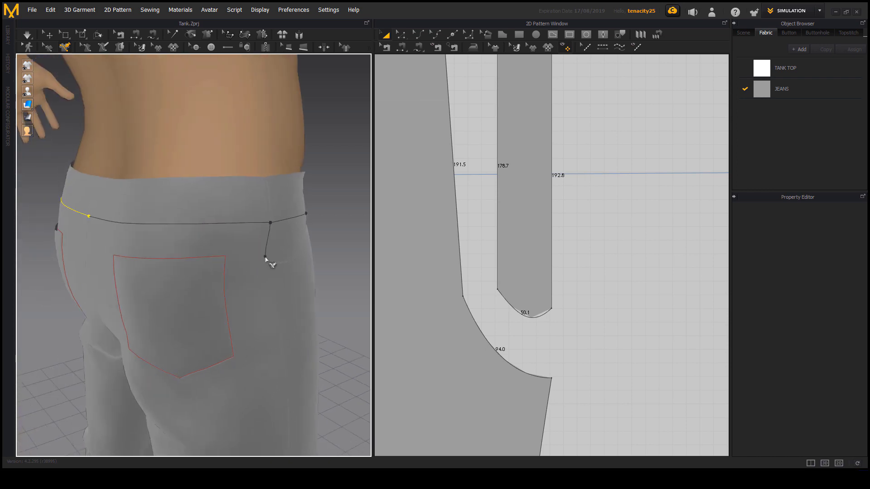
left_click(89, 218)
scroll(288, 224, "up", 5)
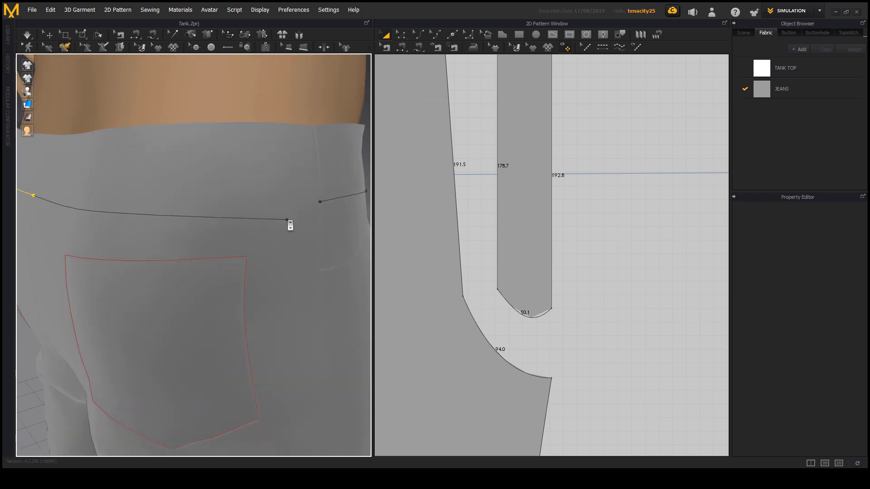
scroll(245, 235, "up", 2)
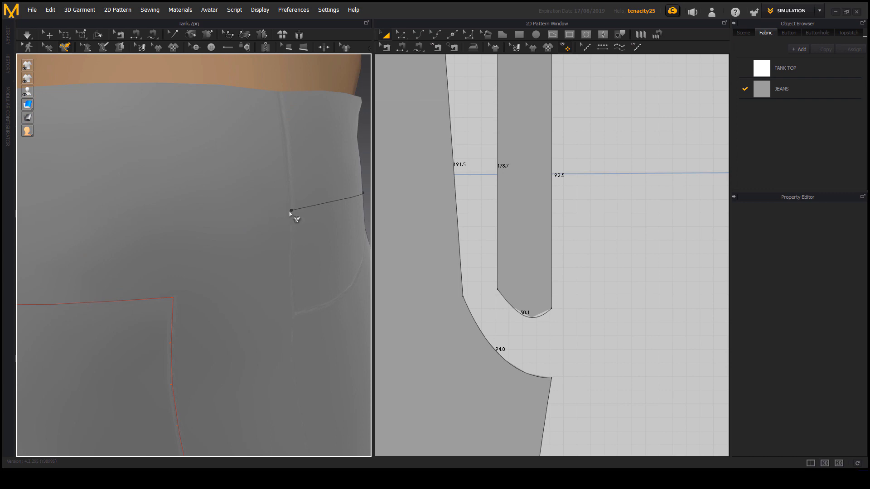
scroll(292, 214, "up", 3)
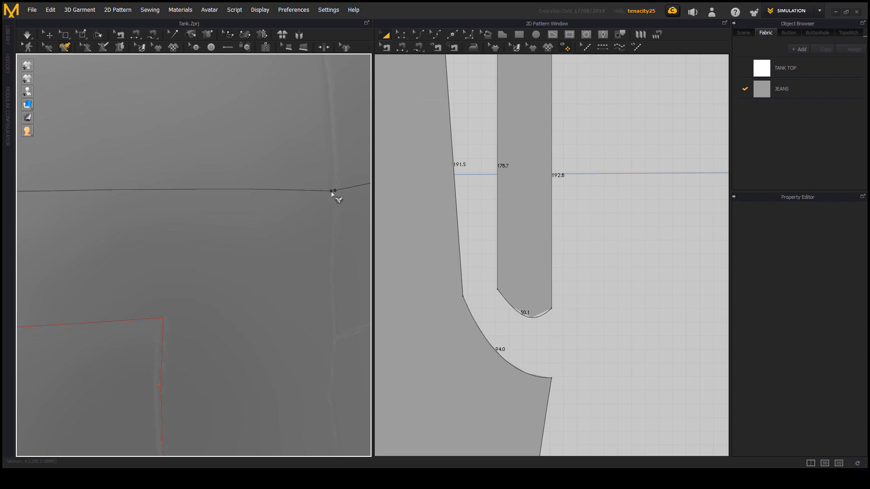
left_click(332, 192)
Select all the 3D line segments around the front, sides and back of the jeans with the Edit 3D Pen tool
scroll(268, 294, "down", 6)
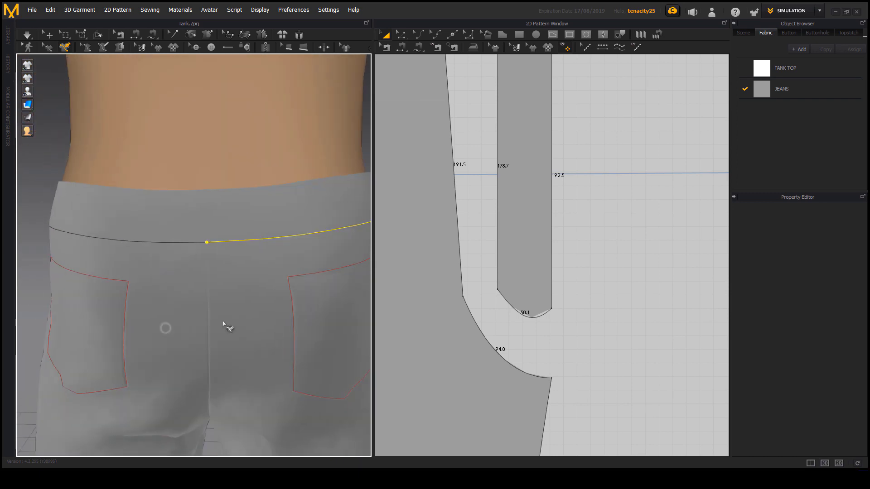
right_click_drag(185, 322, 322, 307)
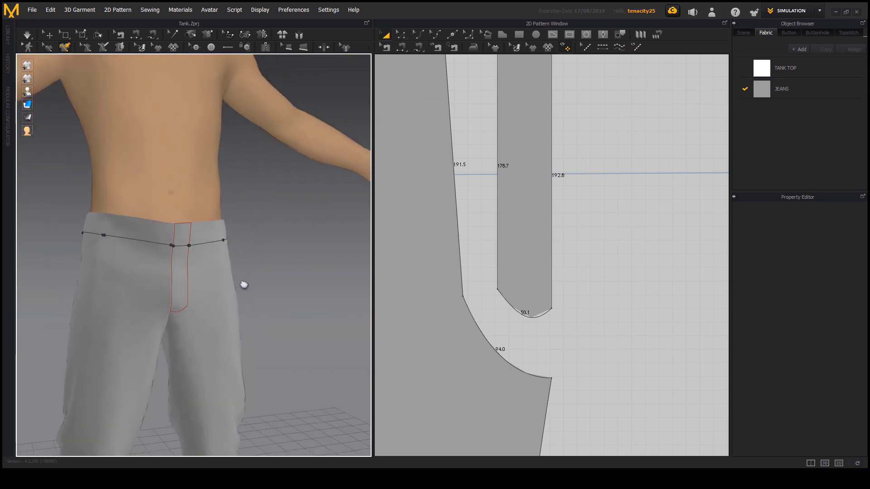
scroll(191, 258, "up", 3)
middle_click_drag(192, 258, 155, 245)
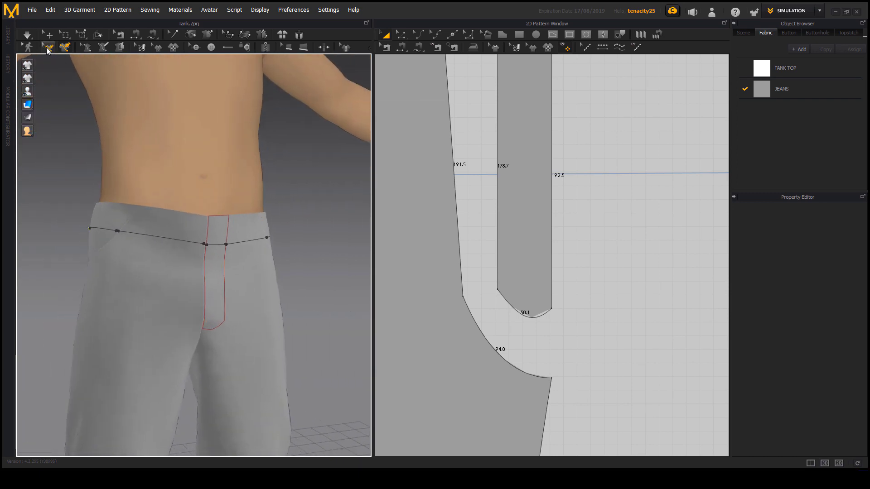
left_click(47, 48)
right_click_drag(87, 206, 134, 245)
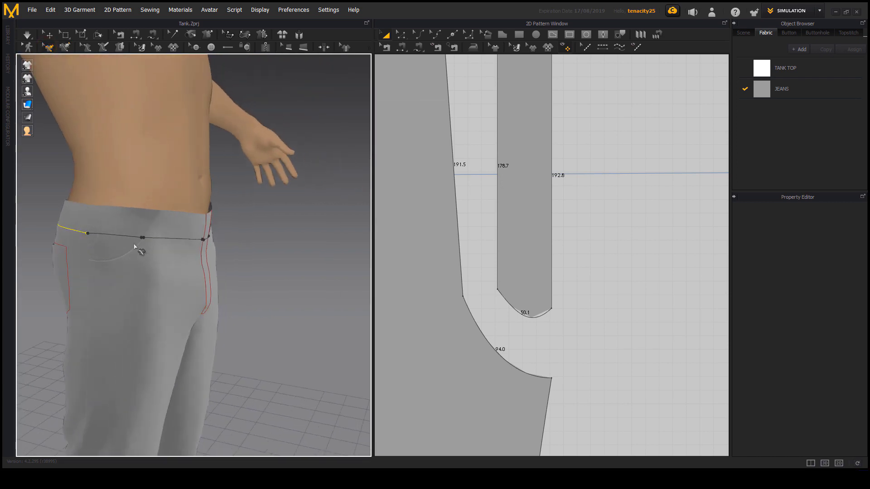
scroll(134, 247, "up", 2)
middle_click_drag(157, 256, 184, 264)
mouse_move(119, 245)
right_mouse_down()
mouse_move(196, 293)
mouse_move(201, 246)
mouse_move(177, 287)
mouse_move(237, 266)
mouse_move(236, 283)
mouse_move(267, 264)
right_mouse_up()
left_click(258, 253)
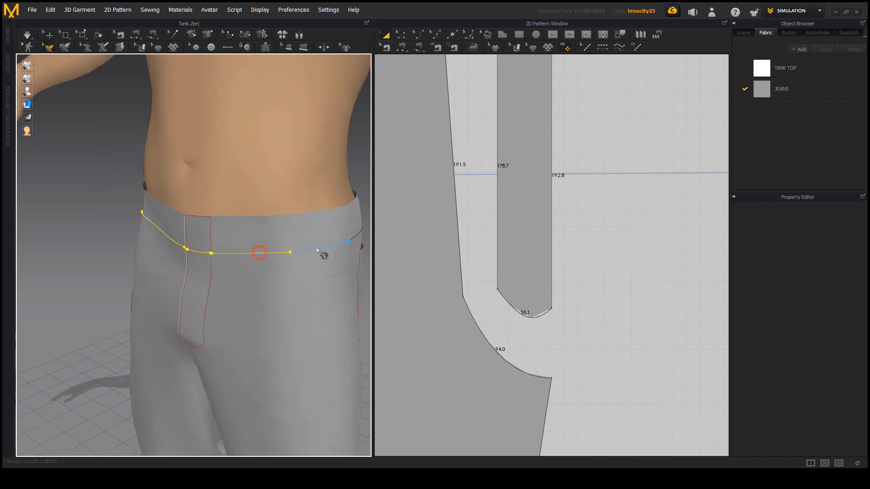
right_click_drag(336, 281, 209, 277)
left_click(206, 272)
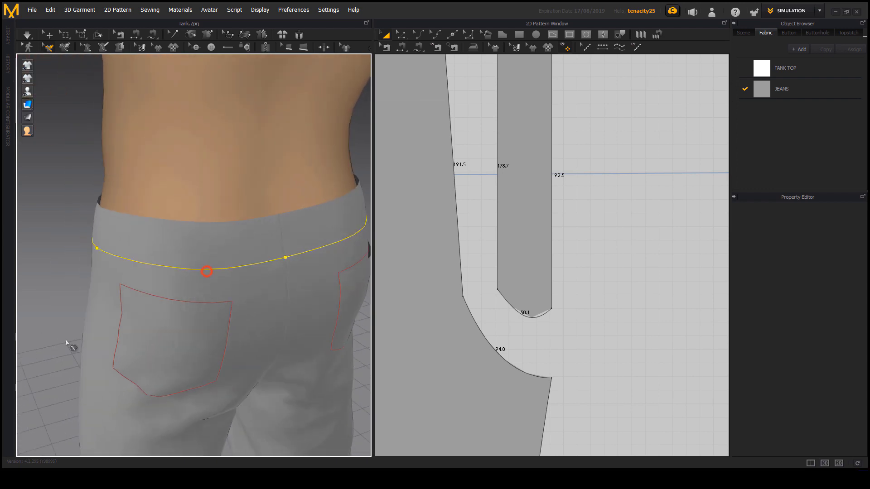
Bring the jeans patterns into view in the 2D window and convert the selected 3D waistband lines to internal shapes
right_click_drag(68, 349, 190, 319)
scroll(512, 313, "down", 8)
middle_click_drag(480, 304, 526, 196)
scroll(585, 184, "down", 5)
middle_click_drag(553, 236, 625, 279)
right_click_drag(291, 273, 191, 258)
right_click(190, 250)
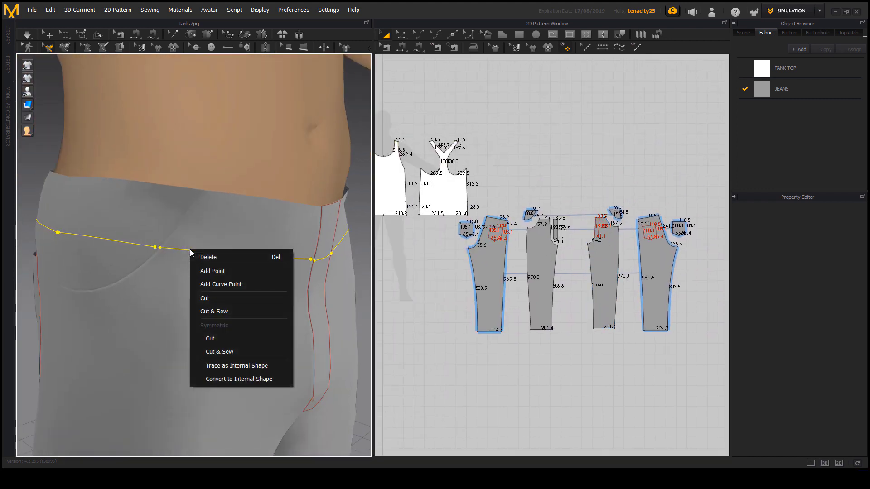
left_click(256, 380)
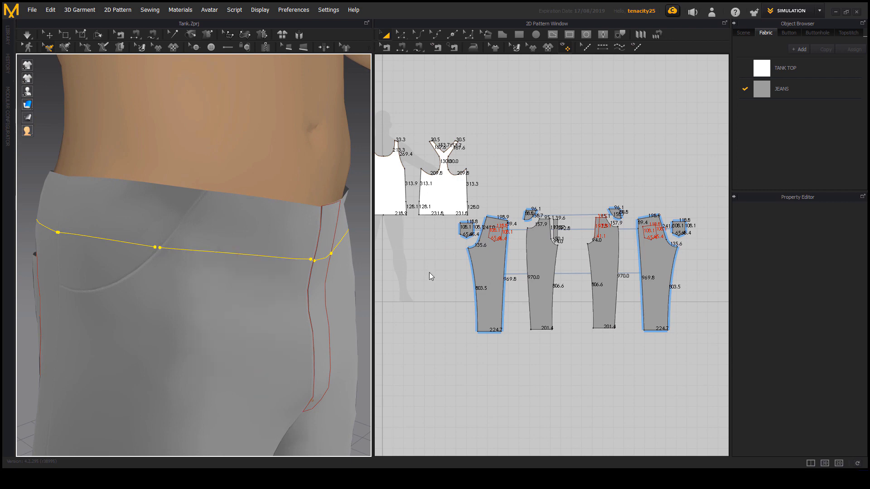
Examine the waistband lines on the 2D pattern pieces, their alignment at the pocket and side seams in 3D, and the existing sewing
scroll(487, 248, "up", 6)
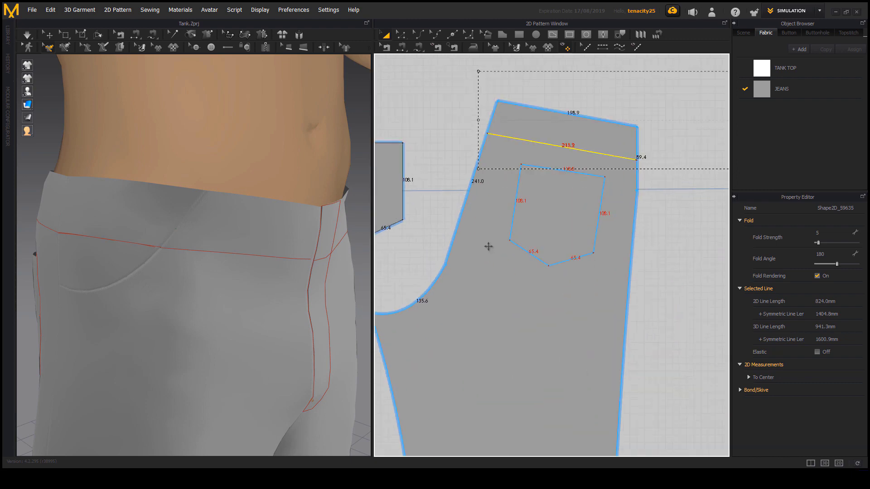
scroll(497, 257, "down", 3)
middle_click_drag(549, 266, 657, 243)
middle_click_drag(408, 244, 519, 244)
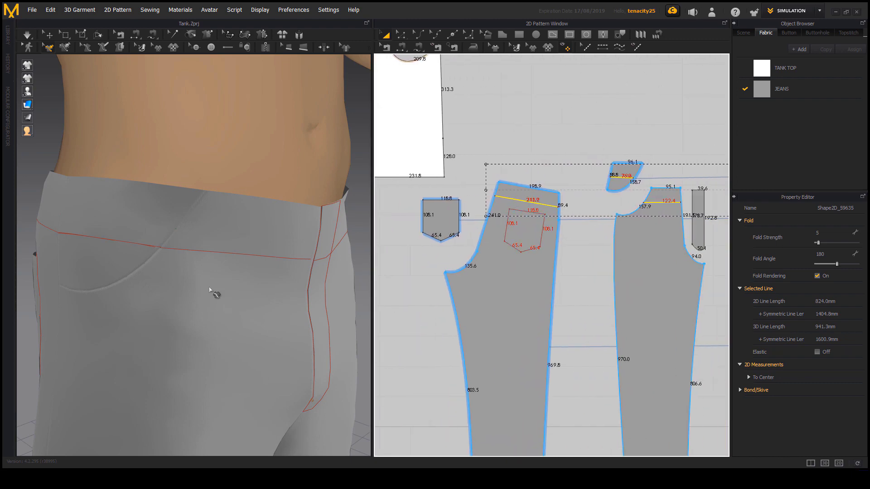
right_click_drag(213, 291, 236, 286)
scroll(161, 266, "up", 8)
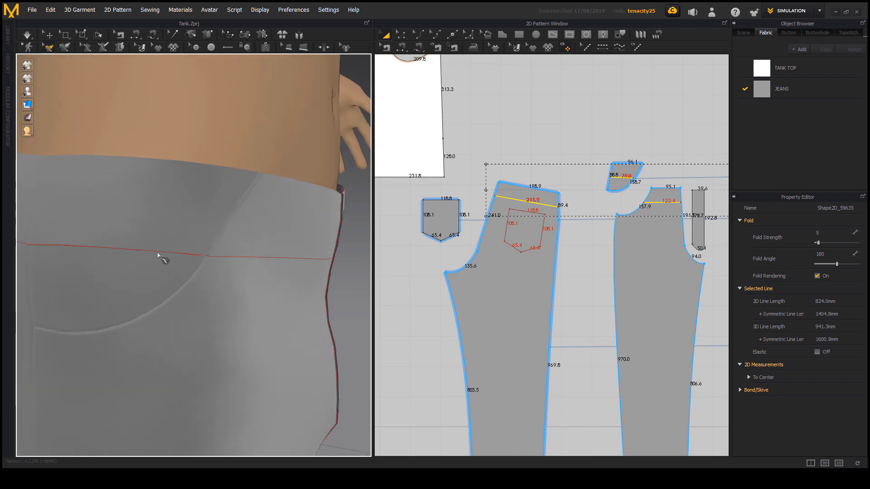
middle_click_drag(246, 276, 235, 276)
middle_click_drag(303, 275, 222, 280)
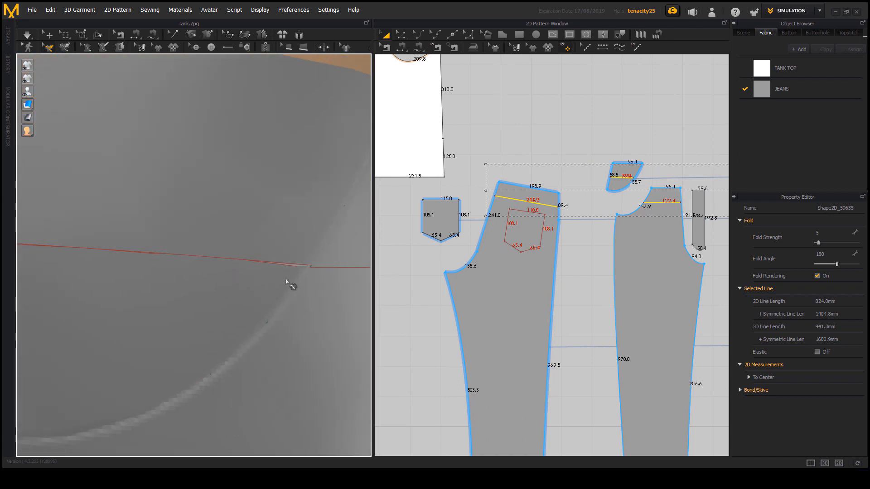
scroll(287, 282, "up", 3)
middle_click_drag(287, 285, 311, 290)
scroll(308, 289, "down", 2)
right_click_drag(142, 271, 190, 247)
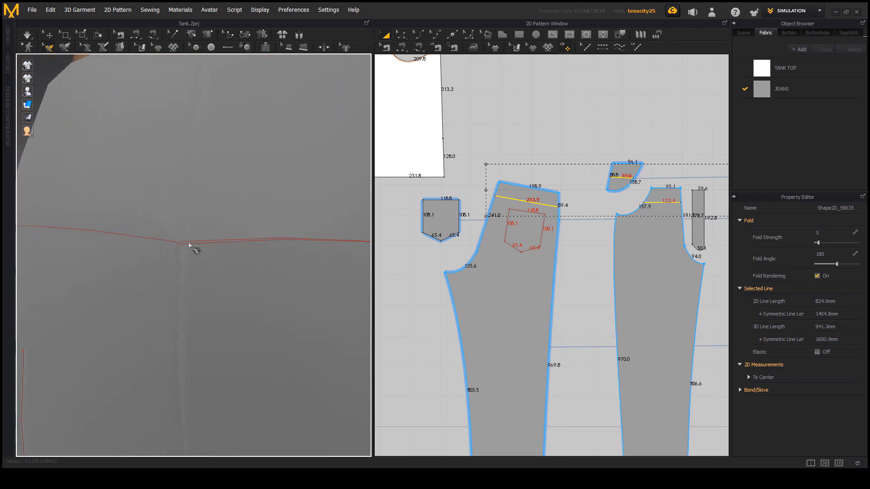
scroll(208, 258, "down", 2)
scroll(207, 260, "down", 1)
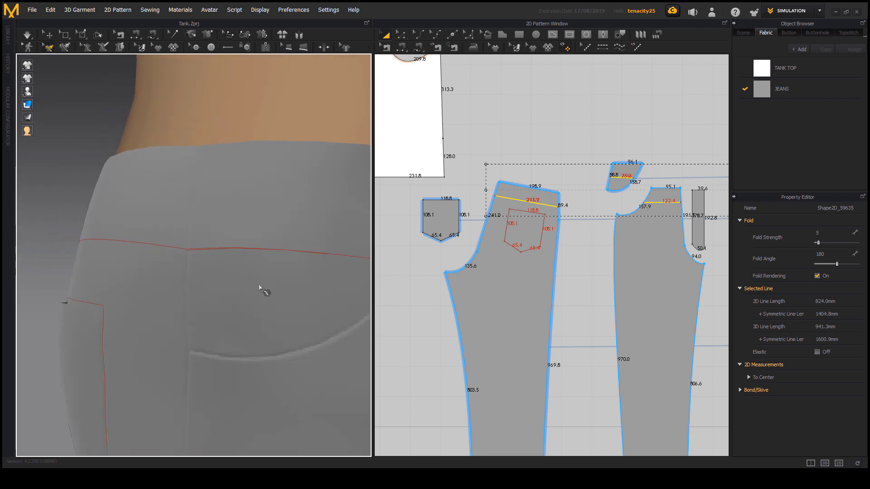
middle_click_drag(259, 287, 167, 275)
left_click(385, 47)
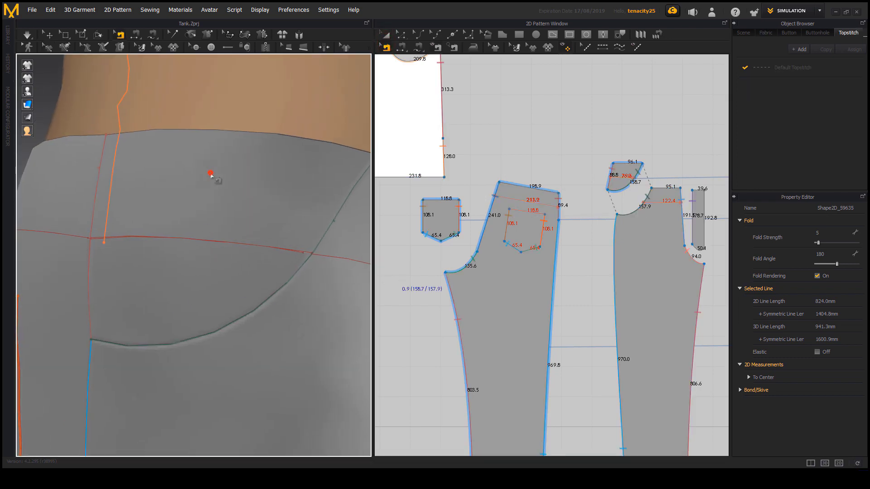
left_click(386, 35)
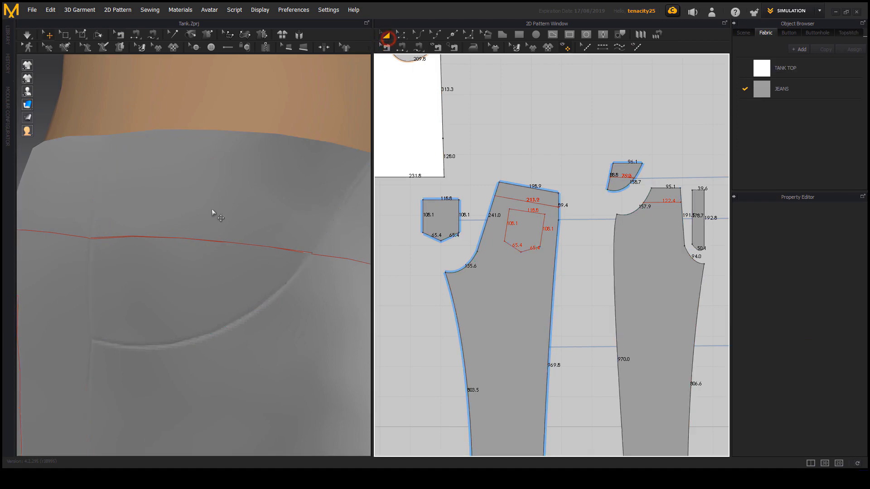
Examine the overlapping waistband lines where they meet the curved edge of the front pocket piece in the 2D window
left_click(189, 208)
middle_click_drag(628, 299, 531, 316)
scroll(535, 189, "up", 3)
scroll(530, 190, "up", 8)
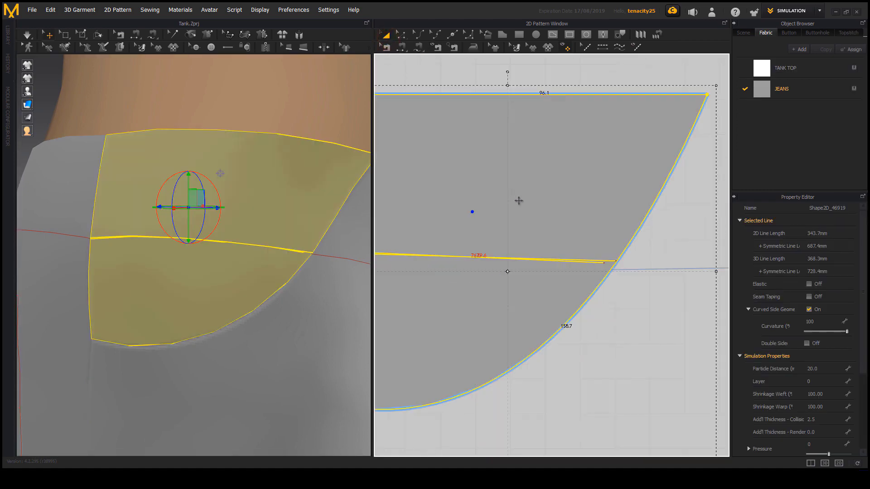
left_click(668, 295)
middle_click_drag(595, 284, 631, 289)
right_click(235, 323)
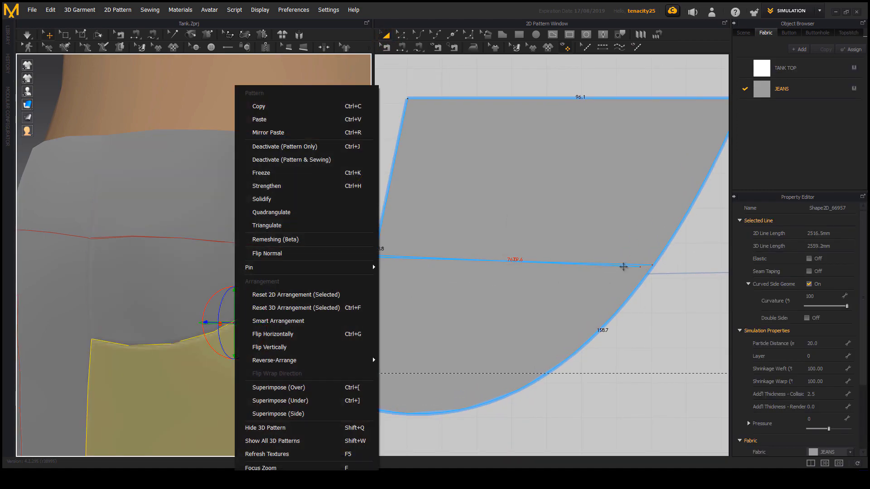
left_click(655, 309)
scroll(634, 272, "up", 2)
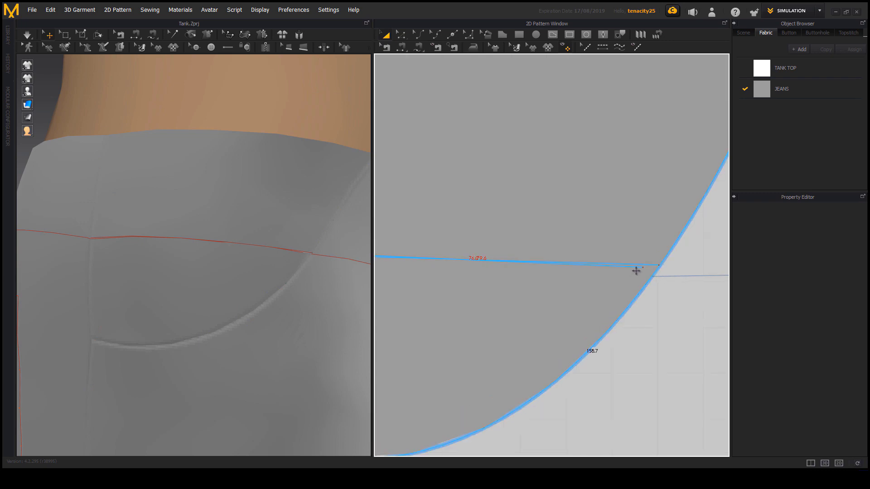
left_click(636, 271)
left_click(693, 363)
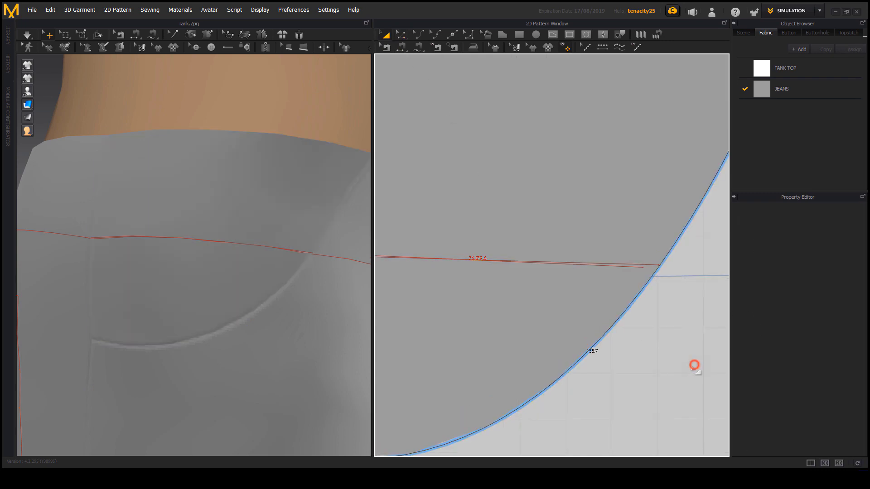
Delete the shorter of the two overlapping waistband lines on the front pocket piece with the Edit Pattern tool
left_click(401, 35)
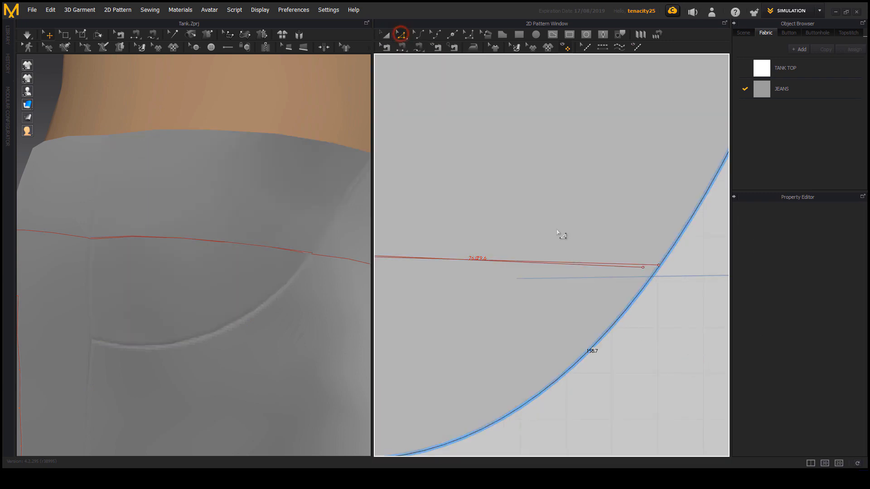
left_click(632, 271)
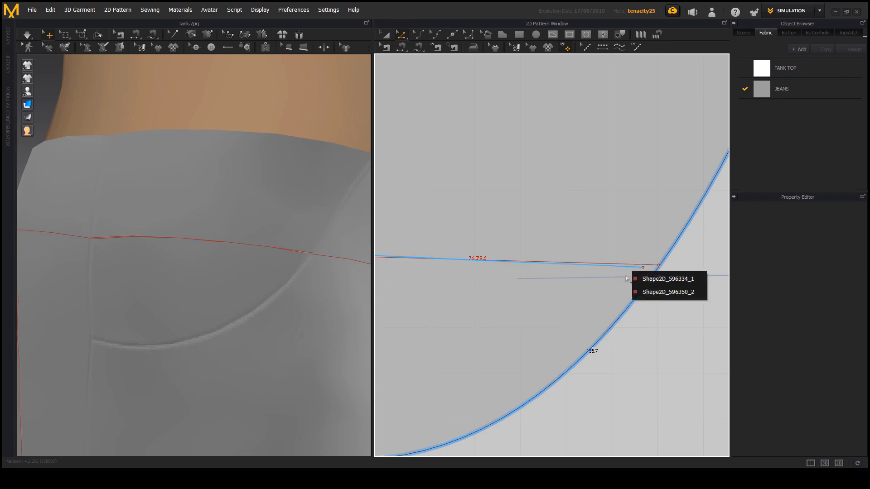
scroll(652, 339, "down", 2)
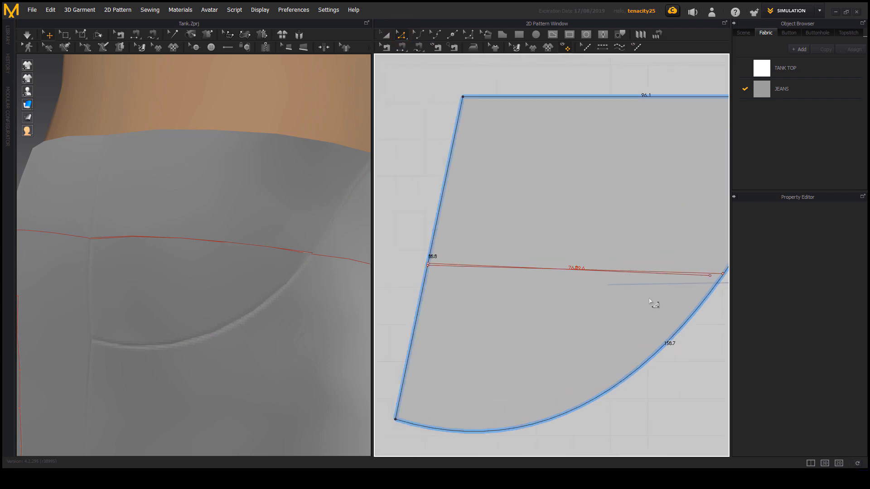
left_click(696, 274)
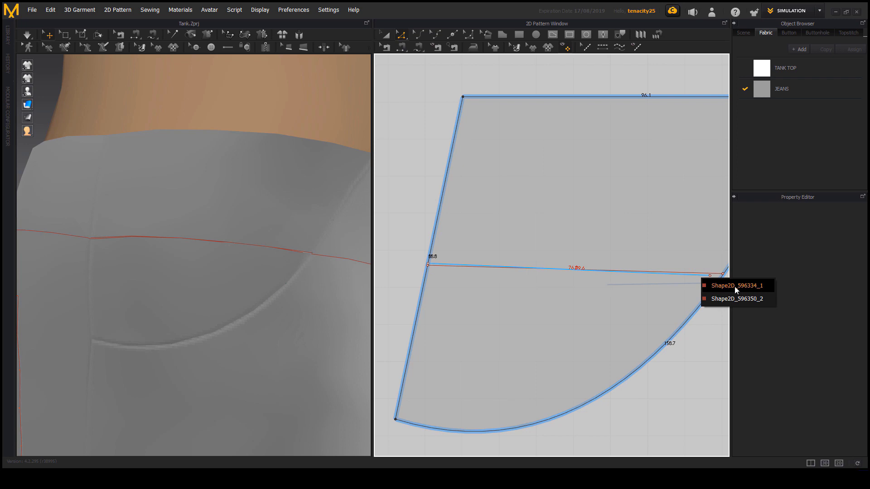
left_click(696, 275)
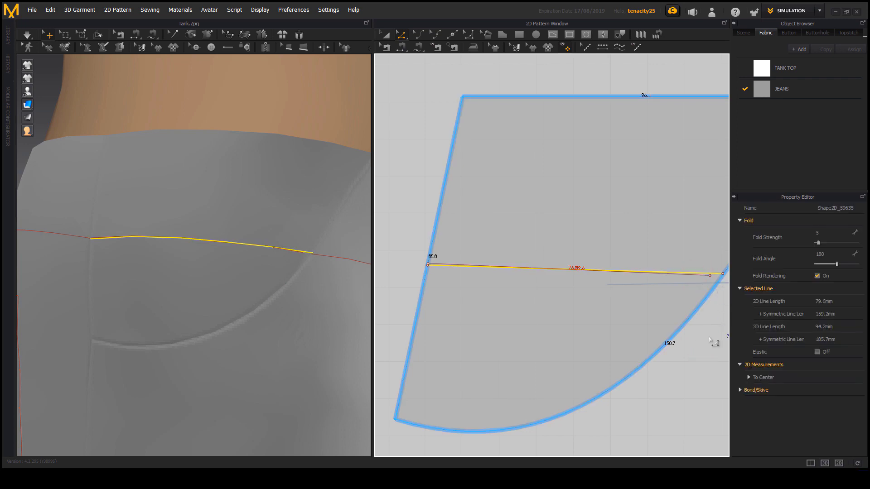
left_click(693, 349)
left_click(695, 275)
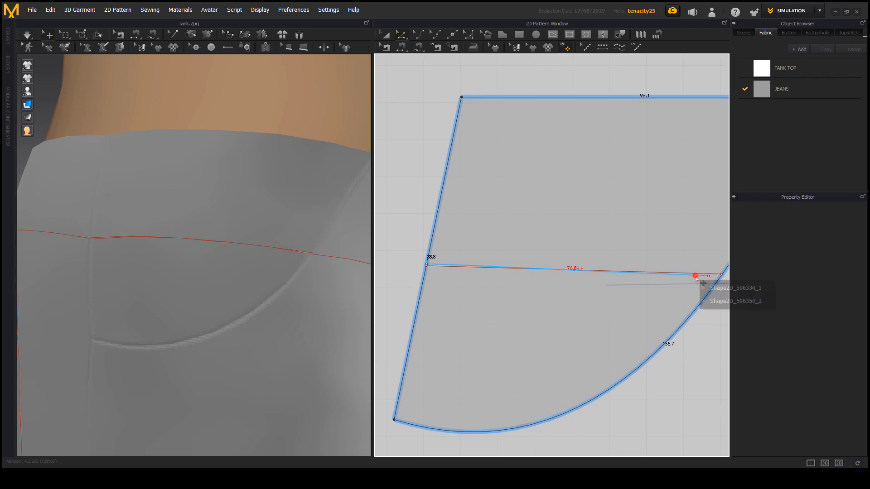
left_click(738, 289)
key("Delete")
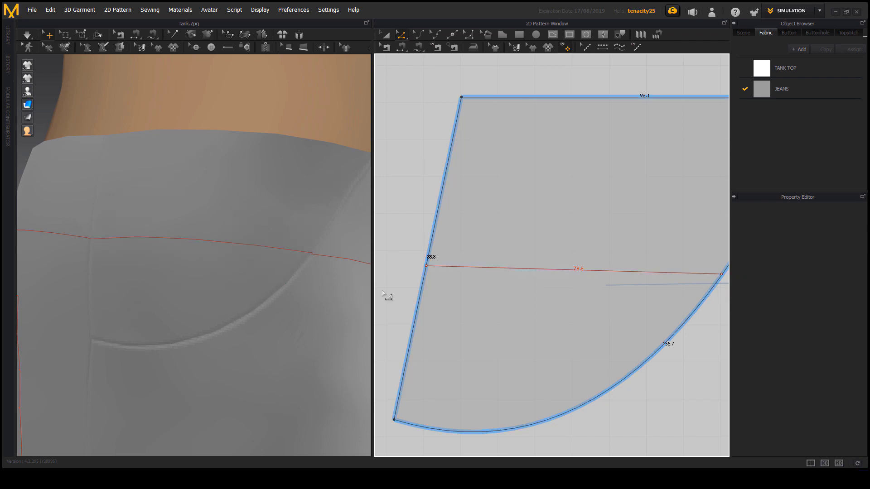
Move the end point of the remaining pocket-piece waistband line onto the piece's curved edge
scroll(584, 294, "up", 6)
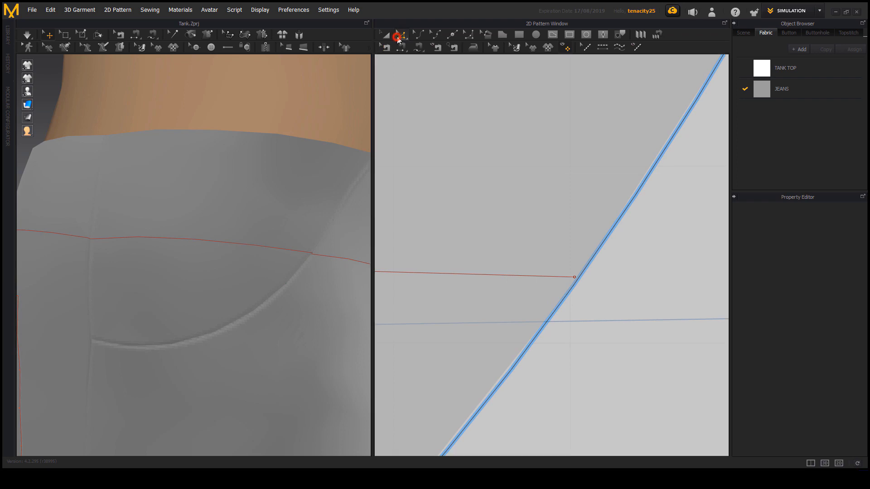
left_click(575, 277)
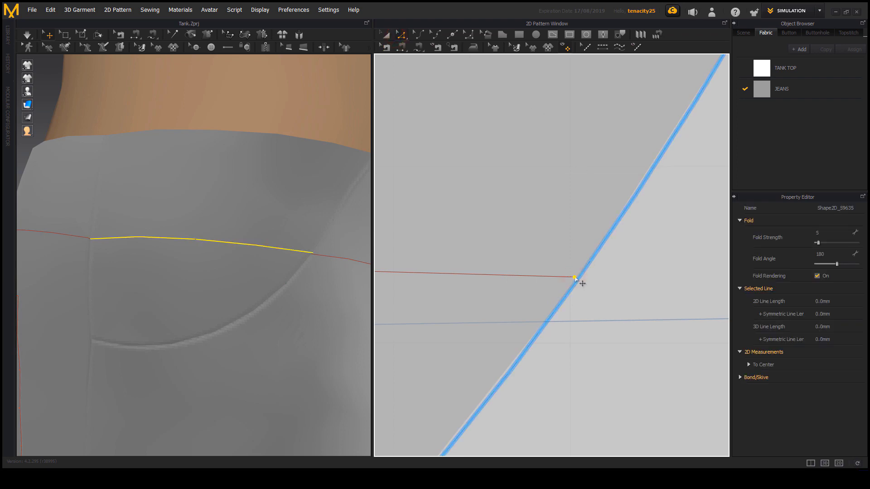
left_click_drag(574, 278, 578, 280)
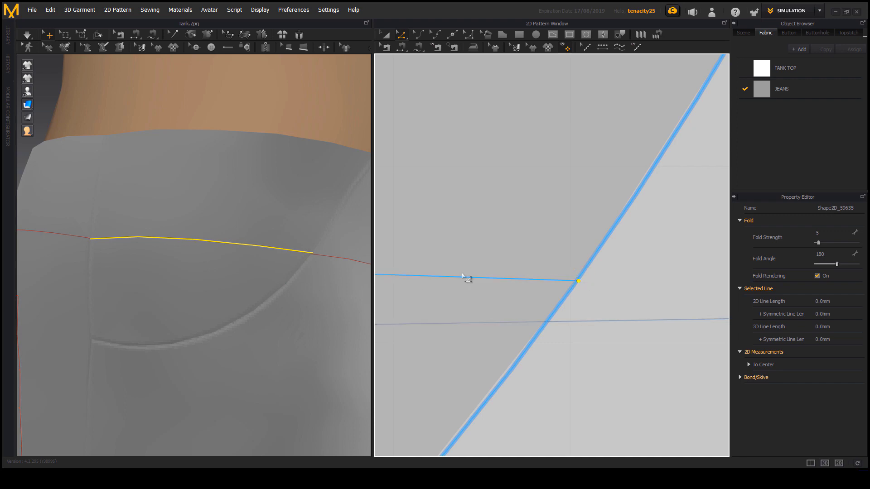
Examine the pocket-piece waistband line at its straight side edge and along the curved pocket seam in 2D and 3D
middle_click_drag(462, 274, 706, 272)
scroll(541, 294, "down", 4)
middle_click_drag(494, 289, 825, 267)
middle_click_drag(455, 282, 743, 310)
scroll(707, 313, "up", 2)
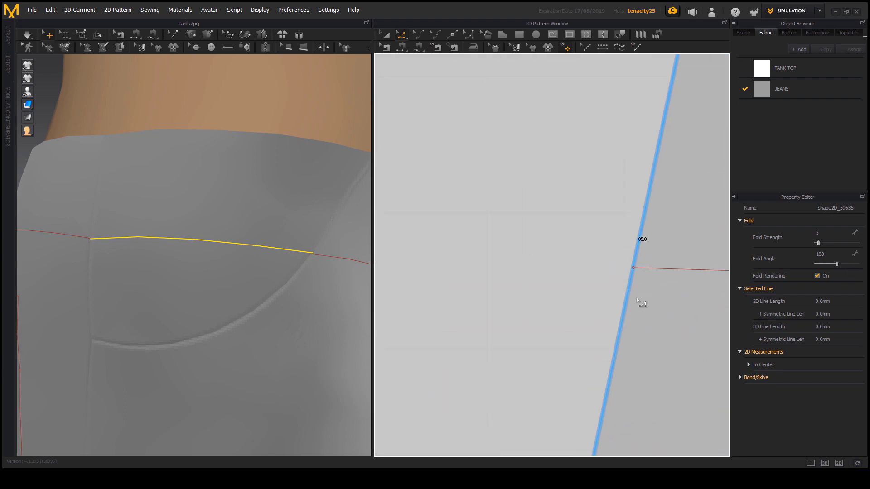
scroll(636, 299, "up", 2)
scroll(630, 268, "down", 5)
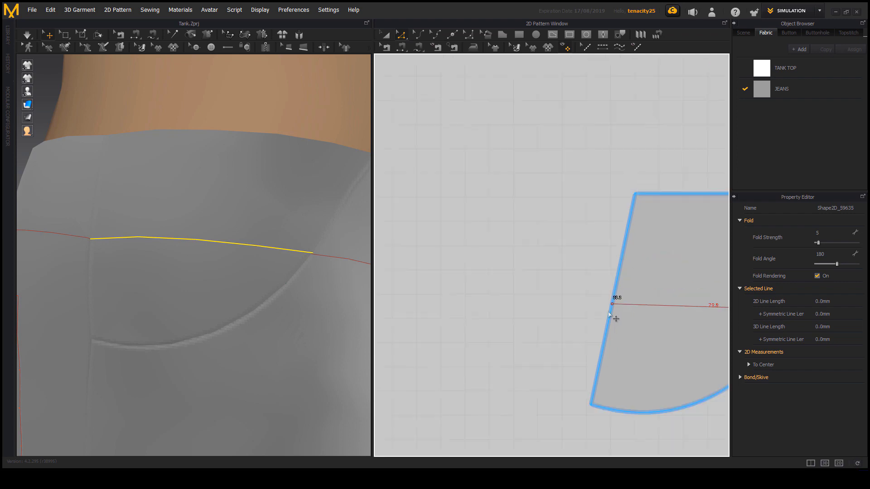
scroll(136, 305, "down", 1)
scroll(535, 285, "up", 2)
scroll(534, 284, "down", 4)
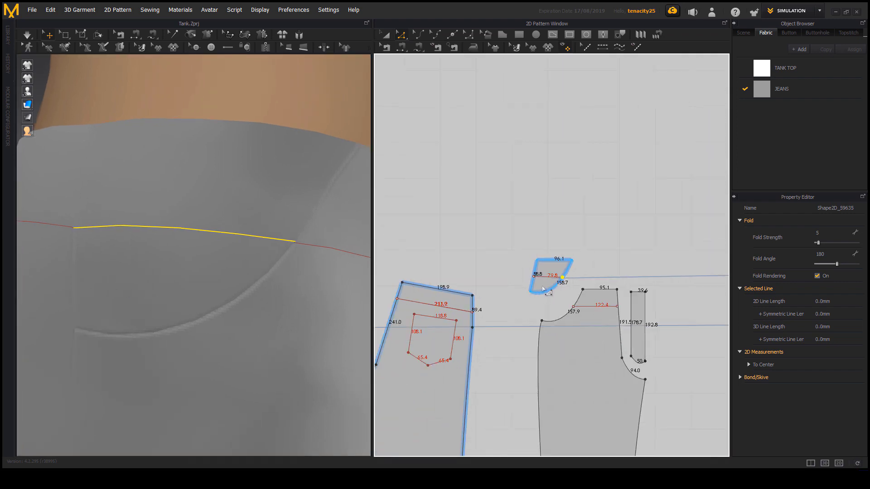
scroll(543, 287, "up", 5)
middle_click_drag(272, 306, 226, 313)
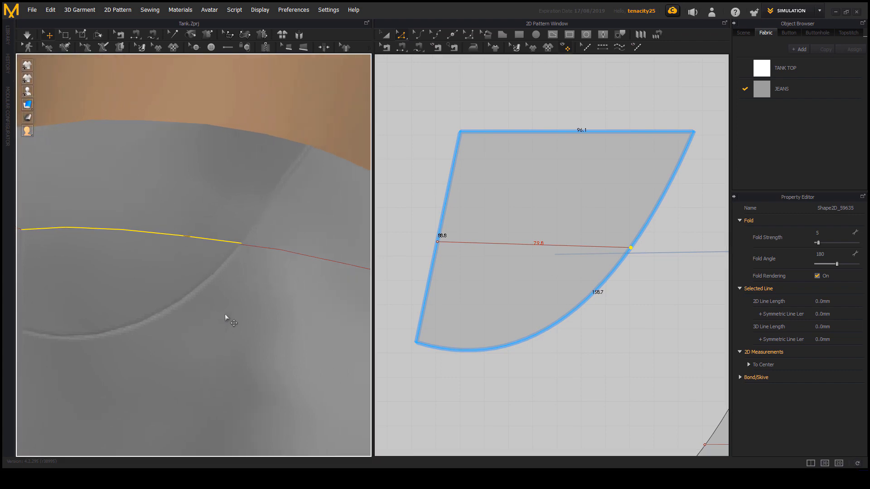
scroll(243, 309, "down", 4)
right_click_drag(242, 309, 193, 314)
middle_click_drag(193, 315, 150, 320)
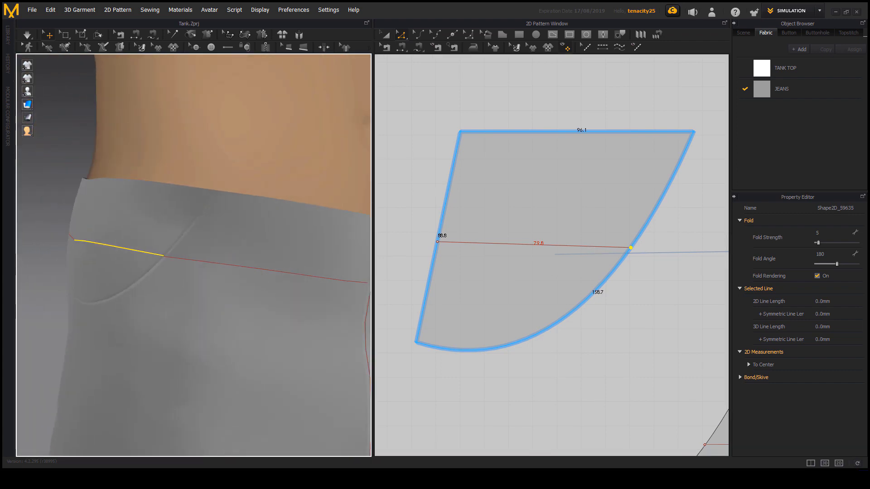
scroll(665, 218, "up", 2)
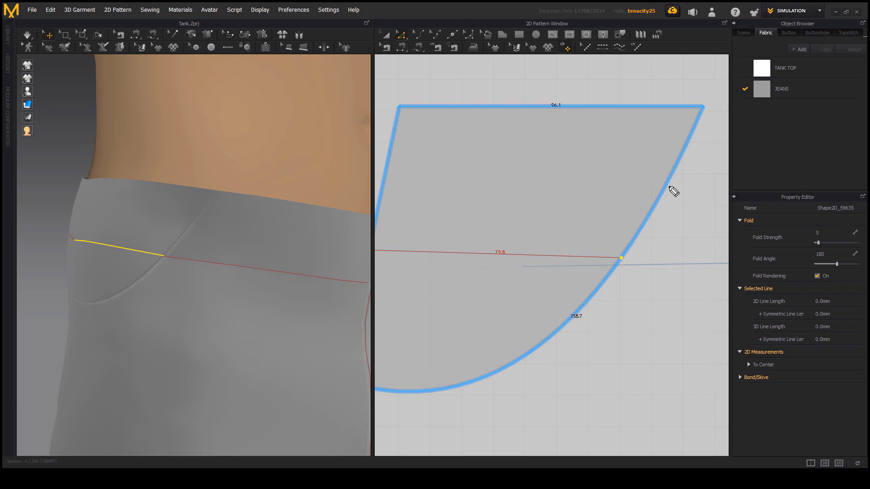
left_click_drag(657, 212, 625, 259)
middle_click_drag(244, 299, 302, 278)
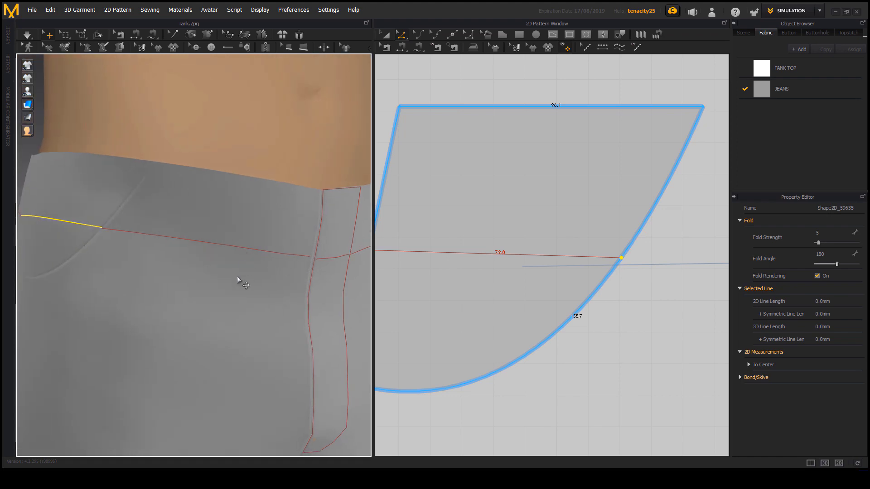
Delete the duplicate waistband line that stops short of the side seam on the back jeans panel
scroll(237, 277, "down", 1)
middle_click_drag(569, 303, 542, 278)
scroll(529, 284, "down", 8)
middle_click_drag(390, 317, 530, 277)
scroll(535, 276, "up", 5)
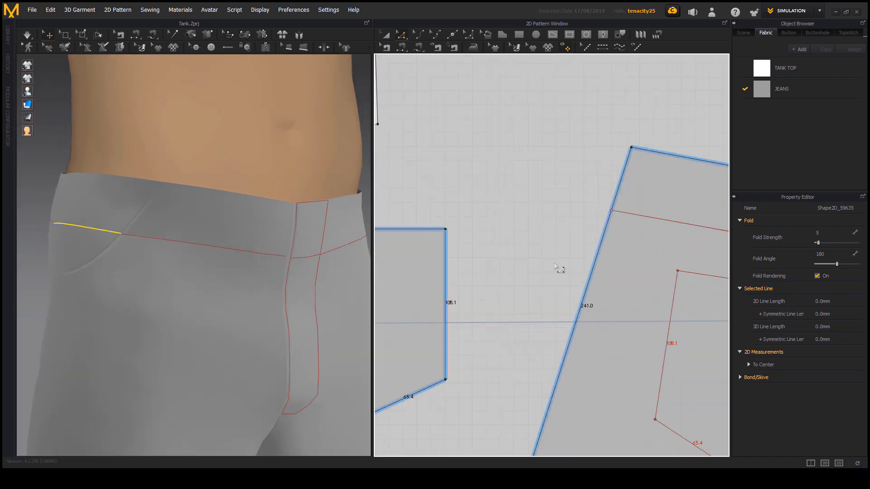
scroll(559, 251, "up", 4)
middle_click_drag(559, 251, 247, 286)
middle_click_drag(653, 294, 494, 273)
middle_click_drag(675, 278, 547, 260)
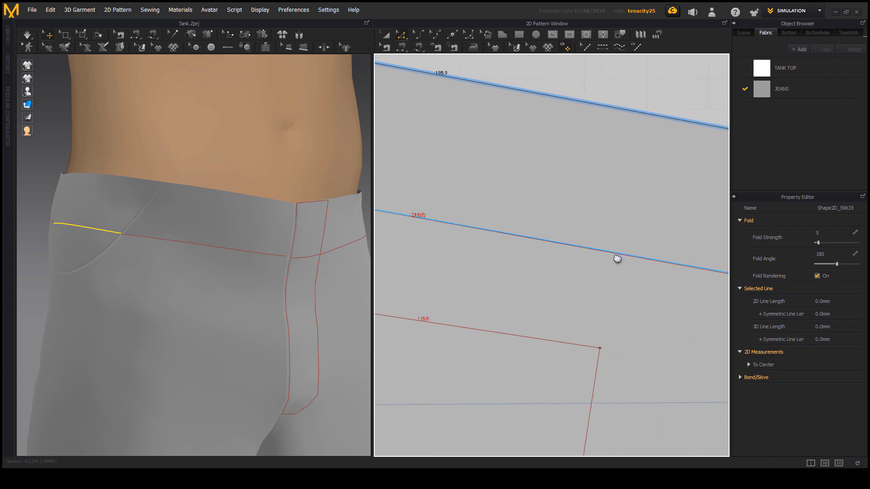
middle_click_drag(617, 259, 541, 260)
scroll(648, 284, "up", 4)
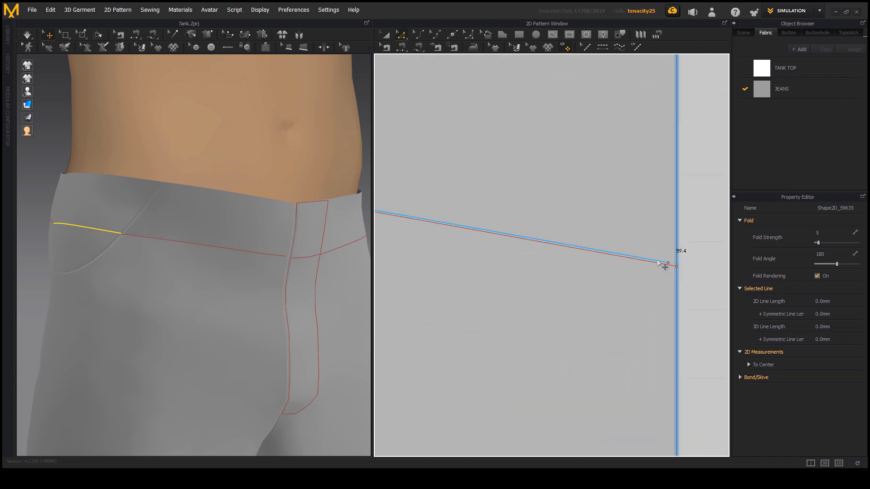
left_click(659, 262)
right_click_drag(254, 294, 173, 268)
scroll(588, 271, "down", 4)
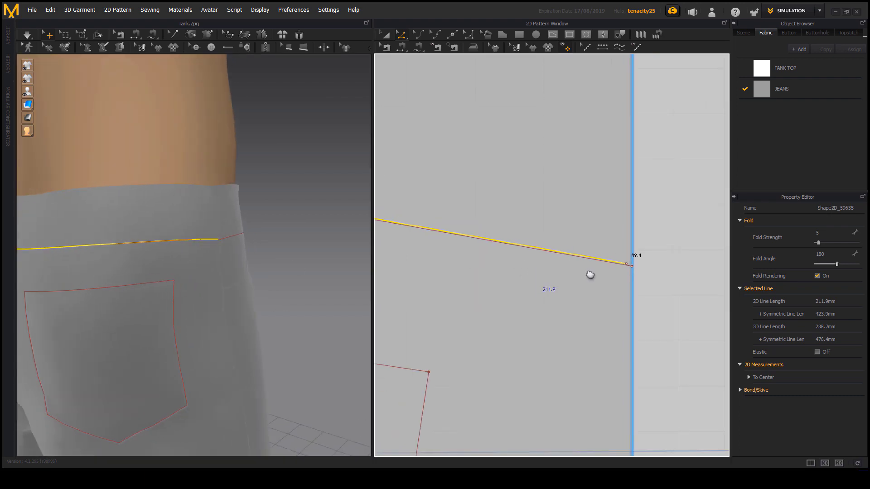
key("Delete")
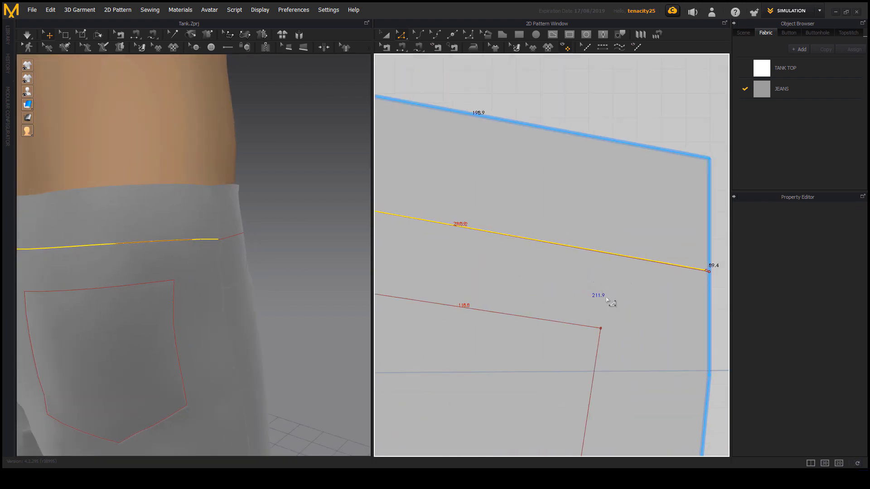
left_click(560, 294)
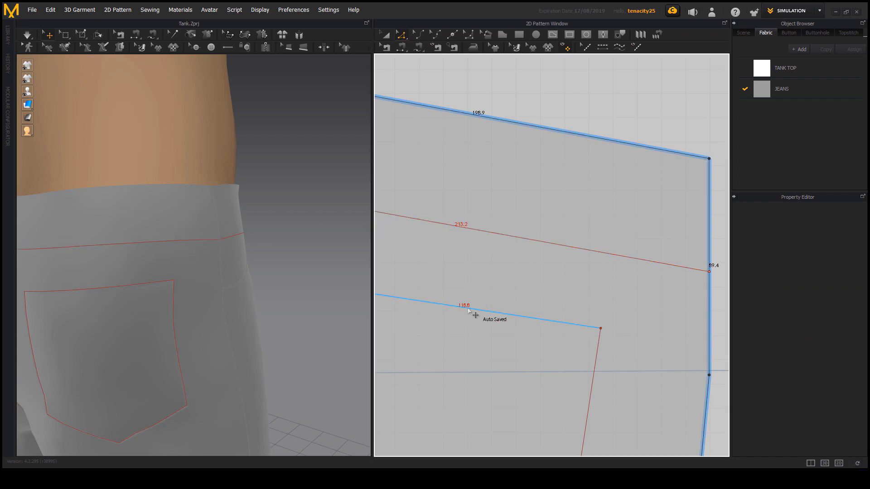
Examine the remaining back-panel waistband line across the back of the jeans in 3D and at both panel edges in 2D
right_click_drag(362, 290, 203, 297)
scroll(678, 258, "up", 4)
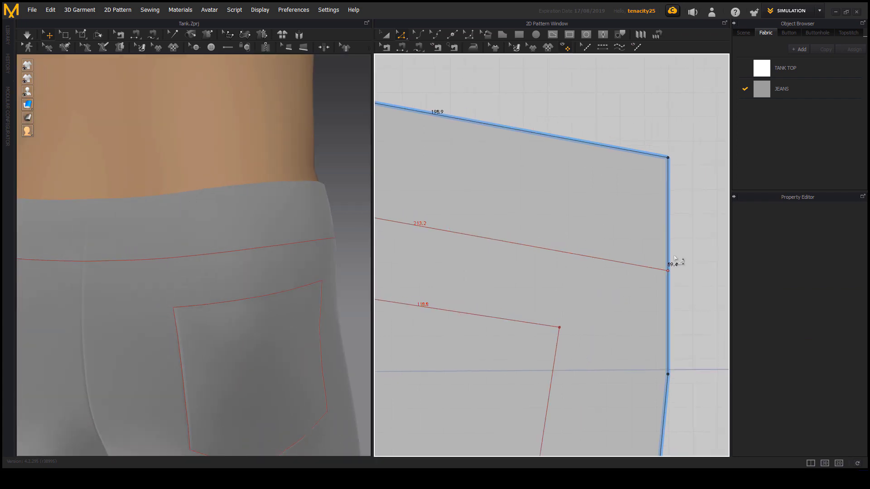
scroll(623, 307, "down", 8)
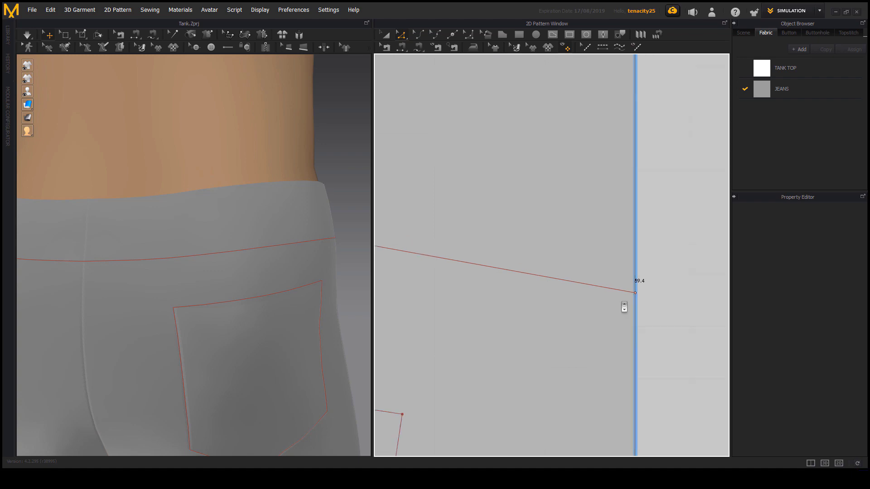
middle_click_drag(576, 310, 849, 327)
scroll(585, 315, "up", 3)
scroll(585, 316, "down", 5)
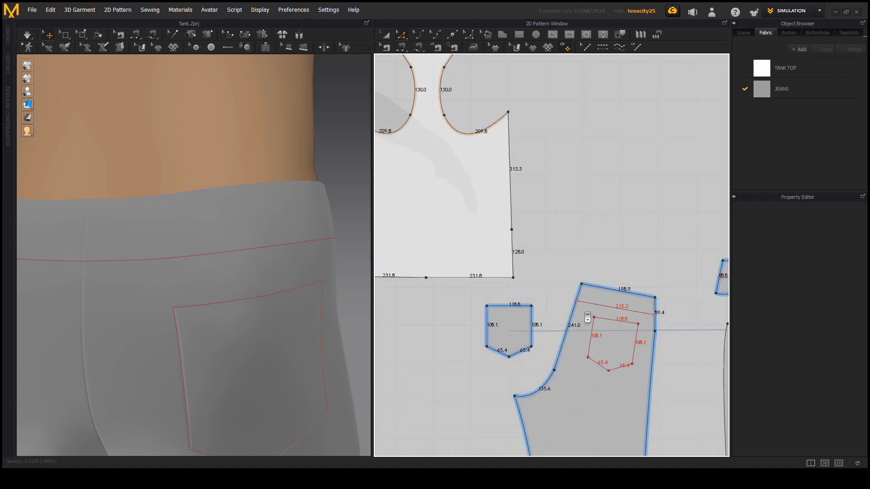
scroll(557, 315, "up", 3)
scroll(589, 294, "down", 6)
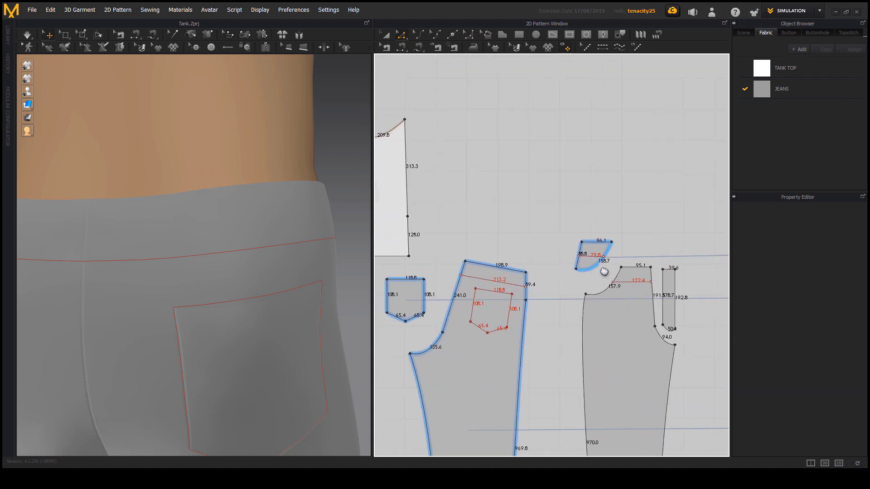
Extend the front panel's waistband line by moving its end point onto the centre-front edge
scroll(622, 272, "up", 2)
scroll(616, 269, "up", 5)
middle_click_drag(613, 268, 552, 336)
scroll(629, 282, "up", 3)
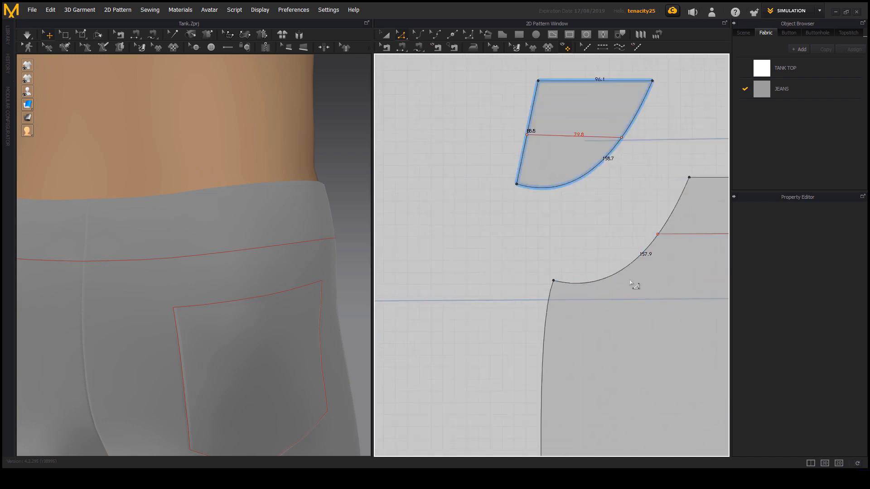
middle_click_drag(630, 281, 560, 298)
scroll(603, 272, "up", 2)
middle_click_drag(603, 272, 503, 284)
middle_click_drag(653, 283, 539, 306)
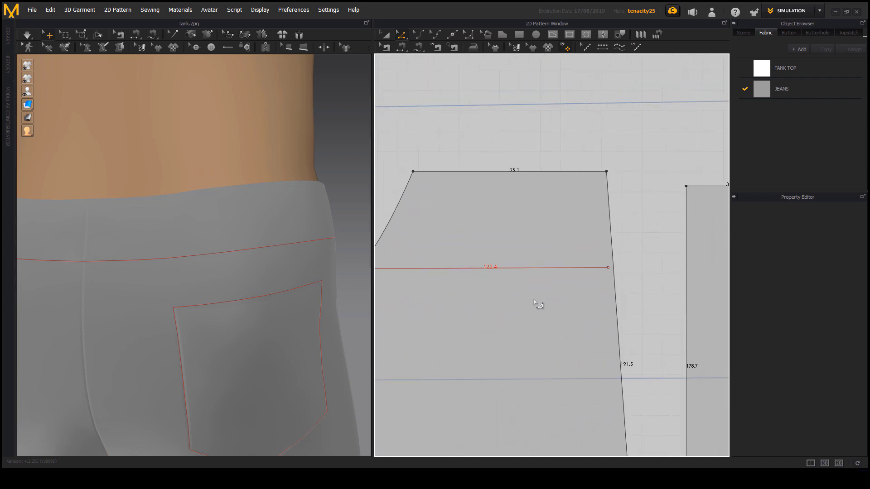
scroll(611, 268, "up", 4)
middle_click_drag(628, 257, 602, 271)
left_click(598, 266)
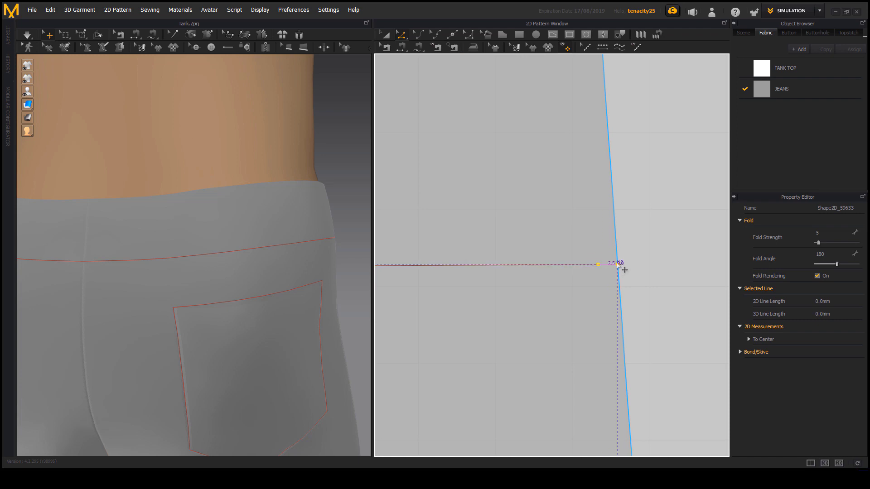
right_click_drag(222, 301, 287, 305)
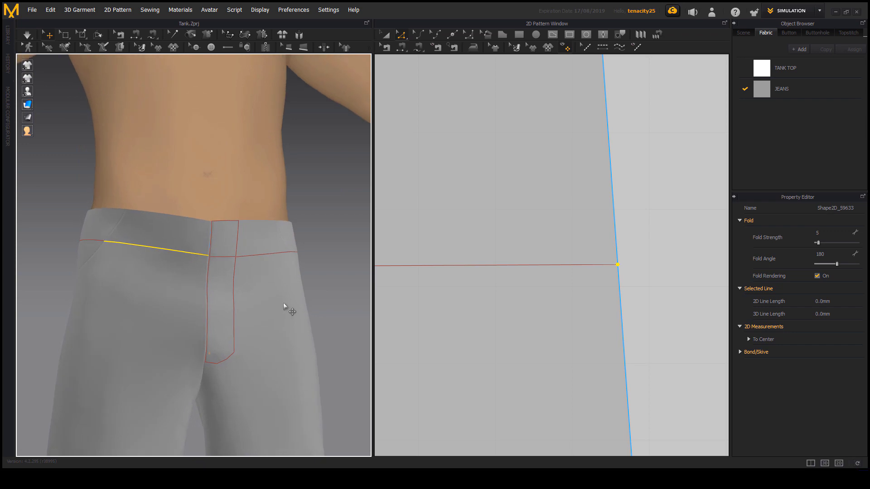
Move the front panel's waistband line end point slightly down along the centre-front edge so it meets the line across the fly
scroll(223, 275, "up", 5)
scroll(223, 275, "up", 5)
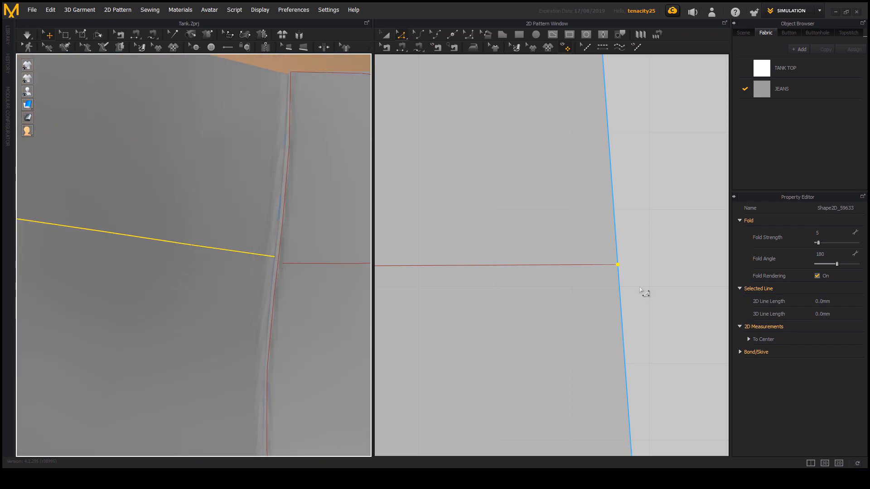
left_click(618, 264)
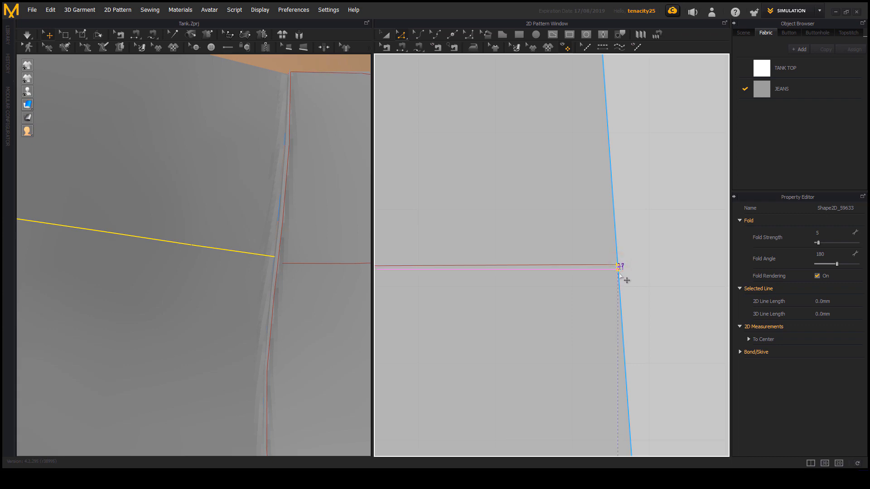
left_click_drag(619, 273, 619, 275)
Extend the short waistband segment across the fly, on the other front panel, to the centre-front edge
scroll(299, 289, "down", 3)
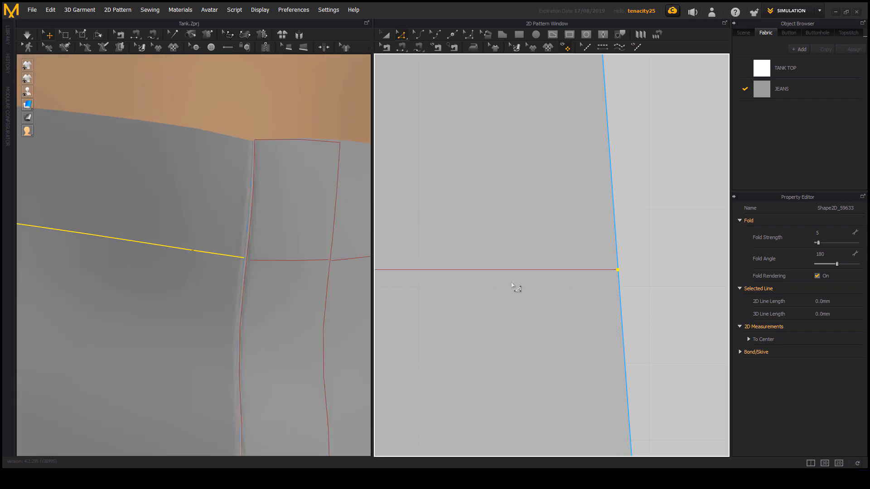
scroll(517, 288, "down", 6)
middle_click_drag(719, 358, 609, 304)
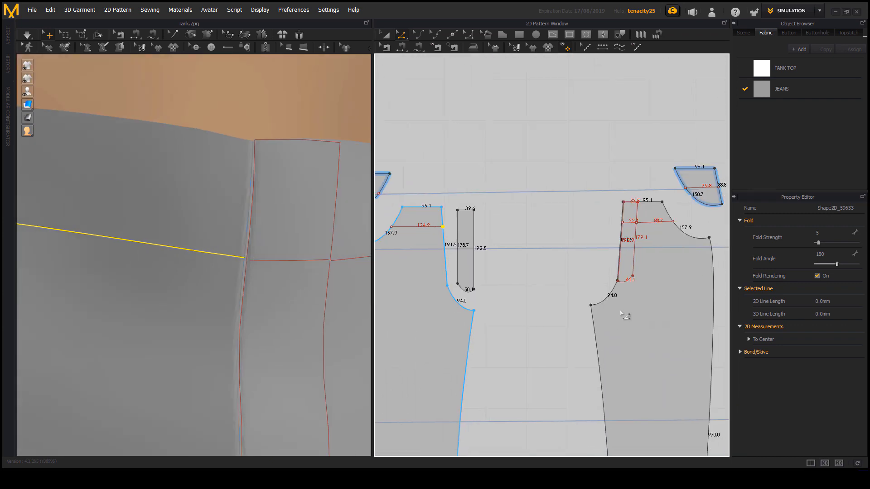
middle_click_drag(547, 253, 493, 252)
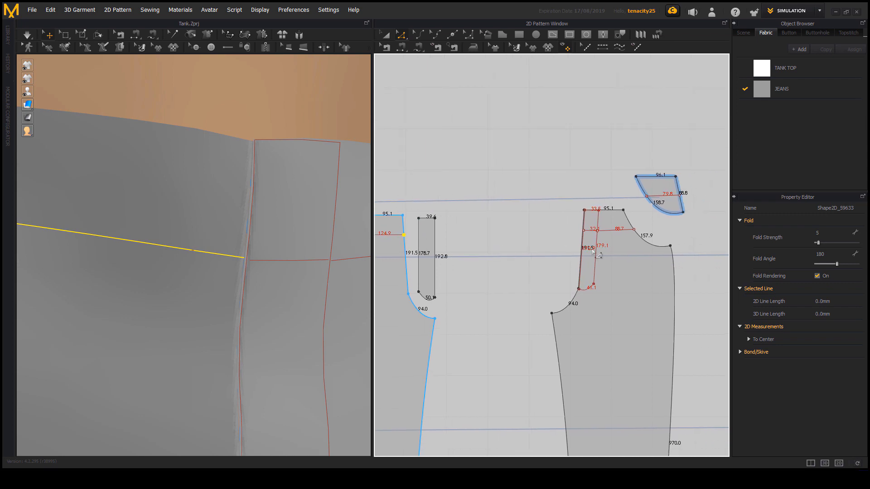
scroll(596, 243, "up", 3)
scroll(596, 243, "up", 8)
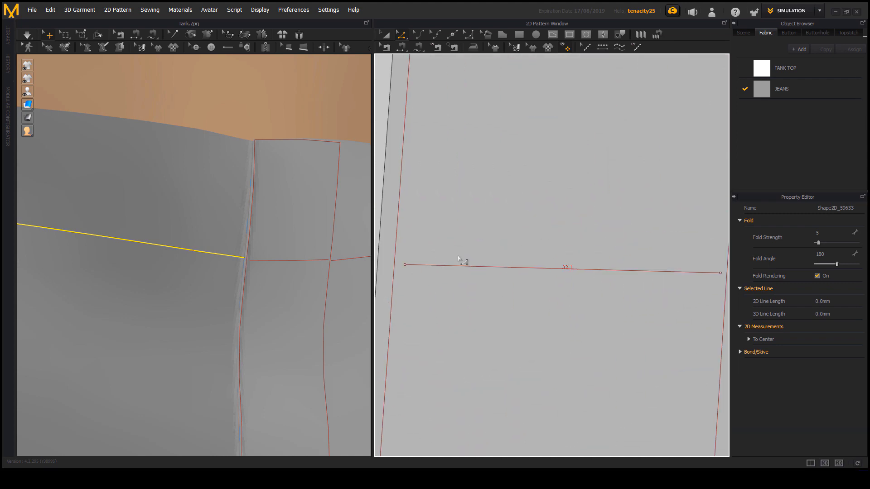
left_click_drag(466, 265, 444, 270)
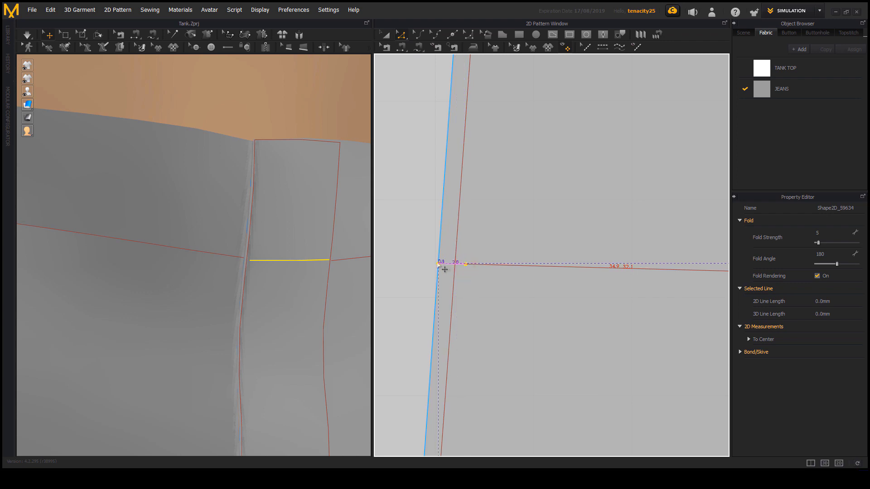
Move the adjoining end points of the fly and side waistband segments onto the same spot on the vertical fly line
middle_click_drag(630, 308, 491, 299)
middle_click_drag(599, 295, 577, 295)
left_click_drag(624, 264, 633, 267)
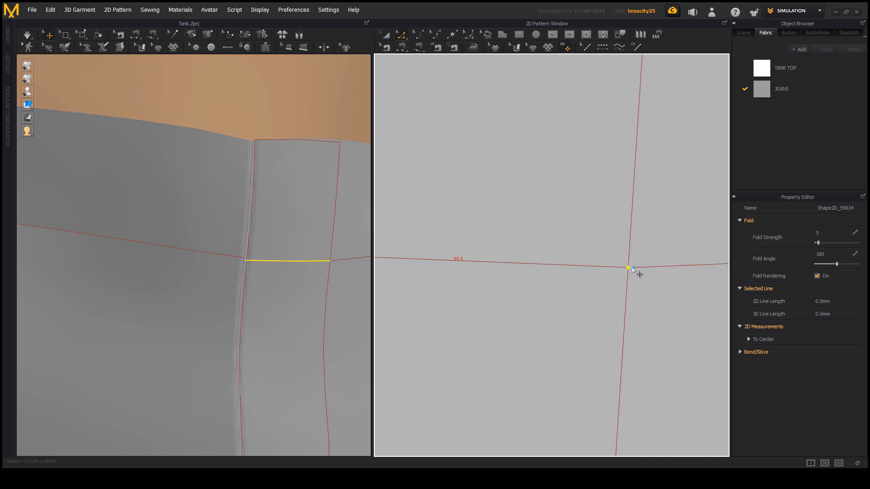
middle_click_drag(634, 284, 529, 280)
scroll(521, 278, "up", 5)
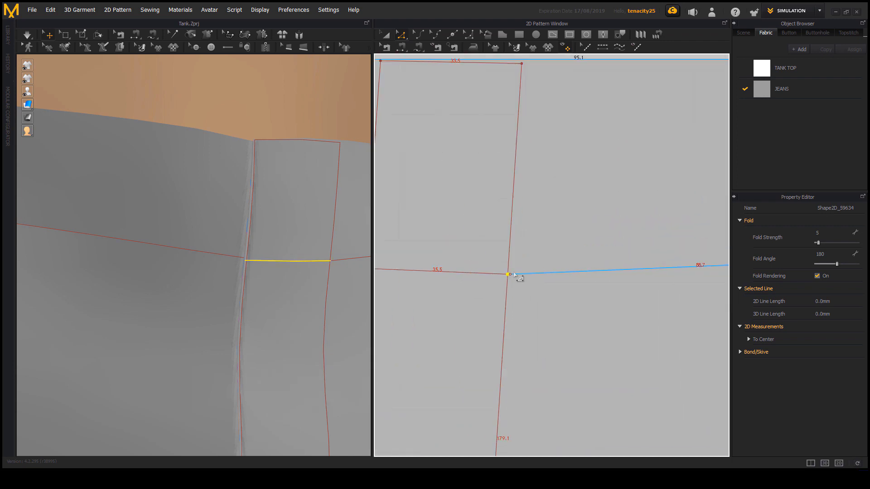
left_click_drag(506, 281, 503, 281)
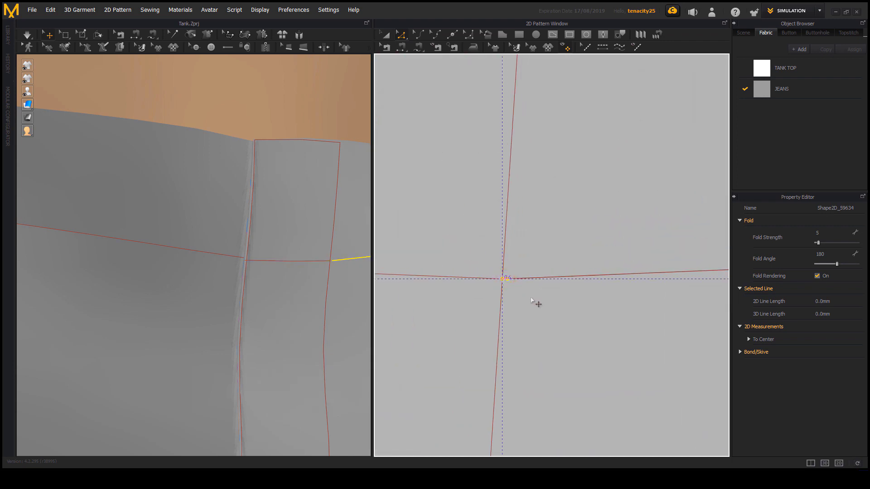
Examine the waistband line at the pocket seam, on the pocket piece and on the back panel in 2D and 3D
scroll(538, 304, "down", 5)
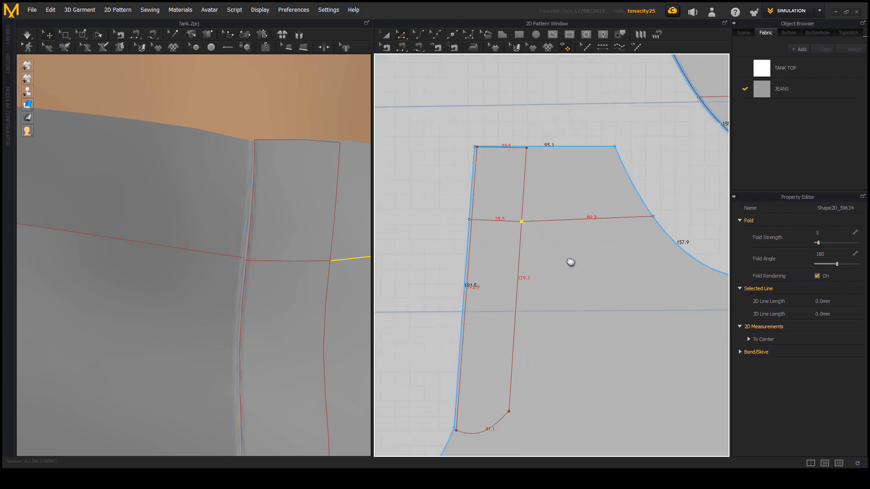
mouse_move(571, 262)
right_mouse_down()
mouse_move(594, 272)
mouse_move(577, 274)
right_mouse_up()
scroll(237, 290, "up", 10)
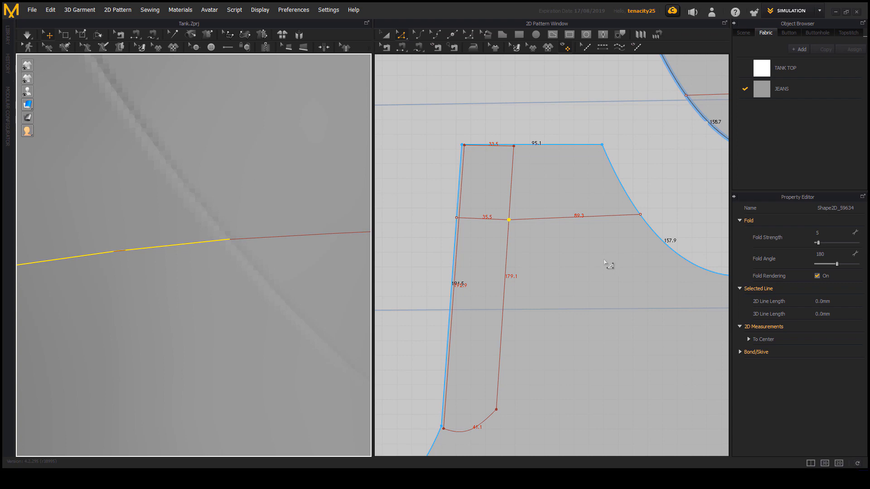
scroll(589, 271, "down", 5)
scroll(589, 253, "up", 8)
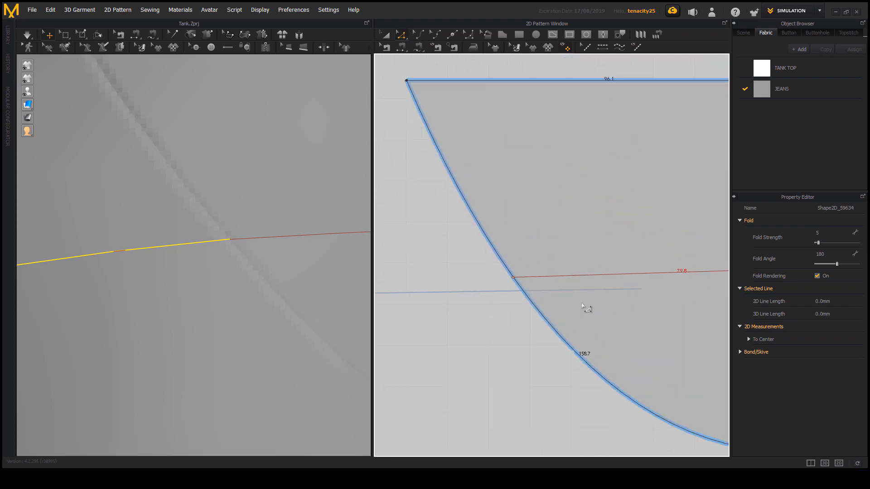
scroll(585, 307, "down", 8)
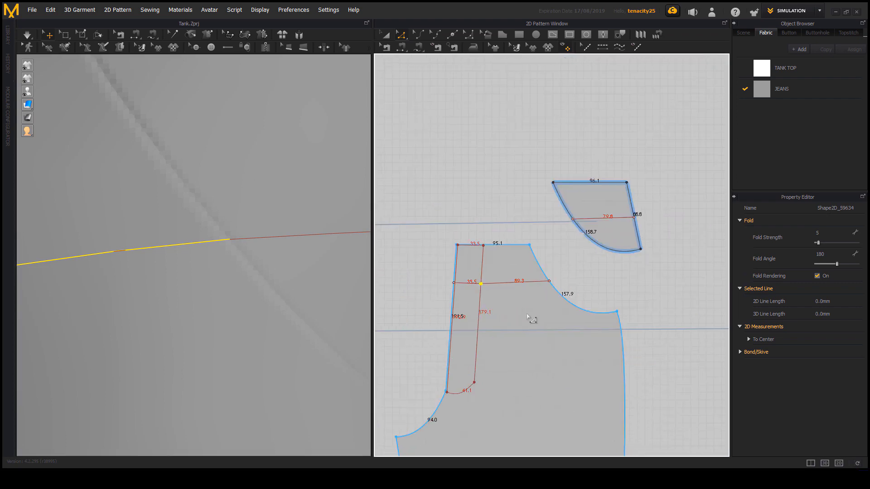
scroll(582, 284, "up", 10)
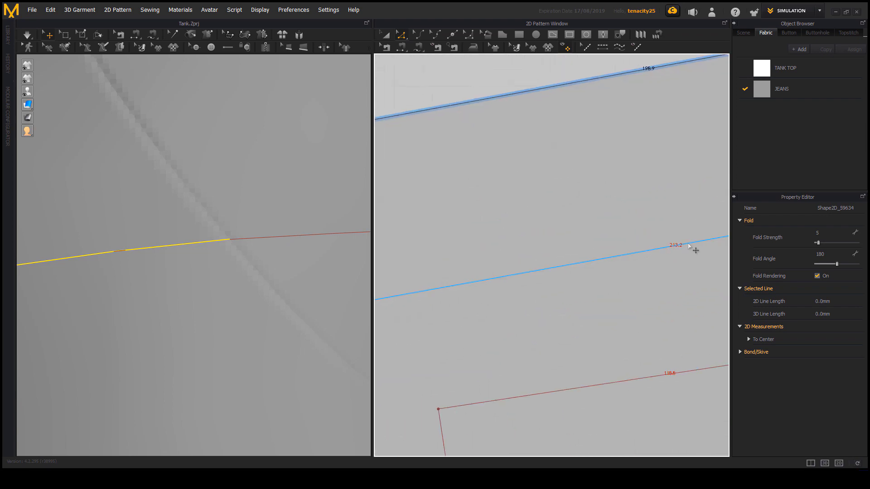
scroll(689, 246, "down", 10)
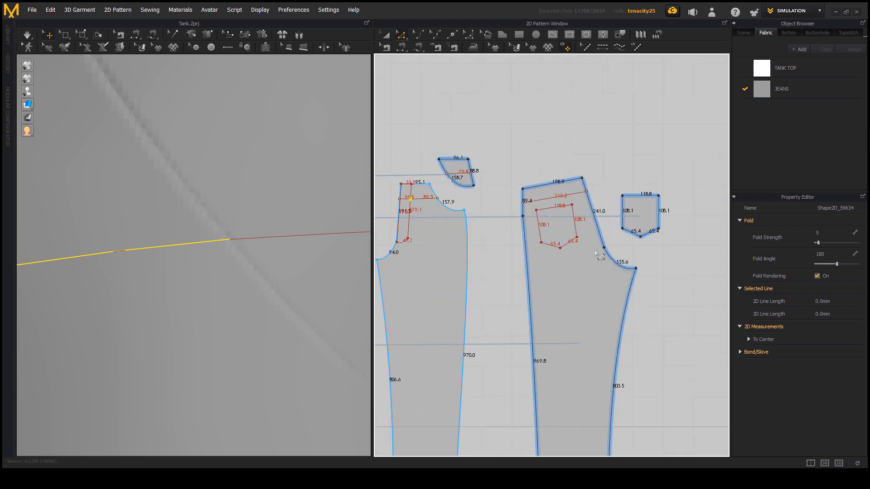
right_click_drag(197, 290, 261, 275)
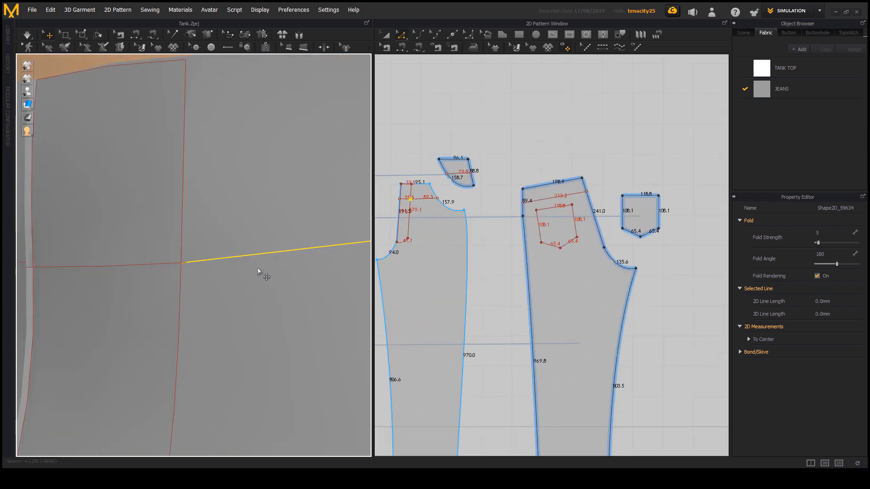
middle_click_drag(261, 274, 122, 291)
middle_click_drag(549, 248, 638, 269)
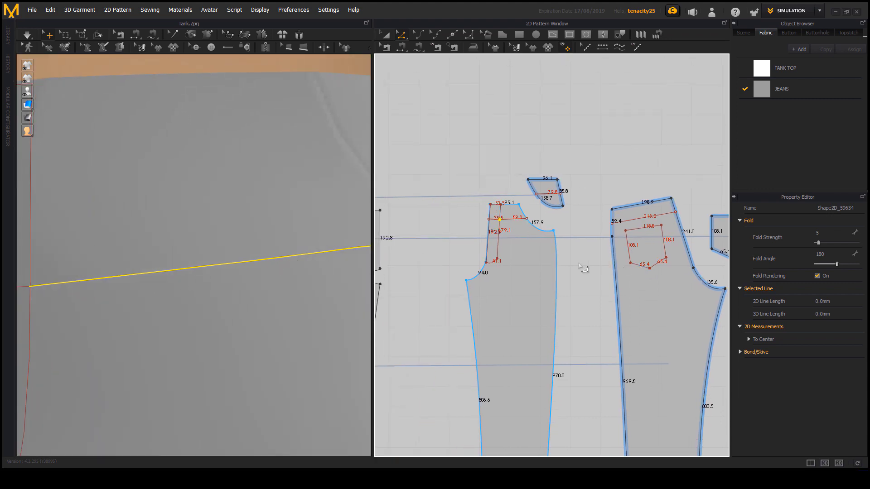
scroll(505, 218, "up", 8)
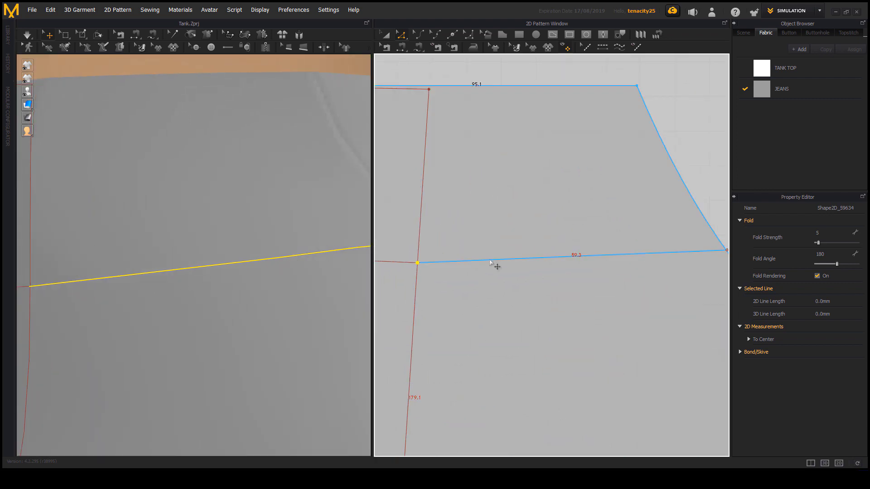
left_click(489, 262)
left_click_drag(496, 262, 501, 297)
key("ctrl+z")
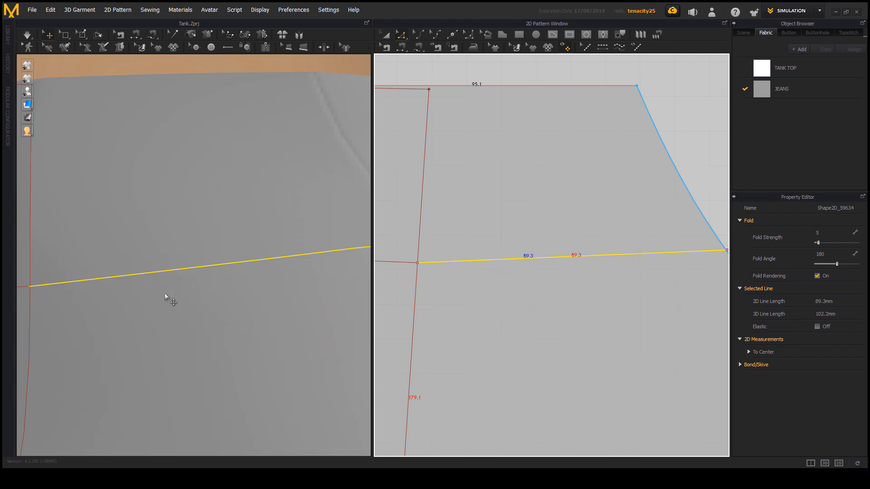
Select the waistband lines on the back panel and on the adjacent front pocket piece
scroll(191, 266, "down", 5)
scroll(190, 265, "down", 2)
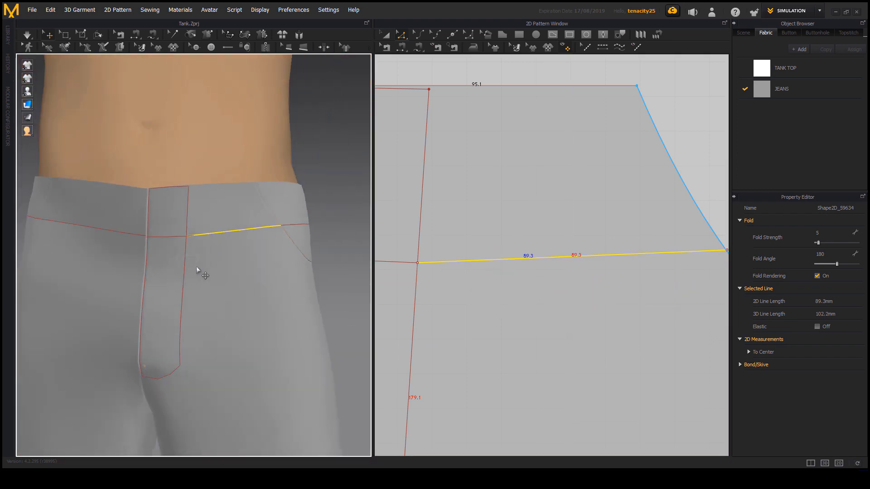
right_click_drag(200, 272, 177, 305)
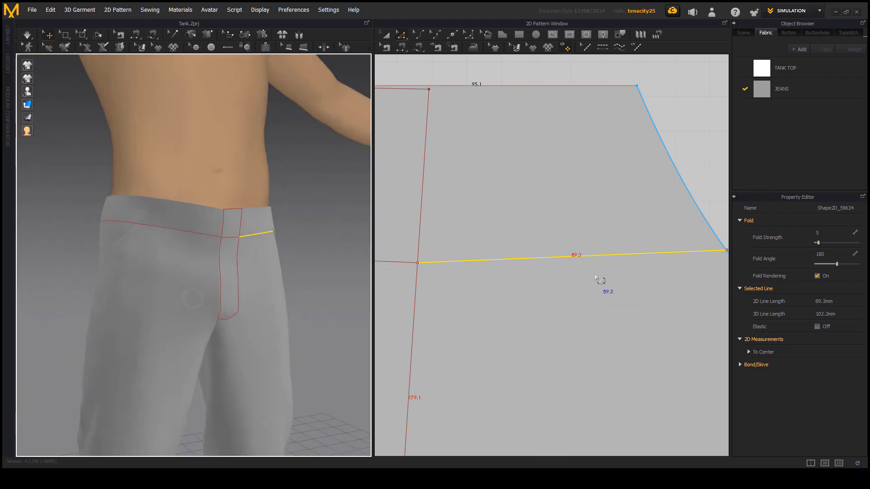
scroll(521, 254, "down", 10)
scroll(524, 257, "down", 6)
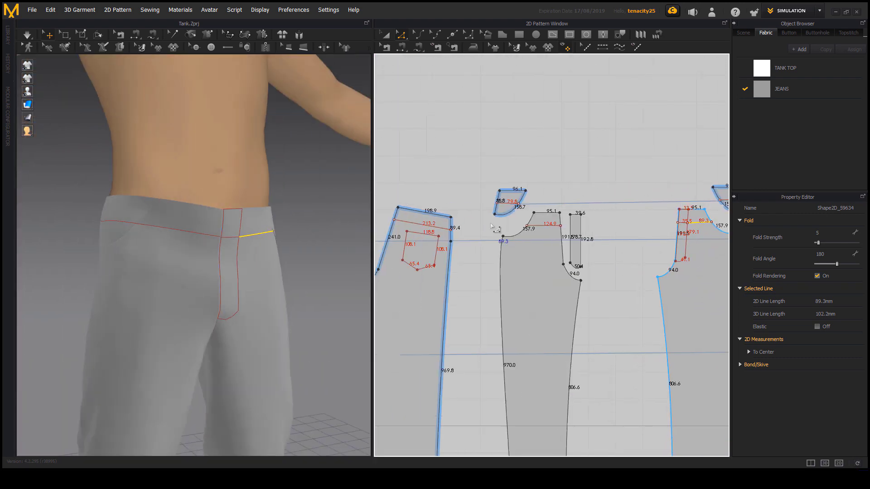
scroll(477, 223, "up", 8)
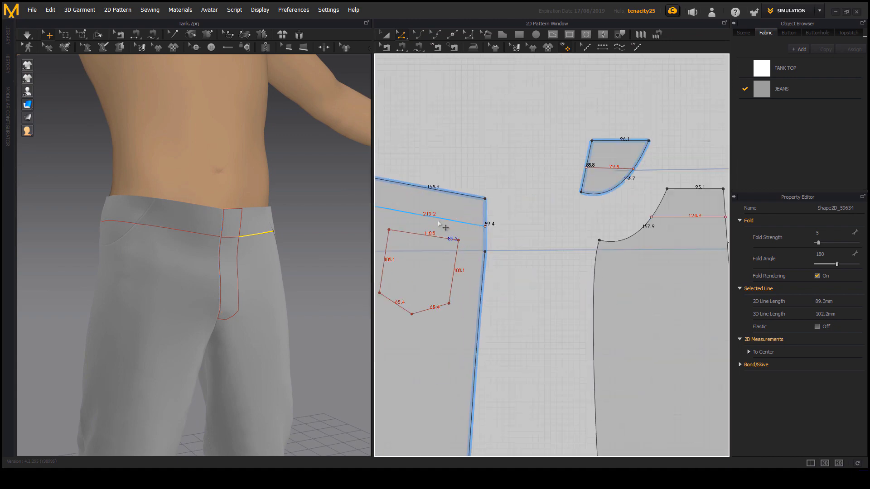
left_click(438, 219)
scroll(458, 243, "down", 3)
middle_click_drag(459, 245, 543, 227)
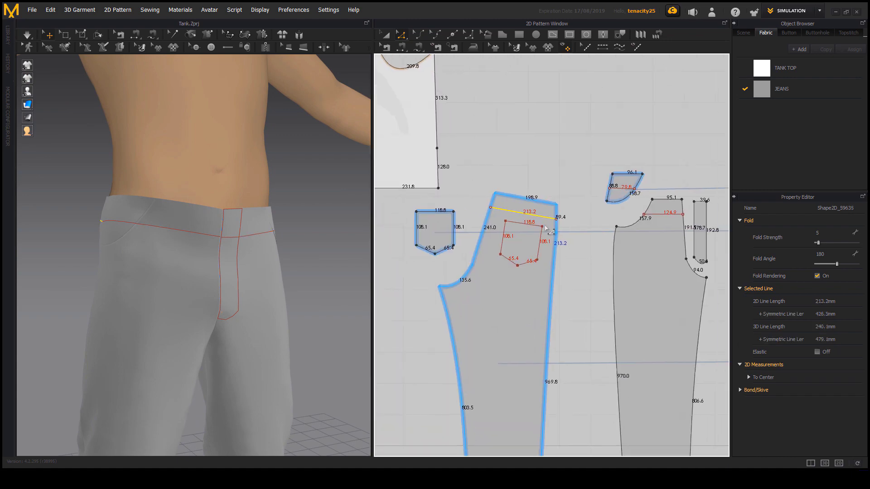
scroll(539, 225, "down", 2)
scroll(555, 239, "up", 3)
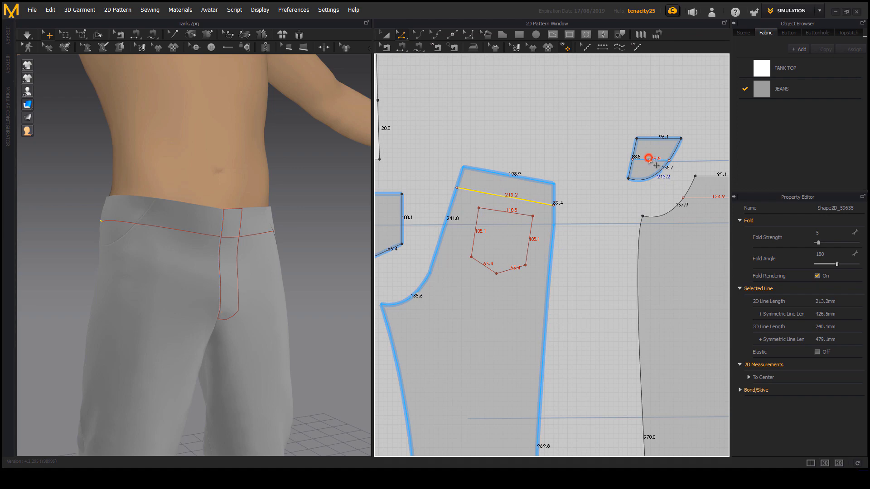
left_click(649, 160, "shift")
Add the waistband lines of both front panels, including the segment across the fly, to the selection
middle_click_drag(645, 205, 484, 235)
left_click(541, 228, "shift")
middle_click_drag(571, 267, 333, 302)
left_click(551, 258, "shift")
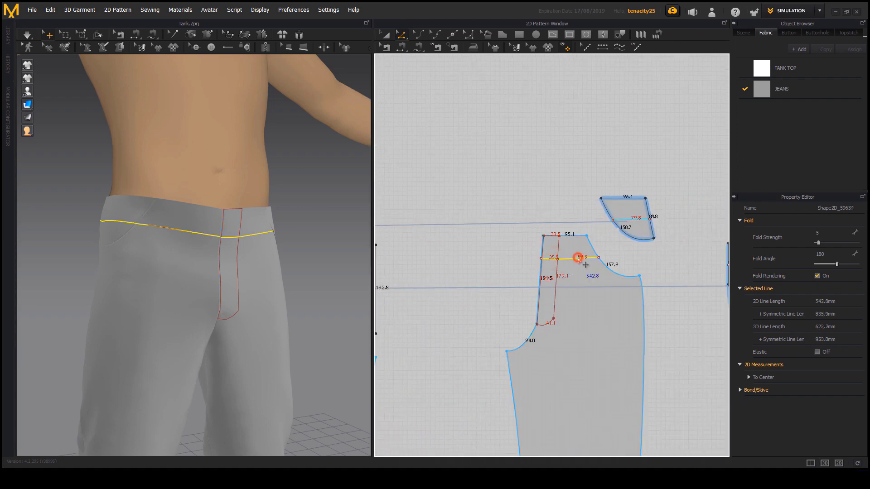
middle_click_drag(669, 265, 529, 271)
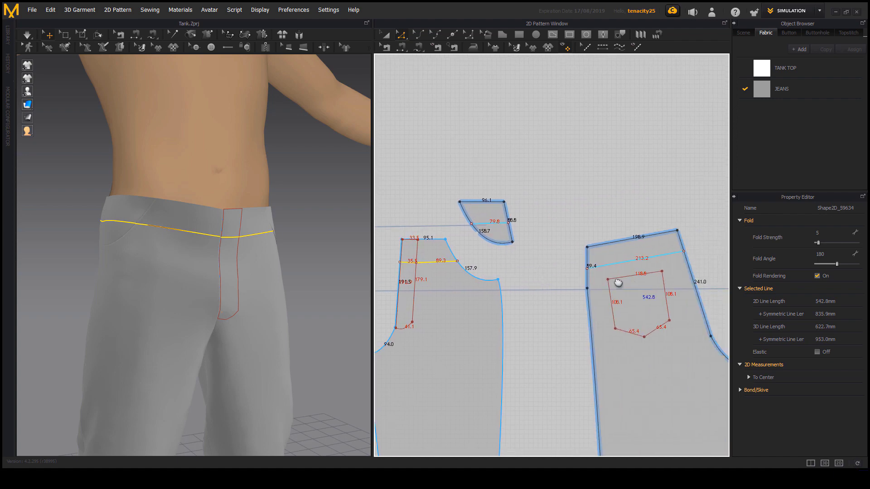
mouse_move(617, 281)
middle_mouse_down()
mouse_move(524, 290)
mouse_move(616, 285)
middle_mouse_up()
left_click(576, 262, "shift")
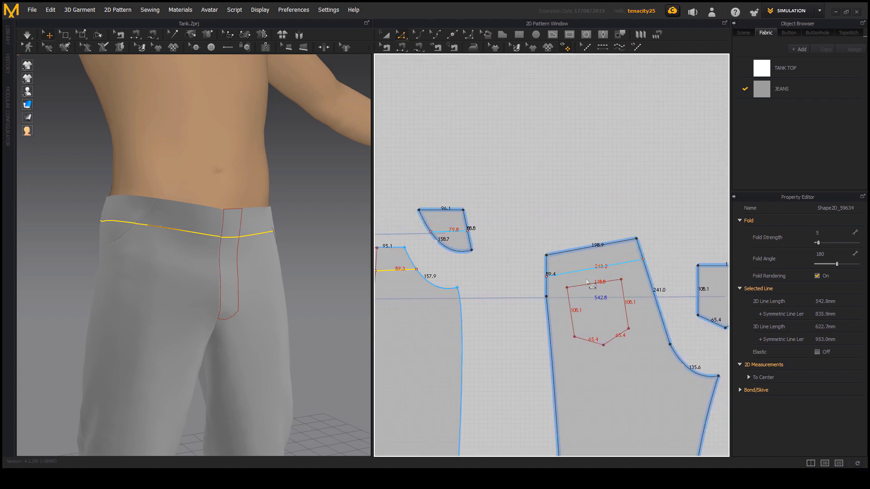
Examine the selected waistband lines across the front panels, pocket pieces and back panel
scroll(586, 280, "up", 5)
middle_click_drag(557, 290, 474, 297)
middle_click_drag(563, 302, 596, 306)
scroll(495, 303, "down", 5)
scroll(476, 293, "up", 5)
scroll(595, 306, "down", 8)
middle_click_drag(574, 347, 562, 298)
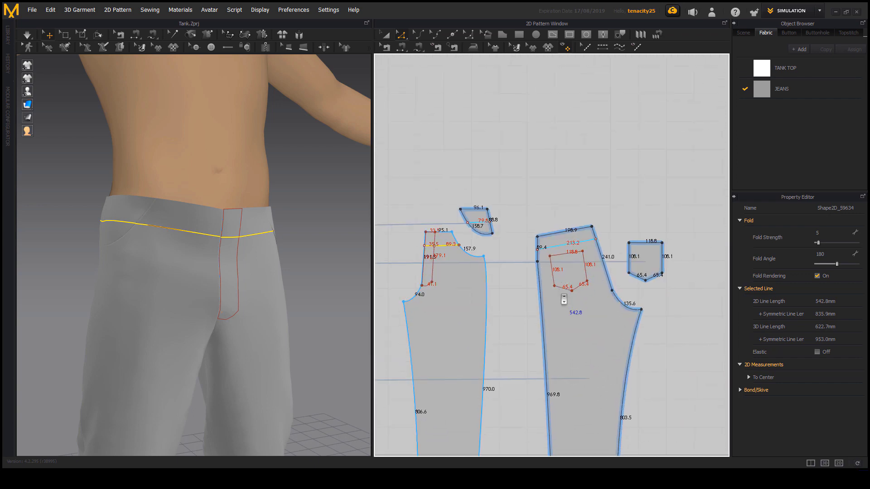
scroll(563, 299, "down", 5)
scroll(598, 272, "up", 8)
scroll(632, 271, "down", 4)
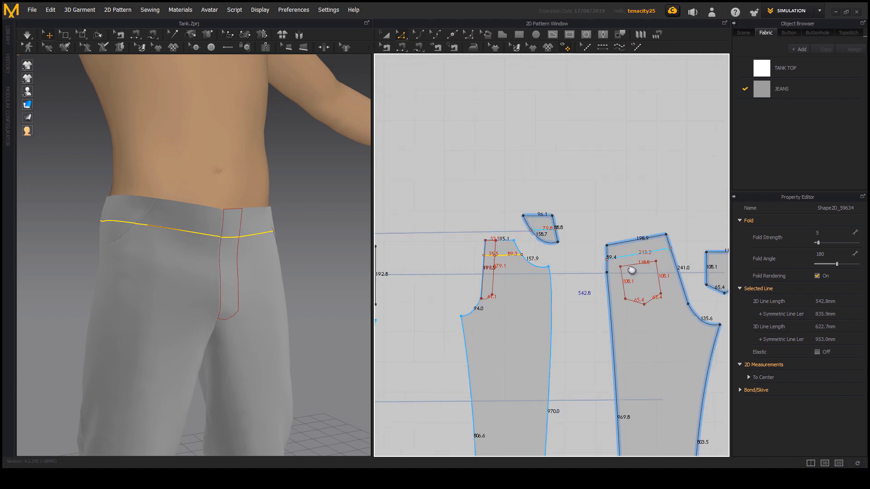
scroll(631, 270, "down", 5)
scroll(548, 272, "up", 6)
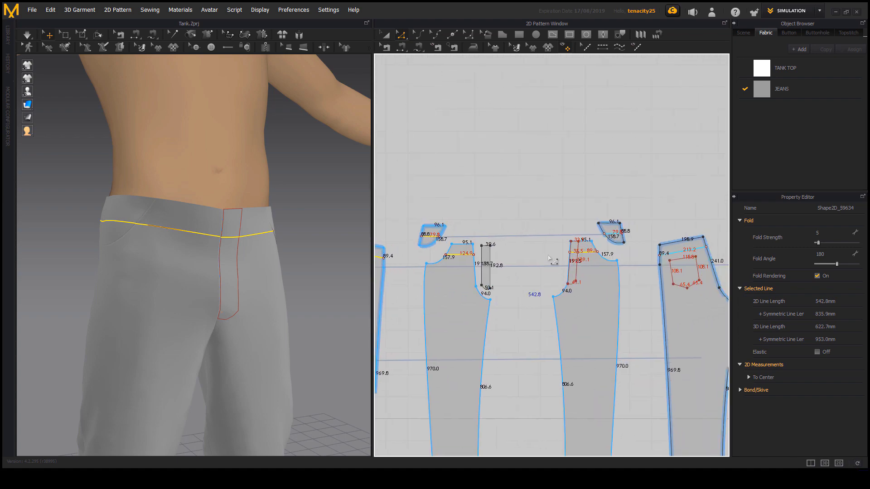
mouse_move(648, 261)
middle_mouse_down()
mouse_move(549, 270)
mouse_move(650, 252)
middle_mouse_up()
middle_click_drag(503, 266, 588, 277)
Apply Cut & Sew to all selected waistband lines
scroll(525, 247, "up", 8)
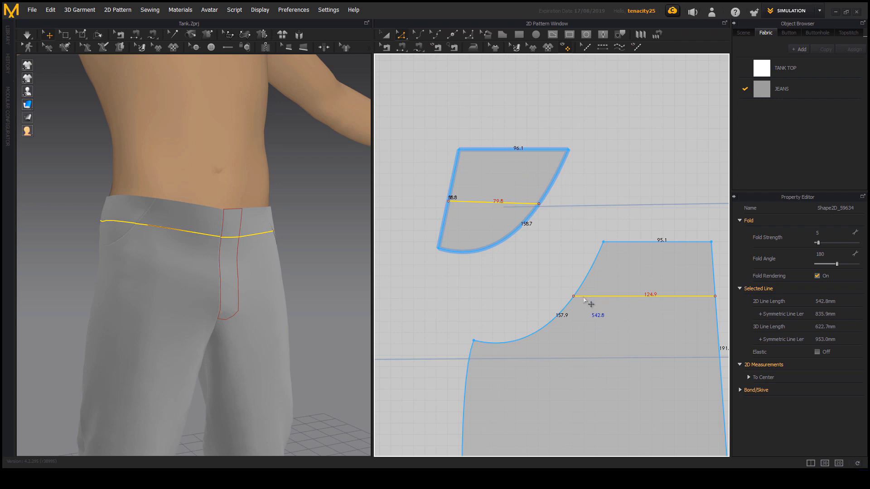
right_click(584, 300)
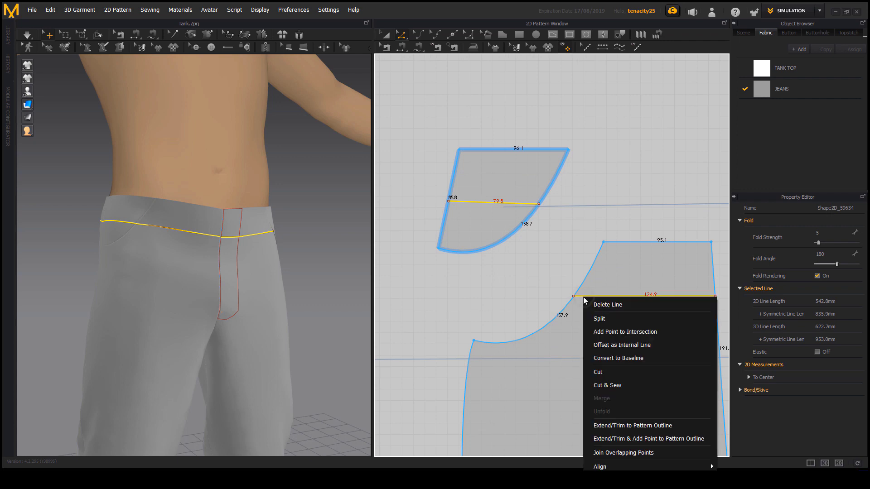
left_click(623, 388)
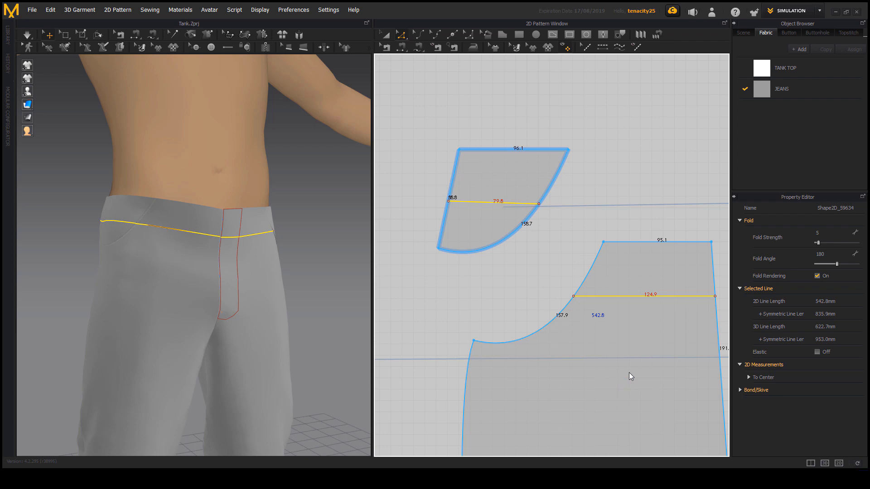
Examine the new waistband seam around the back and front of the jeans
right_click_drag(203, 270, 190, 345)
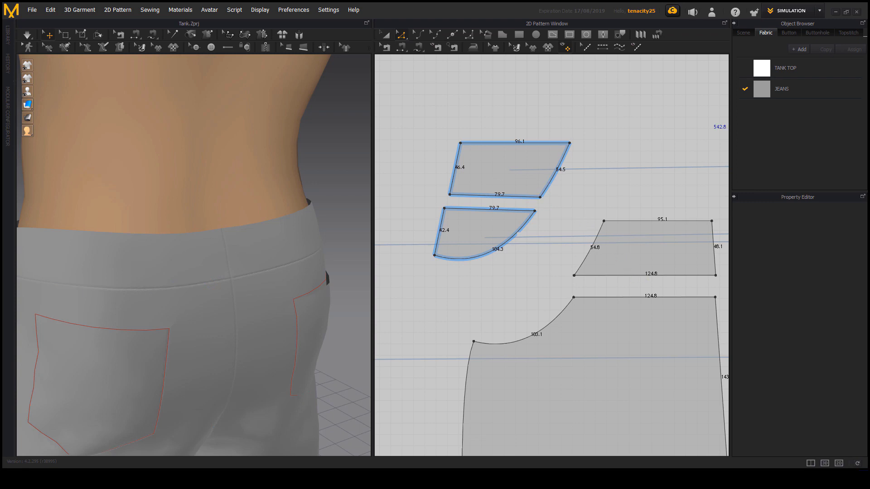
left_click_drag(553, 30, 557, 43)
left_click_drag(404, 175, 590, 174)
left_click_drag(402, 234, 588, 242)
mouse_move(200, 282)
right_mouse_down()
mouse_move(272, 224)
mouse_move(182, 224)
mouse_move(278, 223)
mouse_move(281, 233)
mouse_move(173, 225)
mouse_move(210, 231)
mouse_move(231, 218)
right_mouse_up()
scroll(231, 218, "up", 5)
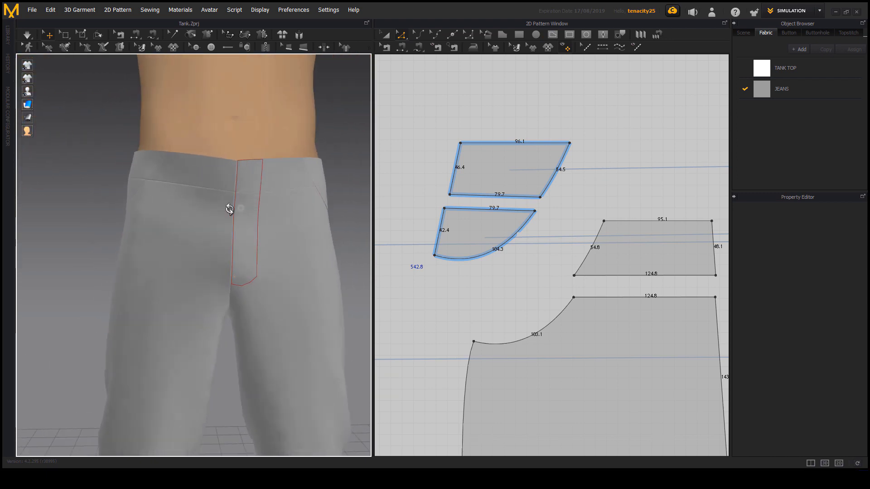
middle_click_drag(265, 198, 246, 256)
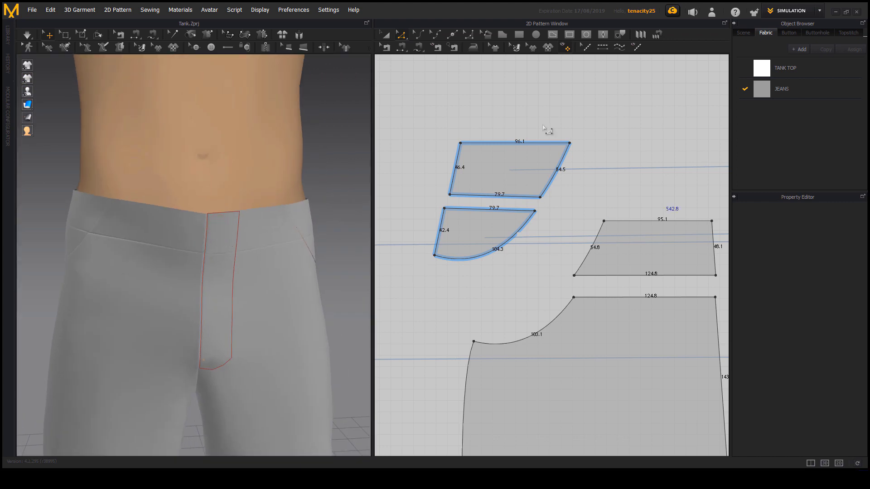
right_click_drag(170, 184, 198, 183)
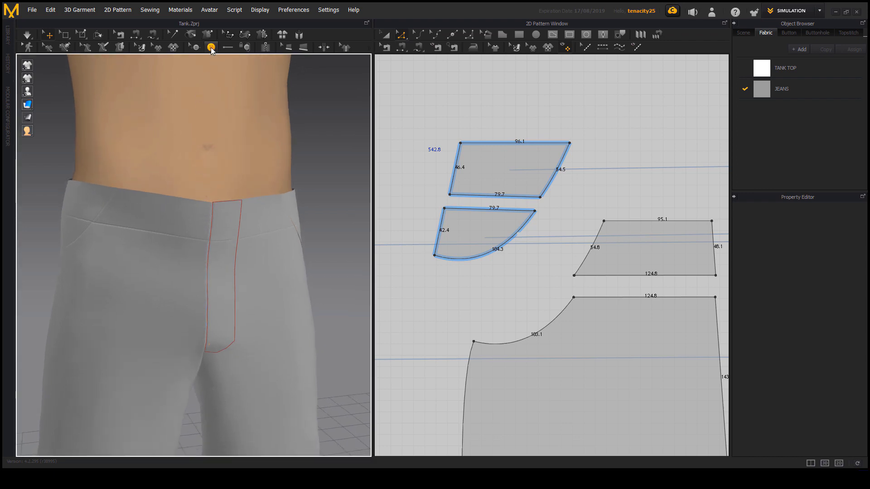
Place a default button on the front waistband above the fly and check its fit from both sides
left_click(211, 47)
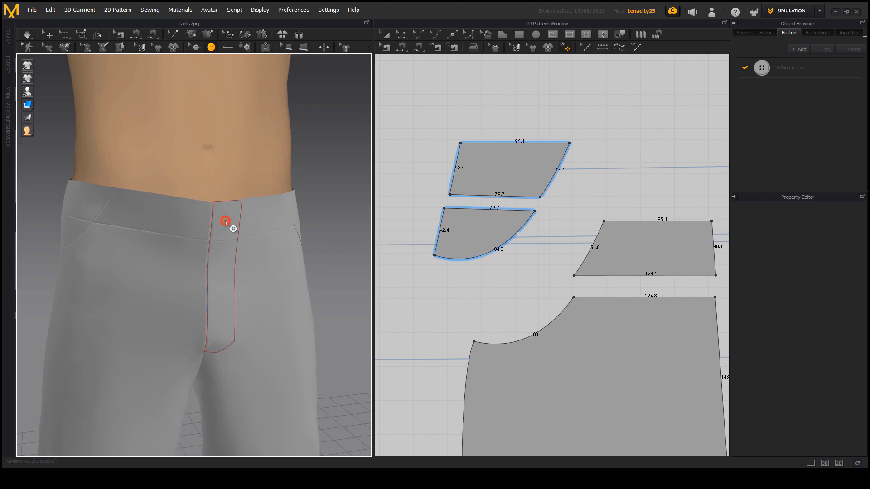
right_click_drag(259, 217, 202, 218)
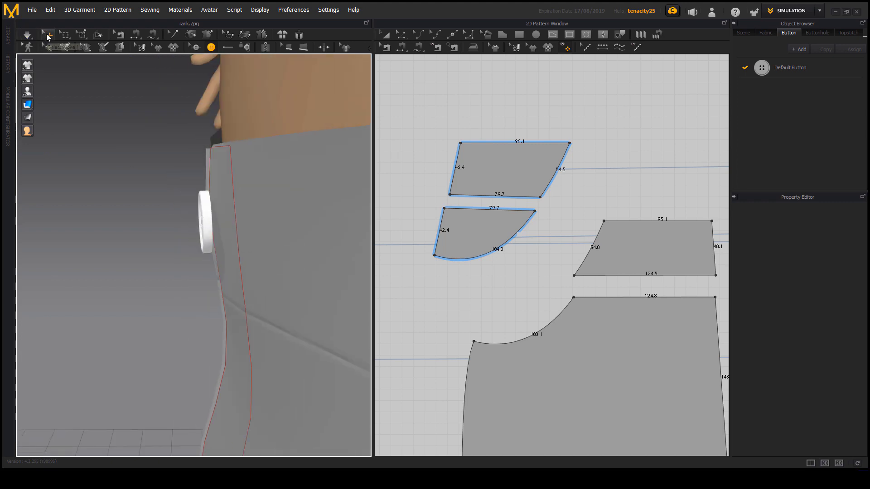
left_click(47, 35)
left_click(211, 219)
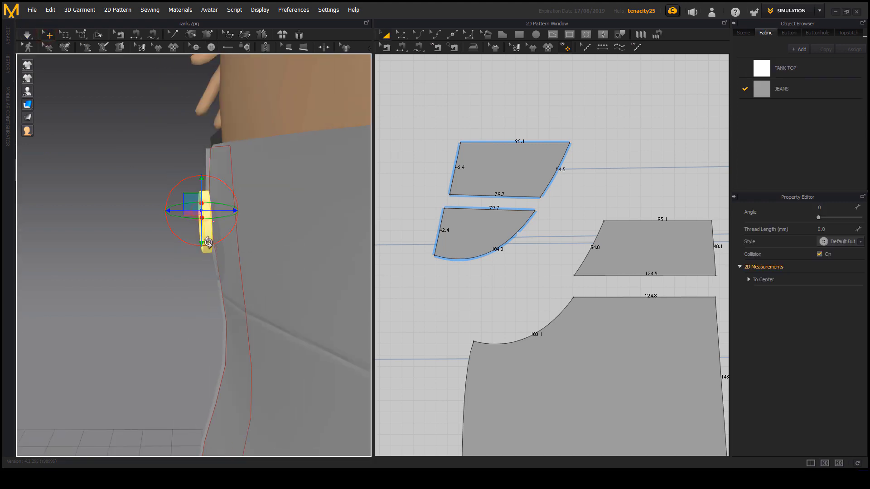
right_click_drag(210, 220, 229, 208)
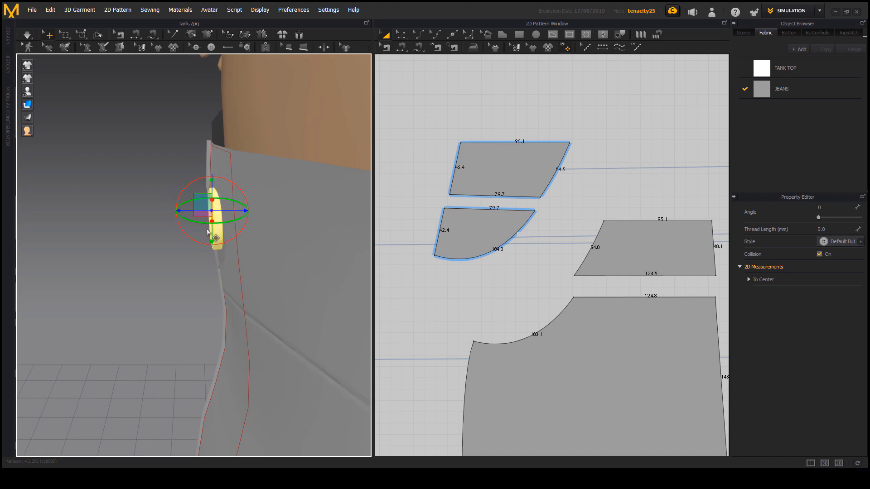
right_click_drag(232, 221, 290, 234)
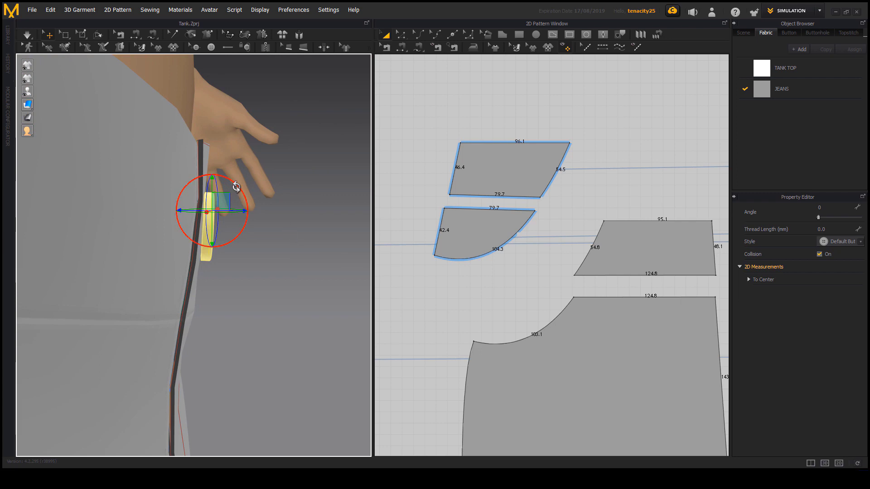
left_click(290, 281)
scroll(237, 313, "down", 3)
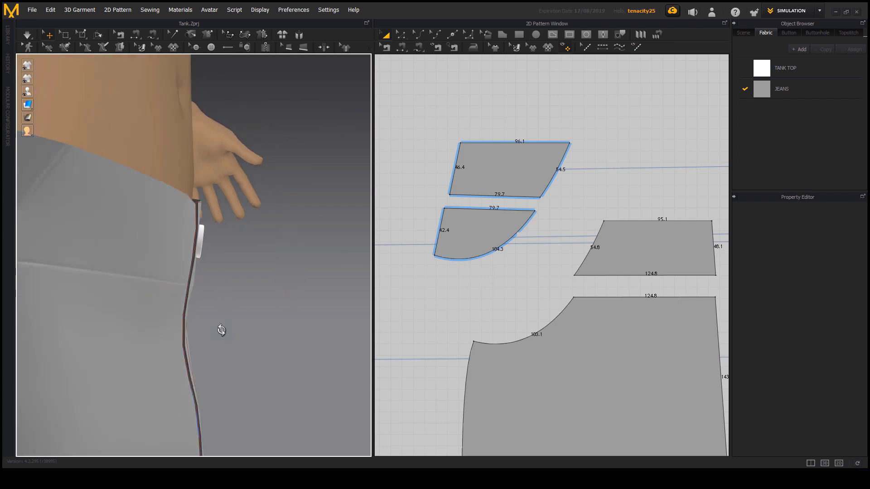
Examine the button's placement and the fly on the front of the jeans from several angles
right_click_drag(222, 332, 175, 334)
scroll(174, 334, "down", 2)
middle_click_drag(175, 334, 265, 254)
scroll(271, 272, "down", 3)
middle_click_drag(276, 285, 277, 227)
right_click_drag(277, 226, 144, 198)
scroll(247, 282, "down", 3)
scroll(168, 229, "up", 4)
middle_click_drag(168, 230, 191, 252)
right_click_drag(191, 252, 210, 262)
scroll(192, 217, "up", 3)
middle_click_drag(192, 217, 207, 250)
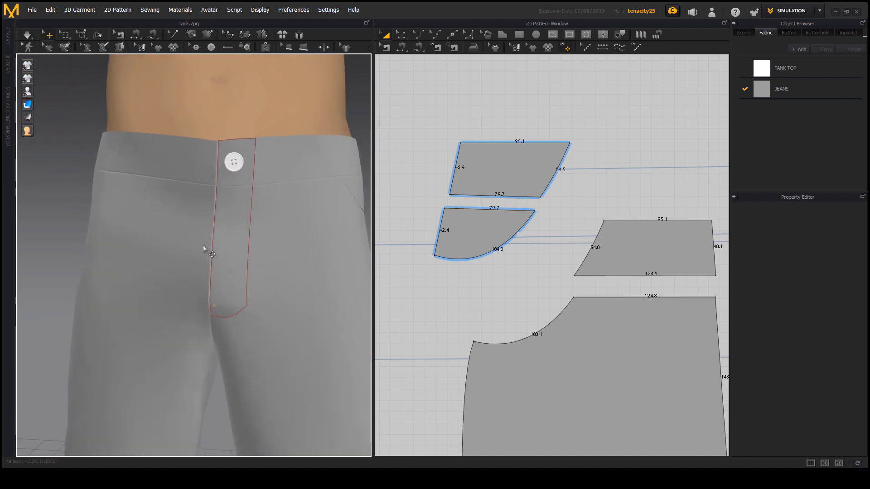
right_click_drag(208, 251, 233, 250)
middle_click_drag(233, 250, 204, 272)
right_click_drag(204, 272, 196, 255)
Examine the fly outline on the front panel and the separate fly piece in the 2D pattern
middle_click_drag(539, 370, 480, 296)
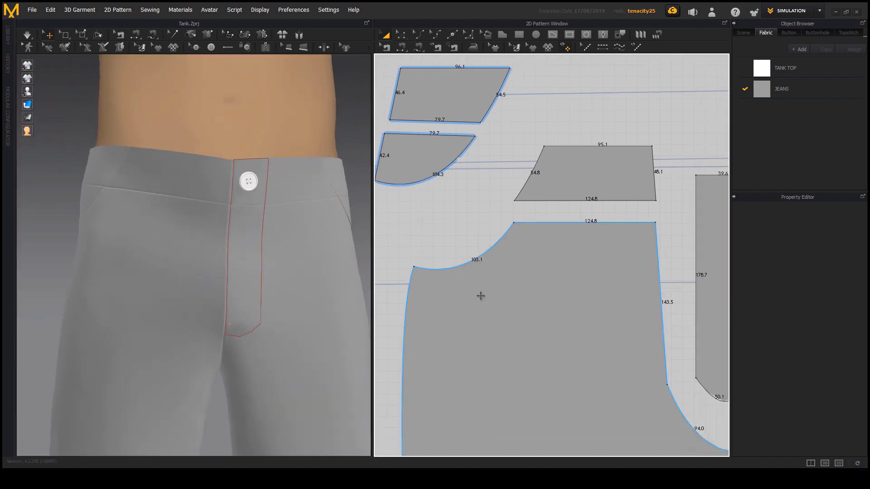
scroll(578, 295, "down", 3)
middle_click_drag(579, 296, 430, 234)
right_click_drag(287, 226, 237, 262)
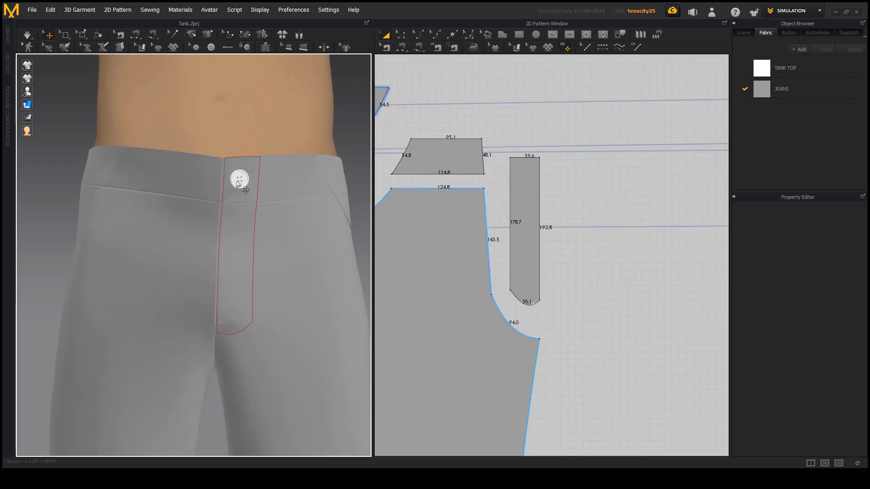
middle_click_drag(562, 284, 485, 253)
scroll(518, 227, "down", 3)
scroll(644, 196, "up", 5)
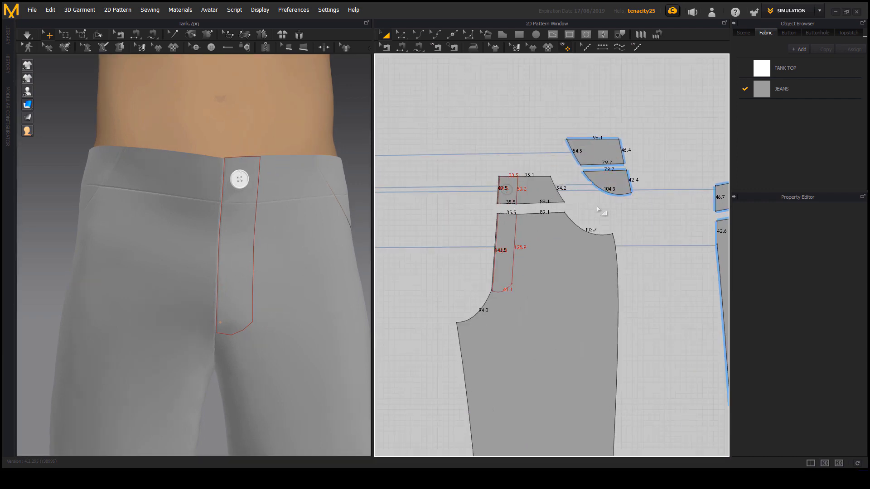
scroll(581, 194, "up", 3)
scroll(565, 259, "down", 3)
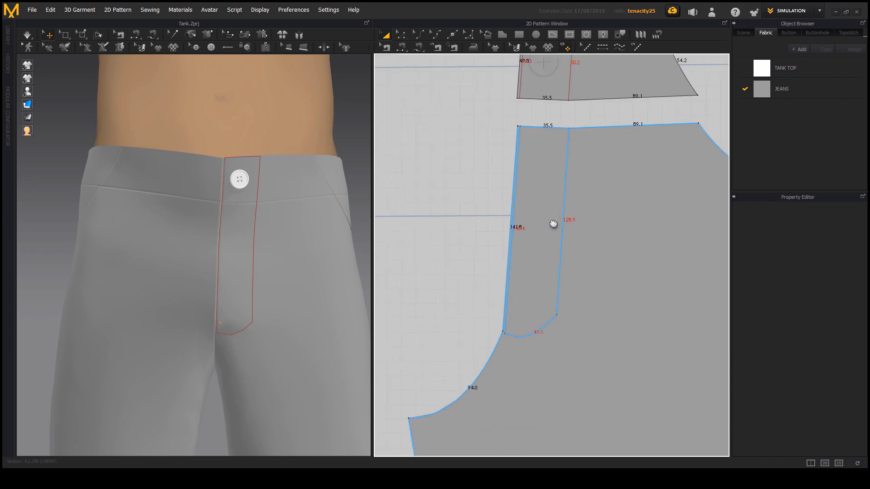
scroll(553, 225, "up", 3)
middle_click_drag(541, 224, 541, 234)
middle_click_drag(543, 203, 533, 249)
scroll(555, 196, "down", 2)
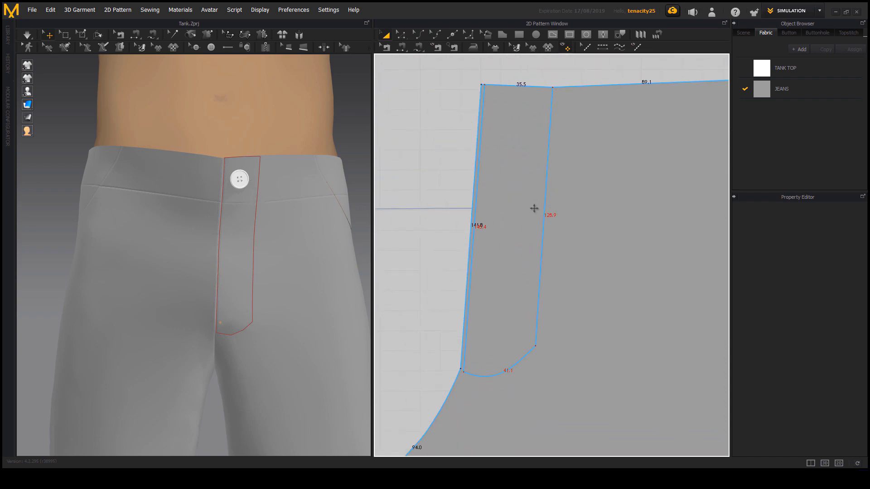
scroll(534, 208, "down", 3)
scroll(548, 192, "up", 1)
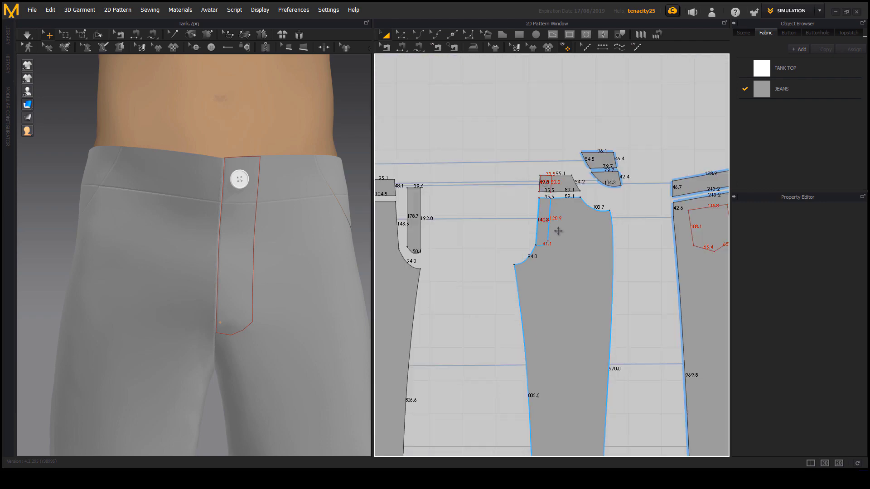
scroll(558, 231, "down", 2)
scroll(558, 231, "up", 5)
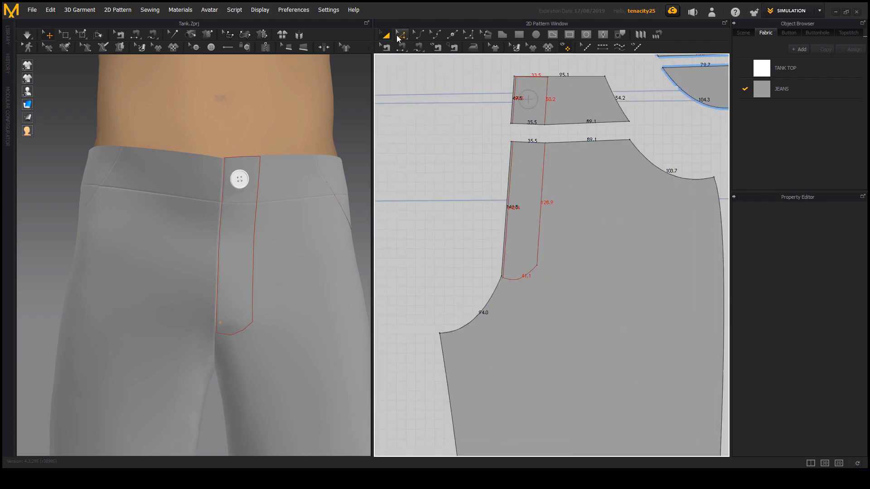
Offset the whole fly outline below the waistband seam on the front panel as one internal line at 5.0 mm
left_click(399, 36)
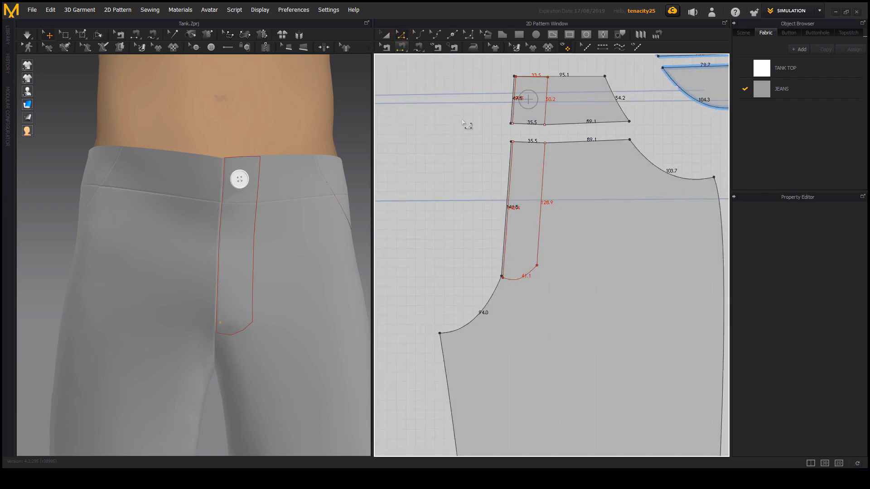
scroll(607, 245, "up", 2)
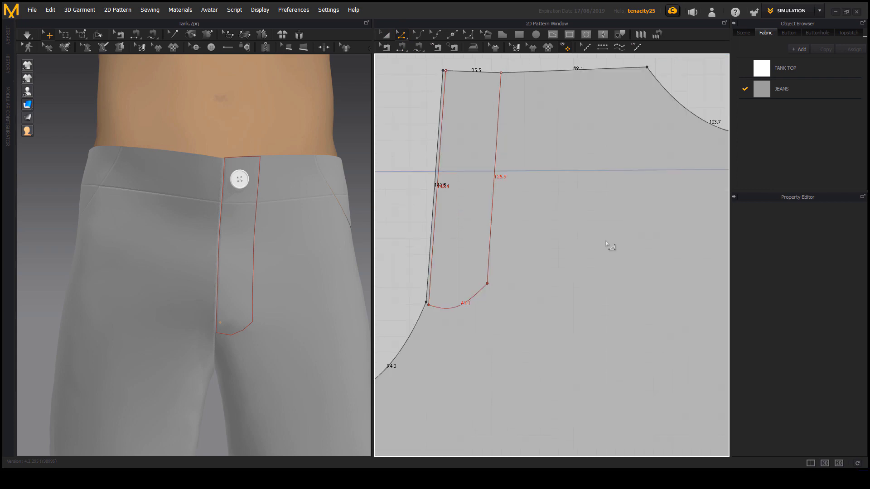
double_click(491, 203)
middle_click_drag(492, 217, 513, 228)
middle_click_drag(403, 237, 411, 269)
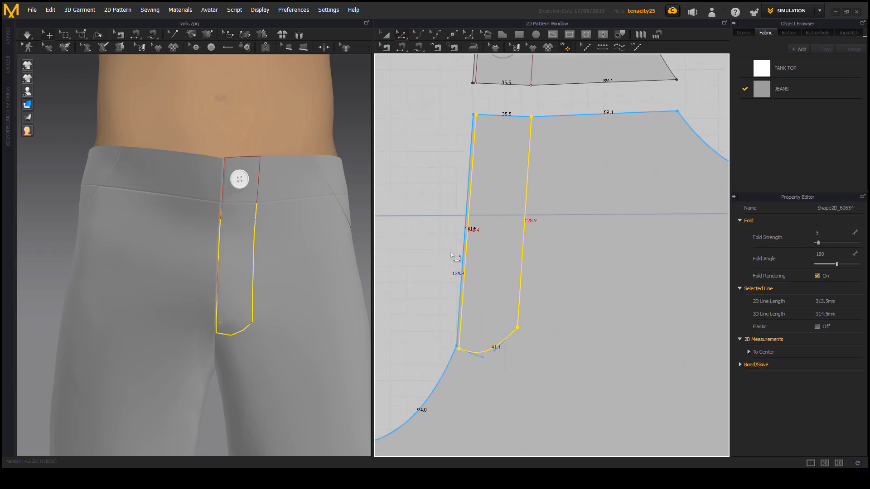
right_click(526, 198)
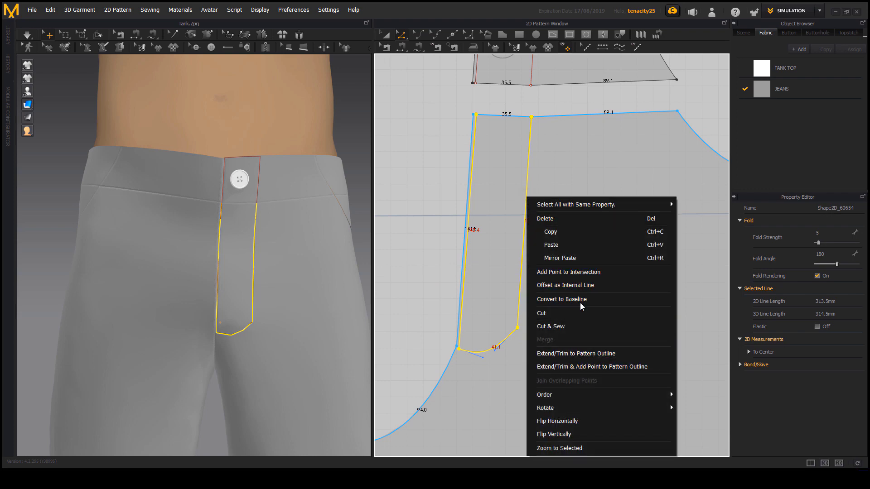
left_click(582, 284)
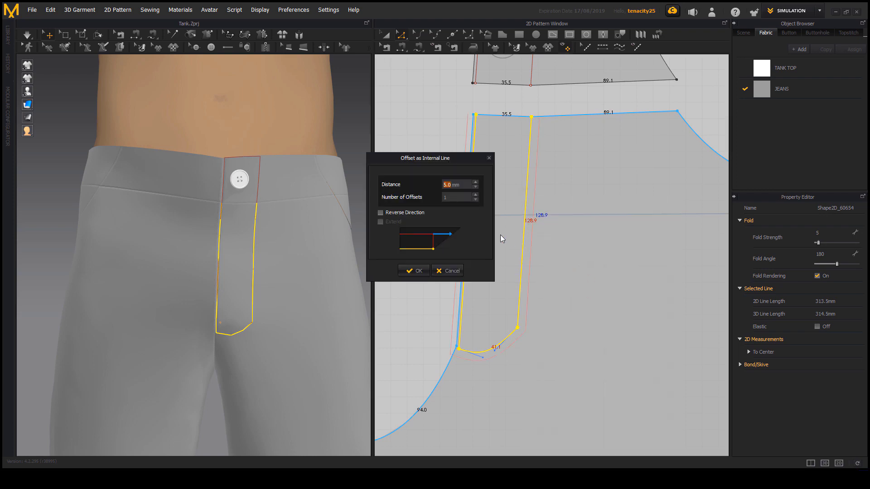
left_click(413, 271)
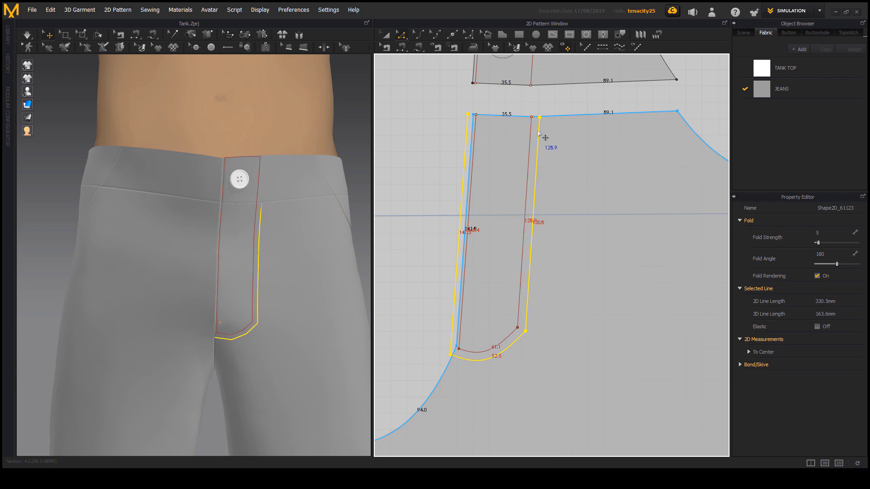
Scale down the offset fly shape and move it fully onto the front panel
key("a")
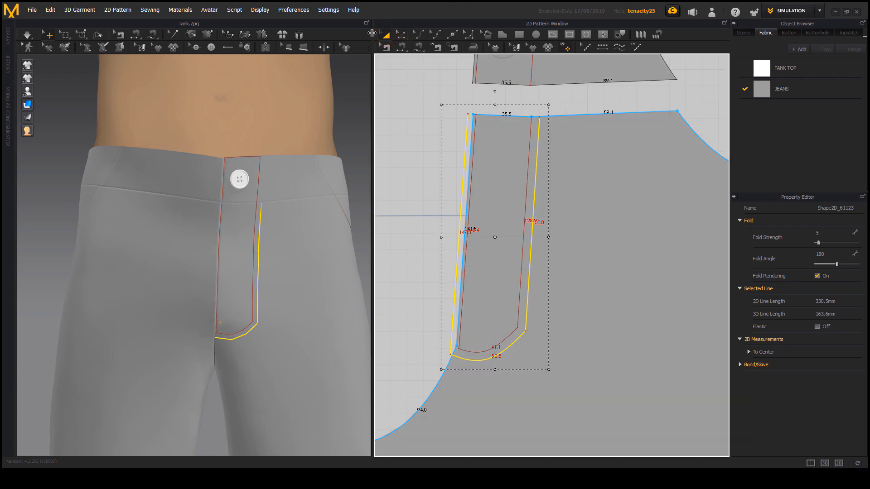
left_click_drag(548, 105, 530, 156)
left_click_drag(513, 275, 531, 227)
left_click_drag(444, 246, 426, 199)
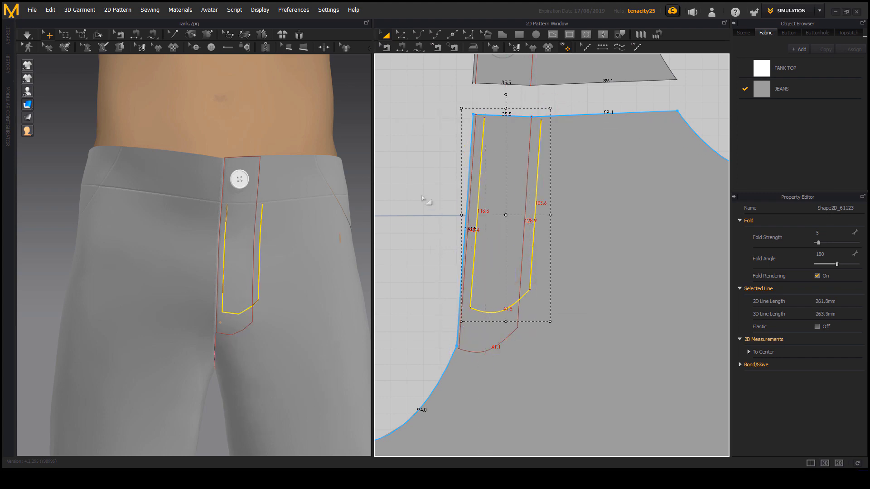
scroll(436, 189, "up", 5)
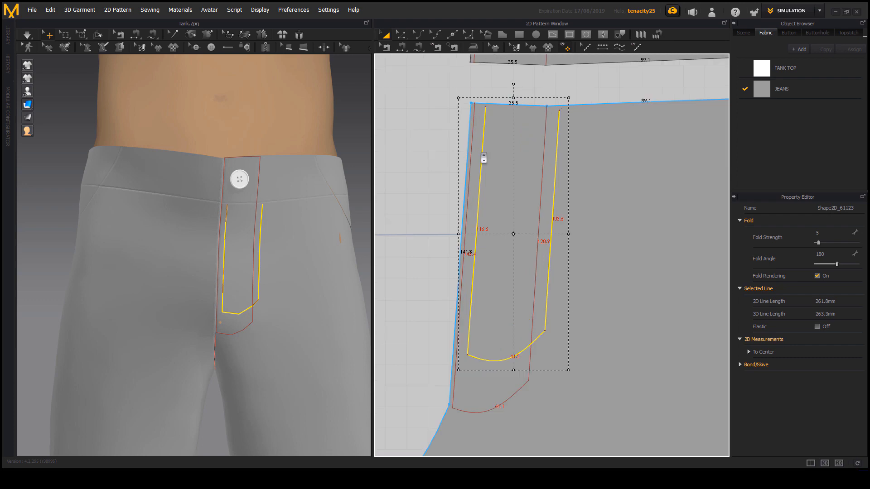
left_click(416, 162)
Move the two upper endpoints of the offset line to the panel's top edge, inside the original fly outline
scroll(509, 155, "down", 3)
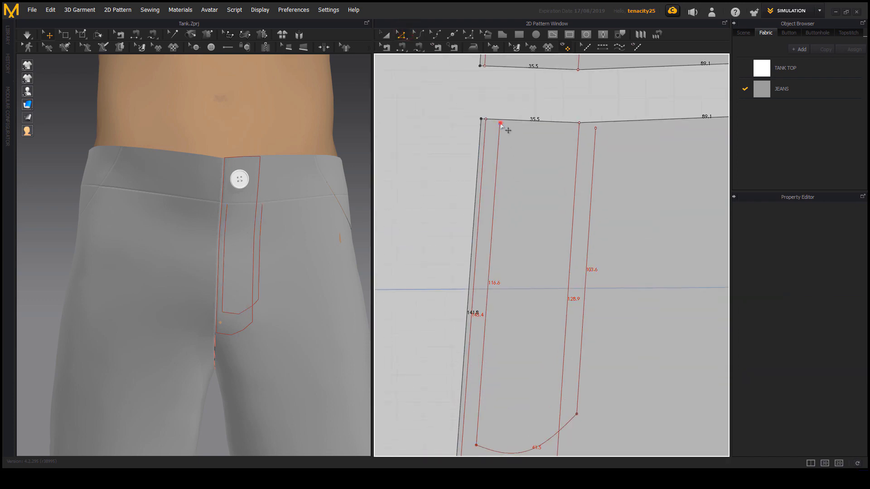
left_click_drag(500, 125, 501, 121)
left_click_drag(595, 128, 564, 124)
Reposition the lower curve and its corner points so the inner line runs evenly inside the original fly outline
middle_click_drag(599, 272, 613, 184)
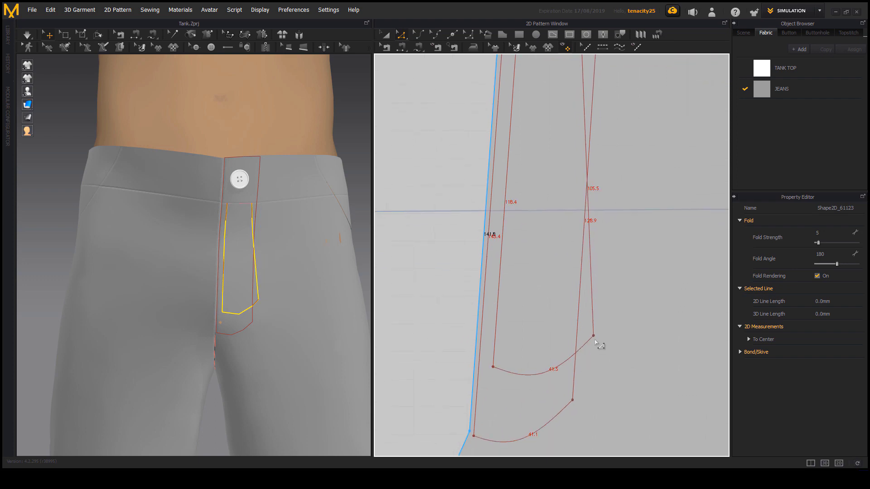
left_click_drag(594, 336, 559, 344)
left_click_drag(519, 377, 523, 435)
middle_click_drag(546, 399, 547, 398)
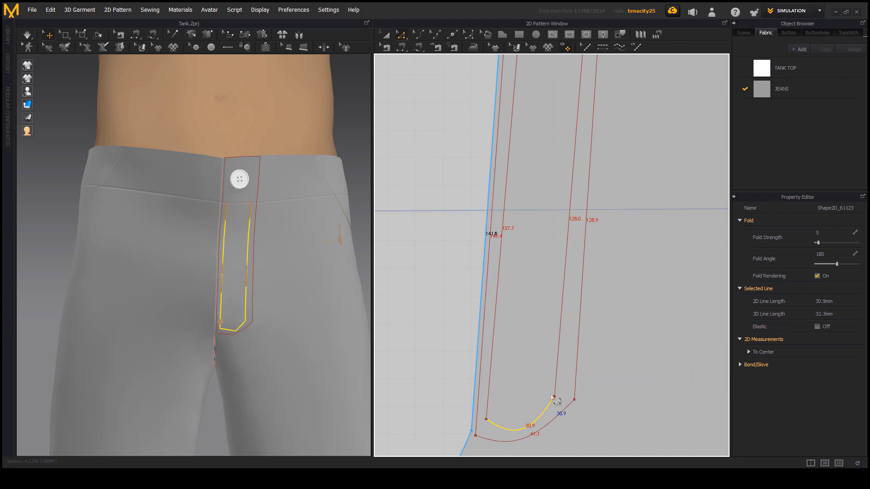
left_click(551, 396)
left_click_drag(556, 398, 560, 397)
left_click_drag(485, 421, 491, 420)
Fine-tune both upper endpoints of the inner fly line so they sit exactly on the panel's top edge
middle_click_drag(581, 139, 577, 278)
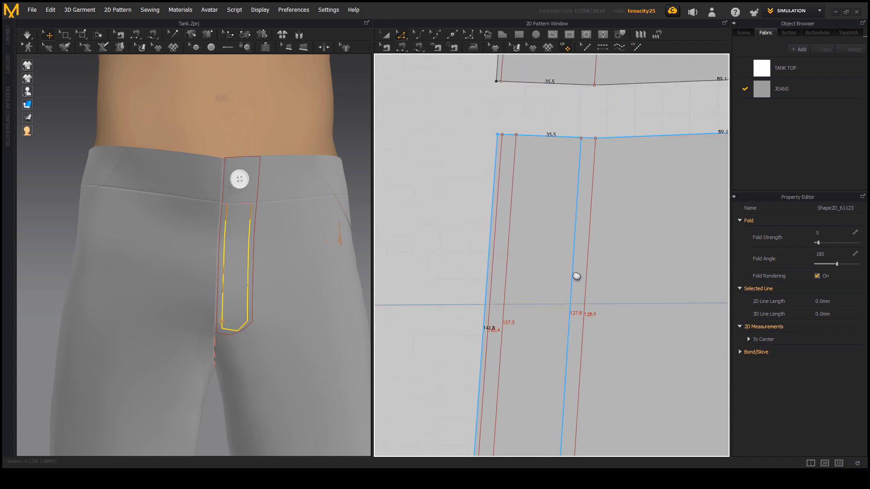
scroll(564, 202, "up", 5)
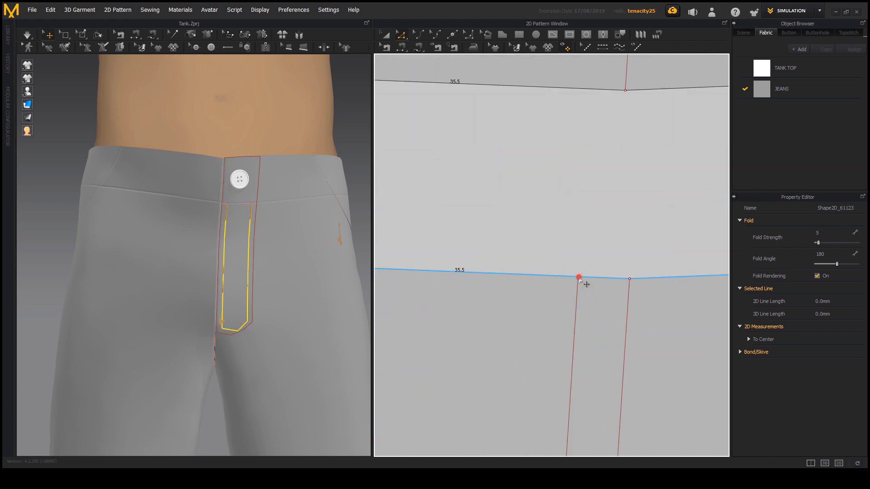
left_click(579, 278)
middle_click_drag(547, 310, 680, 286)
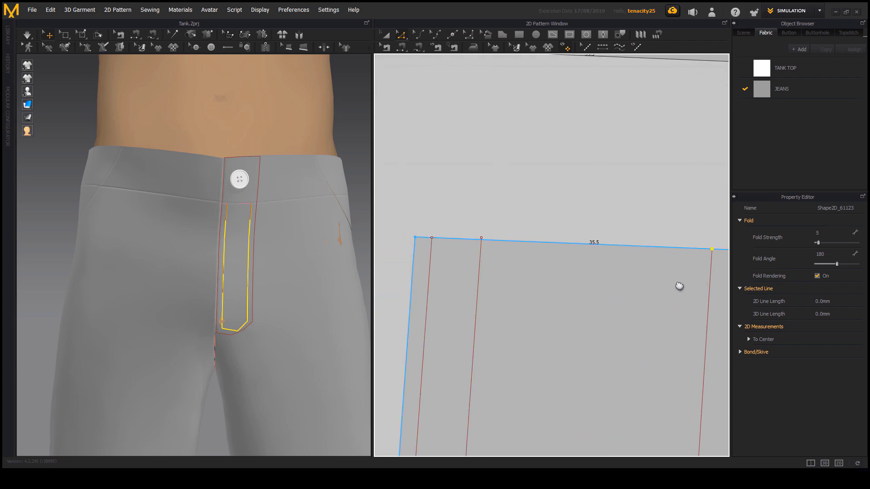
middle_click_drag(513, 243, 444, 234)
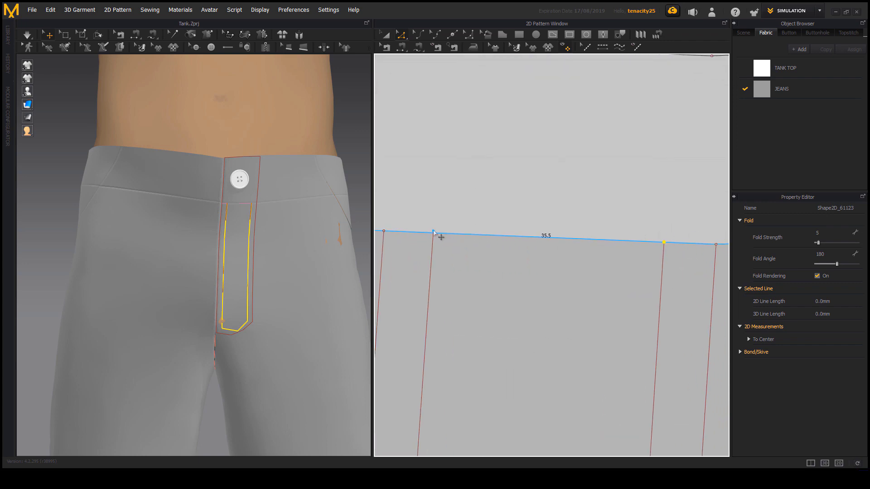
left_click(433, 232)
scroll(502, 282, "down", 4)
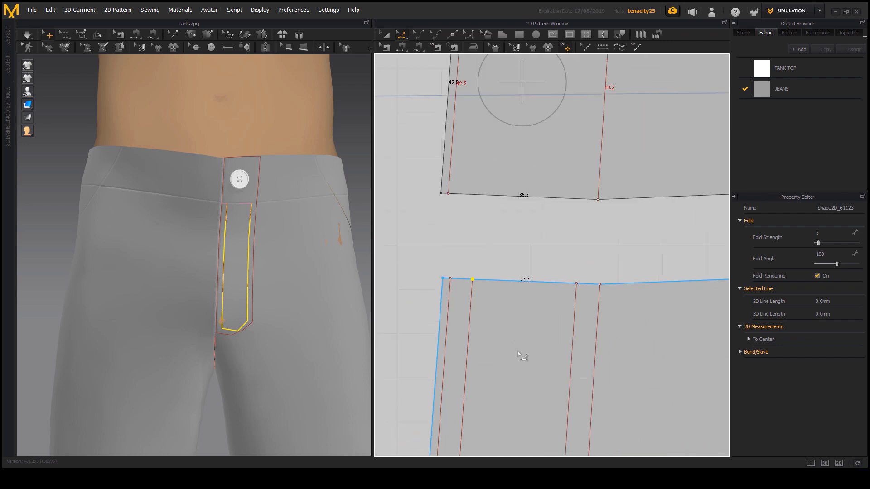
Flatten the bottom curve of the inner fly line by editing its curvature upward, away from the outer curve
middle_click_drag(523, 356, 530, 152)
middle_click_drag(529, 380, 550, 108)
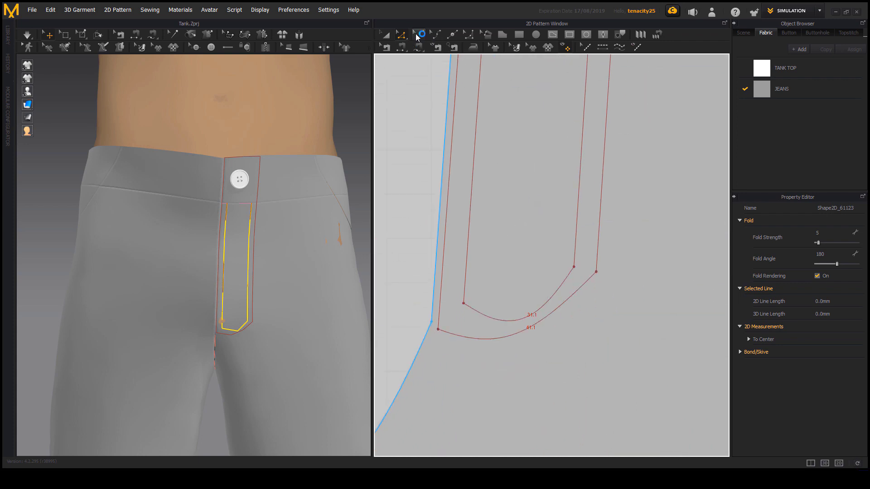
left_click(415, 34)
left_click_drag(525, 320, 498, 305)
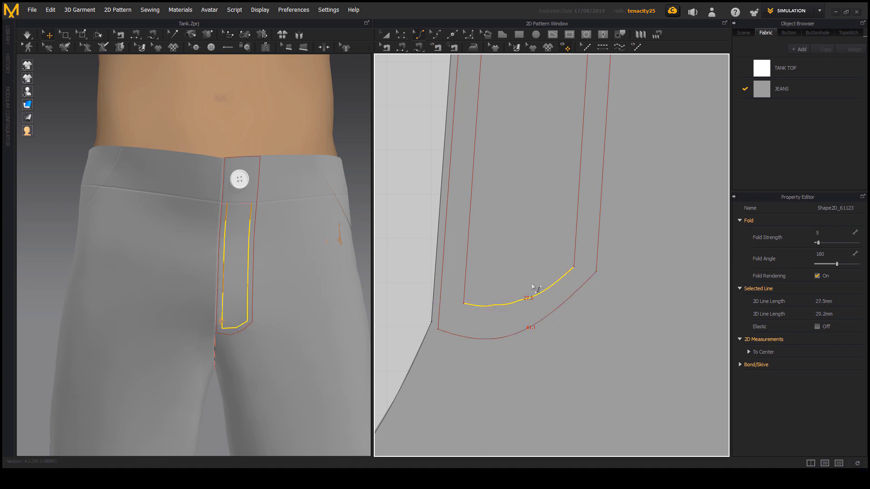
right_click_drag(554, 267, 558, 303)
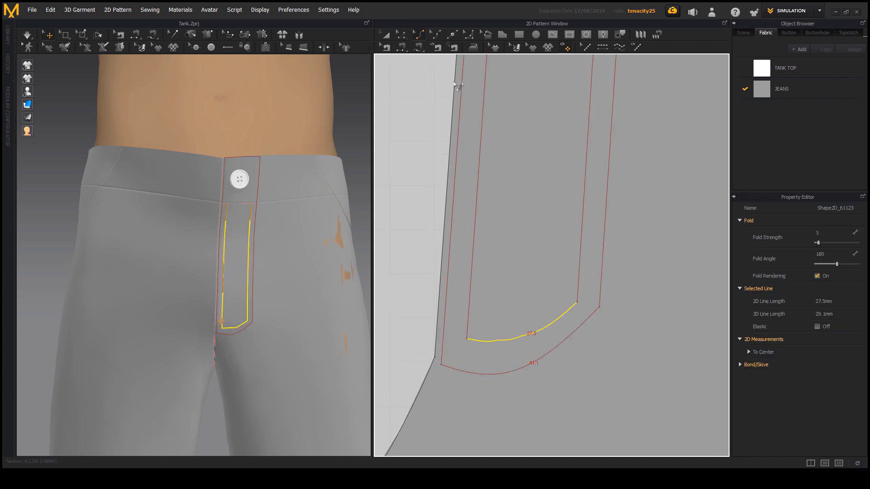
key("z")
left_click(528, 334)
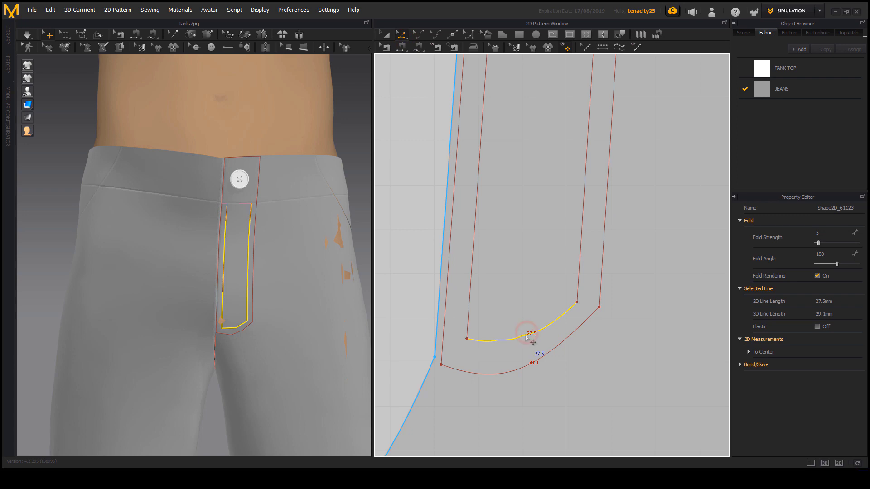
left_click(414, 331)
left_click(497, 339)
key("Delete")
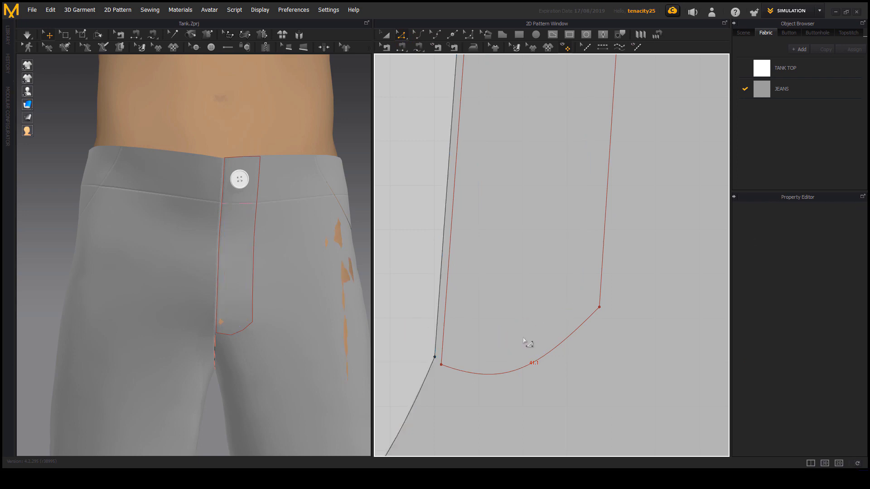
key("ctrl+z")
scroll(524, 383, "down", 2)
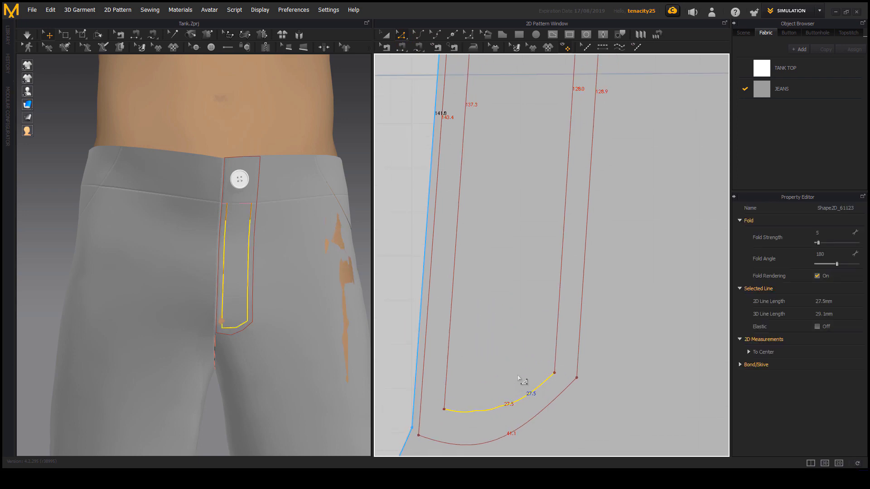
scroll(517, 327, "up", 2)
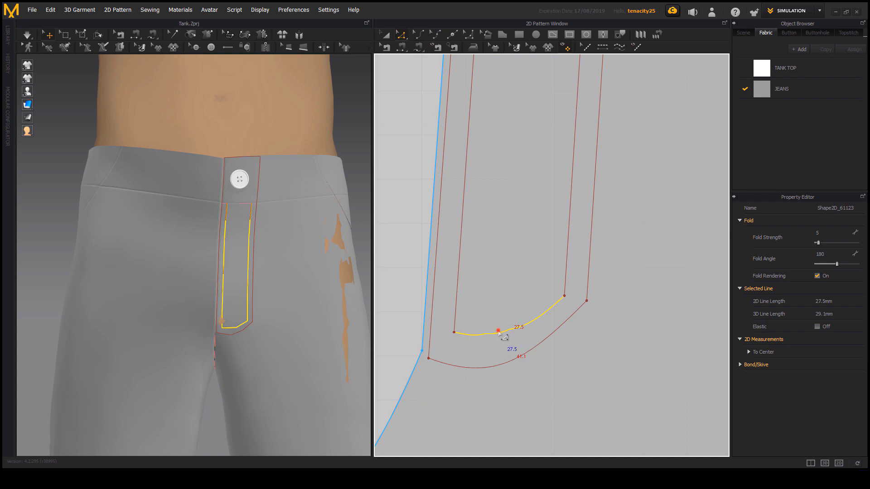
Deepen the inner fly line's bottom curve again with the curvature tool so it follows the outer fly curve
left_click(499, 332)
left_click(417, 35)
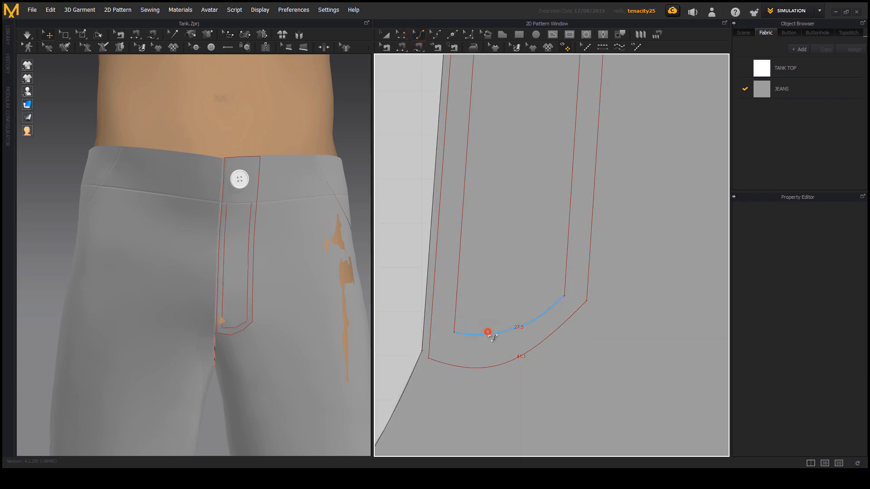
left_click(468, 334)
left_click(399, 35)
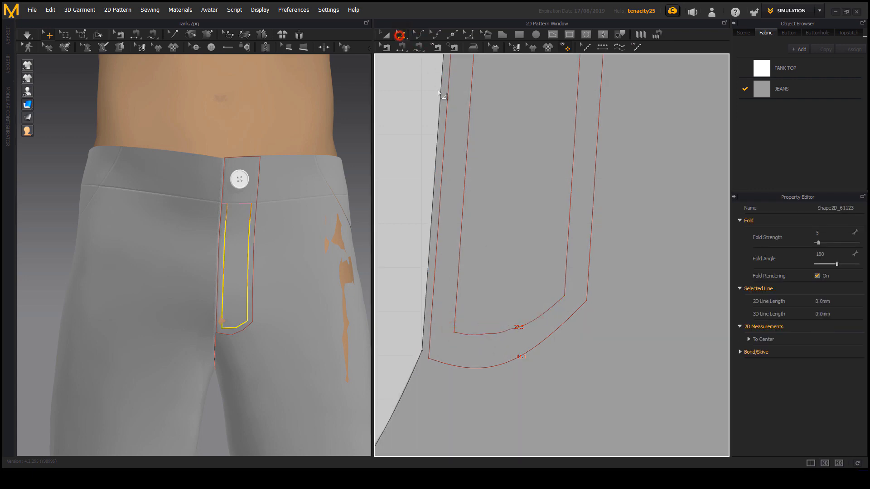
left_click(454, 330)
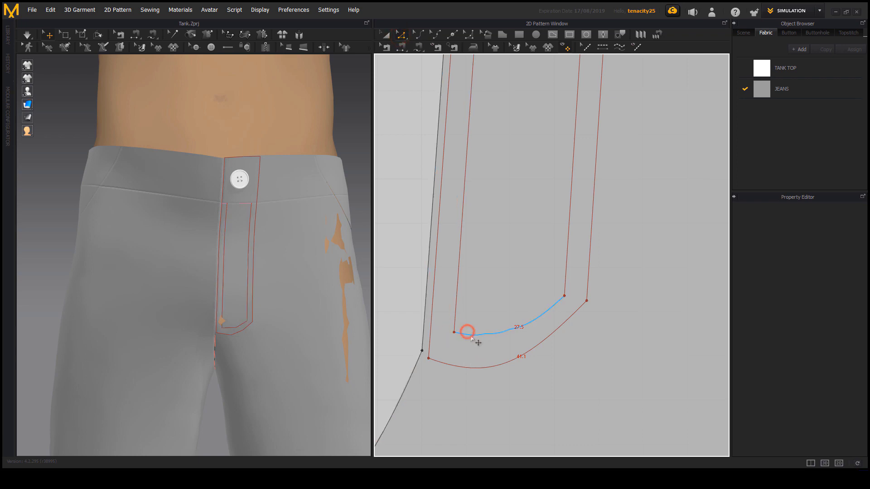
left_click_drag(469, 336, 470, 341)
left_click_drag(524, 315, 517, 332)
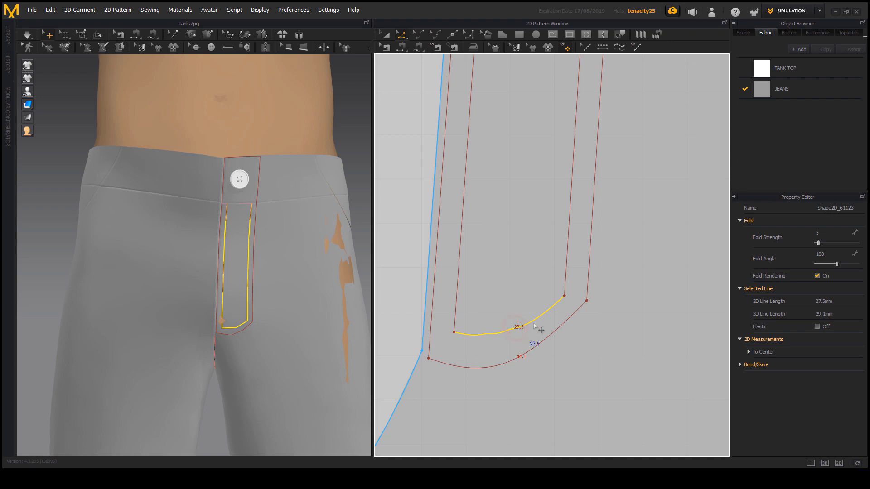
left_click(408, 274)
left_click(485, 333)
left_click(416, 35)
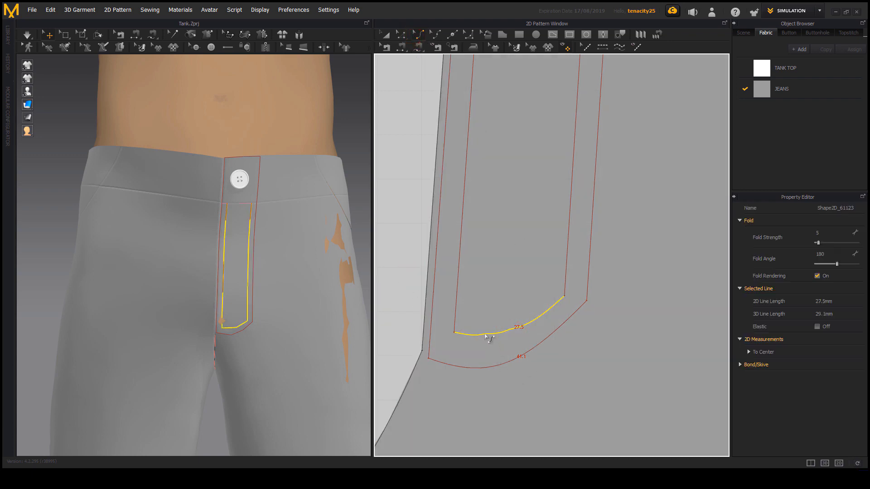
left_click_drag(486, 335, 510, 336)
left_click_drag(566, 327, 564, 326)
Raise the inner fly line's right corner point slightly to even out its gap to the outer fly outline
left_click(400, 34)
left_click(565, 296)
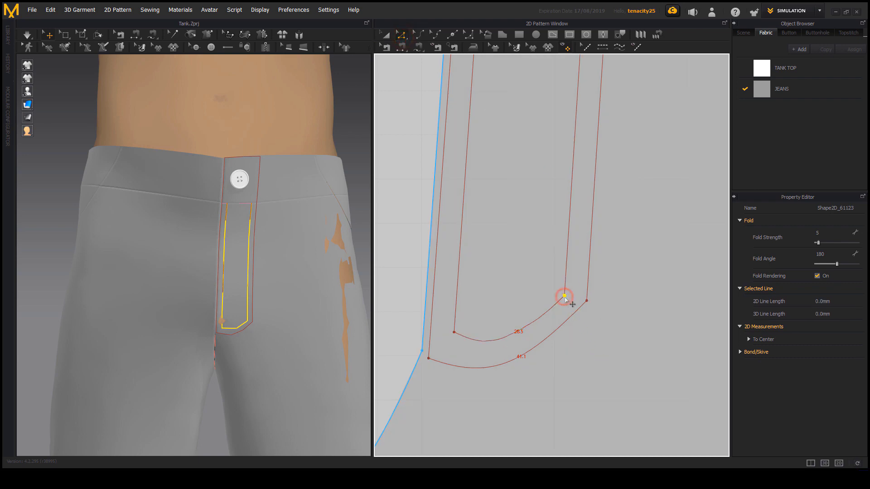
left_click_drag(565, 296, 565, 288)
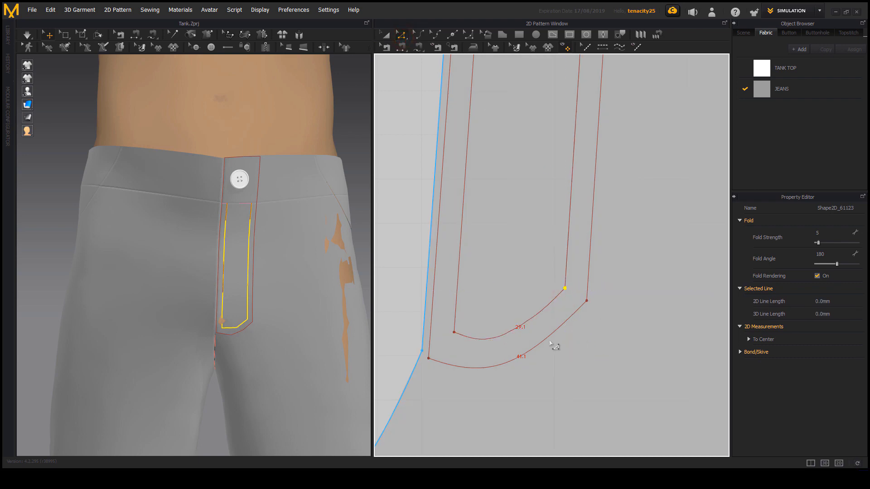
middle_click_drag(550, 343, 539, 377)
scroll(540, 377, "down", 7)
middle_click_drag(570, 237, 566, 273)
scroll(557, 327, "up", 5)
scroll(557, 324, "down", 6)
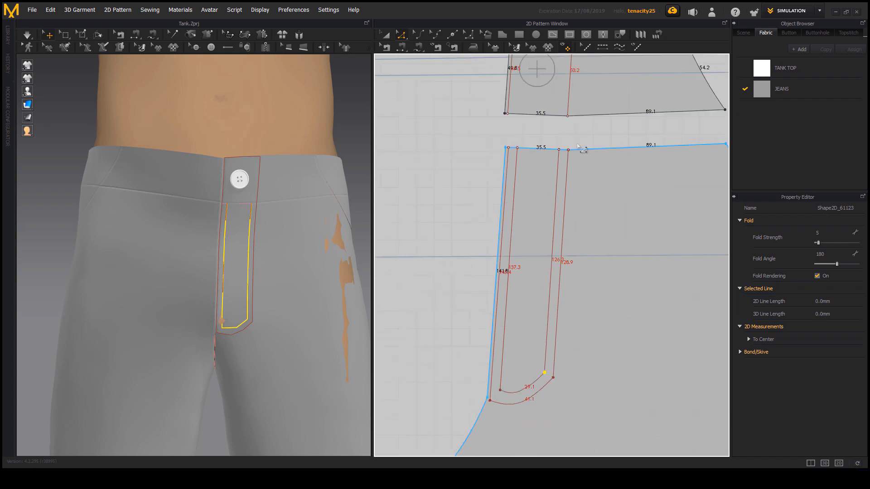
Offset the three-sided internal shape around the waistband button as an internal line at a distance of 5.0 mm
middle_click_drag(563, 90, 519, 248)
scroll(512, 201, "up", 5)
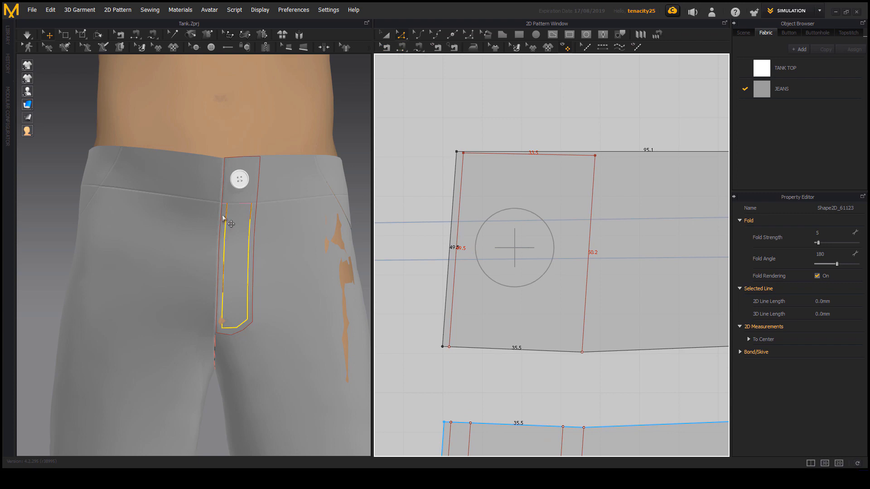
middle_click_drag(240, 245, 253, 241)
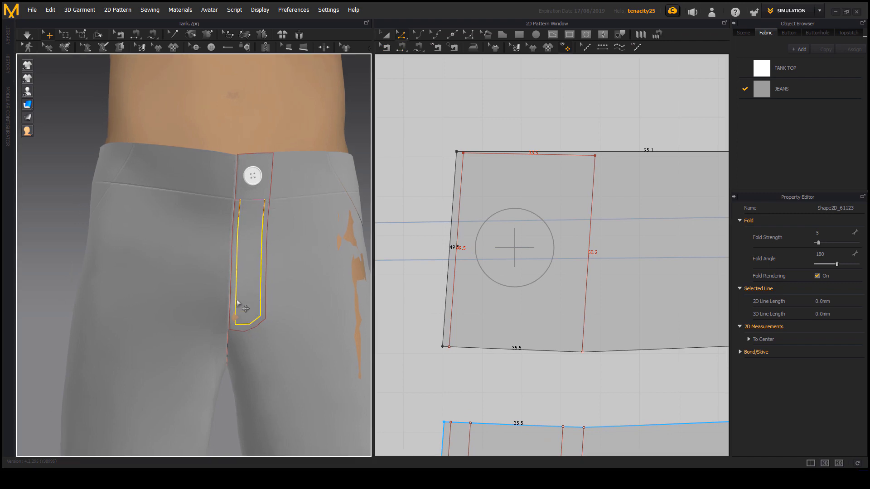
left_click(400, 37)
left_click(461, 172)
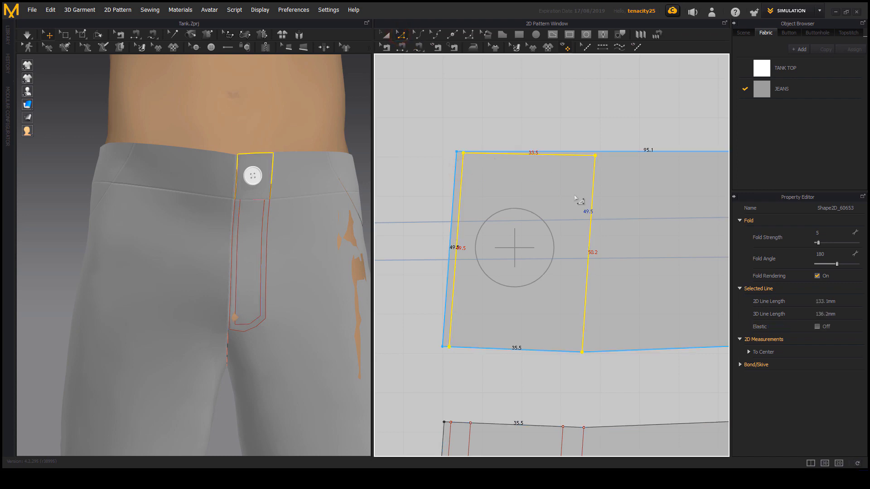
right_click(591, 208)
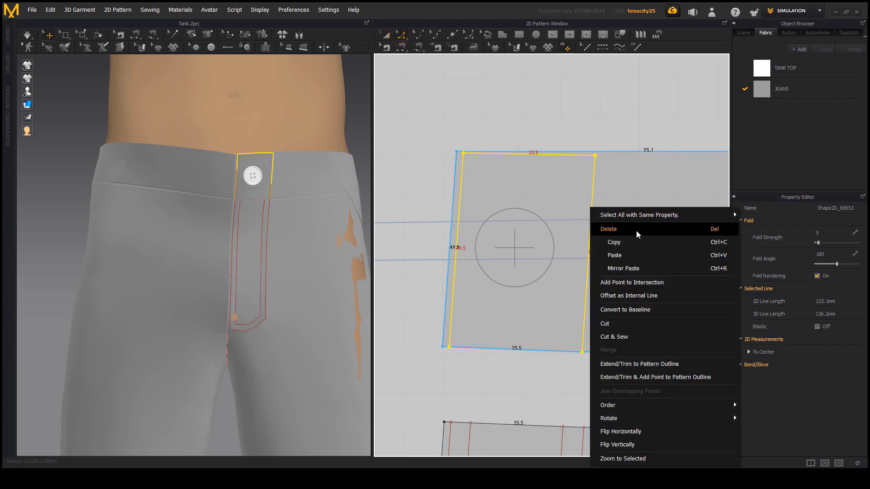
left_click(628, 296)
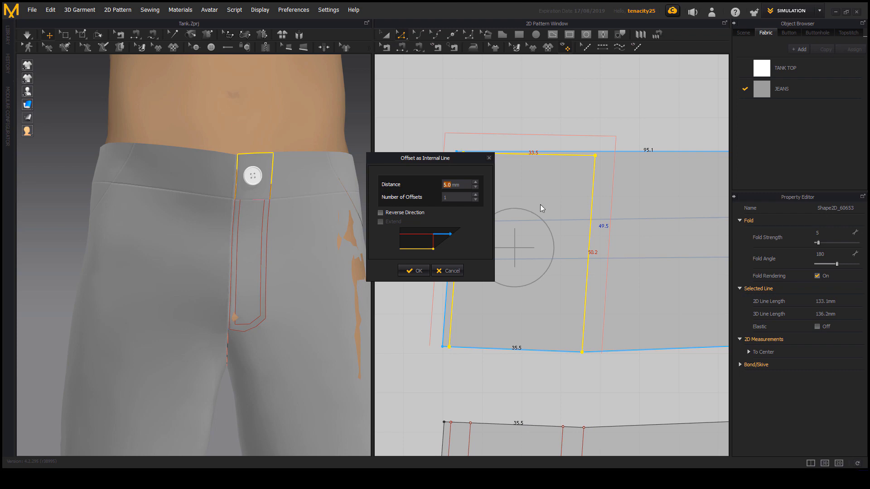
left_click(414, 270)
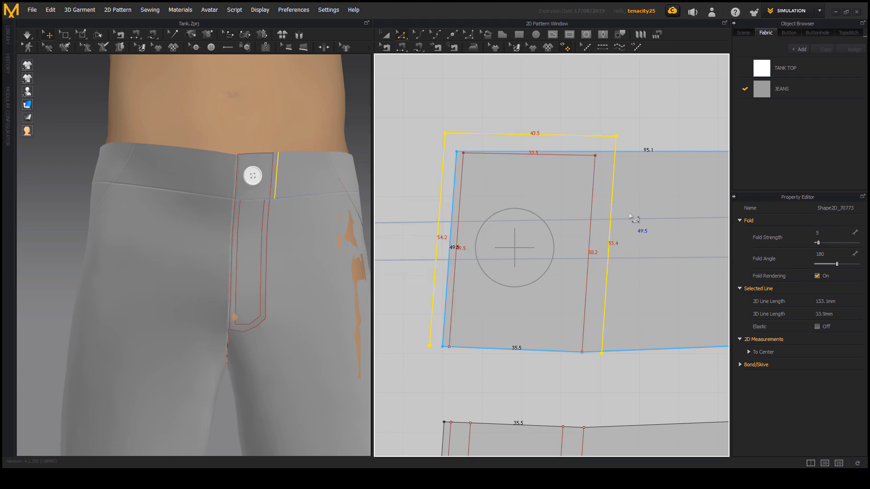
Scale the new waistband offset shape down so its top and right sides fall inside the original internal shape
left_click(385, 35)
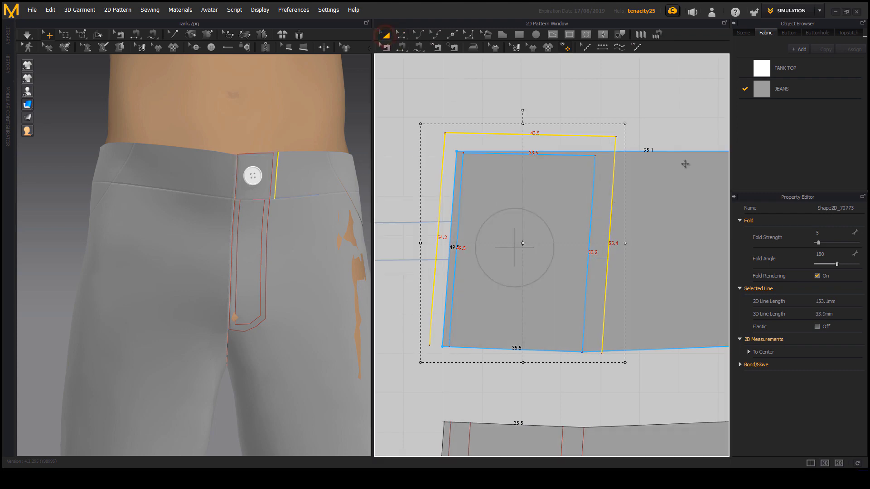
left_click_drag(624, 125, 591, 164)
key("z")
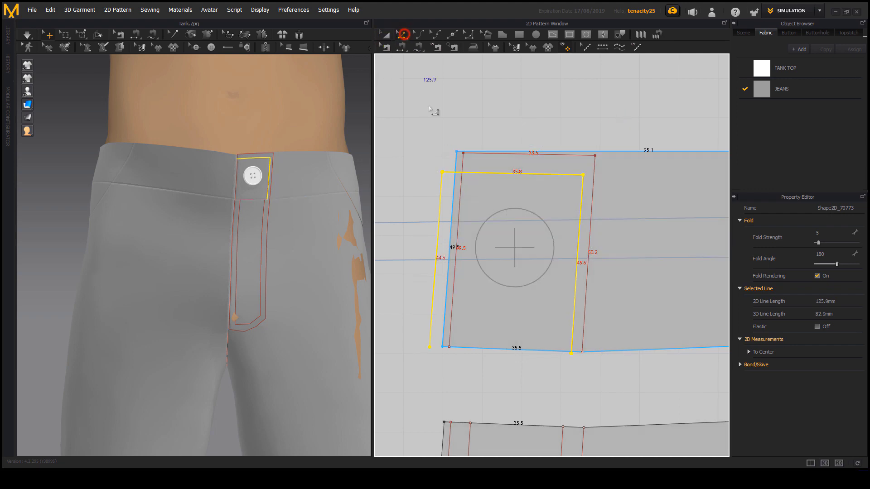
Move the offset shape's left and top sides and its upper right corner to sit evenly inside the original waistband shape
left_click_drag(437, 238, 474, 241)
left_click(530, 173)
left_click_drag(537, 180, 549, 175)
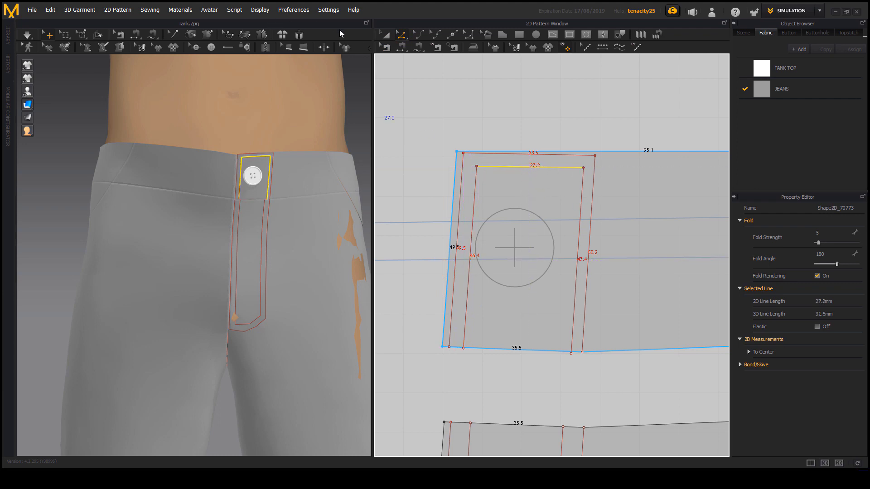
left_click(403, 35)
left_click_drag(583, 168, 580, 171)
Snap both lower endpoints of the inner waistband line onto the waistband panel's bottom edge and fine-tune the right one
scroll(549, 377, "up", 6)
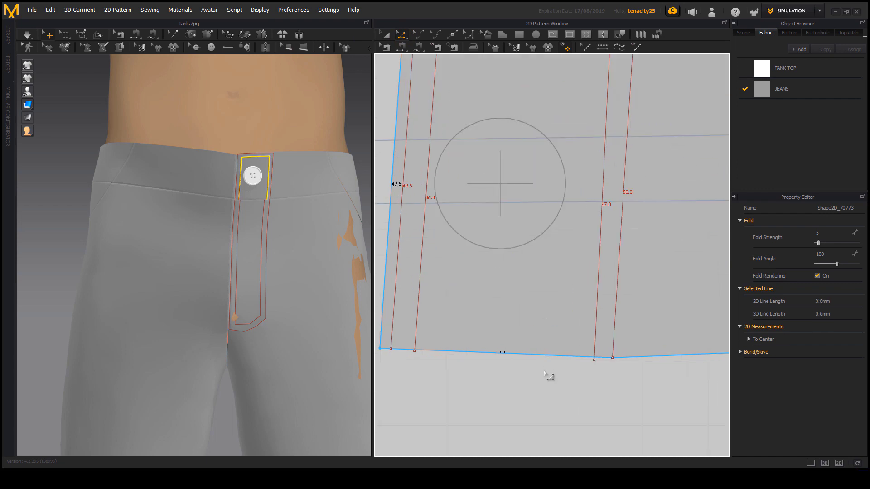
left_click_drag(494, 344, 494, 341)
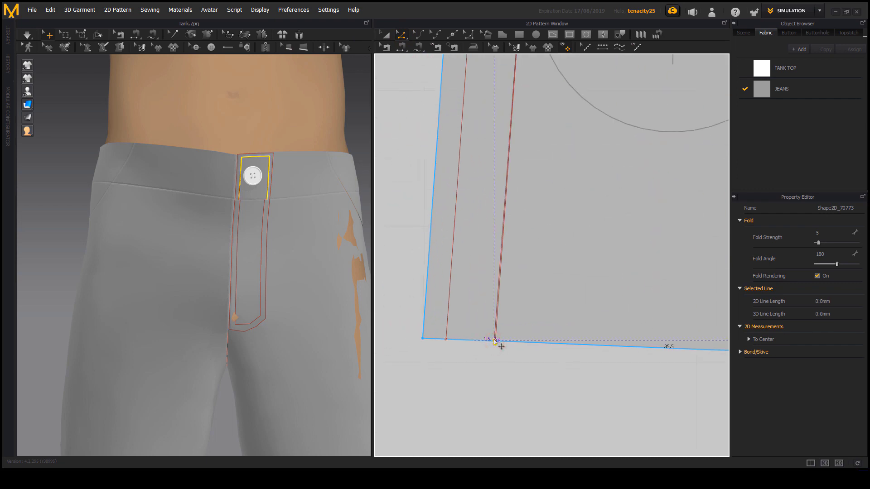
middle_click_drag(541, 333, 454, 304)
middle_click_drag(721, 339, 555, 335)
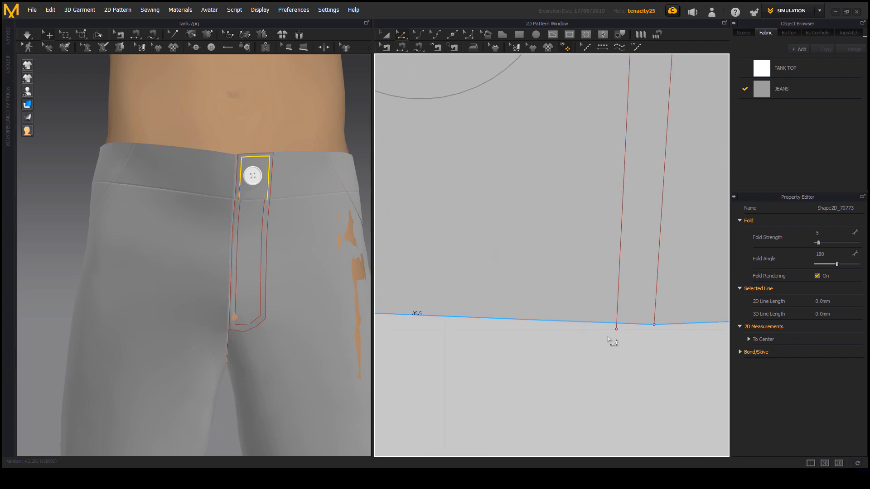
left_click_drag(616, 328, 617, 323)
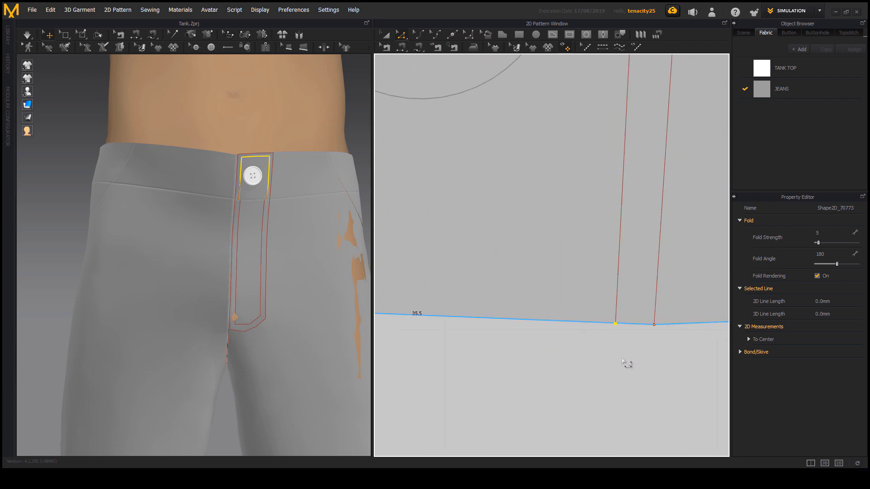
scroll(608, 359, "down", 3)
middle_click_drag(518, 349, 625, 328)
scroll(537, 267, "down", 5)
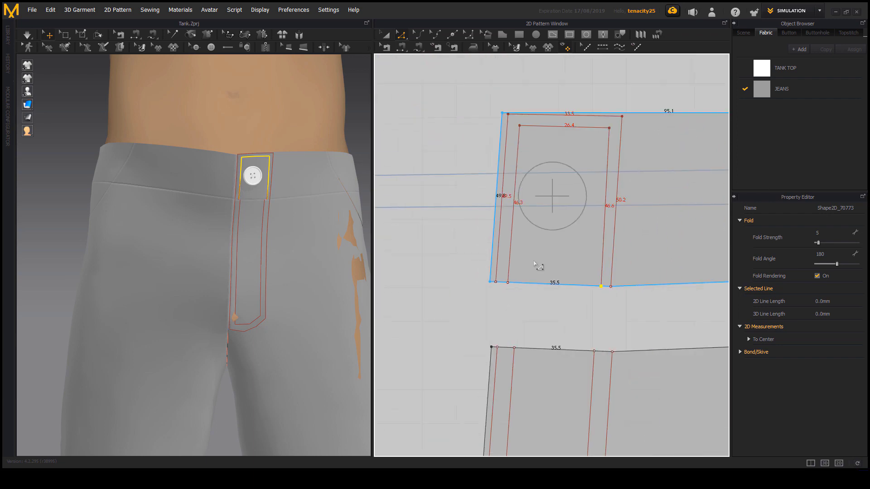
scroll(610, 300, "up", 4)
scroll(583, 296, "up", 2)
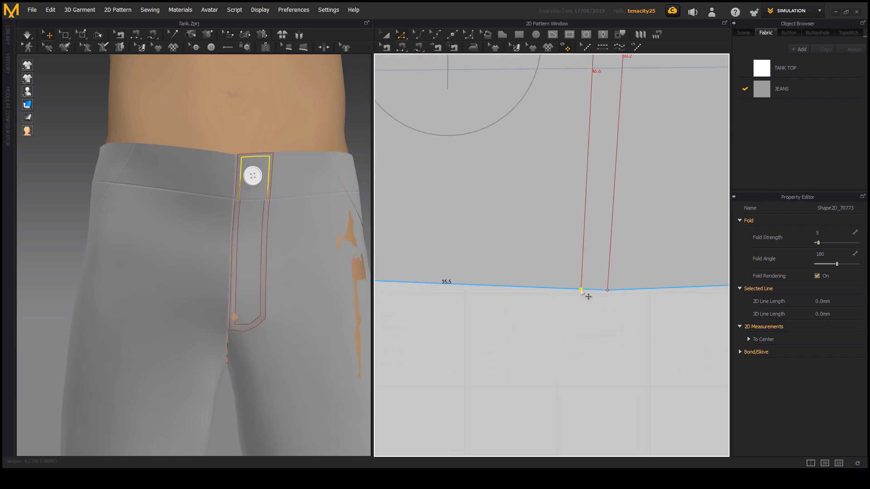
scroll(592, 314, "down", 2)
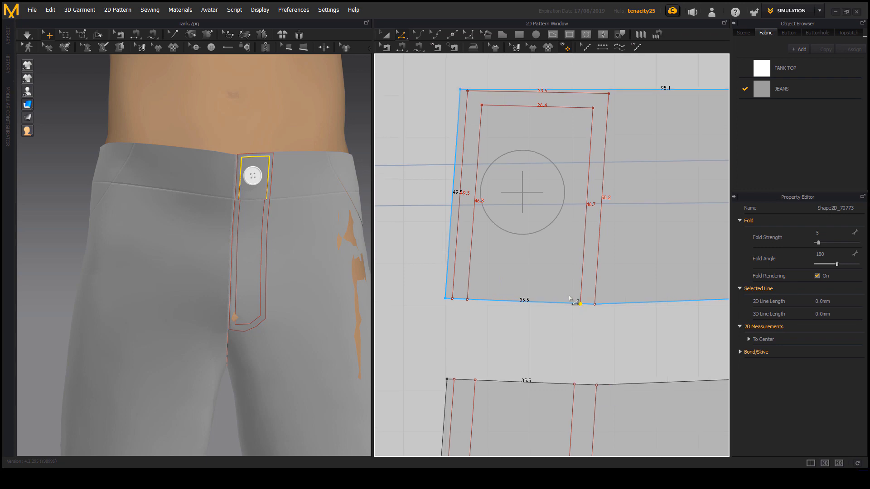
Move both sides of the inner waistband shape inward so their lower ends line up with the front panel's inner fly lines
scroll(570, 298, "down", 3)
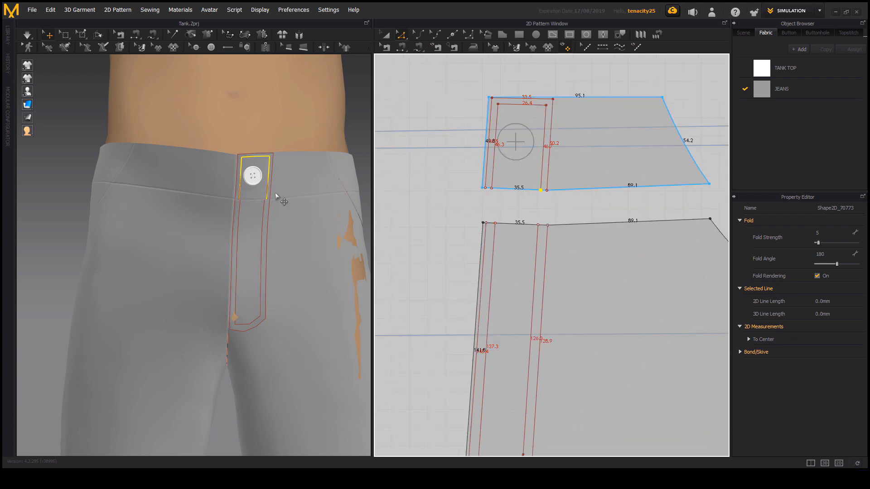
scroll(275, 193, "up", 6)
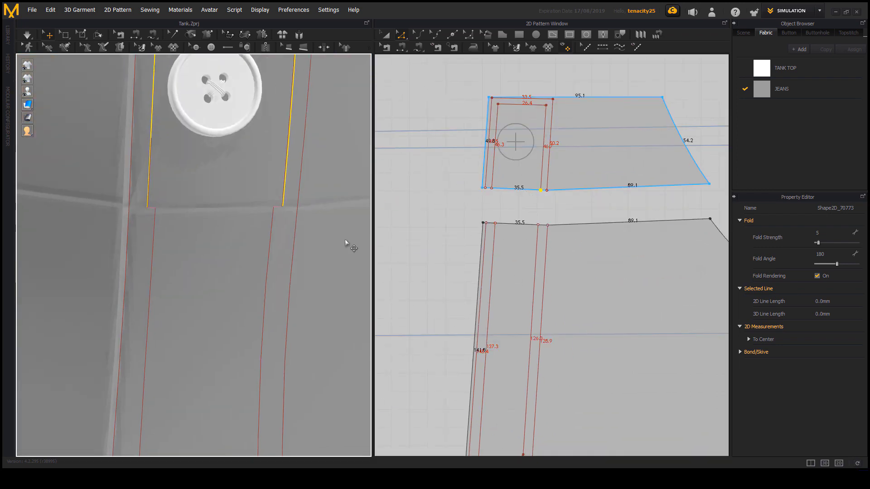
scroll(527, 182, "up", 3)
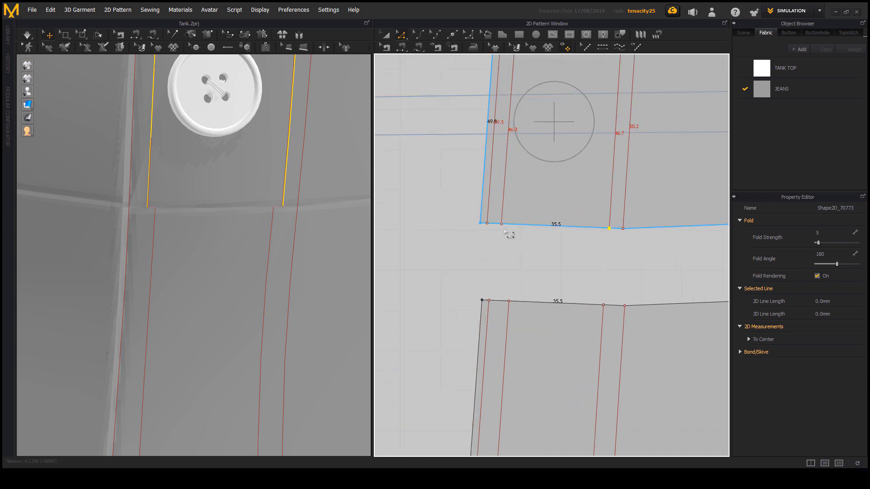
left_click(504, 203)
middle_click_drag(173, 120, 221, 287)
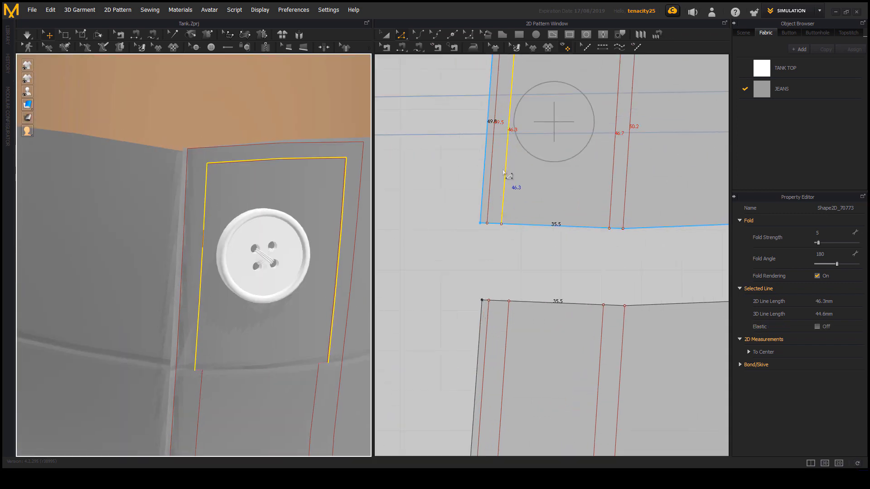
left_click_drag(506, 173, 511, 173)
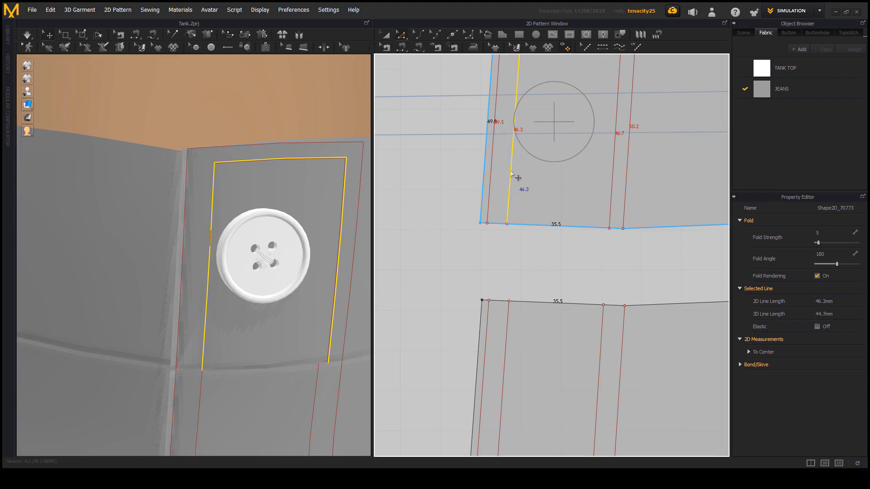
left_click(610, 213)
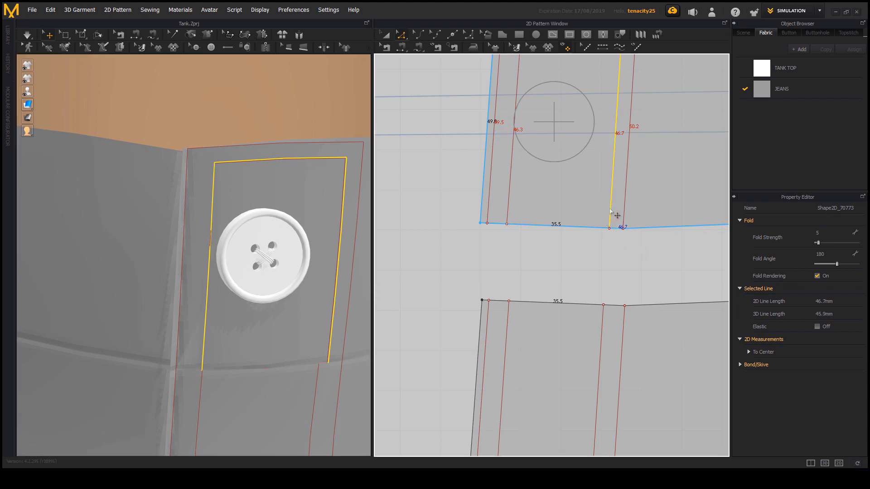
left_click_drag(610, 209, 604, 210)
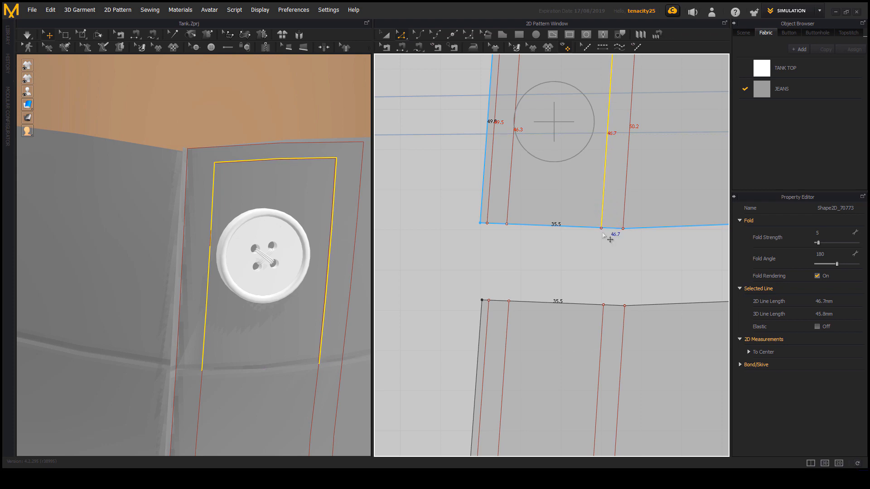
scroll(265, 260, "down", 6)
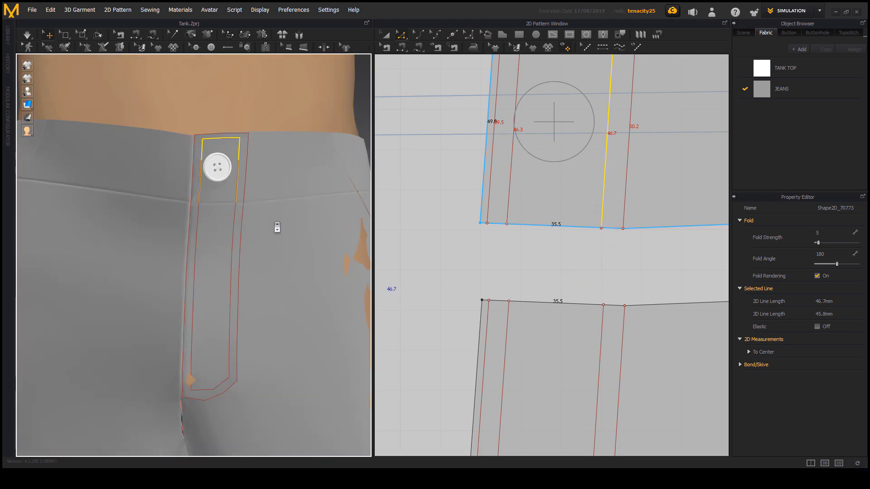
Apply Cut & Sew to the inner waistband shape and the inner fly shape on the front panel together
left_click(511, 186, "shift")
middle_click_drag(566, 282, 544, 274)
scroll(558, 282, "down", 3)
middle_click_drag(541, 330, 547, 228)
double_click(513, 296, "shift")
scroll(548, 230, "down", 2)
right_click(554, 232)
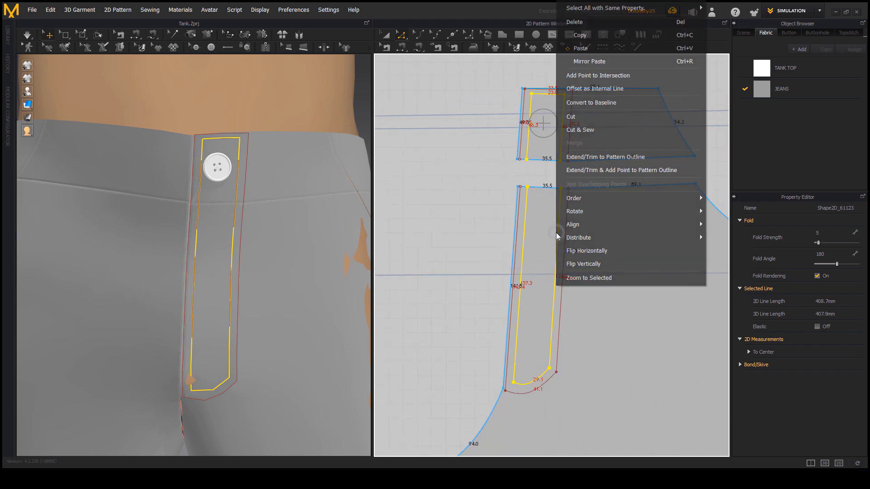
left_click(585, 131)
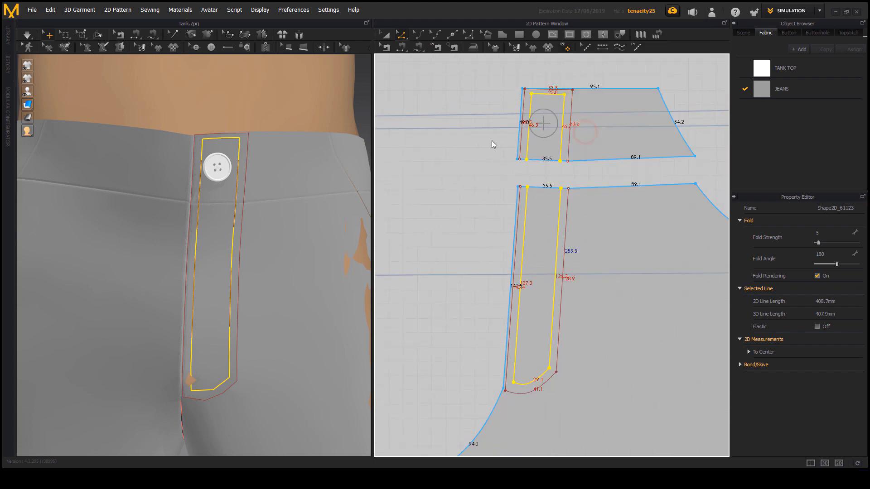
right_click_drag(220, 353, 228, 339)
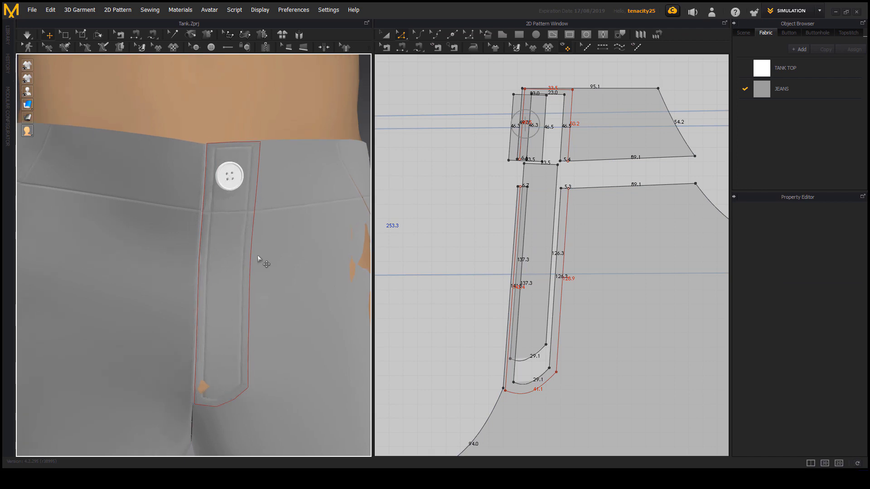
Simulate the jeans to drape the newly cut and sewn fly pieces, stop the simulation, and inspect the garment from several sides
right_click_drag(258, 255, 178, 140)
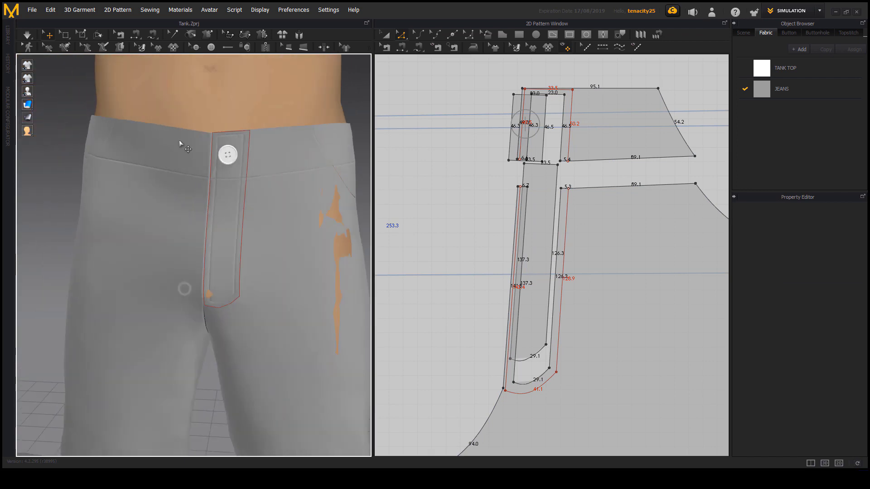
key("space")
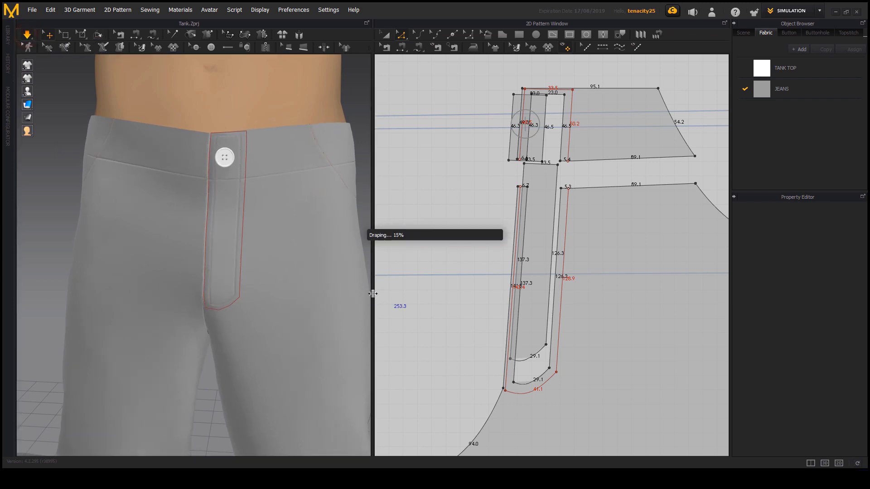
left_click(26, 36)
right_click_drag(242, 272, 276, 267)
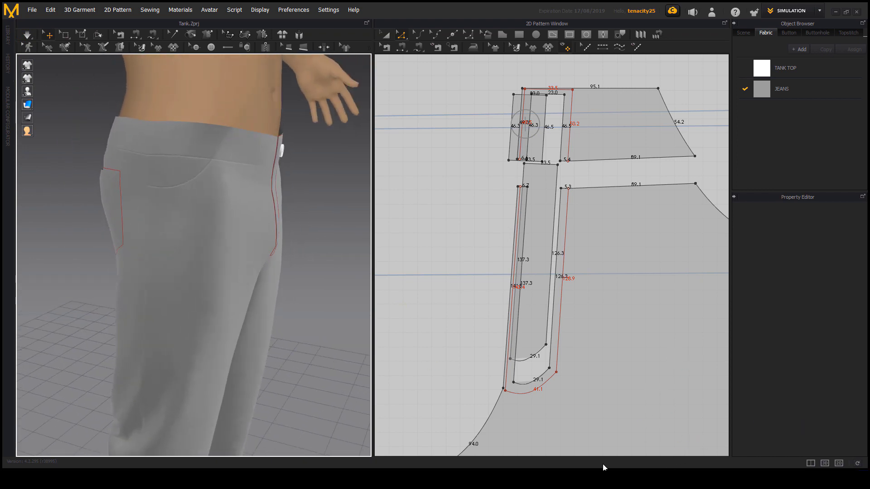
right_click_drag(245, 313, 282, 297)
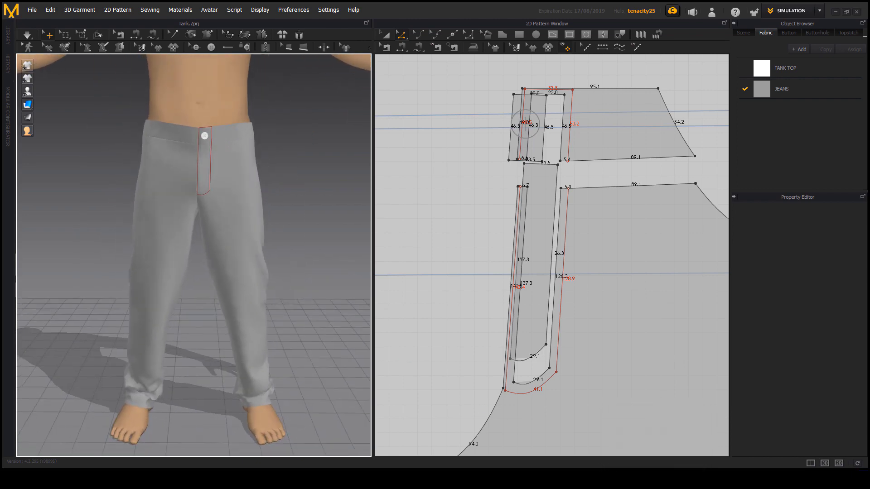
Examine the two front belt loops in the jeans reference photo, outlining each one temporarily, and return to the garment
left_click(754, 441)
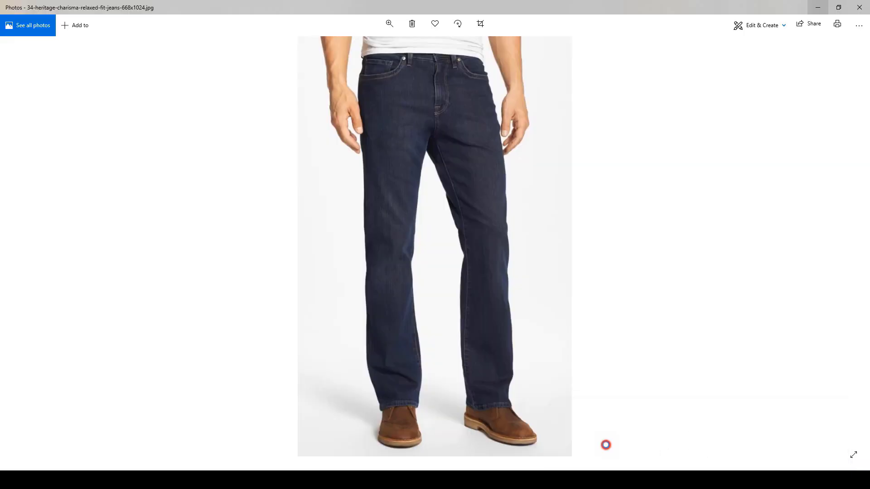
scroll(432, 70, "up", 5)
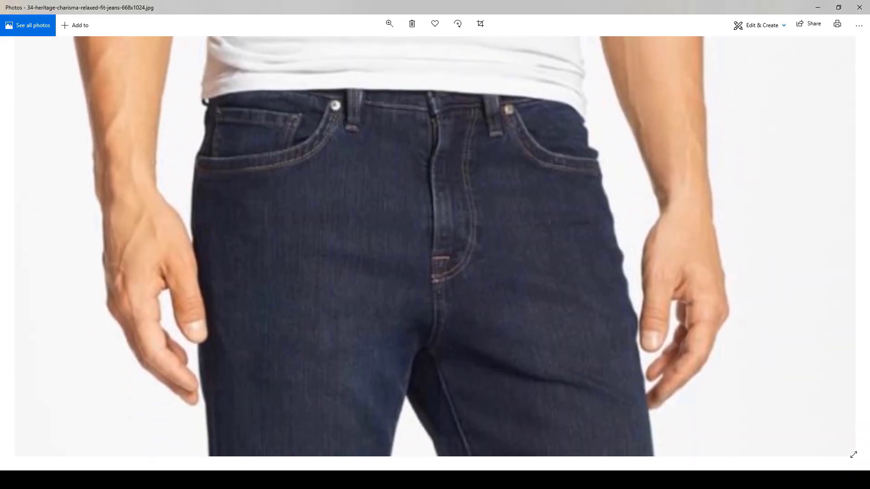
left_click_drag(360, 107, 351, 119)
mouse_move(498, 97)
left_mouse_down()
mouse_move(493, 135)
mouse_move(486, 83)
left_mouse_up()
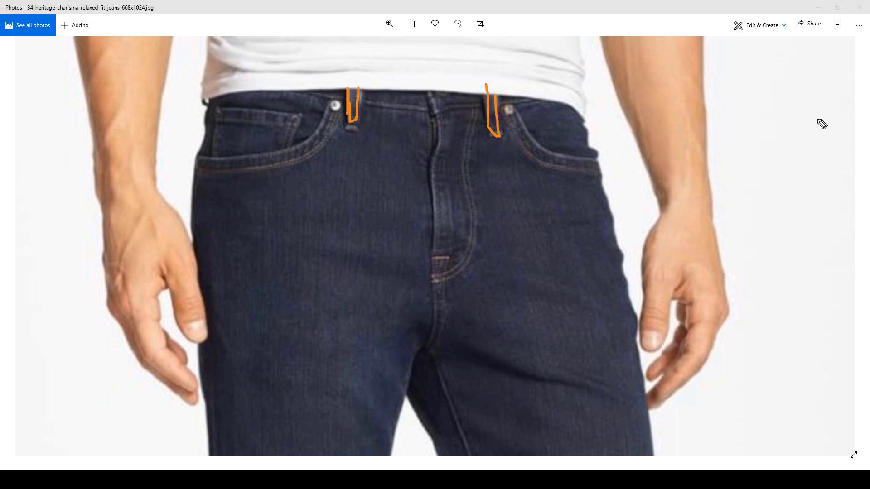
key("Escape")
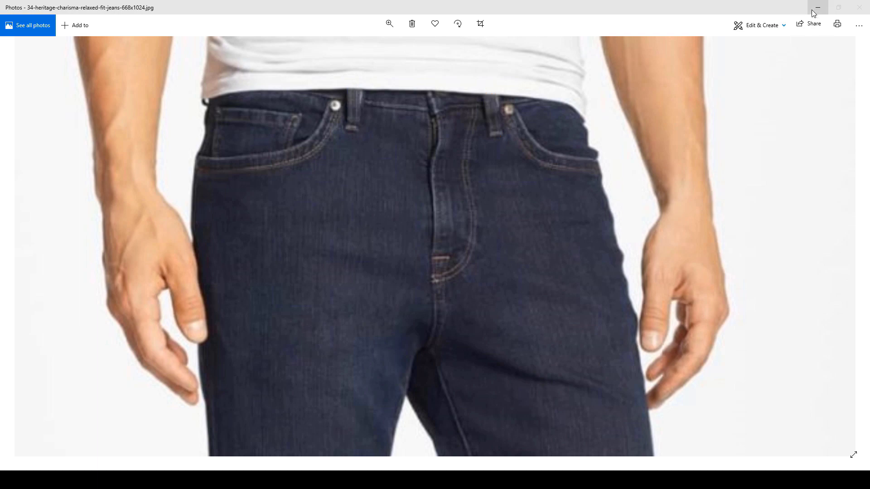
left_click(821, 10)
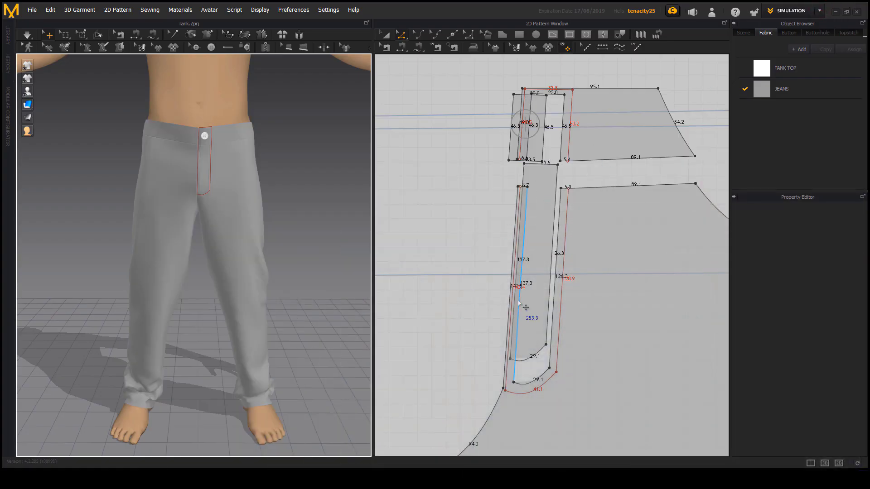
Move the cut-out fly and waistband pieces back into their matching openings in the front and waistband panels
scroll(500, 233, "up", 5)
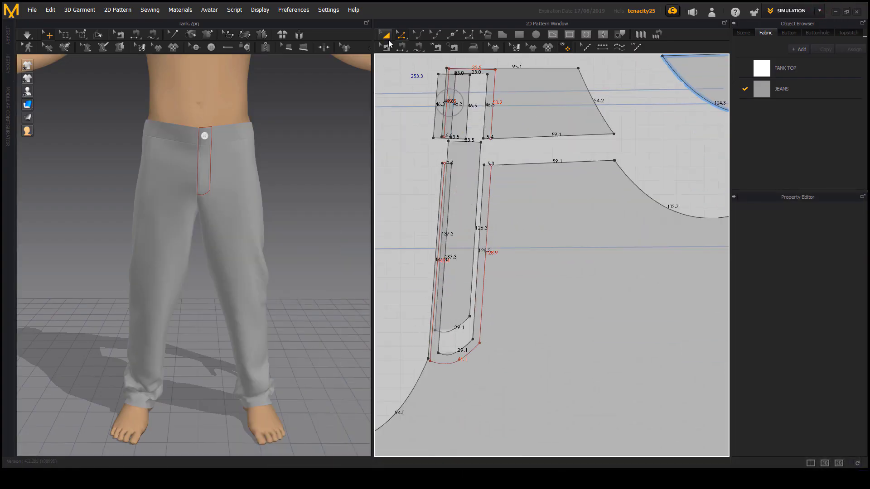
left_click(462, 203)
left_click_drag(470, 221, 473, 243)
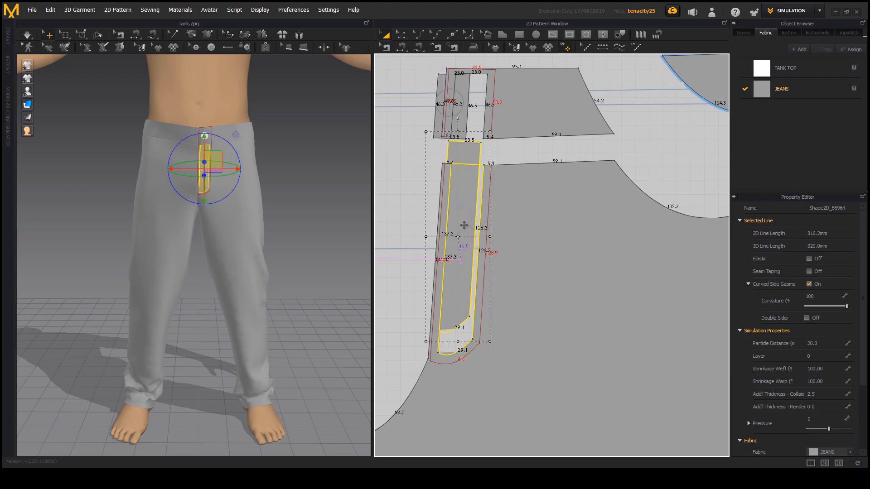
left_click(460, 107)
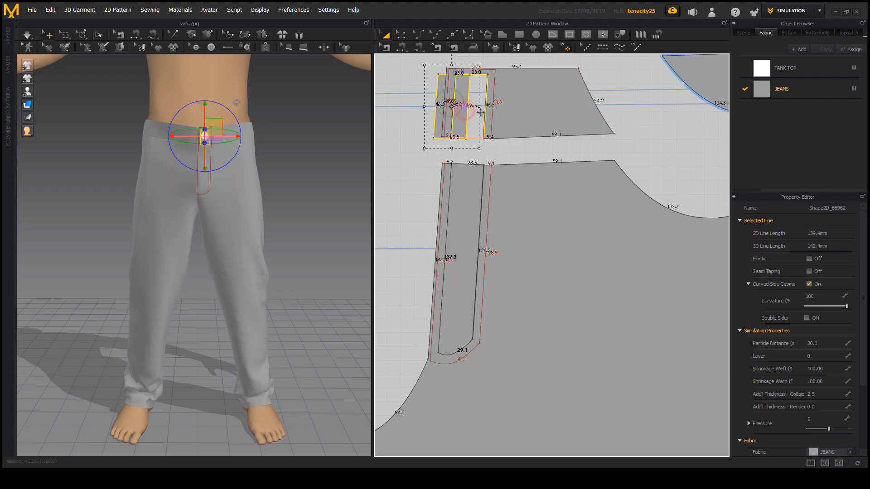
left_click_drag(474, 126, 475, 126)
left_click(412, 247)
scroll(404, 240, "down", 7)
middle_click_drag(425, 274, 619, 241)
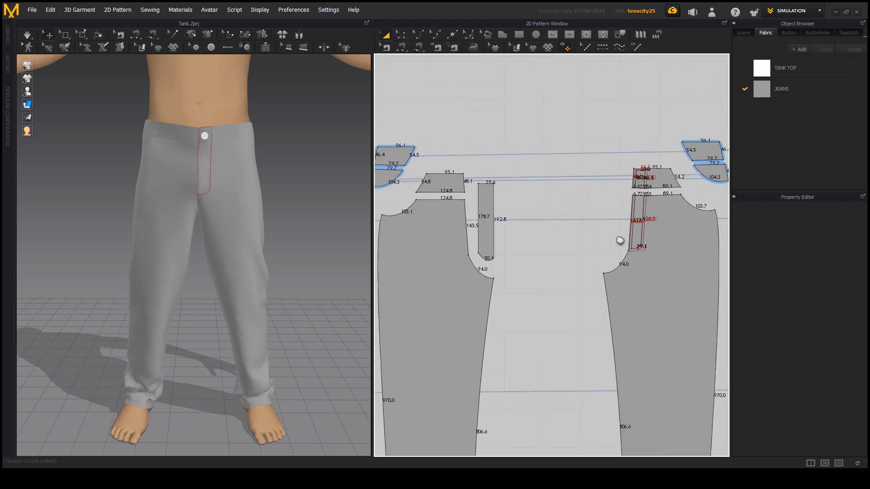
middle_click_drag(453, 229, 467, 245)
middle_click_drag(155, 151, 205, 217)
scroll(227, 195, "up", 5)
middle_click_drag(240, 183, 209, 263)
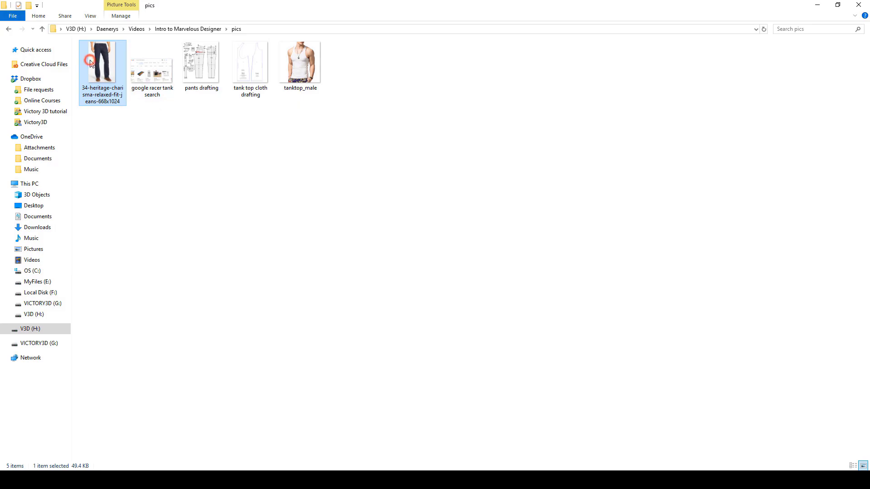
Reopen the photo 34-heritage-charisma-relaxed-fit-jeans-668x1024 and study where the belt loops sit on the waistband before returning to the garment
double_click(89, 63)
scroll(428, 69, "up", 2)
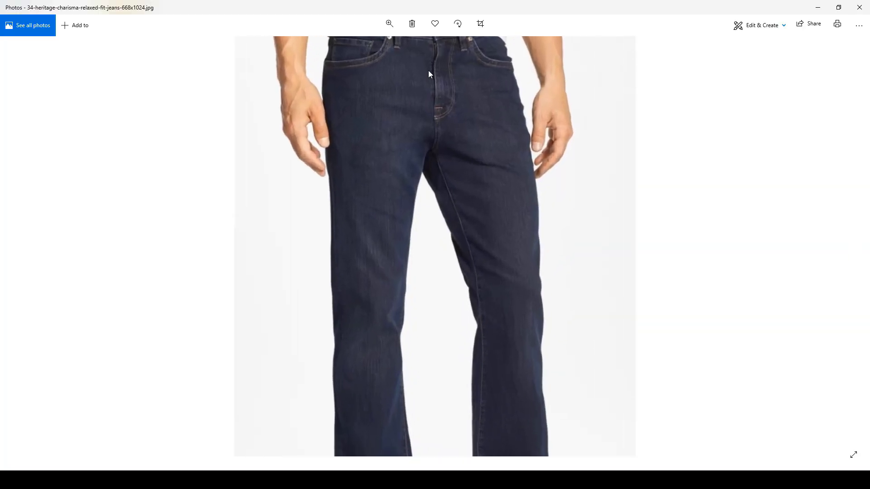
scroll(430, 82, "up", 3)
left_click_drag(446, 136, 586, 270)
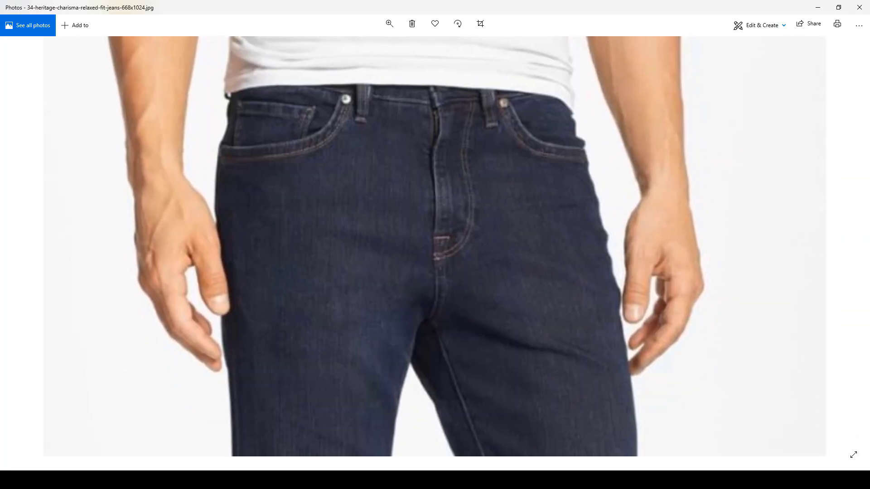
left_click_drag(358, 84, 366, 84)
left_click_drag(480, 91, 497, 86)
key("Escape")
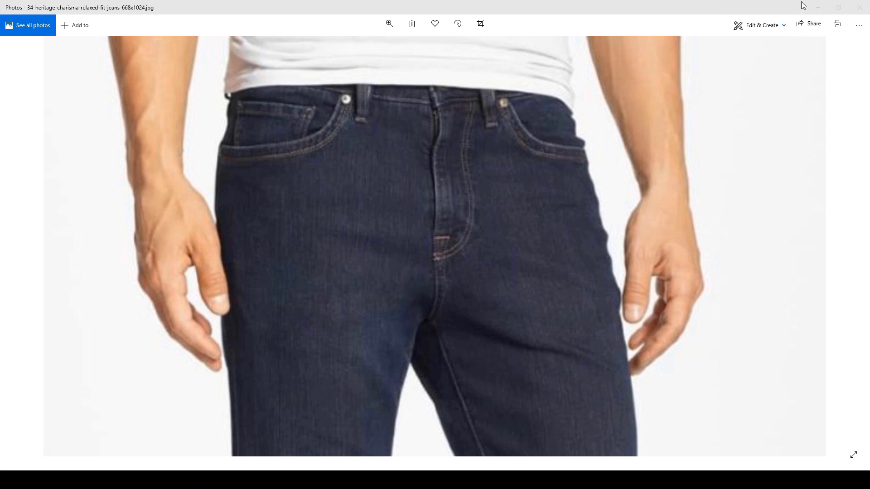
left_click(817, 6)
left_click(818, 7)
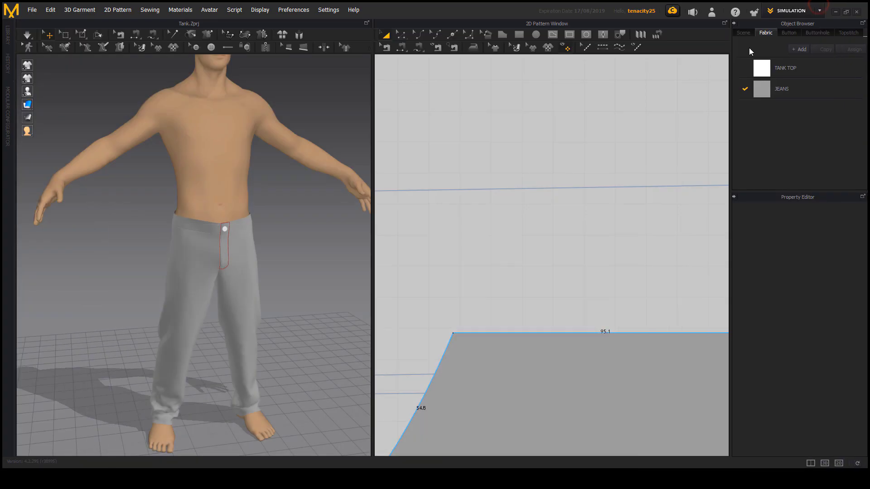
scroll(547, 188, "down", 5)
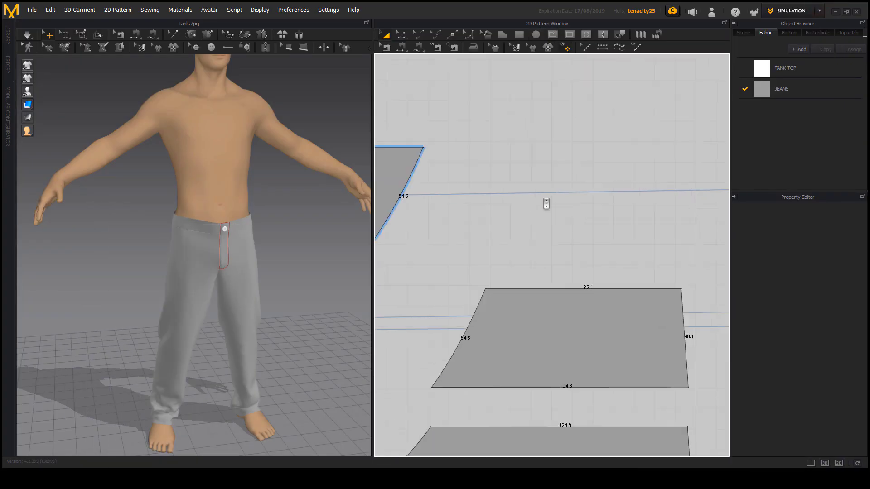
left_click(570, 35)
scroll(571, 237, "down", 3)
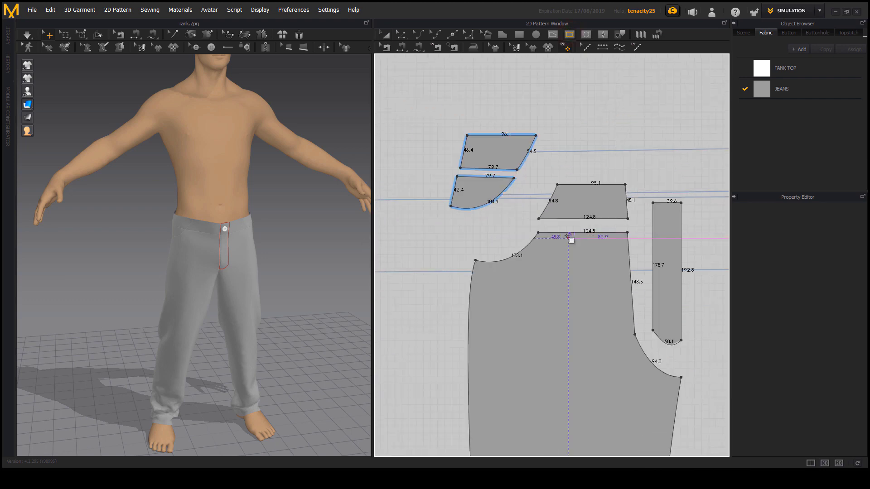
scroll(526, 249, "up", 2)
scroll(545, 256, "up", 2)
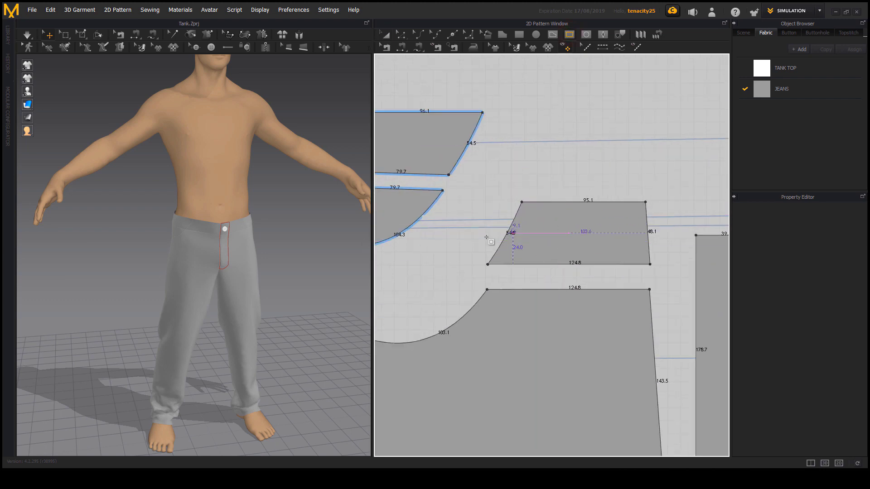
scroll(213, 250, "up", 5)
right_click_drag(239, 262, 235, 245)
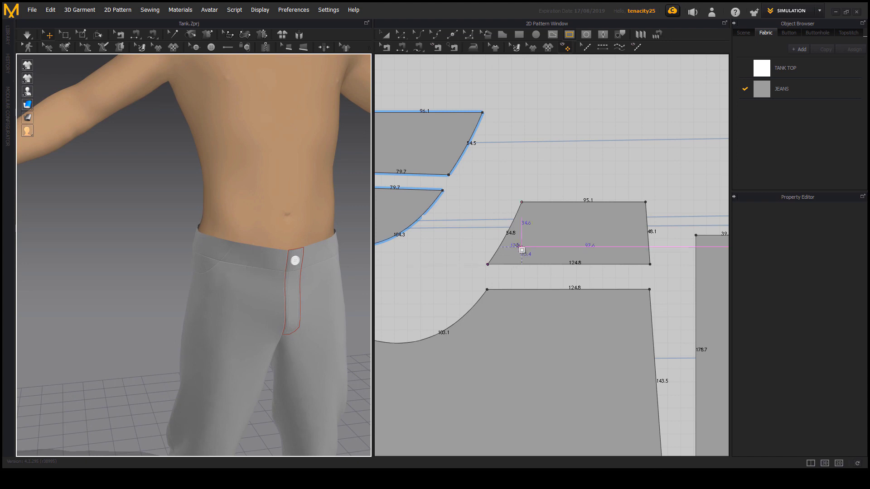
scroll(522, 250, "down", 3)
right_click_drag(494, 254, 494, 192)
right_click_drag(250, 290, 226, 286)
scroll(252, 284, "up", 3)
Draw an internal rectangle about 10.2 by 45.3 mm near the slanted side of the front waistband piece as the belt loop outline
middle_click_drag(533, 248, 616, 271)
scroll(539, 262, "down", 3)
scroll(543, 266, "up", 3)
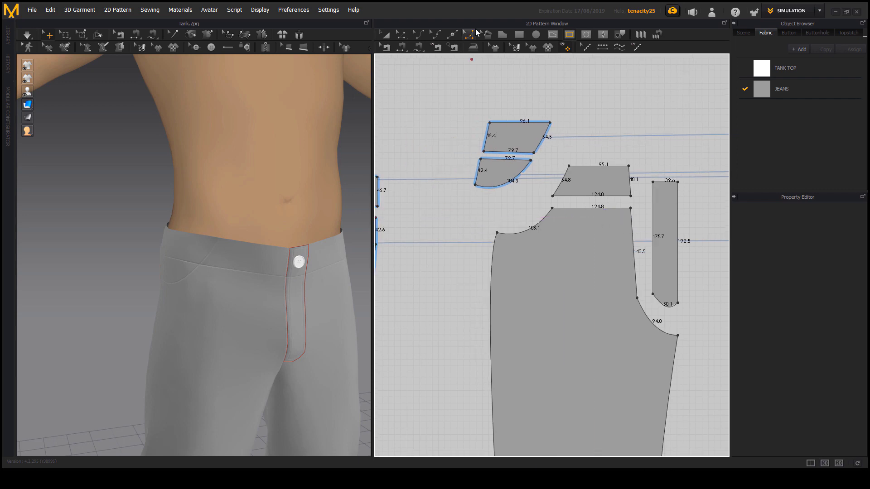
left_click(385, 37)
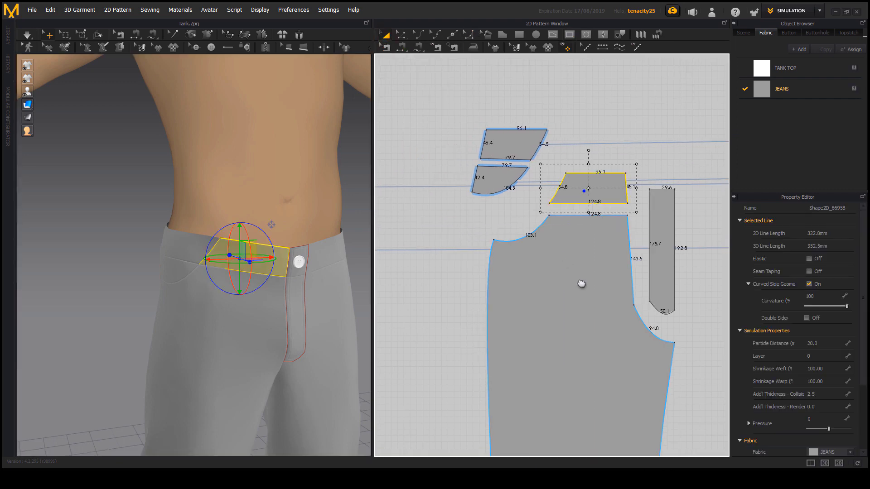
scroll(578, 284, "up", 6)
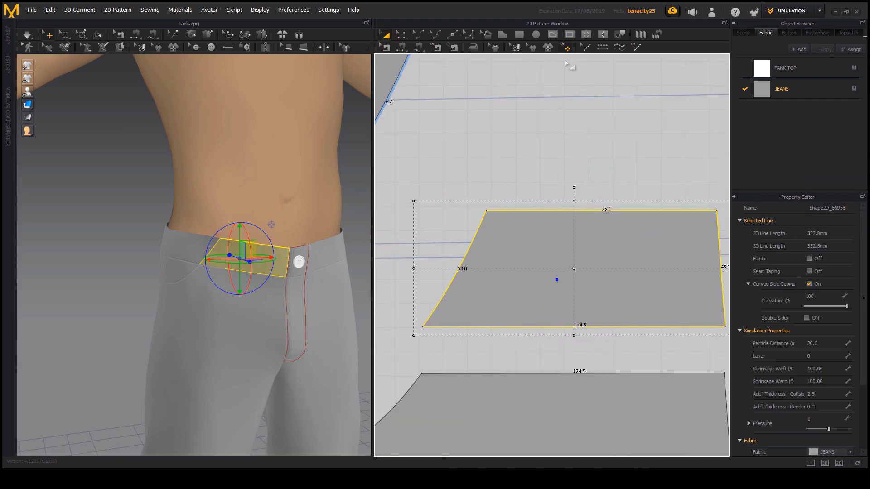
left_click(570, 36)
scroll(508, 233, "up", 3)
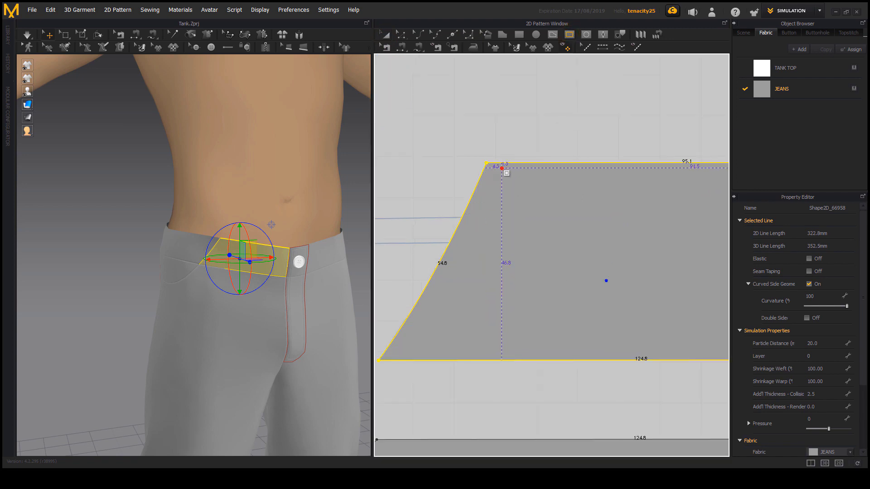
left_click_drag(506, 173, 548, 359)
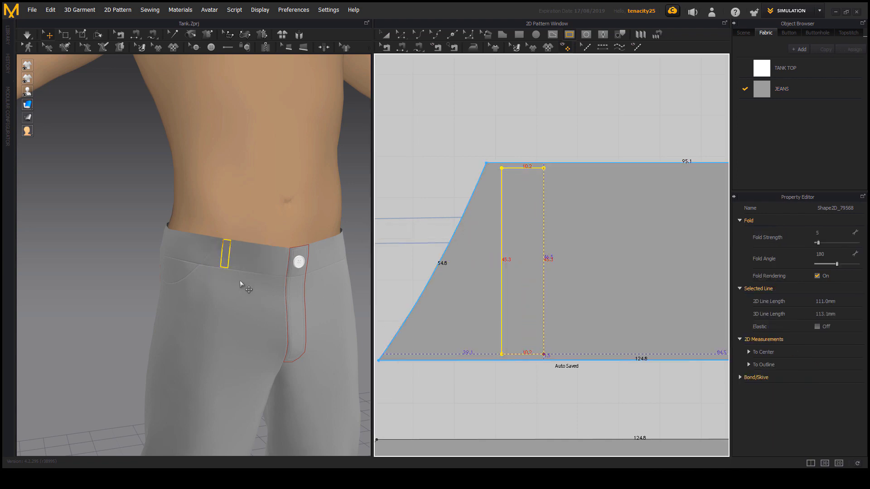
Extend the belt loop rectangle's upper and lower edges toward the waistband edges, making it about 46.8 mm tall
scroll(241, 282, "down", 1)
scroll(243, 284, "up", 5)
scroll(535, 258, "up", 4)
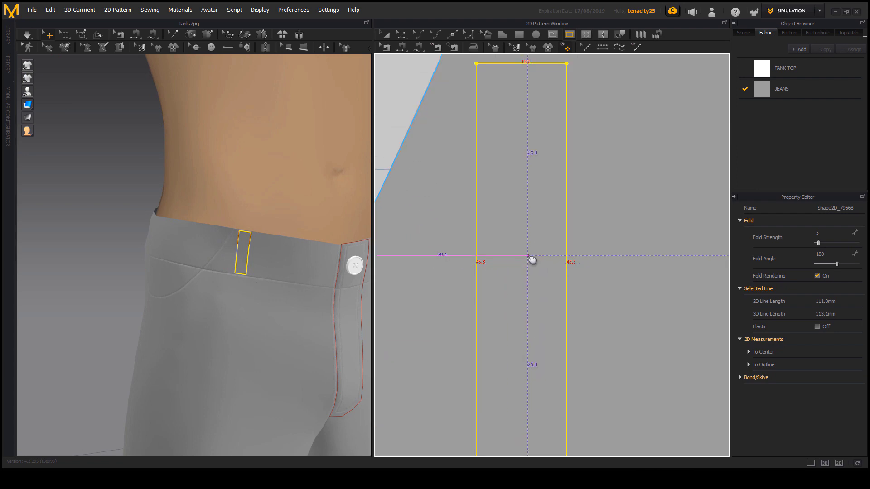
scroll(536, 262, "down", 2)
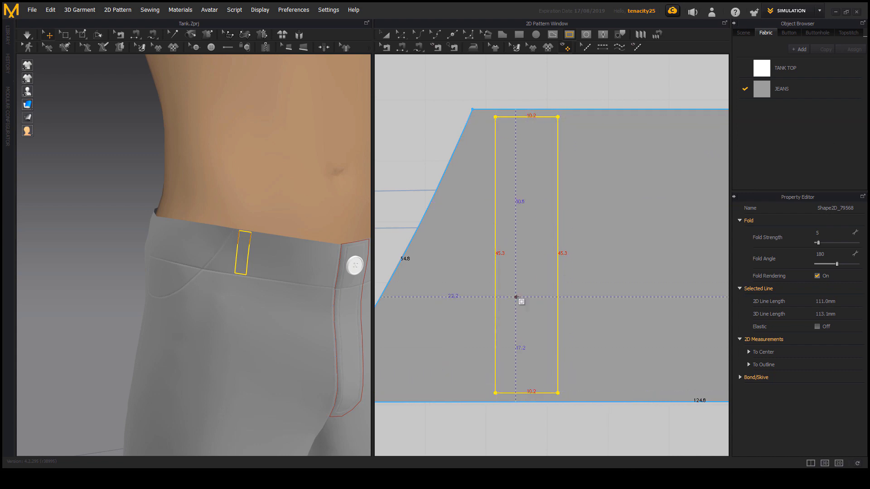
scroll(521, 301, "down", 3)
scroll(520, 304, "up", 3)
scroll(553, 313, "down", 3)
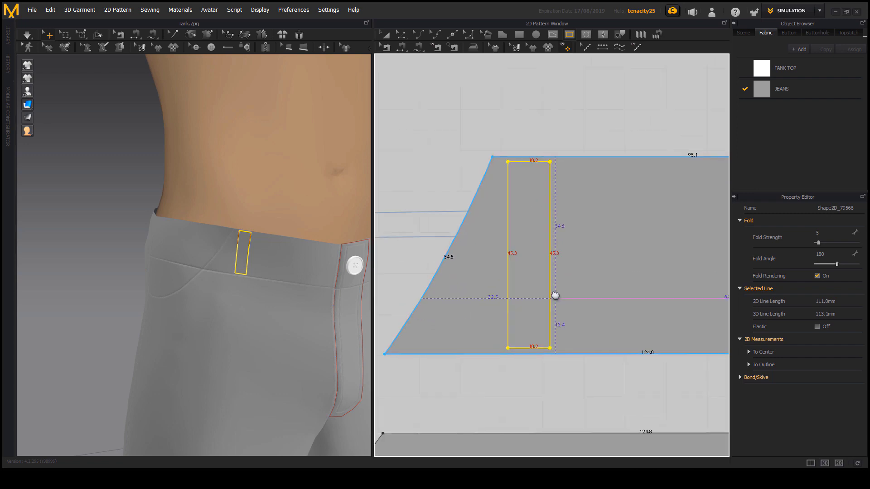
scroll(526, 163, "up", 6)
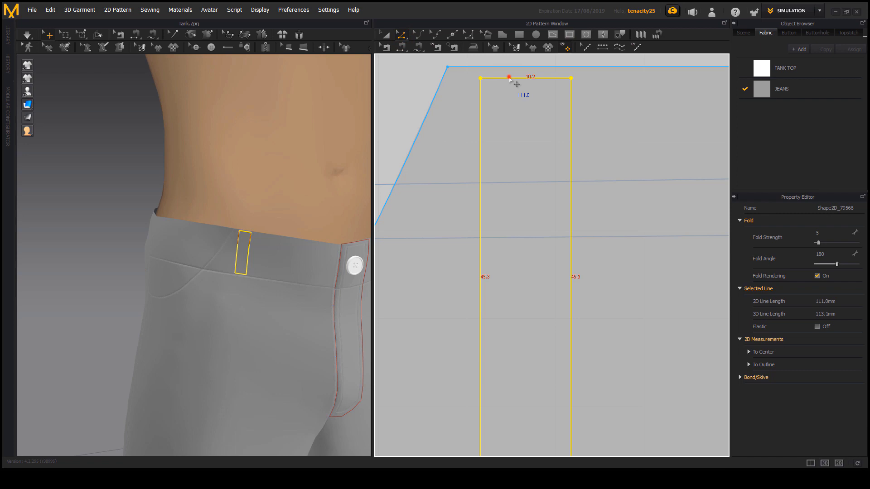
left_click_drag(509, 78, 513, 75)
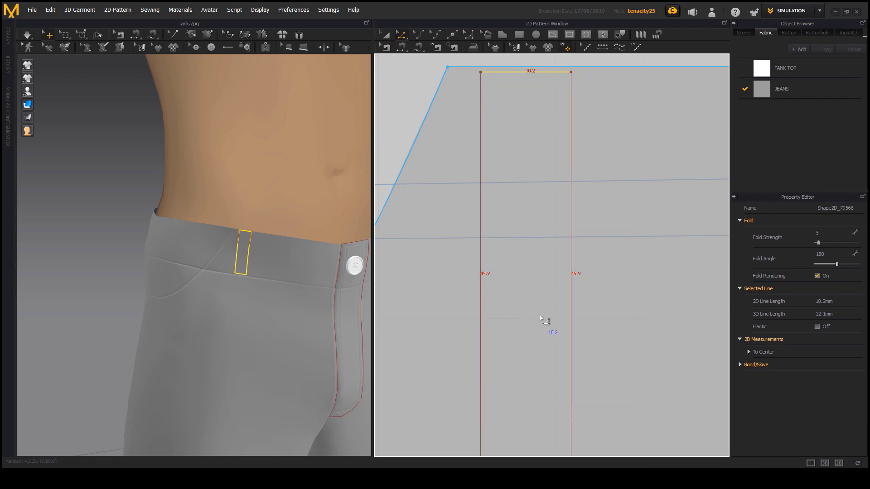
middle_click_drag(543, 318, 526, 219)
left_click_drag(491, 380, 490, 387)
scroll(549, 290, "down", 3)
middle_click_drag(518, 219, 510, 257)
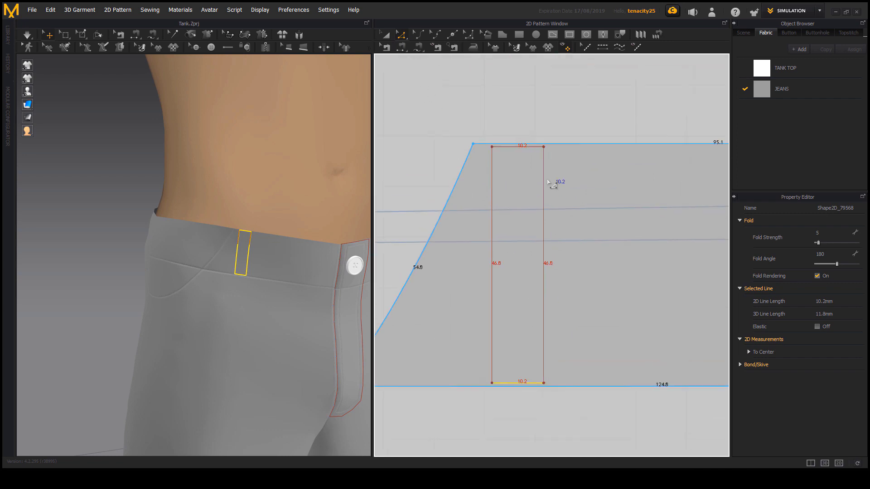
Clone the belt loop rectangle as a separate pattern piece and place it above the waistband piece
left_click(543, 190)
scroll(545, 193, "up", 1)
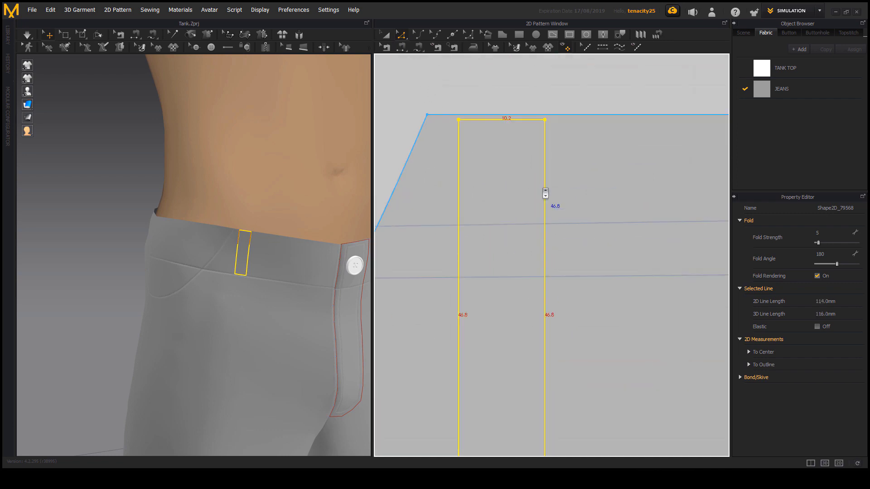
scroll(545, 194, "down", 5)
right_click(539, 207)
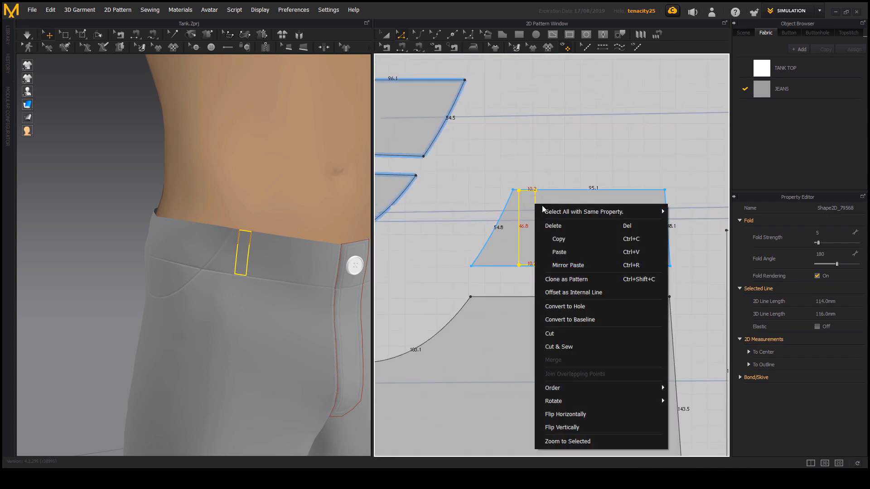
left_click(564, 277)
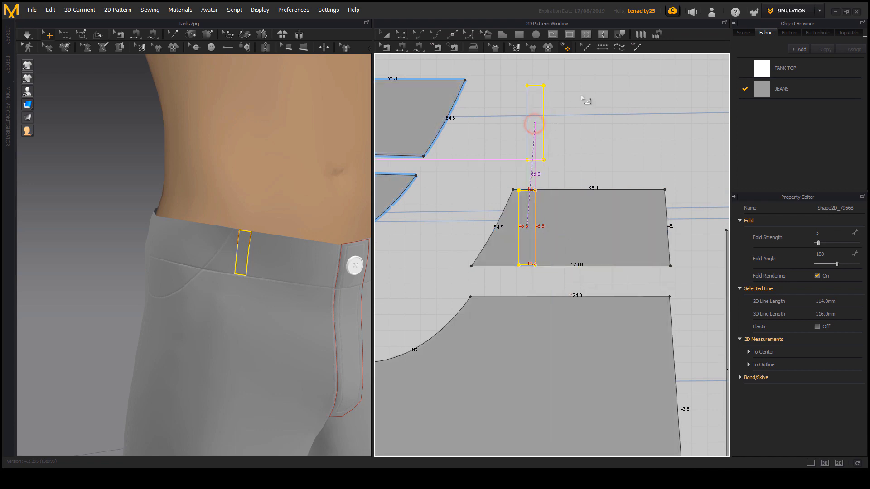
left_click(534, 124)
scroll(541, 114, "up", 3)
mouse_move(541, 114)
middle_mouse_down()
mouse_move(535, 152)
mouse_move(544, 143)
middle_mouse_up()
left_click(540, 135)
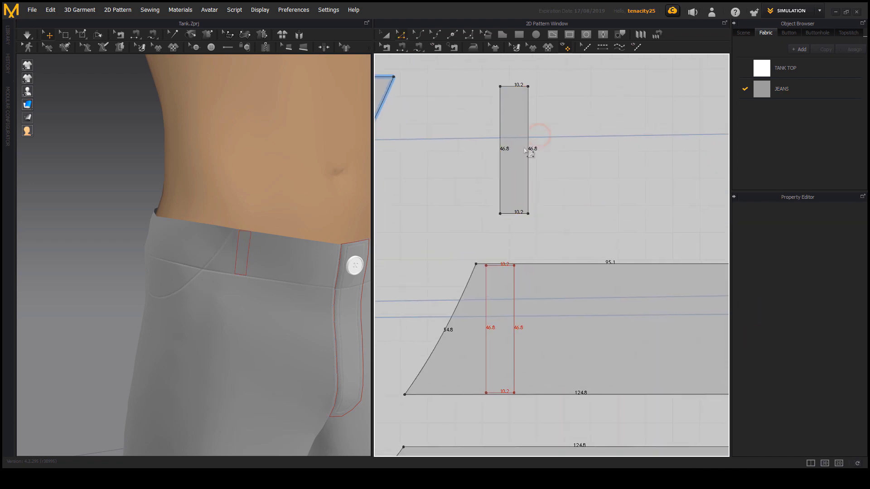
Unfold the cloned belt loop piece along one of its long edges to double its width
scroll(525, 151, "up", 3)
middle_click_drag(520, 172, 521, 186)
left_click(522, 182)
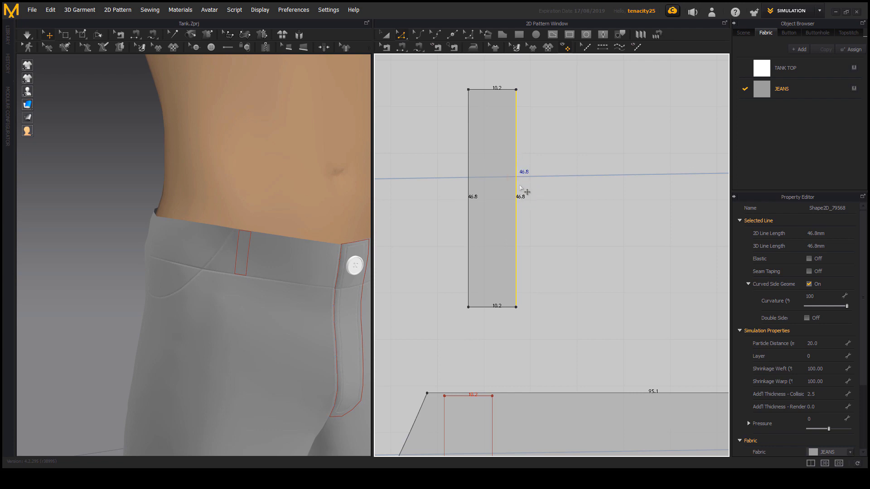
scroll(521, 190, "down", 2)
right_click(517, 194)
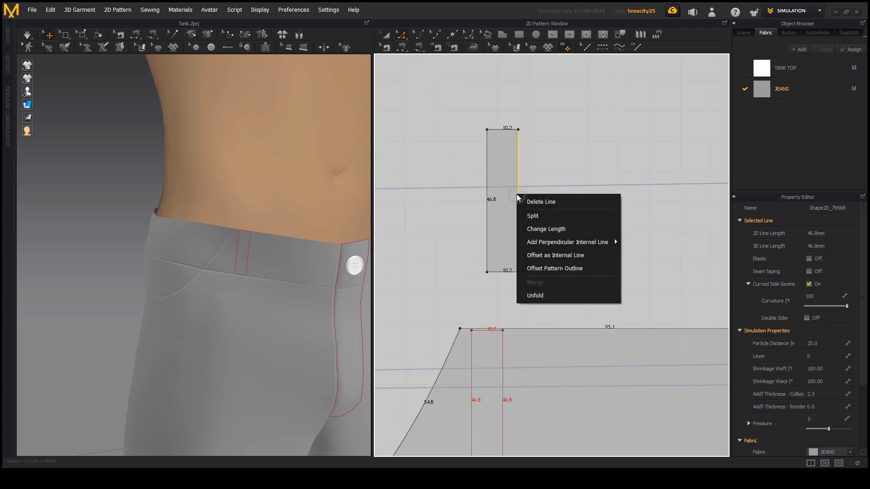
left_click(543, 296)
scroll(532, 186, "up", 2)
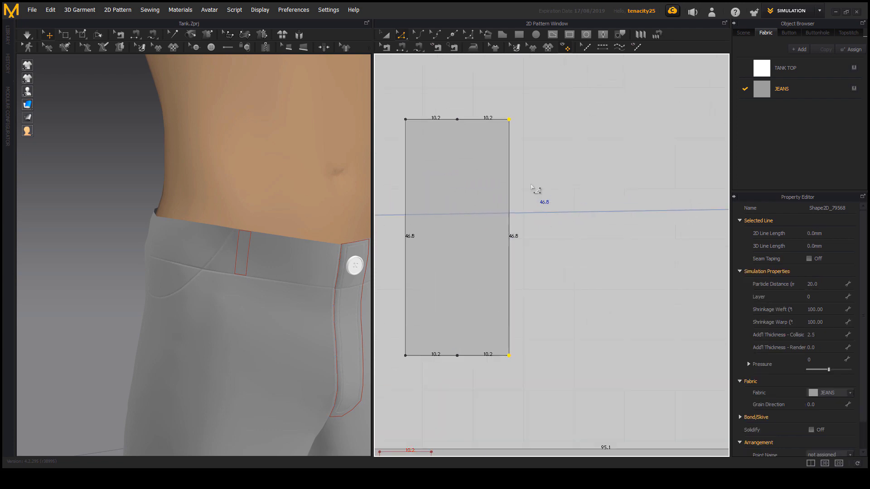
middle_click_drag(530, 185, 542, 184)
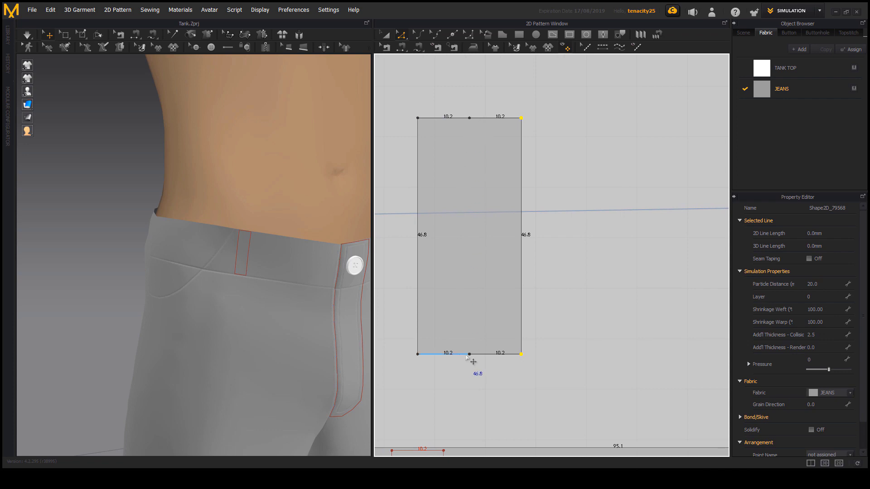
Draw an internal fold line down the centre of the belt loop piece, joining the midpoints of its short edges
left_click(552, 36)
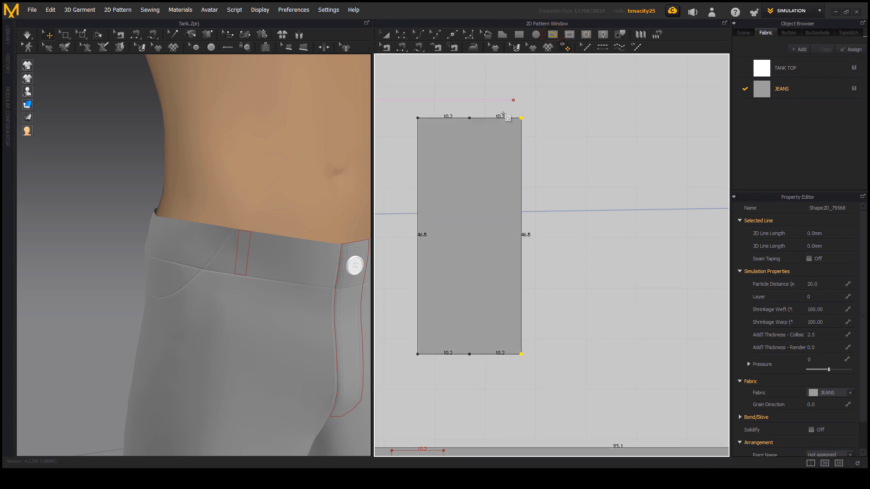
left_click(470, 117)
left_click(470, 354)
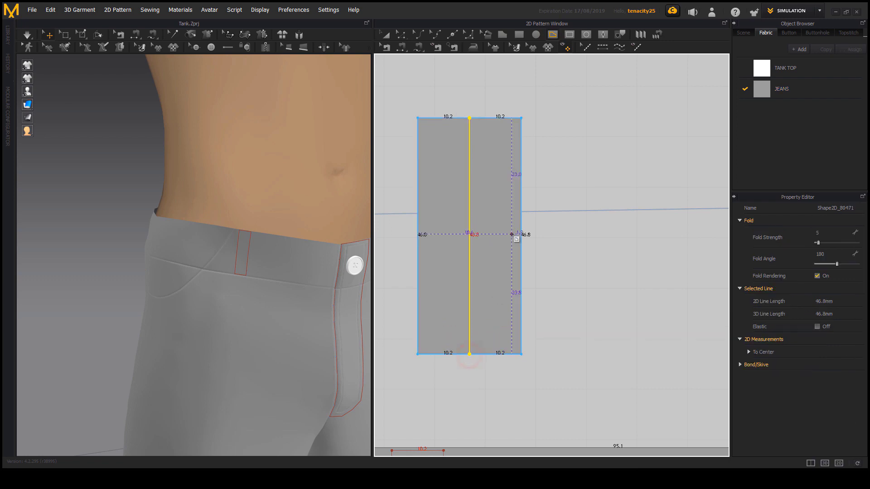
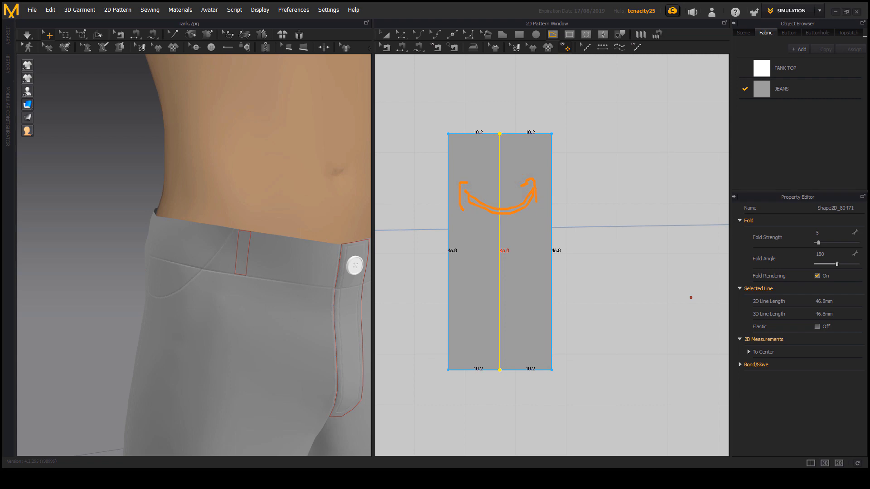
Select the belt loop piece and move it in 3D from beside the avatar to the front of the jeans
scroll(342, 262, "down", 8)
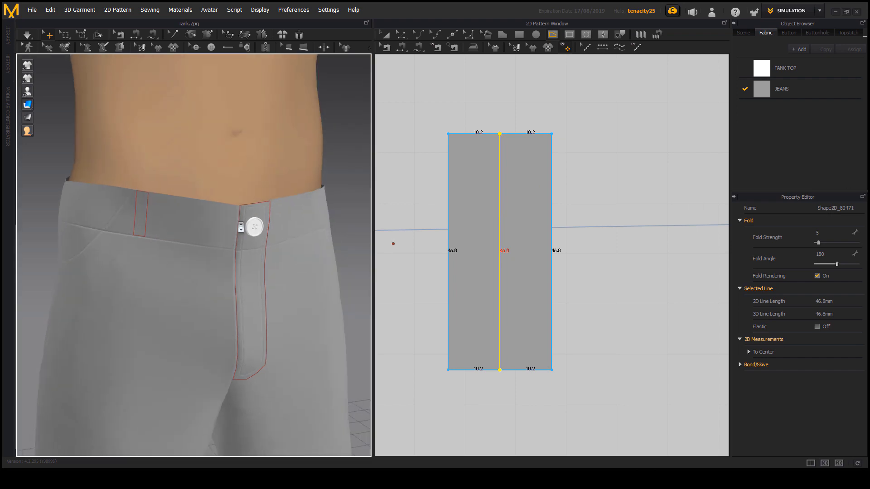
scroll(272, 267, "down", 6)
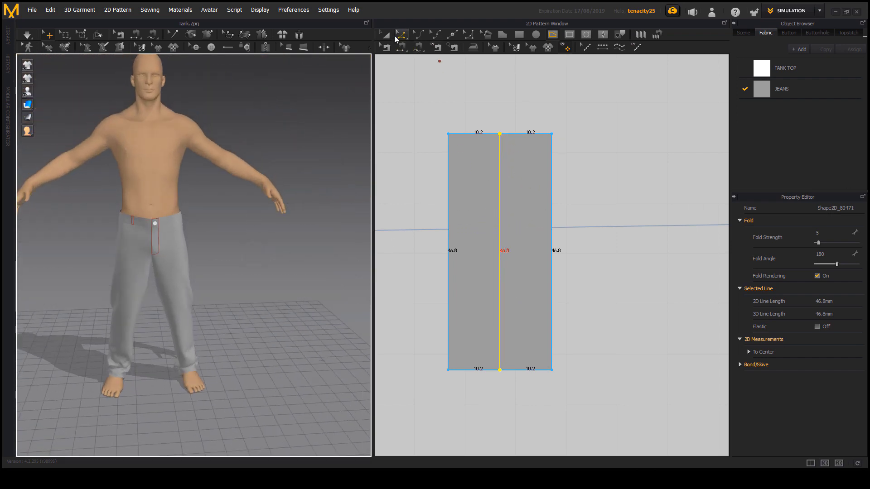
left_click(385, 34)
left_click(525, 175)
right_click_drag(199, 254, 205, 298)
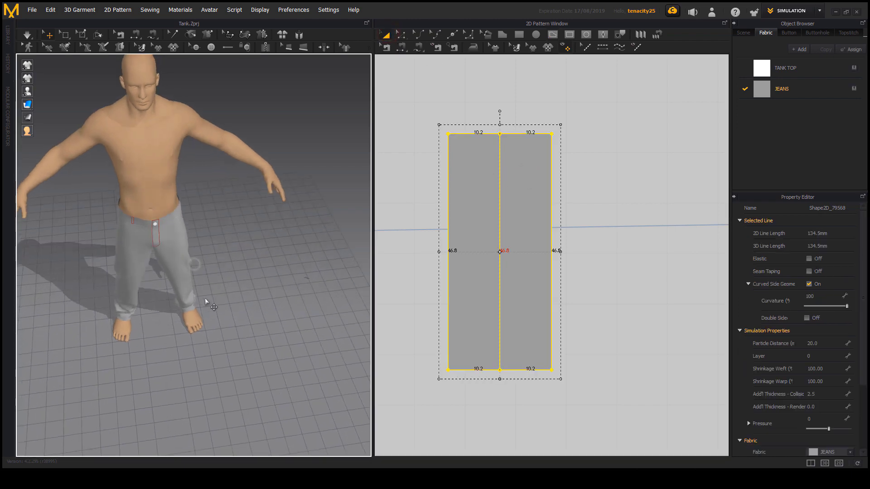
scroll(205, 298, "down", 3)
middle_click_drag(306, 268, 254, 282)
left_click_drag(334, 237, 132, 272)
right_click_drag(169, 298, 227, 259)
middle_click_drag(227, 259, 302, 284)
scroll(302, 284, "up", 5)
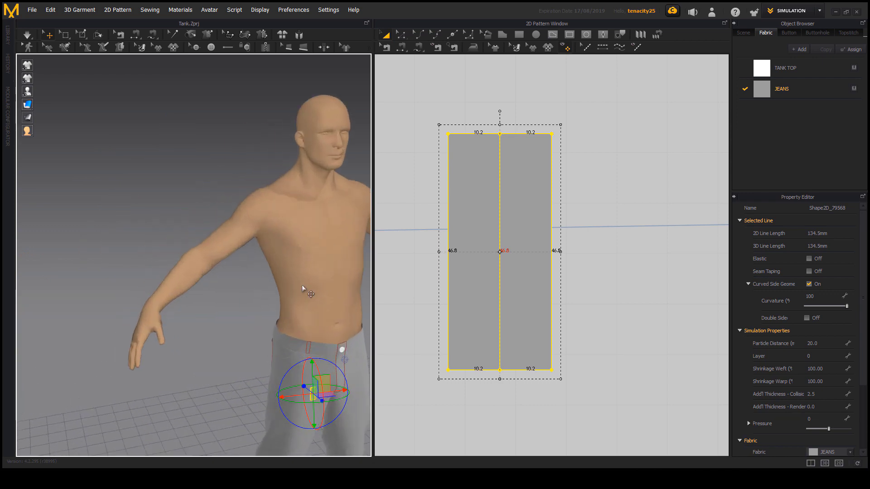
Raise the belt loop piece to waistband height and position it just in front of its outline on the waistband
key("2")
right_click_drag(223, 317, 268, 317)
scroll(268, 317, "down", 8)
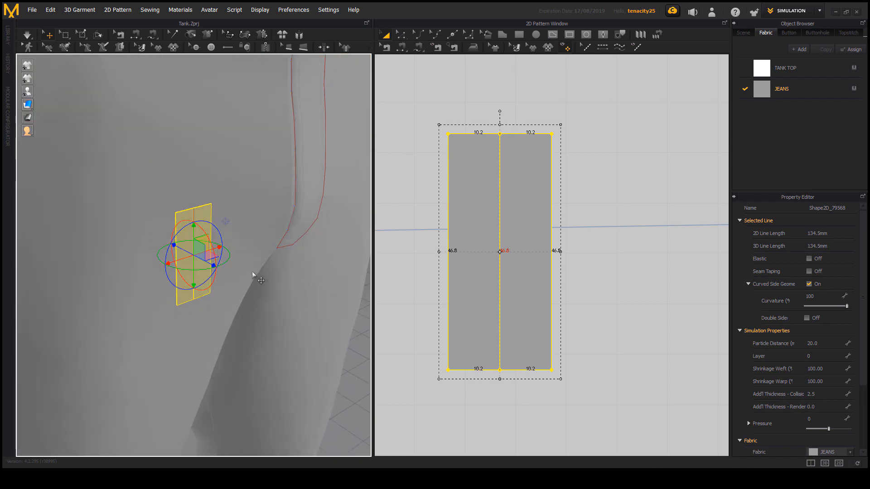
middle_click_drag(253, 270, 273, 366)
left_click_drag(209, 325, 211, 135)
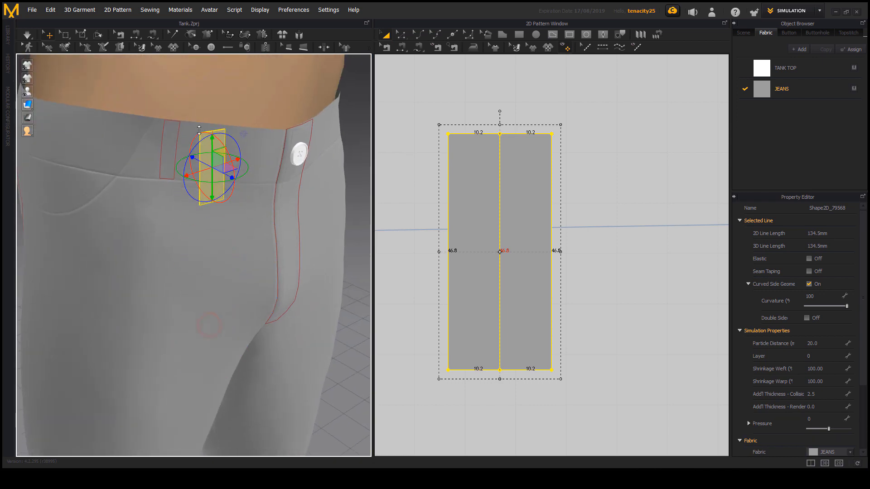
mouse_move(253, 227)
right_mouse_down()
mouse_move(204, 232)
mouse_move(228, 195)
mouse_move(281, 257)
mouse_move(256, 243)
right_mouse_up()
left_click_drag(238, 237, 156, 196)
right_click_drag(156, 196, 199, 199)
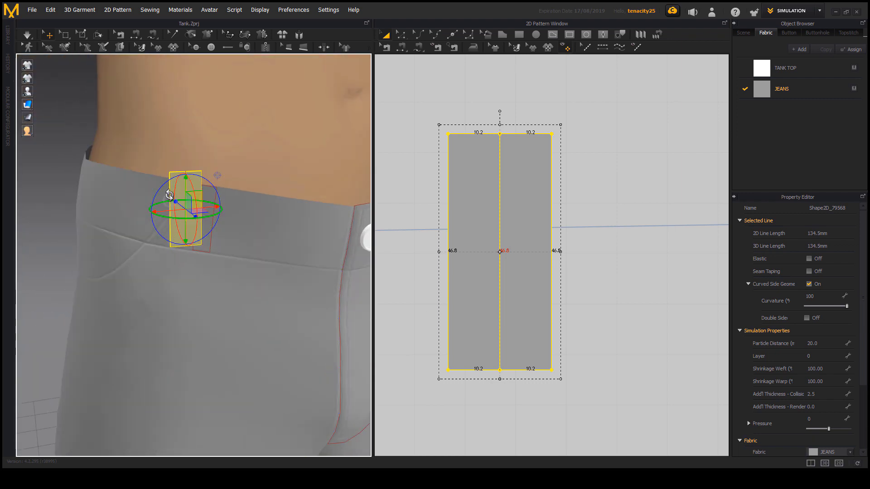
left_click_drag(187, 189, 196, 243)
right_click_drag(227, 253, 259, 227)
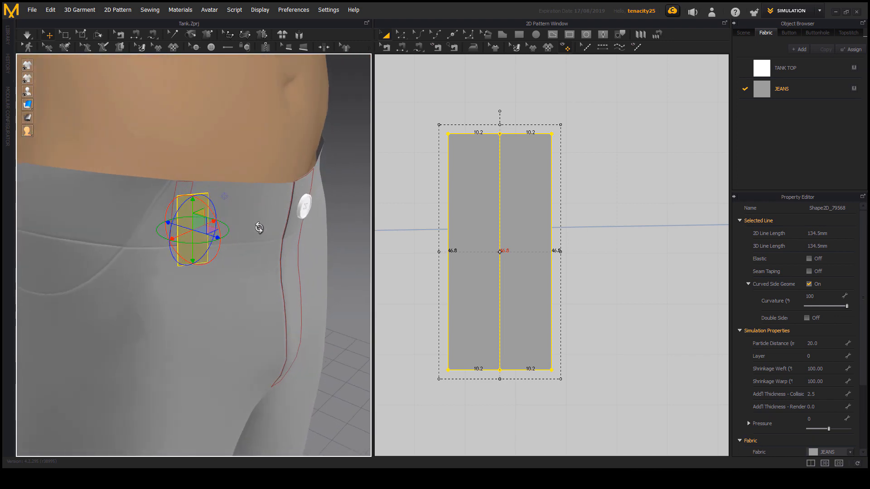
Examine the belt loop piece's placement against the waistband outline from above and from the side
left_click(345, 208)
middle_click_drag(202, 246, 215, 266)
scroll(215, 266, "up", 3)
mouse_move(215, 267)
right_mouse_down()
mouse_move(217, 283)
mouse_move(218, 266)
mouse_move(222, 273)
mouse_move(226, 262)
mouse_move(226, 286)
mouse_move(230, 277)
right_mouse_up()
mouse_move(230, 277)
middle_mouse_down()
mouse_move(237, 265)
mouse_move(243, 273)
middle_mouse_up()
left_click(262, 265)
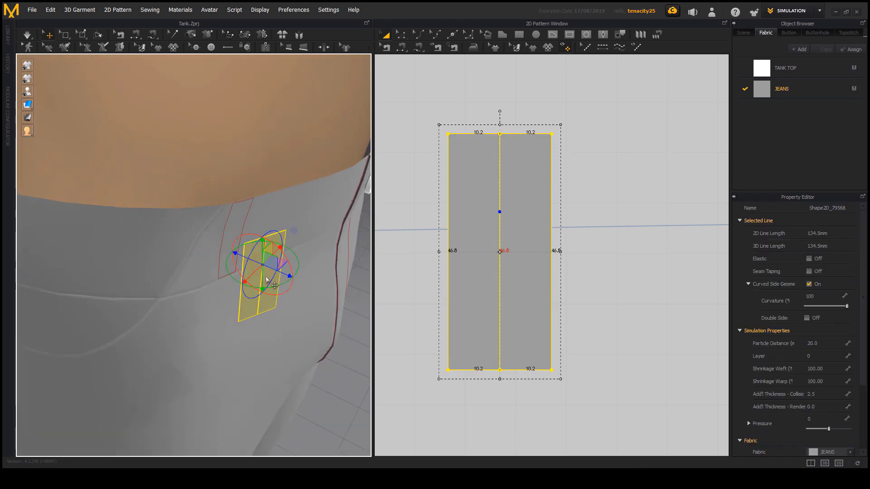
right_click_drag(225, 282, 236, 345)
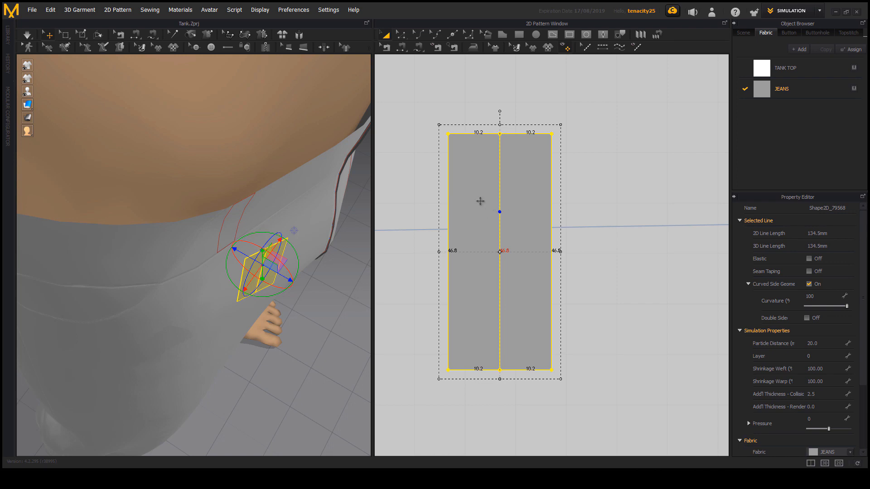
left_click(363, 298)
right_click_drag(363, 298, 293, 210)
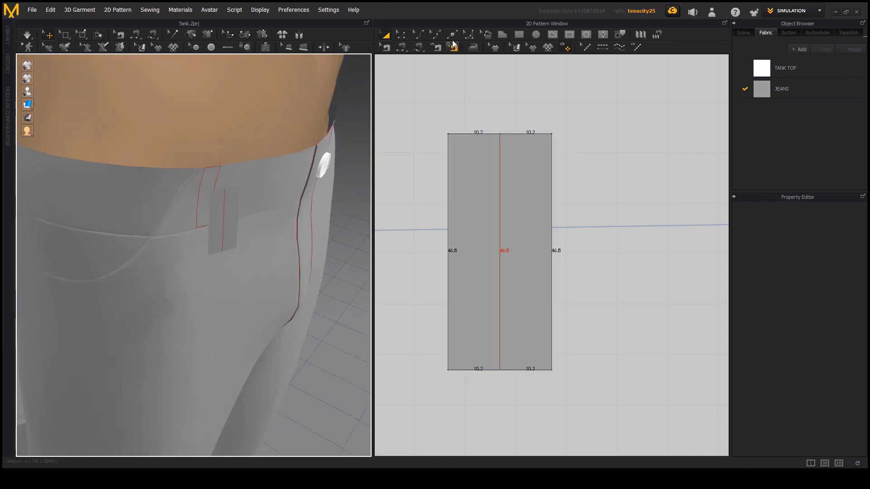
Set the belt loop's centre fold line to a fold angle of 5 and a fold strength of 30
left_click(405, 35)
left_click(501, 184)
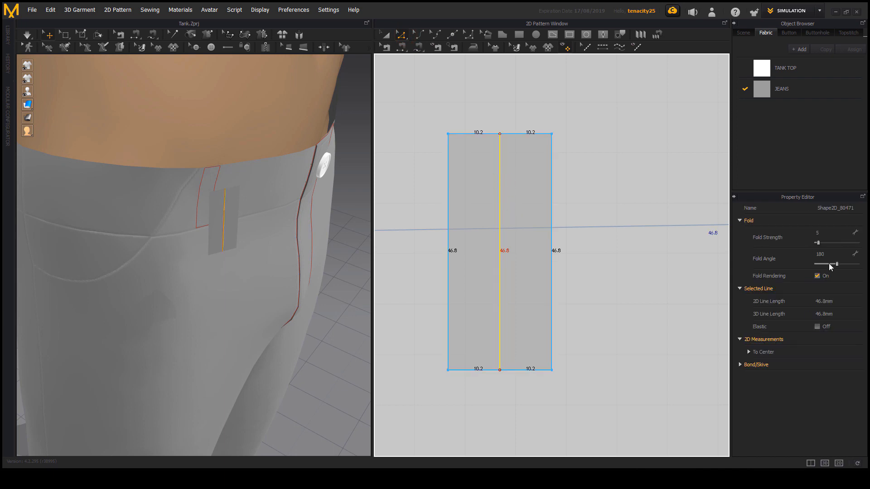
double_click(816, 254)
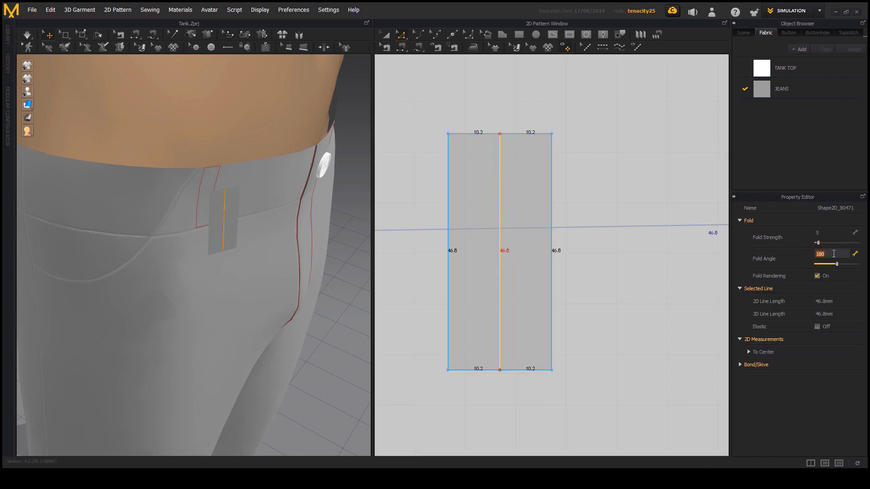
type("5")
key("Return")
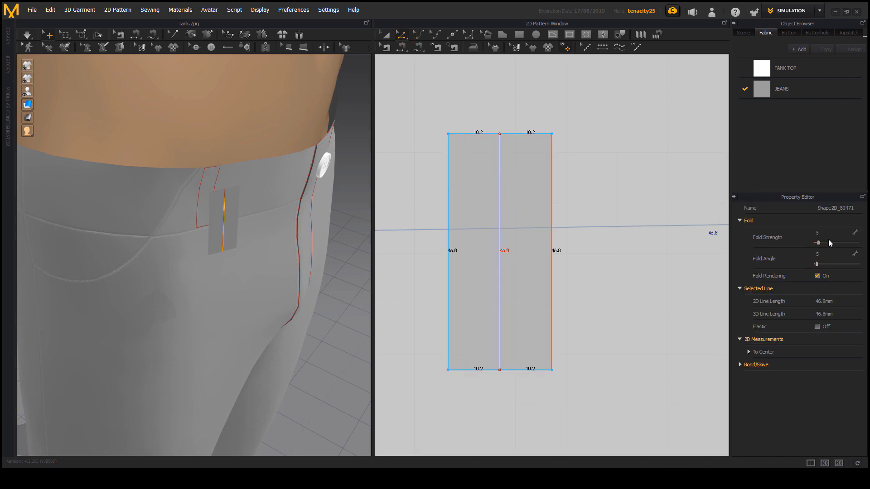
double_click(819, 228)
type("30")
key("Return")
Sew the belt loop piece's two long outer edges to each other with segment sewing
right_click_drag(169, 249, 208, 218)
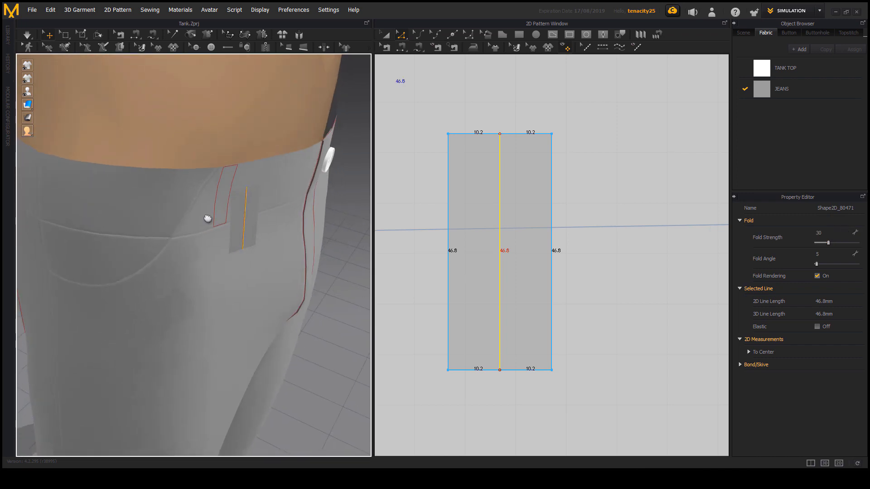
scroll(251, 197, "up", 5)
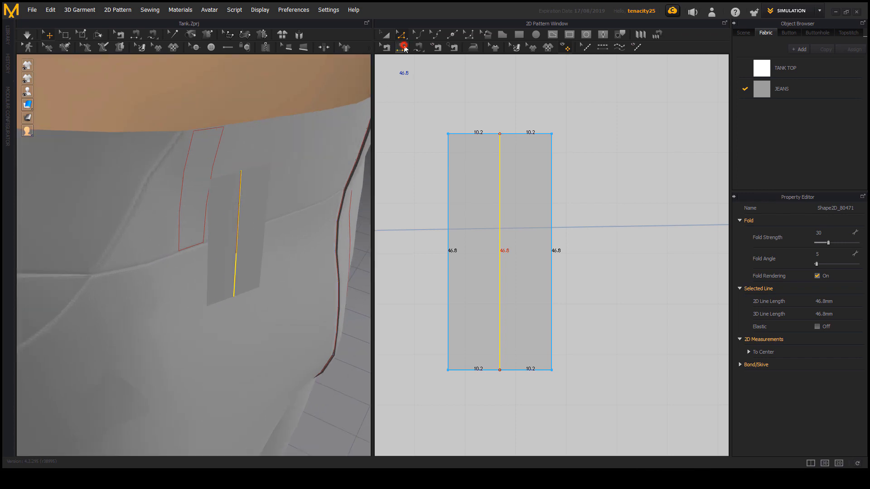
left_click(401, 47)
mouse_move(272, 207)
right_mouse_down()
mouse_move(278, 202)
mouse_move(272, 215)
right_mouse_up()
middle_click_drag(272, 215, 280, 188)
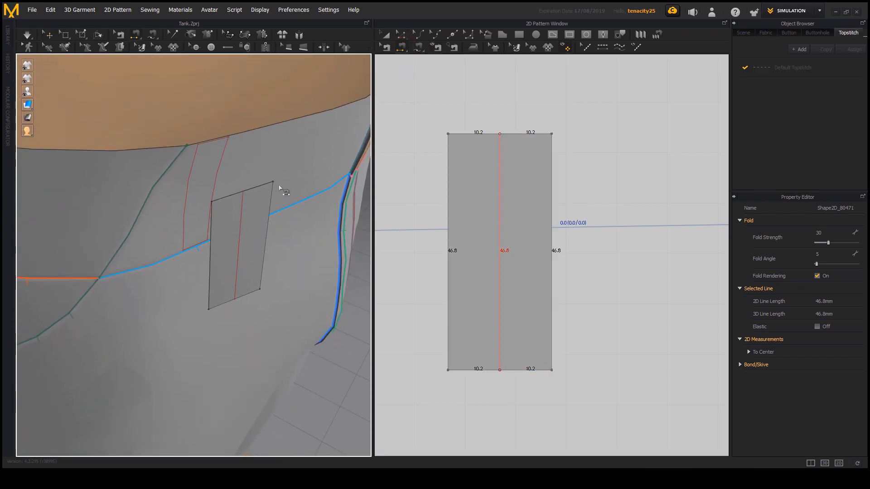
right_click_drag(239, 247, 272, 284)
right_click_drag(259, 322, 296, 319)
middle_click_drag(295, 319, 294, 280)
right_click_drag(295, 279, 244, 265)
scroll(184, 147, "up", 3)
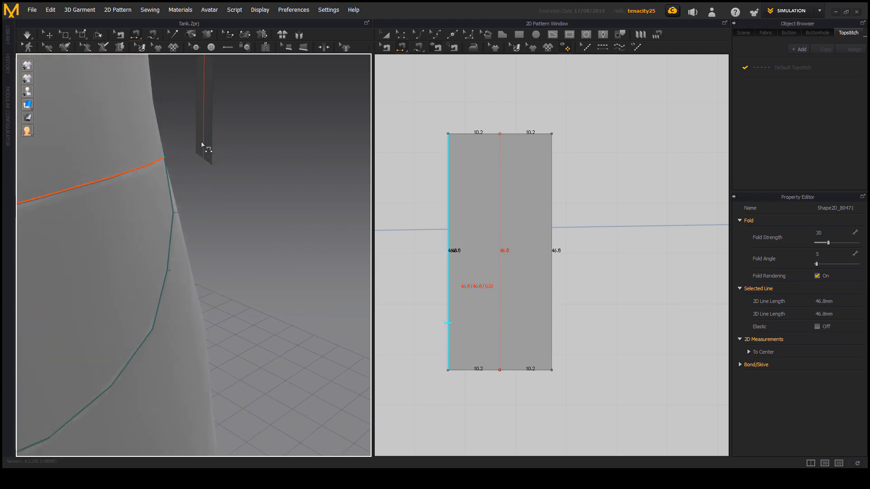
right_click_drag(203, 148, 298, 175)
left_click(207, 155)
left_click(226, 171)
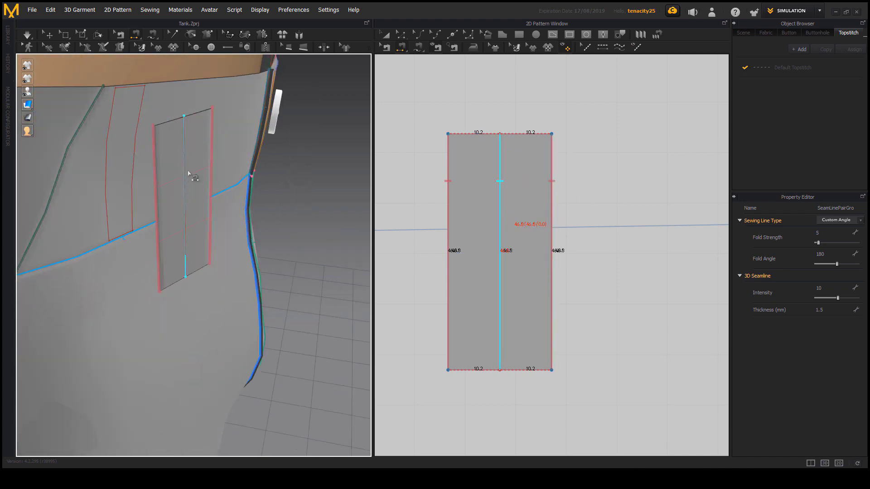
Sew one half of the belt loop's top edge to the top of the waistband outline and reverse that seam
right_click_drag(187, 170, 190, 172)
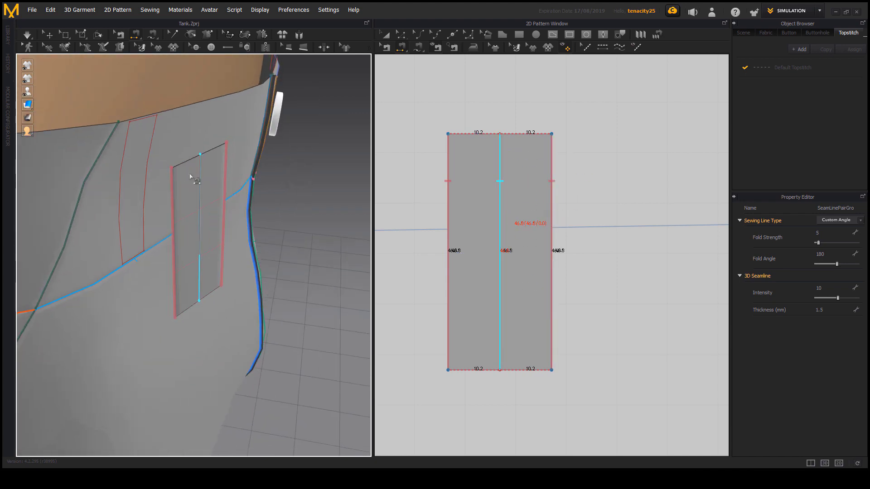
left_click(186, 162)
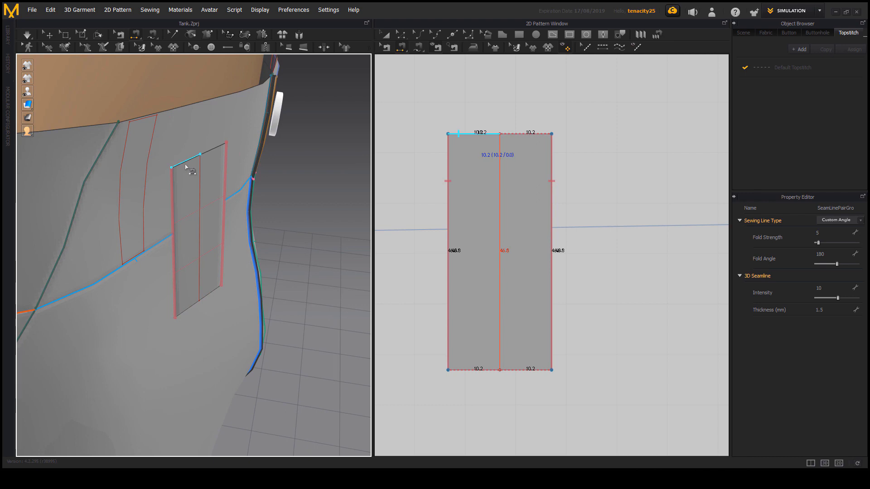
left_click(144, 122)
right_click(219, 225)
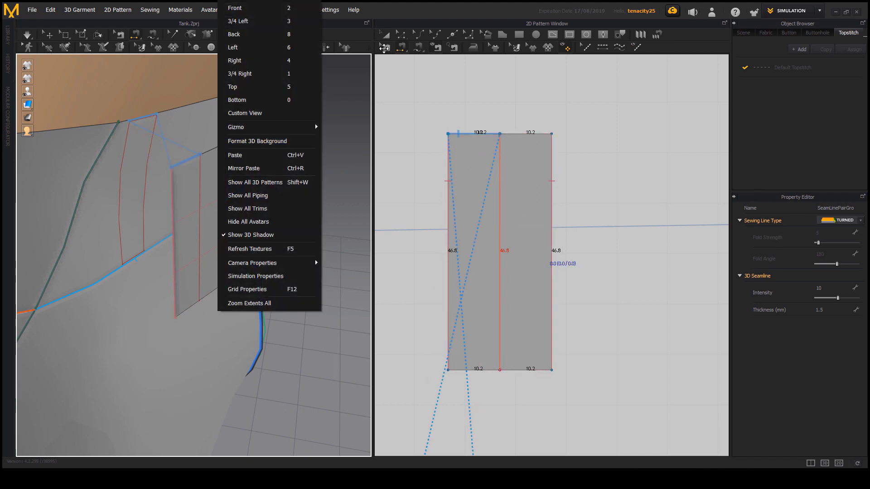
left_click(384, 48)
right_click(184, 163)
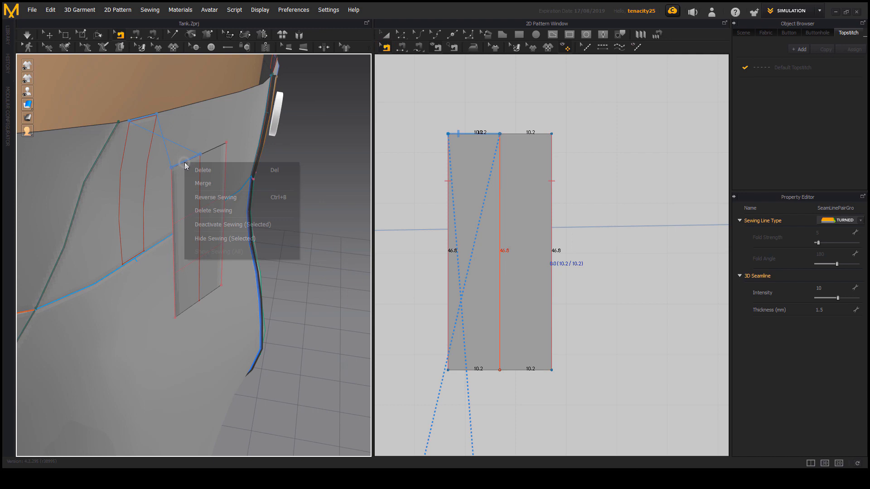
left_click(220, 196)
Sew the matching half of the belt loop's bottom edge to the bottom of the waistband outline and reverse that seam
right_click_drag(212, 242, 348, 198)
key("m")
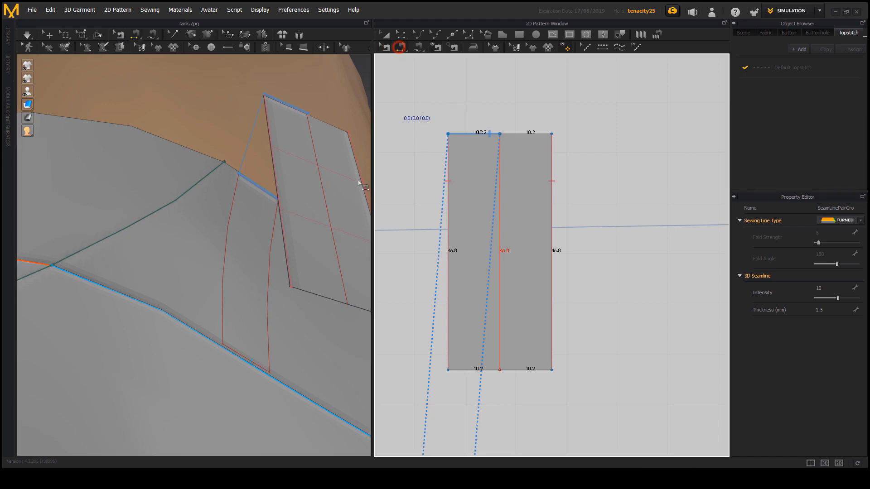
left_click(250, 361)
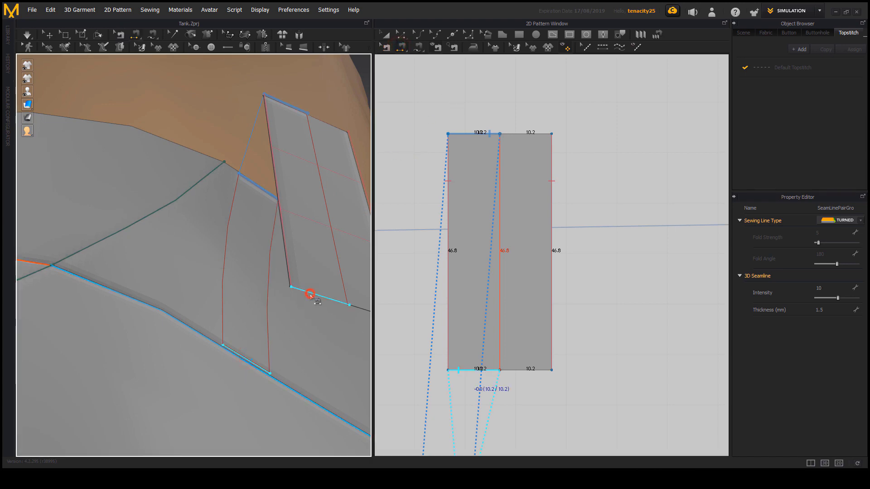
left_click(313, 297)
left_click(388, 47)
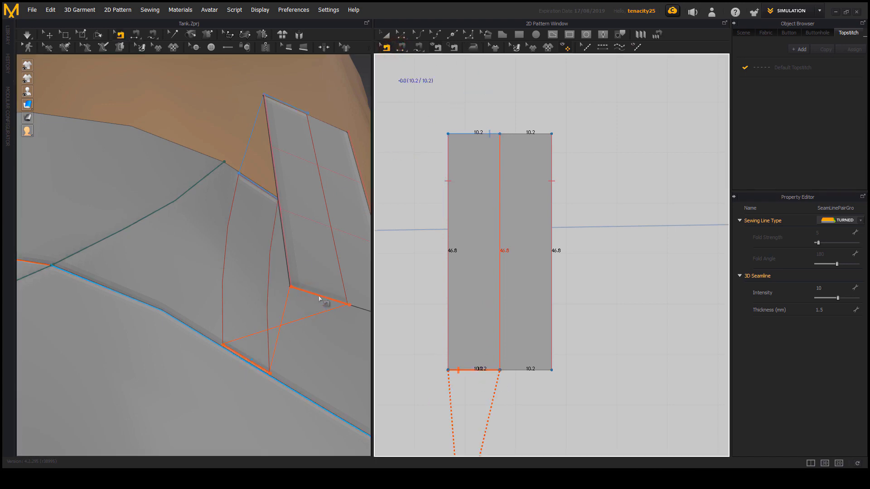
right_click(322, 297)
left_click(355, 331)
Simulate the garment, pull the belt loop piece sideways across the waistband to untwist it, and stop the simulation
right_click_drag(288, 322, 244, 253)
left_click(26, 35)
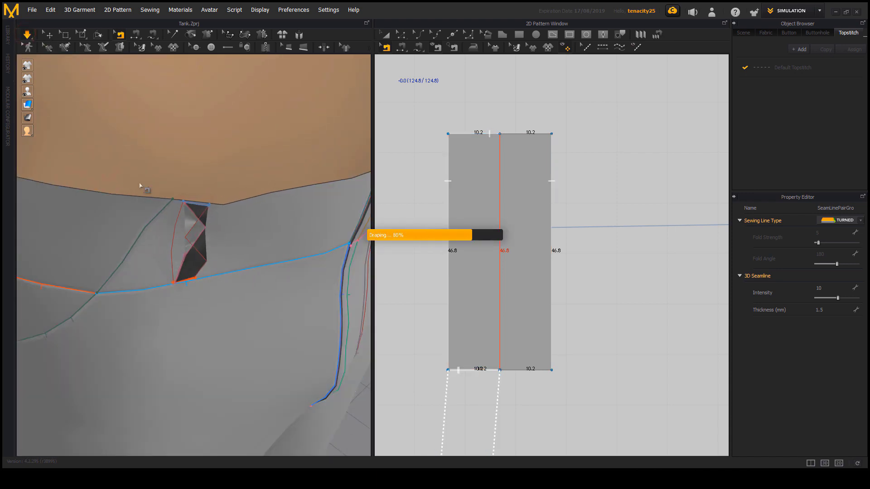
left_click(385, 37)
right_click_drag(299, 256, 207, 256)
left_click(139, 137)
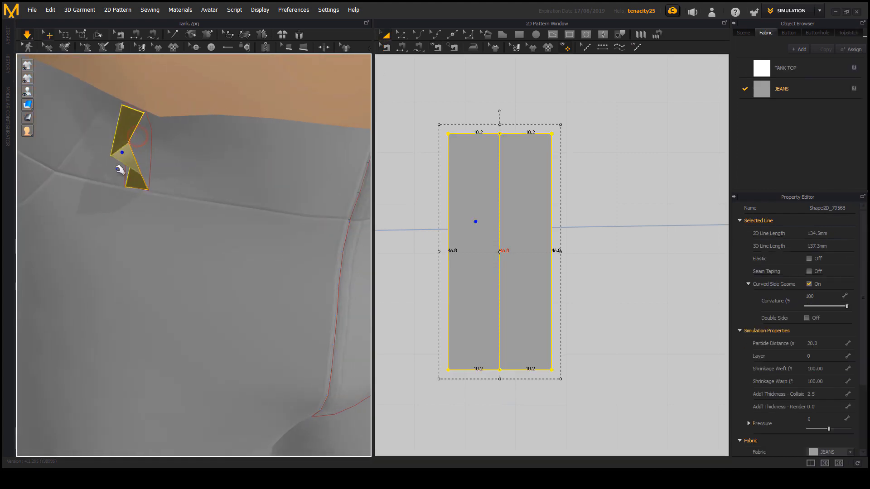
left_click_drag(128, 157, 119, 209)
mouse_move(141, 122)
left_mouse_down()
mouse_move(141, 176)
mouse_move(139, 162)
mouse_move(100, 151)
left_mouse_up()
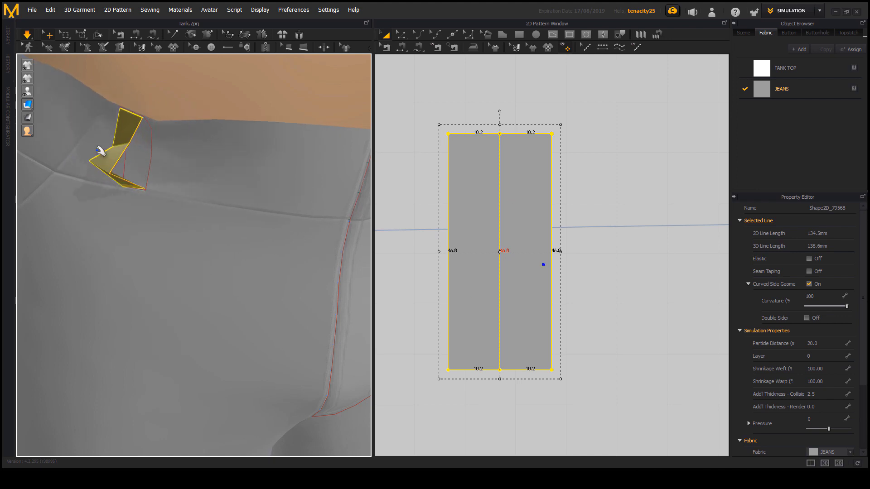
right_click_drag(152, 183, 130, 165)
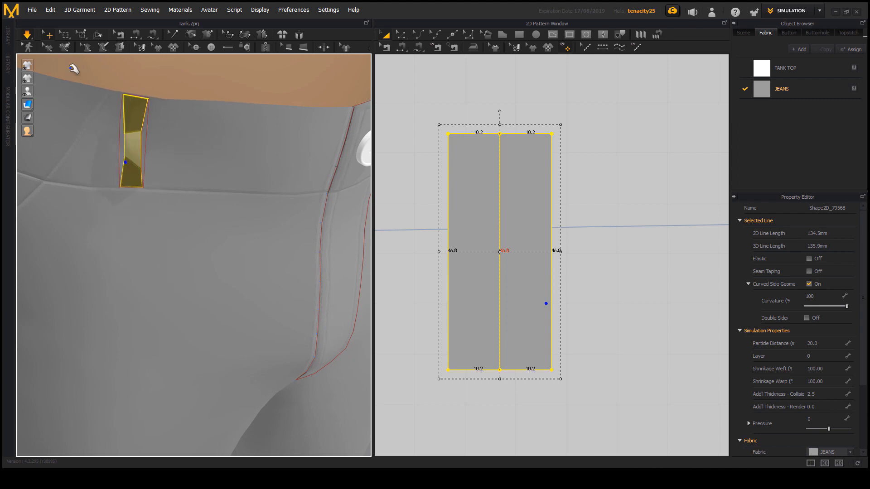
left_click(23, 35)
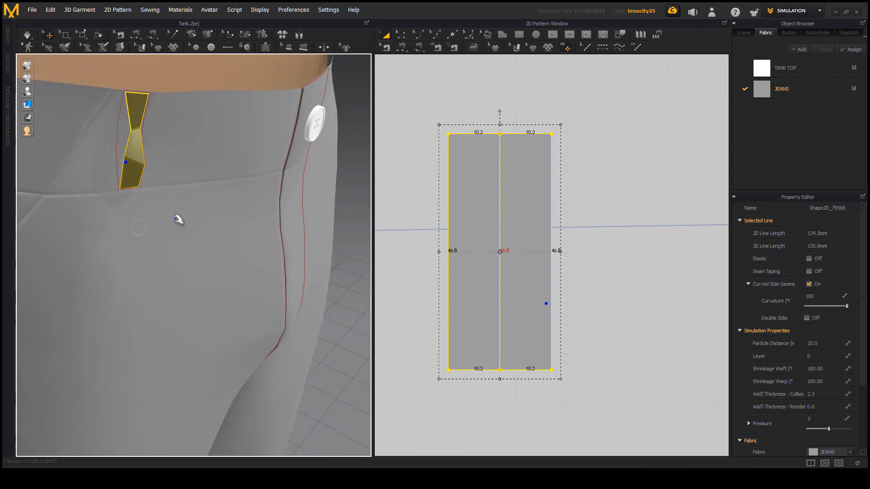
Set the belt loop piece's particle distance to 10
left_click(67, 162)
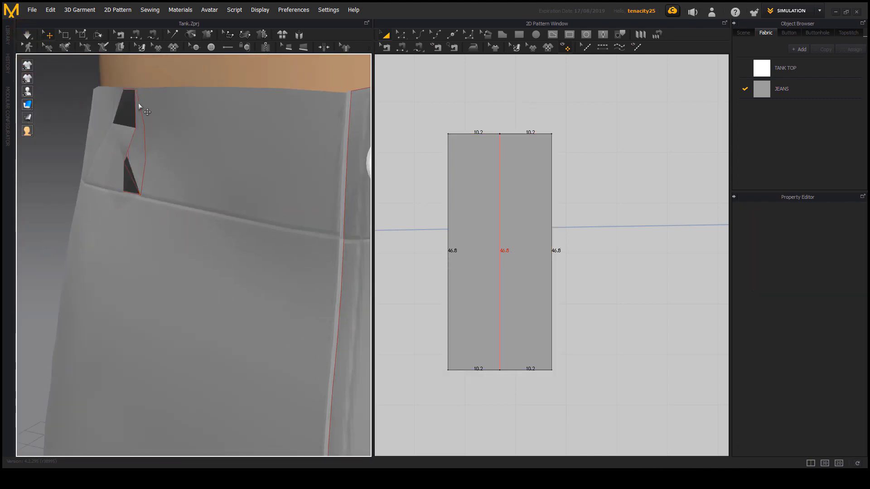
right_click_drag(139, 105, 207, 172)
middle_click_drag(207, 172, 169, 240)
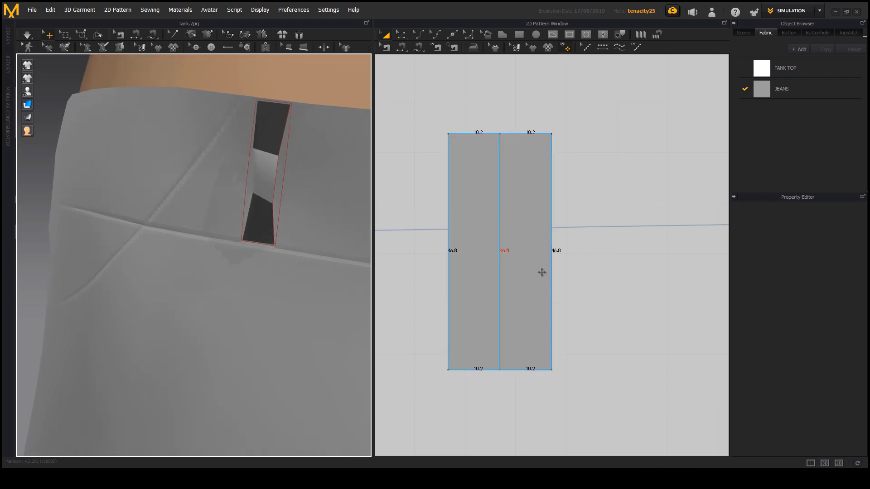
scroll(543, 314, "down", 4)
middle_click_drag(543, 312, 550, 243)
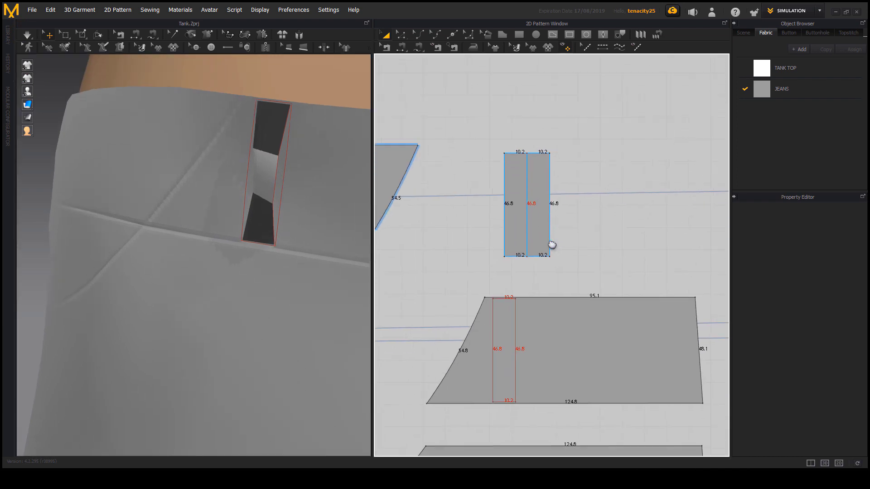
left_click(527, 190)
middle_click_drag(575, 295, 566, 264)
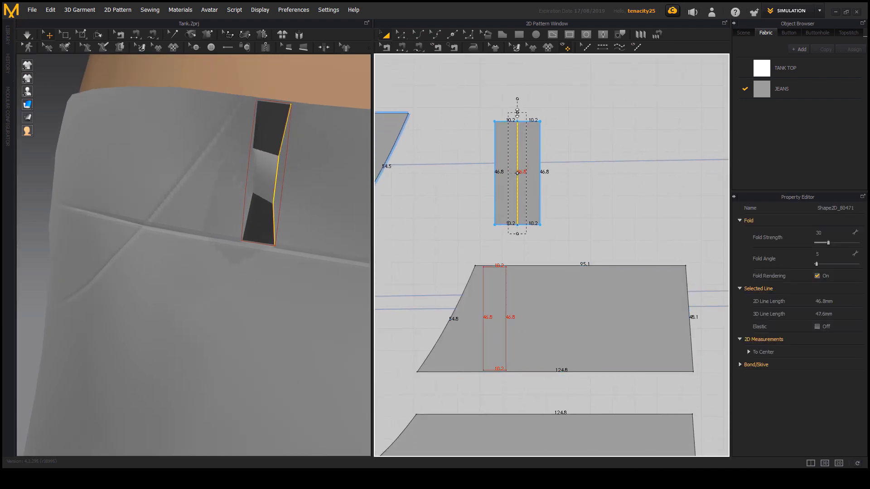
left_click(275, 128)
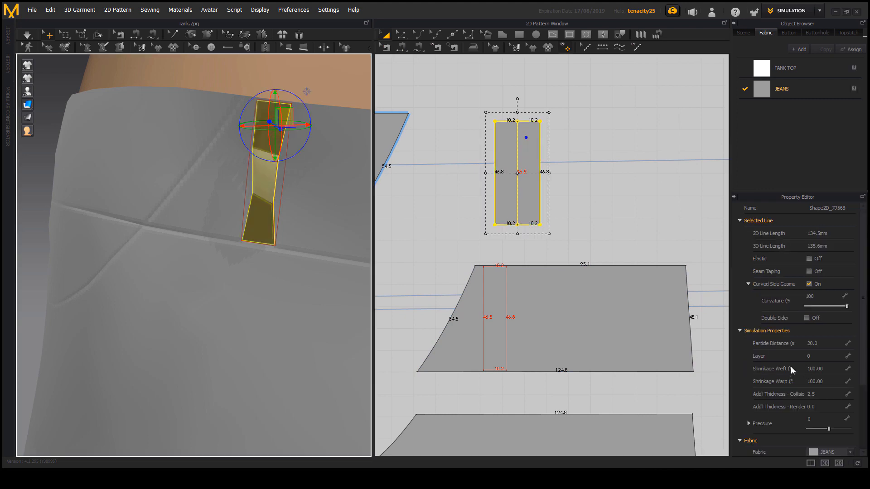
left_click(821, 345)
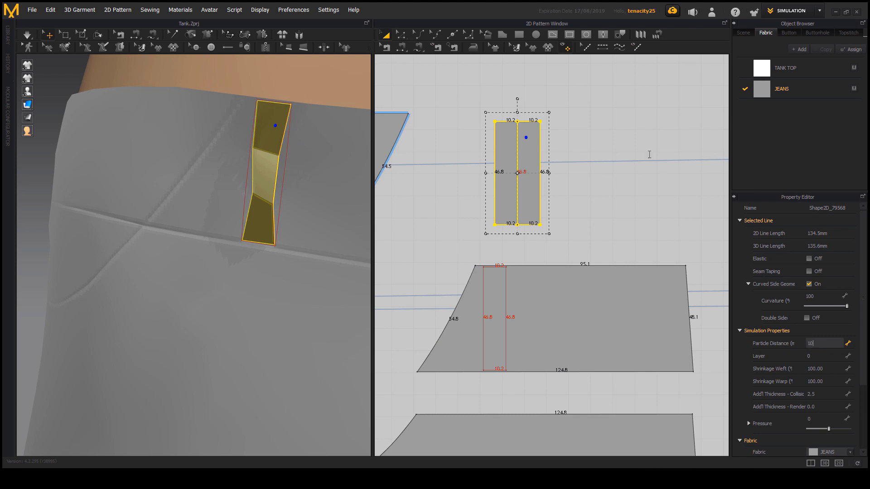
type("10")
key("Return")
Simulate the refined belt loop and pull its lower and upper parts until its front side faces outward, checking it from the side
left_click(27, 35)
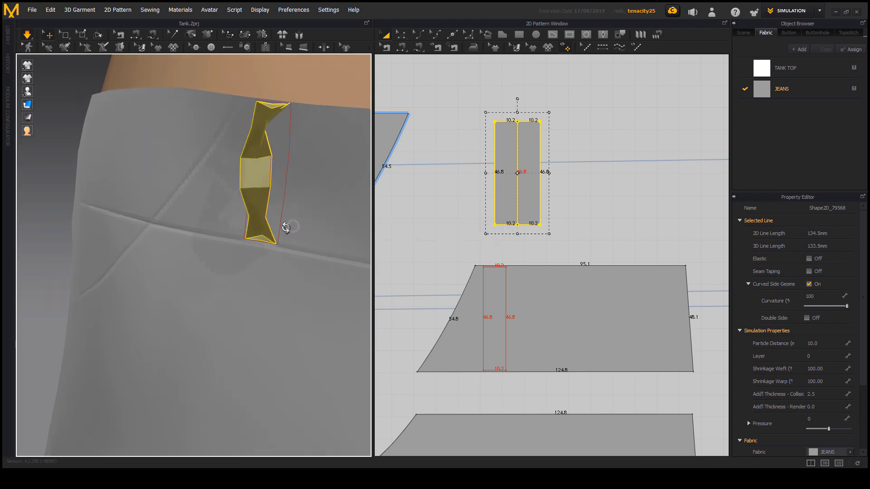
right_click_drag(271, 234, 272, 237)
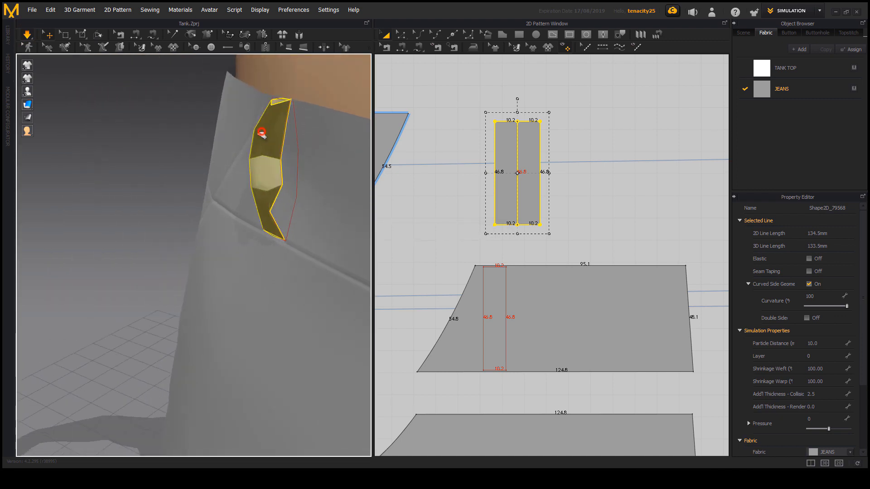
left_click_drag(263, 130, 251, 249)
mouse_move(266, 217)
left_mouse_down()
mouse_move(269, 116)
mouse_move(278, 211)
left_mouse_up()
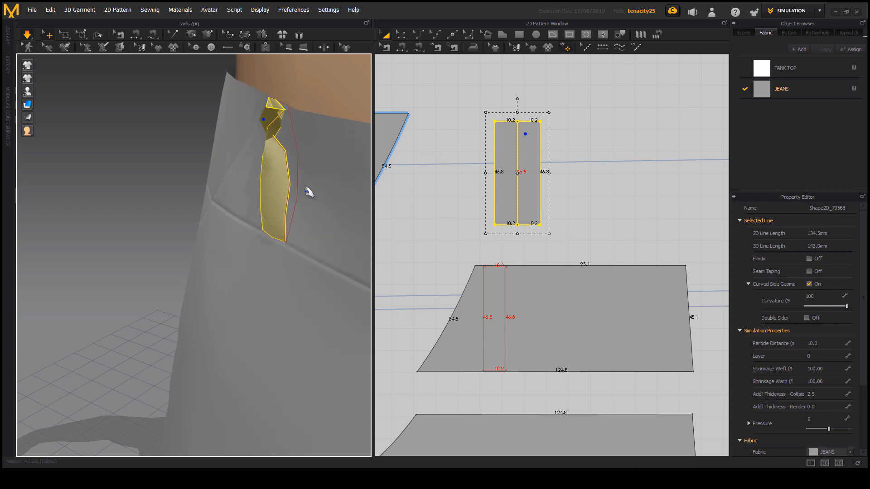
right_click_drag(287, 213, 240, 144)
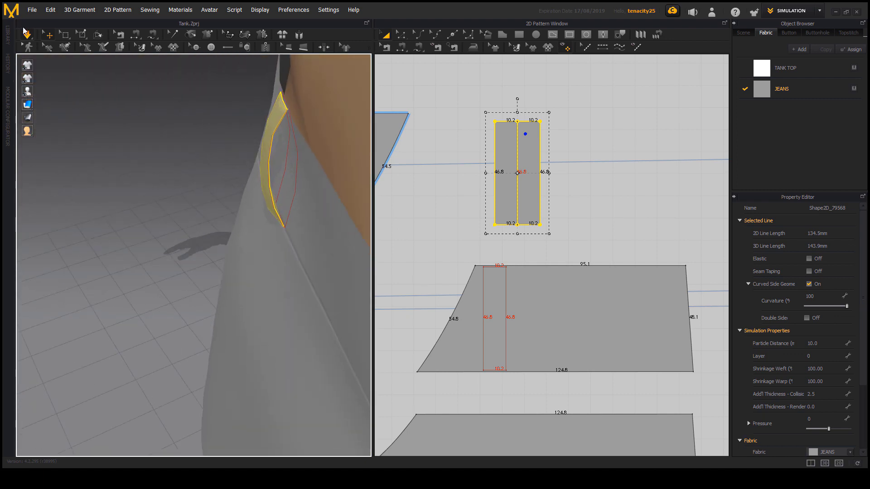
left_click(122, 172)
Adjust the belt loop's upper end by pulling it sideways during simulation, then stop simulating and inspect the loop on the waistband
right_click_drag(211, 241, 163, 197)
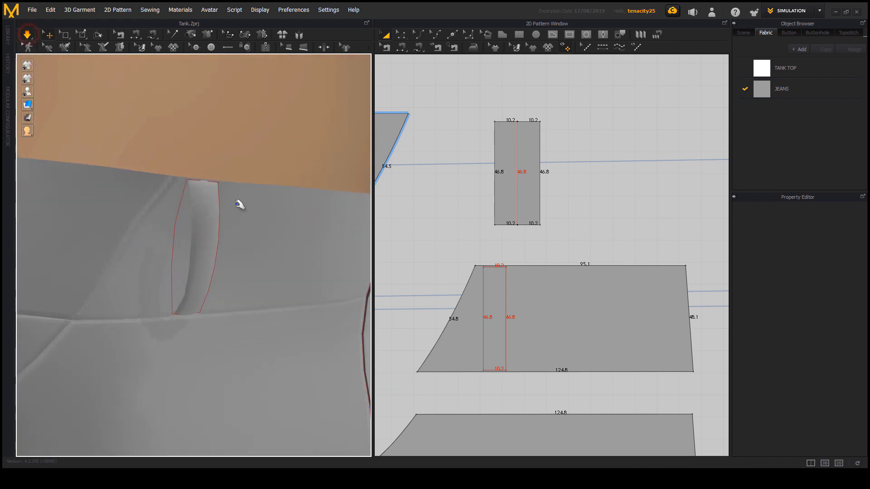
left_click(207, 191)
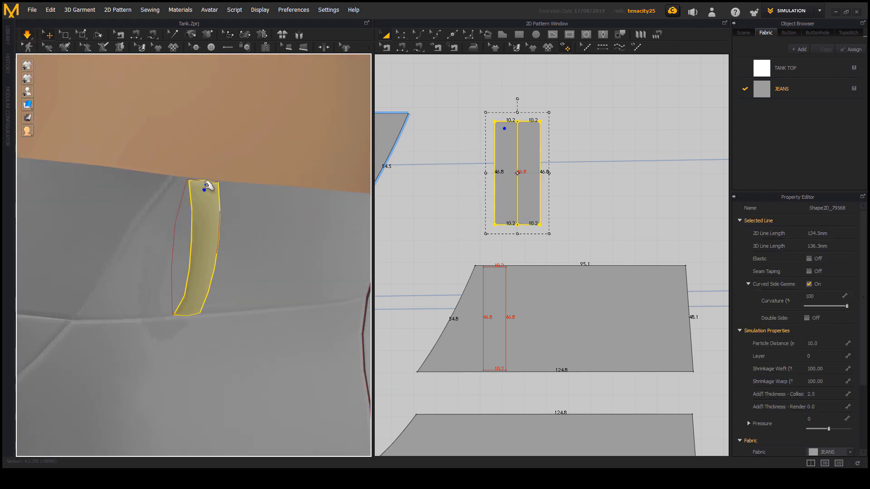
left_click_drag(206, 185, 228, 199)
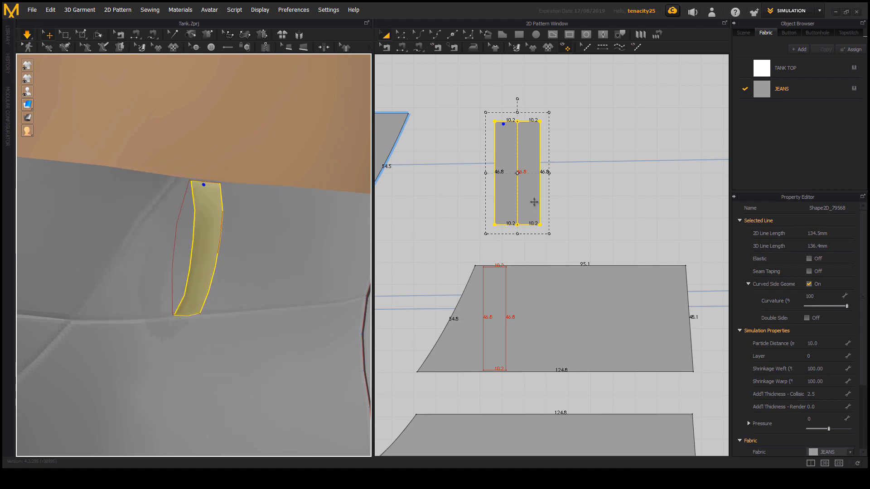
right_click_drag(248, 234, 273, 306)
left_click(205, 191)
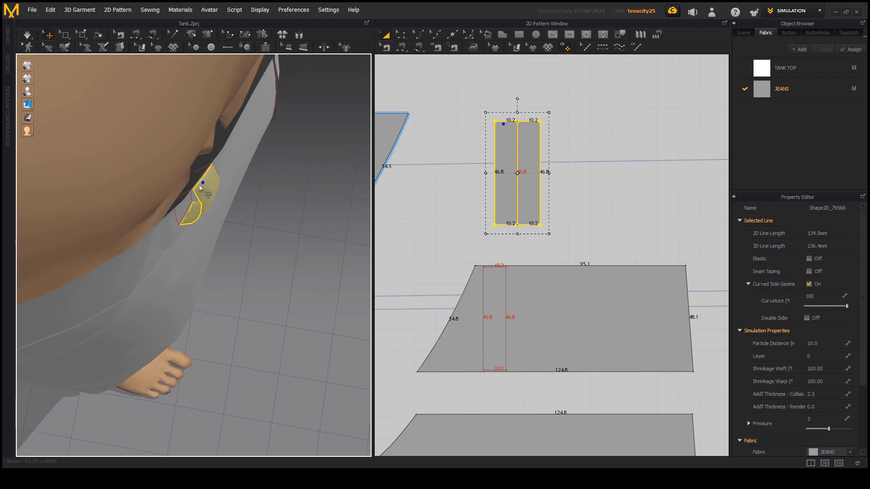
left_click(327, 237)
right_click_drag(285, 263, 271, 174)
middle_click_drag(271, 174, 278, 350)
middle_click_drag(265, 195, 263, 262)
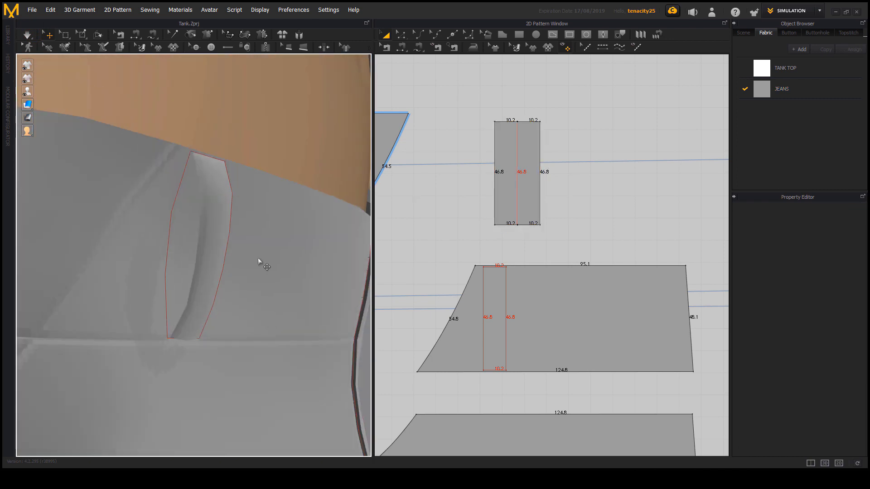
Simulate the garment, pull the upper part of the belt loop into place, and stop the simulation
right_click_drag(262, 263, 260, 273)
middle_click_drag(260, 272, 223, 190)
right_click_drag(224, 189, 224, 238)
middle_click_drag(225, 238, 249, 159)
right_click_drag(264, 224, 243, 247)
middle_click_drag(243, 247, 208, 219)
right_click_drag(208, 219, 243, 213)
middle_click_drag(243, 213, 245, 201)
right_click_drag(245, 201, 238, 190)
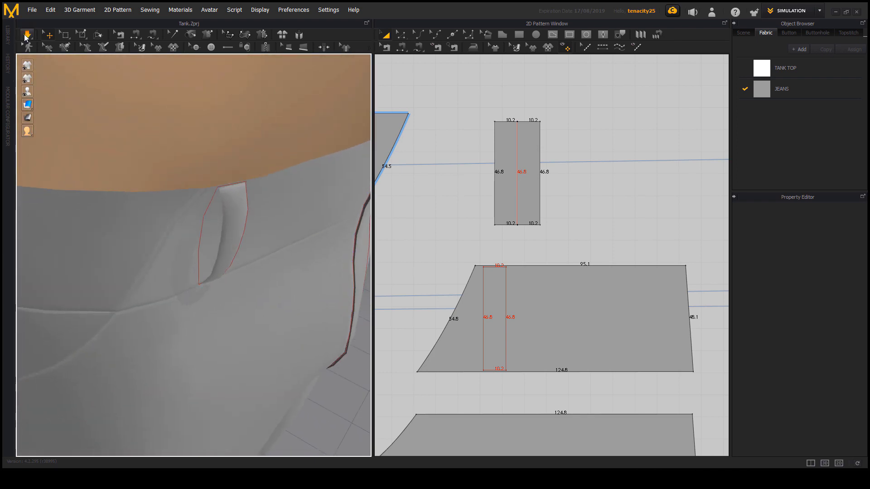
left_click(239, 200)
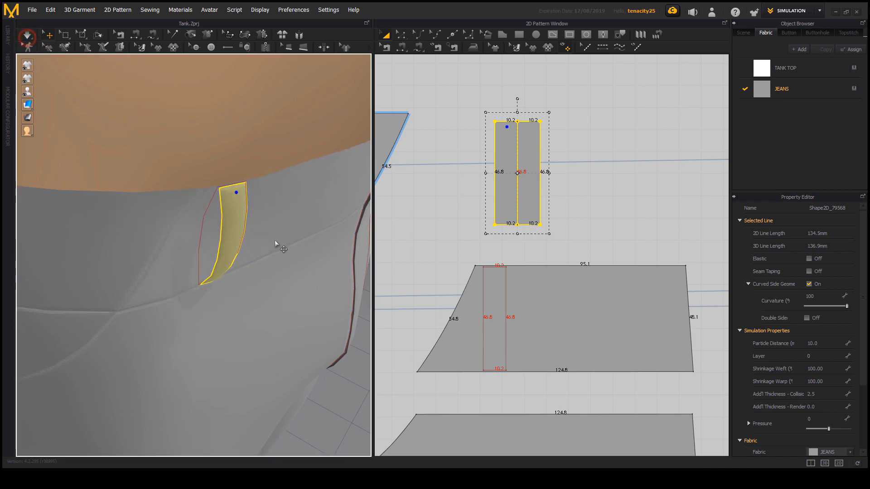
left_click(346, 394)
Sew together the two 10.2 mm halves of the belt loop piece's upper edge and of its lower edge
scroll(562, 151, "up", 6)
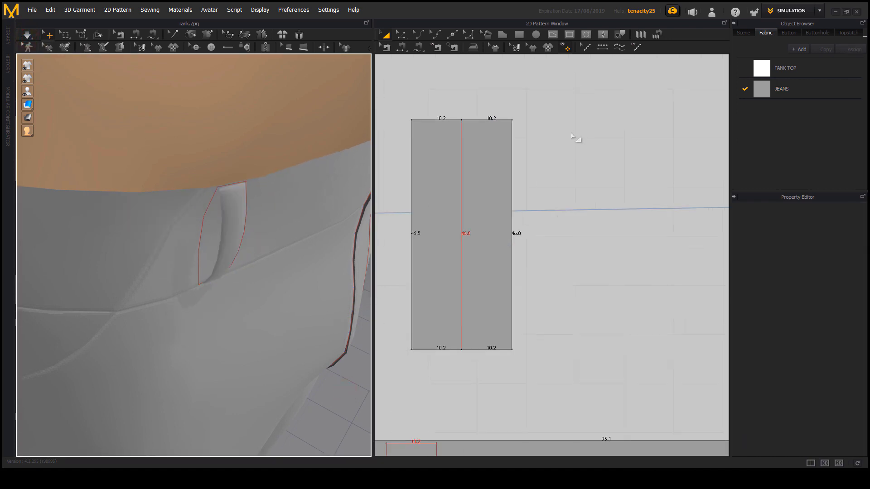
left_click(401, 47)
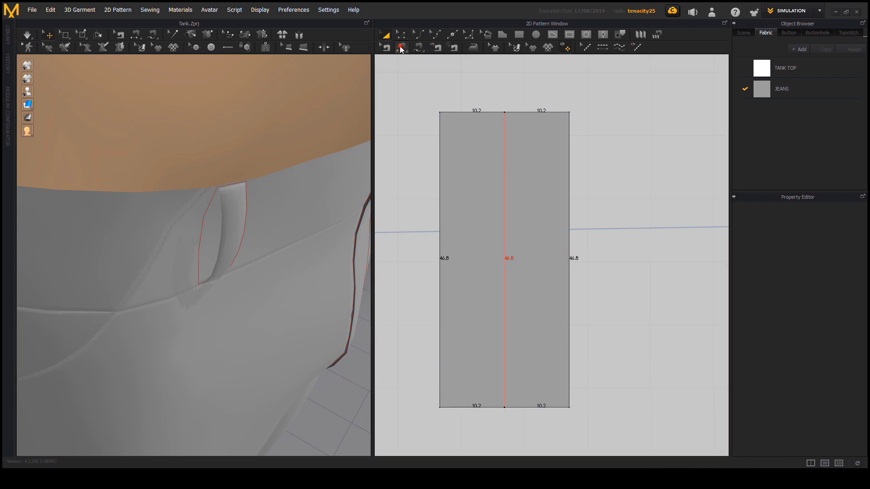
left_click(548, 113)
middle_click_drag(464, 274, 466, 200)
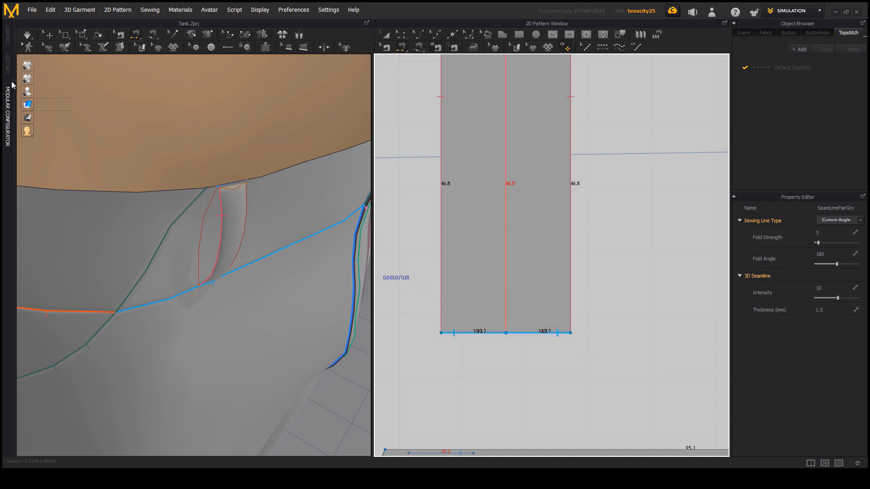
Simulate the newly sewn belt loop, pull its upper end on the waistband, and stop the simulation
left_click(28, 35)
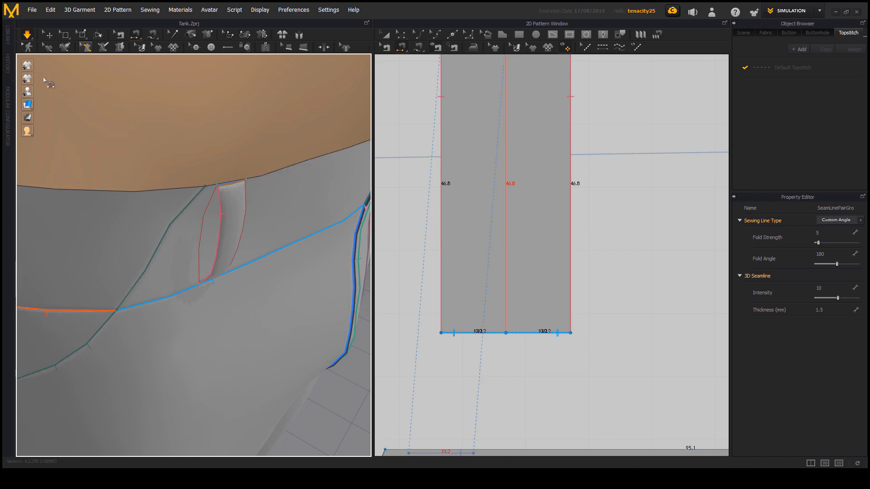
left_click(234, 192)
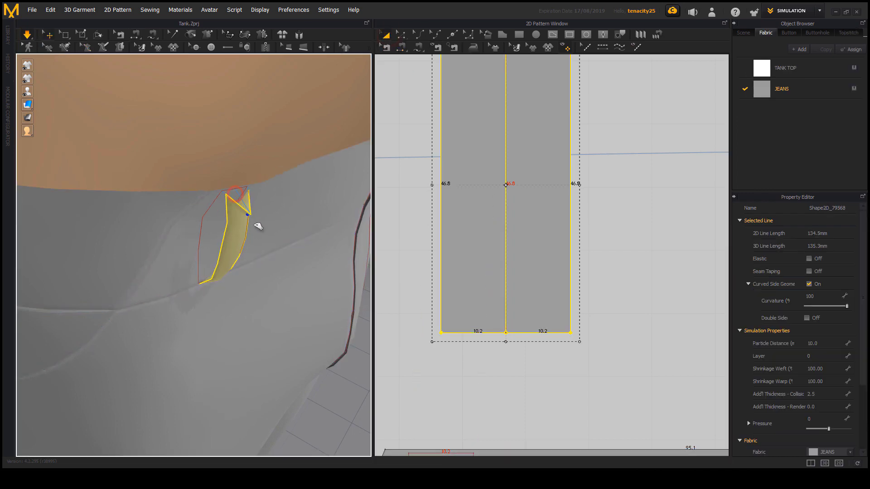
right_click_drag(274, 298, 243, 194)
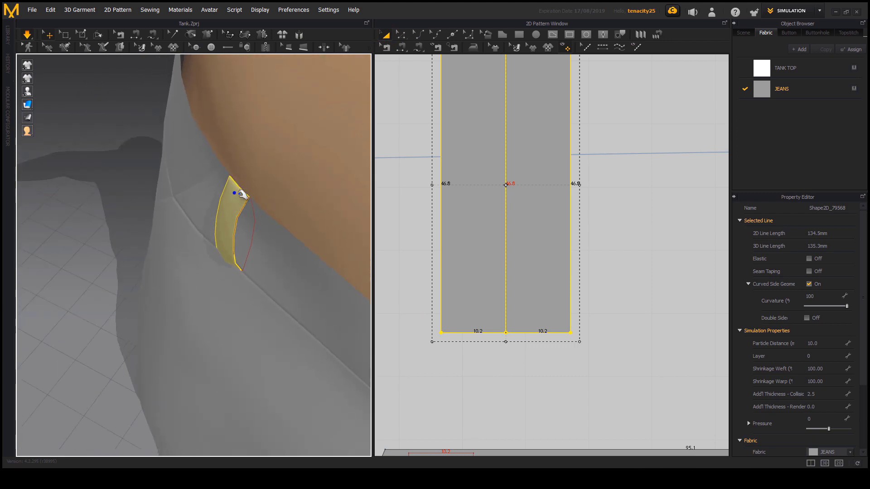
left_click(29, 37)
Examine the belt loop on the waistband and the whole jeans front from several angles
scroll(215, 221, "down", 6)
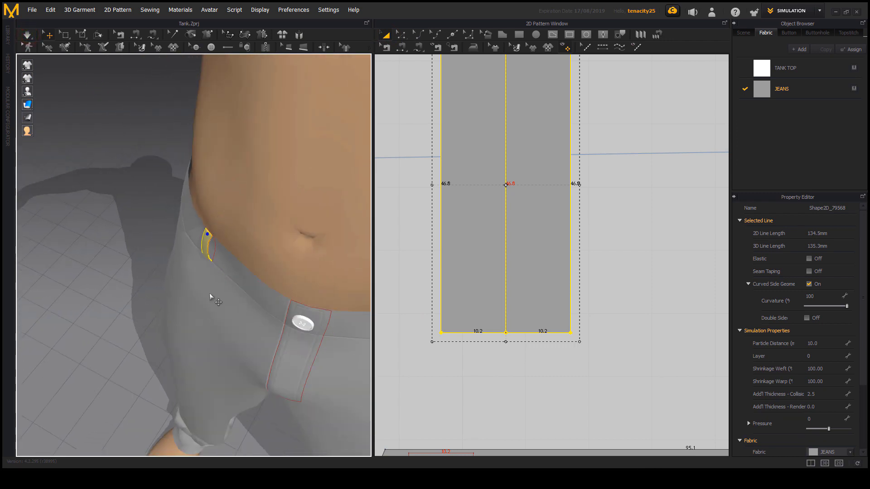
right_click_drag(210, 293, 247, 307)
middle_click_drag(246, 307, 195, 242)
scroll(195, 241, "down", 3)
scroll(195, 242, "down", 1)
left_click(336, 266)
right_click_drag(271, 346, 268, 298)
scroll(268, 298, "down", 4)
middle_click_drag(268, 298, 262, 226)
mouse_move(262, 222)
right_mouse_down()
mouse_move(257, 206)
mouse_move(257, 222)
mouse_move(244, 221)
right_mouse_up()
scroll(210, 159, "up", 3)
middle_click_drag(210, 159, 240, 231)
Copy the belt loop's internal rectangle from its waistband piece and paste it onto the opposite front waistband piece
scroll(498, 283, "down", 5)
scroll(571, 377, "down", 3)
middle_click_drag(571, 377, 472, 235)
scroll(472, 236, "down", 5)
middle_click_drag(583, 279, 552, 280)
scroll(420, 249, "up", 3)
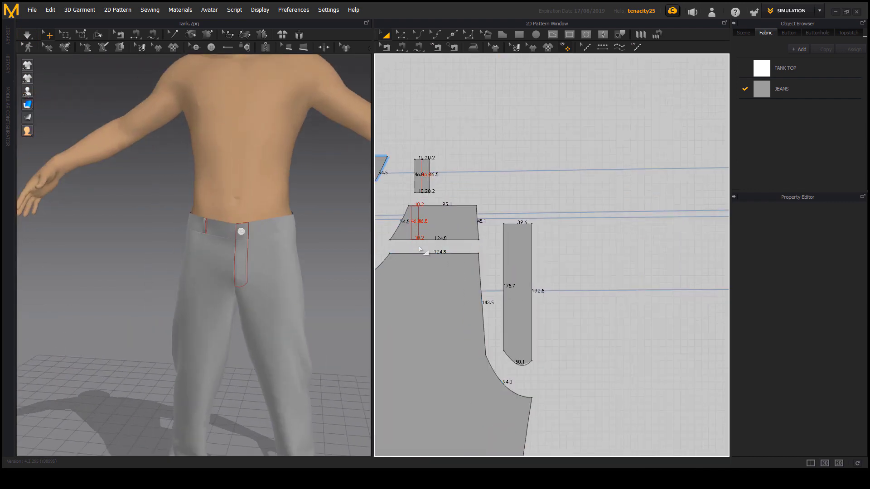
left_click(420, 227)
scroll(420, 225, "up", 3)
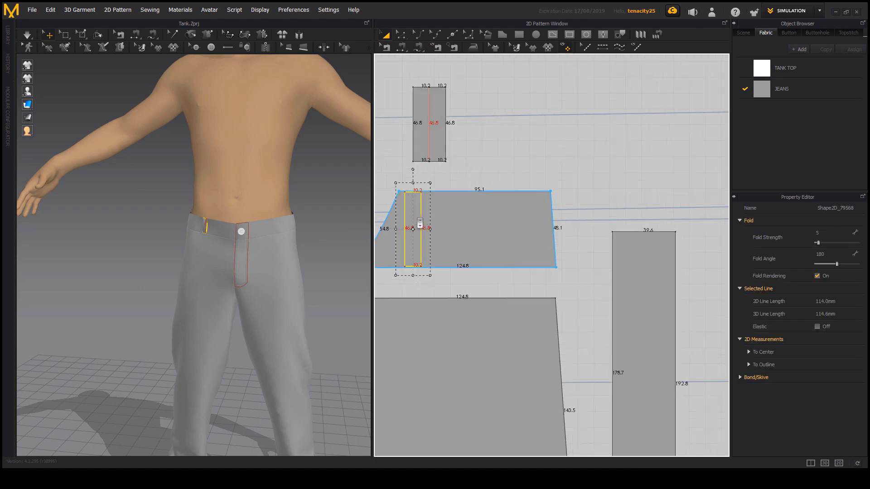
right_click(419, 218)
left_click(437, 251)
middle_click_drag(662, 250, 489, 258)
scroll(489, 258, "down", 4)
middle_click_drag(725, 308, 520, 306)
scroll(566, 233, "up", 3)
right_click(568, 226)
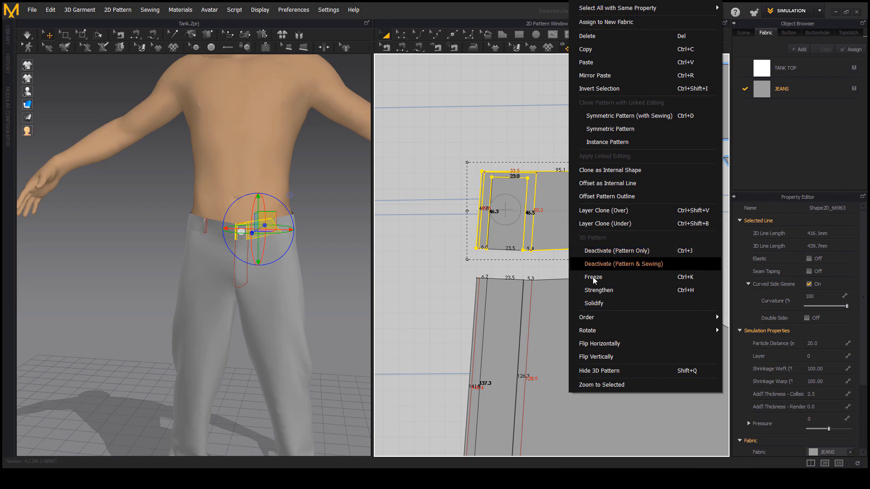
left_click(594, 62)
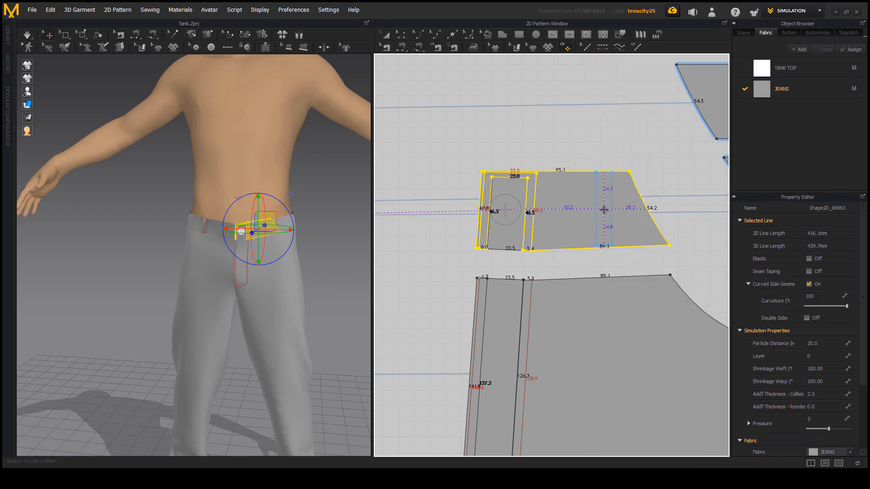
left_click(604, 210)
Move the pasted internal rectangle closer to the waistband piece's slanted edge, keeping it between the upper and lower edges
scroll(629, 224, "up", 3)
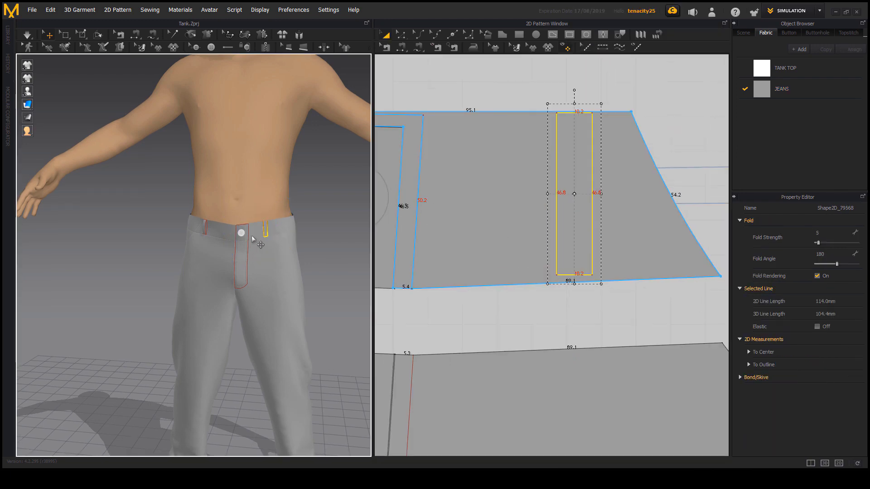
scroll(285, 249, "up", 2)
right_click_drag(286, 250, 288, 267)
right_click(295, 273)
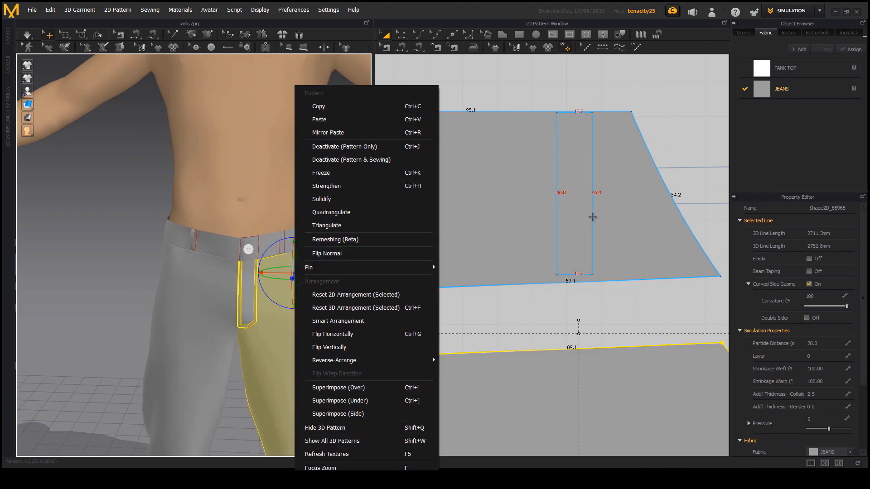
left_click(592, 219)
left_click_drag(593, 221, 616, 225)
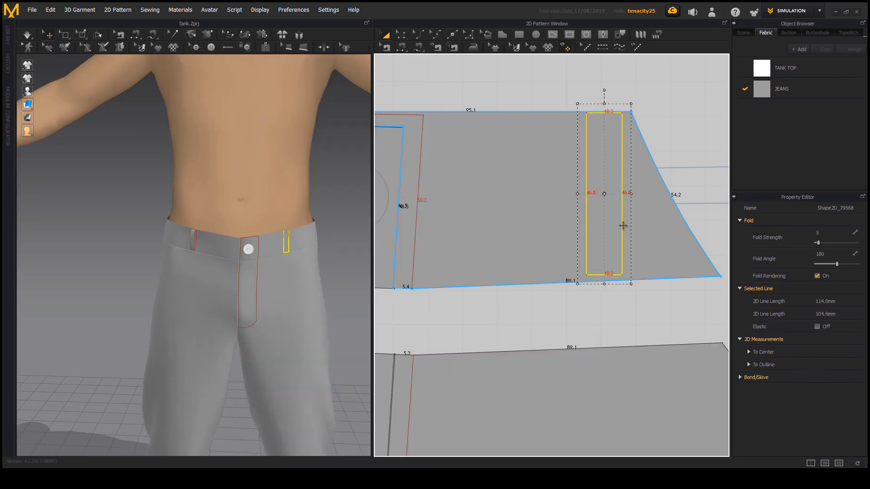
left_click_drag(627, 226, 627, 226)
right_click_drag(613, 197, 562, 210)
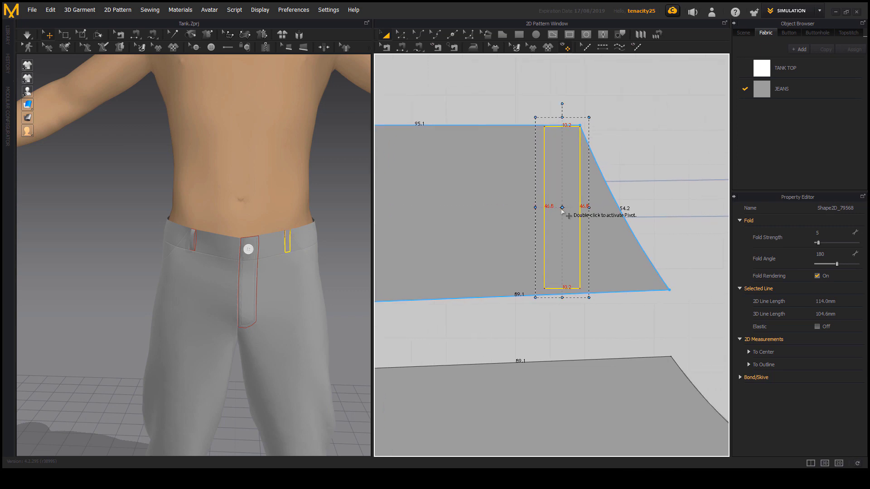
left_click_drag(578, 221, 571, 221)
scroll(564, 178, "up", 3)
right_click_drag(631, 191, 633, 171)
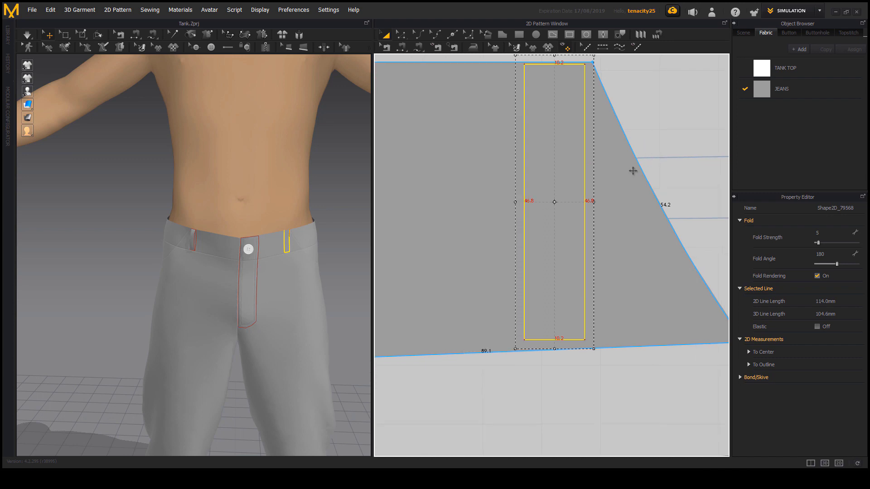
left_click_drag(570, 342, 571, 344)
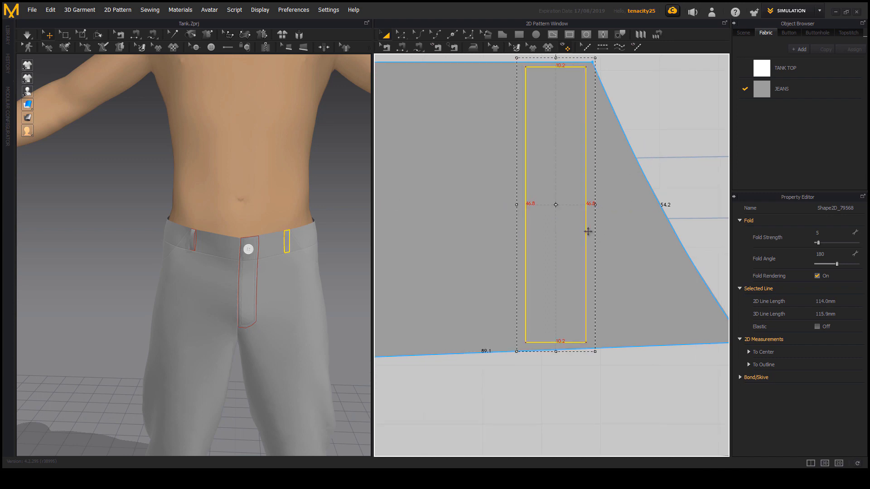
Copy the folded belt loop piece and paste it above the opposite front waistband piece
right_click_drag(289, 322, 330, 292)
middle_click_drag(331, 293, 305, 333)
scroll(525, 239, "down", 6)
middle_click_drag(525, 239, 611, 230)
scroll(611, 229, "down", 1)
scroll(516, 224, "down", 3)
middle_click_drag(516, 224, 616, 223)
middle_click_drag(446, 235, 616, 212)
scroll(483, 205, "down", 3)
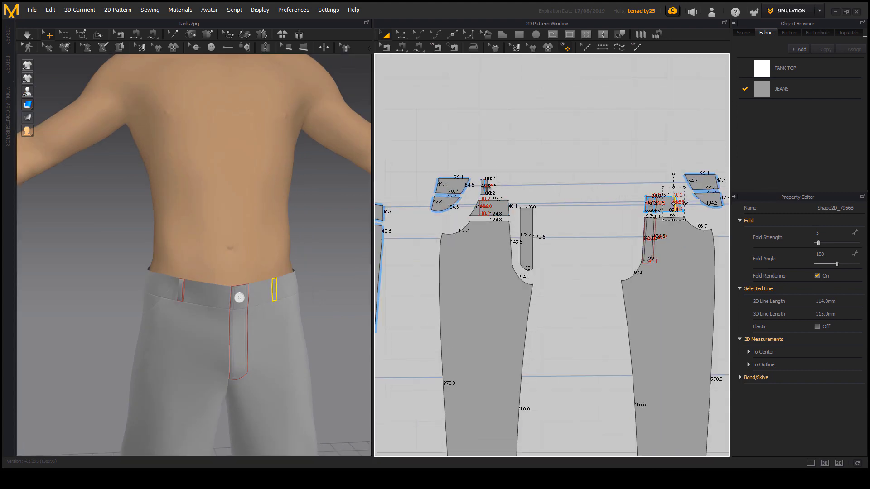
scroll(487, 193, "up", 5)
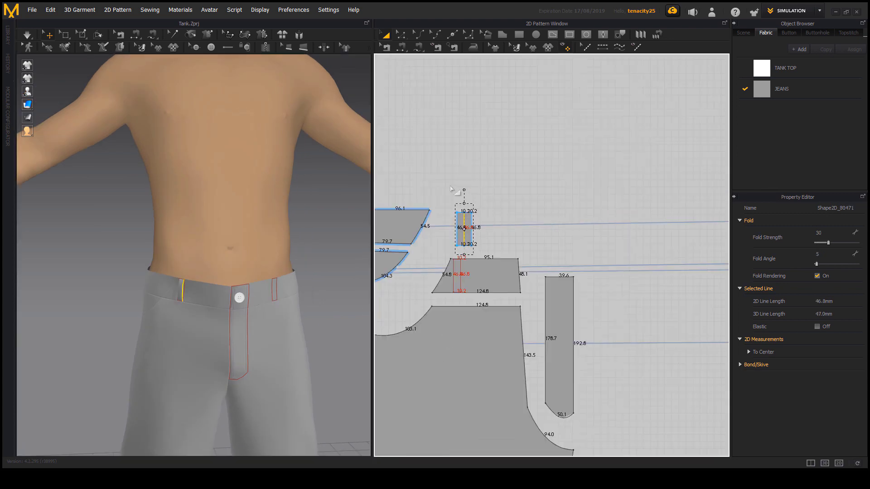
left_click(582, 220)
left_click(492, 270)
scroll(398, 262, "down", 4)
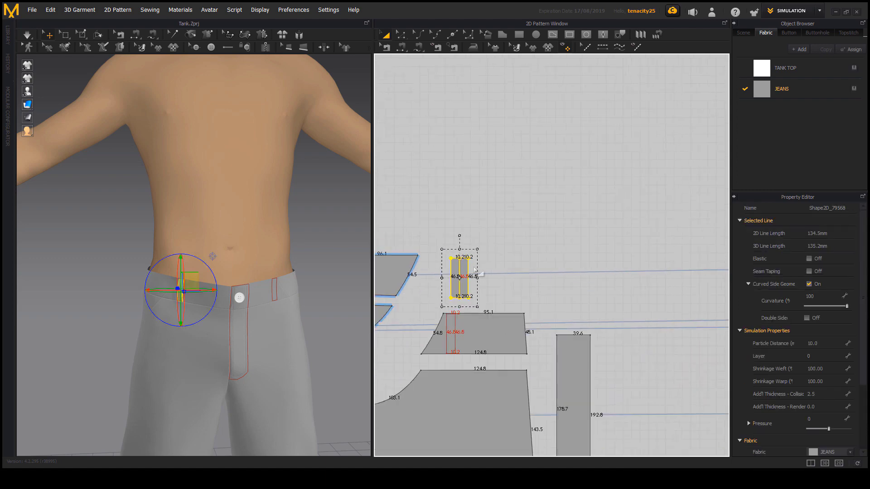
right_click(434, 267)
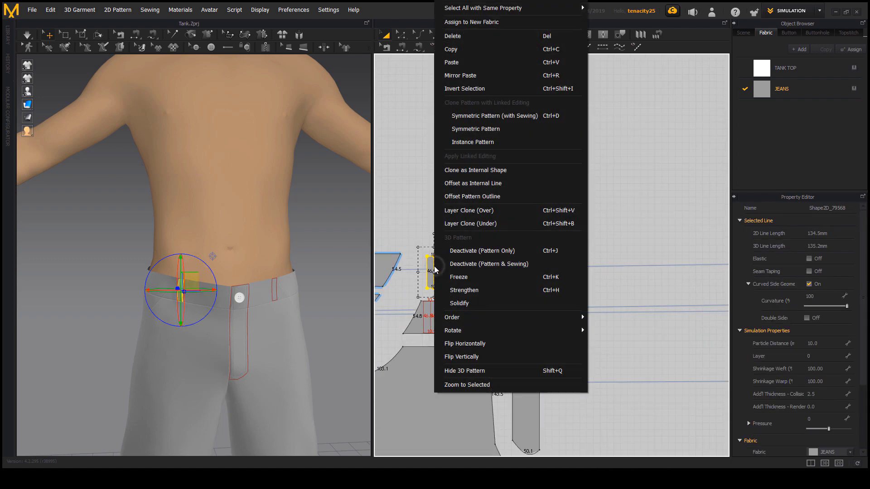
left_click(462, 51)
middle_click_drag(641, 231, 527, 234)
scroll(526, 233, "down", 5)
scroll(583, 235, "up", 5)
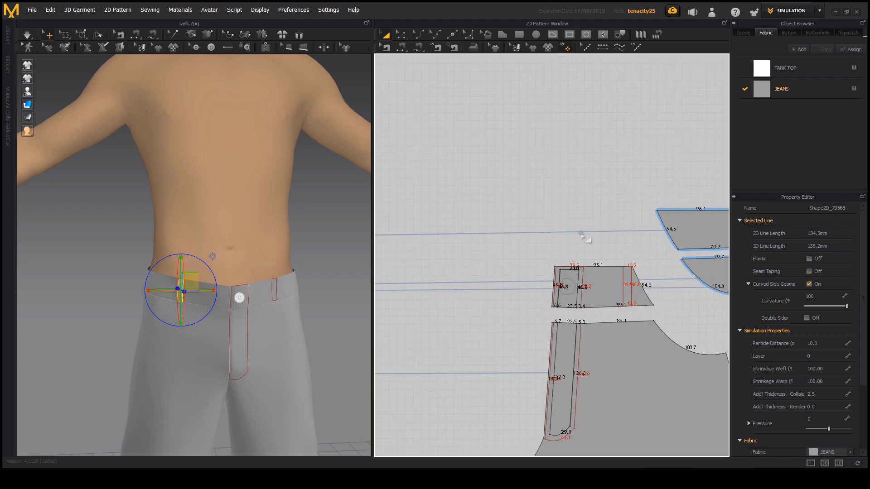
right_click(582, 235)
left_click(606, 21)
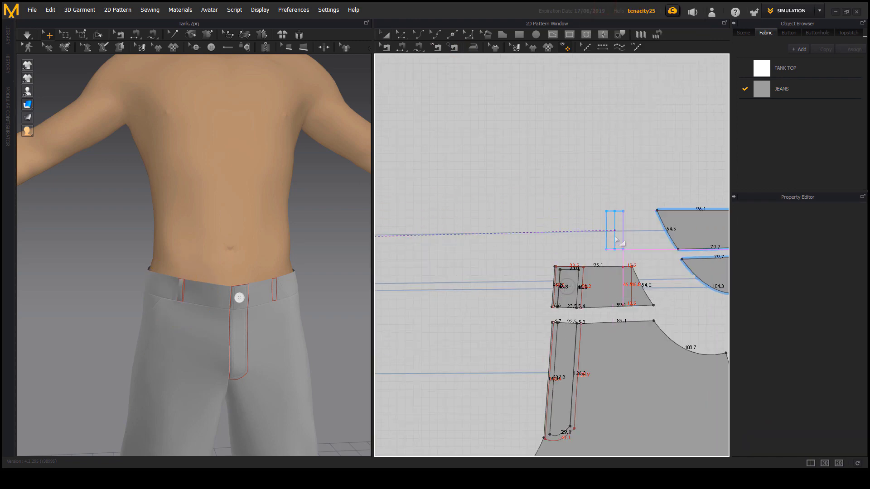
left_click(646, 262)
Shift the pasted belt loop piece sideways to line it up above the waistband's internal rectangle
scroll(634, 254, "up", 5)
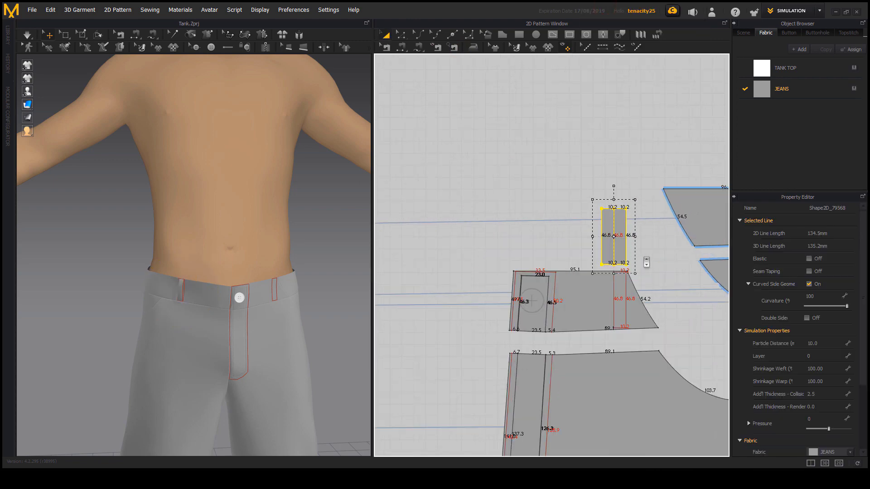
left_click(634, 239)
left_click(597, 226)
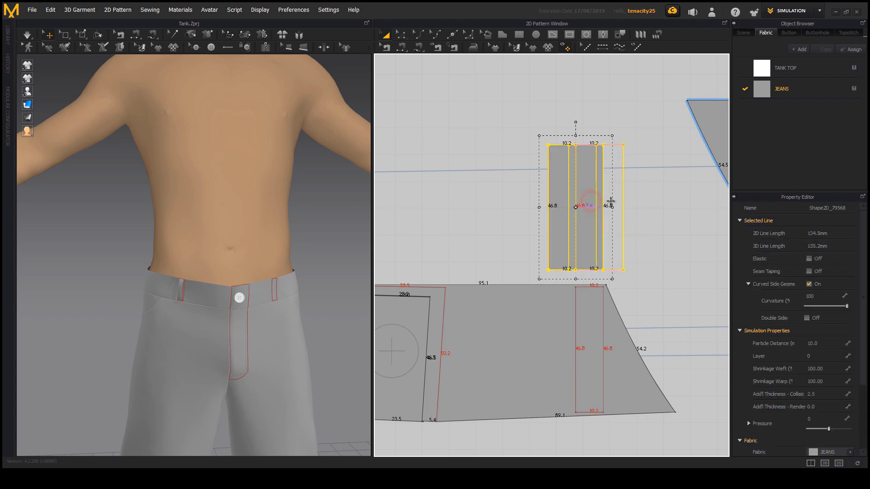
left_click_drag(611, 201, 611, 201)
middle_click_drag(625, 241, 612, 230)
left_click(642, 203)
middle_click_drag(569, 280, 564, 252)
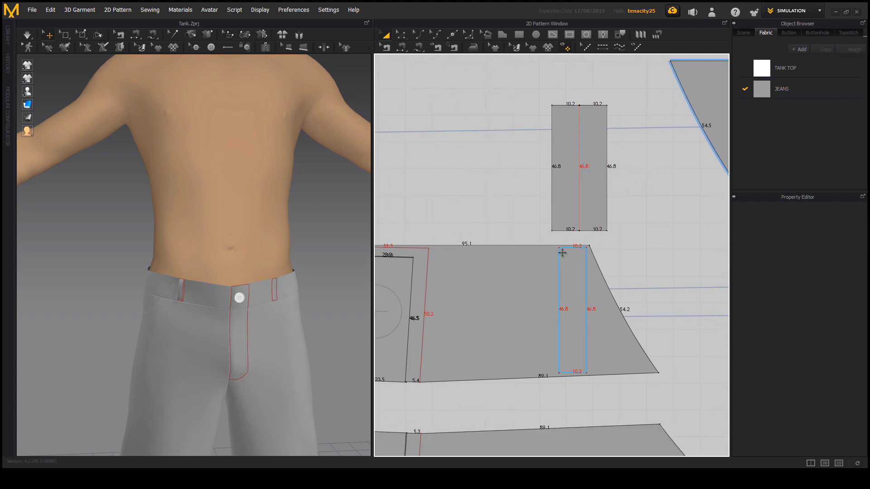
Delete the pasted belt loop piece above the opposite front waistband piece
scroll(553, 281, "down", 2)
middle_click_drag(554, 281, 631, 274)
scroll(631, 274, "down", 4)
middle_click_drag(549, 267, 673, 256)
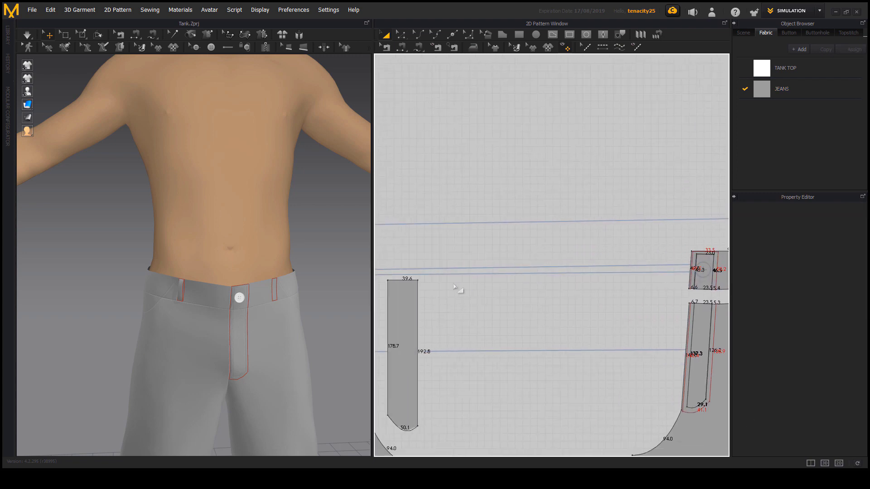
scroll(454, 284, "down", 3)
middle_click_drag(486, 270, 507, 270)
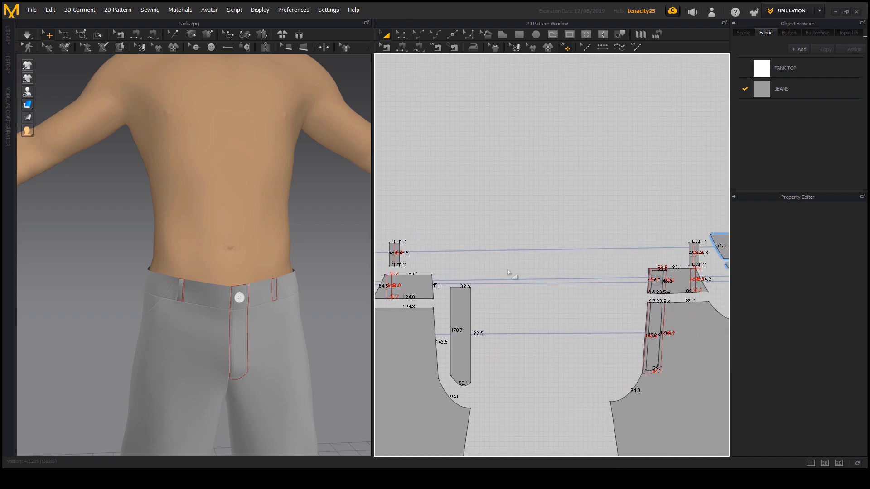
left_click(693, 253)
left_click(625, 232)
left_click(690, 255)
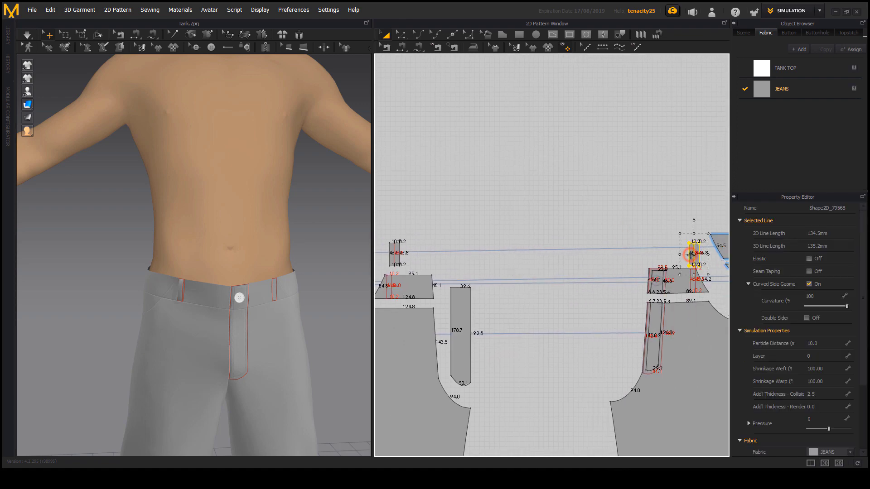
key("Delete")
Clone the original belt loop piece as a Symmetric Pattern (with Sewing) and place it above the opposite front waistband piece
middle_click_drag(520, 283, 567, 283)
scroll(489, 257, "up", 3)
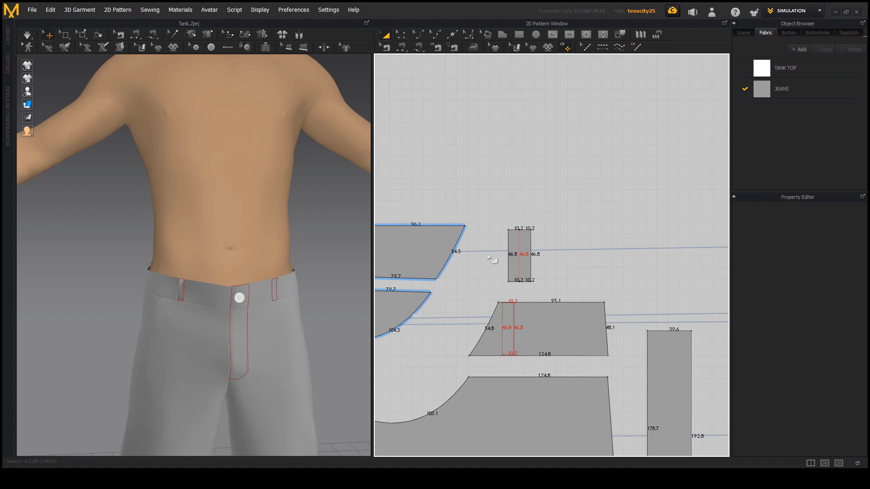
left_click(514, 253)
right_click(511, 253)
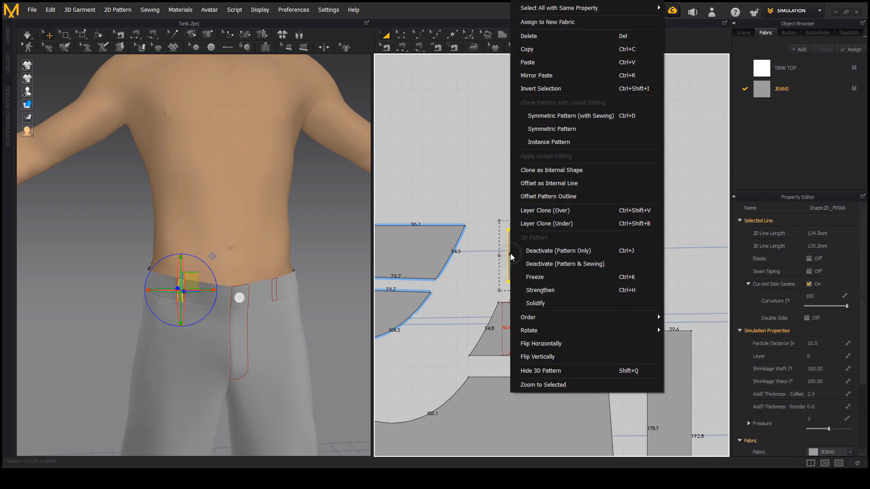
left_click(554, 116)
scroll(557, 290, "down", 5)
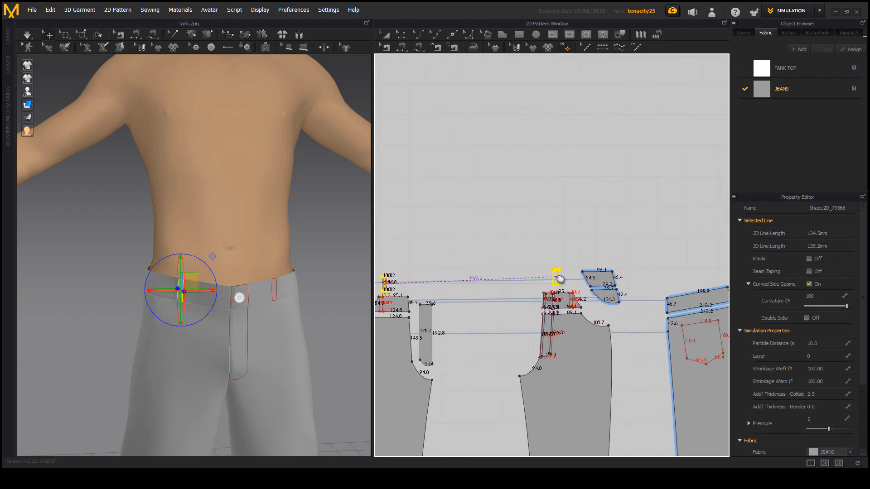
left_click(565, 275)
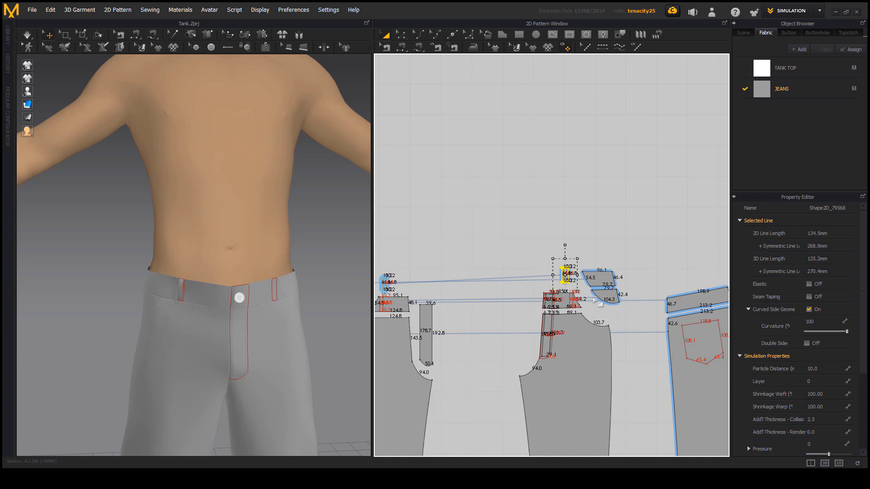
Move the symmetric belt loop in 3D over to the internal rectangle on the opposite side of the front waistband
scroll(549, 287, "up", 4)
scroll(183, 350, "down", 3)
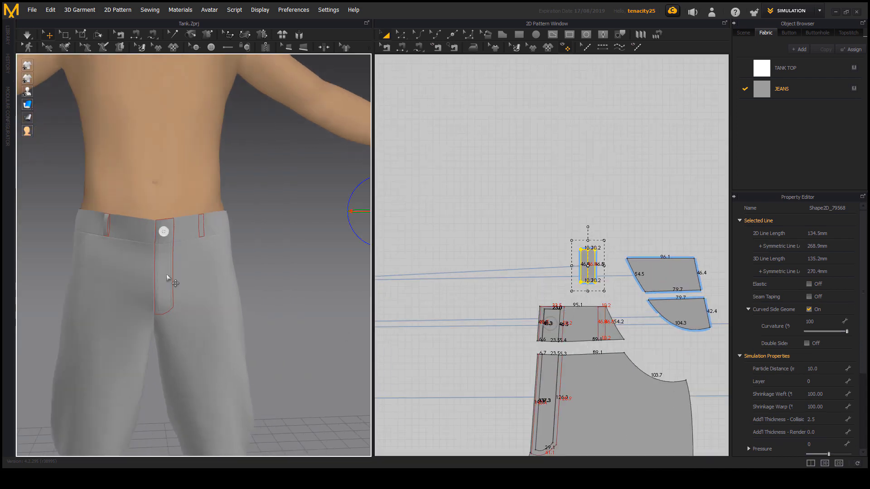
scroll(166, 274, "down", 2)
right_click_drag(262, 295, 305, 323)
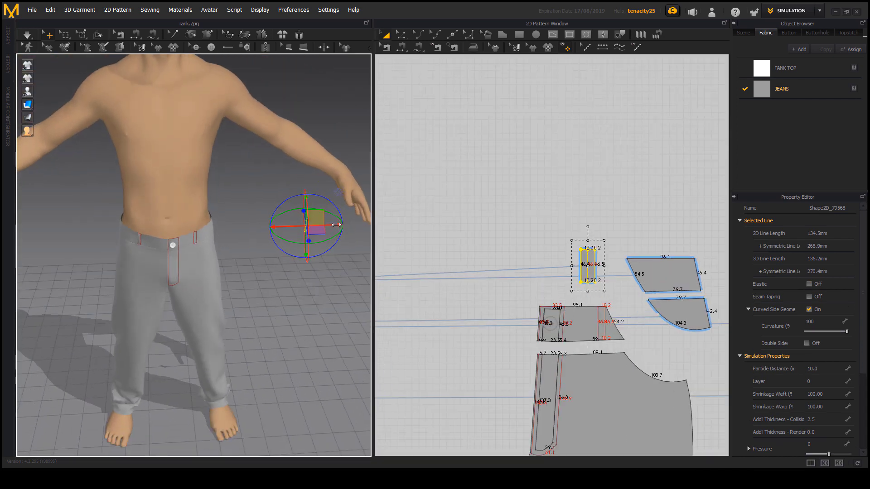
left_click_drag(336, 225, 224, 230)
key("f")
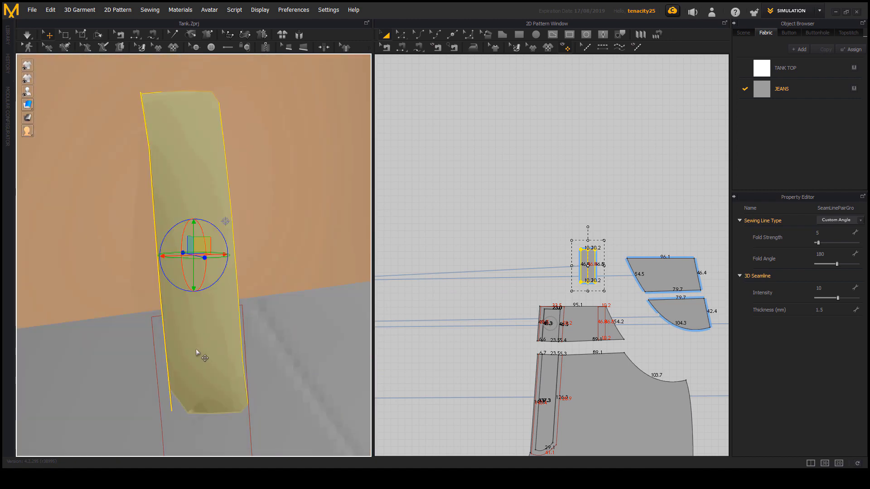
right_click_drag(196, 349, 233, 384)
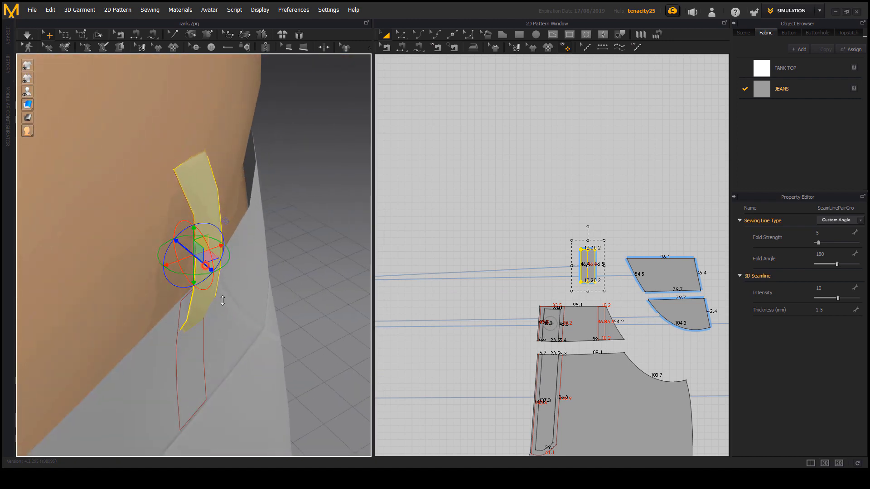
right_click_drag(222, 301, 229, 338)
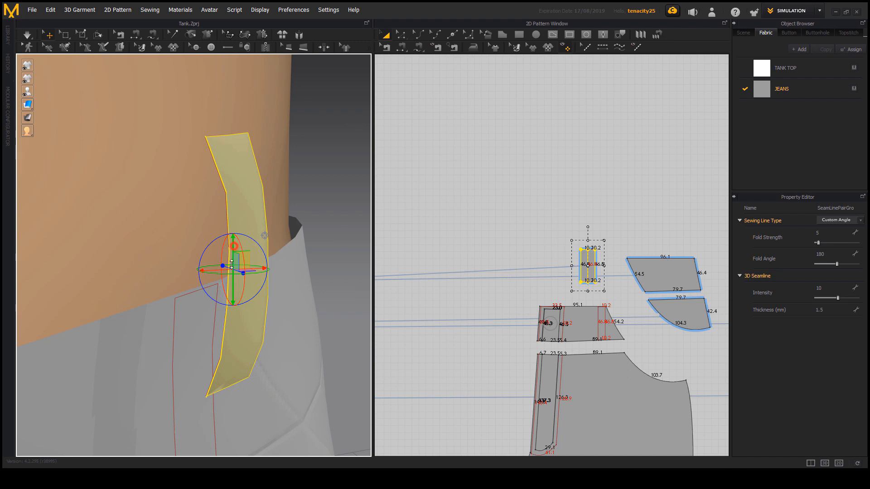
left_click_drag(232, 264, 232, 335)
middle_click_drag(232, 335, 265, 249)
scroll(265, 250, "down", 2)
right_click_drag(261, 252, 304, 259)
scroll(574, 359, "down", 4)
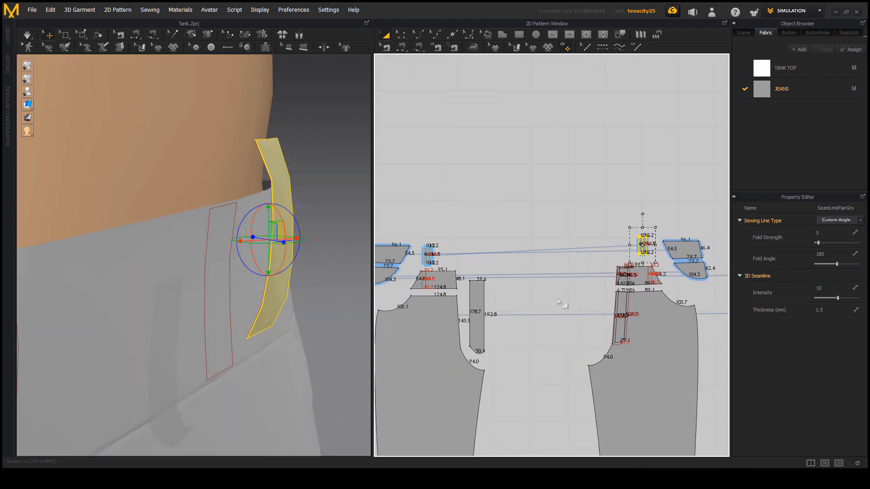
Examine the two front waistband pieces by selecting each in the pattern layout and checking how they are linked
scroll(501, 295, "up", 3)
left_click(457, 278)
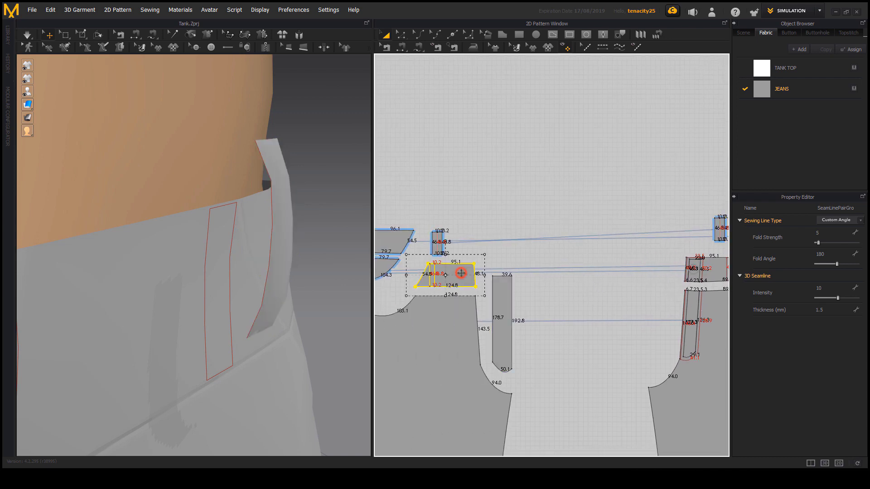
right_click_drag(564, 295, 476, 306)
left_click(630, 288)
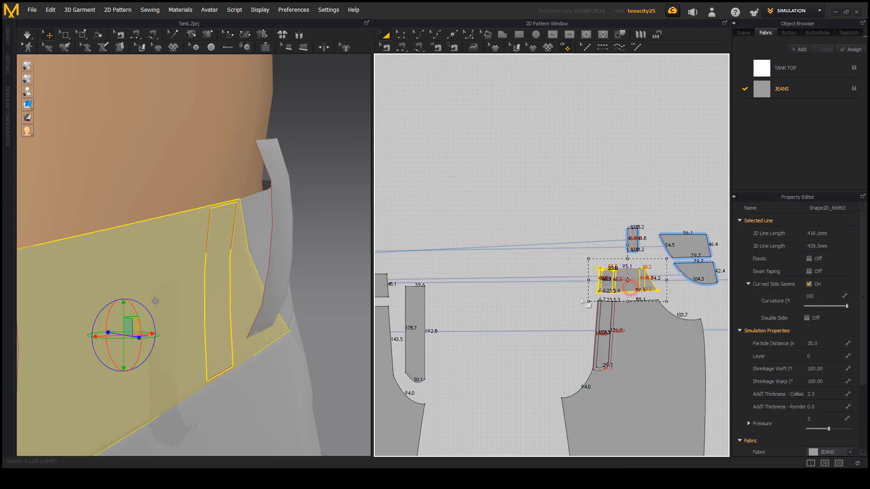
left_click(388, 294)
right_click_drag(388, 294, 514, 293)
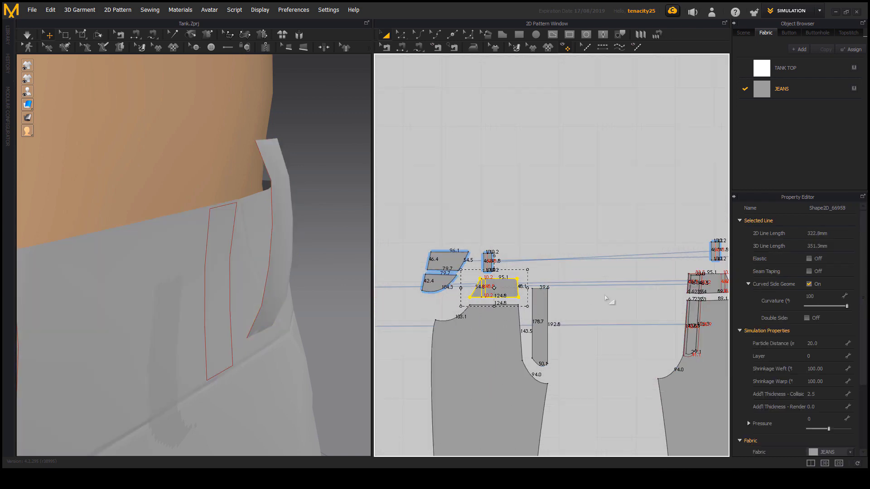
right_click_drag(605, 297, 559, 297)
left_click(556, 292)
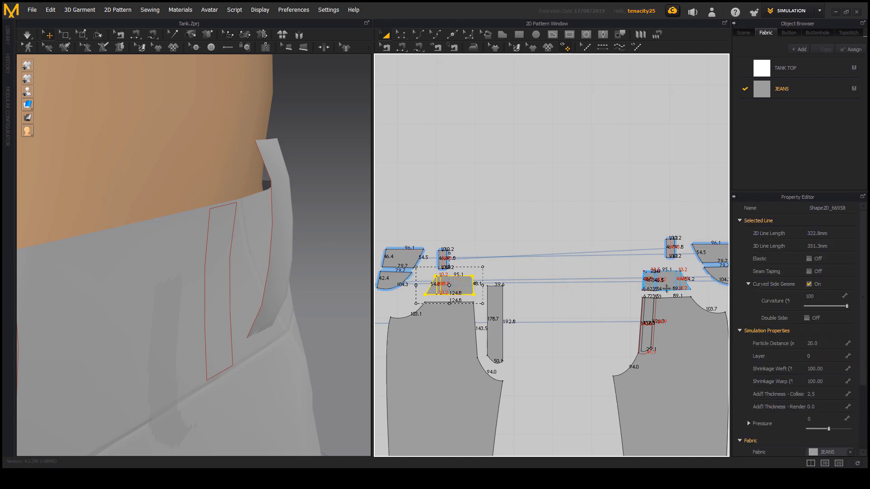
left_click(665, 288)
left_click(470, 295)
middle_click_drag(597, 293, 566, 301)
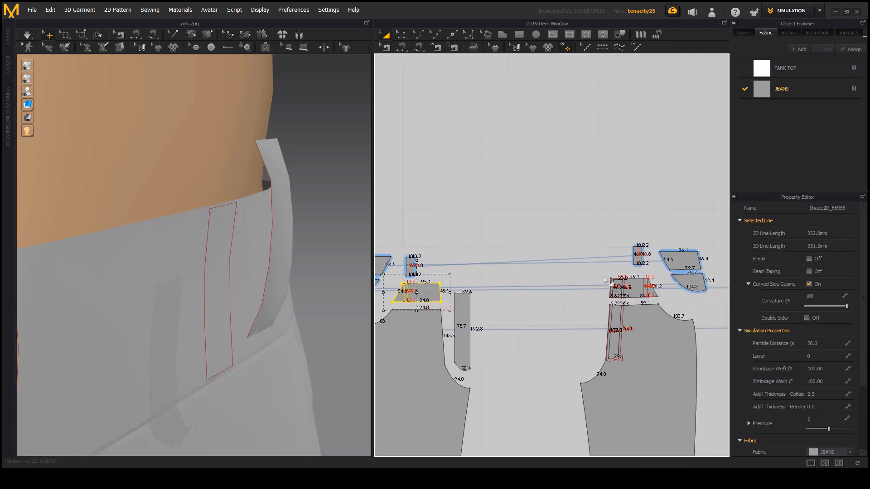
Delete the symmetric belt loop piece above the opposite front waistband piece
left_click(636, 254)
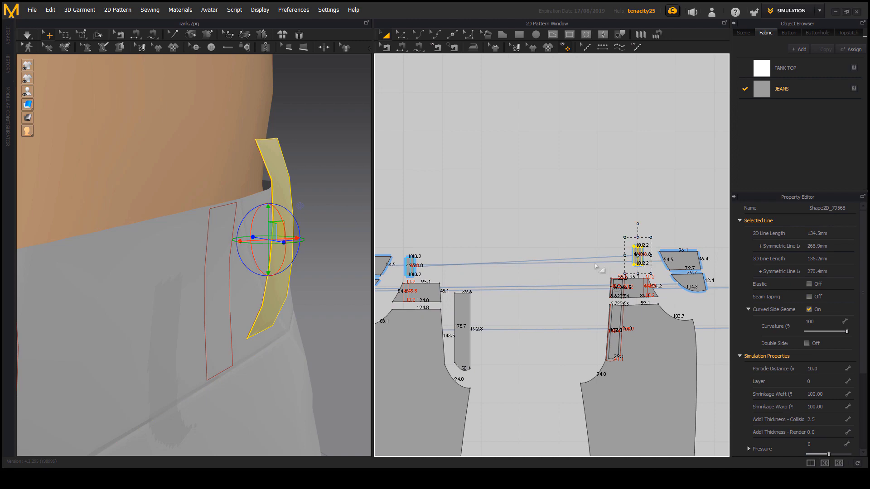
left_click(595, 266)
scroll(421, 265, "up", 3)
Copy the original belt loop piece and paste it above the opposite front waistband piece, close to its internal rectangle
right_click(406, 263)
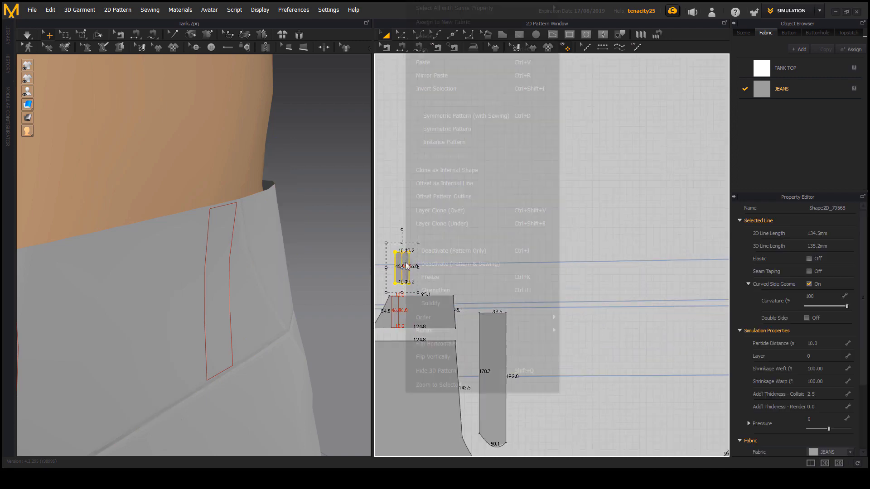
left_click(440, 55)
middle_click_drag(619, 268, 503, 270)
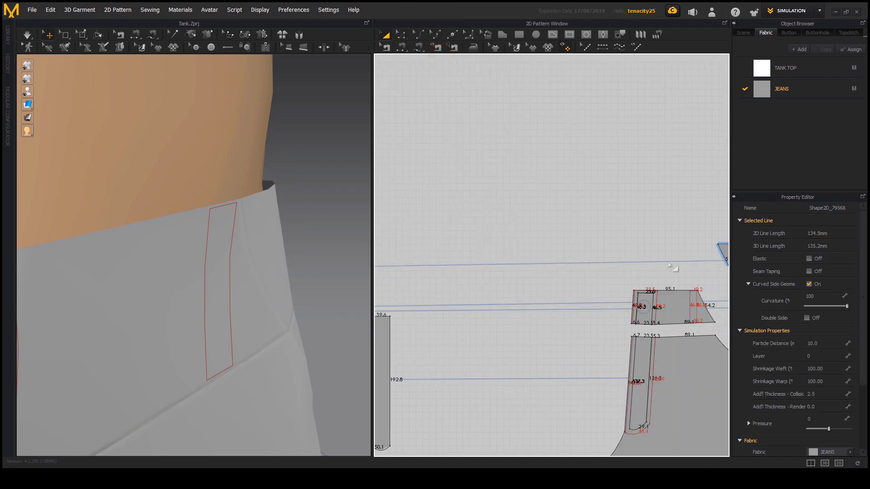
right_click(664, 258)
left_click(682, 8)
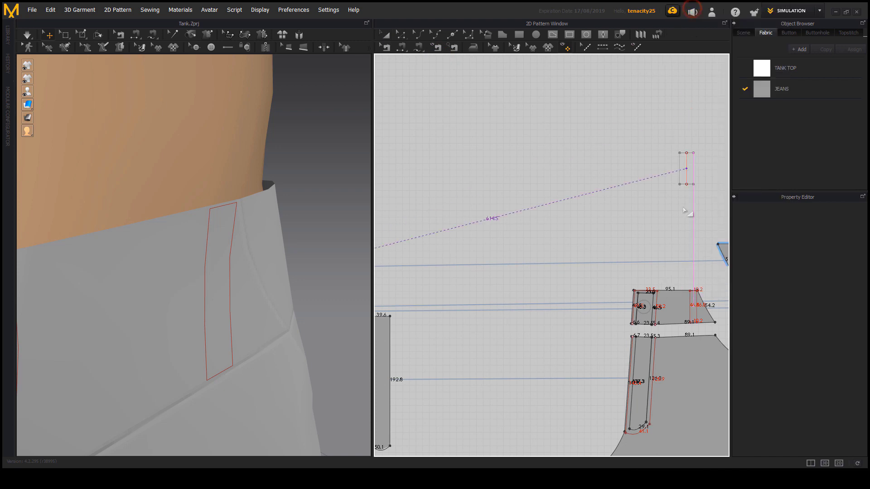
left_click(689, 272)
Move and rotate the pasted belt loop in 3D until it sits just in front of the waistband's internal rectangle
key("2")
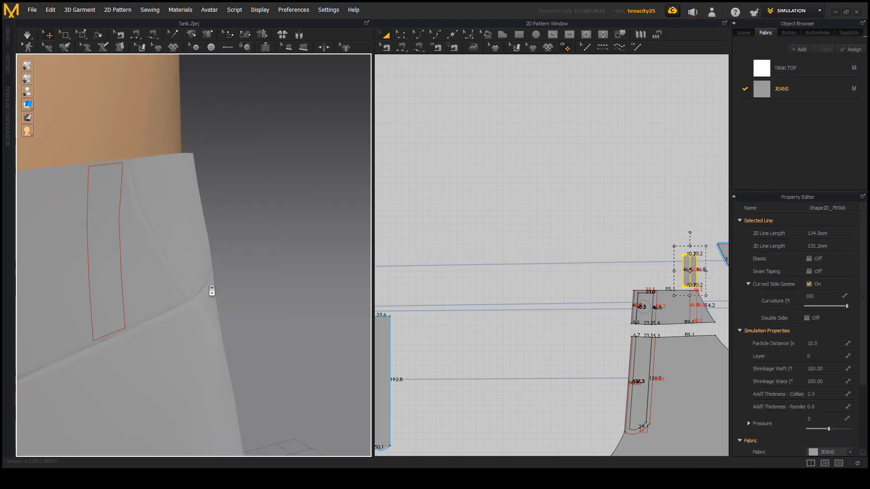
right_click_drag(227, 281, 236, 327)
left_click_drag(273, 277, 107, 330)
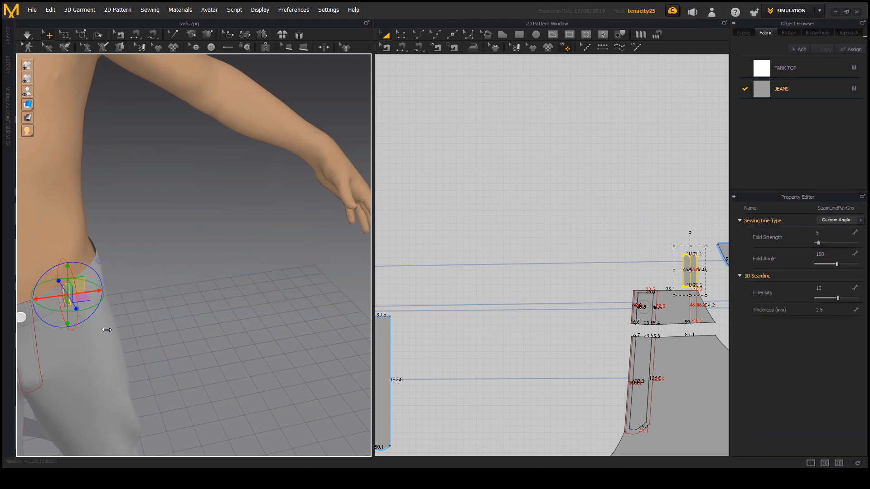
right_click_drag(108, 330, 160, 415)
scroll(160, 415, "up", 5)
middle_click_drag(161, 415, 187, 367)
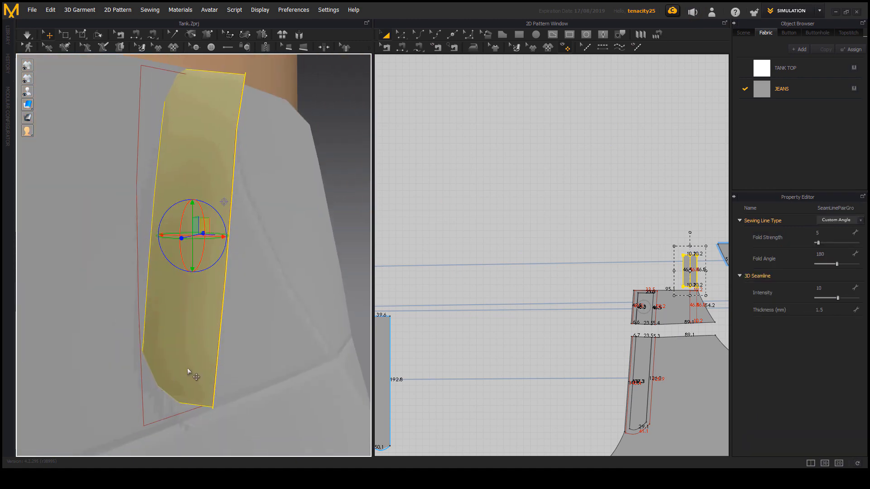
scroll(187, 368, "down", 2)
right_click_drag(187, 368, 198, 351)
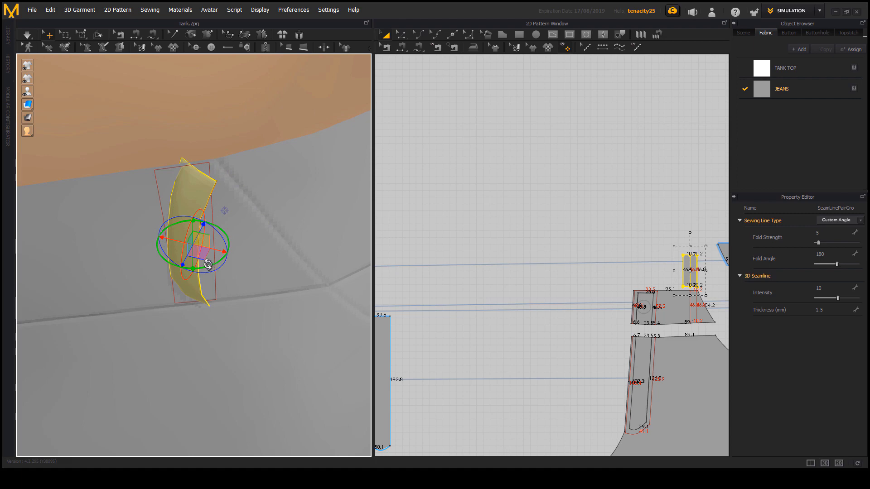
right_click_drag(208, 264, 219, 337)
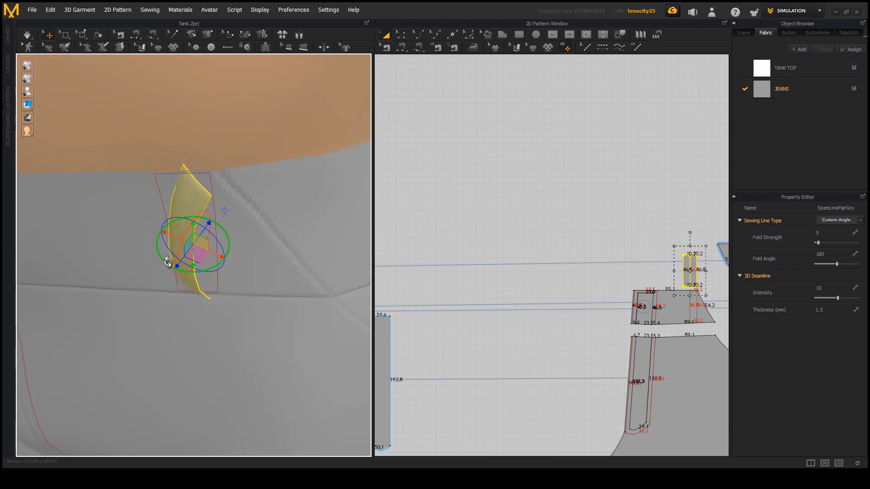
right_click_drag(182, 266, 226, 247)
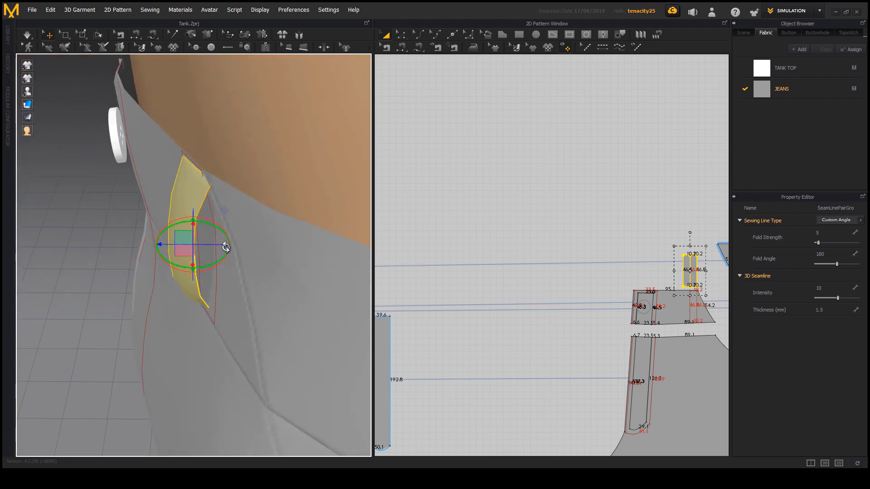
left_click_drag(220, 248, 198, 267)
right_click_drag(208, 319, 249, 299)
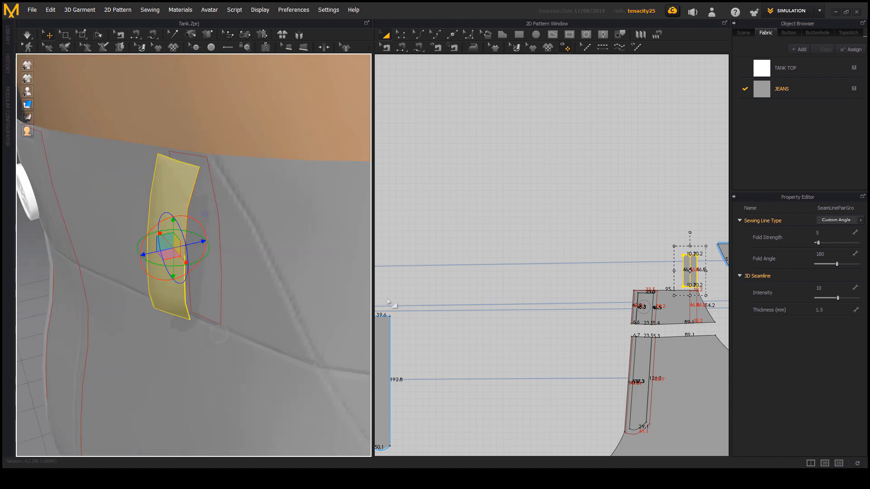
middle_click_drag(569, 261, 556, 256)
scroll(605, 241, "up", 4)
right_click_drag(276, 288, 298, 276)
left_click(526, 233)
Segment-sew one half of the pasted loop's top and bottom edges to the matching short edges of the waistband's internal rectangle
middle_click_drag(602, 289, 537, 259)
scroll(537, 259, "up", 4)
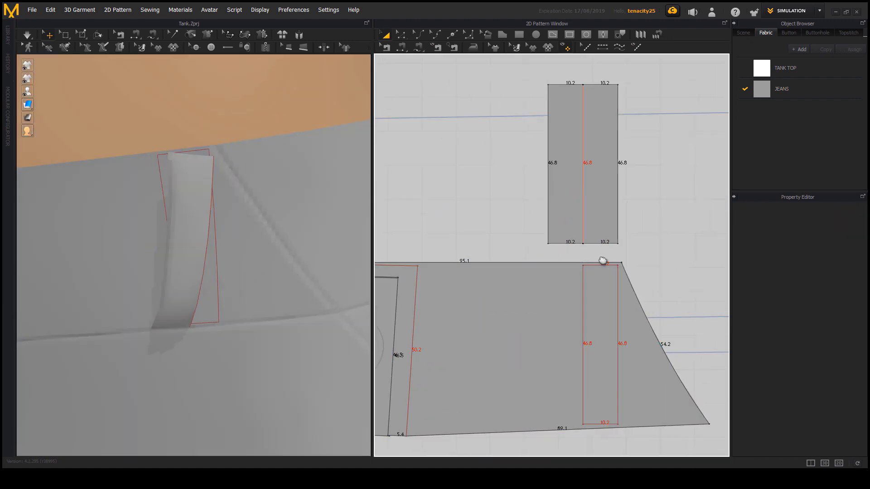
middle_click_drag(602, 260, 575, 261)
middle_click_drag(589, 291, 578, 271)
scroll(575, 268, "down", 1)
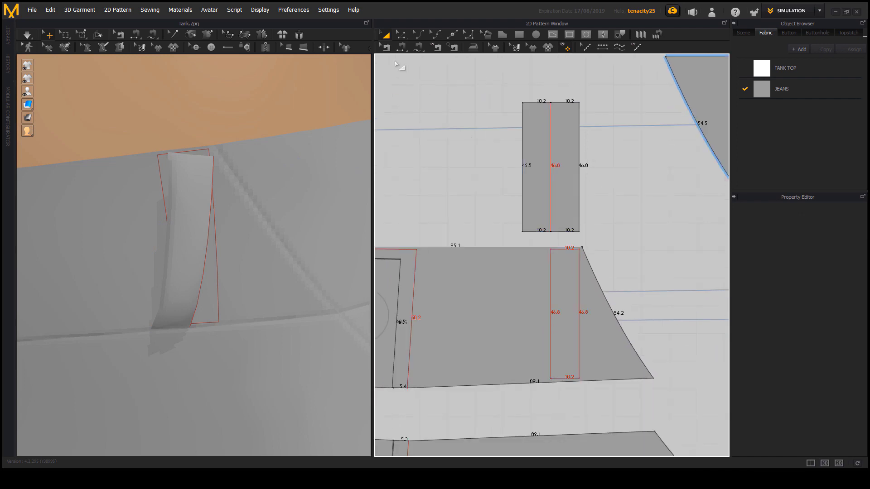
left_click(401, 47)
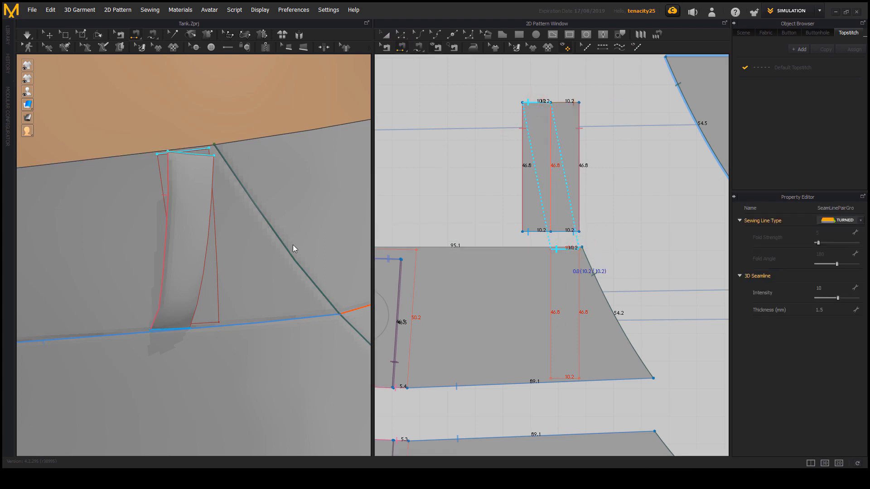
left_click(223, 255)
right_click_drag(227, 261, 236, 174)
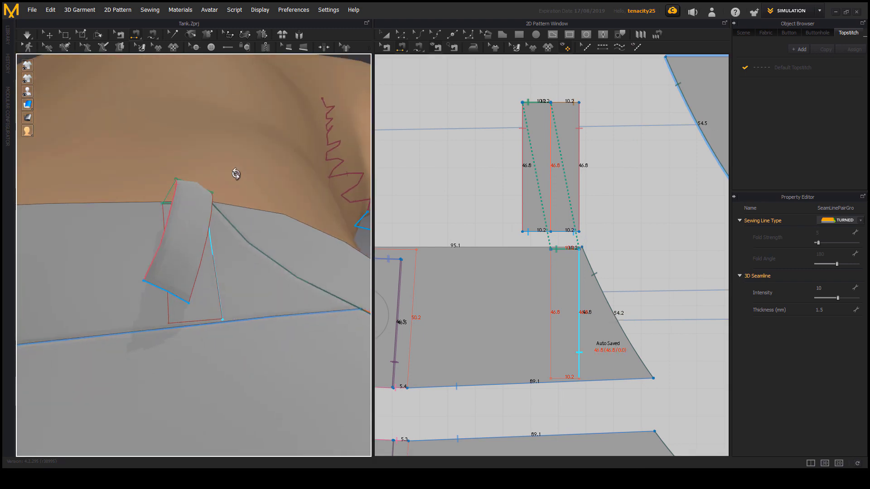
left_click(539, 232)
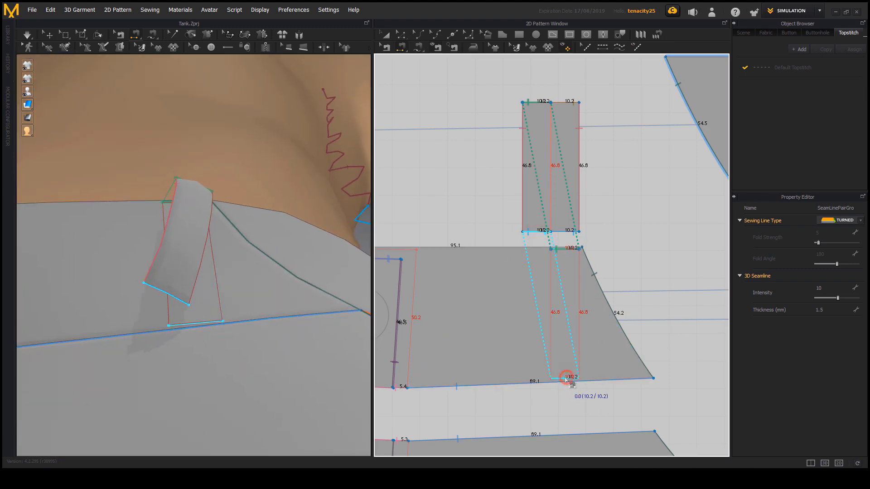
left_click(566, 379)
Simulate the garment to fold the new belt loop onto the waistband, and return to the Select/Move tool
right_click_drag(229, 279, 231, 373)
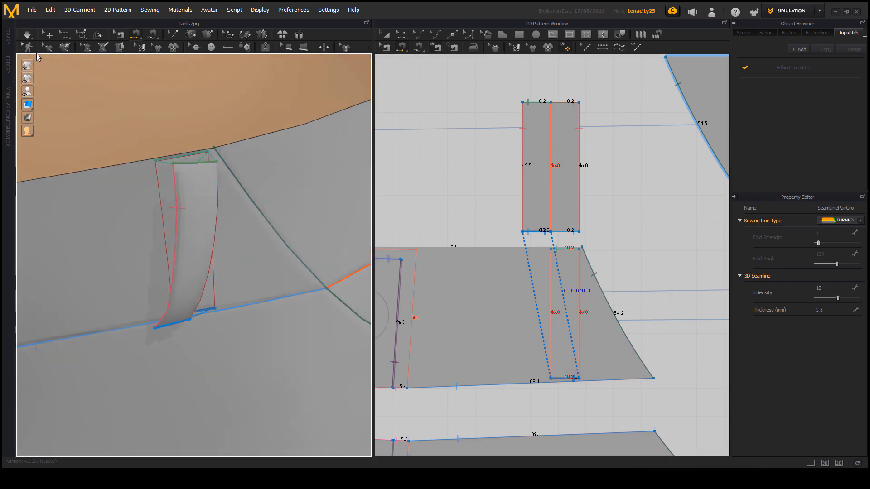
left_click(27, 35)
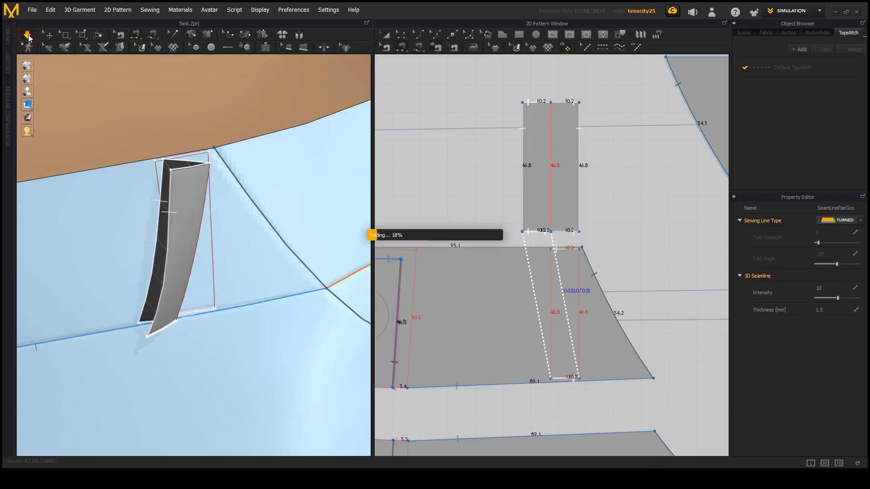
mouse_move(218, 241)
right_mouse_down()
mouse_move(280, 216)
mouse_move(205, 247)
mouse_move(305, 233)
mouse_move(243, 286)
mouse_move(246, 254)
mouse_move(290, 212)
mouse_move(244, 245)
mouse_move(342, 237)
mouse_move(242, 256)
mouse_move(189, 254)
mouse_move(254, 226)
mouse_move(224, 231)
right_mouse_up()
scroll(204, 246, "down", 4)
scroll(205, 235, "down", 3)
scroll(299, 234, "down", 2)
left_click(48, 35)
mouse_move(224, 231)
middle_mouse_down()
mouse_move(241, 241)
mouse_move(238, 225)
middle_mouse_up()
scroll(237, 227, "down", 2)
right_click_drag(238, 227, 295, 254)
Inspect the simulated jeans from the side and front, checking the waistband, belt loops, pockets and overall leg fit
middle_click_drag(217, 188, 217, 239)
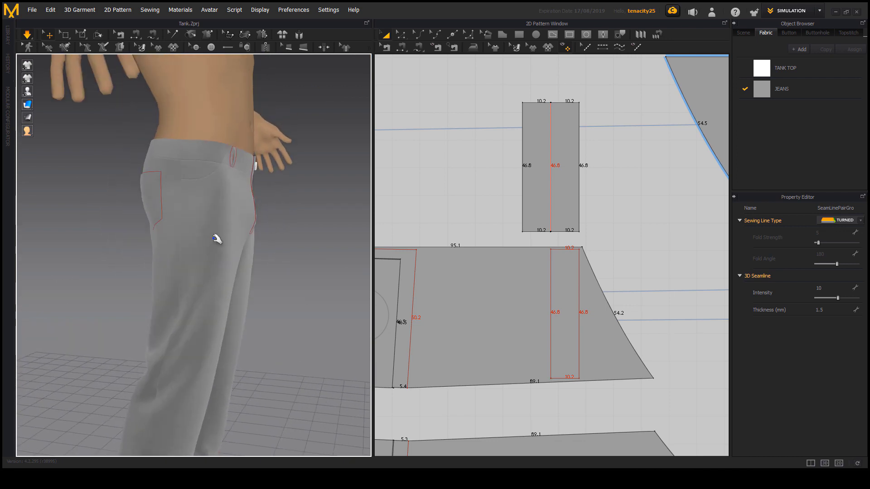
scroll(217, 238, "up", 3)
right_click_drag(217, 238, 239, 254)
scroll(240, 224, "up", 3)
right_click_drag(245, 225, 199, 240)
mouse_move(222, 247)
middle_mouse_down()
mouse_move(236, 236)
mouse_move(237, 245)
middle_mouse_up()
right_click_drag(239, 259, 265, 256)
scroll(267, 263, "down", 3)
middle_click_drag(268, 281, 272, 340)
scroll(188, 331, "up", 2)
right_click_drag(188, 330, 257, 306)
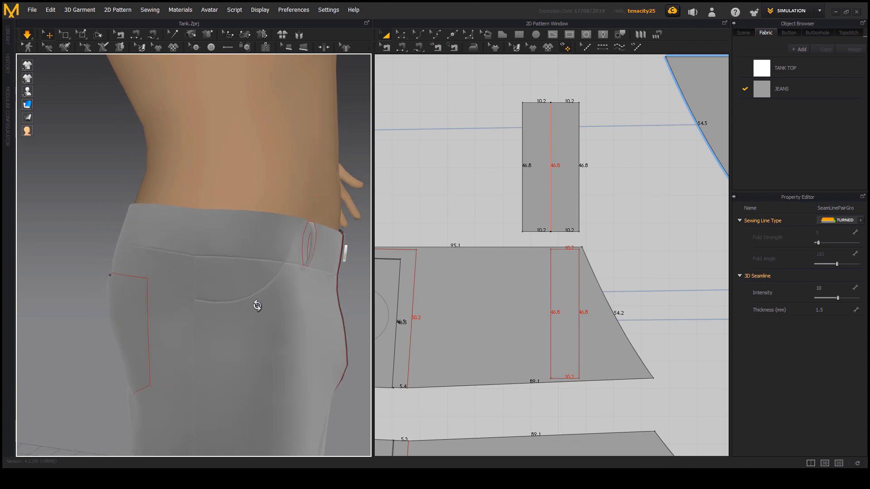
middle_click_drag(210, 220, 211, 231)
right_click_drag(249, 335, 213, 345)
scroll(216, 335, "down", 4)
middle_click_drag(218, 330, 224, 190)
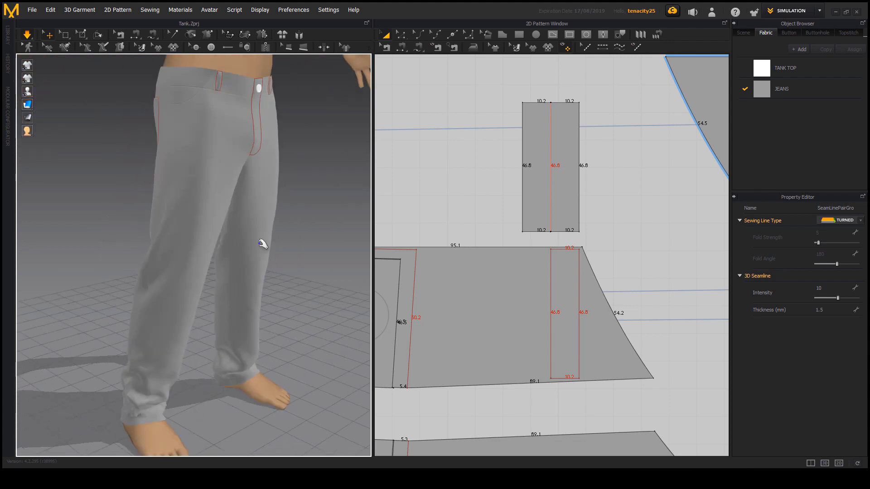
right_click_drag(262, 244, 195, 255)
middle_click_drag(197, 241, 206, 301)
right_click_drag(209, 299, 285, 301)
scroll(283, 301, "down", 2)
middle_click_drag(283, 301, 258, 257)
right_click_drag(258, 257, 235, 281)
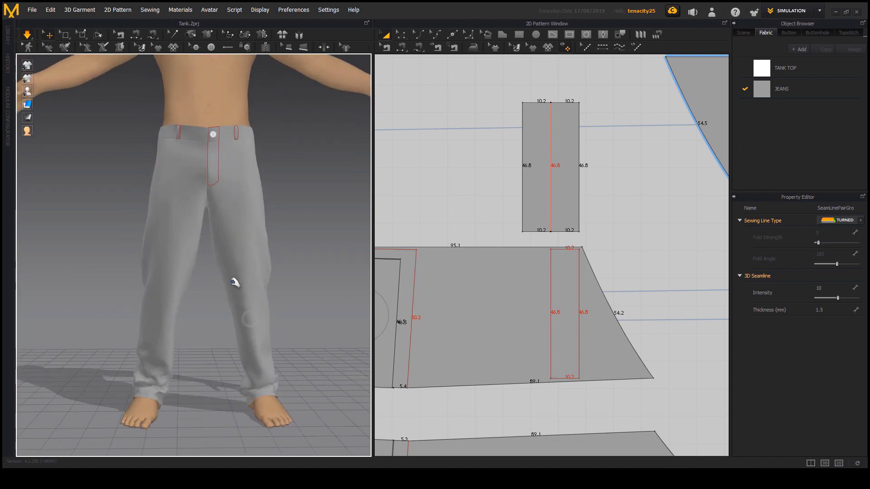
middle_click_drag(235, 282, 231, 302)
right_click_drag(231, 303, 279, 303)
right_click_drag(279, 303, 221, 294)
middle_click_drag(222, 294, 240, 291)
right_click_drag(241, 291, 385, 281)
right_click_drag(243, 266, 177, 315)
Tug the lower front and back leg panels of the jeans in the running simulation to reshape their folds around the knees and hems
left_click(183, 332)
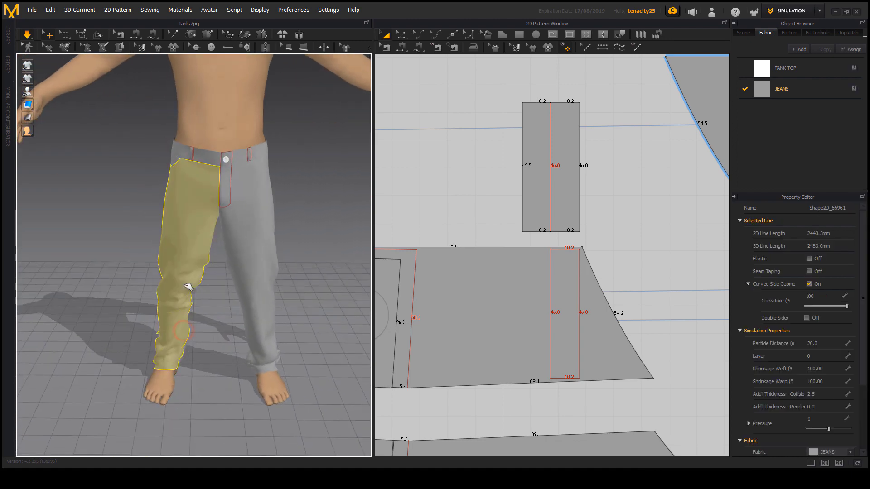
left_click(268, 335)
right_click_drag(272, 370, 273, 310)
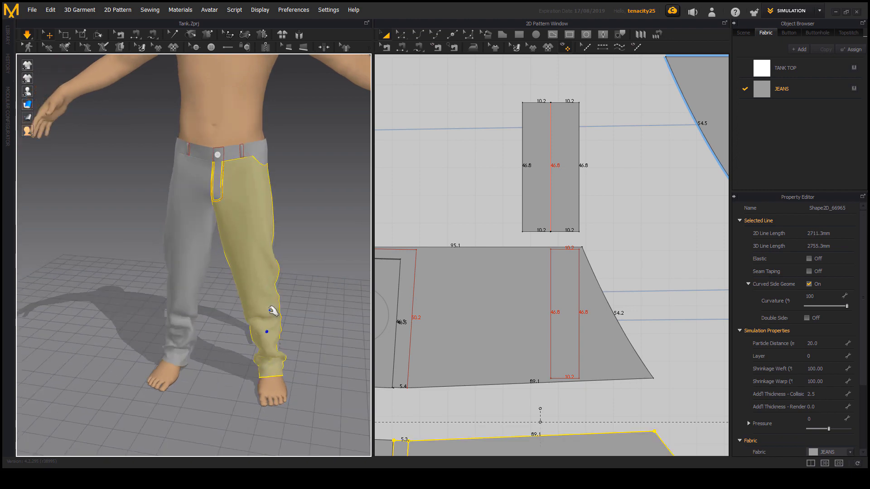
left_click(178, 294)
right_click_drag(179, 258, 265, 363)
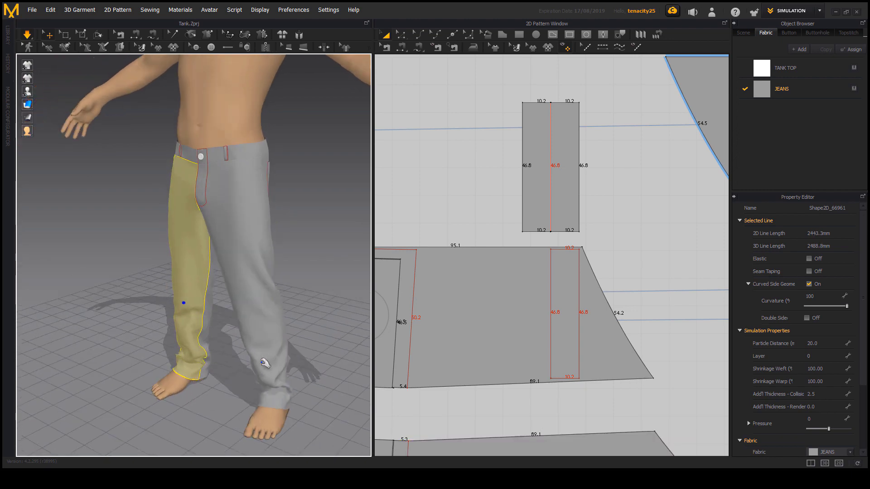
left_click(269, 372)
right_click_drag(268, 329, 175, 347)
left_click(306, 407)
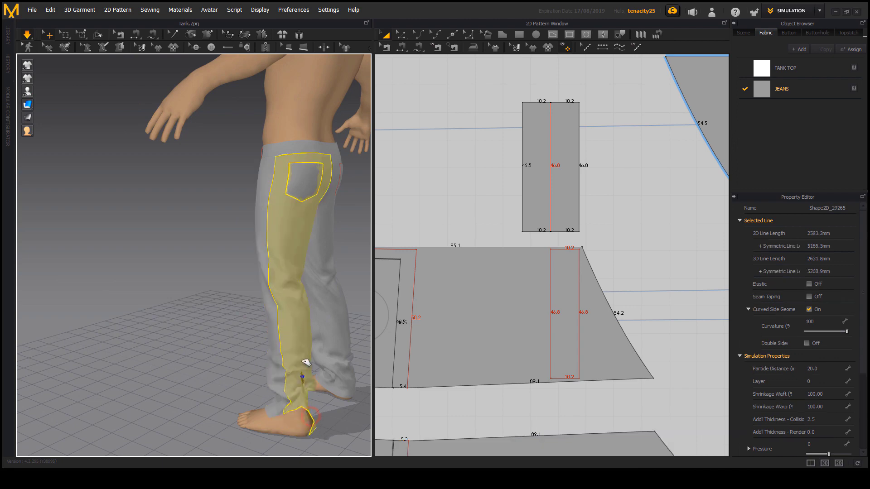
right_click_drag(325, 433, 278, 376)
left_click(265, 328)
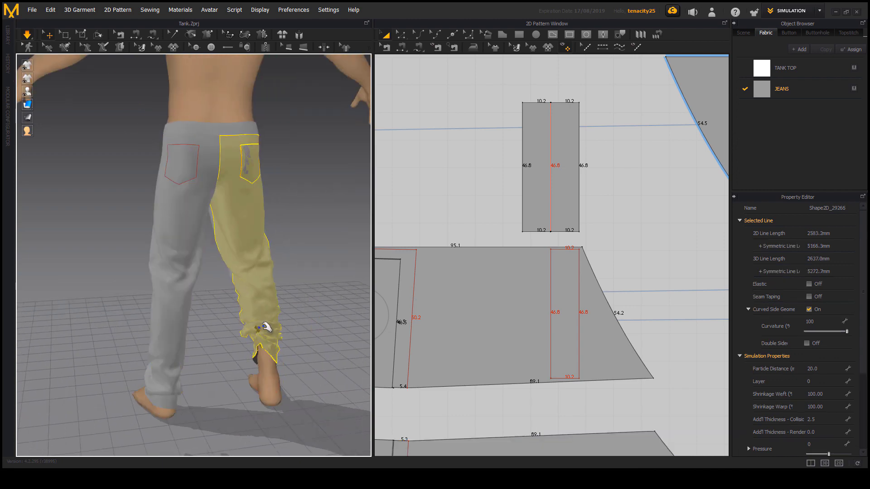
right_click_drag(233, 405, 275, 309)
Apply the Denim_Raw physical property preset to the JEANS fabric used by all the trouser patterns
scroll(472, 304, "down", 8)
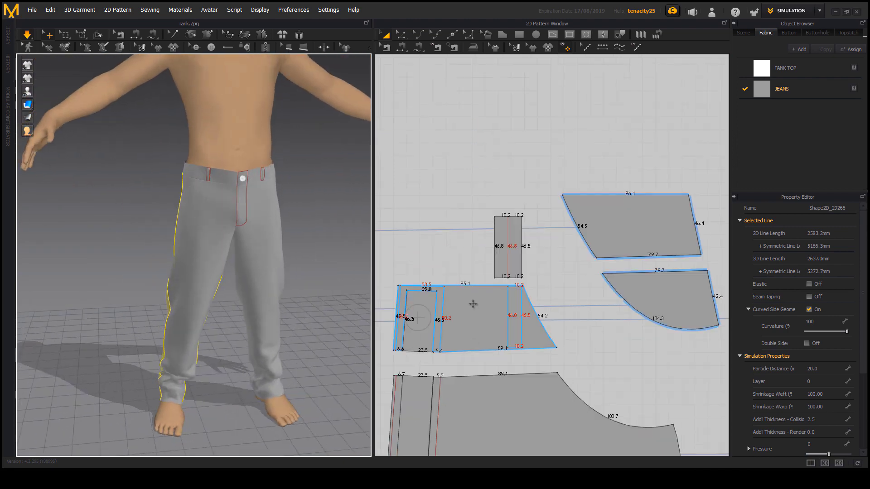
middle_click_drag(500, 267, 510, 259)
scroll(509, 259, "down", 10)
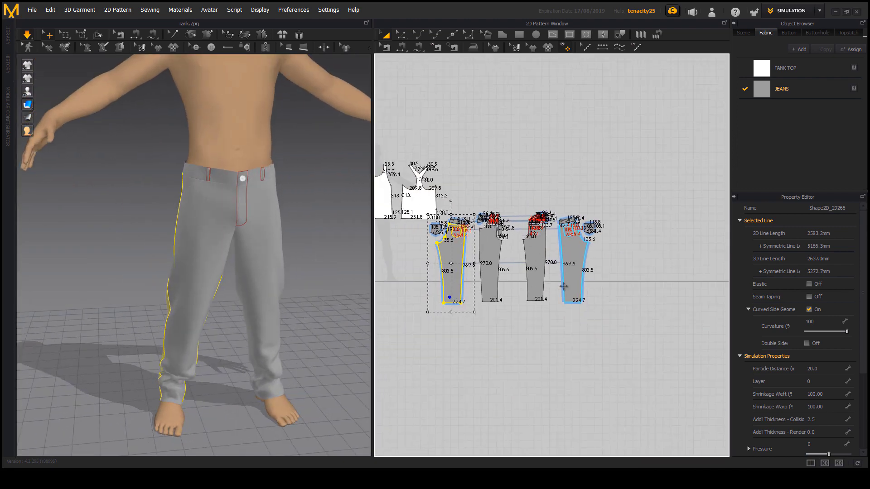
left_click_drag(635, 342, 420, 207)
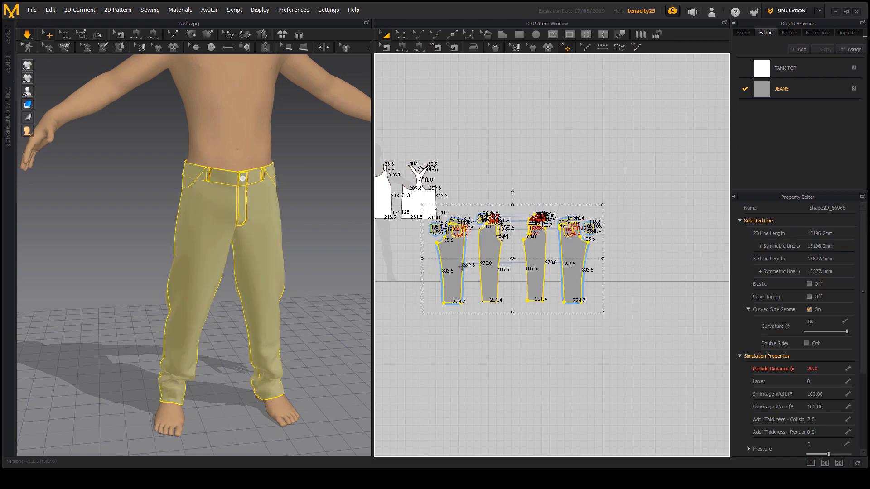
left_click_drag(495, 299, 537, 267)
middle_click_drag(537, 267, 525, 291)
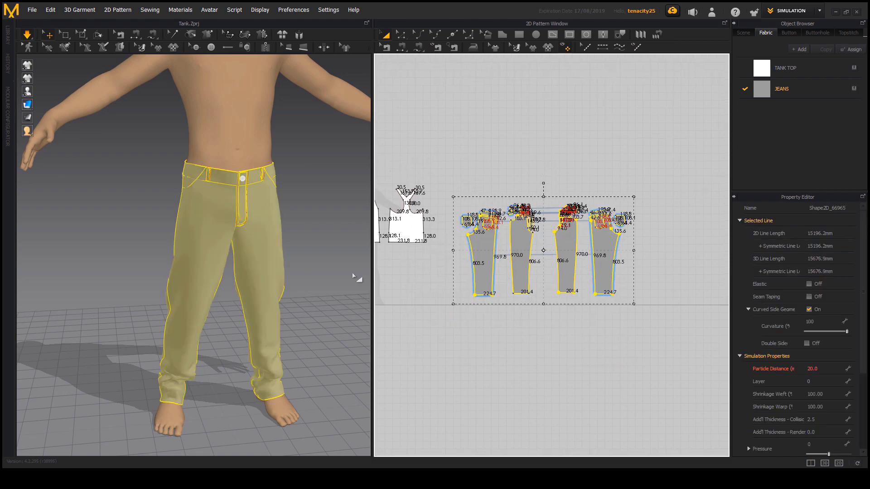
right_click_drag(241, 273, 250, 275)
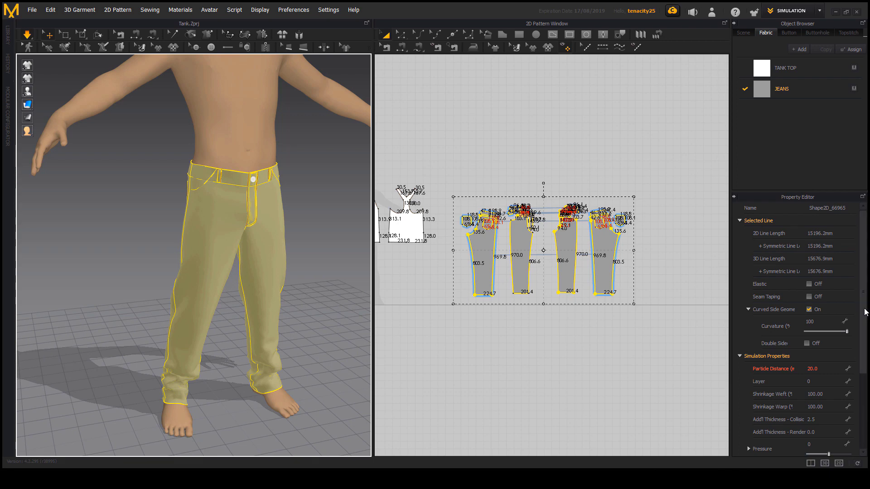
left_click(791, 89)
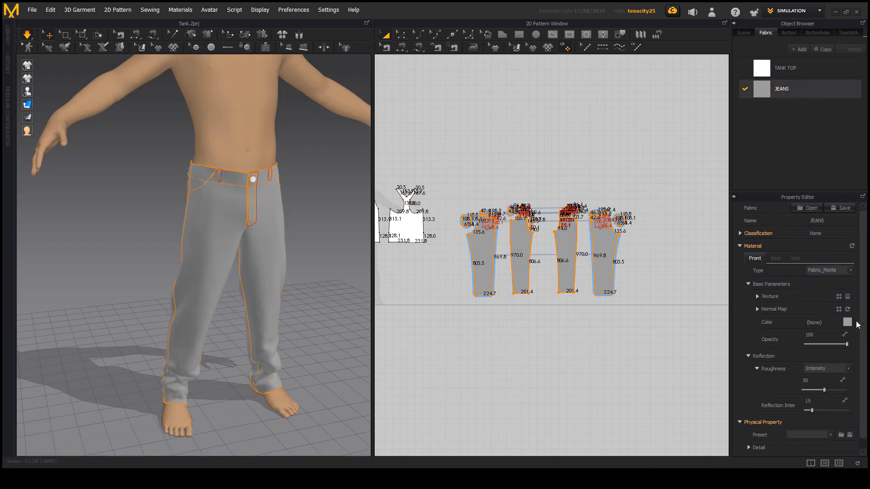
left_click_drag(864, 311, 863, 373)
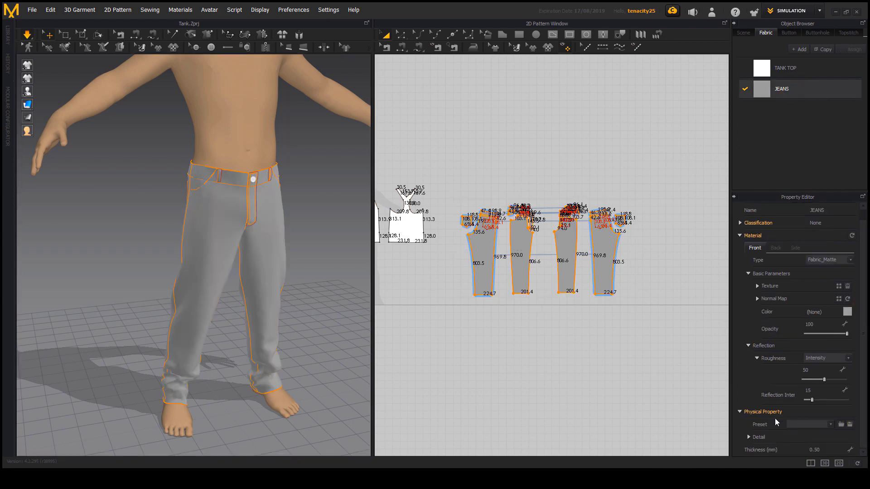
left_click(827, 424)
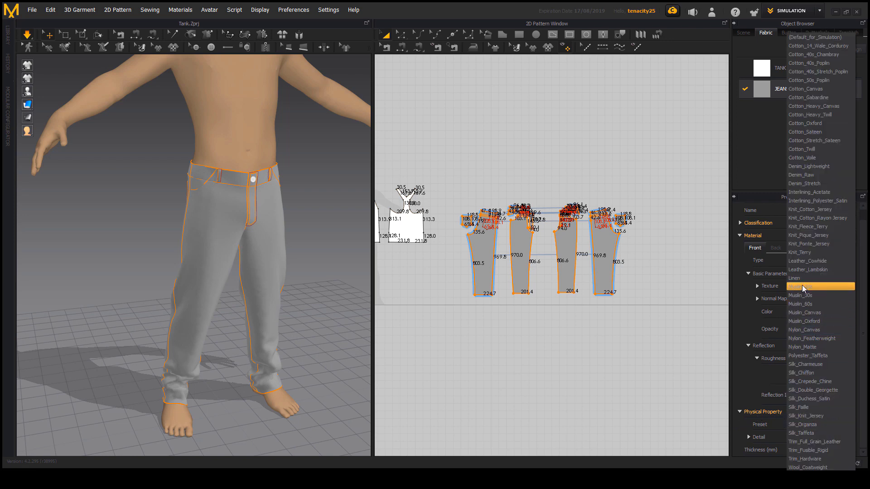
left_click(814, 174)
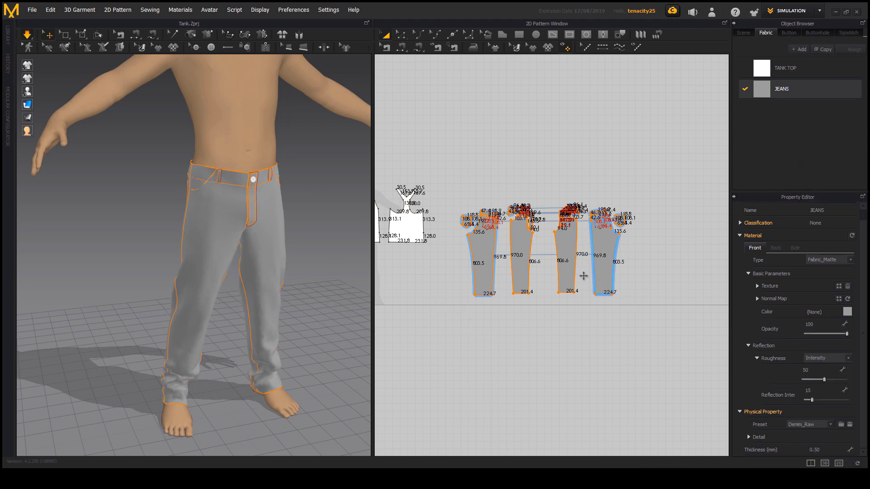
Set the particle distance of all jeans patterns to 10 and restart the simulation
right_click_drag(584, 276, 590, 286)
left_click_drag(661, 350, 459, 206)
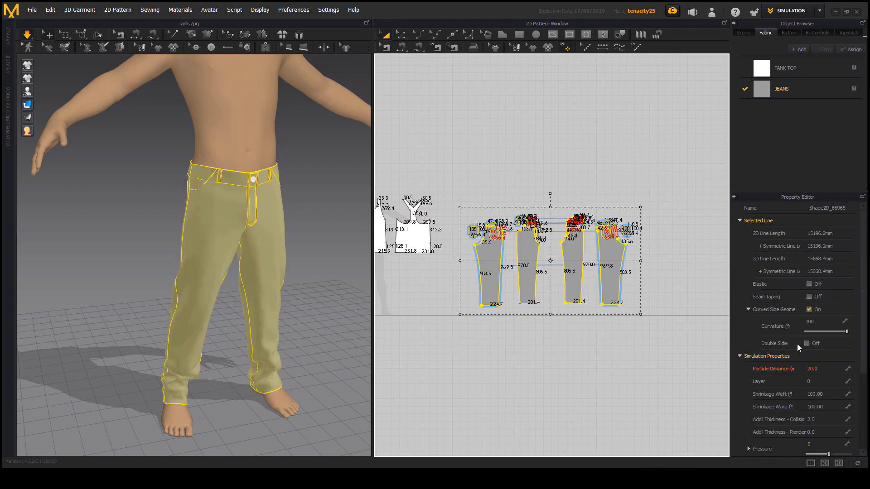
left_click(822, 368)
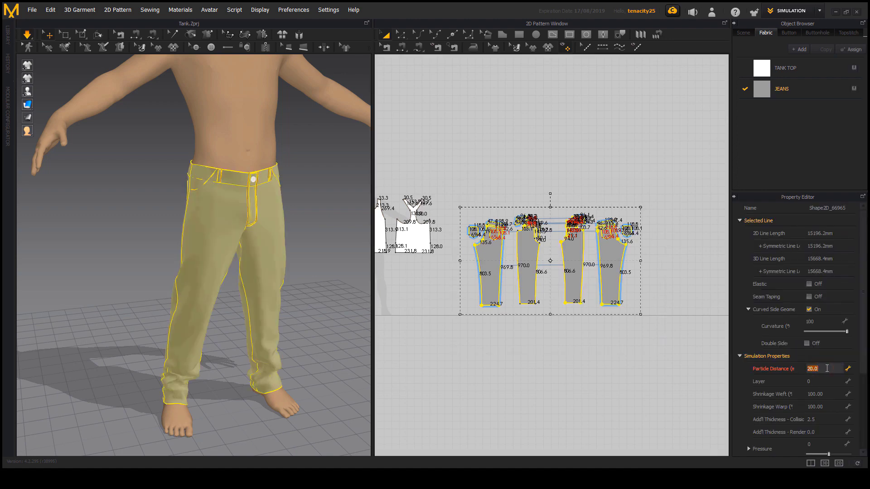
key("Return")
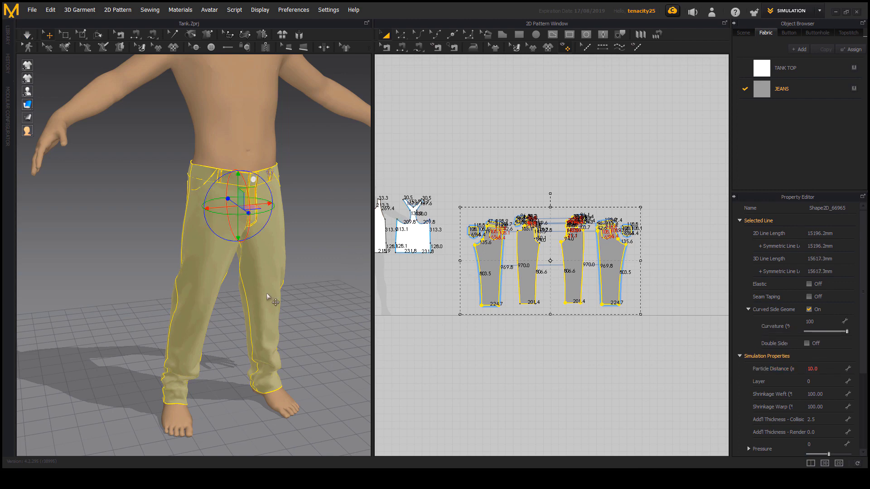
right_click_drag(249, 286, 295, 264)
left_click(303, 263)
left_click(28, 38)
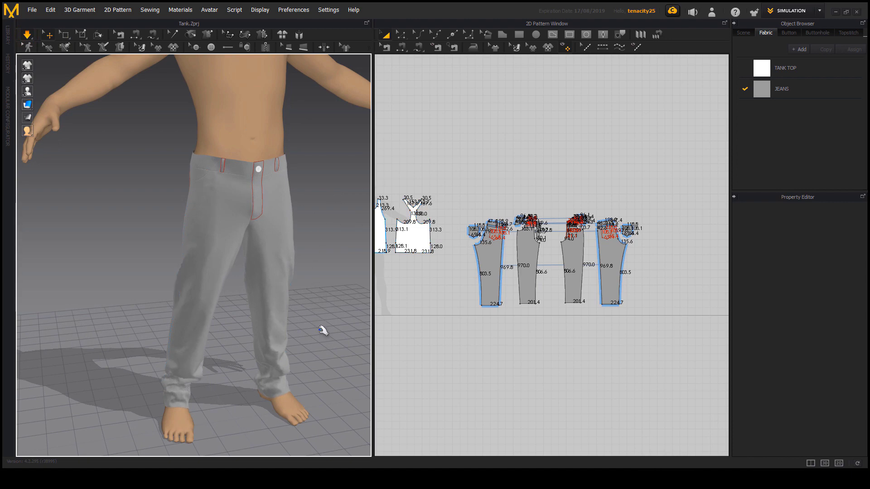
Pull the front and back of both lower legs in the simulation to form finer denim folds from knee to hem
right_click_drag(322, 330, 220, 333)
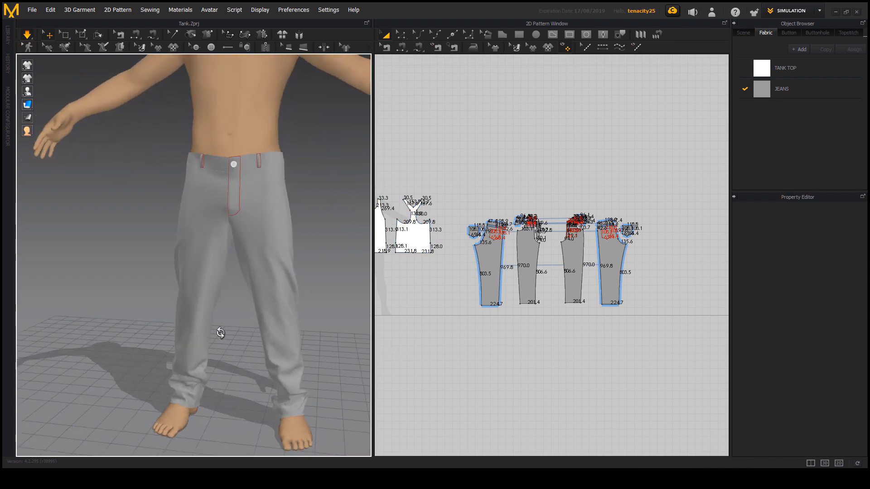
left_click_drag(198, 315, 193, 347)
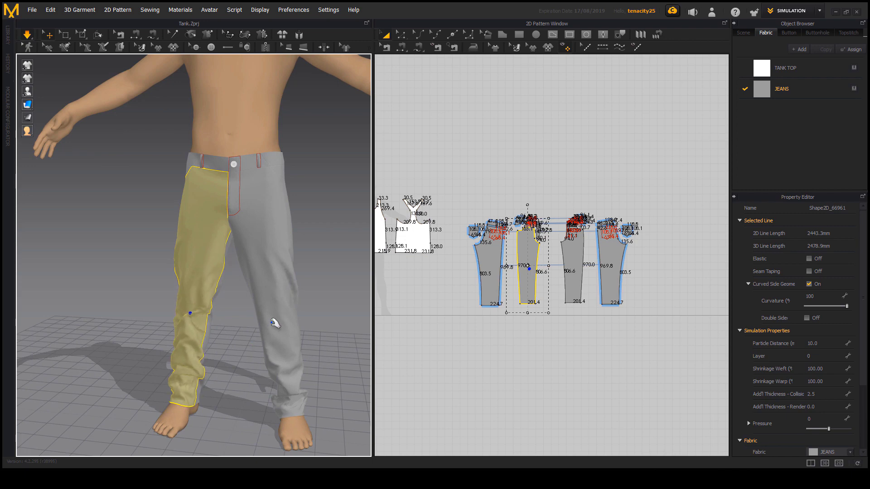
left_click_drag(275, 323, 282, 291)
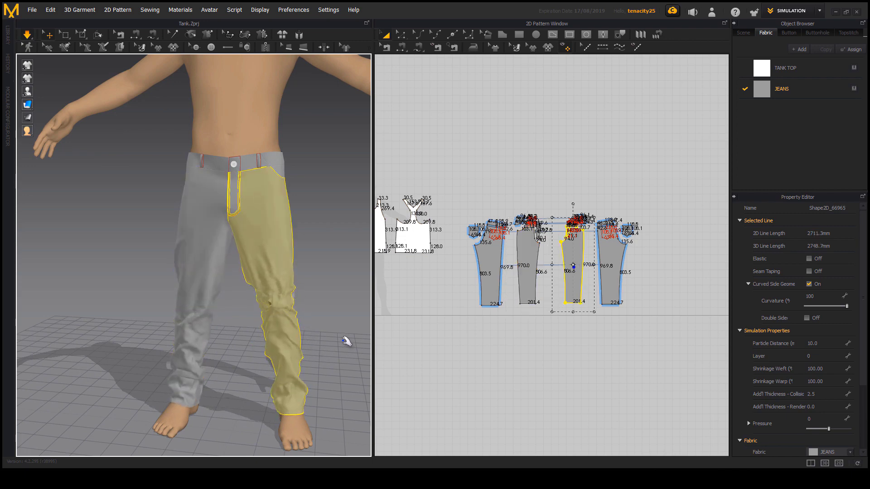
right_click_drag(307, 399, 351, 395)
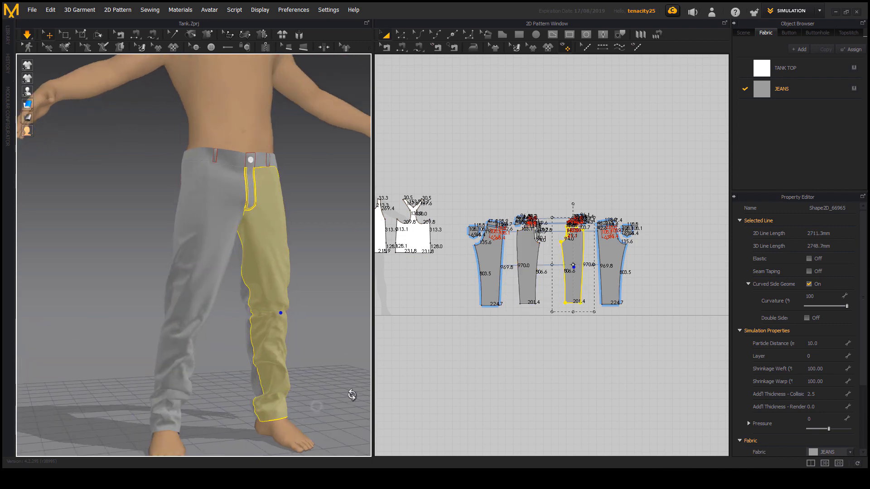
right_click_drag(294, 367, 313, 342)
left_click(301, 358)
left_click(319, 290)
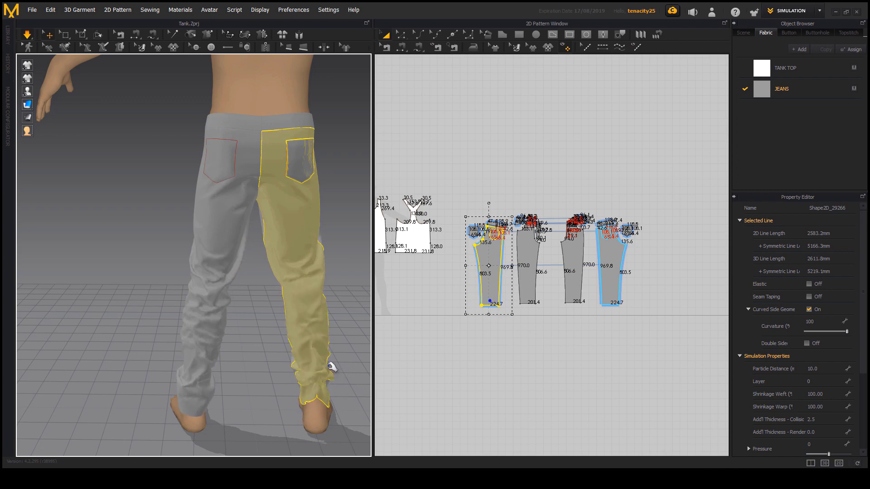
right_click_drag(273, 386, 275, 364)
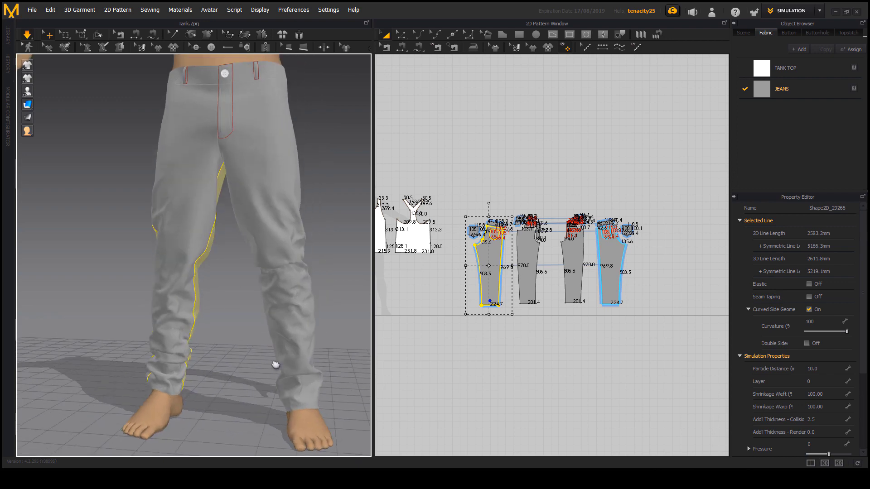
Tug the upper front panels around the thighs and fly in the simulation to settle the cloth over the hips
right_click_drag(212, 405, 204, 413)
middle_click_drag(284, 278, 278, 363)
scroll(272, 356, "down", 3)
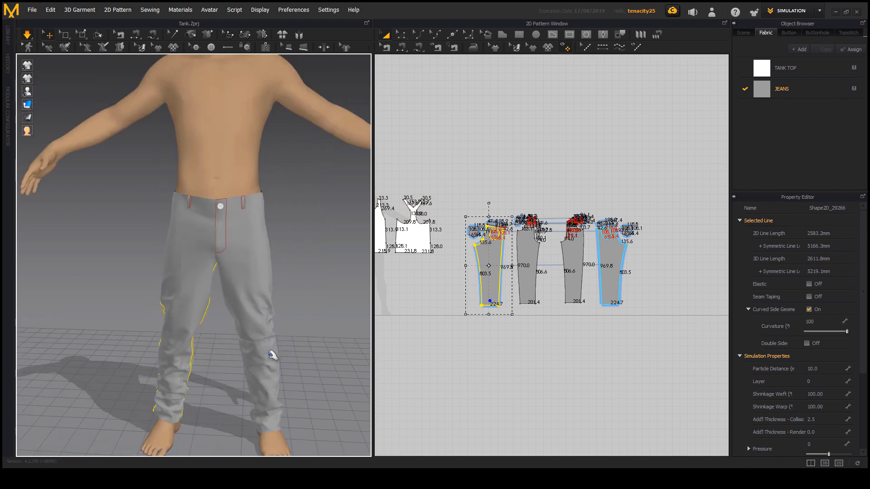
right_click_drag(272, 356, 202, 233)
left_click(197, 224)
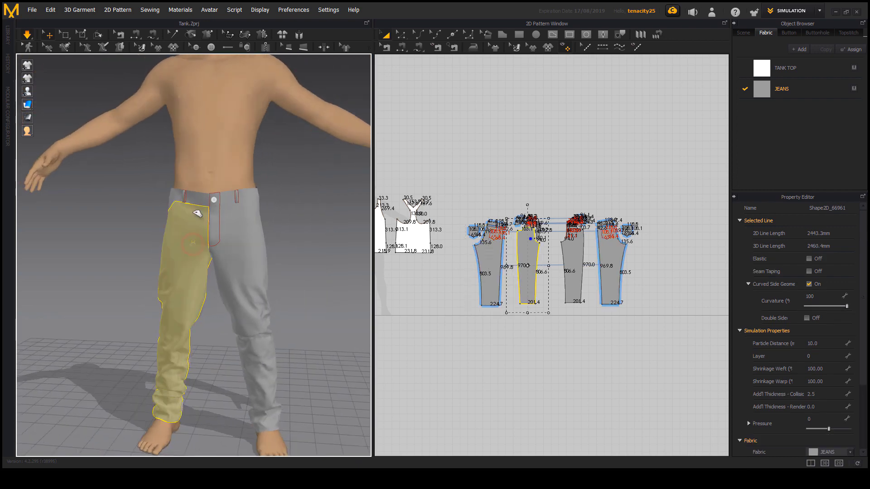
left_click(250, 229)
left_click_drag(255, 205, 244, 274)
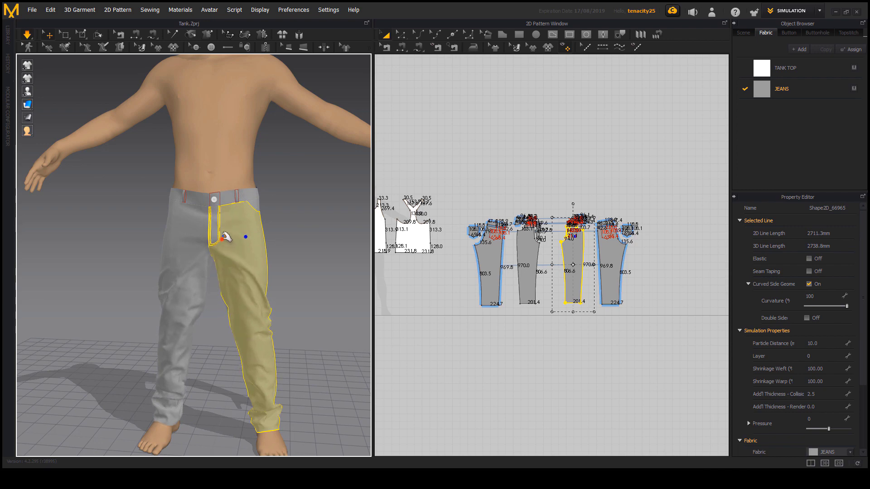
left_click_drag(223, 236, 248, 268)
right_click_drag(286, 285, 265, 240)
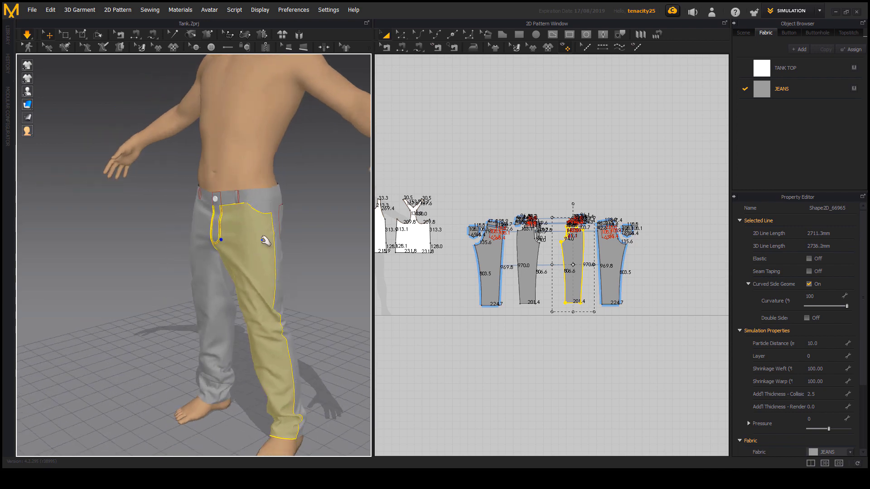
right_click_drag(304, 305, 328, 310)
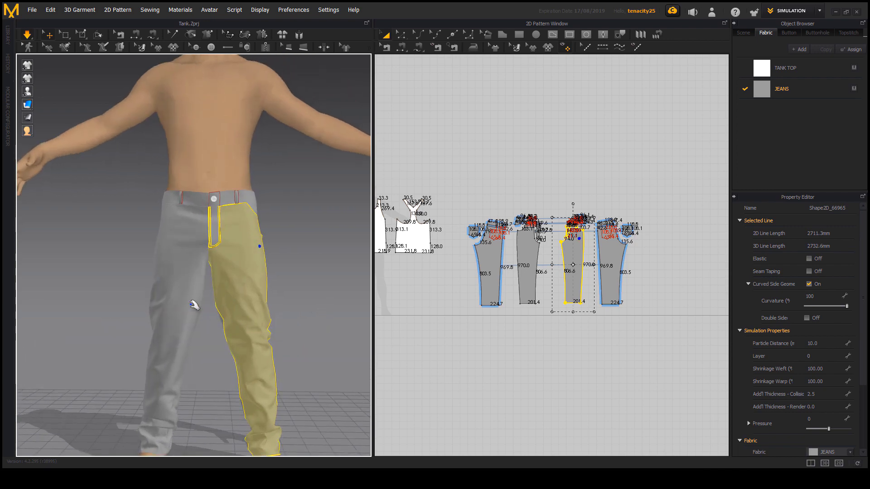
Pull the back panel near the centre seat seam in the simulation to adjust how the seat drapes
right_click_drag(194, 305, 324, 248)
left_click(288, 243)
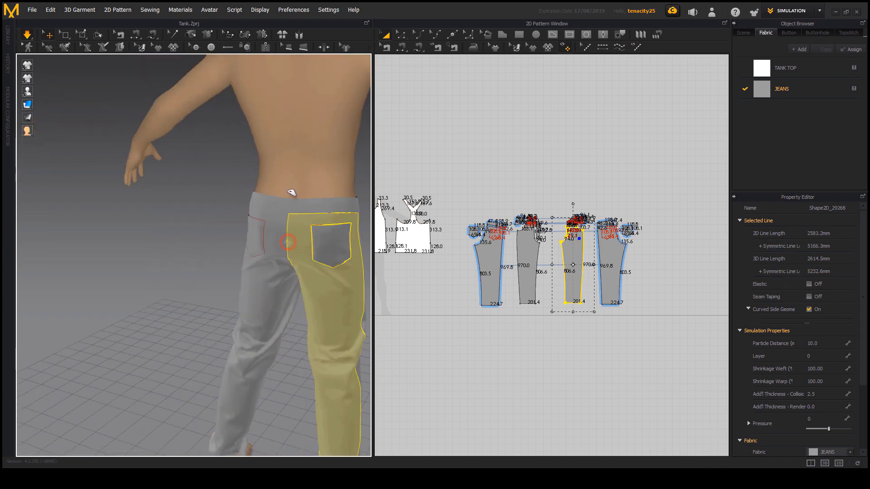
right_click_drag(305, 290, 262, 299)
Tug both back pockets in the simulation to settle them against the seat, and check the whole jeans from the front
left_click(245, 240)
scroll(288, 272, "up", 3)
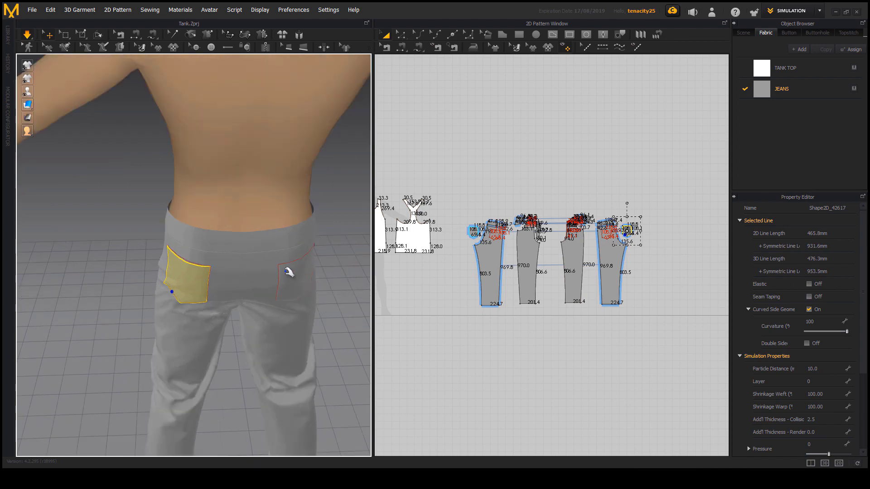
left_click_drag(316, 290, 323, 294)
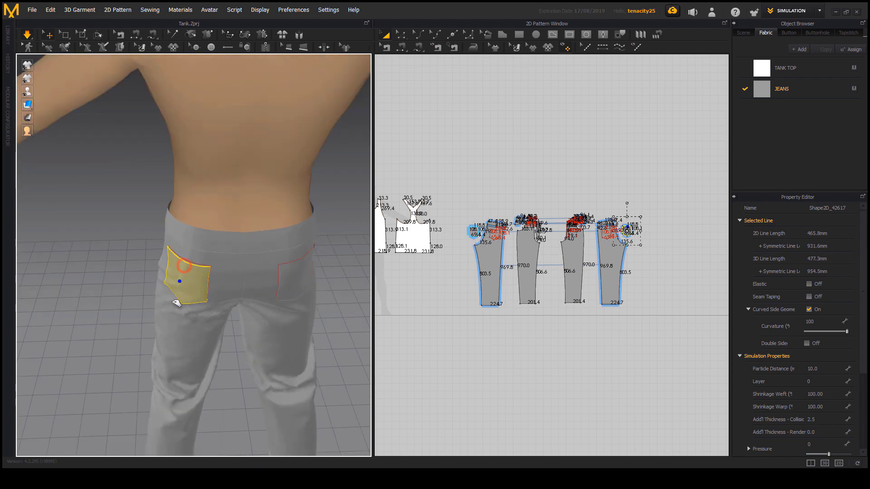
right_click_drag(237, 336, 269, 322)
scroll(269, 322, "up", 10)
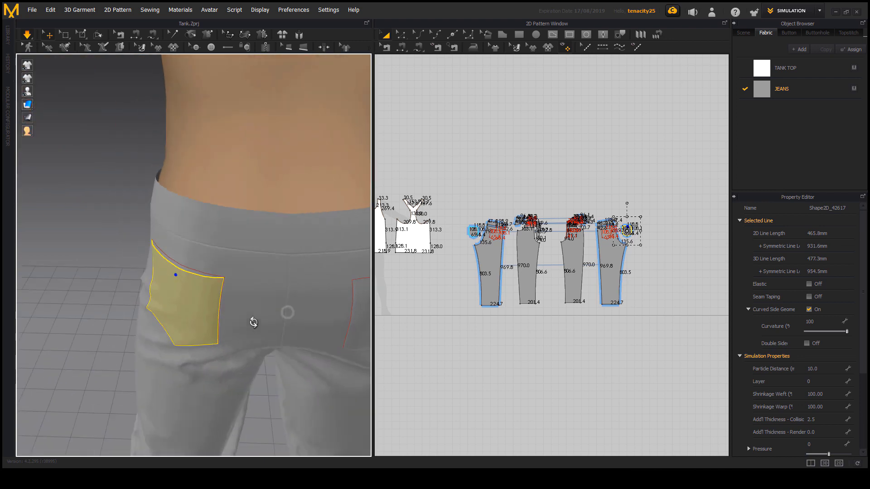
middle_click_drag(281, 284, 245, 267)
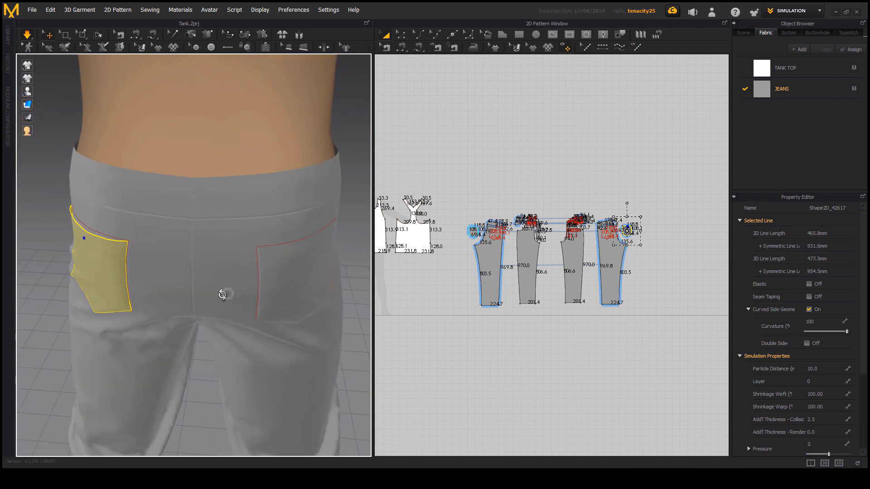
right_click_drag(222, 295, 281, 297)
left_click(300, 220)
scroll(212, 317, "down", 5)
right_click_drag(212, 317, 126, 92)
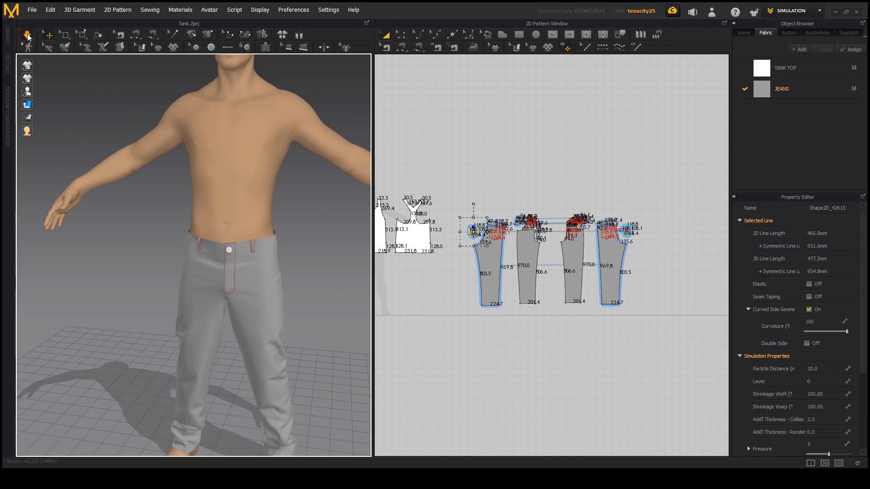
Show all hidden 3D patterns so the tank top returns to the avatar together with the jeans
scroll(249, 199, "down", 4)
right_click_drag(249, 199, 294, 219)
right_click(293, 219)
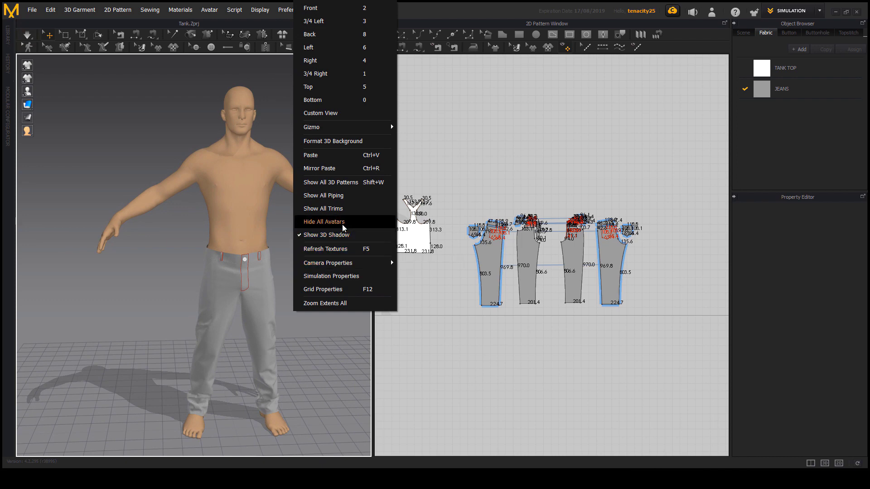
left_click(355, 181)
right_click_drag(249, 248, 200, 267)
scroll(261, 247, "up", 3)
Activate the front and back pieces of the tank top so they take part in the simulation again
left_click(261, 247)
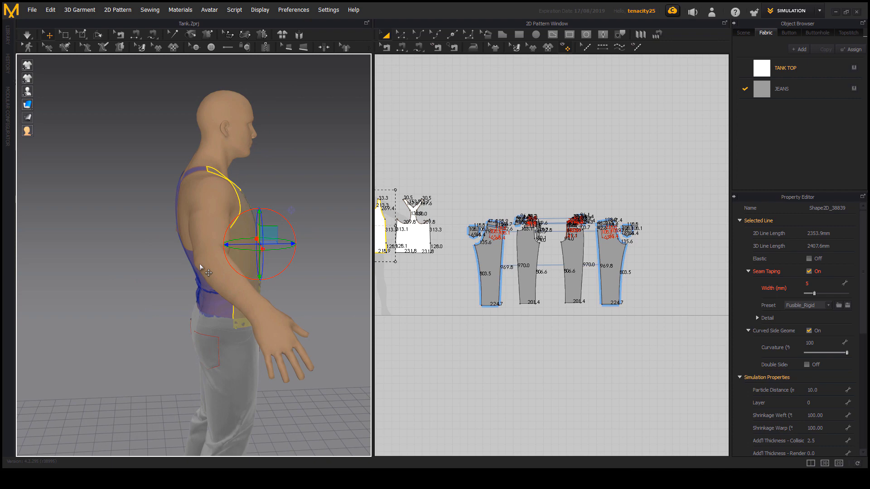
left_click(206, 307)
right_click_drag(311, 258, 243, 239)
right_click(243, 239)
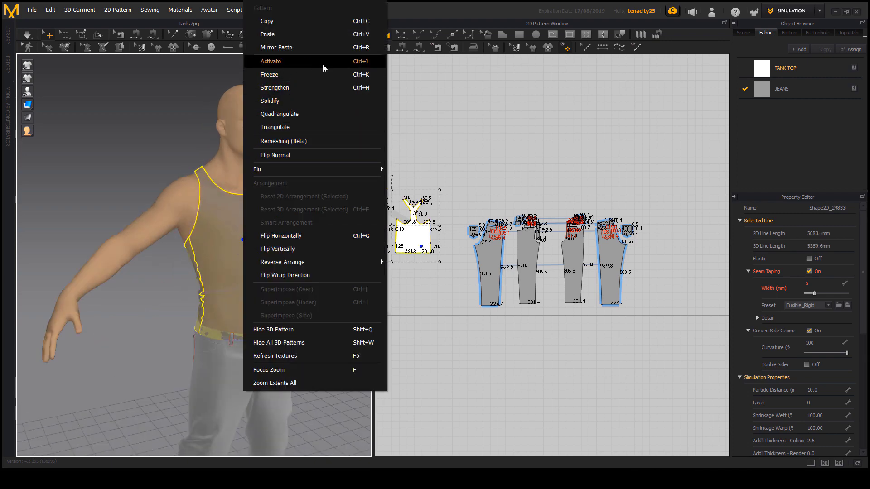
left_click(290, 64)
left_click(318, 288)
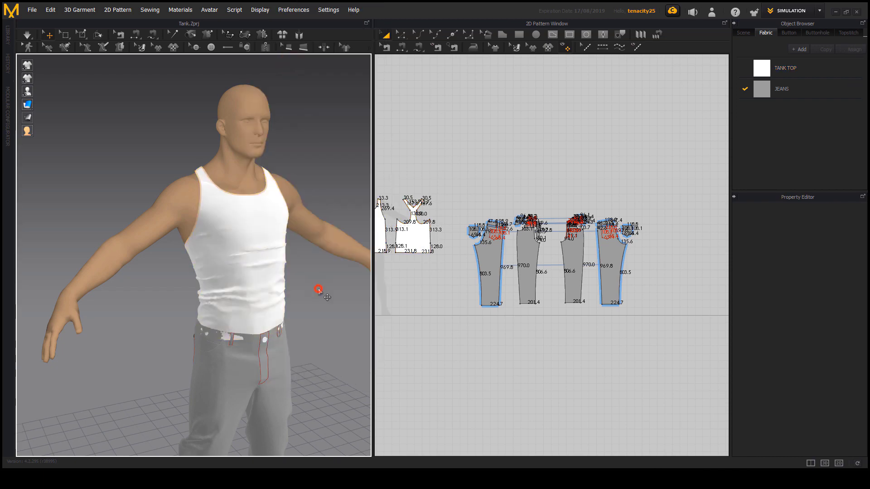
Simulate the tank top over the jeans and tug the belt loop at the avatar's right front waist
scroll(285, 304, "up", 3)
scroll(223, 252, "up", 5)
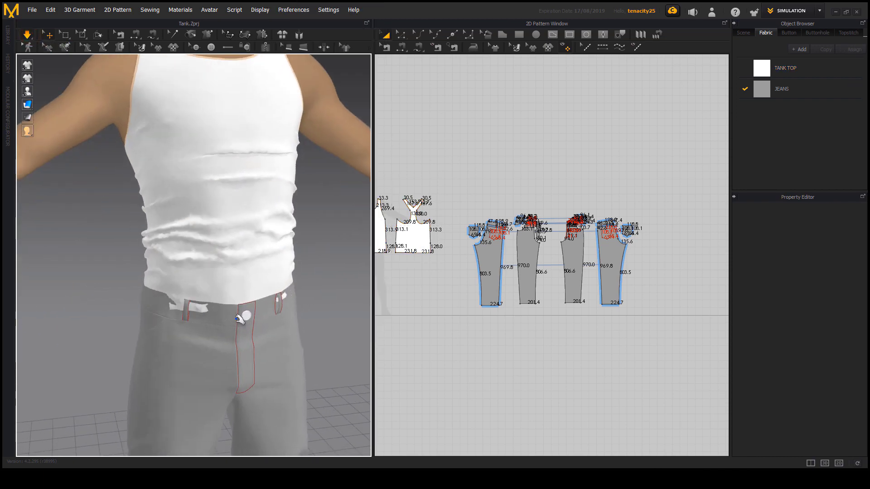
right_click_drag(262, 349, 165, 320)
left_click(158, 298)
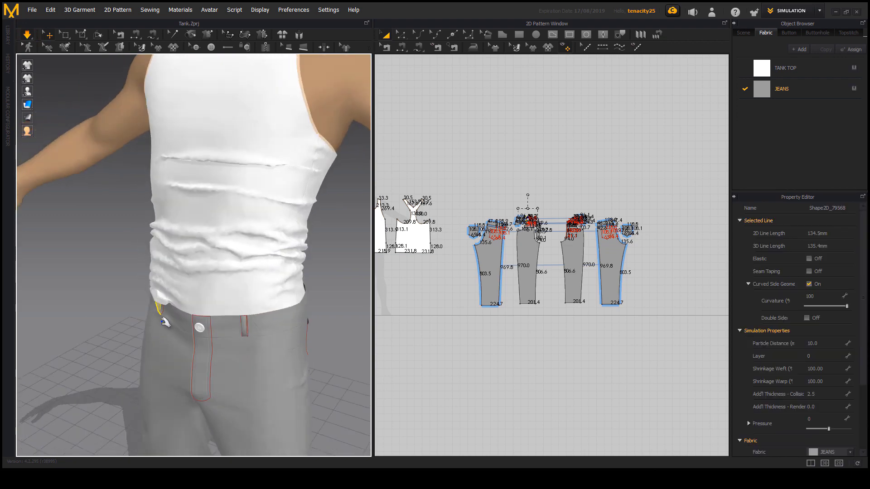
scroll(166, 320, "up", 5)
middle_click_drag(169, 319, 199, 270)
right_click_drag(200, 270, 164, 371)
Pull the waistband pieces around the avatar's right belt loop in the simulation to separate them from the tank top hem
left_click_drag(132, 309, 128, 382)
right_click_drag(132, 384, 140, 330)
left_click_drag(152, 332, 181, 356)
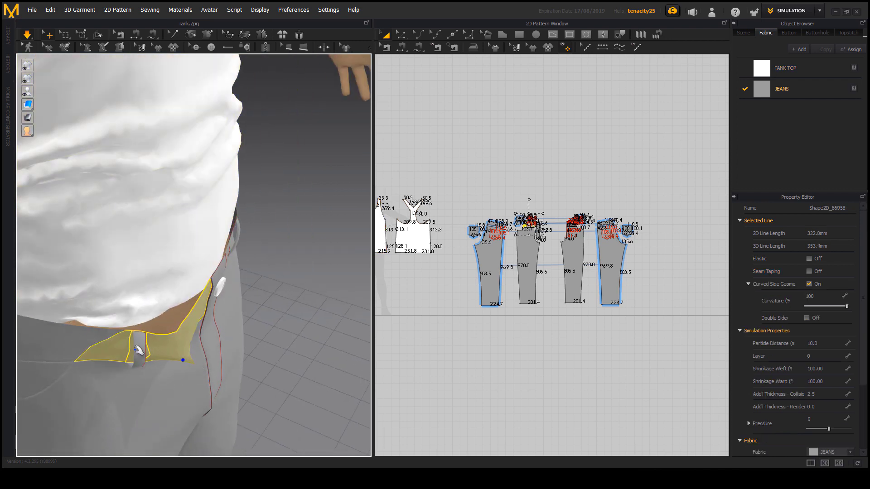
left_click_drag(97, 344, 133, 395)
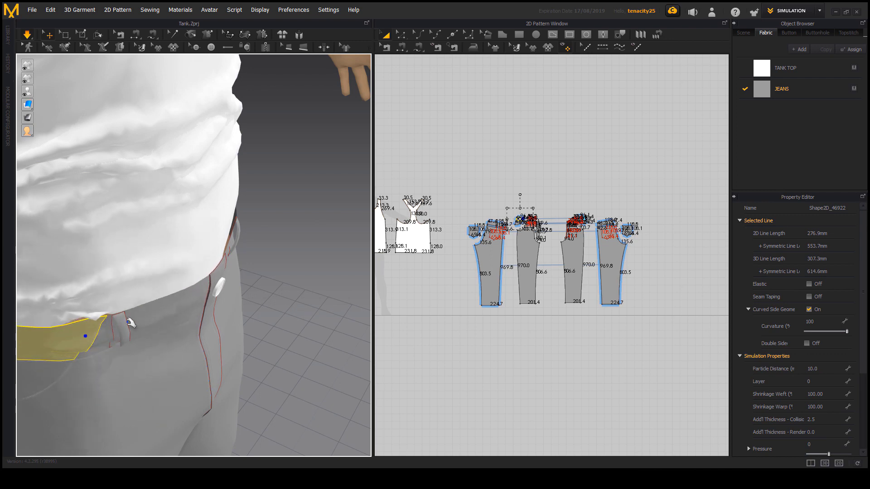
left_click_drag(131, 323, 171, 346)
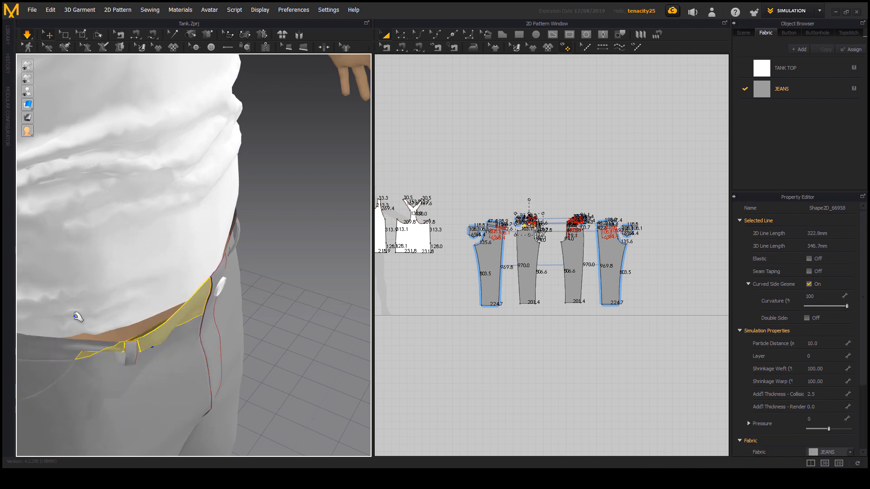
scroll(278, 349, "down", 2)
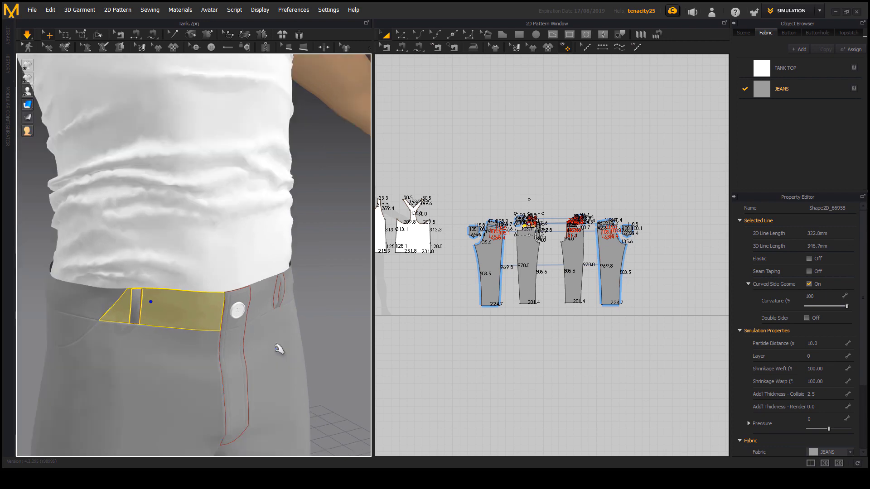
Examine the waistband, fly and tank top hem from several sides and the whole outfit from the front
right_click_drag(278, 348, 209, 352)
scroll(311, 354, "down", 2)
right_click_drag(311, 353, 136, 373)
right_click_drag(222, 345, 109, 346)
right_click_drag(284, 330, 196, 336)
scroll(247, 326, "down", 3)
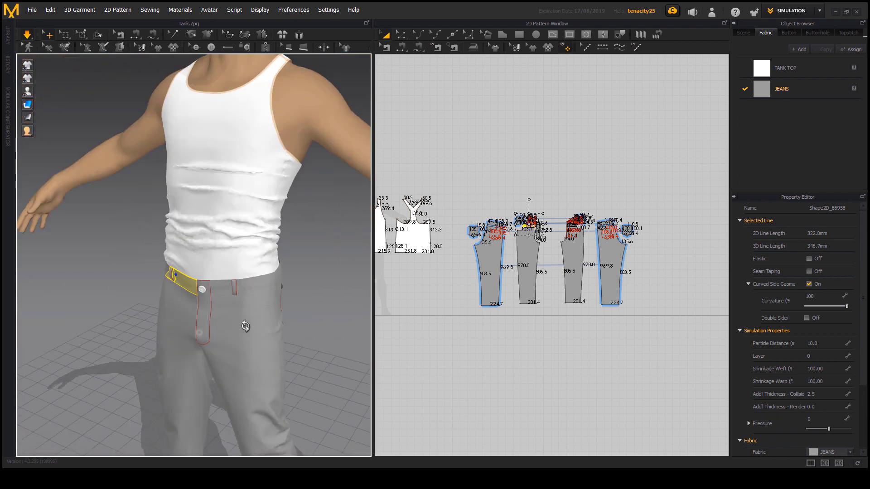
right_click_drag(246, 326, 233, 293)
scroll(243, 330, "down", 1)
scroll(210, 310, "down", 3)
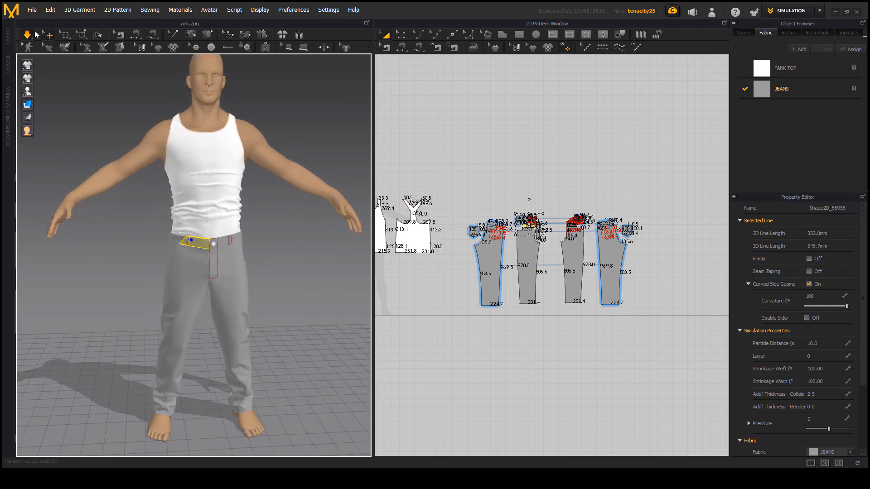
Select the tank top's pattern pieces to review their simulation properties, and inspect how the jeans drape from the front
right_click_drag(376, 161, 486, 163)
left_click_drag(443, 173, 555, 313)
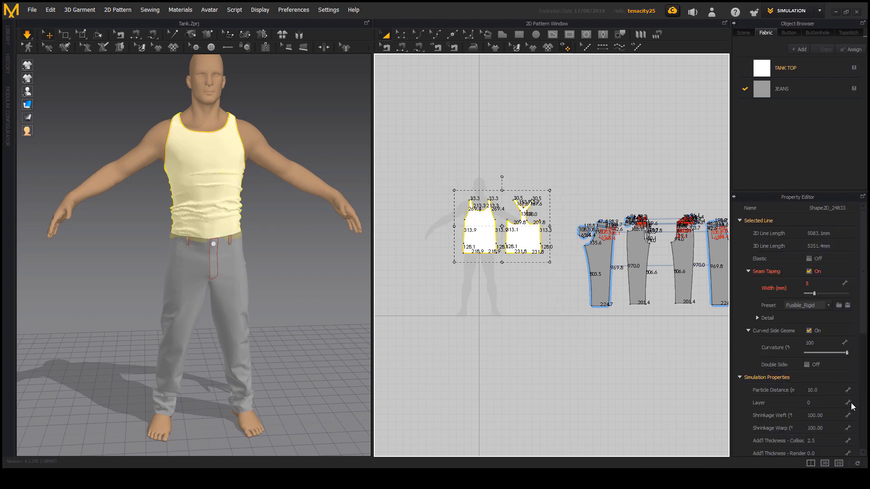
right_click_drag(211, 297, 216, 298)
middle_click_drag(231, 286, 238, 303)
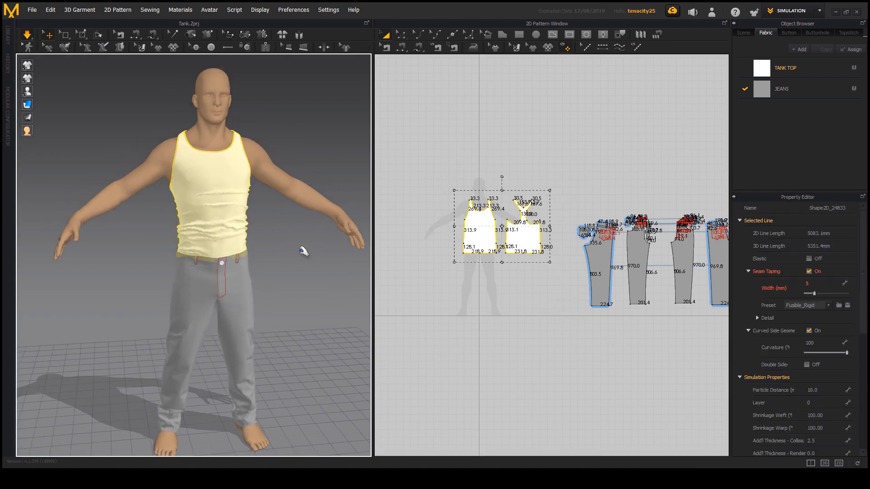
left_click(300, 248)
scroll(237, 273, "up", 2)
right_click_drag(236, 272, 261, 313)
scroll(259, 301, "up", 2)
middle_click_drag(260, 314, 252, 307)
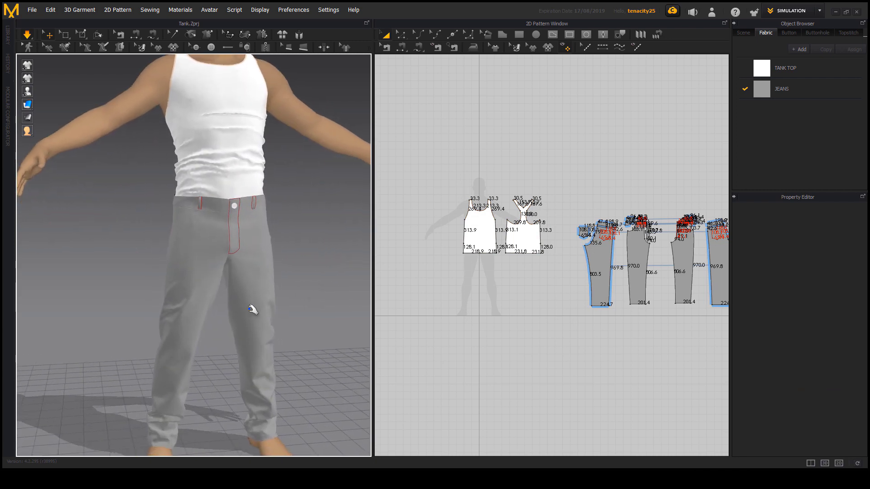
Pin the jeans fabric at the avatar's right knee while the simulation is running
mouse_move(245, 311)
right_mouse_down()
mouse_move(211, 320)
mouse_move(237, 318)
right_mouse_up()
middle_click_drag(236, 305, 214, 311)
right_click_drag(210, 332, 191, 312)
scroll(172, 305, "up", 2)
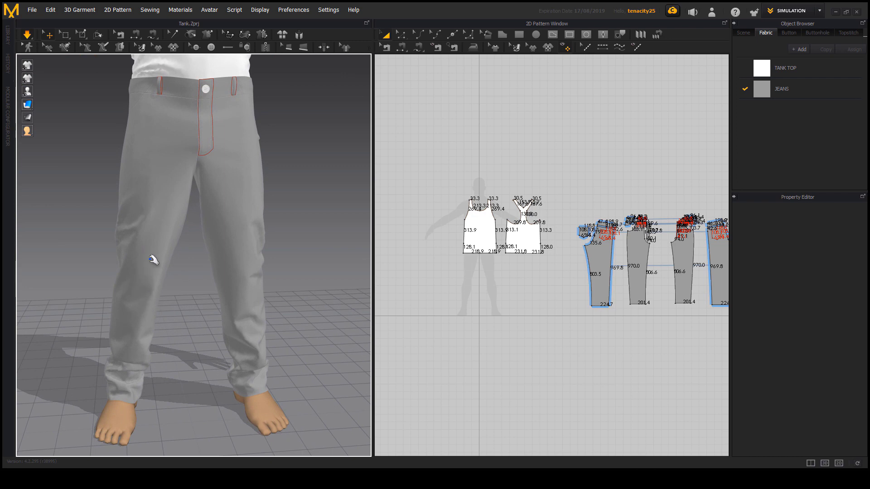
right_click_drag(207, 311, 205, 310)
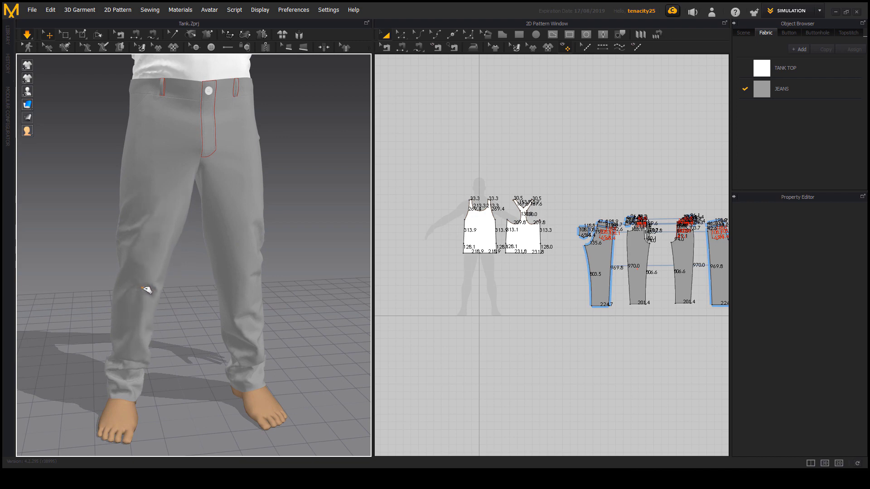
scroll(151, 307, "up", 6)
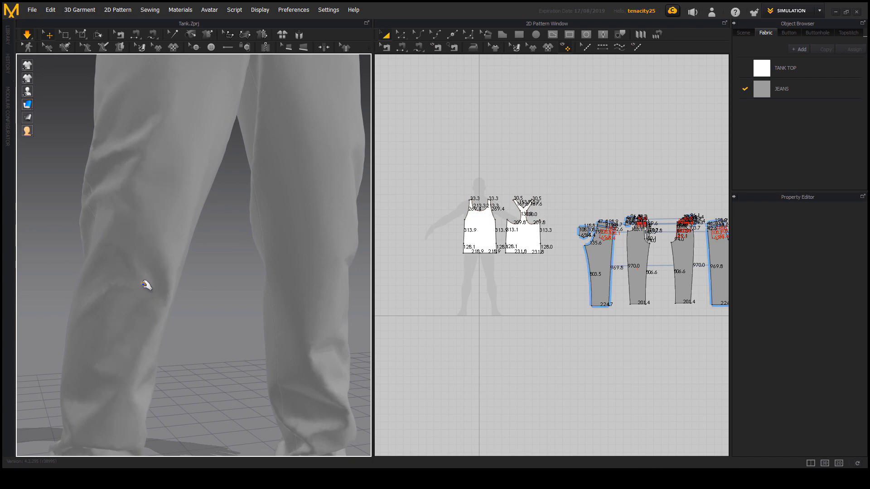
right_click_drag(191, 316, 170, 327)
scroll(188, 314, "down", 4)
middle_click_drag(213, 331, 171, 334)
right_click_drag(171, 333, 223, 325)
scroll(205, 333, "down", 4)
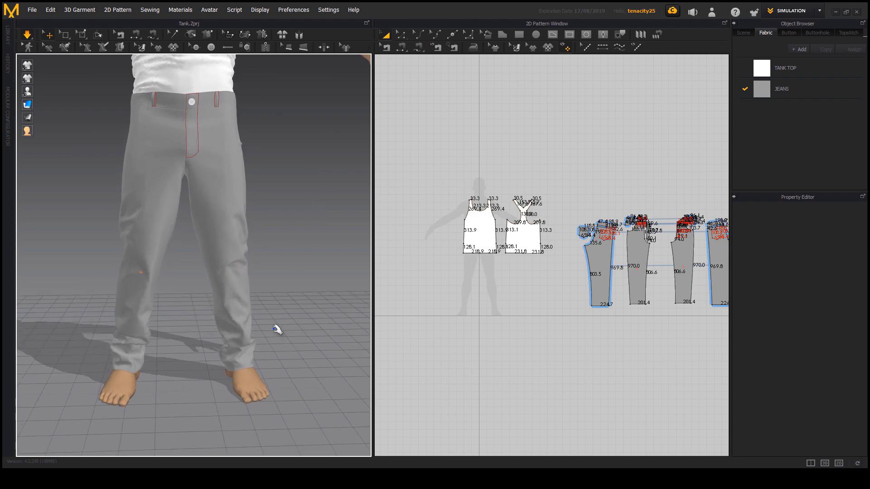
Try pinning the fabric crease at the avatar's left knee on the front jeans panel
mouse_move(277, 330)
right_mouse_down()
mouse_move(258, 330)
mouse_move(235, 287)
mouse_move(227, 291)
right_mouse_up()
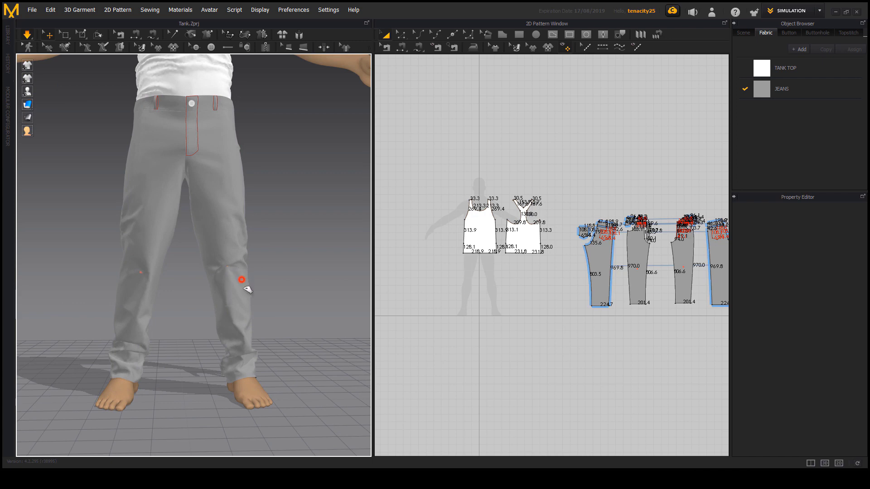
left_click(246, 288)
scroll(237, 293, "up", 4)
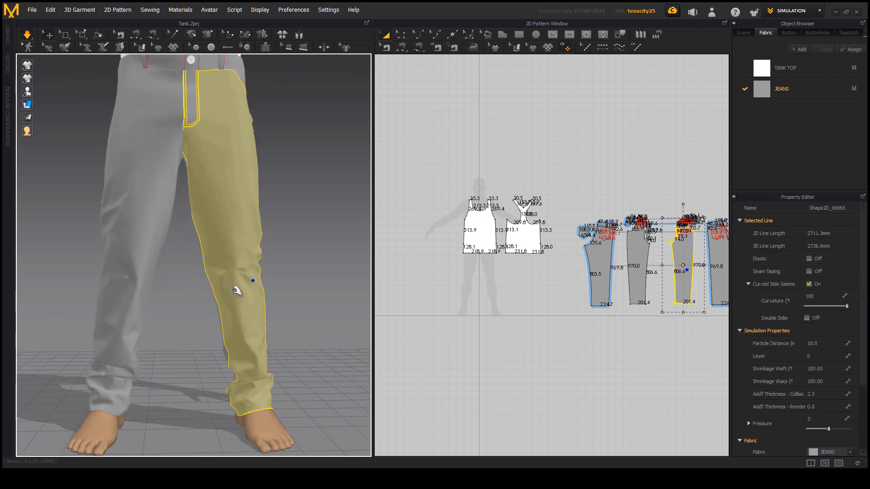
scroll(287, 314, "up", 3)
scroll(205, 297, "up", 4)
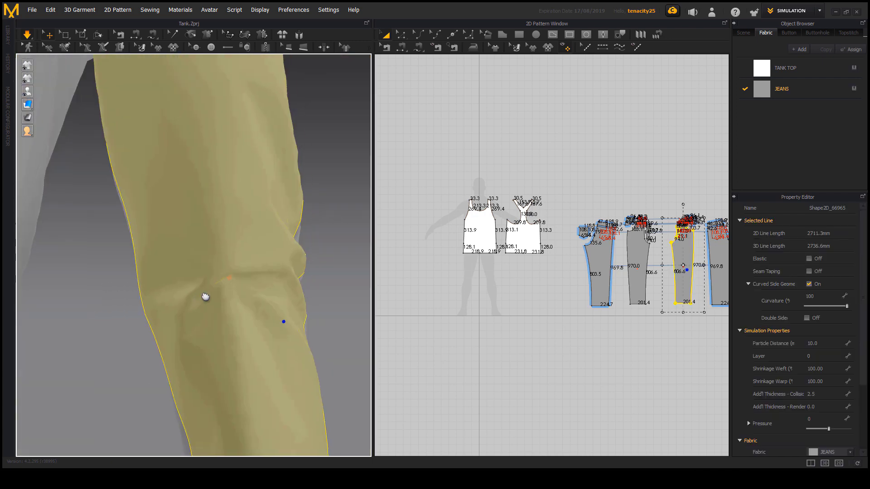
left_click(354, 304)
scroll(254, 293, "up", 3)
scroll(282, 335, "up", 4)
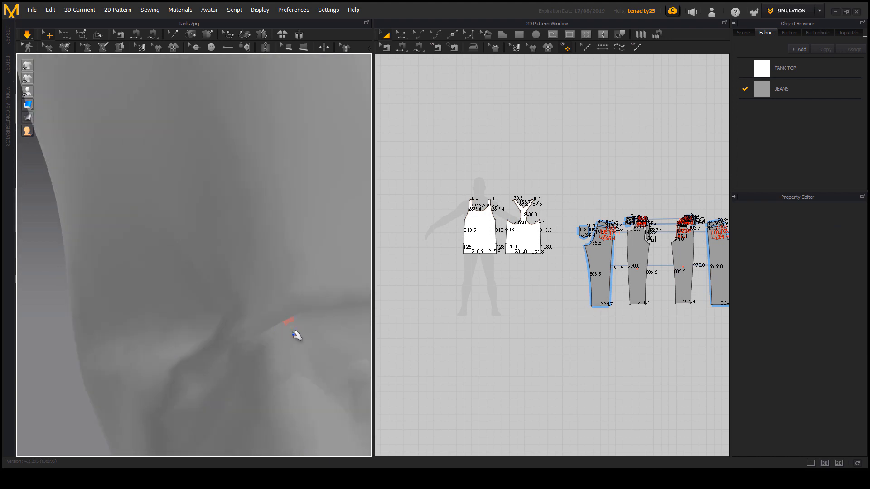
scroll(272, 322, "up", 2)
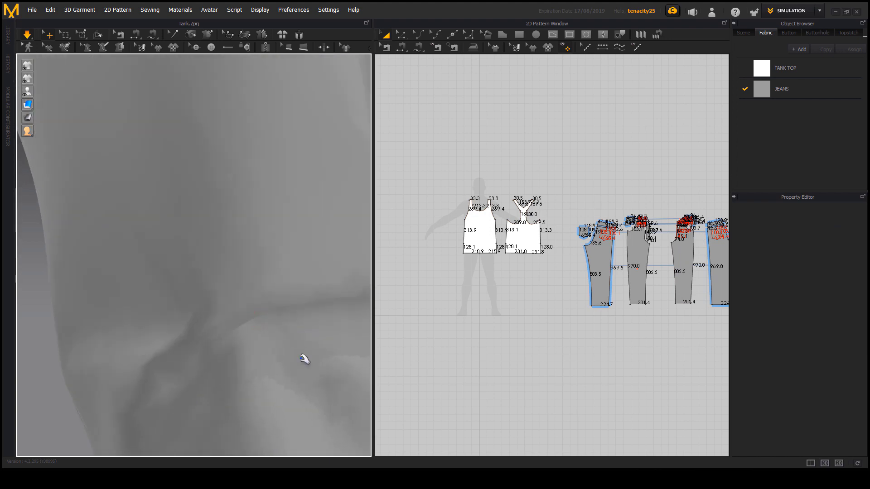
scroll(277, 363, "down", 5)
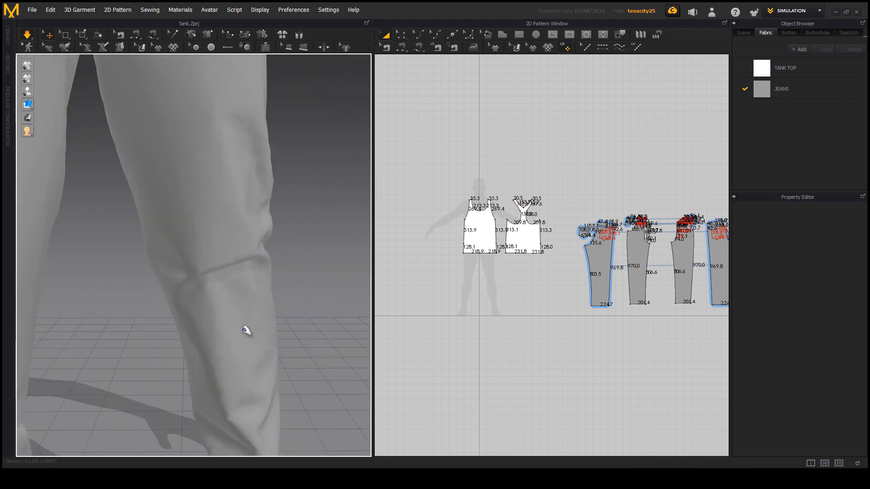
Pull the front jeans panel at the avatar's left knee to reshape its folds during simulation
left_click(233, 325)
mouse_move(243, 344)
right_mouse_down()
mouse_move(239, 334)
mouse_move(252, 334)
right_mouse_up()
scroll(263, 354, "down", 5)
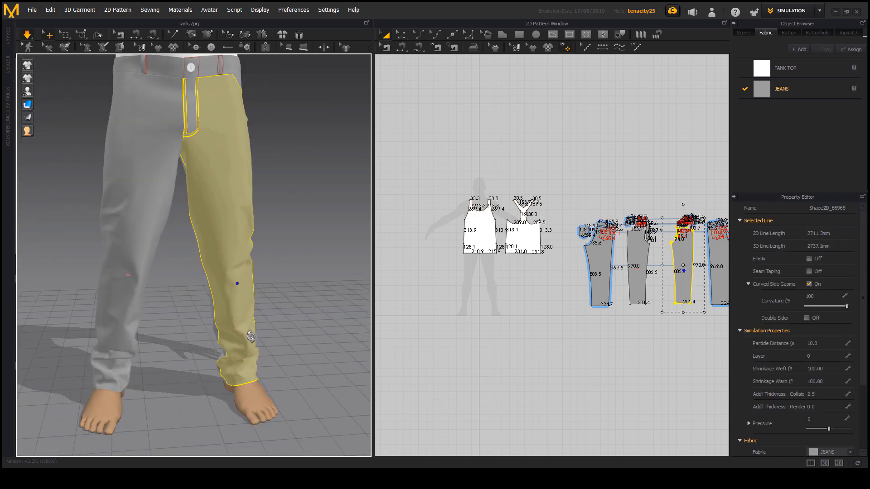
left_click_drag(221, 256, 217, 251)
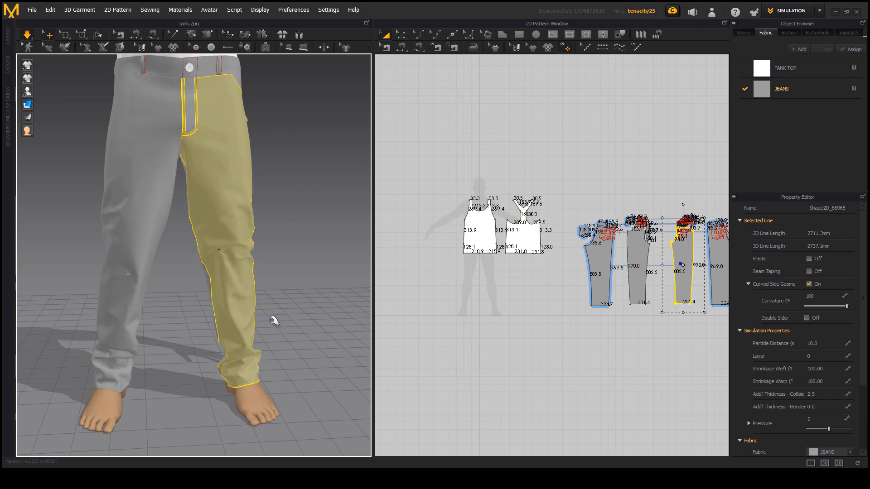
left_click(298, 306)
right_click_drag(242, 303, 224, 285)
left_click(222, 273)
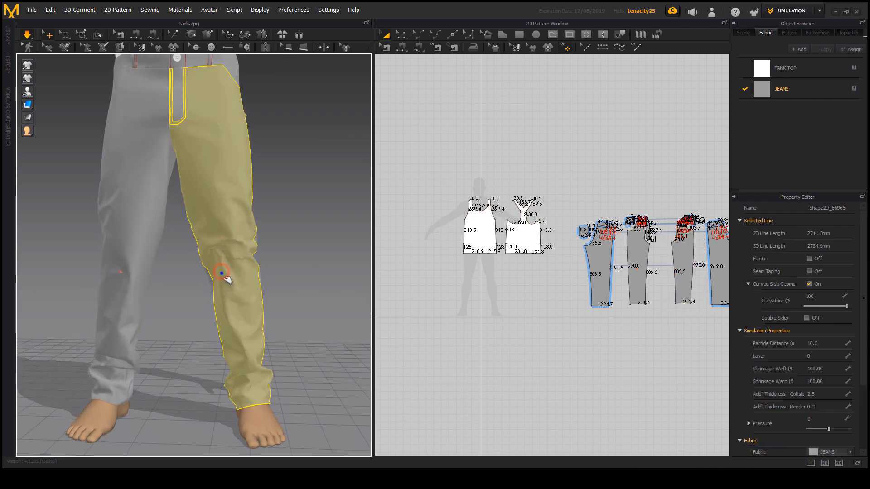
left_click(287, 283)
Pin the jeans fabric at two points around the avatar's left knee
right_click_drag(291, 301, 209, 281)
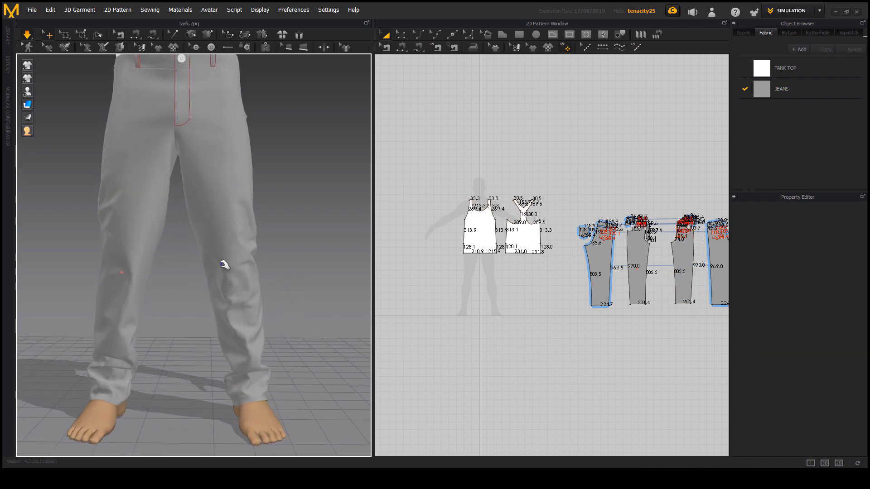
scroll(282, 346, "down", 5)
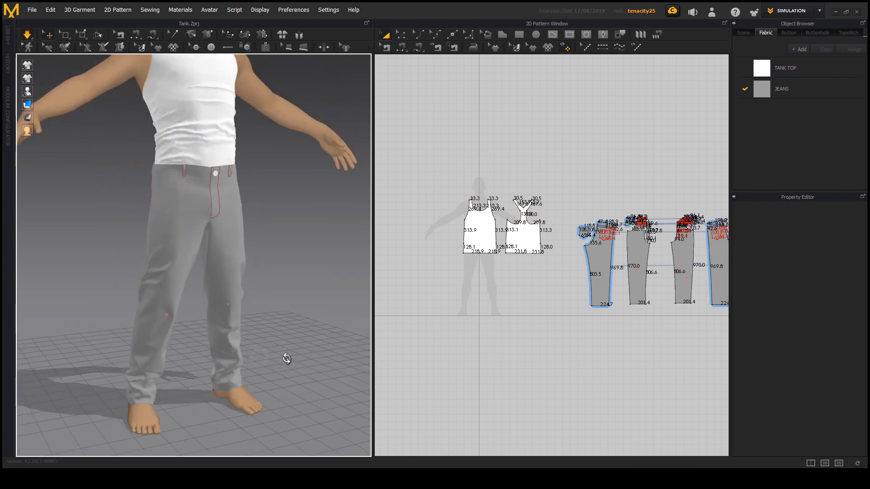
right_click_drag(286, 358, 303, 343)
right_click_drag(254, 328, 180, 289)
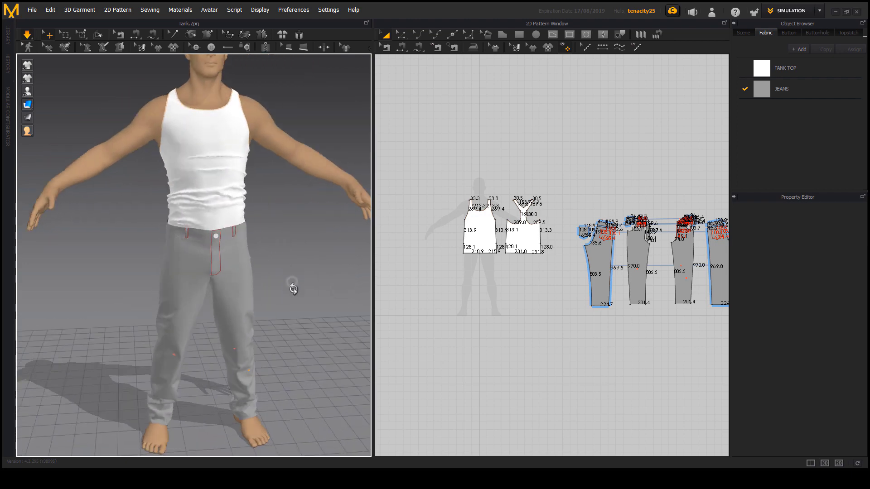
Stop the simulation and hide the line lengths on the 2D patterns
right_click_drag(299, 317, 248, 314)
scroll(268, 332, "up", 1)
scroll(268, 320, "down", 2)
scroll(247, 314, "up", 3)
middle_click_drag(249, 313, 235, 300)
right_click_drag(236, 299, 256, 288)
scroll(227, 259, "up", 3)
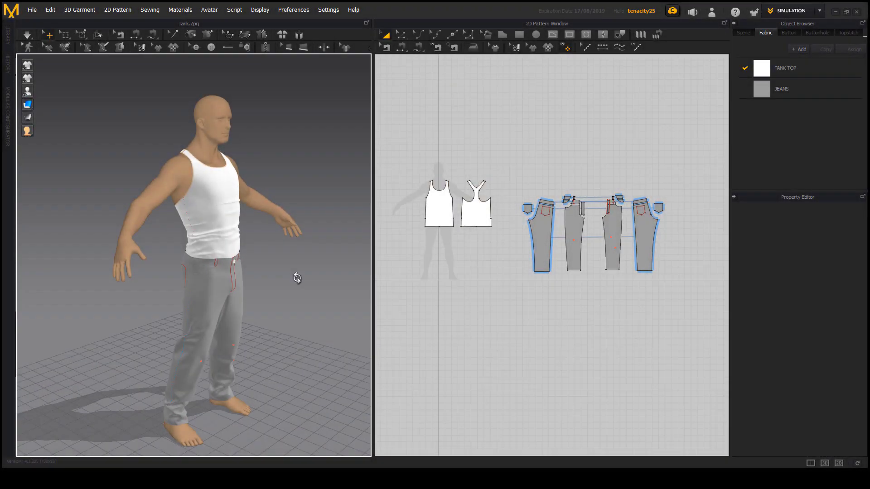
Switch the 3D garment display to mesh for the tank top and jeans
right_click_drag(297, 278, 264, 281)
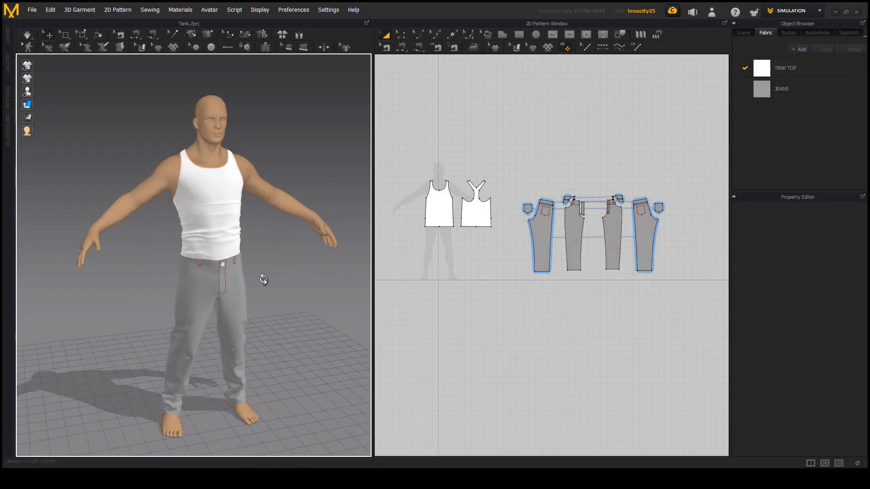
middle_click_drag(261, 281, 240, 267)
mouse_move(244, 268)
right_mouse_down()
mouse_move(285, 256)
mouse_move(301, 268)
mouse_move(227, 270)
mouse_move(270, 254)
mouse_move(250, 271)
right_mouse_up()
mouse_move(256, 253)
middle_mouse_down()
mouse_move(270, 257)
mouse_move(270, 247)
middle_mouse_up()
scroll(264, 256, "up", 2)
right_click_drag(270, 247, 245, 270)
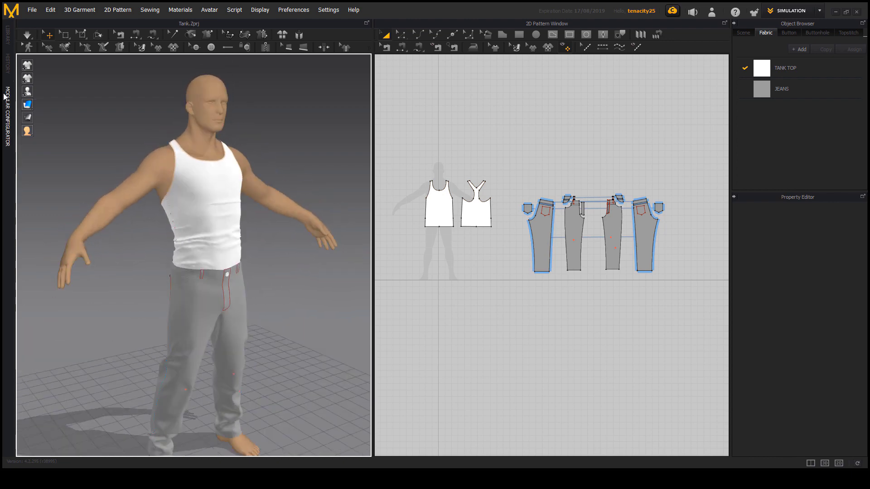
mouse_move(28, 105)
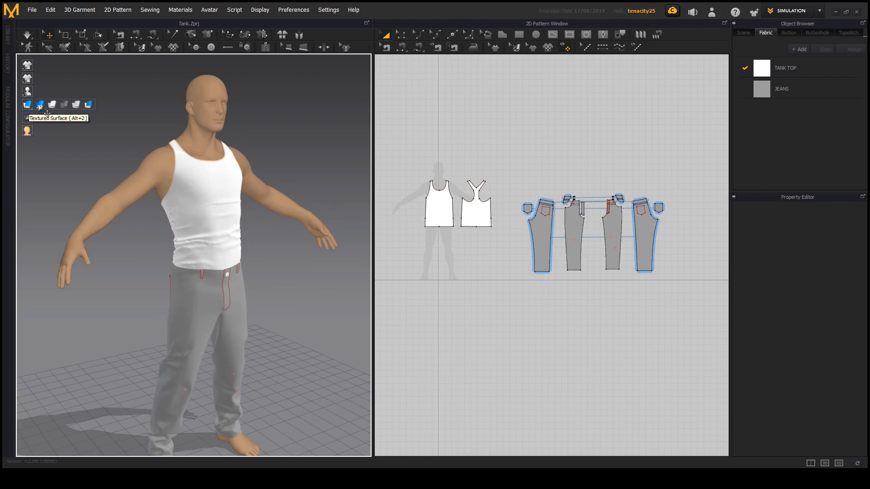
left_click(78, 106)
Examine the triangular mesh of the tank top and jeans from several angles
scroll(224, 211, "up", 5)
middle_click_drag(224, 211, 177, 125)
scroll(237, 292, "down", 3)
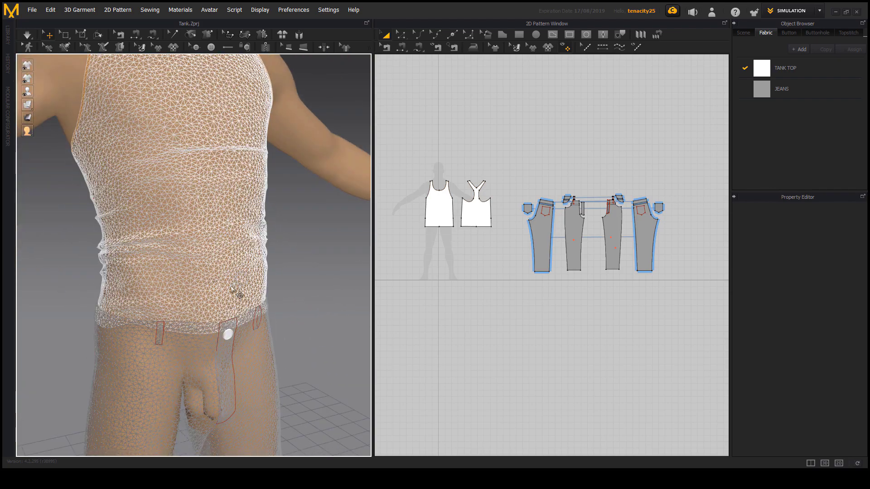
middle_click_drag(237, 294, 247, 127)
right_click_drag(273, 265, 243, 262)
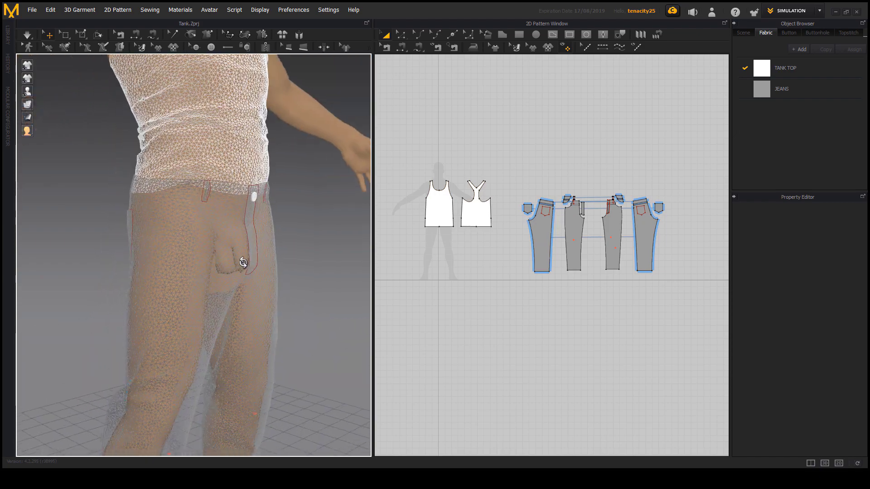
right_click_drag(289, 322, 268, 317)
middle_click_drag(246, 157, 255, 268)
scroll(255, 268, "down", 3)
right_click_drag(253, 270, 393, 281)
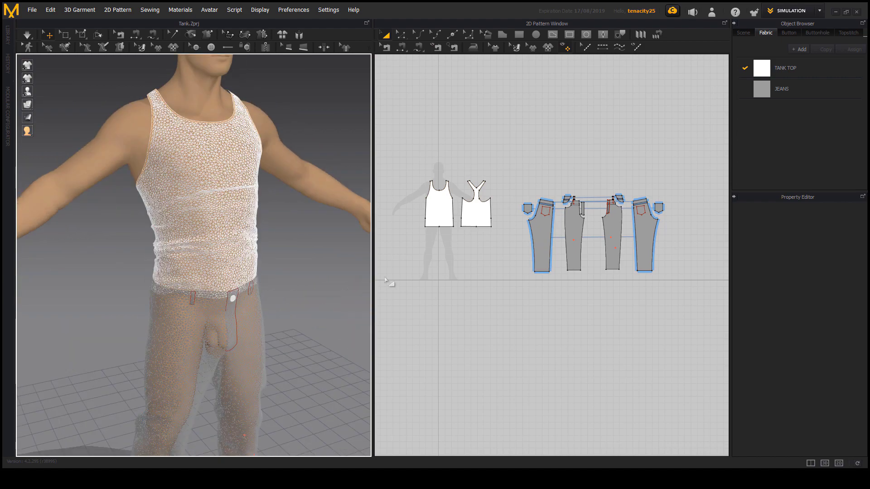
Select all tank top and jeans patterns and convert their mesh with Quadrangulate
scroll(482, 266, "down", 3)
scroll(462, 213, "up", 4)
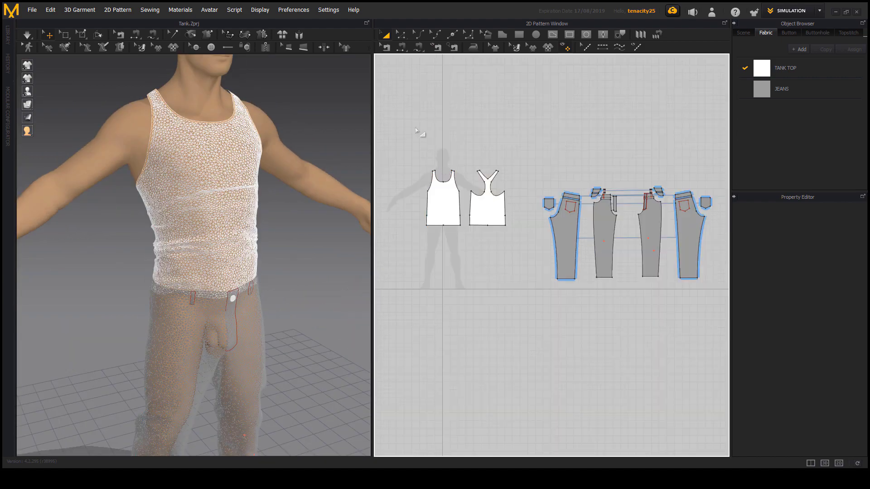
left_click_drag(412, 120, 722, 348)
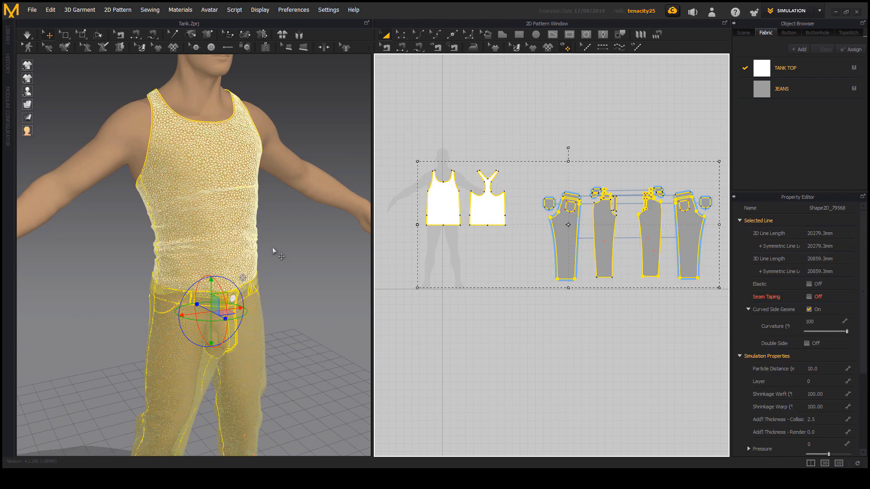
middle_click_drag(272, 247, 265, 301)
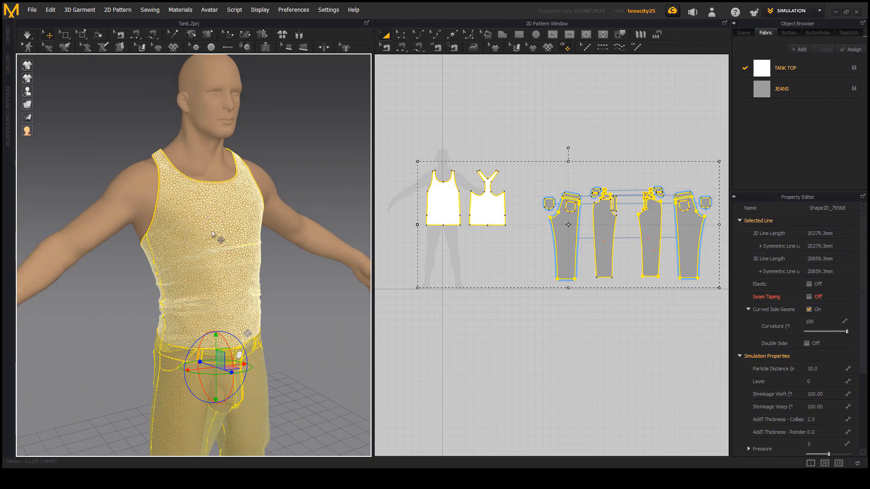
right_click(218, 217)
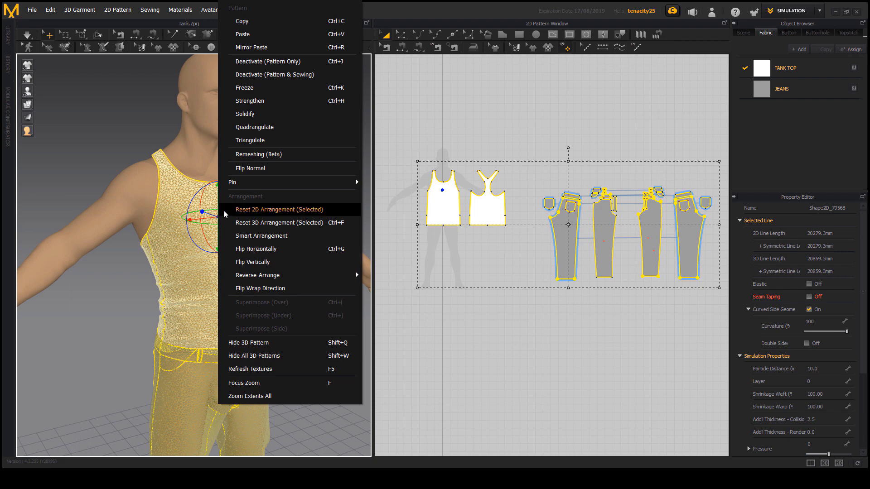
left_click(262, 127)
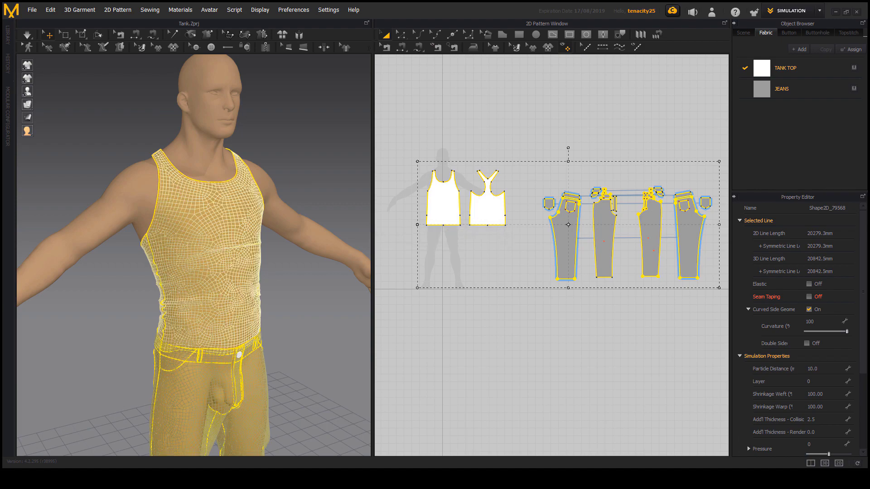
Inspect the quad mesh, restore the textured surface display of the garments, and clear the pattern selection
scroll(199, 238, "up", 10)
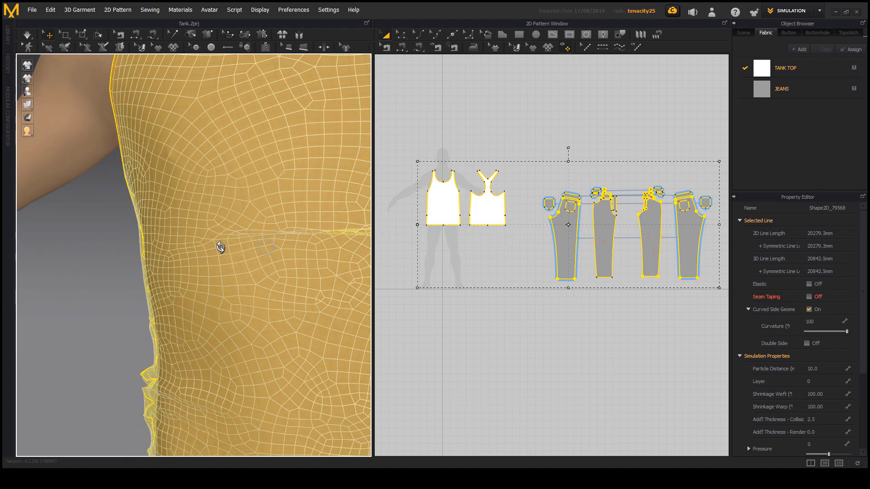
right_click_drag(220, 248, 277, 258)
scroll(251, 239, "down", 10)
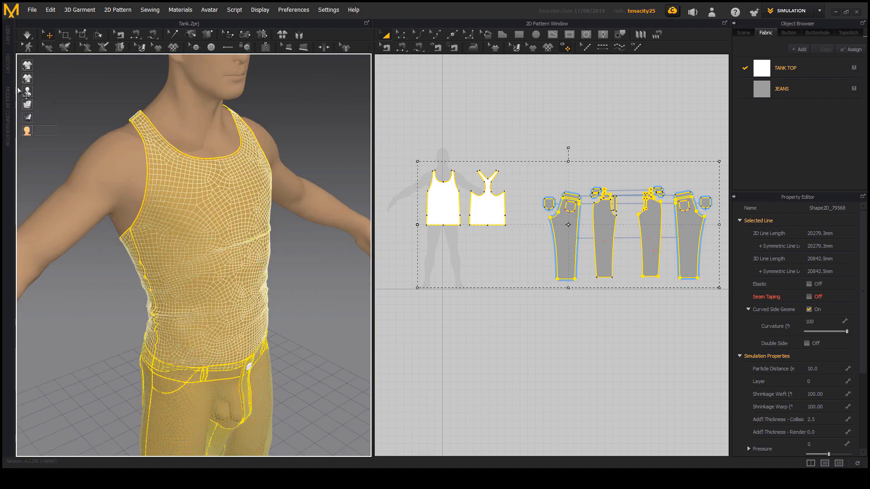
mouse_move(28, 106)
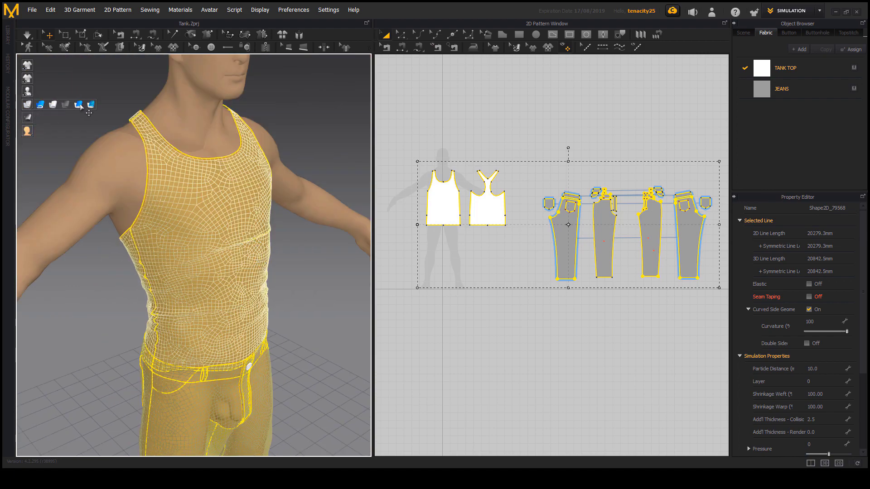
left_click(79, 106)
scroll(291, 258, "down", 5)
mouse_move(291, 258)
right_mouse_down()
mouse_move(294, 267)
mouse_move(273, 259)
right_mouse_up()
left_click(303, 164)
middle_click_drag(281, 295, 280, 244)
right_click_drag(280, 245, 248, 243)
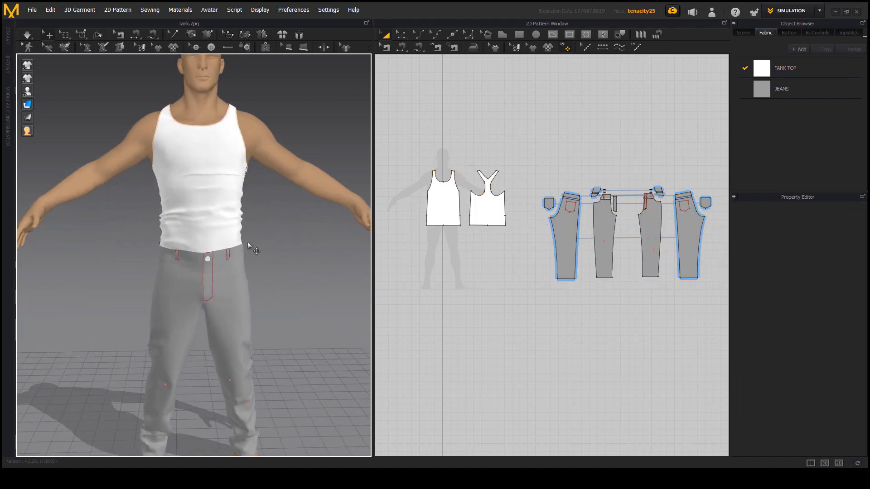
scroll(249, 240, "down", 2)
middle_click_drag(250, 232, 250, 216)
right_click_drag(240, 222, 248, 233)
mouse_move(471, 207)
middle_mouse_down()
mouse_move(472, 236)
mouse_move(465, 214)
middle_mouse_up()
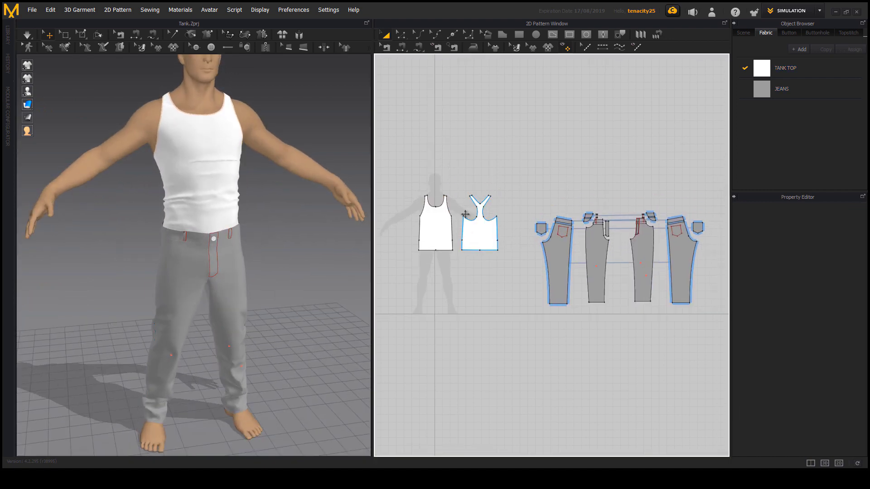
left_click_drag(407, 155, 515, 301)
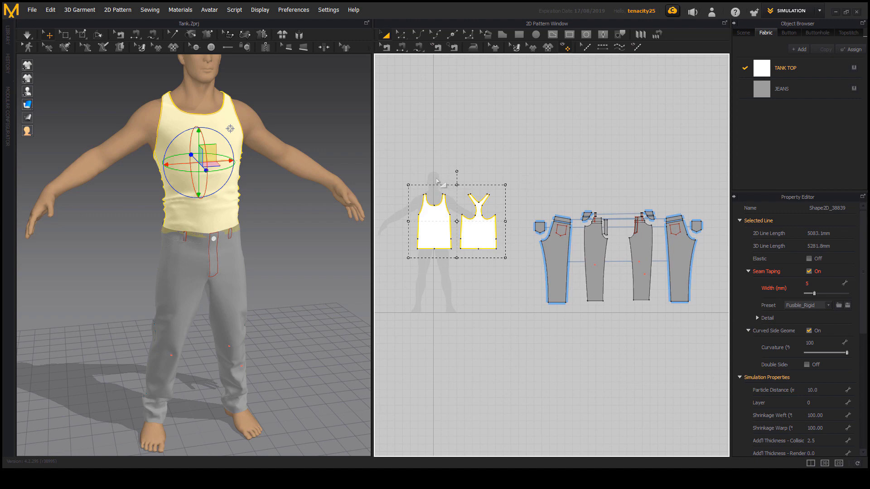
left_click_drag(394, 163, 503, 303)
left_click_drag(520, 178, 748, 397)
left_click(543, 191)
middle_click_drag(538, 257, 573, 270)
right_click_drag(315, 234, 334, 238)
middle_click_drag(258, 176, 293, 246)
scroll(293, 245, "up", 2)
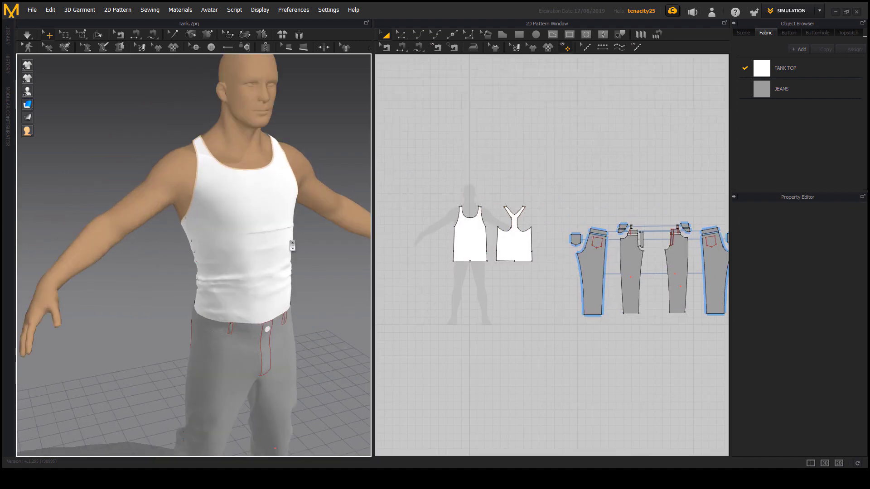
Select the front and back tank top patterns and save them as a selected-OBJ export, overwriting Tanktop.obj
scroll(520, 258, "up", 2)
left_click_drag(459, 312, 552, 378)
middle_click_drag(232, 151, 222, 193)
scroll(221, 192, "down", 1)
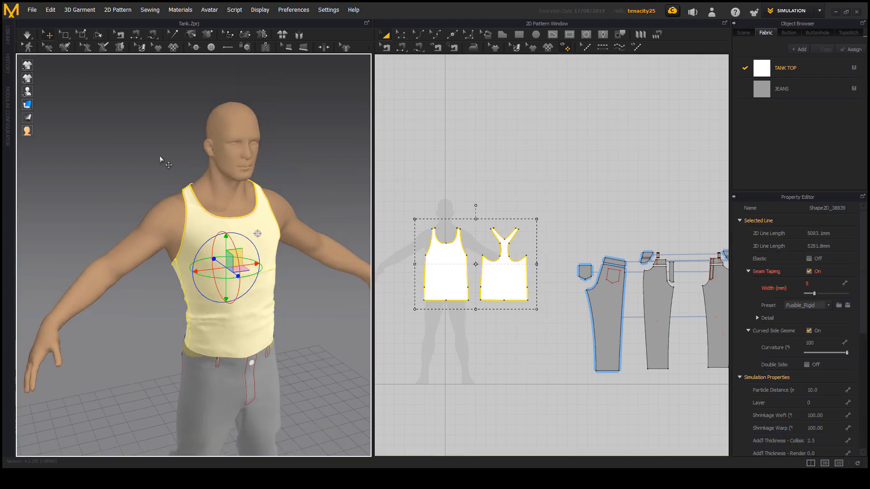
left_click(26, 10)
mouse_move(53, 126)
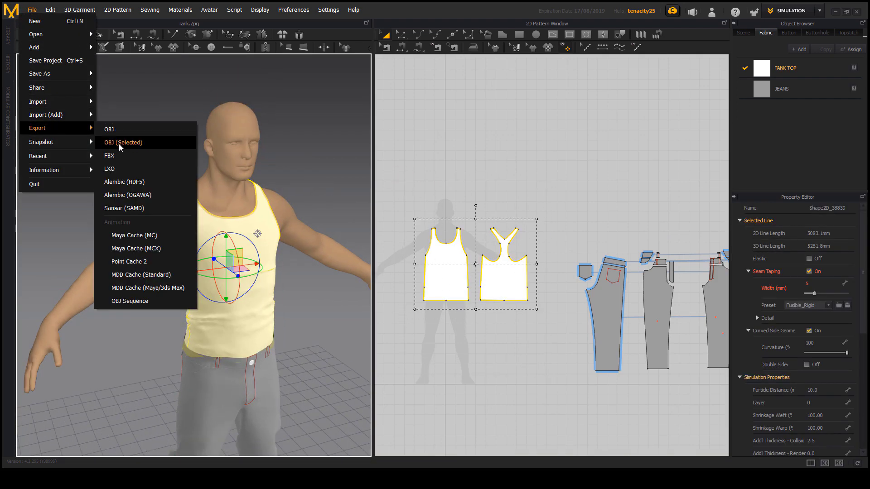
left_click(138, 142)
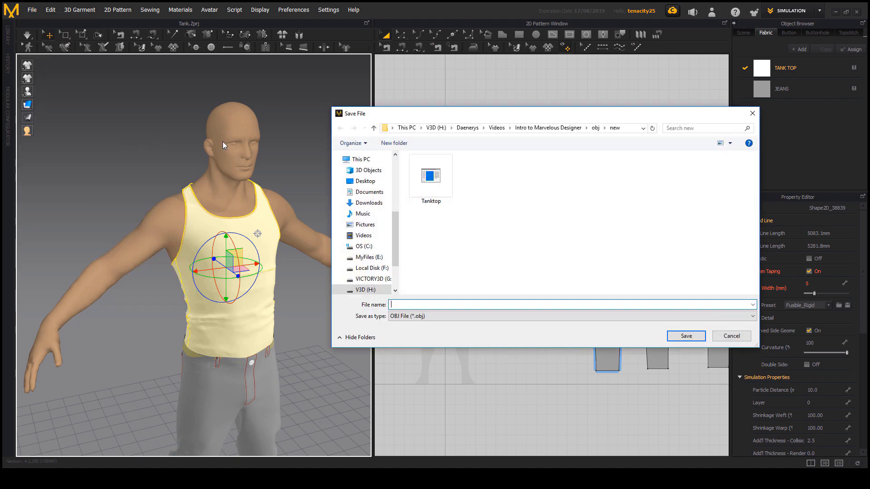
double_click(431, 176)
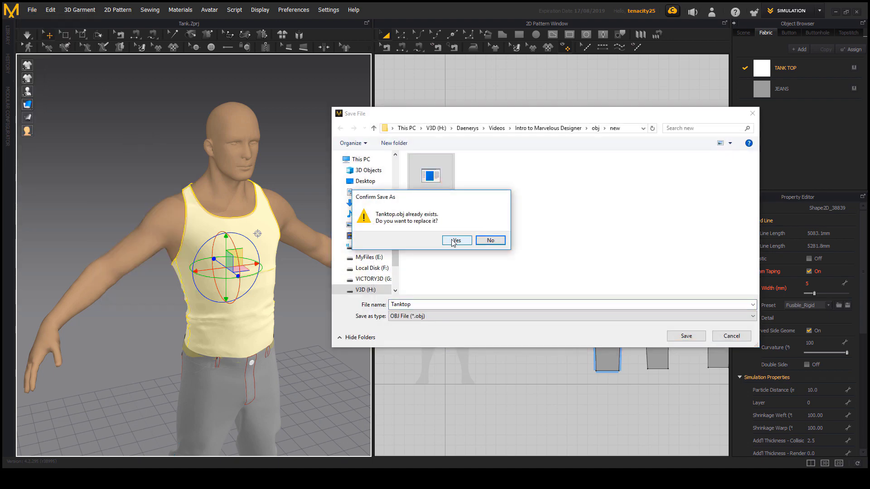
left_click(454, 240)
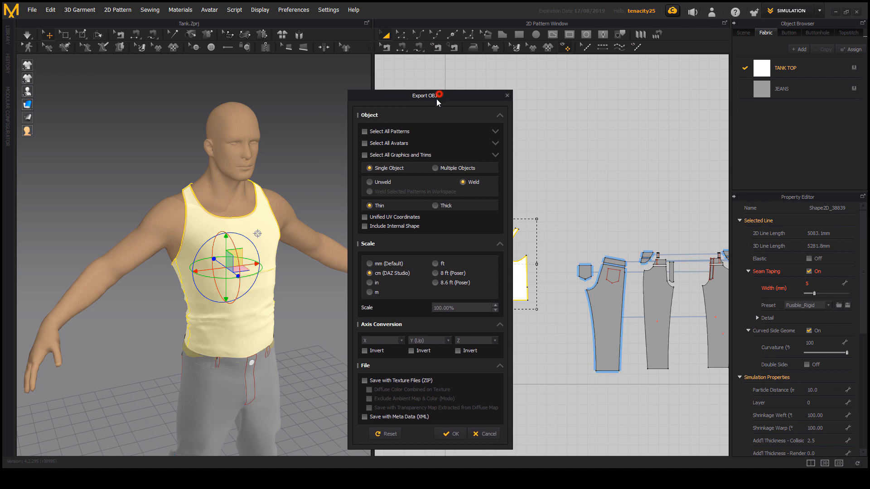
Complete the tank top's OBJ export as a single, welded, thin object at cm (DAZ Studio) scale
mouse_move(436, 92)
left_mouse_down()
mouse_move(344, 94)
mouse_move(322, 75)
mouse_move(439, 87)
left_mouse_up()
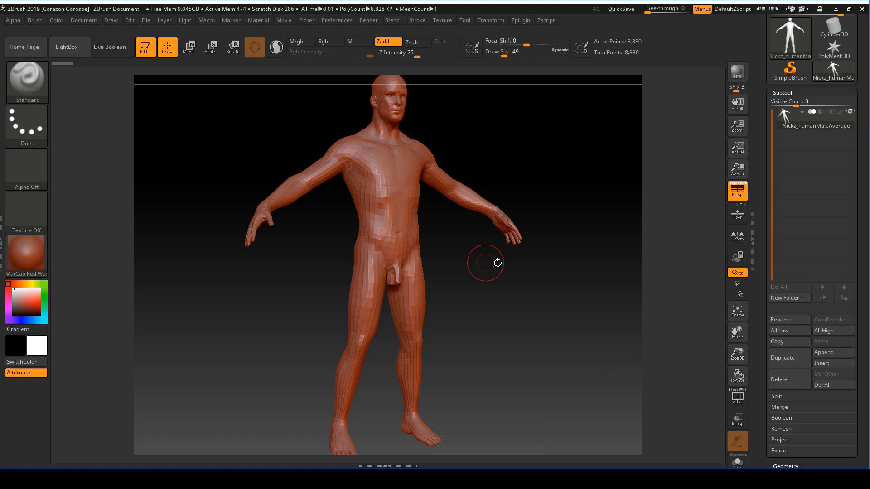
left_click_drag(497, 258, 501, 273)
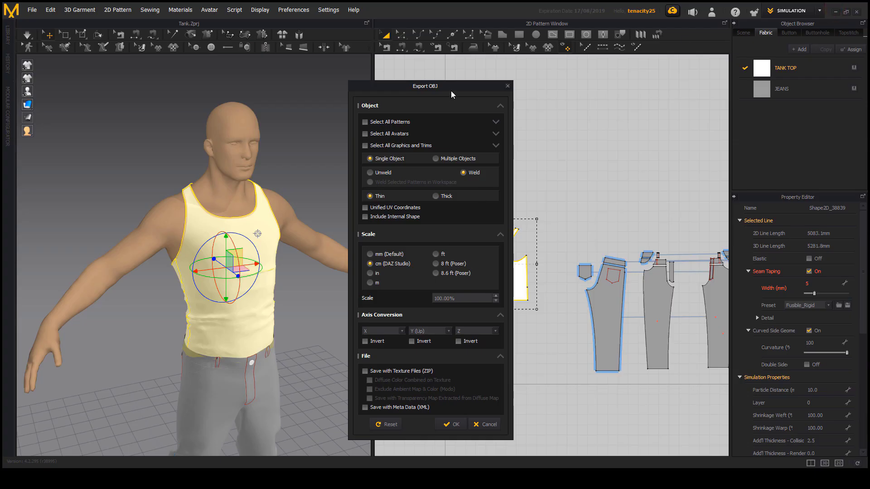
left_click_drag(451, 90, 456, 87)
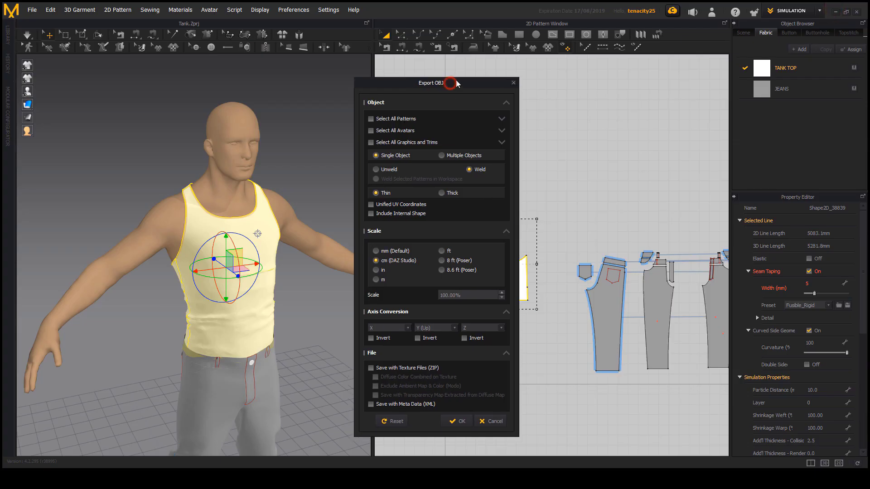
left_click(501, 143)
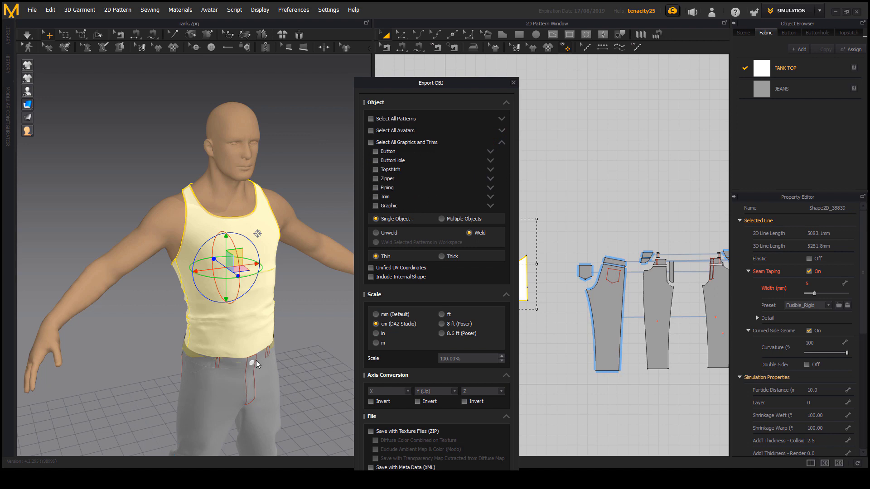
left_click(504, 142)
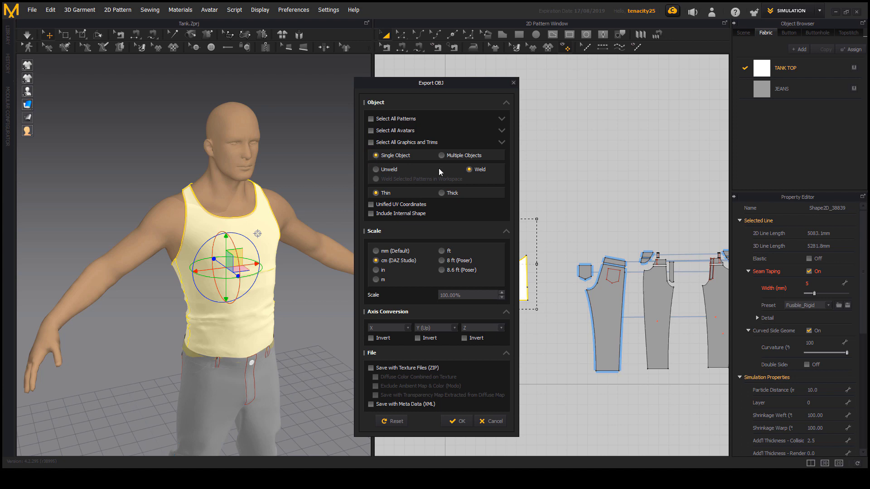
left_click(467, 170)
left_click_drag(191, 184, 180, 191)
left_click_drag(254, 184, 262, 185)
left_click_drag(175, 260, 190, 348)
left_click(458, 421)
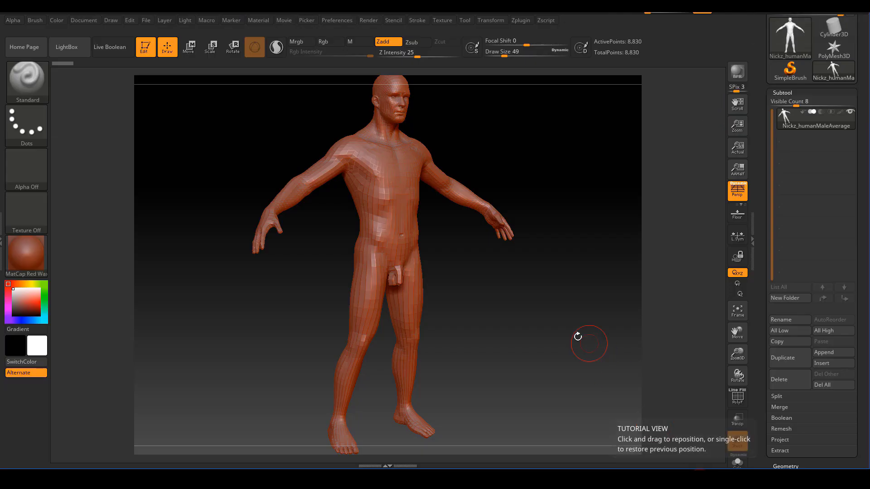
In ZBrush, change the male body's material from red wax to BasicMaterial
left_click_drag(579, 346, 256, 337)
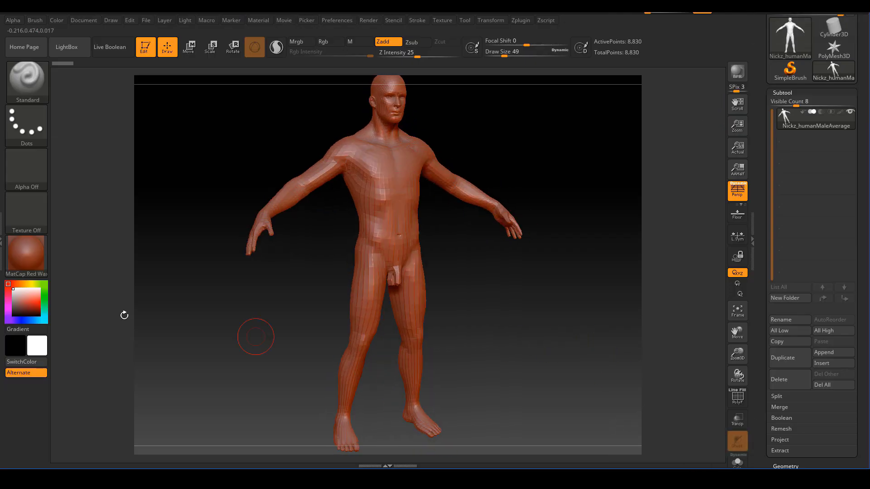
left_click(26, 254)
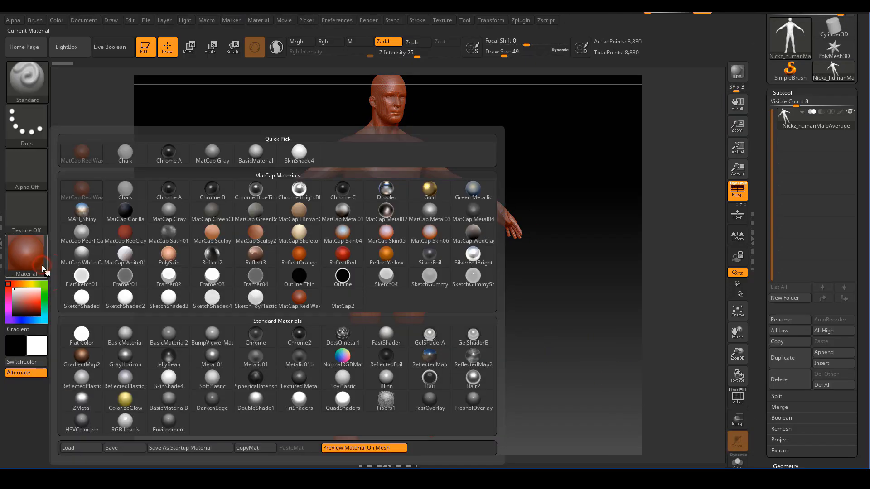
left_click(134, 338)
mouse_move(512, 349)
left_mouse_down()
mouse_move(488, 273)
mouse_move(536, 330)
mouse_move(527, 317)
mouse_move(539, 316)
mouse_move(505, 344)
mouse_move(522, 352)
mouse_move(515, 349)
left_mouse_up()
right_click(567, 311)
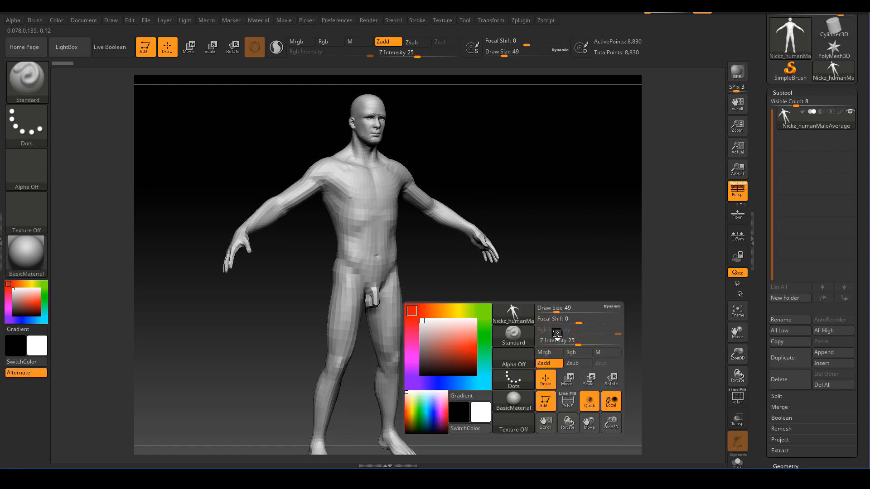
Append a Sphere3D as a new subtool to the male body and make it the active subtool
left_click_drag(864, 245, 860, 322)
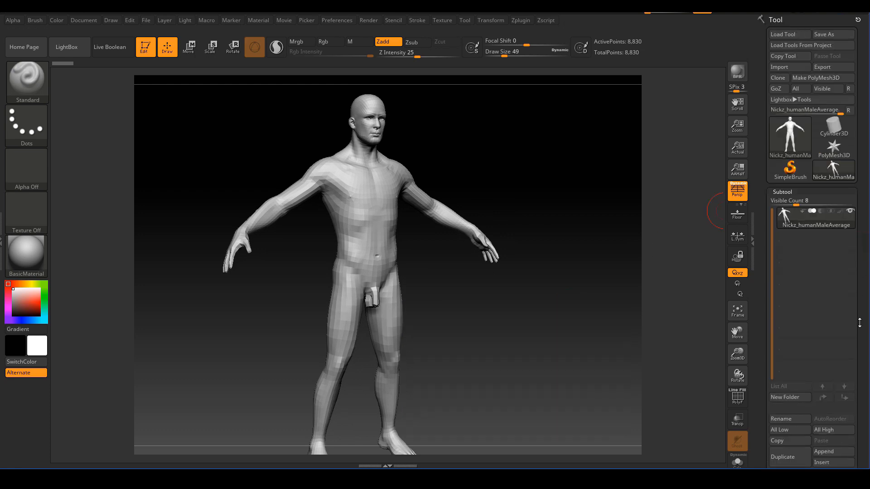
left_click(824, 451)
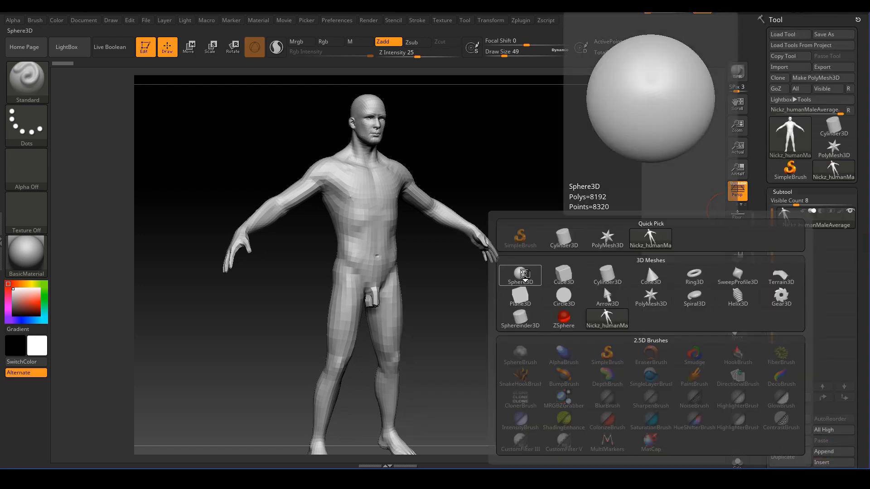
left_click(520, 274)
left_click(782, 245)
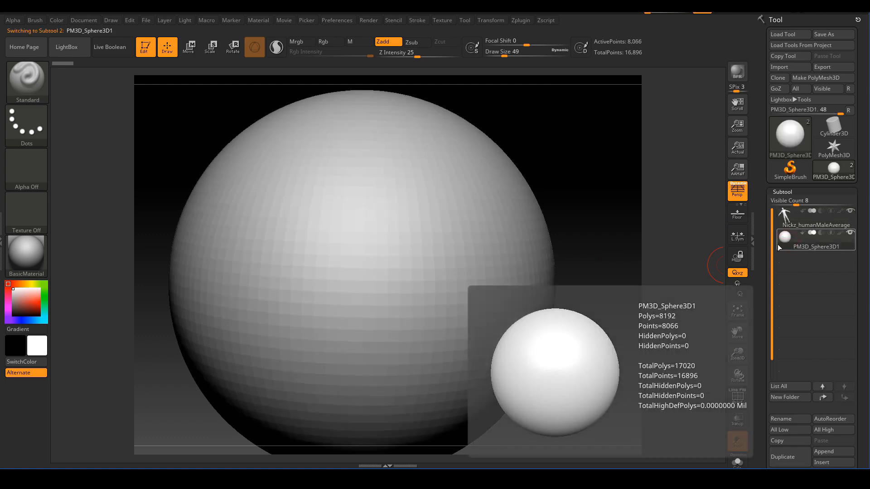
Import the Tanktop OBJ file in place of the appended sphere
left_click(779, 68)
left_click(170, 124)
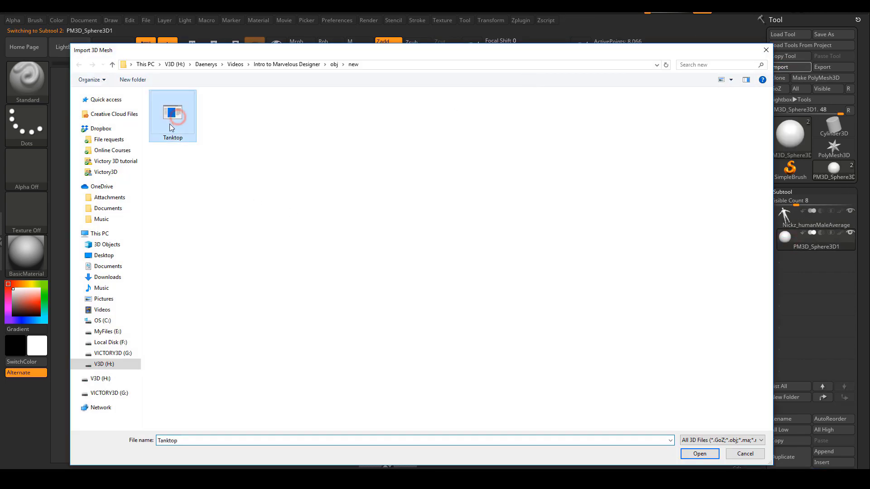
double_click(175, 115)
left_click_drag(559, 274, 507, 297)
Display the polyframe and examine the imported tank top's mesh from the side and front
mouse_move(491, 274)
right_mouse_down("ctrl")
mouse_move(501, 276)
mouse_move(532, 354)
mouse_move(563, 377)
mouse_move(519, 349)
mouse_move(584, 347)
mouse_move(563, 341)
mouse_move(559, 360)
mouse_move(522, 332)
mouse_move(583, 346)
mouse_move(574, 386)
mouse_move(529, 358)
right_mouse_up("ctrl")
key("shift")
key("shift+f")
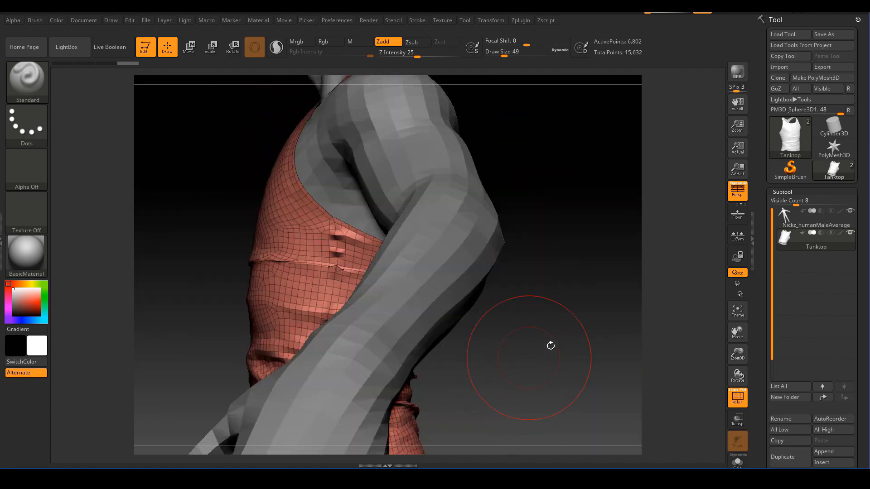
right_click_drag(612, 321, 648, 323)
mouse_move(574, 372)
right_mouse_down("ctrl")
mouse_move(552, 366)
mouse_move(524, 386)
mouse_move(539, 353)
mouse_move(512, 346)
mouse_move(576, 365)
mouse_move(528, 365)
mouse_move(699, 331)
right_mouse_up("ctrl")
key("shift+f")
right_click(538, 353)
left_click(540, 365)
key("shift+f")
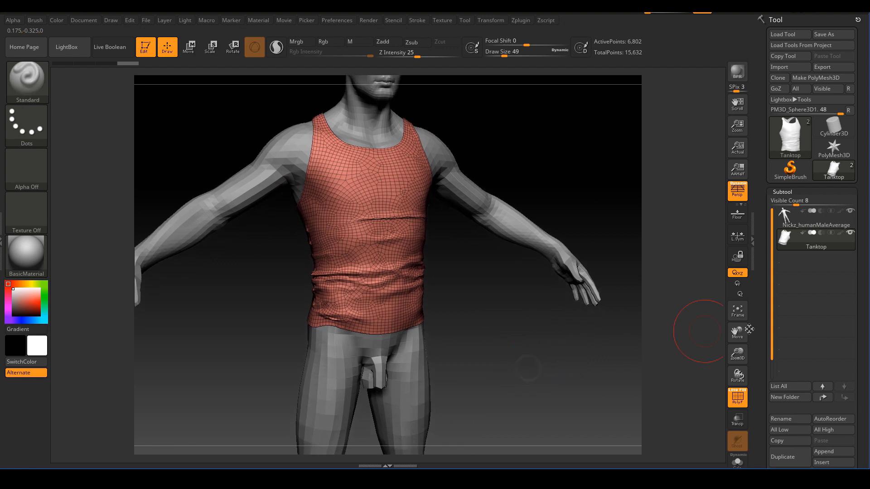
Remesh the tank top with ZRemesher, using a target polygons count of 8
scroll(790, 361, "down", 5)
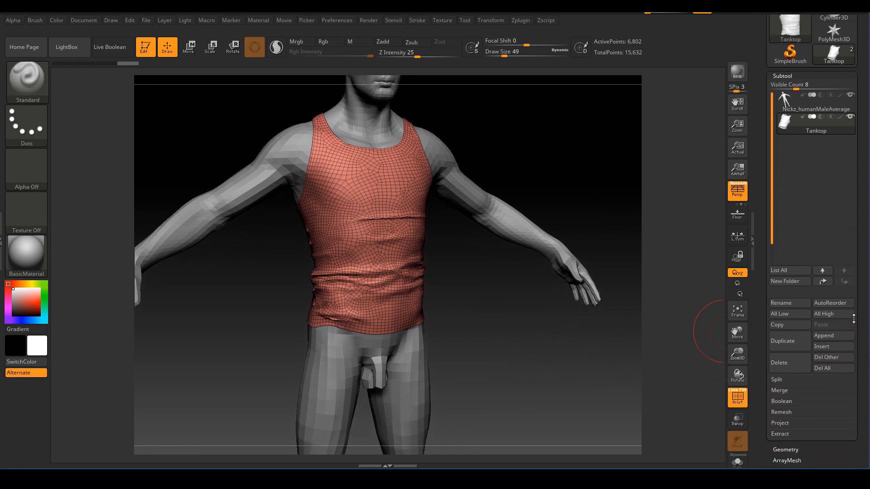
left_click(788, 347)
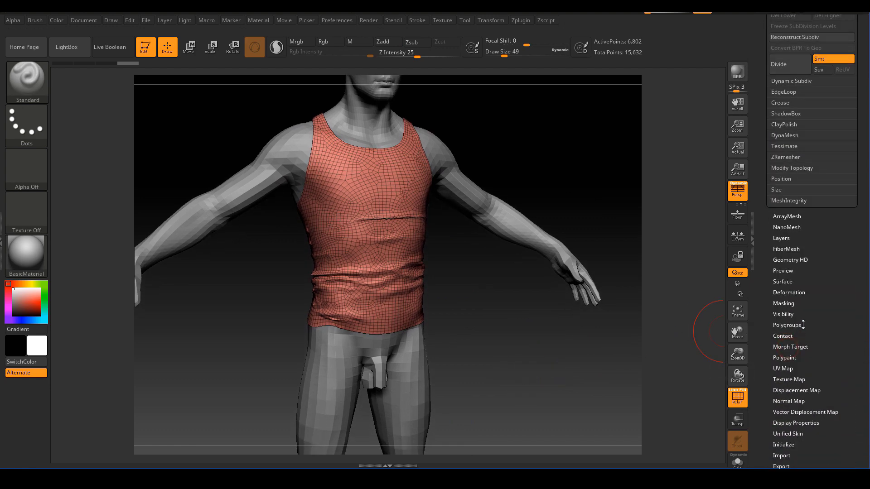
left_click(784, 245)
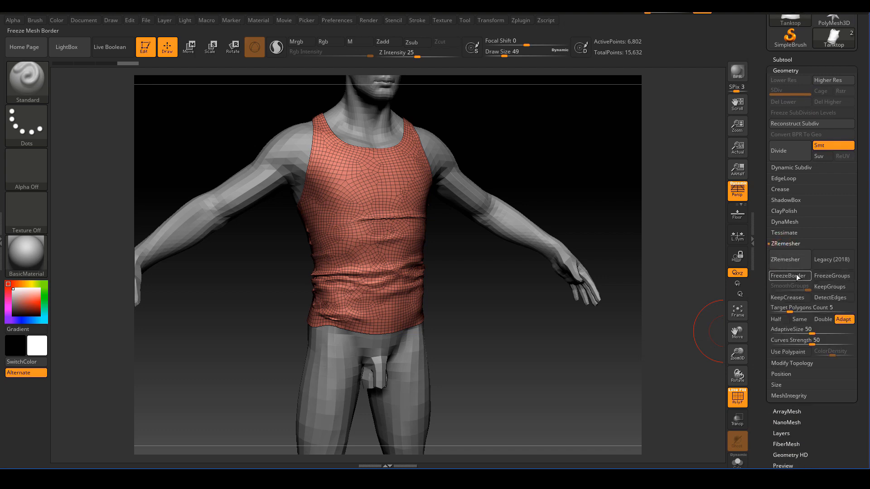
left_click_drag(619, 351, 826, 291)
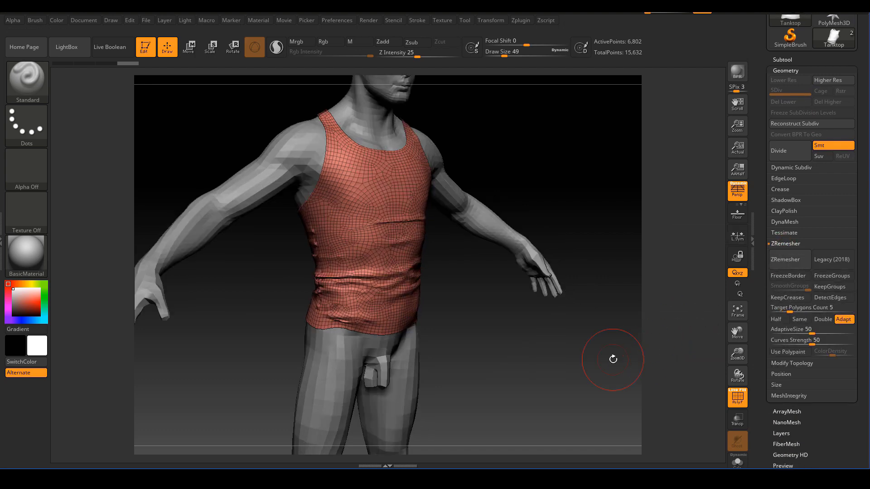
left_click(791, 308)
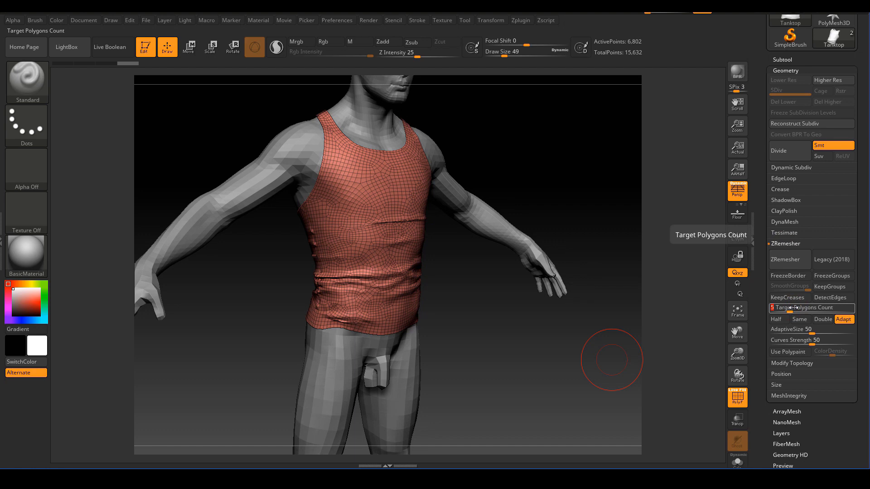
key("Return")
left_click_drag(643, 333, 557, 362)
left_click(802, 308)
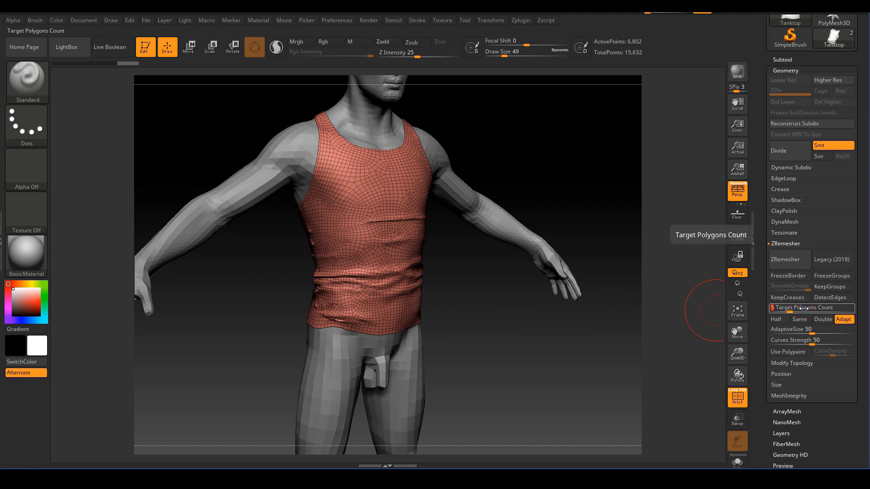
type("8")
key("Return")
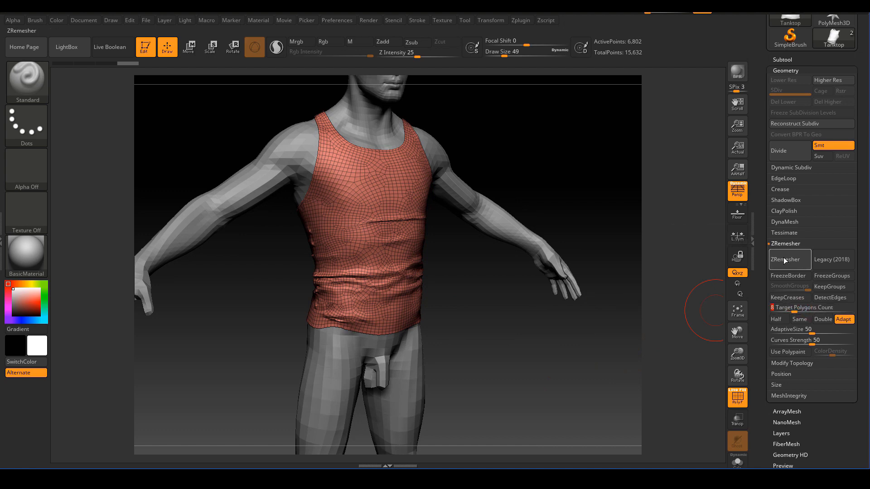
left_click(785, 257)
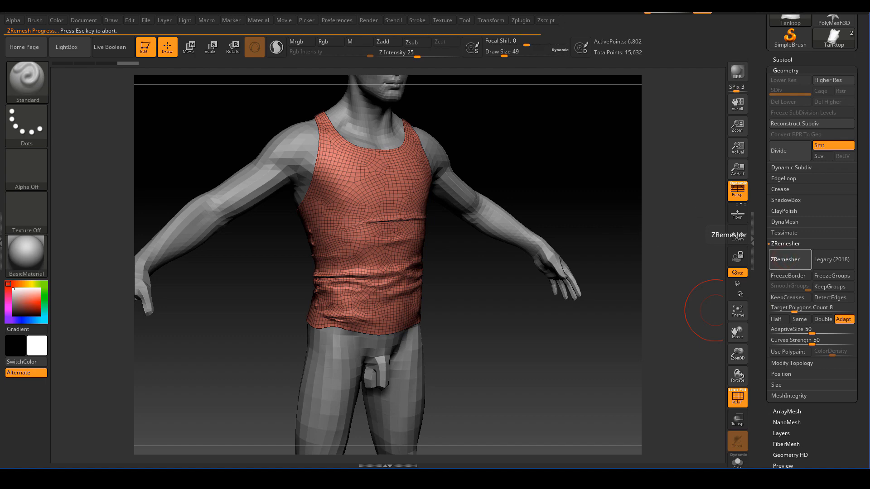
Examine the remeshed tank top's topology up close, then turn off the polyframe display
mouse_move(462, 280)
right_mouse_down()
mouse_move(467, 287)
mouse_move(475, 273)
mouse_move(508, 338)
right_mouse_up()
mouse_move(549, 319)
right_mouse_down("alt")
mouse_move(556, 331)
mouse_move(549, 344)
mouse_move(559, 341)
mouse_move(508, 268)
mouse_move(530, 287)
right_mouse_up("alt")
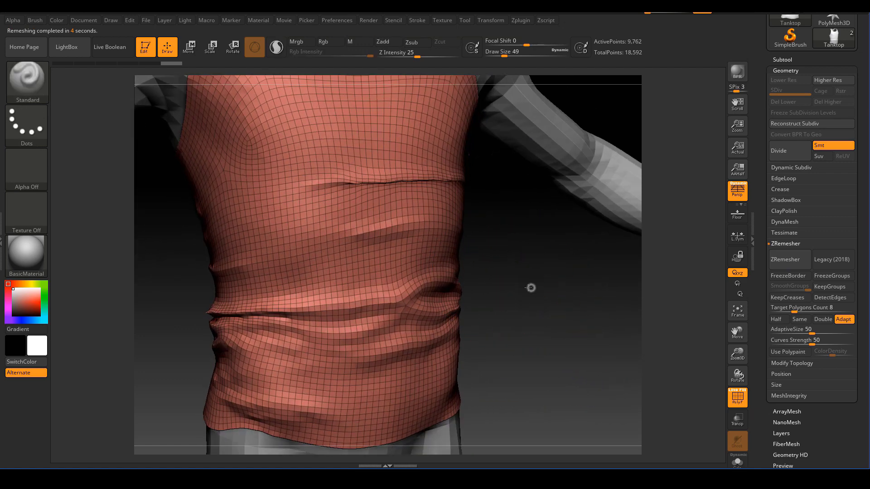
right_click(524, 269)
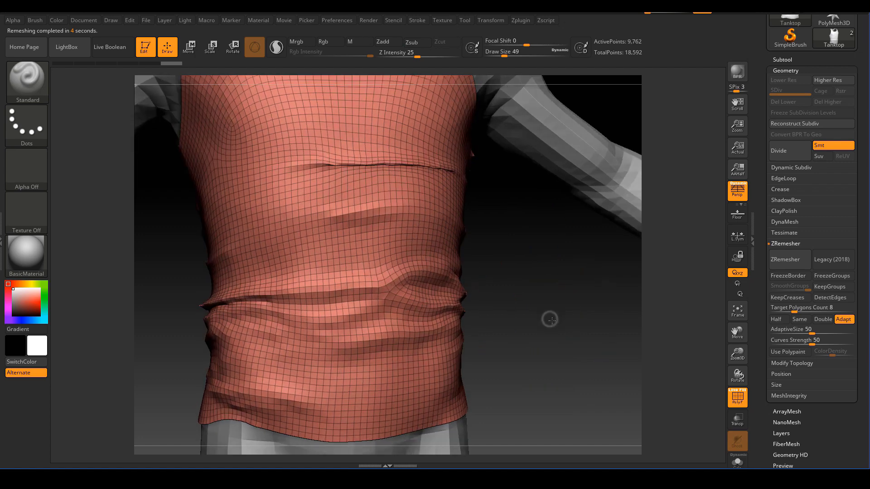
key("shift+f")
Reduce the brush draw size to 7 and smooth the bumps below the tank top's left armhole
key("s")
left_click_drag(391, 182, 382, 185)
right_click_drag(522, 244, 522, 239)
key("s")
mouse_move(387, 151)
left_mouse_down()
mouse_move(285, 159)
mouse_move(419, 154)
left_mouse_up()
left_click_drag(491, 212, 425, 161)
left_click_drag(503, 168, 500, 162, "shift")
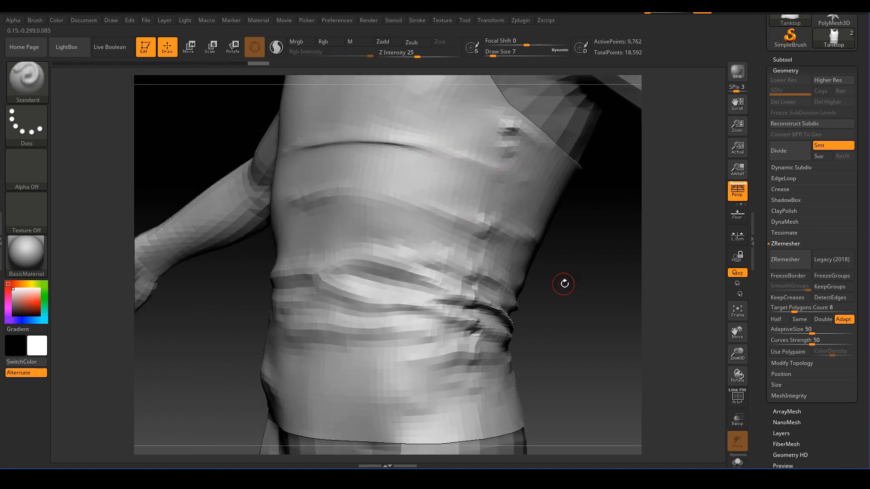
Smooth the rough folds on the tank top's right side, below the armhole and at the waist
left_click_drag(565, 283, 435, 290)
left_click_drag(423, 254, 379, 262, "shift")
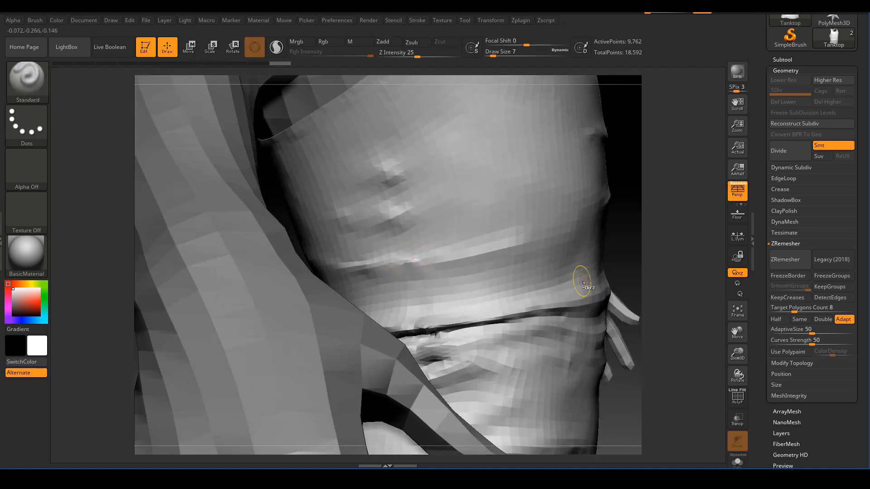
mouse_move(623, 268)
right_mouse_down("ctrl")
mouse_move(598, 254)
mouse_move(596, 238)
right_mouse_up("ctrl")
left_click_drag(596, 238, 581, 312)
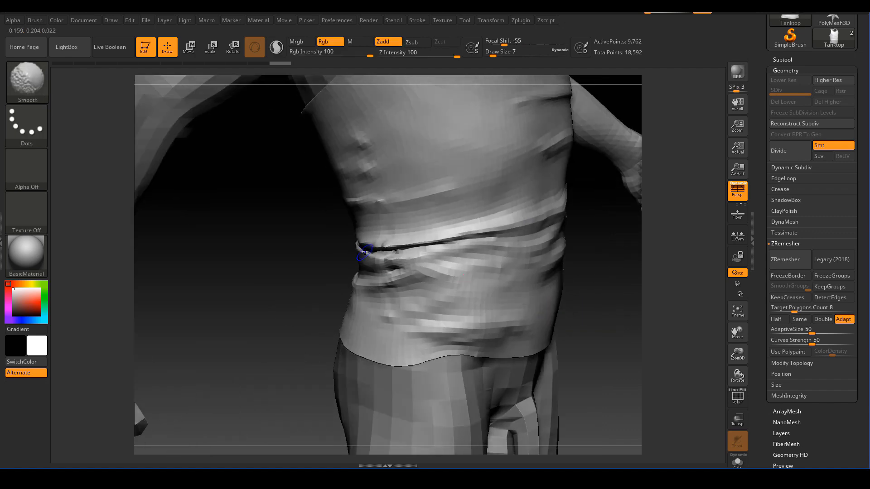
left_click_drag(365, 249, 394, 248, "shift")
mouse_move(262, 326)
left_mouse_down()
mouse_move(365, 267)
mouse_move(429, 289)
mouse_move(414, 301)
left_mouse_up()
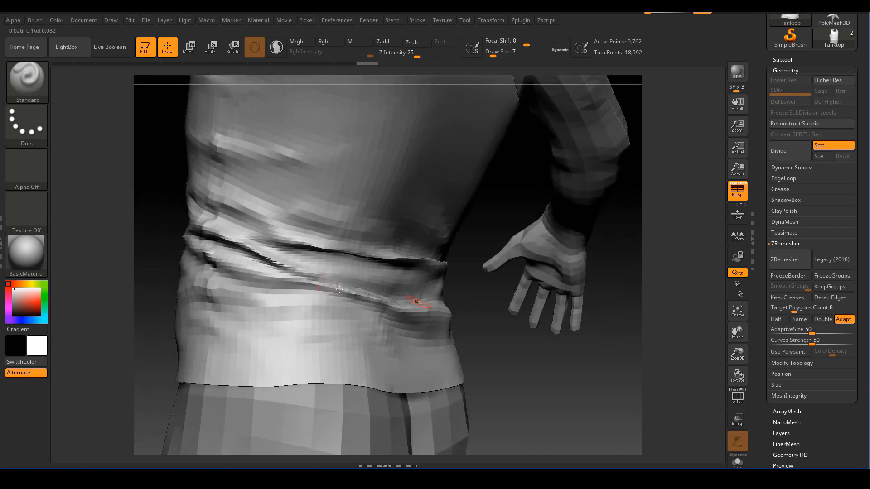
mouse_move(458, 320)
left_mouse_down()
mouse_move(476, 325)
mouse_move(429, 336)
mouse_move(342, 291)
mouse_move(455, 321)
mouse_move(459, 348)
mouse_move(573, 305)
left_mouse_up()
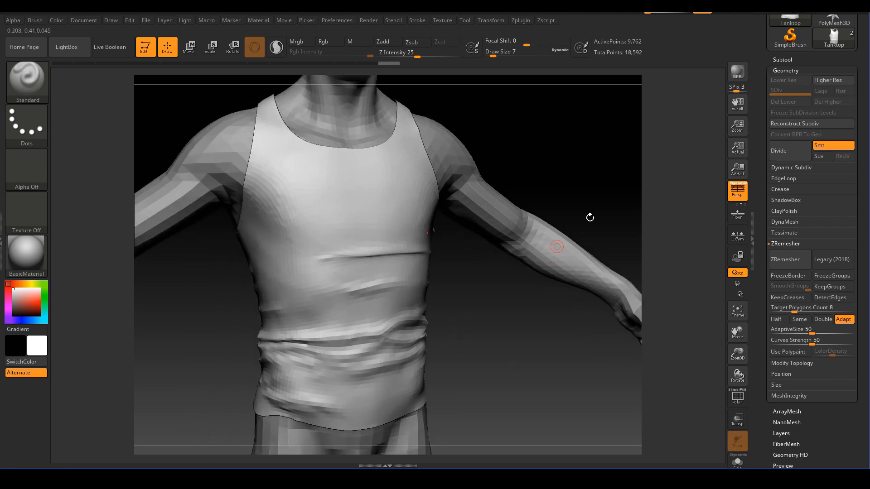
Subdivide the tank top mesh twice with smoothing on, reaching subdivision level 3
left_click(788, 154)
left_click(788, 154)
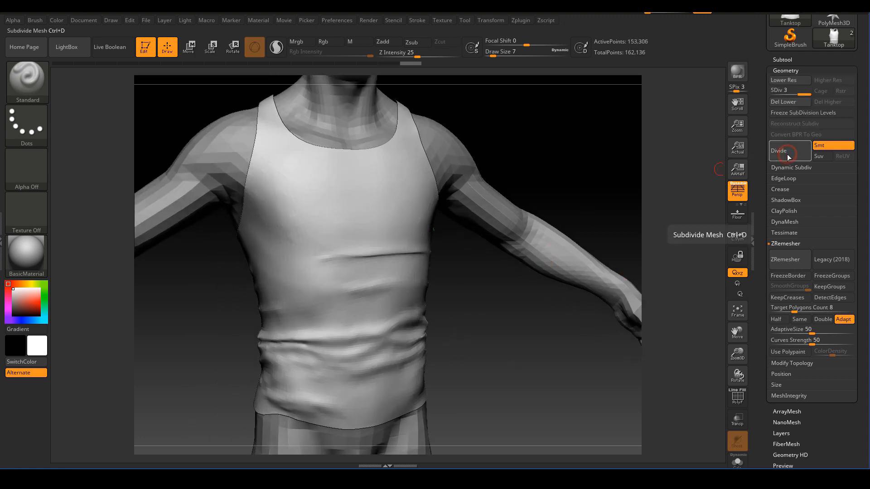
left_click_drag(625, 353, 549, 361)
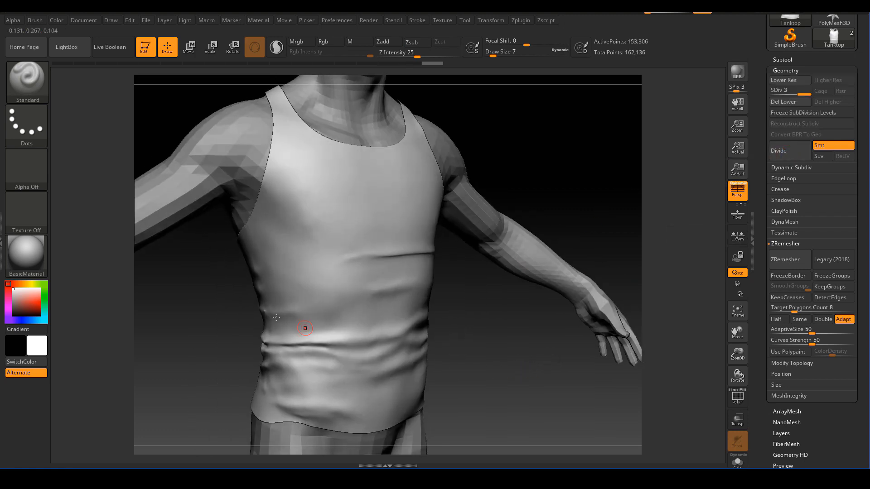
Smooth the small fold on the right edge of the tank top just above the waist
key("shift")
left_click_drag(270, 318, 274, 319, "shift")
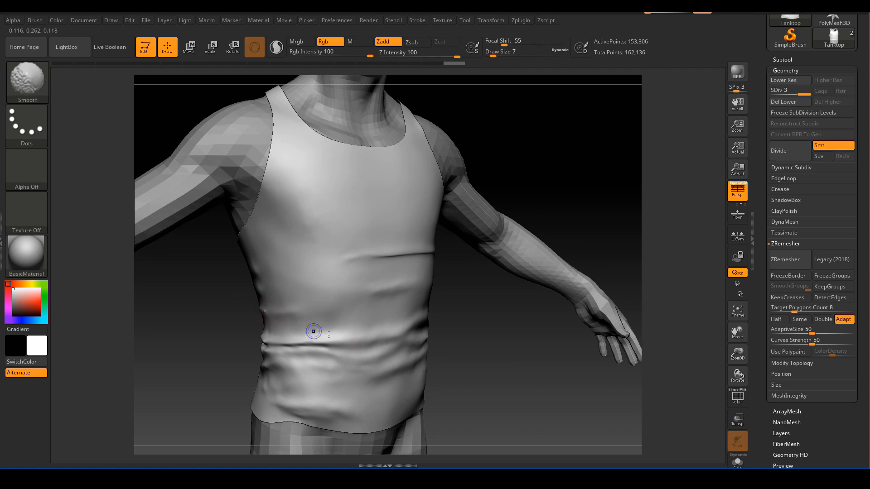
left_click_drag(503, 343, 464, 339)
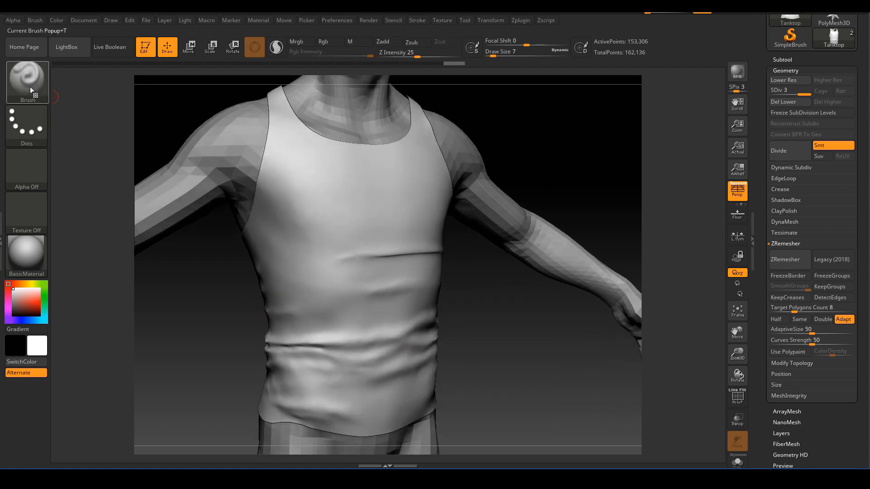
mouse_move(463, 344)
right_mouse_down("ctrl")
mouse_move(512, 349)
mouse_move(453, 370)
mouse_move(480, 357)
mouse_move(445, 362)
right_mouse_up("ctrl")
right_click(445, 368)
mouse_move(525, 284)
right_mouse_down()
mouse_move(443, 313)
mouse_move(499, 316)
mouse_move(489, 342)
mouse_move(457, 327)
mouse_move(476, 333)
mouse_move(460, 322)
mouse_move(456, 279)
mouse_move(472, 305)
right_mouse_up()
right_click(461, 320)
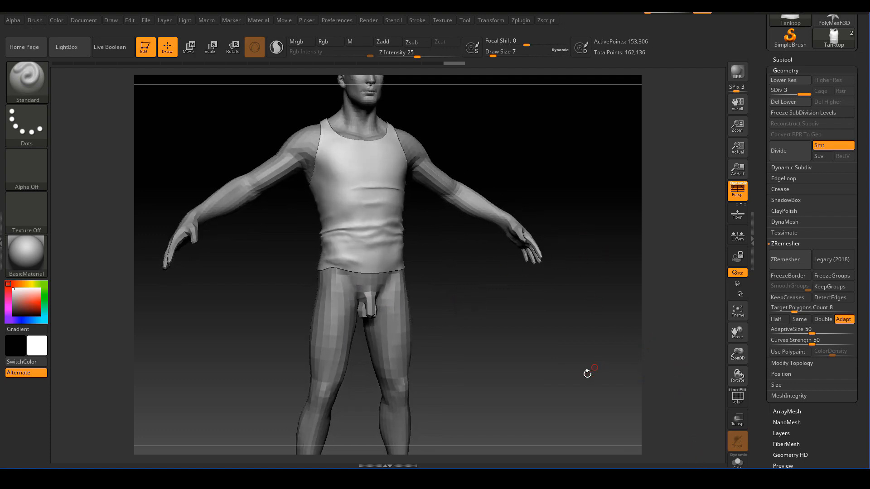
right_click_drag(589, 373, 578, 374)
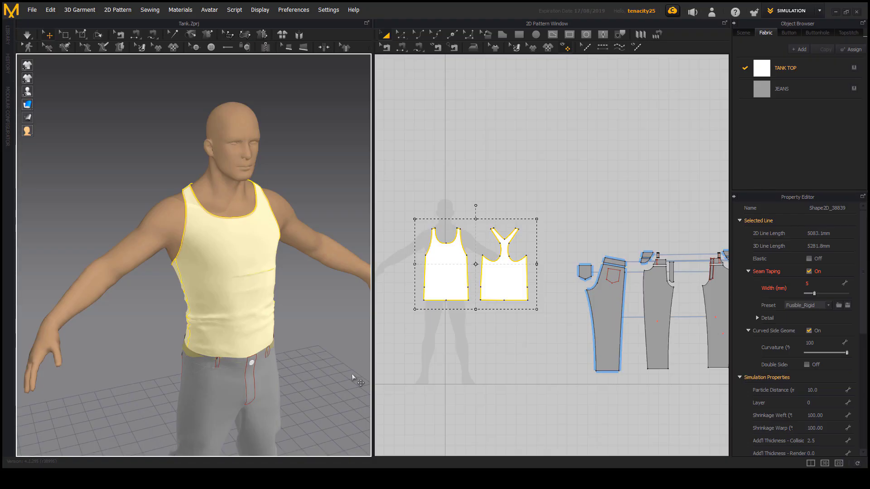
Switch to Marvelous Designer, deselect the tank top, and examine the jeans' 2D patterns and front waistband
left_click(352, 375)
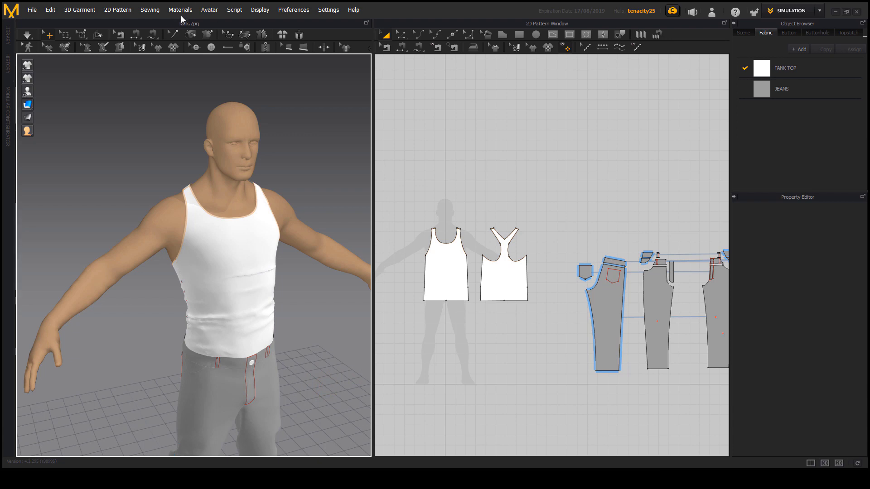
scroll(339, 381, "down", 6)
mouse_move(312, 385)
right_mouse_down()
mouse_move(305, 313)
mouse_move(302, 371)
right_mouse_up()
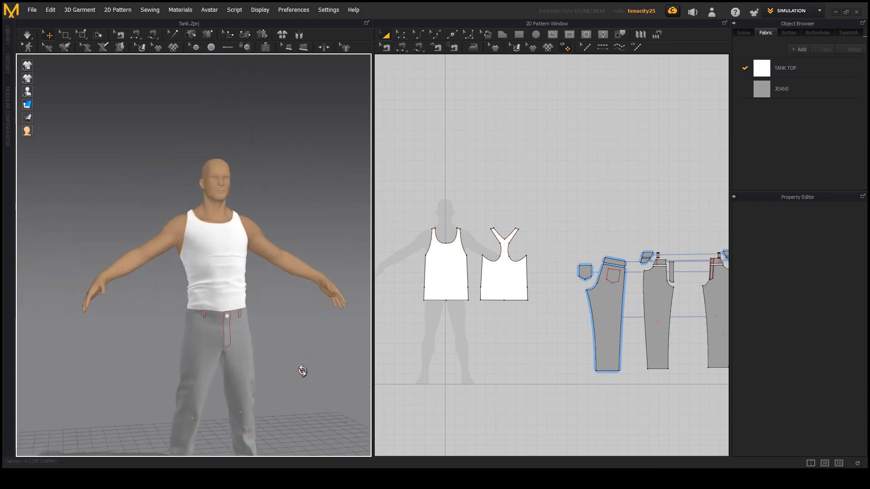
middle_click_drag(302, 376, 307, 286)
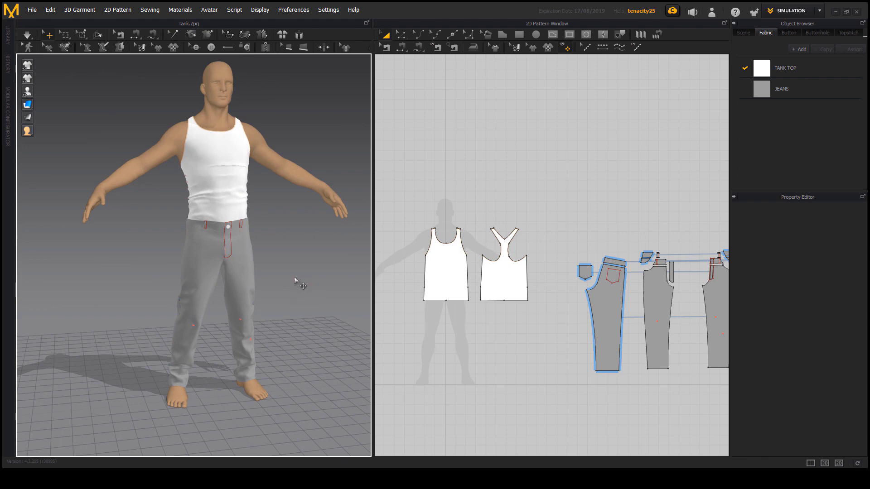
scroll(312, 304, "down", 5)
scroll(299, 272, "up", 10)
right_click_drag(334, 287, 273, 306)
scroll(273, 307, "down", 5)
middle_click_drag(617, 319, 503, 300)
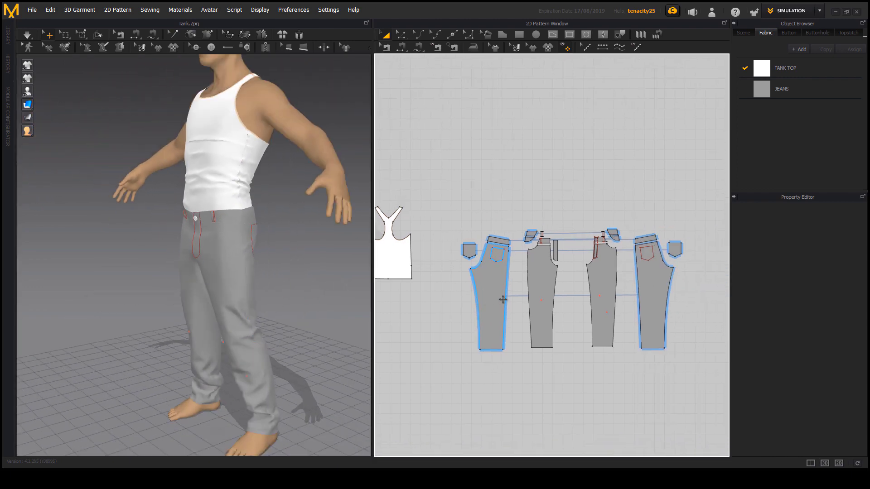
scroll(484, 290, "up", 5)
scroll(245, 249, "up", 5)
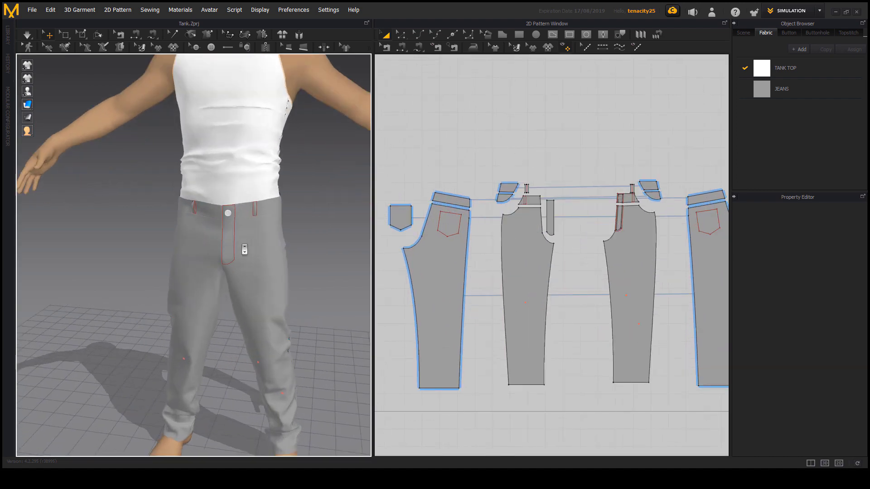
scroll(232, 235, "up", 6)
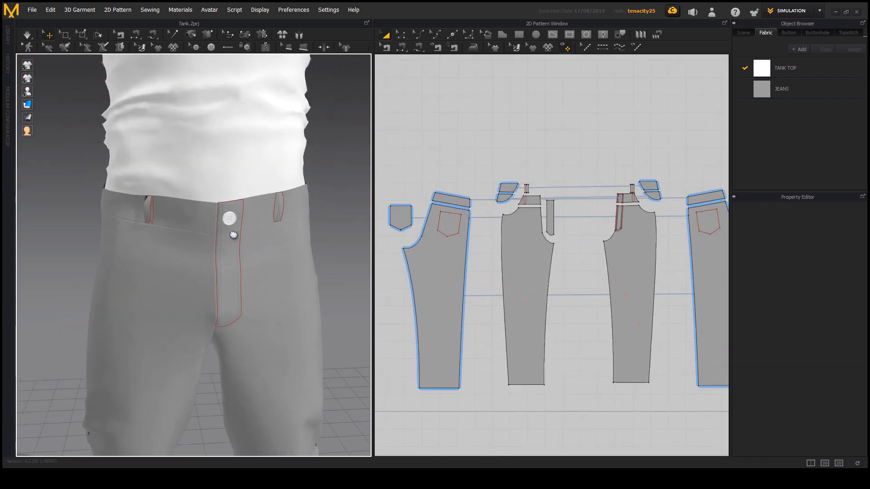
middle_click_drag(233, 235, 221, 232)
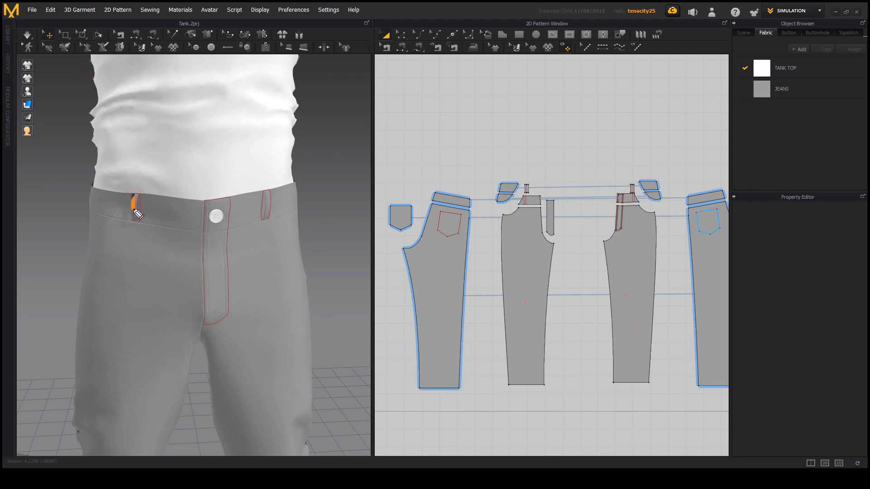
left_click(269, 204)
mouse_move(55, 213)
left_mouse_down()
mouse_move(151, 252)
mouse_move(241, 202)
mouse_move(382, 387)
mouse_move(97, 413)
mouse_move(59, 249)
mouse_move(64, 197)
left_mouse_up()
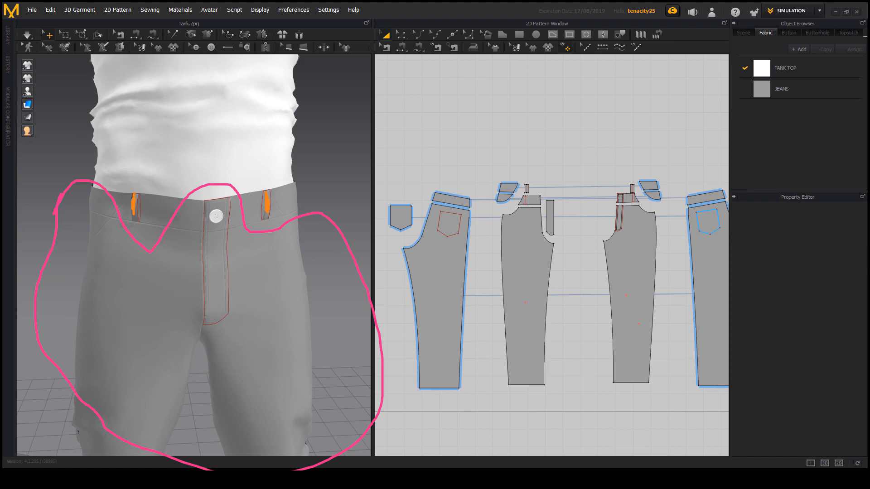
mouse_move(264, 194)
left_mouse_down()
mouse_move(273, 190)
mouse_move(278, 208)
mouse_move(268, 222)
mouse_move(260, 184)
left_mouse_up()
mouse_move(132, 199)
left_mouse_down()
mouse_move(136, 221)
mouse_move(138, 199)
left_mouse_up()
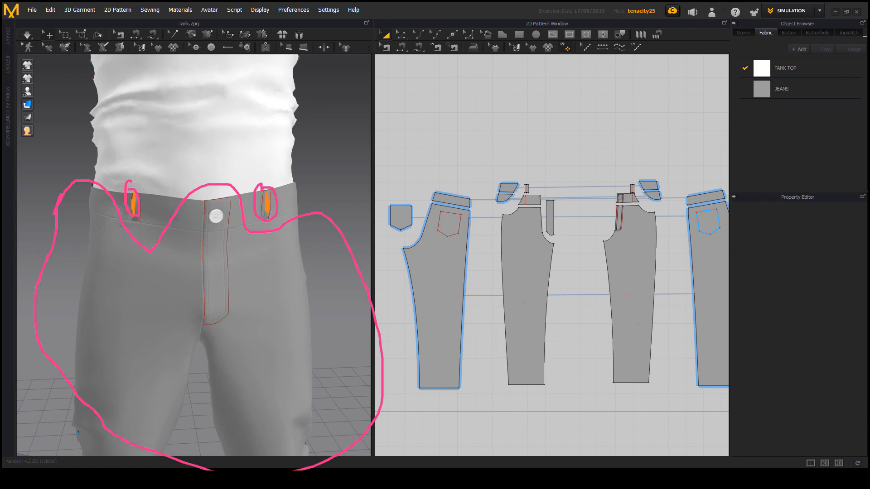
key("Escape")
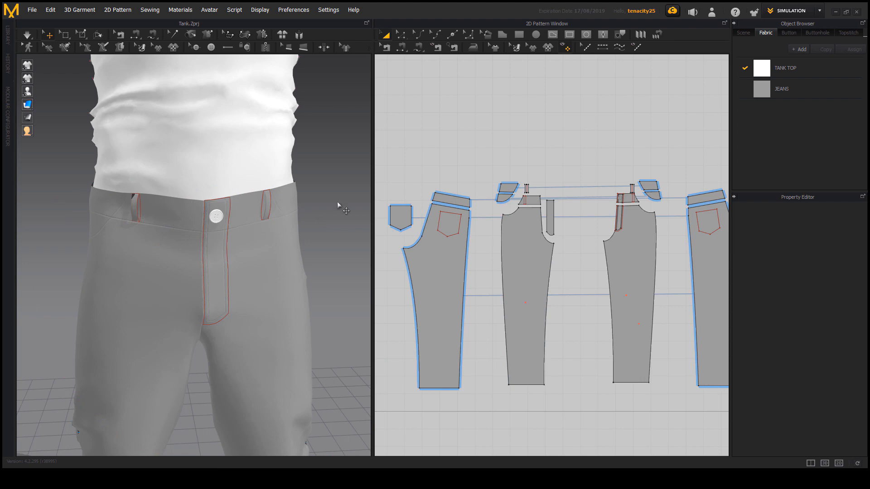
Select both front belt loops of the jeans together
right_click_drag(337, 202, 277, 244)
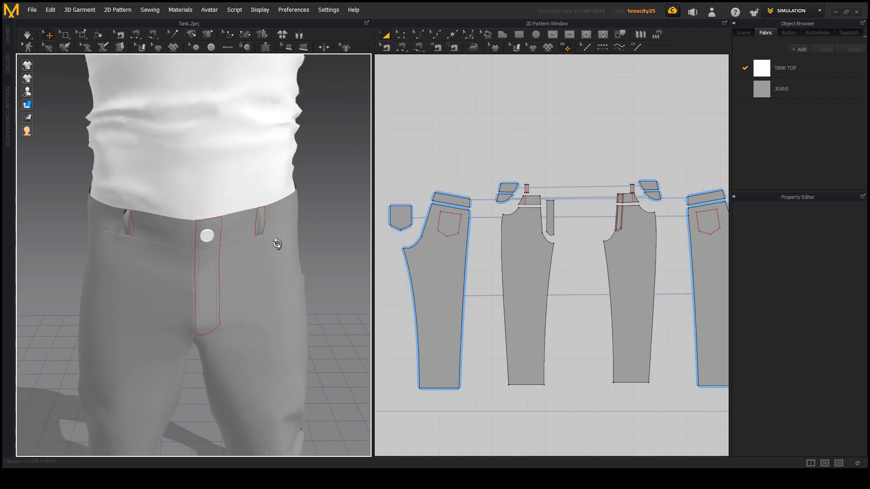
scroll(505, 284, "down", 2)
scroll(505, 283, "up", 1)
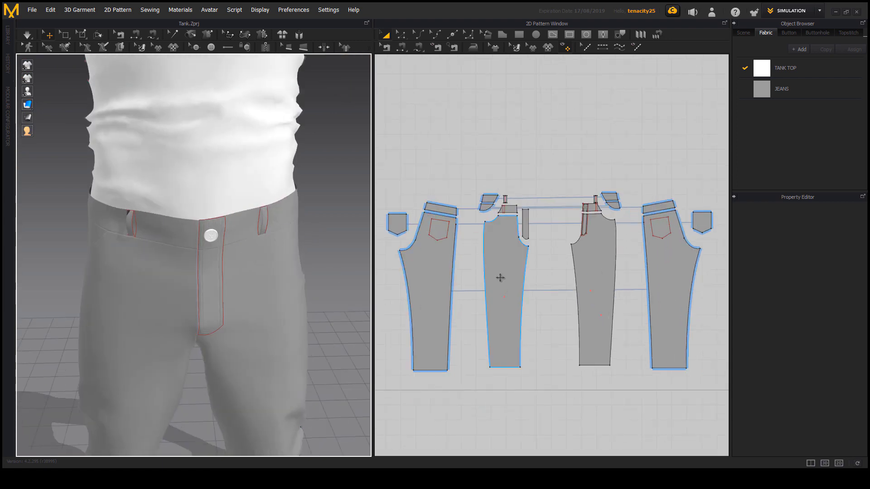
middle_click_drag(509, 255, 483, 266)
scroll(482, 213, "up", 5)
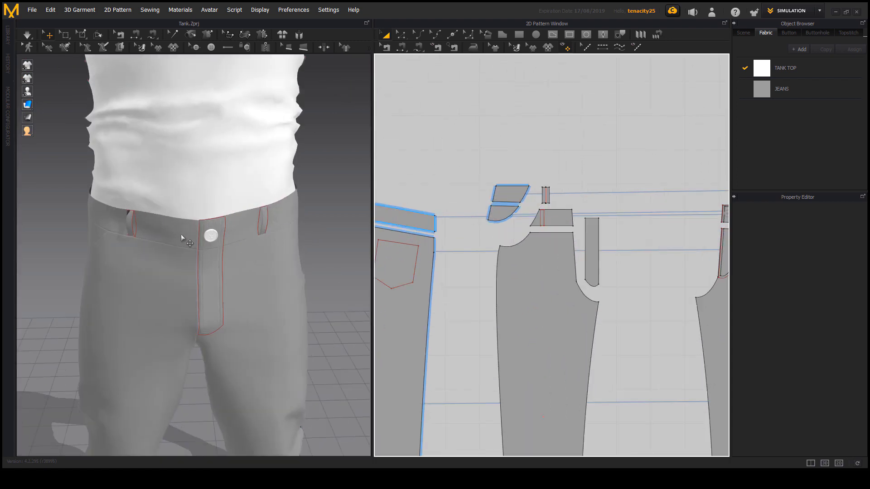
left_click(262, 222)
left_click(130, 229)
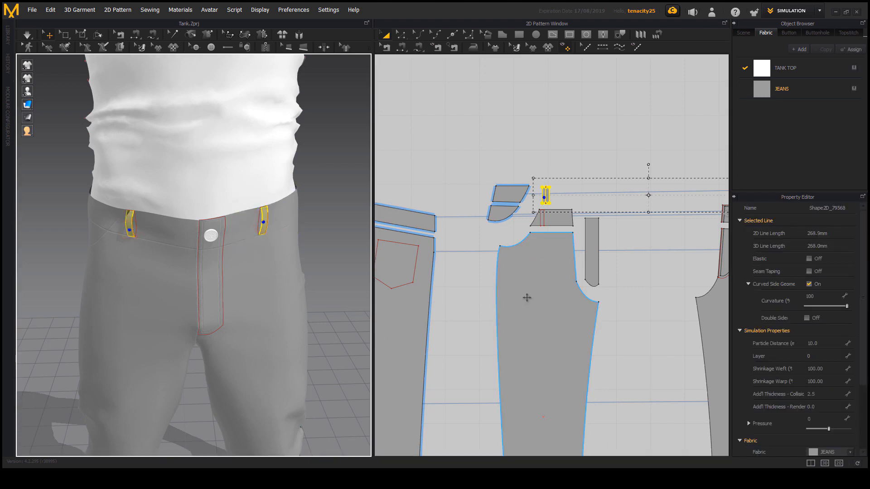
scroll(527, 298, "down", 2)
right_click_drag(290, 299, 150, 244)
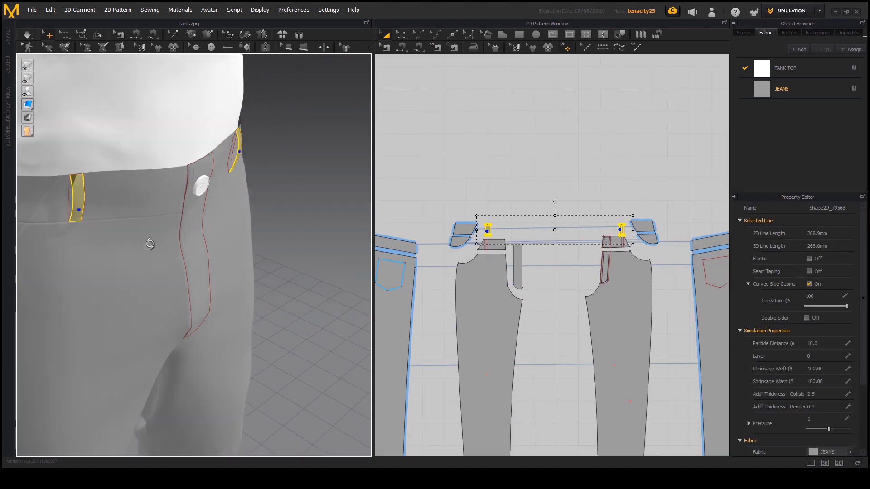
Export the selected belt loops to the "new" folder as a single-object, welded, thin OBJ in cm (DAZ Studio) scale
left_click(32, 10)
mouse_move(53, 130)
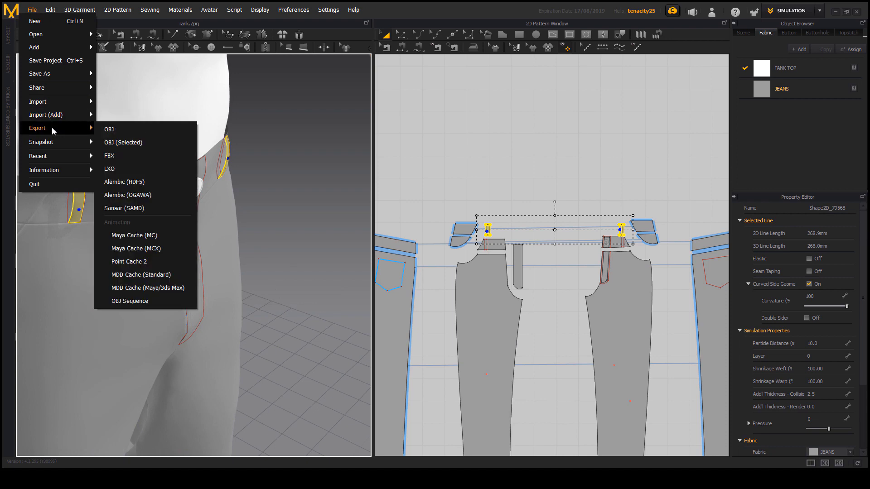
left_click(135, 142)
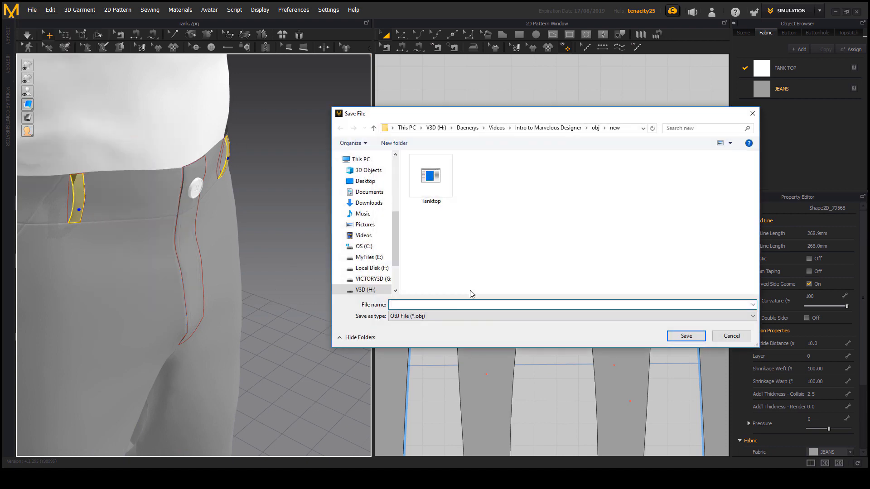
left_click(442, 305)
key("Return")
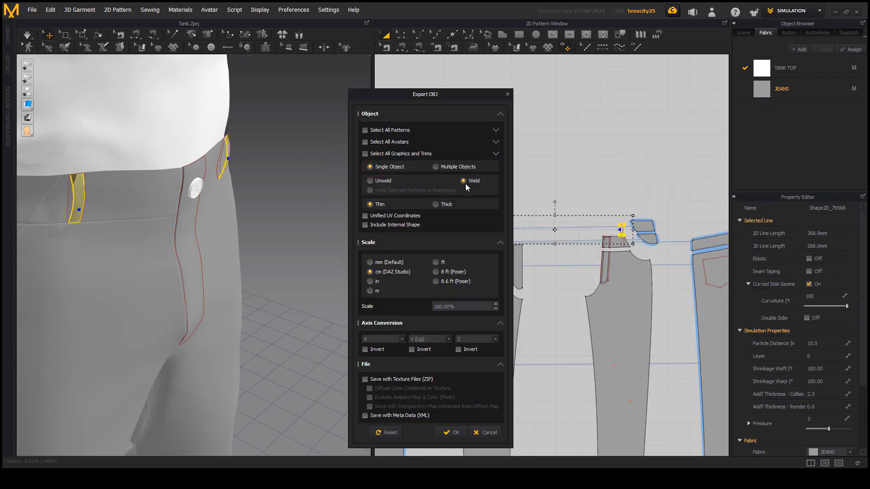
left_click(371, 204)
left_click(452, 433)
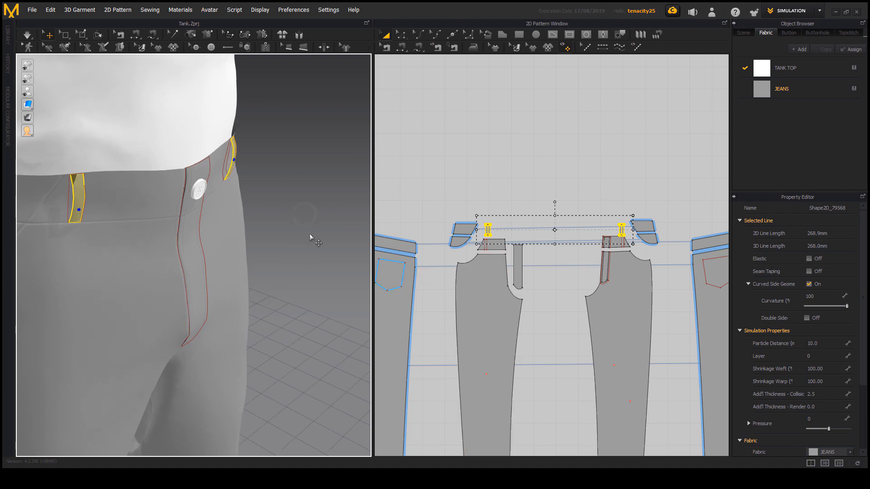
Select all the jeans pattern pieces in the 2D pattern layout
right_click_drag(311, 237, 246, 260)
scroll(477, 268, "down", 5)
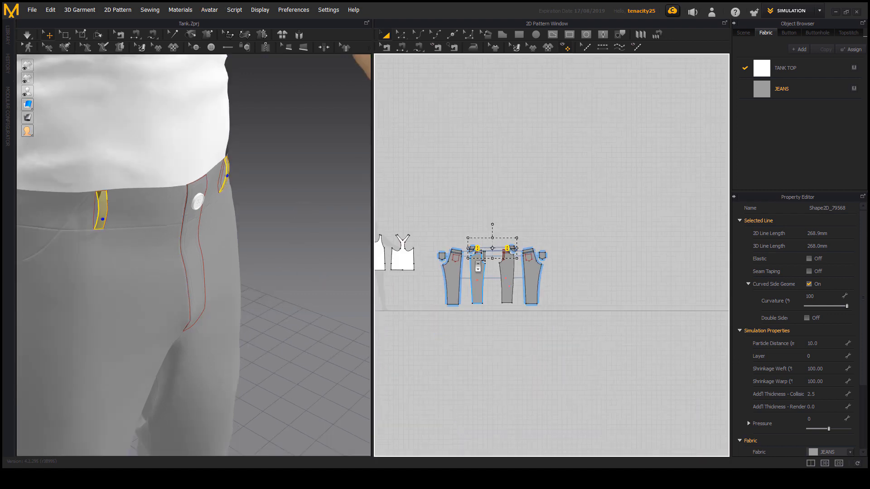
scroll(470, 275, "up", 3)
left_click_drag(631, 362, 422, 210)
scroll(515, 243, "up", 8)
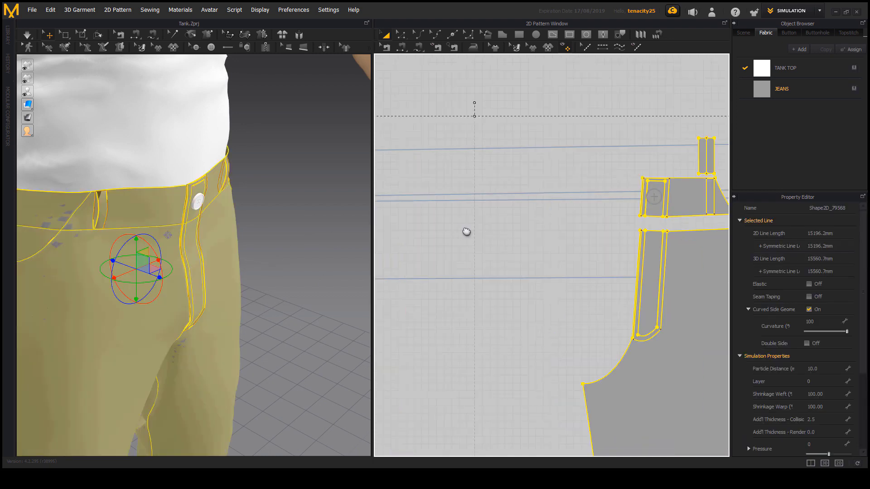
middle_click_drag(466, 233, 646, 278)
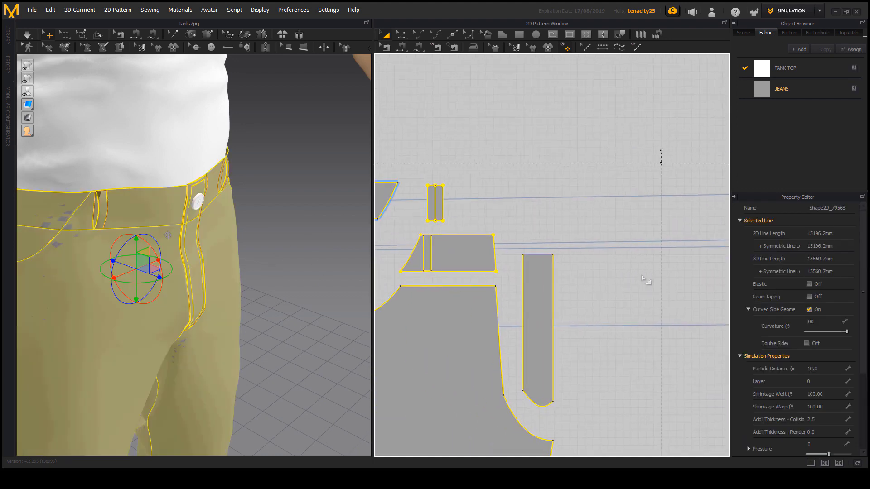
Remove both front belt loops, including the internal line, from the jeans pattern selection
left_click(434, 201, "shift")
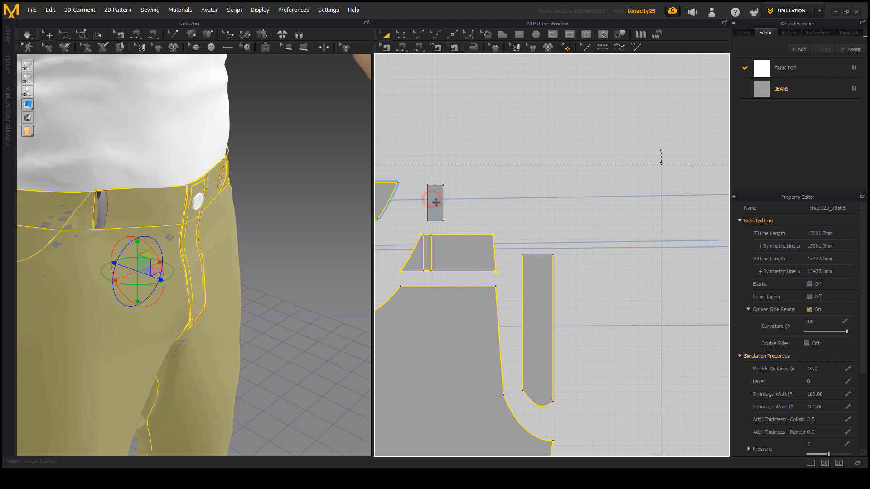
middle_click_drag(545, 214, 456, 236)
scroll(560, 213, "down", 4)
middle_click_drag(585, 224, 436, 247)
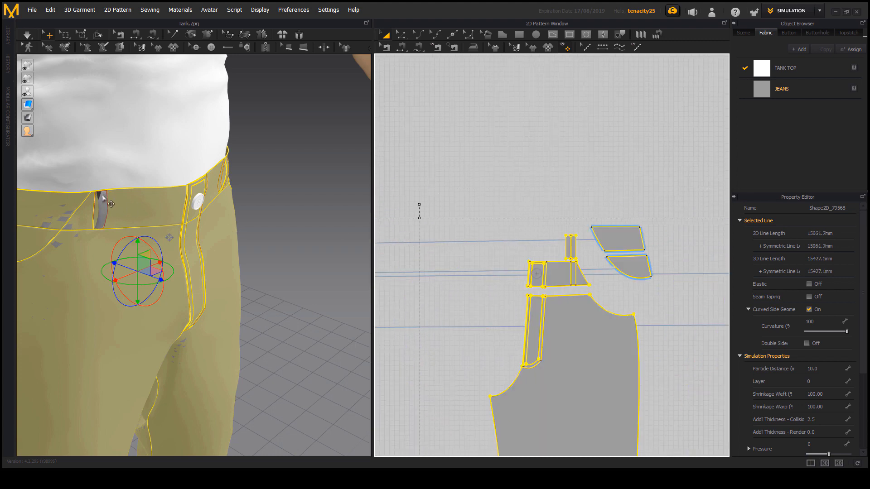
right_click_drag(166, 206, 209, 215)
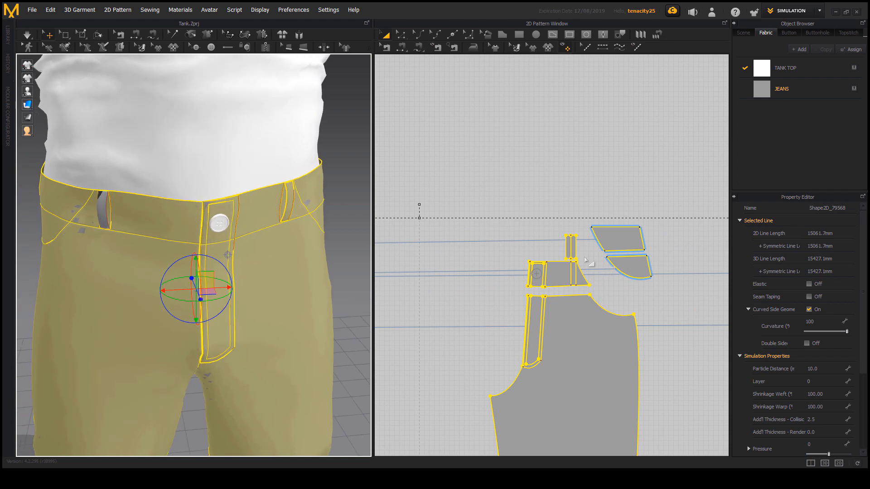
left_click(571, 248)
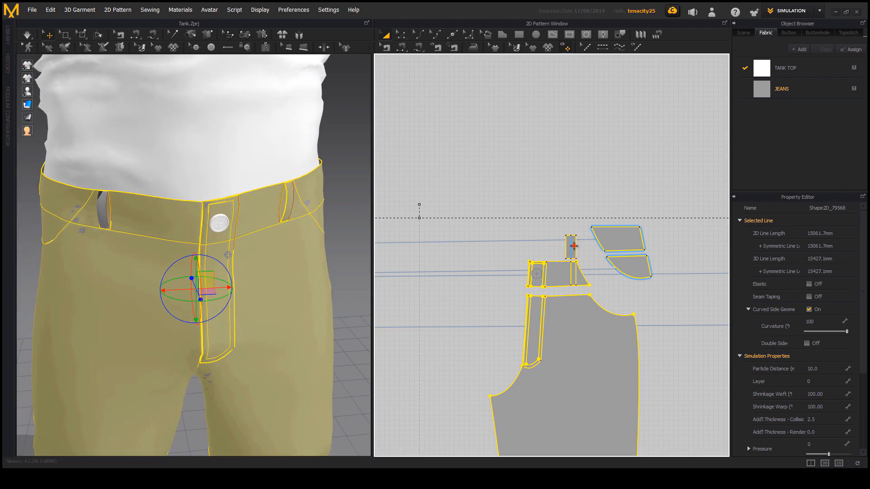
left_click(574, 246)
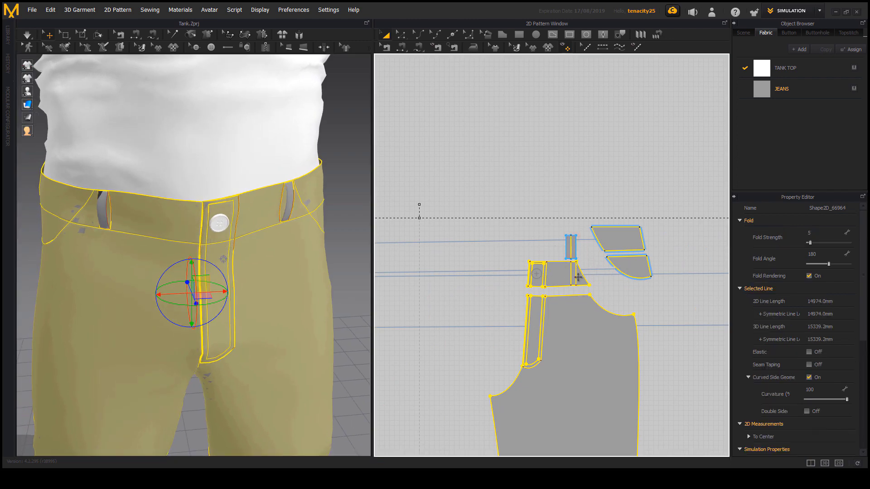
Check the selection of the jeans pieces around the waistband and belt loops in the 2D and 3D views
scroll(577, 261, "down", 5)
middle_click_drag(535, 301, 549, 240)
right_click_drag(284, 298, 258, 302)
middle_click_drag(591, 228, 524, 251)
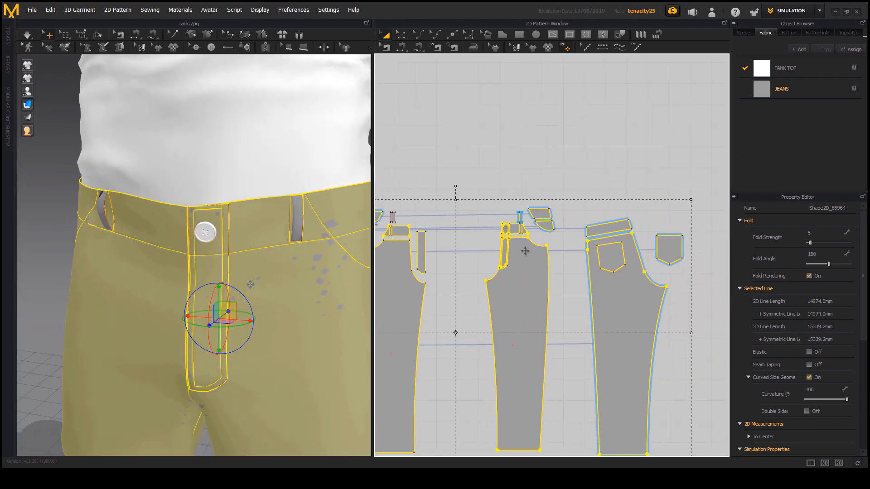
middle_click_drag(545, 308, 584, 302)
scroll(486, 319, "down", 3)
scroll(481, 306, "up", 3)
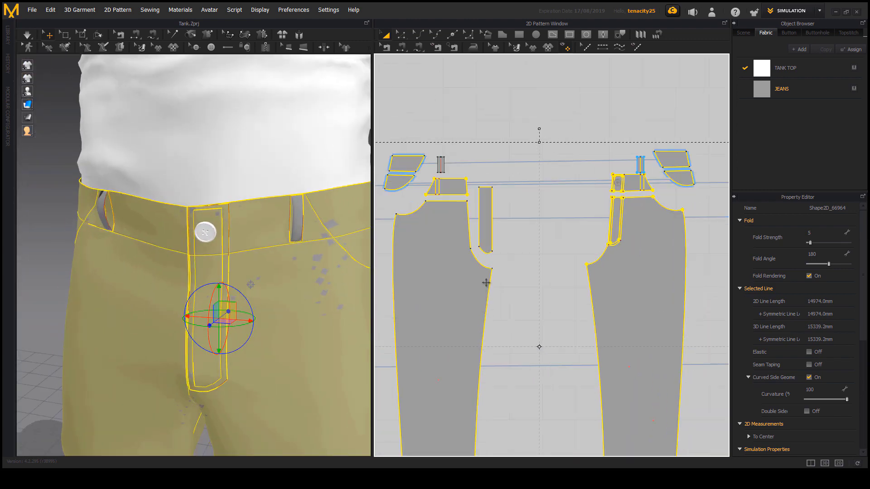
Examine the overlapping fly front in 3D and compare it with the fly pieces on both front panels in the 2D layout
scroll(287, 325, "up", 5)
scroll(288, 276, "up", 2)
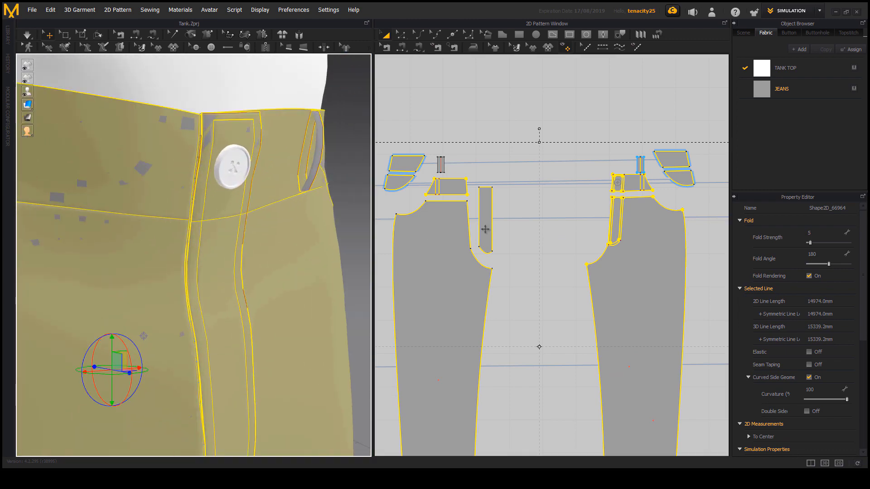
middle_click_drag(488, 231, 521, 261)
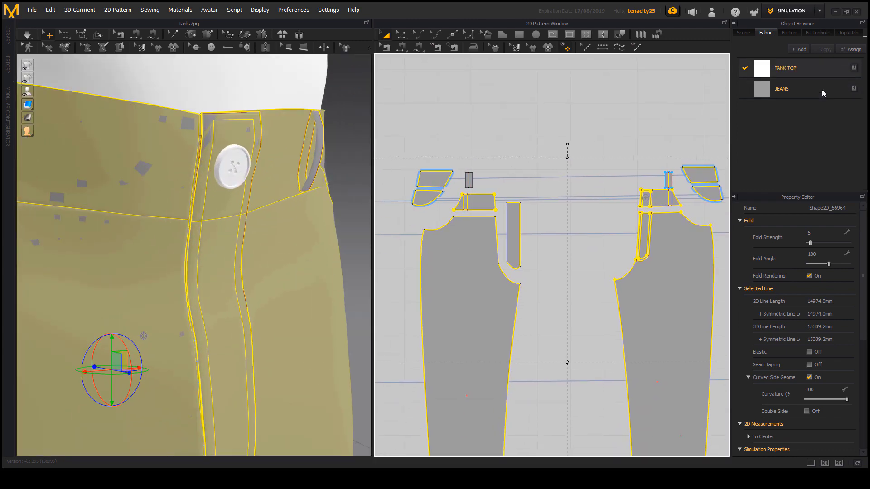
right_click_drag(254, 302, 183, 299)
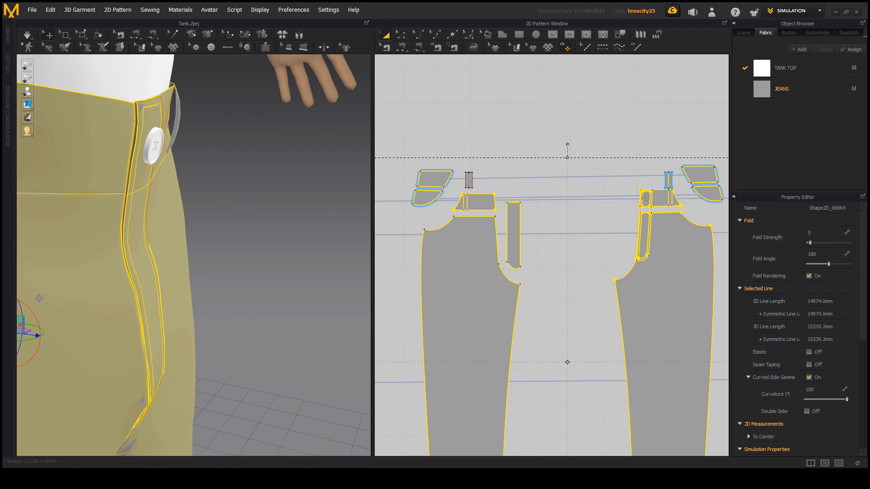
mouse_move(521, 190)
left_mouse_down()
mouse_move(538, 256)
mouse_move(511, 268)
mouse_move(511, 202)
left_mouse_up()
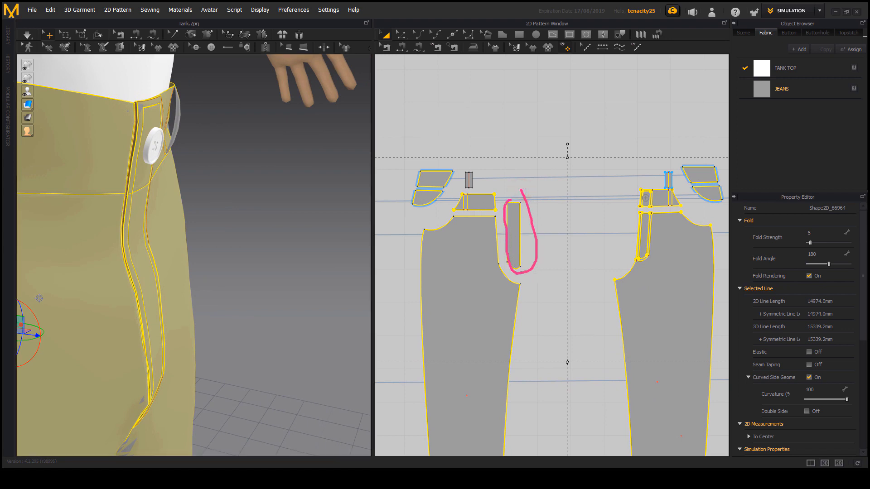
scroll(308, 269, "up", 4)
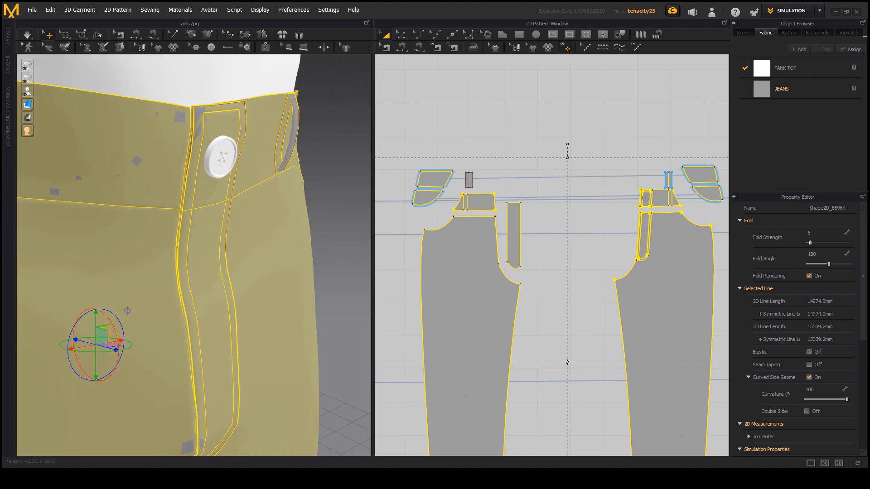
mouse_move(201, 117)
left_mouse_down()
mouse_move(246, 119)
mouse_move(229, 233)
mouse_move(230, 407)
mouse_move(193, 365)
mouse_move(194, 197)
mouse_move(213, 117)
mouse_move(234, 140)
mouse_move(204, 161)
mouse_move(187, 233)
left_mouse_up()
left_click_drag(209, 267, 198, 274)
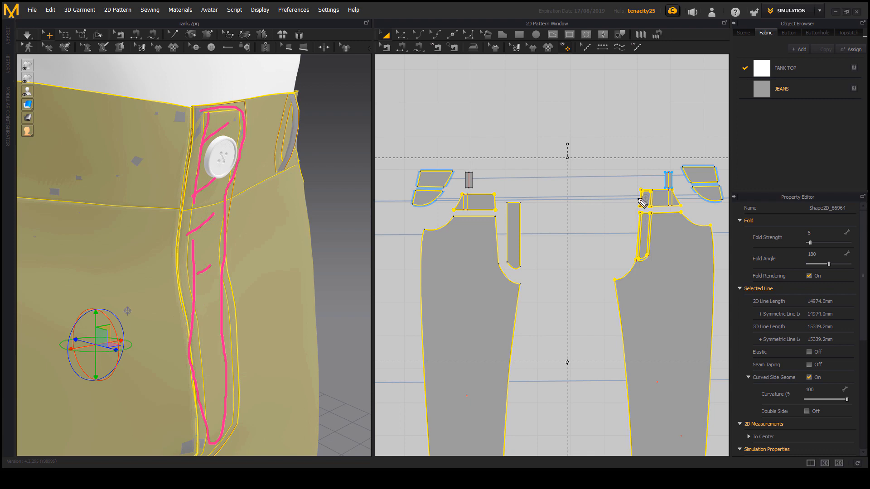
mouse_move(639, 185)
left_mouse_down()
mouse_move(649, 187)
mouse_move(660, 225)
mouse_move(637, 259)
mouse_move(647, 186)
left_mouse_up()
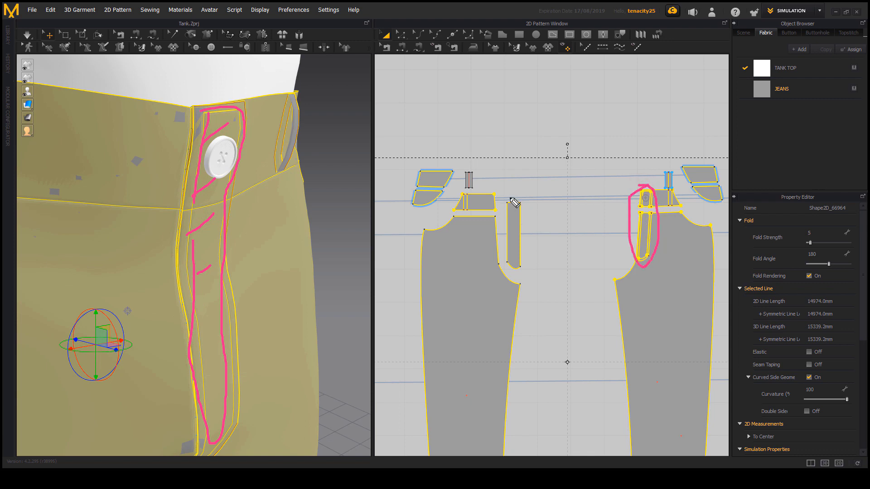
mouse_move(514, 200)
left_mouse_down()
mouse_move(538, 266)
mouse_move(509, 256)
mouse_move(514, 204)
left_mouse_up()
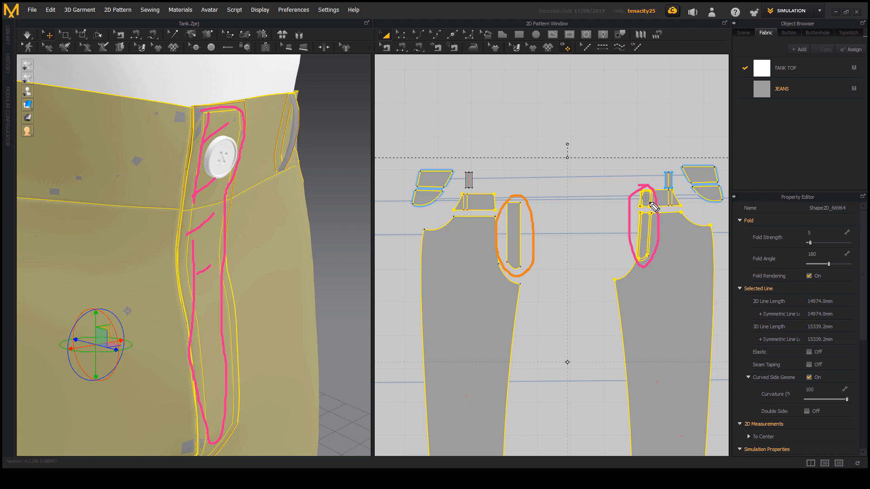
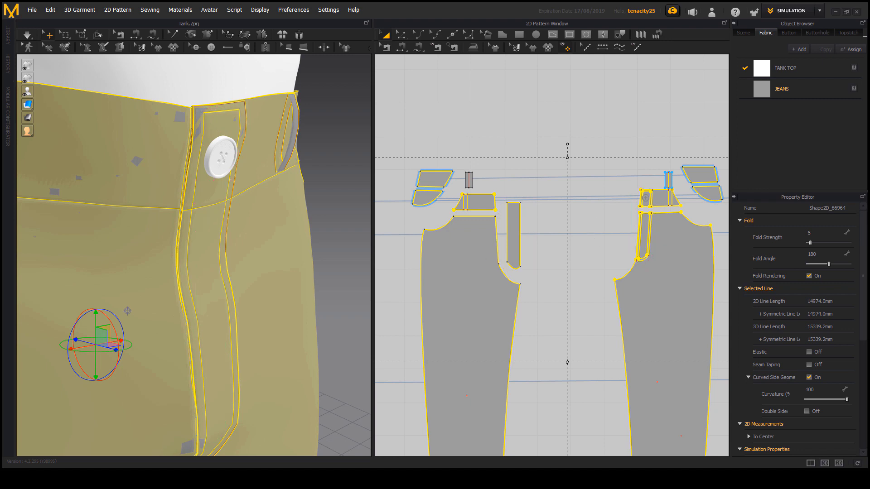
Remove the detached fly piece beside the front panel from the jeans pattern selection
scroll(509, 230, "up", 2)
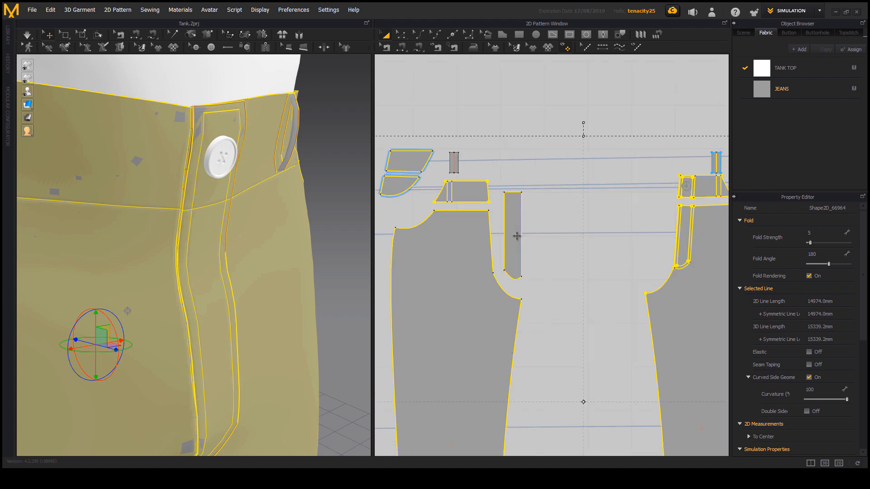
left_click(514, 217)
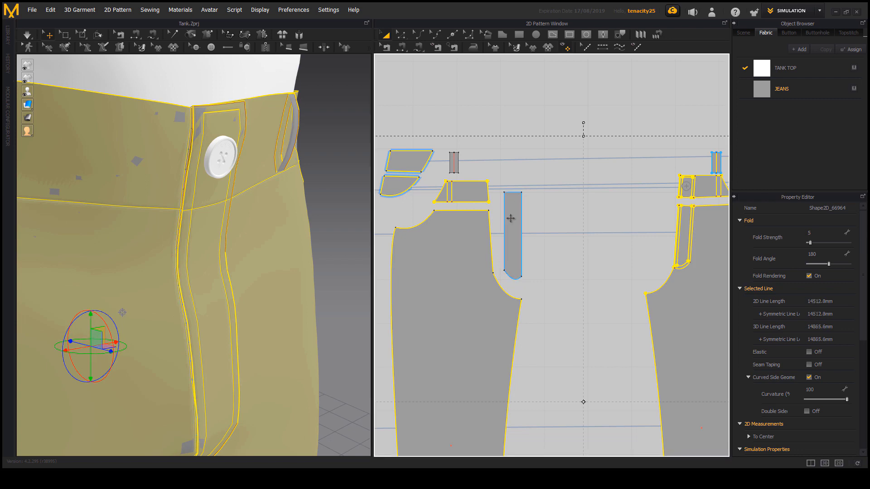
scroll(523, 263, "down", 1)
scroll(523, 263, "up", 2)
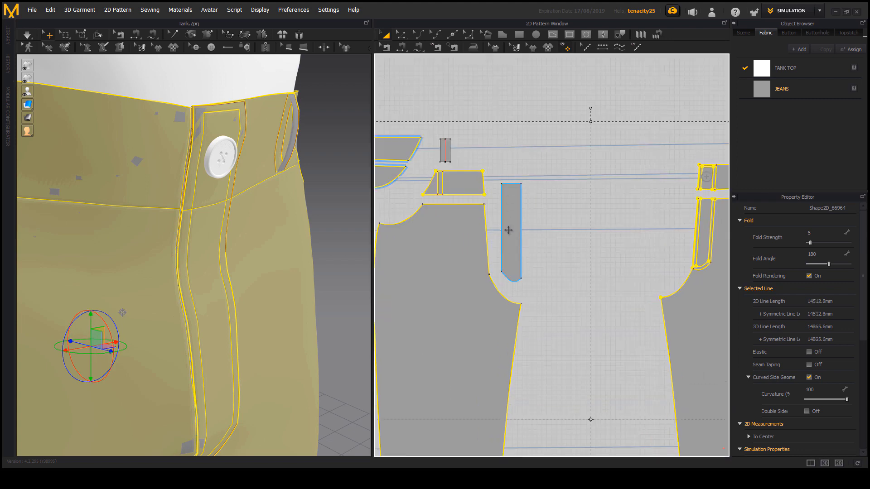
Check the remaining jeans selection around the fly and waistband in the 3D view and across the whole 2D pattern layout
right_click_drag(272, 260, 284, 262)
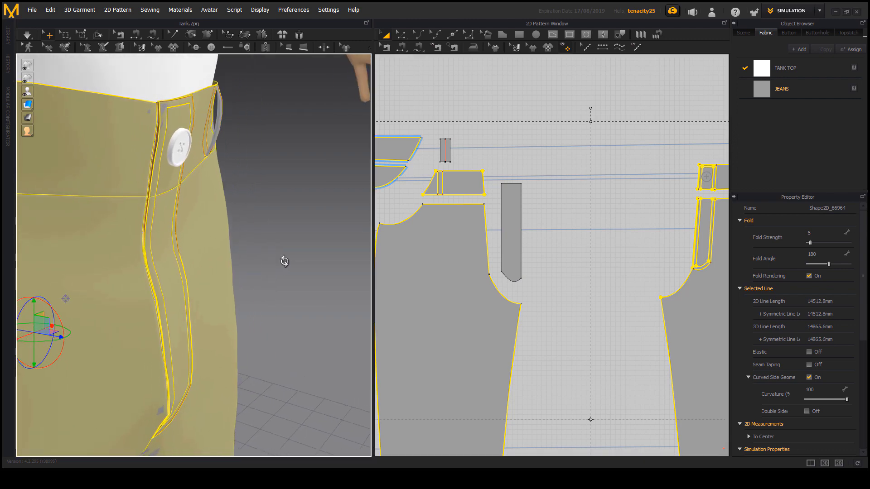
scroll(569, 287, "down", 2)
scroll(550, 260, "up", 6)
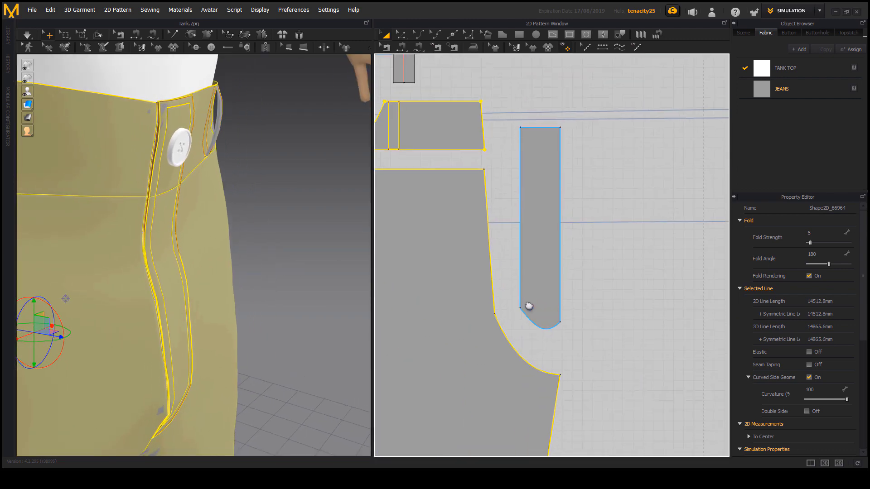
scroll(528, 306, "down", 4)
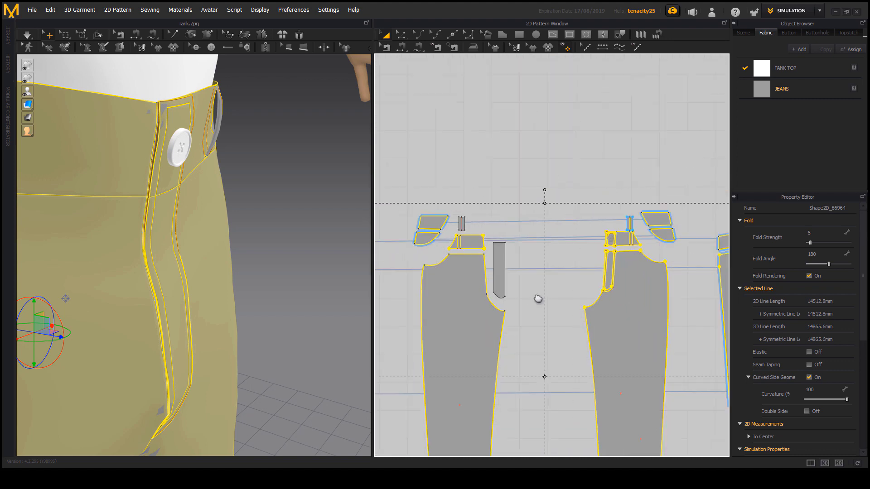
middle_click_drag(538, 299, 549, 228)
scroll(466, 218, "up", 3)
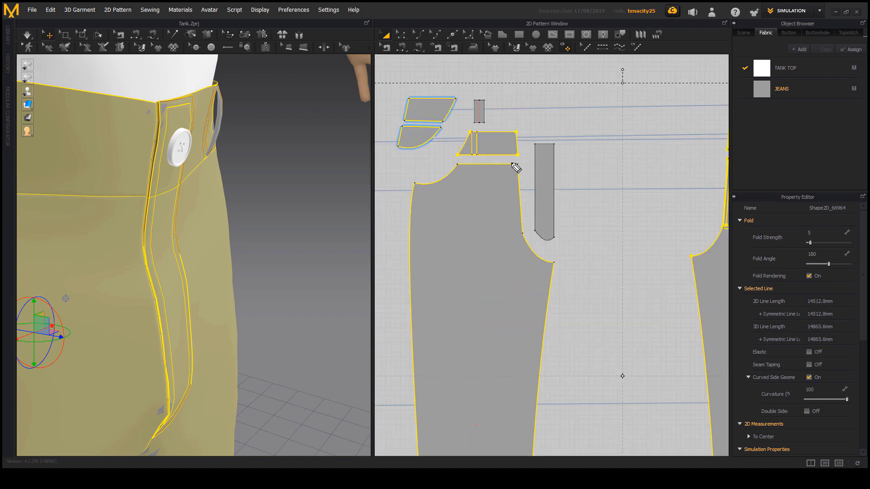
left_click(512, 132)
left_click(524, 235)
key("Escape")
right_click_drag(224, 251, 182, 128)
scroll(240, 316, "down", 2)
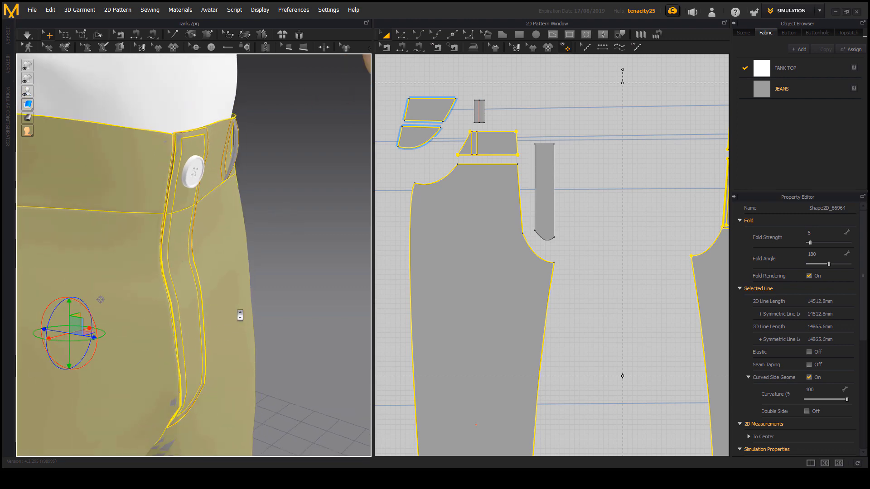
scroll(239, 316, "down", 2)
scroll(544, 262, "down", 5)
scroll(525, 246, "up", 3)
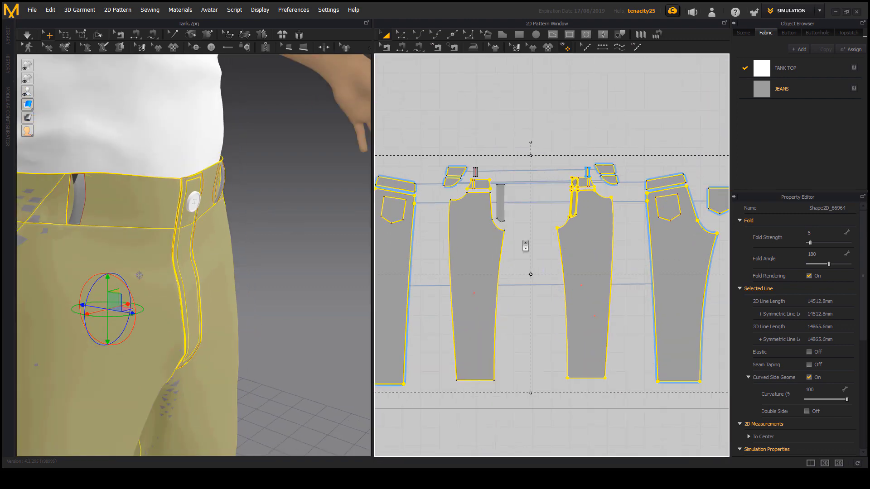
middle_click_drag(525, 246, 530, 287)
scroll(584, 237, "down", 2)
middle_click_drag(448, 301, 458, 299)
right_click_drag(212, 318, 225, 318)
scroll(226, 319, "down", 3)
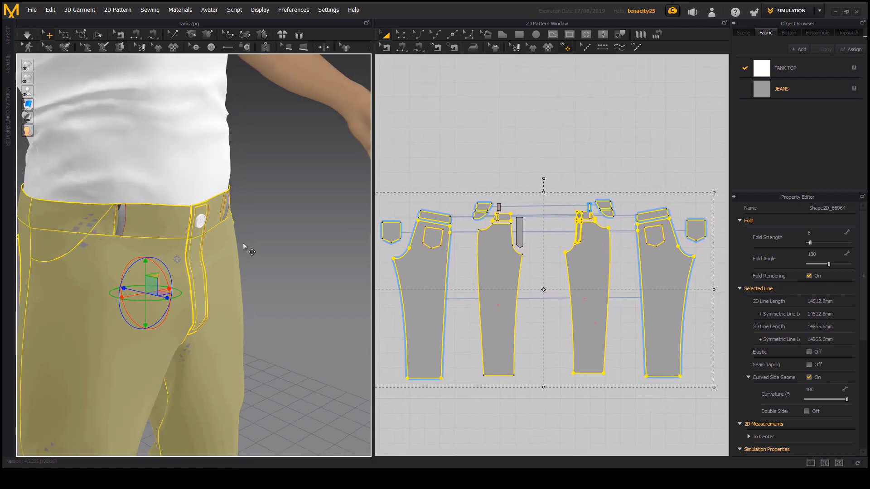
Start an OBJ export of the selected jeans pieces only, naming the file "pants" in the "new" folder
left_click(30, 10)
mouse_move(87, 128)
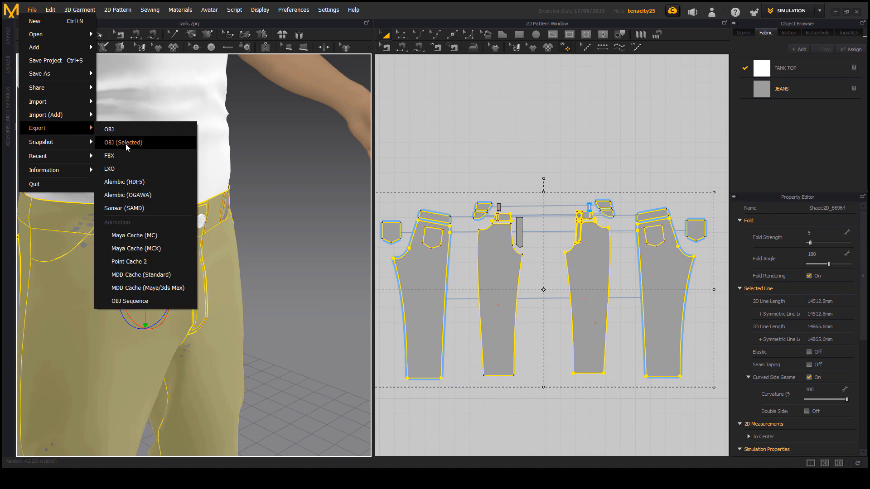
left_click(140, 142)
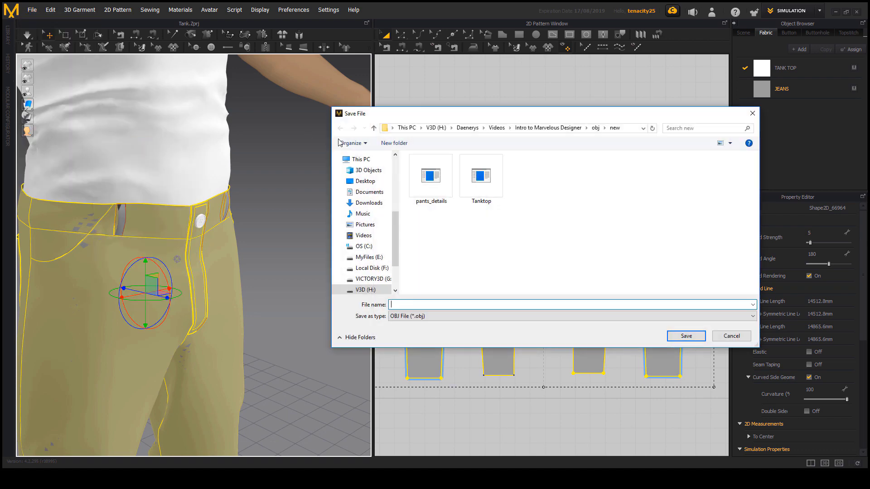
left_click(439, 304)
type("pants")
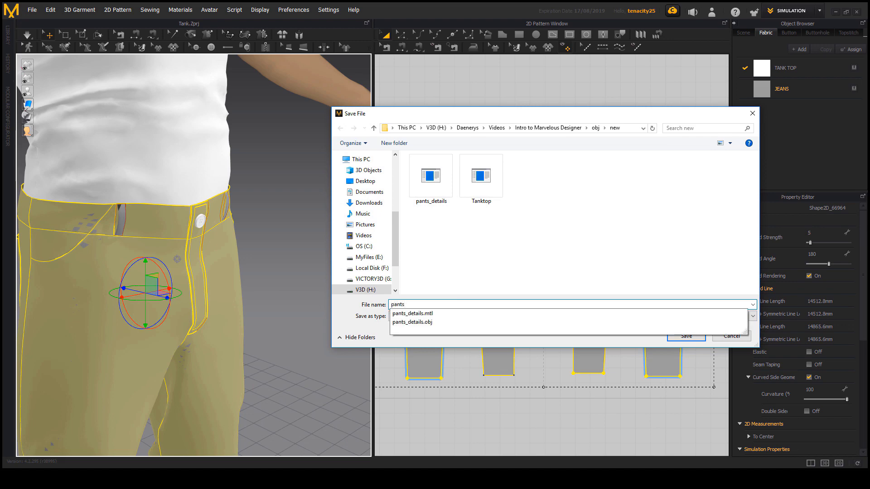
key("Return")
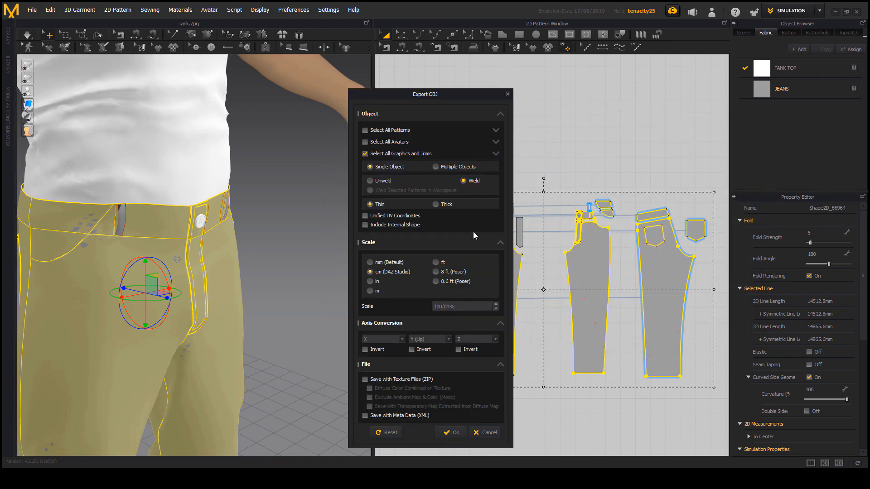
Exclude all graphics and trims from the jeans export and set the pieces to Unweld
left_click(496, 155)
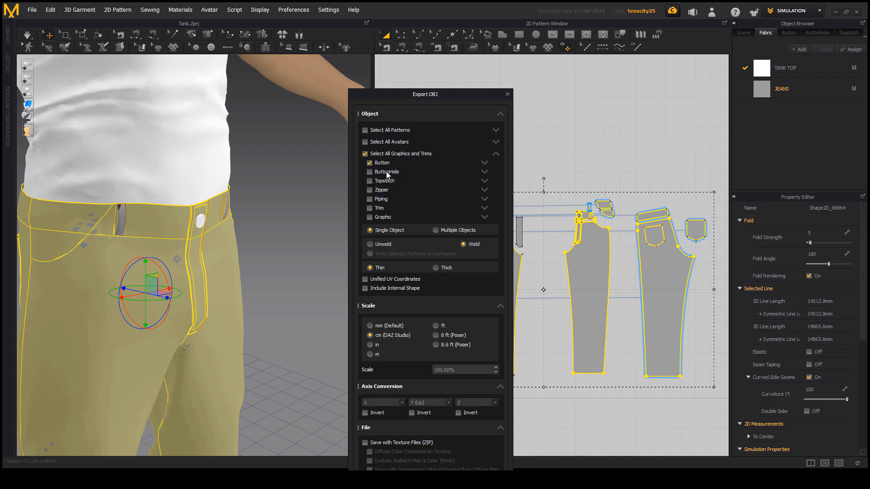
left_click(365, 154)
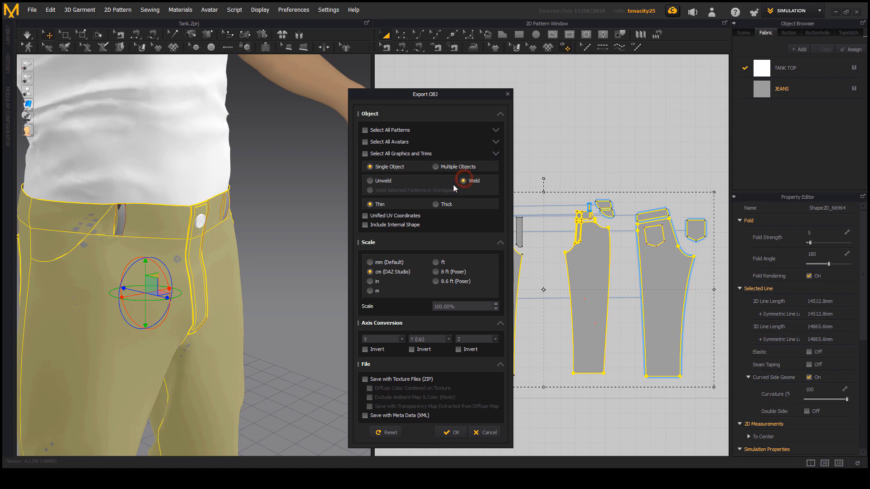
left_click(370, 180)
mouse_move(29, 202)
left_mouse_down()
mouse_move(113, 200)
mouse_move(61, 253)
mouse_move(40, 257)
mouse_move(31, 205)
mouse_move(31, 257)
left_mouse_up()
left_click_drag(188, 204, 155, 243)
mouse_move(95, 237)
left_mouse_down()
mouse_move(113, 203)
mouse_move(145, 200)
left_mouse_up()
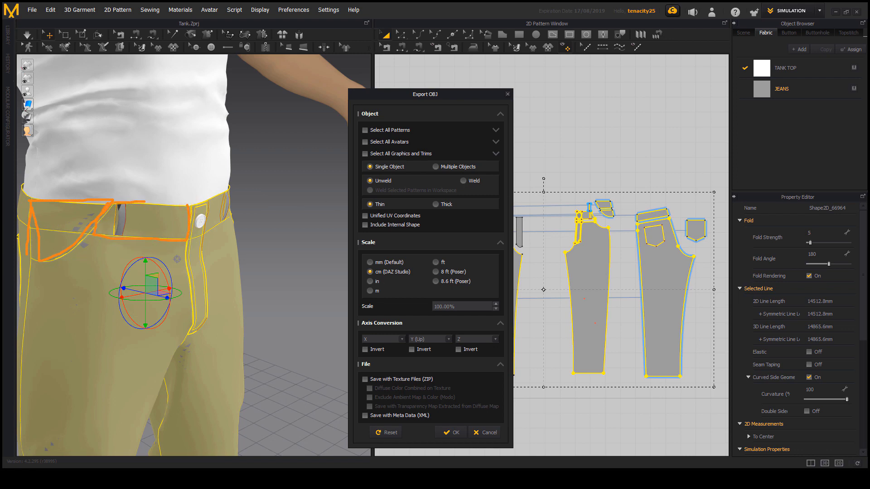
key("Escape")
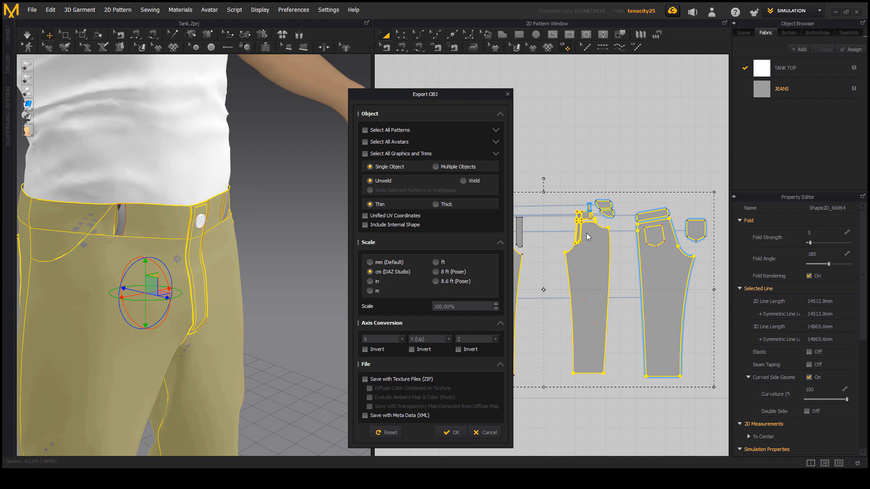
left_click_drag(187, 237, 100, 239)
mouse_move(113, 205)
left_mouse_down()
mouse_move(76, 248)
mouse_move(39, 261)
left_mouse_up()
left_click_drag(34, 229, 92, 237)
left_click_drag(32, 200, 20, 336)
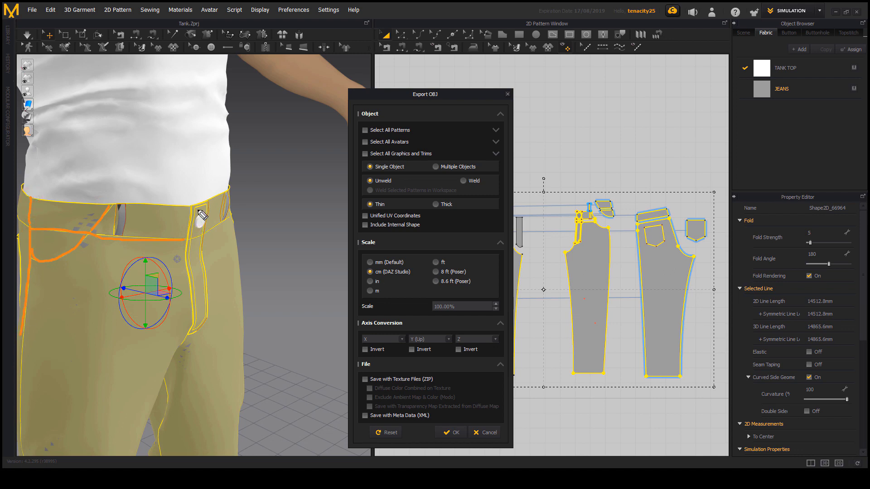
left_click_drag(202, 216, 194, 274)
key("Escape")
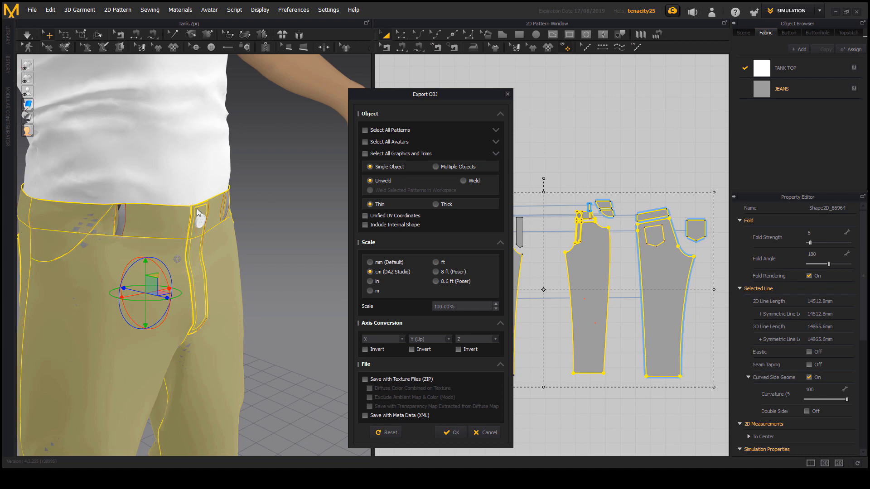
Export the jeans as a single-object, unwelded, thin OBJ in cm (DAZ Studio) scale
left_click_drag(442, 94, 429, 63)
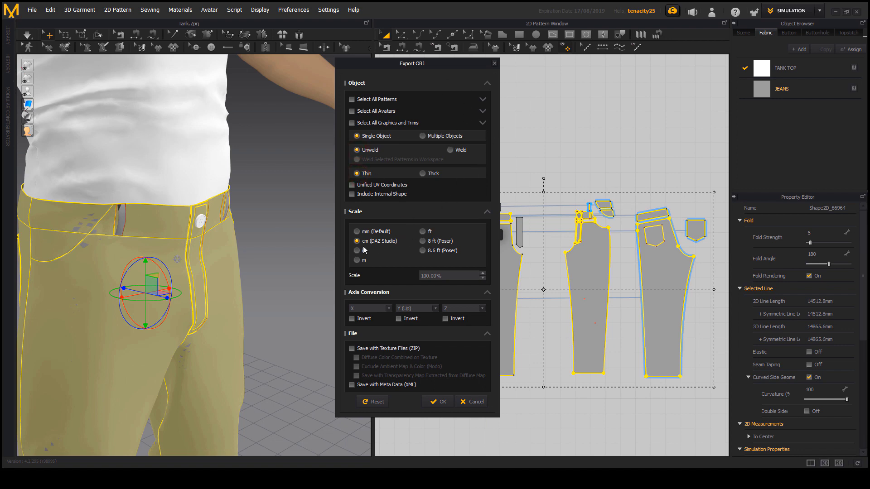
left_click(443, 402)
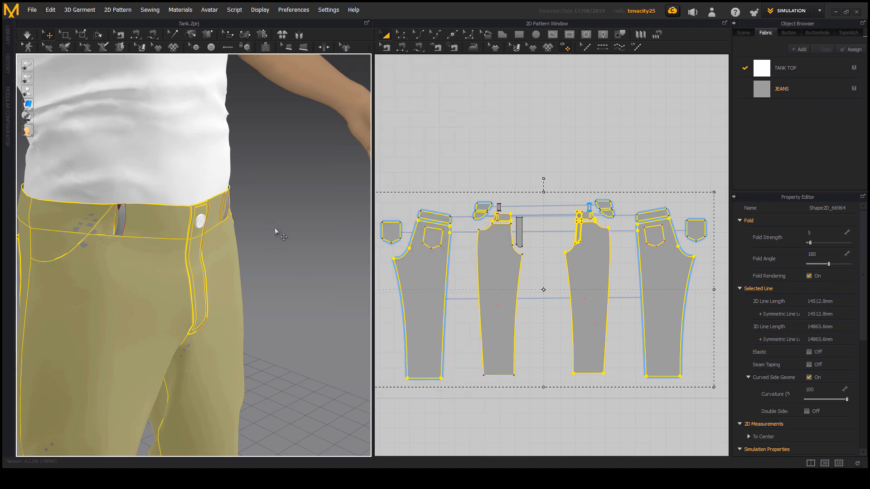
Export the jeans button as an unwelded, thin single-object OBJ in cm (DAZ Studio) scale, named "button", in the "new" folder
right_click_drag(275, 229, 273, 173)
left_click(209, 229)
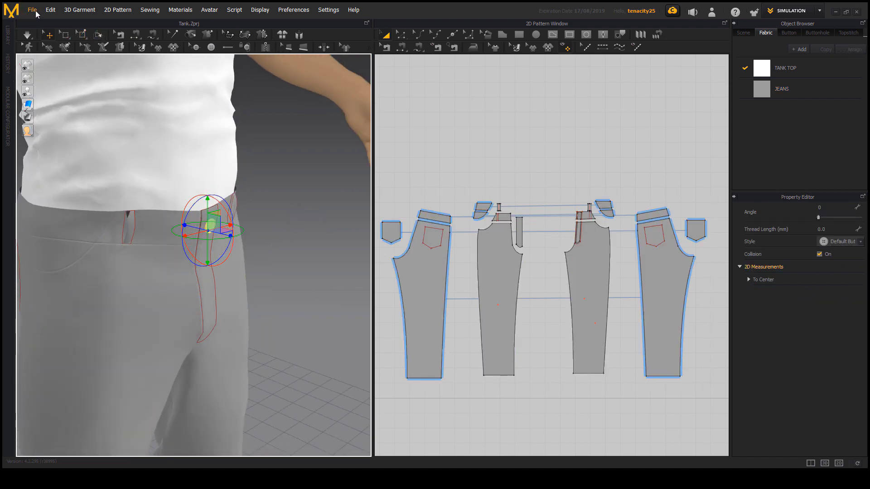
left_click(36, 13)
mouse_move(68, 126)
left_click(133, 139)
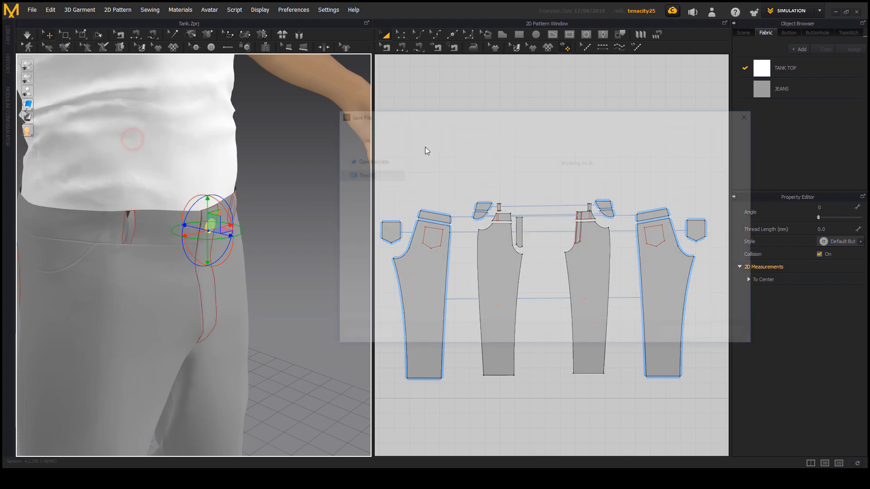
left_click(425, 305)
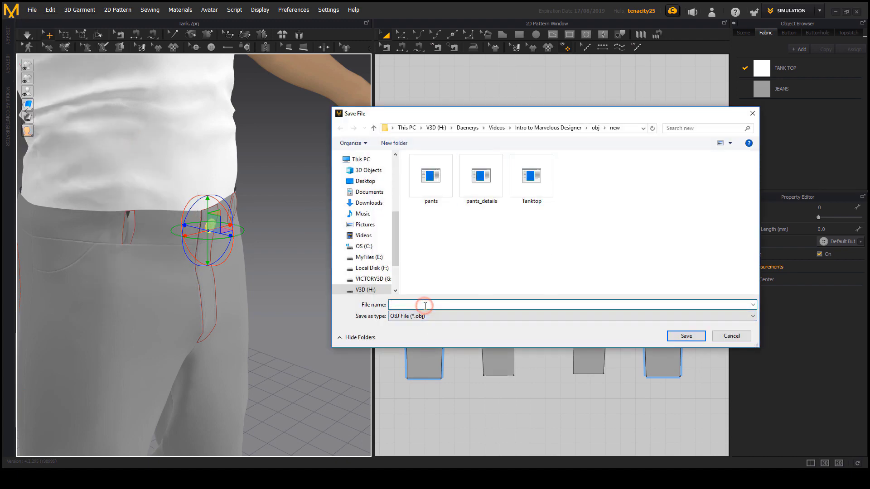
type("button")
key("Return")
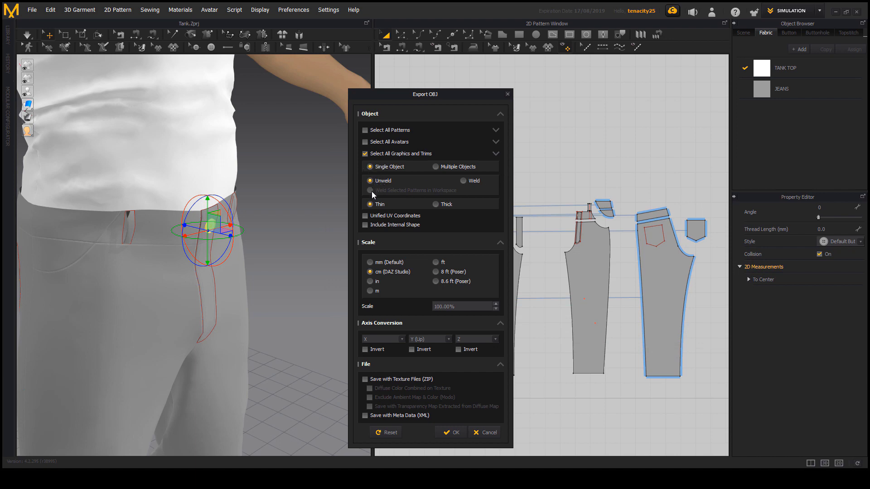
left_click(456, 433)
Switch to ZBrush, append a Sphere3D placeholder below the Tanktop subtool and make it active
right_click_drag(333, 335, 233, 351)
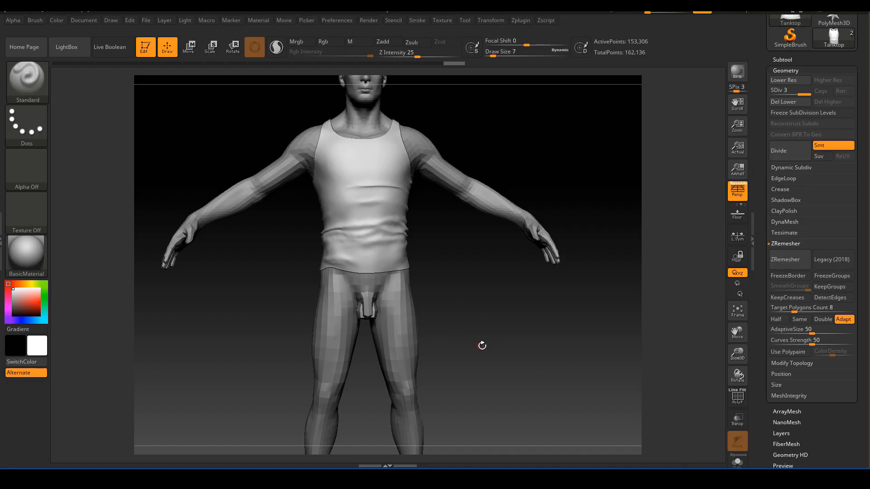
left_click_drag(481, 346, 509, 355)
left_click(785, 63)
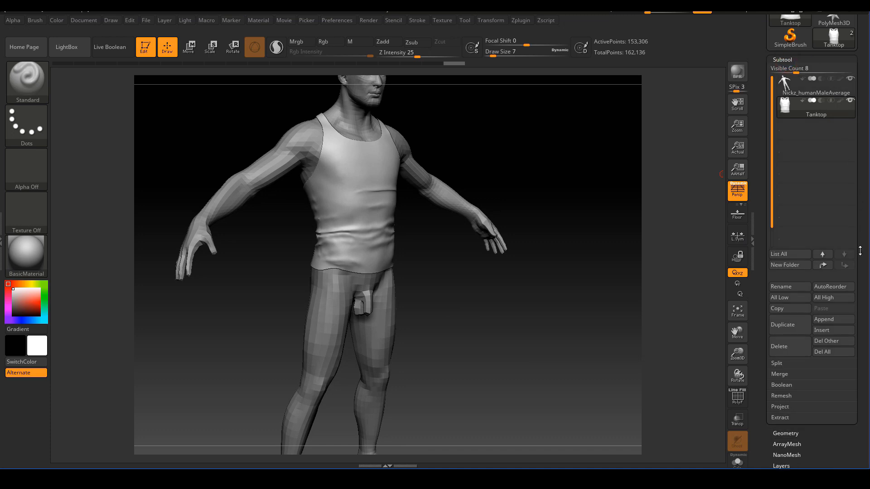
left_click(826, 319)
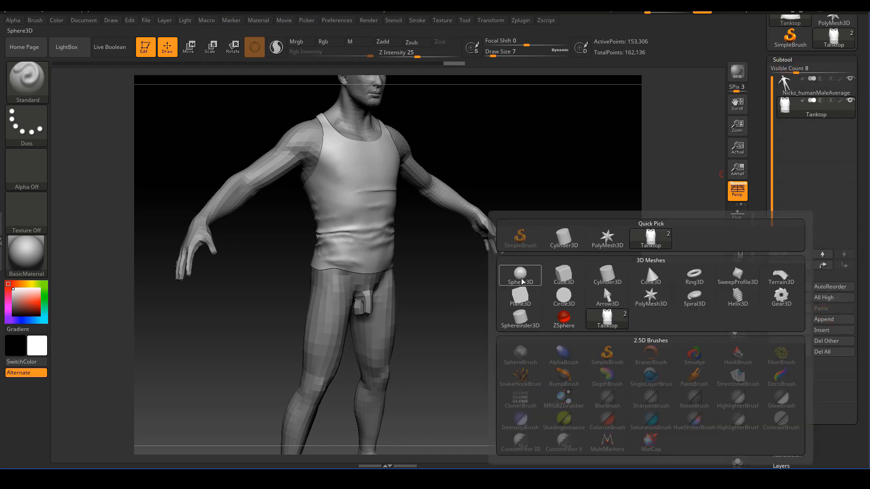
left_click(647, 265)
left_click(787, 130)
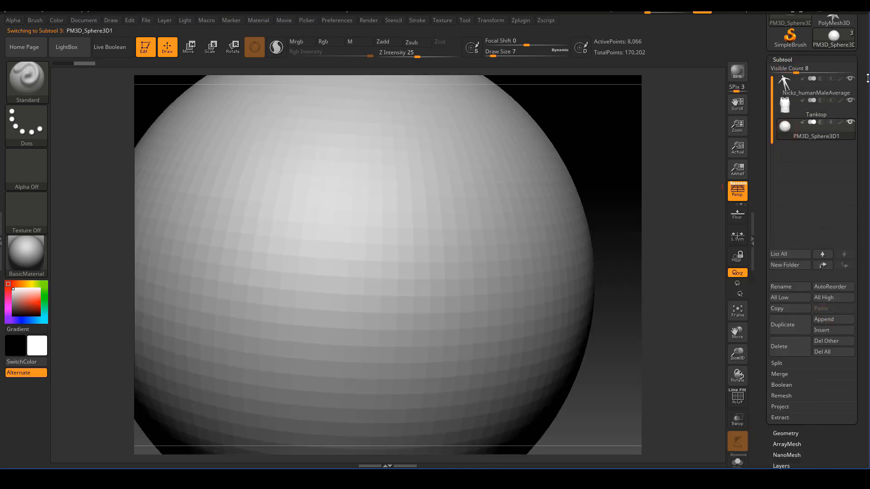
Replace the placeholder sphere by importing the "pants" OBJ from the "new" folder
scroll(814, 21, "up", 5)
left_click(780, 68)
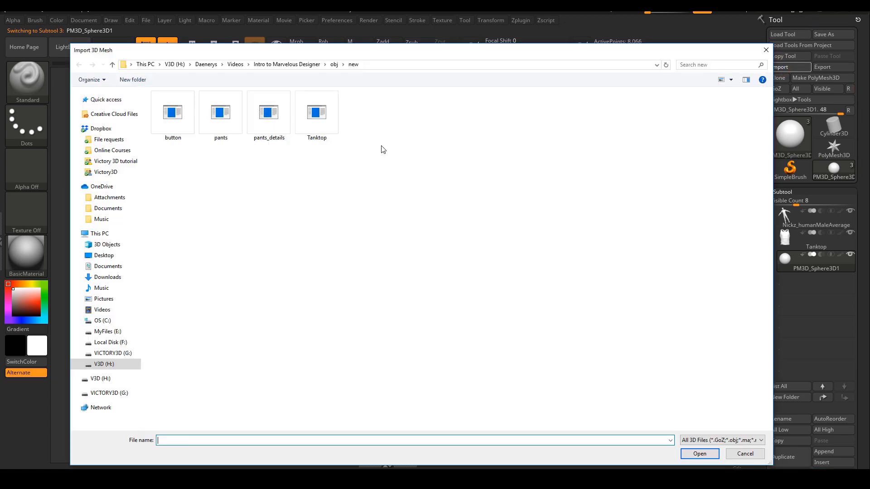
double_click(225, 119)
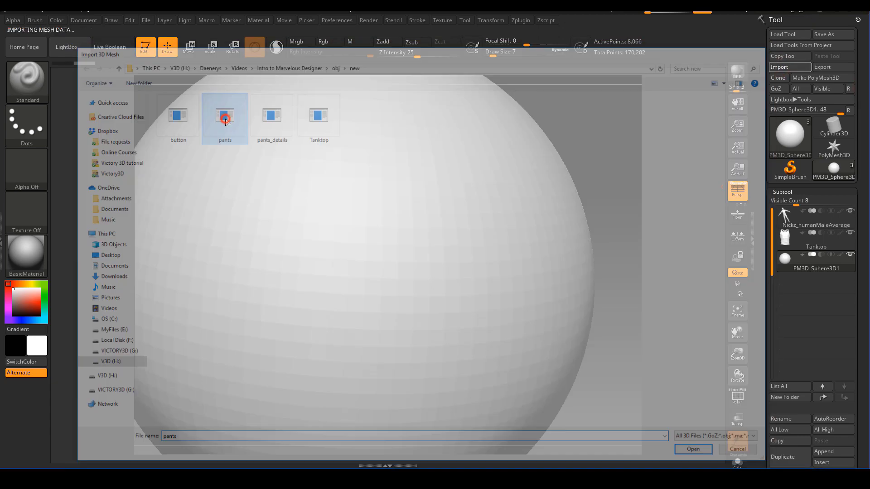
left_click_drag(487, 329, 481, 324)
left_click_drag(485, 355, 481, 361)
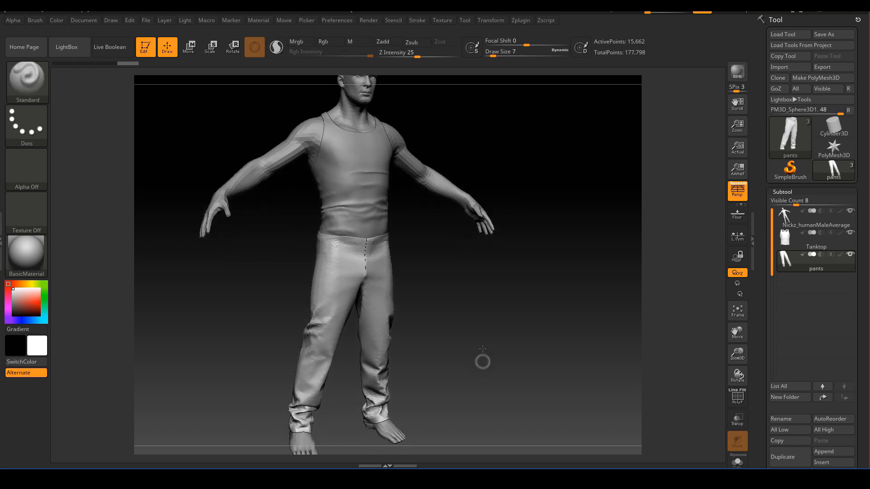
Append another Sphere3D subtool and replace it by importing the "pants_details" OBJ with the belt loops
left_click(823, 452)
left_click(521, 277)
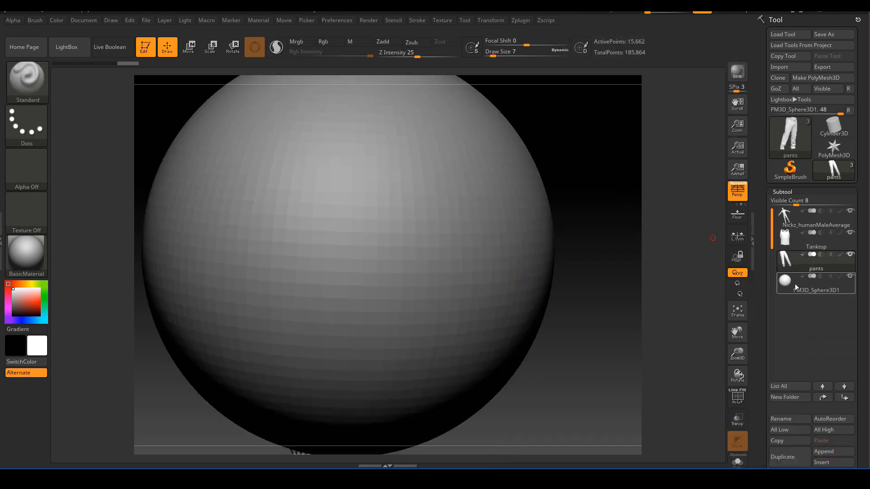
left_click(787, 286)
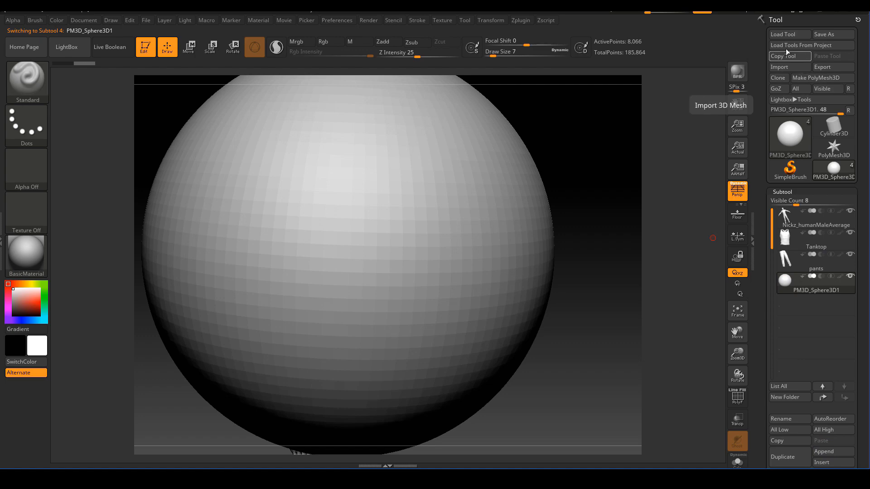
left_click(781, 68)
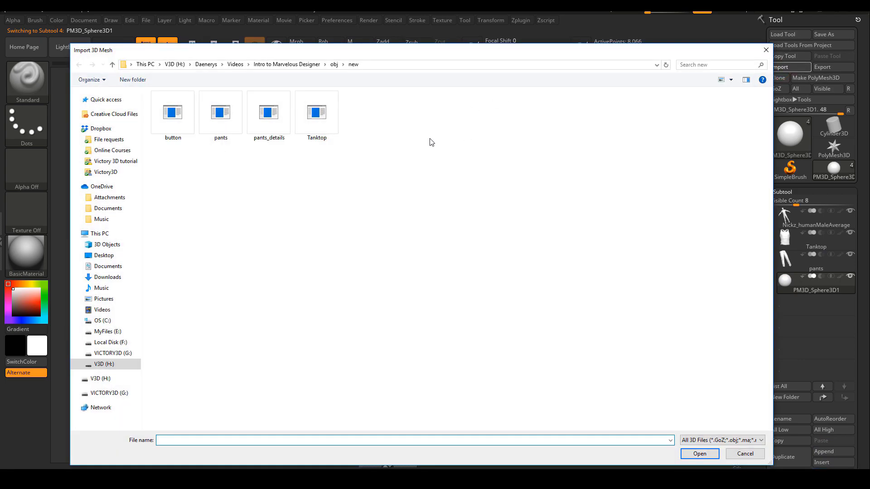
double_click(269, 118)
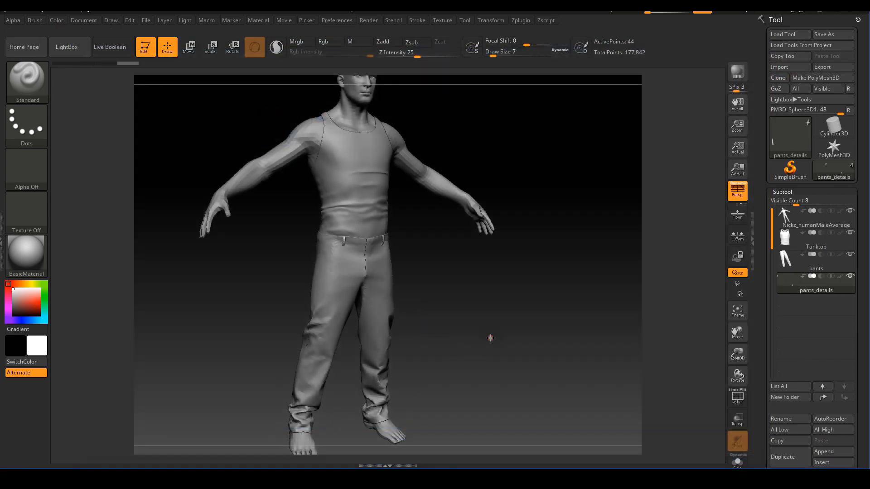
right_click_drag(494, 272, 479, 310, "ctrl")
Append a further Sphere3D subtool below the belt loops and replace it by importing the "button" OBJ
left_click(814, 452)
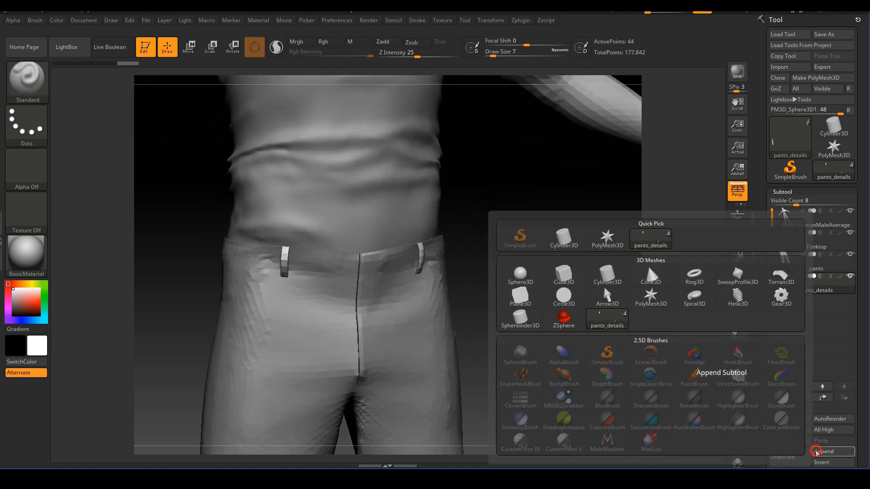
left_click(528, 276)
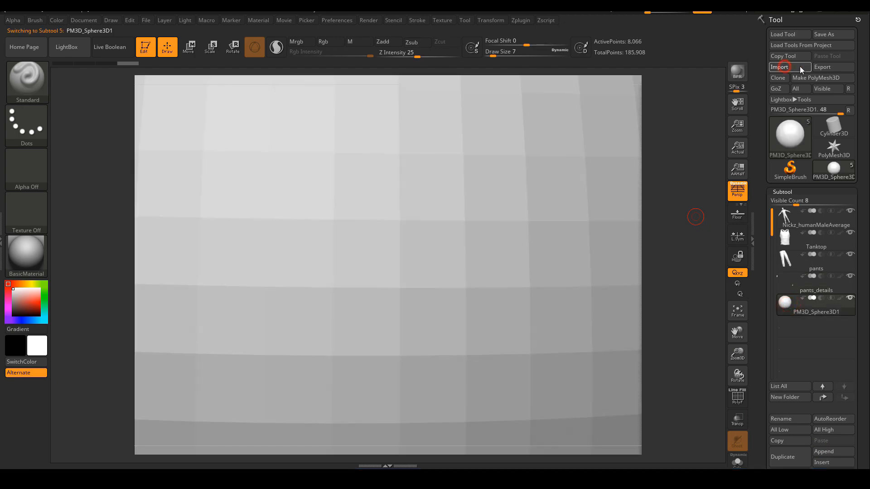
left_click(800, 68)
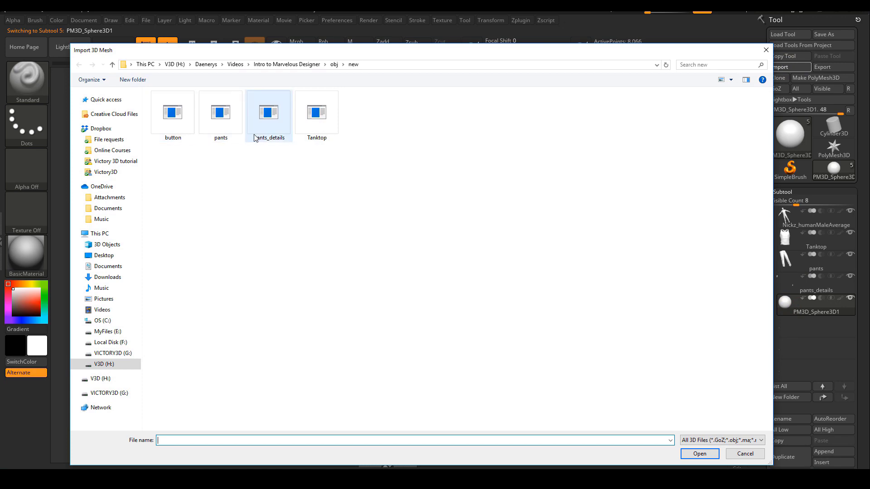
double_click(180, 126)
Turn on the PolyFrame display and check the imported button's fit on the waistband up close
mouse_move(487, 295)
left_mouse_down()
mouse_move(562, 298)
mouse_move(471, 295)
left_mouse_up()
right_click_drag(529, 311, 494, 304, "ctrl")
mouse_move(494, 305)
left_mouse_down()
mouse_move(480, 301)
mouse_move(512, 284)
mouse_move(468, 276)
mouse_move(446, 254)
left_mouse_up()
key("shift+f")
right_click_drag(450, 209, 512, 278, "ctrl")
left_click_drag(536, 295, 517, 216, "alt")
left_click_drag(521, 263, 613, 268)
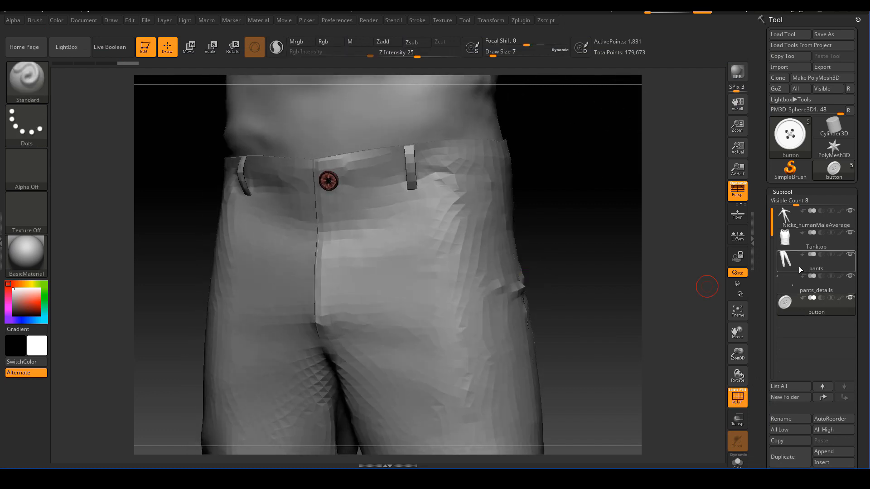
Check the wireframes of the pants, pants_details and button subtools in turn, finishing with the pants active
mouse_move(787, 241)
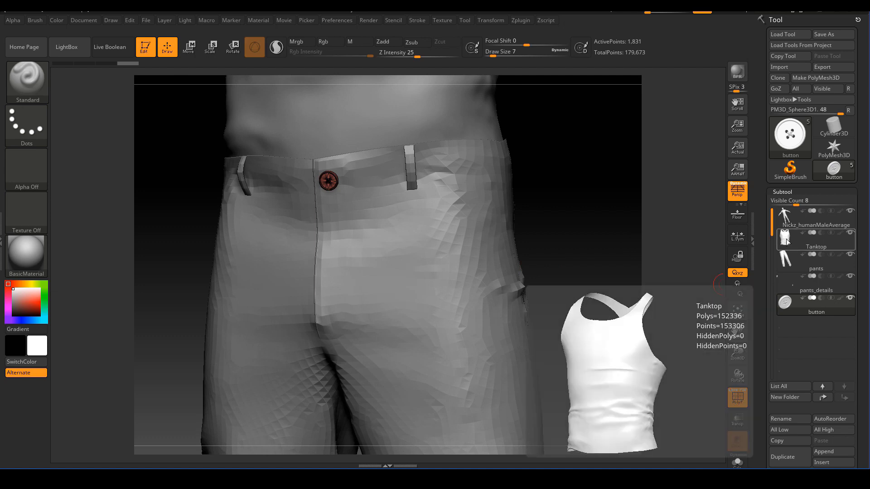
left_click(784, 266)
mouse_move(785, 286)
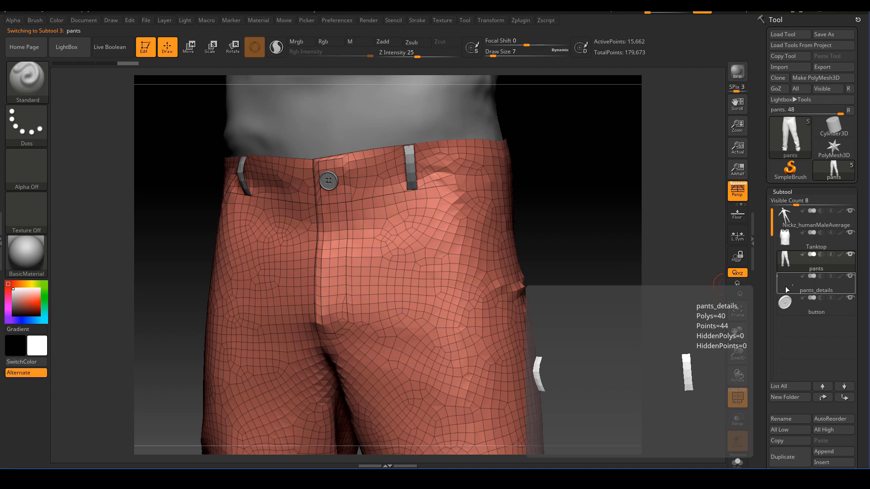
left_click(785, 287)
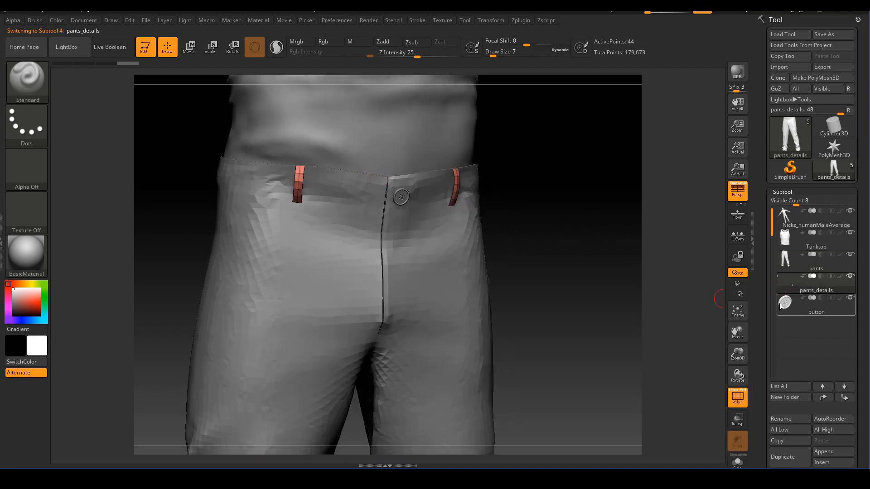
left_click(783, 304)
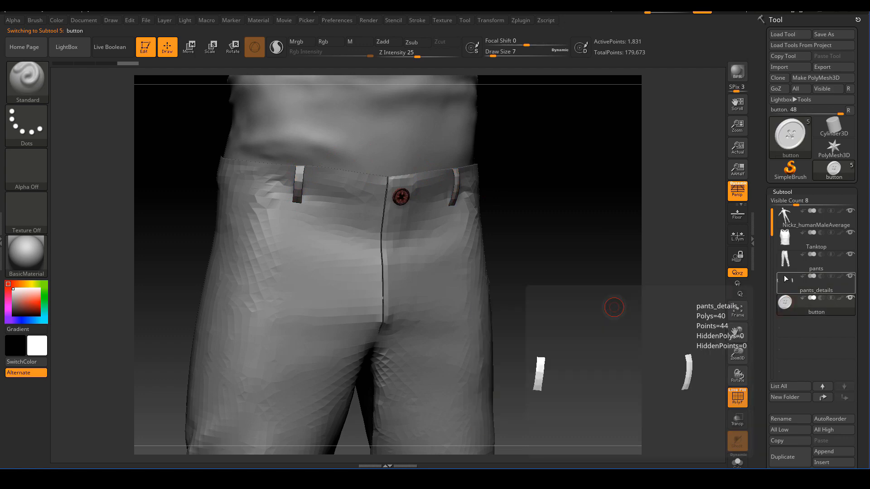
left_click_drag(641, 270, 656, 275)
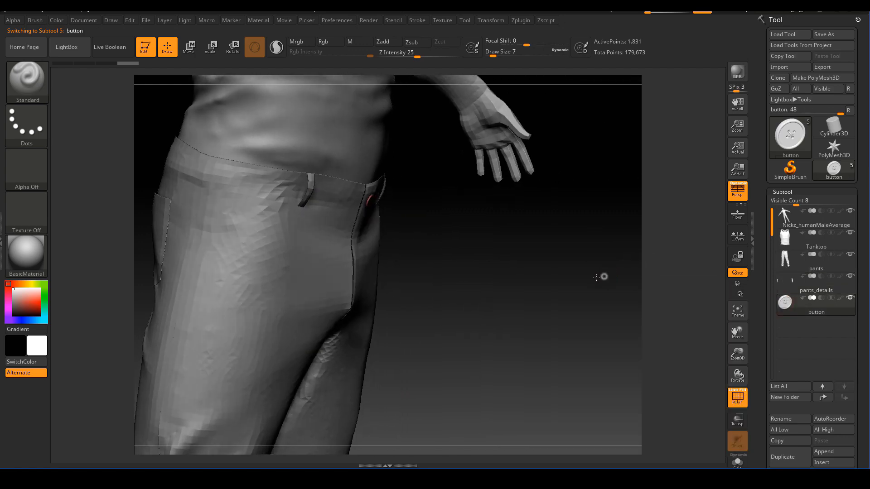
left_click_drag(598, 277, 622, 277)
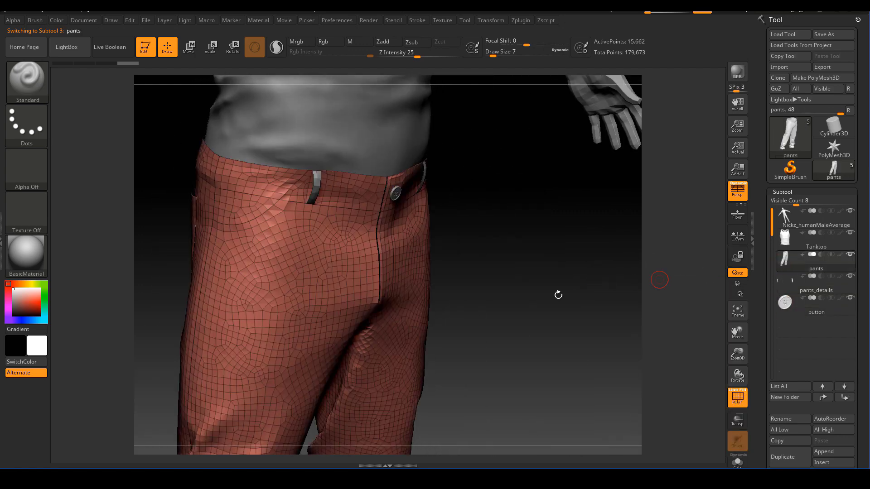
Remesh the pants using ZRemesher with a Target Polygons Count of 8
left_click_drag(561, 326, 518, 334)
right_click_drag(517, 334, 510, 310)
mouse_move(502, 254)
right_mouse_down()
mouse_move(515, 293)
mouse_move(521, 253)
mouse_move(556, 316)
mouse_move(468, 310)
mouse_move(536, 320)
right_mouse_up()
right_click_drag(556, 291, 525, 268, "ctrl")
mouse_move(533, 249)
right_mouse_down("alt")
mouse_move(541, 304)
mouse_move(556, 306)
right_mouse_up("alt")
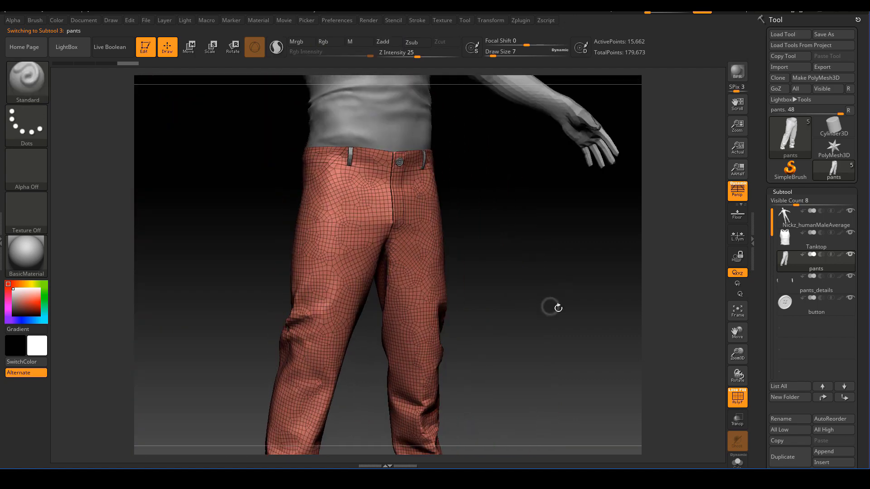
right_click_drag(547, 269, 555, 285, "ctrl")
left_click_drag(858, 375, 846, 308)
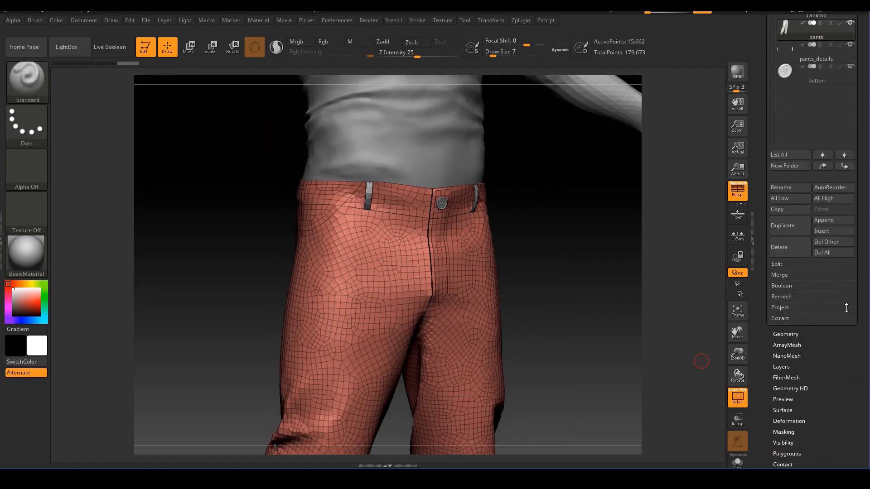
left_click(794, 336)
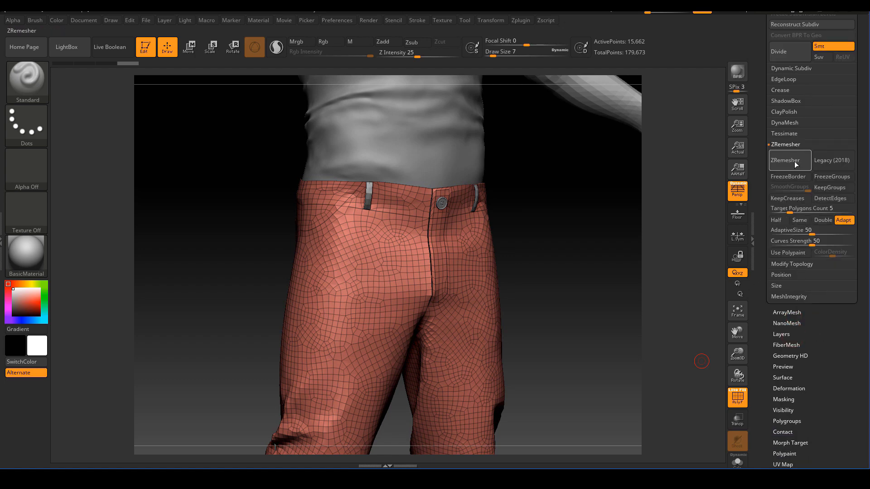
left_click(803, 208)
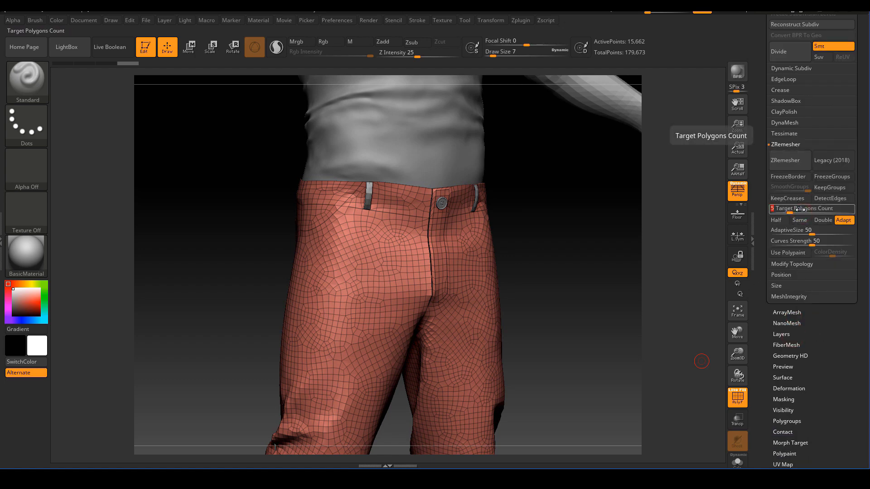
left_click_drag(592, 254, 630, 256)
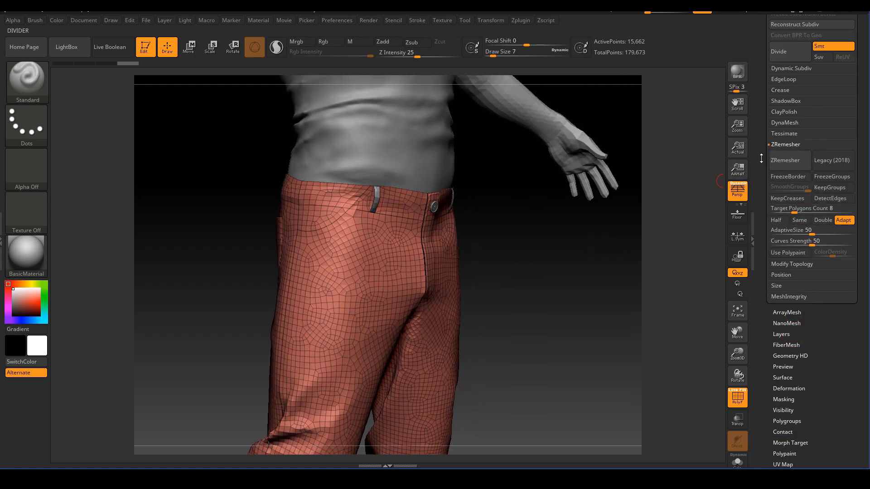
left_click(791, 161)
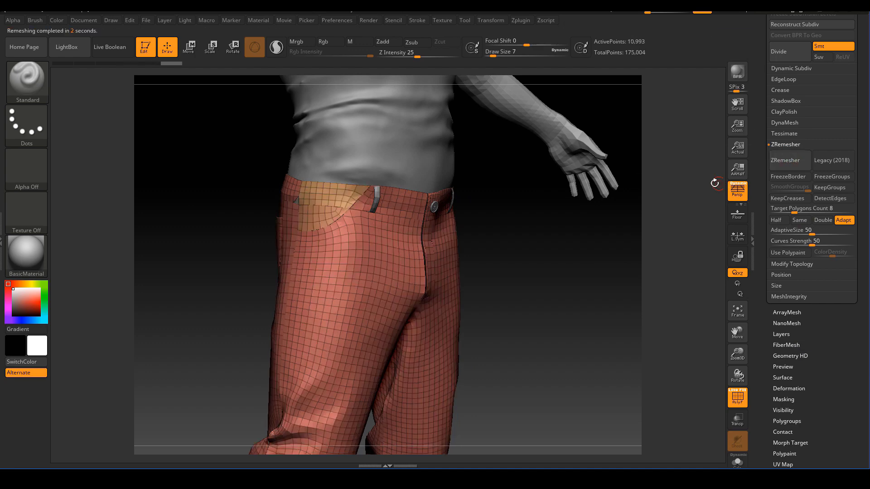
Examine the remeshed pants' topology and polygroups around the side, front pocket, fly and legs
left_click_drag(579, 285, 269, 187)
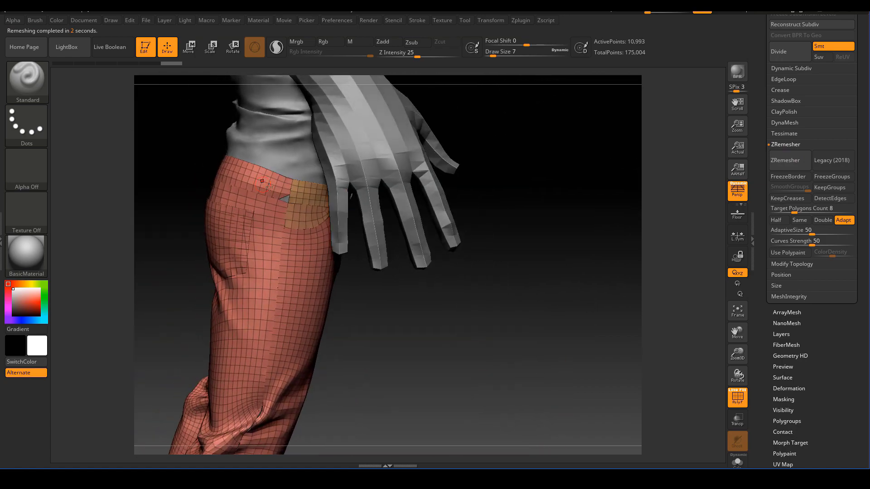
left_click_drag(410, 338, 505, 317)
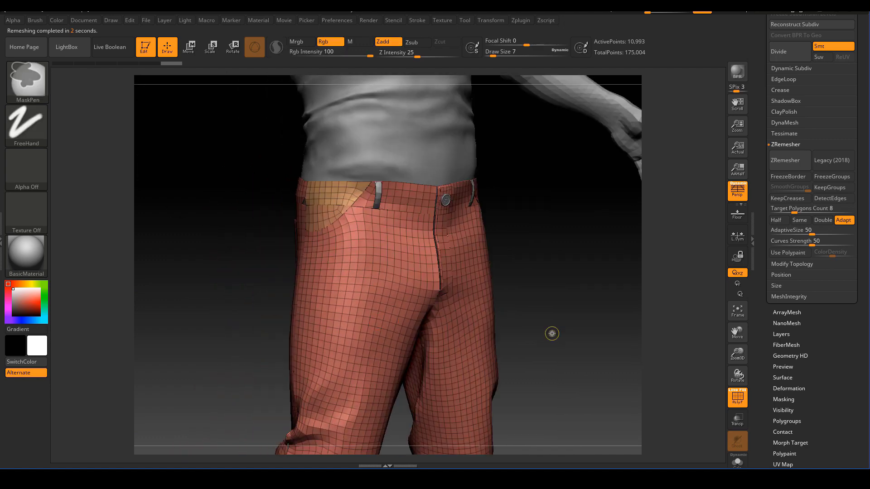
right_click_drag(551, 334, 495, 327, "ctrl")
left_click_drag(495, 327, 496, 312, "alt")
mouse_move(497, 317)
left_mouse_down()
mouse_move(508, 329)
mouse_move(521, 266)
mouse_move(418, 283)
mouse_move(525, 285)
left_mouse_up()
right_click_drag(499, 202, 502, 240, "ctrl")
mouse_move(502, 240)
left_mouse_down("alt")
mouse_move(550, 246)
mouse_move(551, 262)
mouse_move(569, 270)
left_mouse_up("alt")
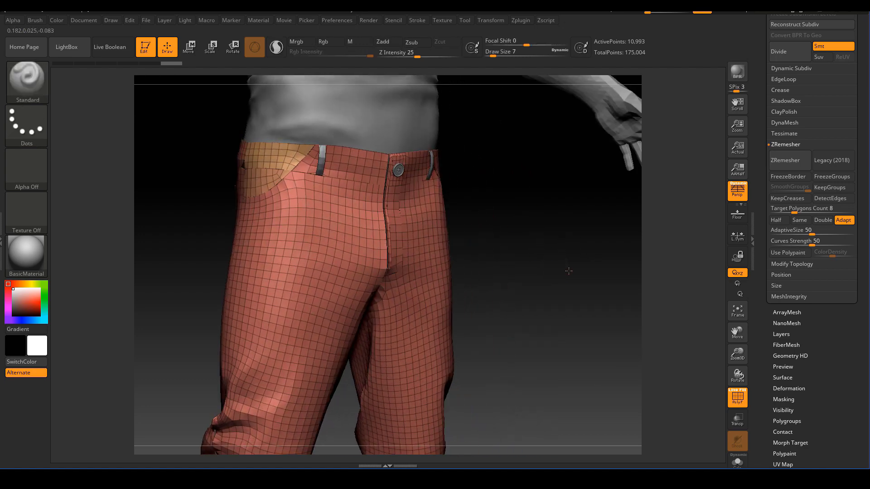
right_click_drag(542, 254, 556, 281, "ctrl")
mouse_move(557, 281)
left_mouse_down()
mouse_move(540, 274)
mouse_move(549, 266)
mouse_move(528, 260)
mouse_move(545, 271)
mouse_move(550, 299)
mouse_move(518, 249)
mouse_move(534, 286)
mouse_move(569, 292)
mouse_move(535, 291)
mouse_move(561, 299)
mouse_move(525, 273)
mouse_move(562, 272)
left_mouse_up()
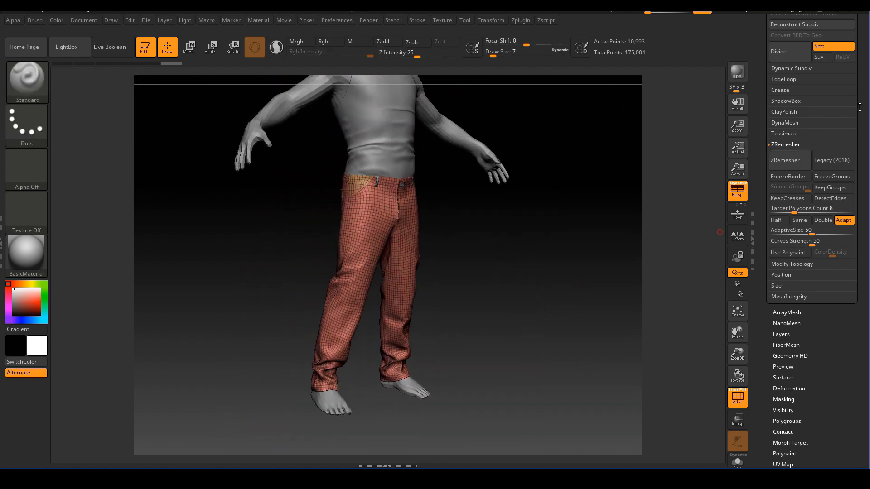
Export the remeshed pants in OBJ format as pants into a new folder named "for maya"
left_click_drag(860, 107, 854, 218)
left_click(792, 192)
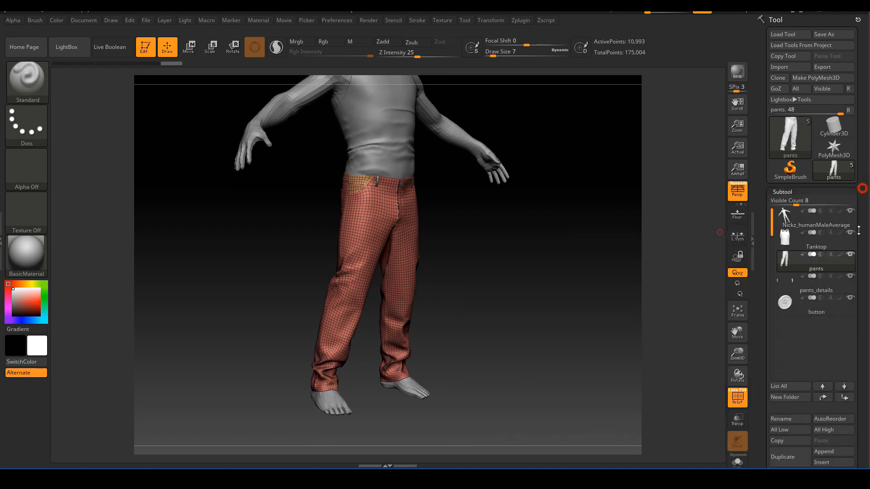
left_click(833, 67)
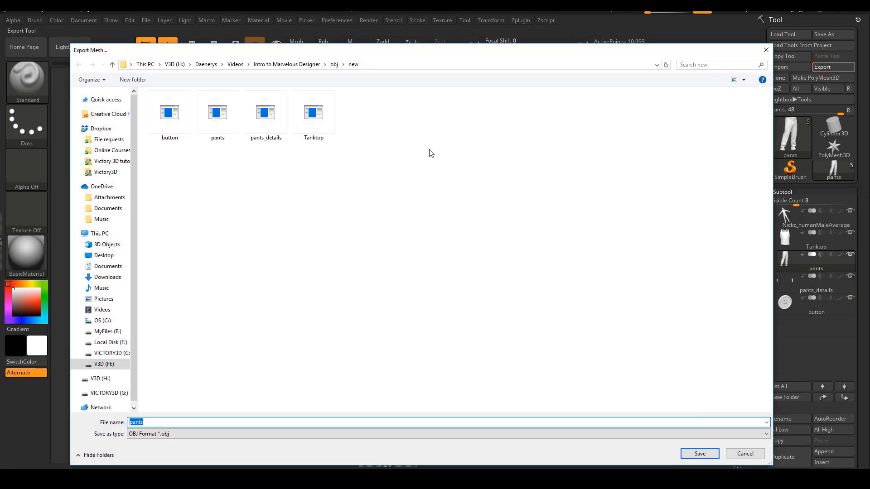
left_click(375, 227)
left_click(264, 317)
key("ctrl+shift+n")
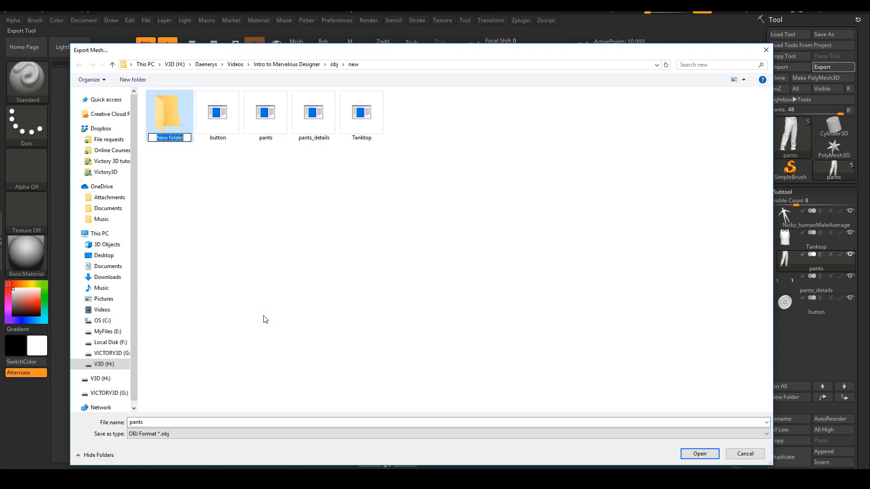
type("fr")
type("r maya")
key("Return")
key("Return")
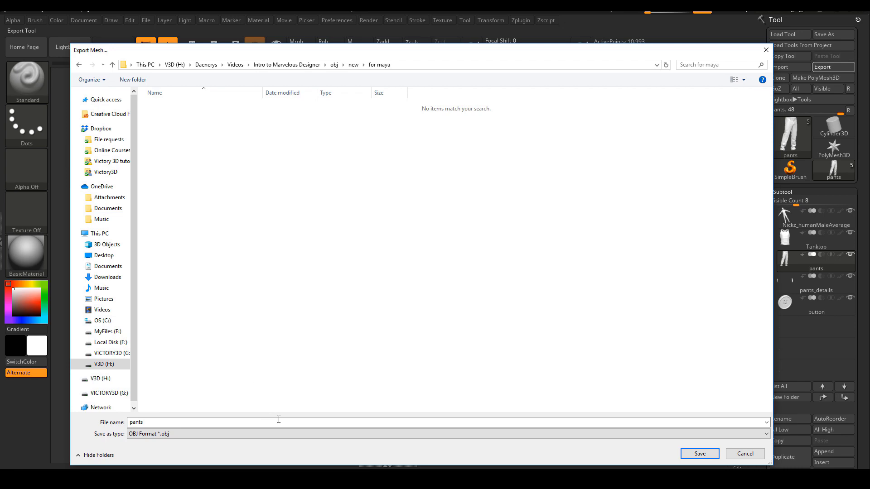
left_click(700, 454)
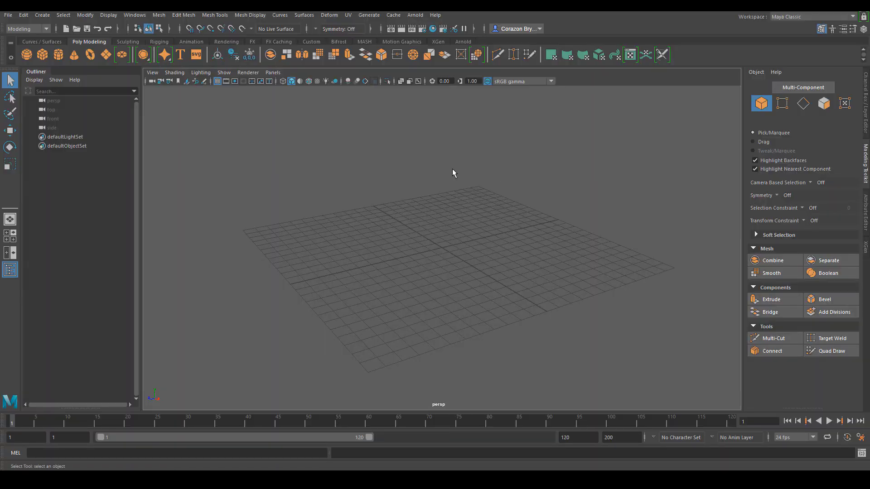
Switch to Maya and import pants.OBJ from the "for maya" folder inside Intro to Marvelous Designer, obj, new
left_click_drag(427, 272, 365, 326, "alt")
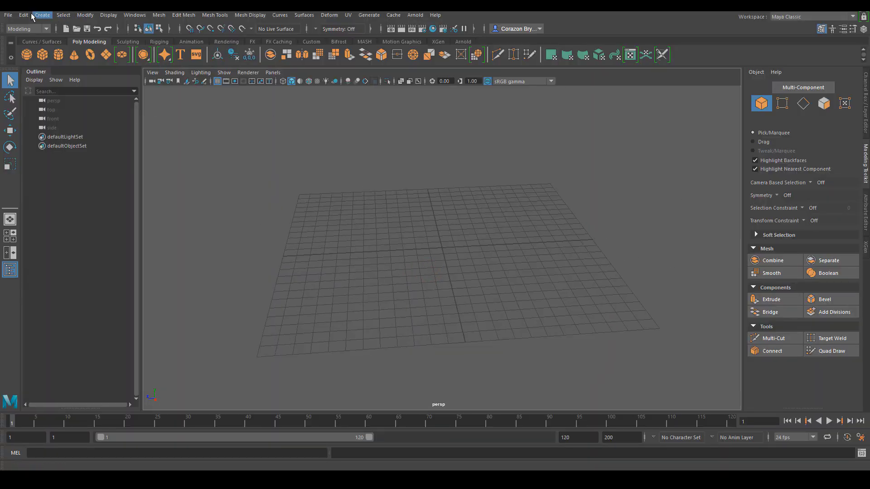
left_click(8, 15)
left_click(28, 116)
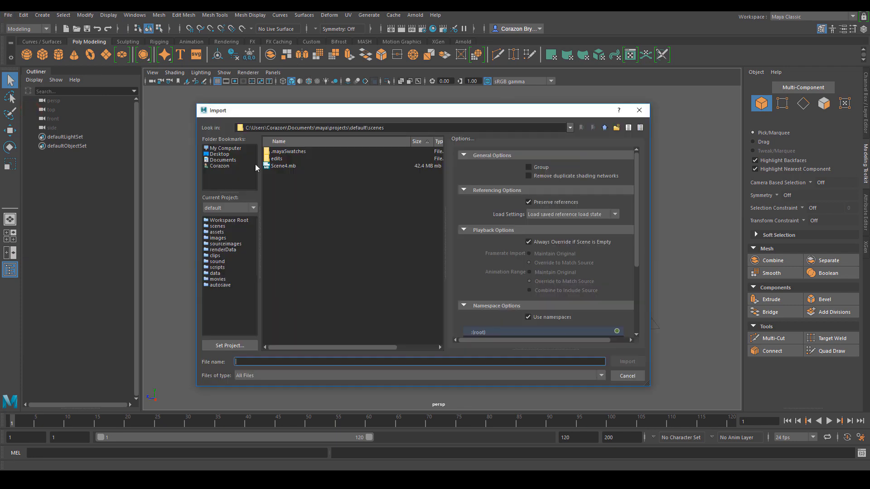
left_click(238, 149)
double_click(280, 188)
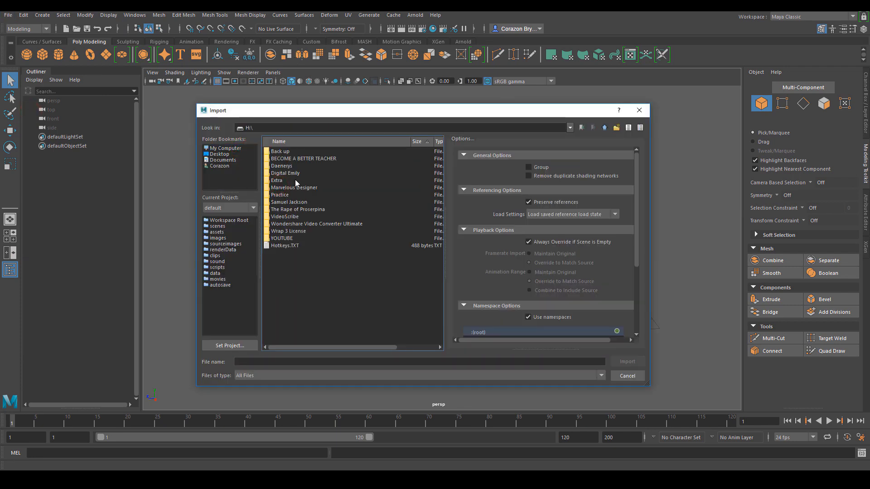
double_click(277, 166)
double_click(280, 166)
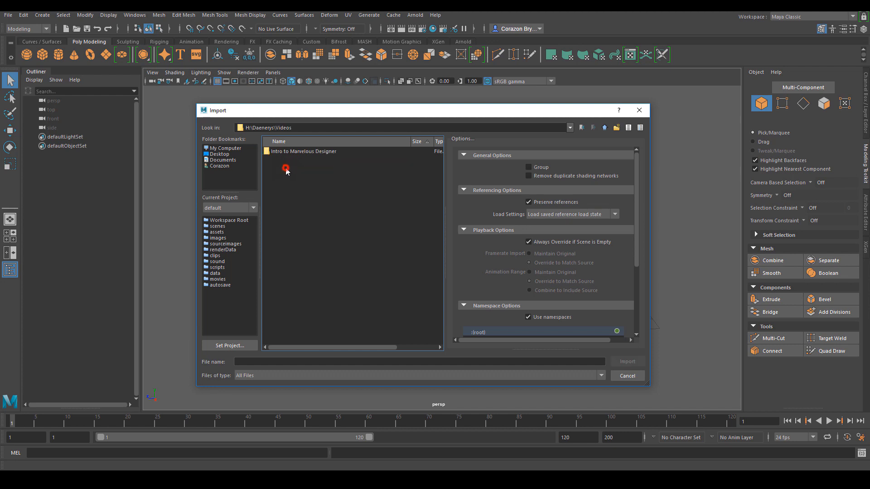
double_click(286, 151)
left_click(281, 160)
double_click(281, 159)
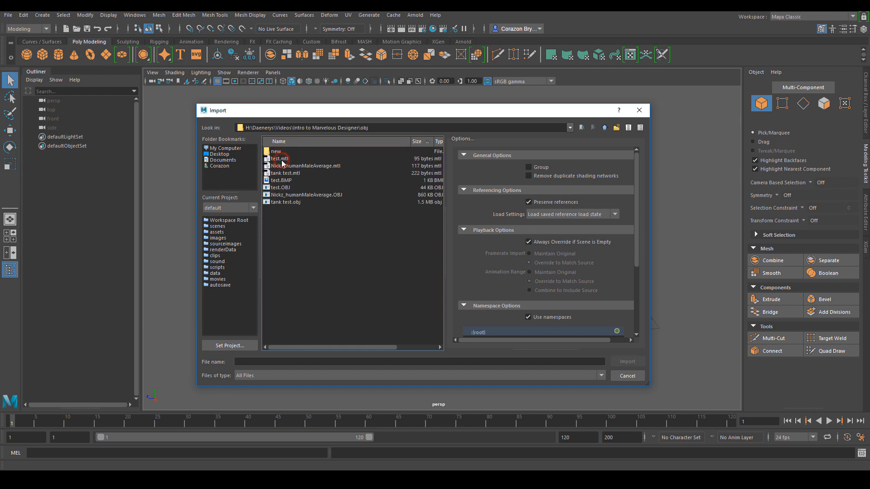
double_click(277, 152)
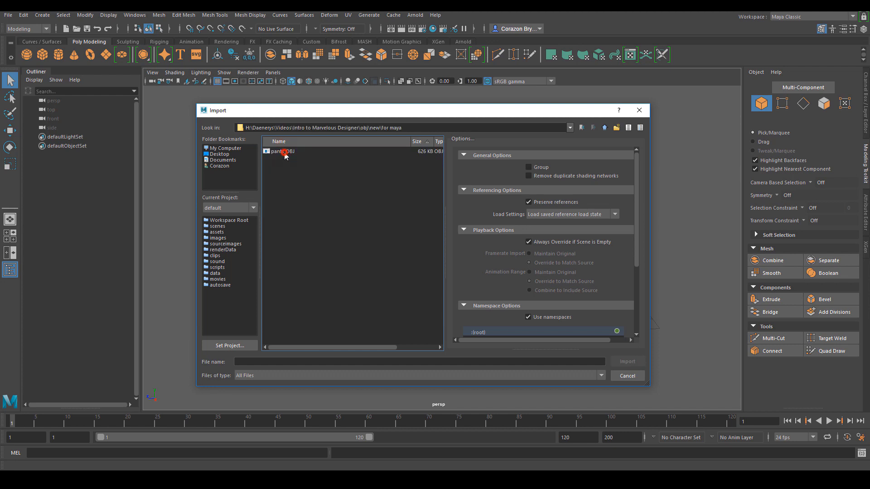
double_click(284, 151)
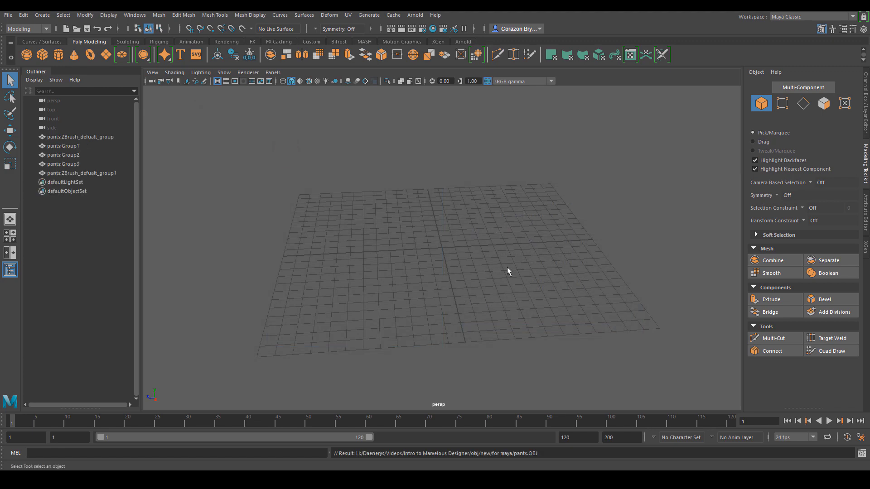
Examine the imported pants' surface around the crotch and thighs, selecting the main leg mesh to see its wireframe
scroll(549, 259, "up", 10)
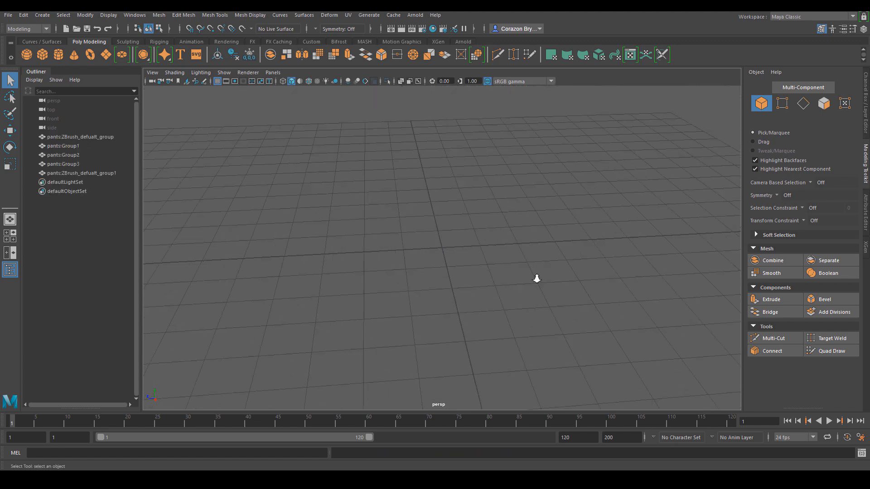
scroll(535, 277, "down", 10)
left_click_drag(481, 295, 562, 289, "alt")
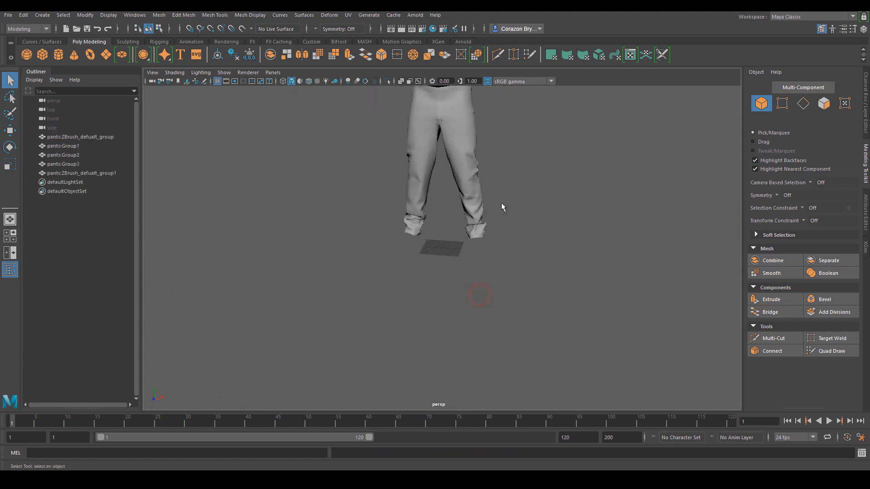
middle_click_drag(501, 206, 498, 330, "alt")
right_click_drag(472, 272, 588, 454, "alt")
left_click_drag(464, 284, 498, 269, "alt")
right_click_drag(498, 269, 534, 290, "alt")
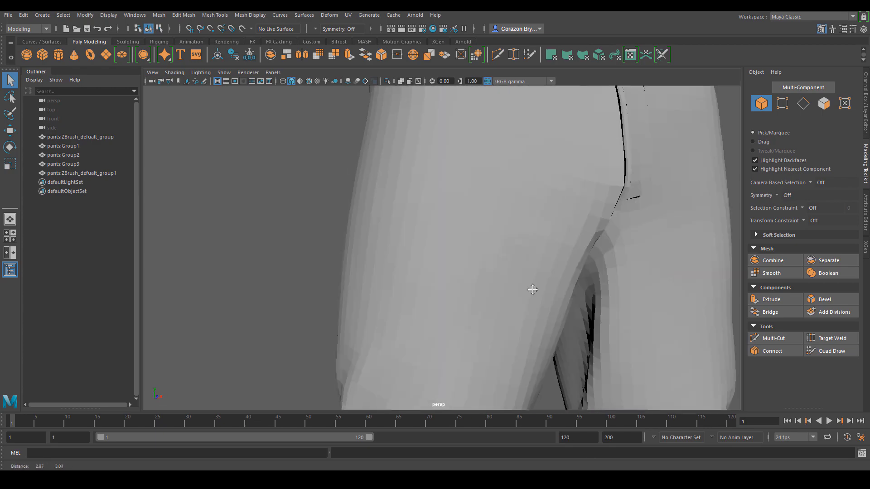
middle_click_drag(533, 290, 469, 326, "alt")
left_click(338, 300)
left_click_drag(408, 291, 421, 179, "alt")
right_click_drag(420, 180, 471, 175, "alt")
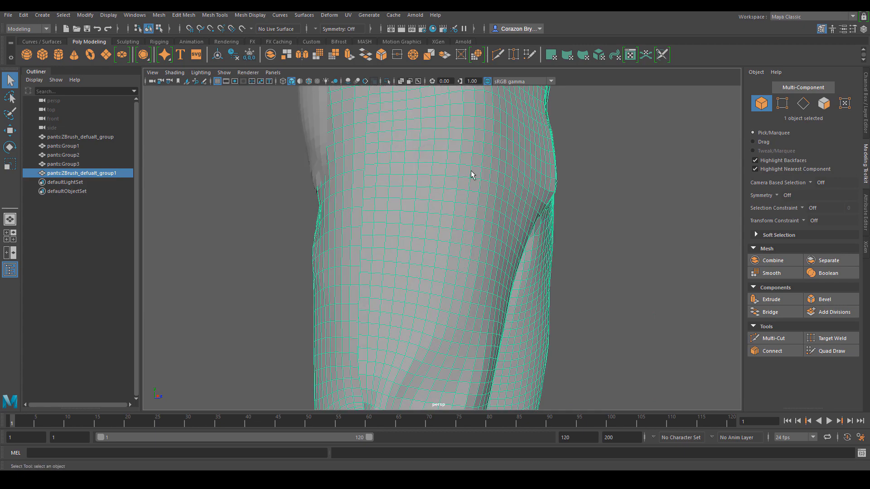
Examine the pants mesh around the waist, including the triangular opening where two parts meet at the side
middle_click_drag(471, 175, 442, 295, "alt")
right_click_drag(308, 218, 362, 226, "alt")
left_click_drag(361, 226, 415, 216, "alt")
middle_click_drag(447, 163, 391, 245, "alt")
right_click_drag(391, 245, 370, 287, "alt")
left_click_drag(365, 245, 355, 188, "alt")
right_click_drag(355, 189, 362, 231, "alt")
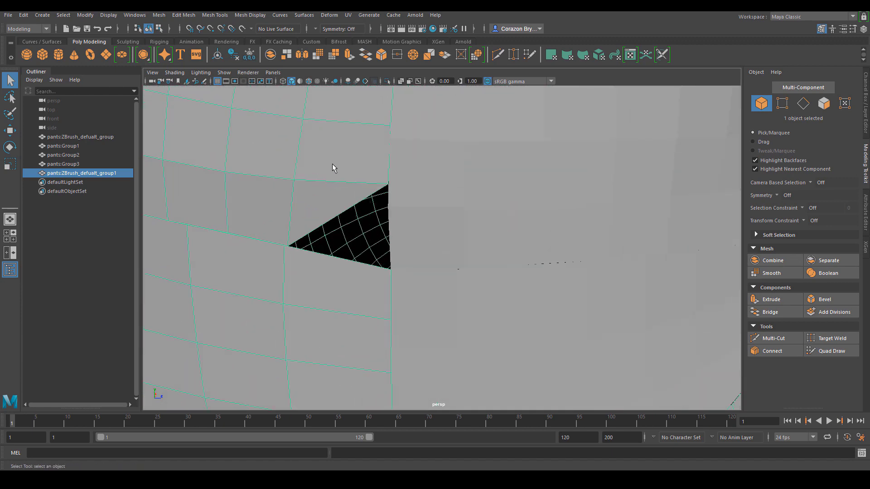
right_click_drag(327, 170, 448, 222, "alt")
scroll(449, 221, "down", 6)
left_click(609, 249)
scroll(426, 249, "down", 4)
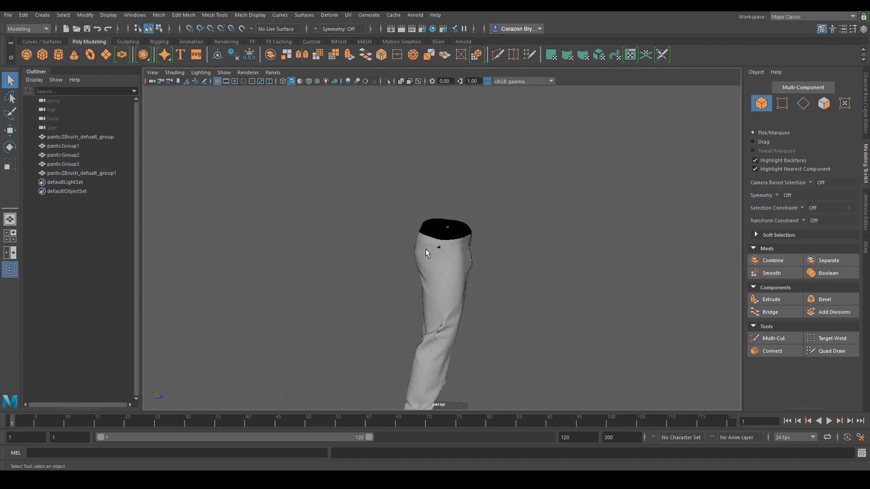
scroll(443, 252, "up", 12)
scroll(444, 255, "down", 5)
Delete the triangular face beside the opening below the waistband of the main pants mesh
left_click(353, 206)
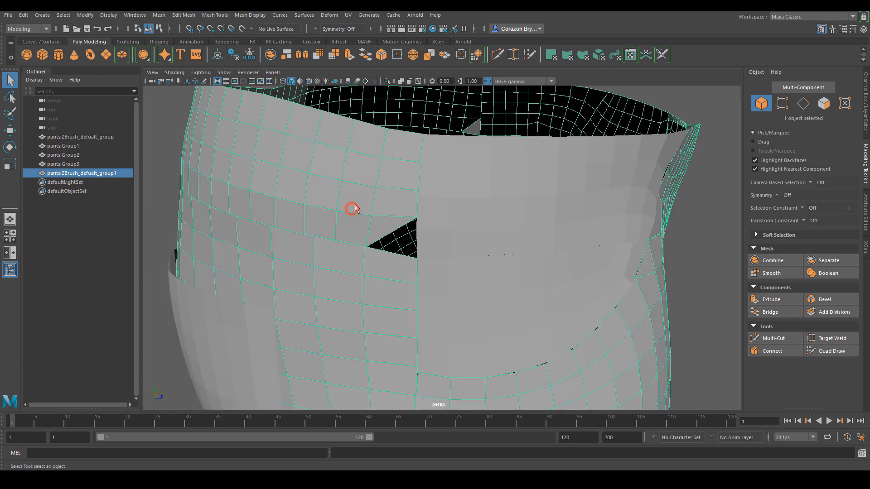
right_click(370, 185)
left_click(370, 210)
left_click(384, 236)
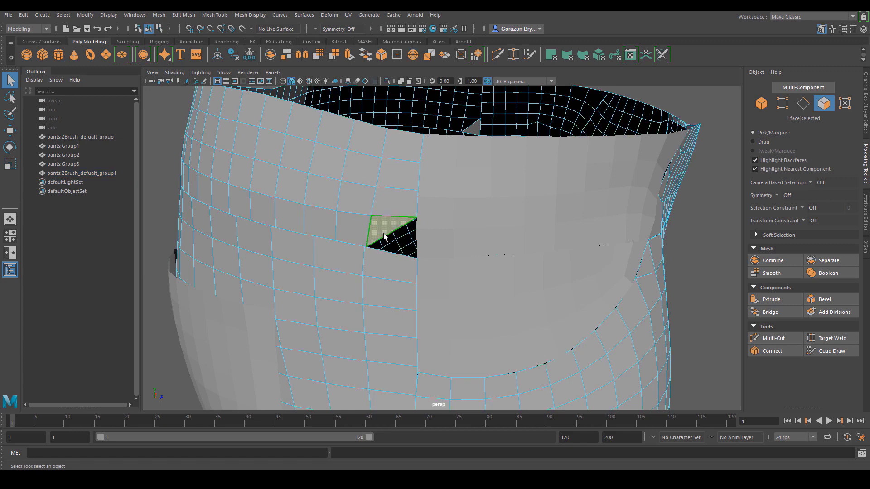
key("Delete")
Extrude the upper edge of the four-sided hole below the waistband downwards to cover most of the opening
right_click(388, 191)
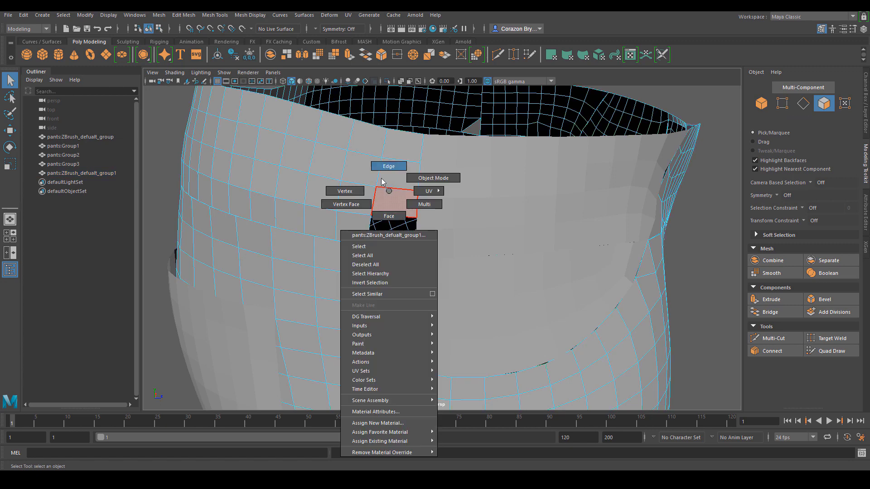
left_click(381, 171)
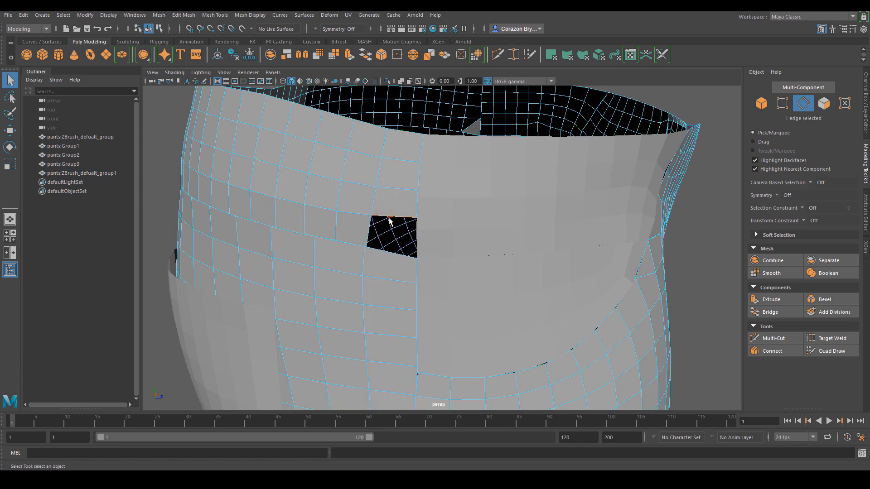
scroll(392, 213, "down", 5)
scroll(402, 227, "up", 9)
scroll(397, 231, "down", 3)
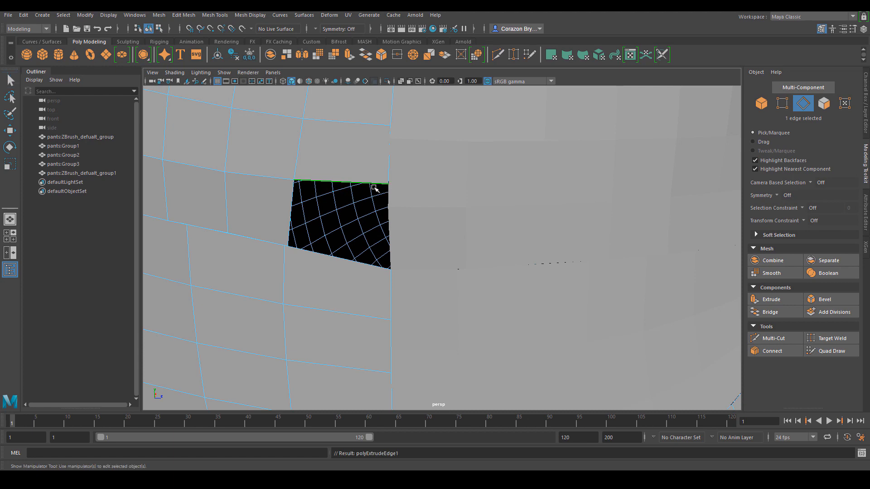
key("ctrl+e")
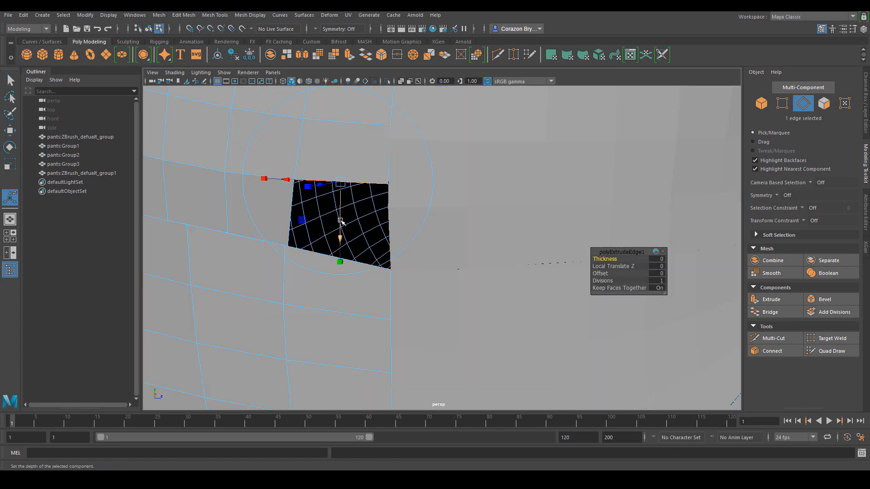
left_click_drag(340, 221, 330, 279)
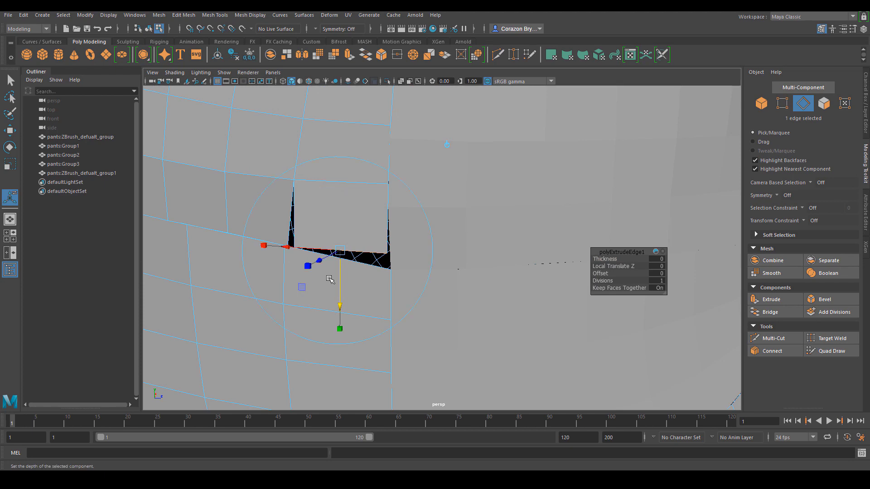
Move the new face's lower inner corner vertex close to the adjoining face's corner, using wireframe display
right_click(316, 281)
left_click(270, 221)
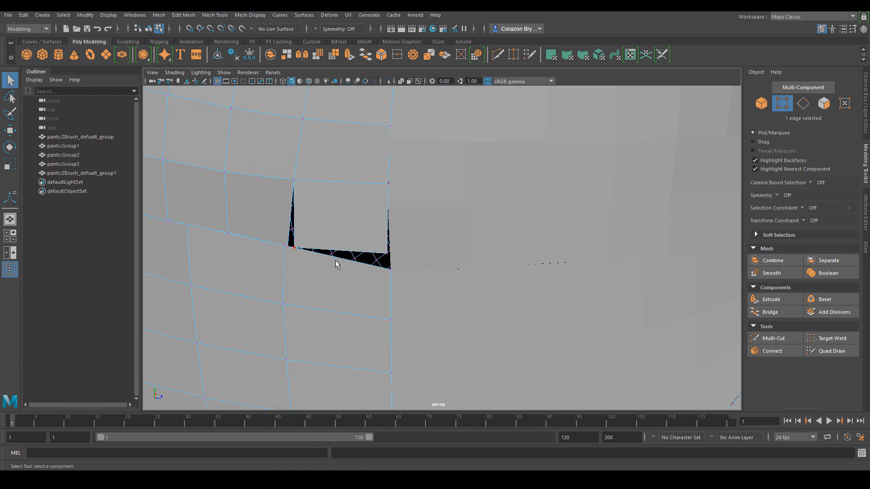
left_click_drag(304, 280, 331, 277, "alt")
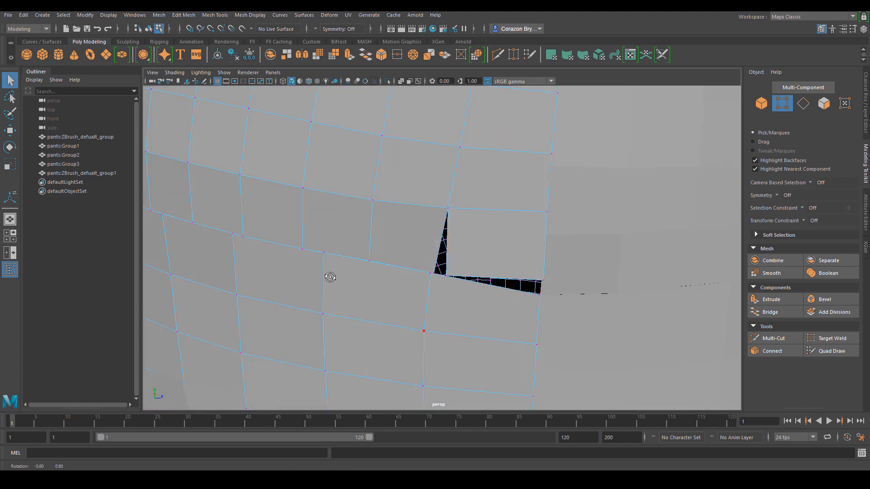
right_click_drag(331, 277, 464, 334, "alt")
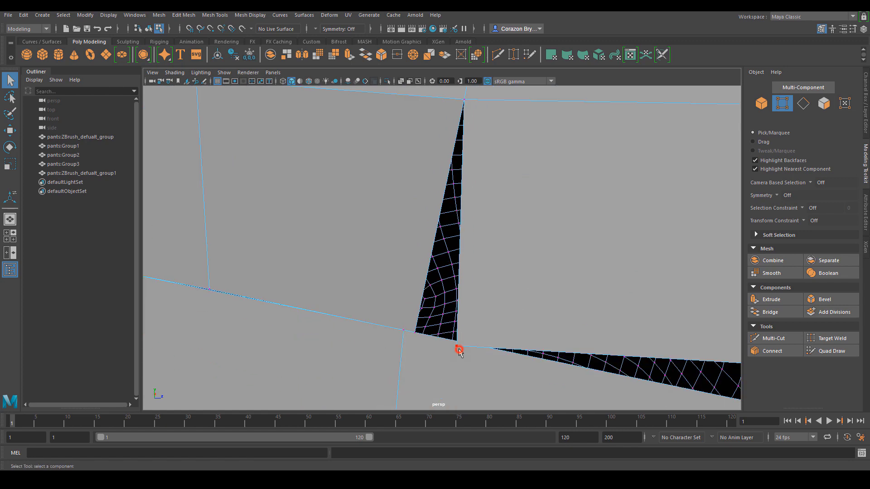
key("4")
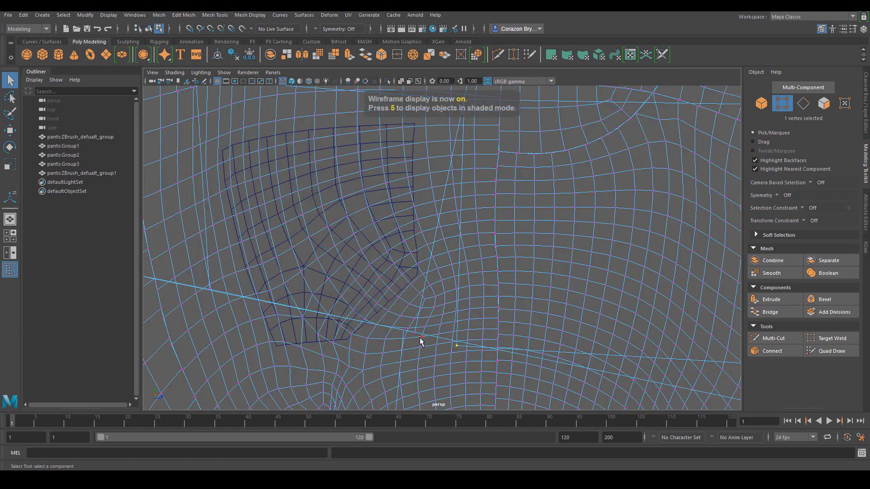
key("w")
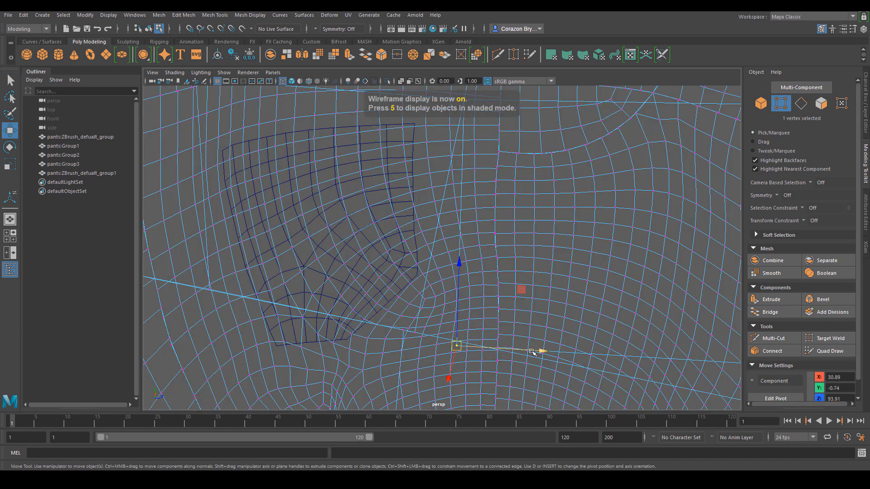
left_click_drag(537, 352, 420, 374)
Merge the moved vertex with the adjoining face's corner vertex to close the side gap, working in shaded display
left_click(415, 333, "shift")
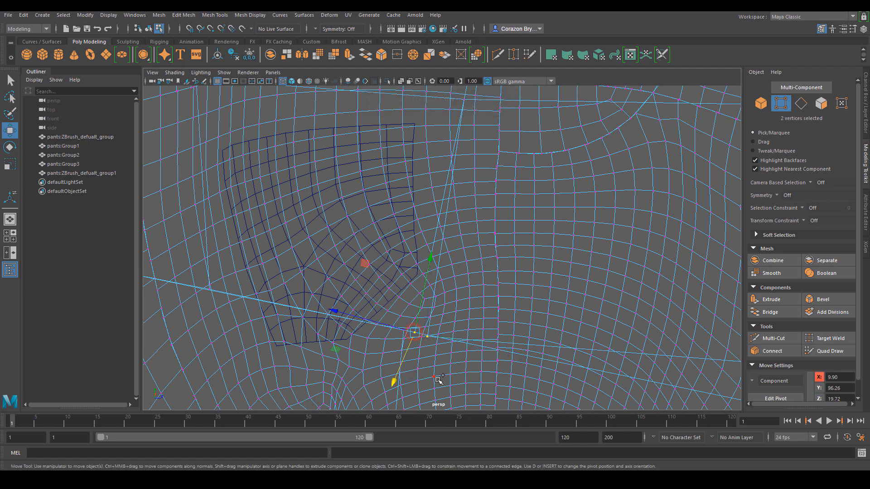
key("5")
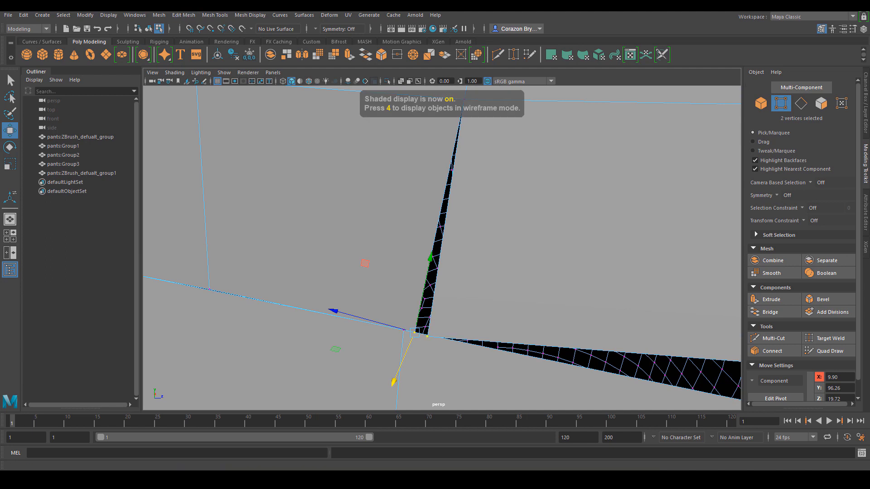
left_click(183, 15)
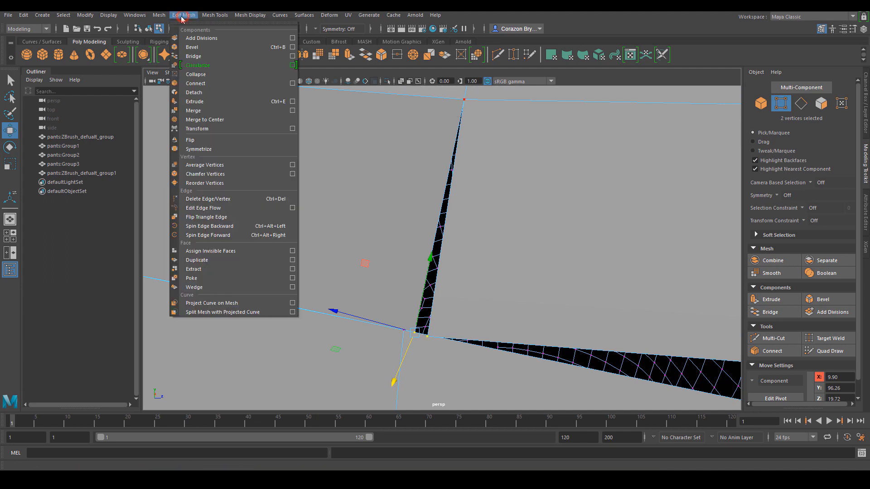
left_click(193, 110)
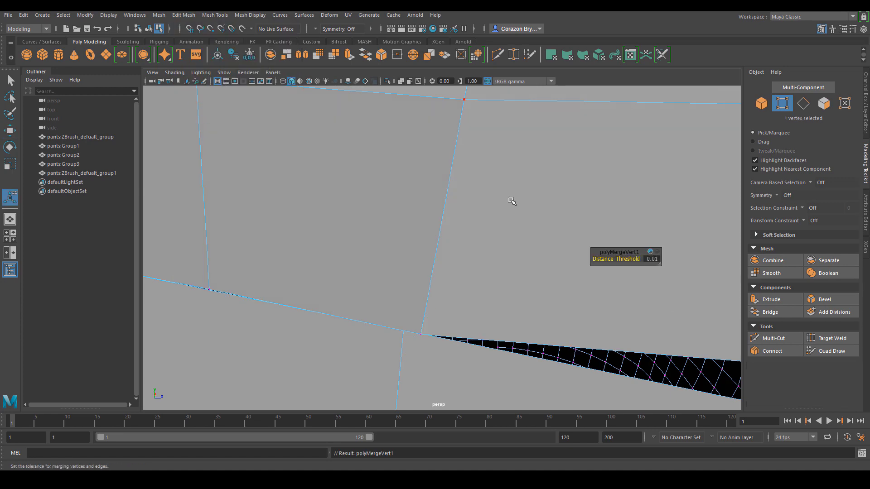
scroll(563, 317, "down", 5)
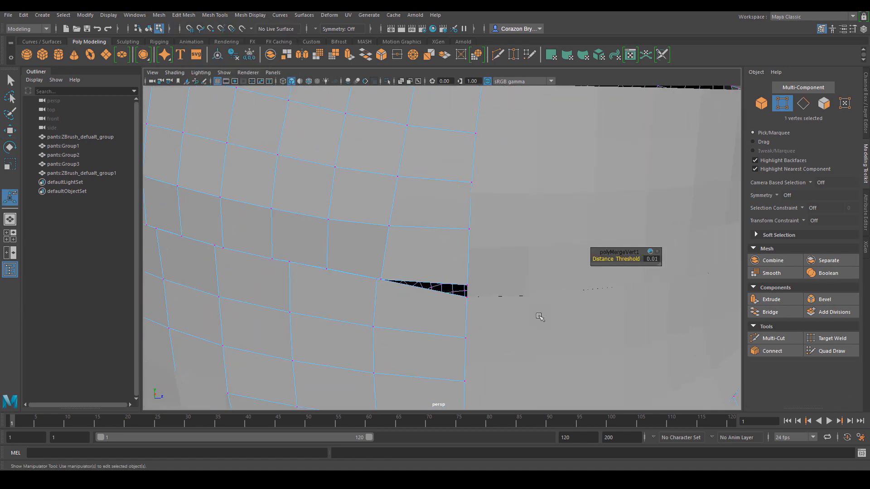
Move the free corner vertex of the filled side panel down to close the remaining triangular gap below the waistband
left_click(467, 286)
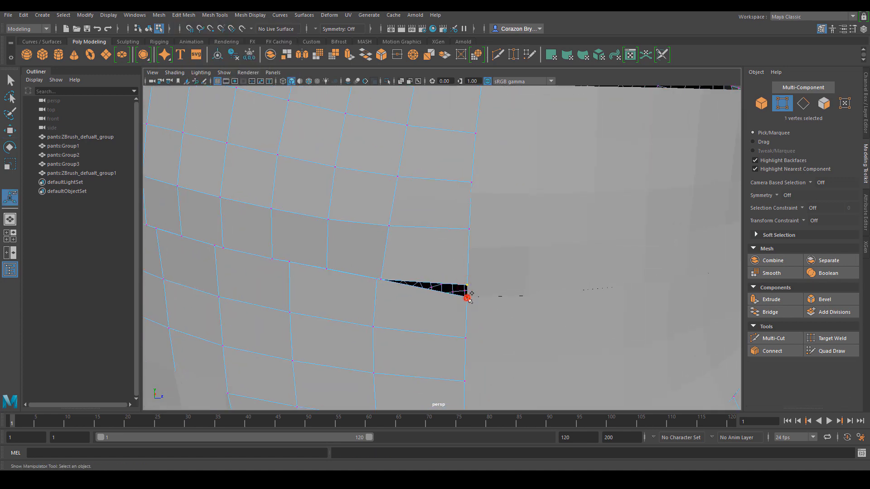
scroll(445, 335, "down", 6)
scroll(446, 338, "up", 6)
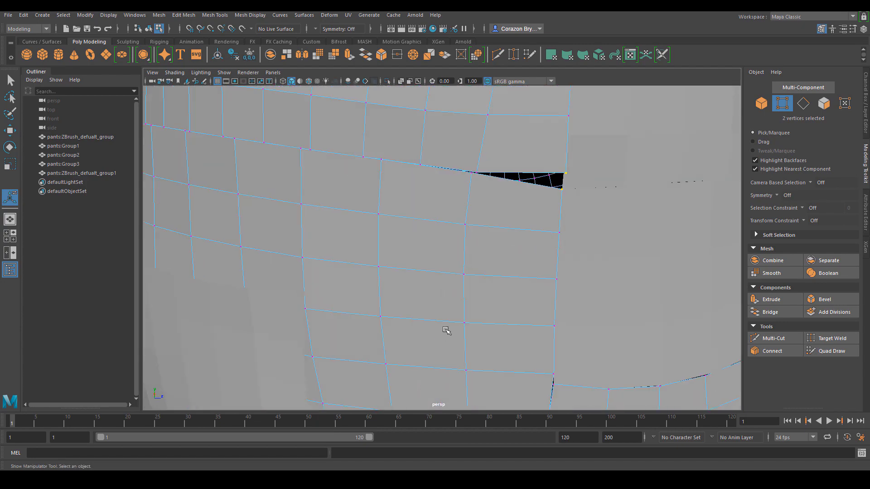
middle_click_drag(447, 334, 520, 275, "alt")
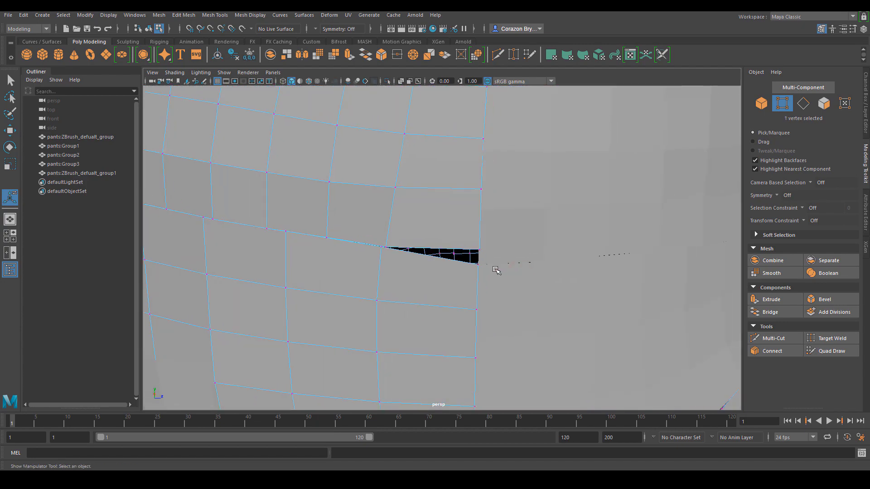
key("4")
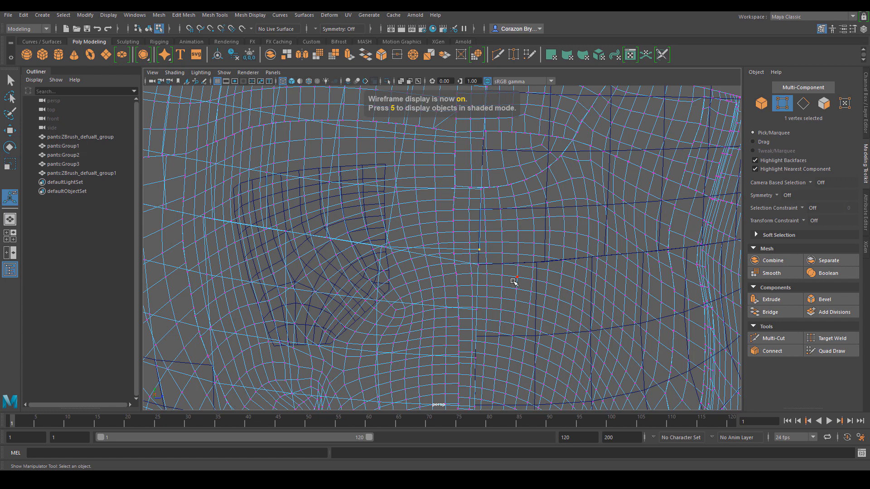
key("5")
key("6")
key("w")
left_click_drag(481, 173, 486, 188)
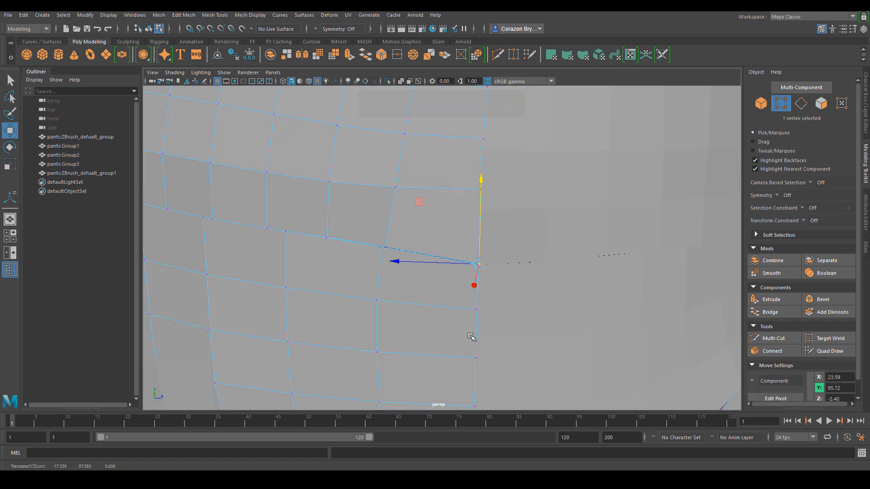
left_click_drag(471, 336, 486, 343, "alt")
middle_click_drag(485, 344, 499, 317, "alt")
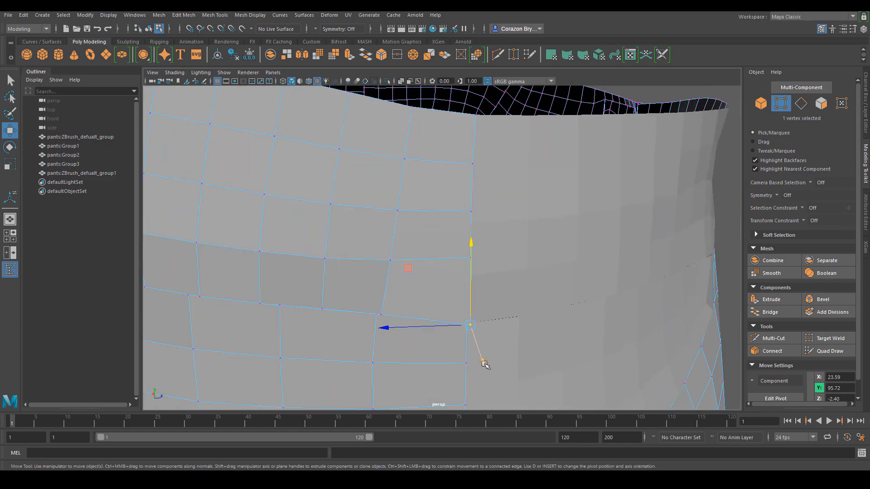
middle_click_drag(485, 365, 479, 358)
Delete the triangular face directly above the triangular hole on the back of the pants below the waistband
right_click_drag(489, 362, 422, 305, "alt")
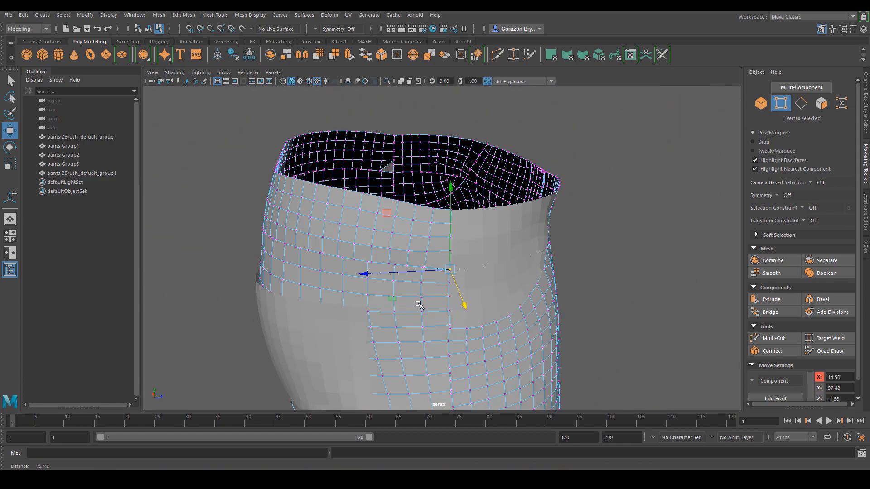
left_click_drag(560, 374, 369, 297, "alt")
middle_click_drag(369, 298, 447, 305, "alt")
left_click_drag(447, 305, 366, 229, "alt")
right_click_drag(365, 229, 498, 254, "alt")
middle_click_drag(499, 254, 485, 317, "alt")
right_click_drag(485, 317, 535, 343, "alt")
left_click_drag(535, 343, 507, 312, "alt")
right_click_drag(471, 309, 517, 332, "alt")
left_click_drag(517, 330, 503, 326, "alt")
right_click_drag(503, 326, 533, 347, "alt")
left_click_drag(533, 347, 523, 346, "alt")
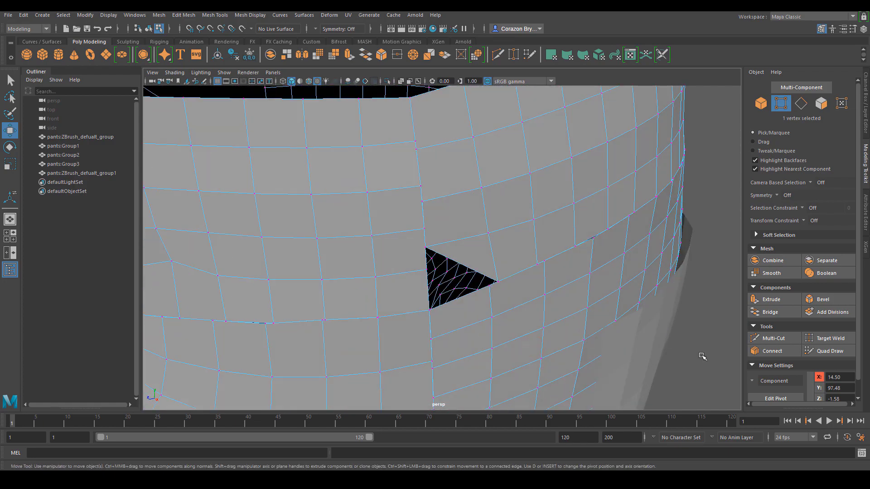
left_click(702, 356)
right_click_drag(549, 220, 548, 244)
left_click(479, 246)
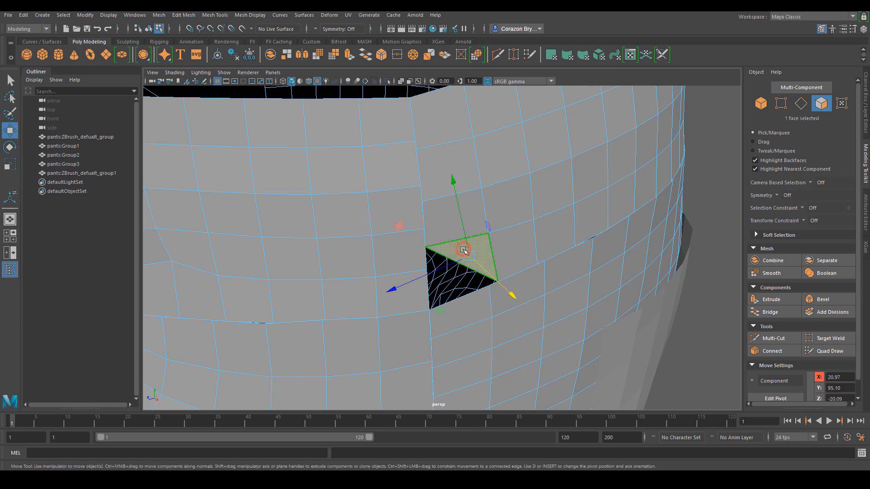
key("Delete")
Extrude the upper edge of the four-sided back hole downwards and shift it sideways to cover most of the opening
right_click_drag(466, 183, 420, 183)
left_click(462, 240)
left_click(480, 219)
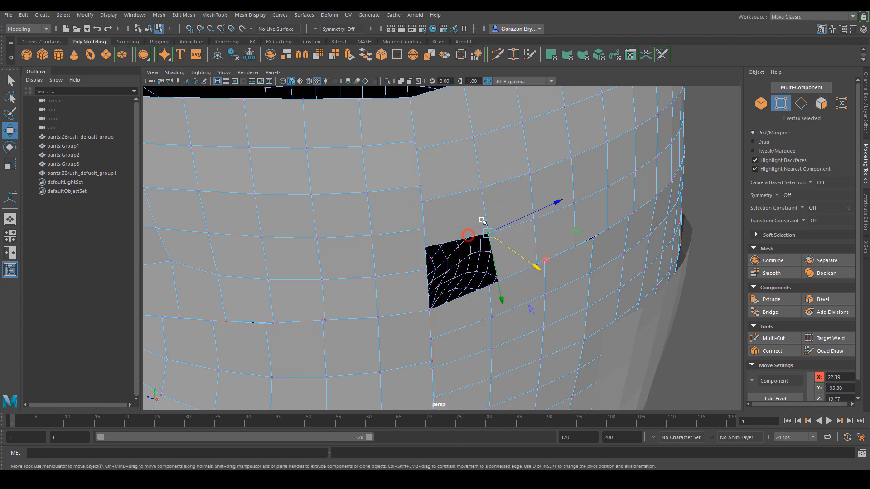
right_click_drag(473, 186, 472, 164)
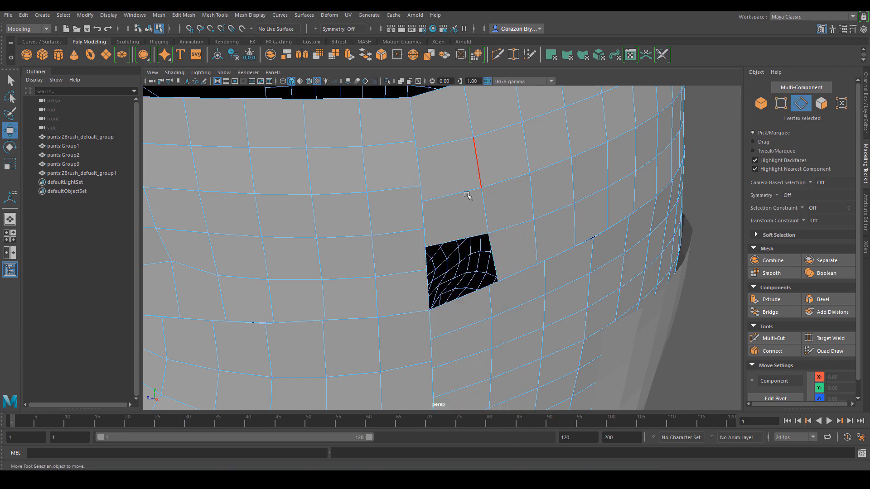
left_click(455, 240)
key("ctrl+e")
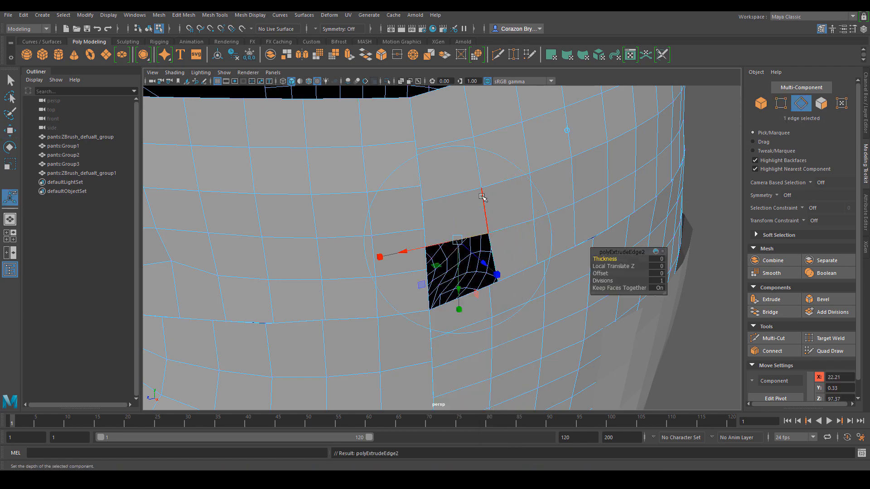
left_click_drag(459, 279, 460, 338)
left_click_drag(544, 335, 540, 343, "alt")
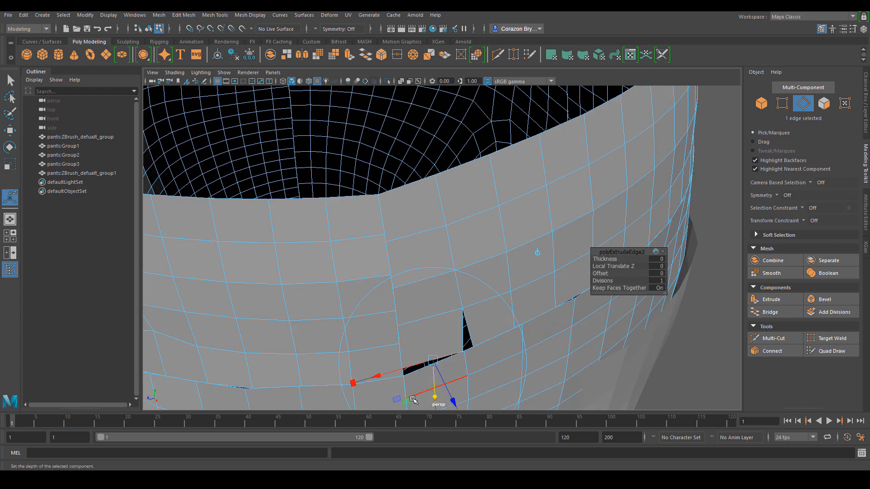
left_click_drag(382, 378, 390, 376)
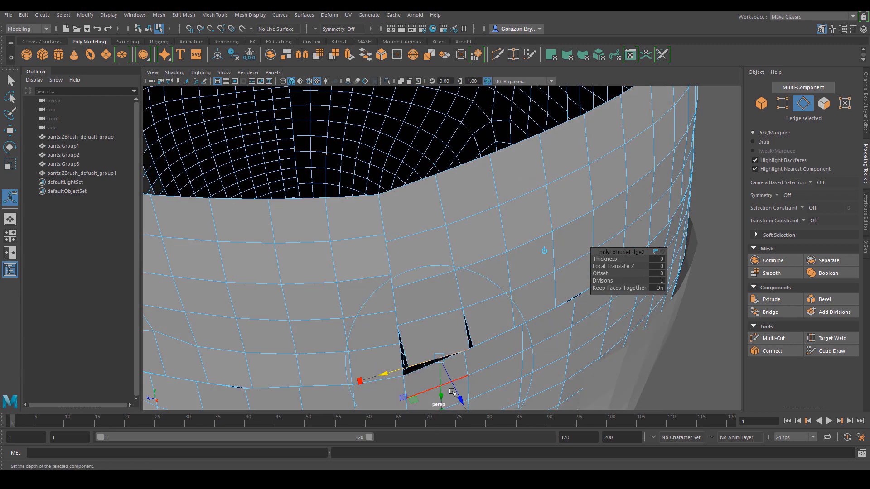
left_click_drag(525, 361, 492, 325, "alt")
left_click_drag(578, 306, 701, 358, "alt")
Merge the new face's lower corner vertex with the adjacent mesh corner to close the wider side gap, checking the selection in wireframe
key("q")
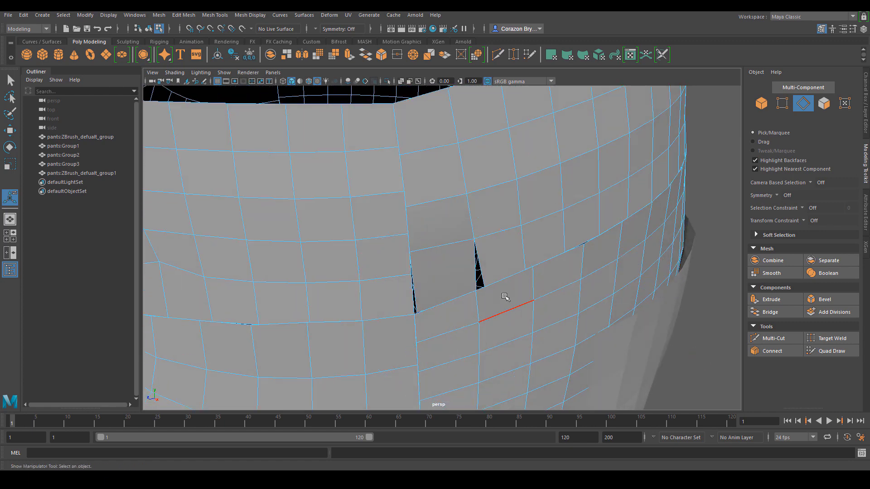
right_click_drag(496, 222, 459, 232)
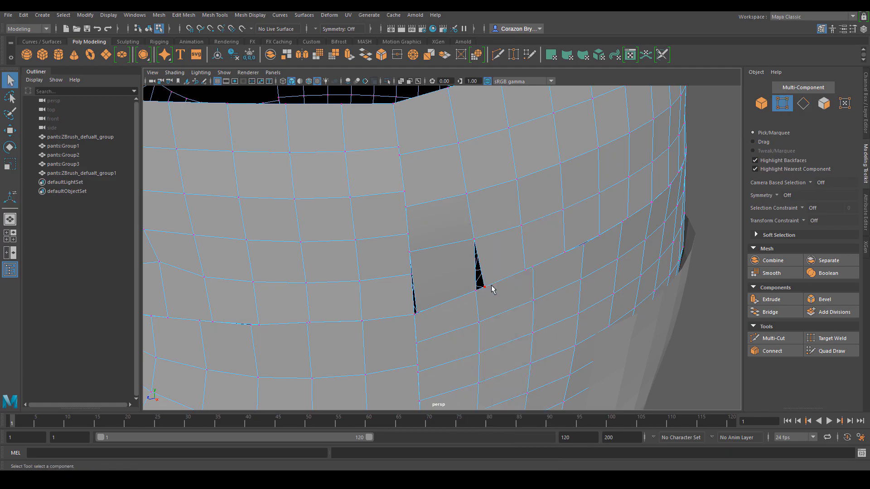
key("4")
left_click_drag(507, 297, 499, 354, "alt")
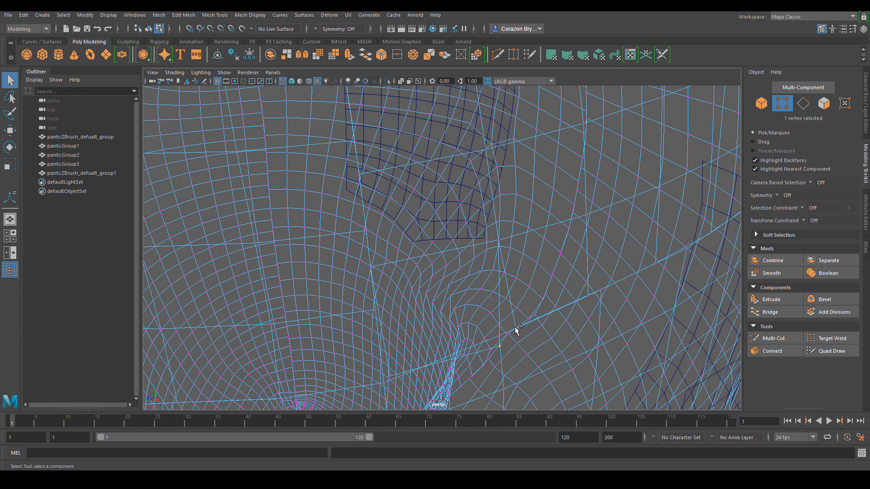
scroll(521, 339, "up", 5)
key("5")
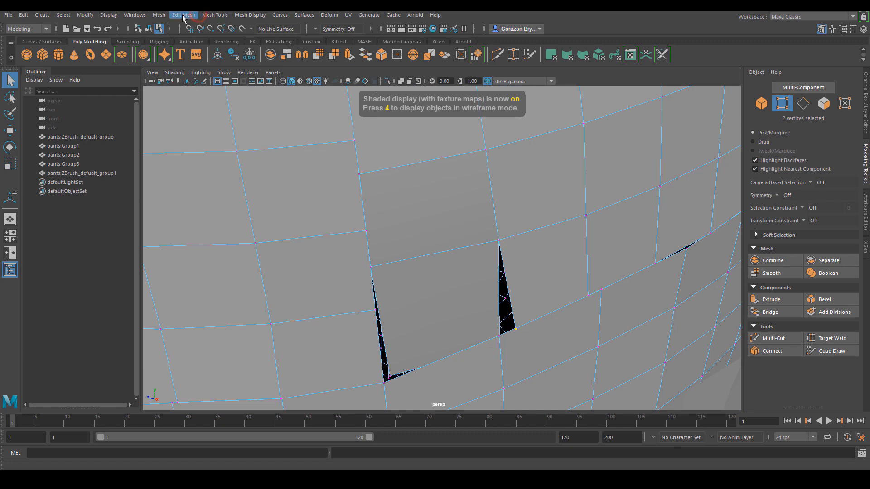
left_click(183, 15)
left_click(208, 112)
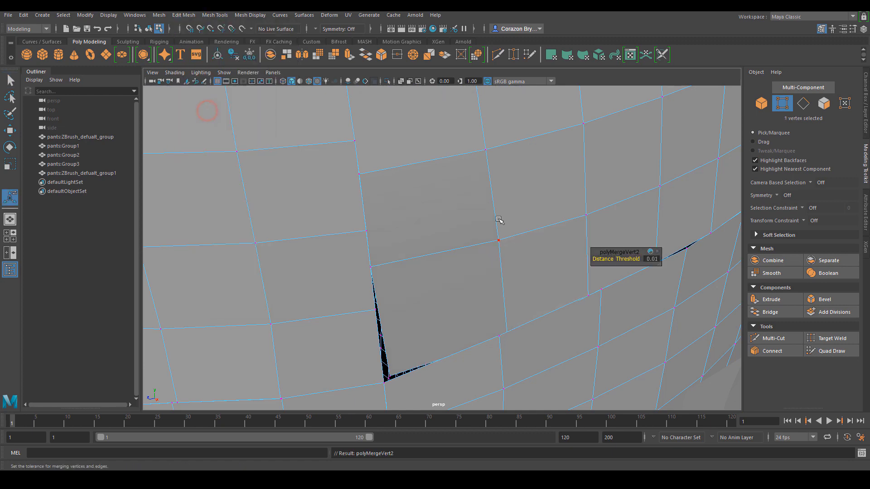
Move the new face's other lower corner vertex sideways to the vertical seam to close the remaining narrow gap
left_click_drag(504, 330, 407, 346, "alt")
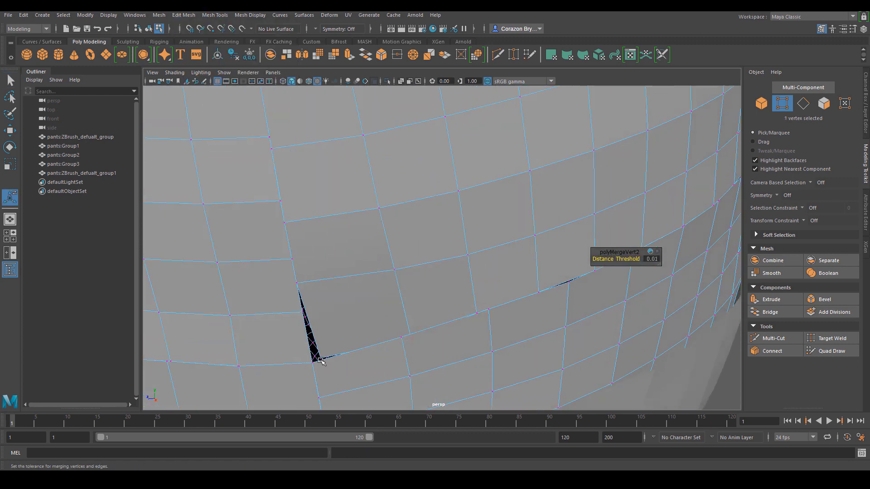
left_click(323, 358)
key("w")
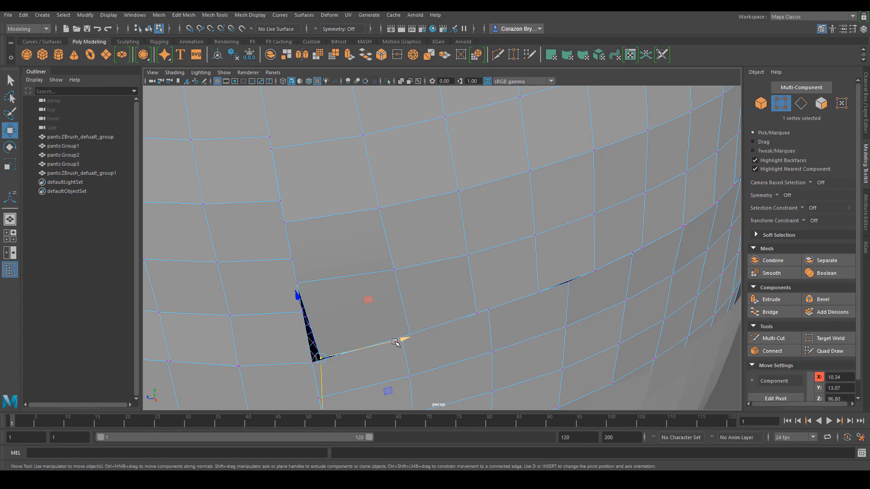
left_click_drag(400, 342, 392, 344)
Extrude the four border edges at the top of the front centre seam across the gap
right_click_drag(392, 345, 352, 297, "alt")
left_click_drag(351, 297, 460, 297, "alt")
right_click_drag(460, 297, 466, 248, "alt")
left_click_drag(467, 249, 557, 262, "alt")
right_click_drag(557, 262, 520, 264, "alt")
left_click_drag(520, 264, 514, 208, "alt")
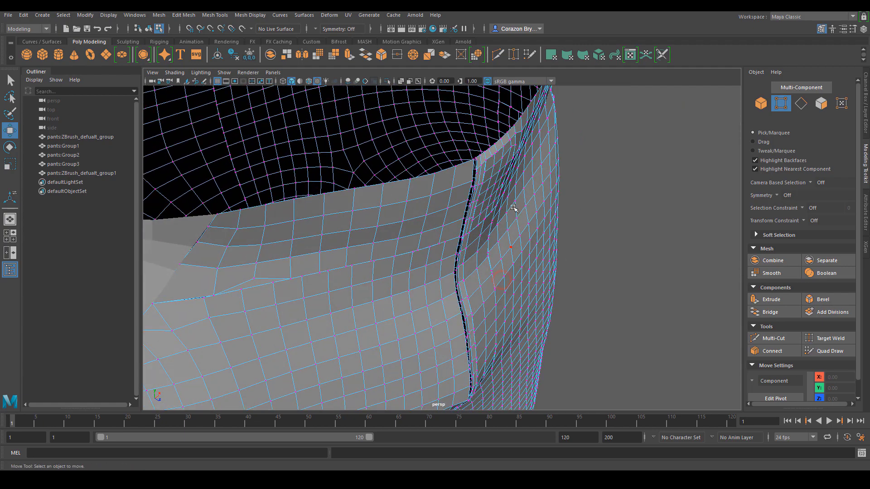
right_click(514, 207)
right_click_drag(512, 186, 511, 185)
left_click(475, 169)
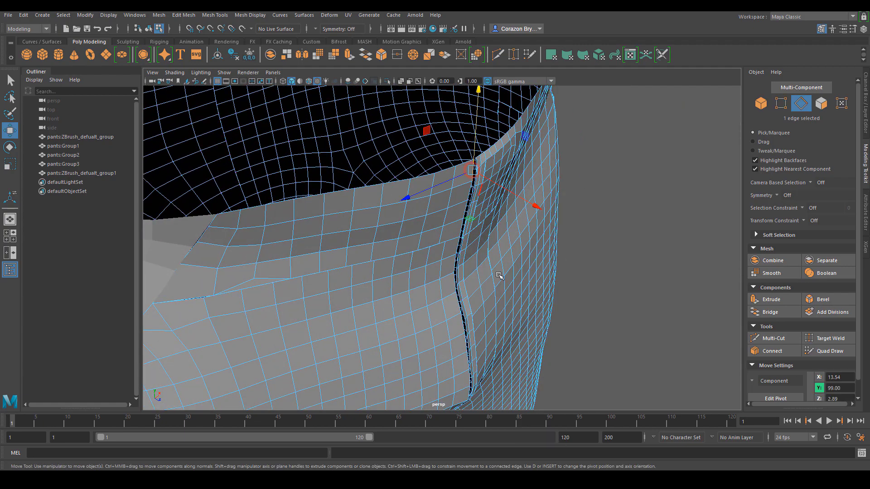
left_click_drag(504, 287, 401, 362, "alt")
right_click_drag(401, 363, 386, 346, "alt")
left_click_drag(386, 346, 456, 379, "alt")
key("ctrl+e")
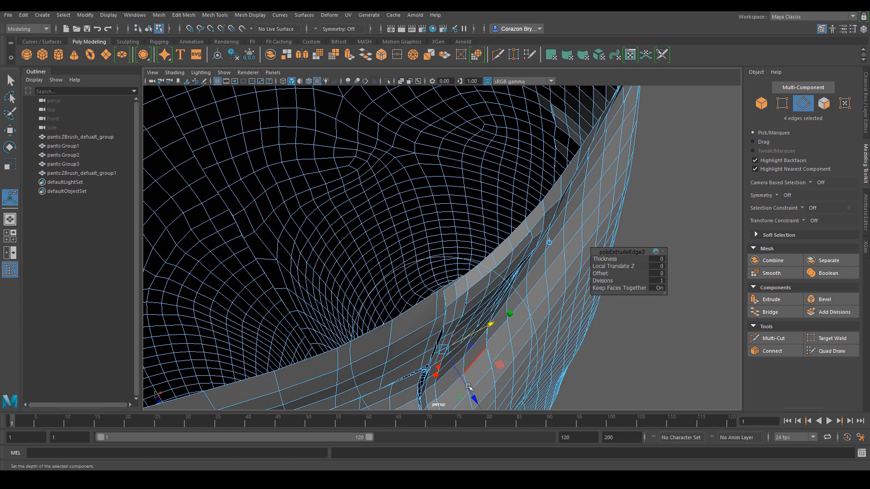
left_click_drag(469, 387, 467, 343, "alt")
middle_click_drag(466, 343, 450, 291, "alt")
left_click_drag(450, 292, 449, 339, "alt")
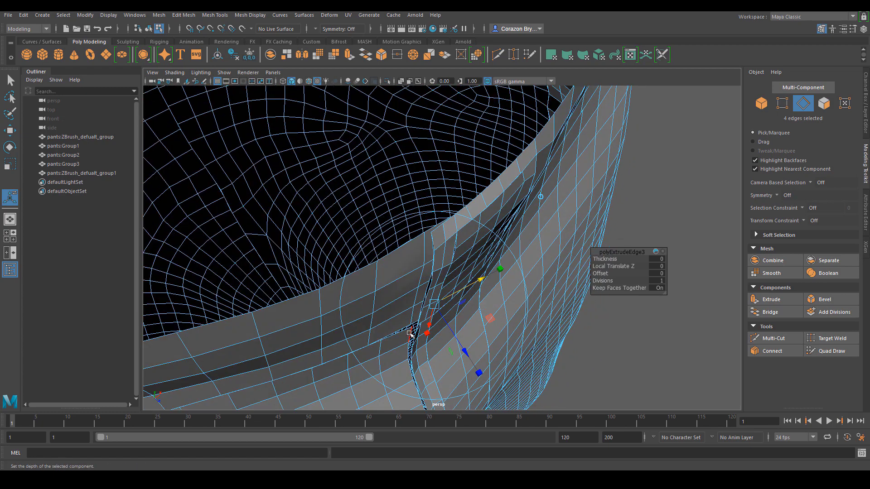
Extrude the eleven border edges along the lower front seam across the gap, with a local Z translation of -0.3
left_click(409, 334)
left_click_drag(462, 375, 425, 327, "alt")
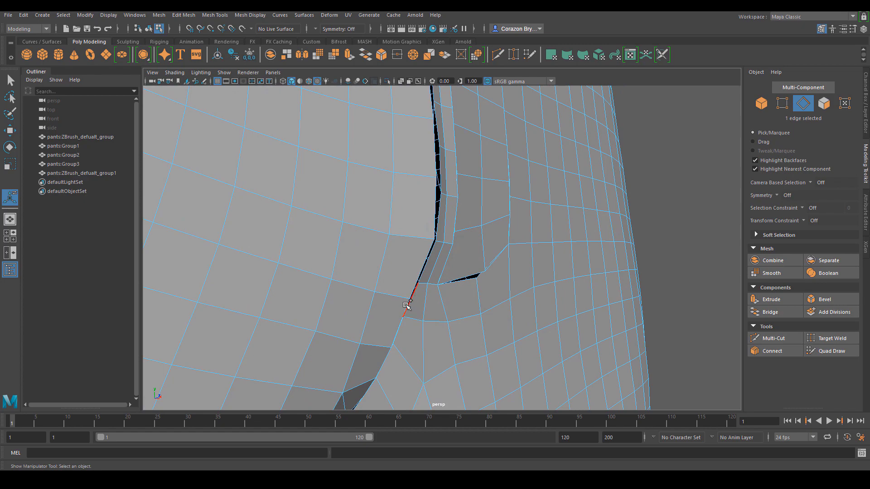
right_click_drag(439, 315, 430, 414, "alt")
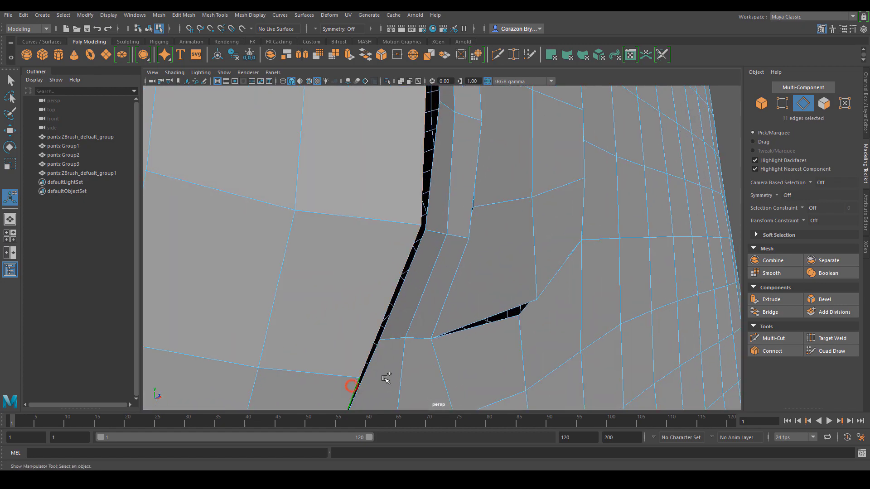
right_click_drag(422, 383, 403, 235, "alt")
left_click_drag(403, 235, 462, 271, "alt")
key("w")
mouse_move(442, 314)
left_mouse_down("alt")
mouse_move(455, 367)
mouse_move(449, 310)
left_mouse_up("alt")
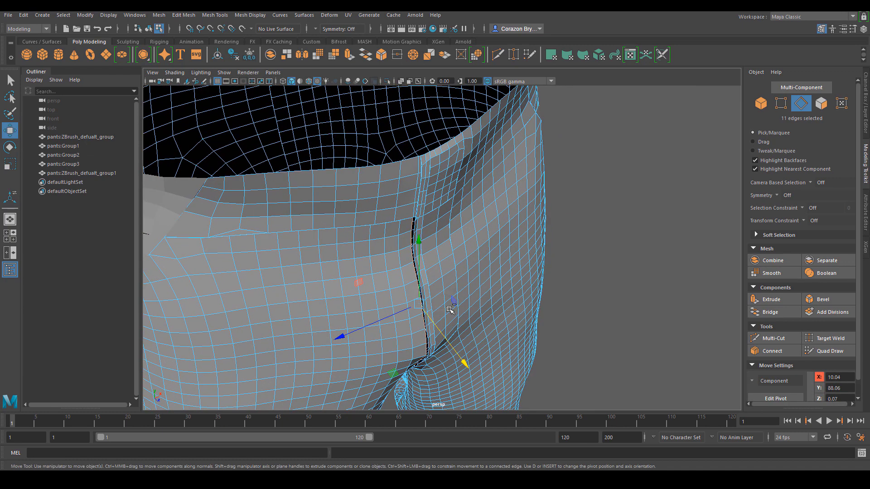
key("ctrl+e")
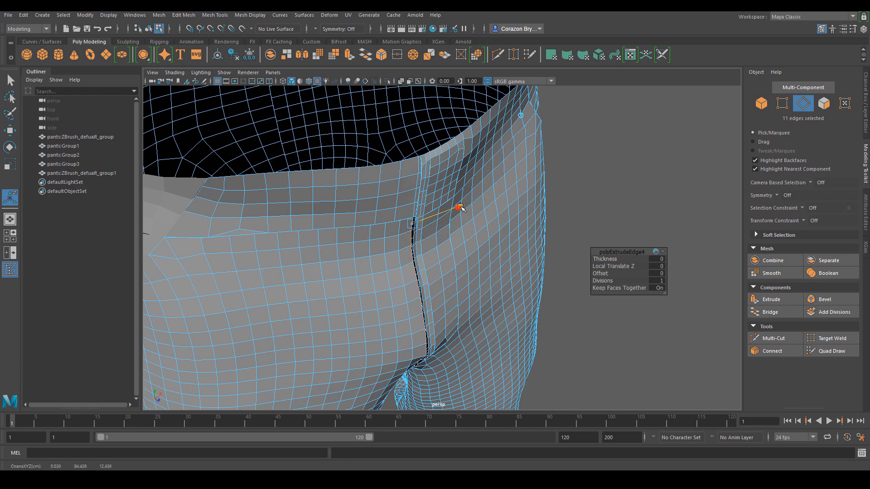
scroll(447, 310, "up", 2)
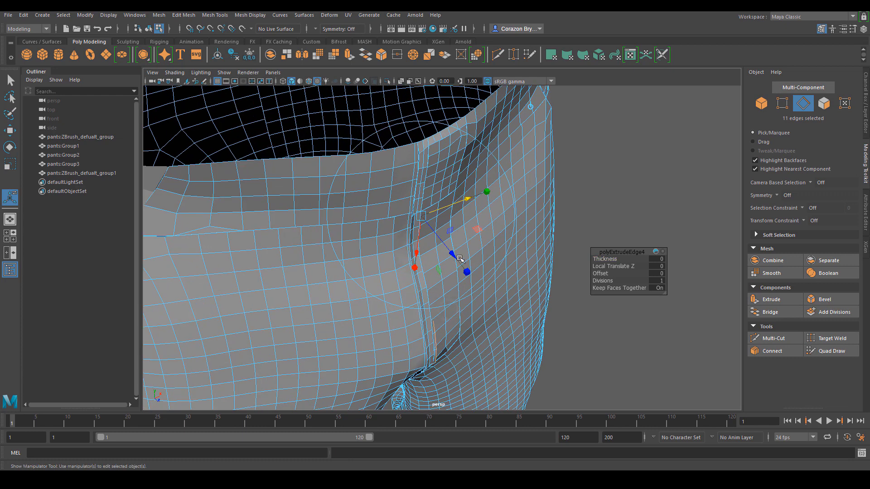
left_click_drag(453, 252, 449, 252)
left_click_drag(482, 334, 401, 283, "alt")
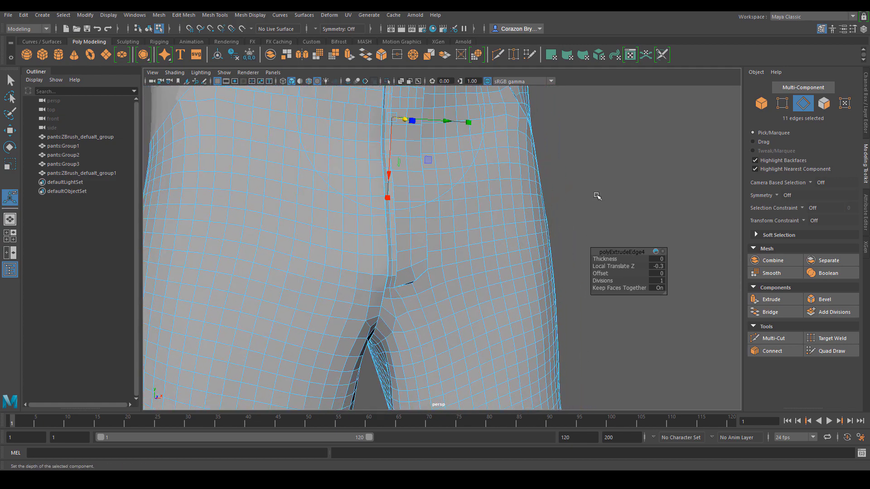
Return to object mode, turn on smooth preview for the main pants mesh and inspect the repaired areas from all sides
left_click(597, 196)
left_click_drag(515, 270, 417, 274, "alt")
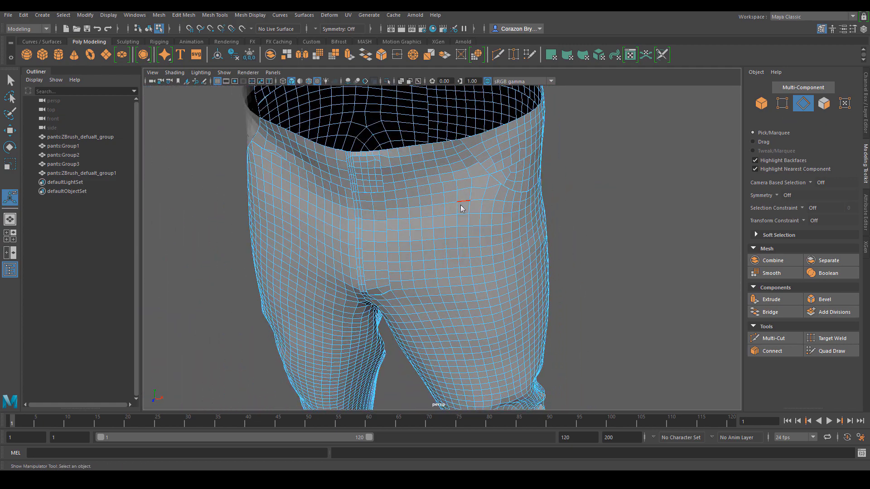
right_click_drag(461, 208, 588, 163)
left_click(460, 188)
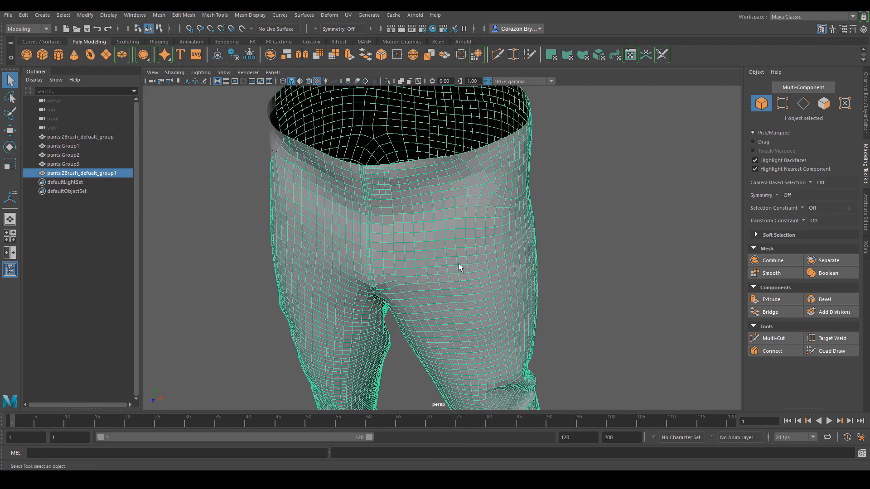
key("3")
left_click(631, 205)
scroll(473, 245, "down", 4)
left_click_drag(473, 246, 607, 227, "alt")
scroll(528, 241, "down", 1)
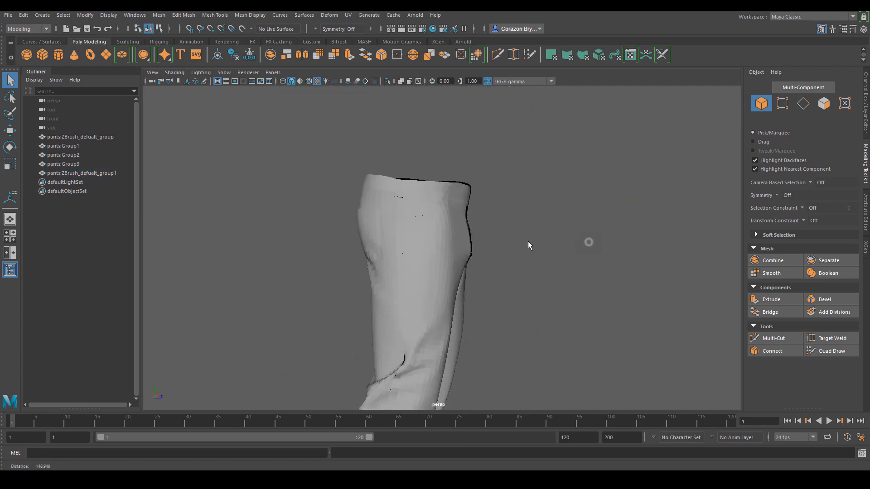
left_click_drag(528, 242, 351, 263, "alt")
right_click_drag(447, 293, 560, 390, "alt")
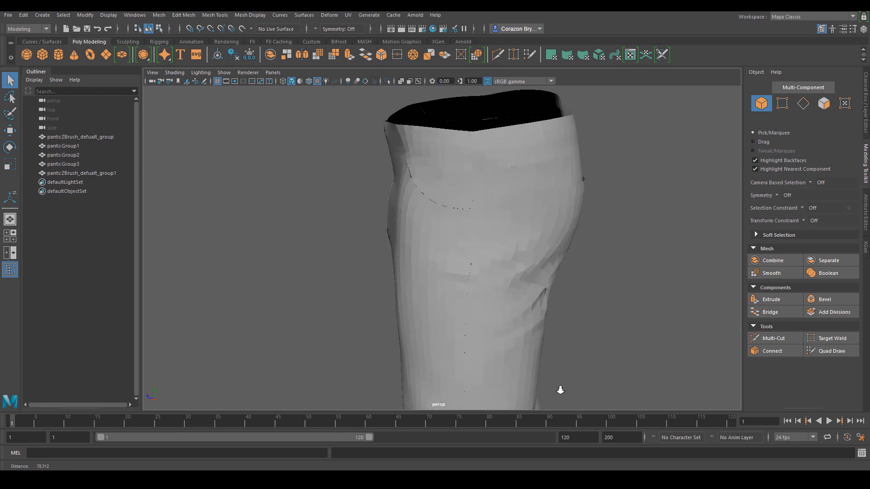
Examine the repaired seams, waistband and overall shape of the pants from all sides before export
left_click_drag(466, 277, 518, 278, "alt")
right_click_drag(521, 280, 428, 249, "alt")
left_click_drag(428, 250, 496, 285, "alt")
right_click_drag(496, 285, 391, 245, "alt")
left_click_drag(391, 249, 625, 294, "alt")
scroll(534, 285, "up", 2)
right_click_drag(625, 294, 451, 275, "alt")
left_click_drag(450, 276, 449, 252, "alt")
left_click(412, 221)
left_click_drag(492, 272, 463, 270, "alt")
left_click_drag(478, 378, 267, 118)
scroll(363, 240, "up", 3)
left_click_drag(365, 245, 561, 281, "alt")
left_click(588, 287)
left_click_drag(488, 284, 670, 284, "alt")
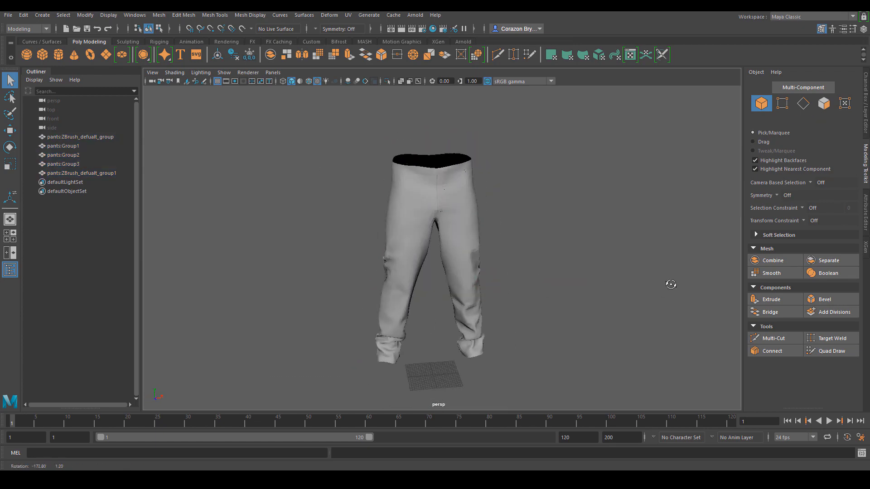
Select all five pants meshes together
left_click_drag(513, 392, 279, 134)
scroll(334, 170, "up", 3)
left_click_drag(334, 171, 458, 244, "alt")
middle_click_drag(458, 243, 452, 218, "alt")
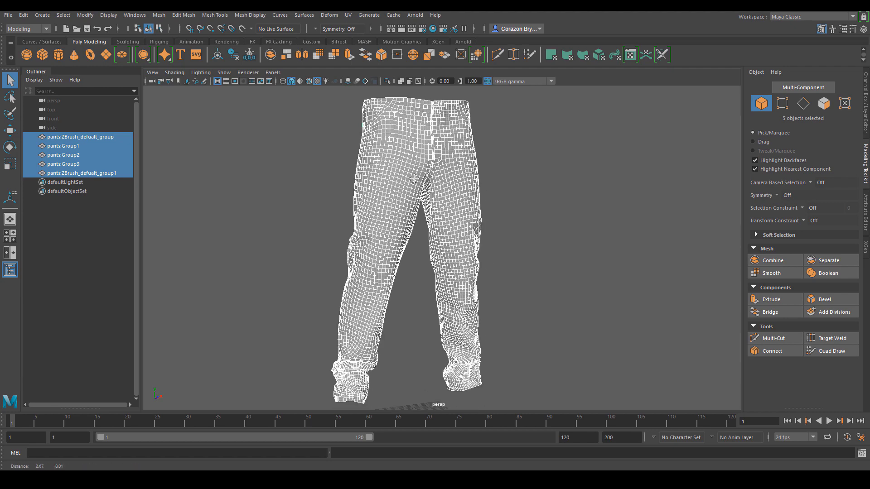
right_click_drag(452, 217, 427, 221, "alt")
right_click_drag(302, 221, 307, 224, "alt")
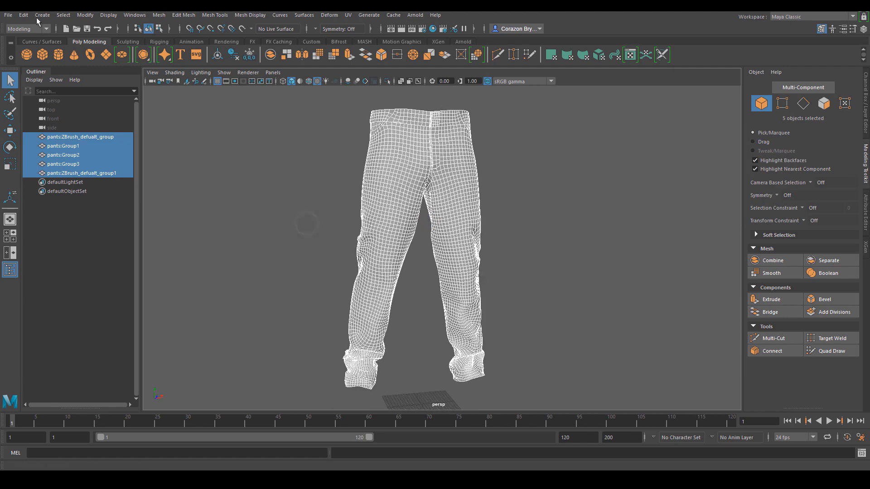
Export the selected pants meshes as the OBJ file pants_Edit into the "for maya" folder
left_click(8, 14)
left_click(51, 153)
left_click(283, 153)
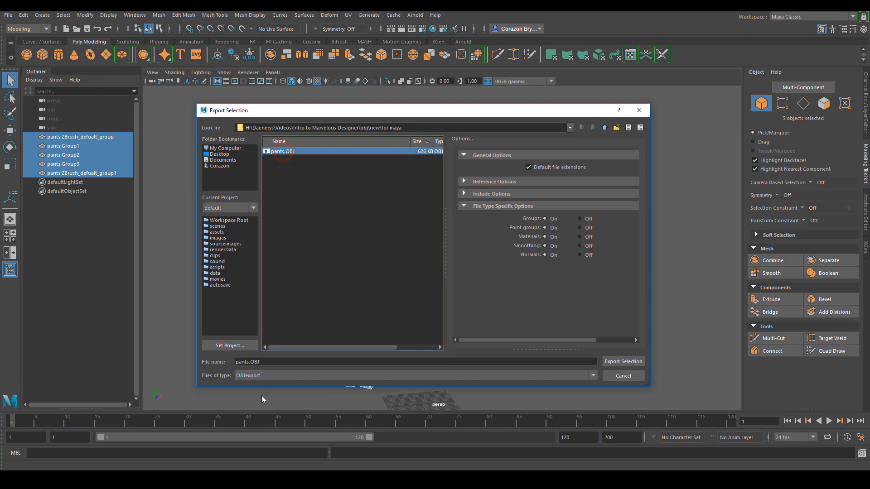
left_click(282, 361)
key("BackSpace")
key("BackSpace")
key("BackSpace")
key("BackSpace")
key("BackSpace")
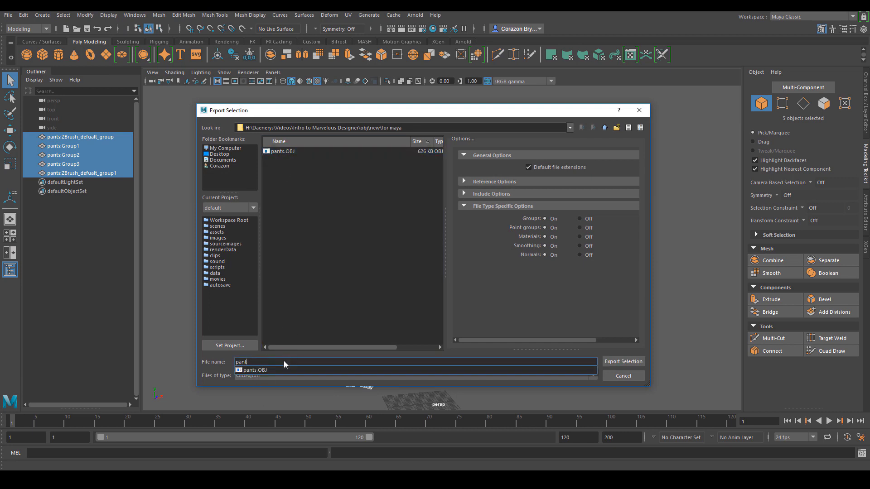
type("s_Edit")
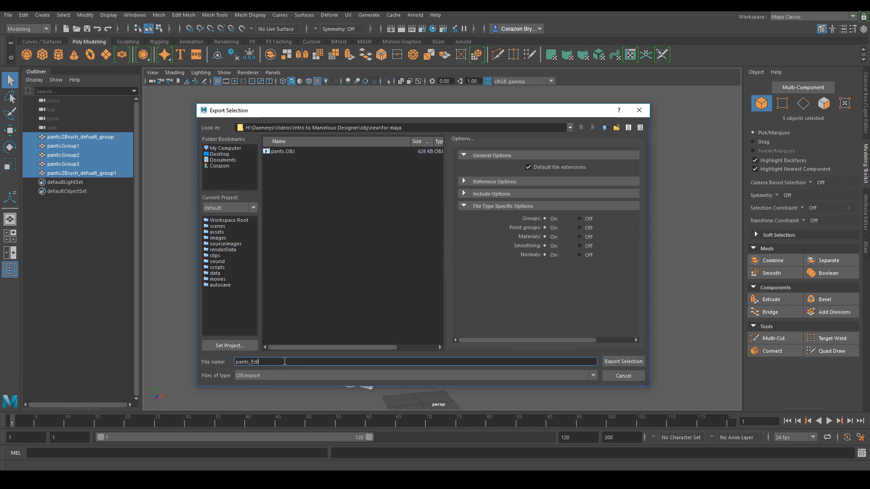
left_click(634, 362)
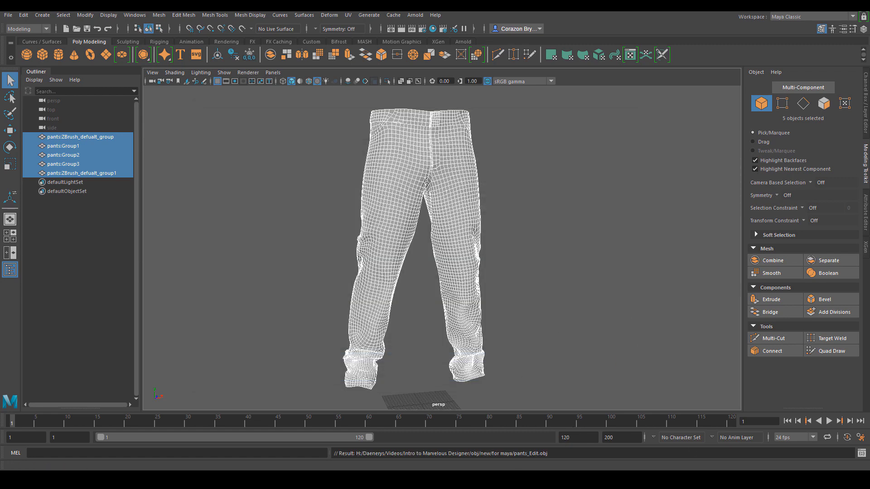
Switch to ZBrush and import pants_Edit into the pants subtool, removing all unused vertices
key("alt+Tab")
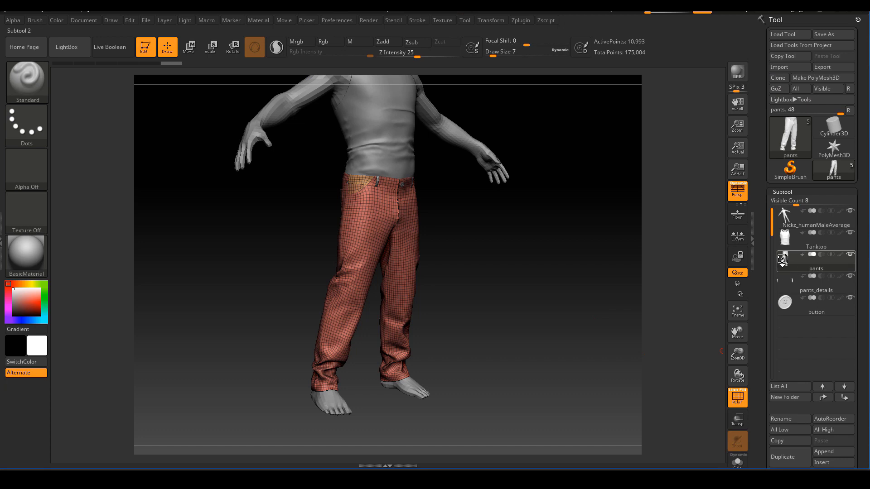
mouse_move(531, 349)
left_mouse_down("alt")
mouse_move(499, 355)
mouse_move(517, 358)
left_mouse_up("alt")
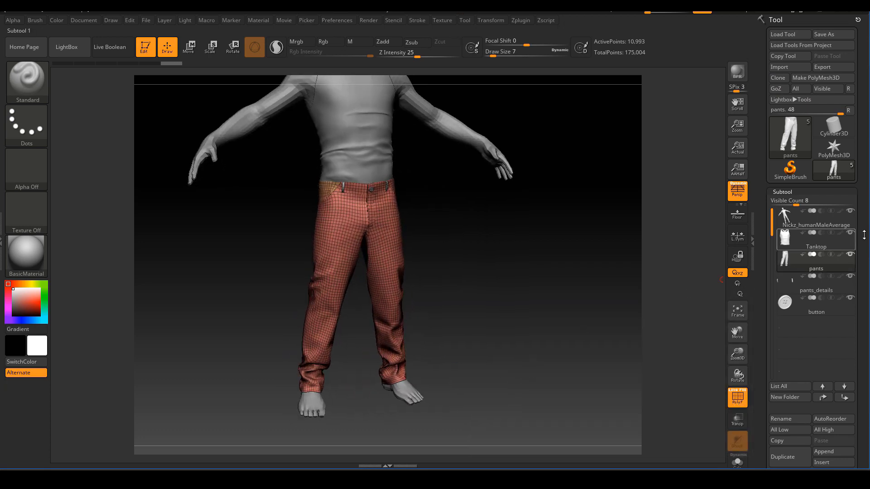
left_click(793, 68)
double_click(228, 146)
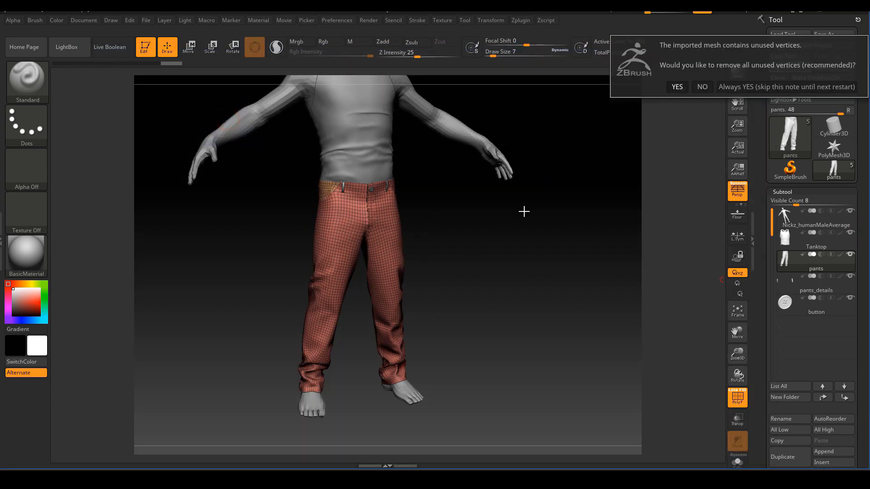
left_click(677, 87)
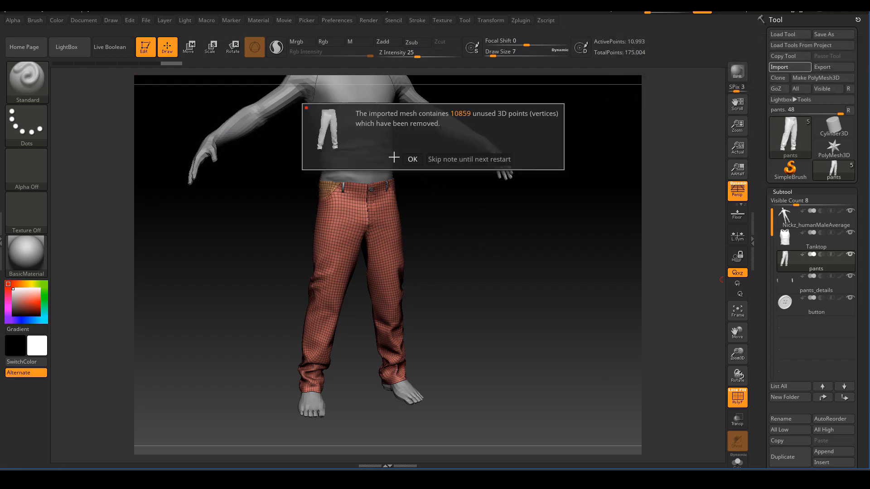
left_click(411, 159)
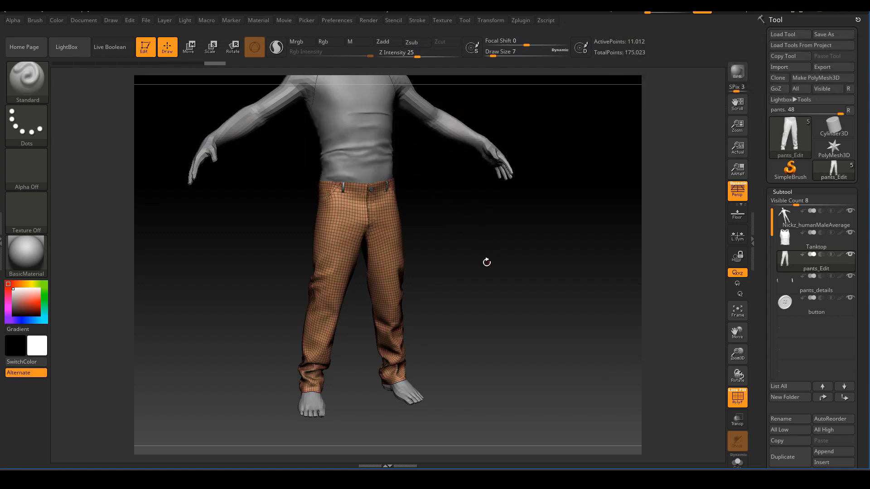
Inspect the imported pants up close, isolating the main pants piece without its back pockets and restoring full visibility
left_click_drag(486, 262, 549, 286, "alt")
right_click_drag(554, 284, 559, 286)
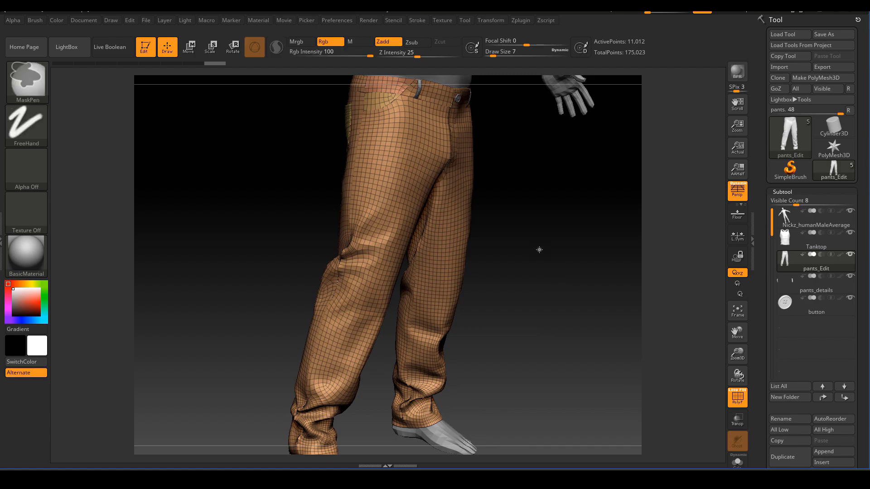
right_click_drag(539, 249, 557, 274, "ctrl")
mouse_move(575, 203)
right_mouse_down("alt")
mouse_move(563, 363)
mouse_move(542, 355)
mouse_move(562, 348)
mouse_move(553, 345)
mouse_move(504, 347)
mouse_move(564, 311)
mouse_move(617, 333)
mouse_move(515, 322)
mouse_move(497, 334)
mouse_move(538, 287)
mouse_move(616, 353)
mouse_move(580, 308)
mouse_move(611, 328)
mouse_move(556, 349)
mouse_move(556, 312)
mouse_move(539, 330)
mouse_move(514, 336)
right_mouse_up("alt")
key("ctrl+shift")
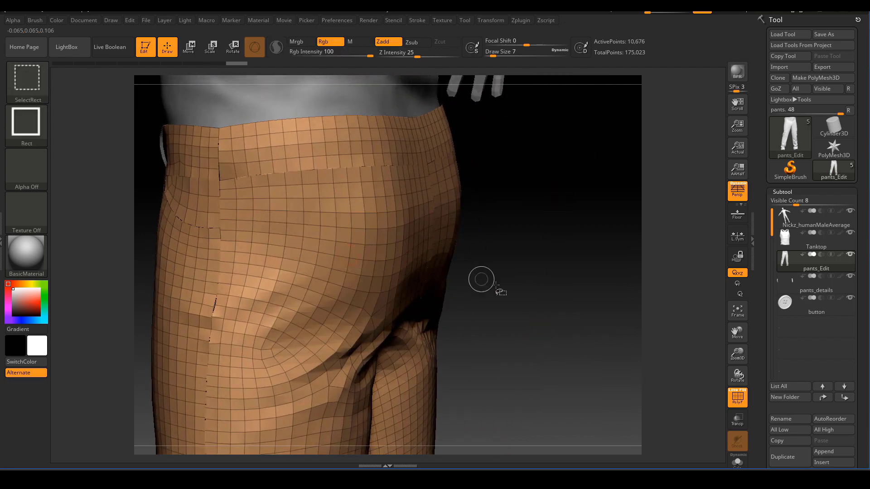
left_click(387, 275, "ctrl+shift")
right_click_drag(492, 290, 549, 351)
left_click(545, 307, "ctrl+shift")
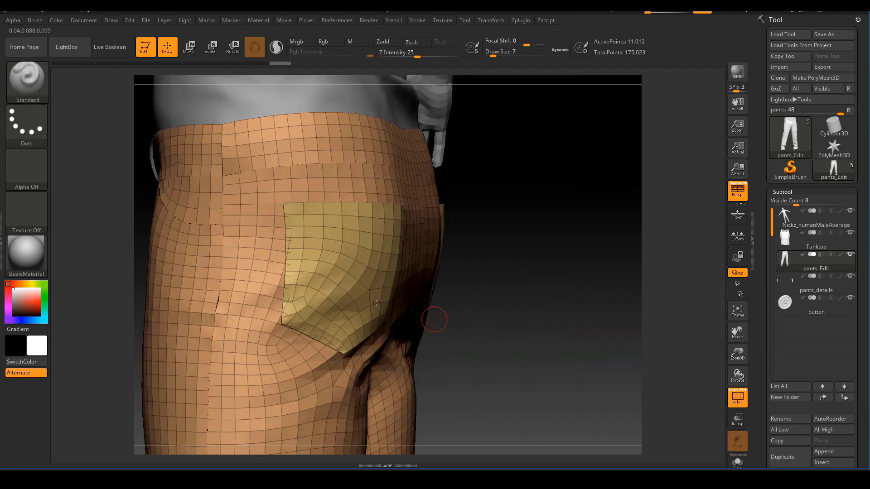
right_click_drag(509, 297, 510, 301)
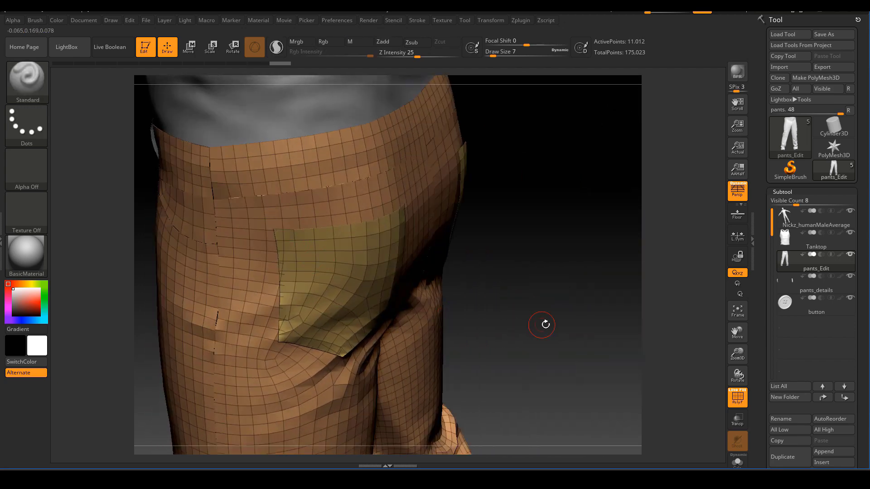
left_click_drag(545, 324, 503, 327)
left_click_drag(154, 323, 232, 288)
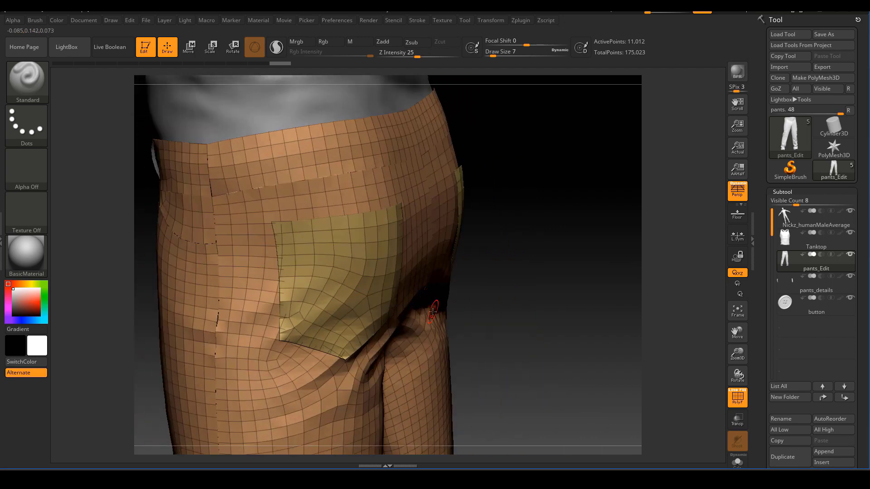
Choose the Move Topological brush and set its draw size to 35
left_click(41, 93)
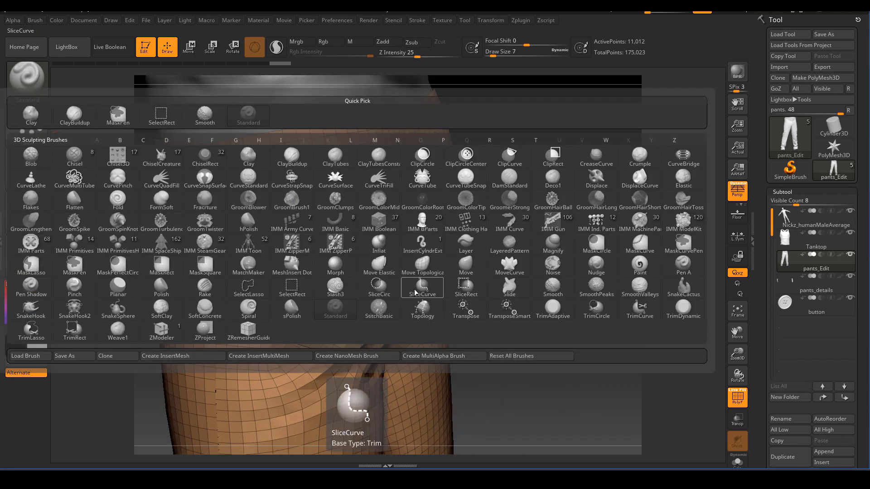
key("m")
key("t")
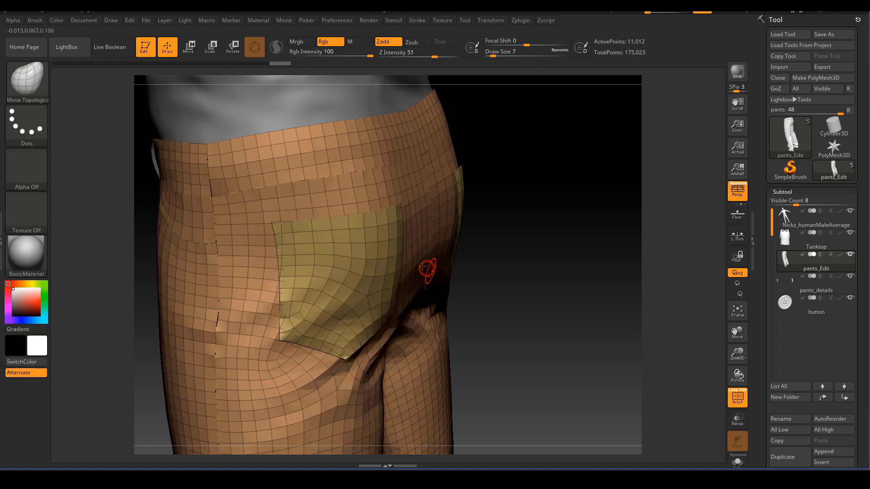
key("s")
left_click_drag(356, 263, 365, 264)
Examine the back pockets, side seams, waistband and fly of the pants from several angles
left_click_drag(534, 341, 485, 342)
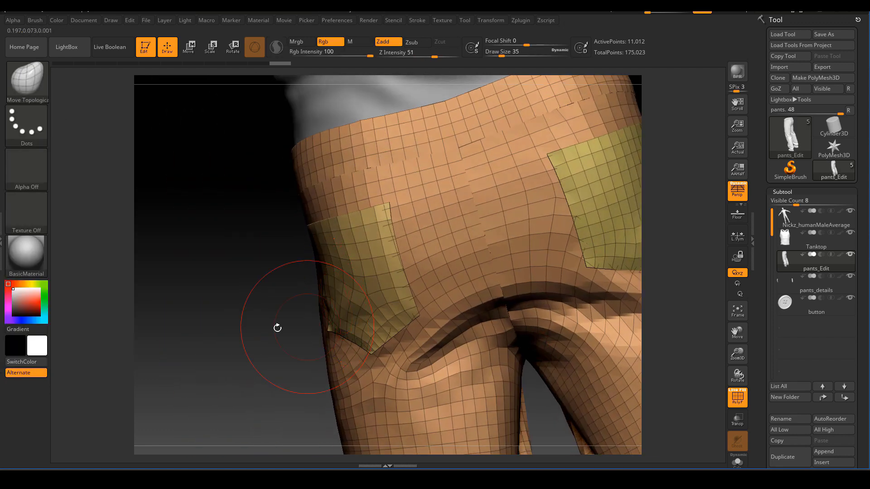
mouse_move(248, 332)
left_mouse_down()
mouse_move(262, 356)
mouse_move(299, 271)
mouse_move(204, 312)
mouse_move(294, 280)
left_mouse_up()
left_click_drag(472, 326, 284, 232)
left_click_drag(215, 283, 266, 320)
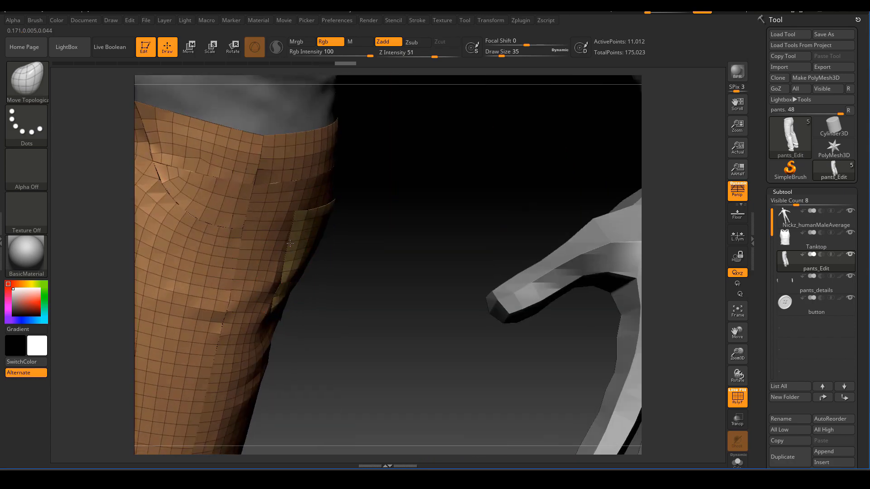
left_click_drag(290, 244, 493, 270)
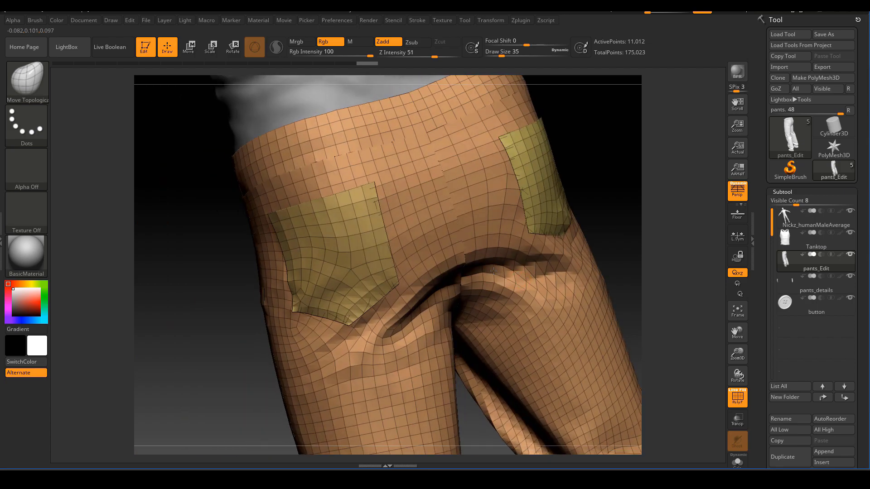
left_click_drag(646, 260, 544, 163)
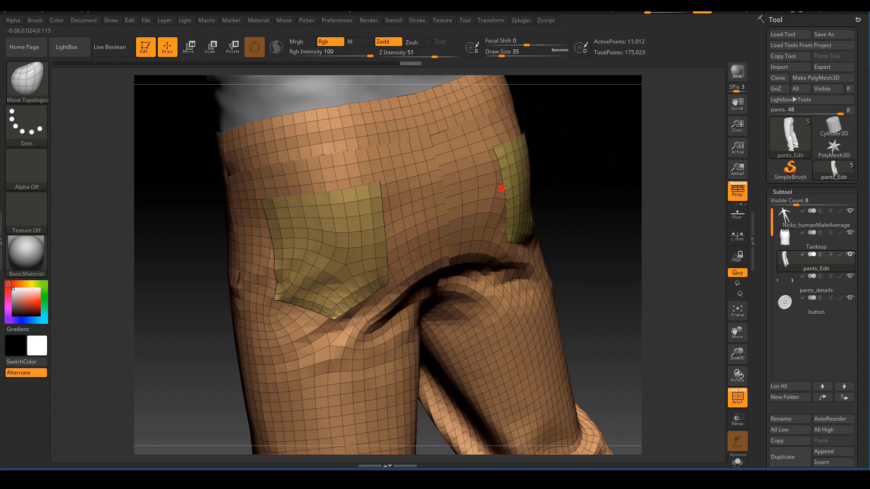
left_click_drag(600, 202, 442, 203)
mouse_move(533, 167)
left_mouse_down()
mouse_move(472, 216)
mouse_move(537, 118)
mouse_move(511, 275)
left_mouse_up()
right_click_drag(619, 337, 520, 328, "ctrl")
right_click_drag(577, 288, 609, 379)
right_click_drag(642, 271, 551, 376, "alt")
right_click_drag(667, 279, 402, 357, "alt")
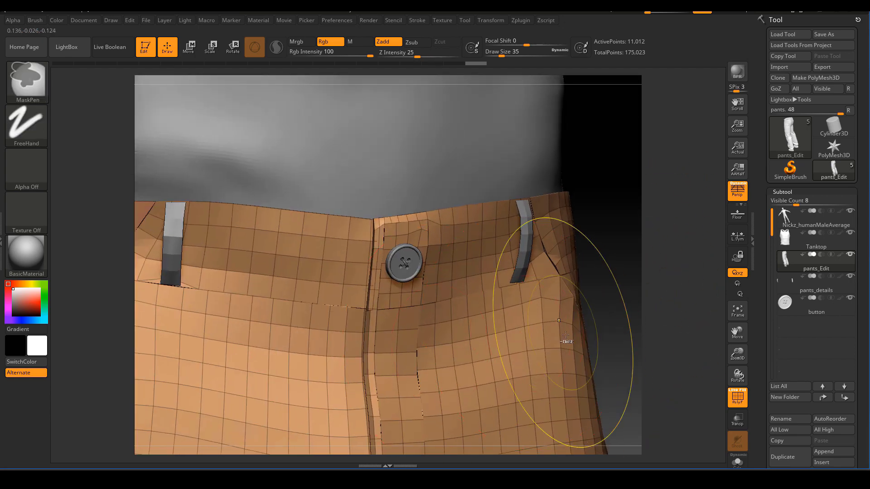
right_click_drag(600, 334, 498, 286, "ctrl")
right_click_drag(439, 347, 571, 347, "alt")
right_click_drag(466, 392, 431, 385, "ctrl")
right_click_drag(431, 385, 497, 253, "alt")
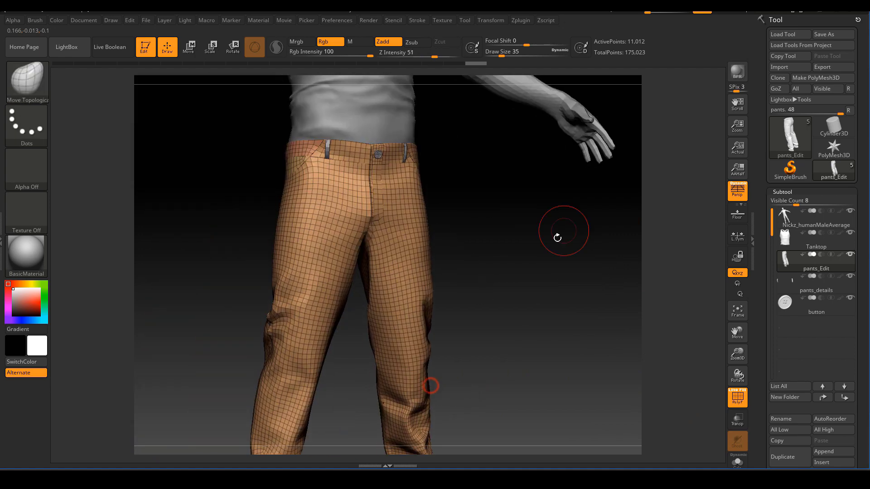
mouse_move(558, 237)
right_mouse_down()
mouse_move(559, 272)
mouse_move(572, 284)
mouse_move(554, 274)
mouse_move(564, 282)
mouse_move(574, 252)
mouse_move(588, 280)
mouse_move(561, 265)
mouse_move(566, 280)
mouse_move(577, 280)
right_mouse_up()
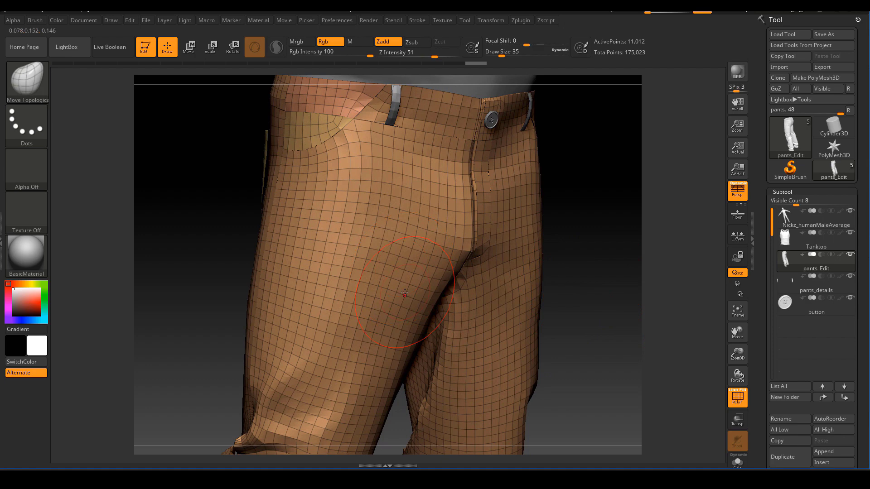
Choose the ZModeler brush, set its draw size to 8 and bring the front thigh into close view
key("b")
key("z")
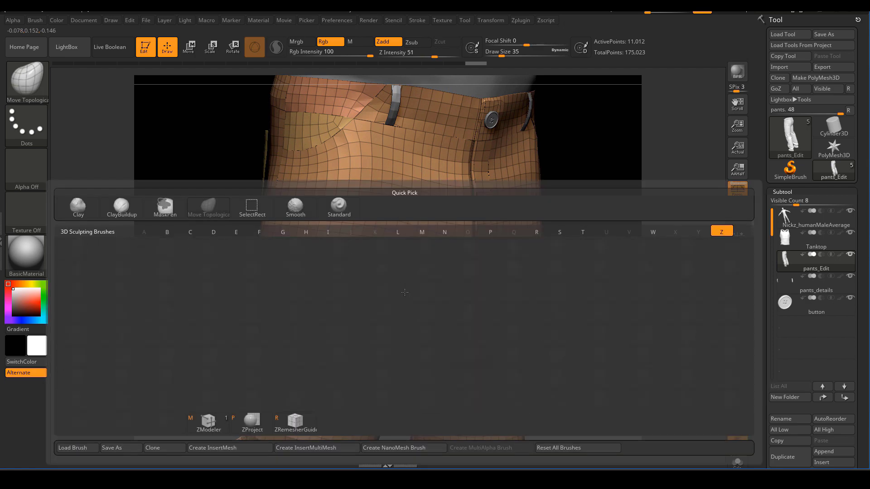
left_click(210, 427)
right_click_drag(346, 249, 358, 262, "ctrl")
key("s")
left_click_drag(358, 261, 350, 261)
right_click_drag(507, 283, 512, 292, "ctrl")
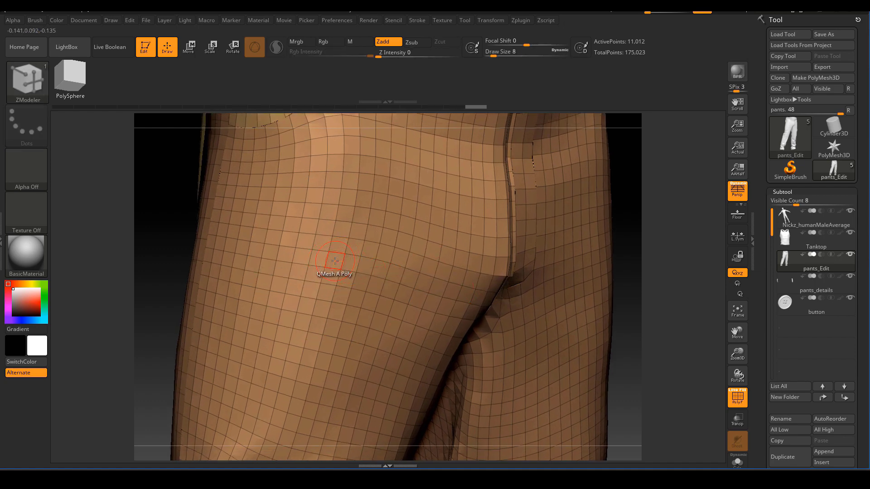
Set the ZModeler polygon action to Extrude with All Polygons as the target
key("space")
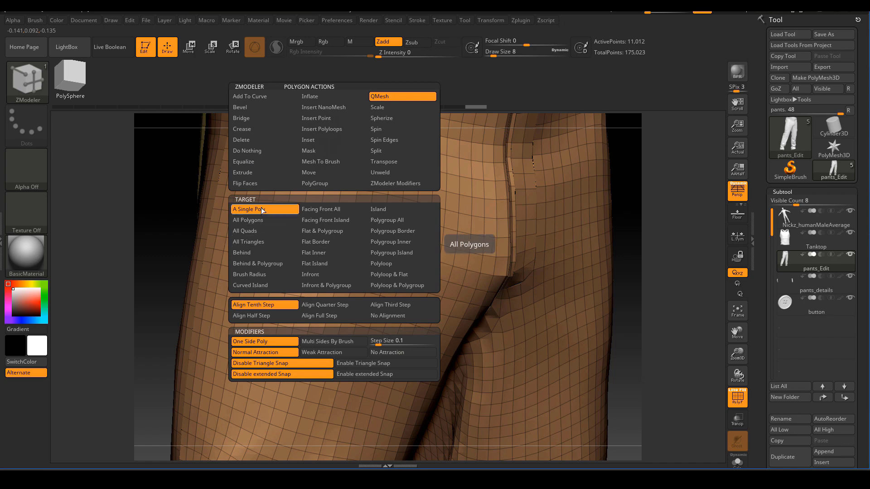
left_click(246, 221)
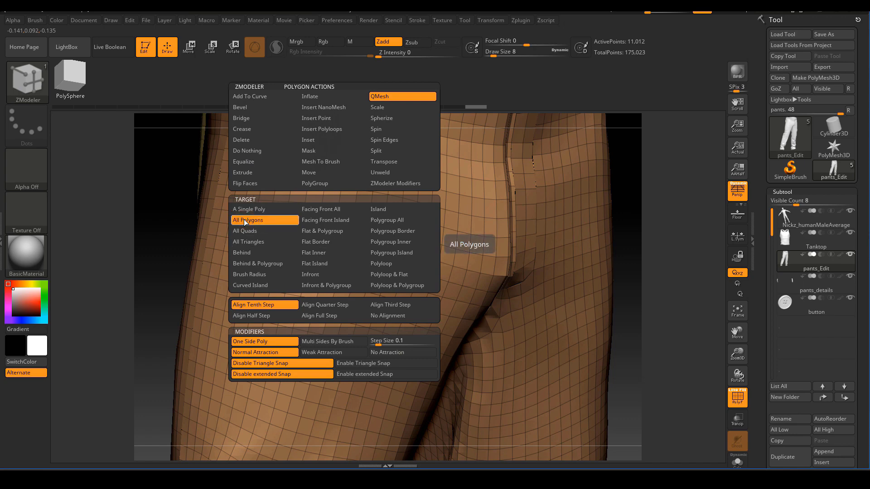
left_click(244, 174)
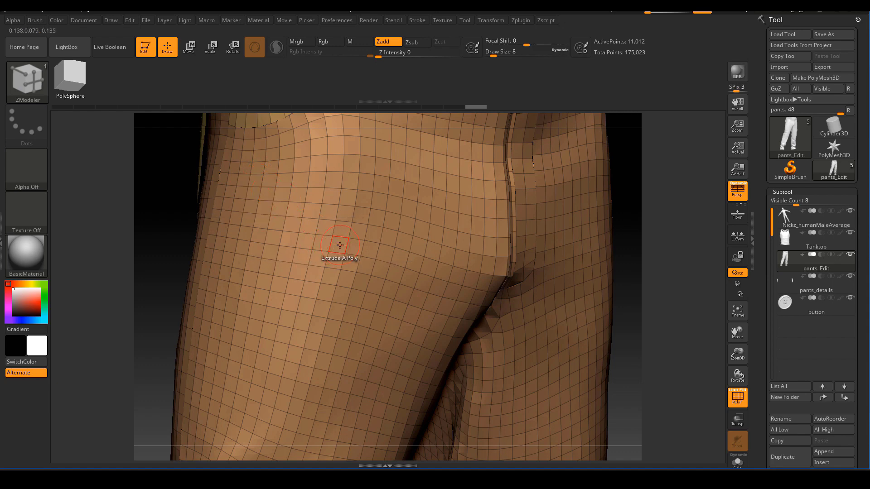
key("space")
key("space")
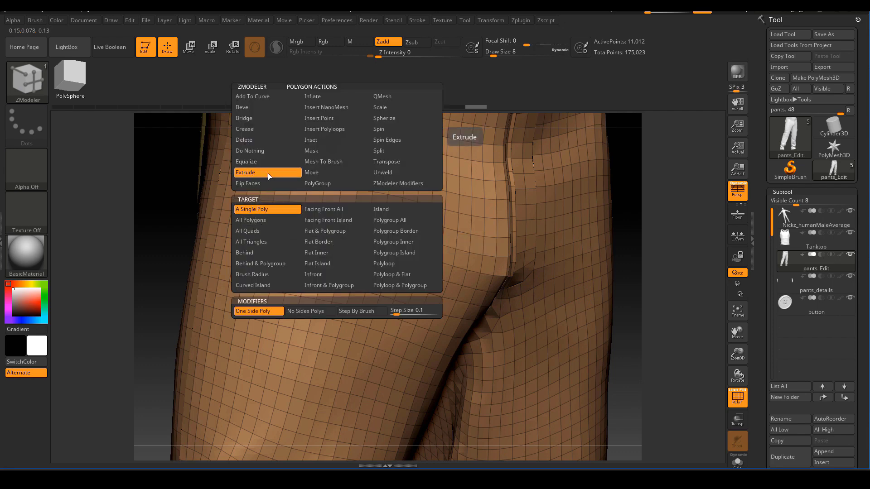
left_click(258, 221)
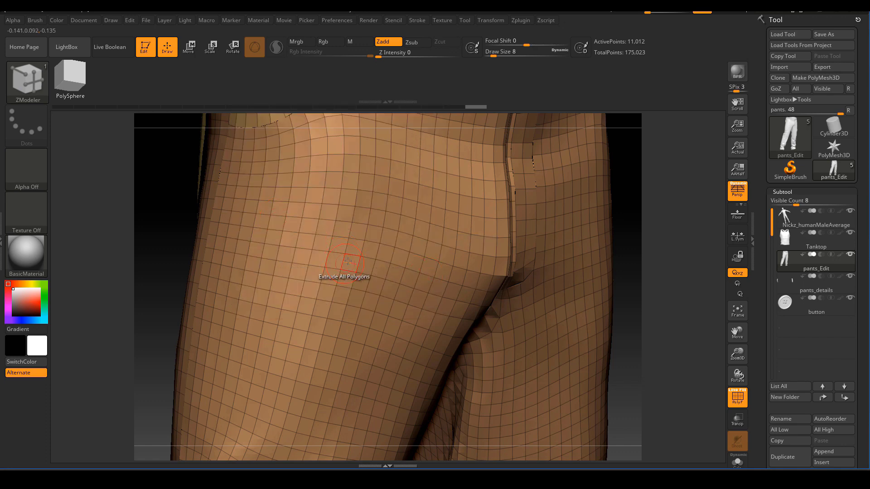
key("space")
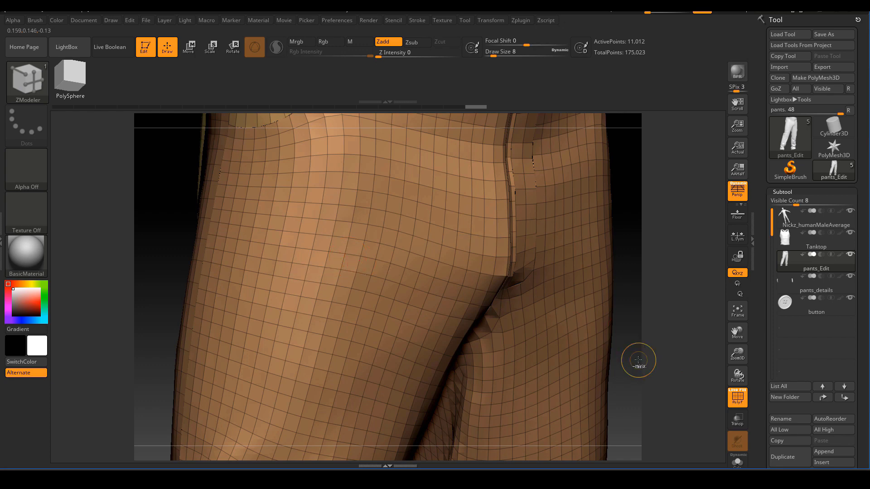
Turn on double-sided display for the pants and isolate them in Solo mode
key("f")
left_click_drag(863, 406, 847, 293)
left_click(797, 335)
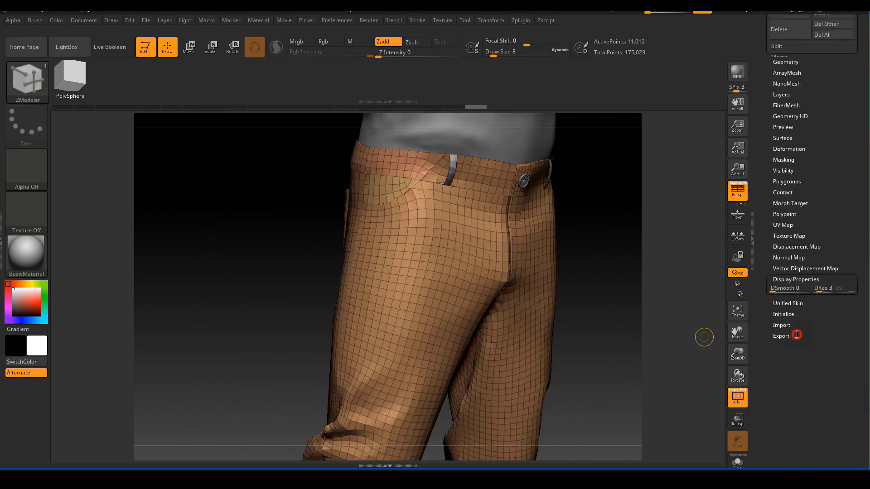
left_click_drag(797, 334, 819, 378)
left_click_drag(644, 384, 627, 352)
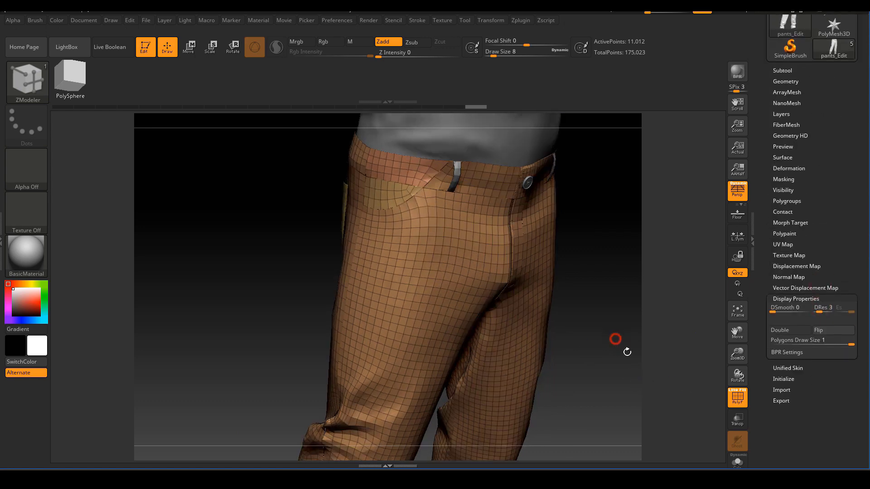
left_click(782, 333)
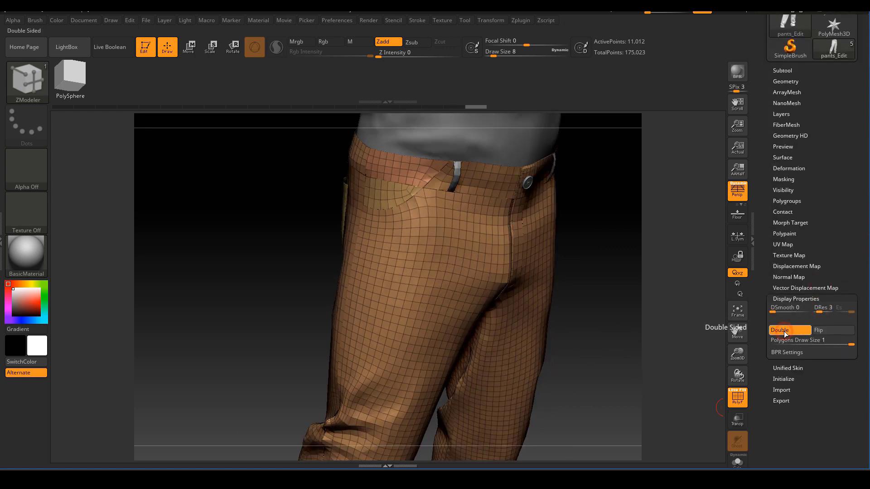
left_click(737, 462)
left_click_drag(679, 362, 760, 328)
left_click(783, 330)
left_click(783, 330)
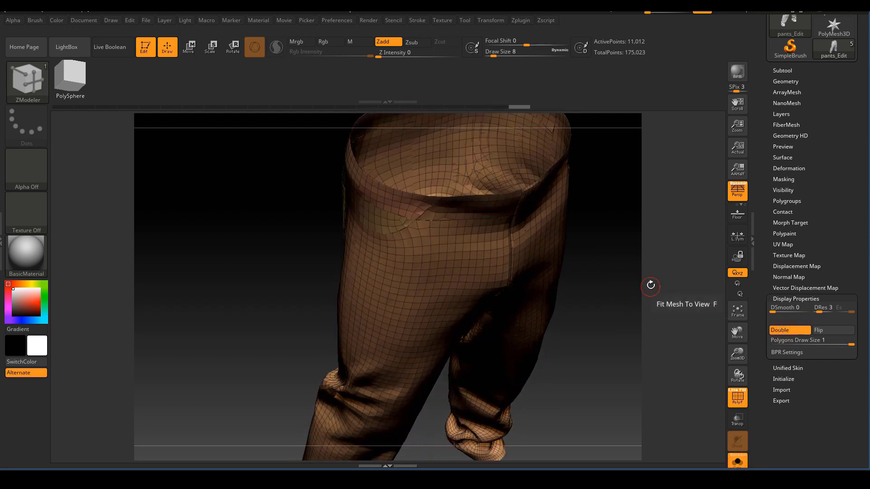
Extrude all polygons of the pants slightly to give the fabric a thin, even thickness along its open edges
left_click_drag(649, 283, 589, 363, "alt")
left_click_drag(594, 257, 602, 240)
right_click_drag(585, 260, 599, 335, "ctrl")
left_click_drag(620, 262, 617, 314)
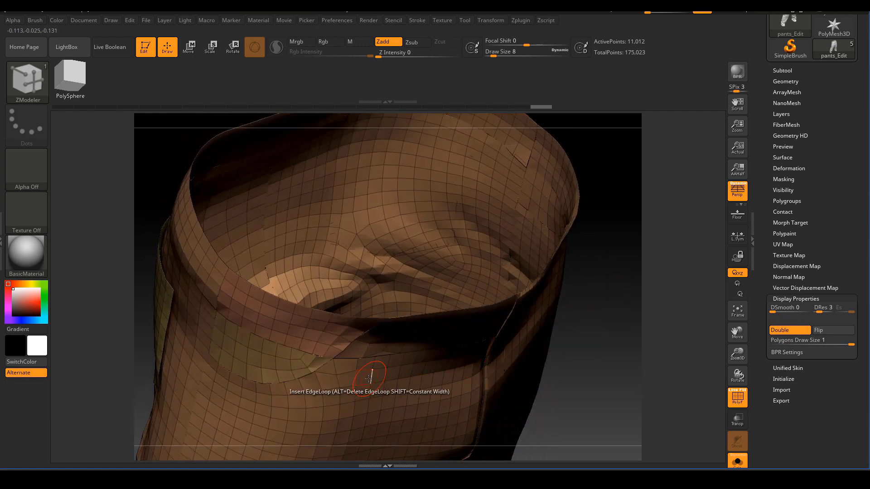
left_click_drag(363, 381, 361, 377)
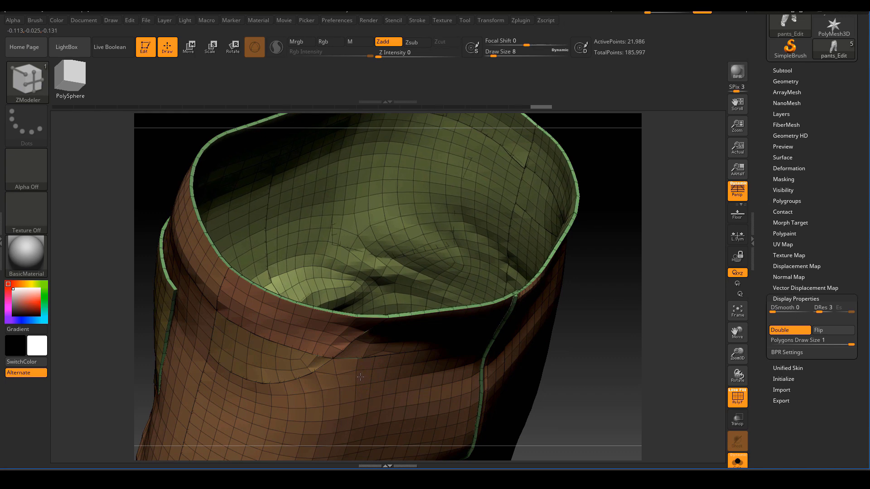
left_click_drag(585, 350, 636, 322)
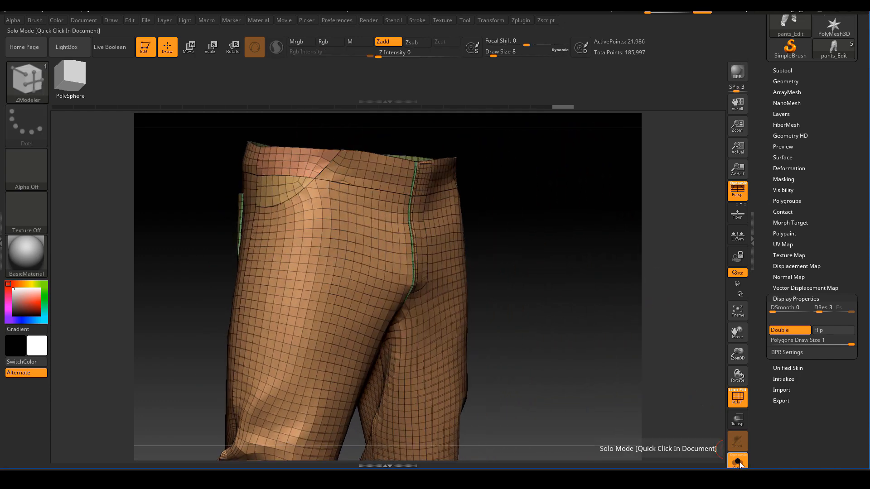
Try dividing the pants mesh once with the polyframe hidden, and inspect the smoothed waistband, fly and pocket seams
left_click_drag(625, 449, 617, 349)
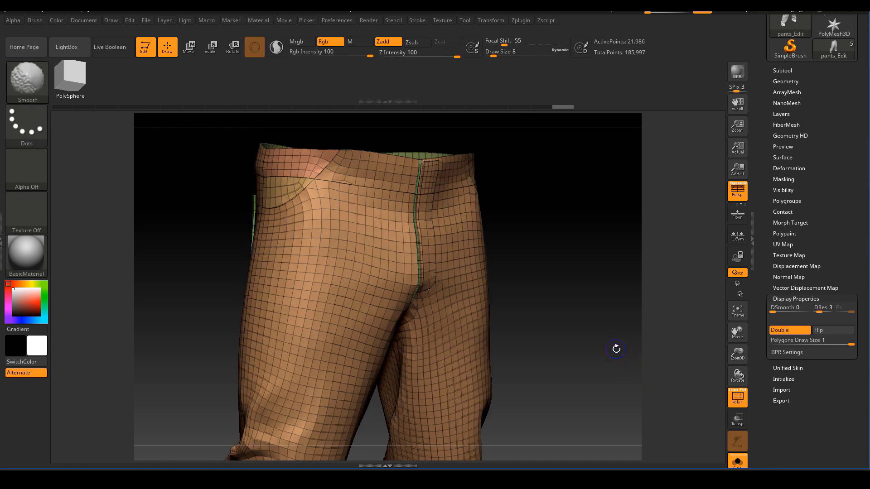
key("shift+f")
left_click_drag(590, 297, 610, 261)
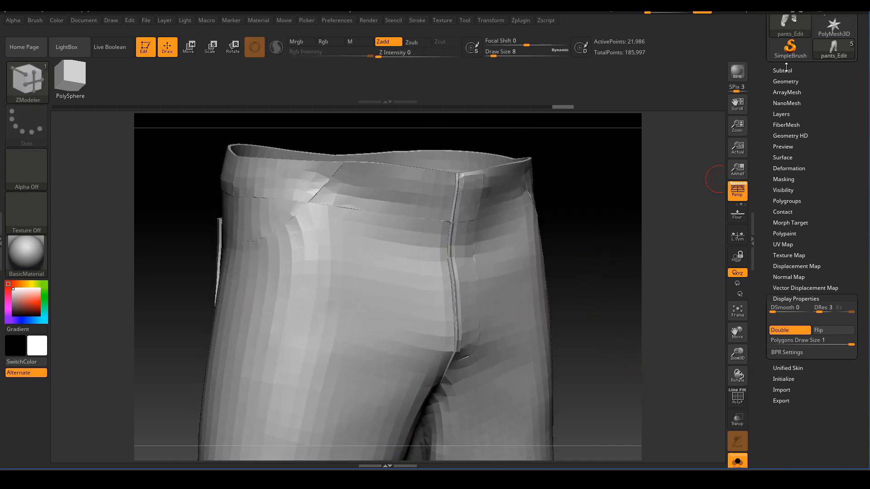
left_click(793, 81)
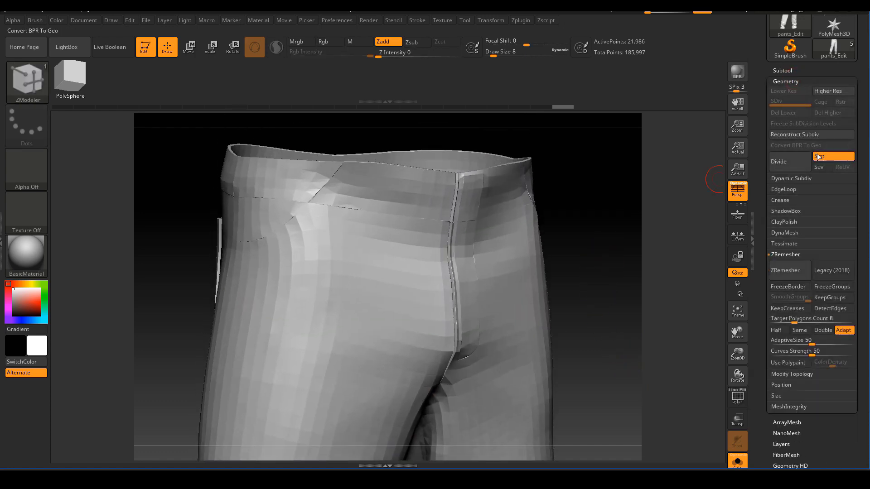
left_click(791, 165)
left_click_drag(621, 295, 610, 294)
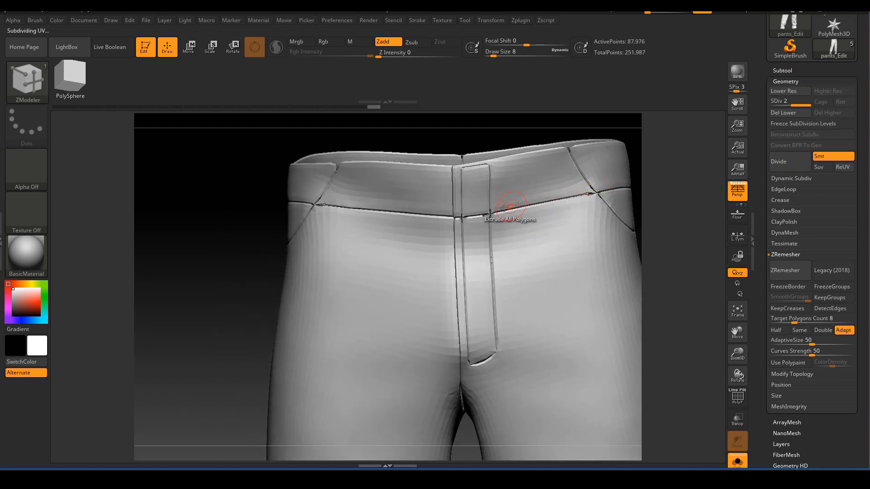
left_click_drag(194, 265, 223, 266)
left_click_drag(526, 265, 556, 255)
key("shift+d")
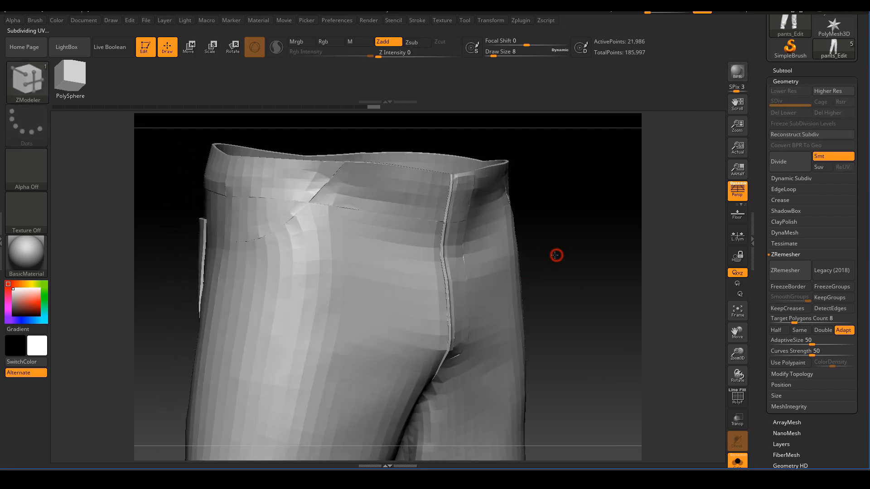
key("shift+f")
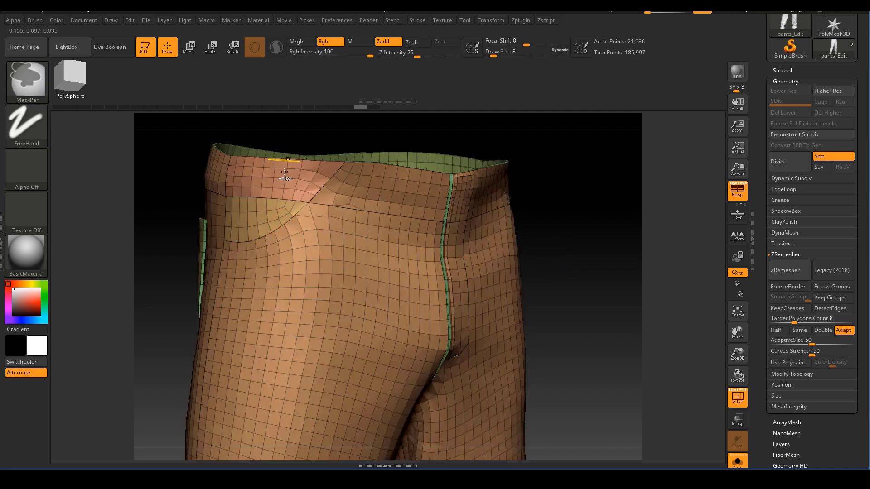
Set the ZModeler draw size to 2 and insert an edge loop just above the waistband seam over the front pocket
mouse_move(289, 176)
right_mouse_down("ctrl")
mouse_move(321, 259)
mouse_move(352, 233)
right_mouse_up("ctrl")
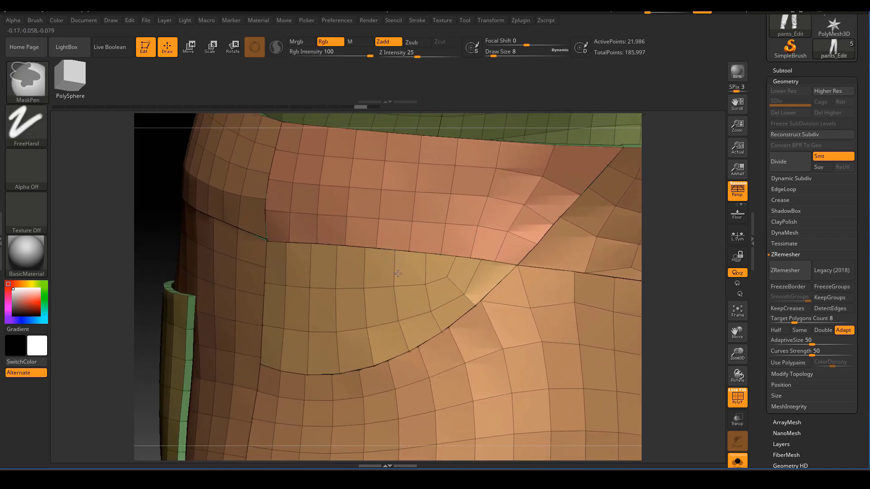
type("s2")
key("Return")
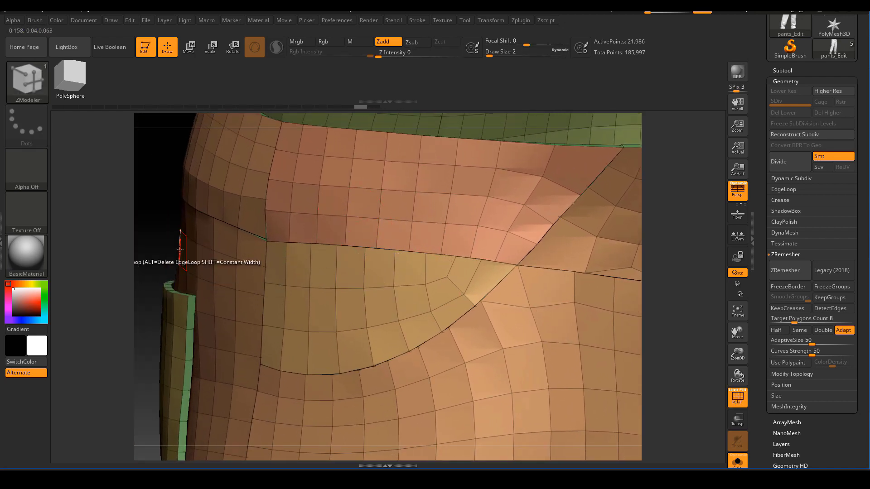
right_click_drag(184, 239, 174, 245)
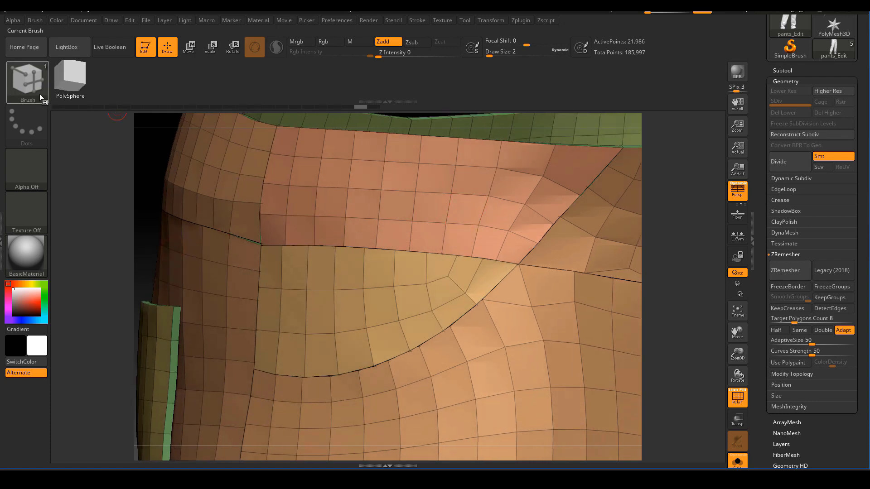
left_click(286, 230)
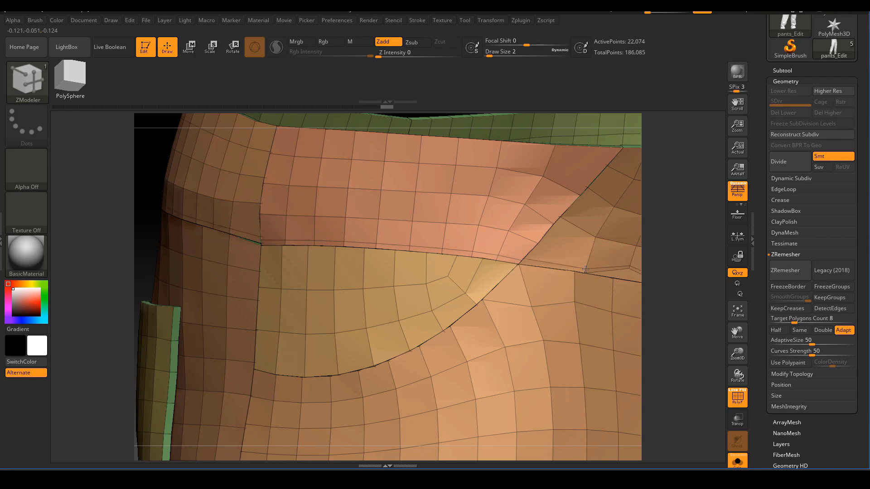
Insert edge loops close to both sides of the vertical side seam behind the front pocket
left_click_drag(684, 292, 420, 273, "alt")
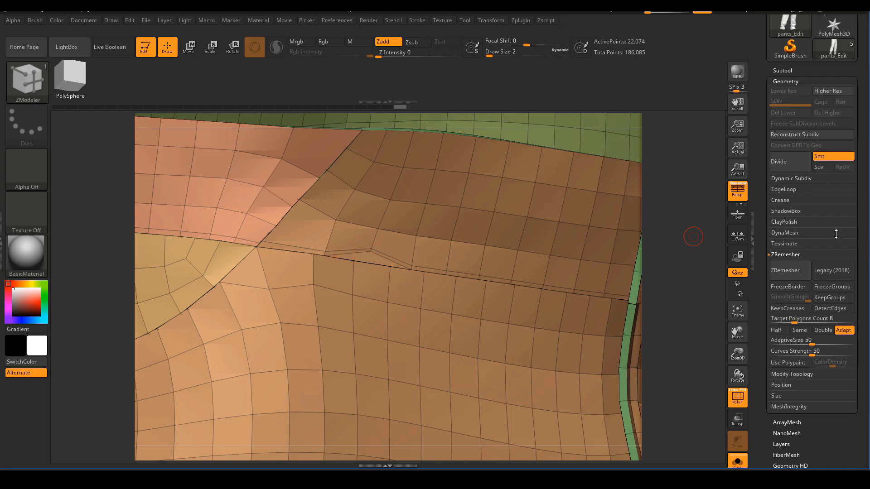
left_click_drag(685, 301, 667, 290)
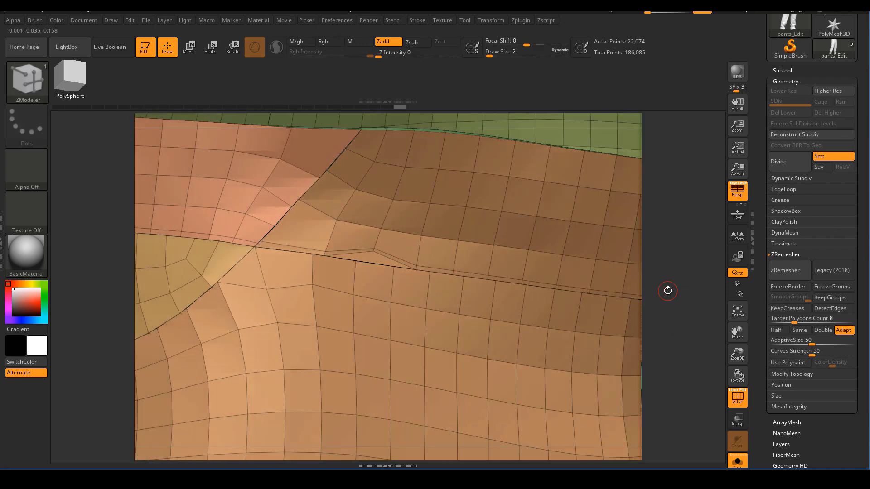
left_click_drag(674, 348, 673, 345)
mouse_move(148, 235)
left_mouse_down()
mouse_move(188, 235)
mouse_move(181, 249)
left_mouse_up()
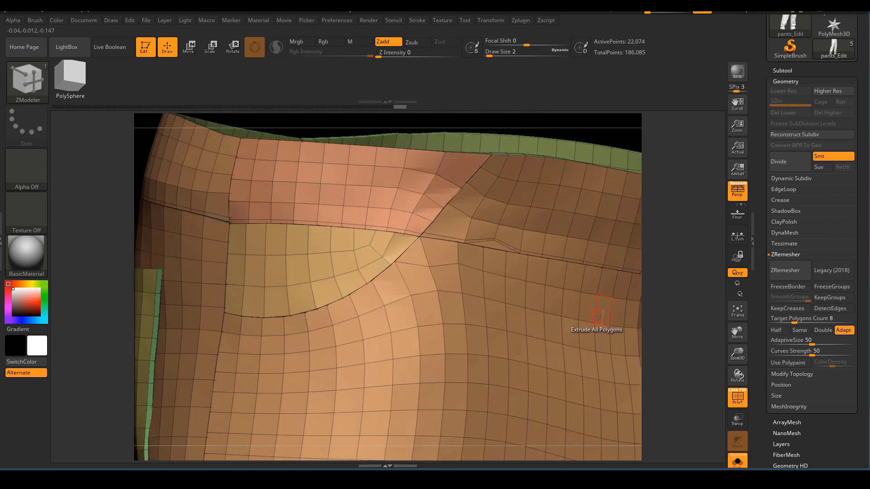
key("ctrl")
mouse_move(677, 321)
right_mouse_down("ctrl")
mouse_move(663, 316)
mouse_move(670, 319)
right_mouse_up("ctrl")
left_click_drag(671, 320, 684, 318)
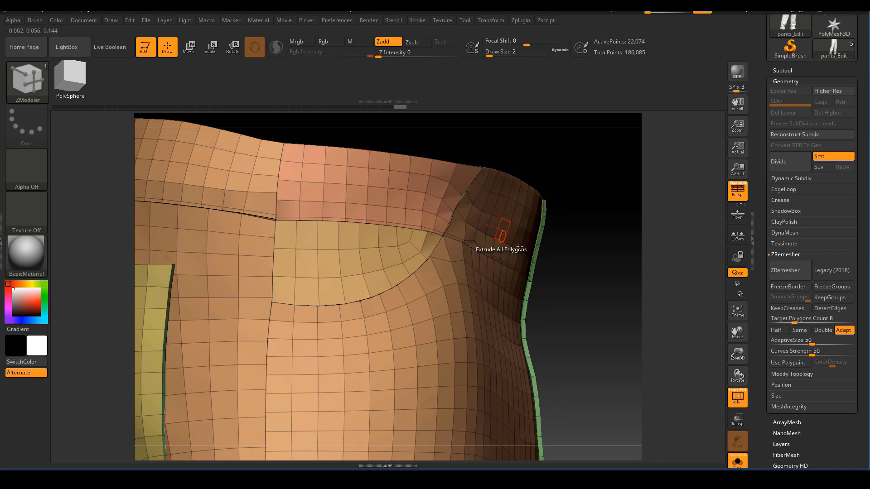
left_click_drag(550, 256, 571, 281)
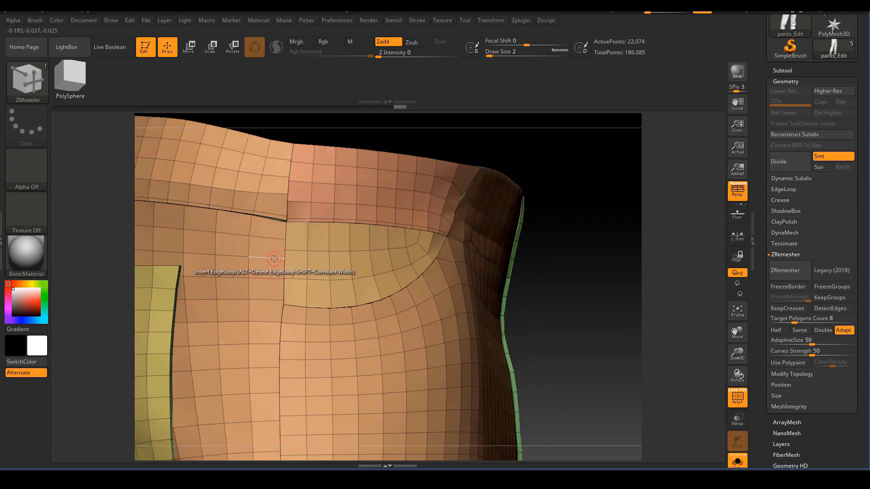
left_click(280, 259)
left_click(292, 254)
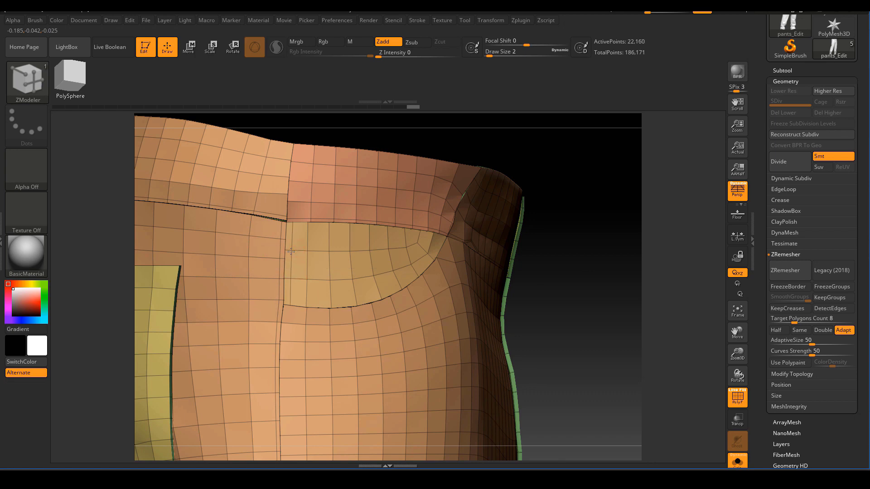
left_click(290, 321)
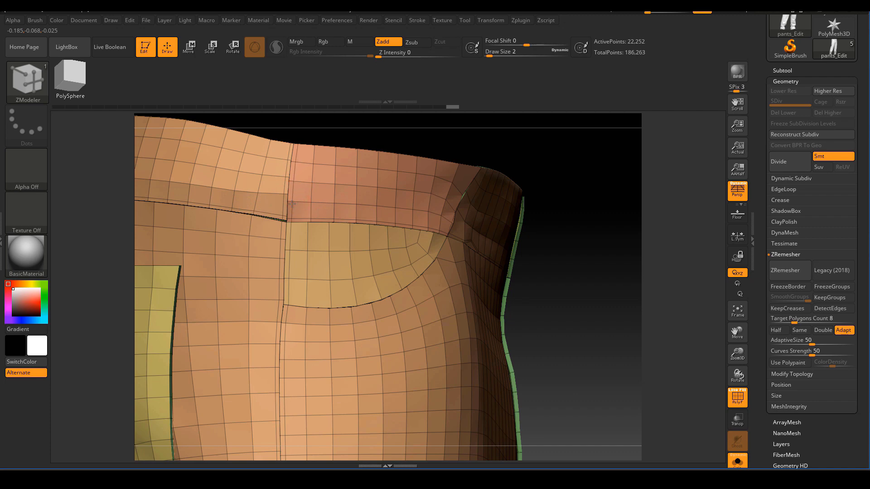
Insert edge loops along both sides of the front pocket's curved opening and beside the waistband panel's diagonal edge
mouse_move(577, 327)
right_mouse_down()
mouse_move(591, 326)
mouse_move(557, 300)
mouse_move(549, 314)
right_mouse_up()
right_click_drag(596, 260, 615, 302, "ctrl")
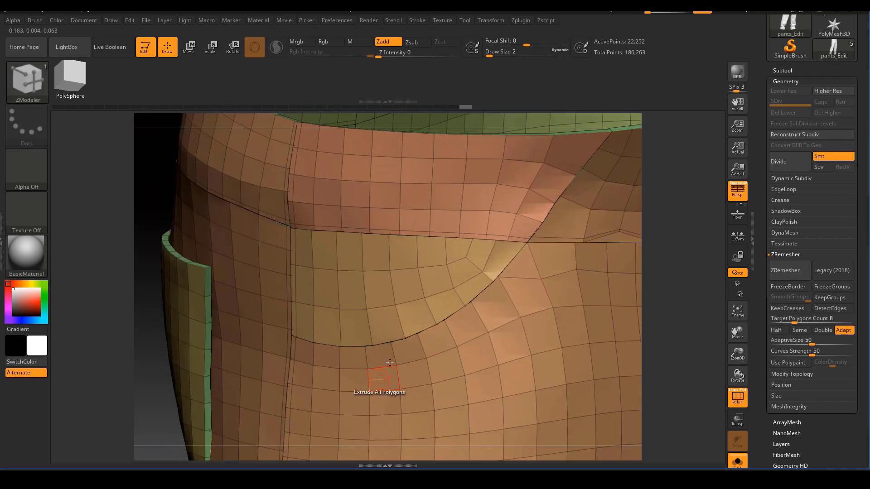
left_click_drag(491, 280, 487, 279)
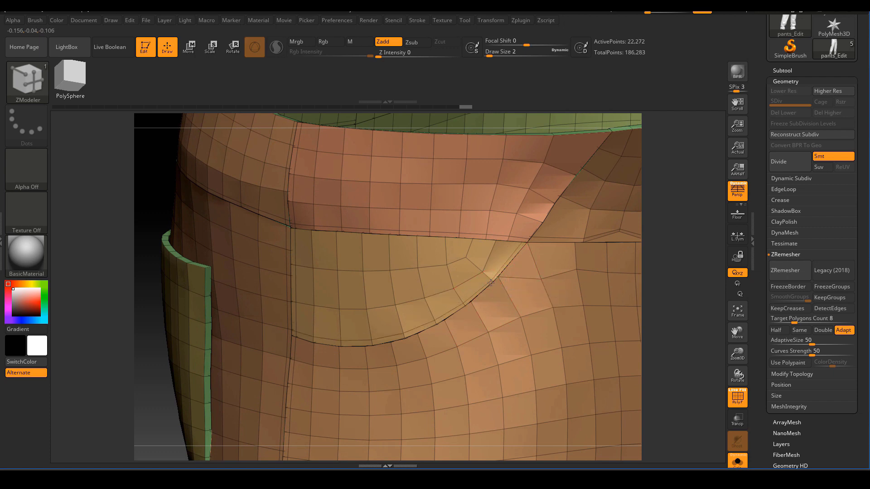
left_click(534, 218)
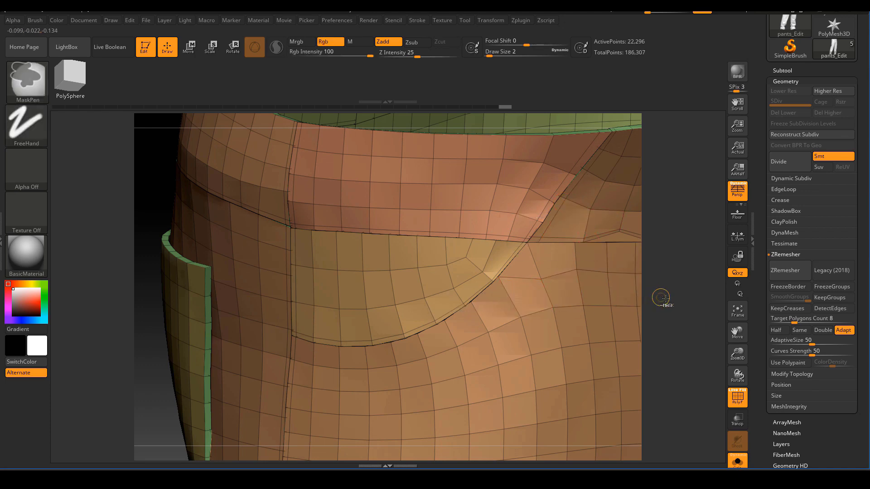
mouse_move(660, 297)
left_mouse_down()
mouse_move(673, 288)
mouse_move(638, 286)
left_mouse_up()
right_click_drag(345, 247, 351, 303, "ctrl")
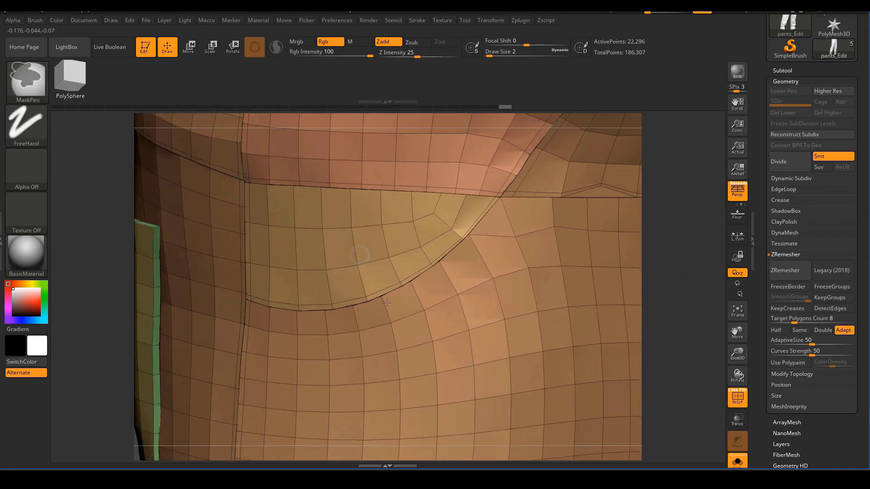
left_click(355, 316)
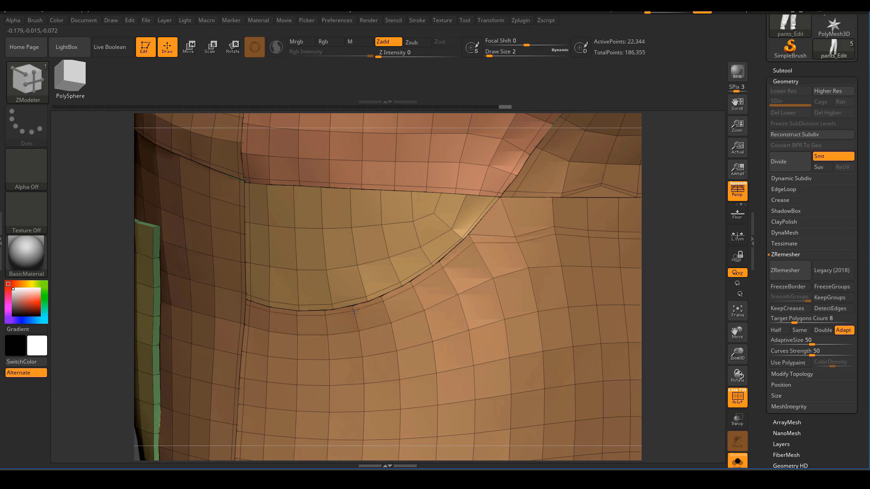
Insert edge loops on the front waistband and close to the waistband seam across the fly on the opposite front panel
mouse_move(692, 271)
right_mouse_down("ctrl")
mouse_move(687, 251)
mouse_move(666, 254)
right_mouse_up("ctrl")
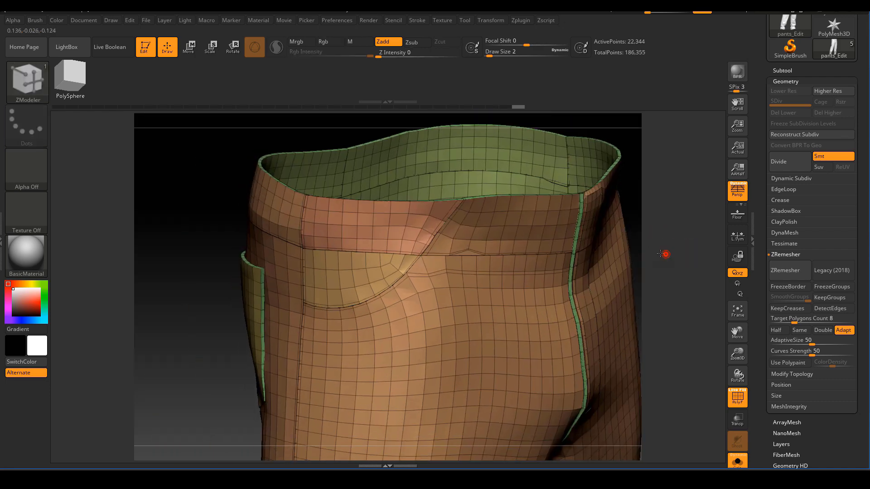
left_click_drag(665, 255, 590, 256, "alt")
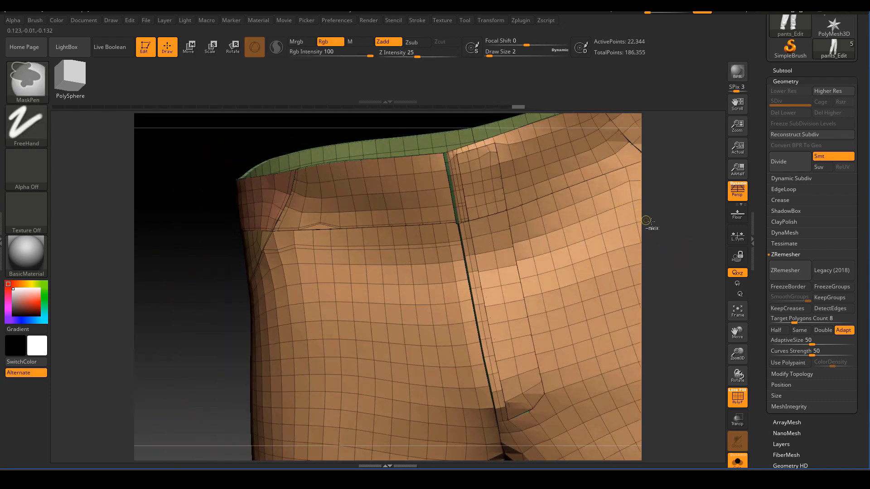
right_click_drag(675, 222, 680, 228, "ctrl")
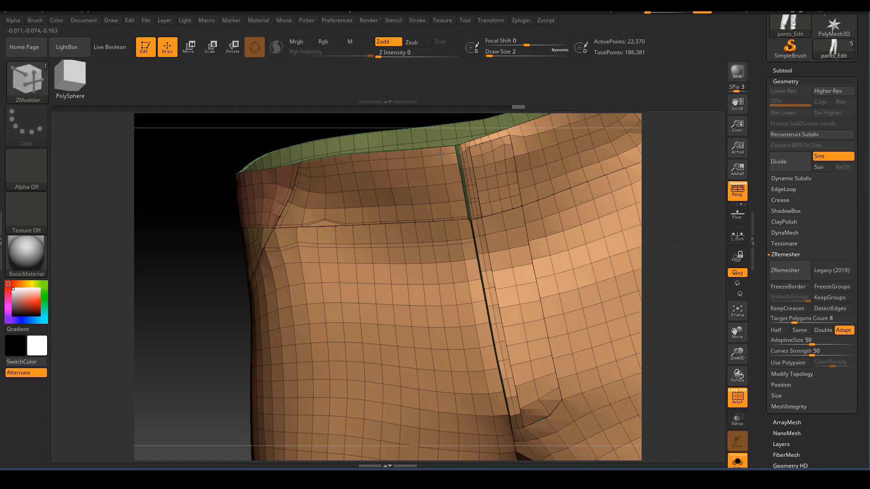
left_click_drag(673, 205, 511, 302, "alt")
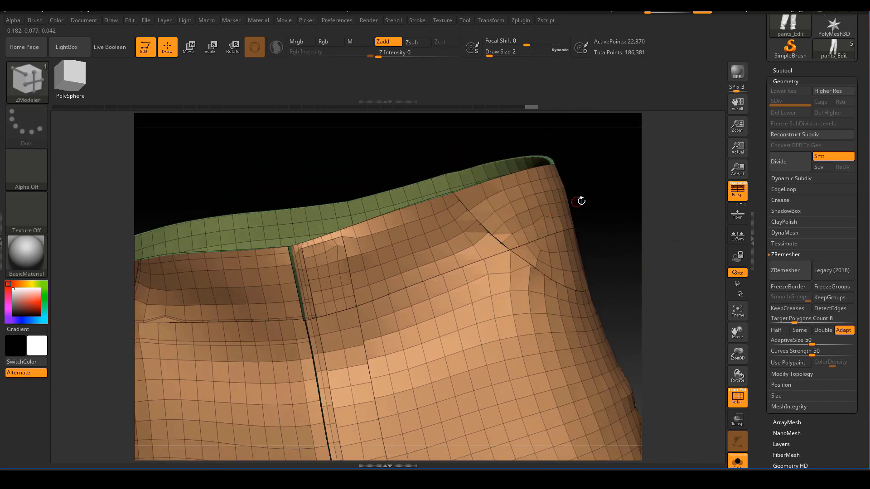
left_click_drag(595, 199, 573, 204)
left_click(432, 208)
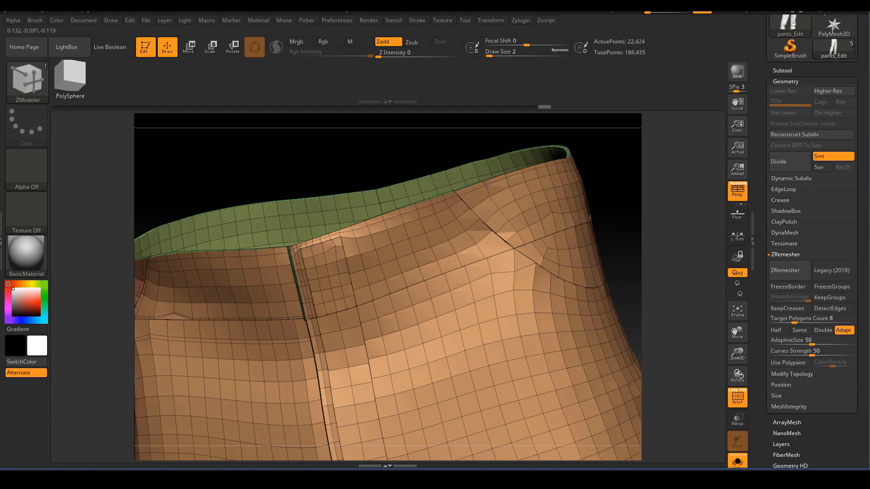
left_click(441, 269)
left_click_drag(624, 280, 626, 252, "alt")
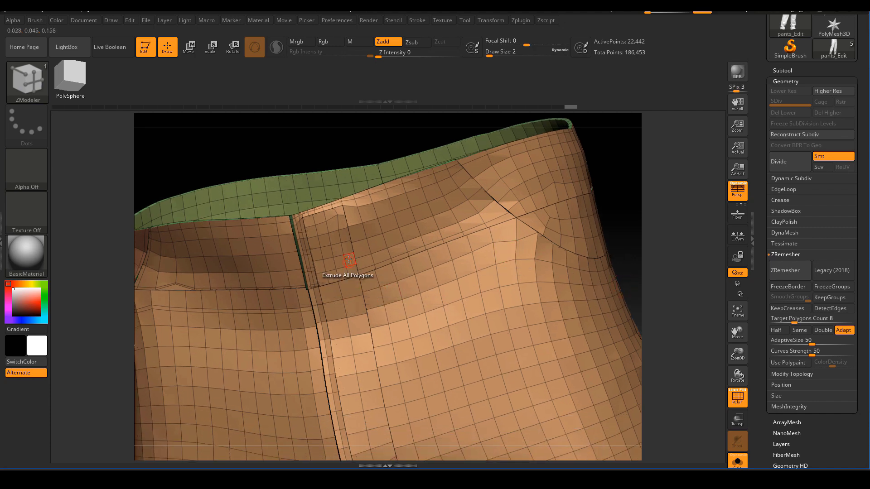
Insert supporting edge loops on the front panel along the fly flap below the waistband seam
left_click(362, 313)
left_click_drag(654, 271, 588, 240)
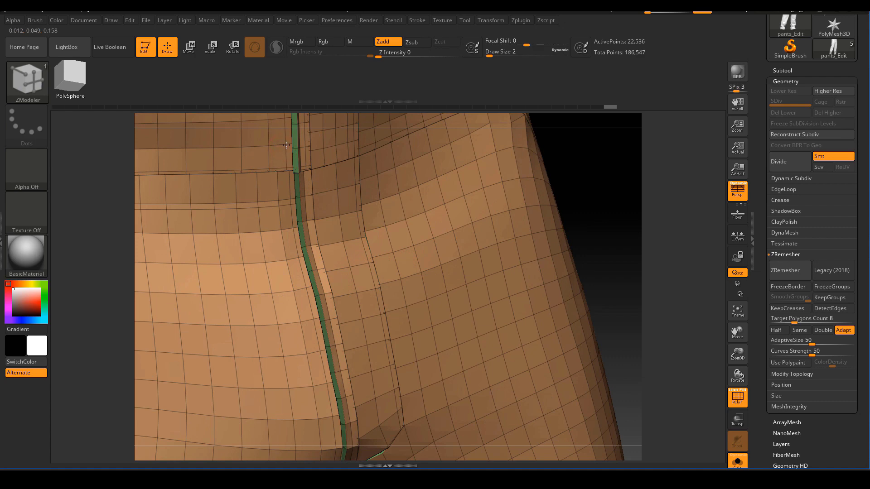
left_click_drag(581, 218, 435, 271)
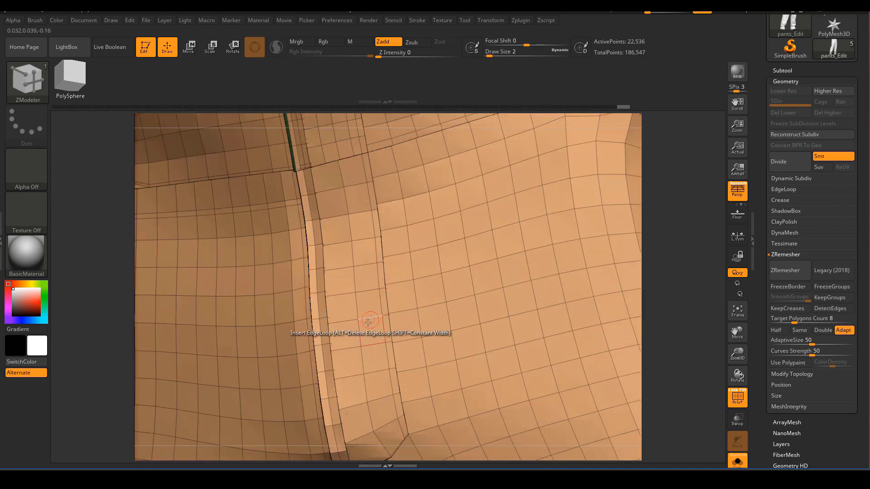
right_click_drag(683, 309, 623, 312, "ctrl")
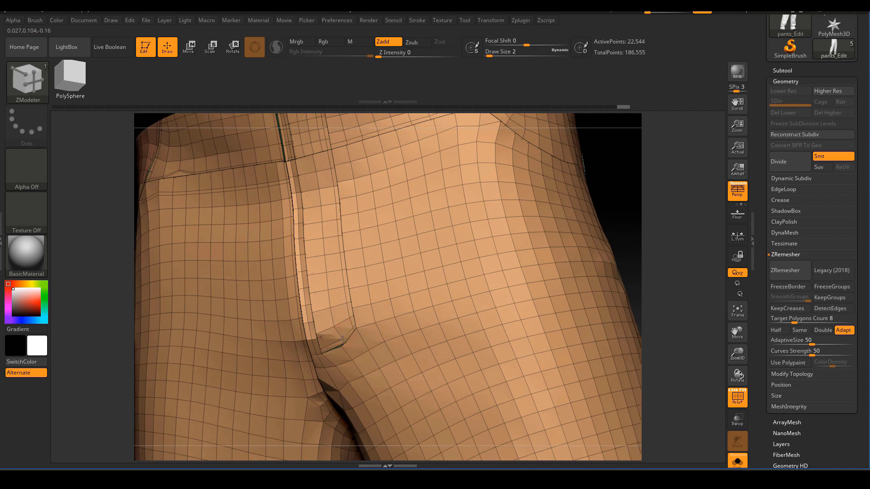
Insert edge loops along the other front pocket's curved opening and beside the adjoining vertical side seam
right_click_drag(646, 317, 660, 276, "ctrl")
left_click_drag(660, 276, 532, 290)
right_click_drag(552, 282, 552, 324, "ctrl")
left_click_drag(249, 231, 258, 365, "alt")
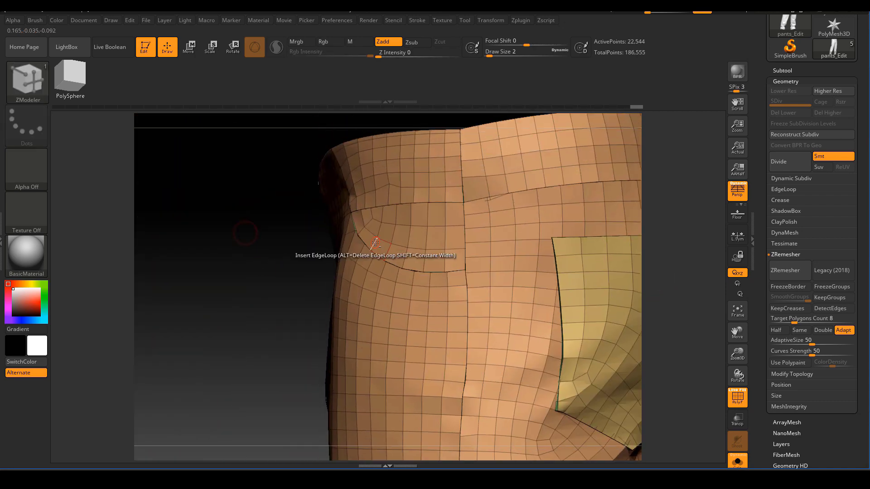
right_click_drag(293, 245, 304, 260, "ctrl")
left_click_drag(277, 258, 270, 377, "alt")
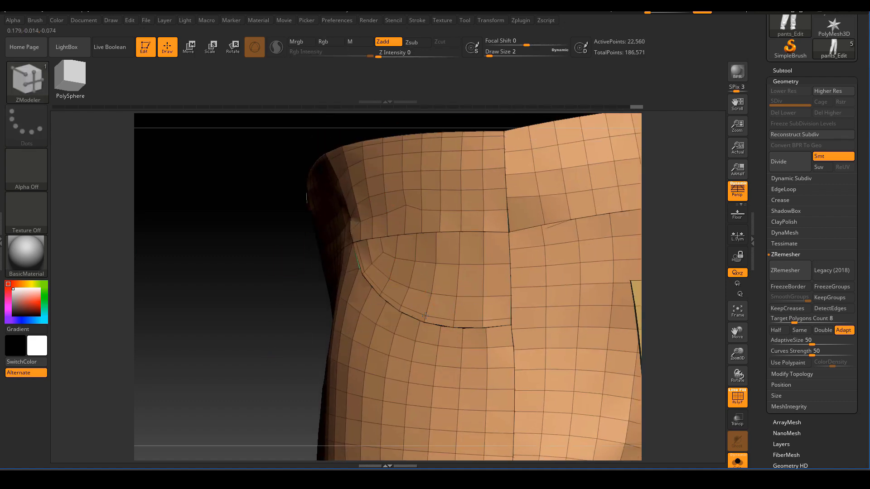
left_click(437, 339)
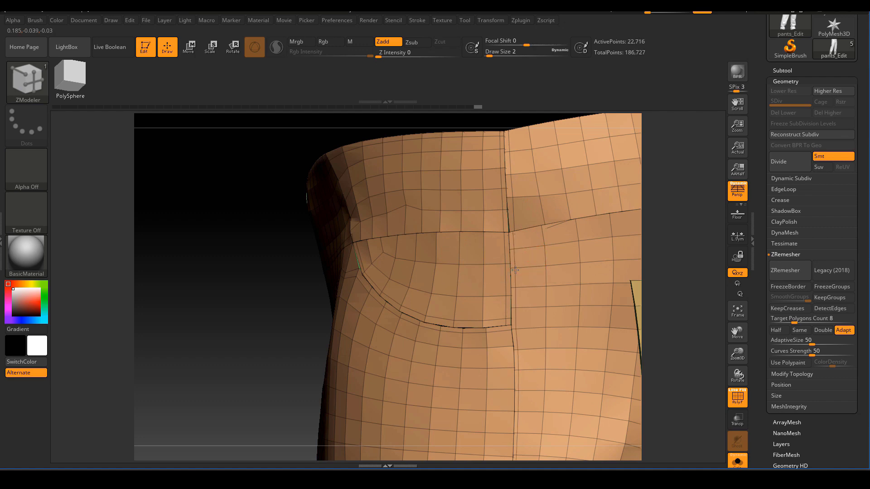
left_click(509, 347)
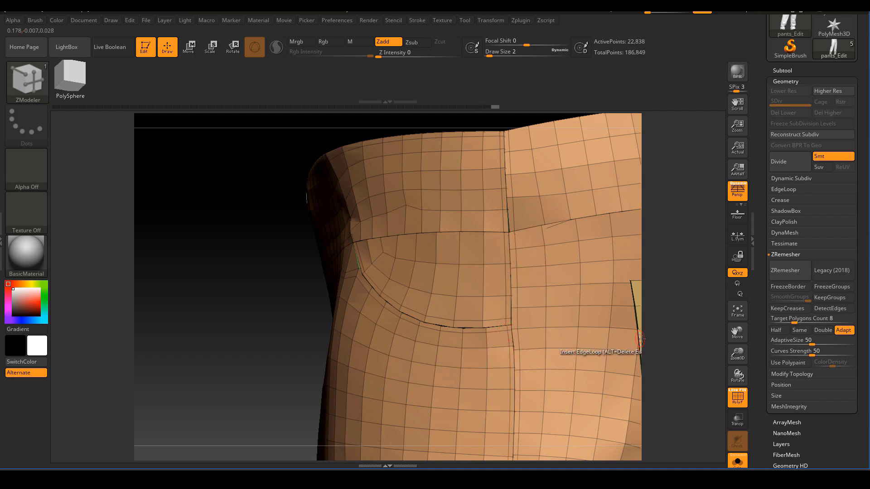
Insert edge loops close to the back waistband seam on both panels and along the center back seam
right_click_drag(670, 346, 661, 303, "ctrl")
right_click_drag(636, 357, 558, 154, "alt")
right_click_drag(588, 232, 535, 240)
right_click_drag(381, 221, 379, 247, "ctrl")
right_click_drag(328, 165, 324, 371, "alt")
right_click_drag(276, 293, 312, 354, "ctrl")
right_click_drag(295, 312, 268, 313)
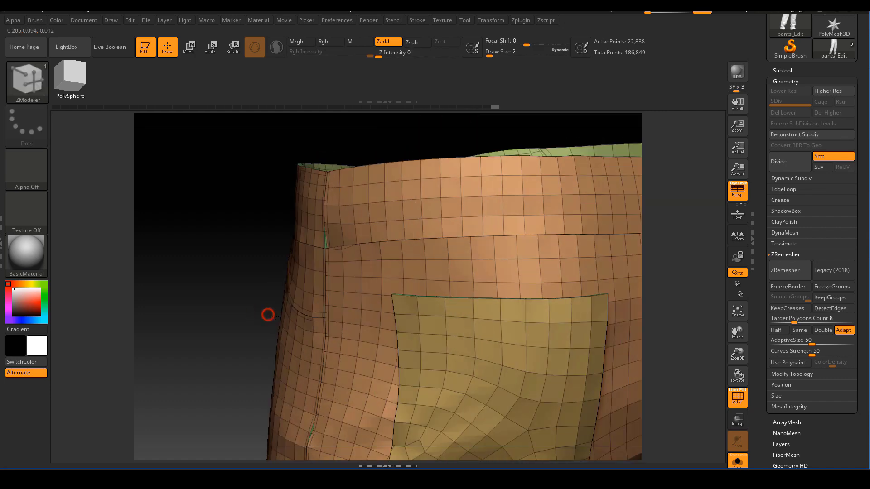
left_click(357, 235)
right_click_drag(662, 272, 498, 254)
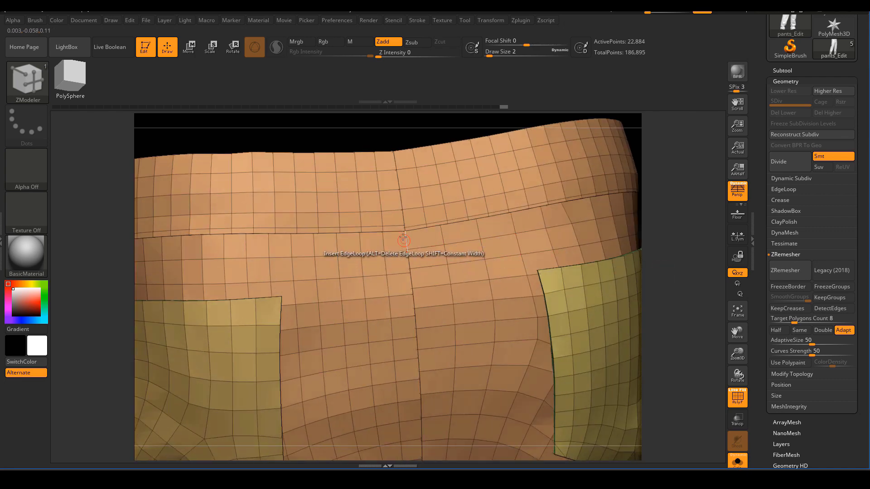
left_click(441, 235)
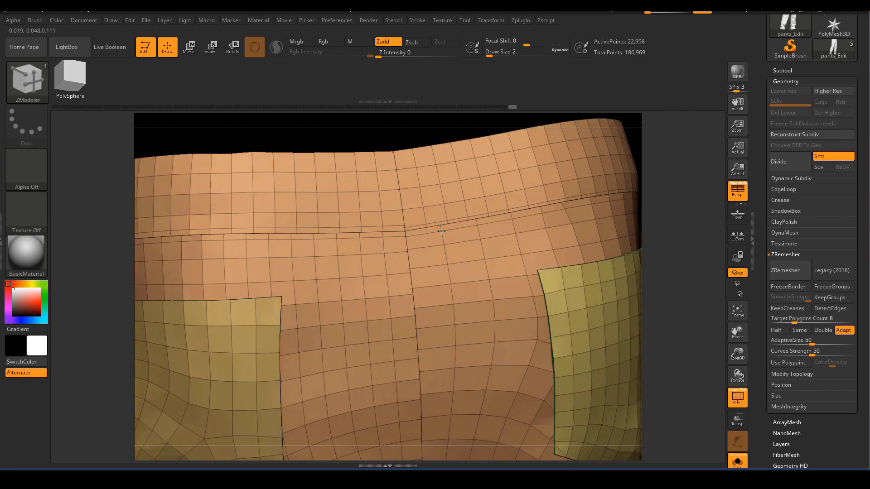
left_click(395, 211)
left_click(399, 255)
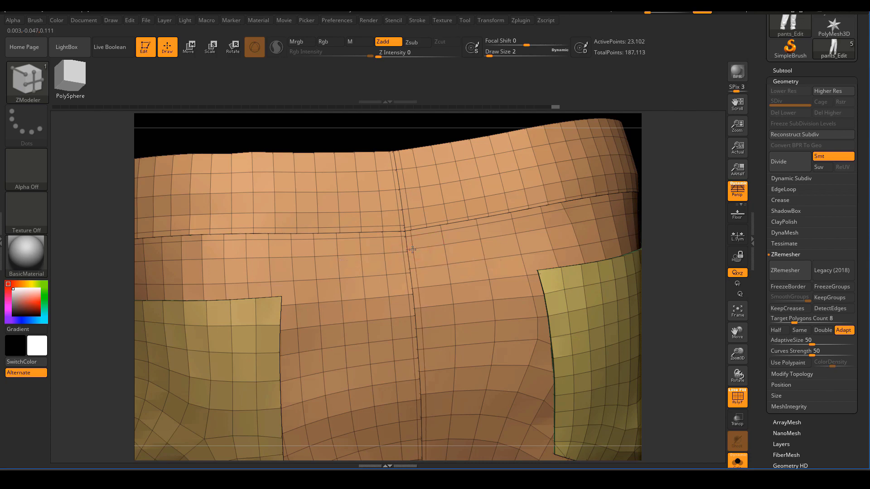
Try dividing the pants mesh twice to check the seams without the polyframe, and undo the divisions
right_click_drag(679, 325, 539, 270, "ctrl")
right_click_drag(566, 313, 551, 208, "alt")
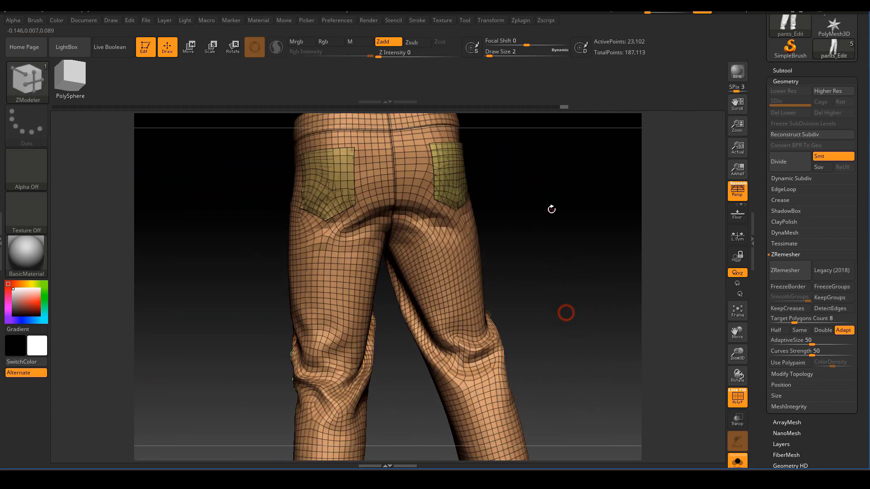
right_click_drag(566, 257, 509, 271)
mouse_move(593, 259)
right_mouse_down()
mouse_move(559, 277)
mouse_move(561, 243)
mouse_move(591, 194)
mouse_move(586, 270)
mouse_move(614, 226)
right_mouse_up()
key("shift+f")
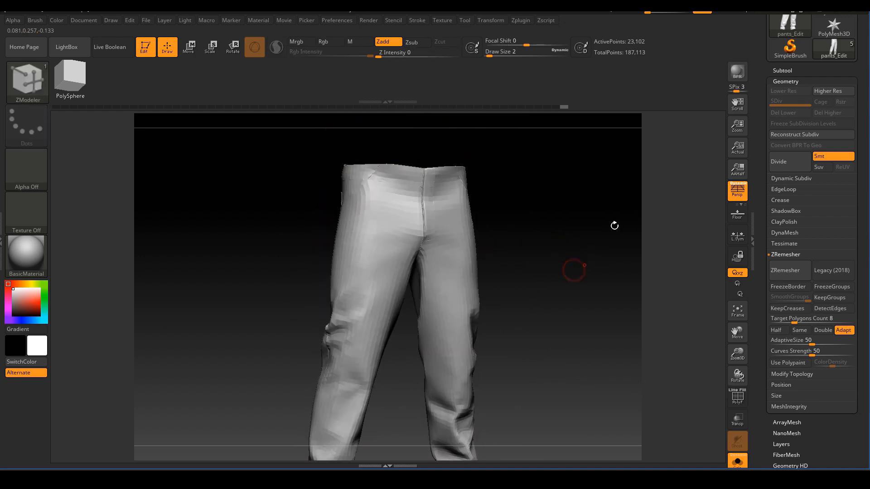
left_click(778, 165)
left_click(778, 166)
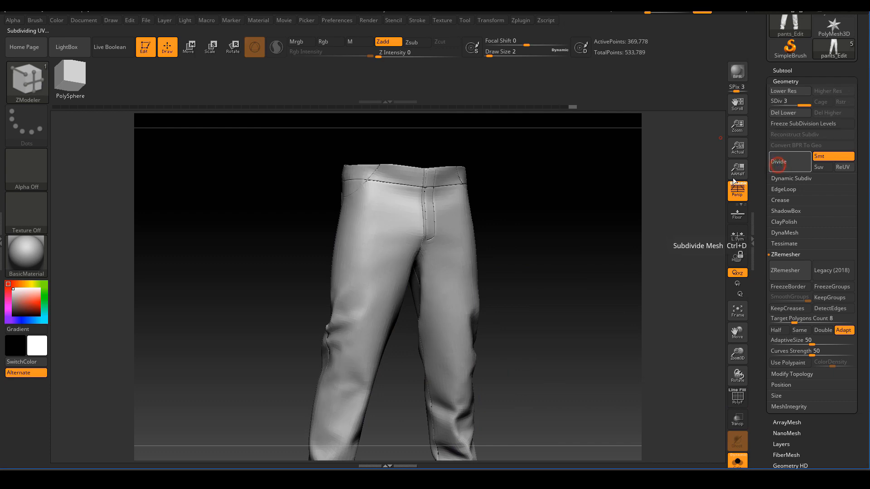
mouse_move(617, 216)
right_mouse_down()
mouse_move(589, 205)
mouse_move(611, 252)
mouse_move(631, 201)
right_mouse_up()
right_click_drag(635, 195, 609, 213, "ctrl")
key("shift+d")
key("shift+d")
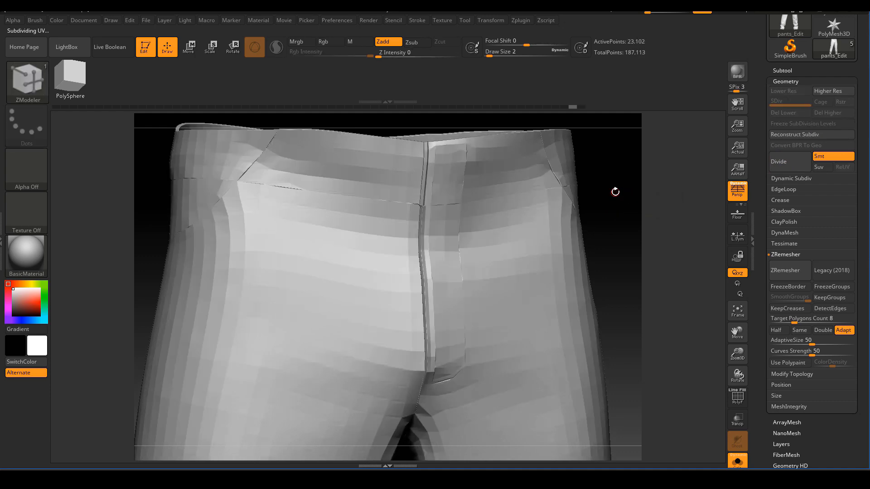
Turn the polyframe back on and insert another supporting edge loop on the fly flap near the waistband seam
key("shift+f")
mouse_move(624, 165)
right_mouse_down("ctrl")
mouse_move(661, 220)
mouse_move(656, 237)
mouse_move(568, 219)
right_mouse_up("ctrl")
mouse_move(394, 223)
right_mouse_down("ctrl")
mouse_move(383, 230)
mouse_move(378, 222)
right_mouse_up("ctrl")
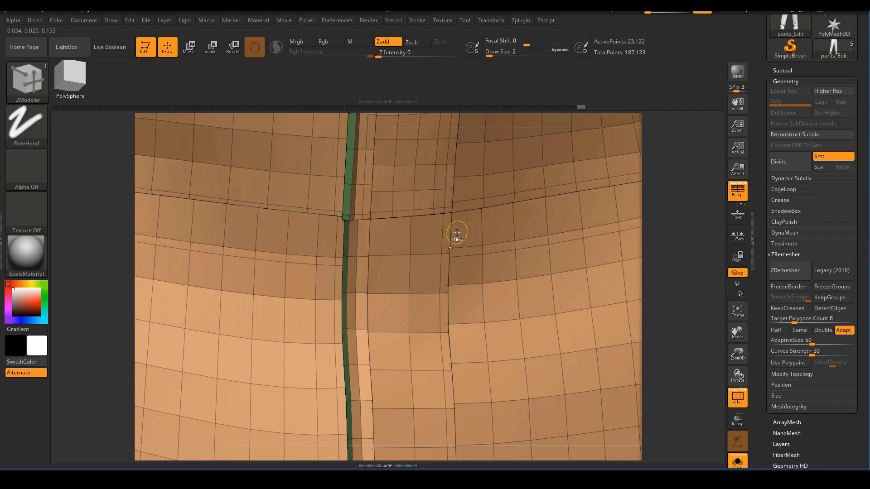
mouse_move(458, 229)
right_mouse_down("ctrl")
mouse_move(446, 227)
mouse_move(480, 247)
right_mouse_up("ctrl")
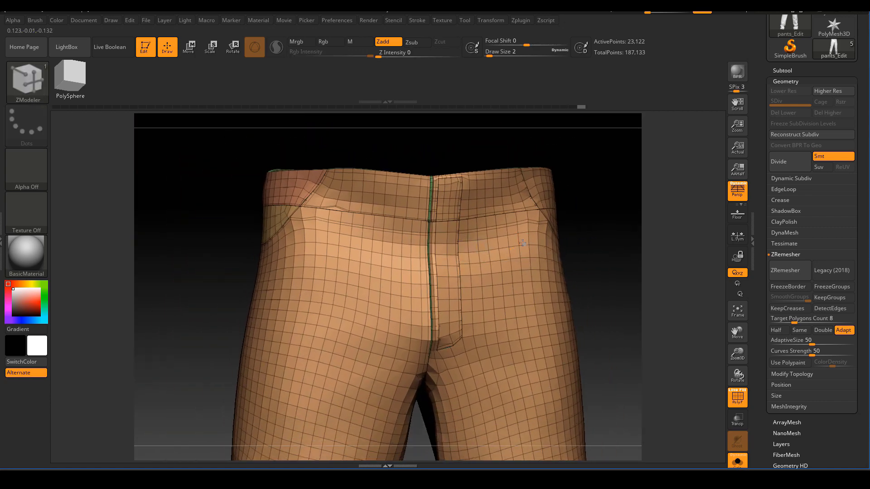
Hide the polyframe and divide the pants mesh up to subdivision level 3
right_click_drag(547, 260, 525, 245, "alt")
left_click_drag(598, 237, 599, 241)
key("shift+f")
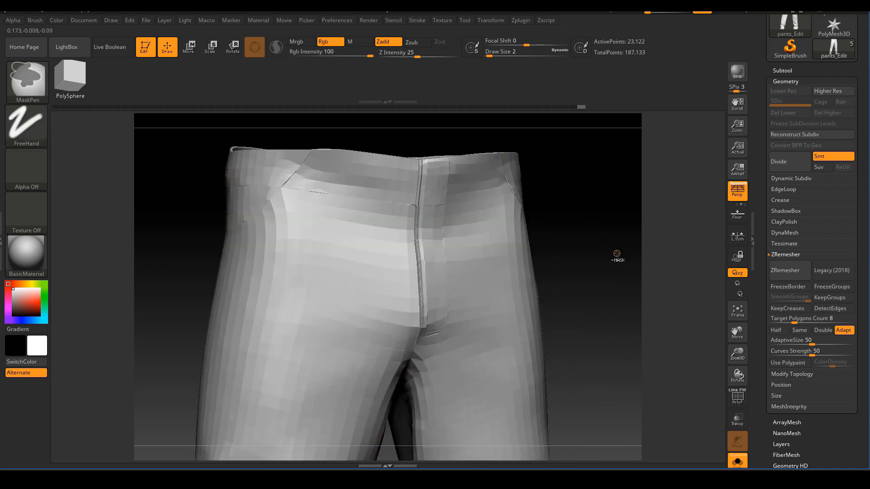
left_click(796, 162)
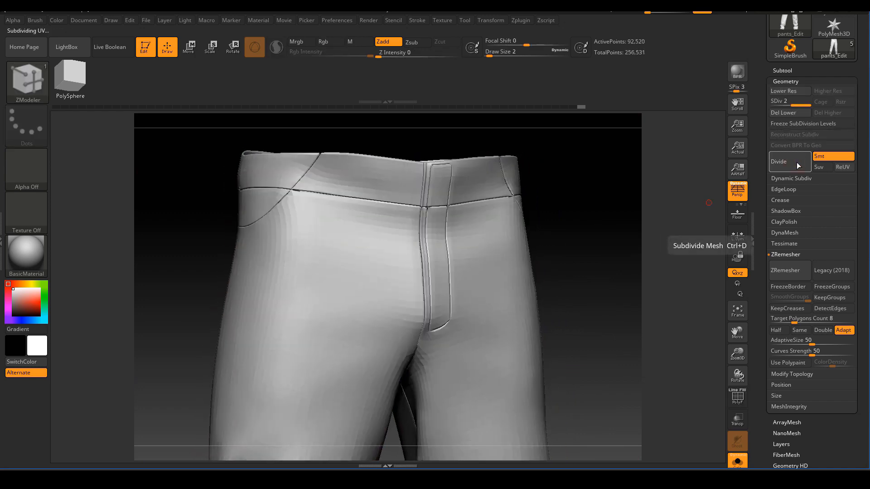
left_click(796, 162)
left_click_drag(630, 208, 628, 213)
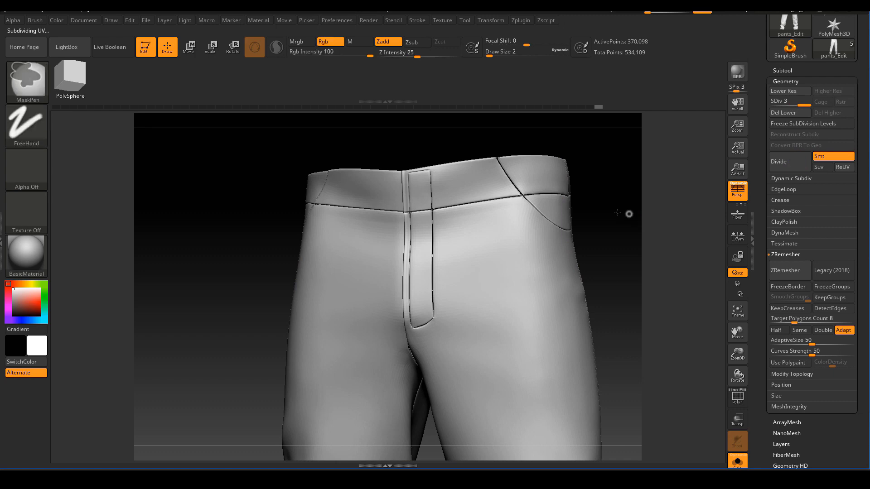
Divide the pants once more to subdivision level 4 and inspect the seams and back pockets from all around
right_click_drag(629, 213, 615, 219, "ctrl")
right_click_drag(615, 219, 577, 131, "alt")
mouse_move(577, 132)
right_mouse_down("ctrl")
mouse_move(555, 208)
mouse_move(594, 233)
mouse_move(576, 223)
mouse_move(579, 233)
right_mouse_up("ctrl")
right_click_drag(578, 233, 666, 243)
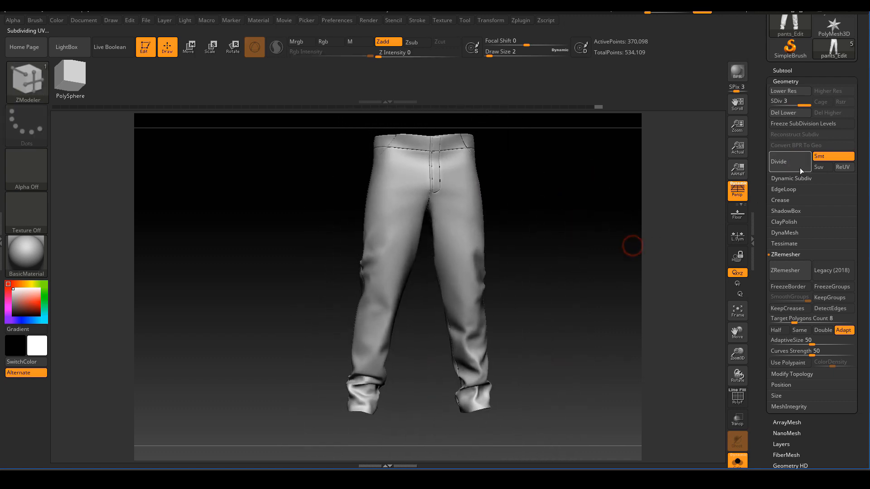
right_click_drag(614, 207, 627, 230)
right_click_drag(627, 229, 613, 238, "ctrl")
right_click_drag(613, 238, 552, 229, "alt")
mouse_move(578, 236)
right_mouse_down()
mouse_move(594, 225)
mouse_move(582, 235)
right_mouse_up()
right_click_drag(588, 295, 592, 283, "alt")
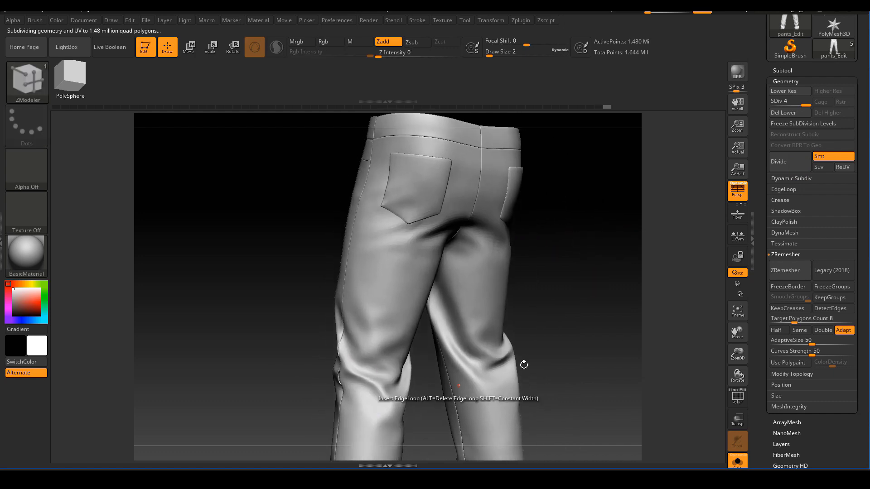
mouse_move(579, 315)
right_mouse_down("ctrl")
mouse_move(559, 311)
mouse_move(566, 284)
mouse_move(604, 300)
right_mouse_up("ctrl")
right_click_drag(548, 316, 594, 336, "ctrl")
Turn off Solo mode to show the full character and divide the pants_details subtool with the belt loops twice
left_click(739, 460)
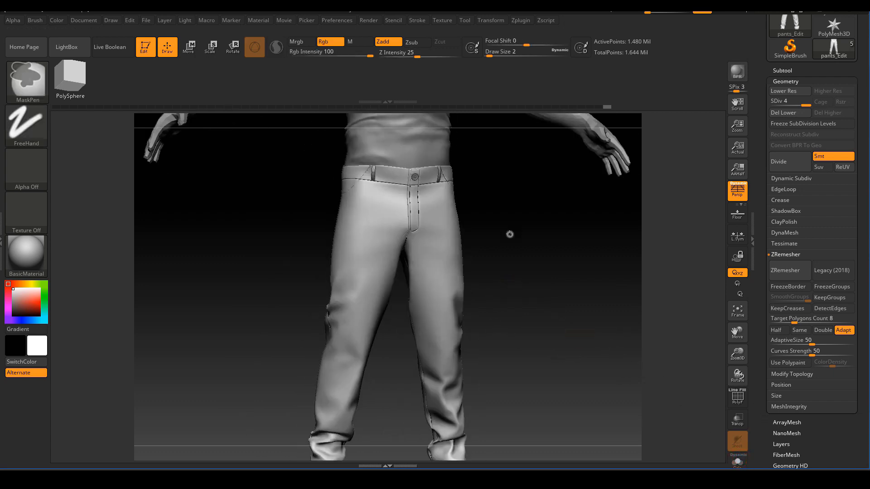
right_click_drag(511, 232, 521, 206, "ctrl")
mouse_move(527, 202)
right_mouse_down("alt")
mouse_move(535, 273)
mouse_move(524, 287)
right_mouse_up("alt")
right_click_drag(524, 287, 571, 393, "ctrl")
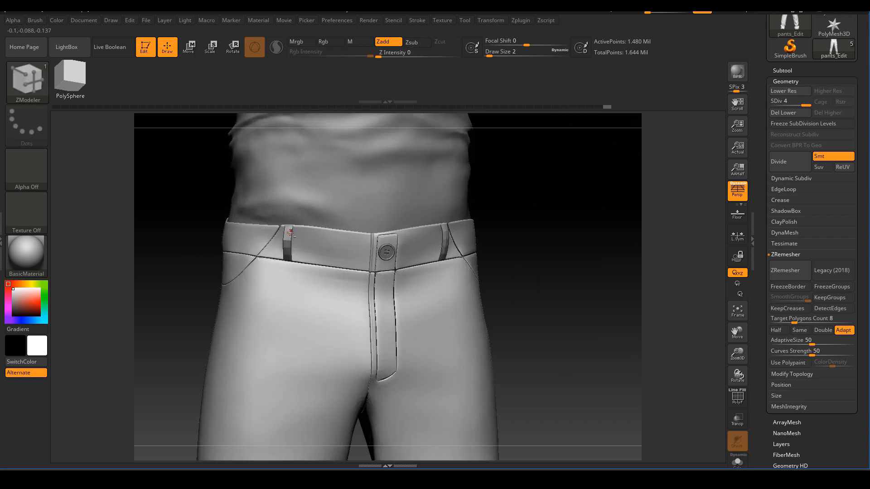
left_click(288, 237, "alt")
right_click_drag(559, 270, 571, 277)
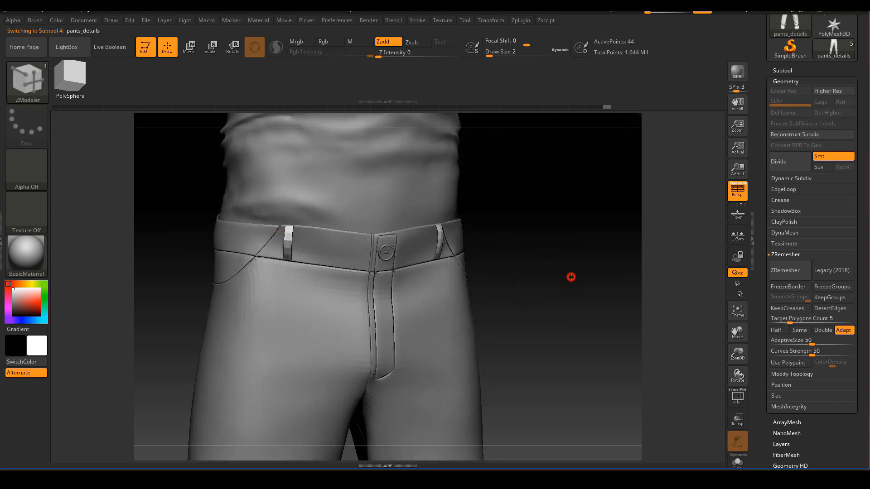
left_click(788, 165)
left_click(789, 165)
Select the Tanktop subtool and isolate it with Solo mode
mouse_move(627, 269)
right_mouse_down()
mouse_move(589, 259)
mouse_move(663, 267)
mouse_move(569, 268)
mouse_move(570, 281)
mouse_move(524, 249)
right_mouse_up()
right_click_drag(539, 188, 544, 266, "alt")
left_click(401, 205, "alt")
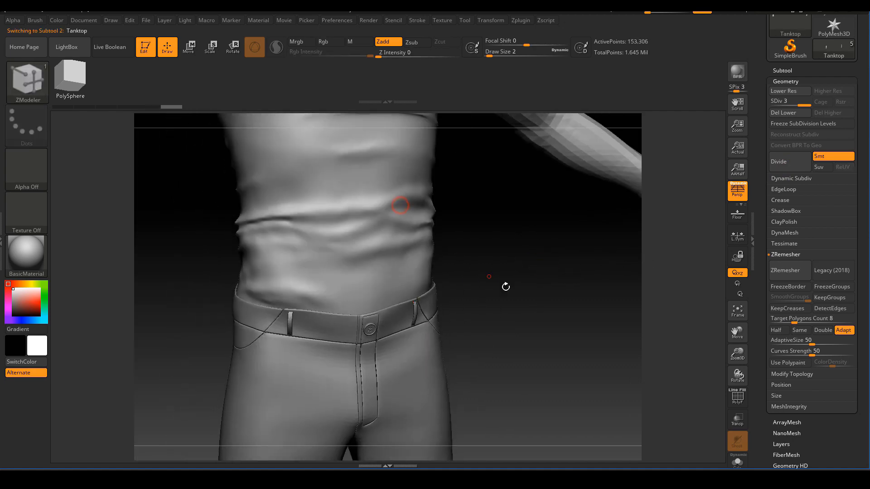
right_click_drag(546, 312, 564, 305, "ctrl")
right_click_drag(536, 192, 535, 245, "ctrl")
right_click_drag(491, 326, 503, 453, "alt")
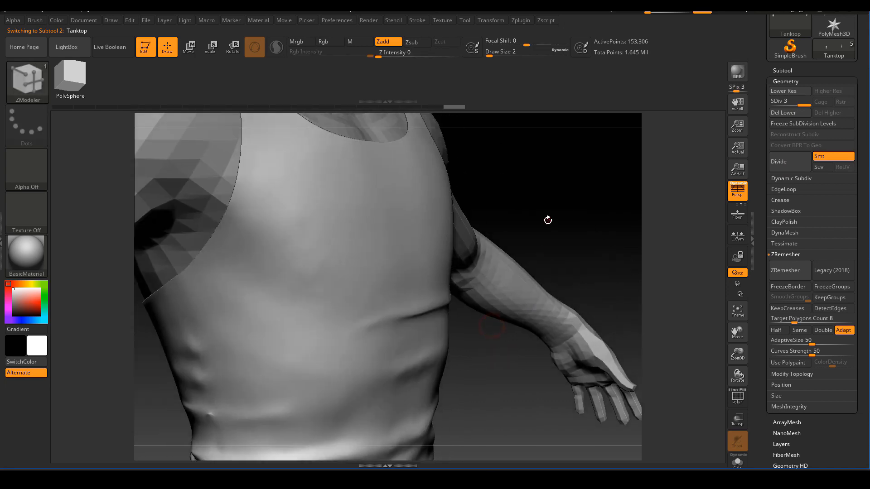
right_click_drag(548, 220, 721, 409)
left_click(738, 461)
Enable Double display for the tank top so its inner faces show, and check the neckline and armholes
left_click_drag(845, 443, 826, 359)
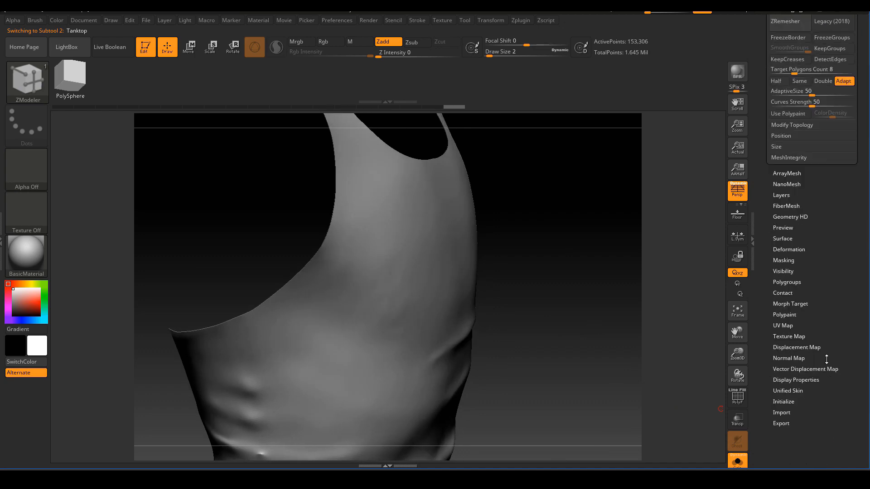
left_click(798, 381)
scroll(827, 350, "up", 3)
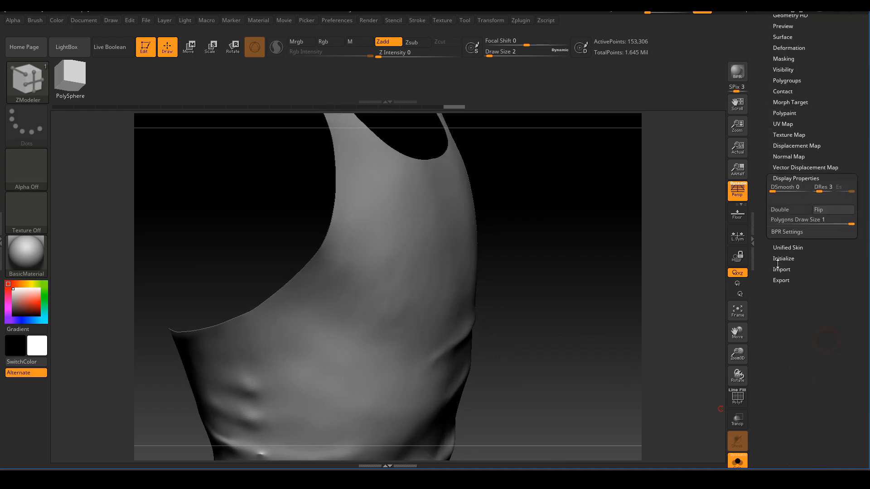
left_click(787, 210)
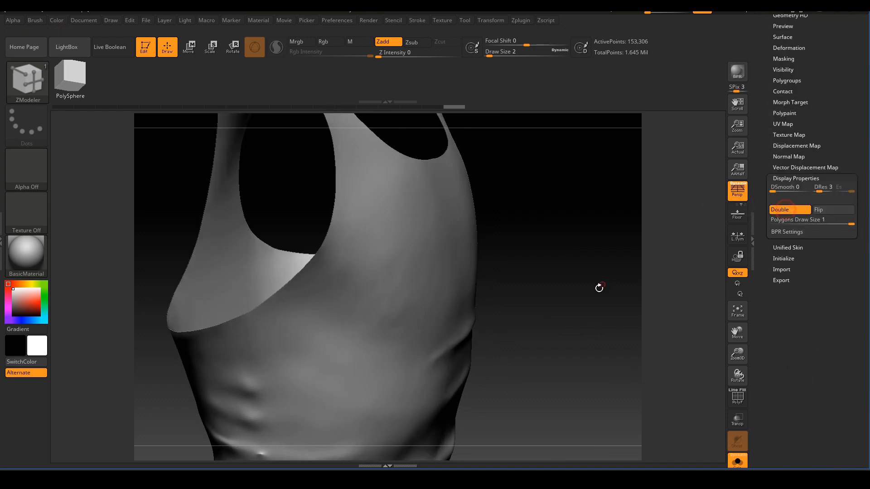
mouse_move(600, 287)
left_mouse_down()
mouse_move(574, 282)
mouse_move(576, 344)
mouse_move(550, 345)
mouse_move(561, 305)
left_mouse_up()
key("ctrl")
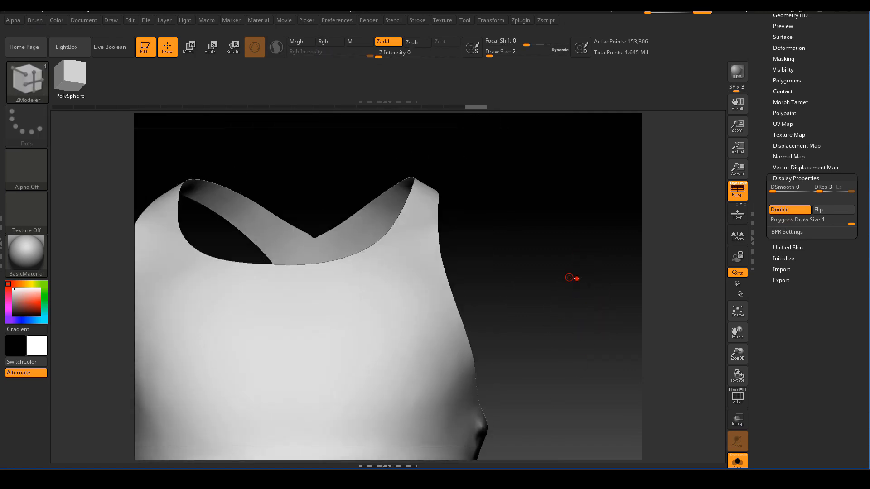
mouse_move(571, 276)
left_mouse_down()
mouse_move(598, 301)
mouse_move(607, 295)
left_mouse_up()
Lower the tank top to subdivision level 1
scroll(794, 60, "up", 5)
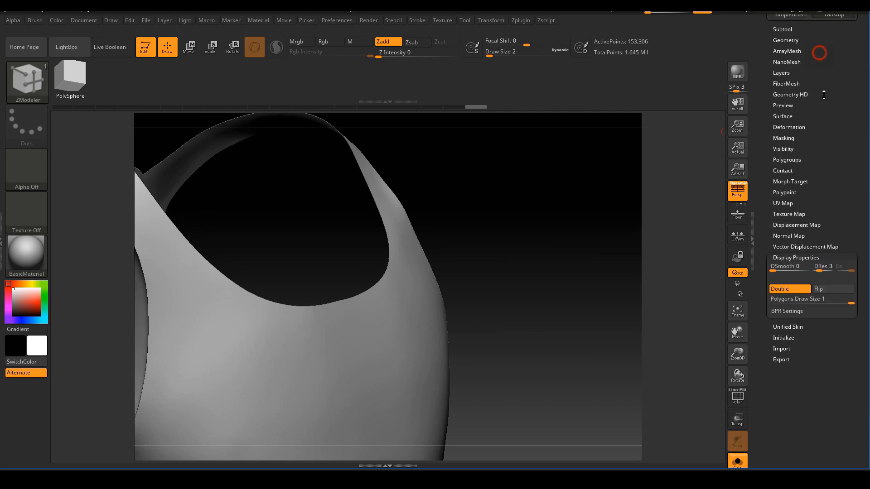
left_click(789, 124)
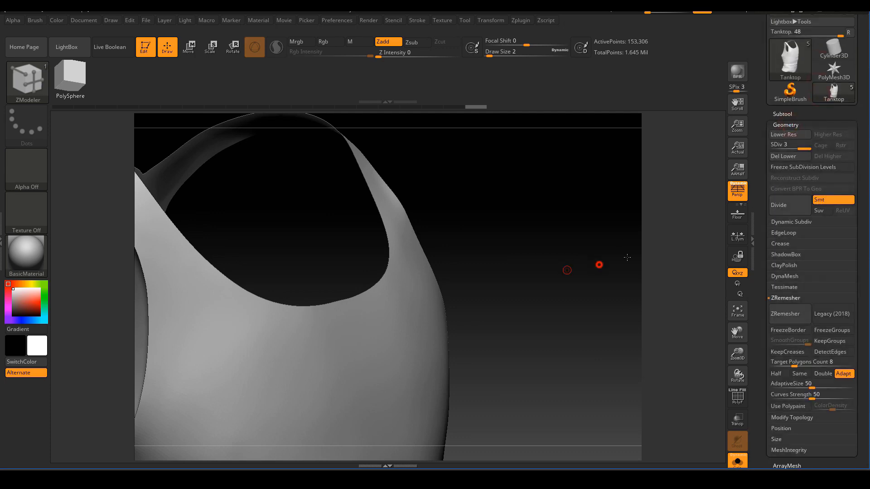
left_click_drag(627, 257, 648, 255)
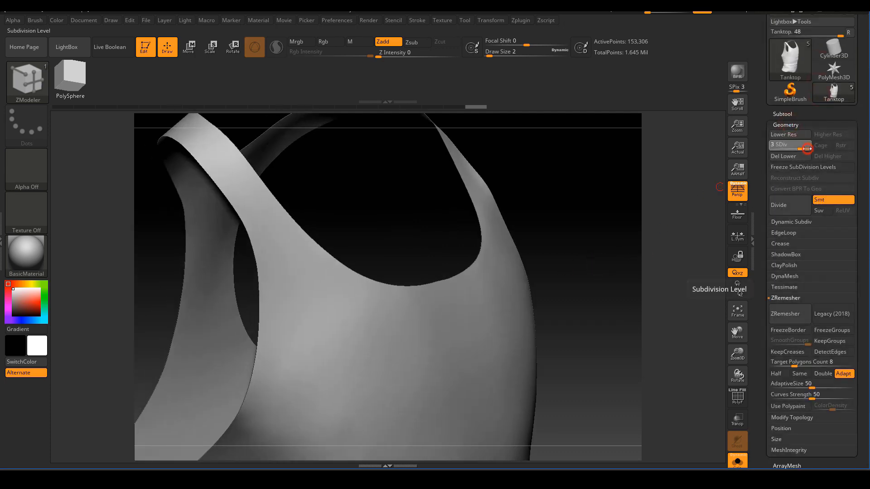
left_click_drag(752, 152, 749, 154)
mouse_move(614, 233)
right_mouse_down()
mouse_move(595, 333)
mouse_move(606, 238)
right_mouse_up()
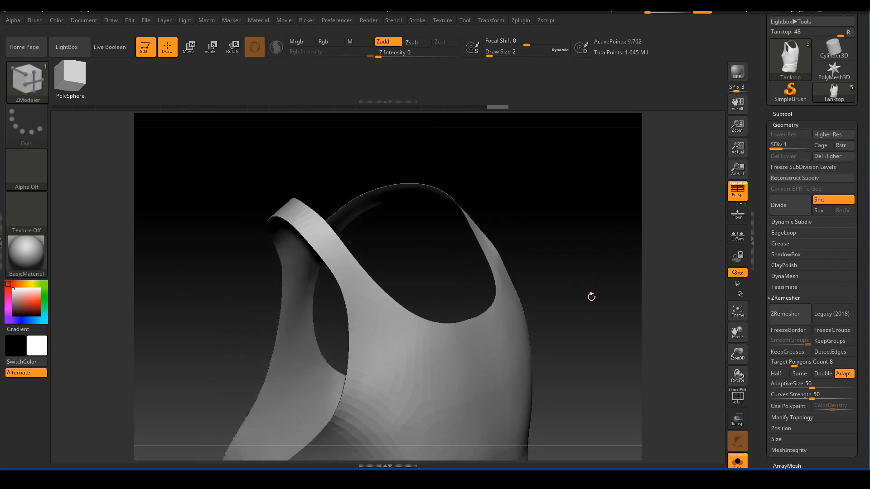
Delete all subdivision levels of the tank top above level 1
mouse_move(591, 296)
right_mouse_down()
mouse_move(604, 281)
mouse_move(614, 290)
mouse_move(604, 277)
mouse_move(612, 225)
mouse_move(590, 280)
right_mouse_up()
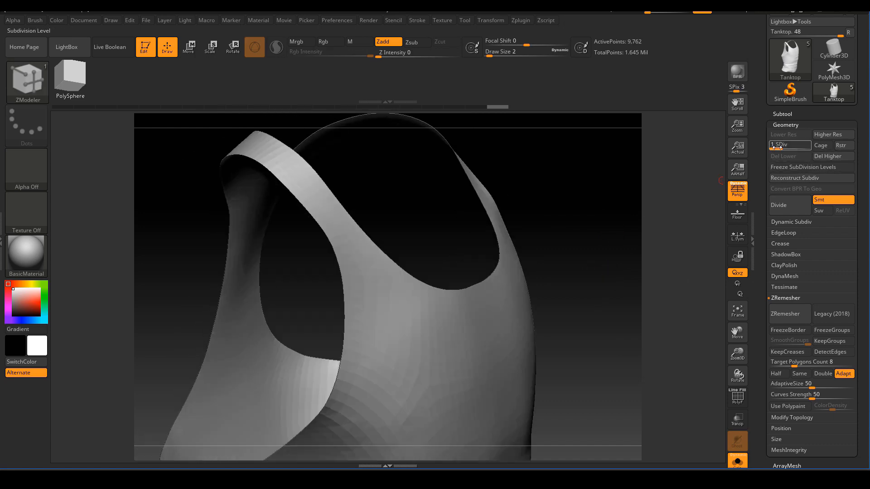
left_click_drag(771, 147, 794, 149)
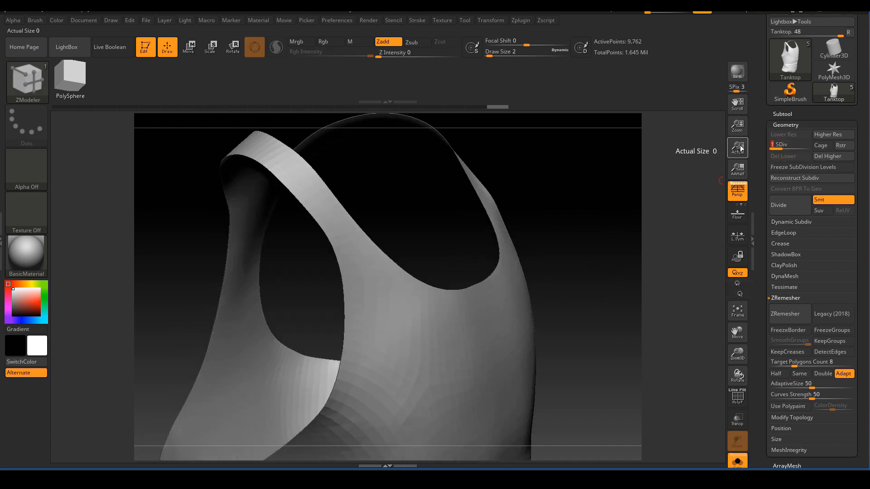
left_click(831, 156)
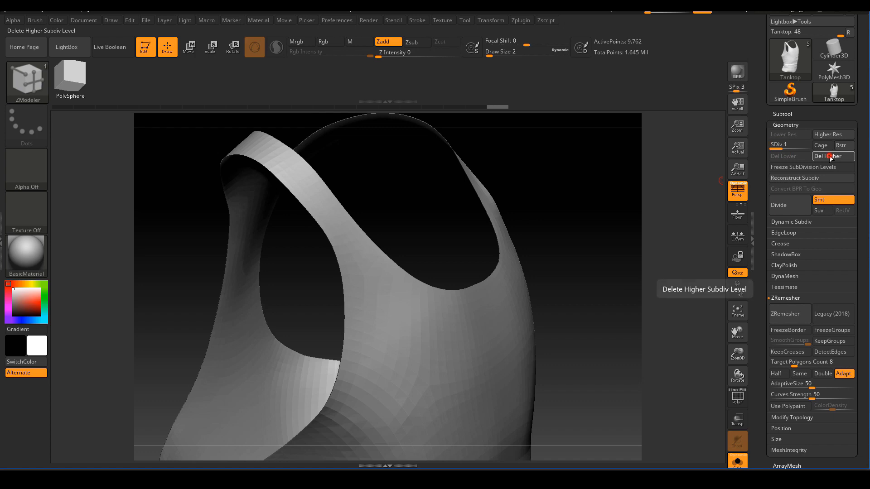
Show the tank top's wireframe and use ZModeler to extrude the whole mesh slightly, giving it an inner side and border thickness
right_click_drag(579, 229, 555, 312)
key("shift+f")
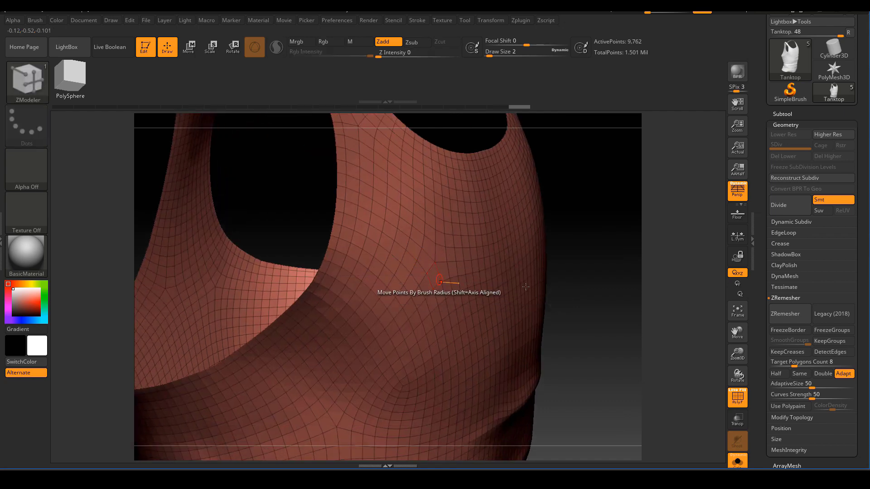
left_click_drag(621, 254, 619, 275, "alt")
left_click_drag(585, 224, 582, 306, "alt")
left_click_drag(584, 255, 584, 278, "alt")
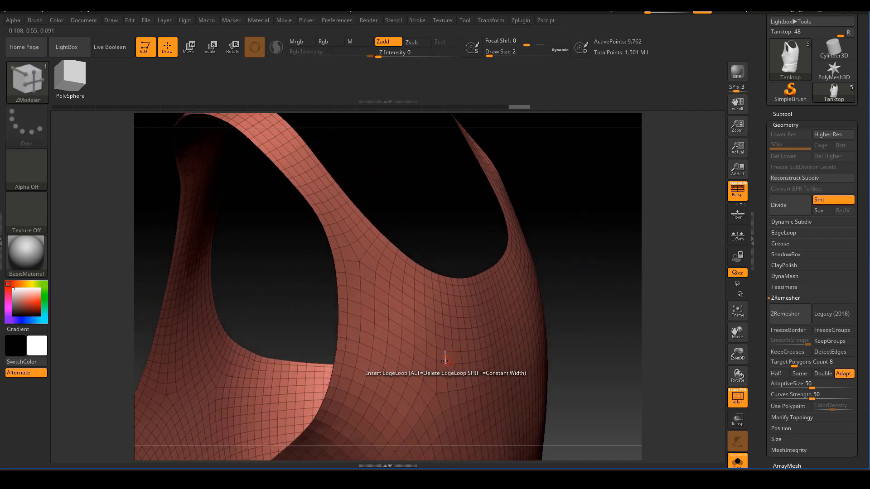
left_click(406, 350)
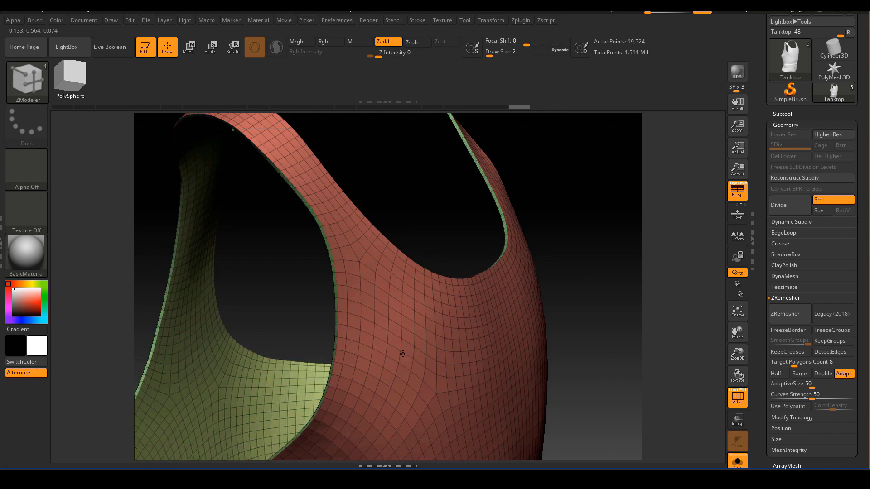
Hide the wireframe and divide the thickened tank top twice
mouse_move(577, 298)
right_mouse_down()
mouse_move(596, 302)
mouse_move(587, 278)
right_mouse_up()
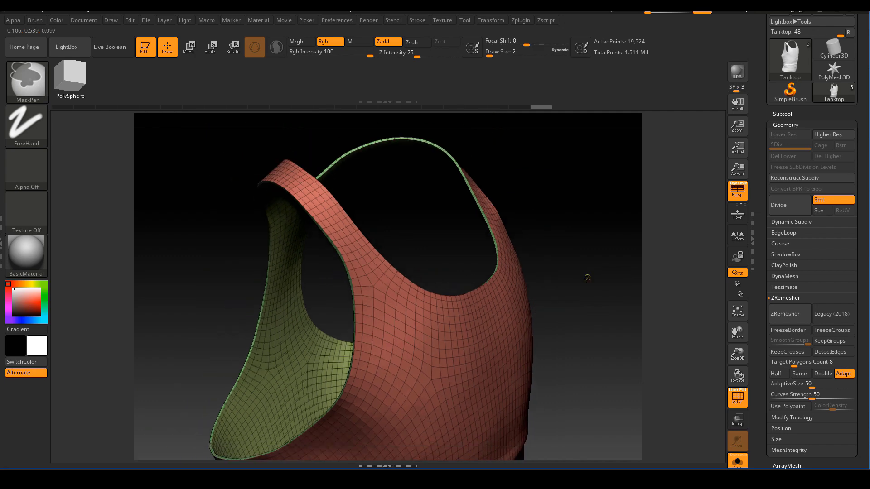
right_click_drag(592, 310, 586, 289, "alt")
key("shift+f")
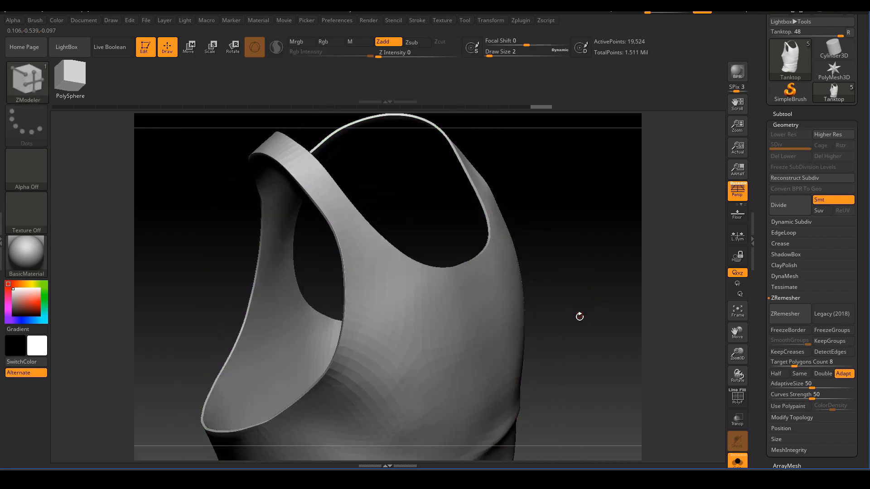
left_click(783, 207)
left_click(783, 206)
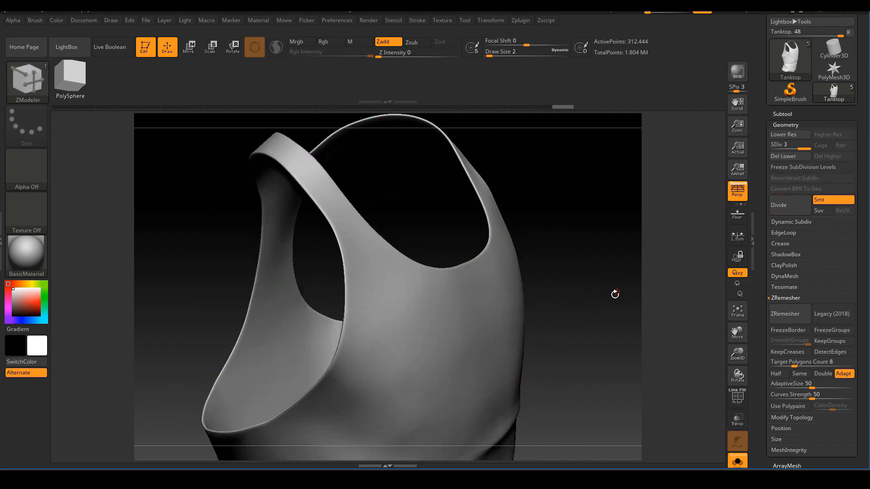
Check the tank top's thickened armhole and neckline borders, and turn off Solo mode to show the full character
mouse_move(615, 294)
right_mouse_down("shift")
mouse_move(608, 285)
mouse_move(549, 306)
mouse_move(564, 235)
right_mouse_up("shift")
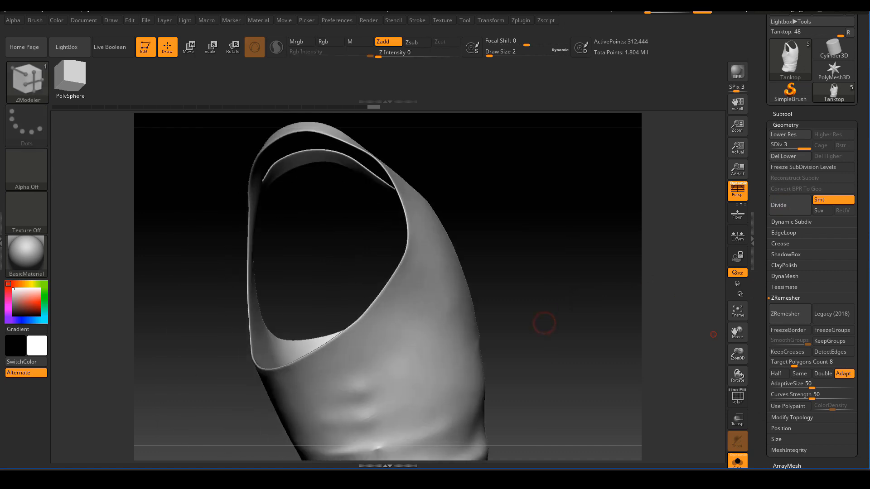
left_click(740, 462)
mouse_move(573, 341)
right_mouse_down("ctrl")
mouse_move(574, 388)
mouse_move(571, 368)
mouse_move(518, 333)
mouse_move(527, 343)
right_mouse_up("ctrl")
right_click_drag(527, 343, 565, 379)
mouse_move(564, 380)
right_mouse_down("alt")
mouse_move(514, 370)
mouse_move(530, 372)
right_mouse_up("alt")
mouse_move(556, 331)
right_mouse_down("alt")
mouse_move(528, 376)
mouse_move(558, 385)
mouse_move(556, 369)
mouse_move(567, 370)
mouse_move(550, 365)
mouse_move(565, 380)
mouse_move(555, 400)
right_mouse_up("alt")
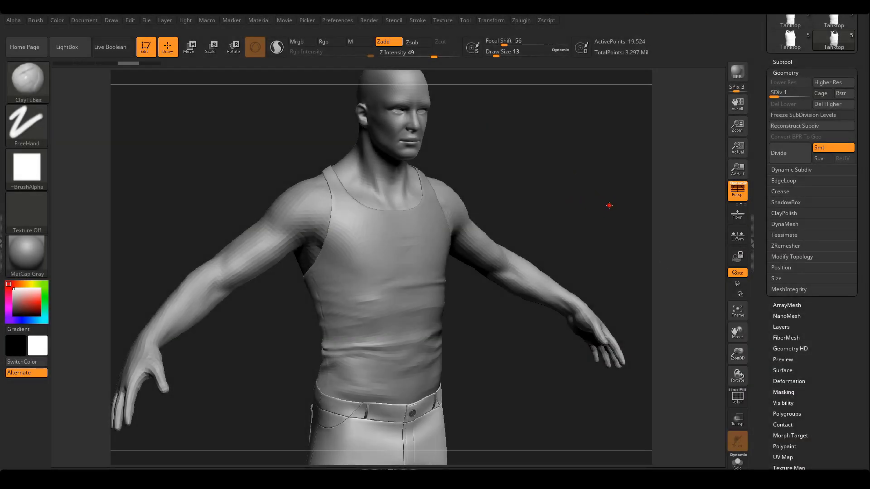
Examine the tank top's folds around the chest, waist and sides from several angles, both on the character and isolated
mouse_move(609, 205)
left_mouse_down()
mouse_move(596, 202)
mouse_move(609, 216)
left_mouse_up()
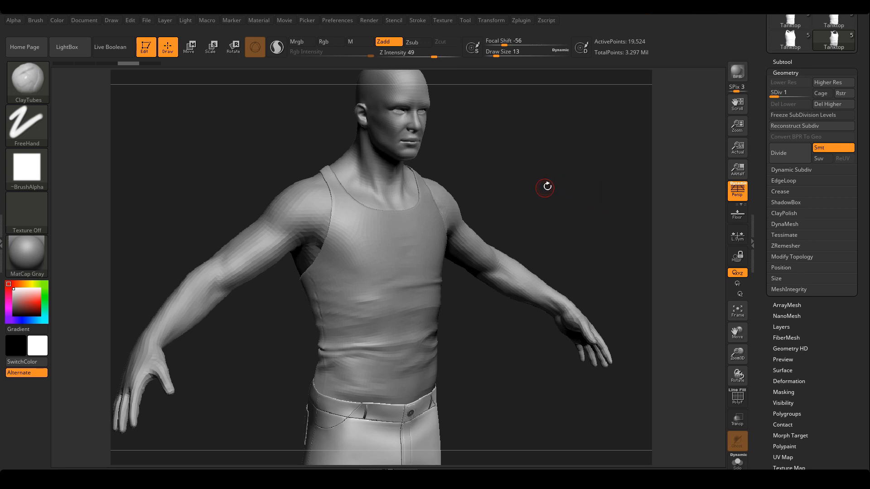
left_click_drag(584, 187, 573, 174)
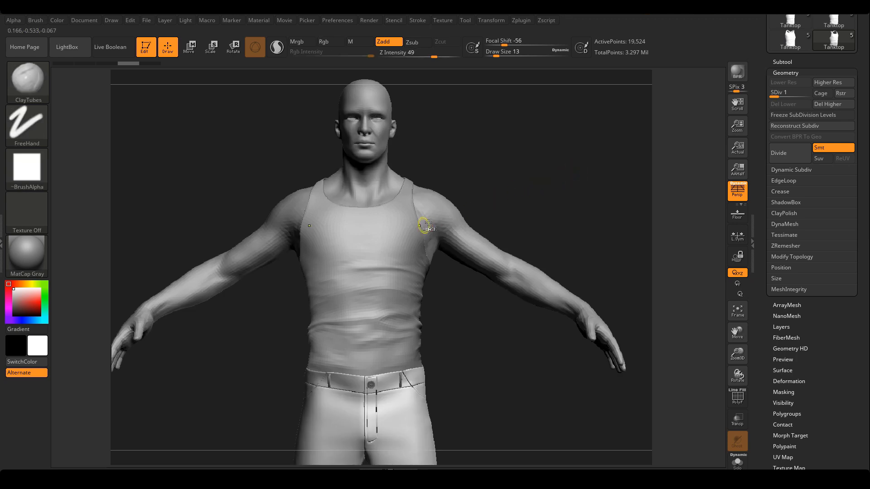
left_click_drag(569, 136, 543, 179, "alt")
left_click_drag(499, 261, 478, 272)
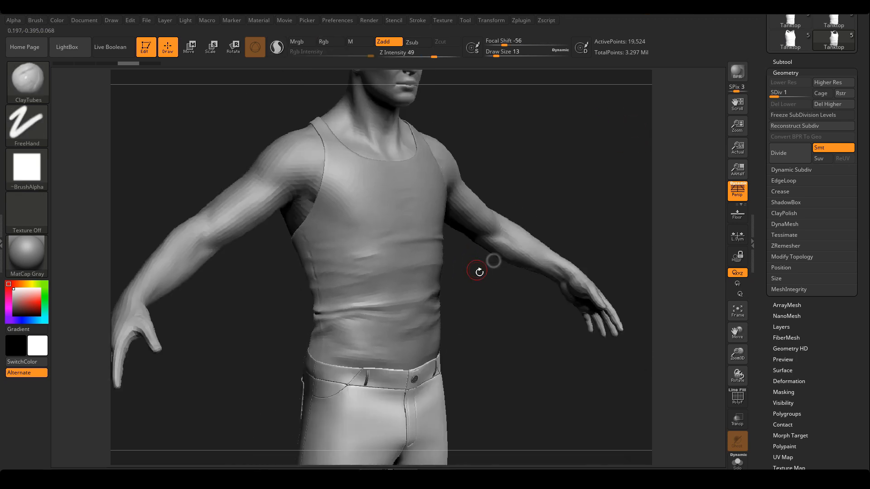
left_click_drag(515, 318, 484, 310)
left_click_drag(304, 257, 535, 298)
left_click_drag(530, 338, 392, 264)
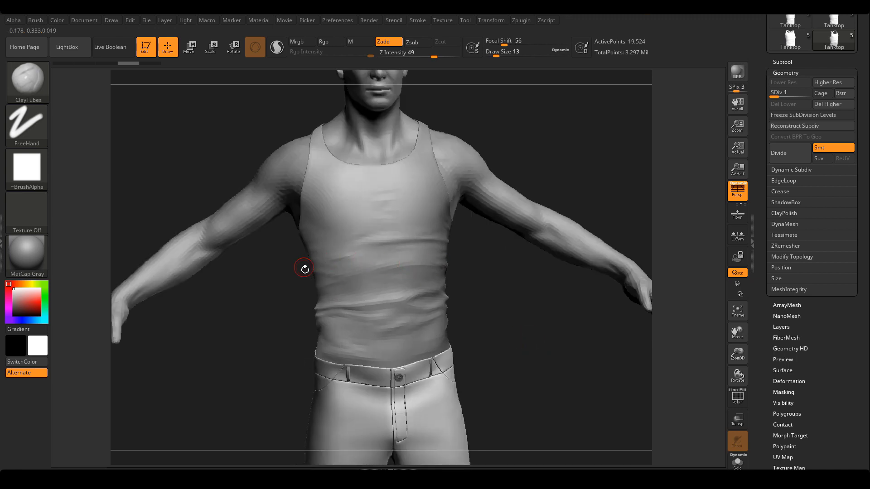
left_click_drag(468, 276, 405, 269)
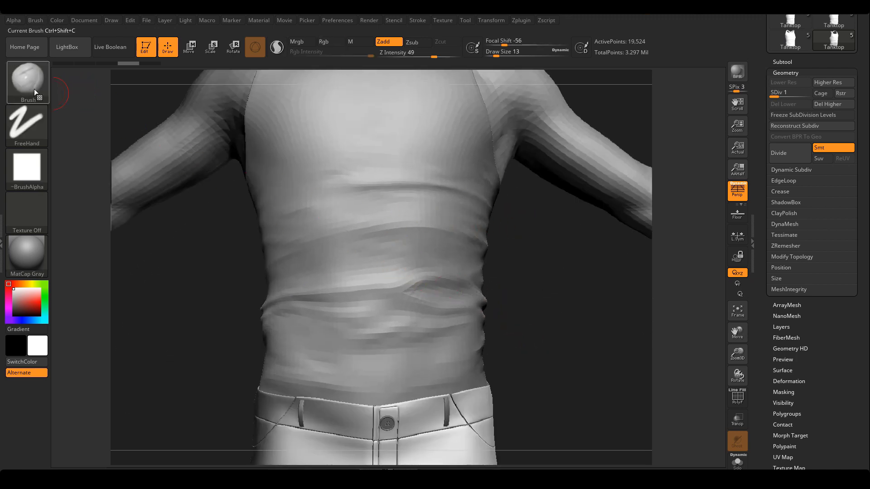
mouse_move(521, 247)
left_mouse_down()
mouse_move(538, 257)
mouse_move(497, 262)
left_mouse_up()
key("ctrl")
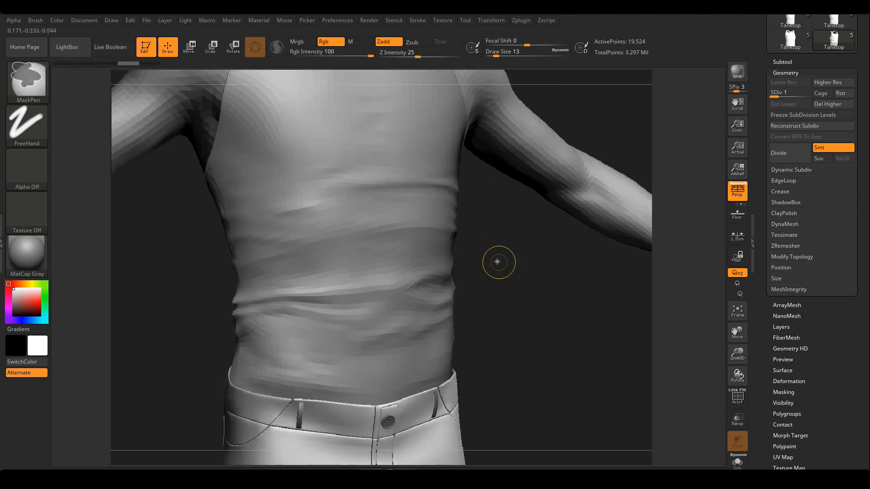
right_click_drag(497, 262, 486, 253, "ctrl")
mouse_move(537, 259)
left_mouse_down("shift")
mouse_move(513, 262)
mouse_move(392, 230)
left_mouse_up("shift")
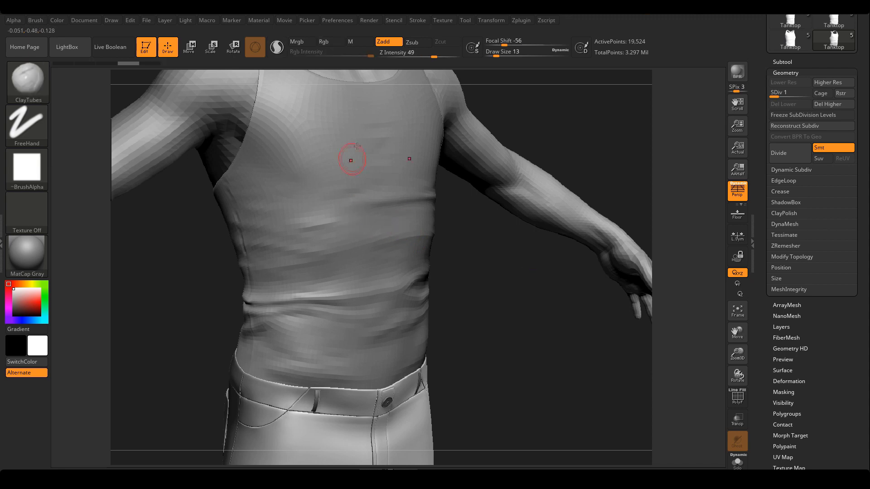
right_click_drag(336, 288, 503, 295)
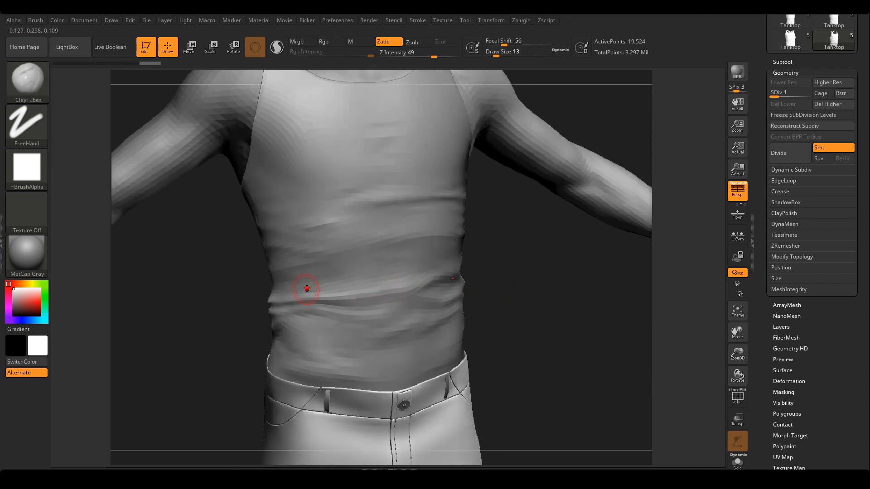
mouse_move(543, 296)
left_mouse_down()
mouse_move(492, 285)
mouse_move(511, 284)
mouse_move(415, 284)
mouse_move(489, 324)
mouse_move(454, 295)
left_mouse_up()
left_click_drag(553, 270, 534, 286)
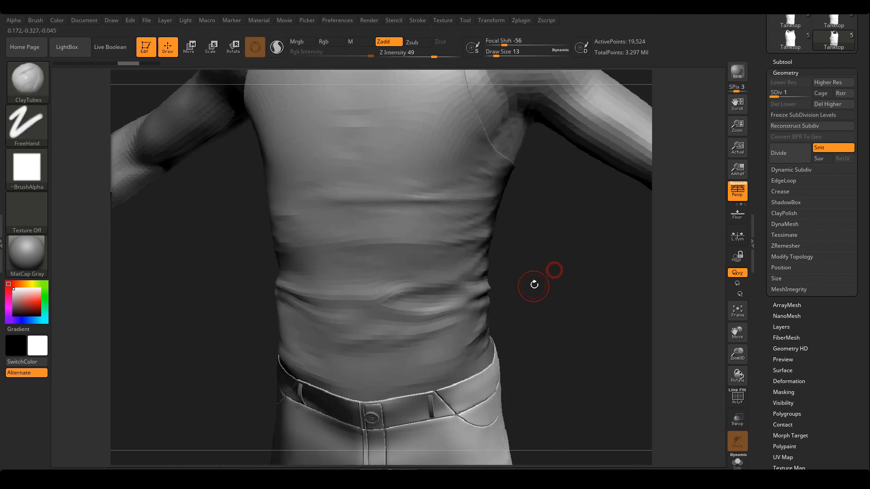
right_click_drag(497, 274, 466, 289, "ctrl")
mouse_move(466, 289)
left_mouse_down()
mouse_move(534, 298)
mouse_move(524, 295)
left_mouse_up()
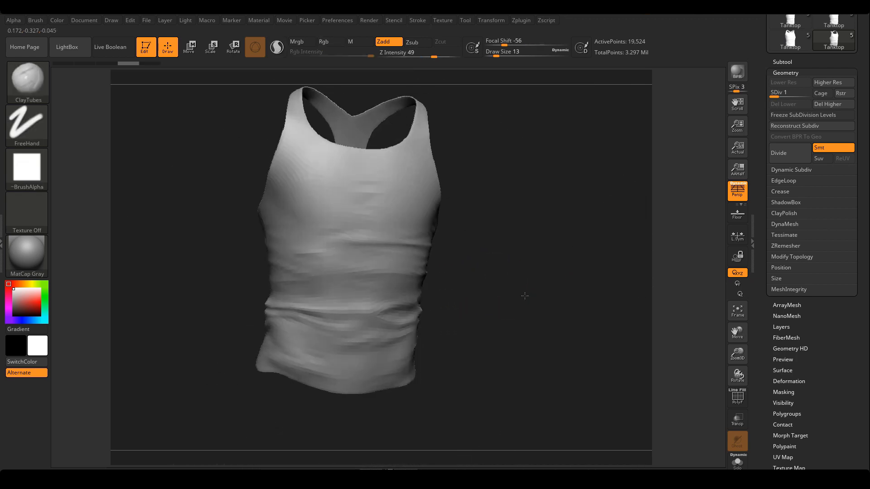
right_click_drag(390, 280, 416, 306, "ctrl")
mouse_move(466, 286)
left_mouse_down()
mouse_move(519, 277)
mouse_move(556, 295)
mouse_move(468, 267)
left_mouse_up()
left_click_drag(542, 308, 566, 325)
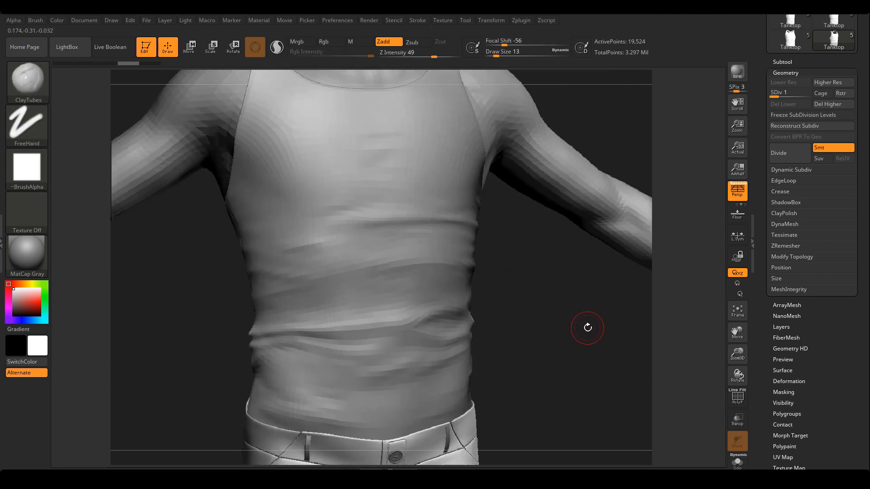
mouse_move(585, 328)
right_mouse_down("ctrl")
mouse_move(554, 313)
mouse_move(577, 305)
mouse_move(557, 319)
right_mouse_up("ctrl")
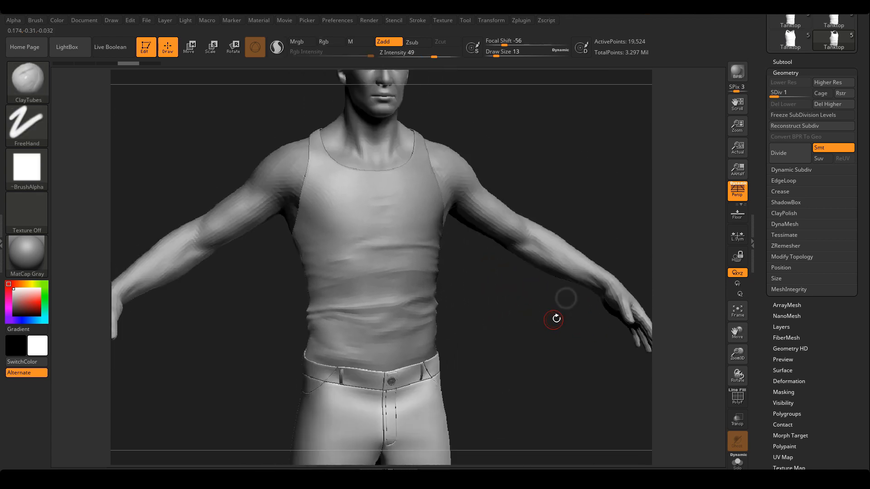
Open the display properties of the tank top
scroll(826, 399, "down", 5)
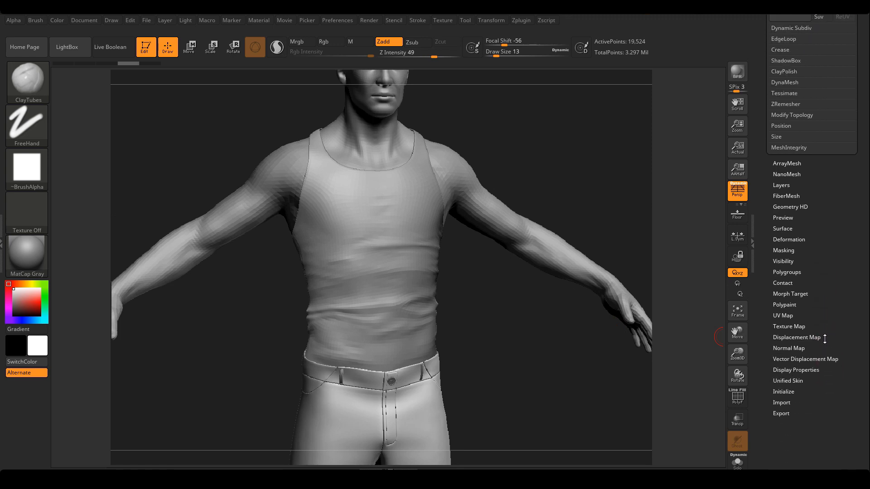
left_click_drag(826, 395, 829, 403)
left_click(815, 380)
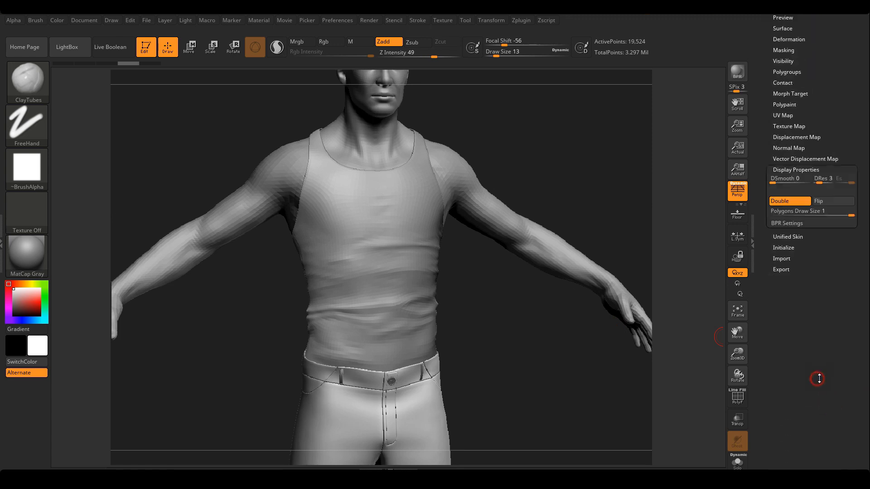
left_click_drag(597, 205, 642, 191)
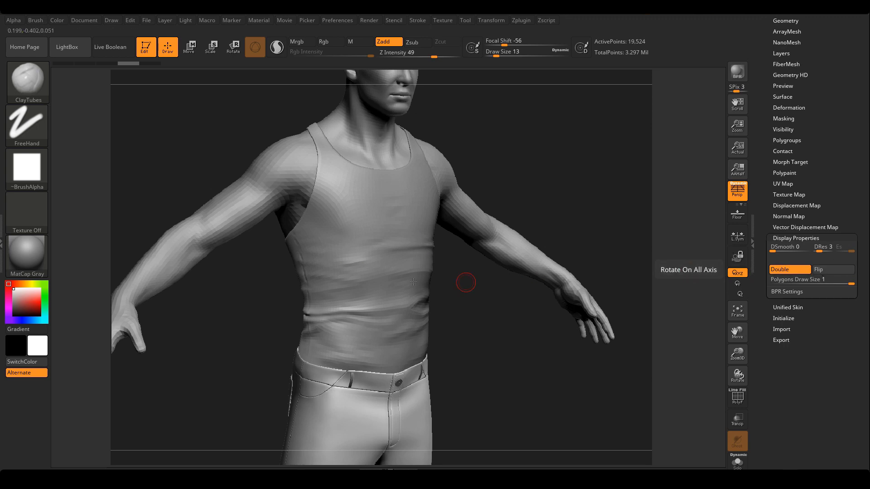
Isolate the tank top with Solo mode and show its wireframe to inspect the inner and outer polygroups around the armholes
right_click_drag(592, 177, 572, 188)
right_click_drag(559, 222, 656, 330, "ctrl")
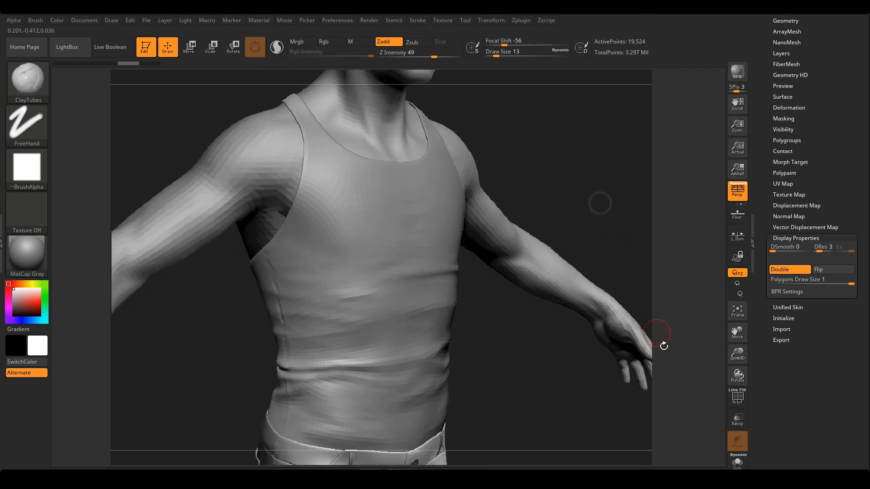
right_click_drag(634, 398, 590, 346)
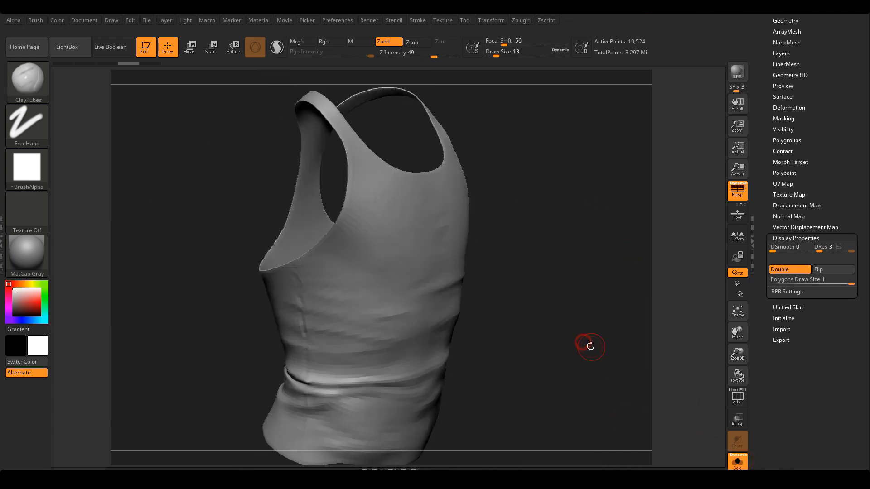
key("shift+f")
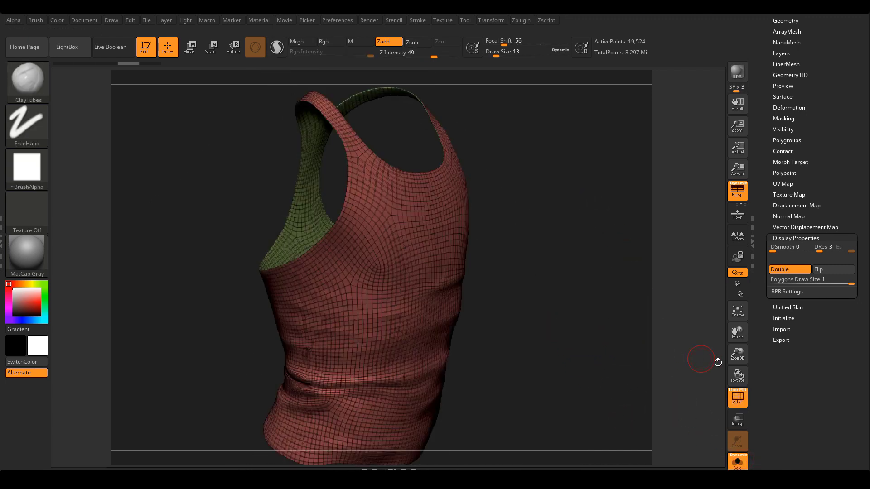
right_click_drag(533, 348, 568, 352)
right_click_drag(526, 321, 573, 360, "ctrl")
right_click_drag(573, 349, 602, 339)
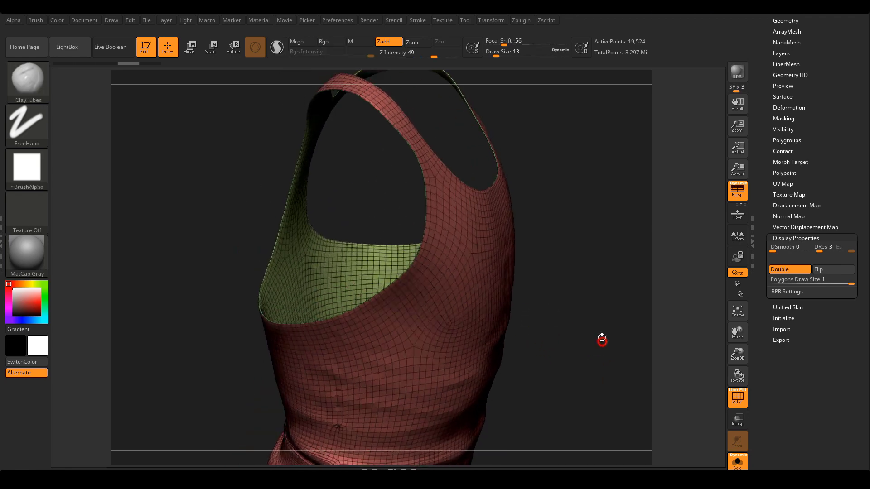
Try to flip the tank top's normals, raise it to subdivision level 4, and reopen its display properties
left_click(834, 270)
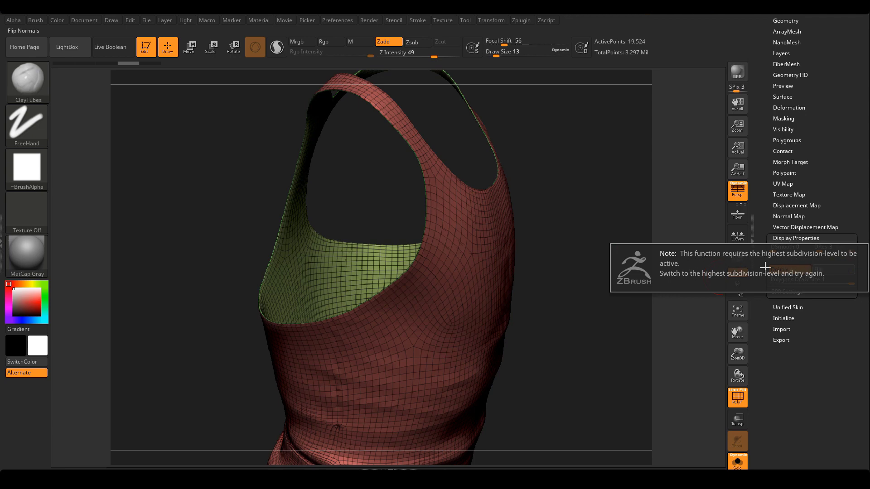
scroll(801, 165, "up", 5)
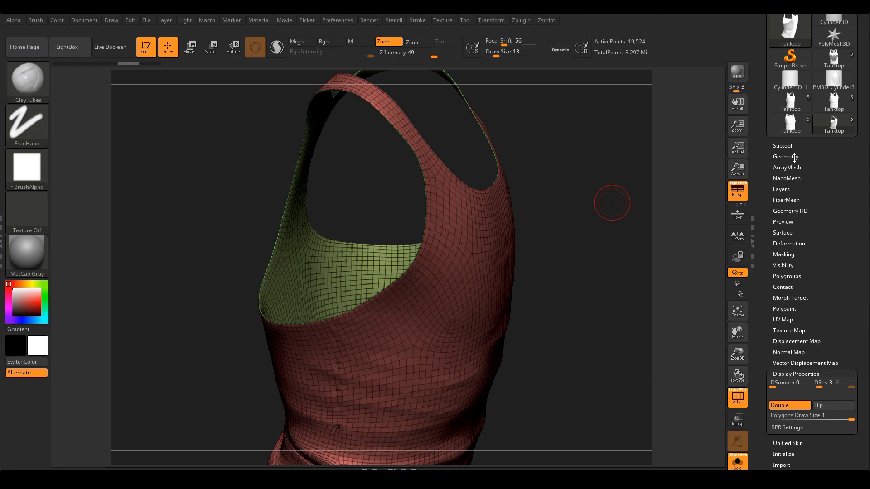
left_click(794, 157)
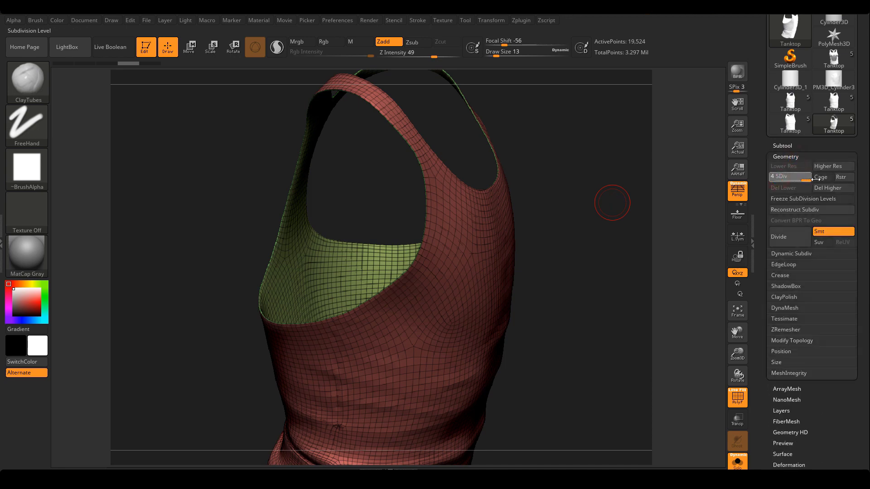
scroll(825, 423, "down", 10)
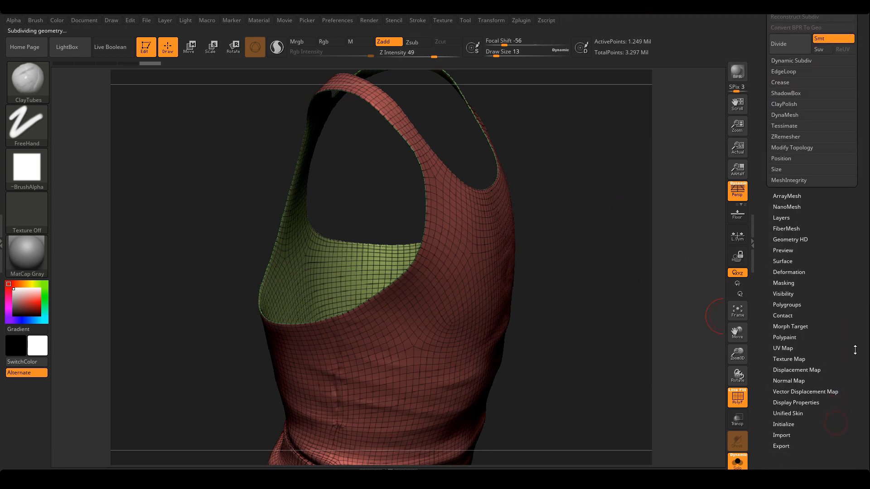
left_click(805, 335)
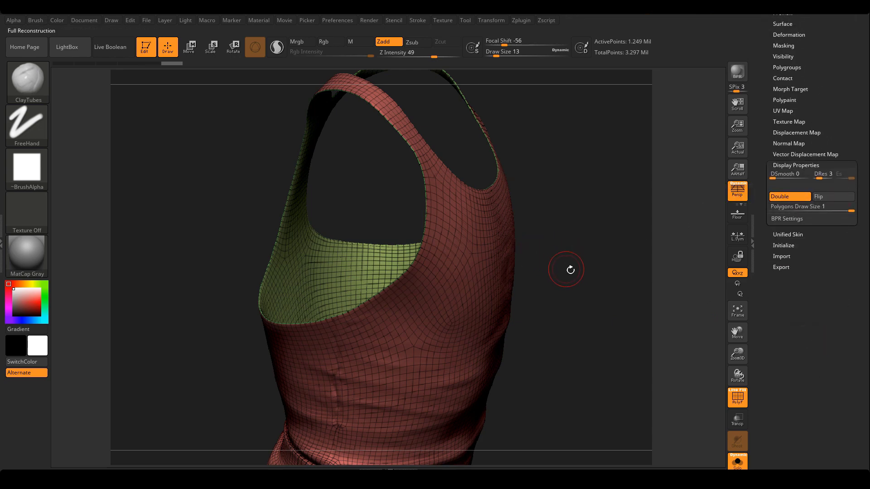
Hide the wireframe on the isolated tank top to show its shaded front
mouse_move(574, 277)
left_mouse_down()
mouse_move(564, 304)
mouse_move(607, 266)
left_mouse_up()
left_click(742, 400)
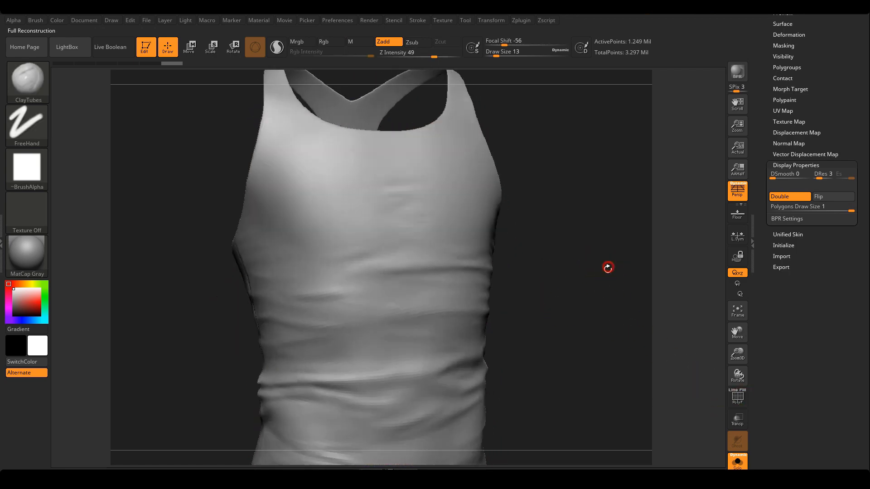
right_click_drag(607, 266, 612, 290, "ctrl")
left_click_drag(612, 275, 550, 265, "shift")
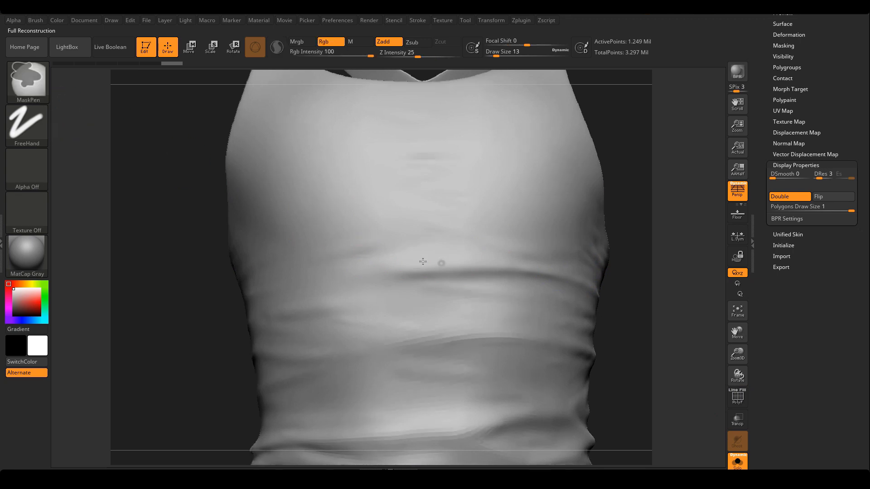
Try symmetrical ClayTubes strokes at draw size 12 over the tank top's front folds, and undo them
right_click_drag(421, 262, 389, 288, "ctrl")
right_click_drag(389, 288, 365, 249, "alt")
key("s")
left_click_drag(370, 249, 350, 239)
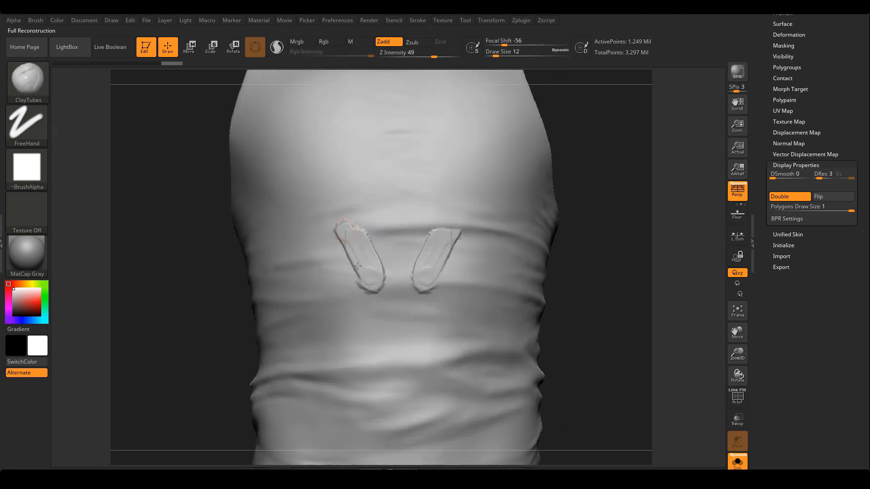
left_click_drag(329, 332, 333, 335)
left_click_drag(572, 258, 627, 246)
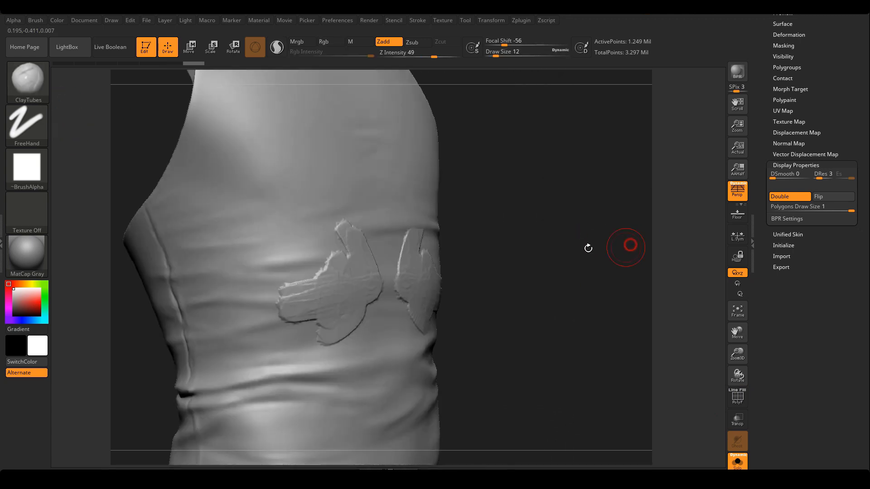
key("ctrl+z")
Examine the tank top's folds, armholes and neckline from the front and both sides, and turn off Solo mode
left_click_drag(560, 272, 522, 275)
right_click_drag(487, 293, 389, 275, "ctrl")
left_click_drag(521, 268, 563, 255)
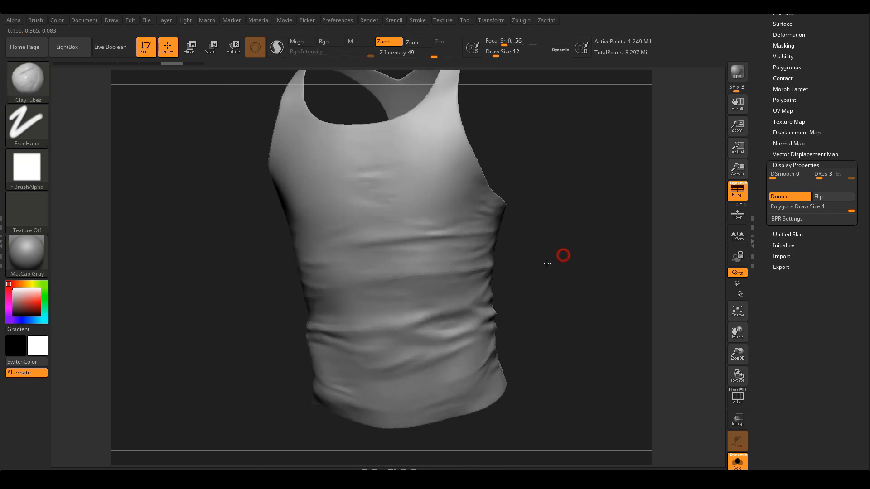
right_click_drag(590, 267, 528, 269, "ctrl")
left_click_drag(584, 271, 563, 278)
right_click_drag(475, 263, 538, 282, "ctrl")
right_click_drag(581, 251, 552, 254)
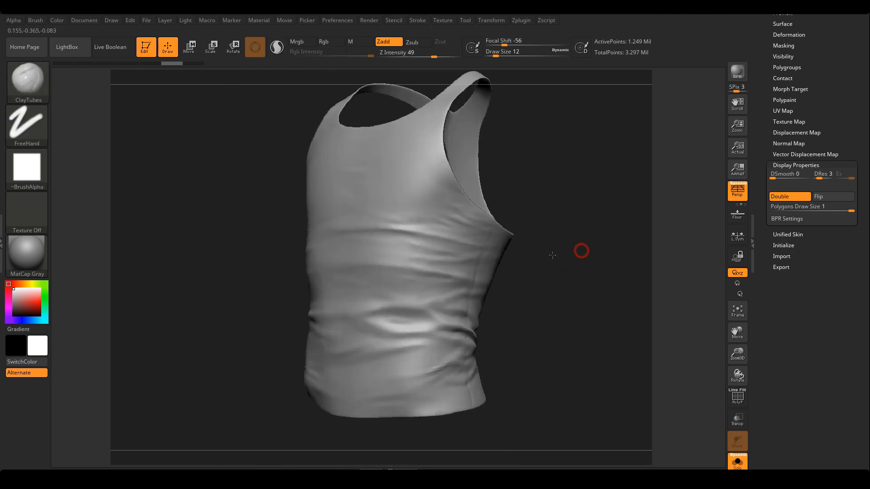
right_click_drag(582, 206, 612, 223)
mouse_move(574, 249)
right_mouse_down("ctrl")
mouse_move(606, 264)
mouse_move(572, 253)
right_mouse_up("ctrl")
right_click_drag(590, 242, 616, 270)
mouse_move(550, 245)
right_mouse_down("ctrl")
mouse_move(597, 258)
mouse_move(589, 239)
mouse_move(638, 247)
mouse_move(573, 242)
mouse_move(619, 255)
mouse_move(579, 237)
mouse_move(612, 222)
mouse_move(618, 237)
mouse_move(608, 256)
mouse_move(592, 246)
mouse_move(583, 258)
mouse_move(613, 262)
mouse_move(599, 272)
mouse_move(587, 276)
mouse_move(583, 256)
mouse_move(578, 289)
mouse_move(613, 322)
mouse_move(578, 315)
mouse_move(556, 285)
mouse_move(586, 299)
mouse_move(585, 279)
mouse_move(585, 308)
right_mouse_up("ctrl")
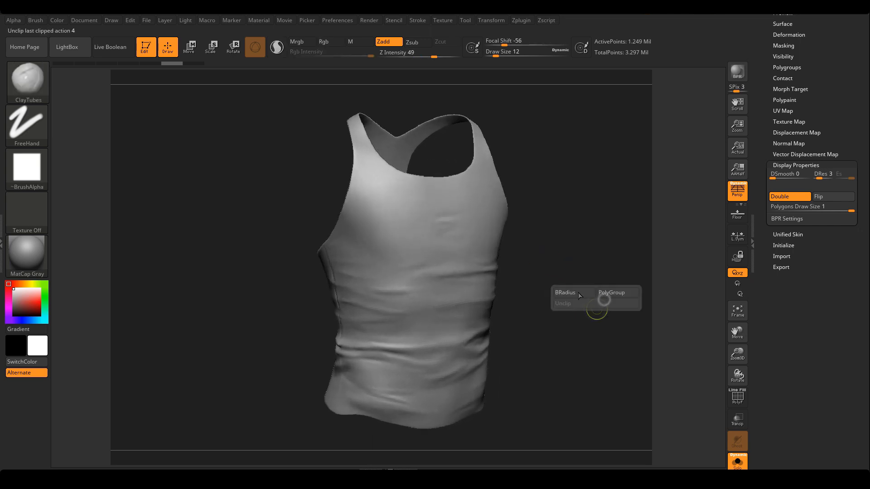
mouse_move(600, 353)
right_mouse_down()
mouse_move(582, 346)
mouse_move(589, 334)
mouse_move(561, 323)
right_mouse_up()
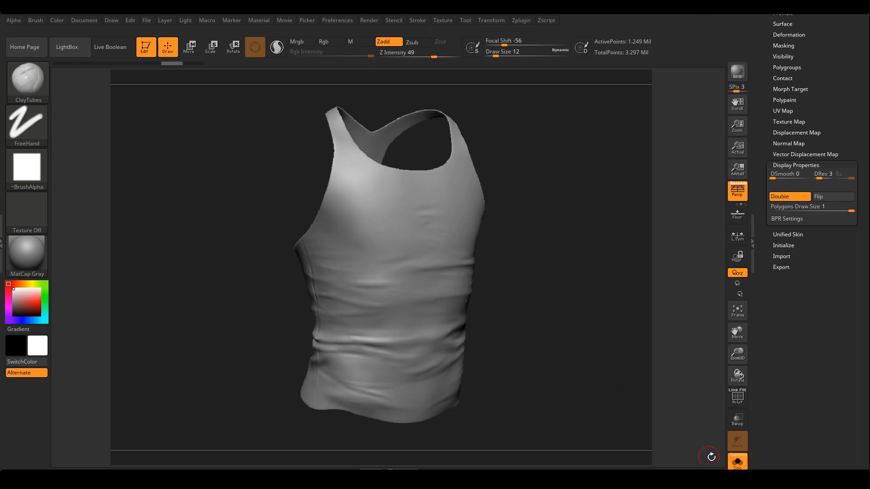
left_click(737, 461)
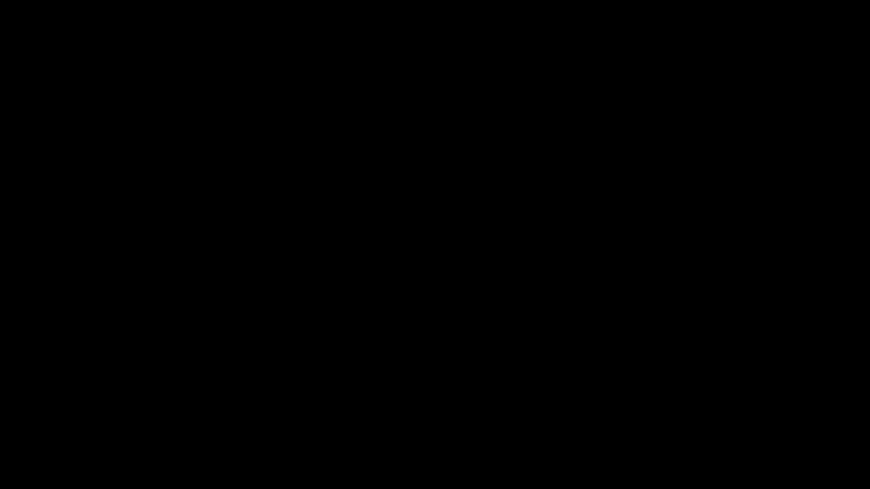